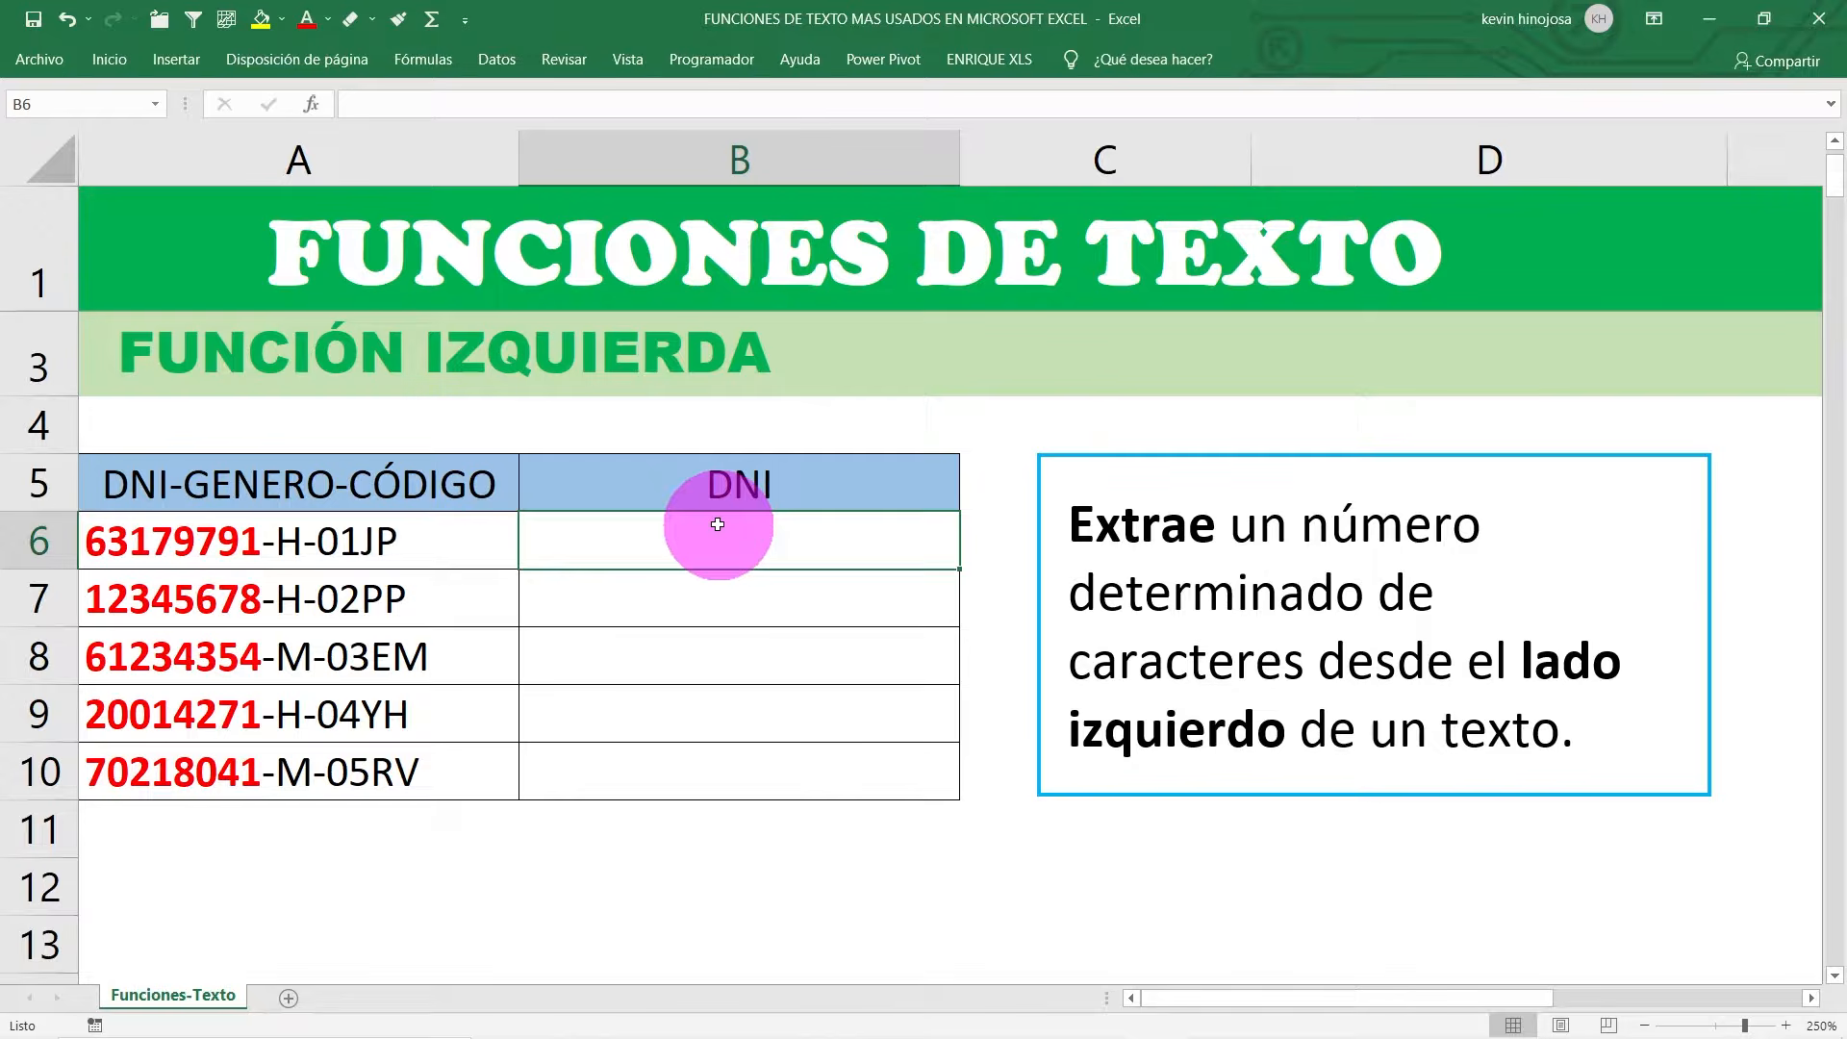
# Step: Examine the DNI, gender and code parts of the combined entries in A6:A10, using A6 as the example
pyautogui.click(341, 152)
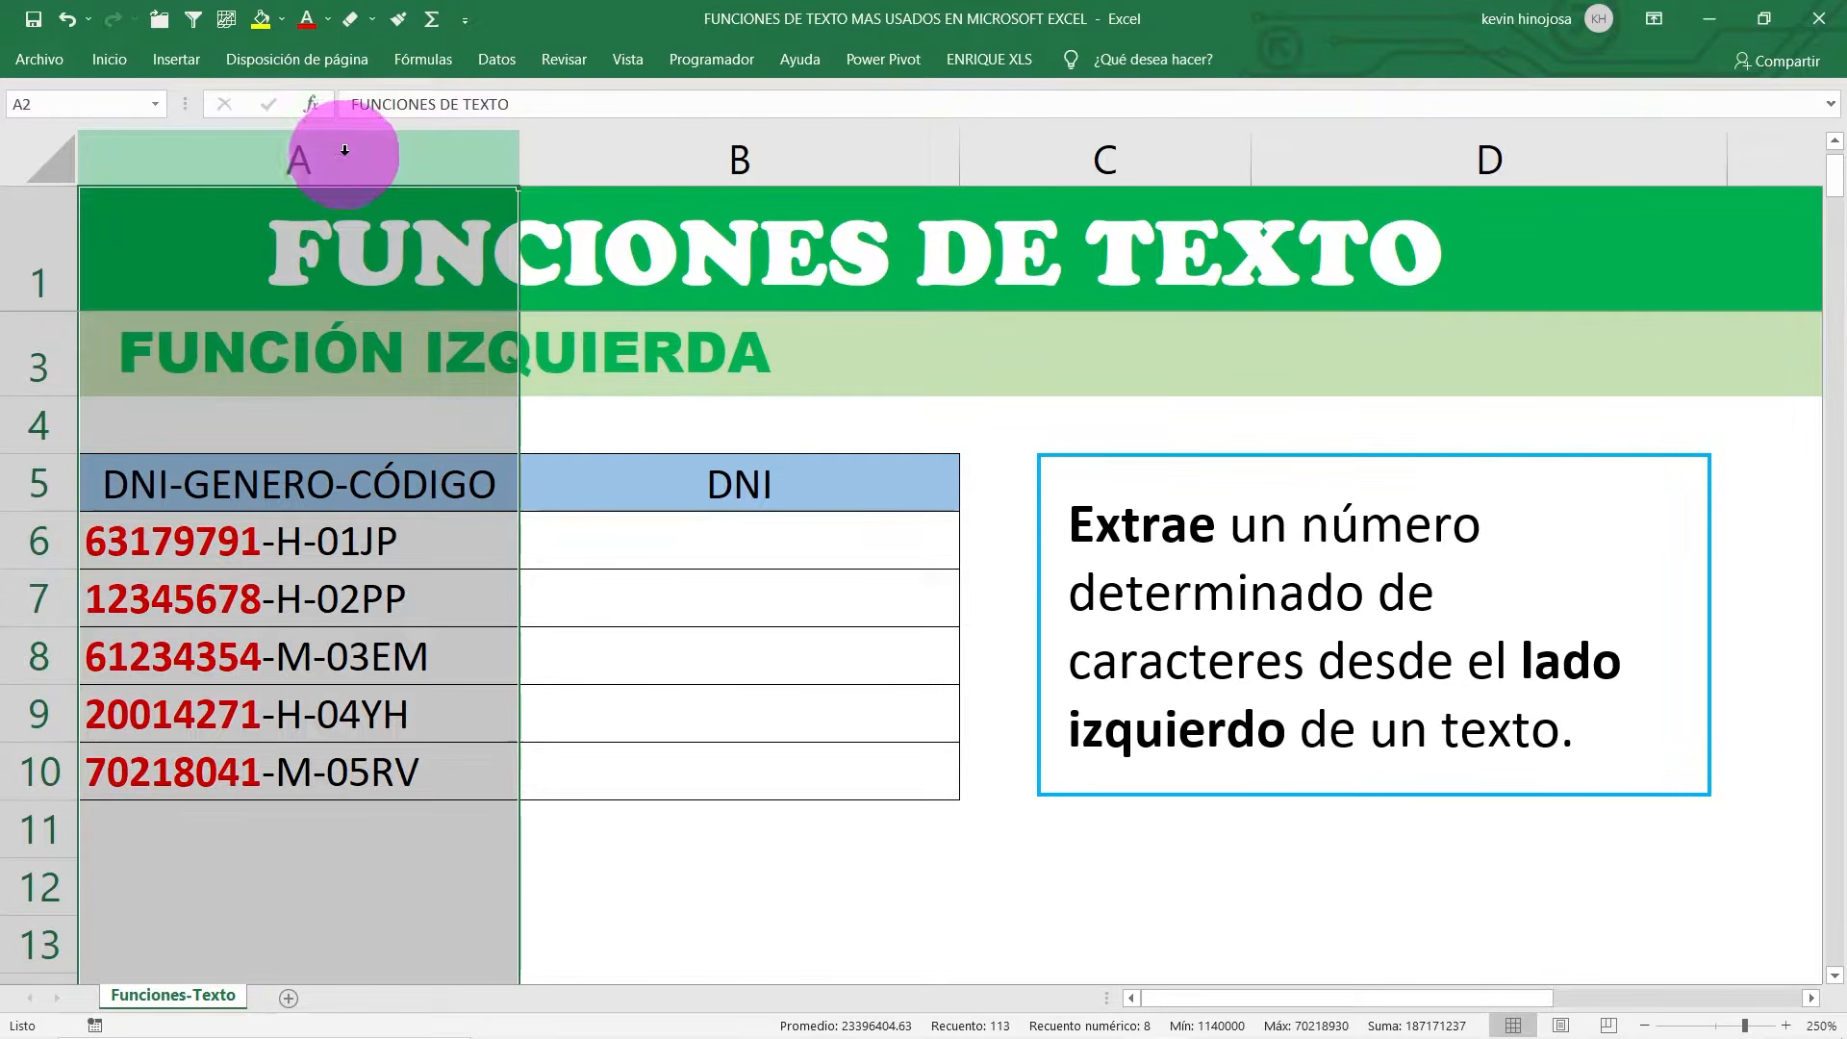
pyautogui.click(288, 541)
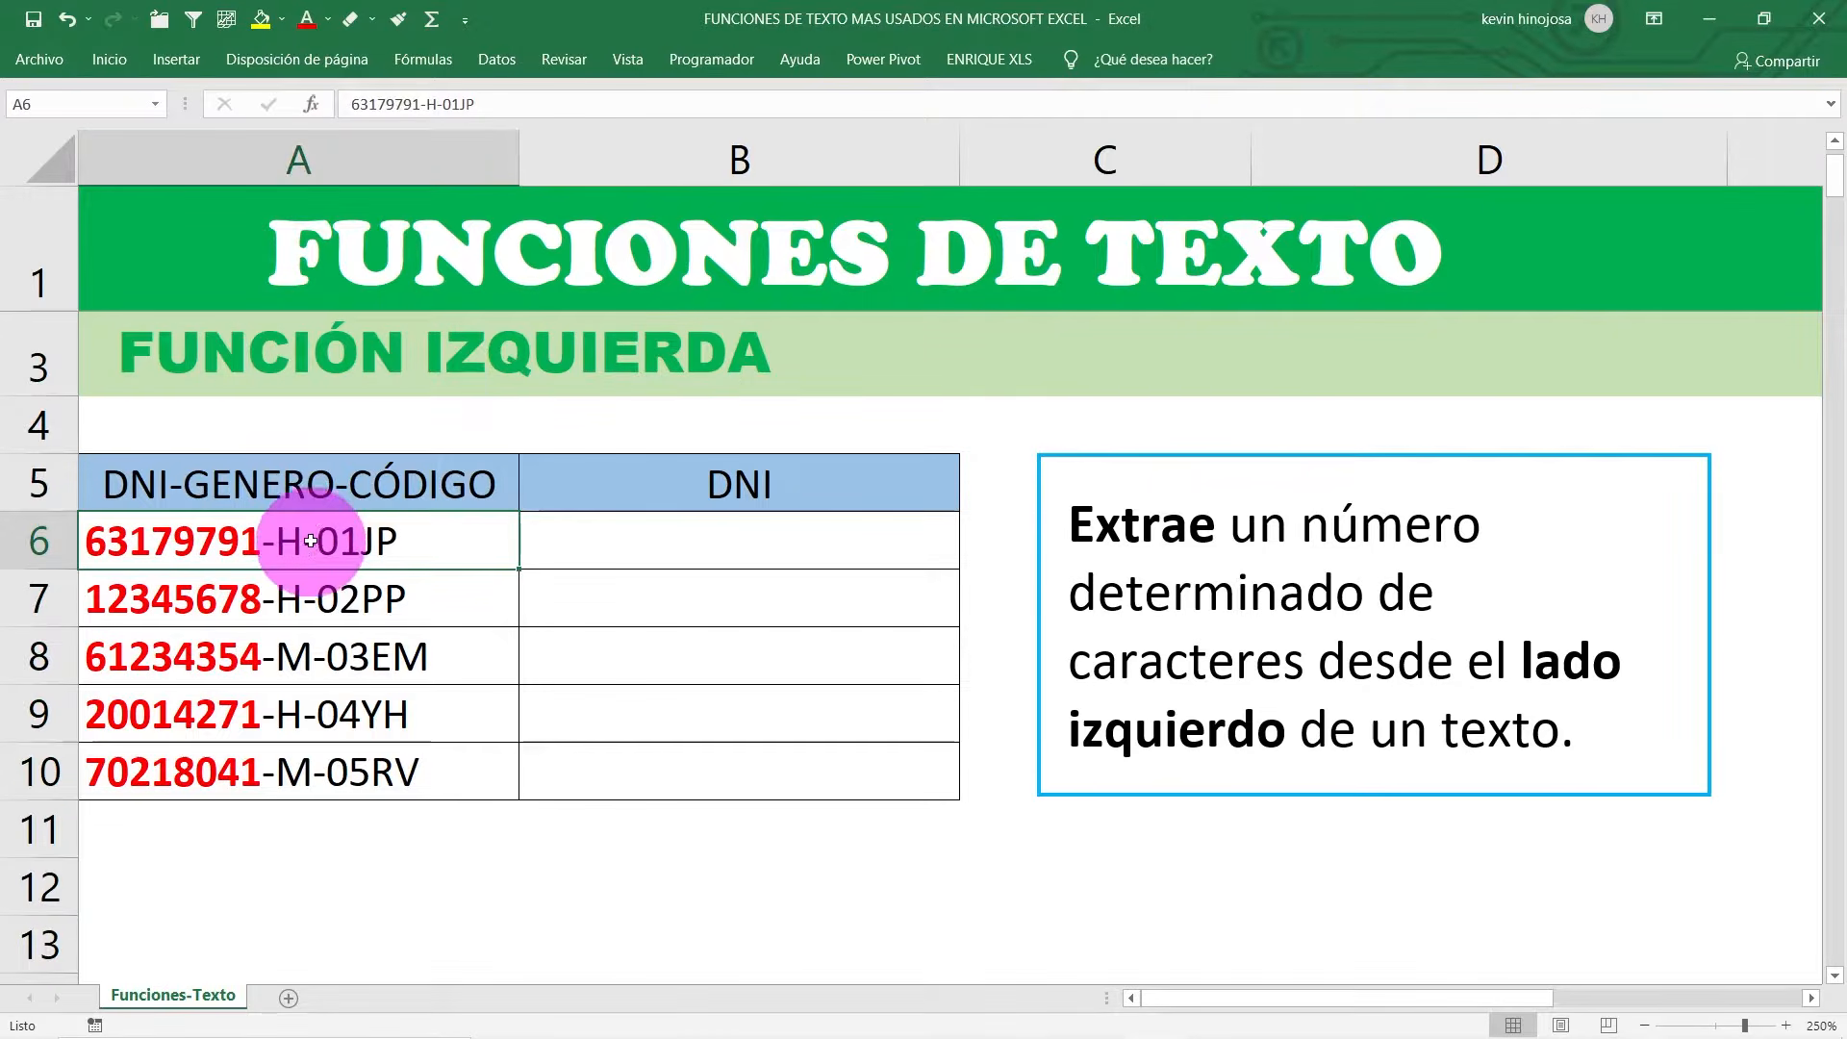
pyautogui.moveTo(310, 541); pyautogui.dragTo(289, 774)
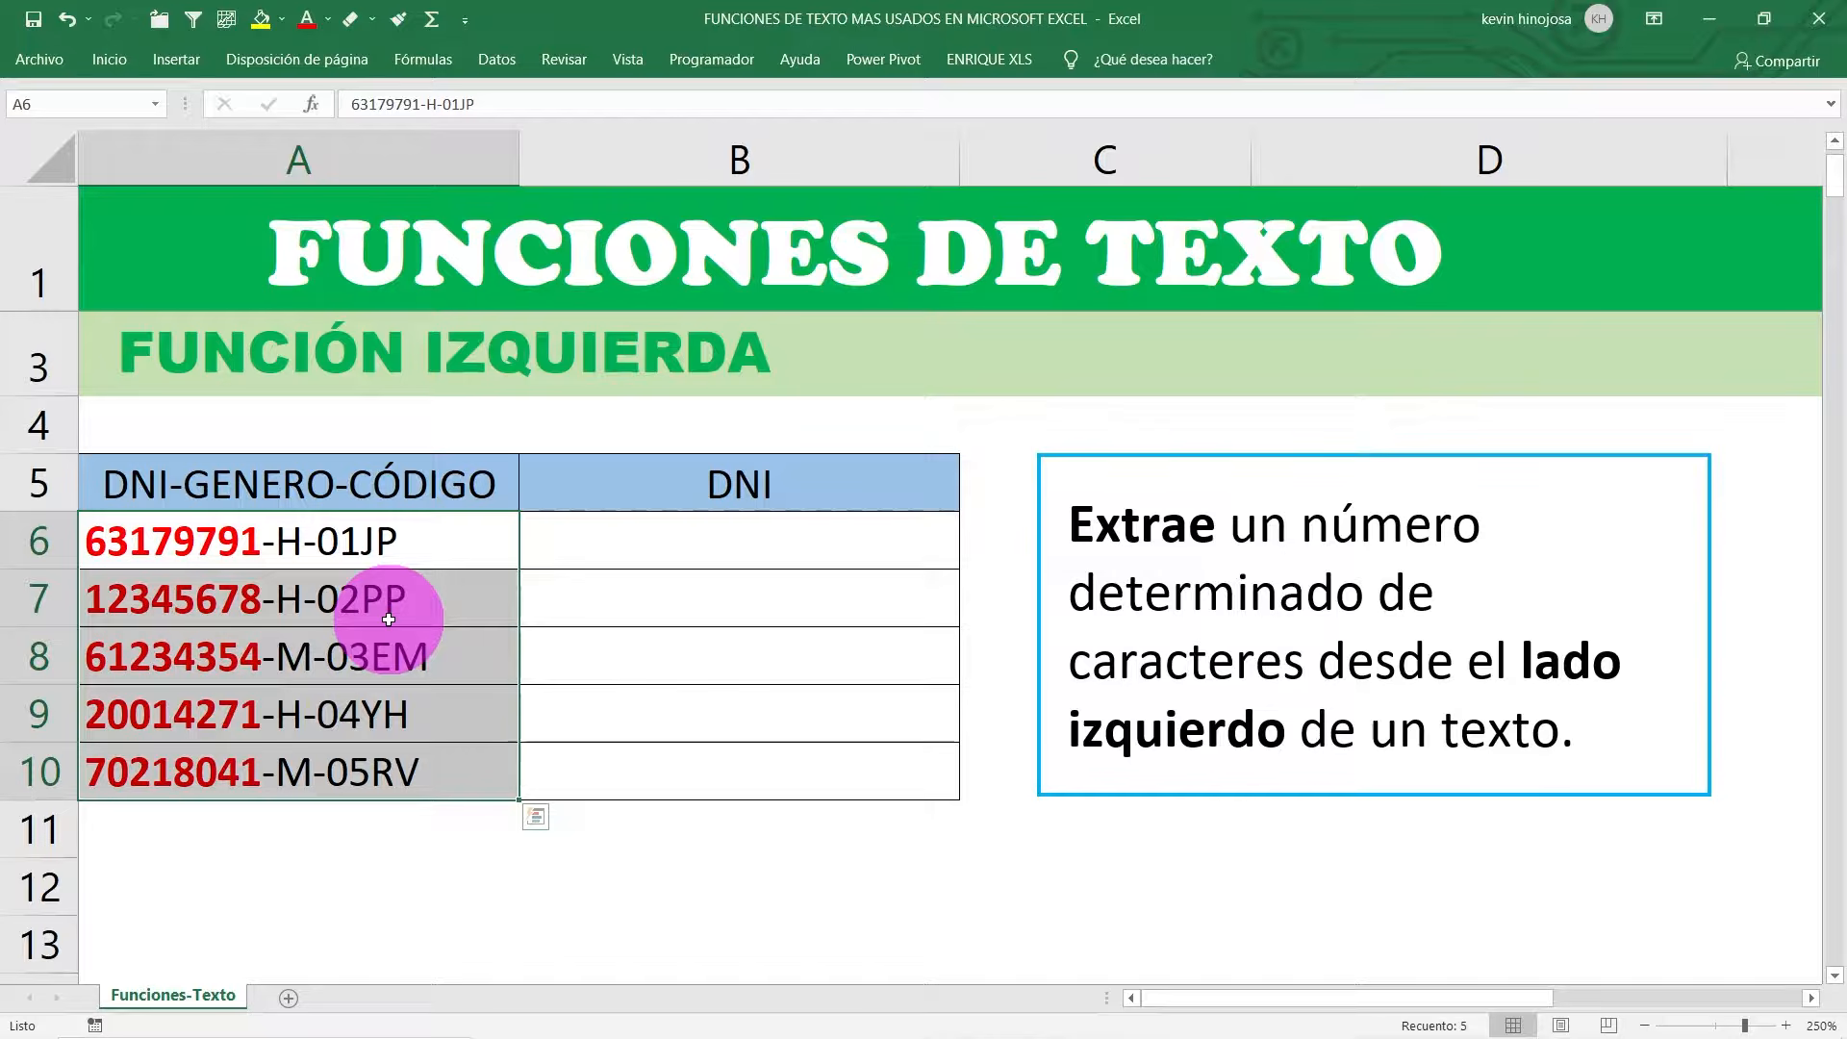
pyautogui.click(323, 542)
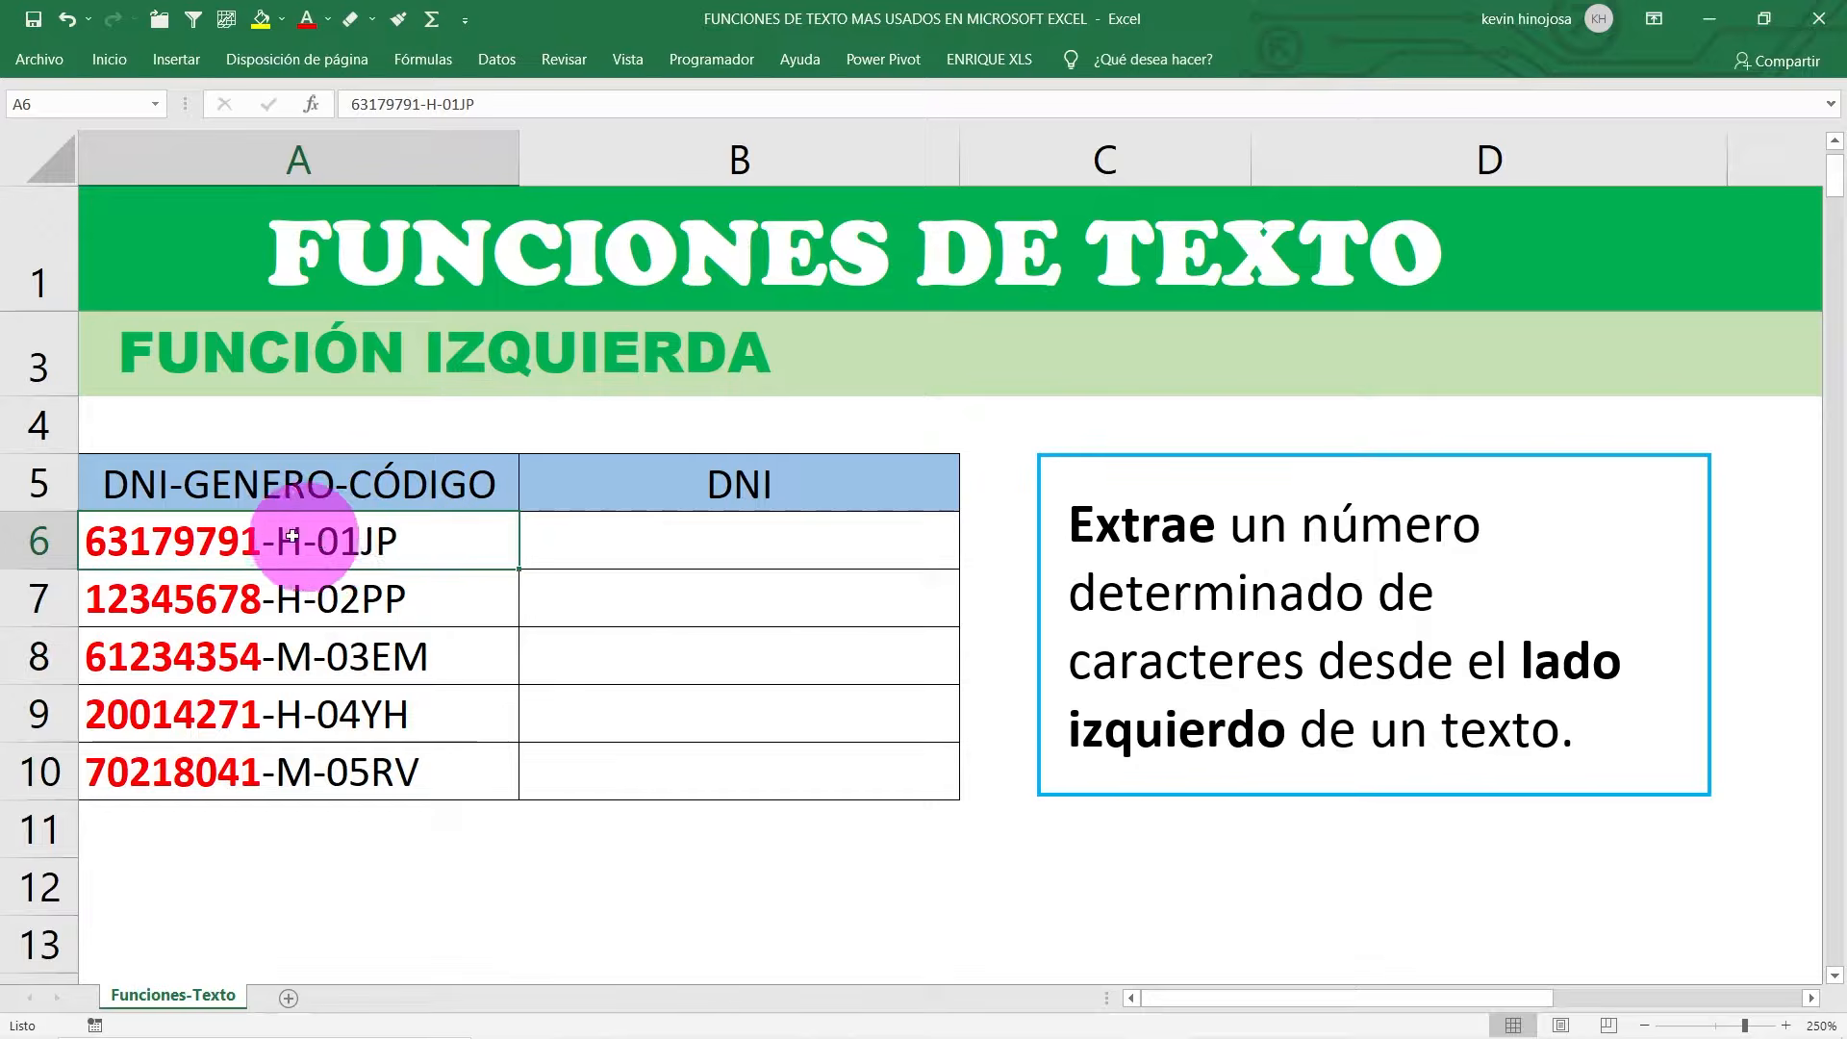
pyautogui.doubleClick(160, 540)
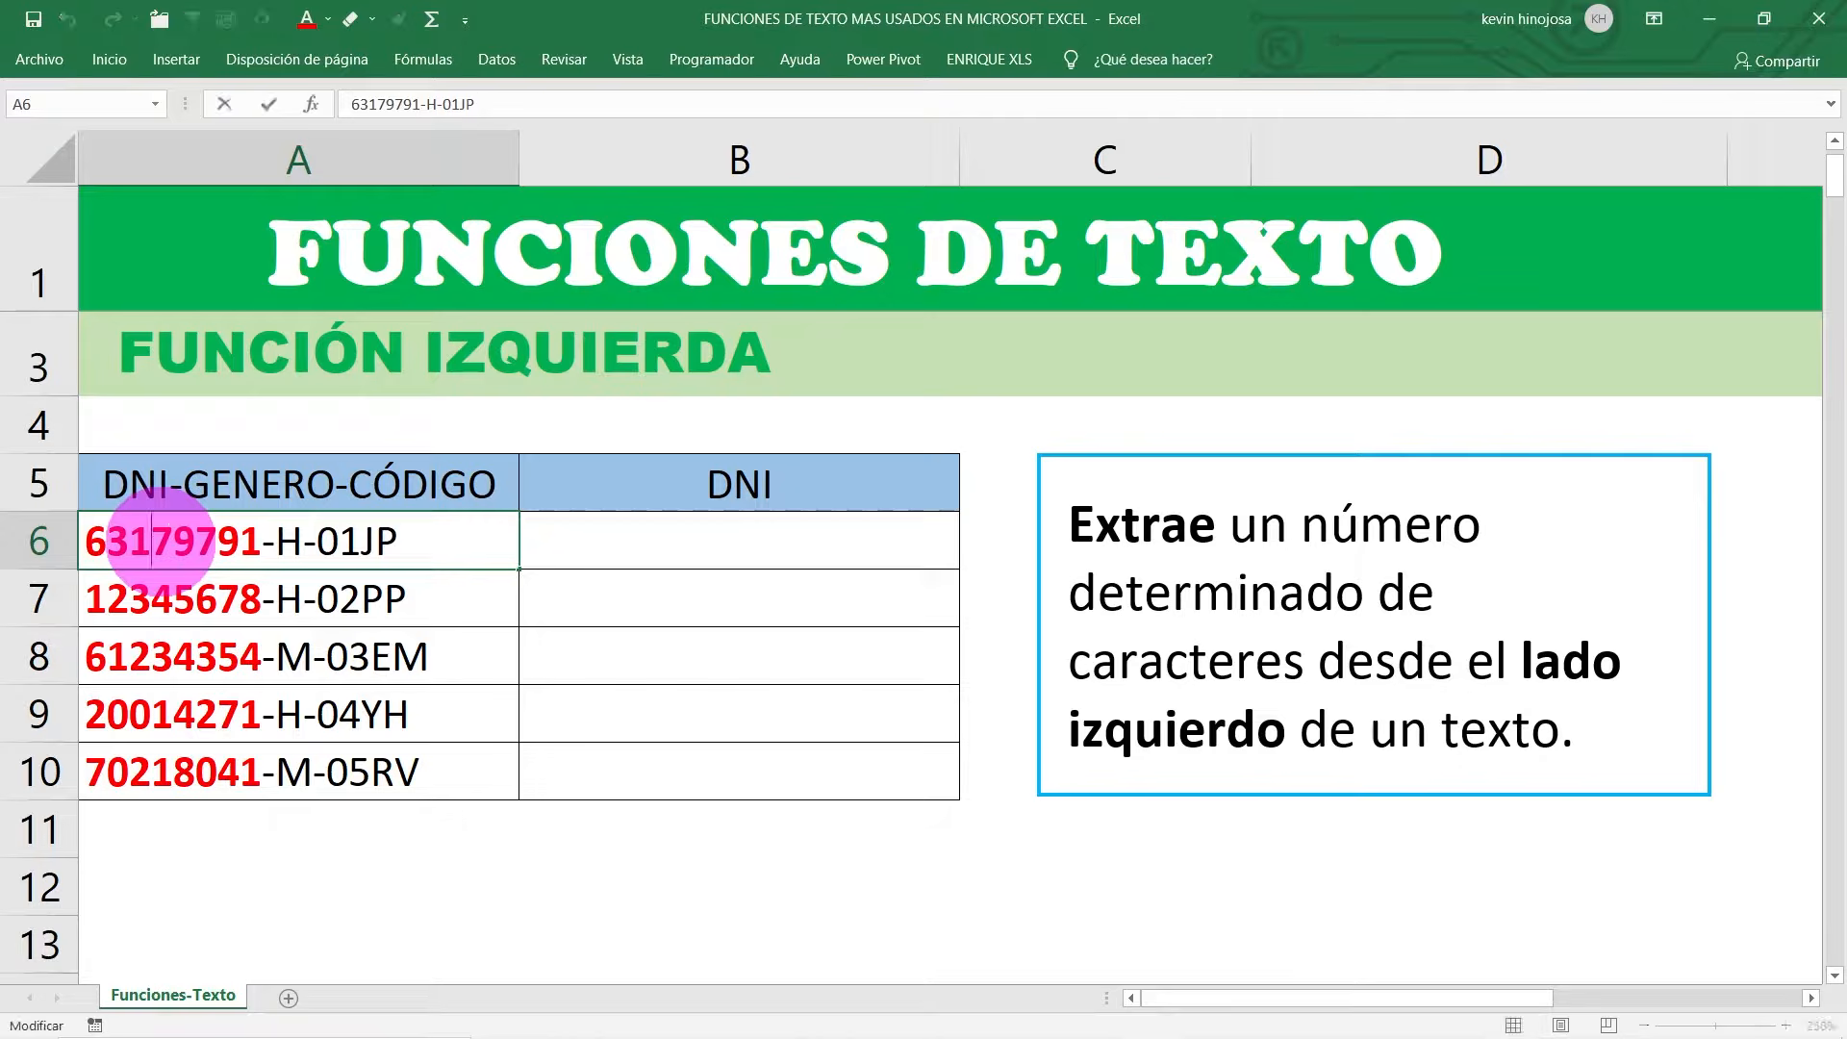
pyautogui.doubleClick(152, 540)
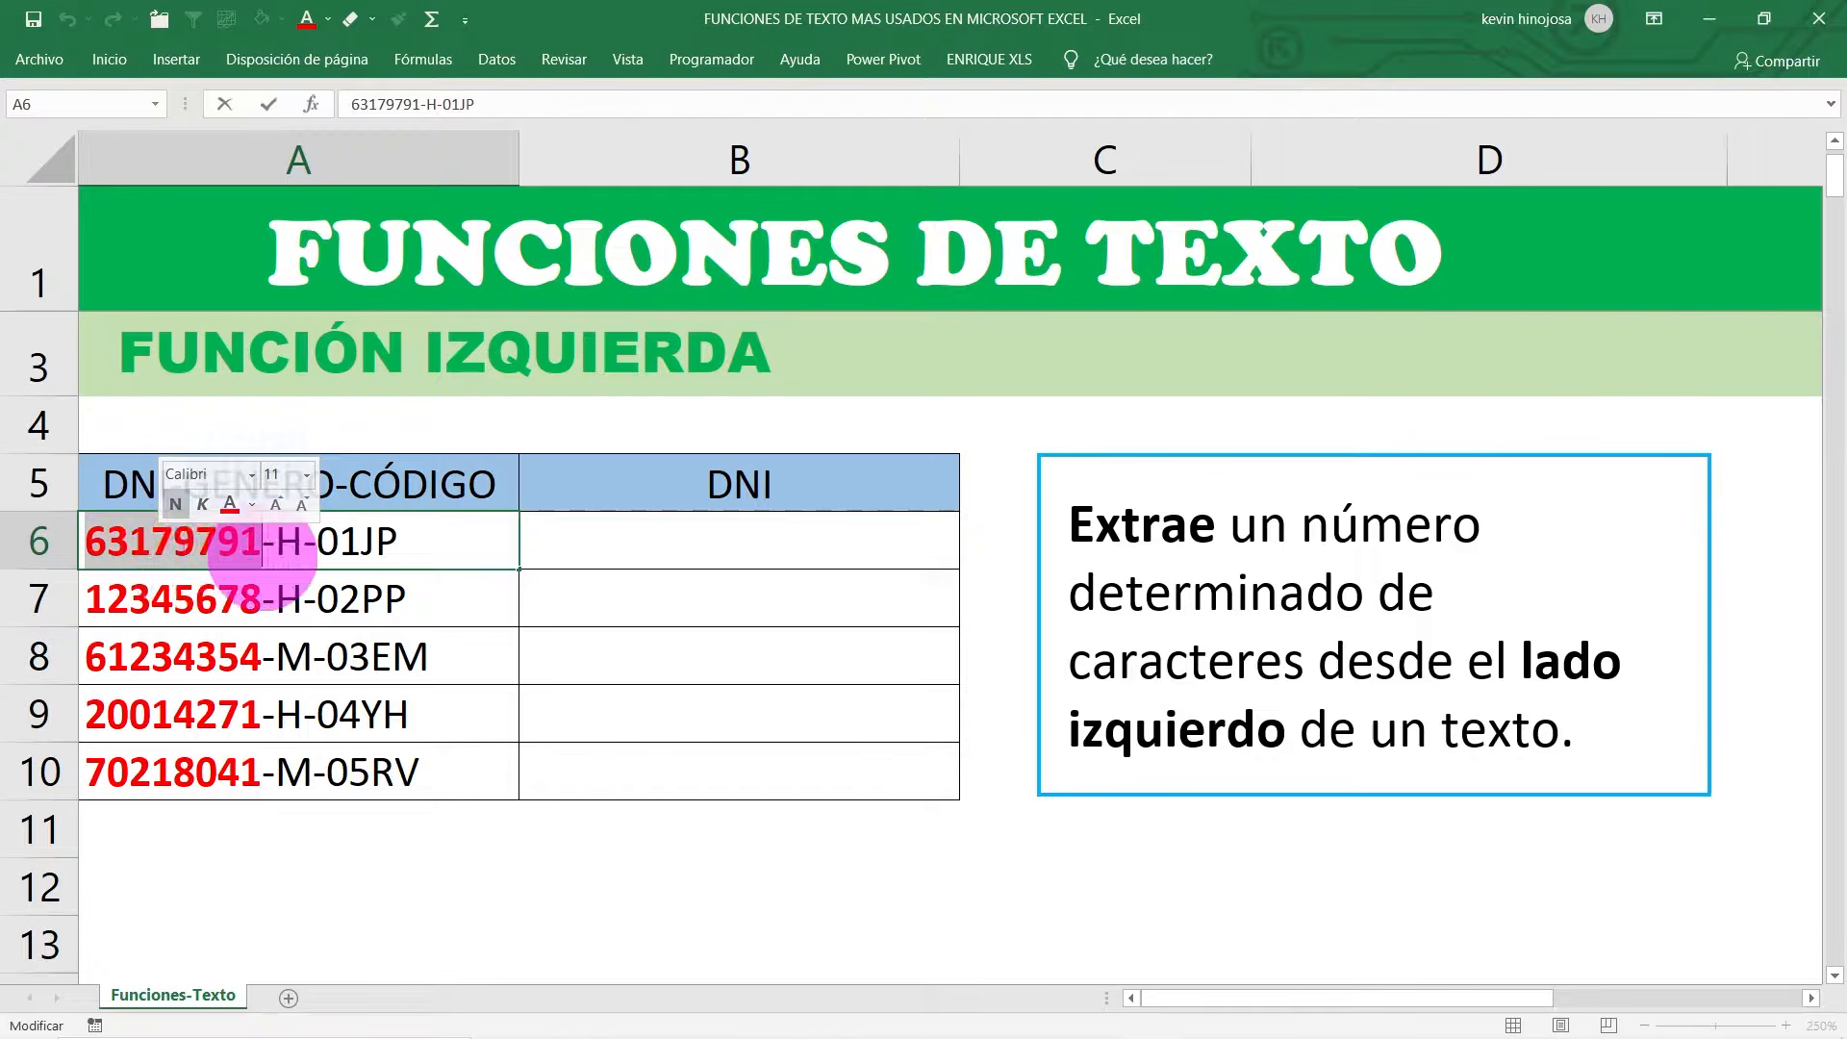
pyautogui.click(291, 537)
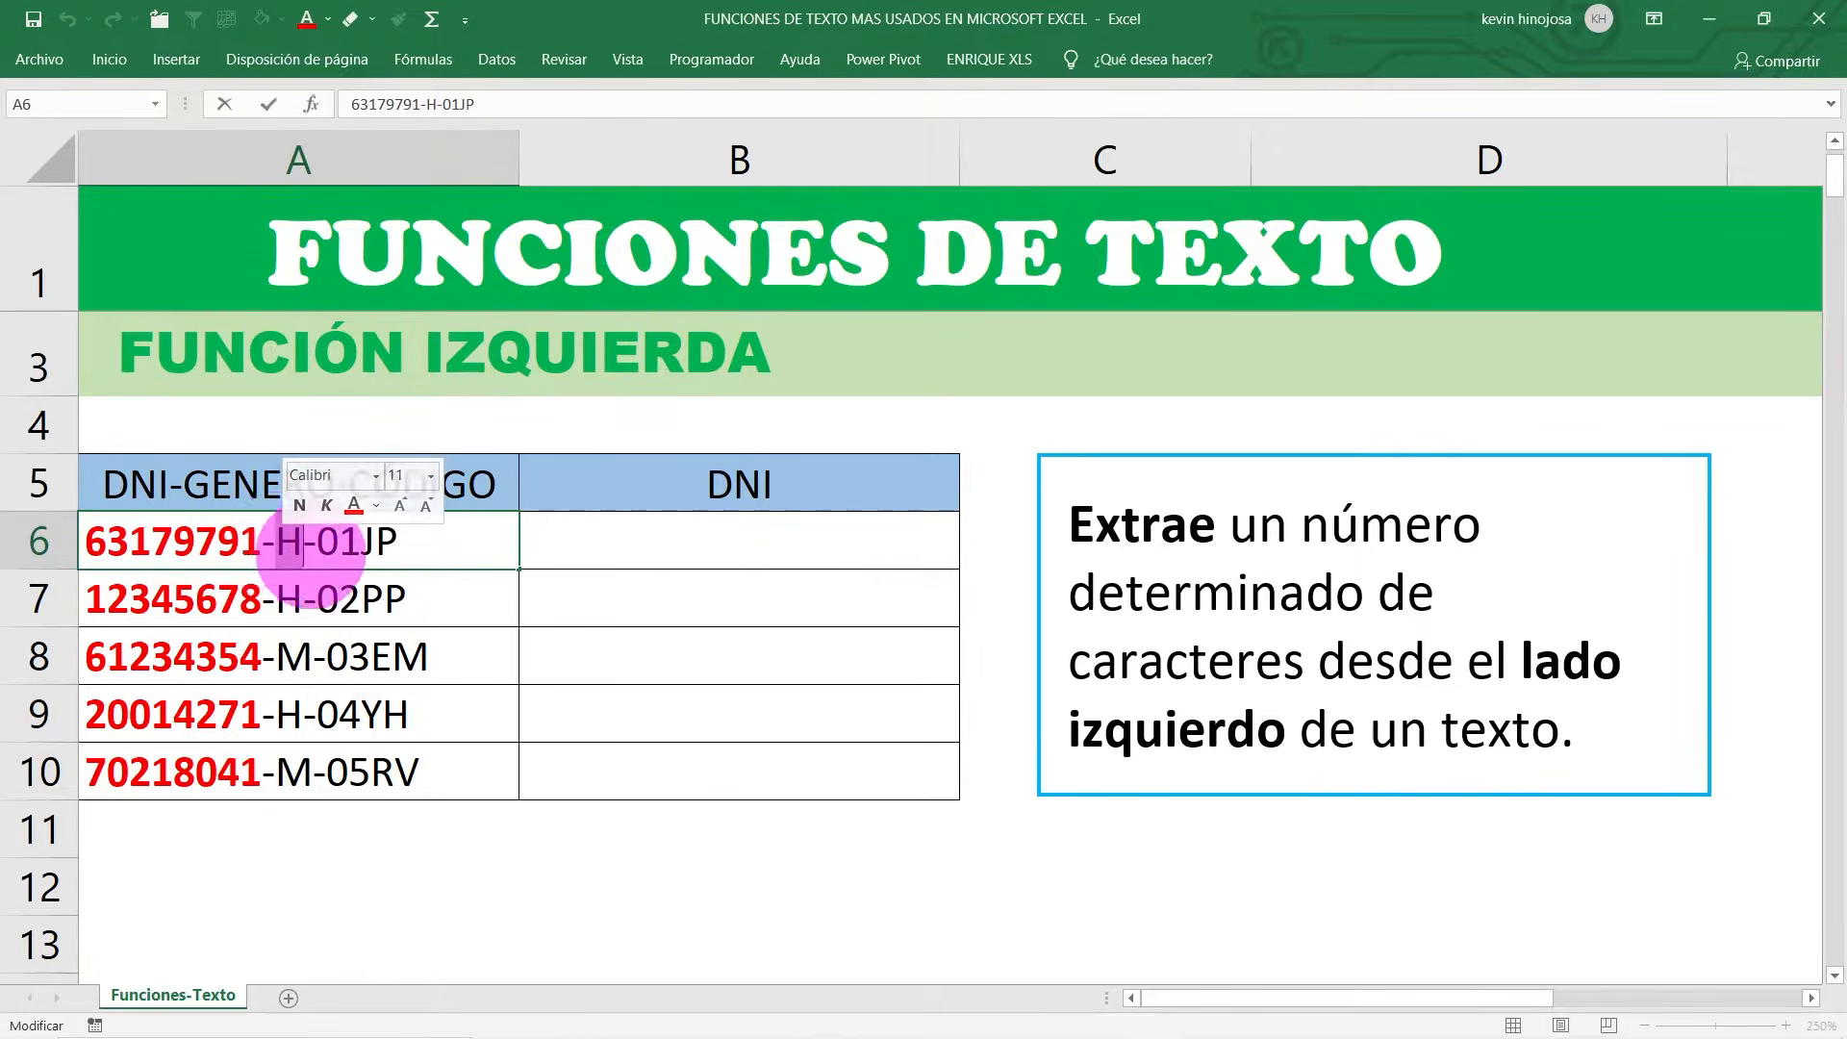
pyautogui.click(358, 541)
pyautogui.doubleClick(358, 540)
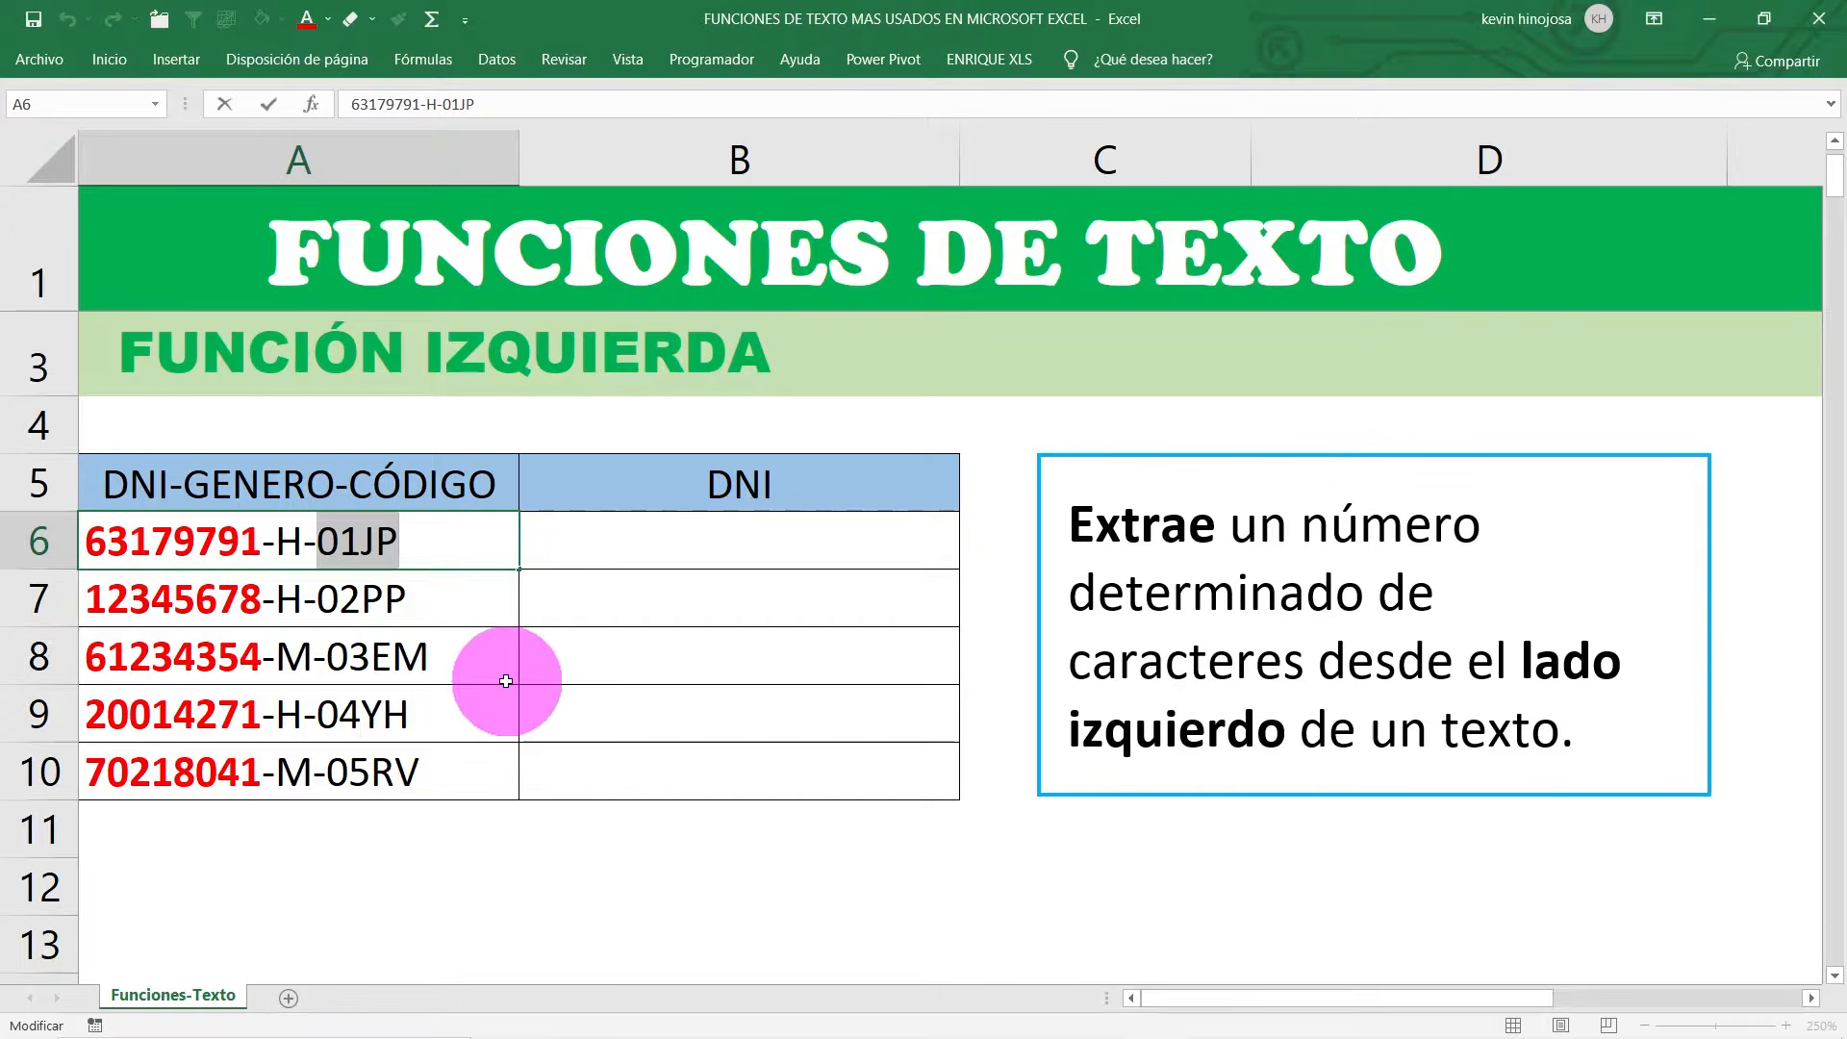
pyautogui.press('Escape')
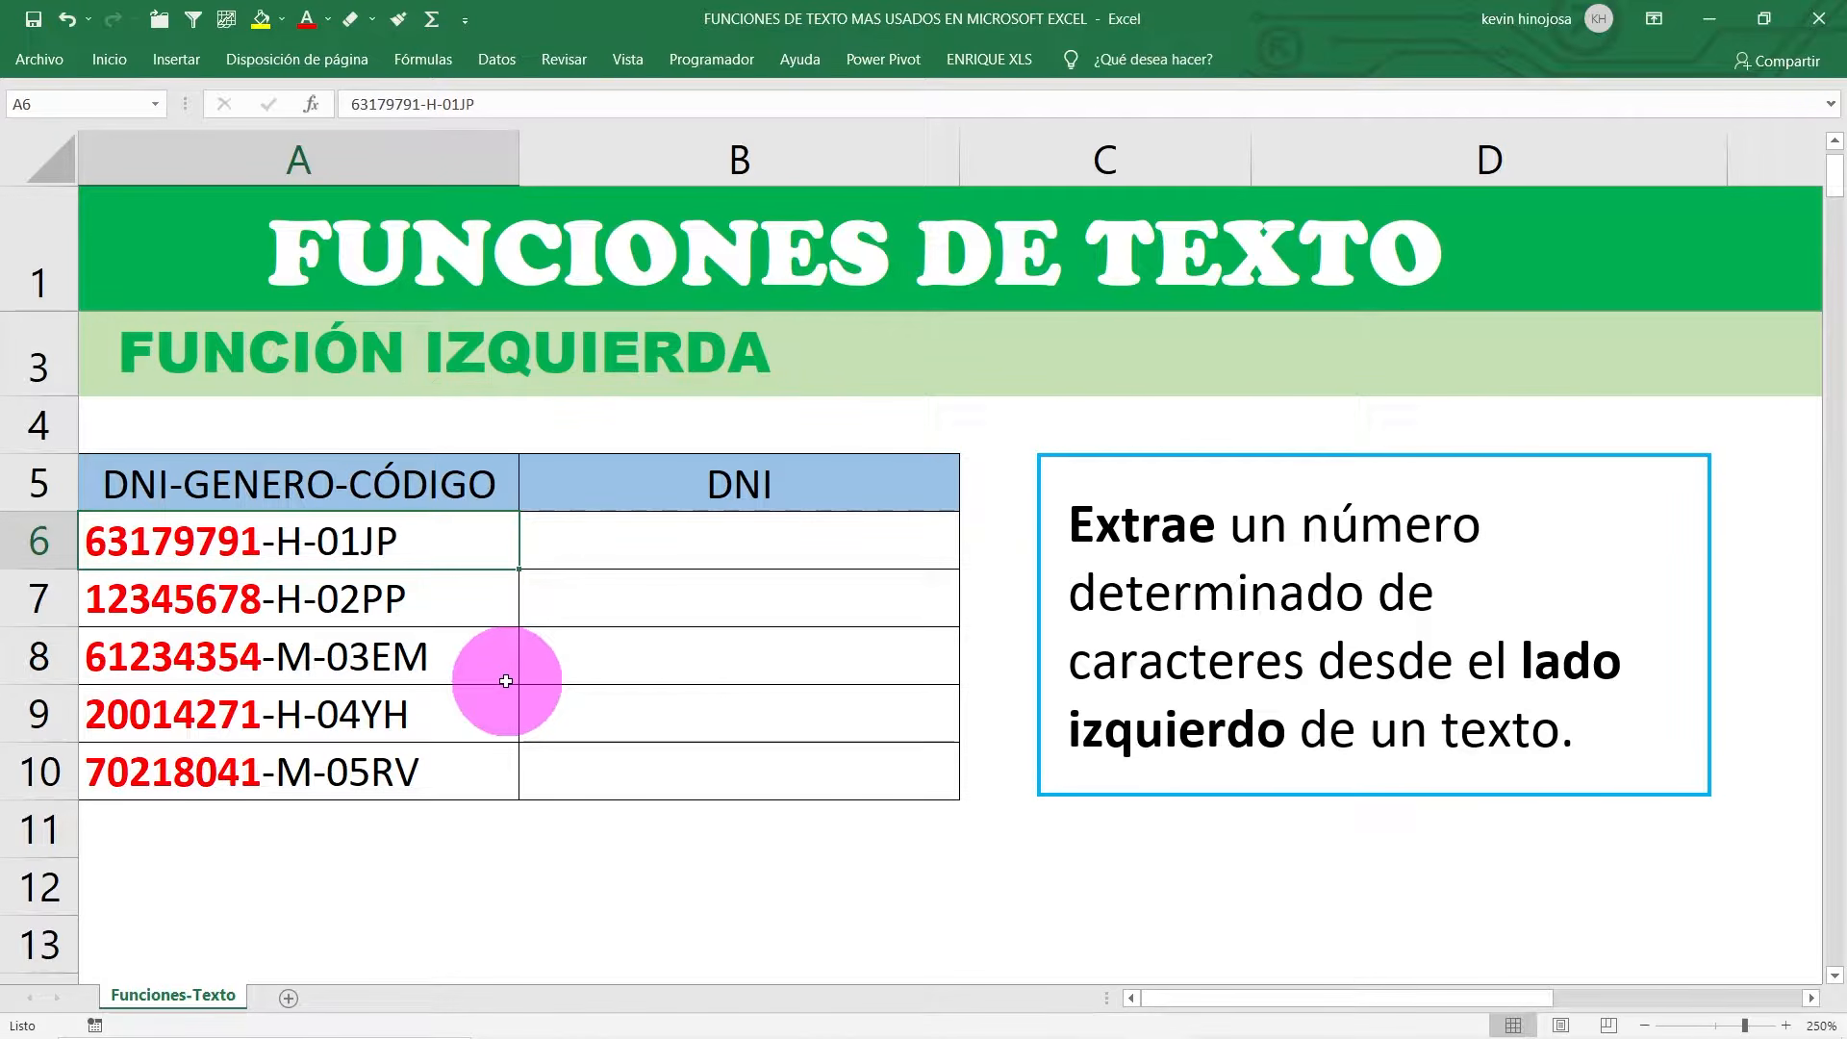
# Step: Extract the first eight characters of A6 into B6 with the formula =IZQUIERDA(A6;8)
pyautogui.click(643, 550)
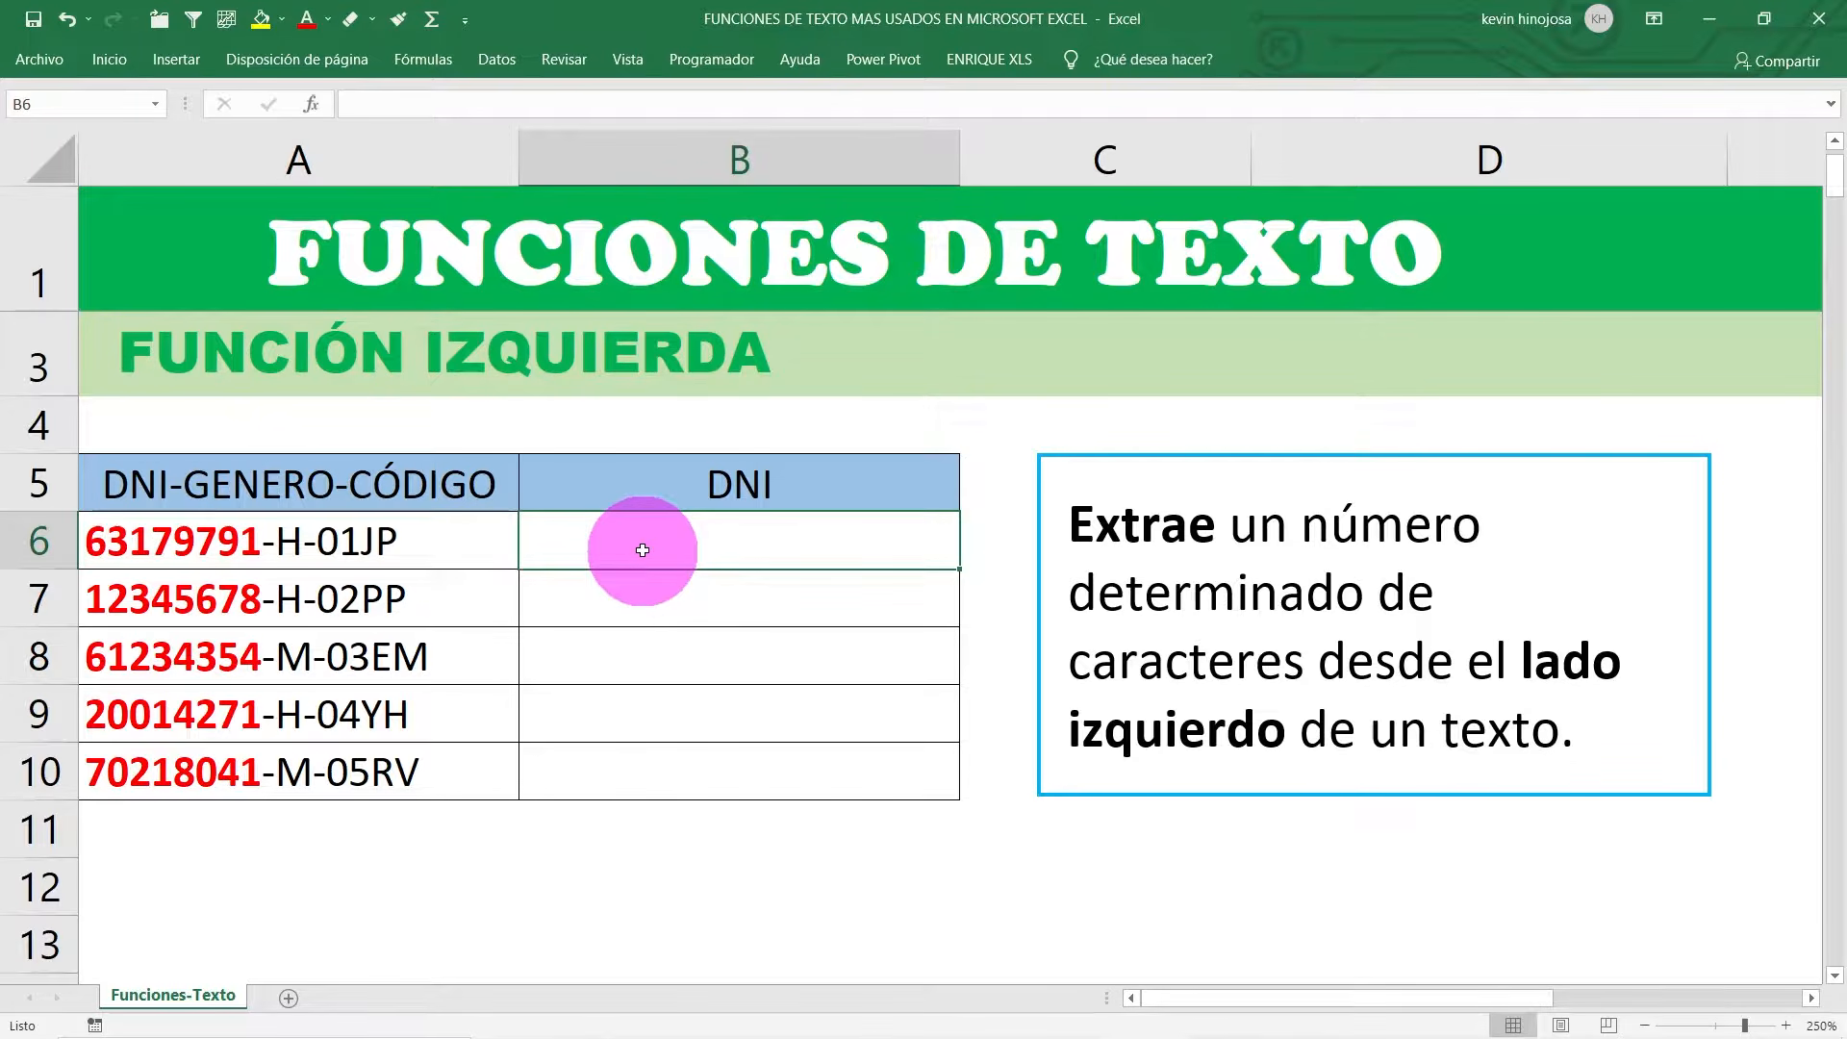
pyautogui.write('=')
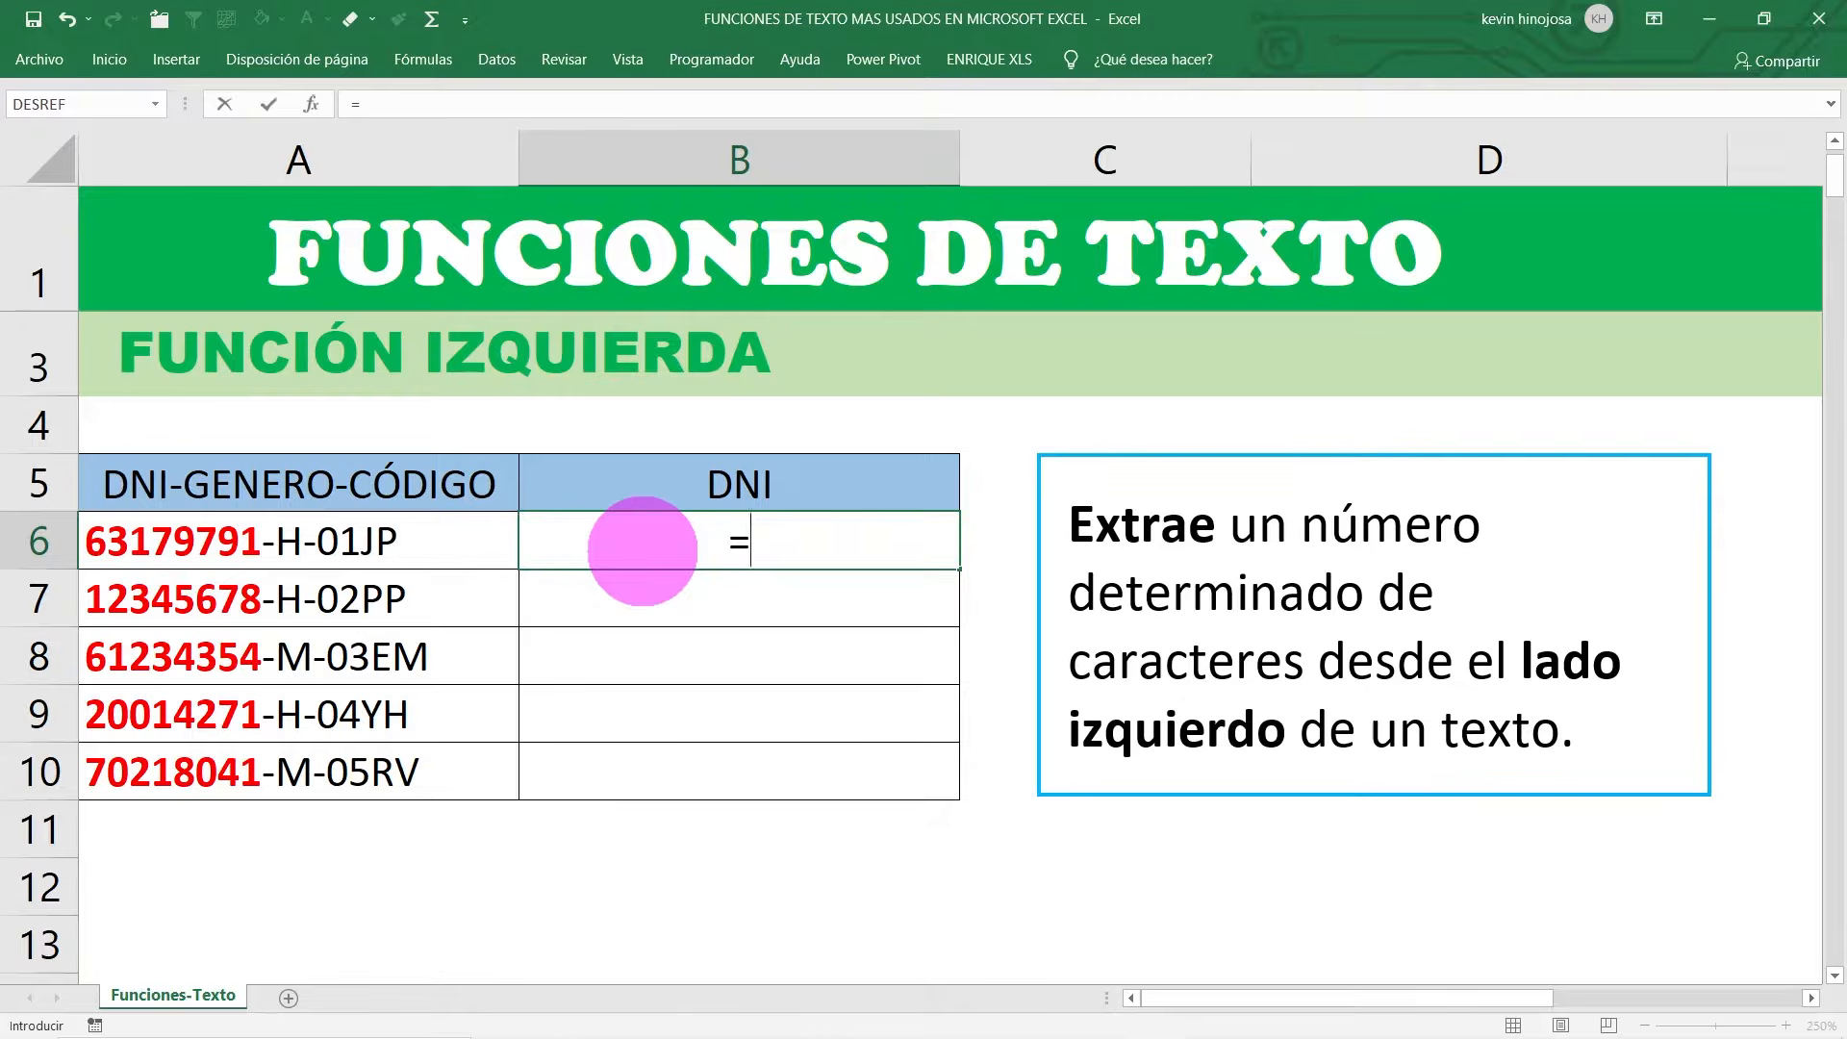
pyautogui.write('IZQUI')
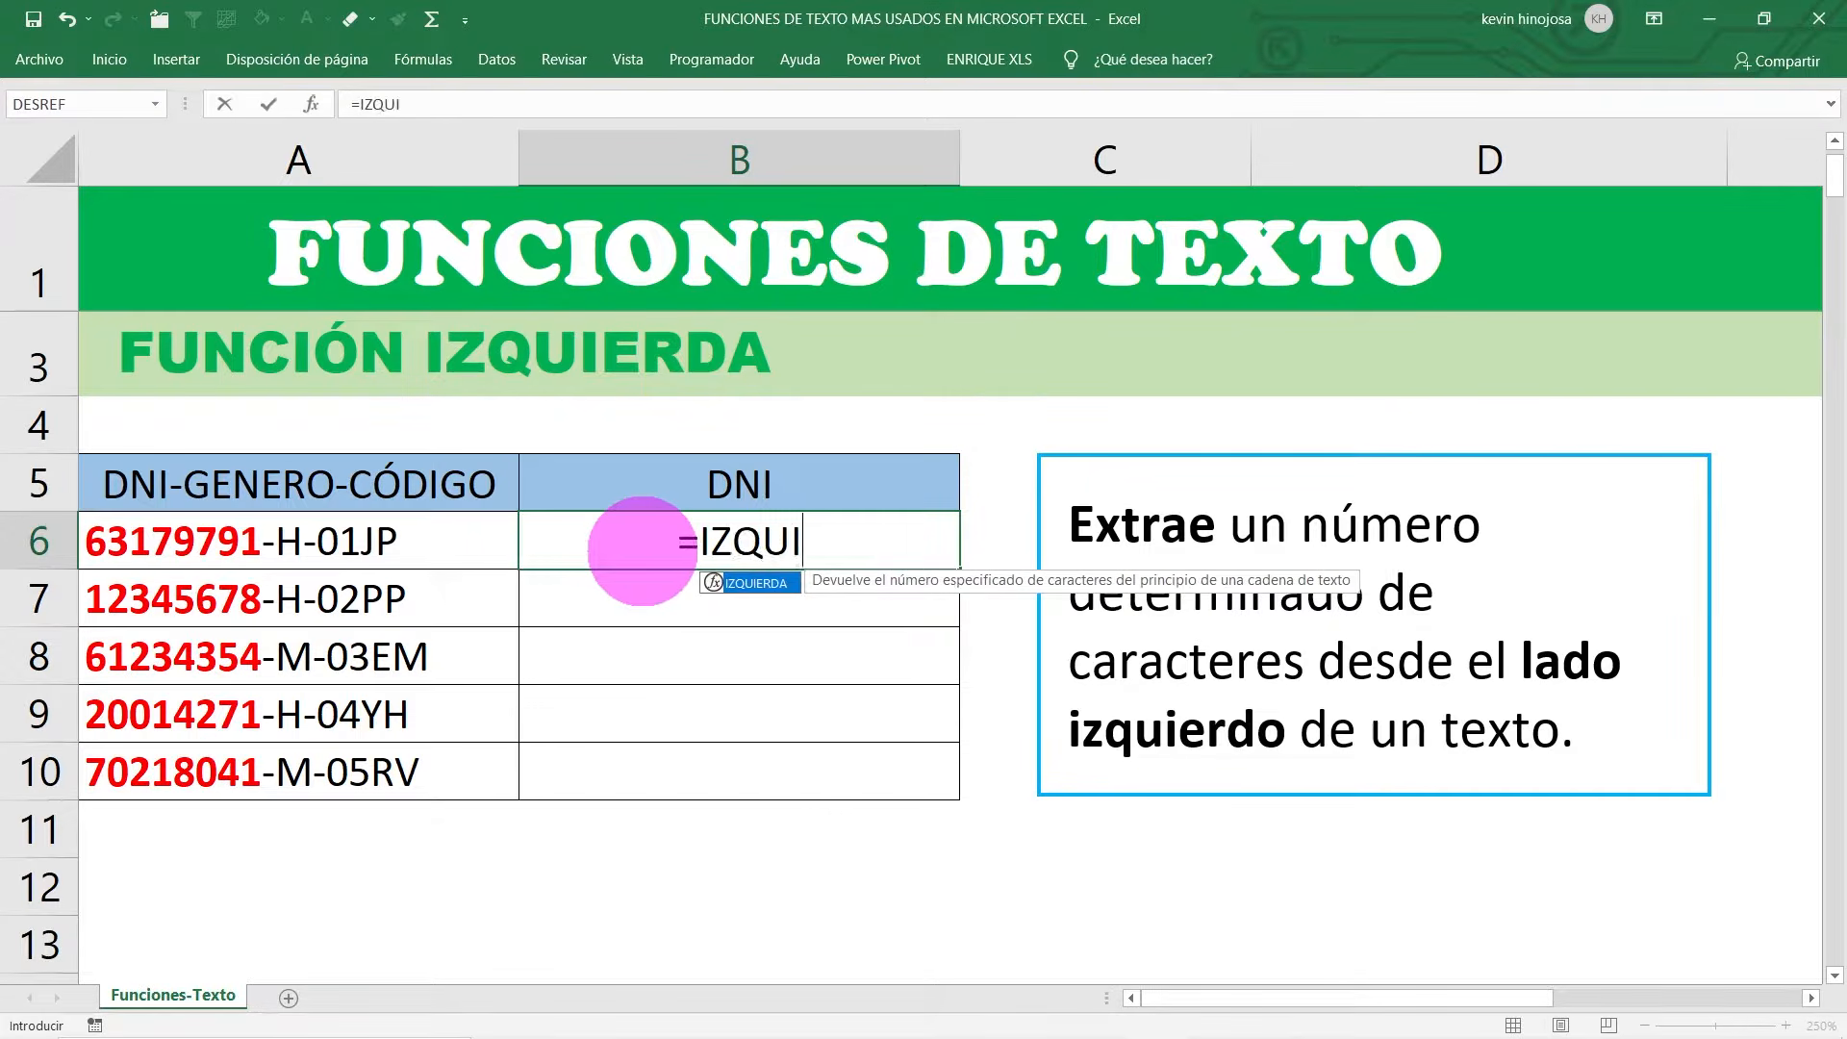
pyautogui.write('ERDA')
pyautogui.press('BackSpace')
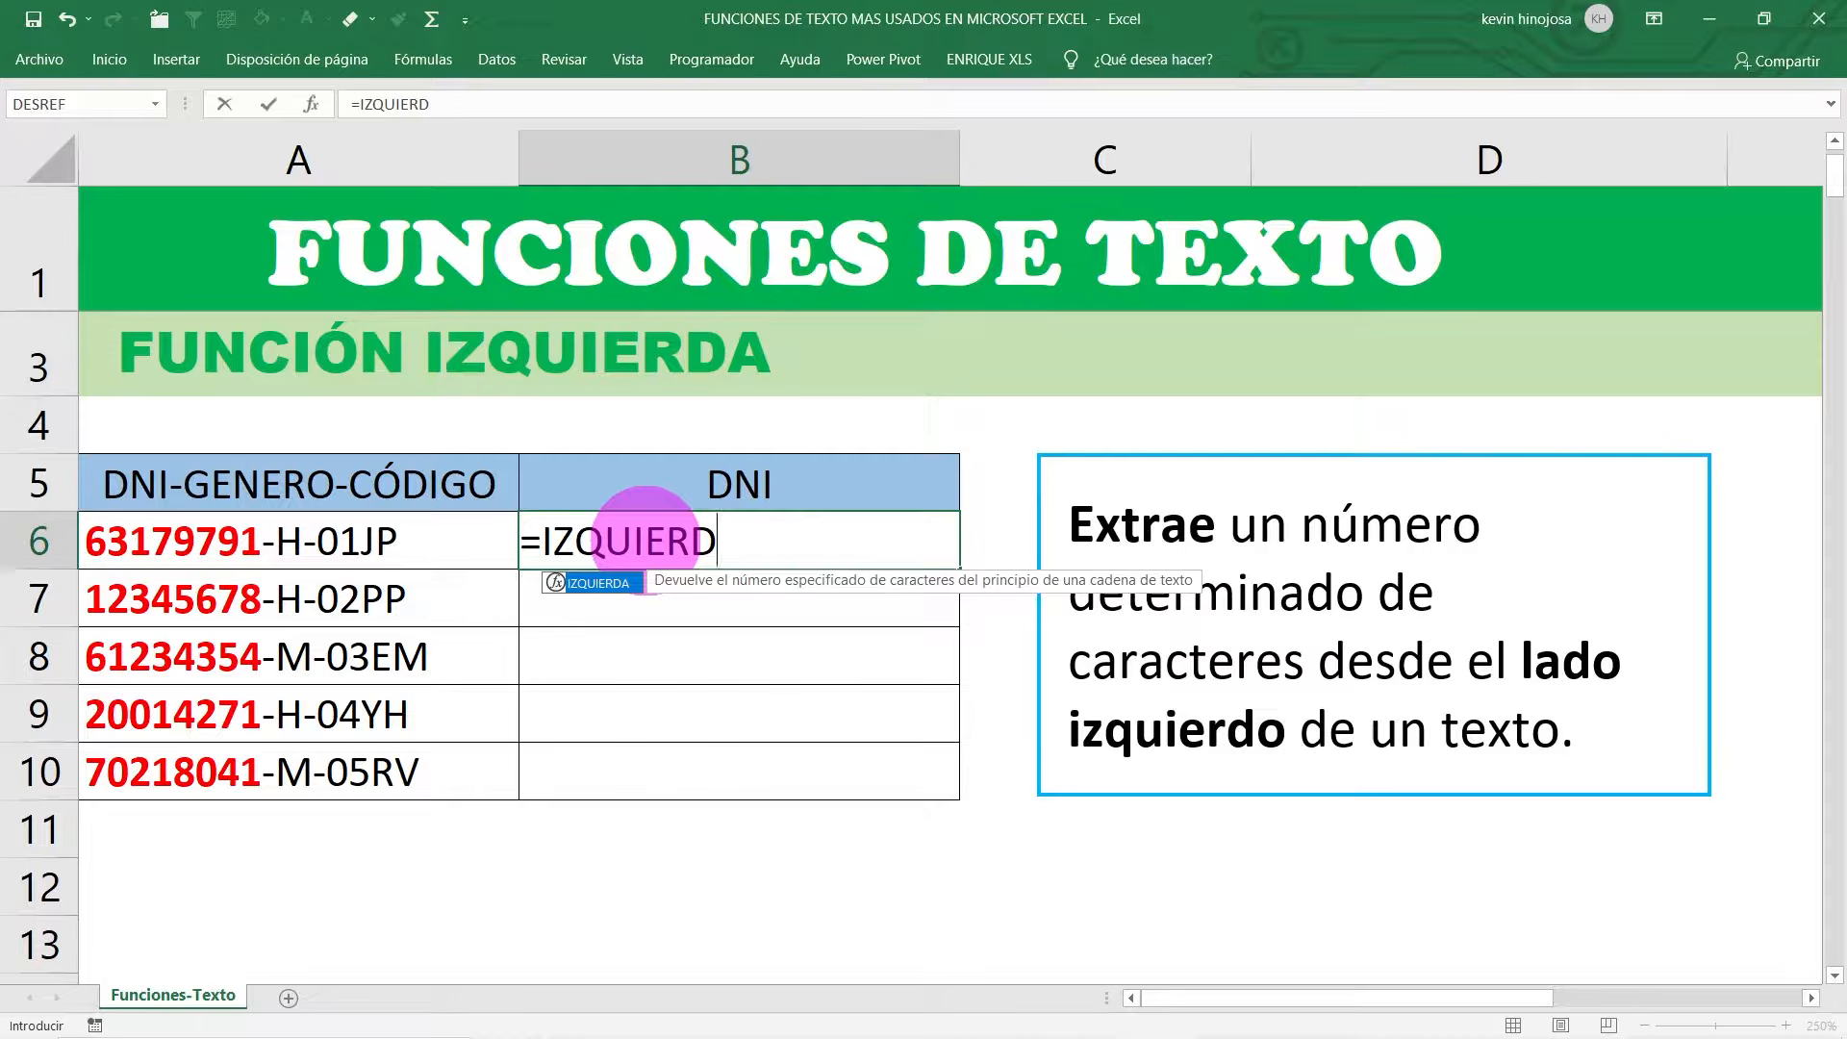
pyautogui.doubleClick(603, 580)
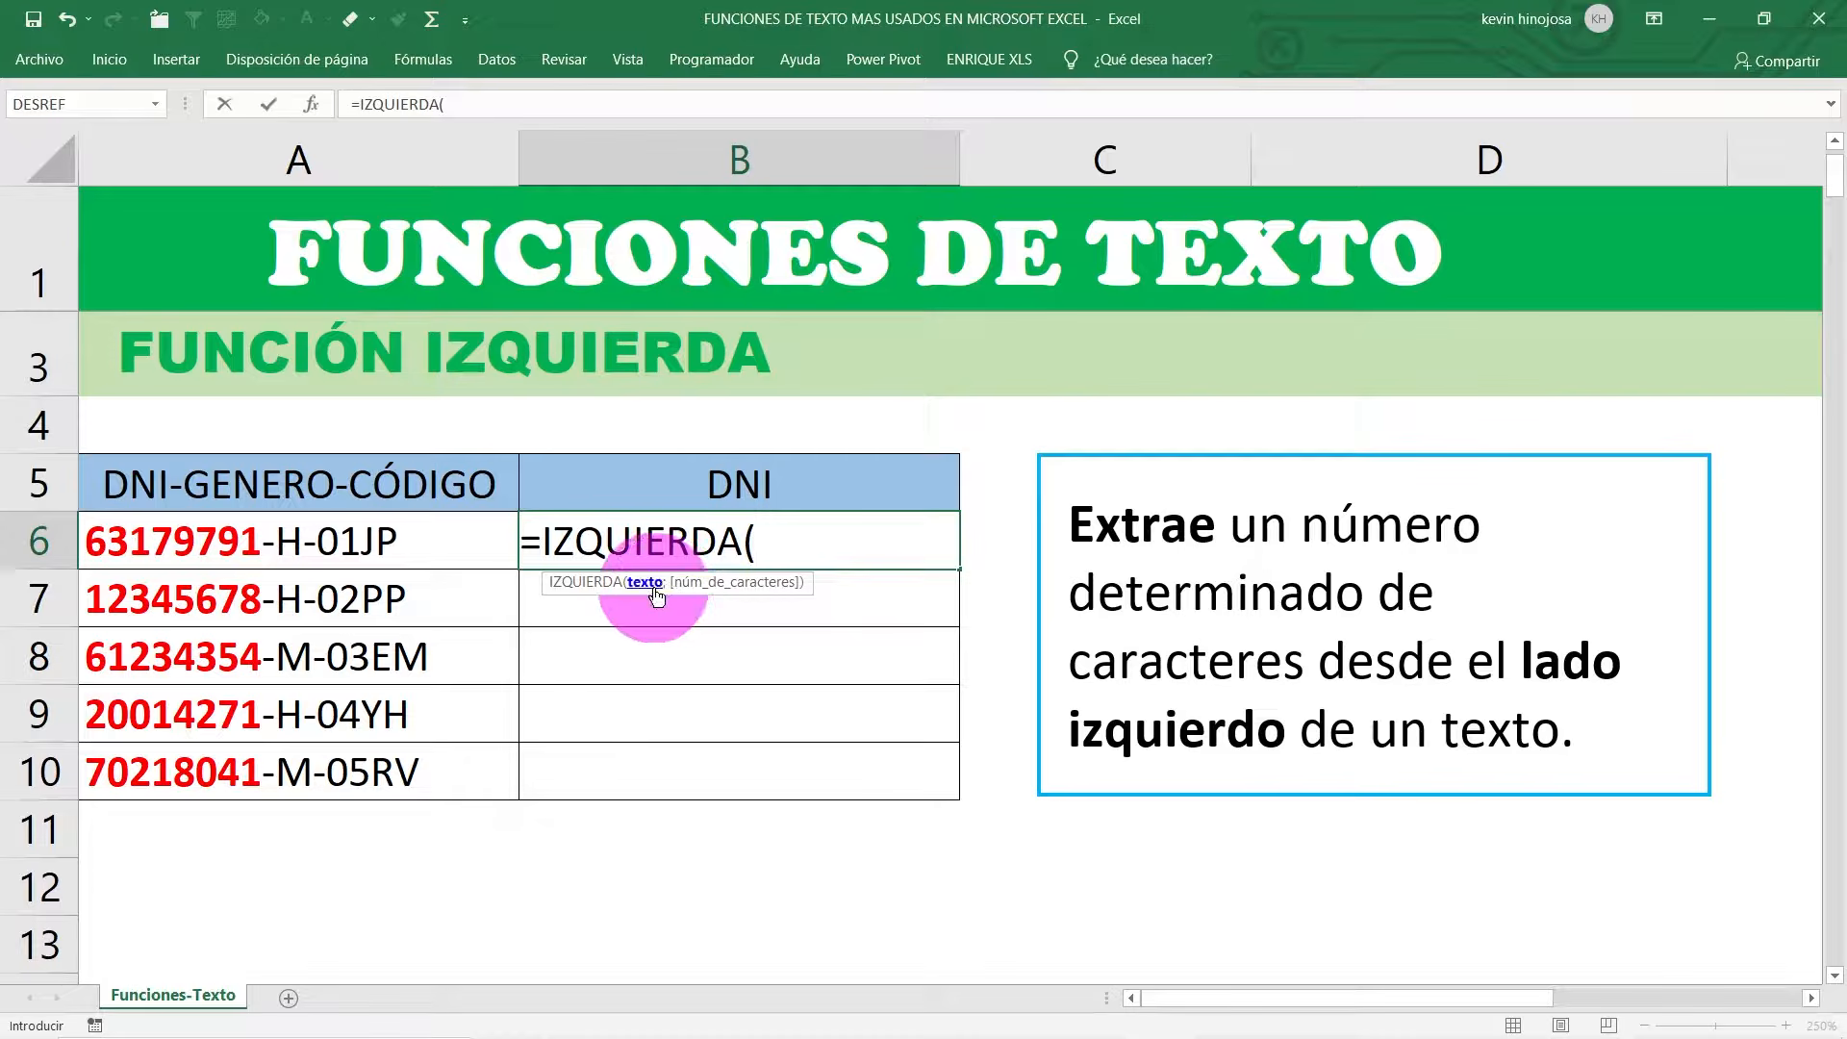
pyautogui.click(319, 544)
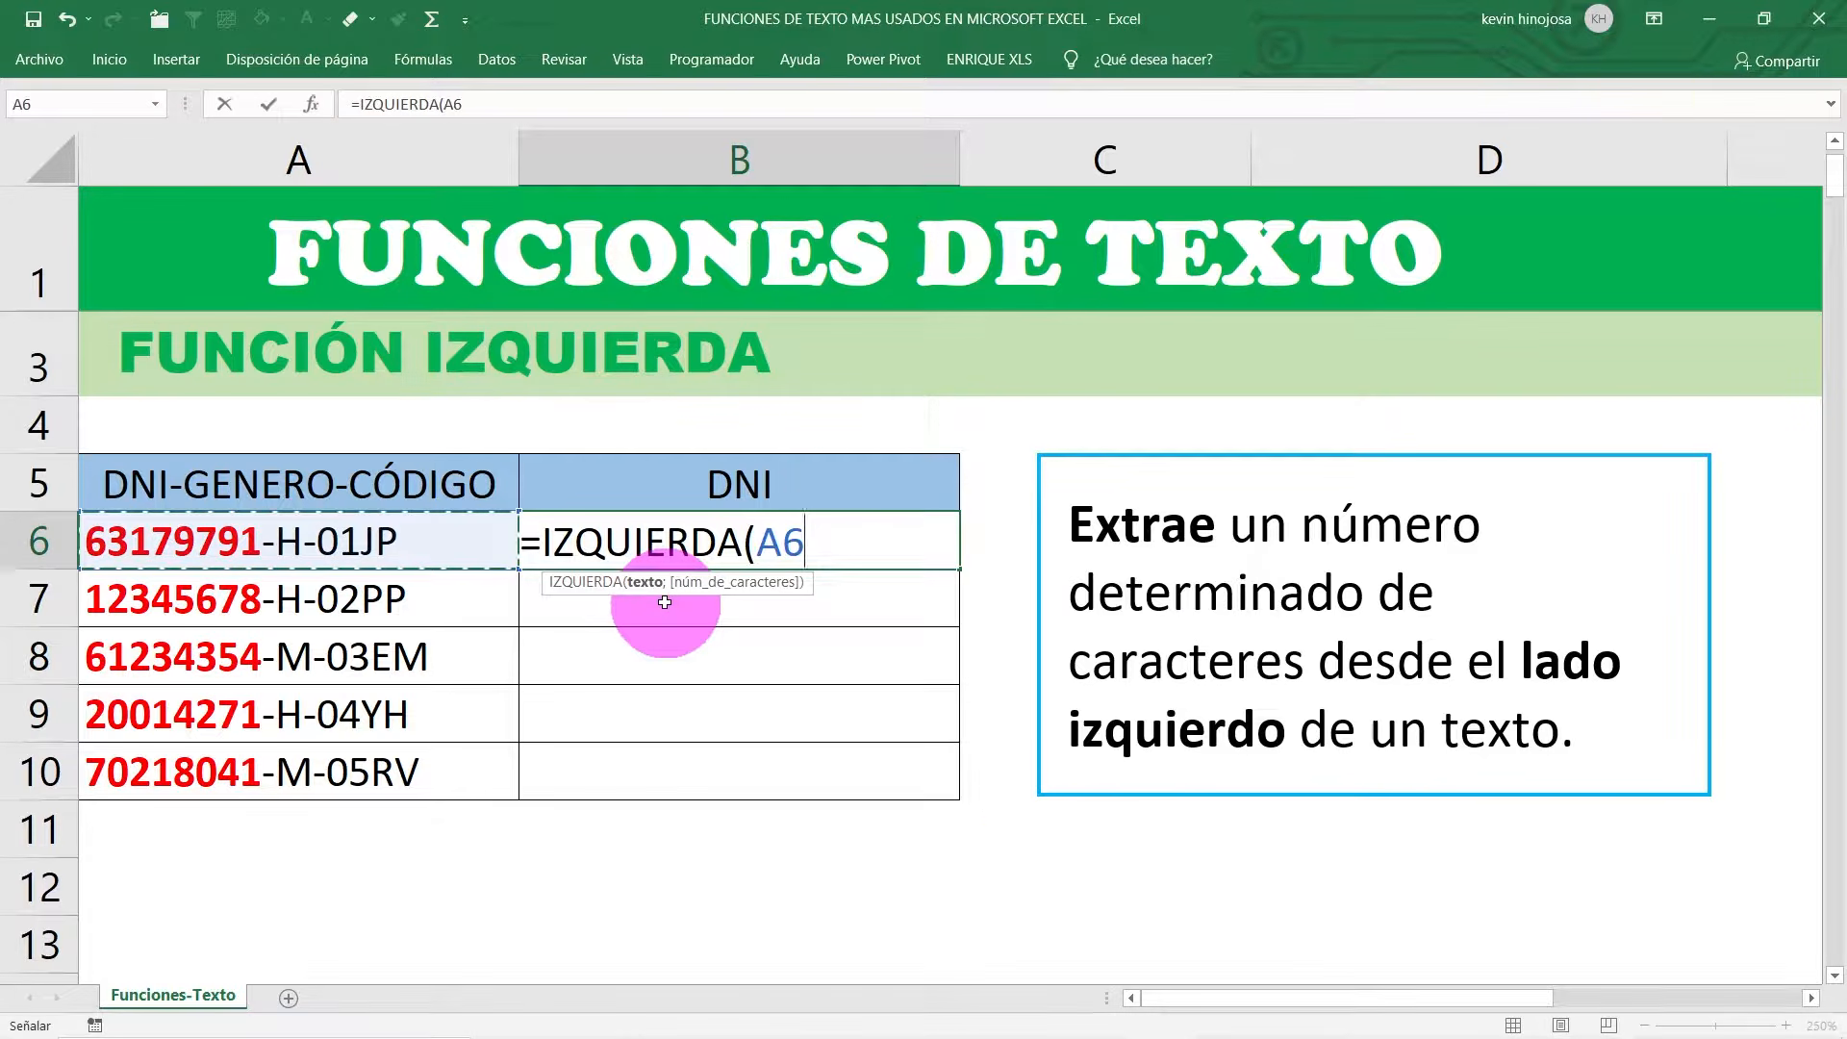
pyautogui.write(';')
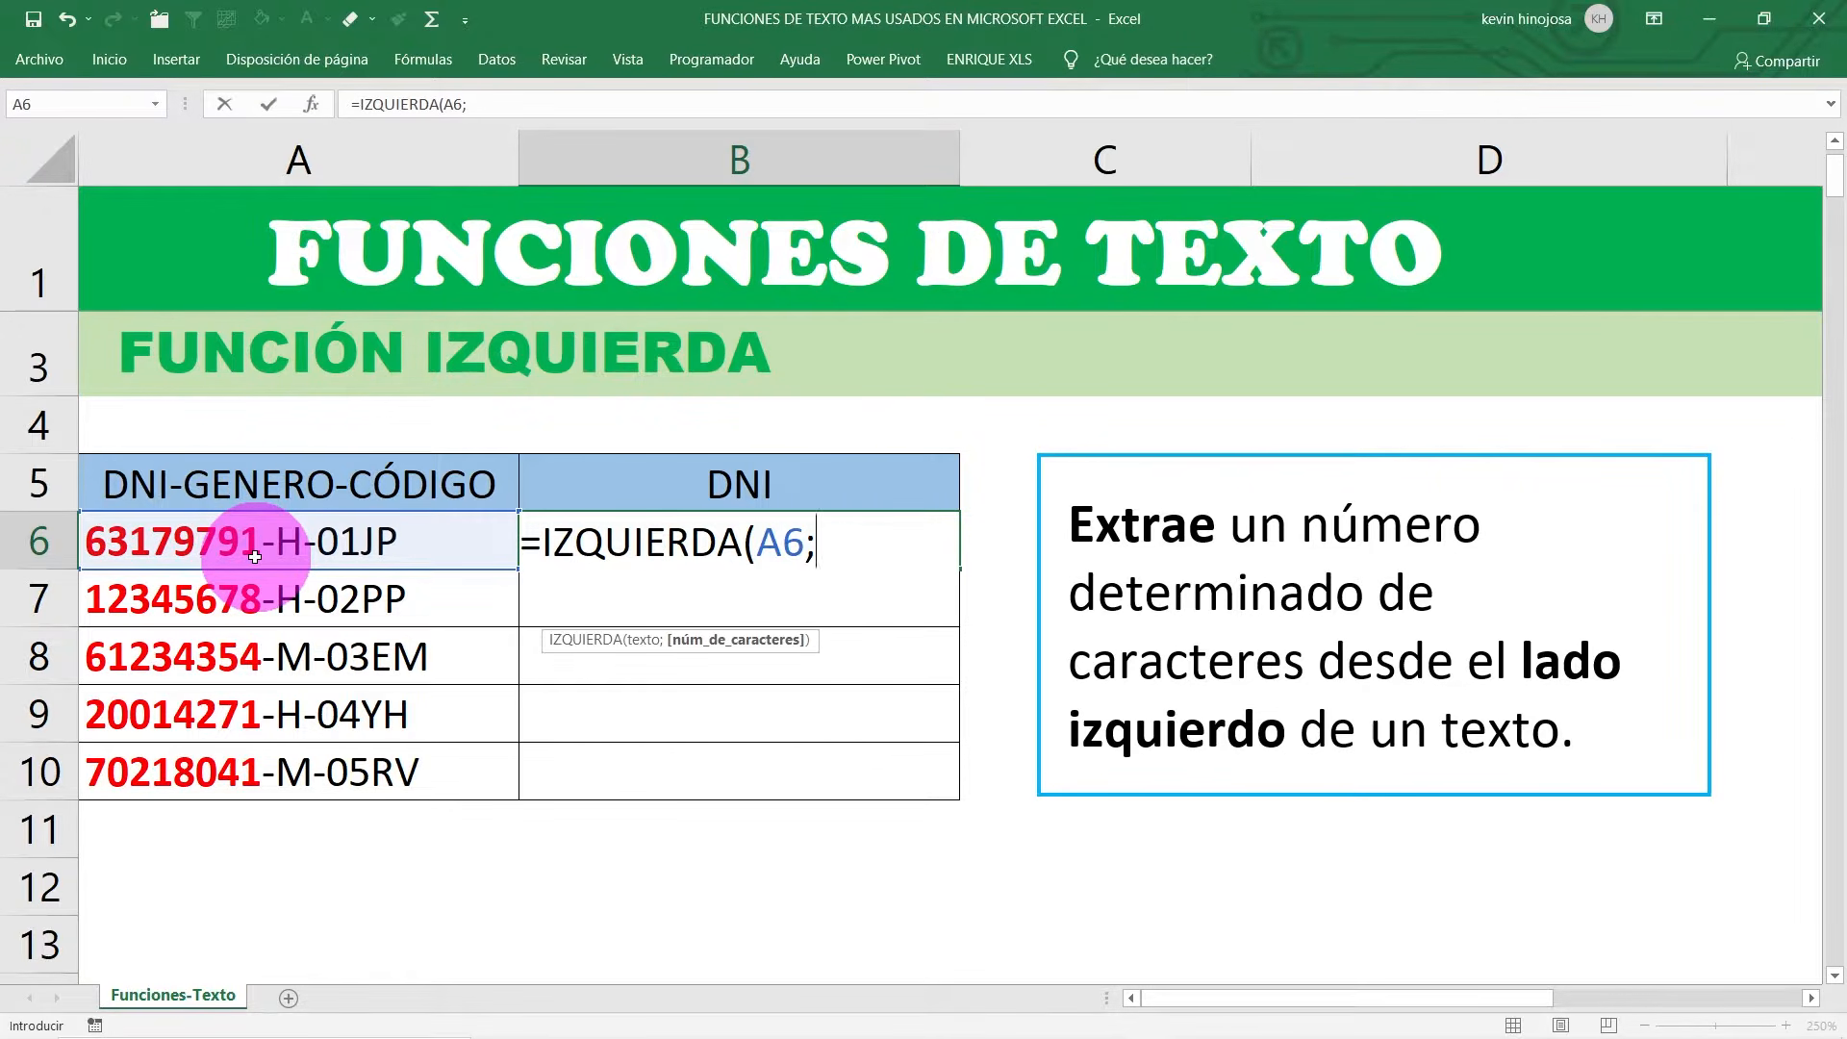
pyautogui.write('8)')
pyautogui.press('Return')
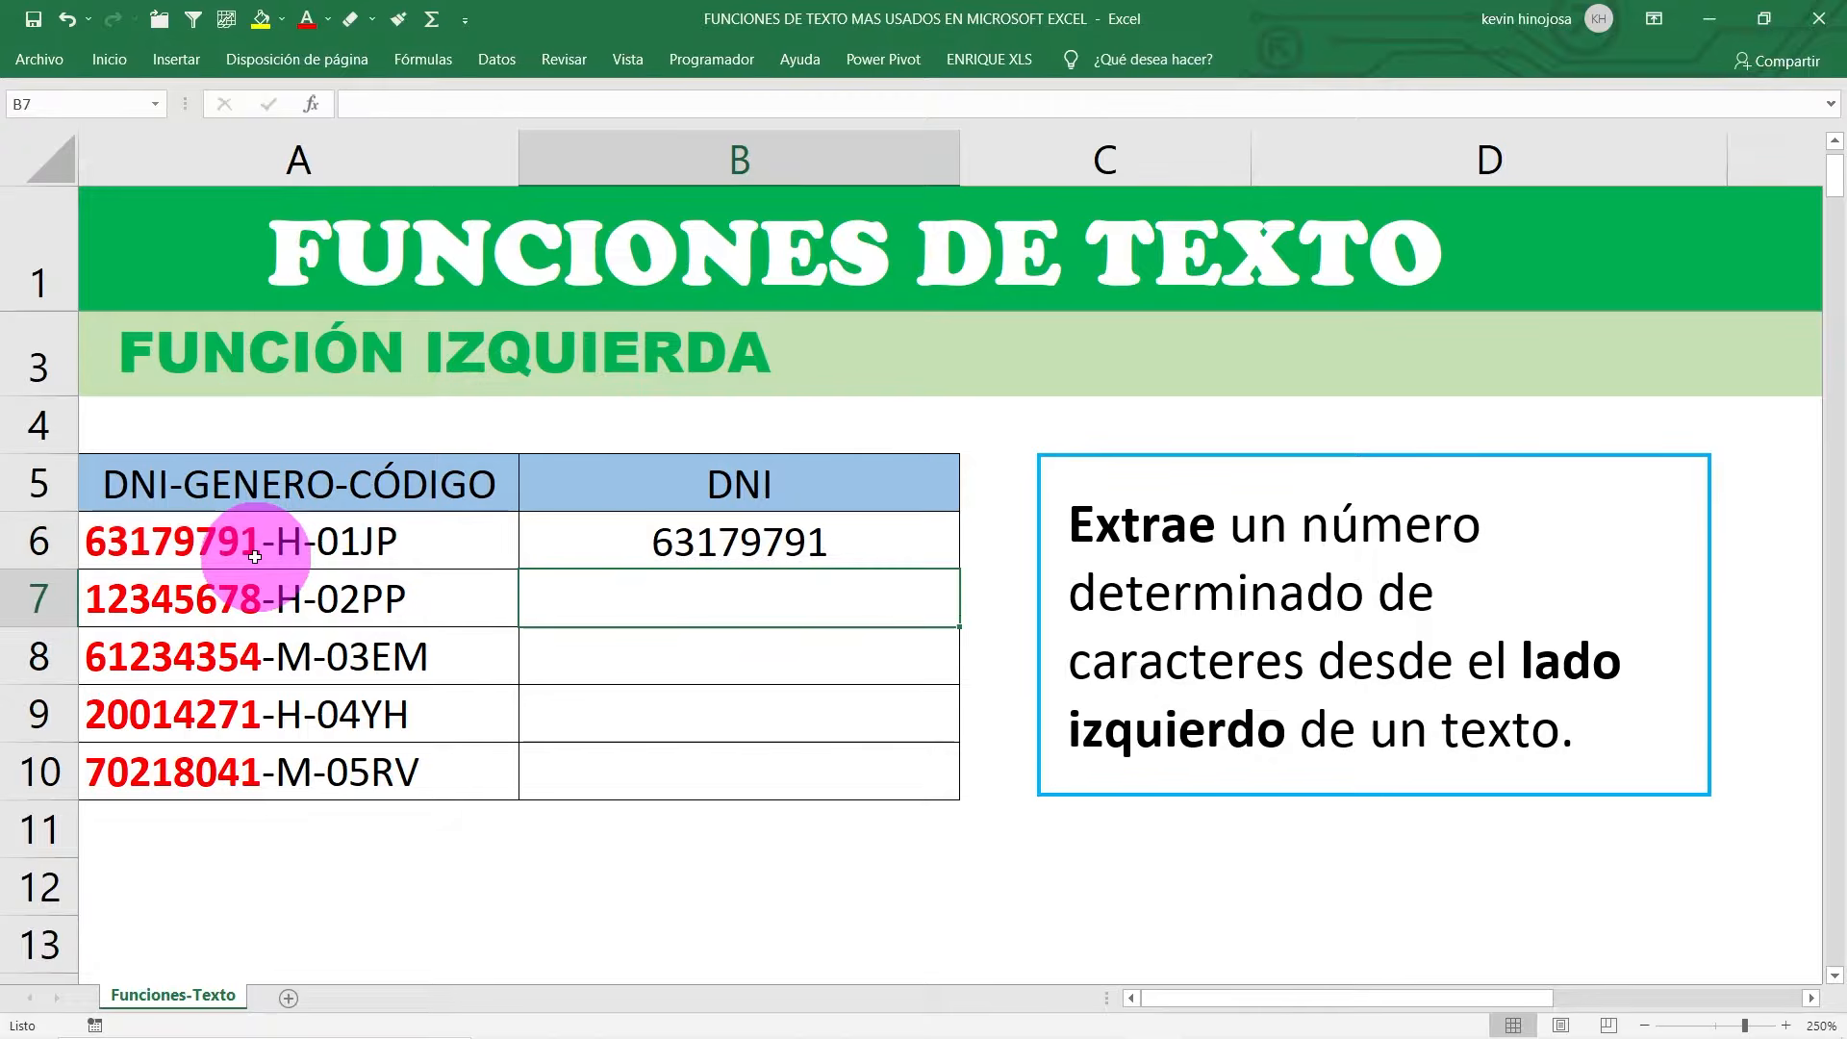
# Step: Fill the IZQUIERDA formula from B6 down through B10 and check the copied cells in the DNI column
pyautogui.click(602, 540)
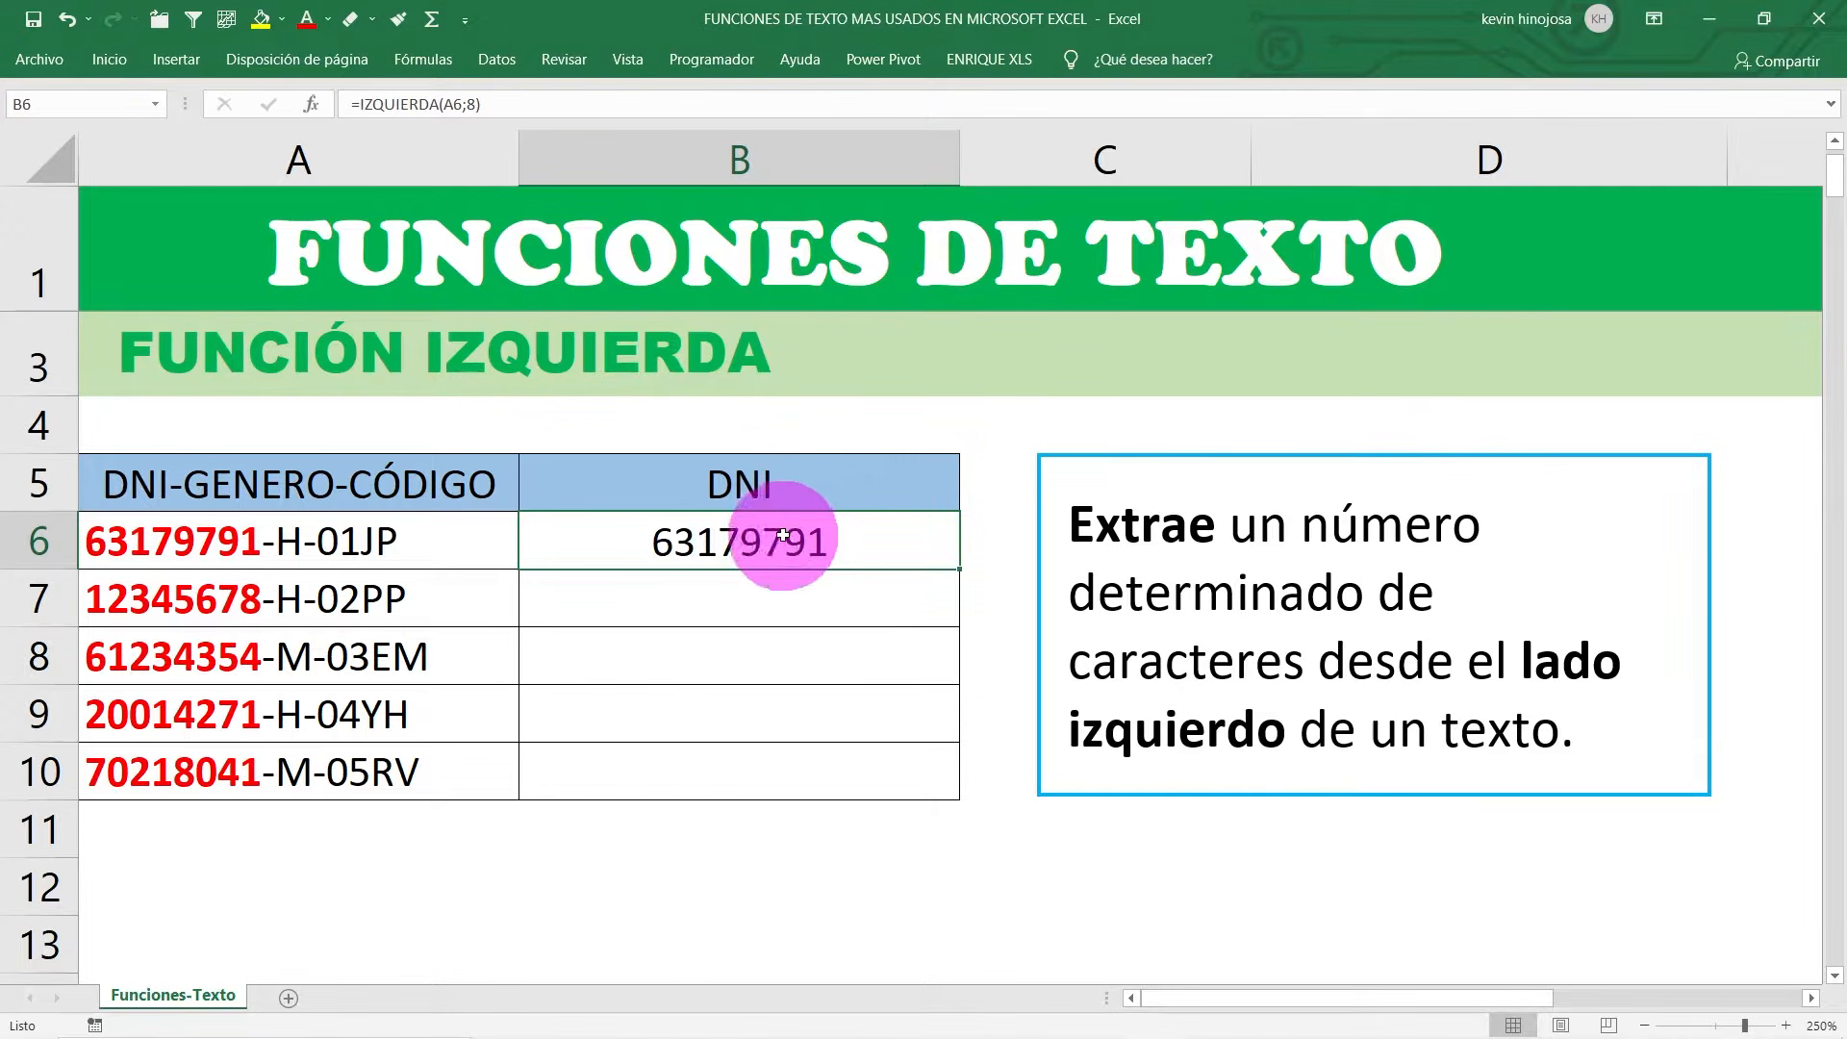
pyautogui.moveTo(959, 568); pyautogui.dragTo(978, 814)
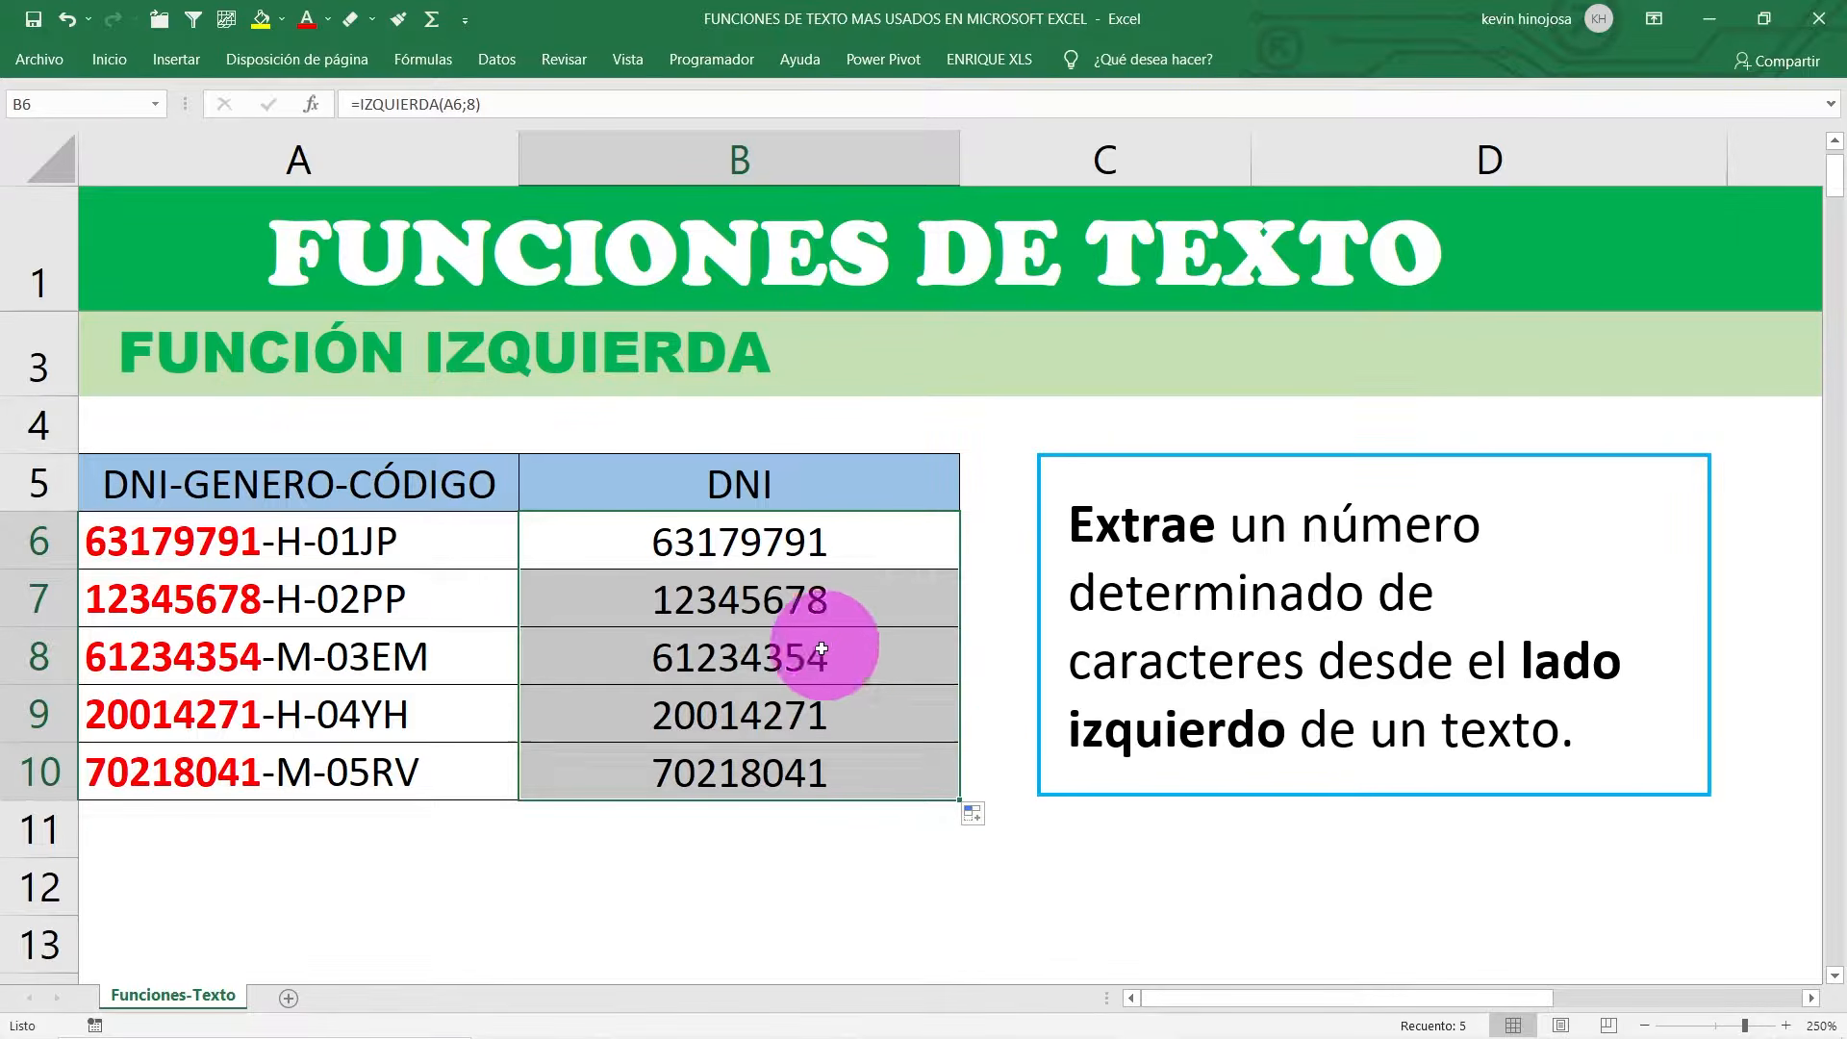
pyautogui.click(781, 774)
pyautogui.click(804, 712)
pyautogui.click(799, 659)
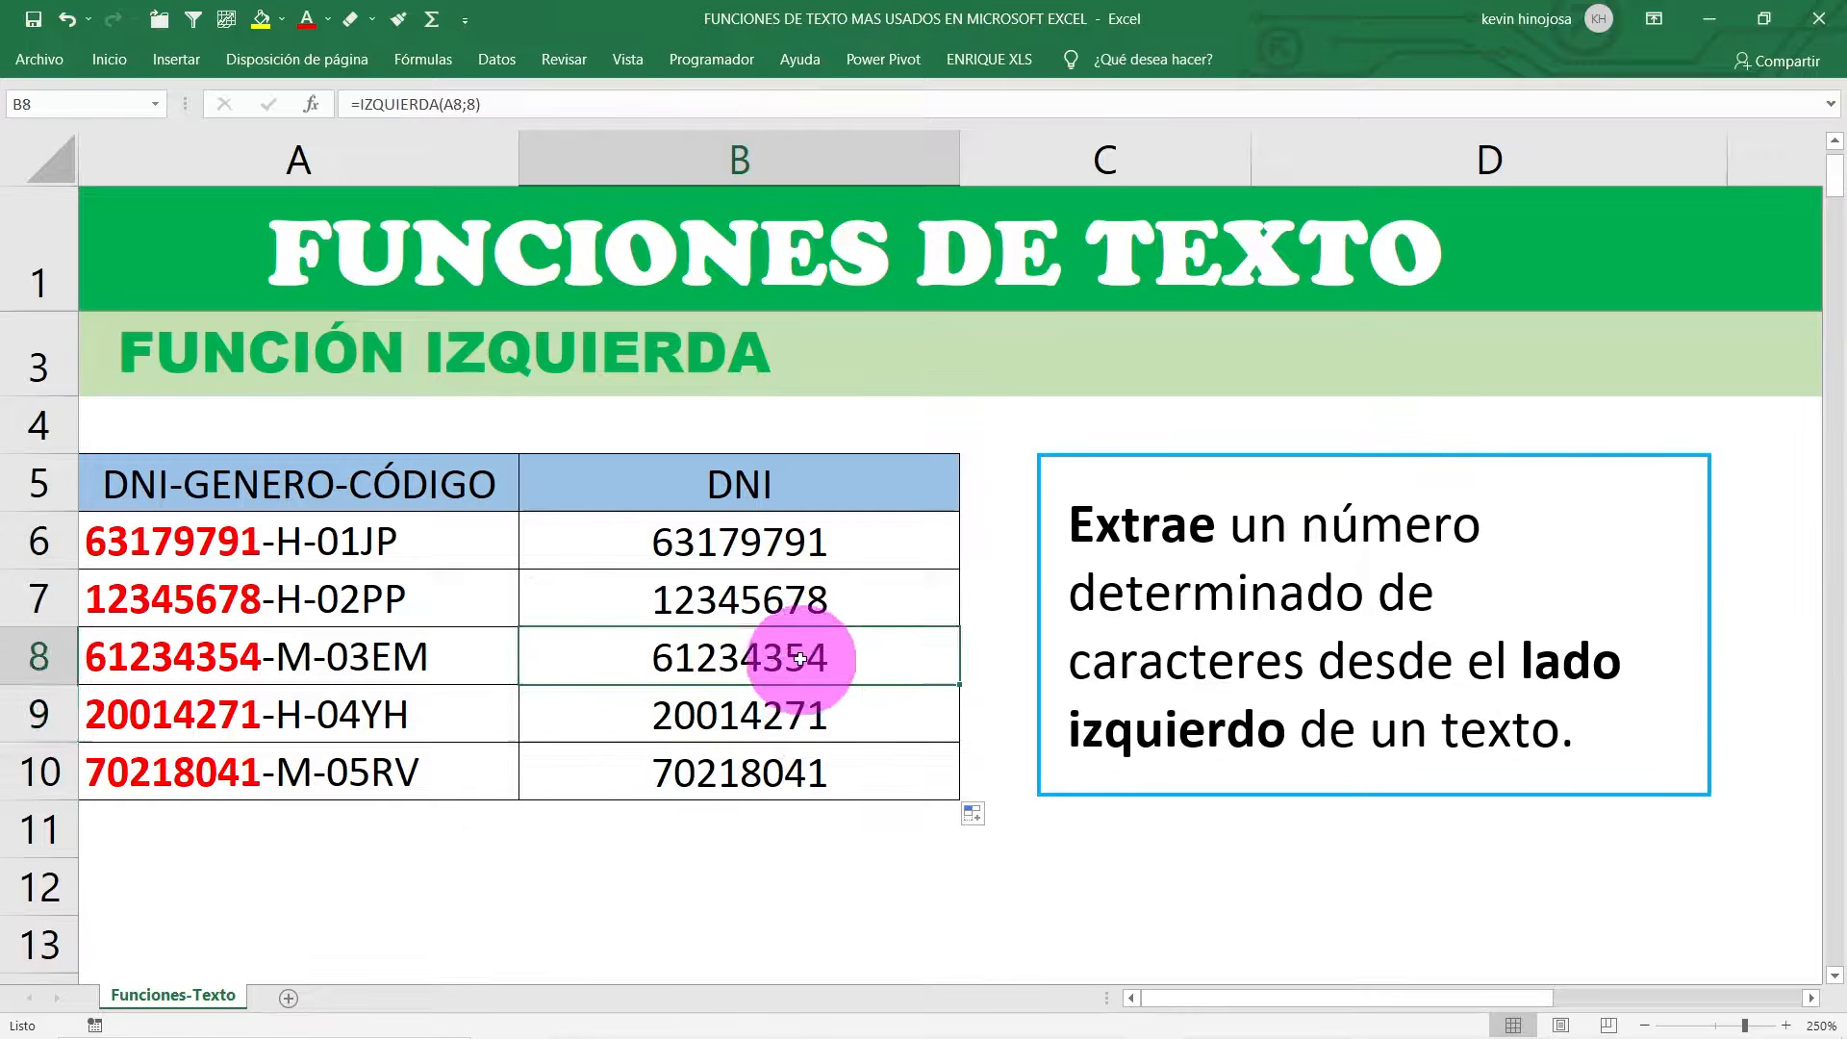
pyautogui.click(798, 600)
pyautogui.click(791, 540)
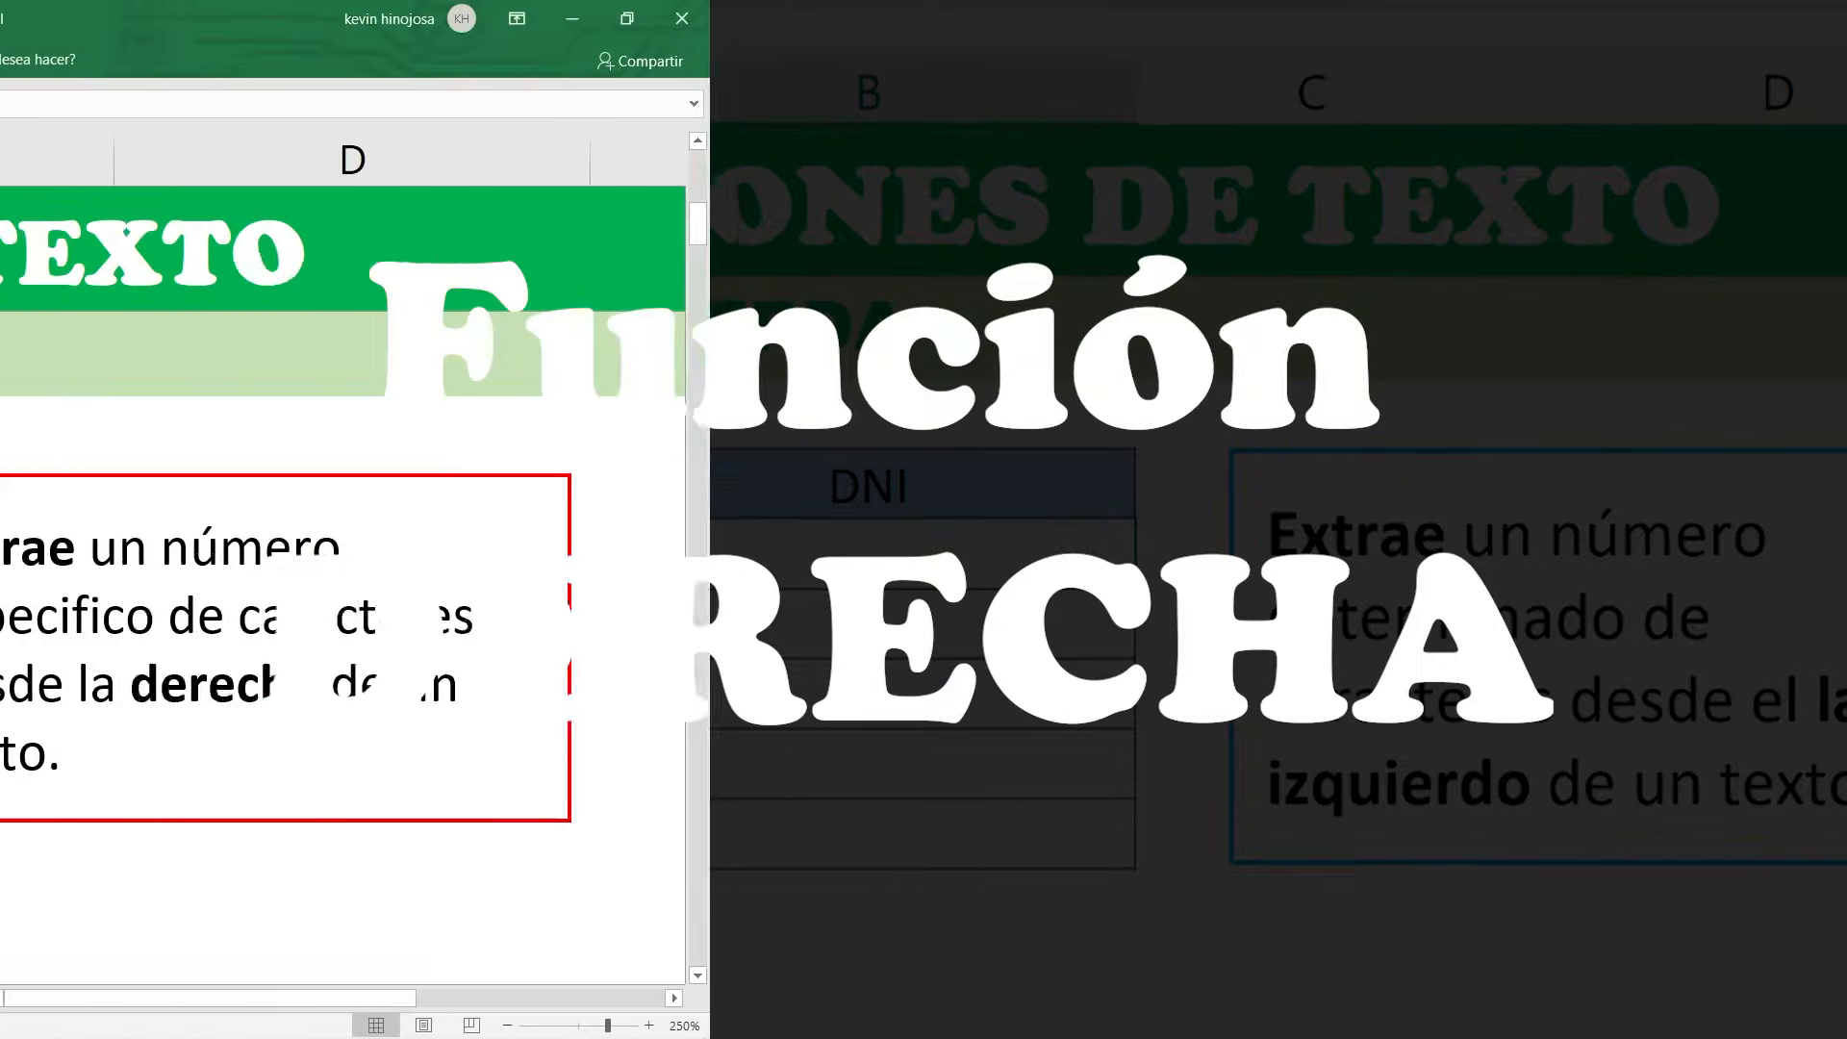
# Step: Examine the code portion at the end of the entries in A18:A22 of the FUNCIÓN DERECHA table
pyautogui.click(674, 577)
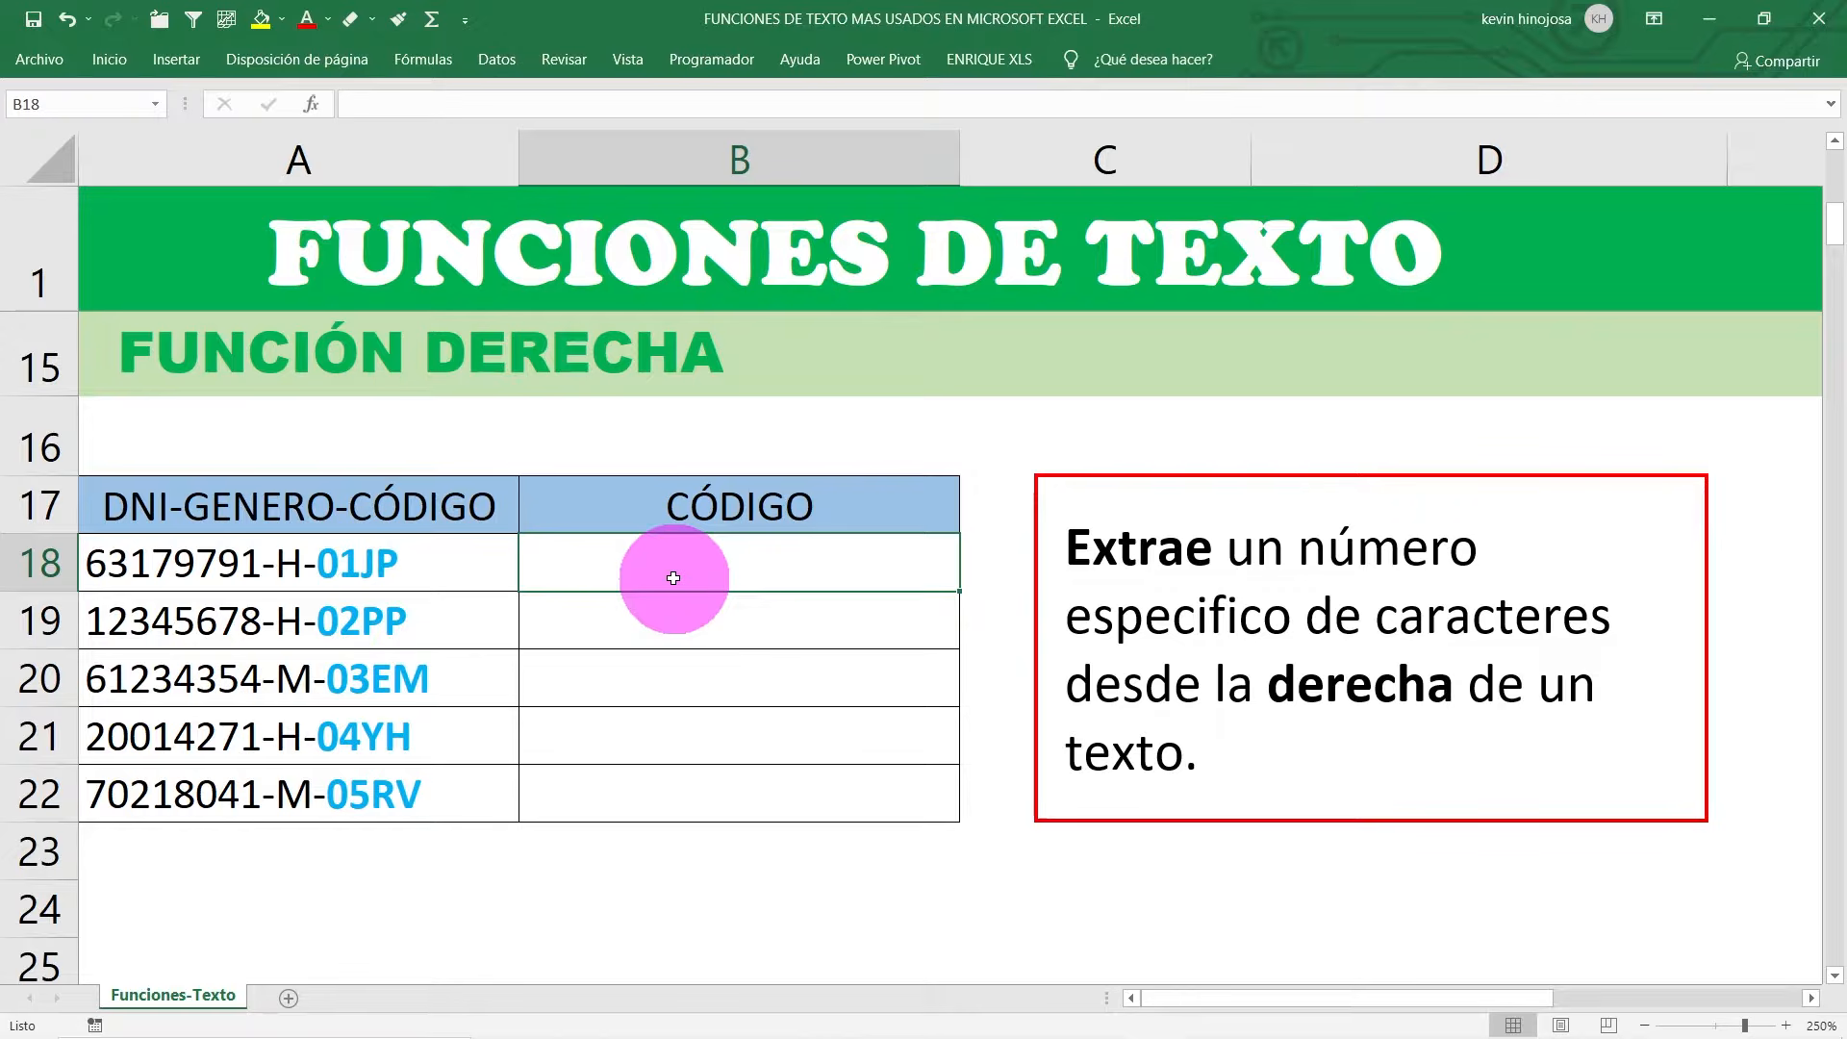
pyautogui.click(370, 565)
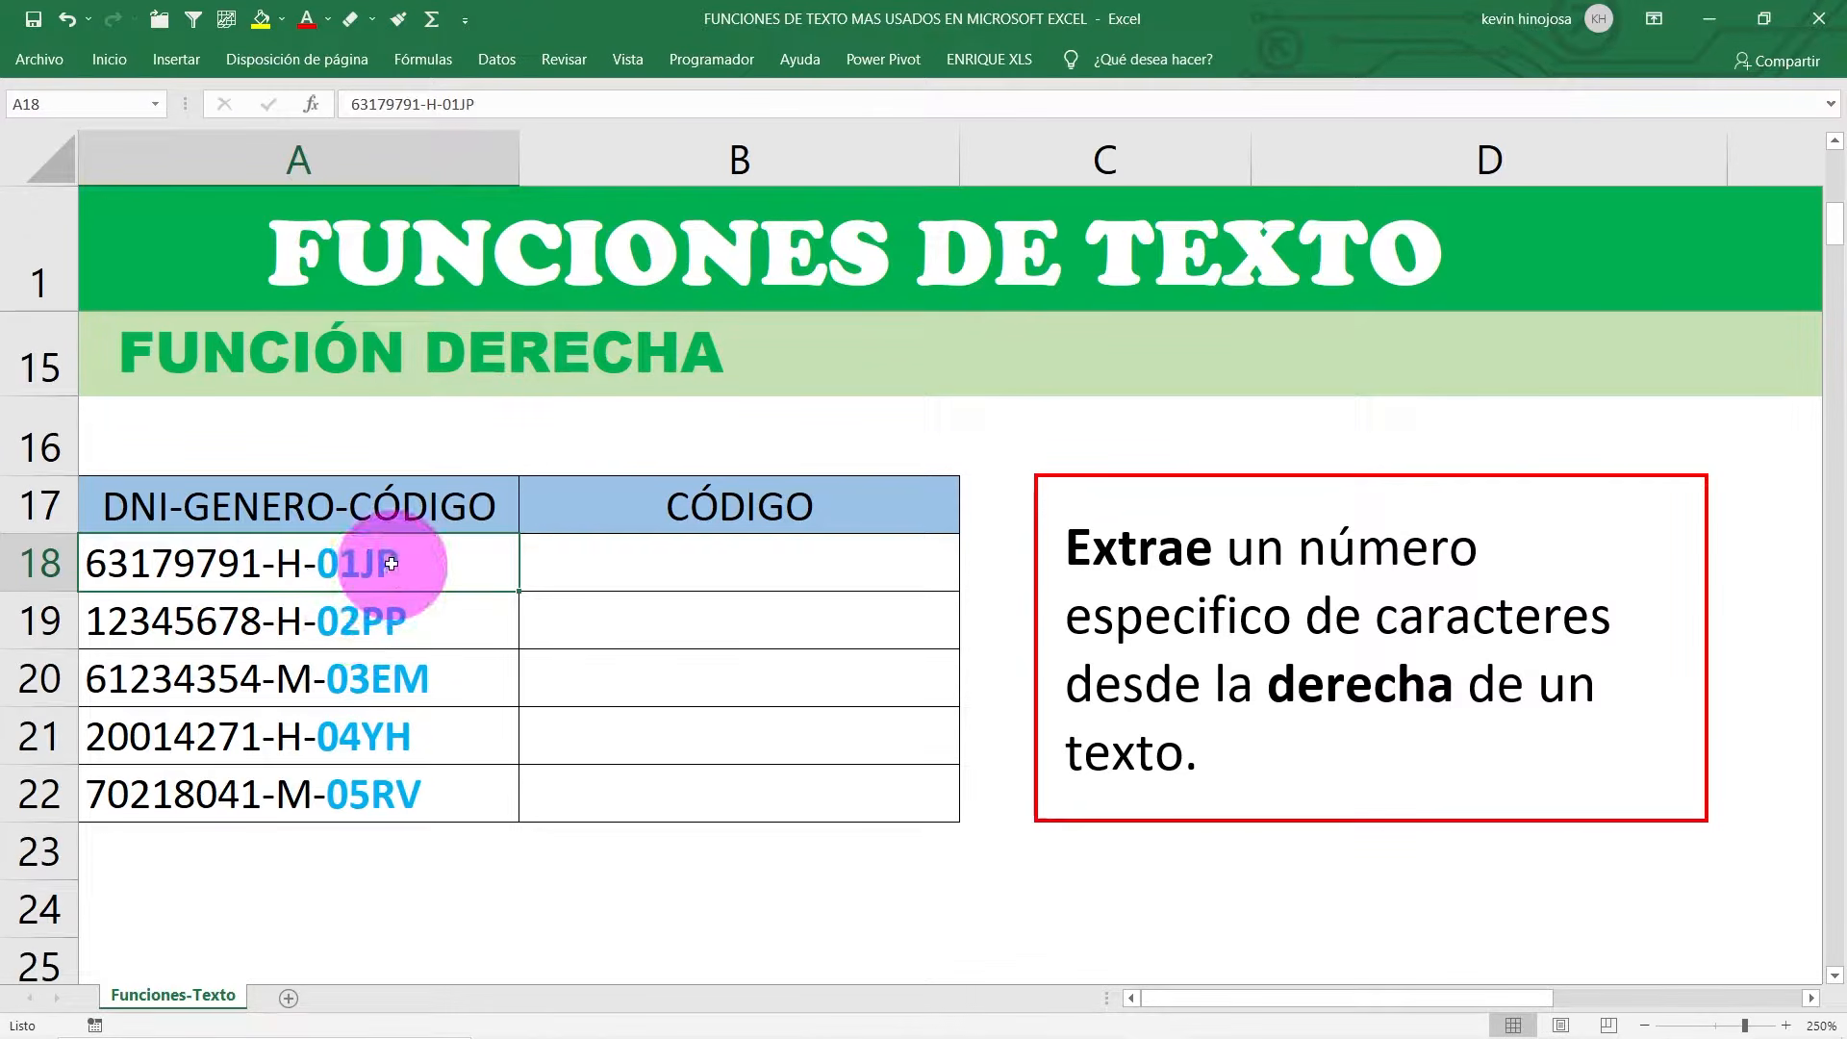
pyautogui.moveTo(391, 564); pyautogui.dragTo(397, 787)
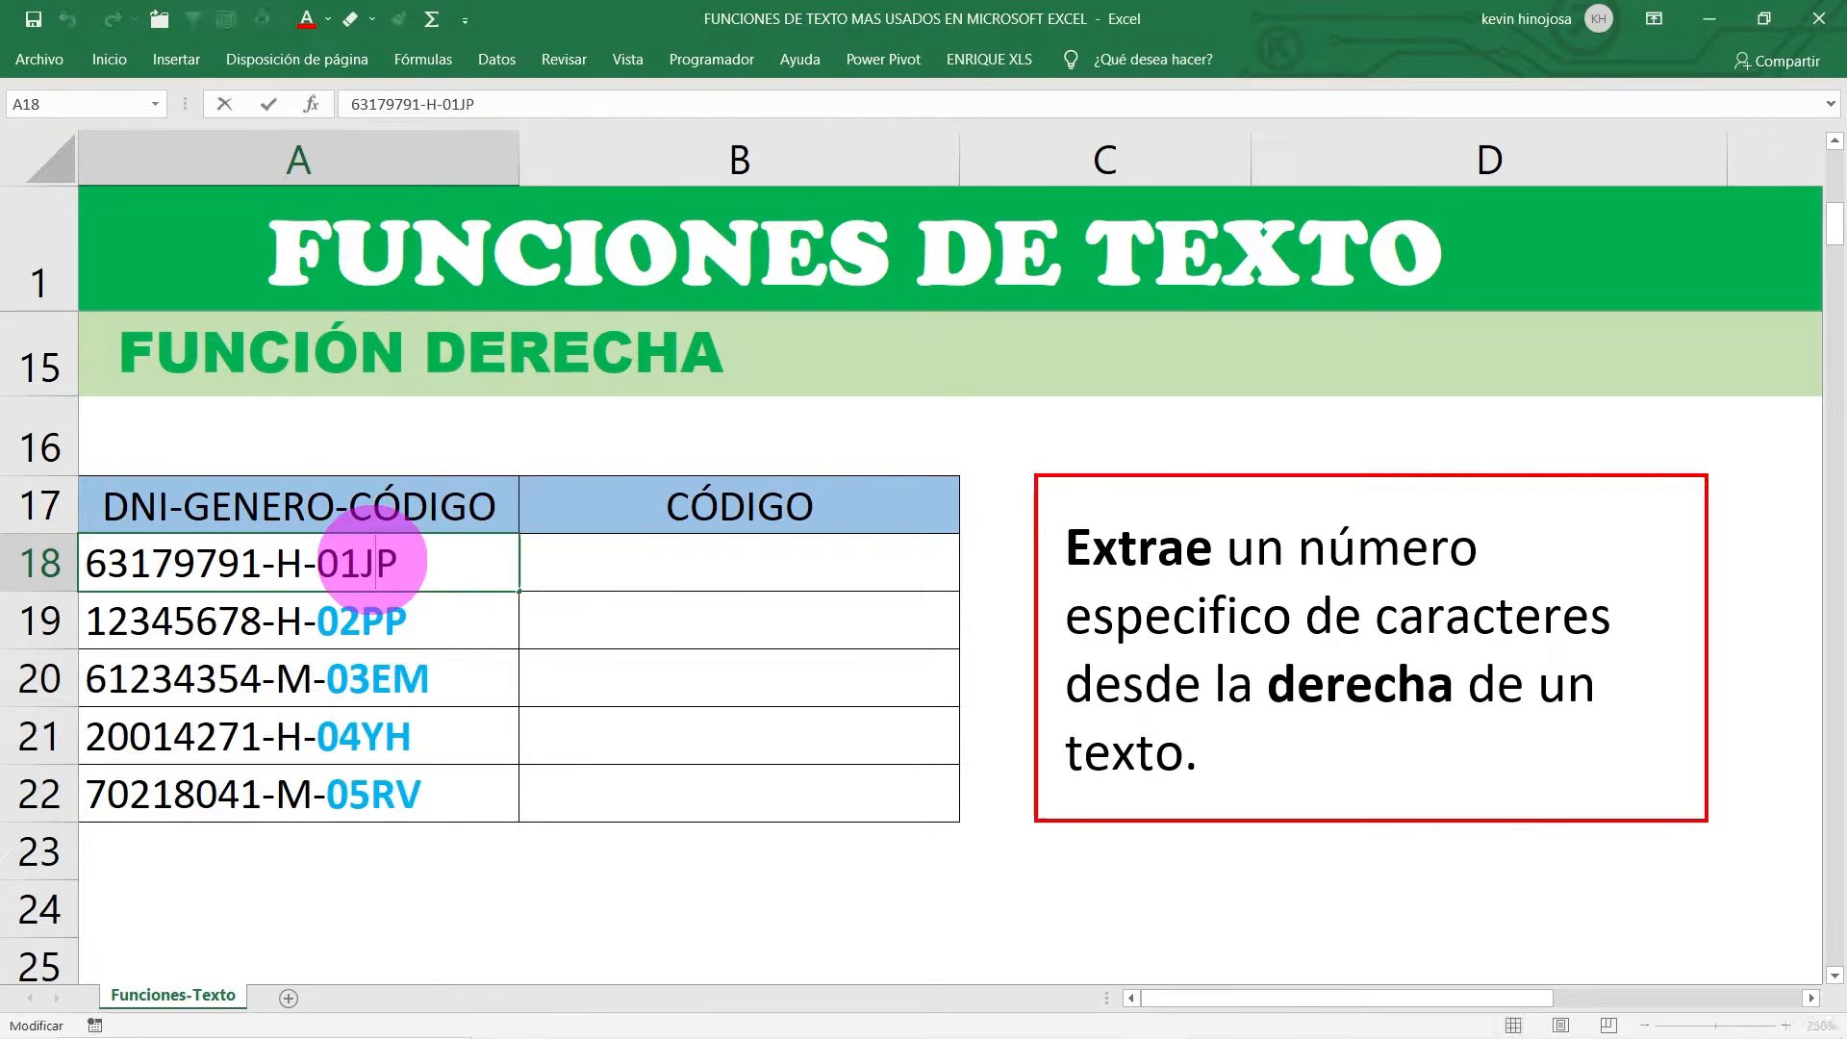
pyautogui.doubleClick(371, 561)
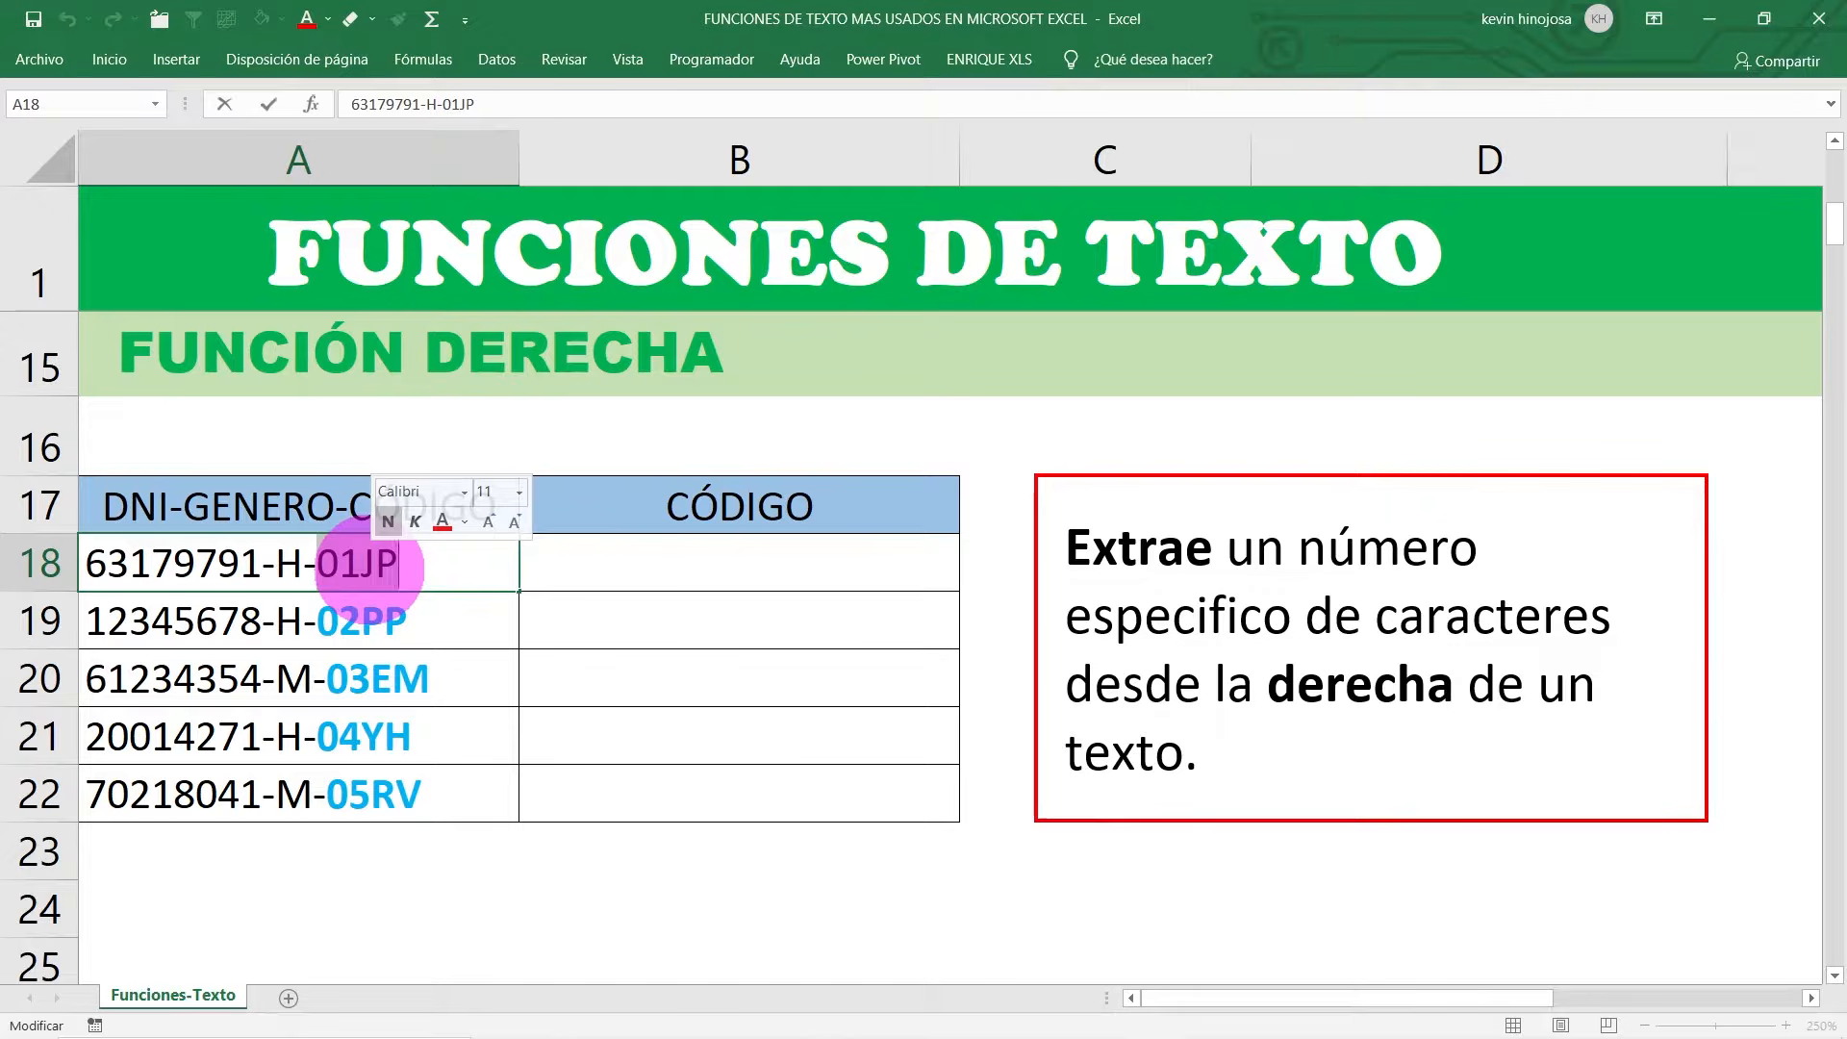
pyautogui.press('Escape')
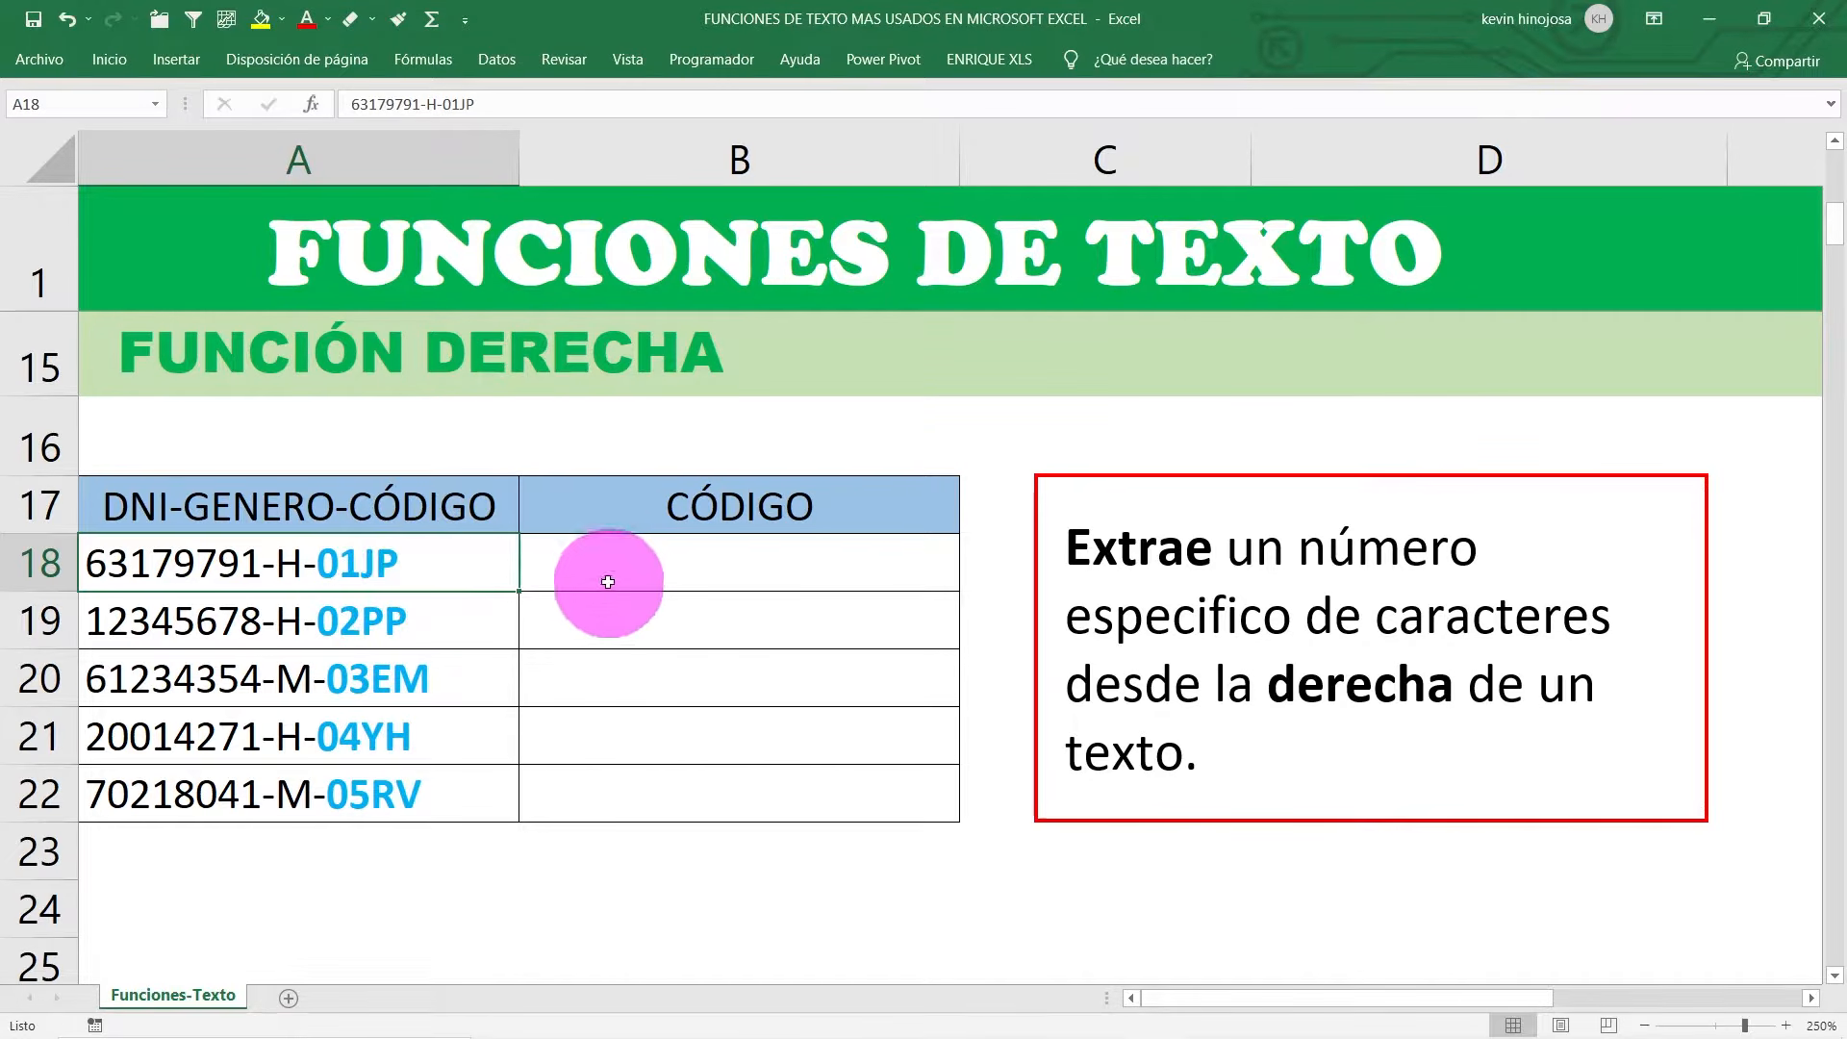
# Step: Extract the last four characters of A18 into B18 with =DERECHA(A18;4) and fill the formula down the CÓDIGO column
pyautogui.click(637, 561)
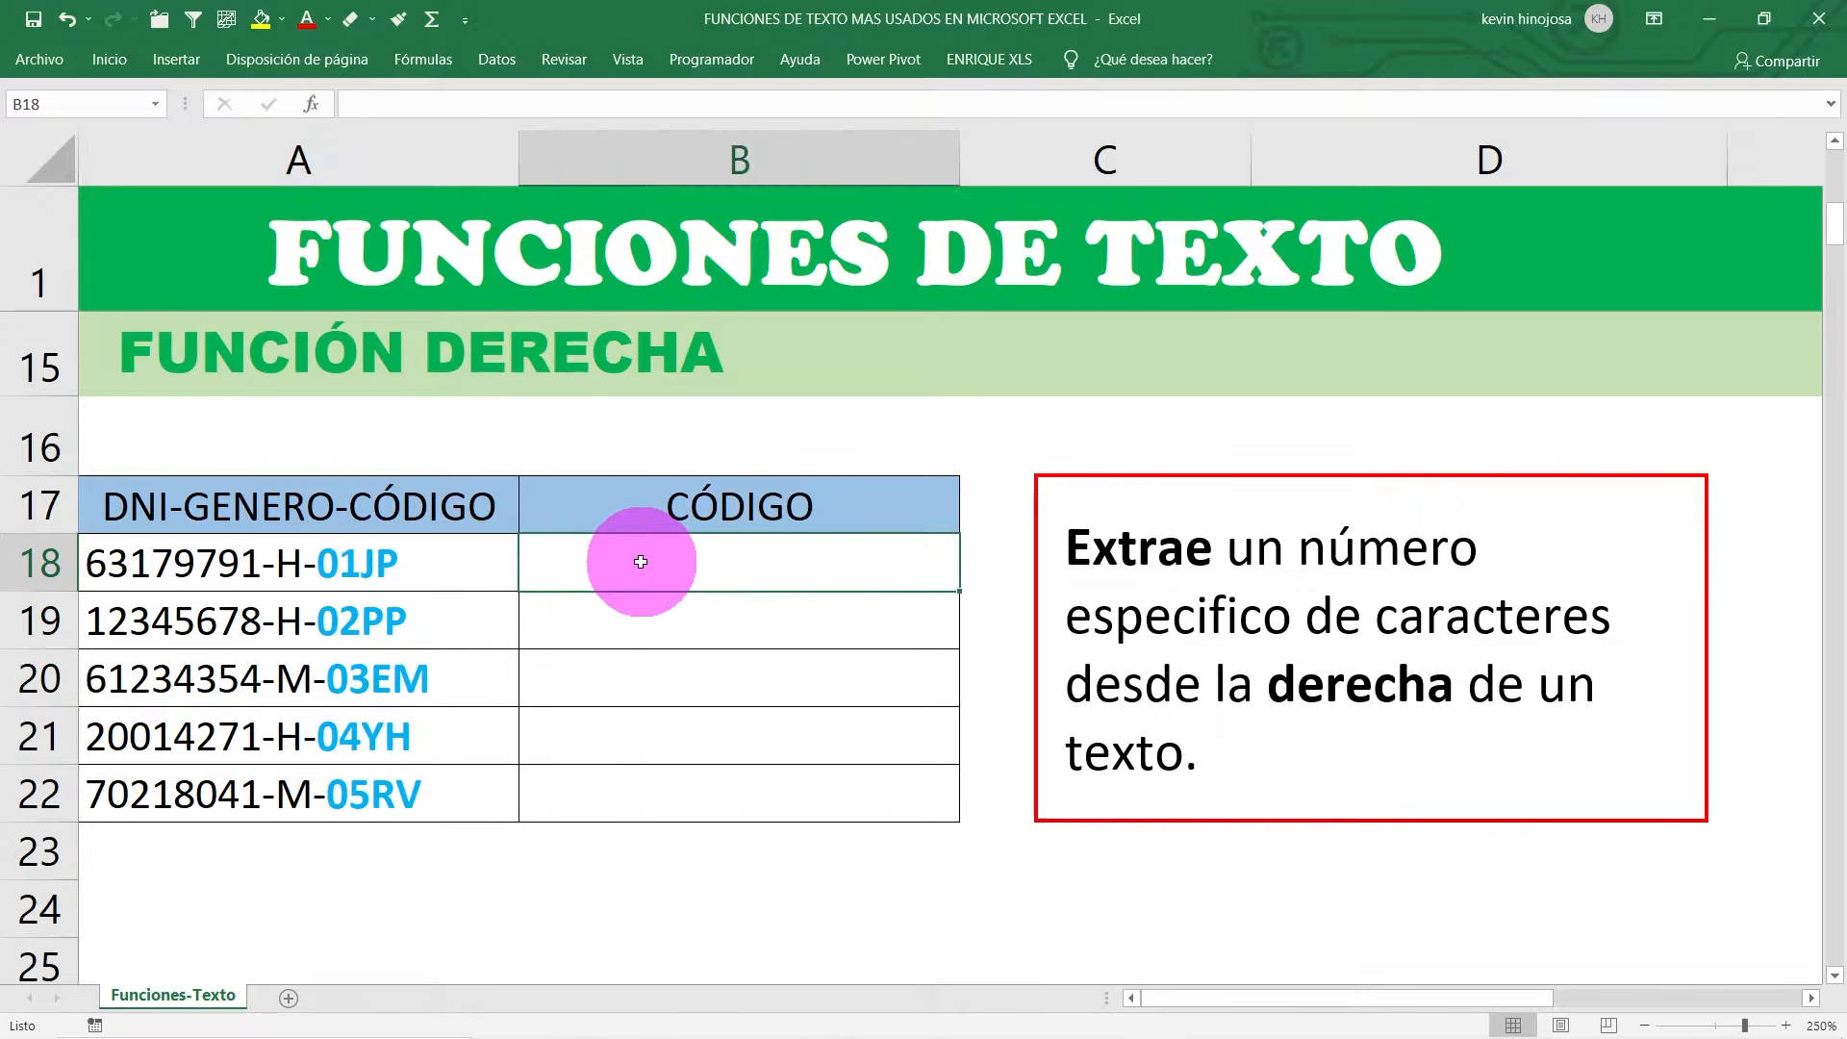
pyautogui.write('=')
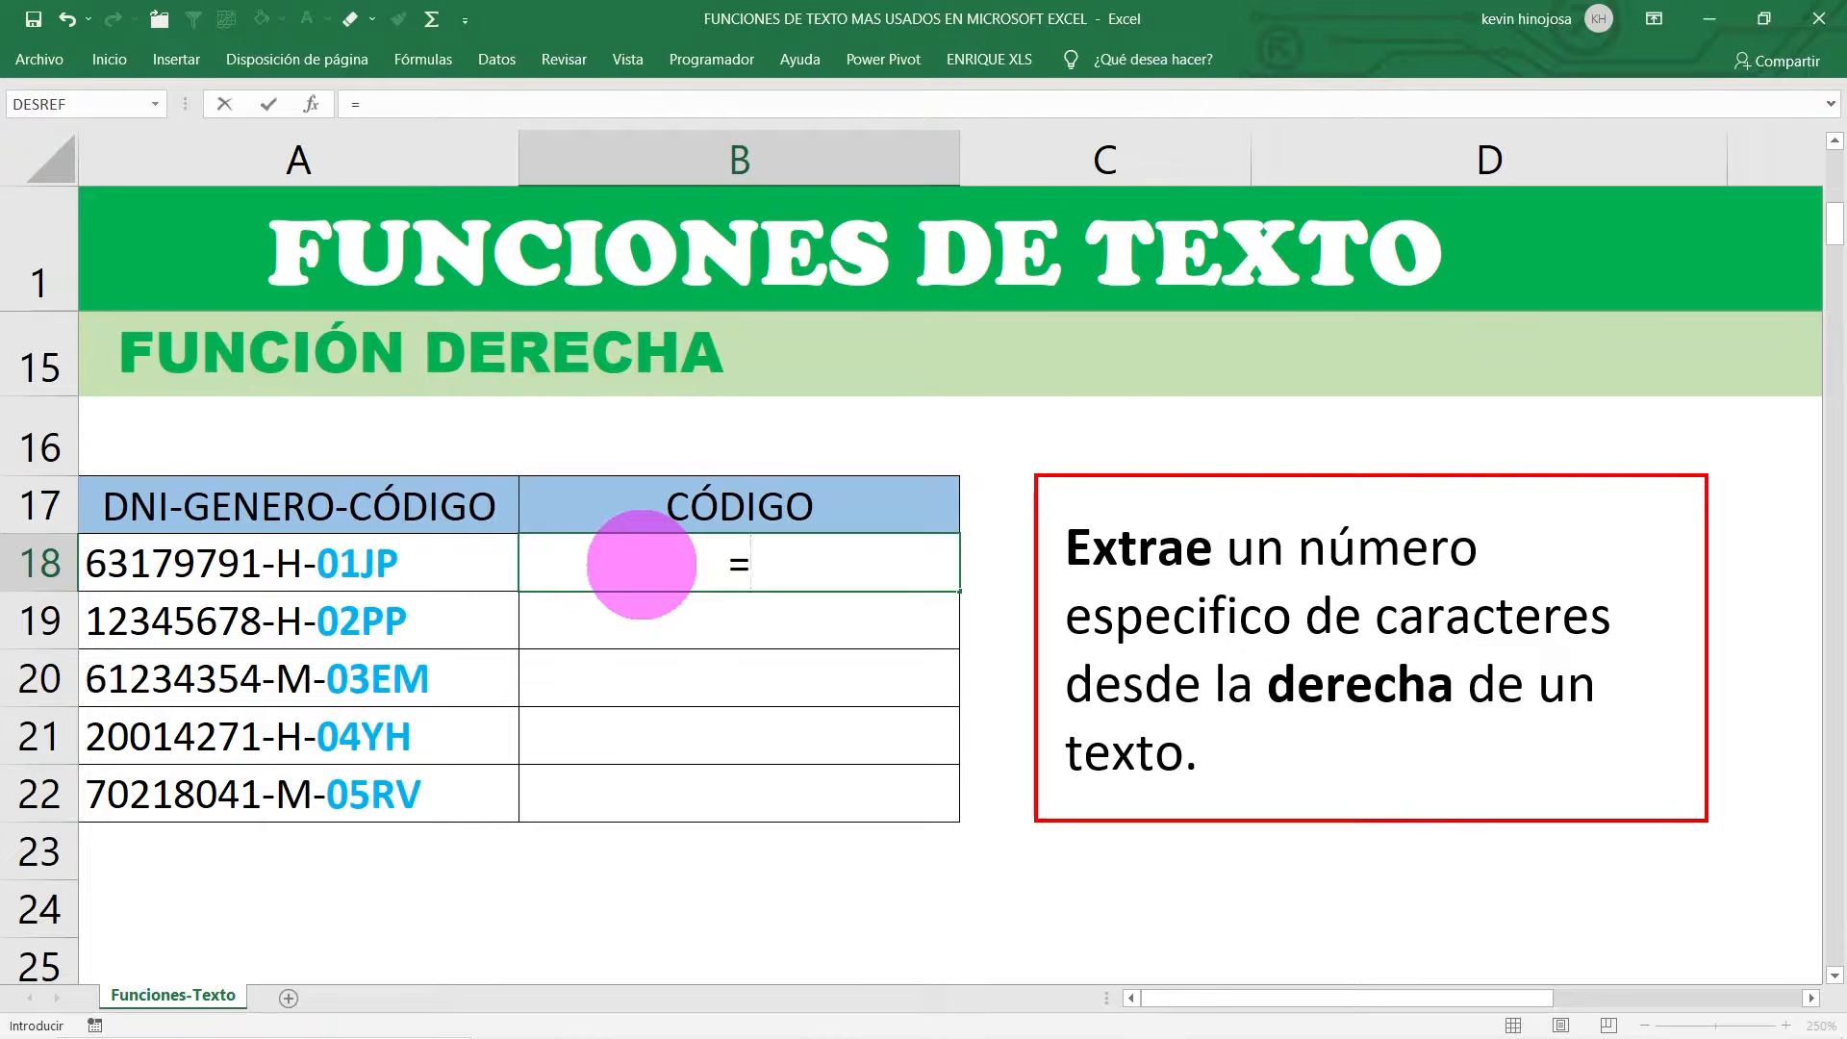
pyautogui.write('DERECHA')
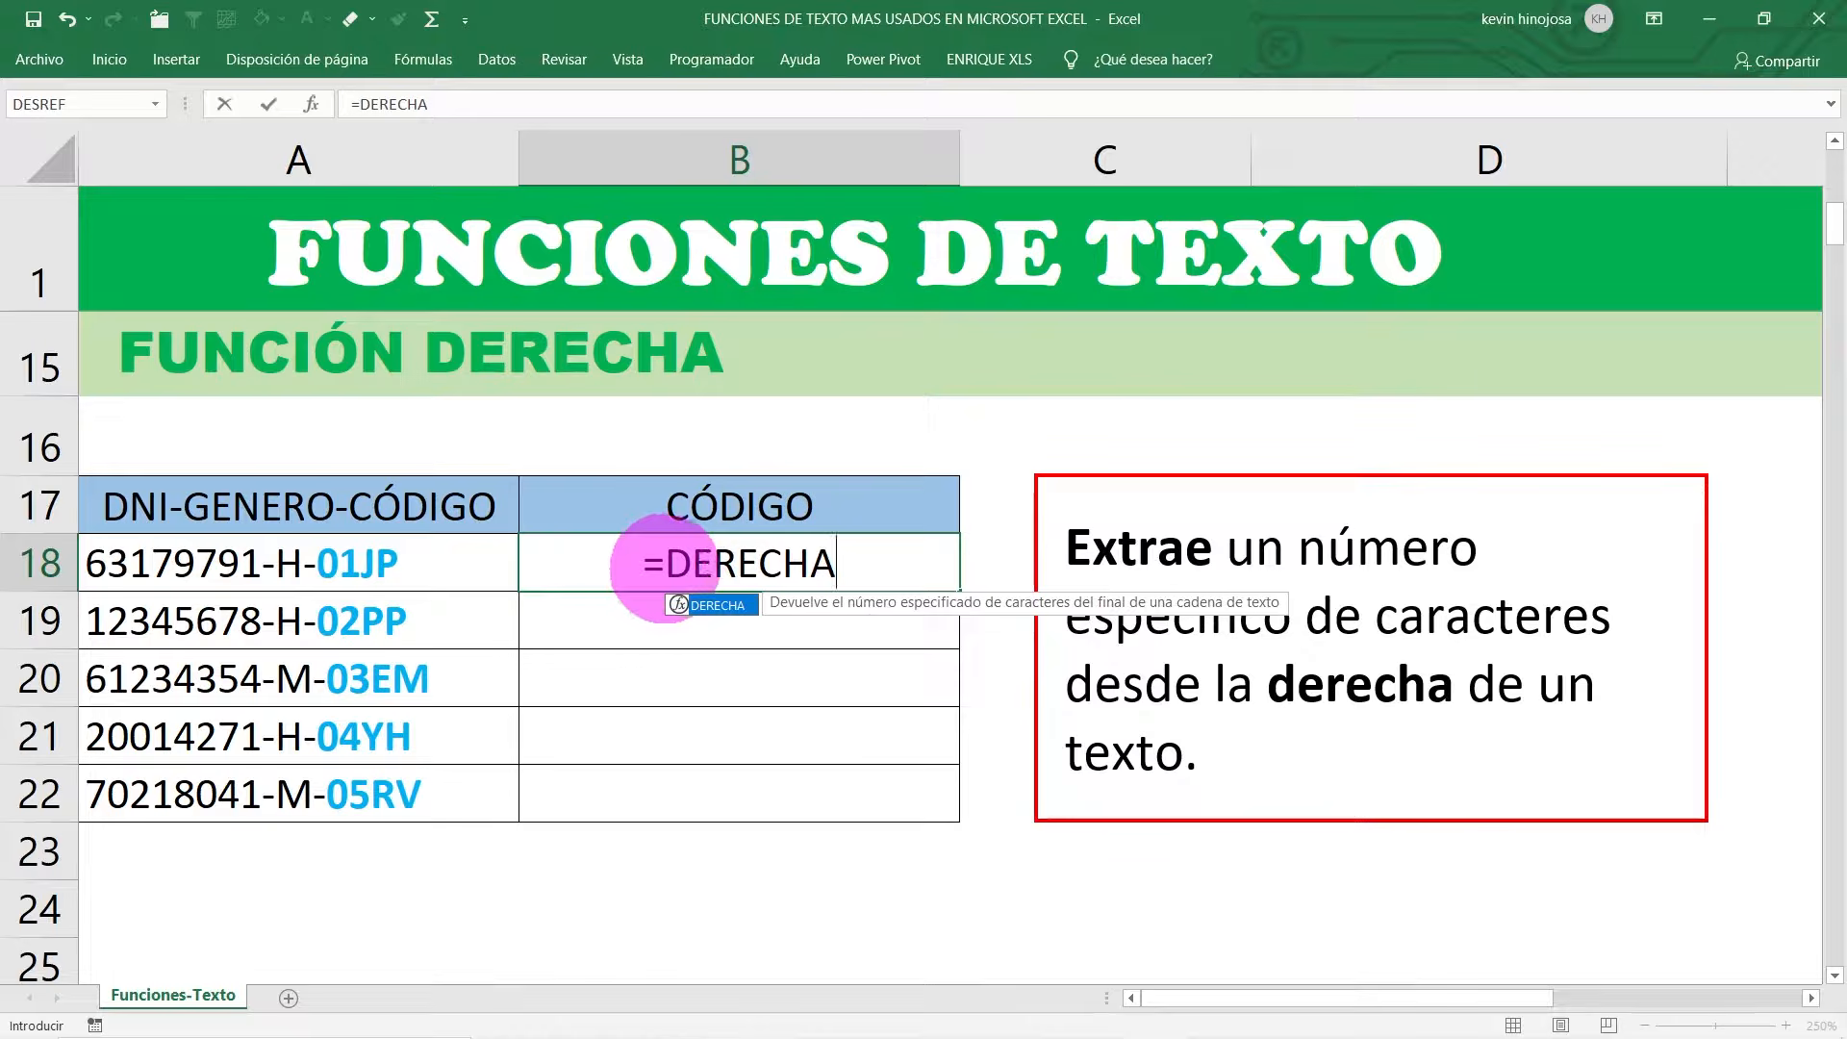
pyautogui.doubleClick(721, 608)
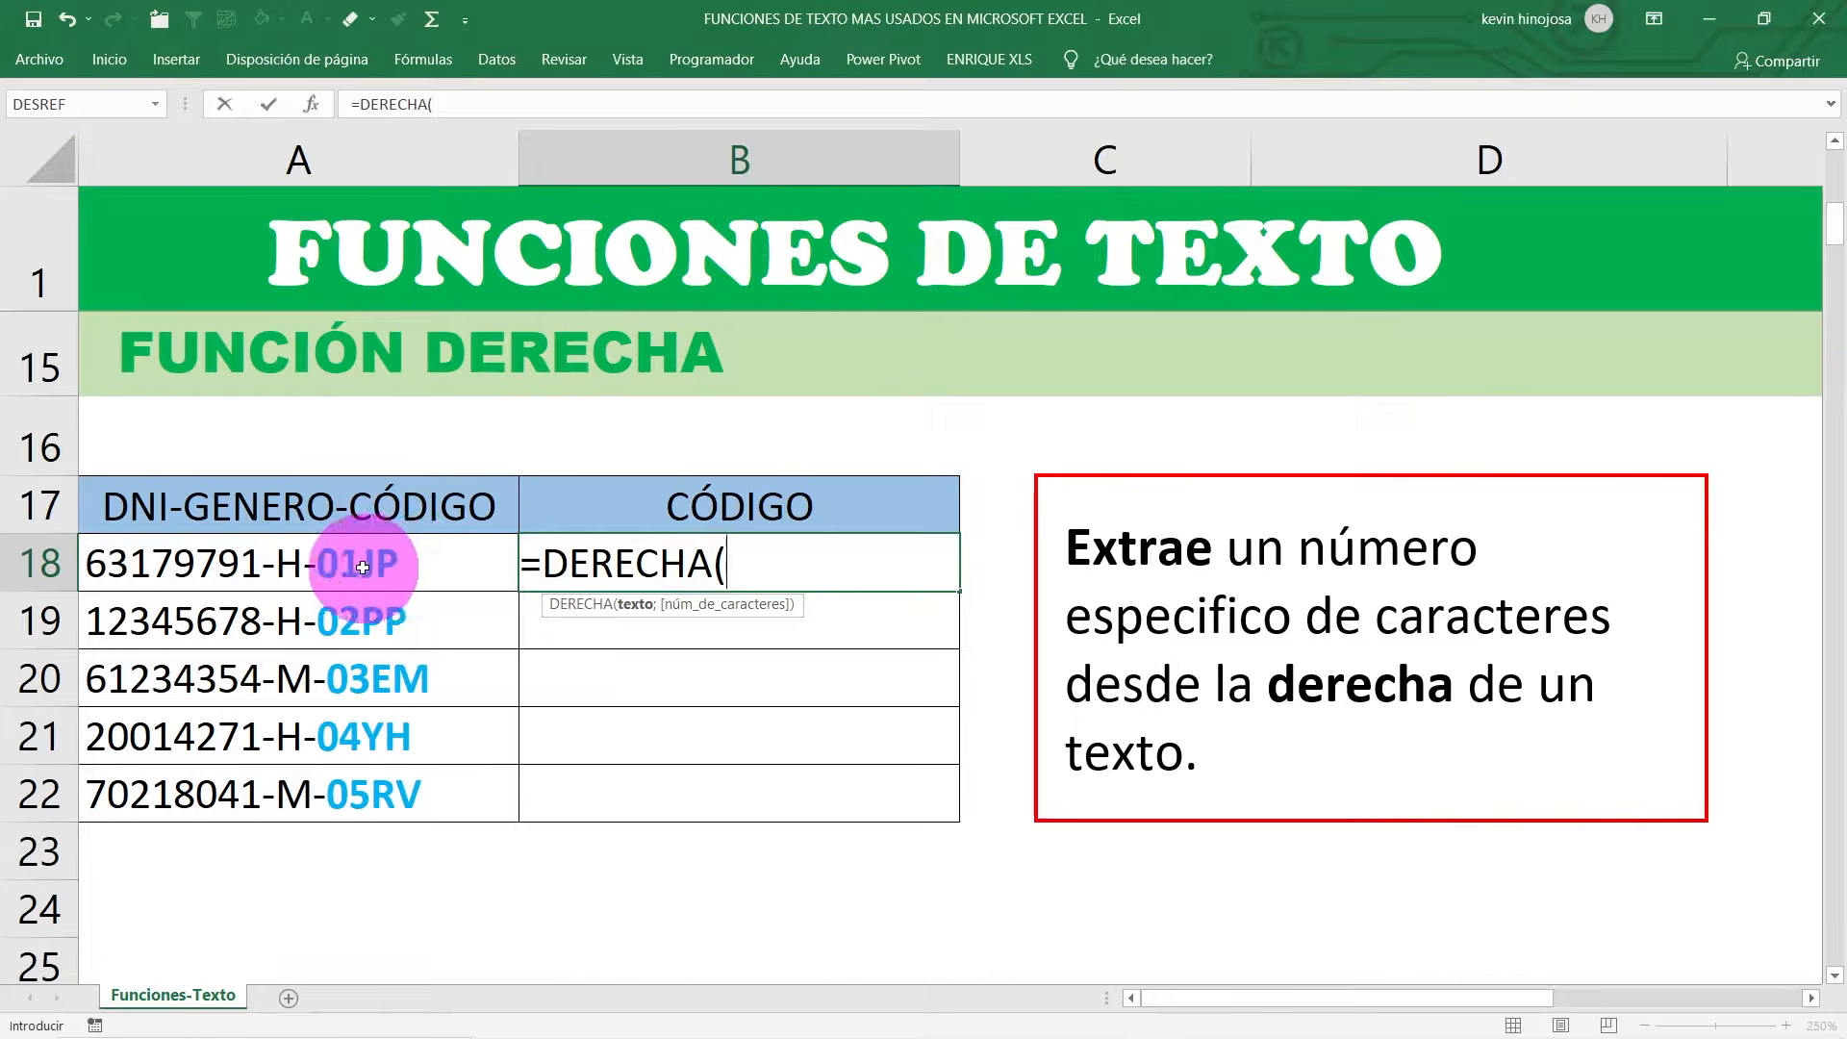
pyautogui.click(342, 568)
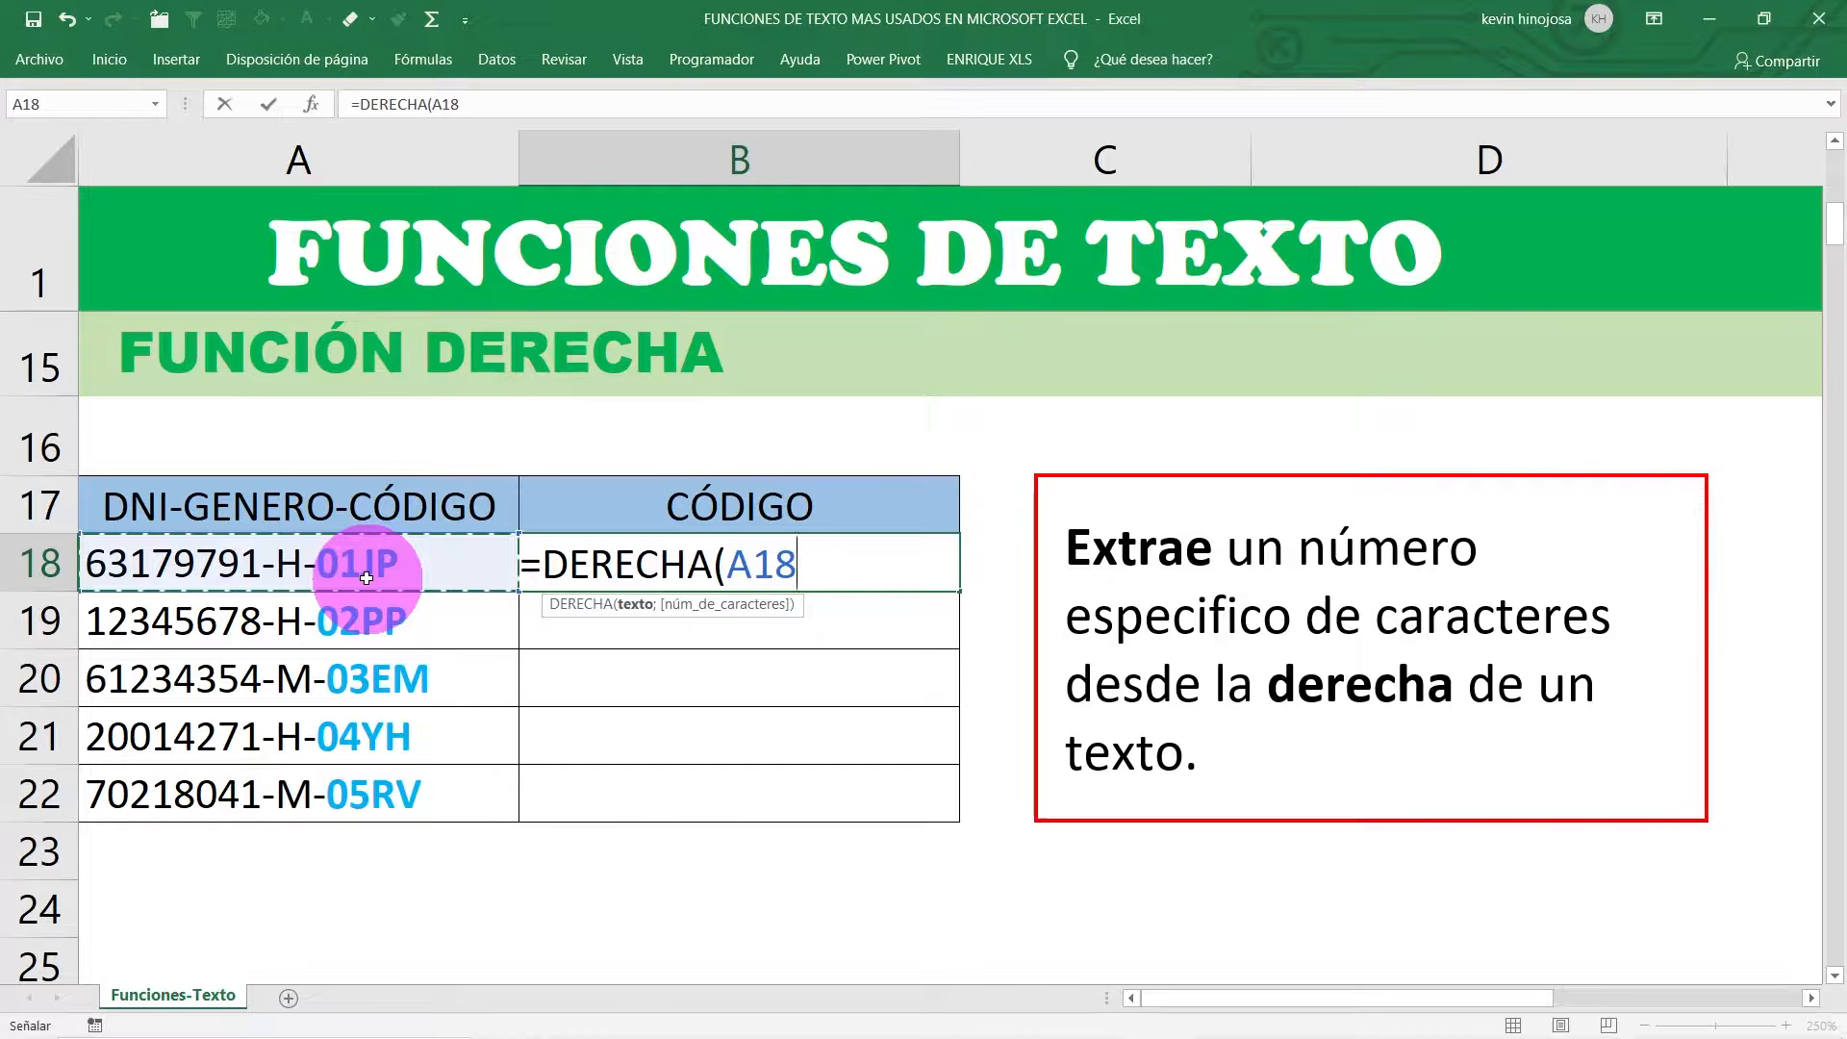
pyautogui.write(';4')
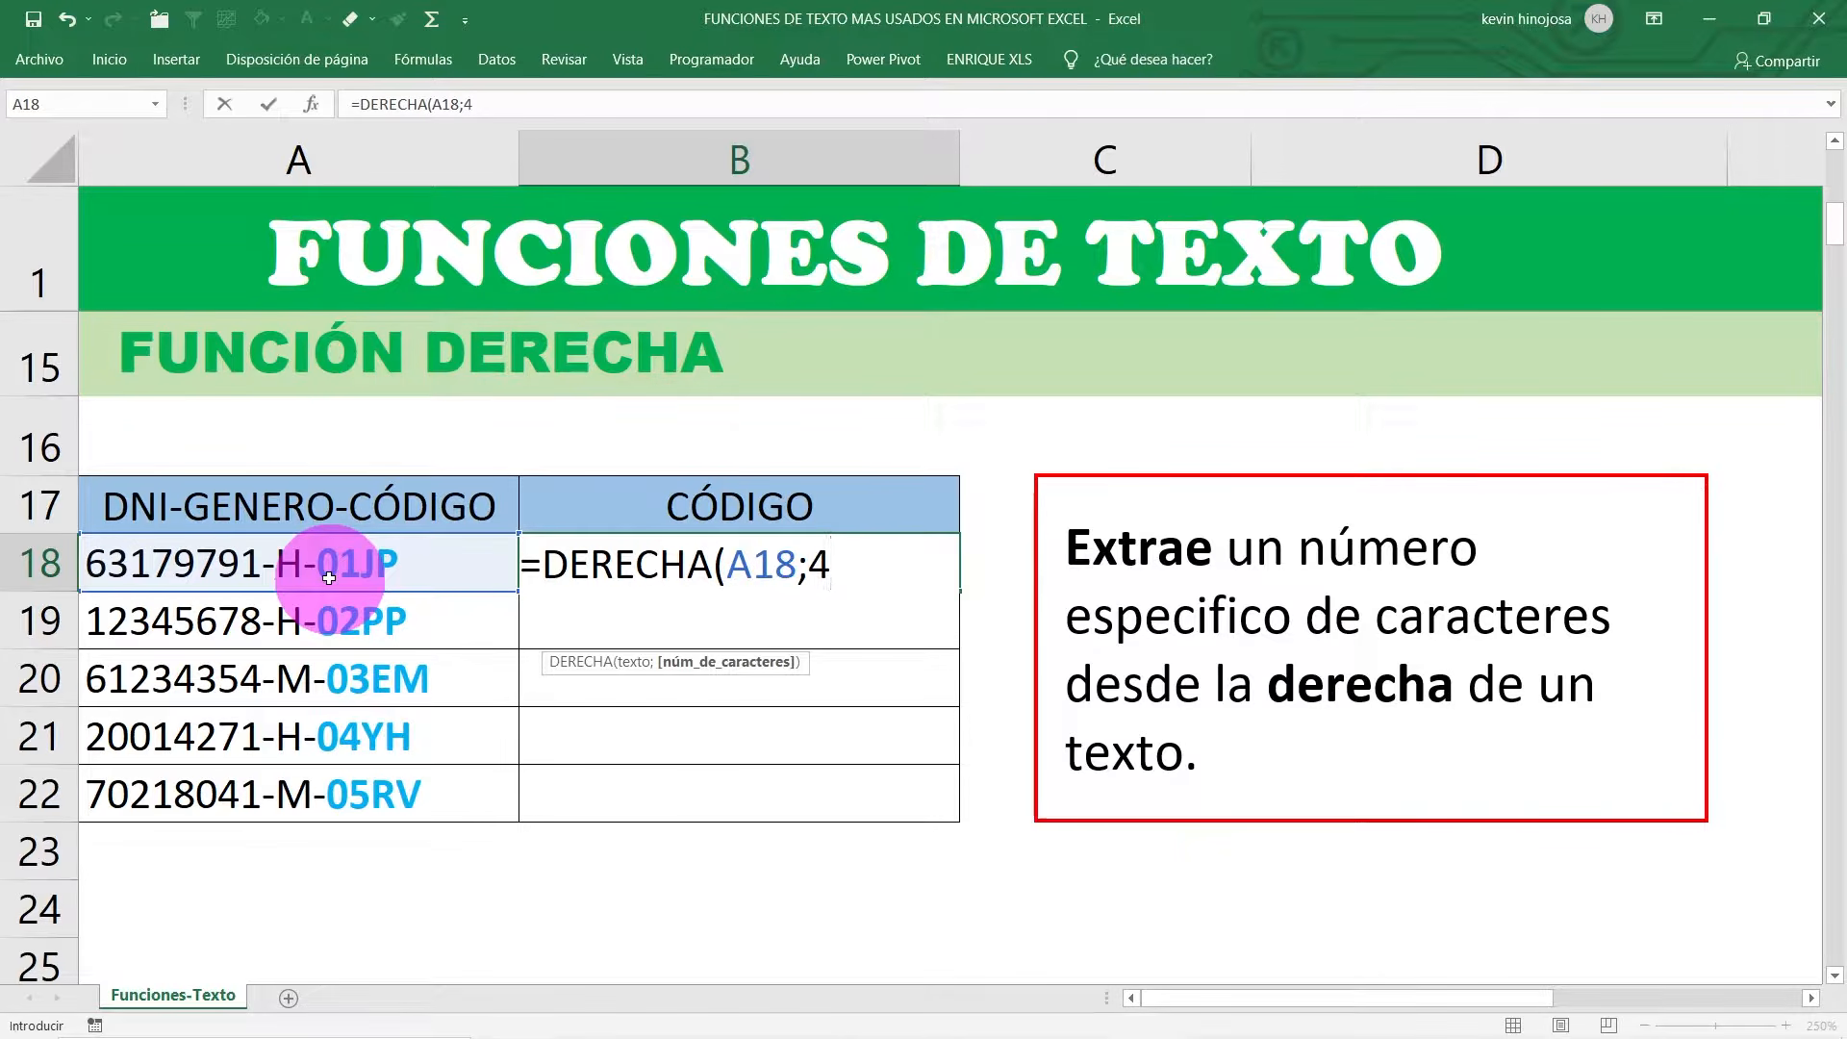
pyautogui.write(')')
pyautogui.press('Return')
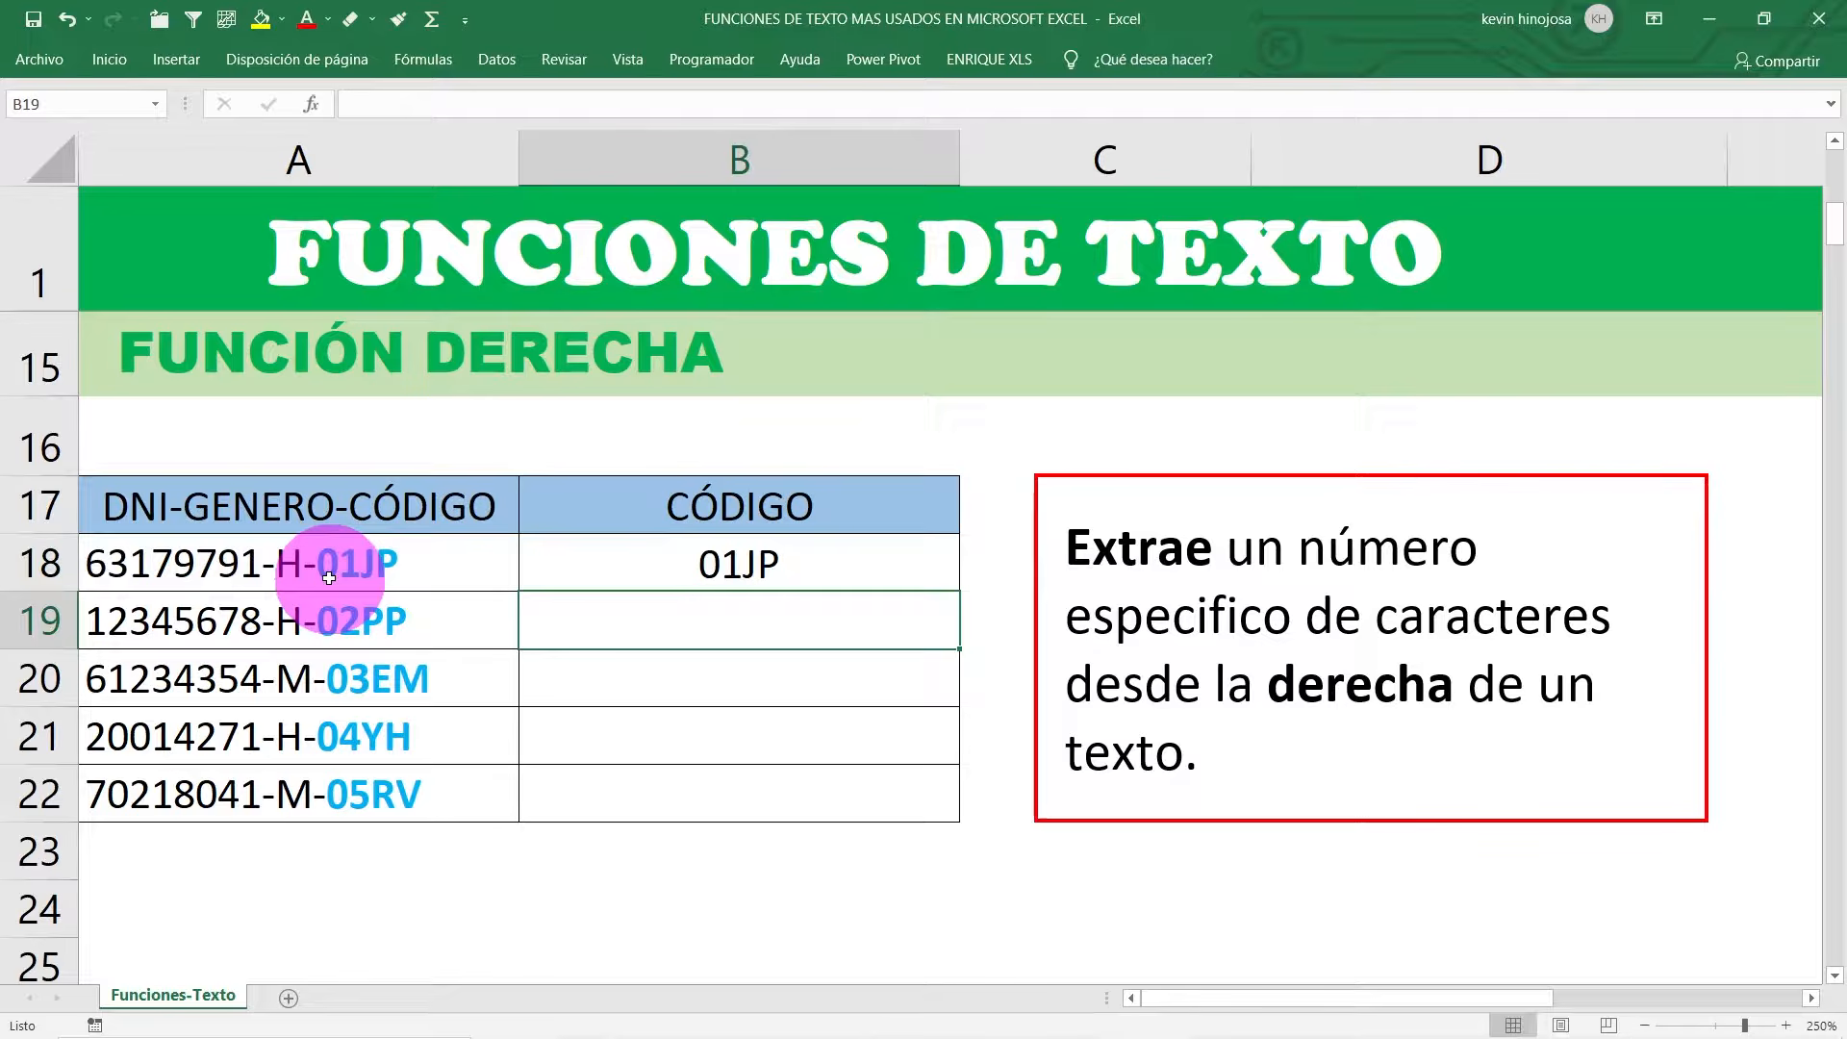
pyautogui.click(816, 577)
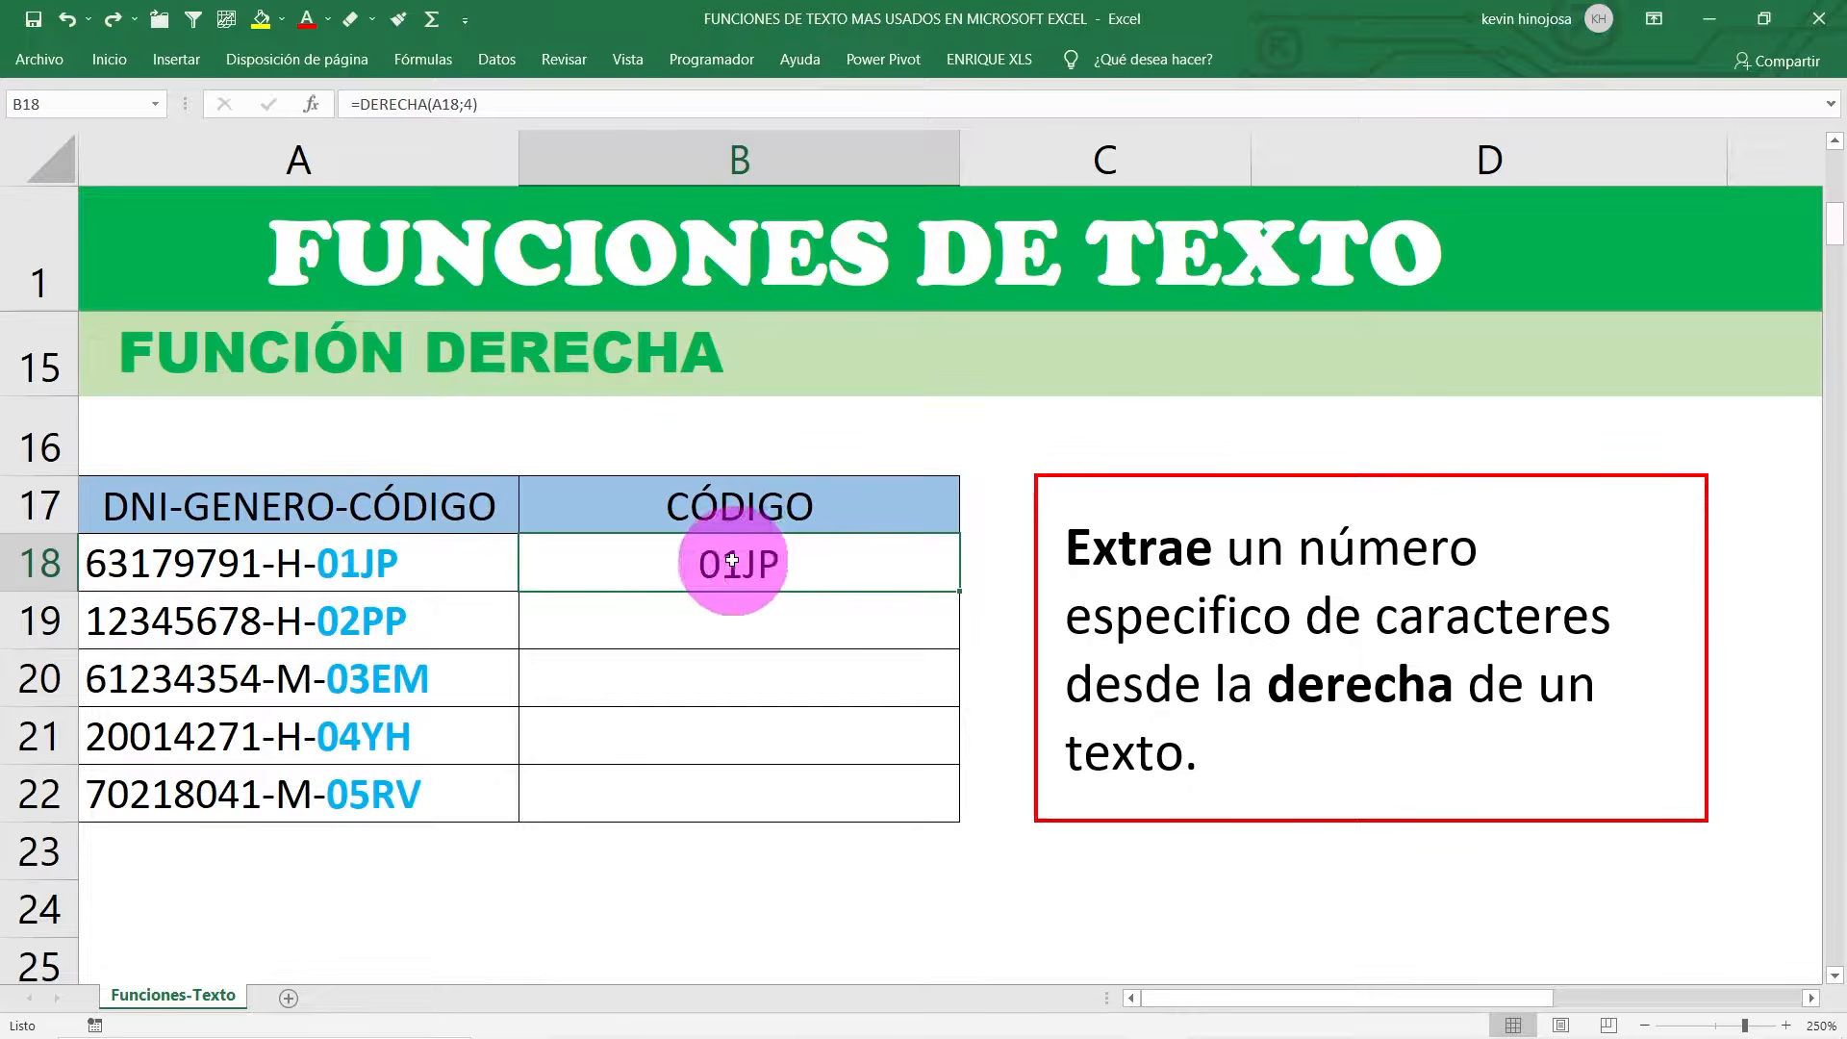
pyautogui.doubleClick(958, 589)
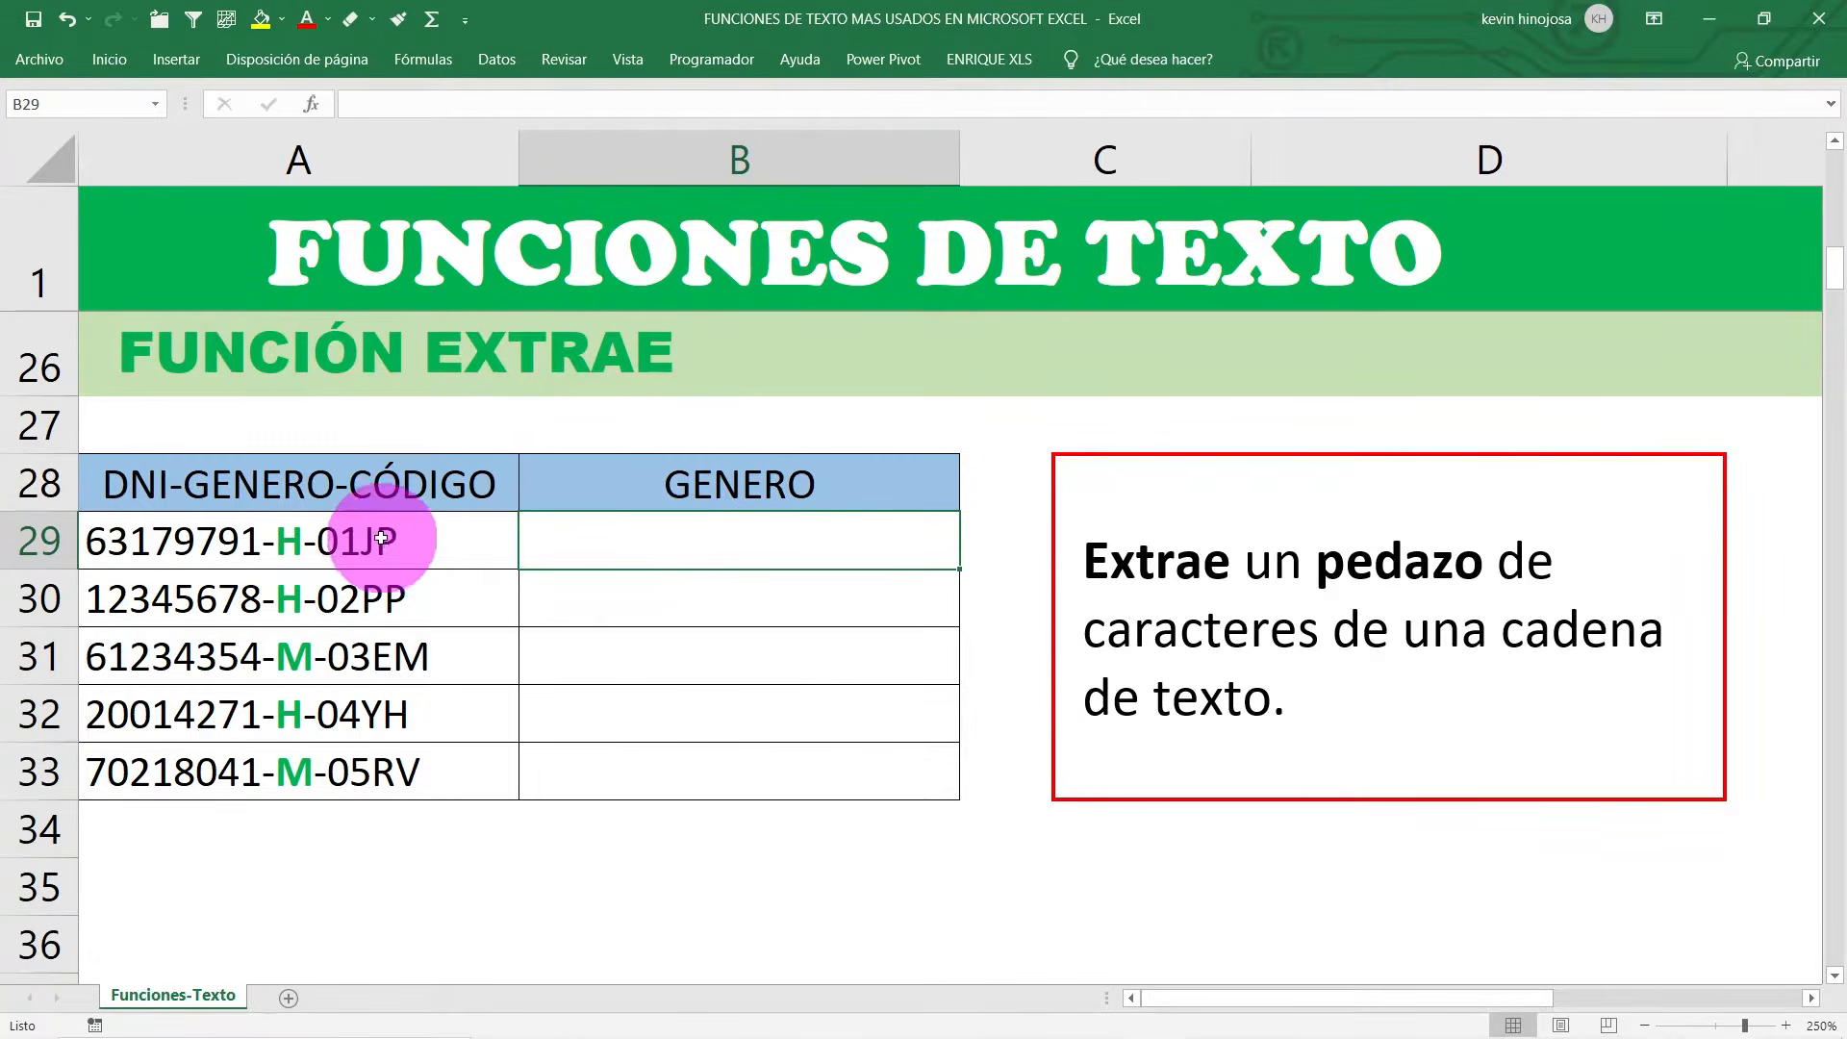
# Step: Examine the gender letter in the middle of the entries in A29:A33 of the FUNCIÓN EXTRAE table
pyautogui.moveTo(360, 539); pyautogui.dragTo(363, 772)
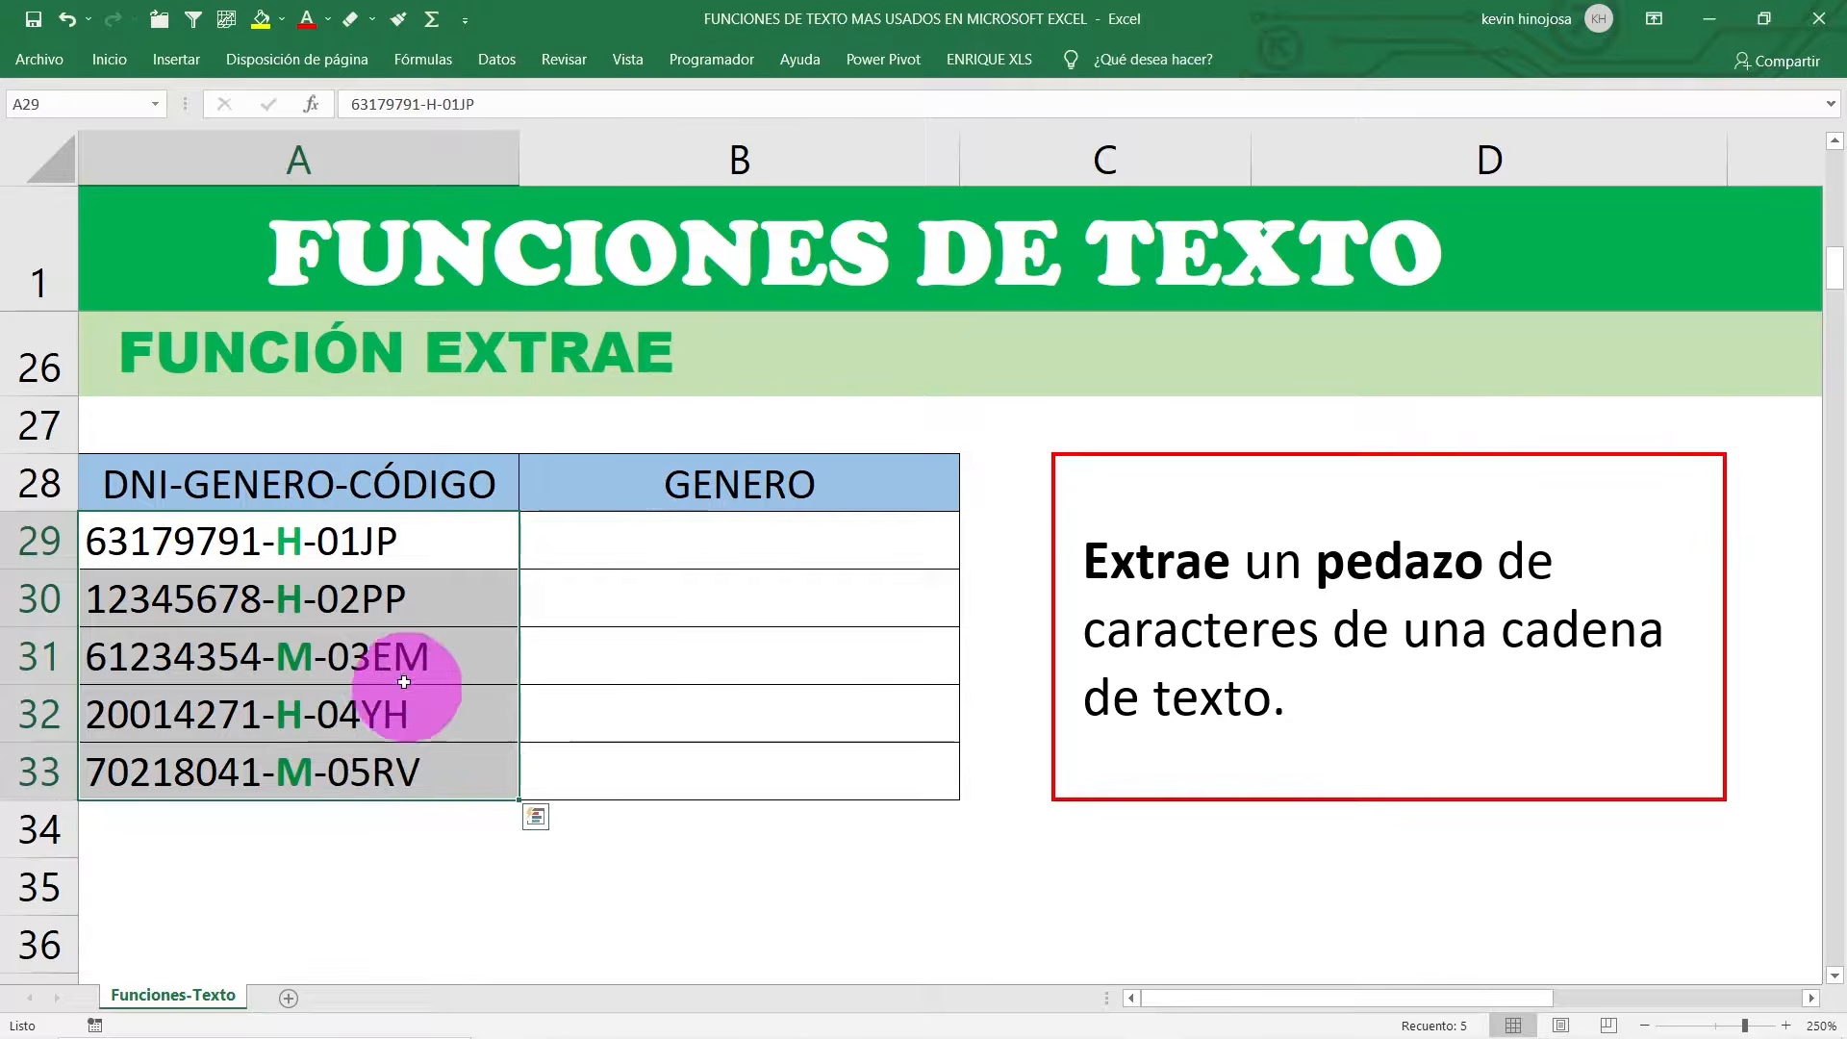
pyautogui.click(292, 540)
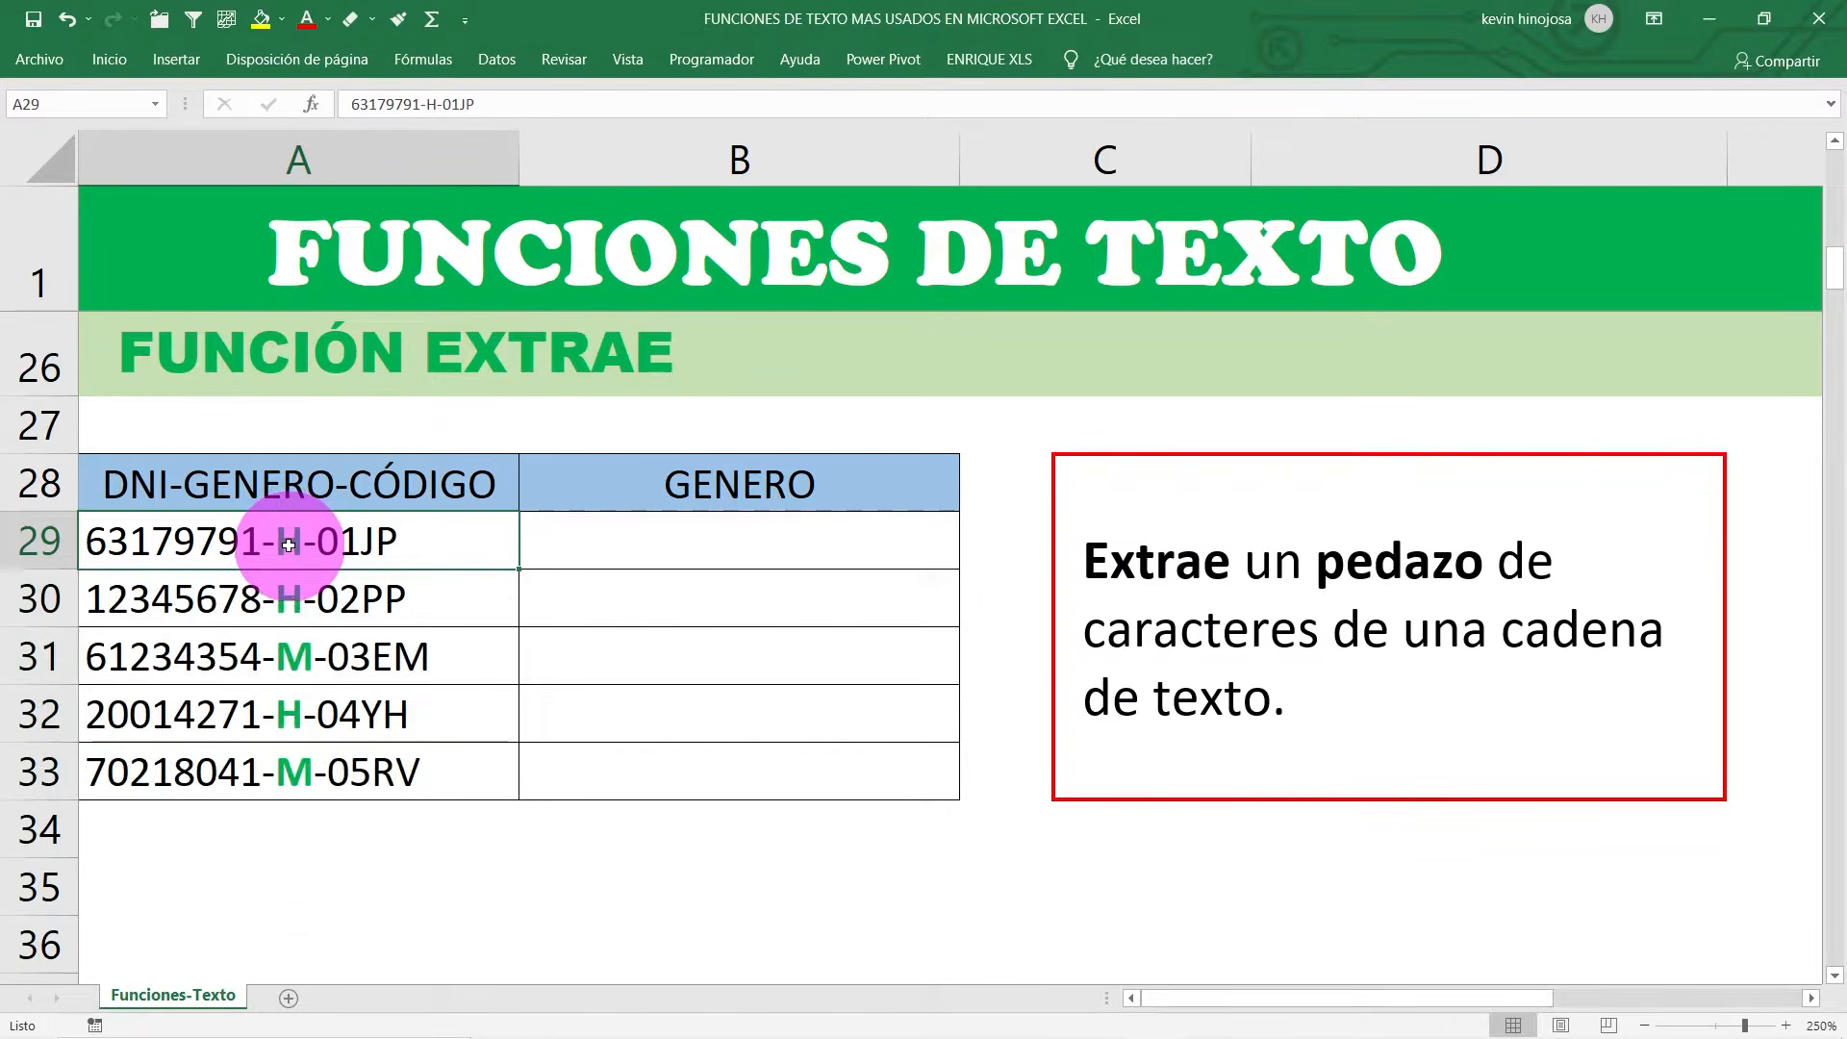
pyautogui.doubleClick(287, 540)
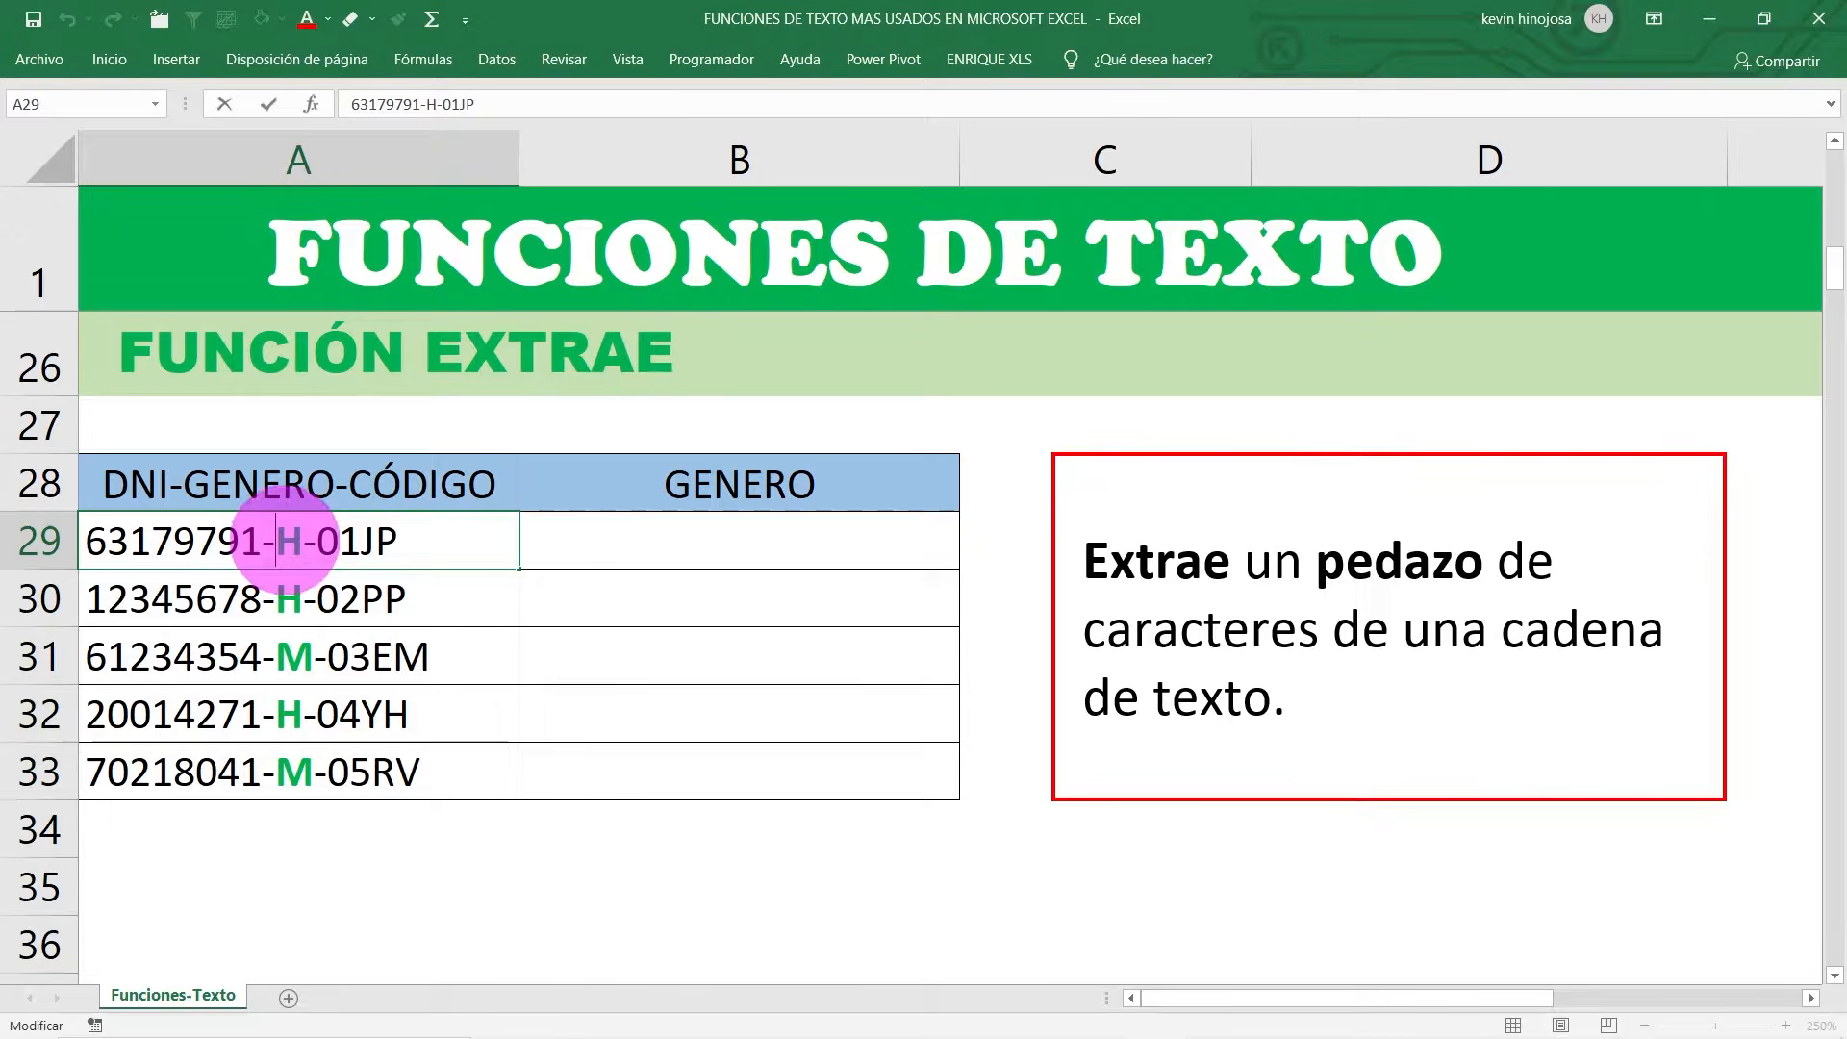
pyautogui.doubleClick(290, 539)
pyautogui.click(294, 597)
pyautogui.doubleClick(294, 597)
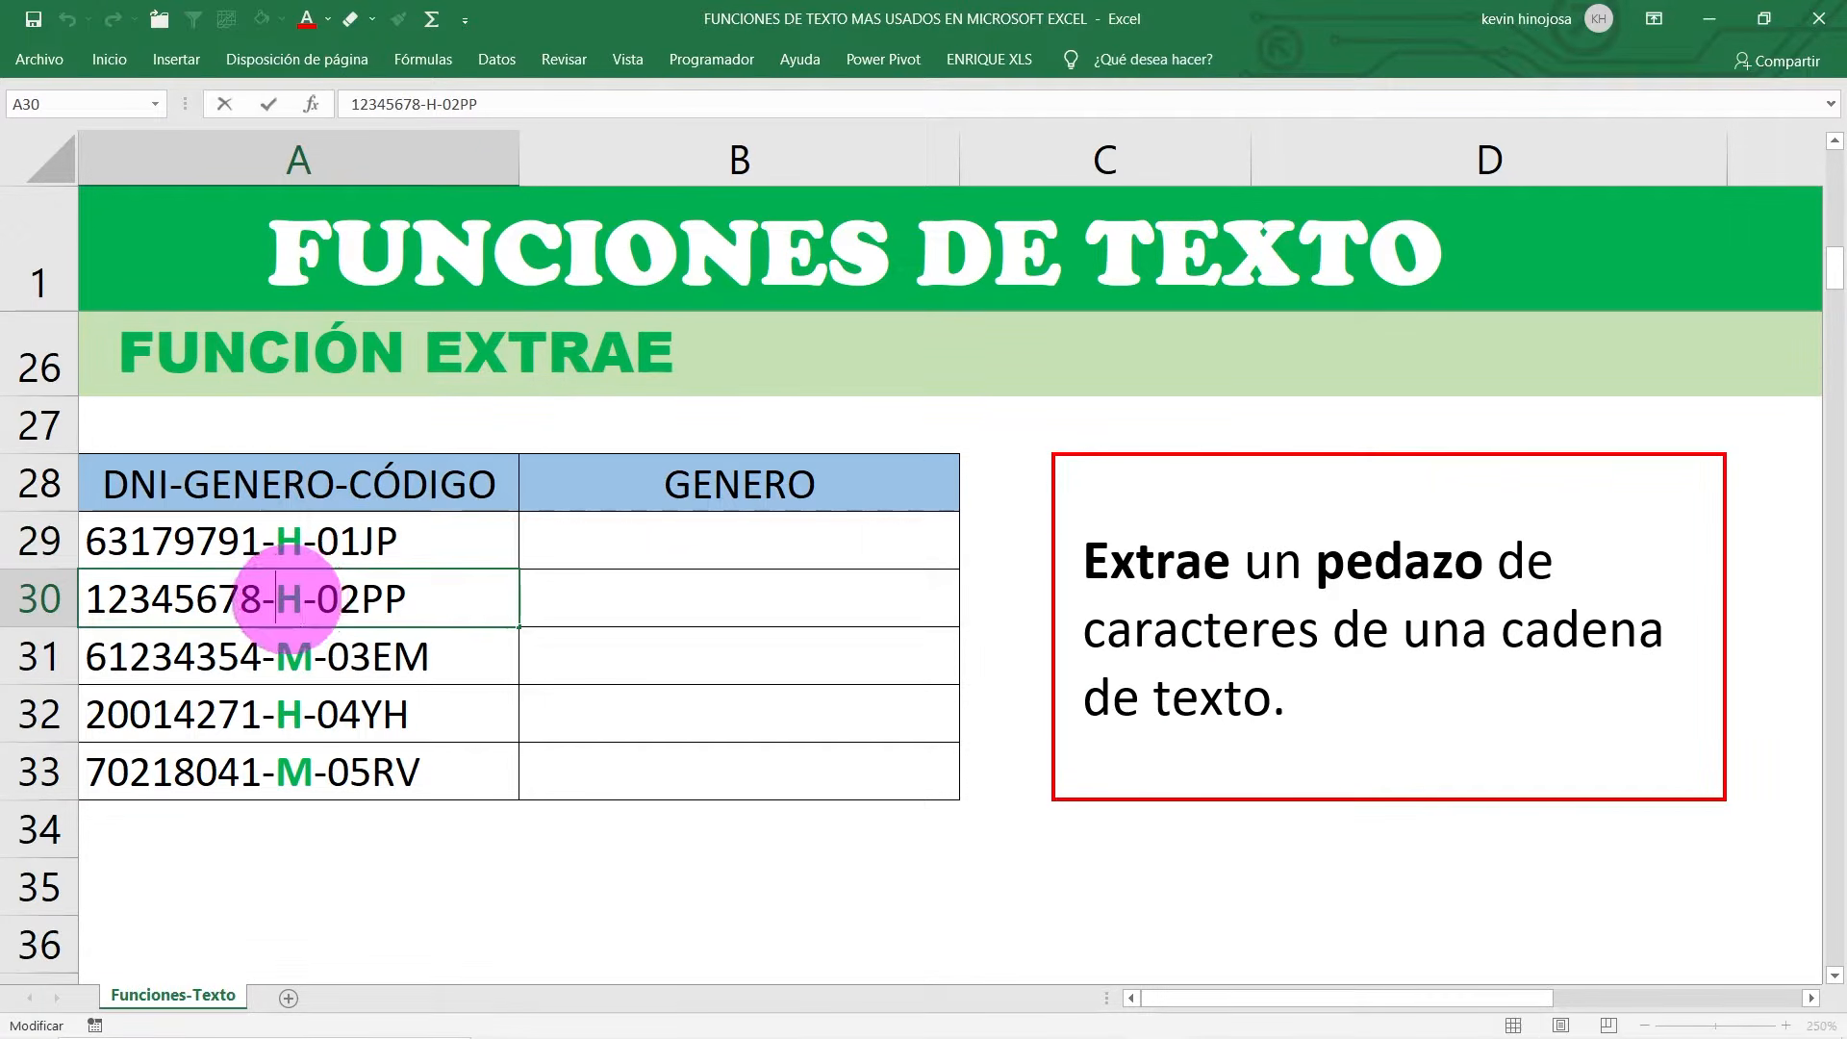
pyautogui.doubleClick(289, 597)
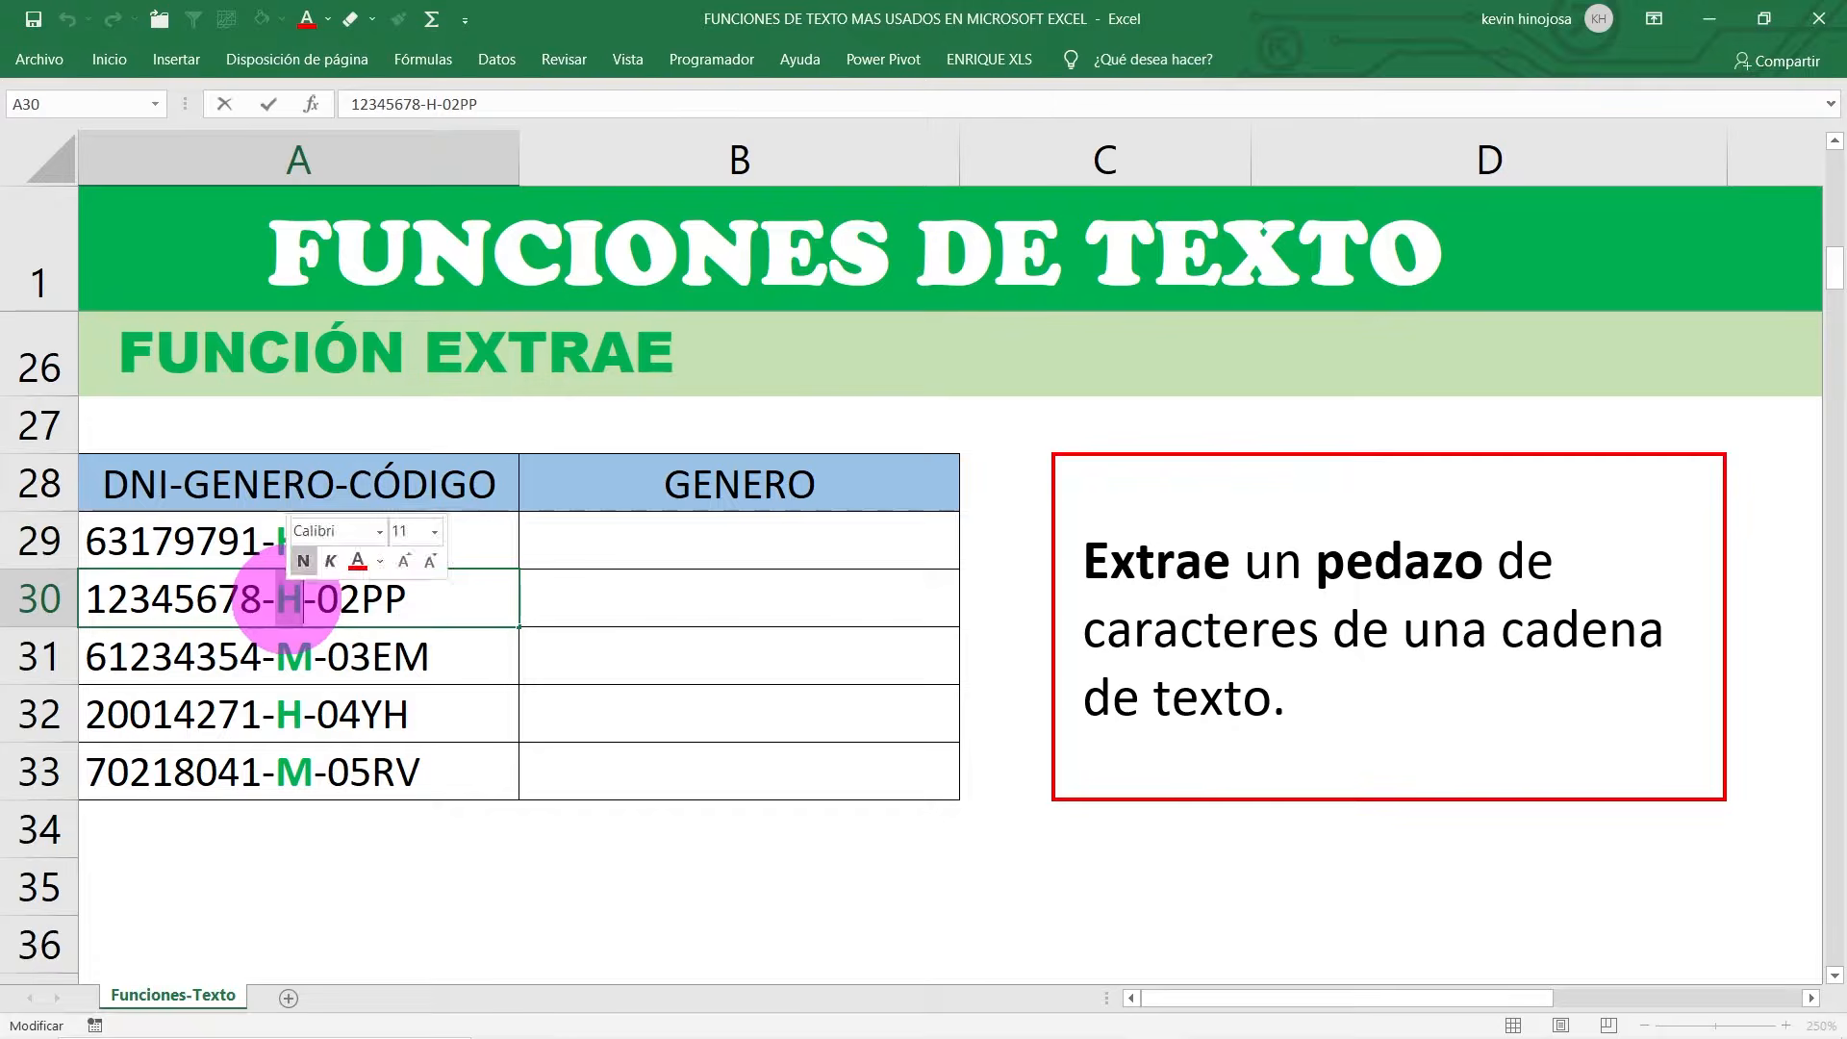
# Step: Extract one character starting at position 10 of A29 into B29 with the formula =EXTRAE(A29;10;1)
pyautogui.click(649, 543)
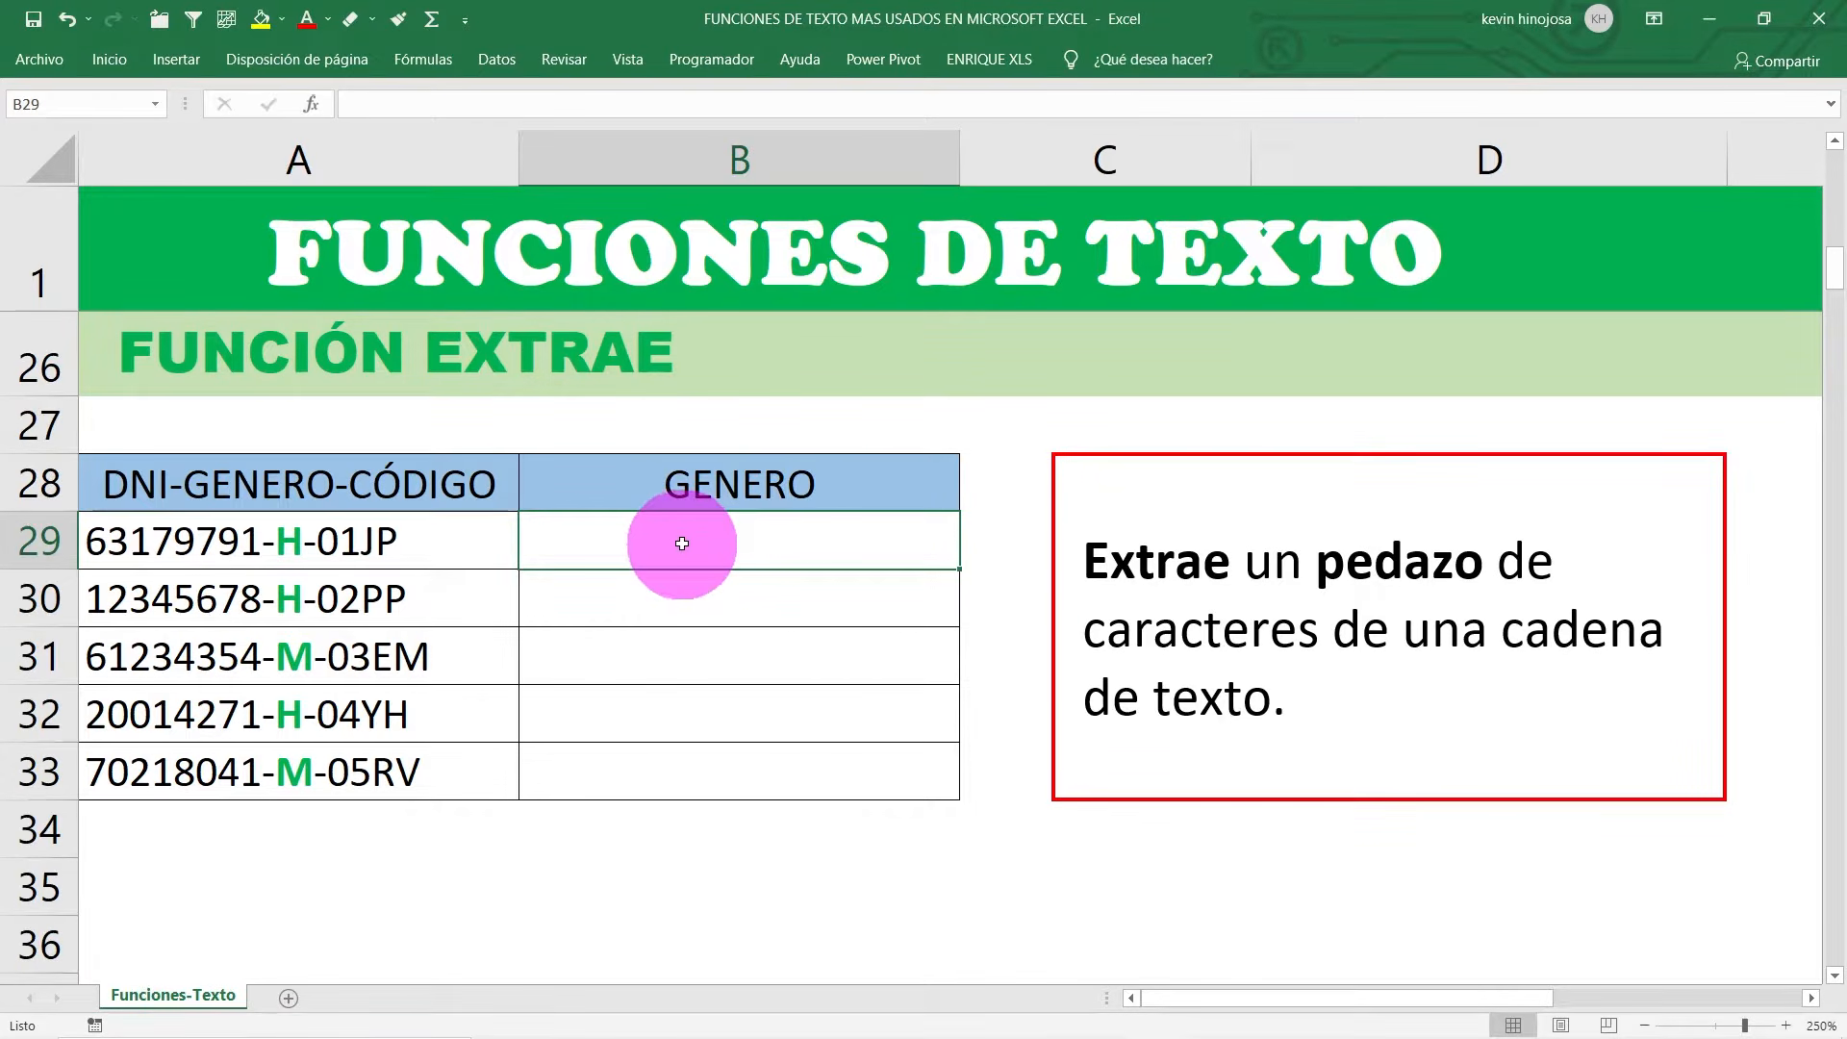
pyautogui.write('=')
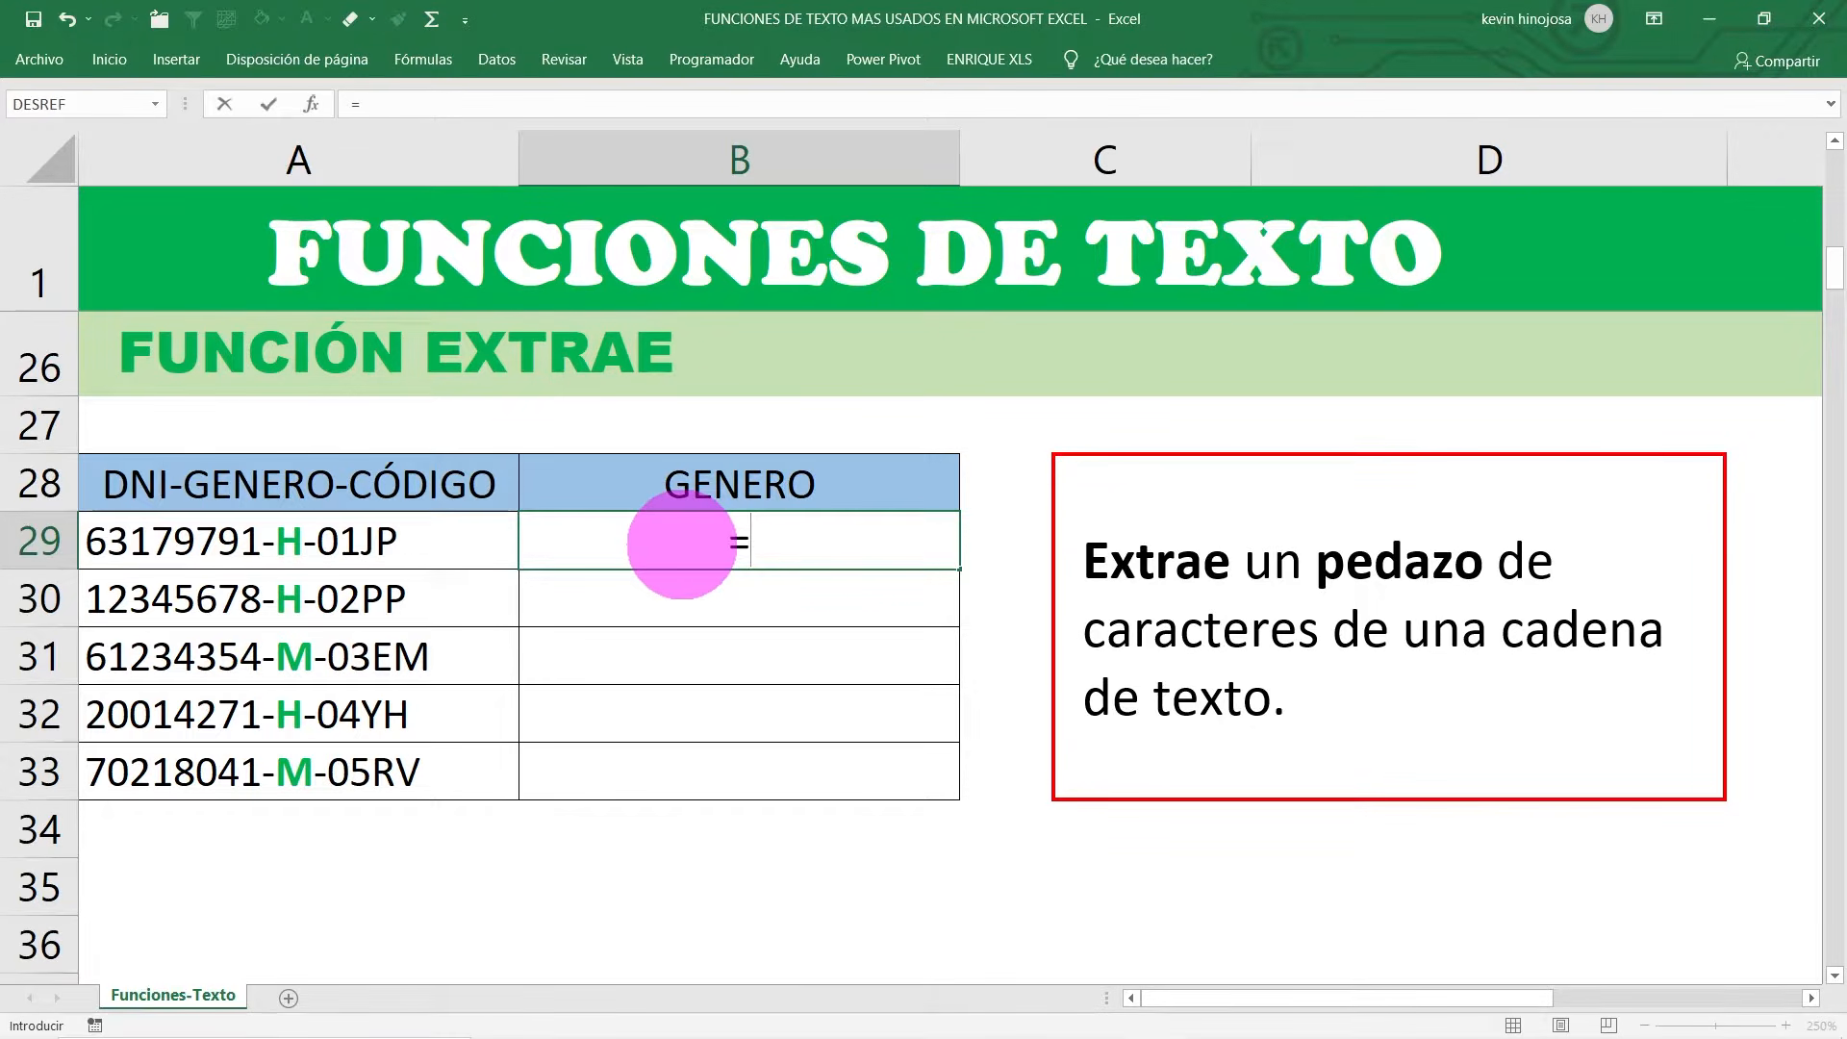
pyautogui.write('EX')
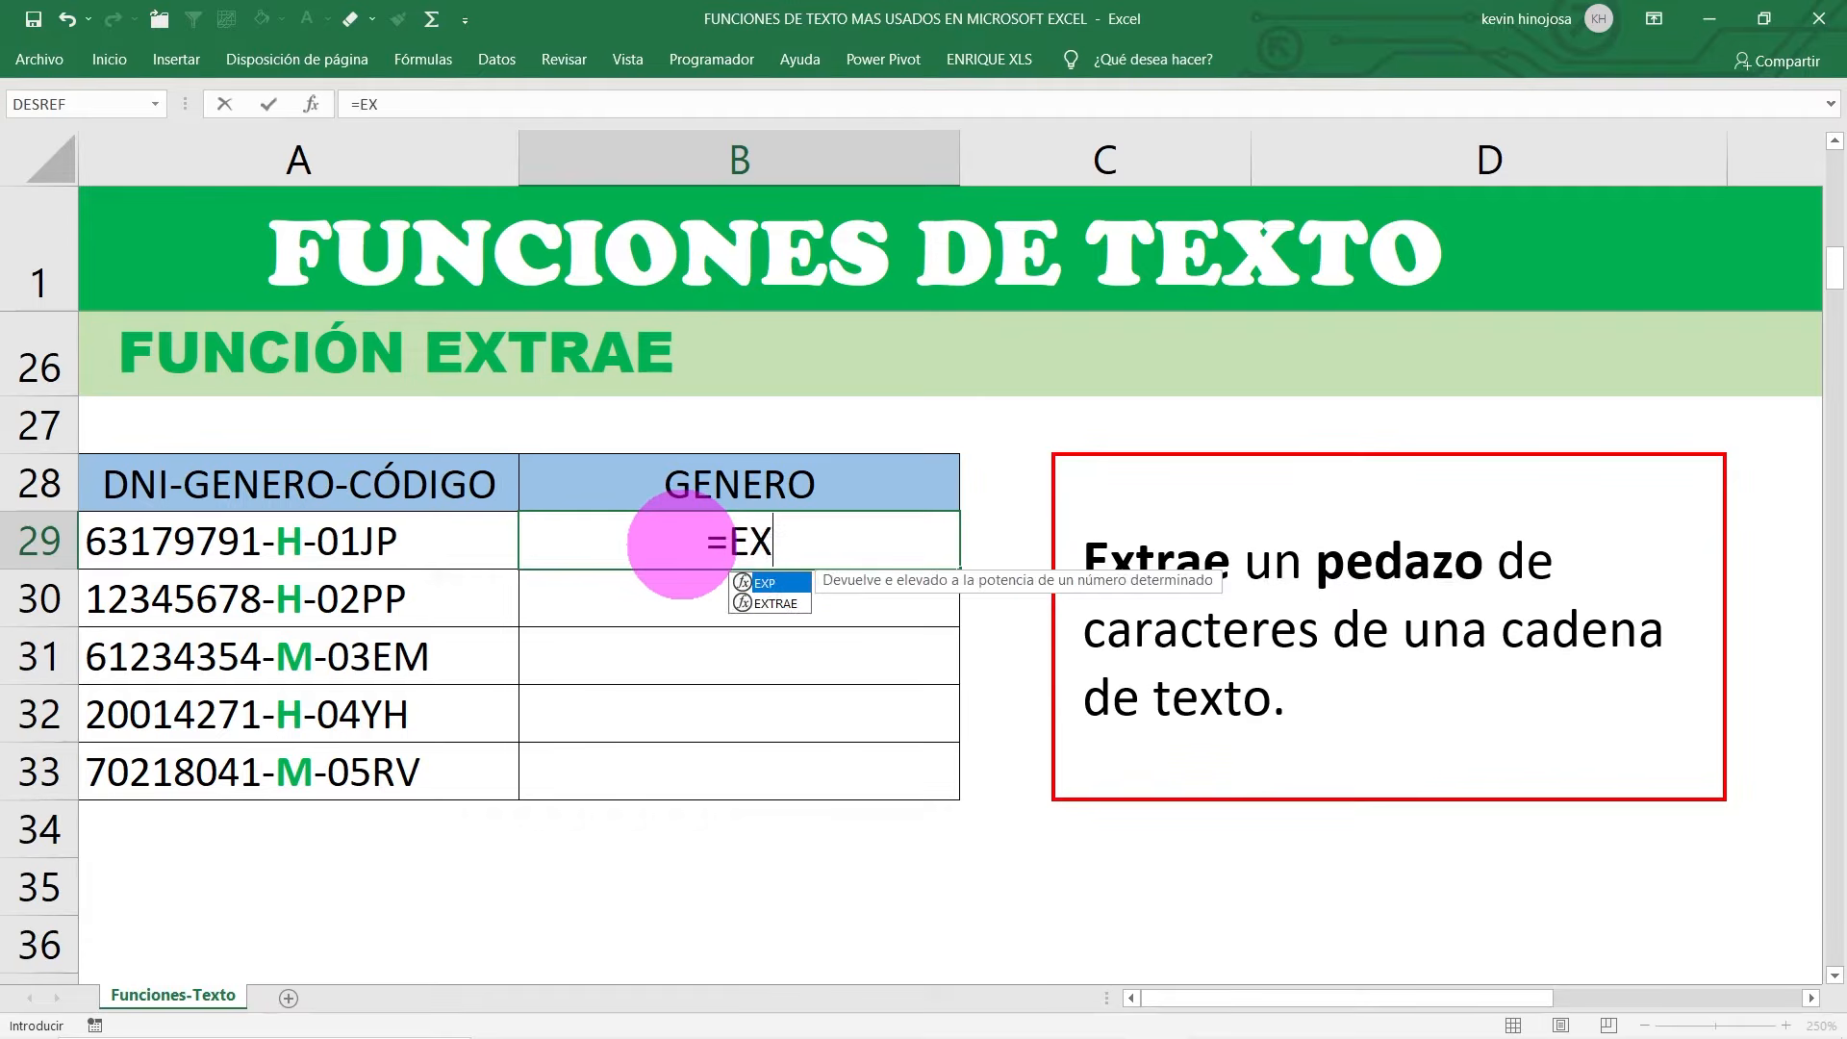
pyautogui.write('TRAE')
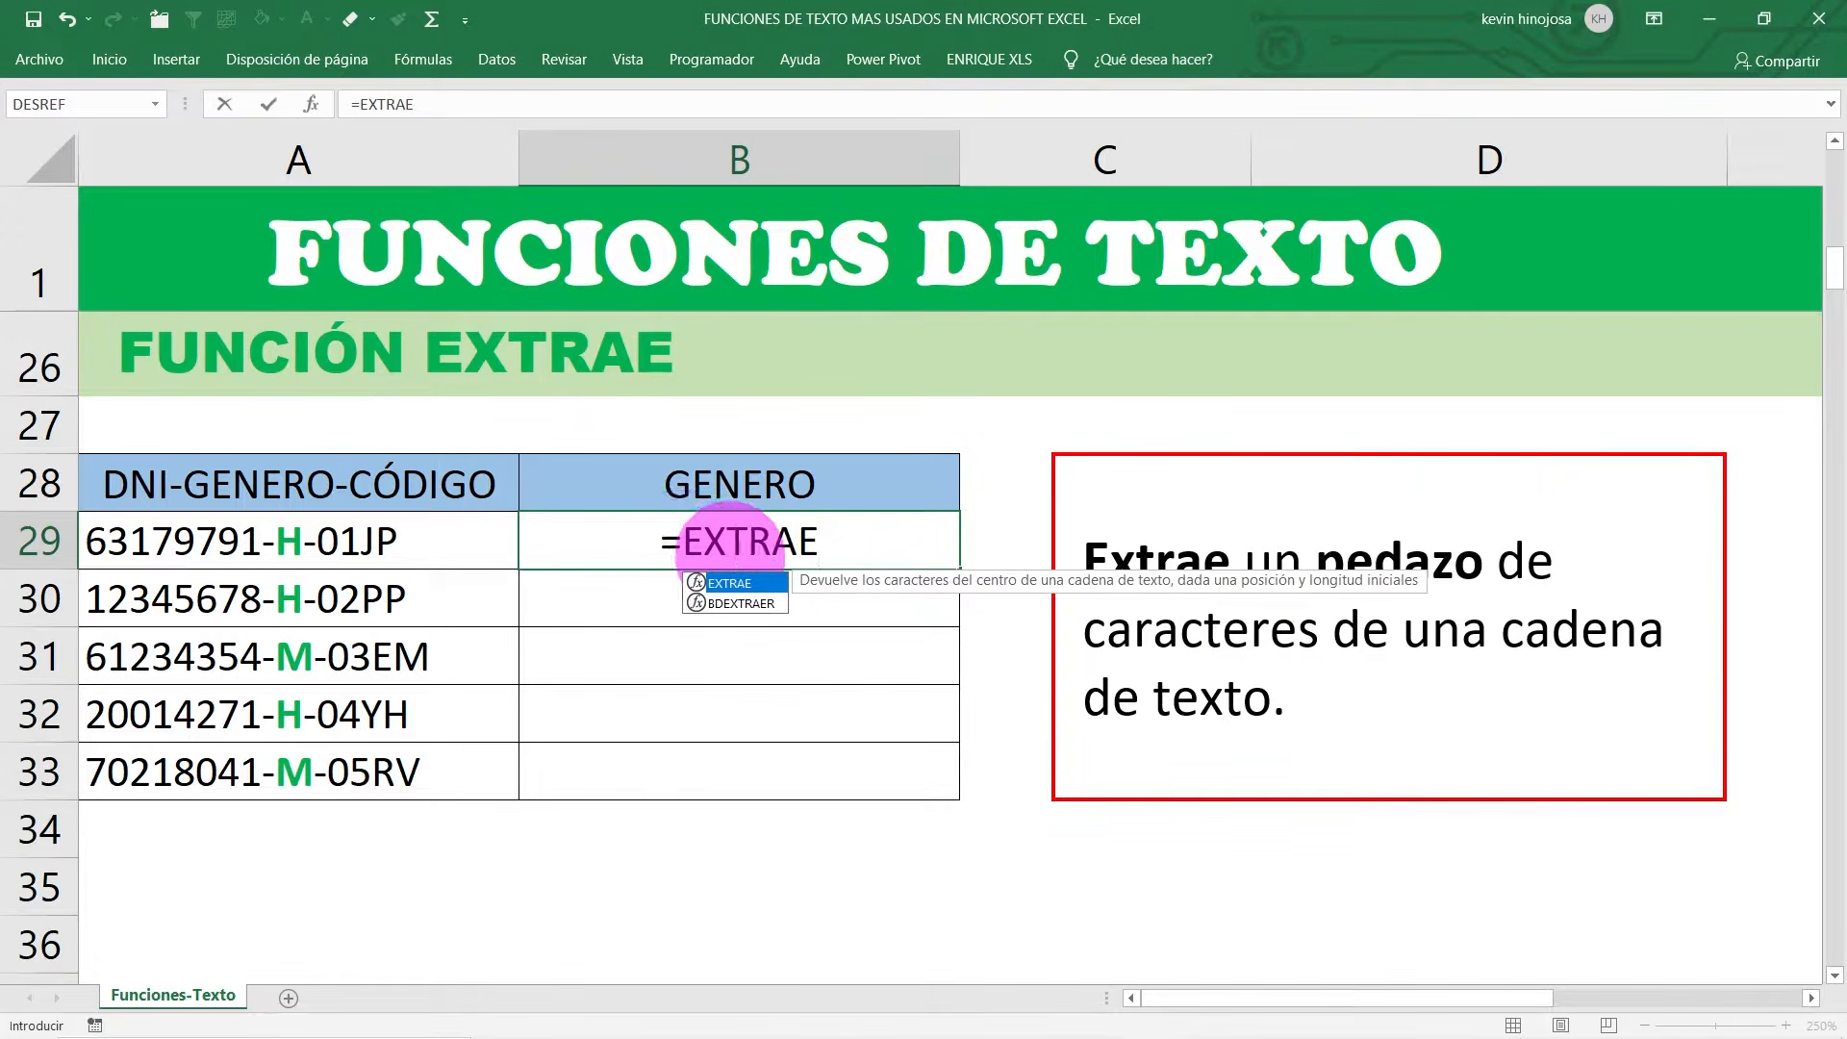
pyautogui.doubleClick(736, 582)
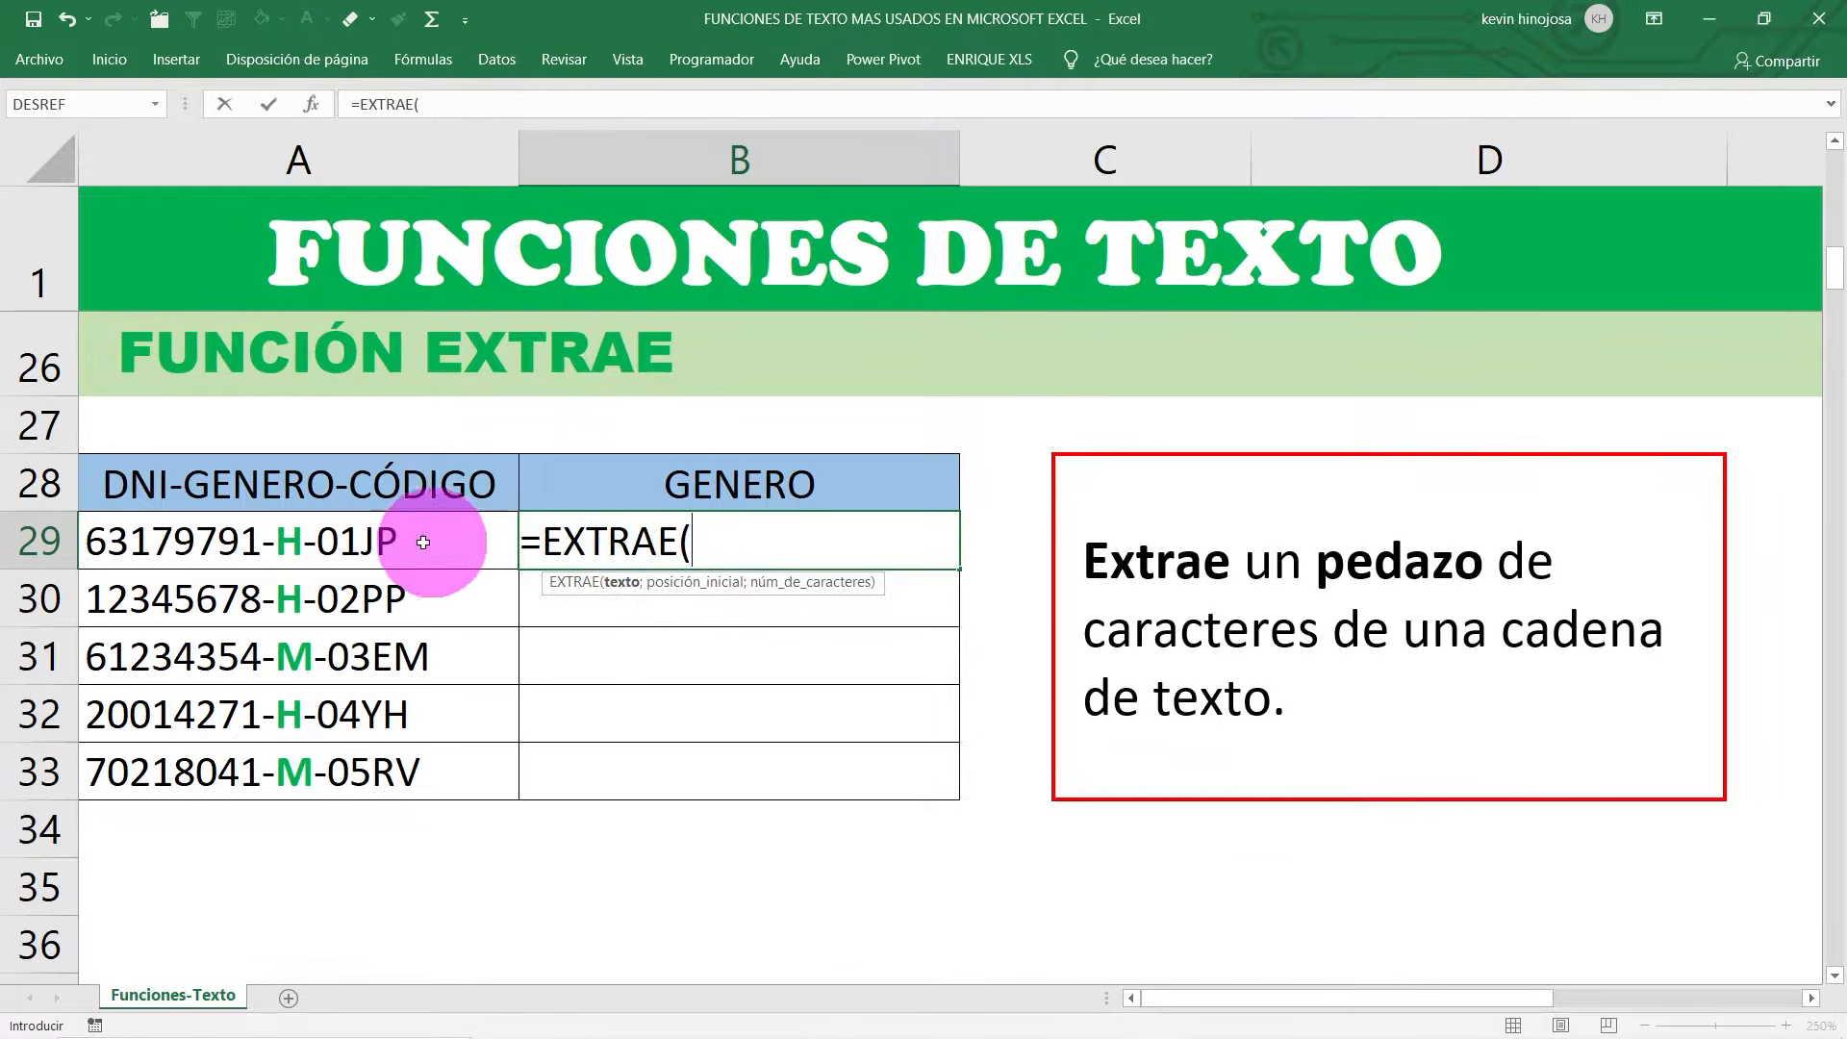
pyautogui.click(309, 549)
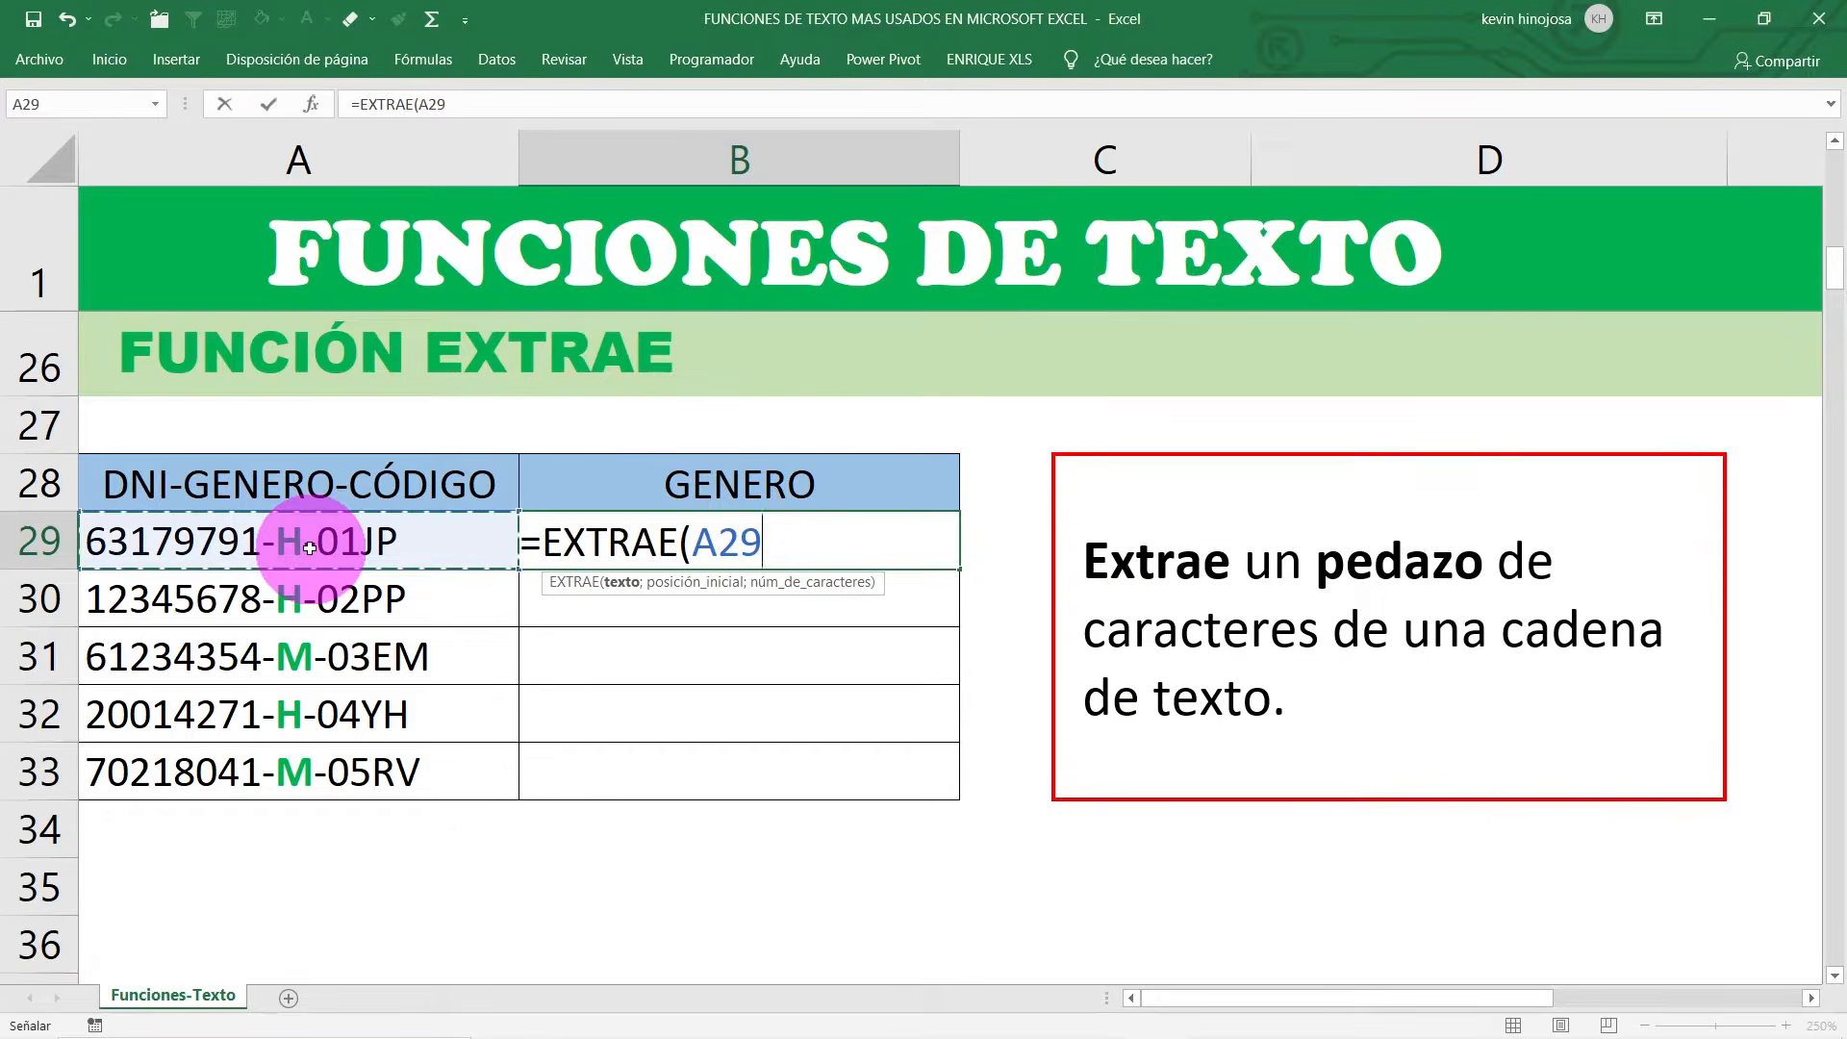
pyautogui.write(';')
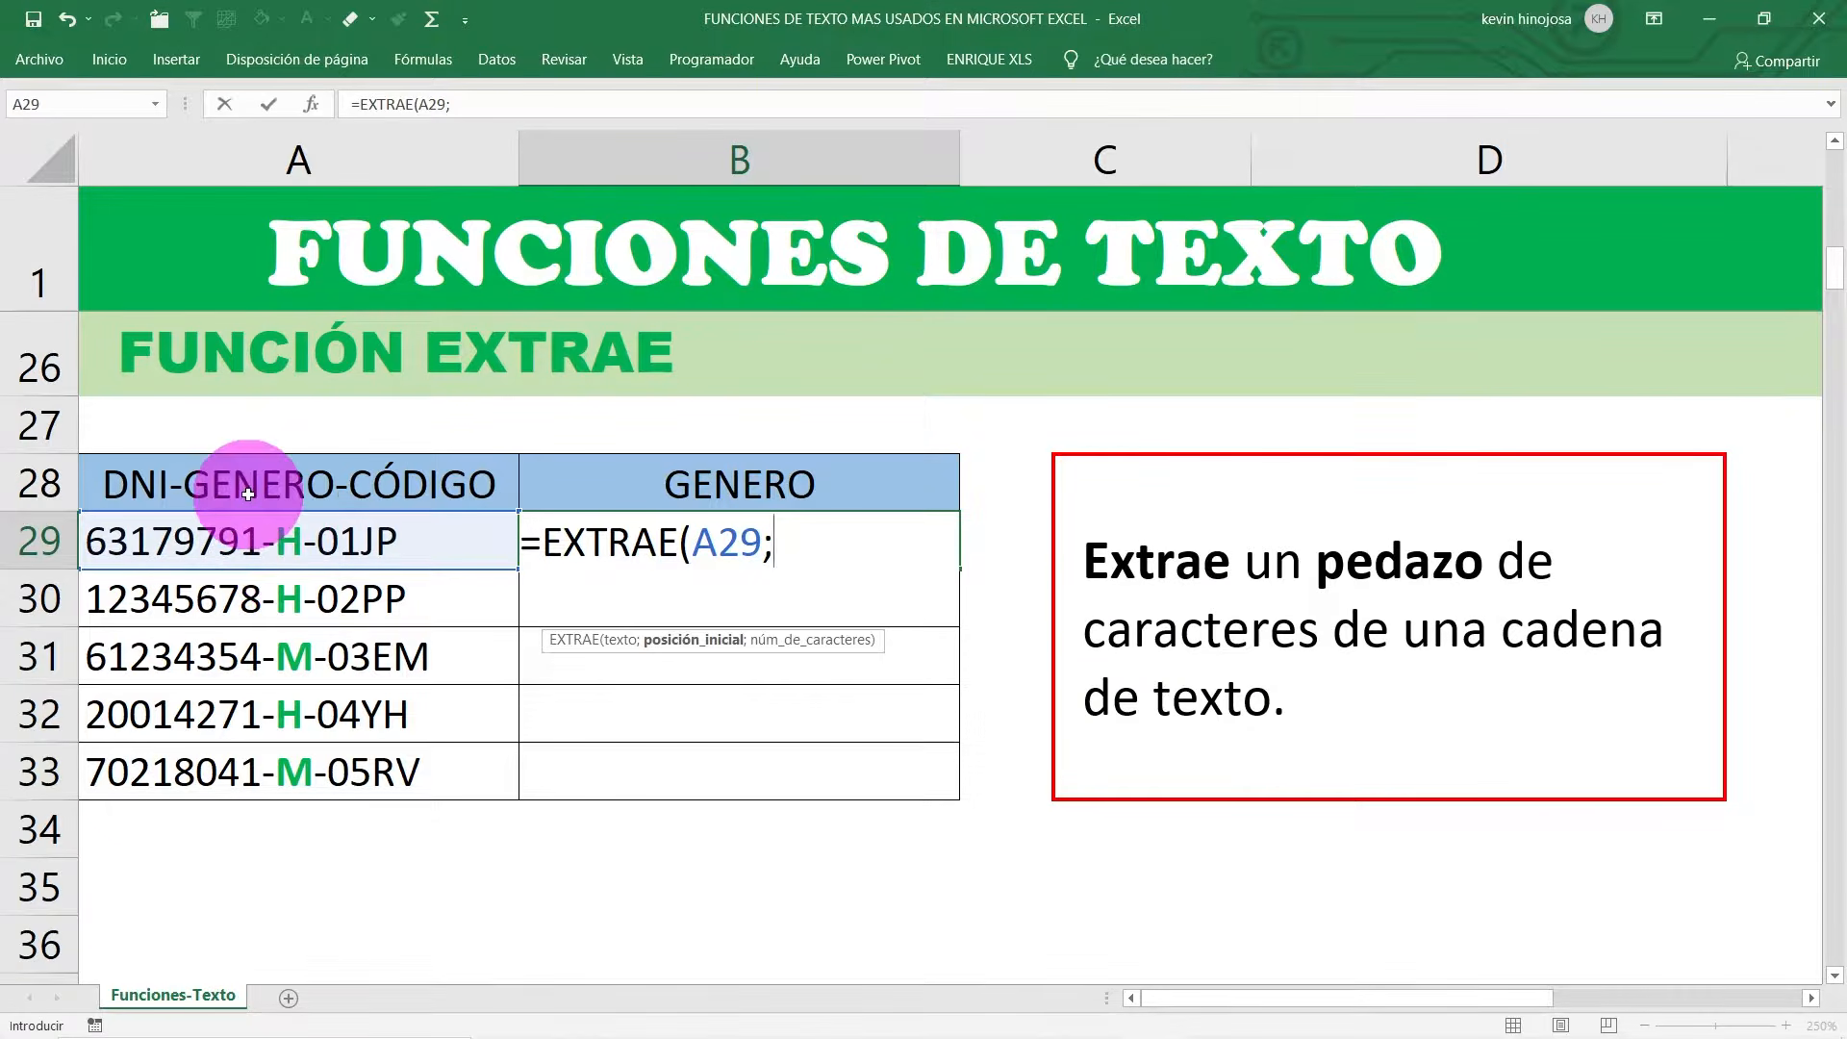
pyautogui.write('10;')
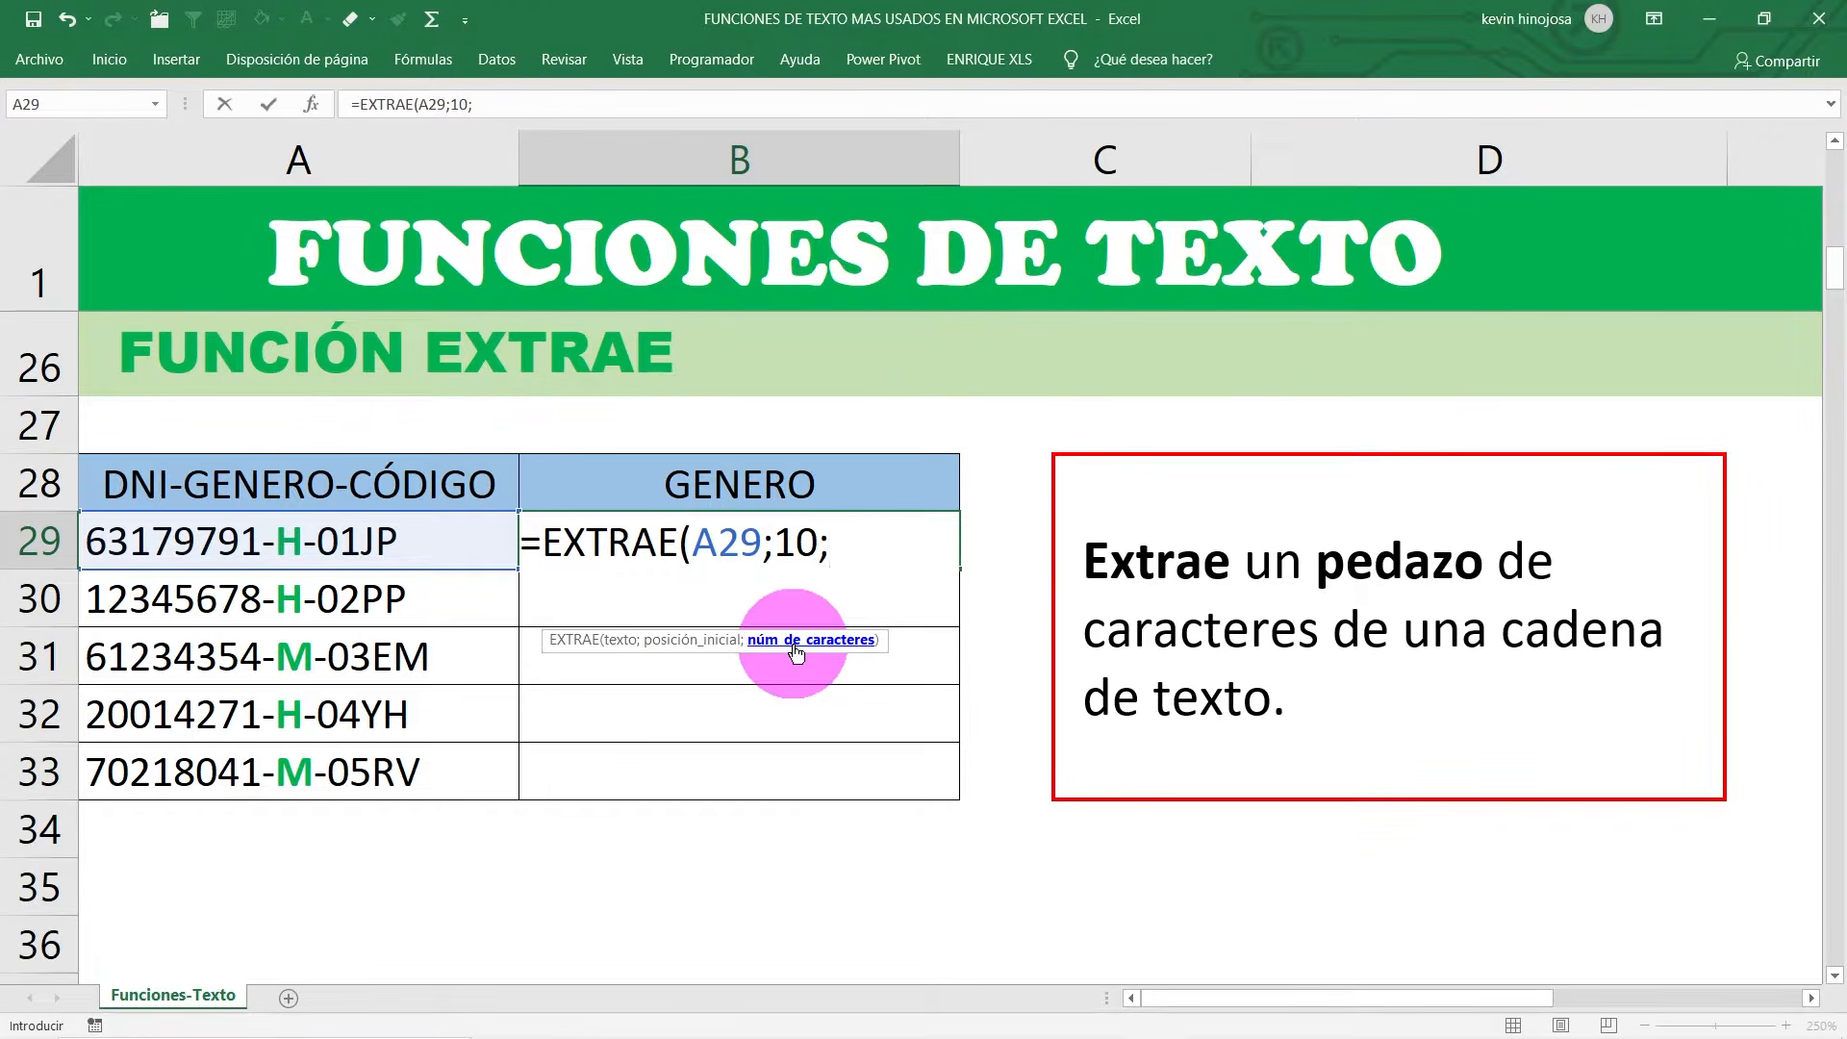
pyautogui.write('1)')
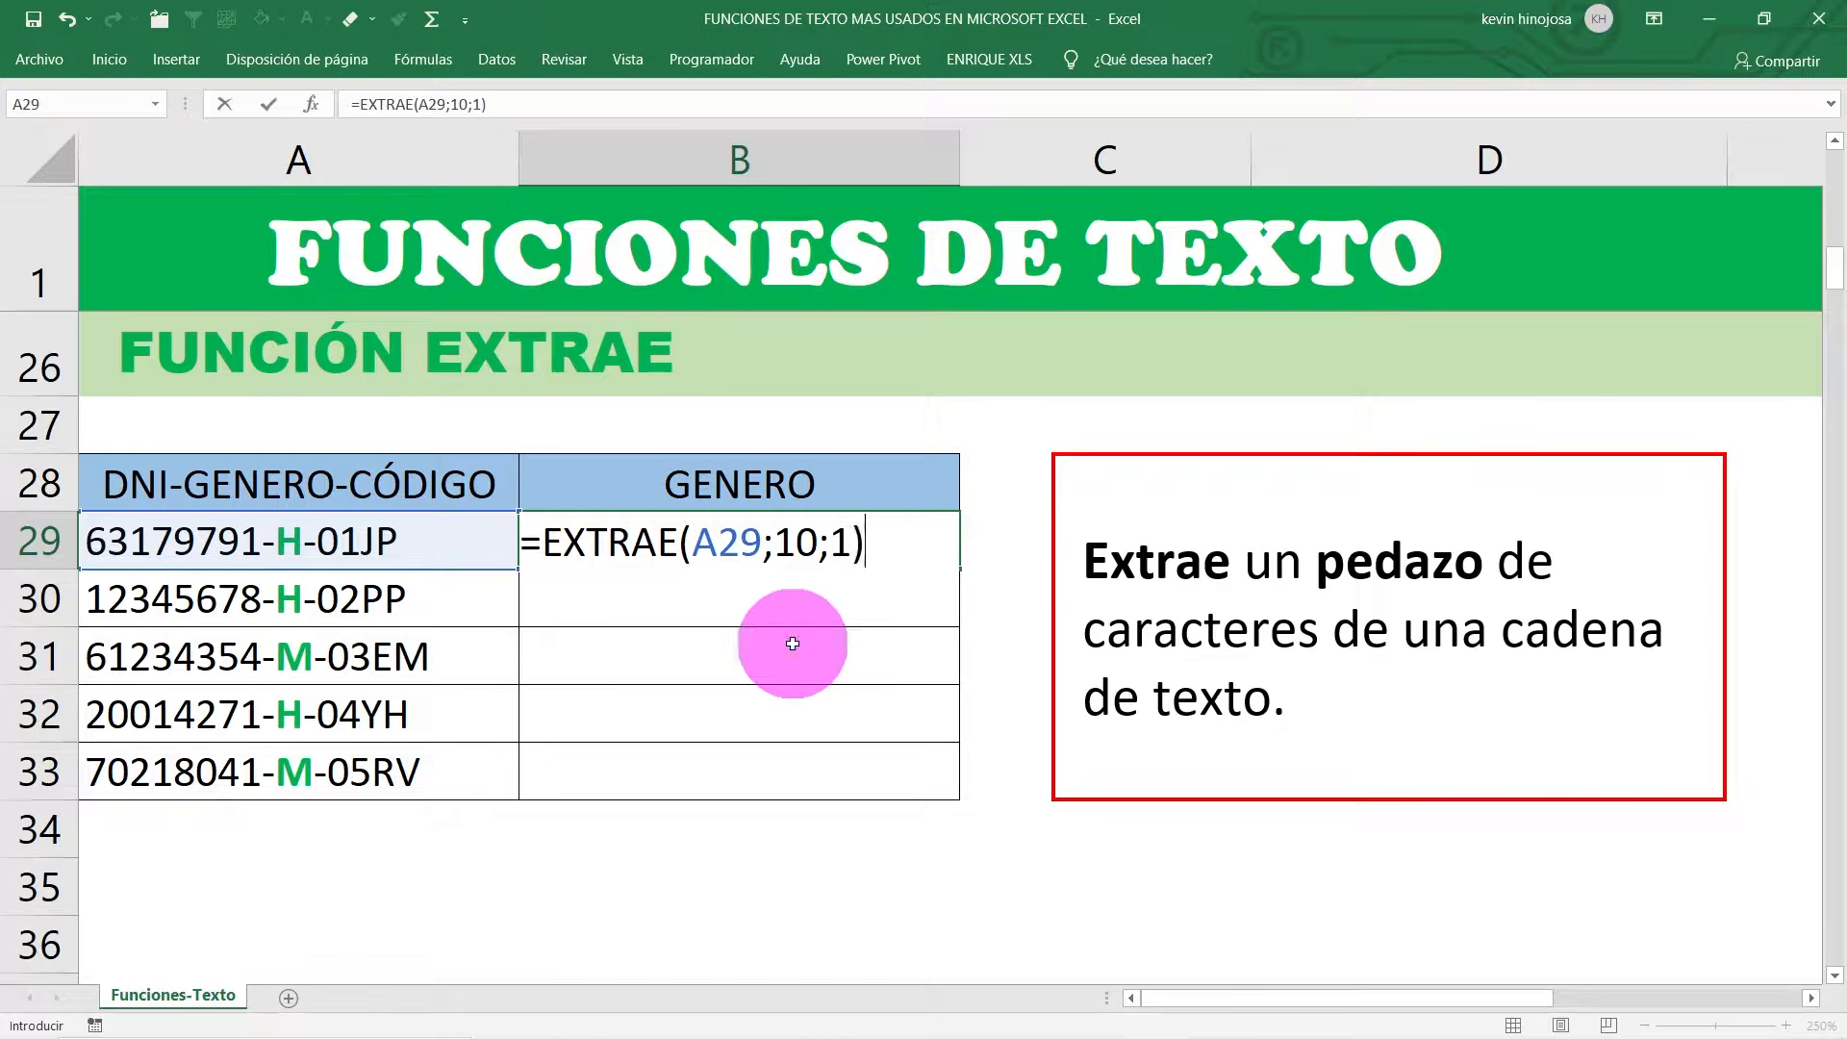
pyautogui.press('Return')
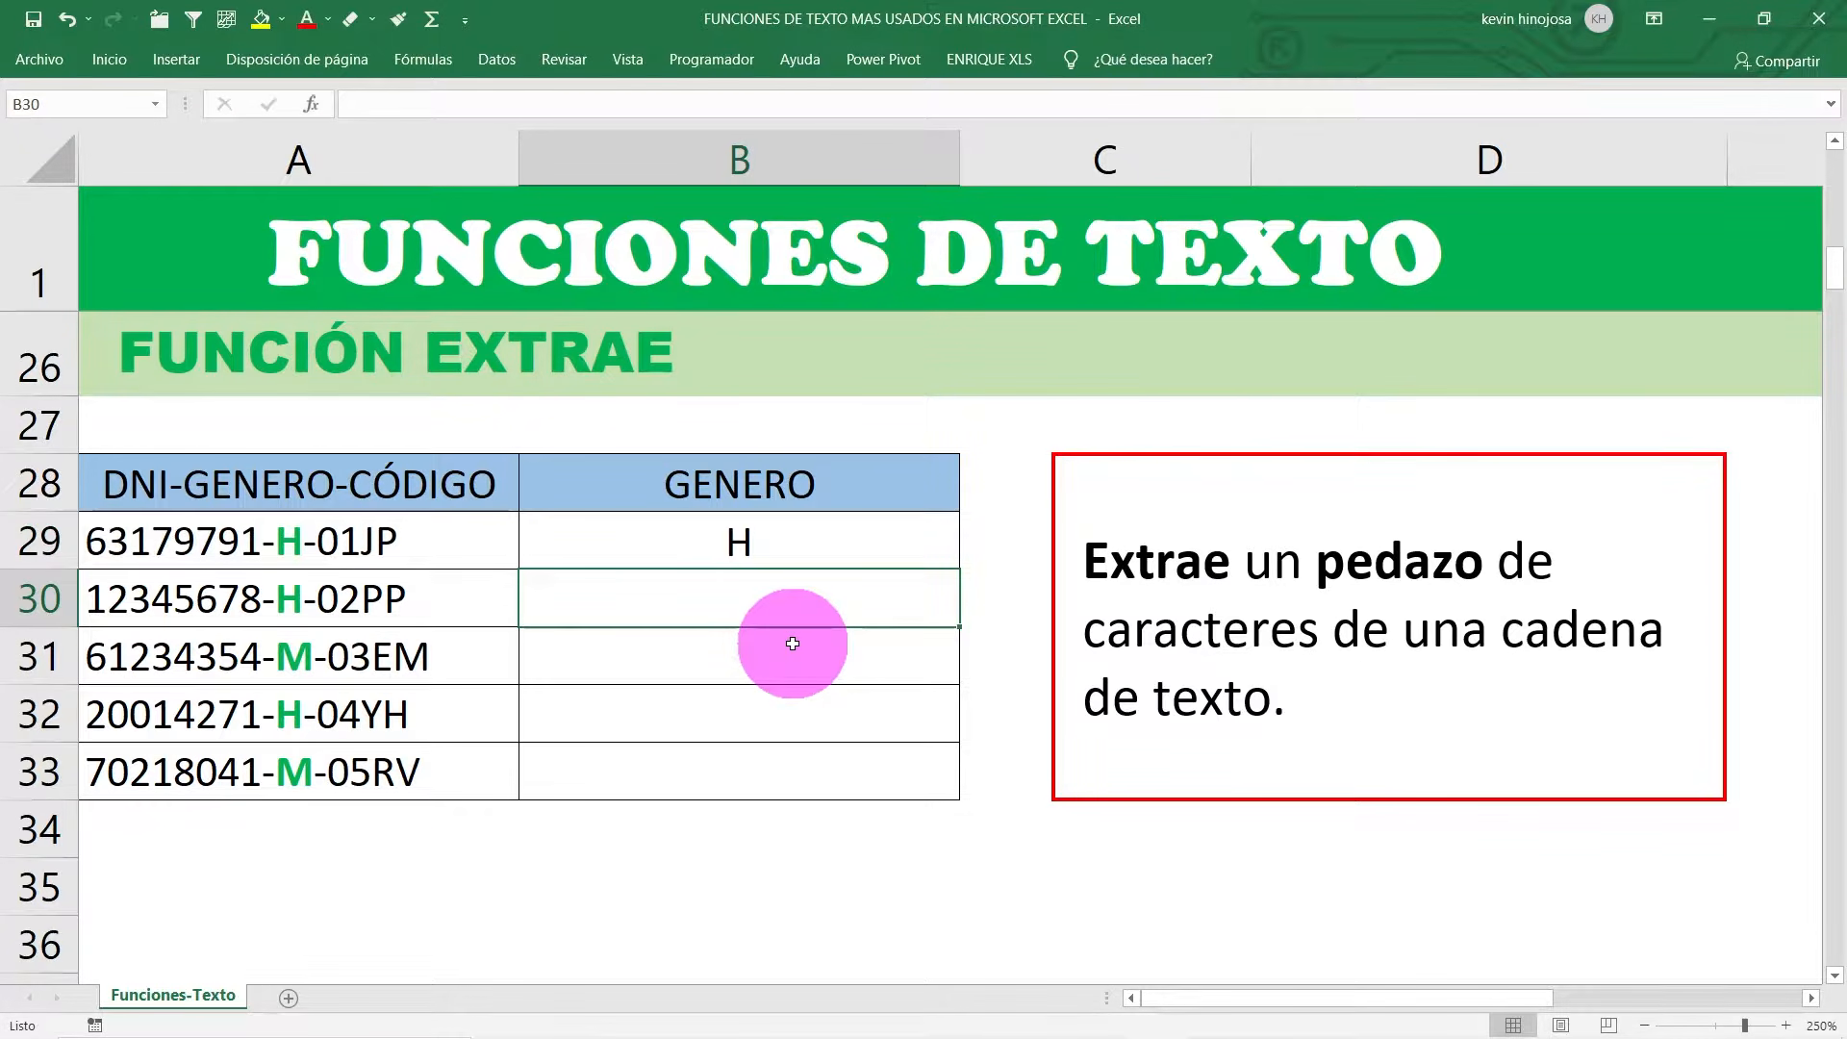
# Step: Fill the EXTRAE formula from B29 down through B33, and clear the contents of B29:B33
pyautogui.click(847, 538)
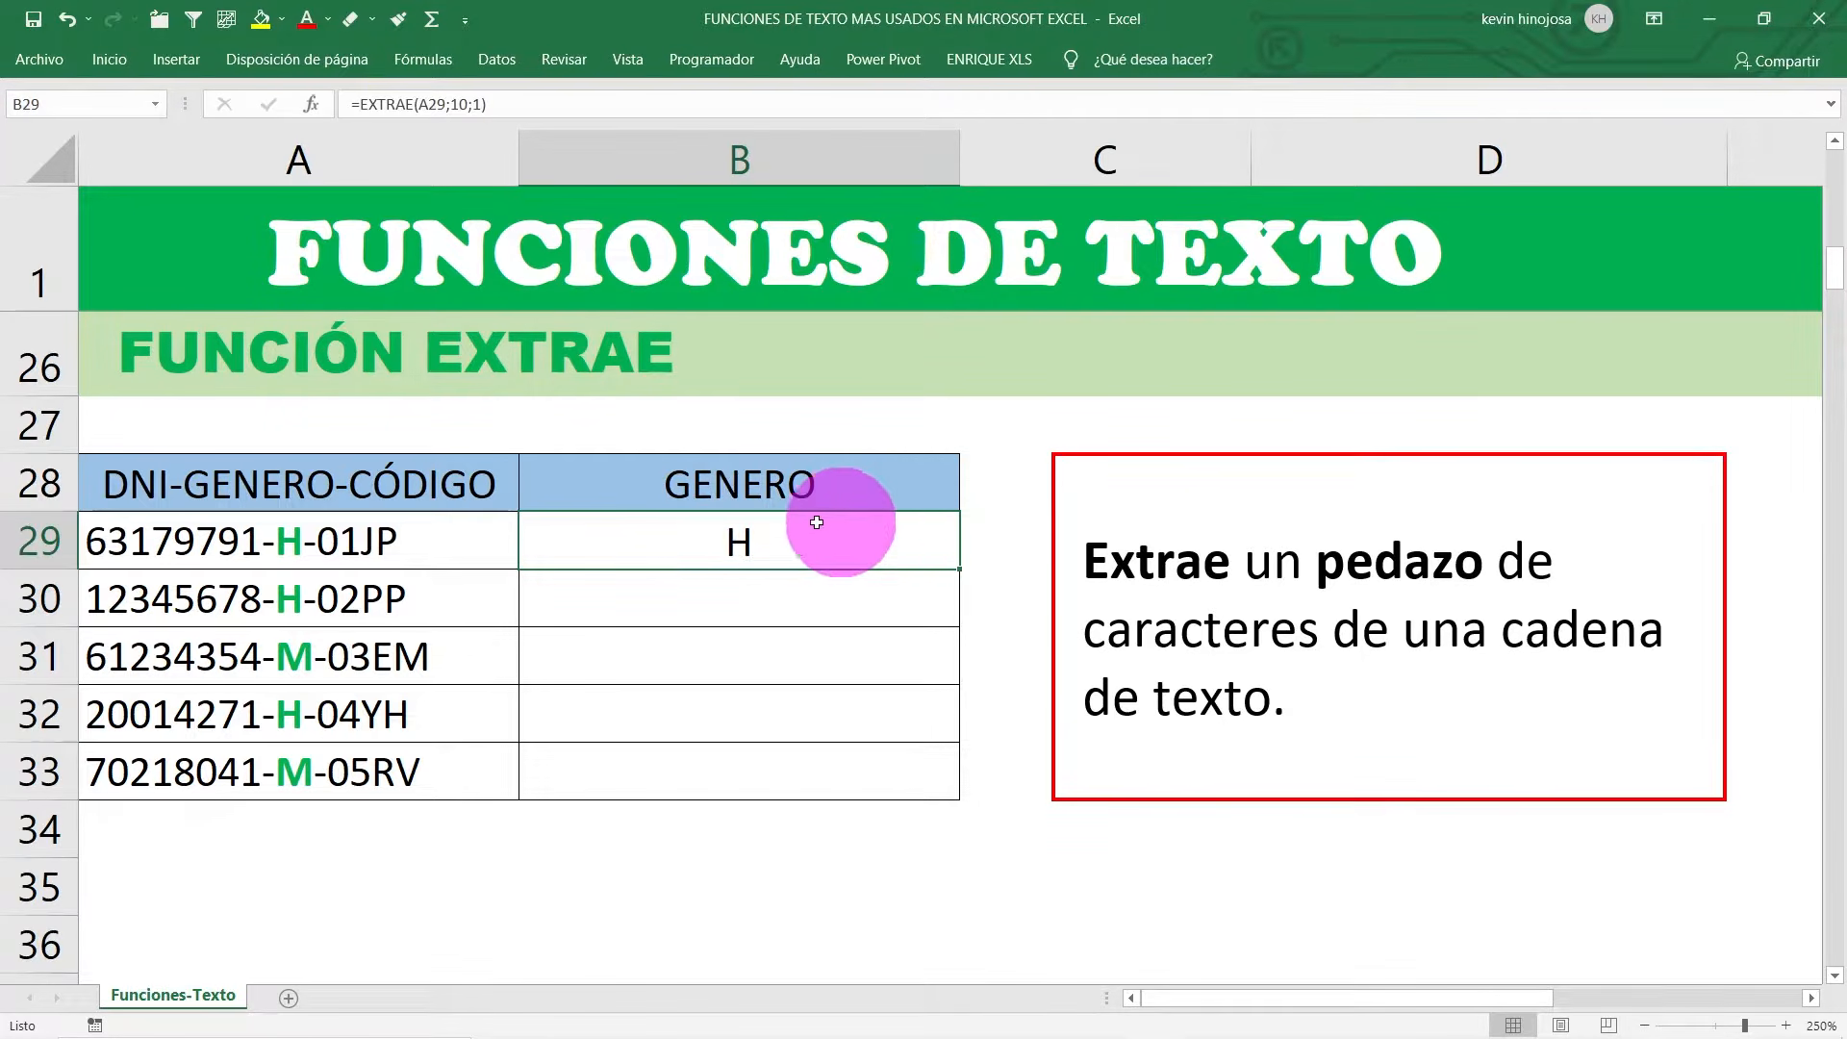
pyautogui.doubleClick(955, 573)
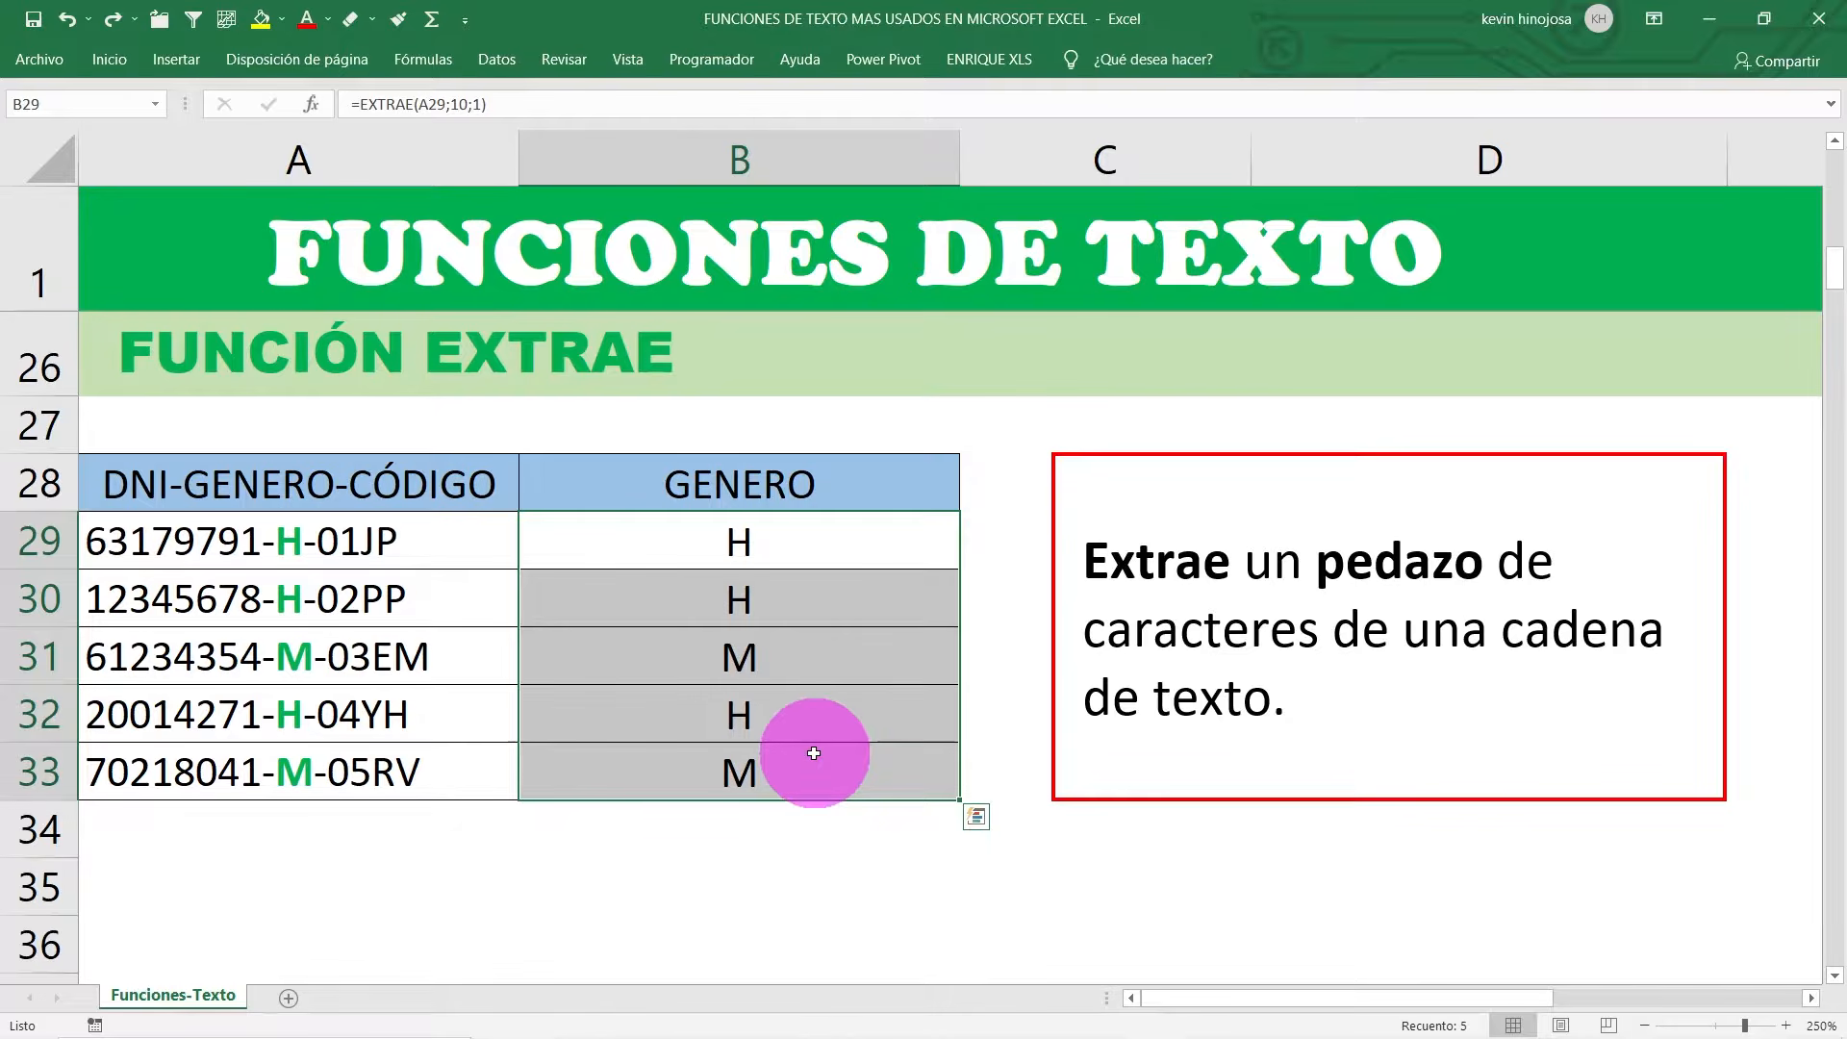
pyautogui.moveTo(845, 539); pyautogui.dragTo(825, 776)
pyautogui.press('Delete')
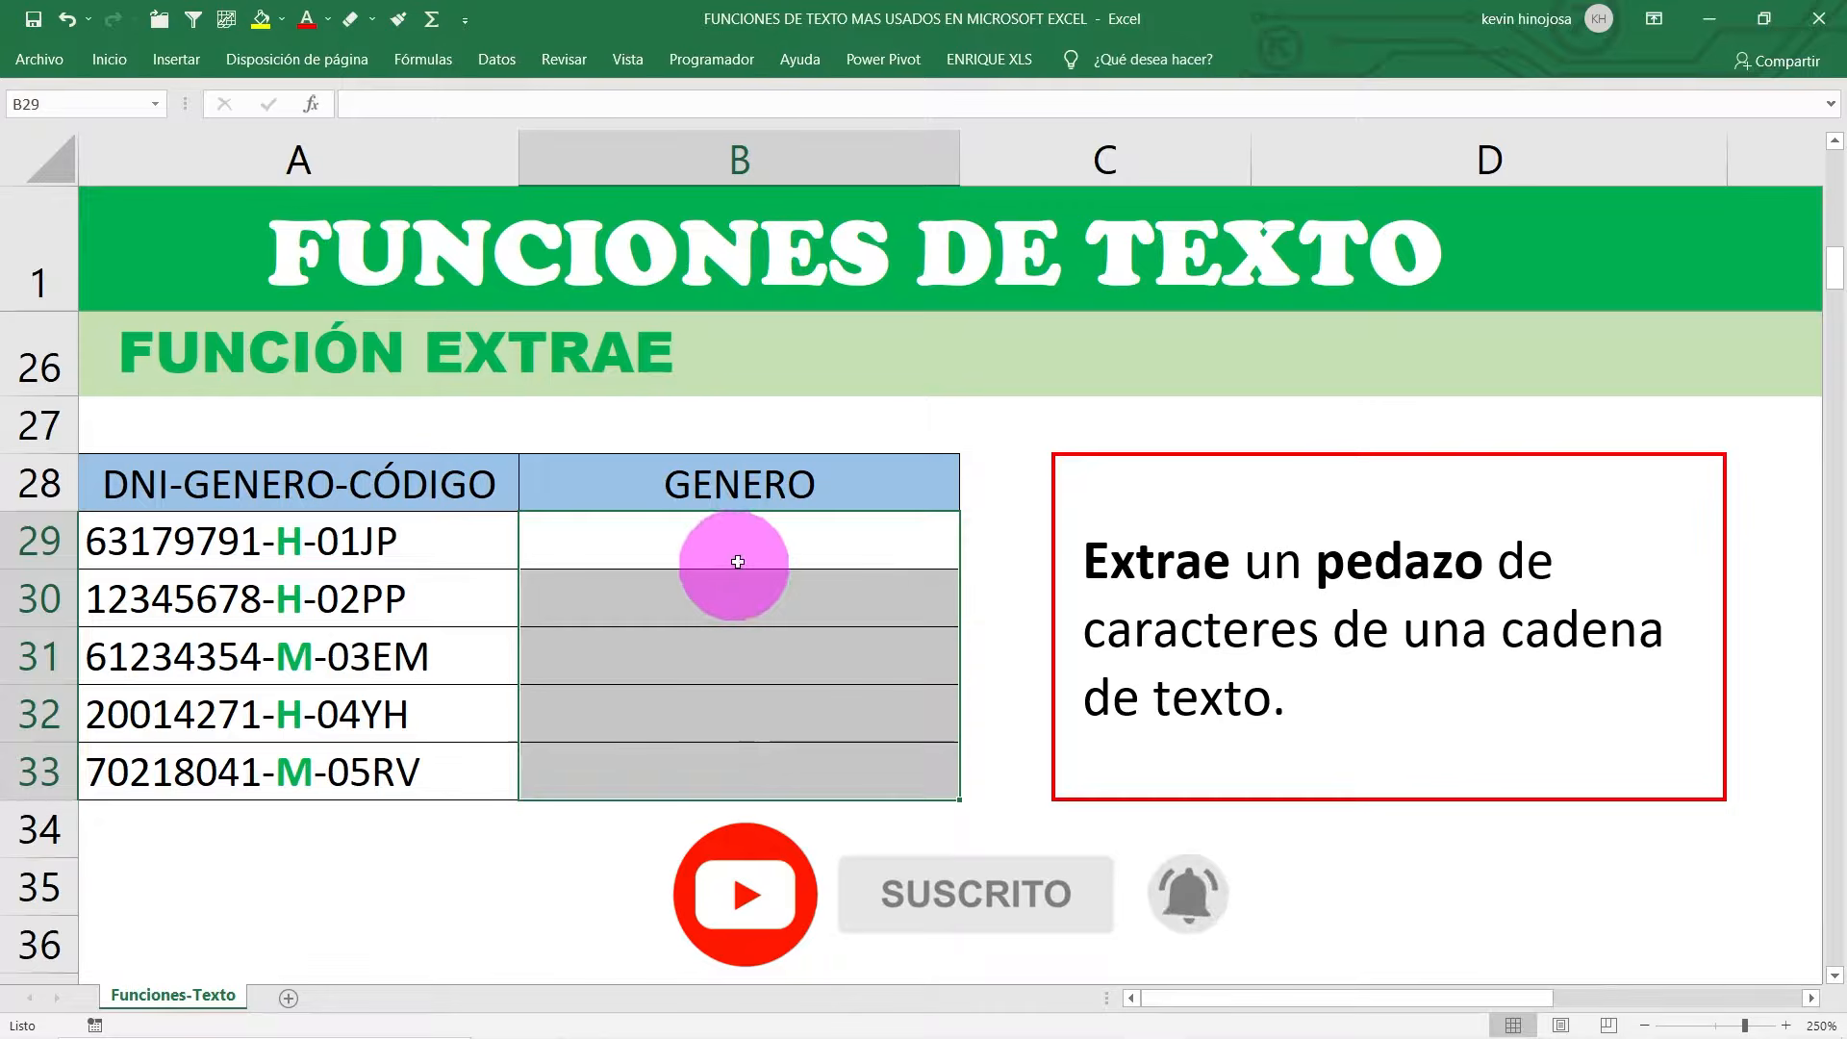
# Step: Extract the first eight characters of A29 into B29 with the formula =EXTRAE(A29;1;8)
pyautogui.click(754, 532)
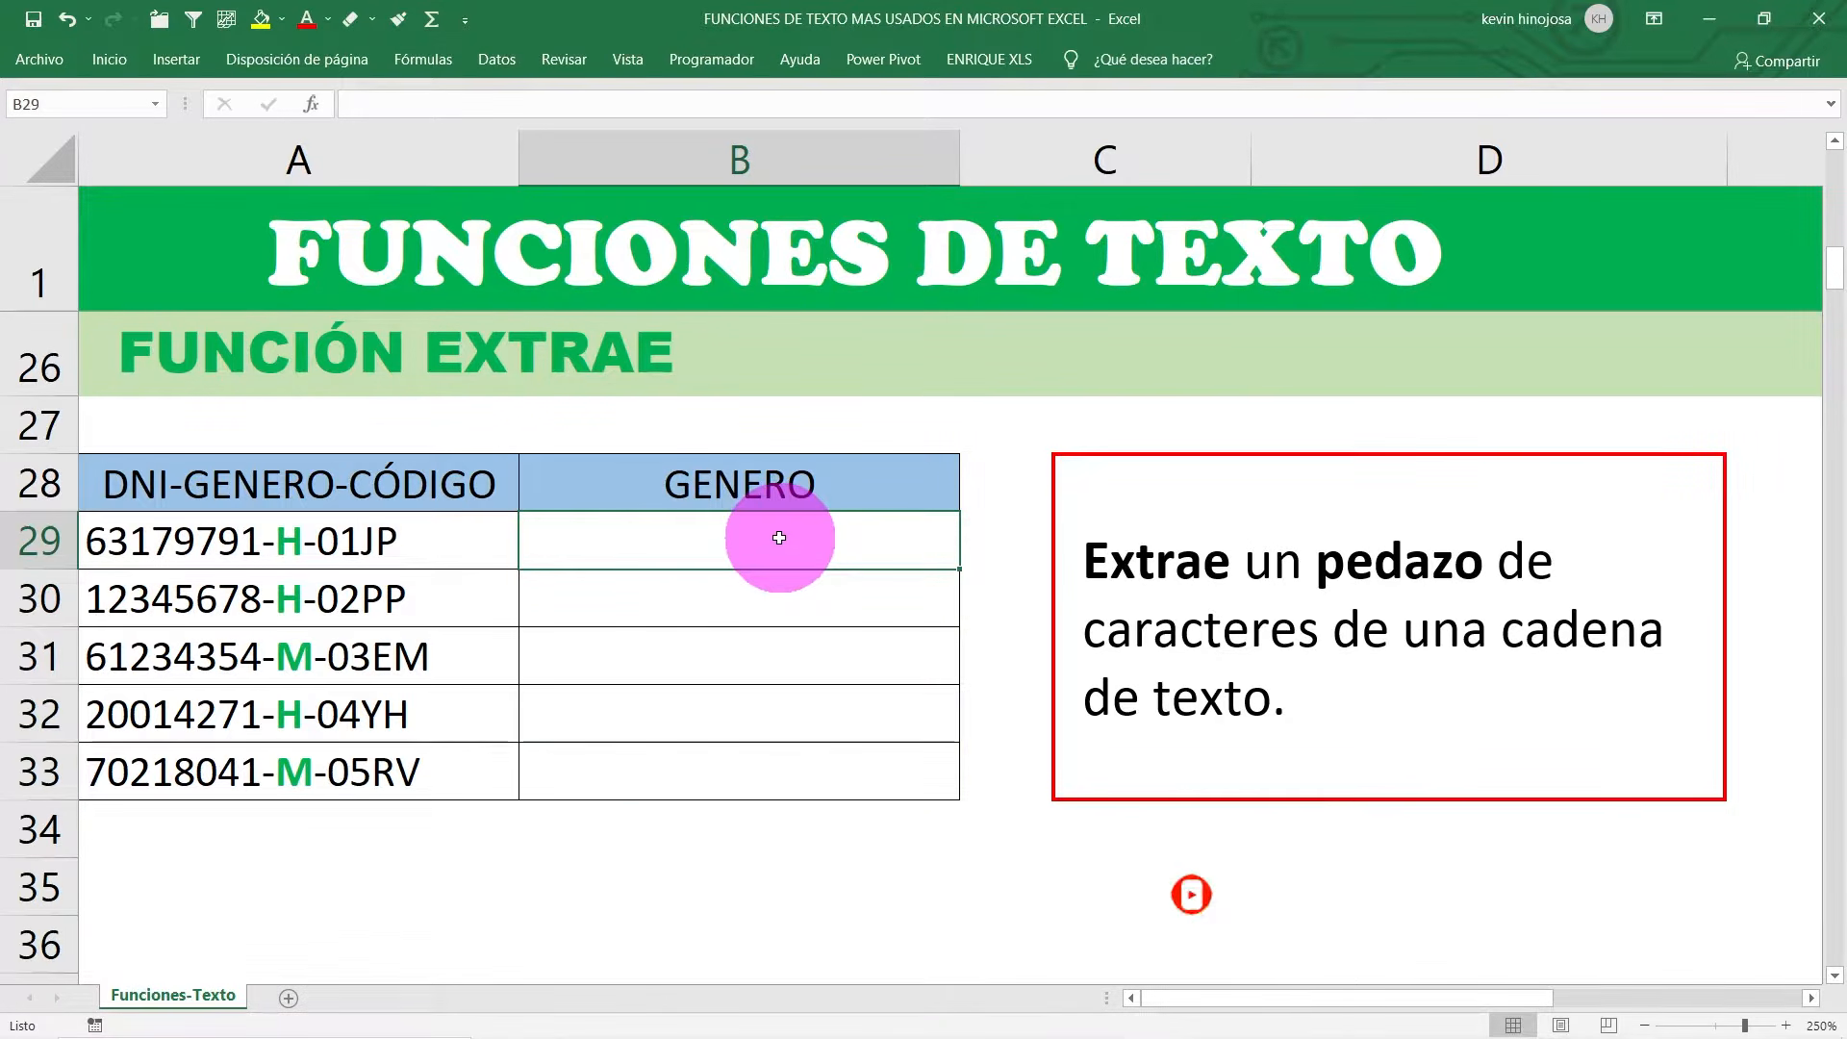
pyautogui.write('=')
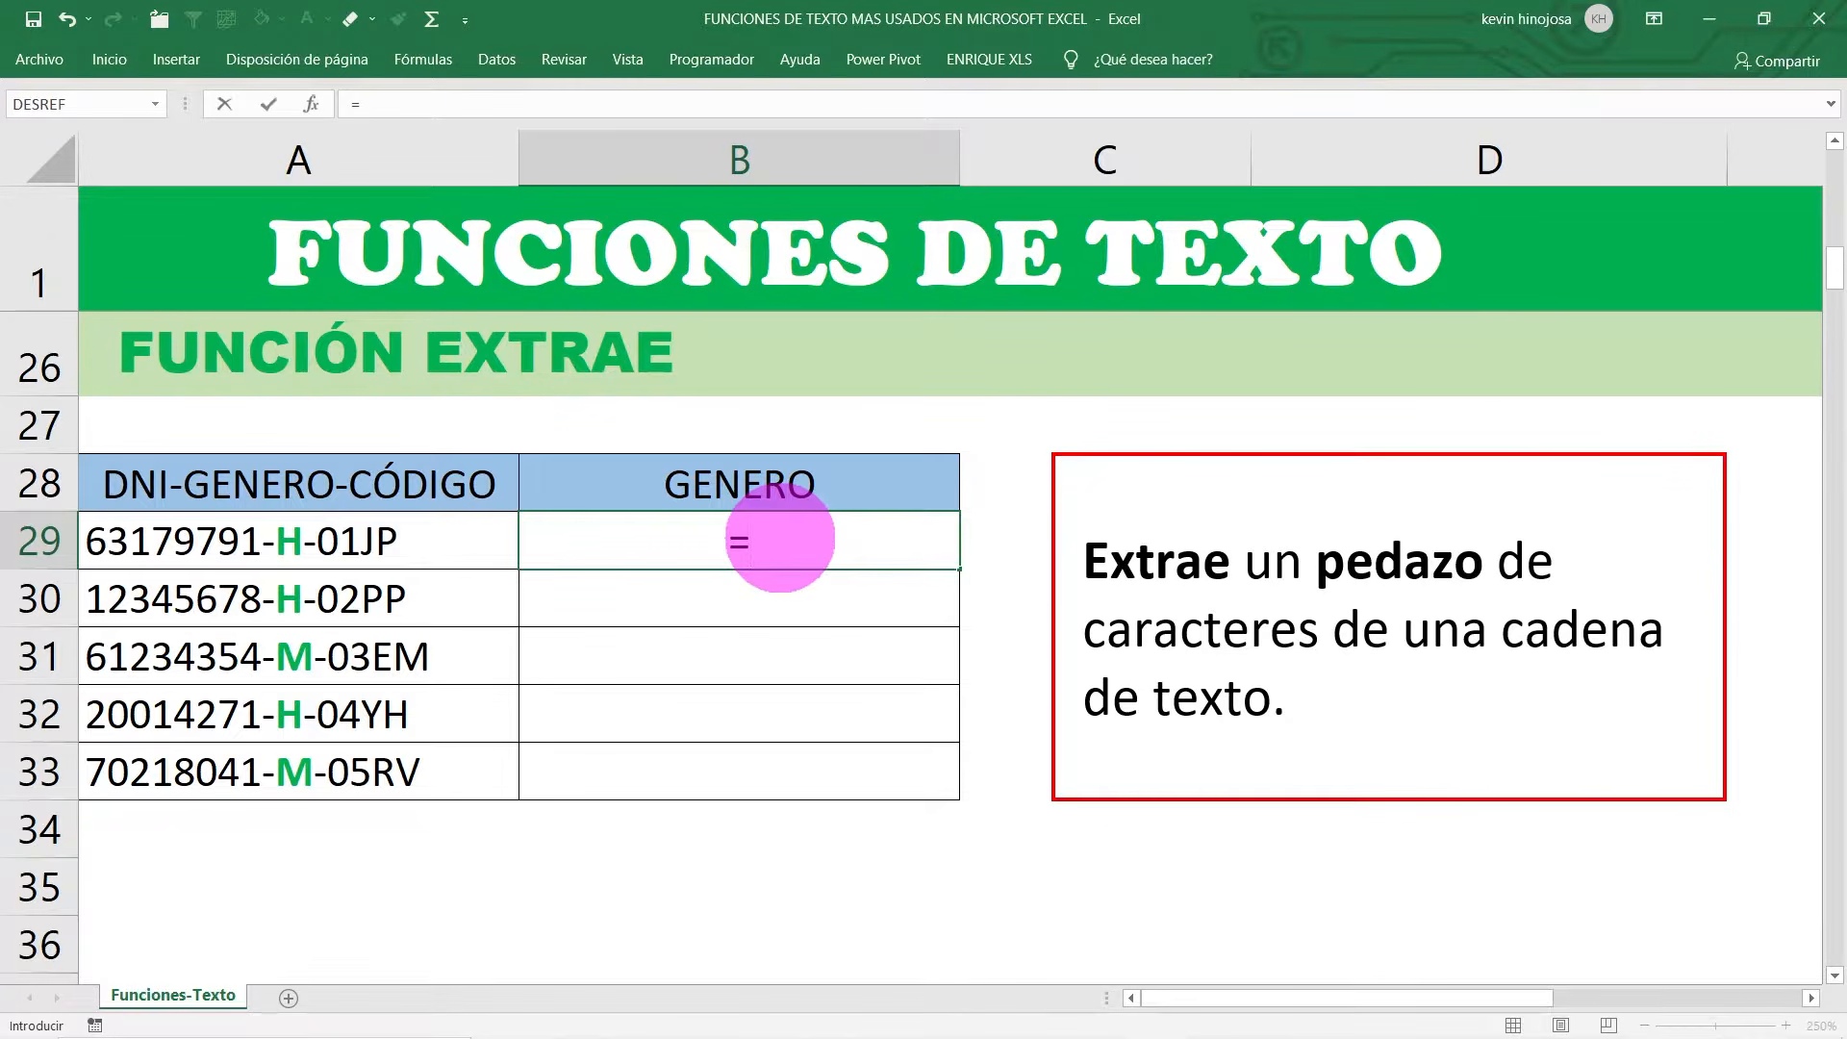
pyautogui.write('EXTRAE(')
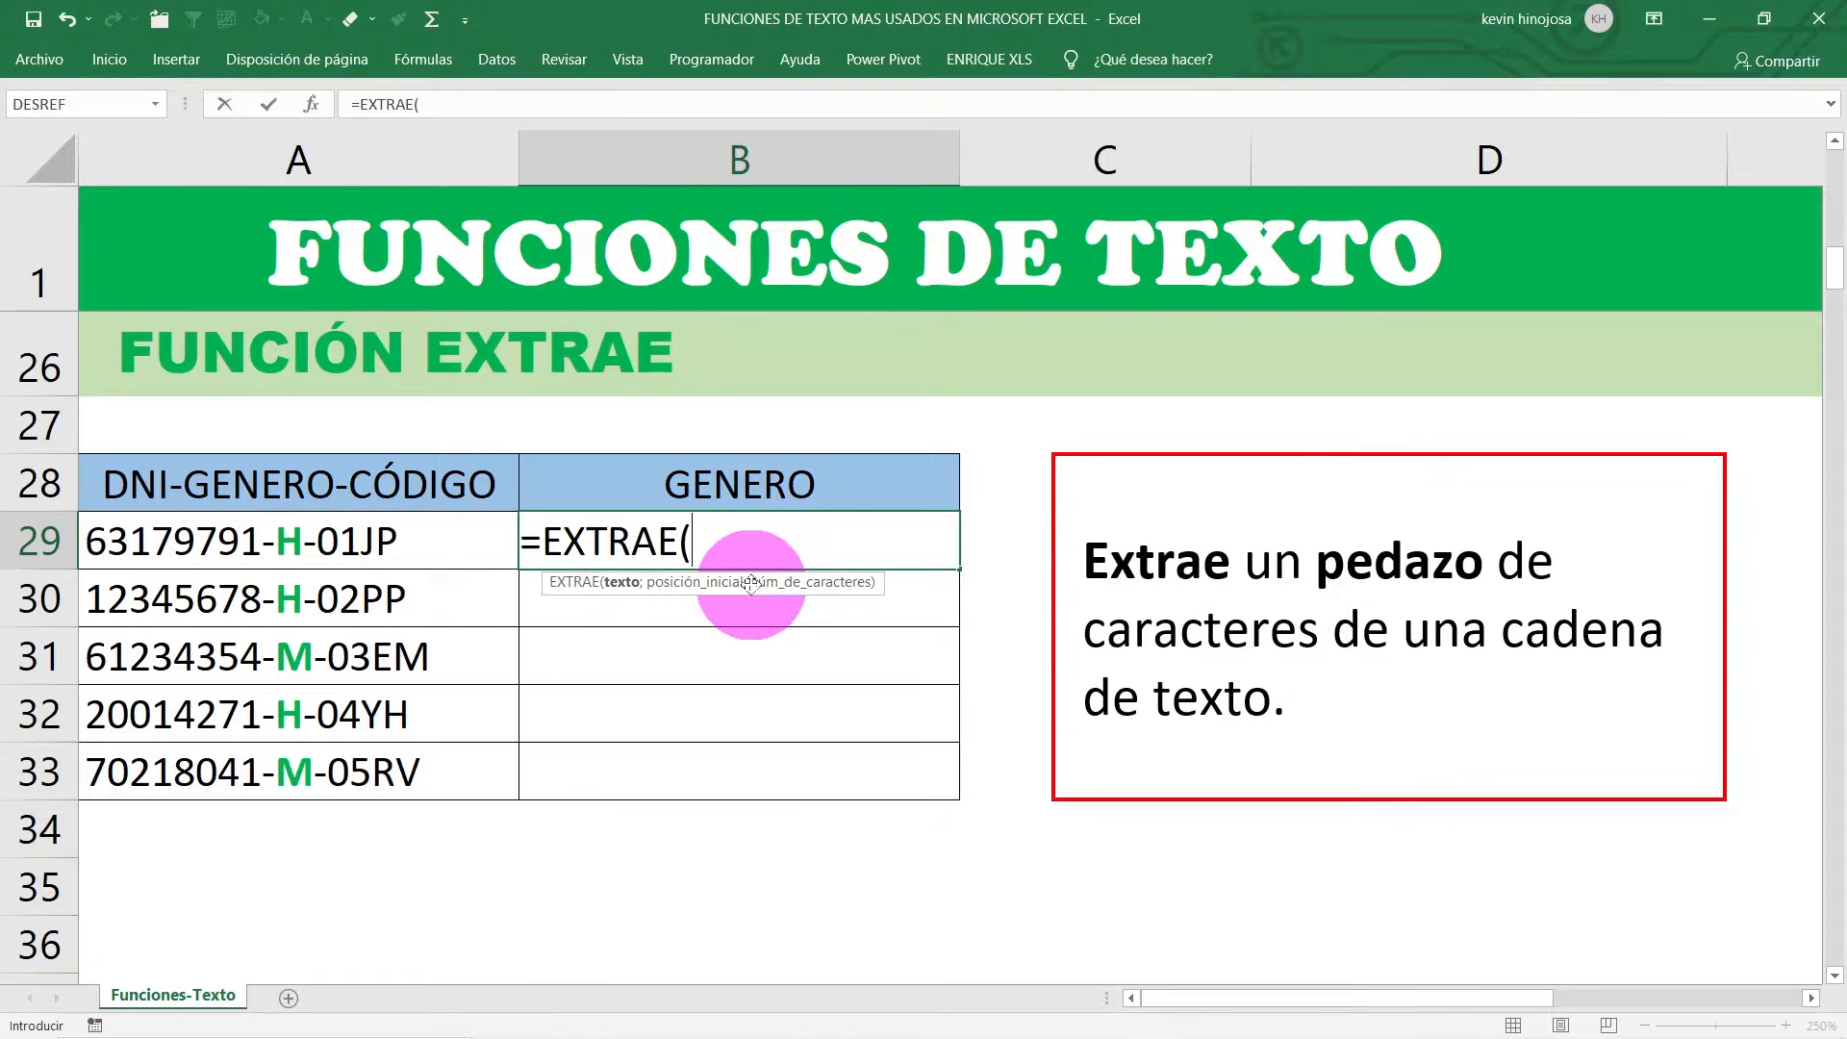
pyautogui.doubleClick(751, 583)
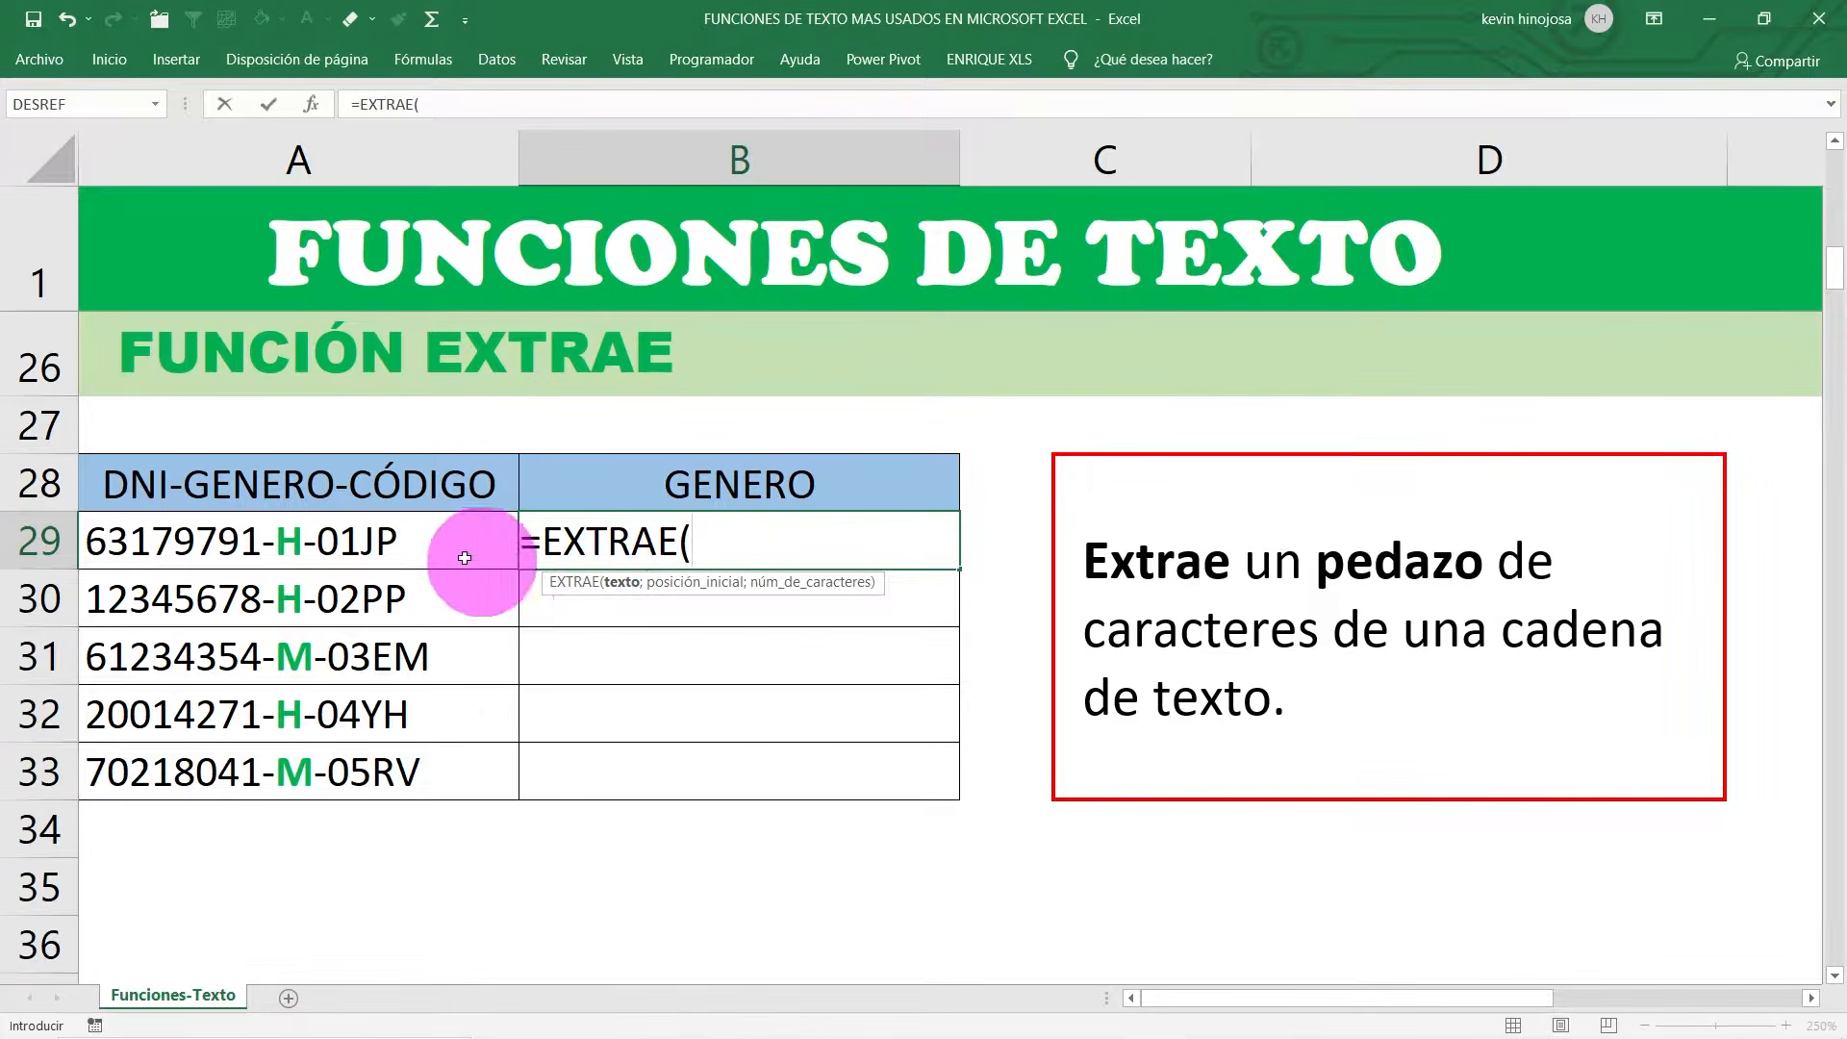
pyautogui.click(289, 543)
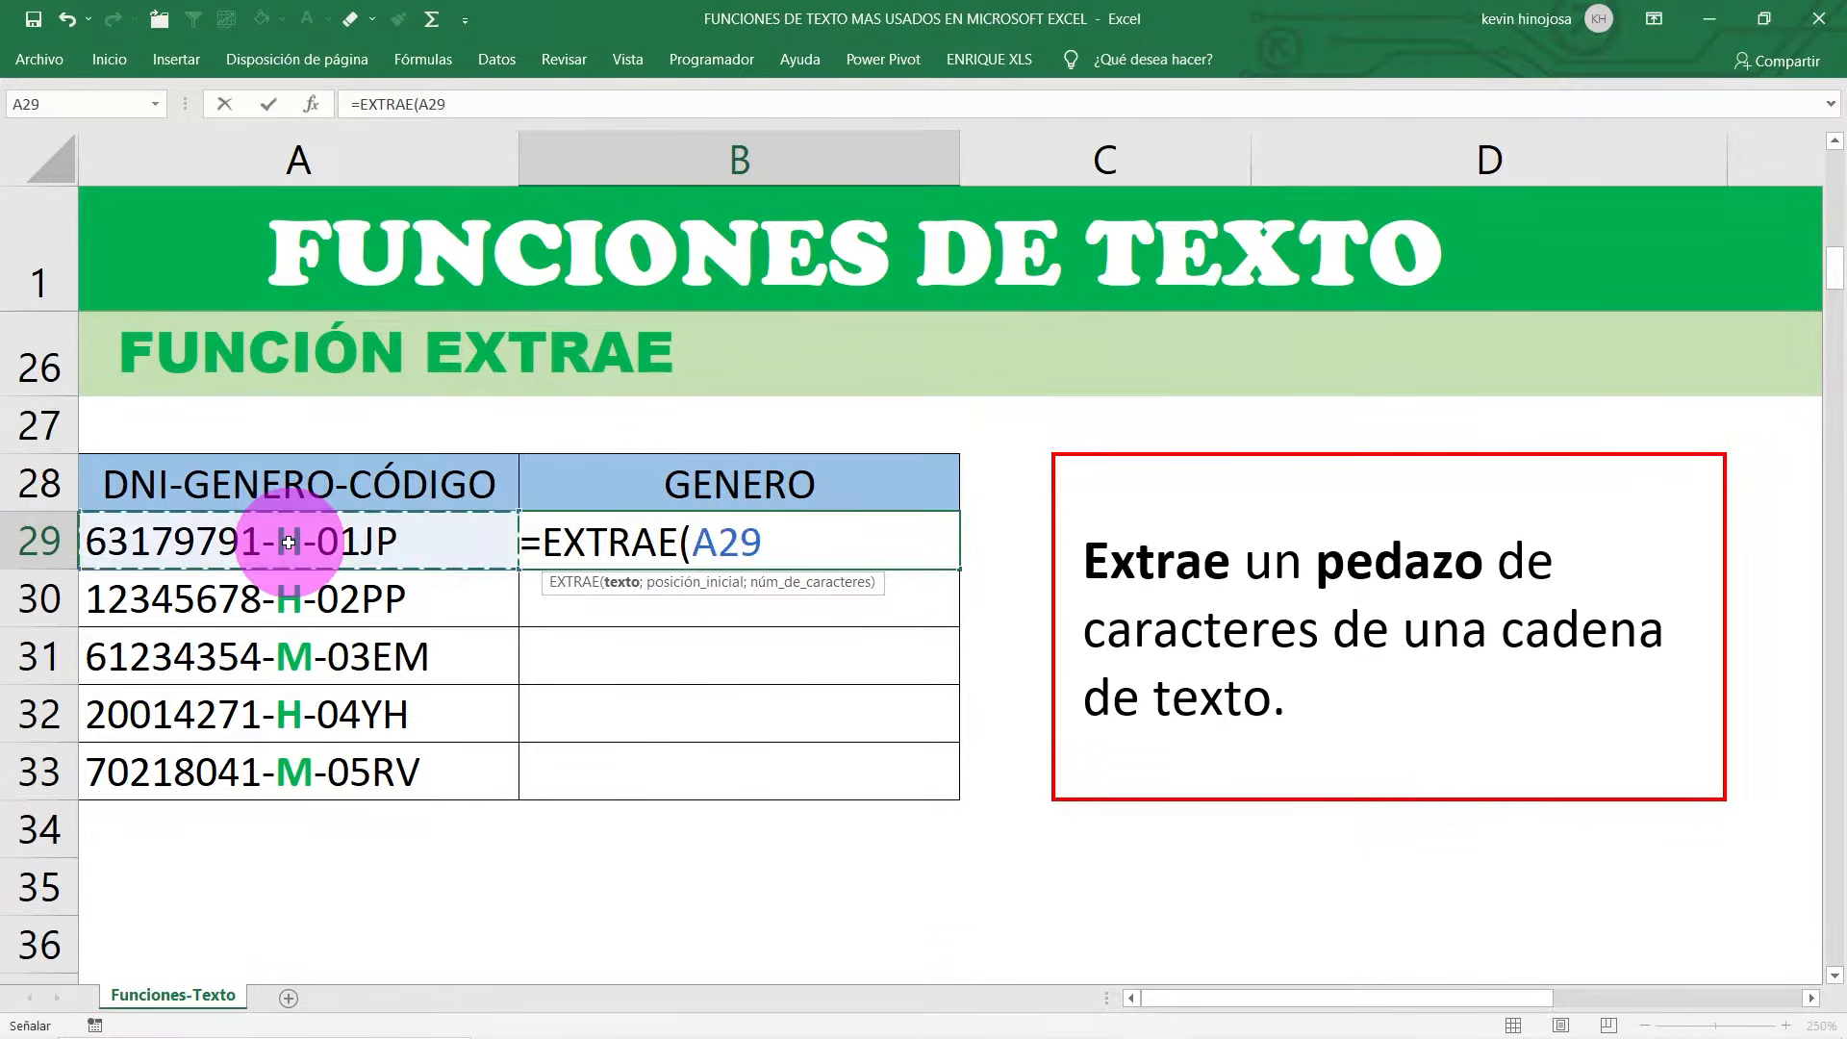
pyautogui.write(';')
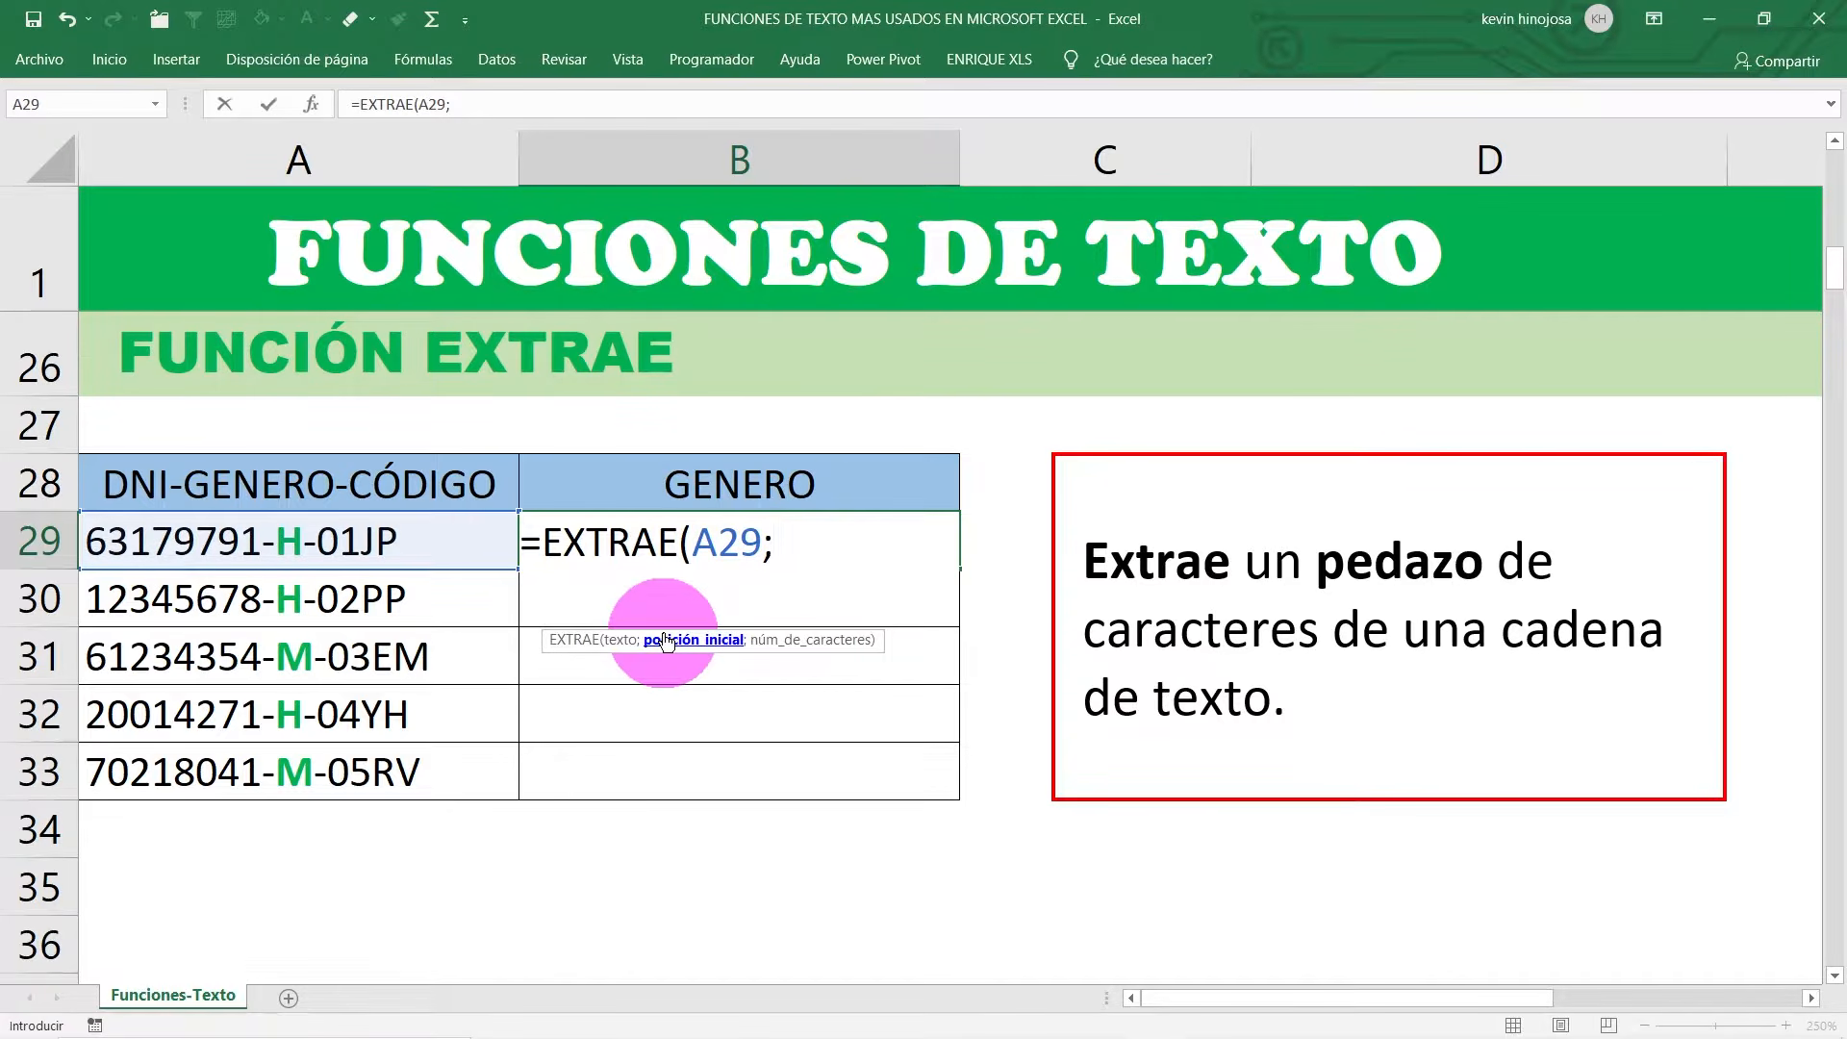
pyautogui.write('1;')
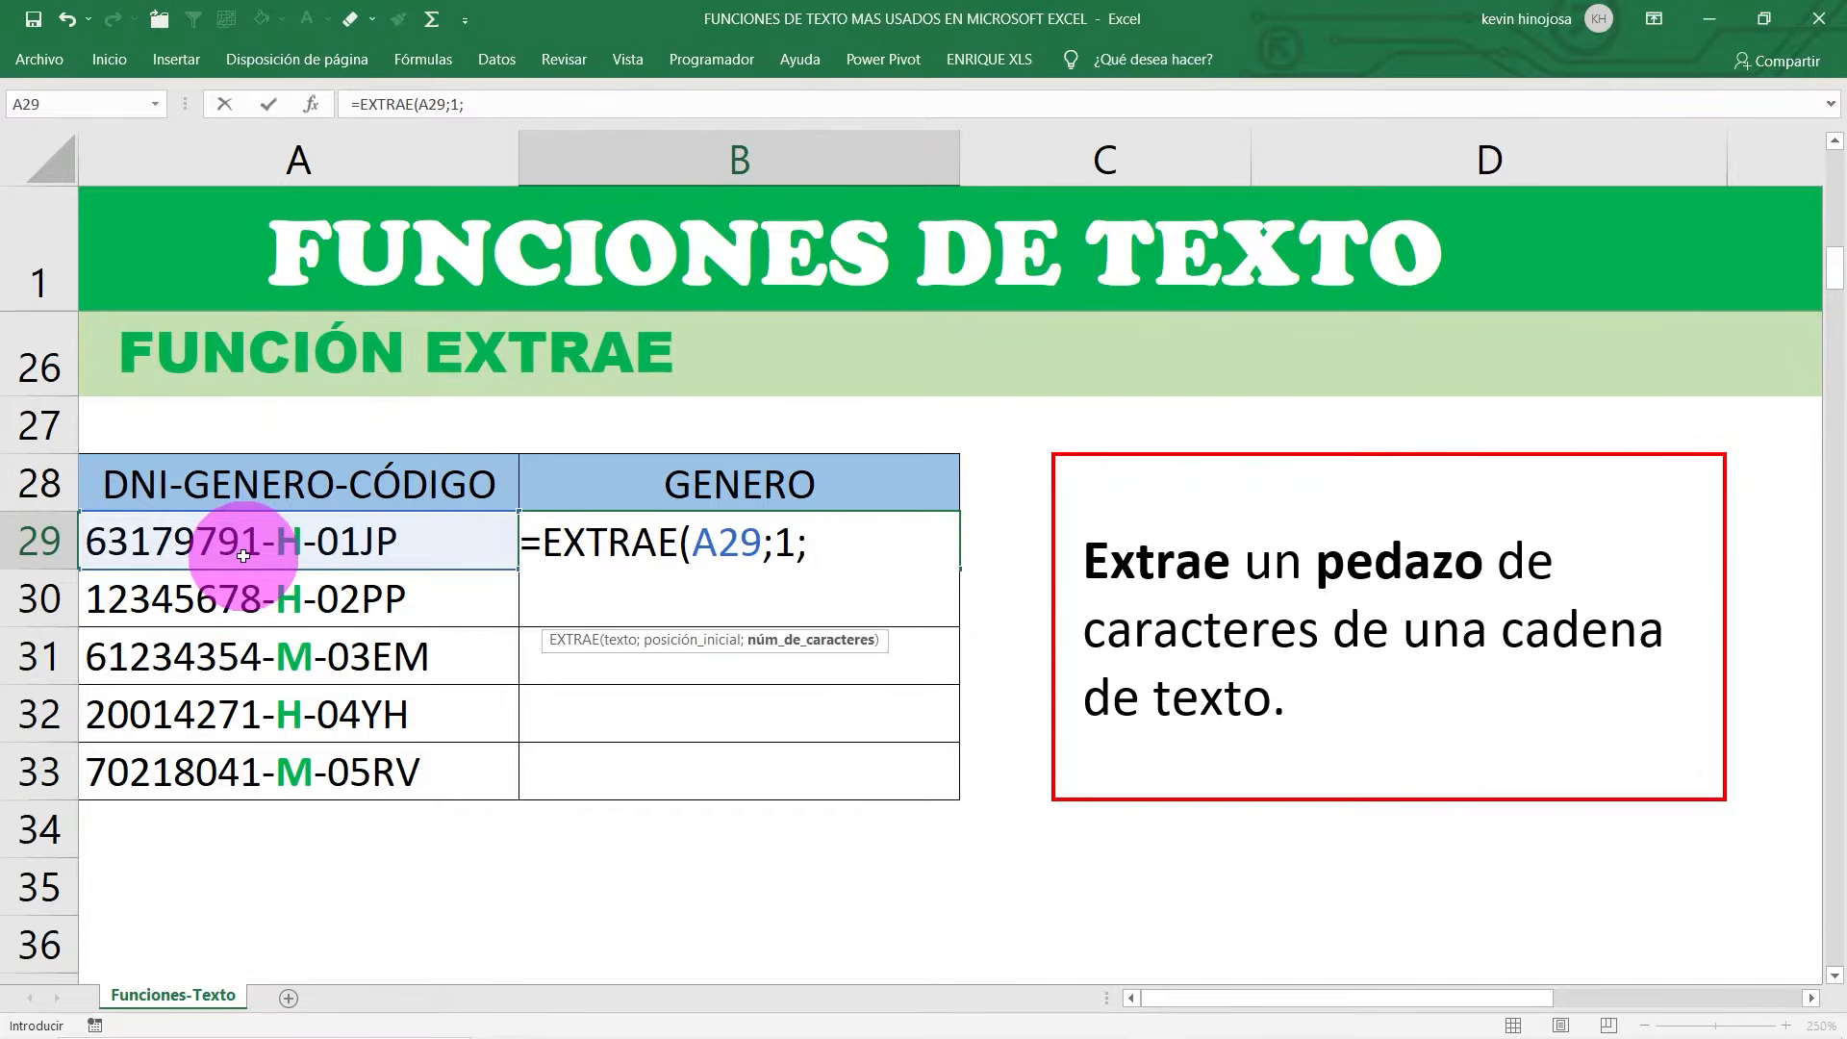
pyautogui.write('8)')
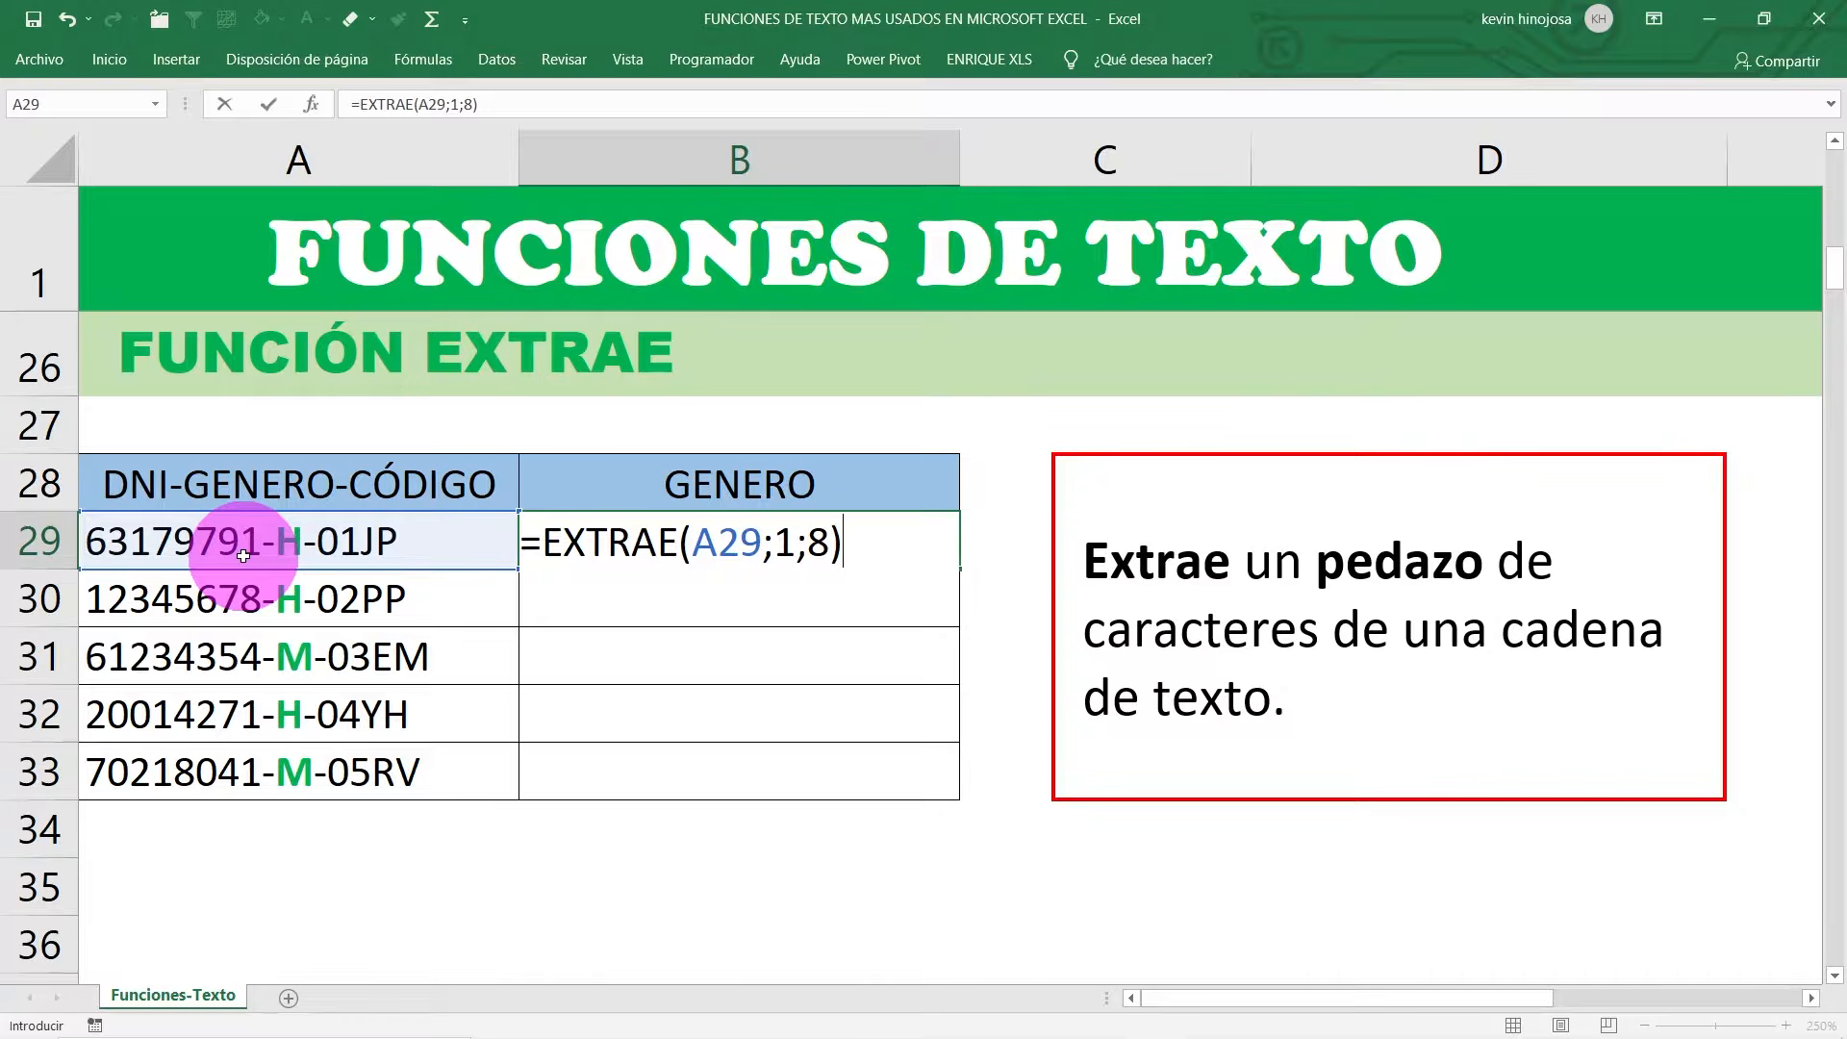
pyautogui.press('Return')
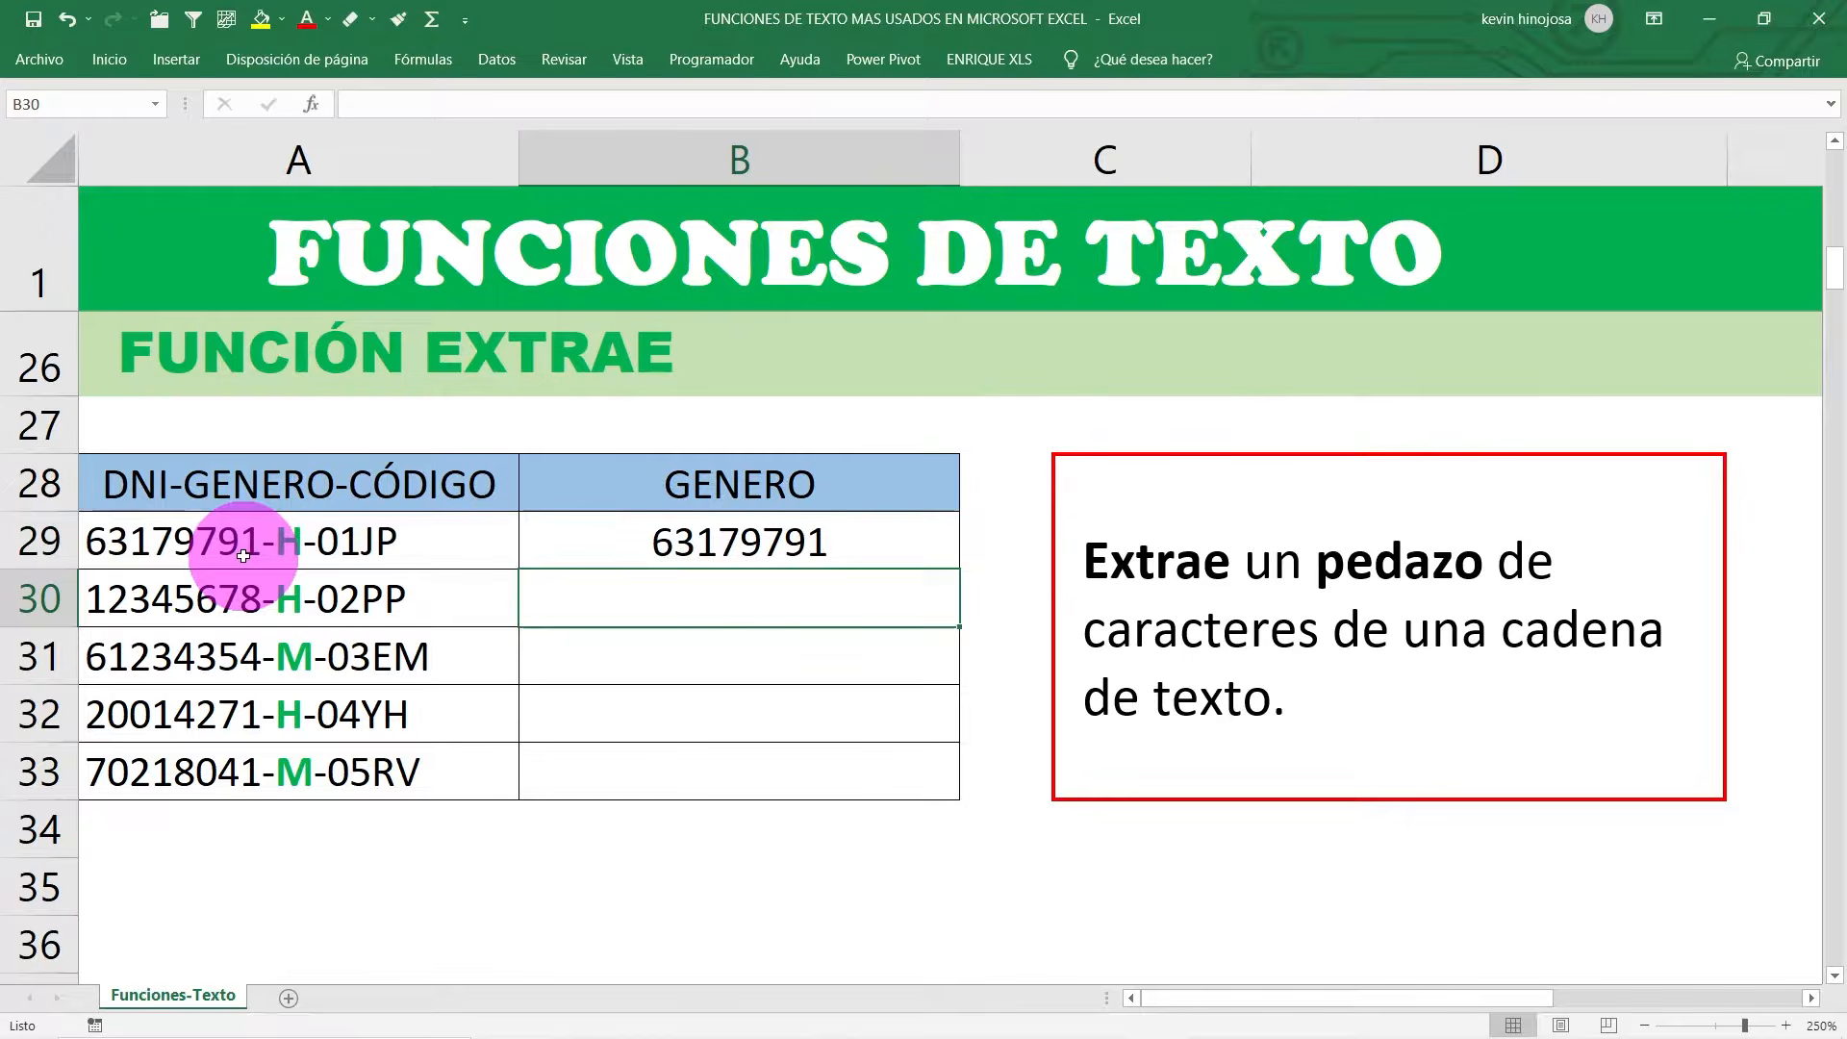
# Step: Fill the eight-character EXTRAE formula from B29 down through B33 and check the copied cells
pyautogui.click(638, 544)
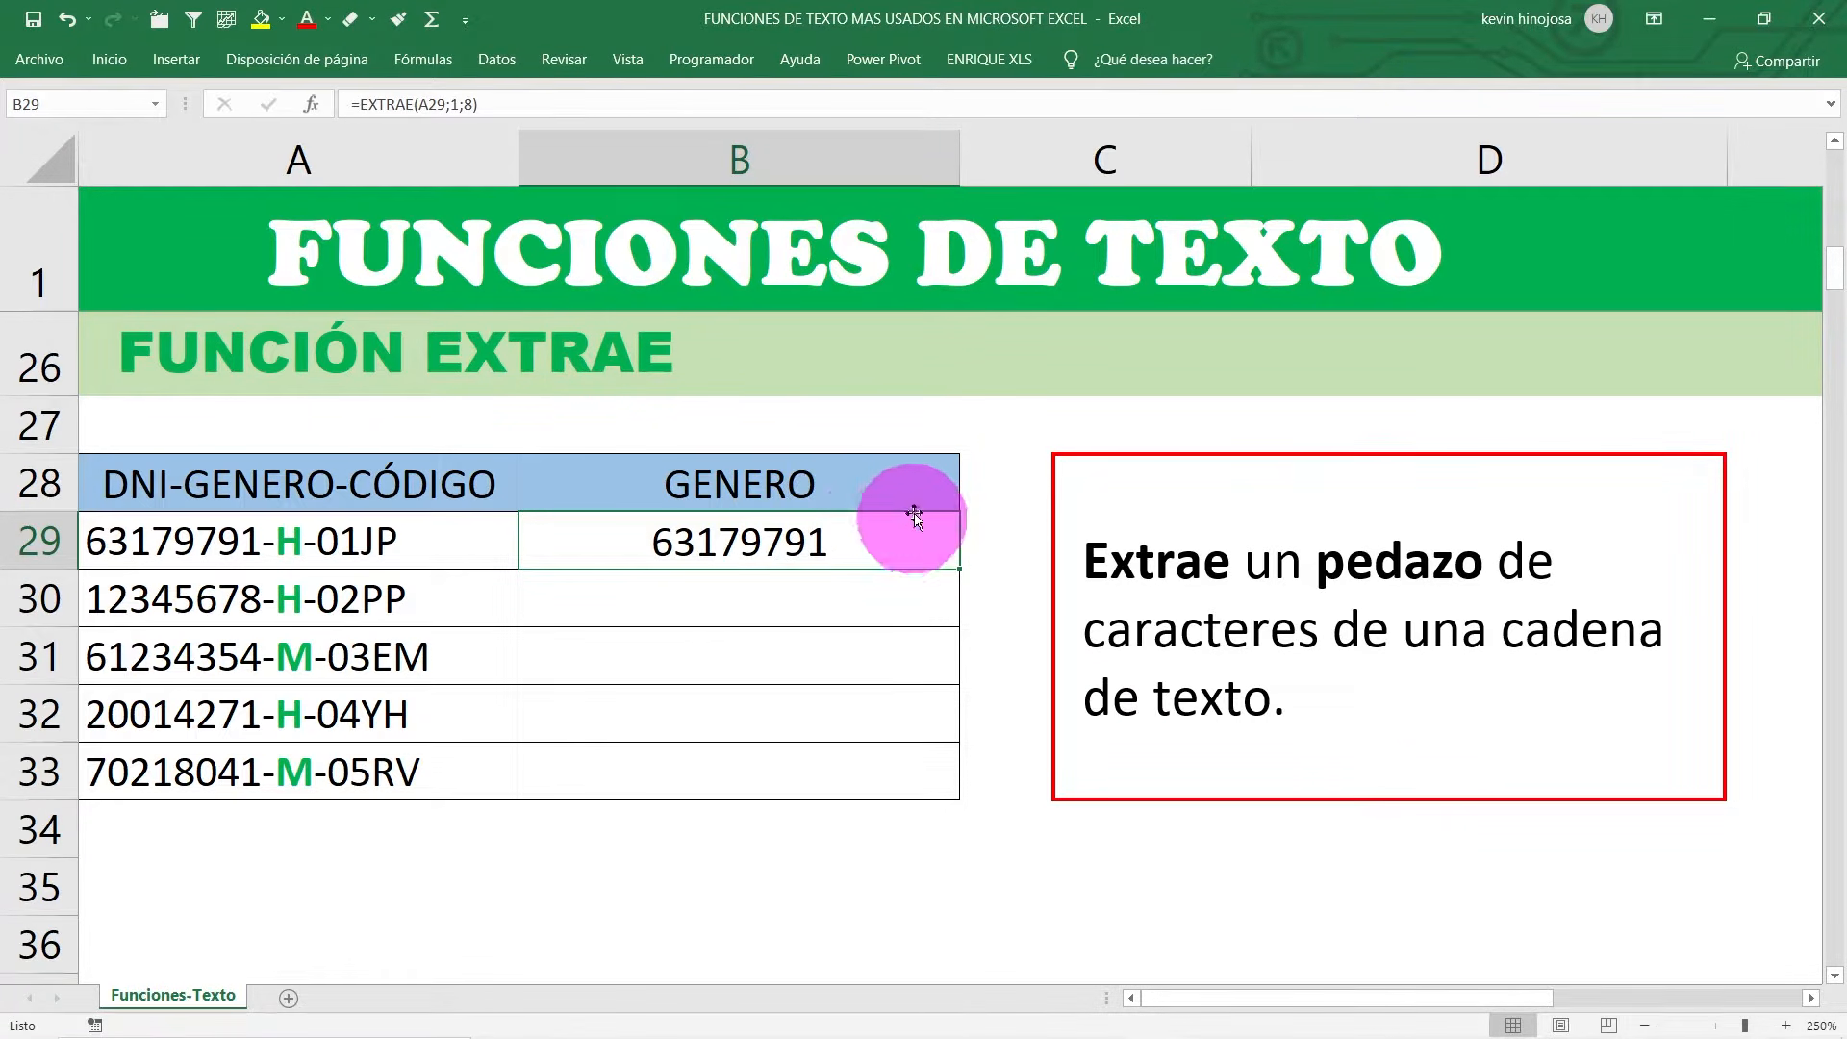
pyautogui.moveTo(956, 571); pyautogui.dragTo(956, 570)
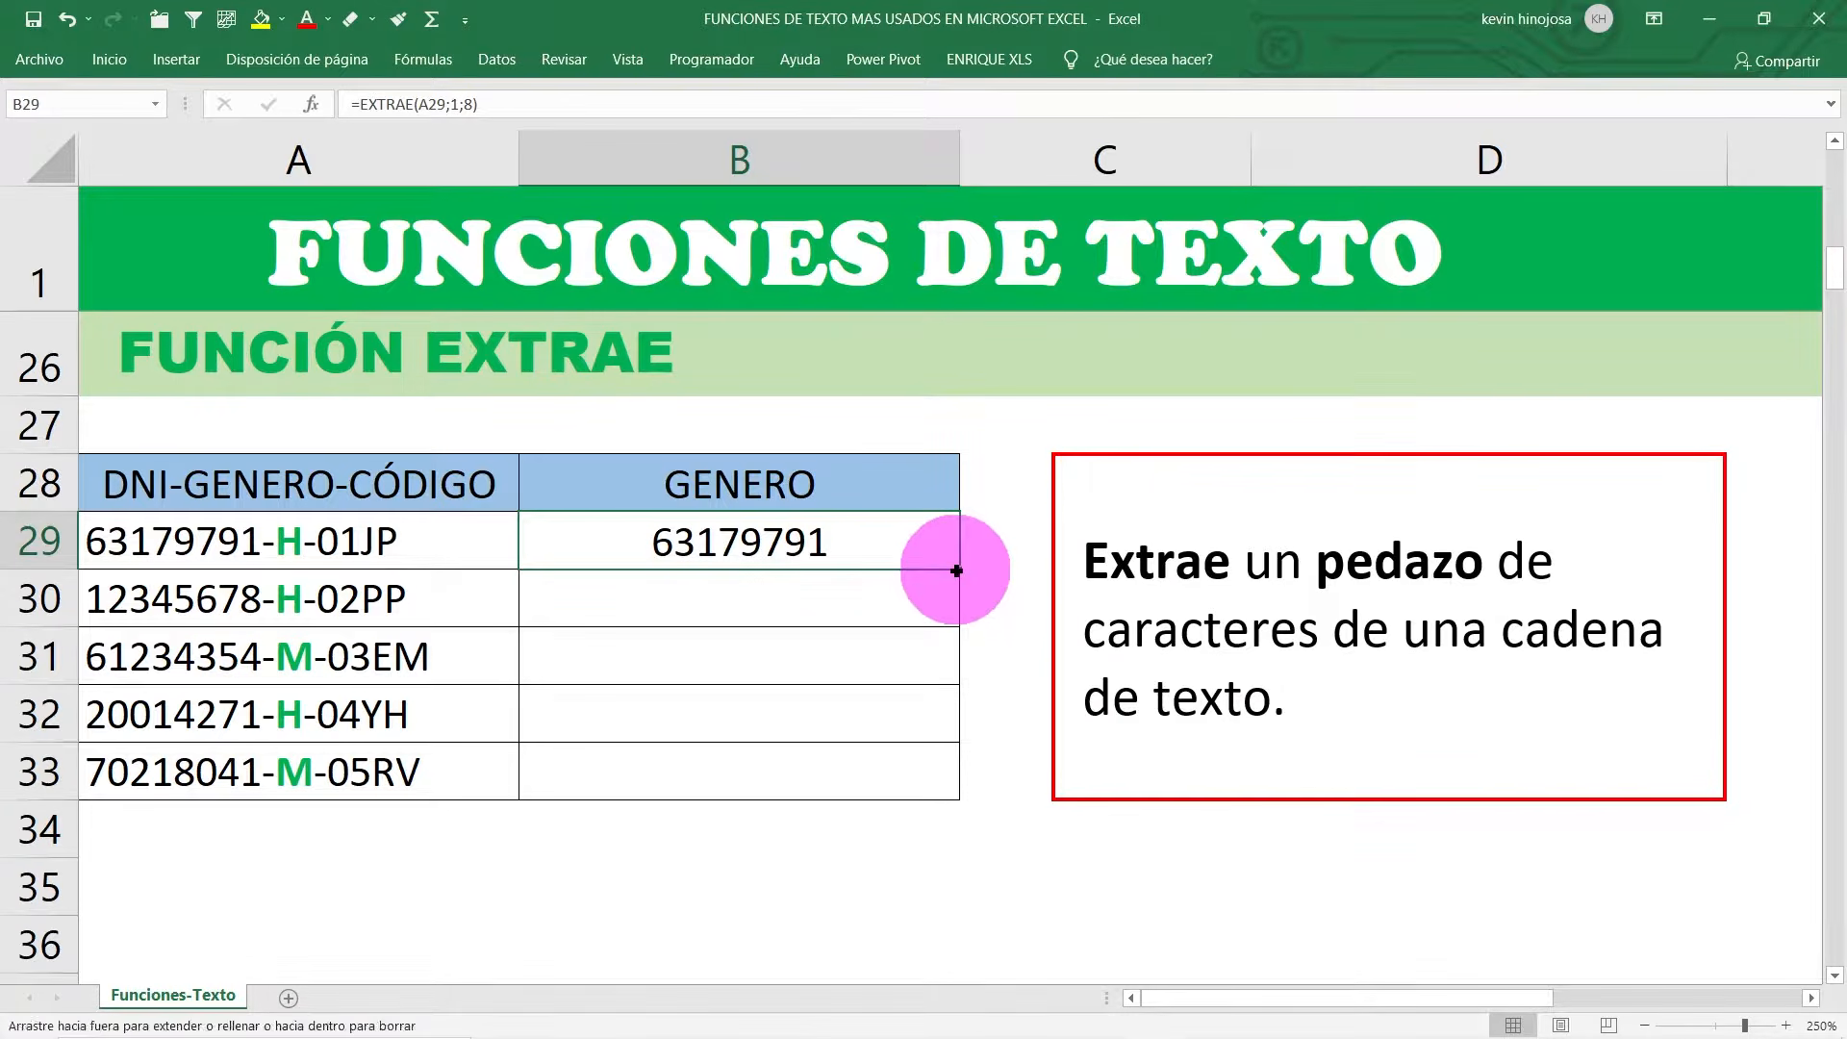
pyautogui.doubleClick(956, 571)
pyautogui.click(739, 543)
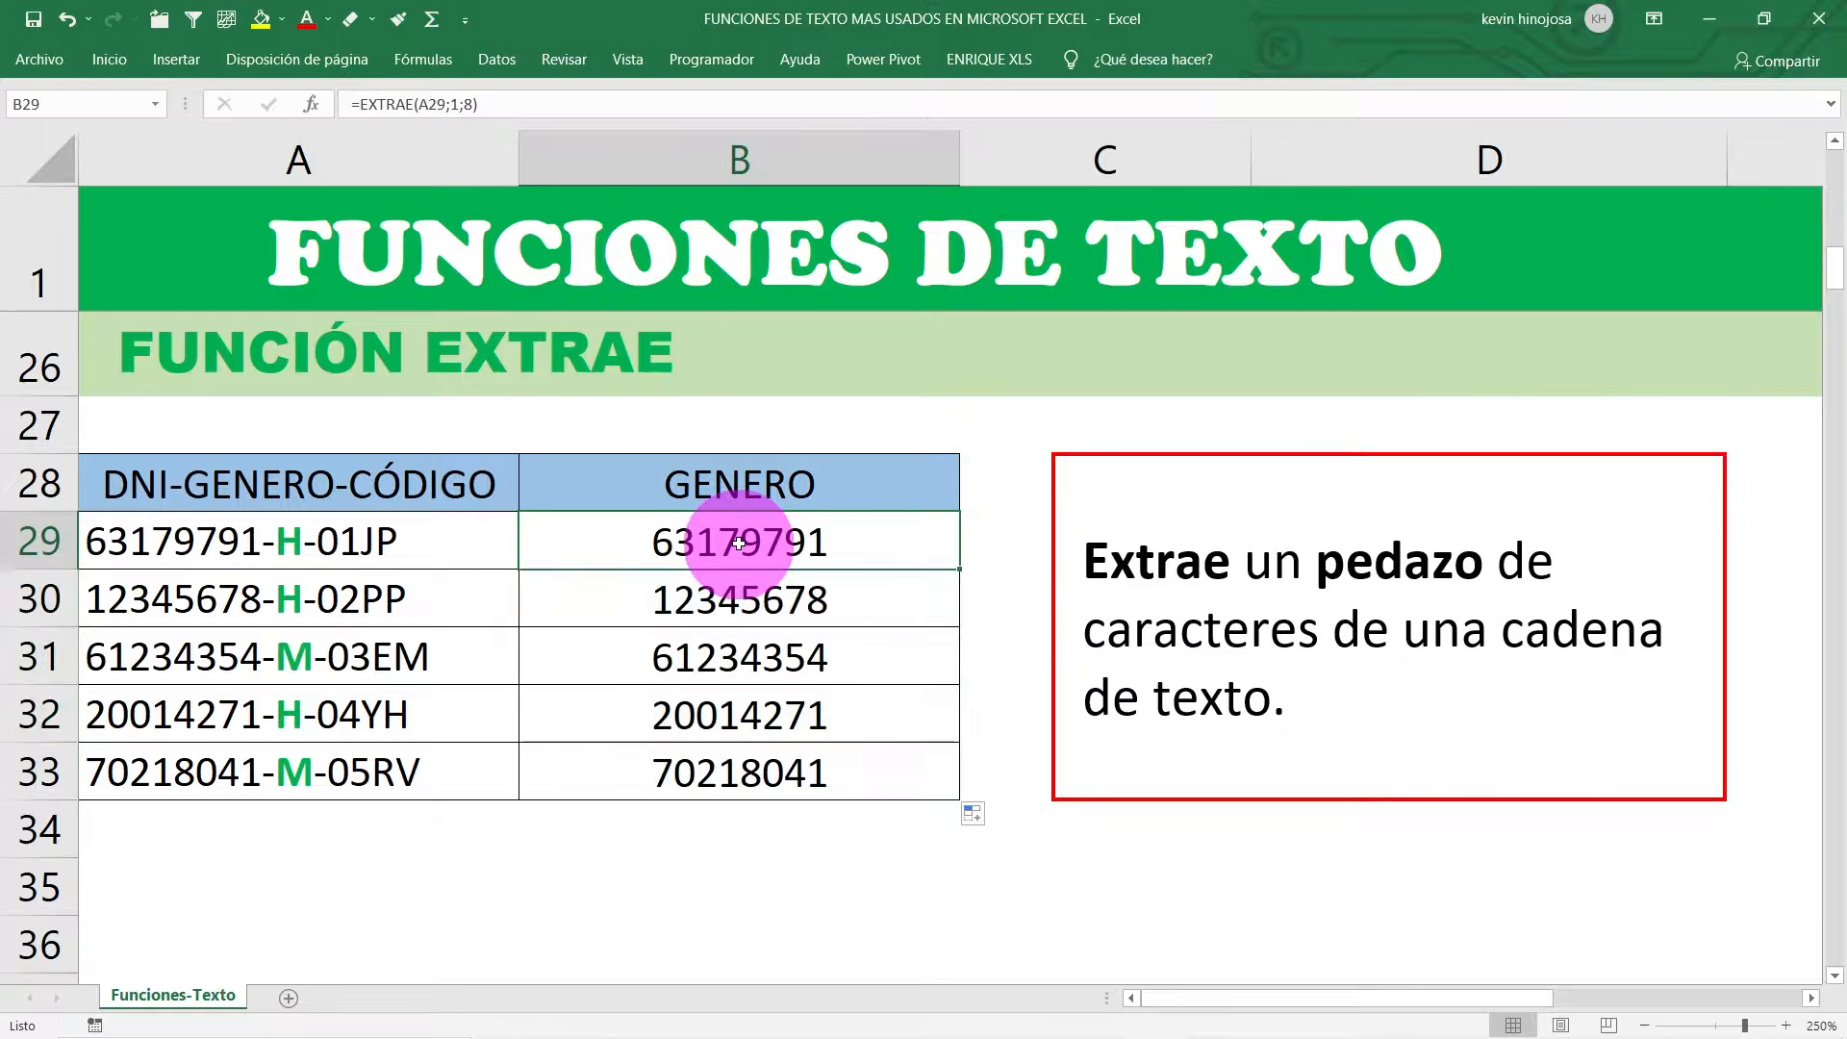
pyautogui.click(741, 591)
pyautogui.click(754, 640)
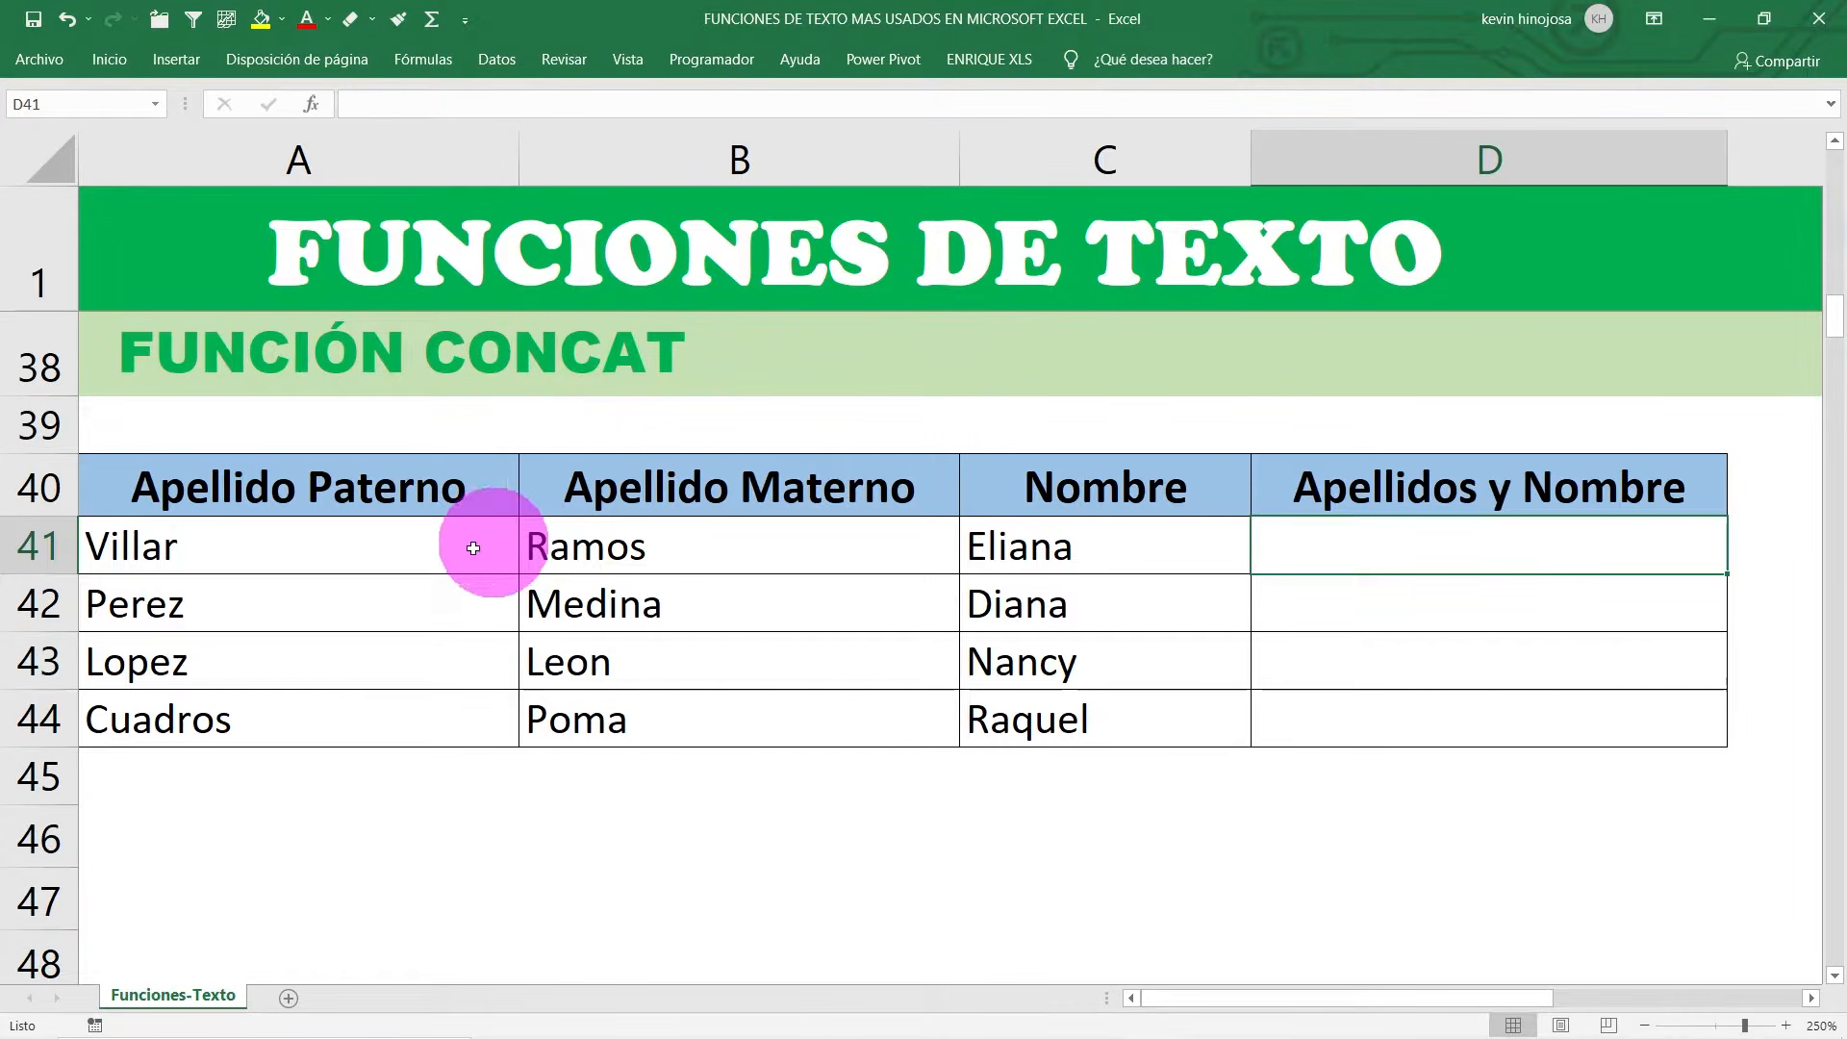
# Step: Examine the Apellidos y Nombre column and the surname and first-name cells in row 41 of the FUNCIÓN CONCAT table
pyautogui.click(1488, 165)
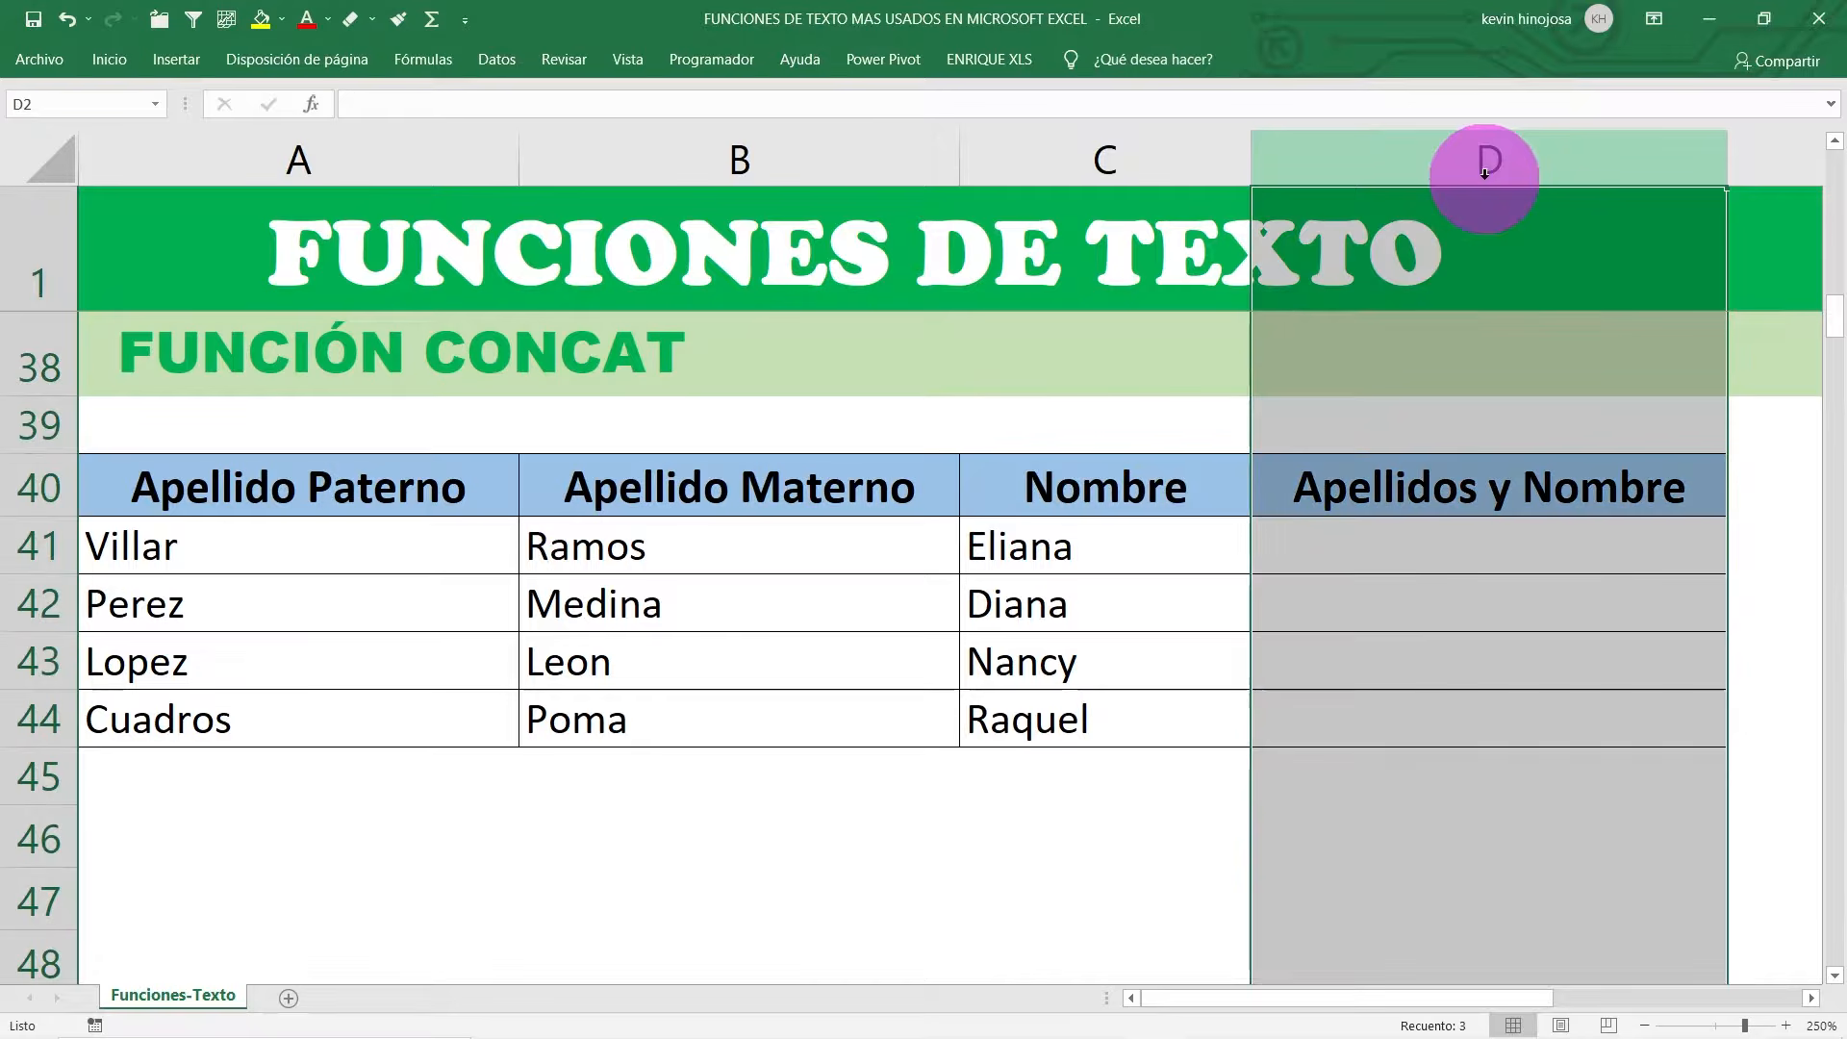
pyautogui.click(435, 547)
pyautogui.click(793, 536)
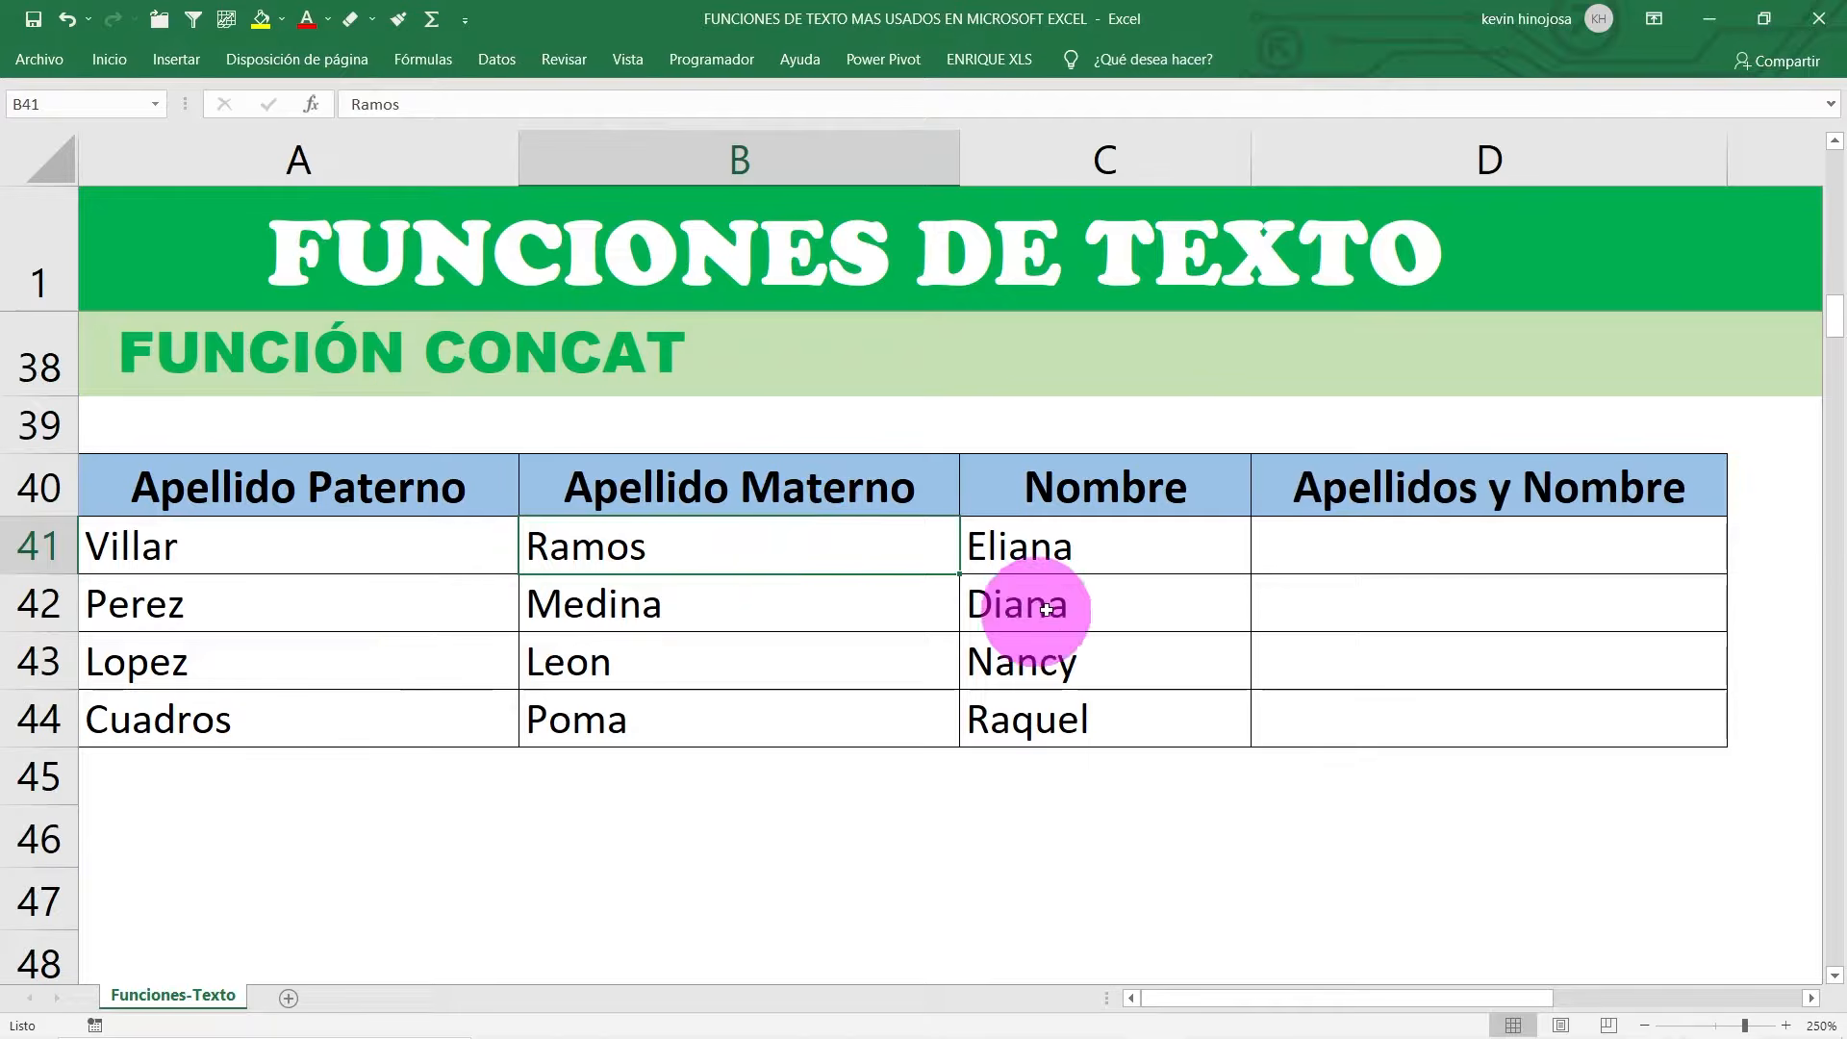
pyautogui.click(1062, 551)
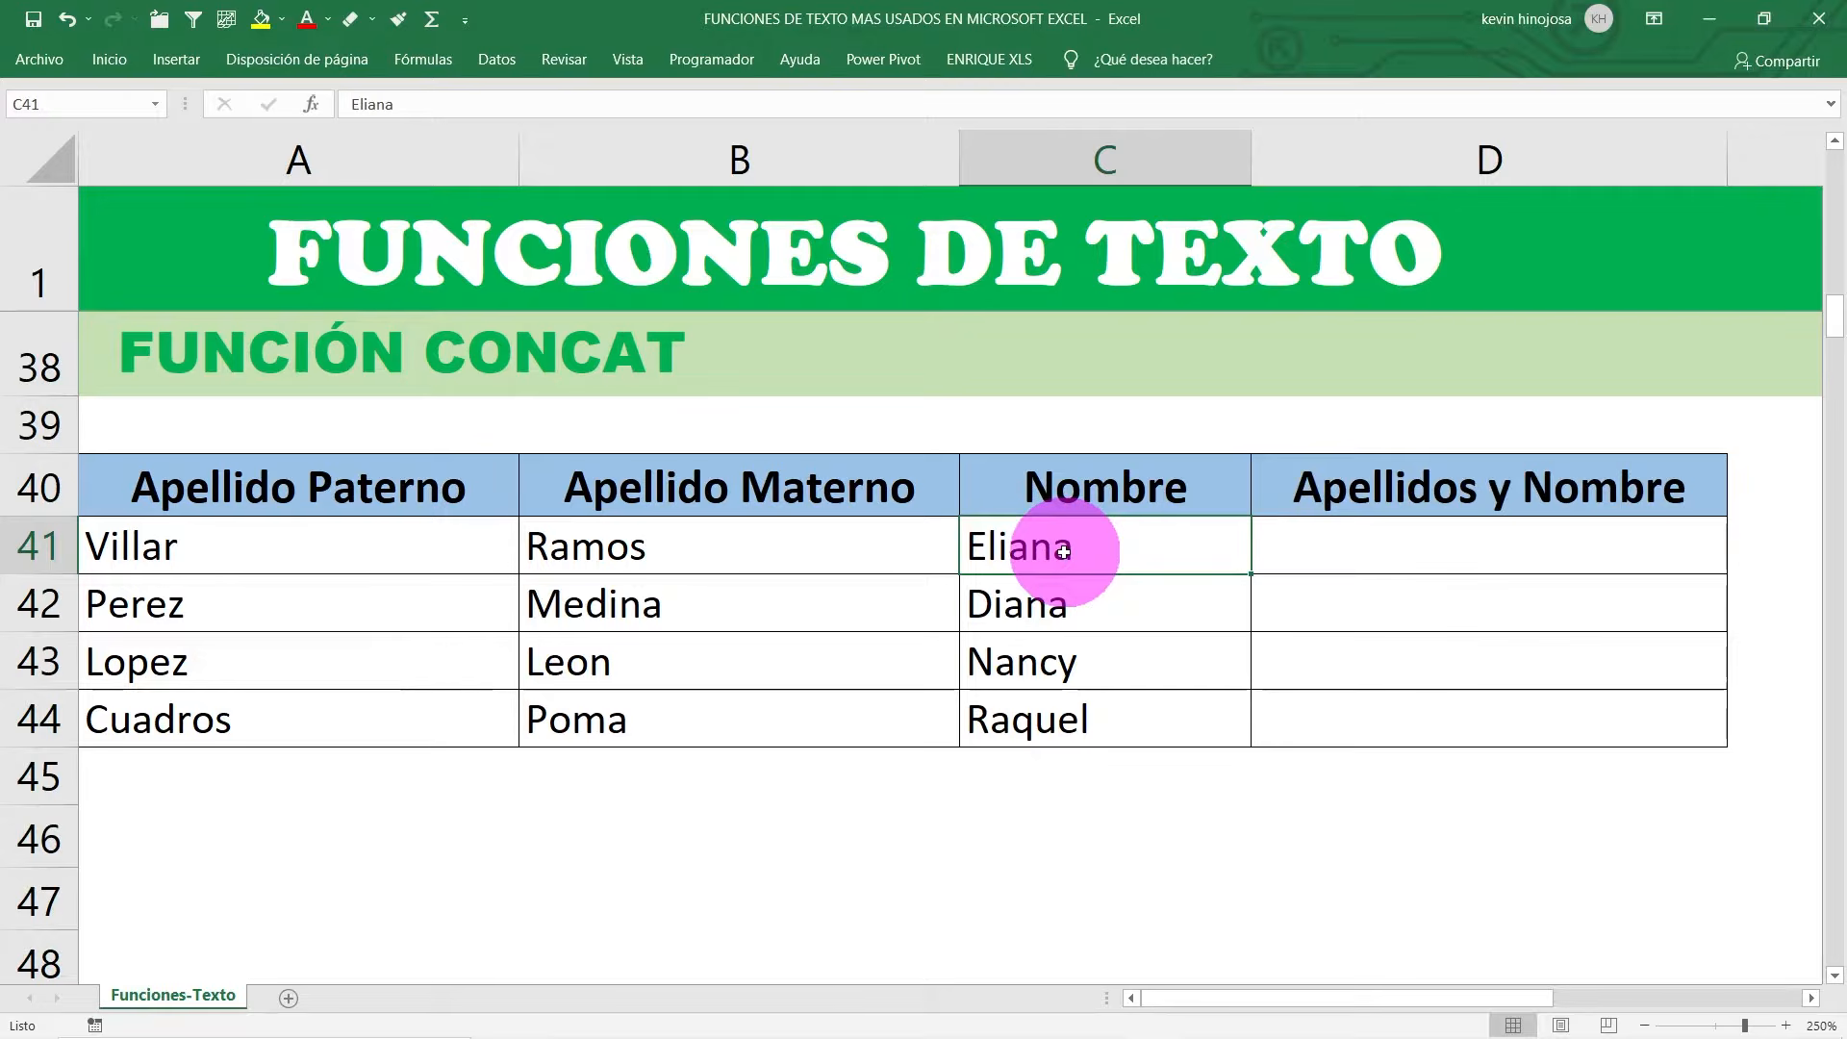
pyautogui.click(1343, 539)
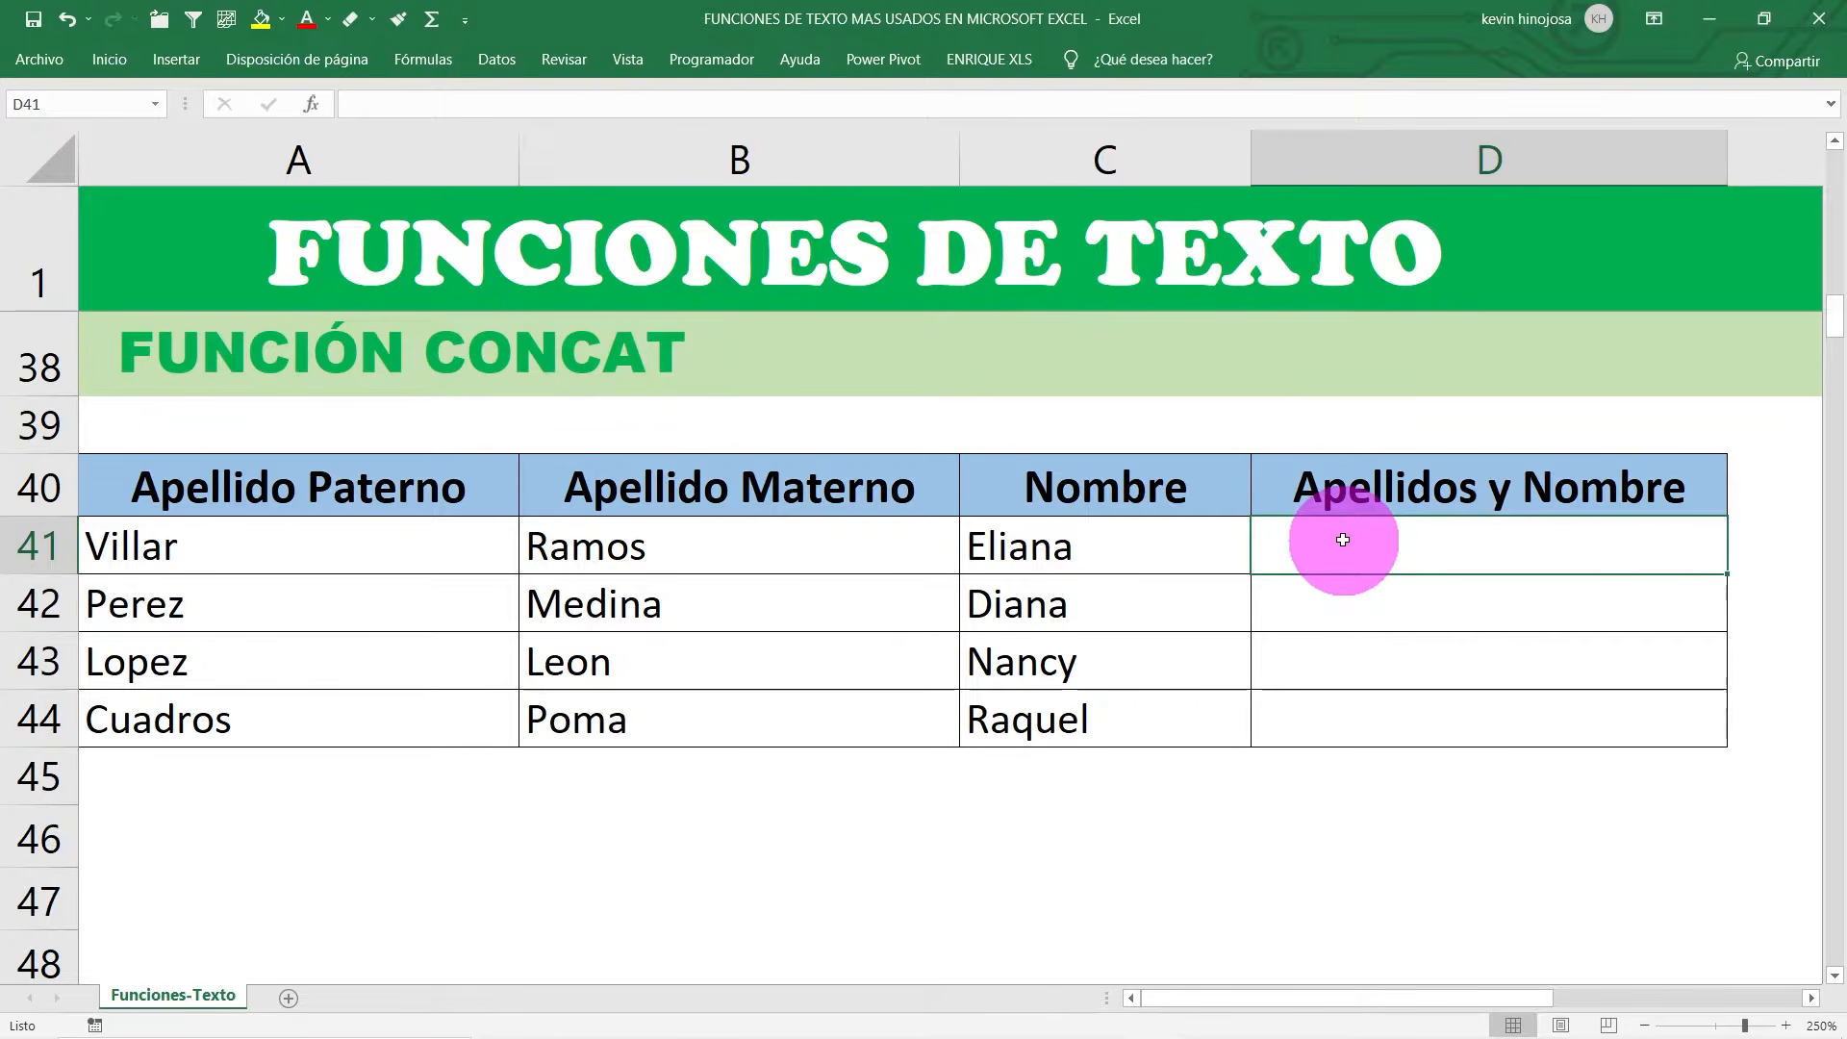
# Step: Join the surnames and first name of row 41 in D41 with the formula =CONCAT(A41;" ";B41;" ";C41)
pyautogui.write('=')
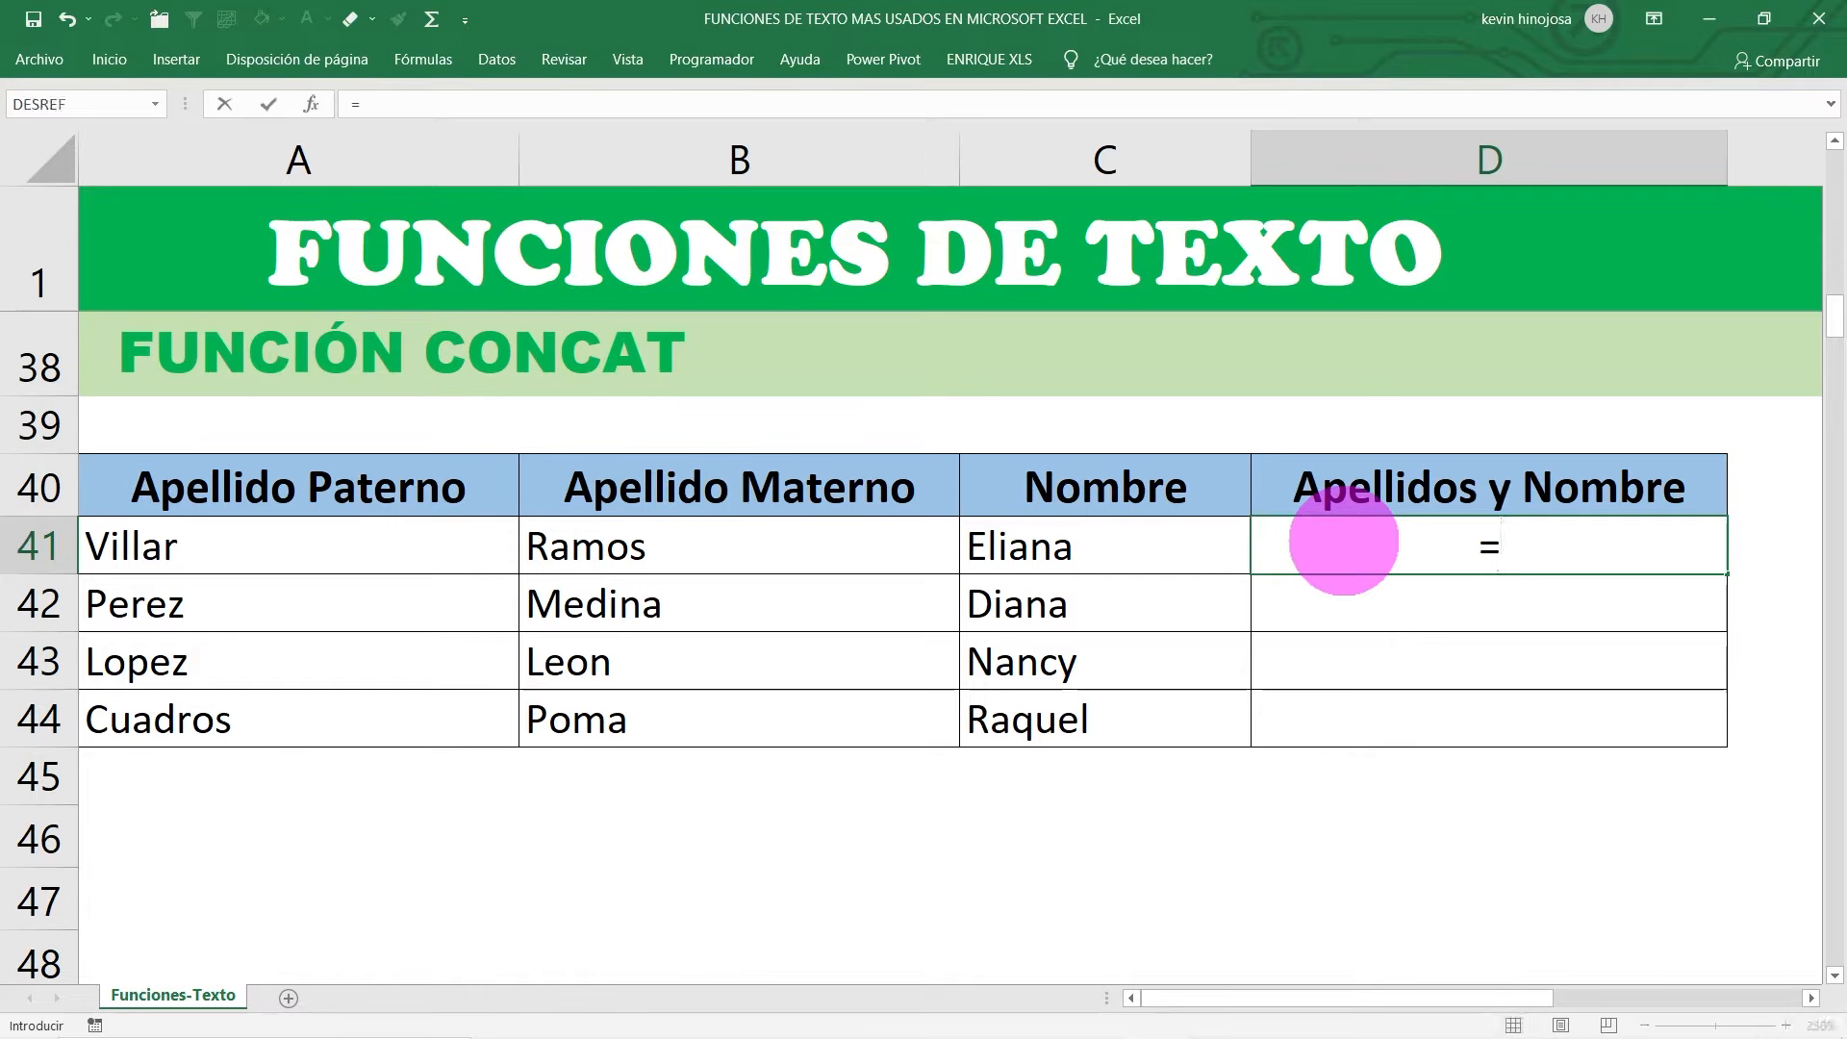
pyautogui.write('CO')
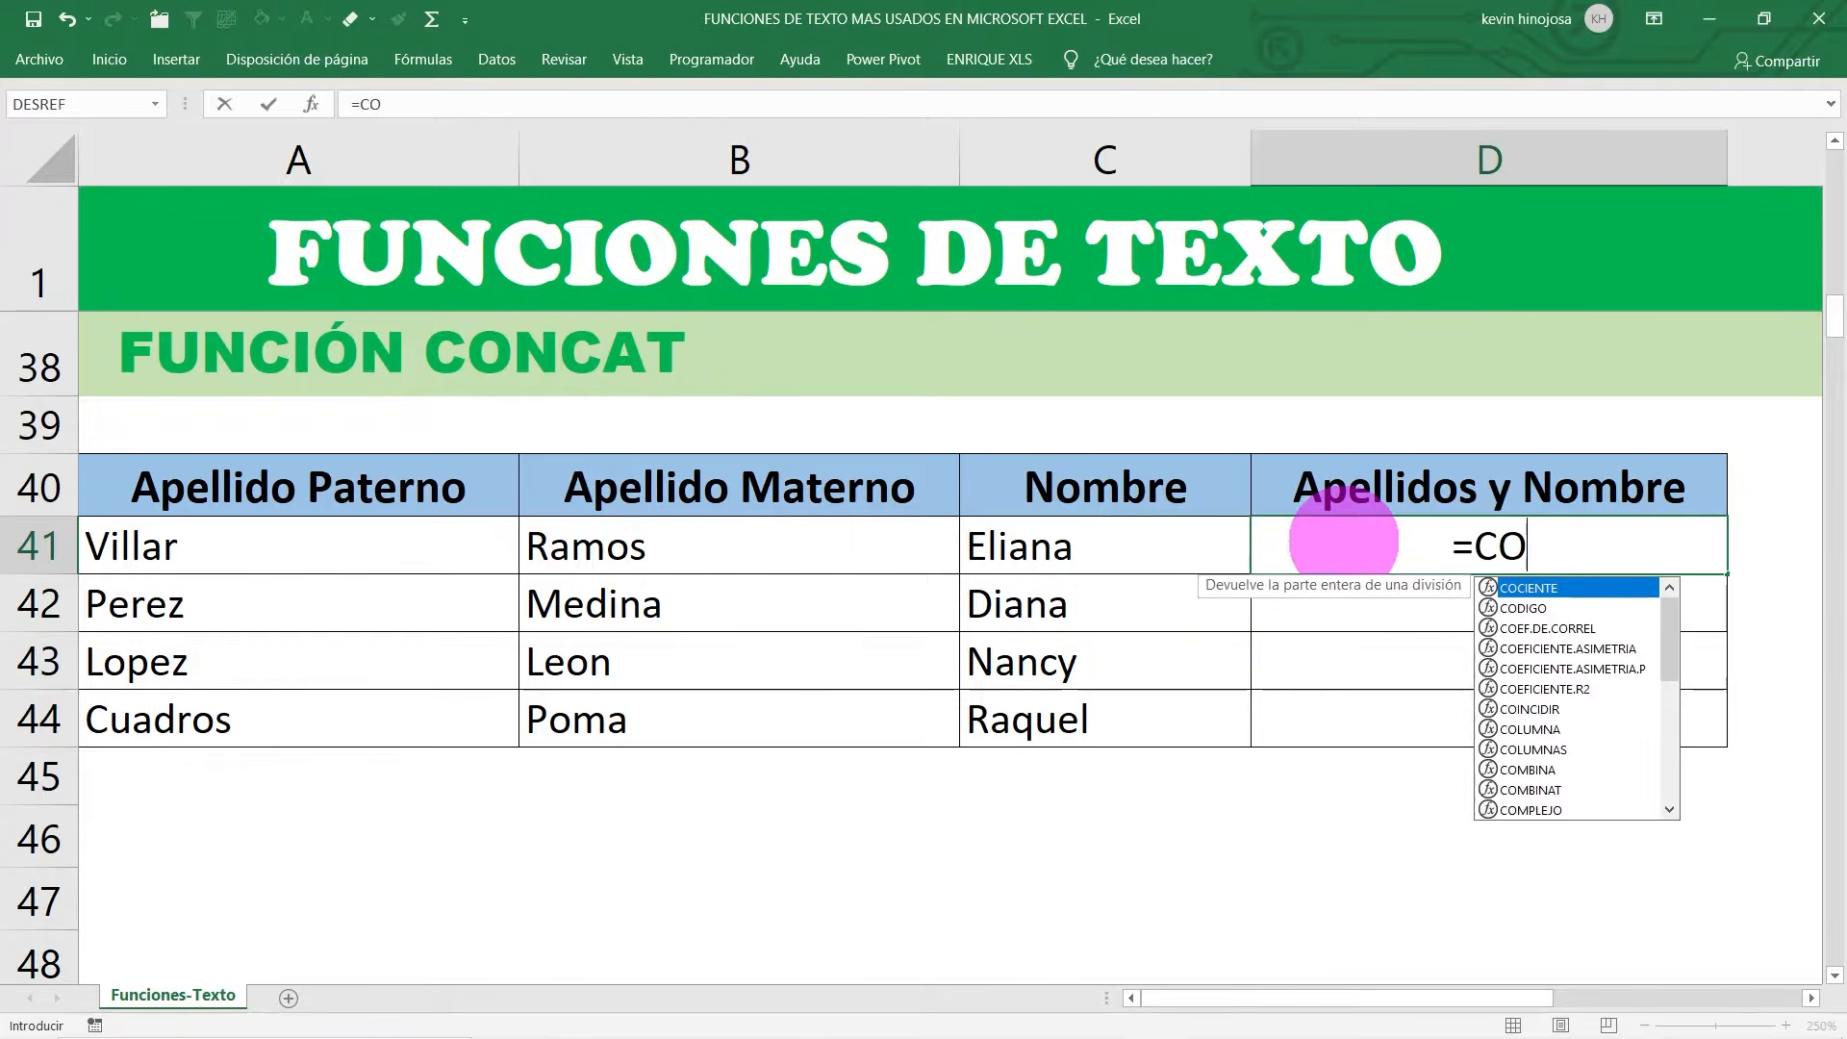
pyautogui.write('NCAT')
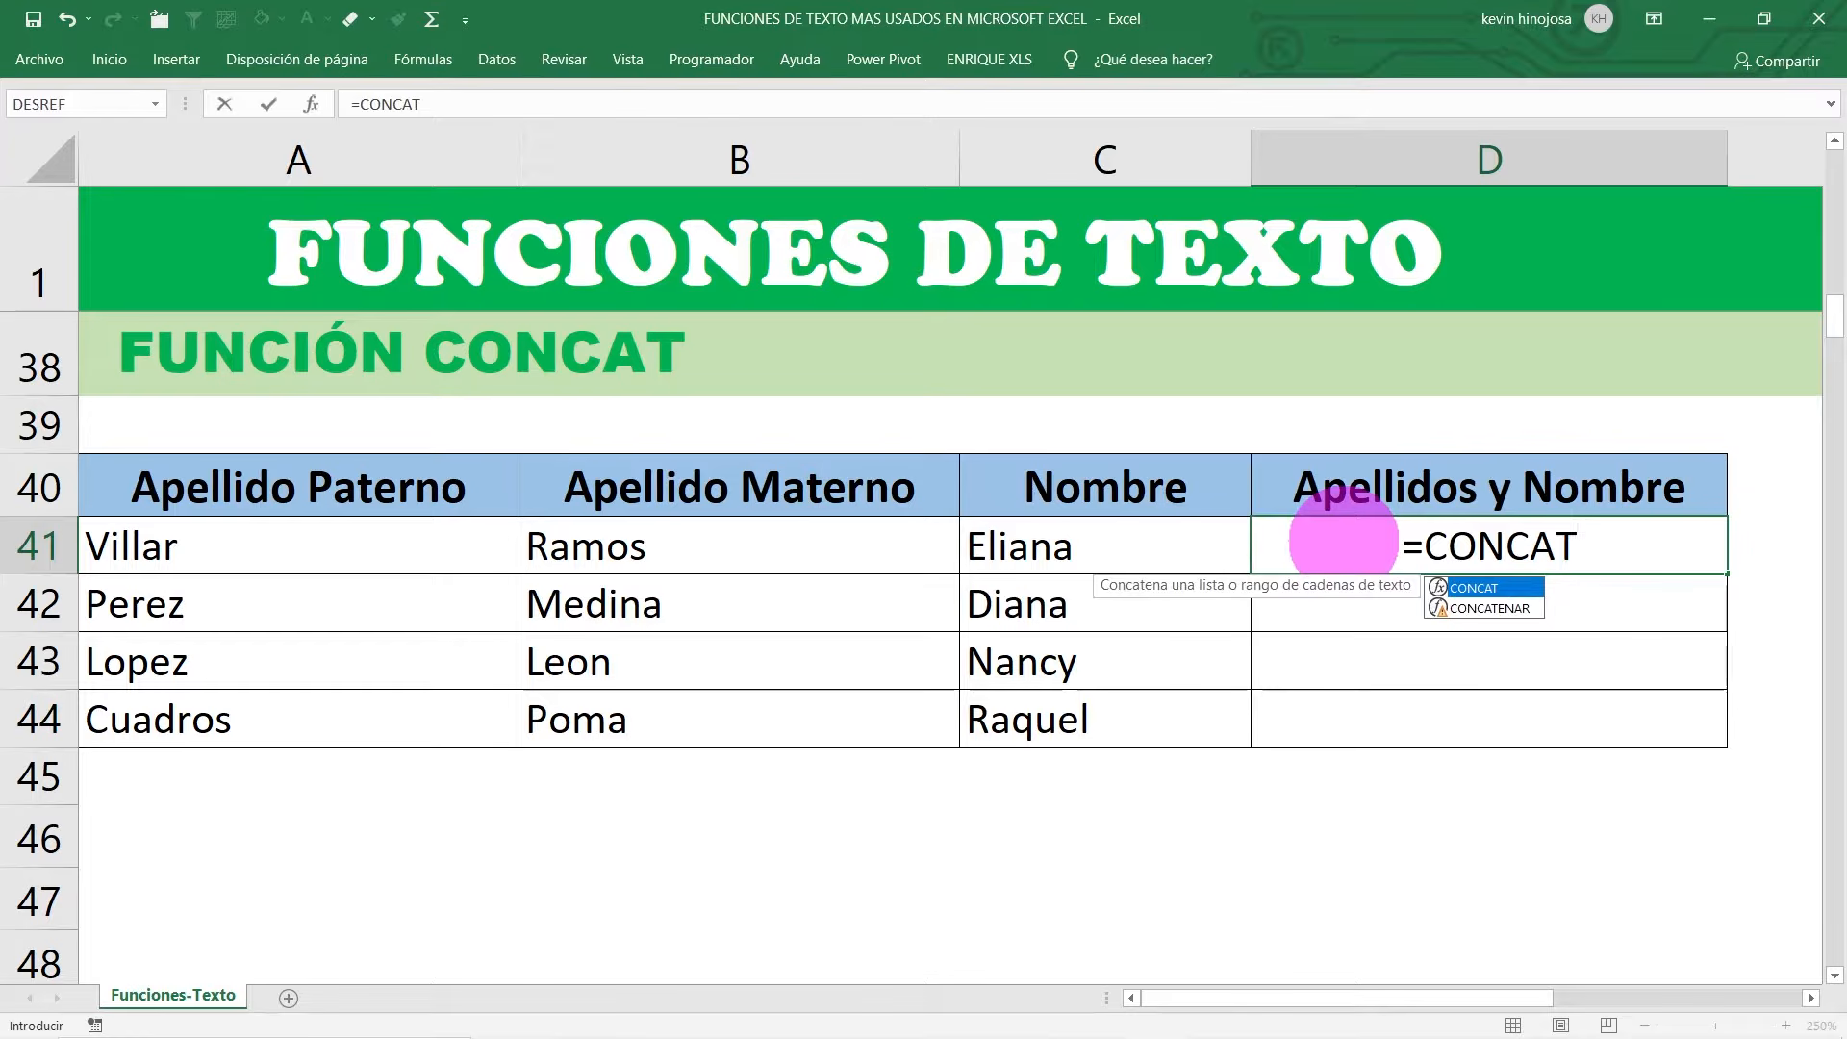
pyautogui.write('(')
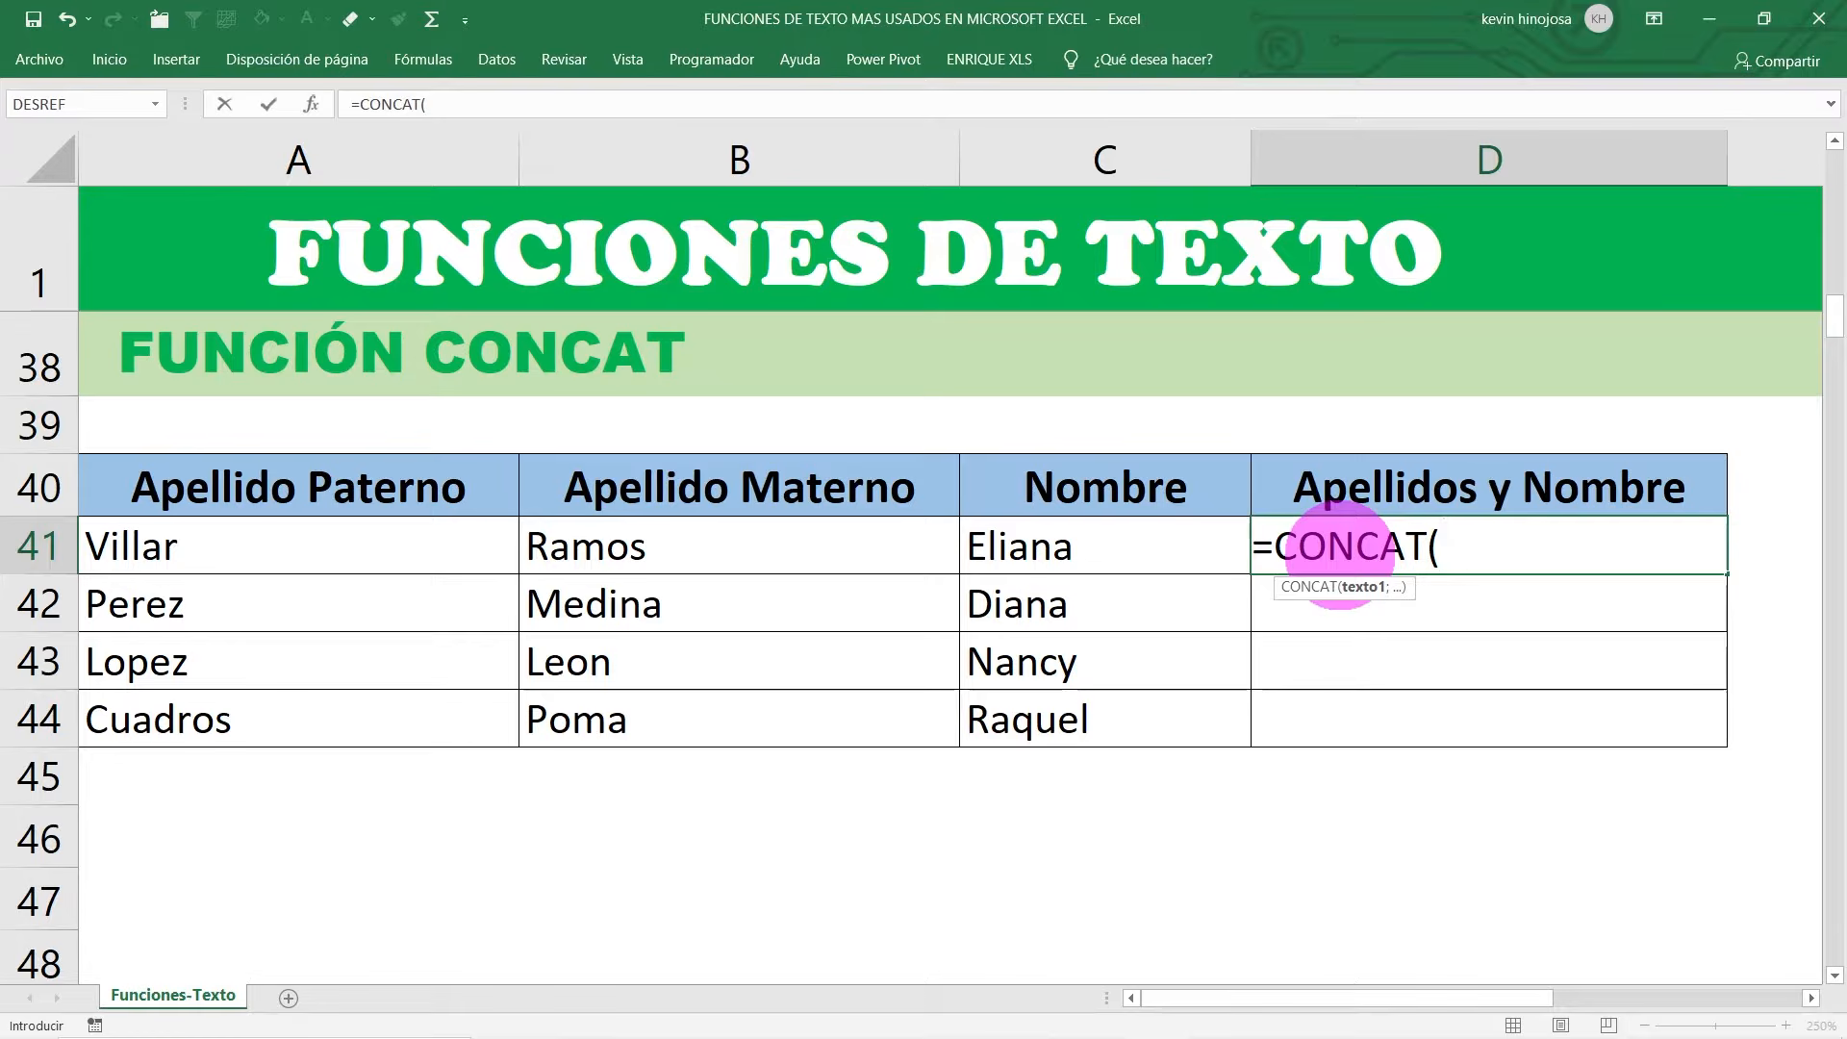
pyautogui.click(377, 545)
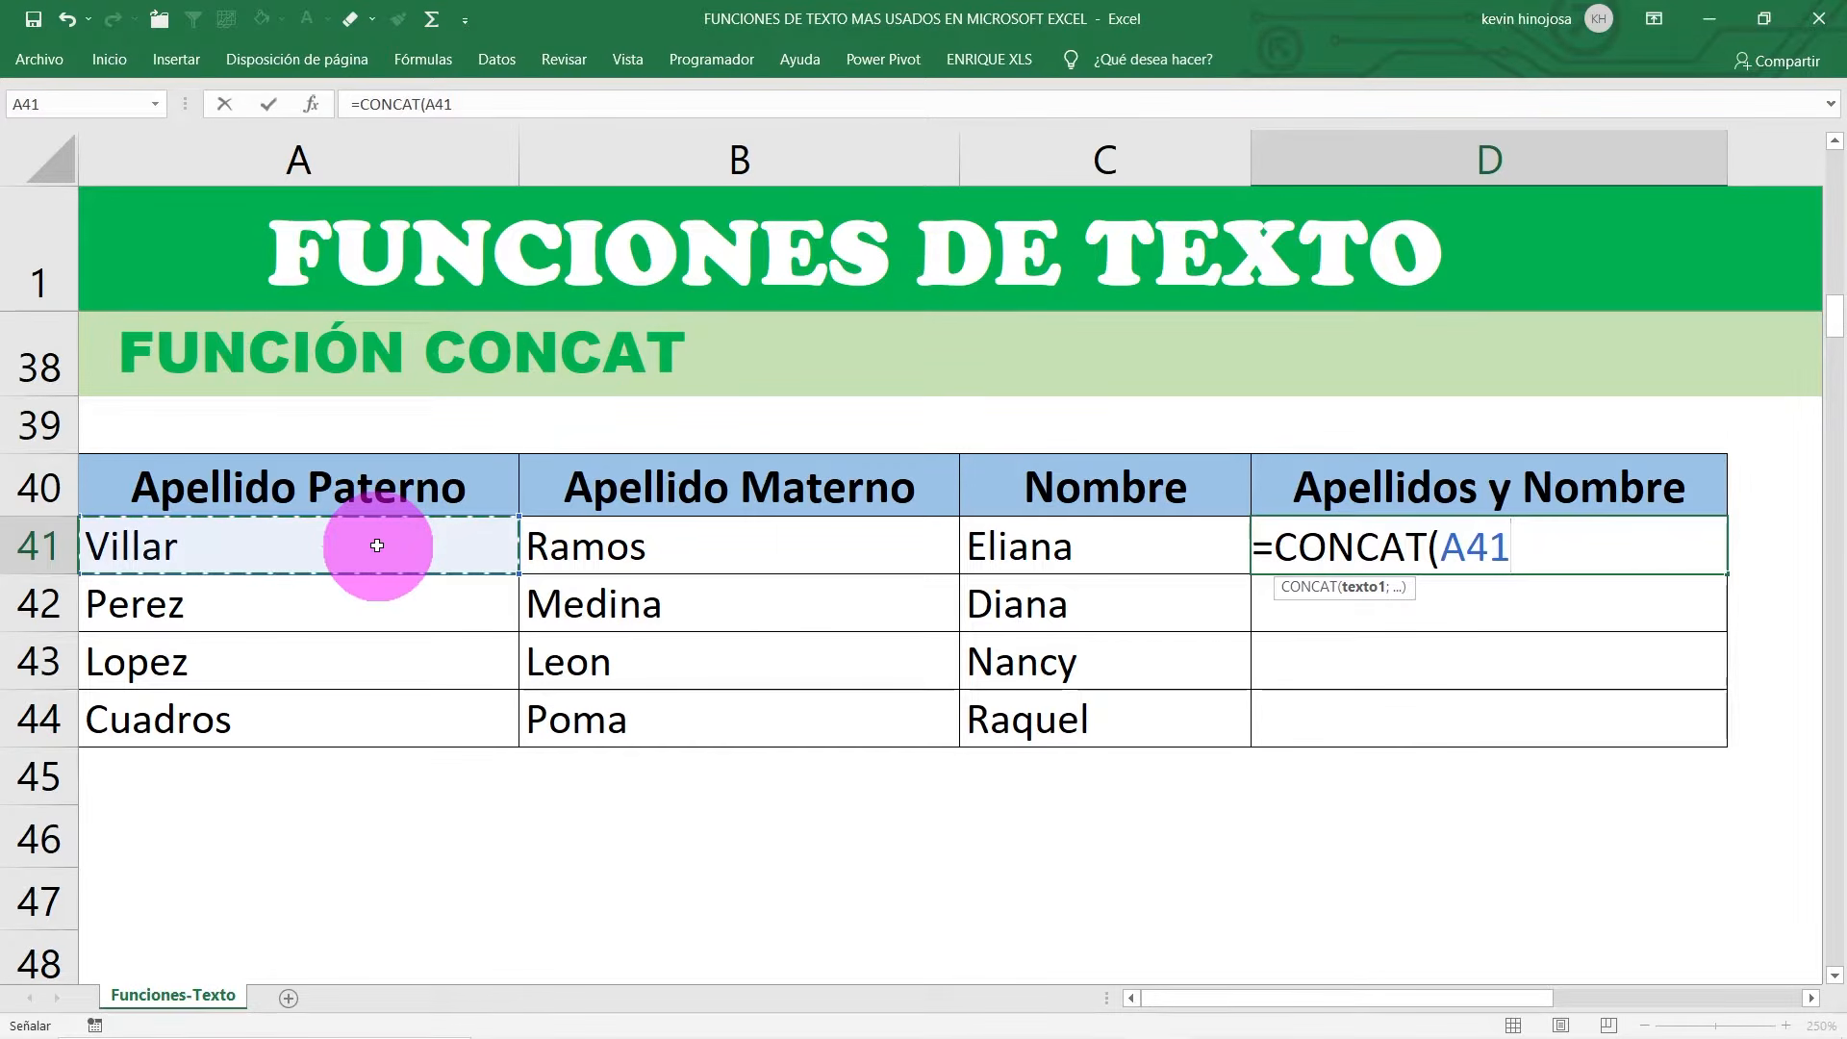
pyautogui.write(';')
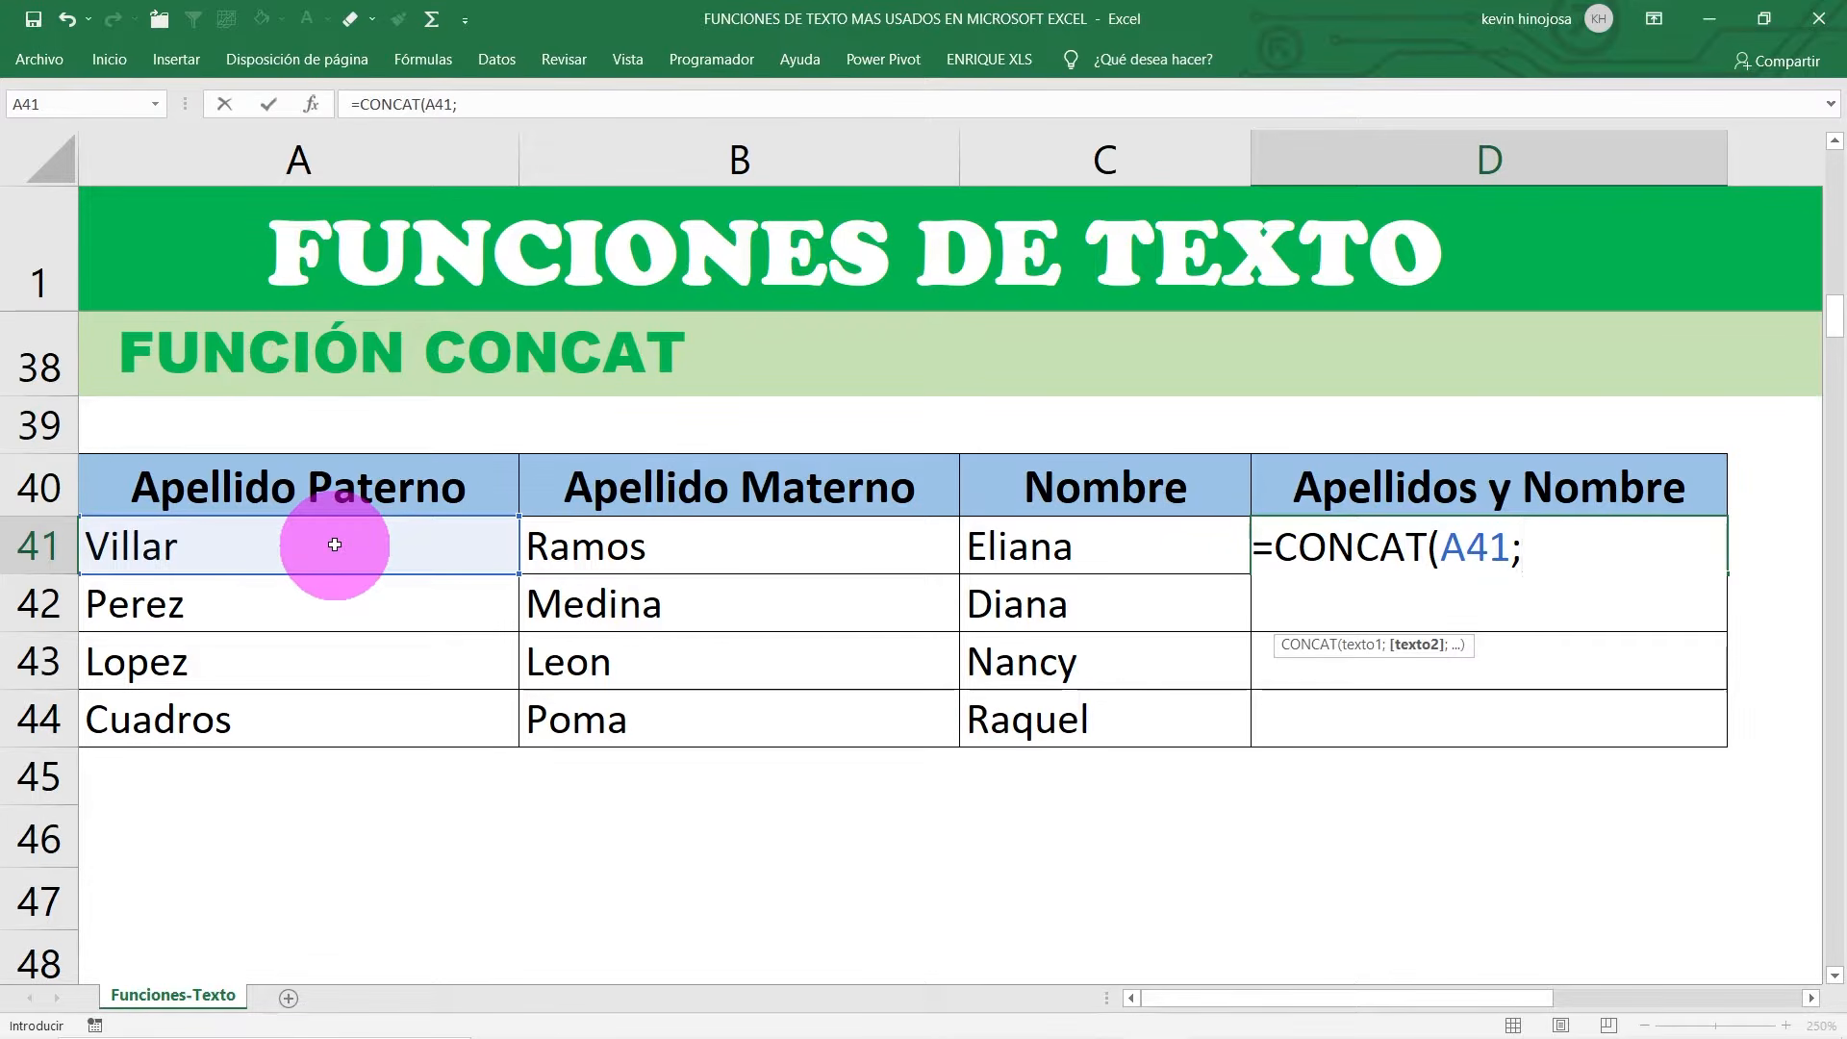
pyautogui.write('" ";')
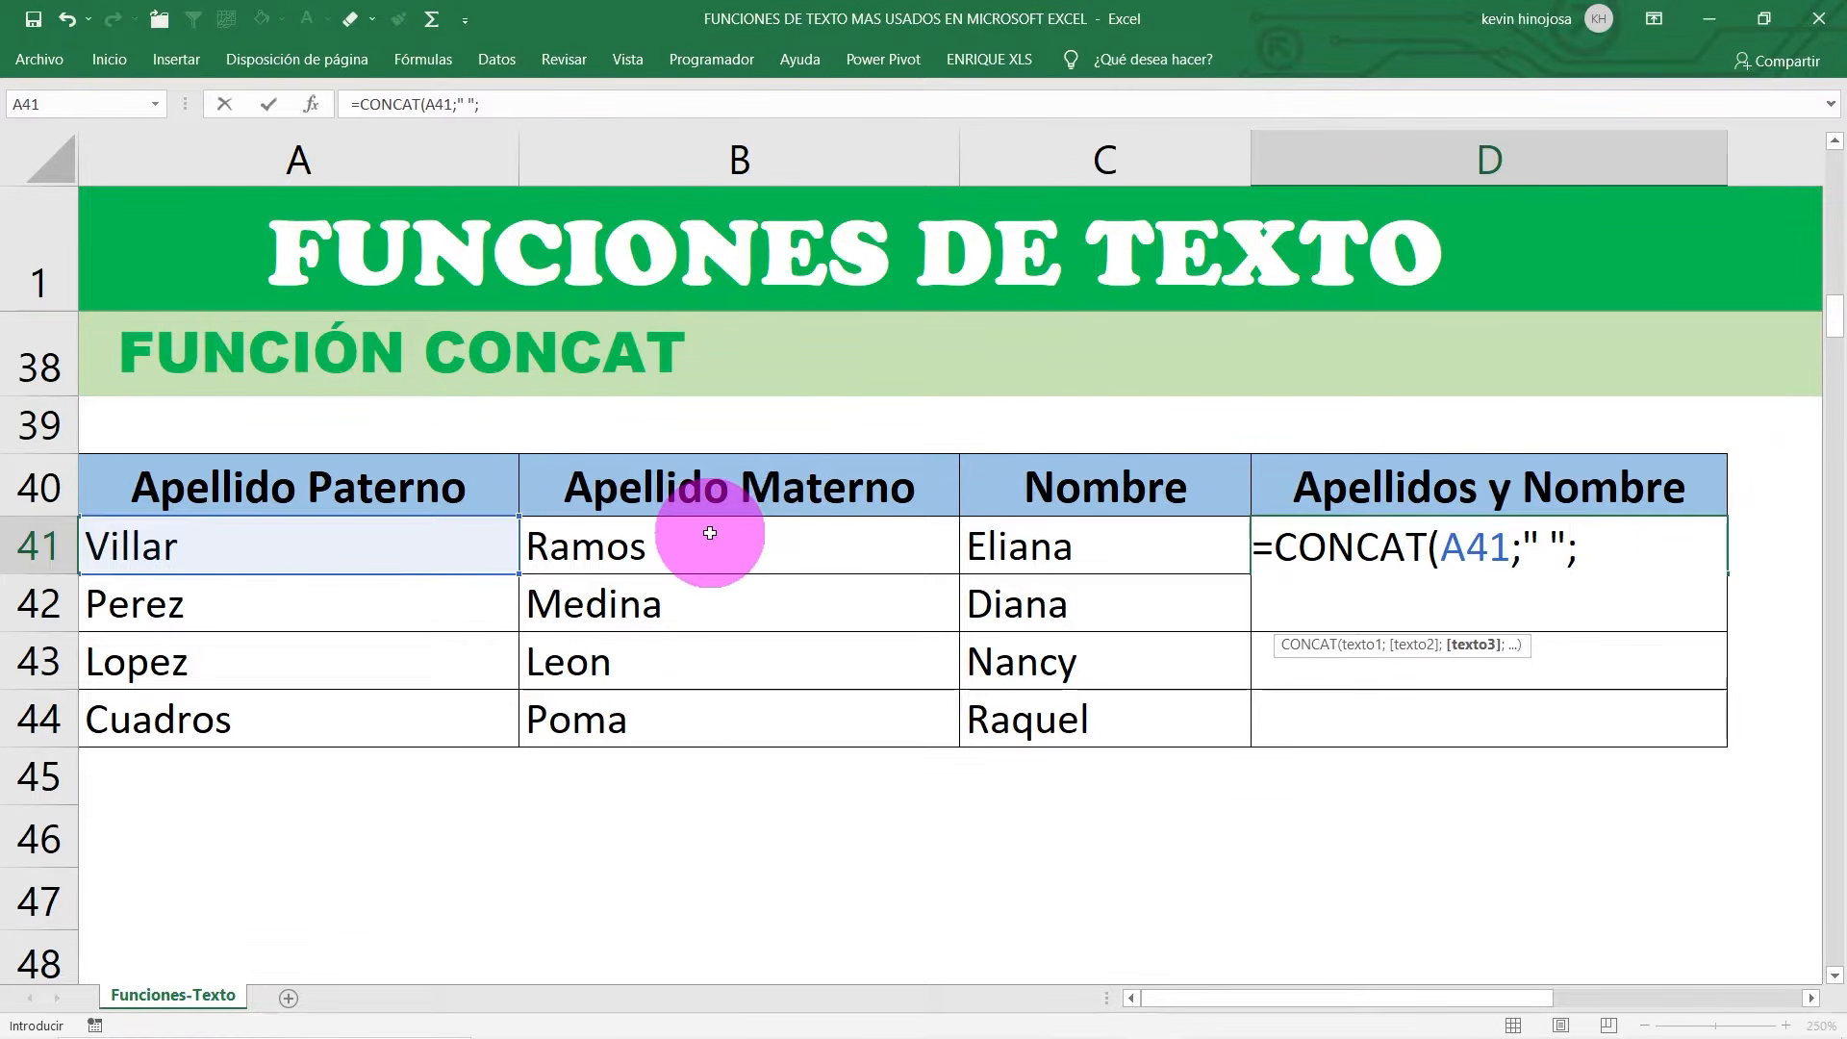
pyautogui.click(708, 536)
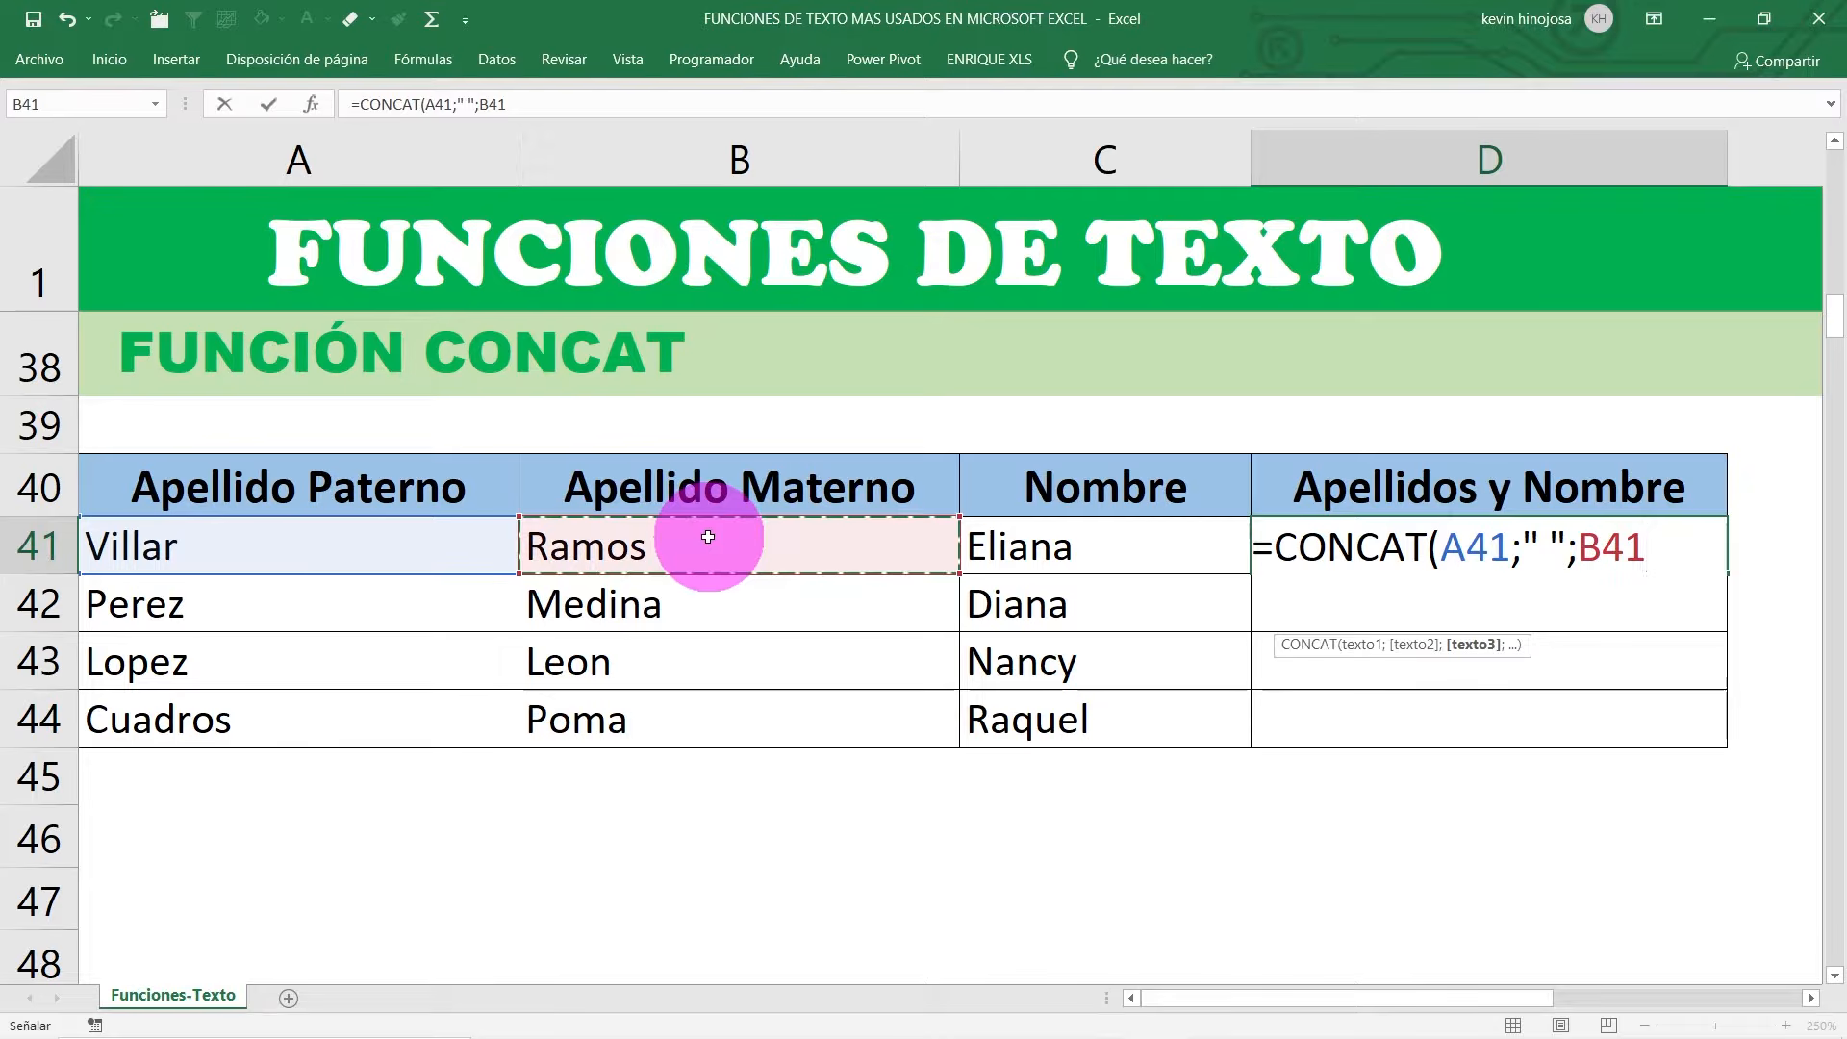
pyautogui.write(';')
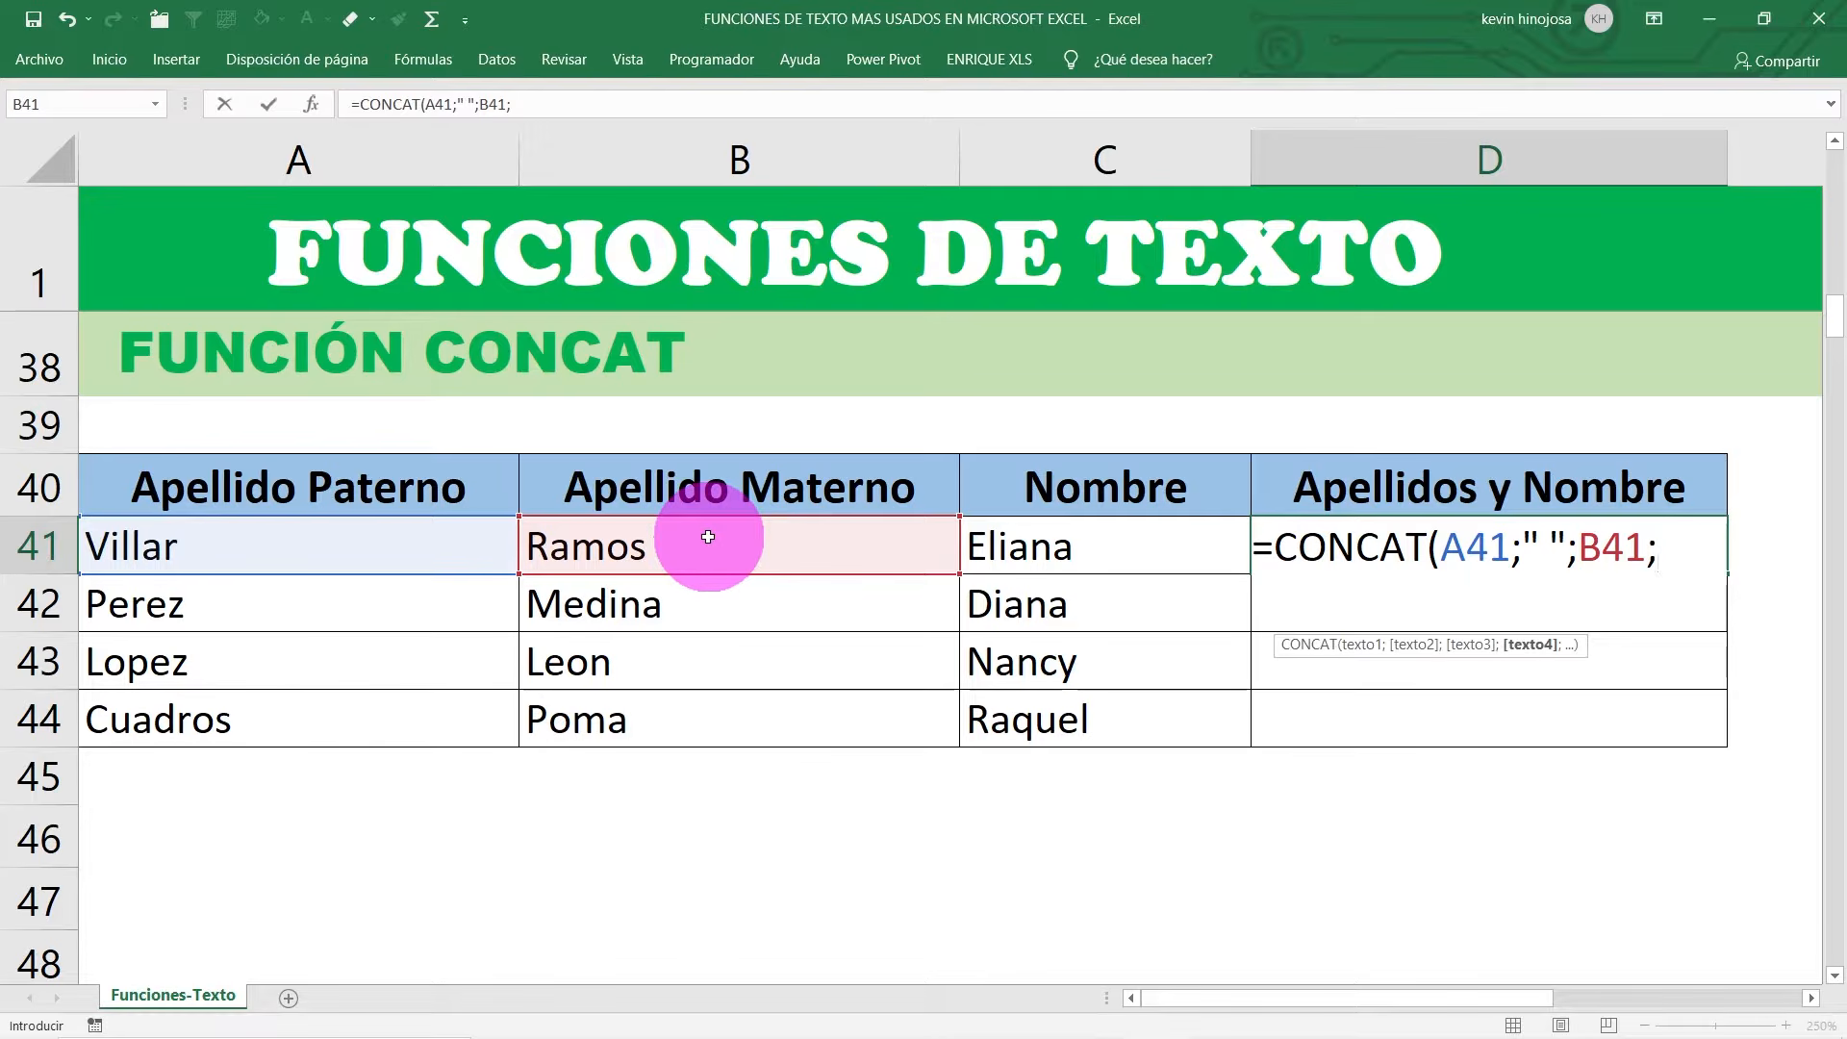
pyautogui.write('" ";')
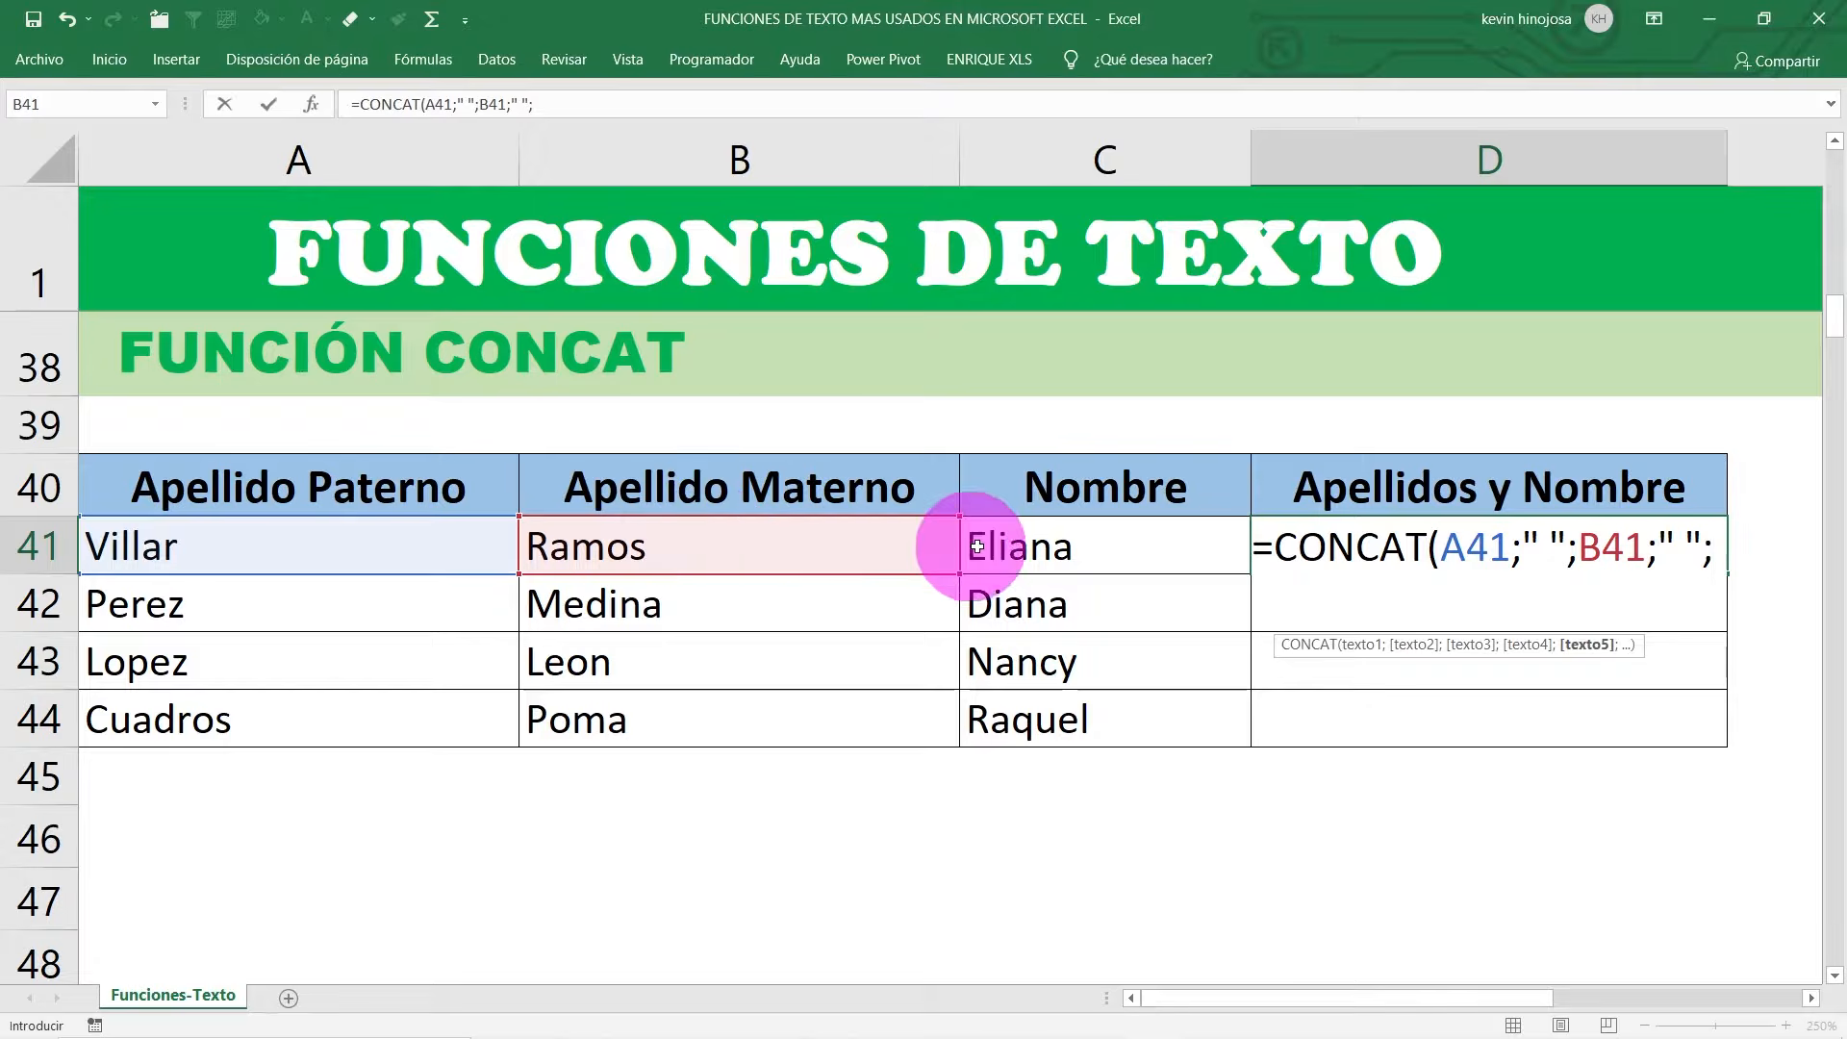
pyautogui.click(1067, 547)
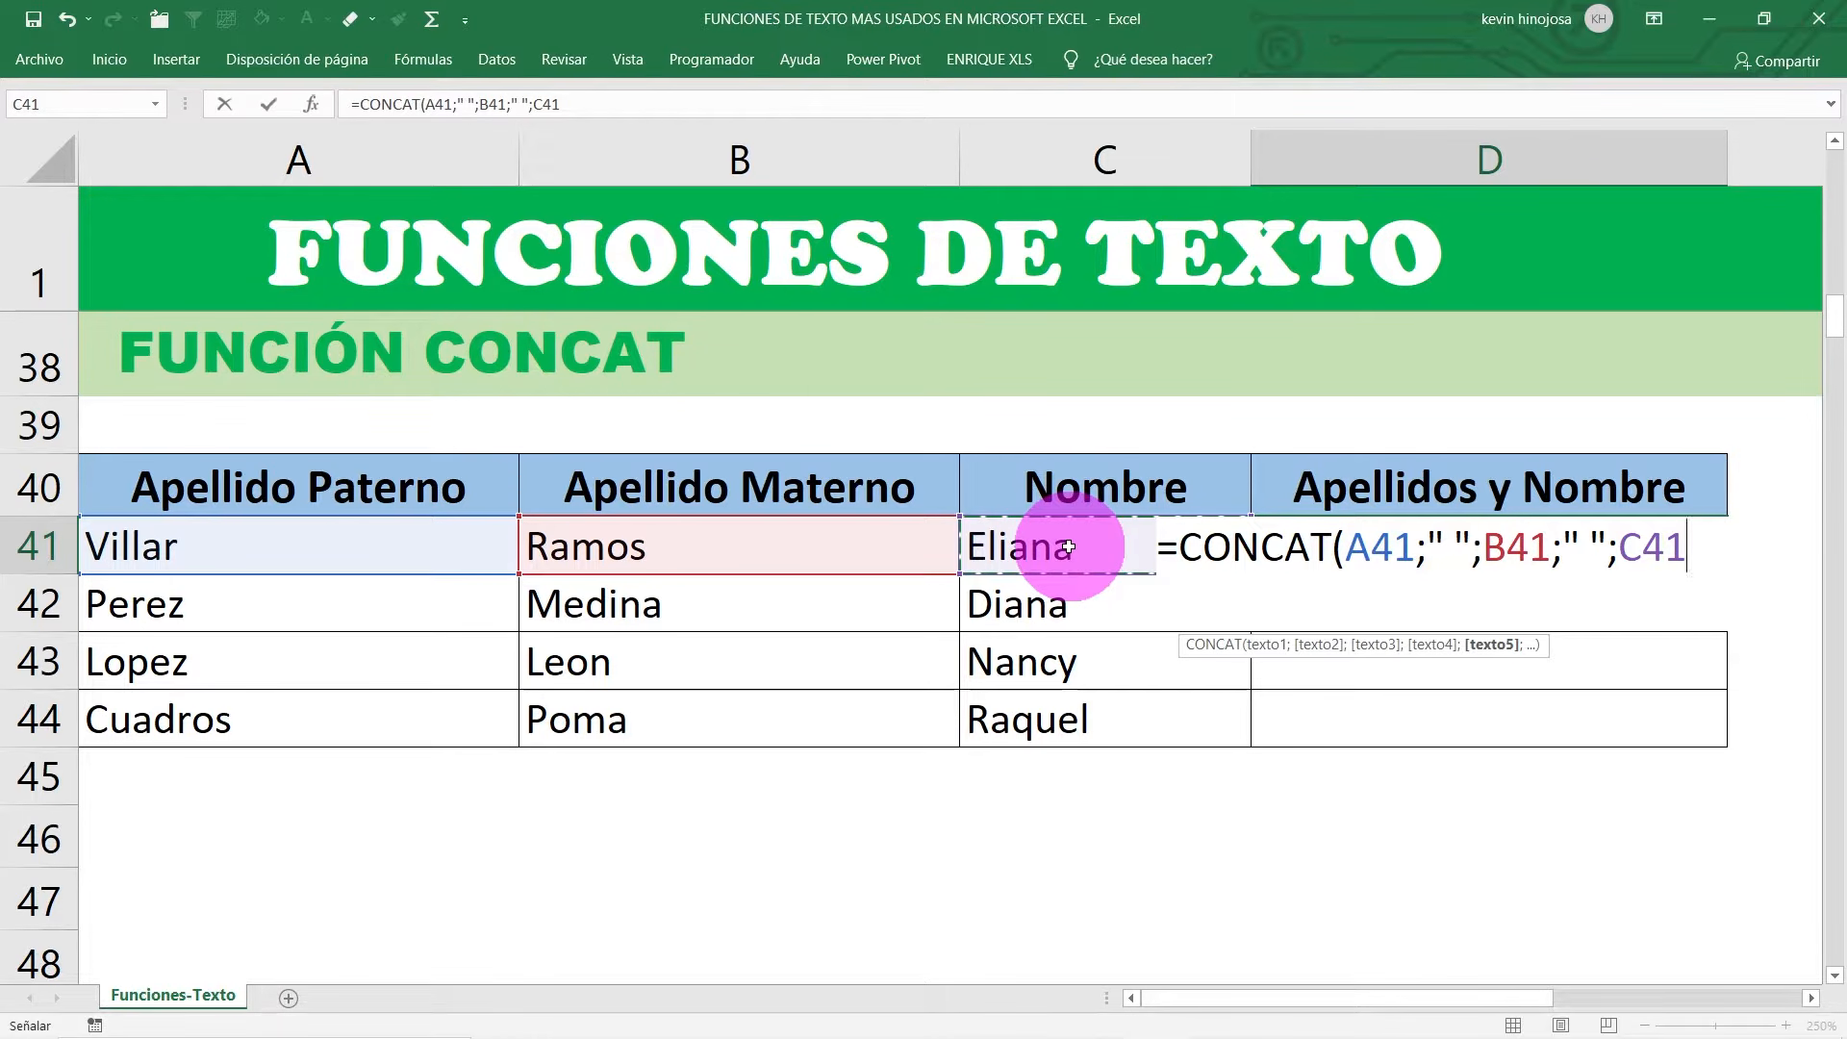
pyautogui.write(')')
pyautogui.press('Return')
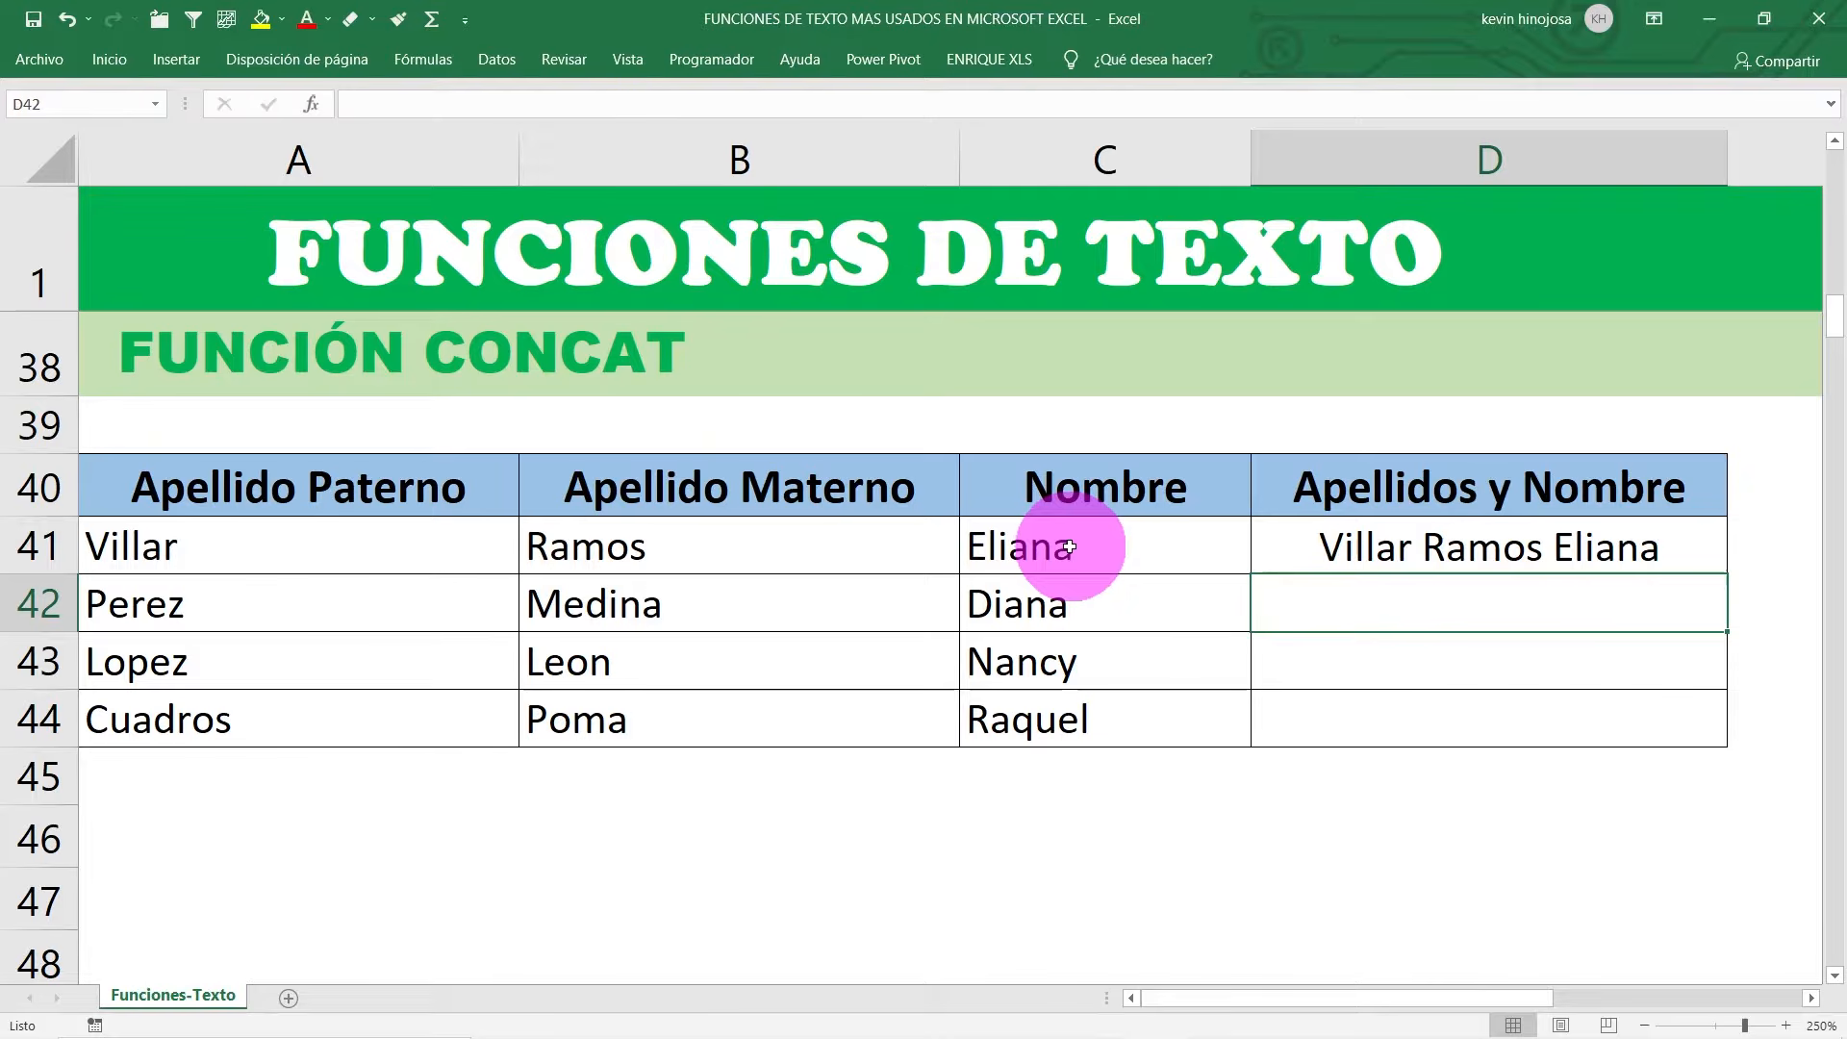
# Step: Fill the CONCAT formula from D41 down through D44
pyautogui.click(1430, 540)
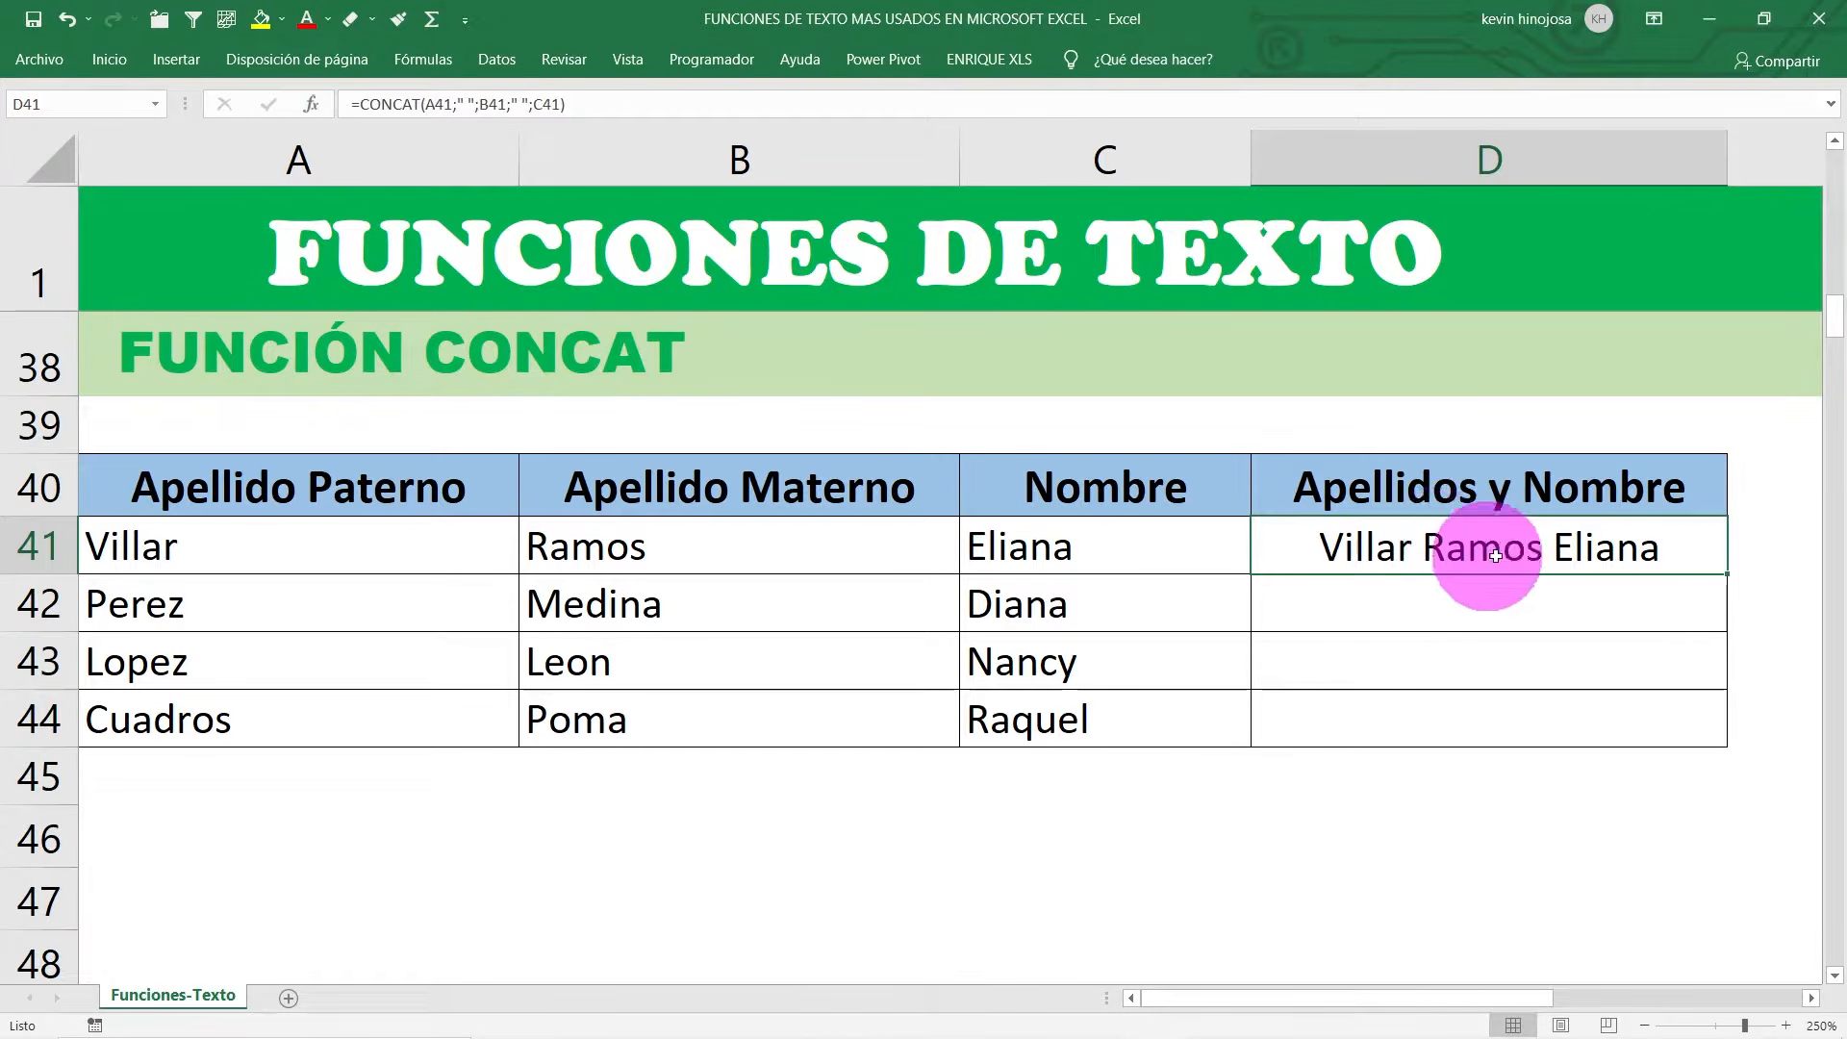
pyautogui.moveTo(1728, 573); pyautogui.dragTo(1732, 746)
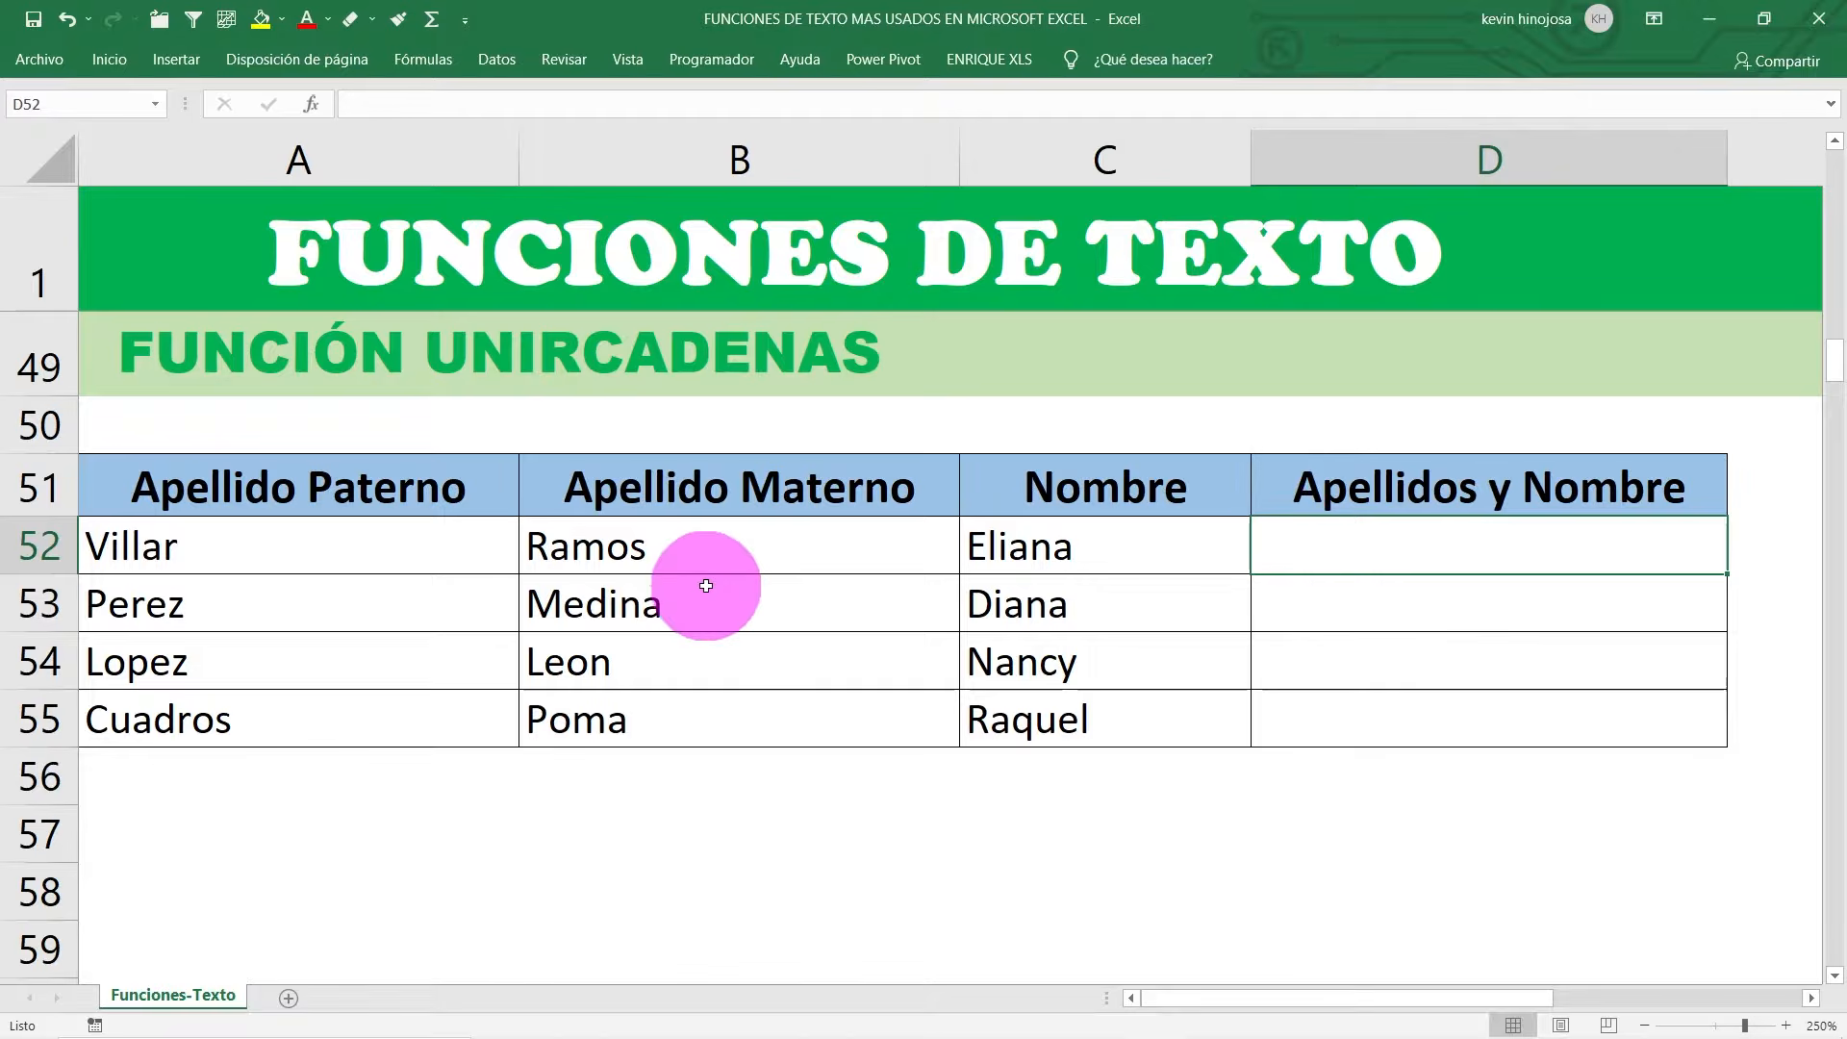
# Step: Examine the two surname columns, the Nombre column and the Apellidos y Nombre column in the FUNCIÓN UNIRCADENAS table
pyautogui.moveTo(451, 493); pyautogui.dragTo(412, 699)
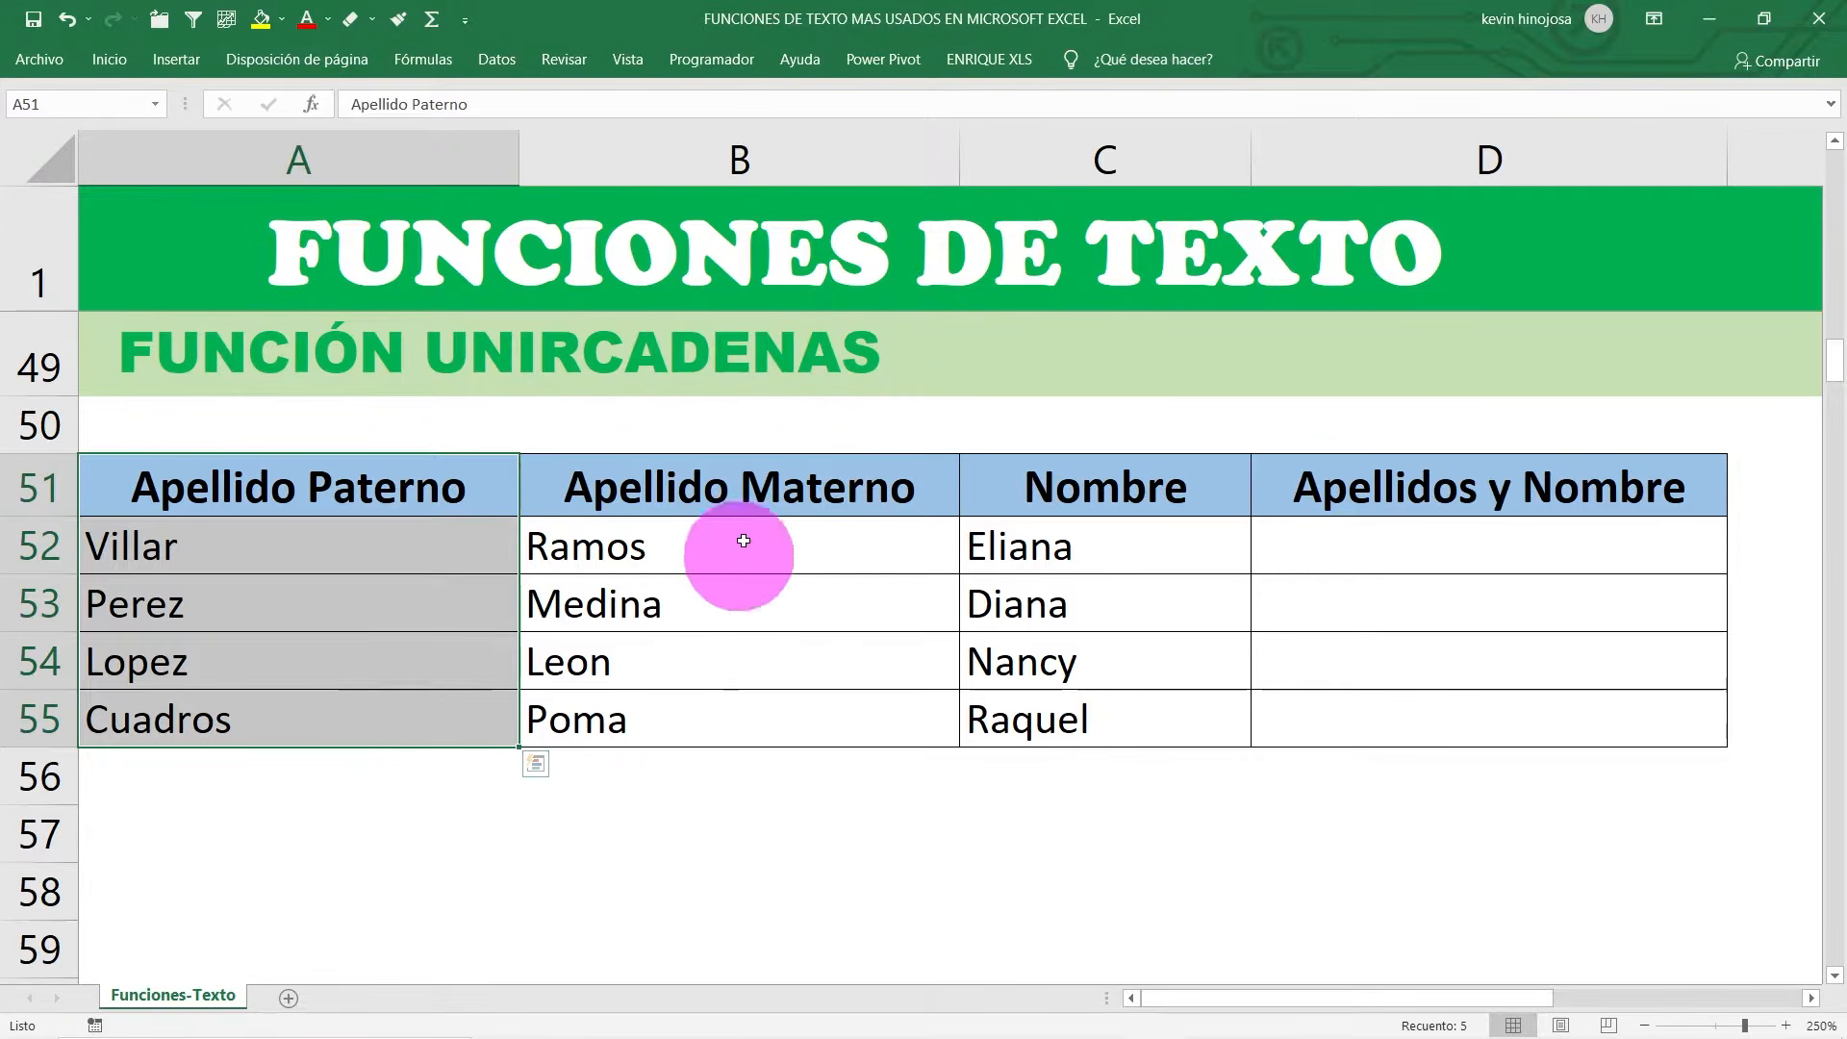
pyautogui.moveTo(765, 486); pyautogui.dragTo(744, 696)
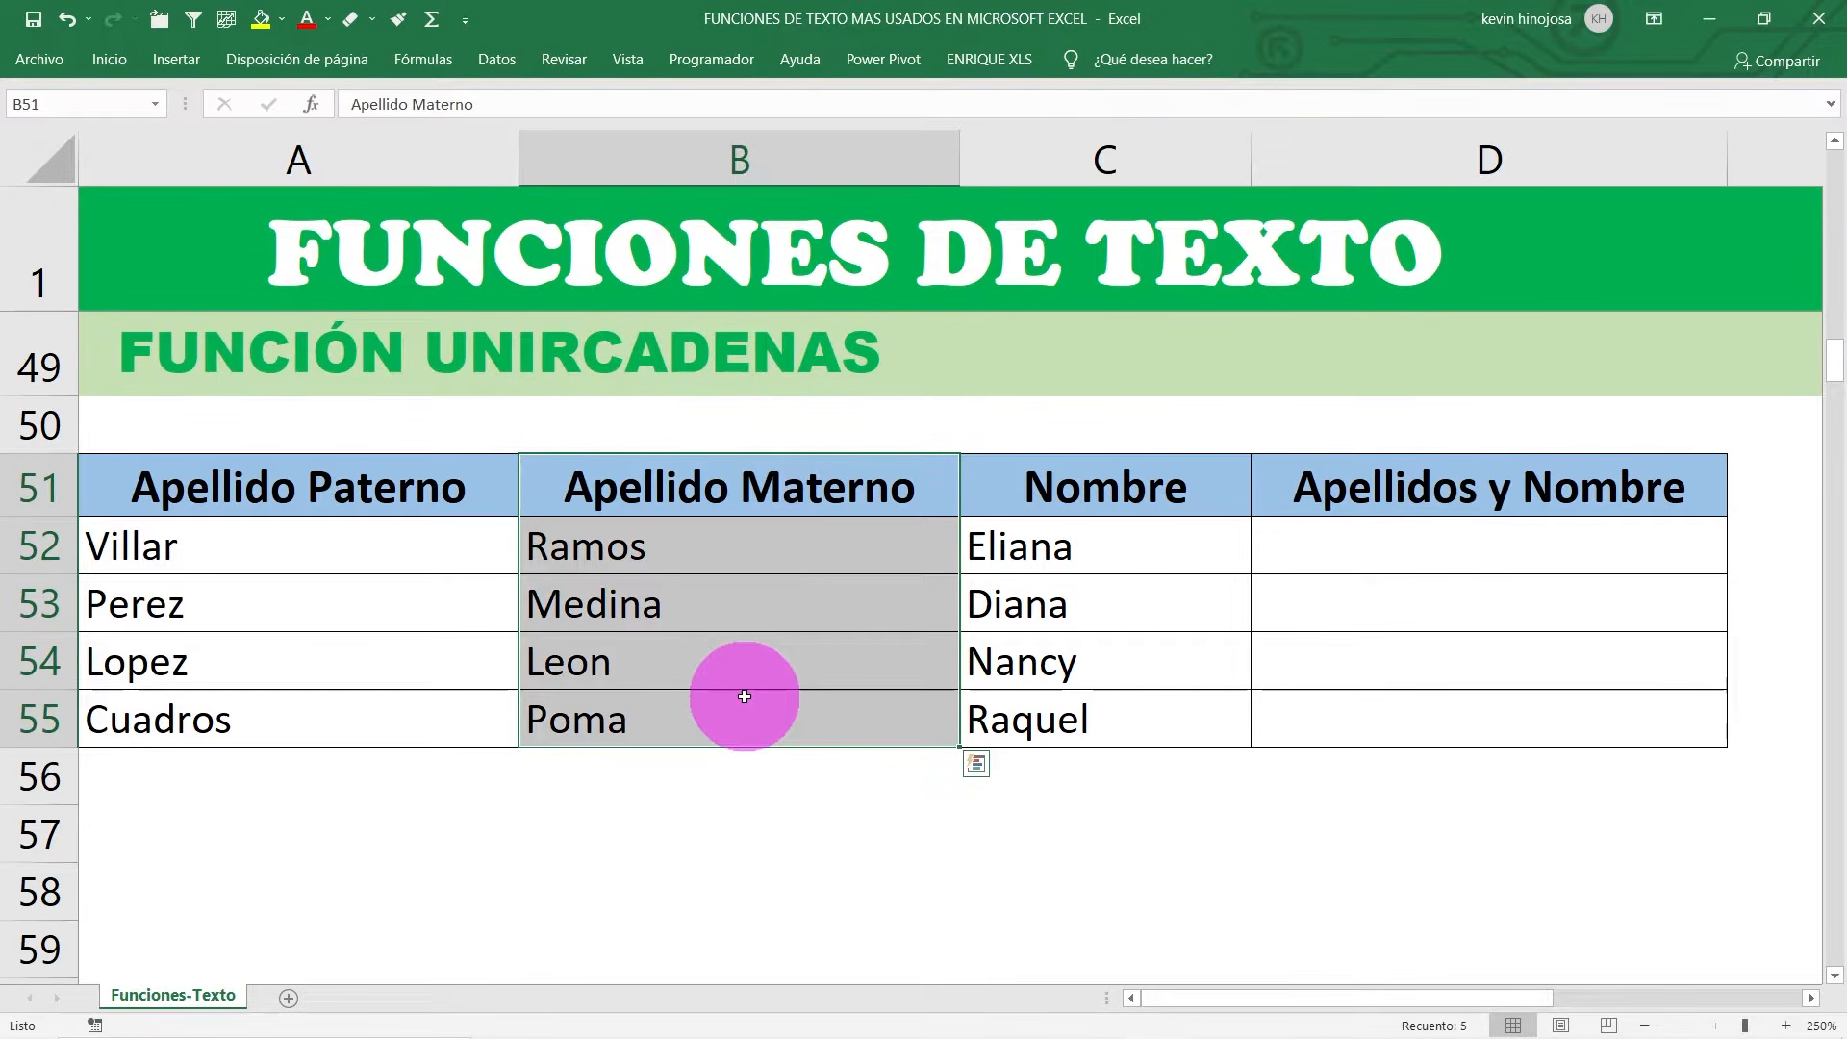
pyautogui.moveTo(1106, 476); pyautogui.dragTo(1084, 709)
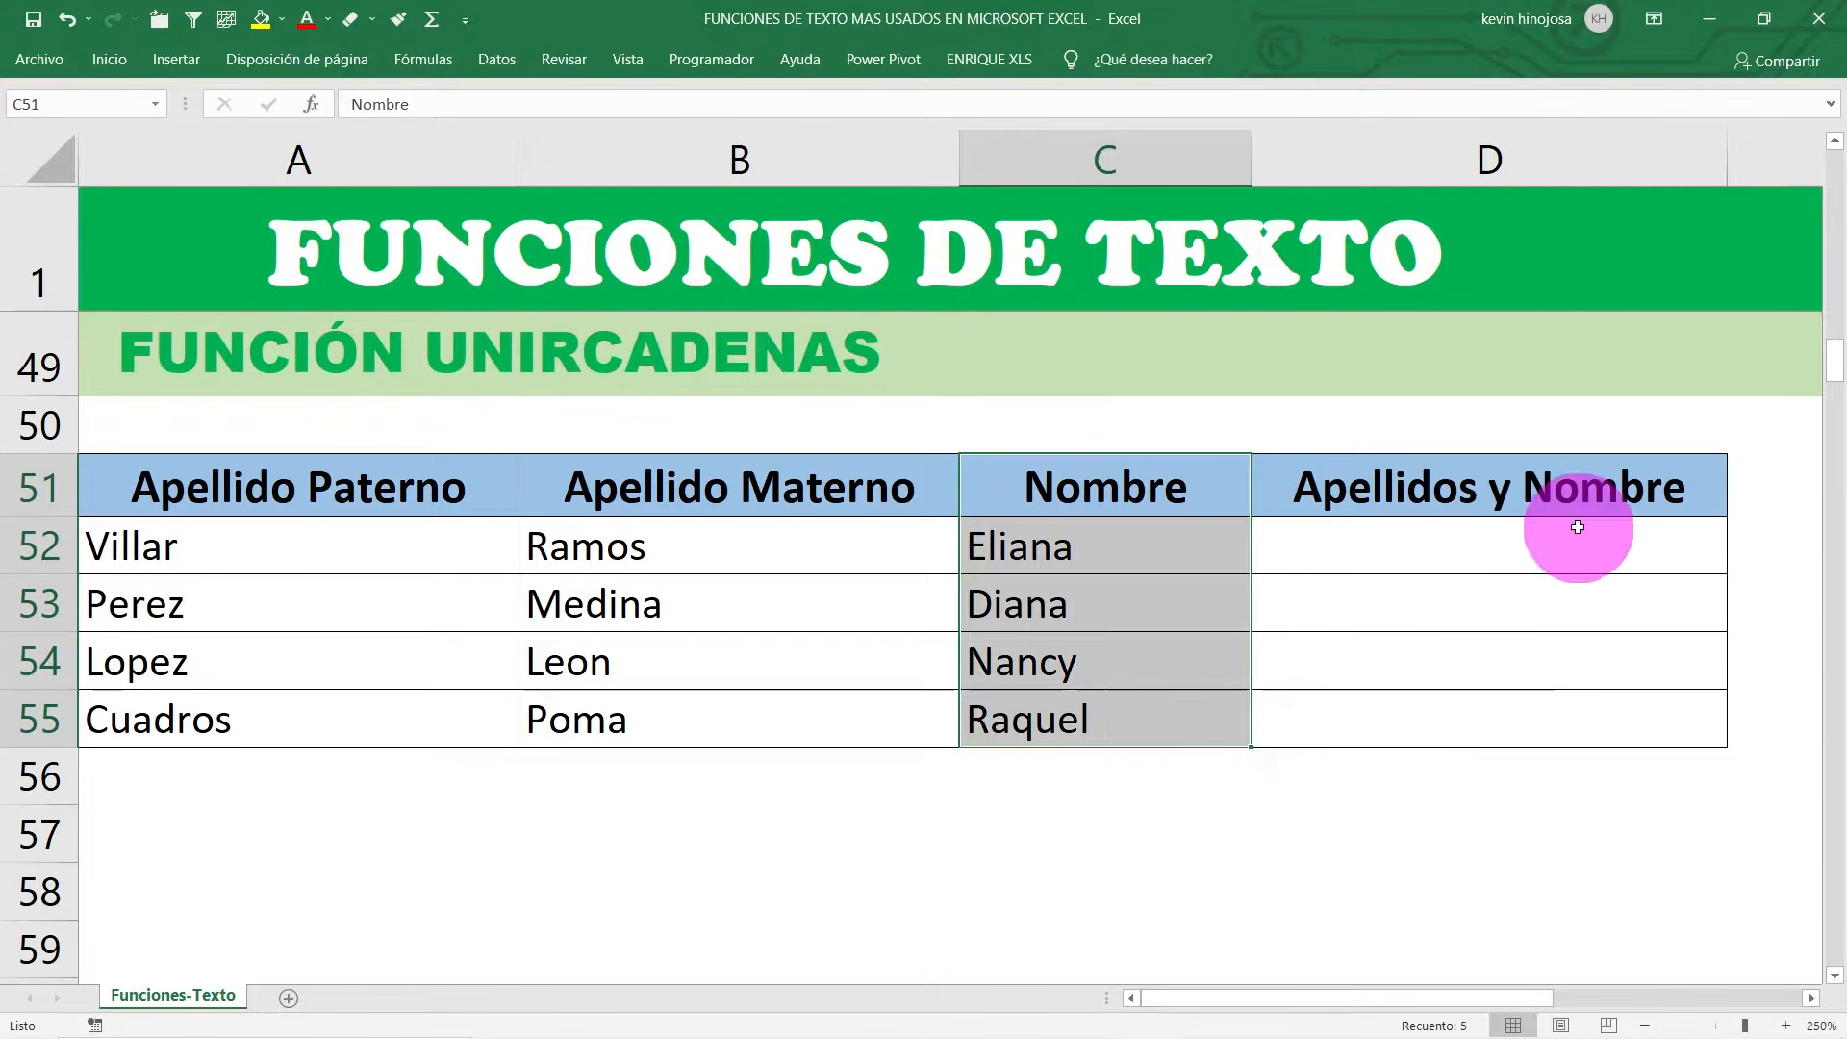
pyautogui.moveTo(1551, 499); pyautogui.dragTo(1522, 701)
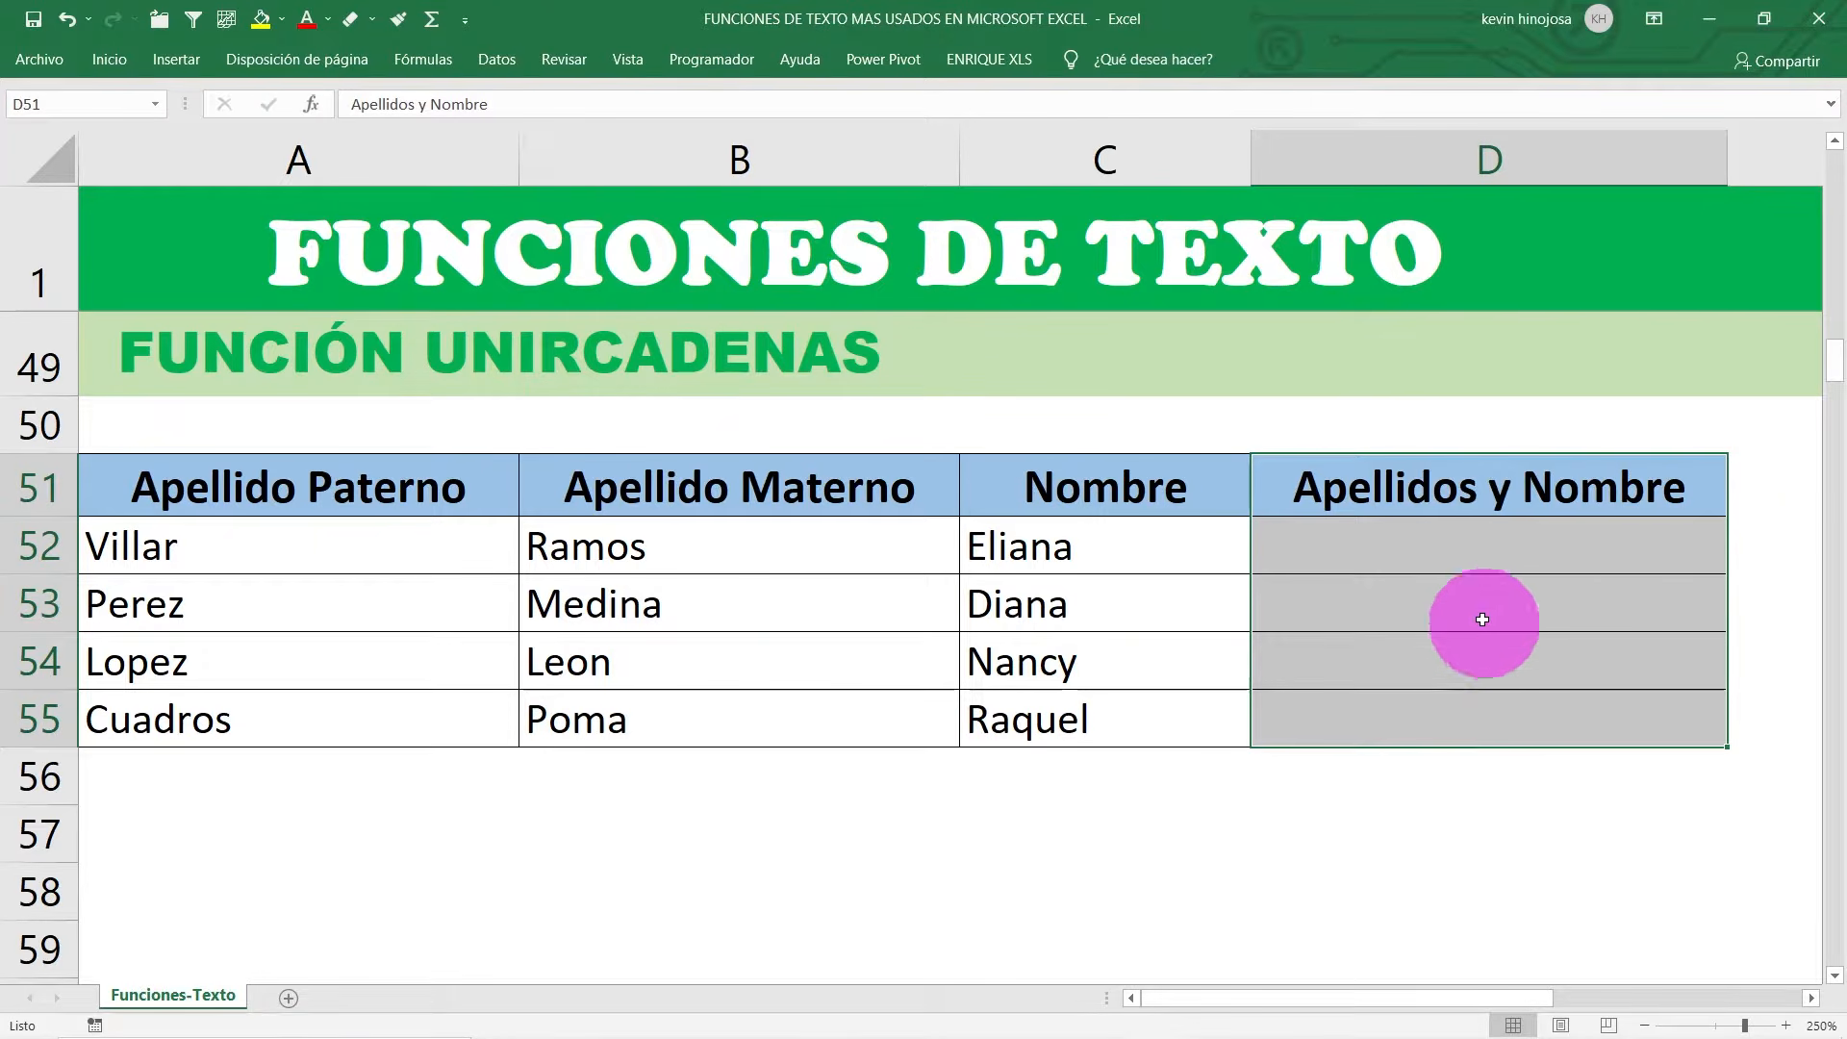
# Step: Begin a UNIRCADENAS formula in D52 with a space " " as delimiter and VERDADERO for ignoring empty cells
pyautogui.click(1412, 544)
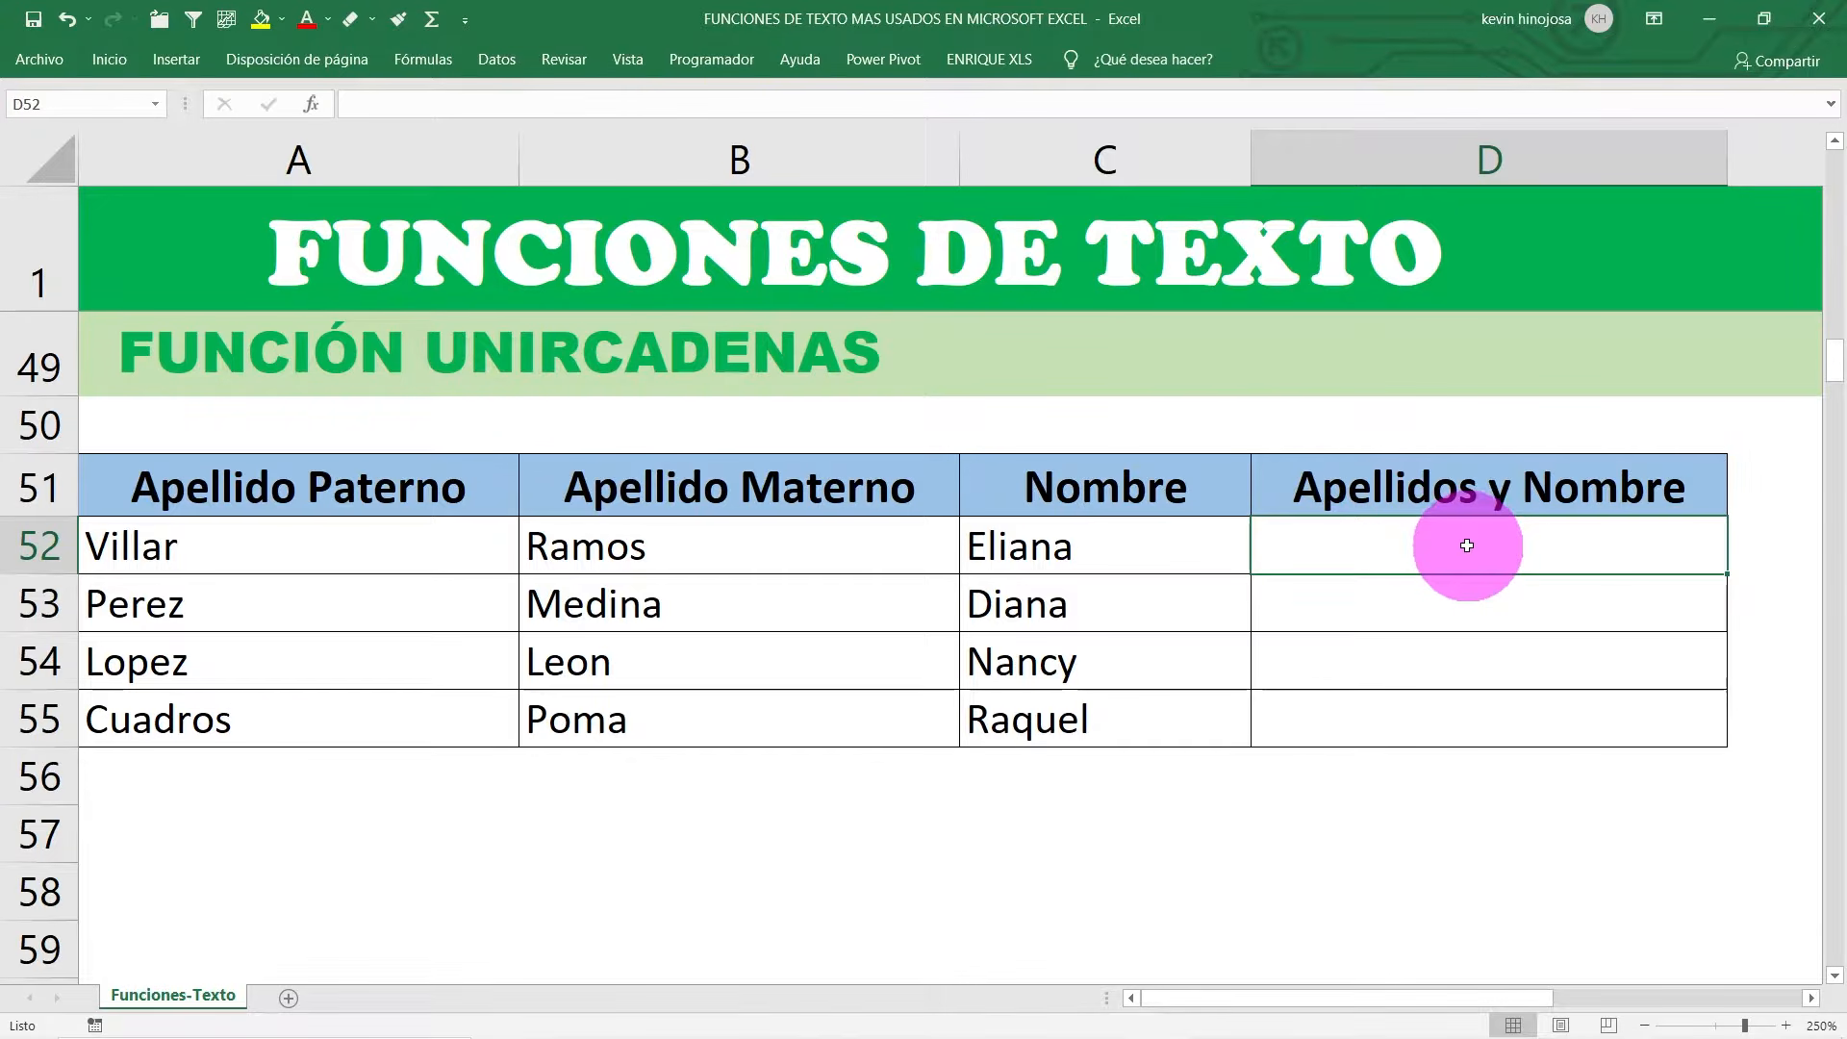
pyautogui.write('=')
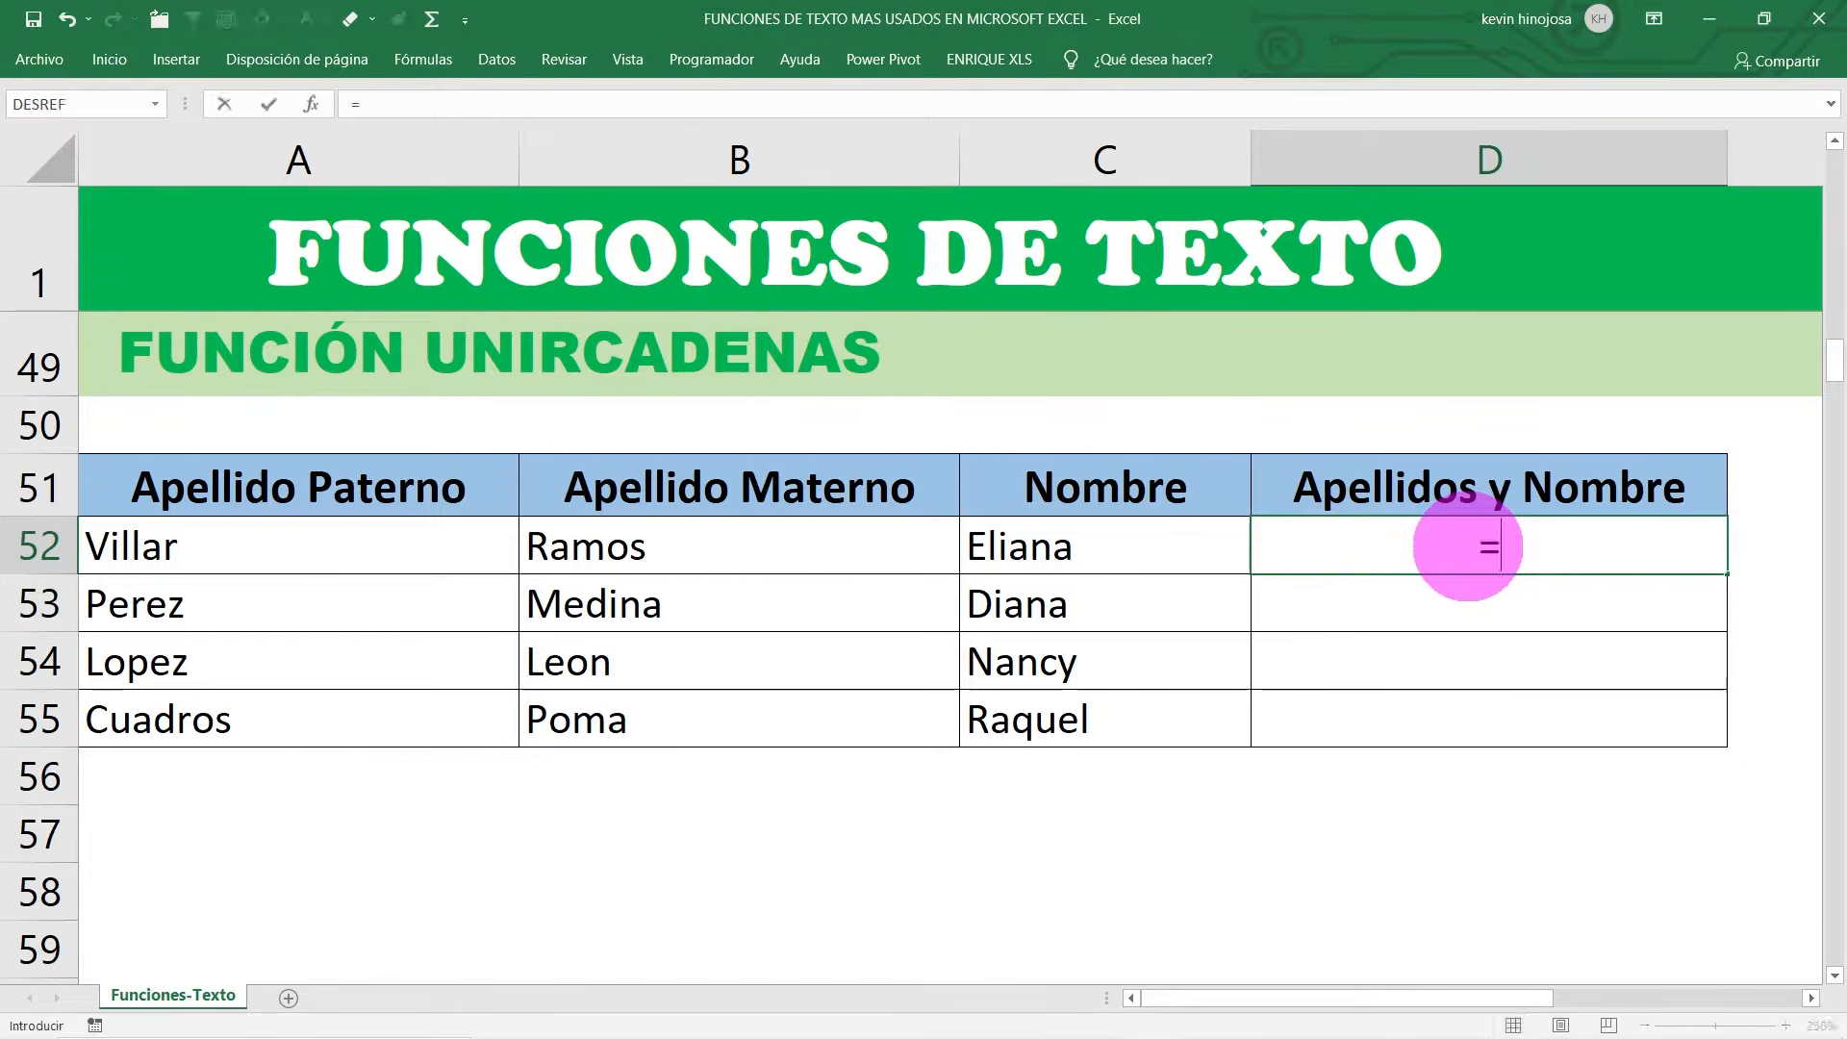
pyautogui.write('UNIRCA')
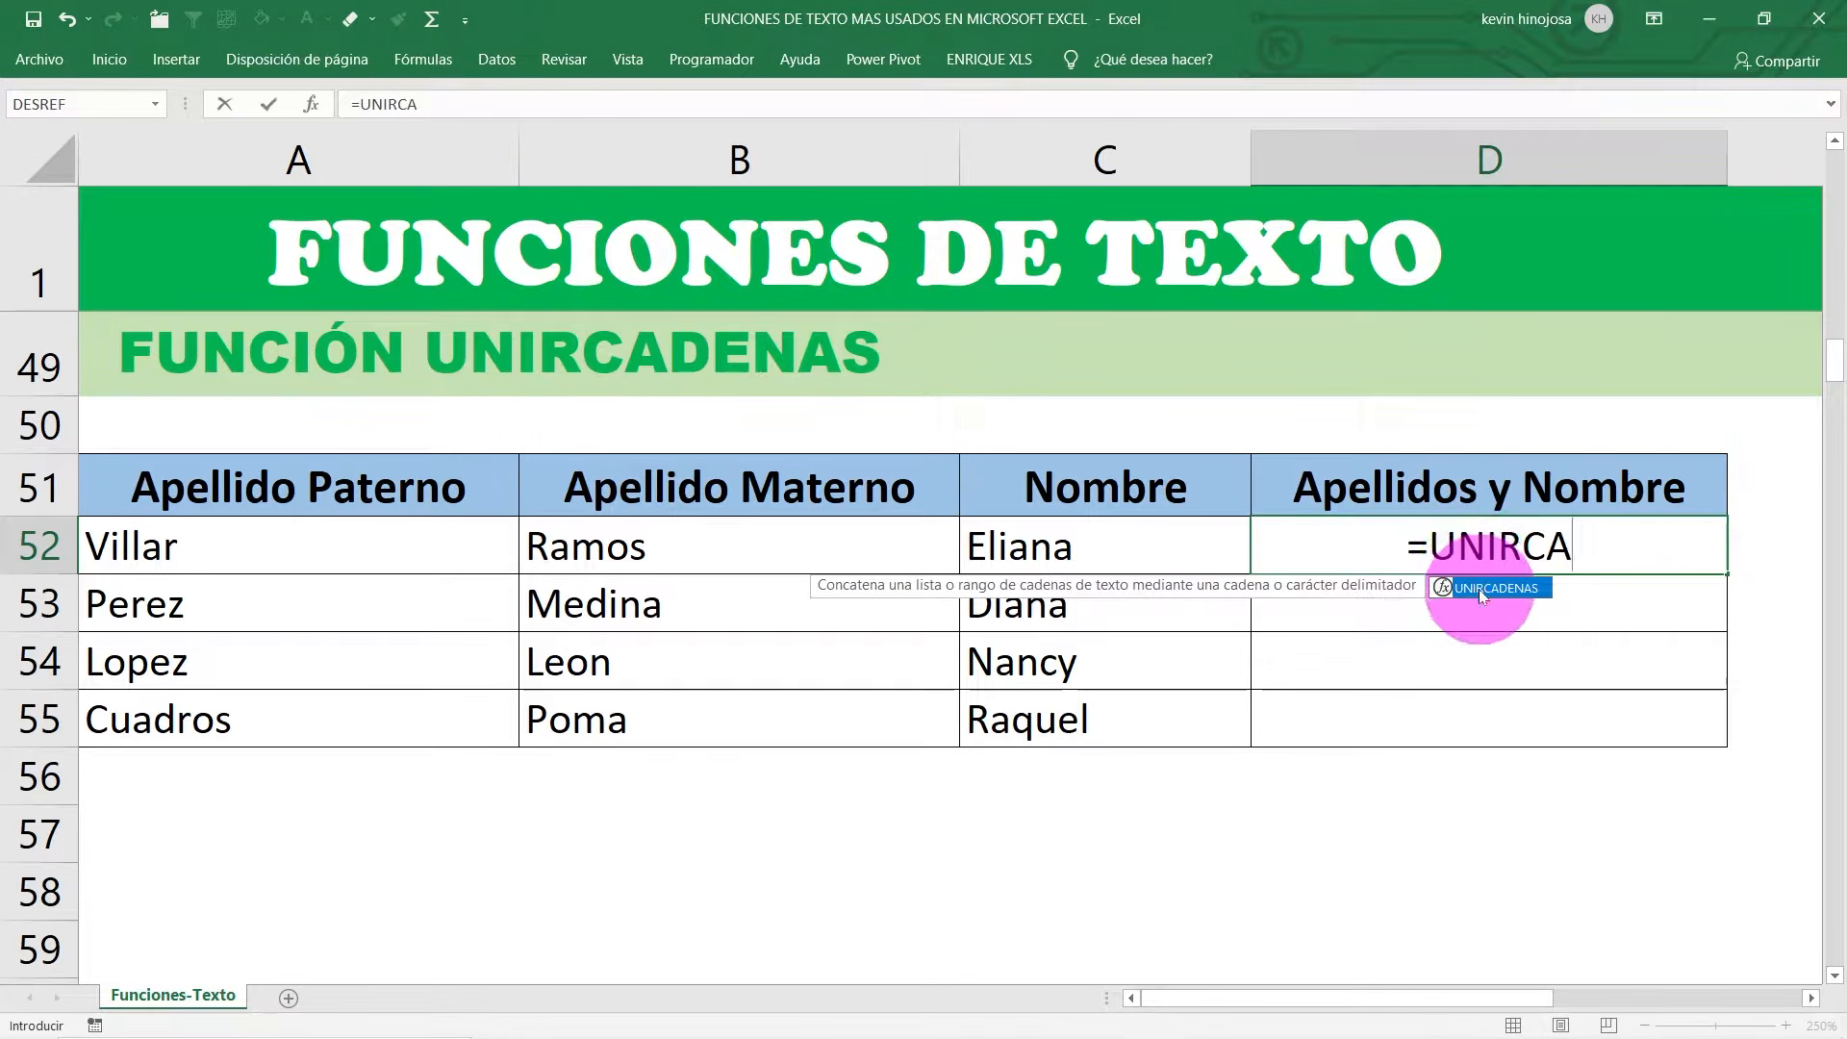
pyautogui.press('Tab')
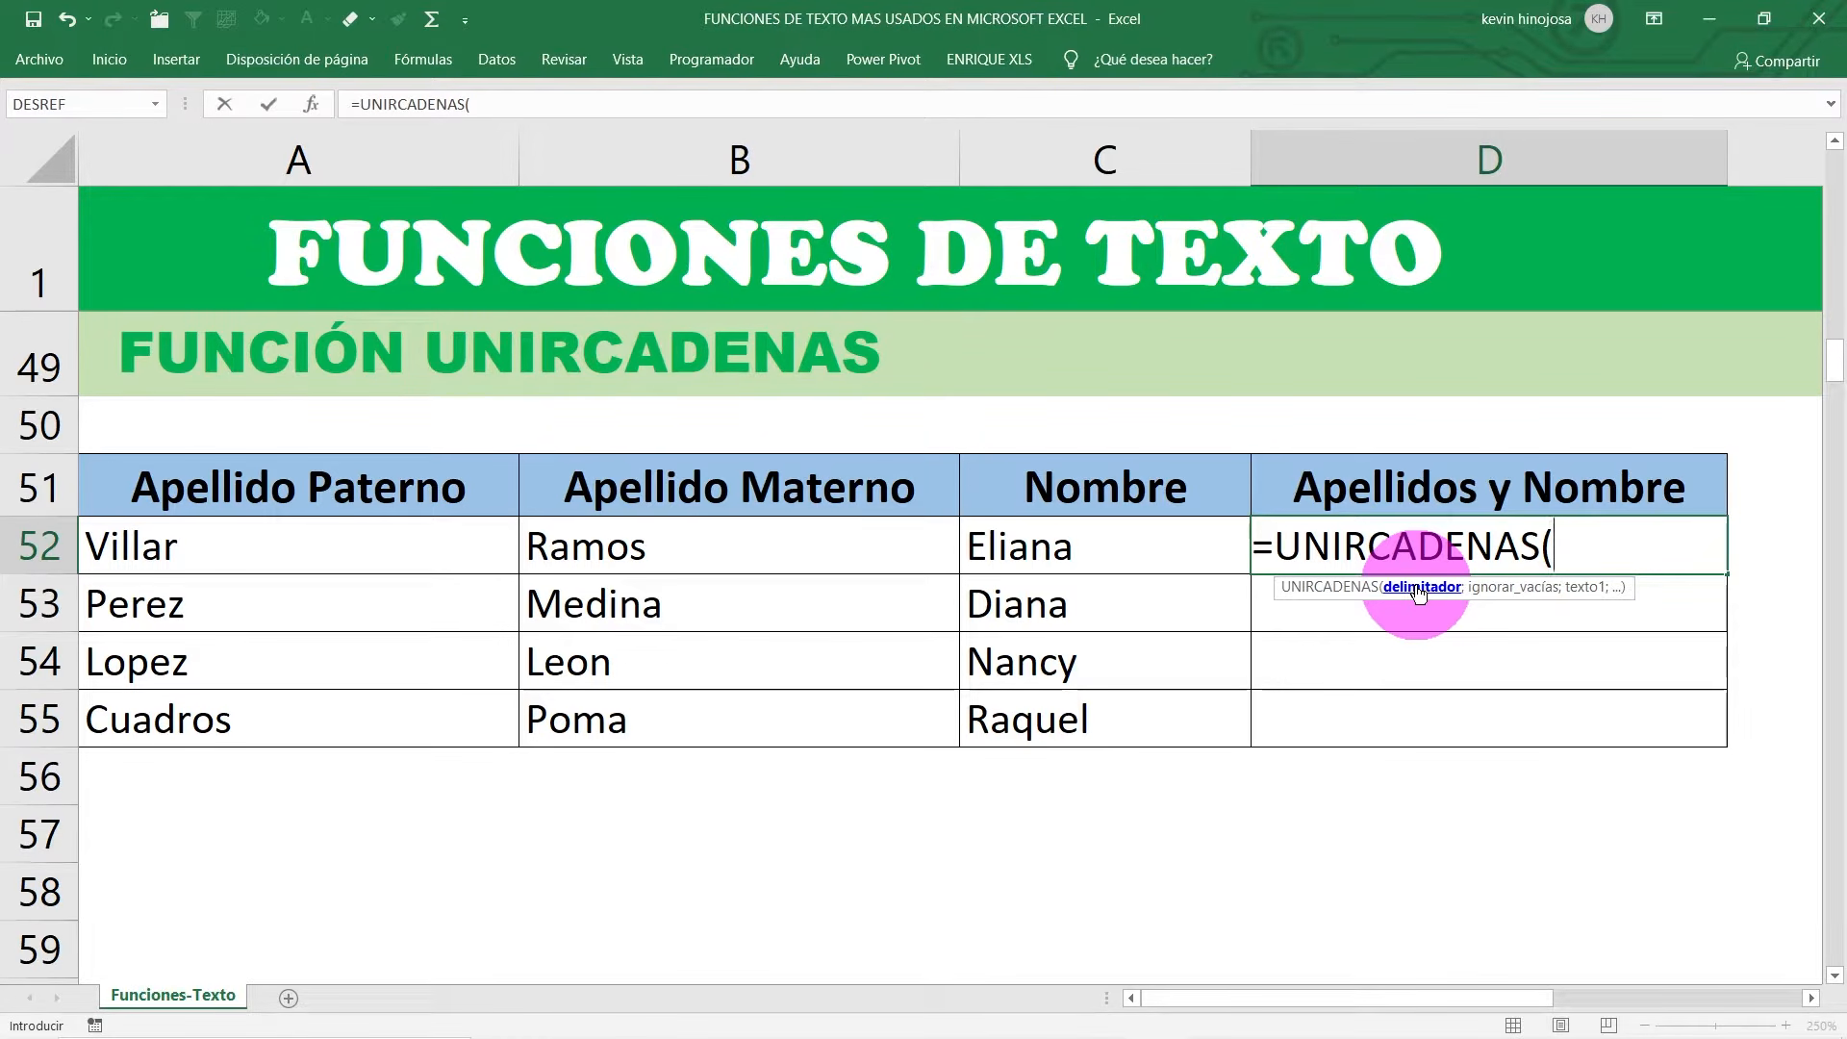
pyautogui.write('" ";')
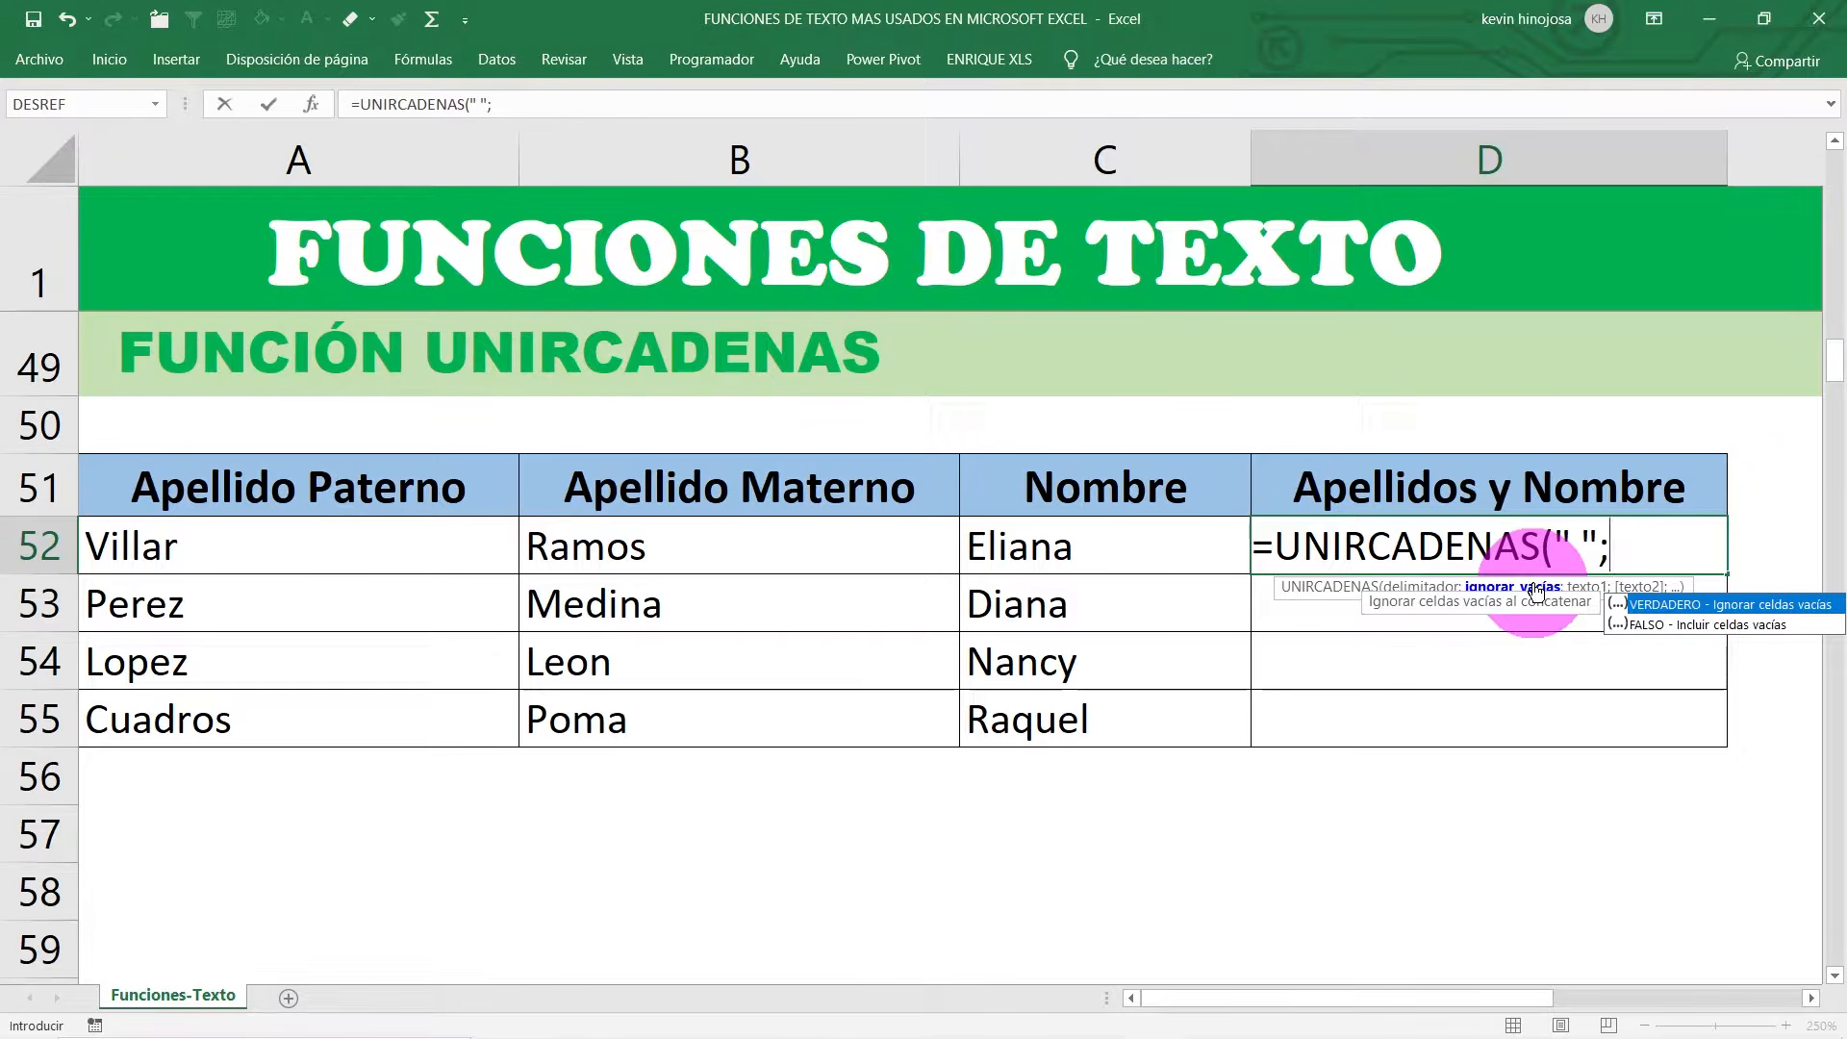
pyautogui.doubleClick(1685, 606)
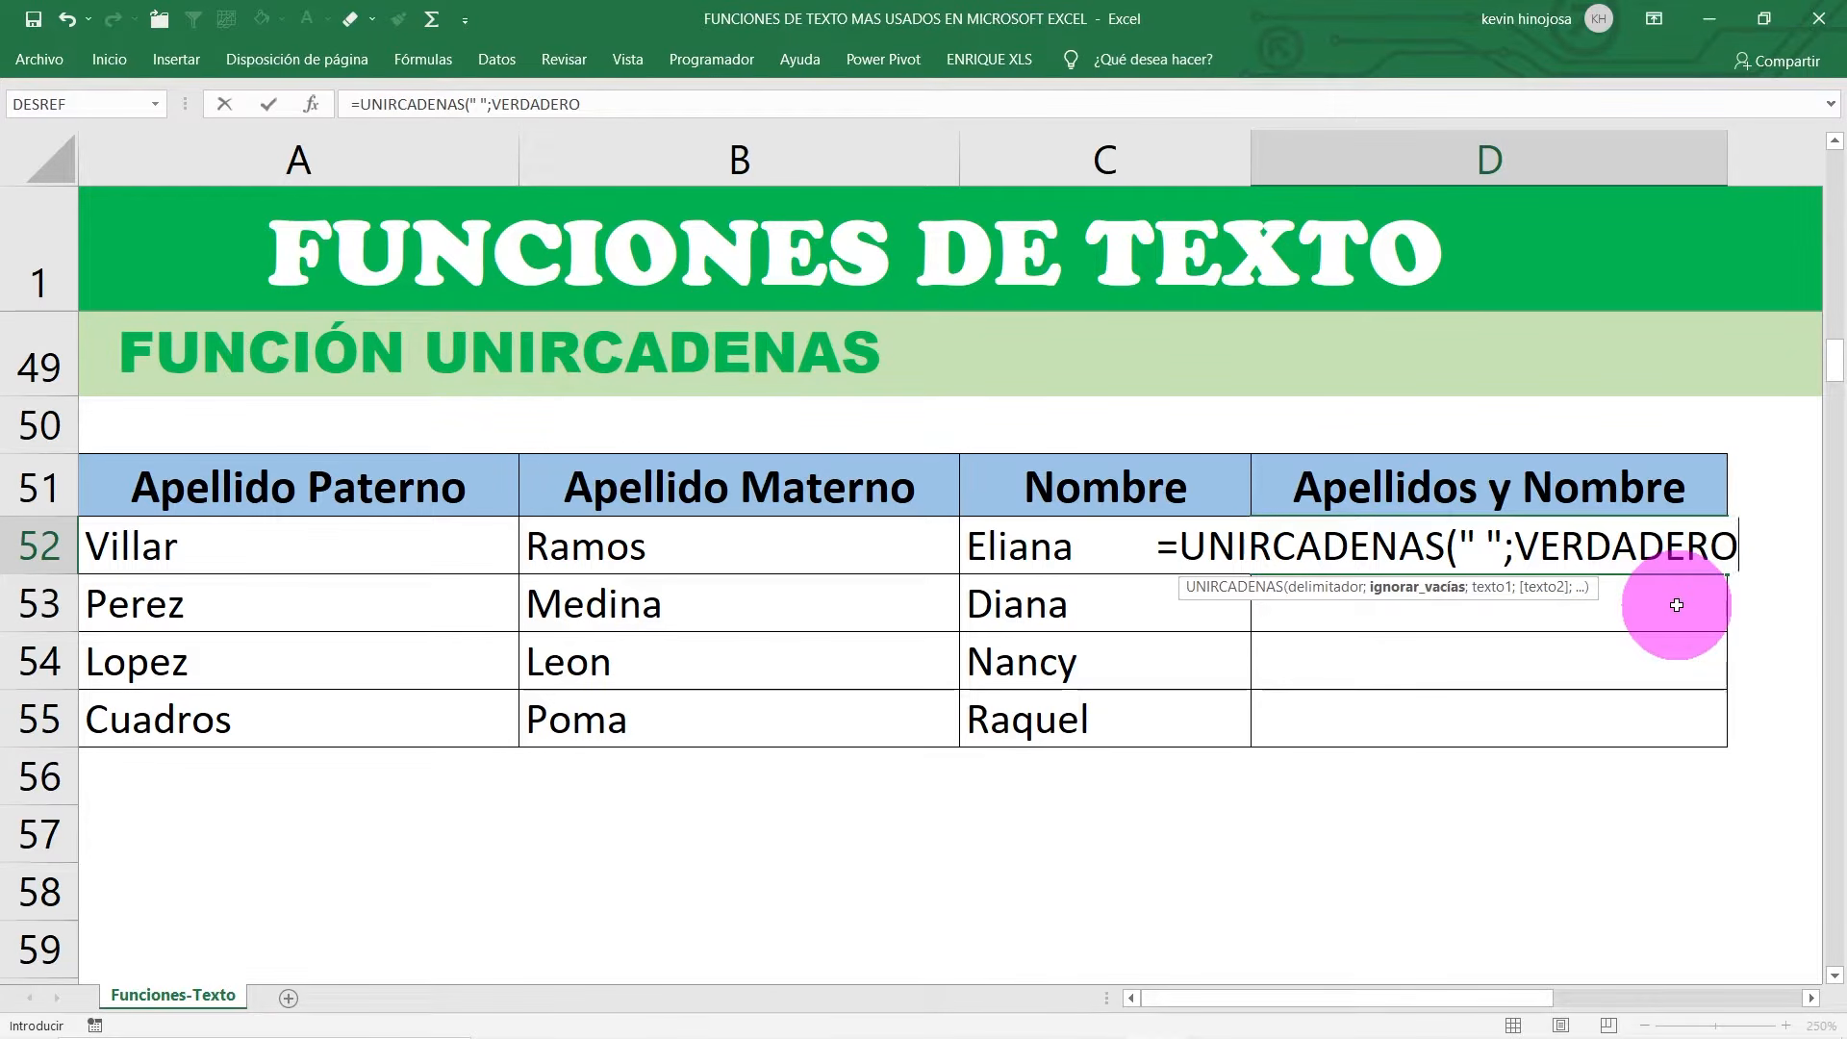
pyautogui.write(';')
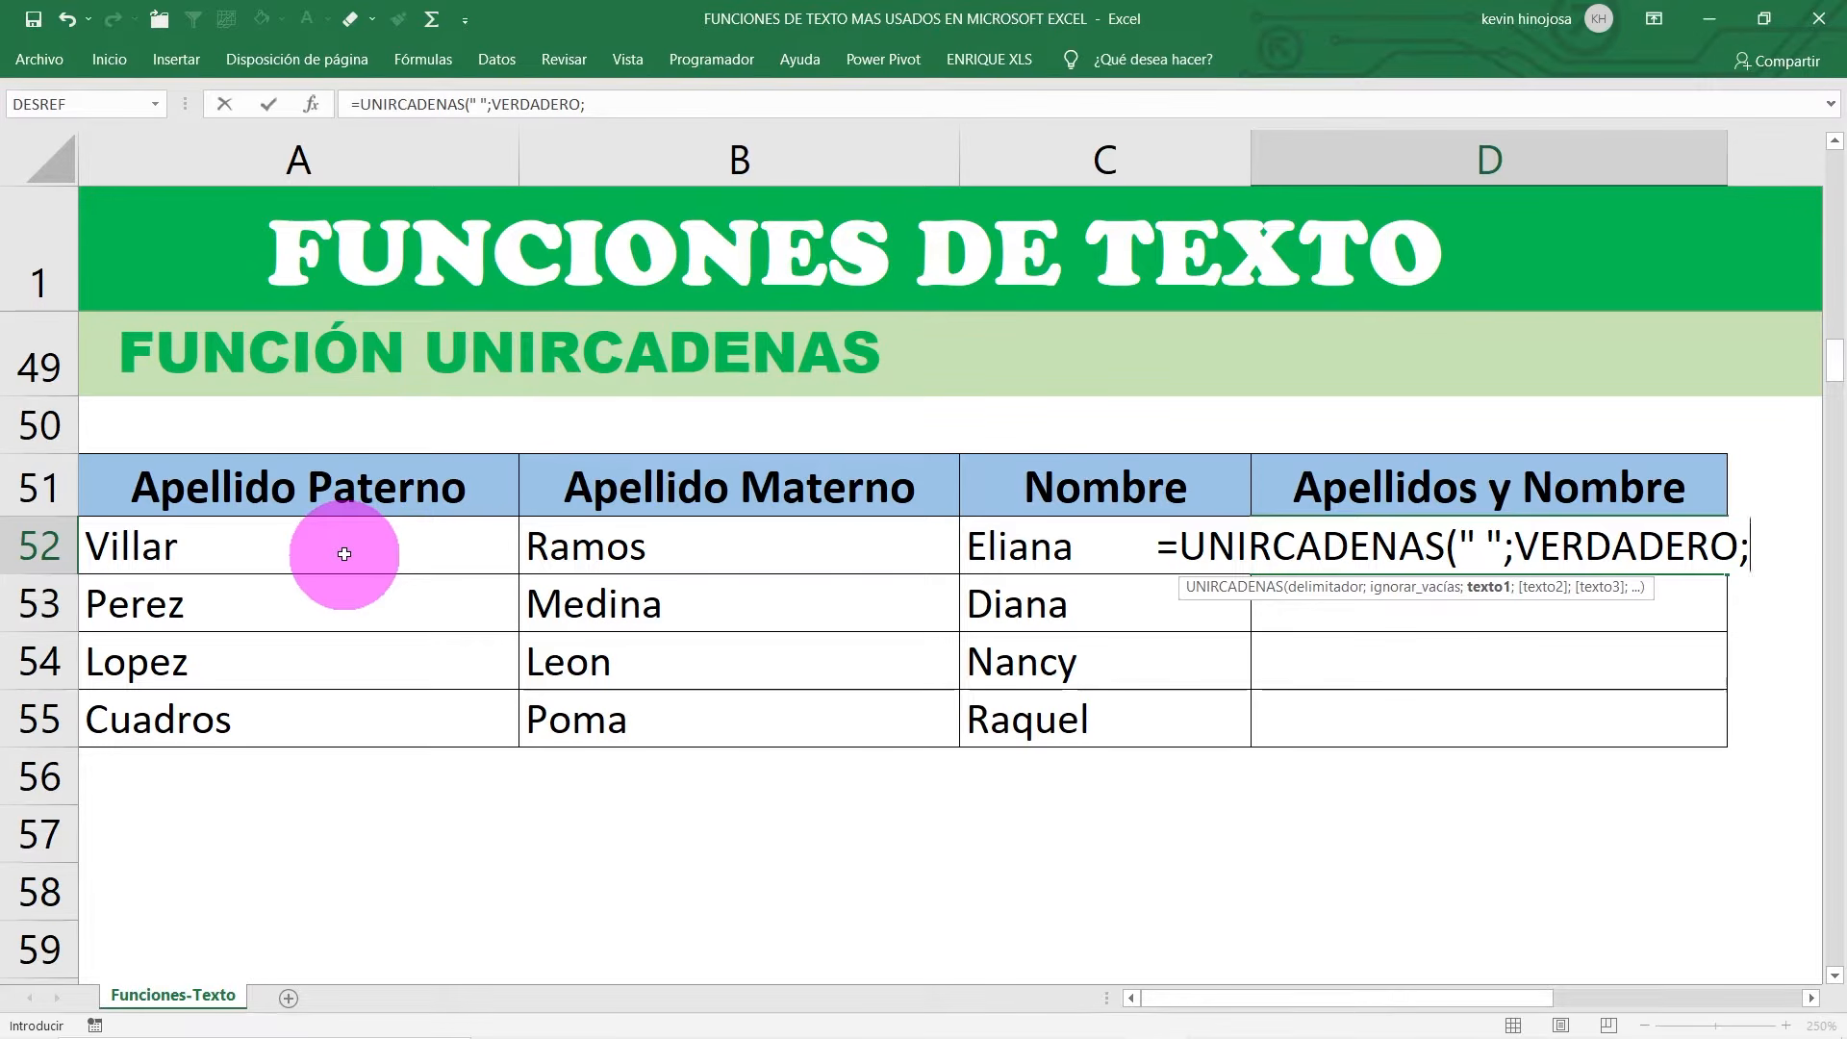
# Step: Add A52, B52 and C52 as separate text arguments of the UNIRCADENAS formula in D52
pyautogui.click(344, 554)
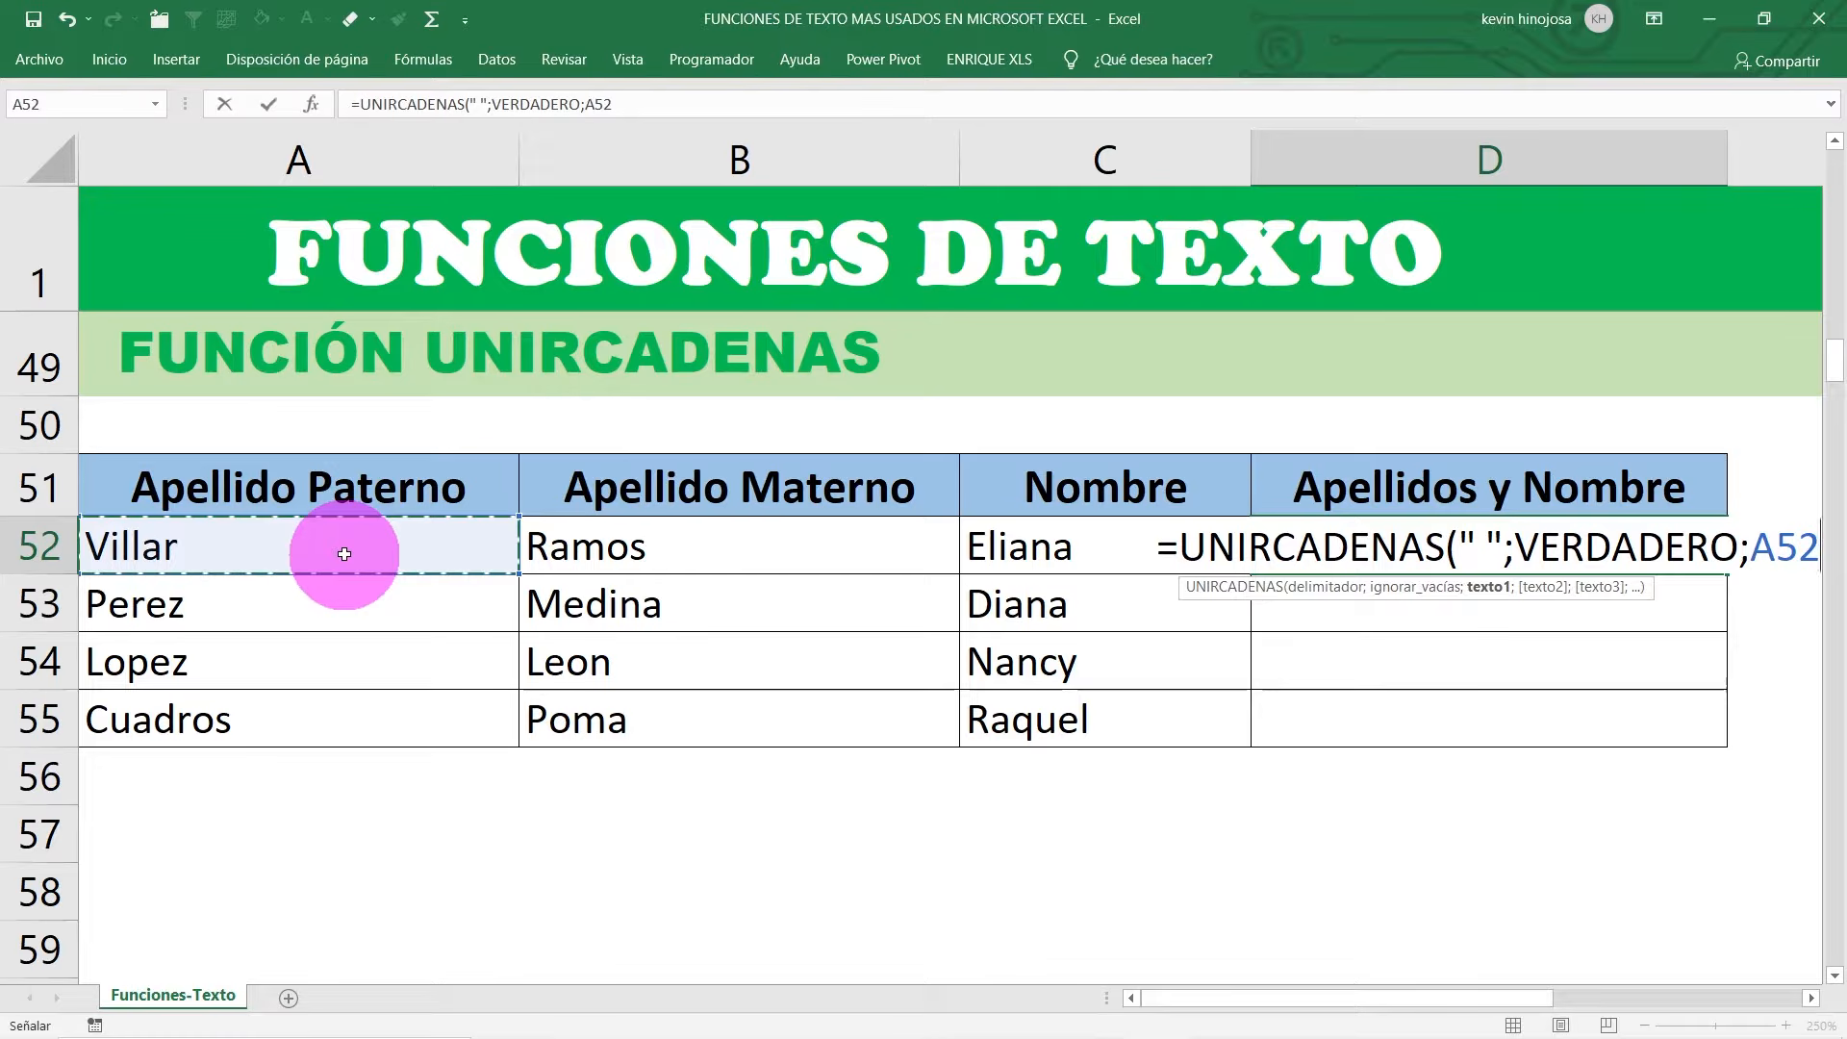
pyautogui.write(';')
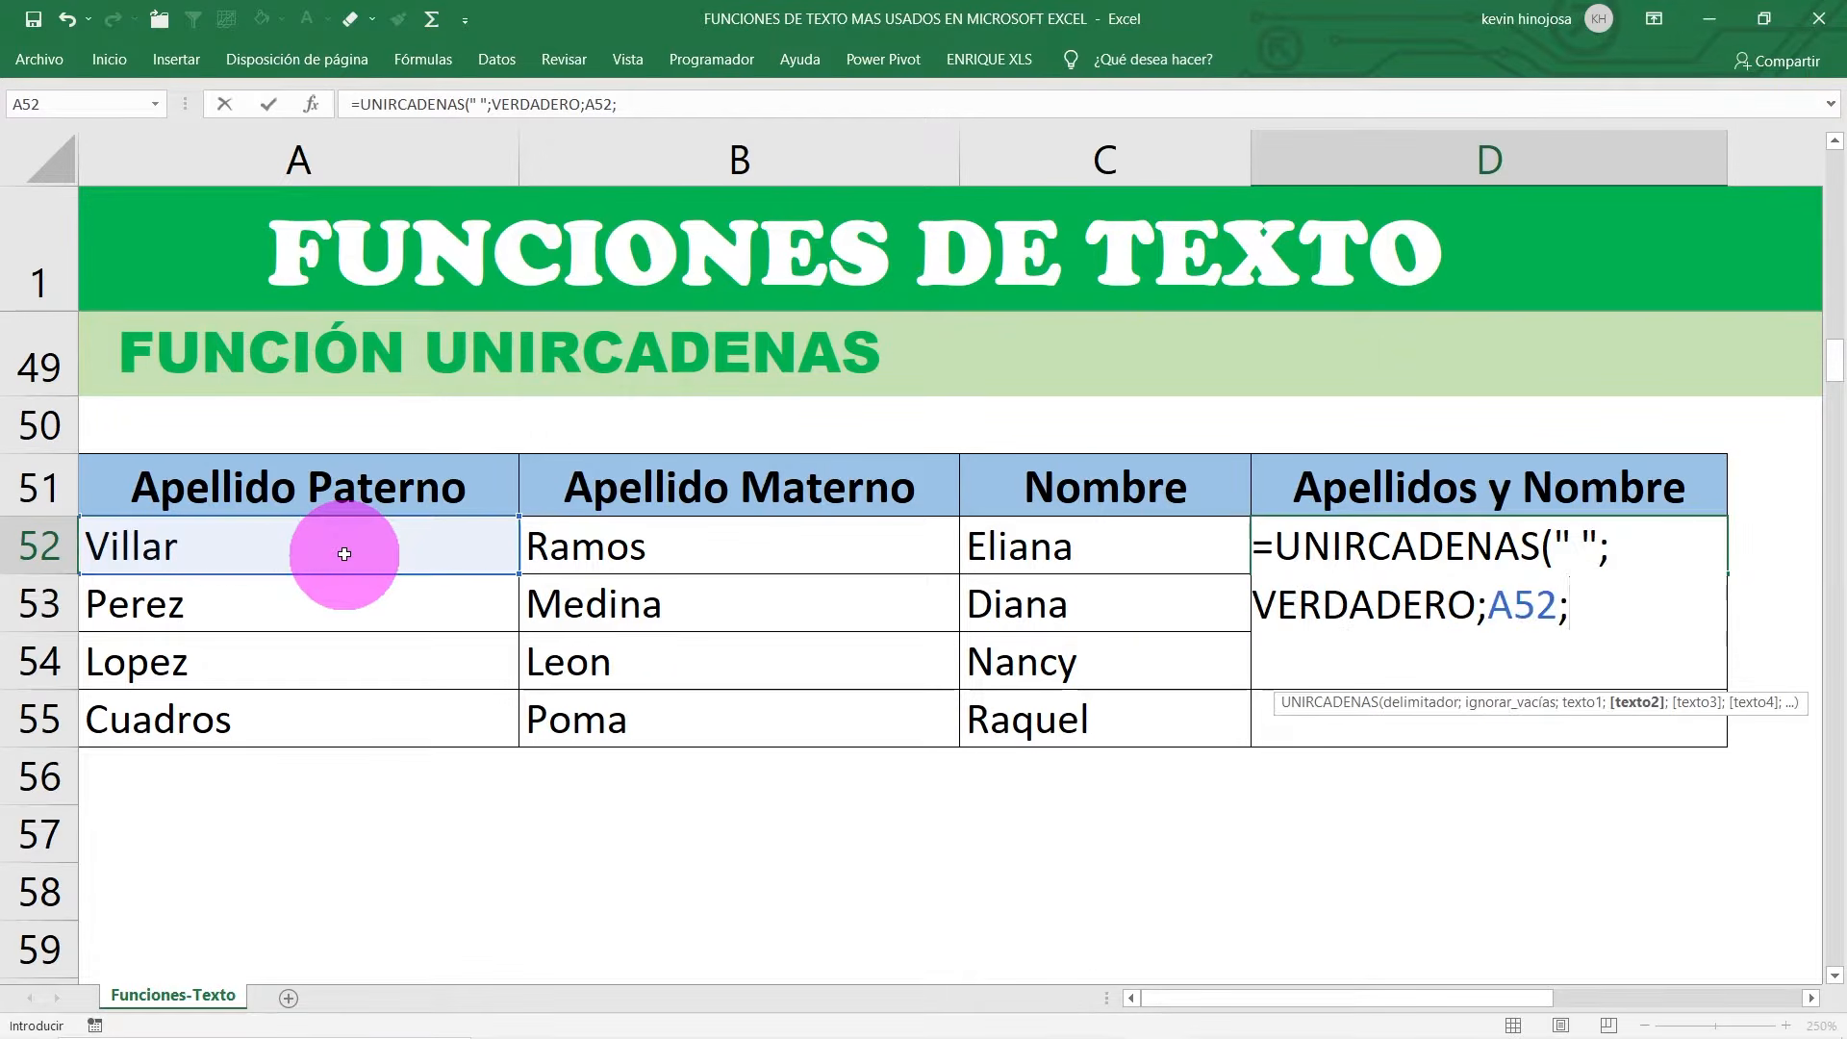
pyautogui.click(604, 547)
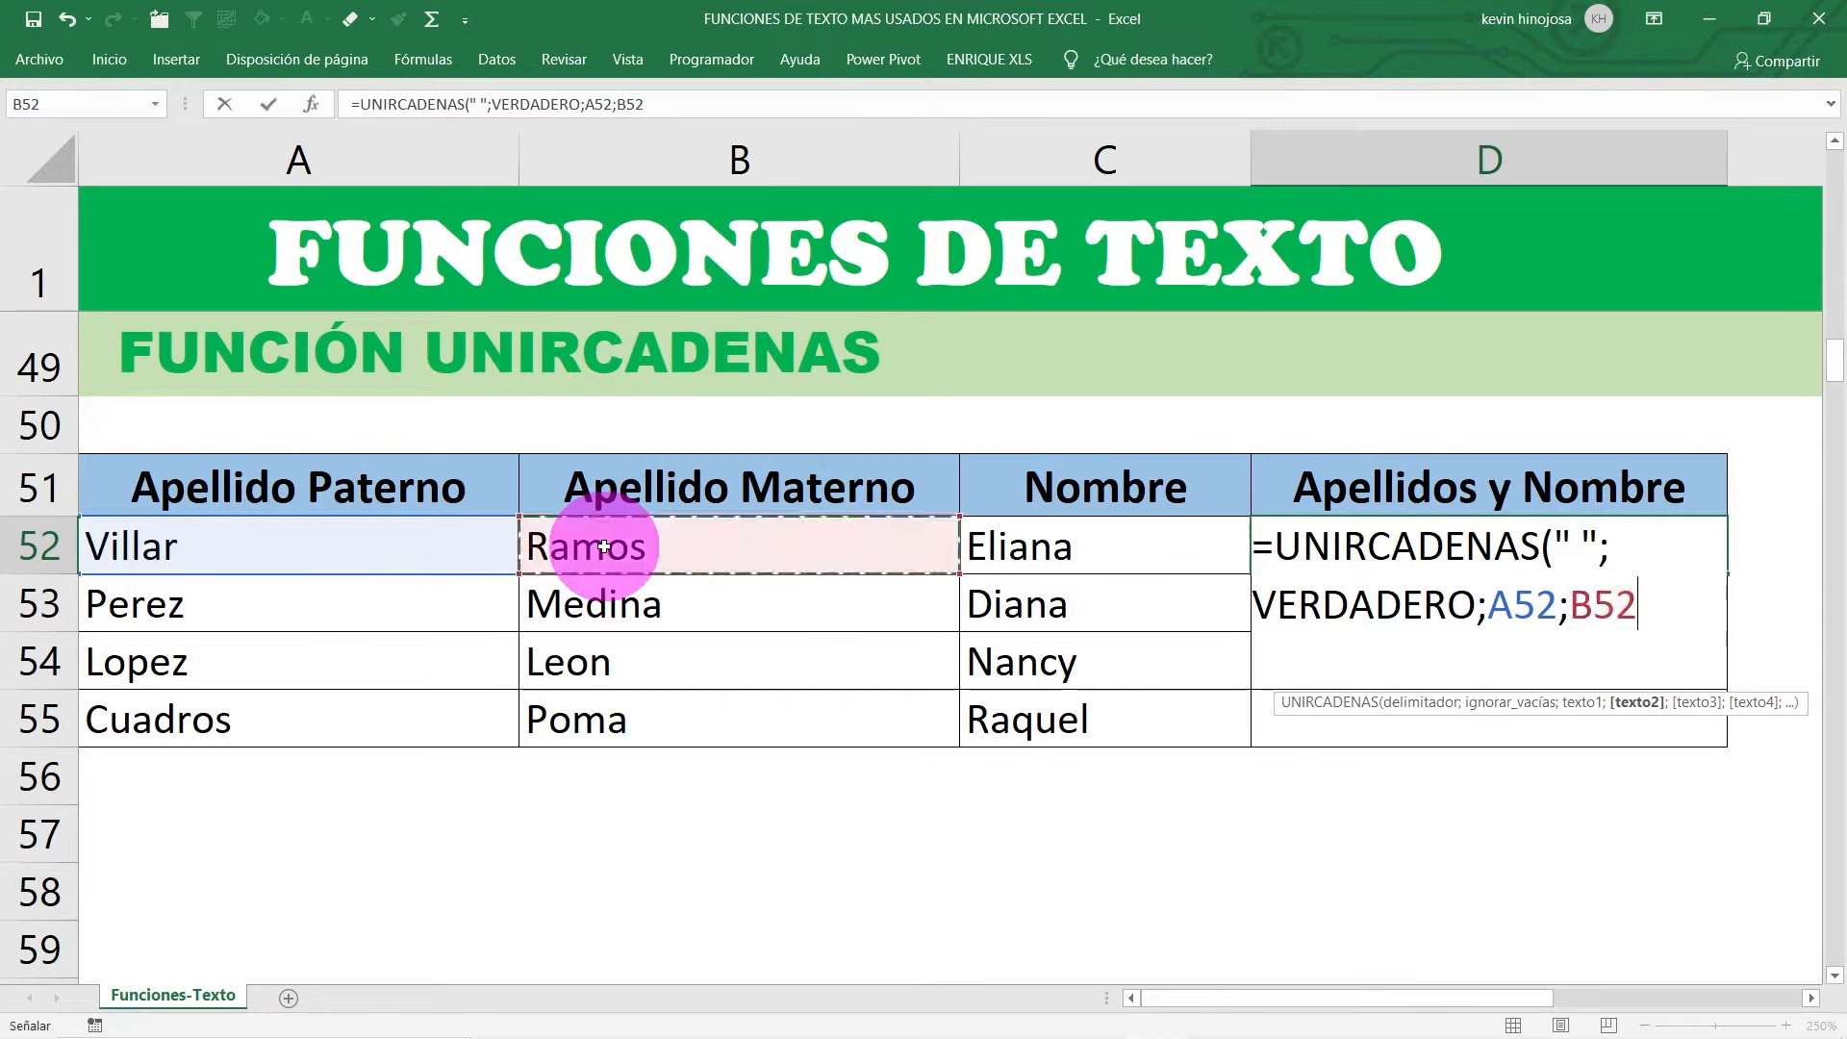
pyautogui.write(';')
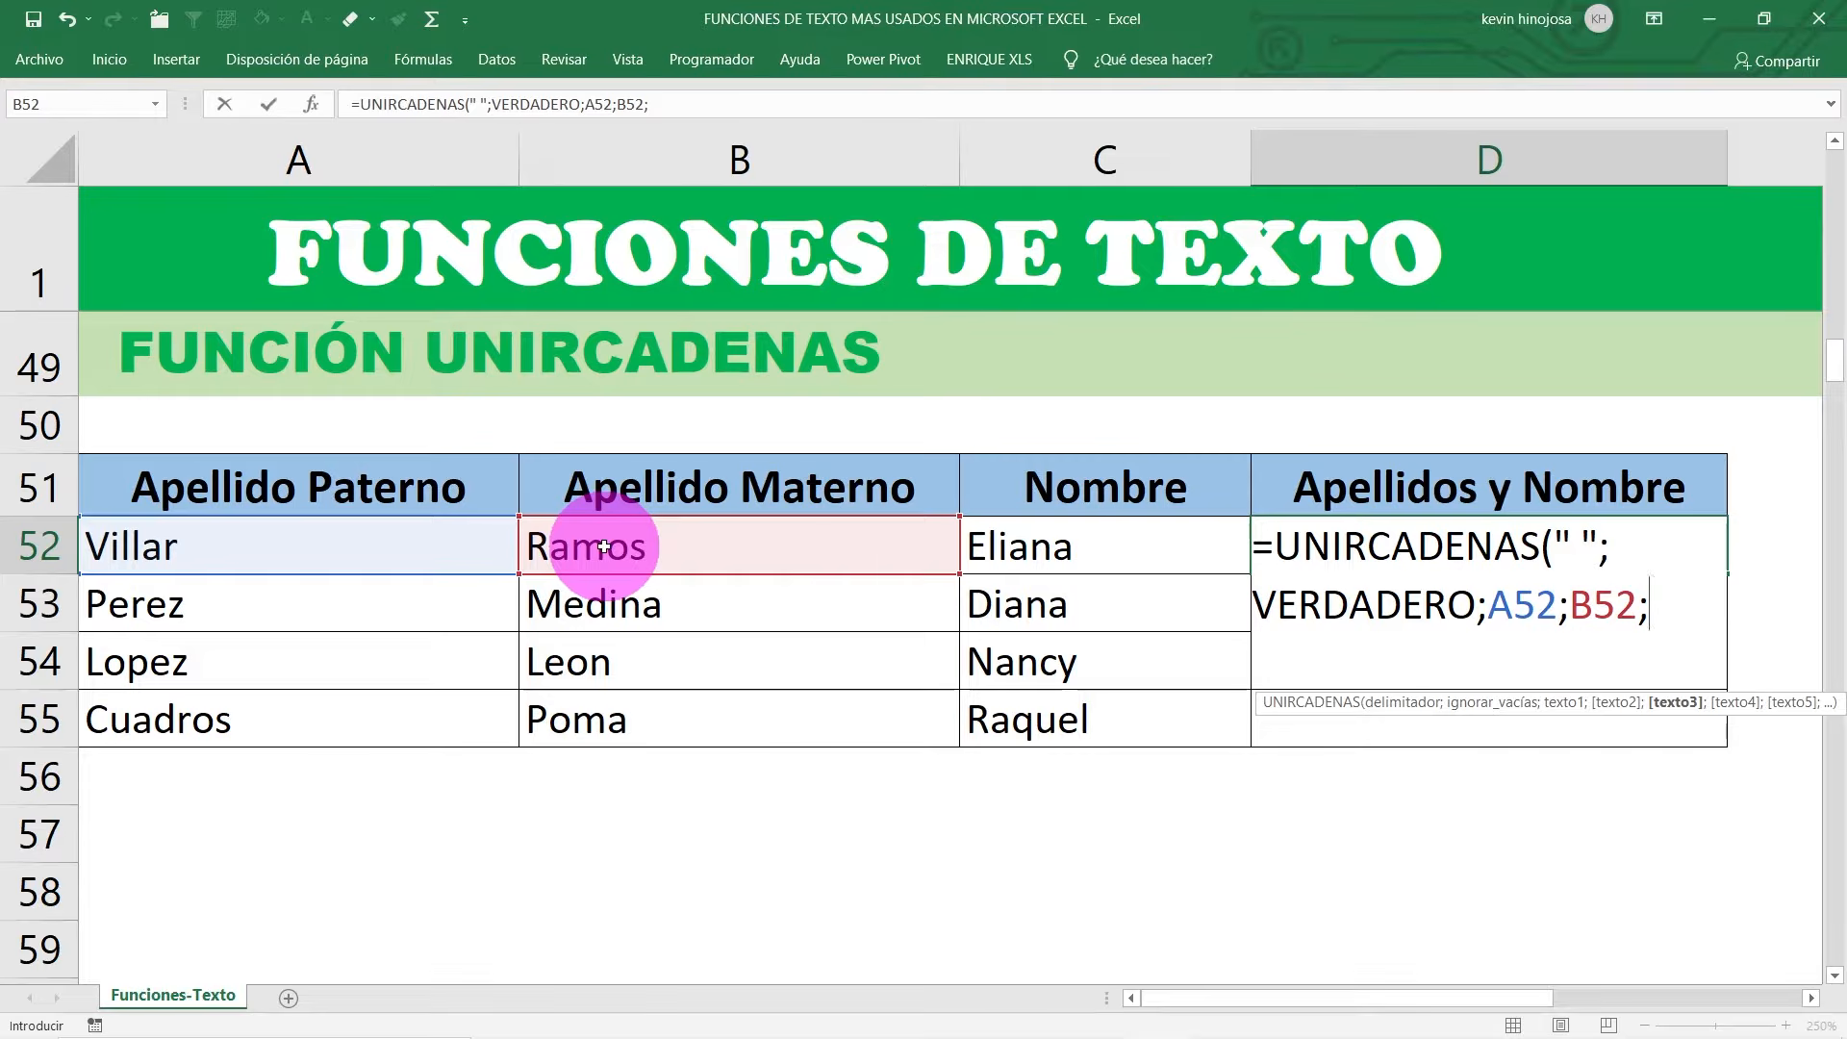
pyautogui.click(1035, 541)
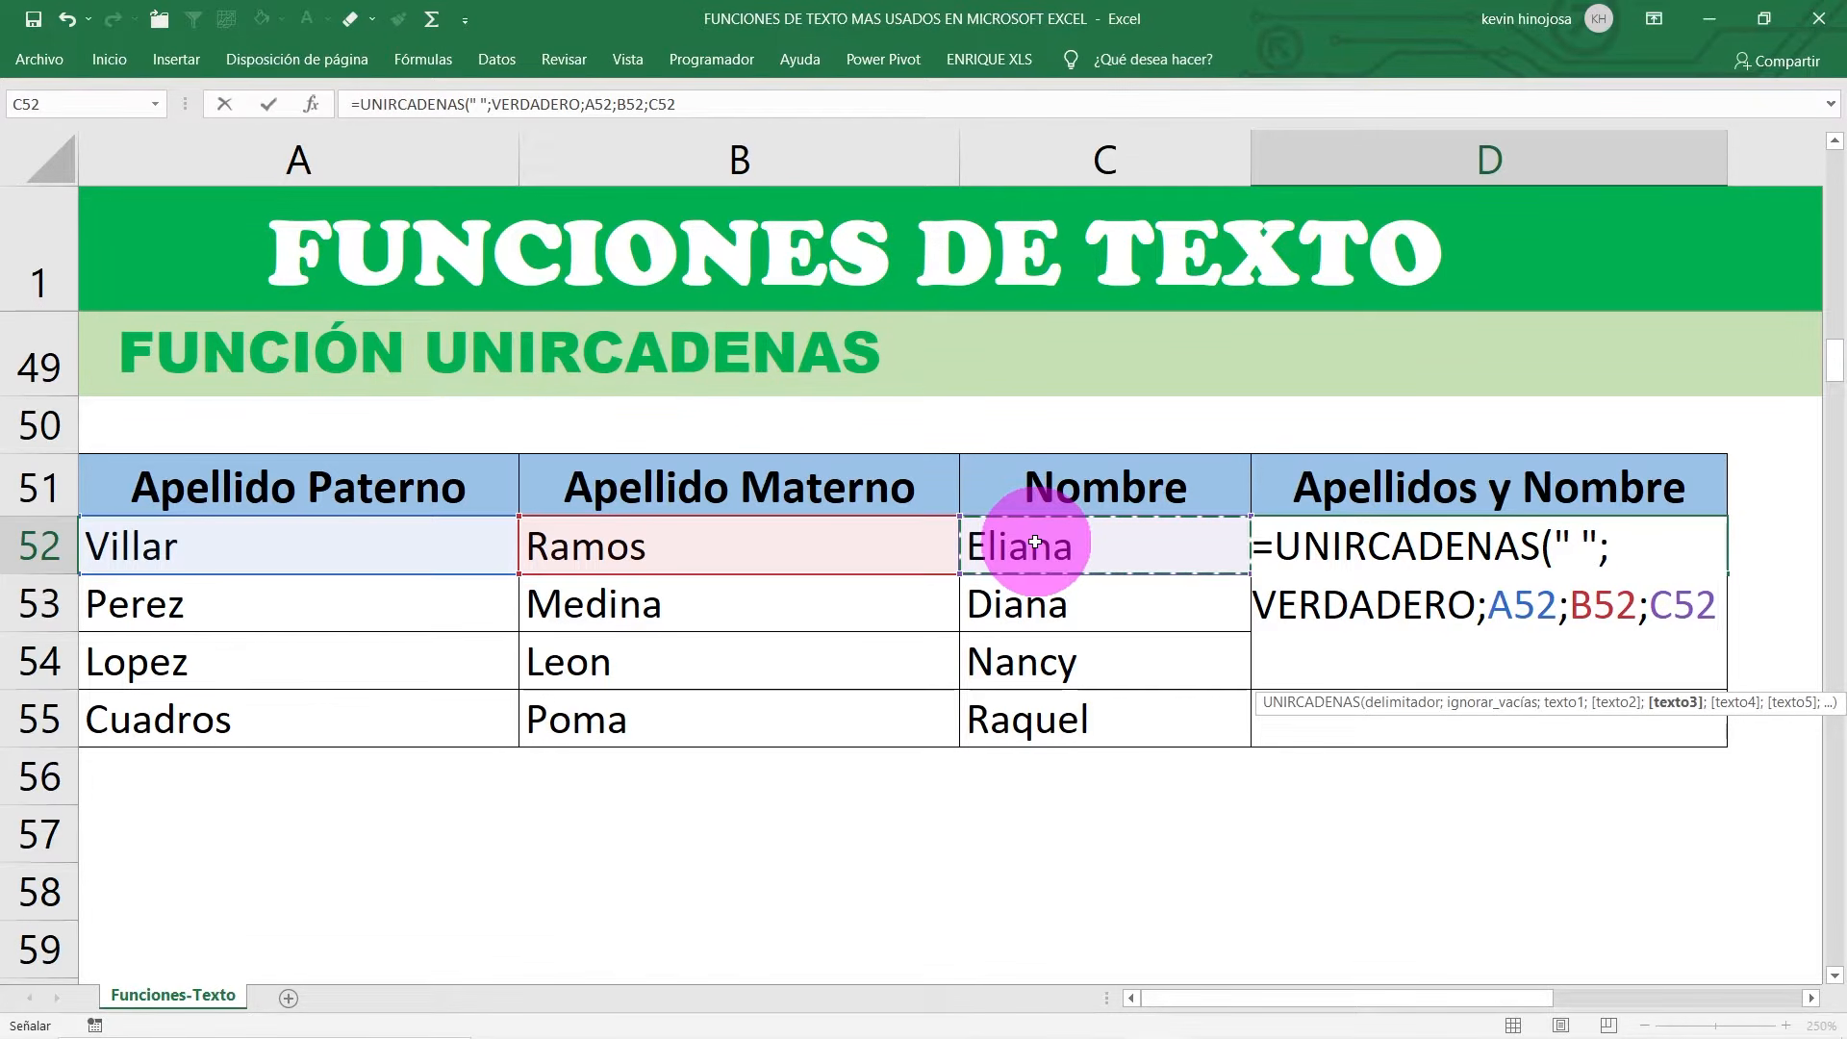
# Step: Remove the separate references A52, B52 and C52 from the UNIRCADENAS formula, keeping the delimiter and VERDADERO arguments
pyautogui.press('BackSpace')
pyautogui.press('BackSpace')
pyautogui.press('BackSpace')
pyautogui.press('BackSpace')
pyautogui.press('BackSpace')
pyautogui.press('BackSpace')
pyautogui.press('BackSpace')
pyautogui.press('BackSpace')
pyautogui.press('BackSpace')
pyautogui.press('BackSpace')
pyautogui.press('BackSpace')
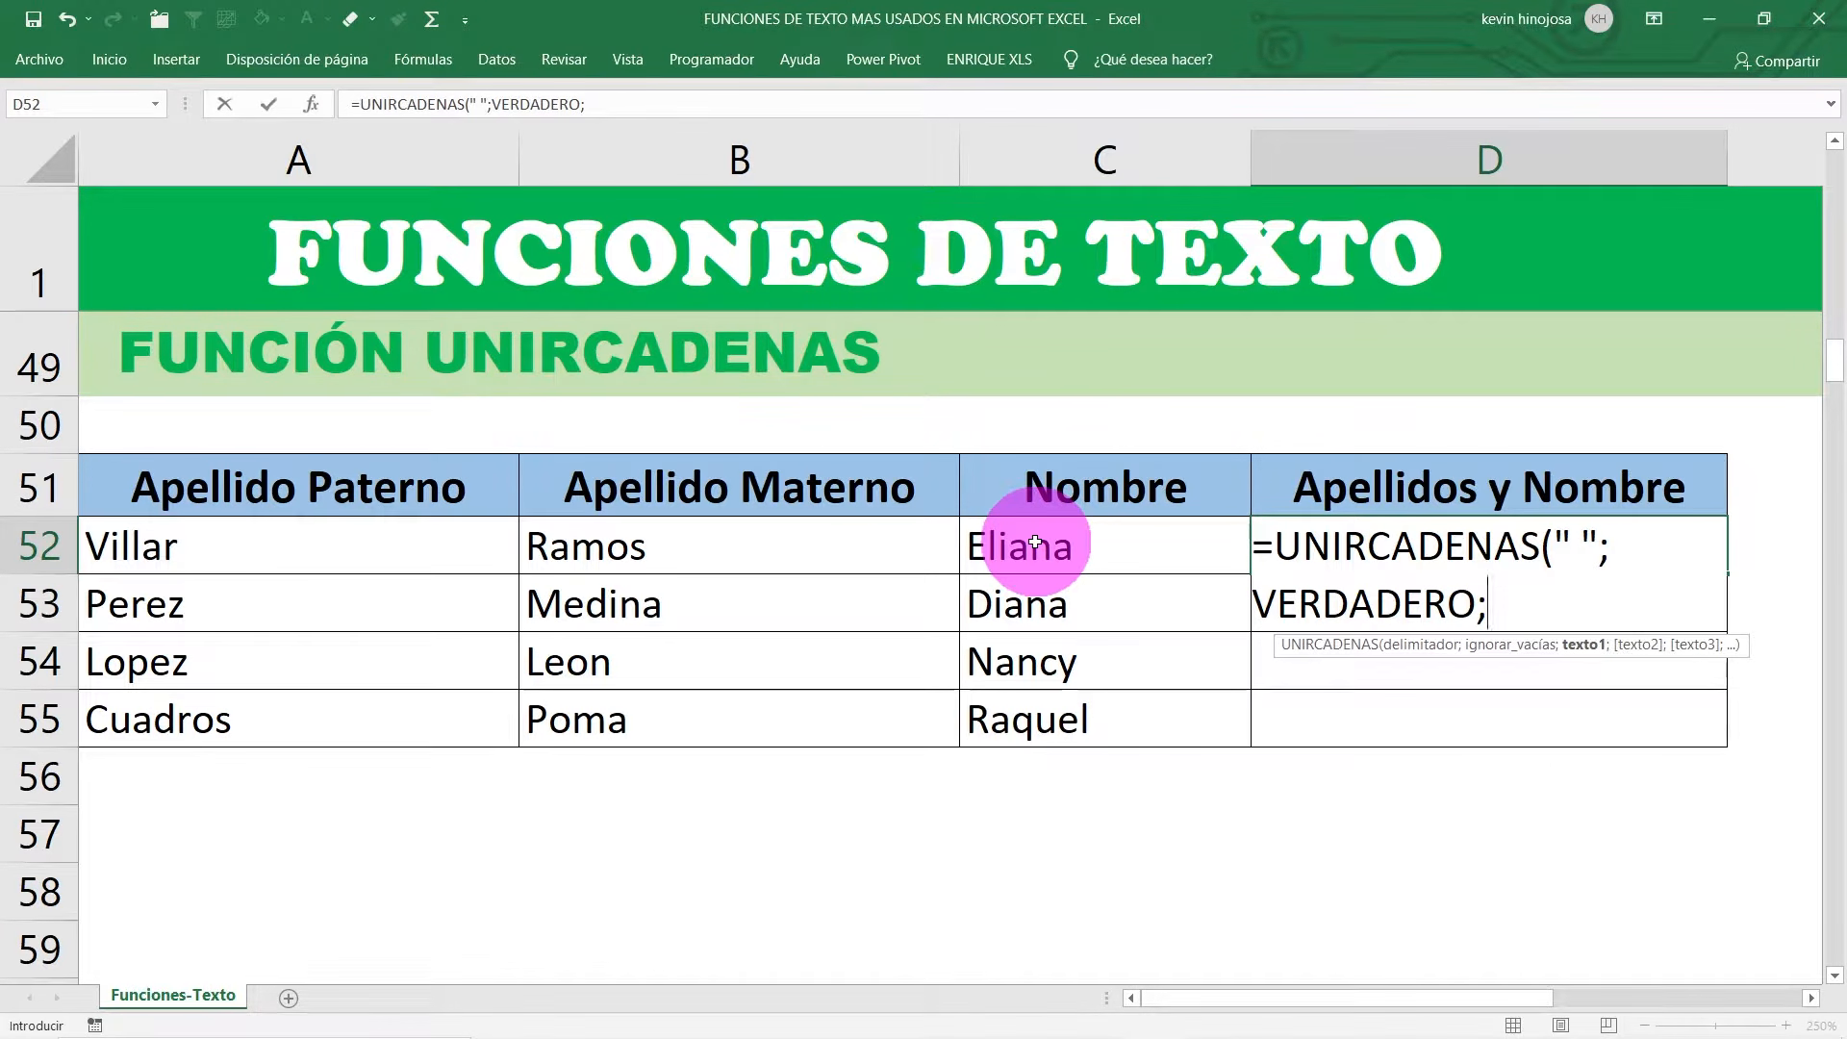
# Step: Complete the D52 formula with the range A52:C52 as =UNIRCADENAS(" ";VERDADERO;A52:C52), and select D52 again
pyautogui.click(399, 533)
pyautogui.moveTo(399, 534); pyautogui.dragTo(1028, 546)
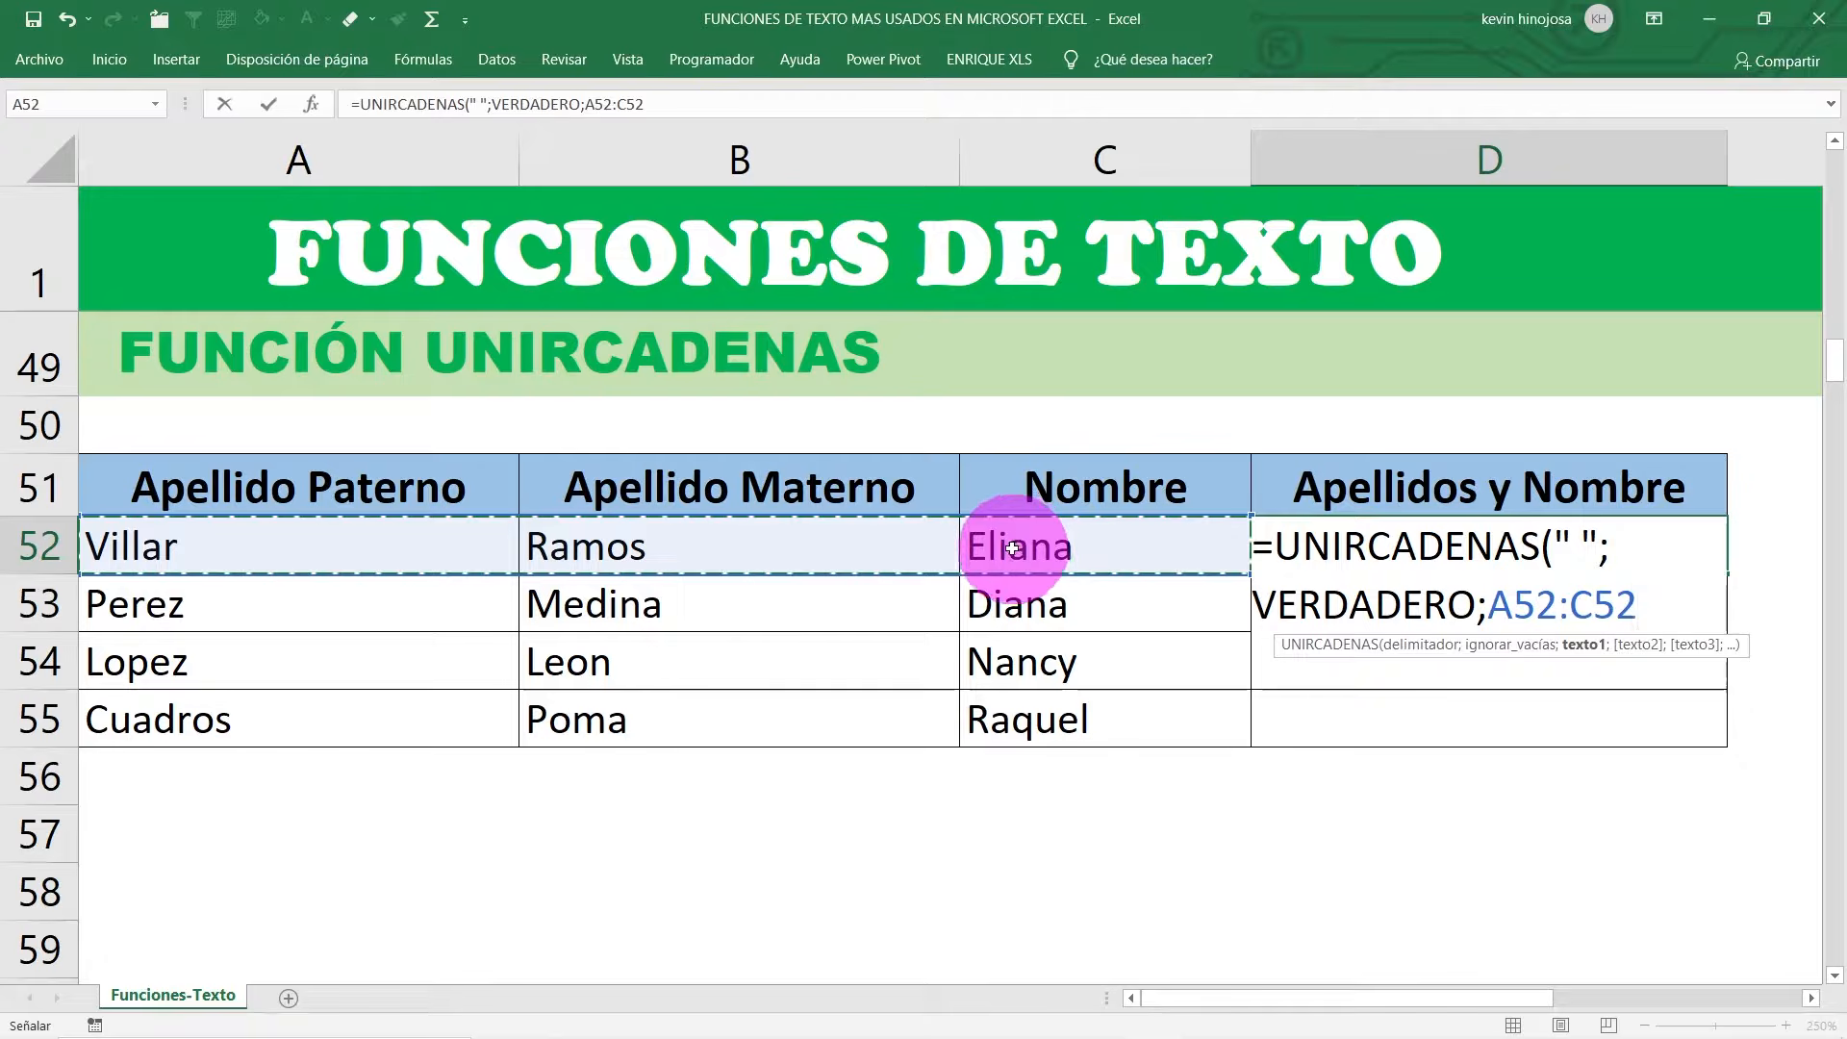
pyautogui.write(')')
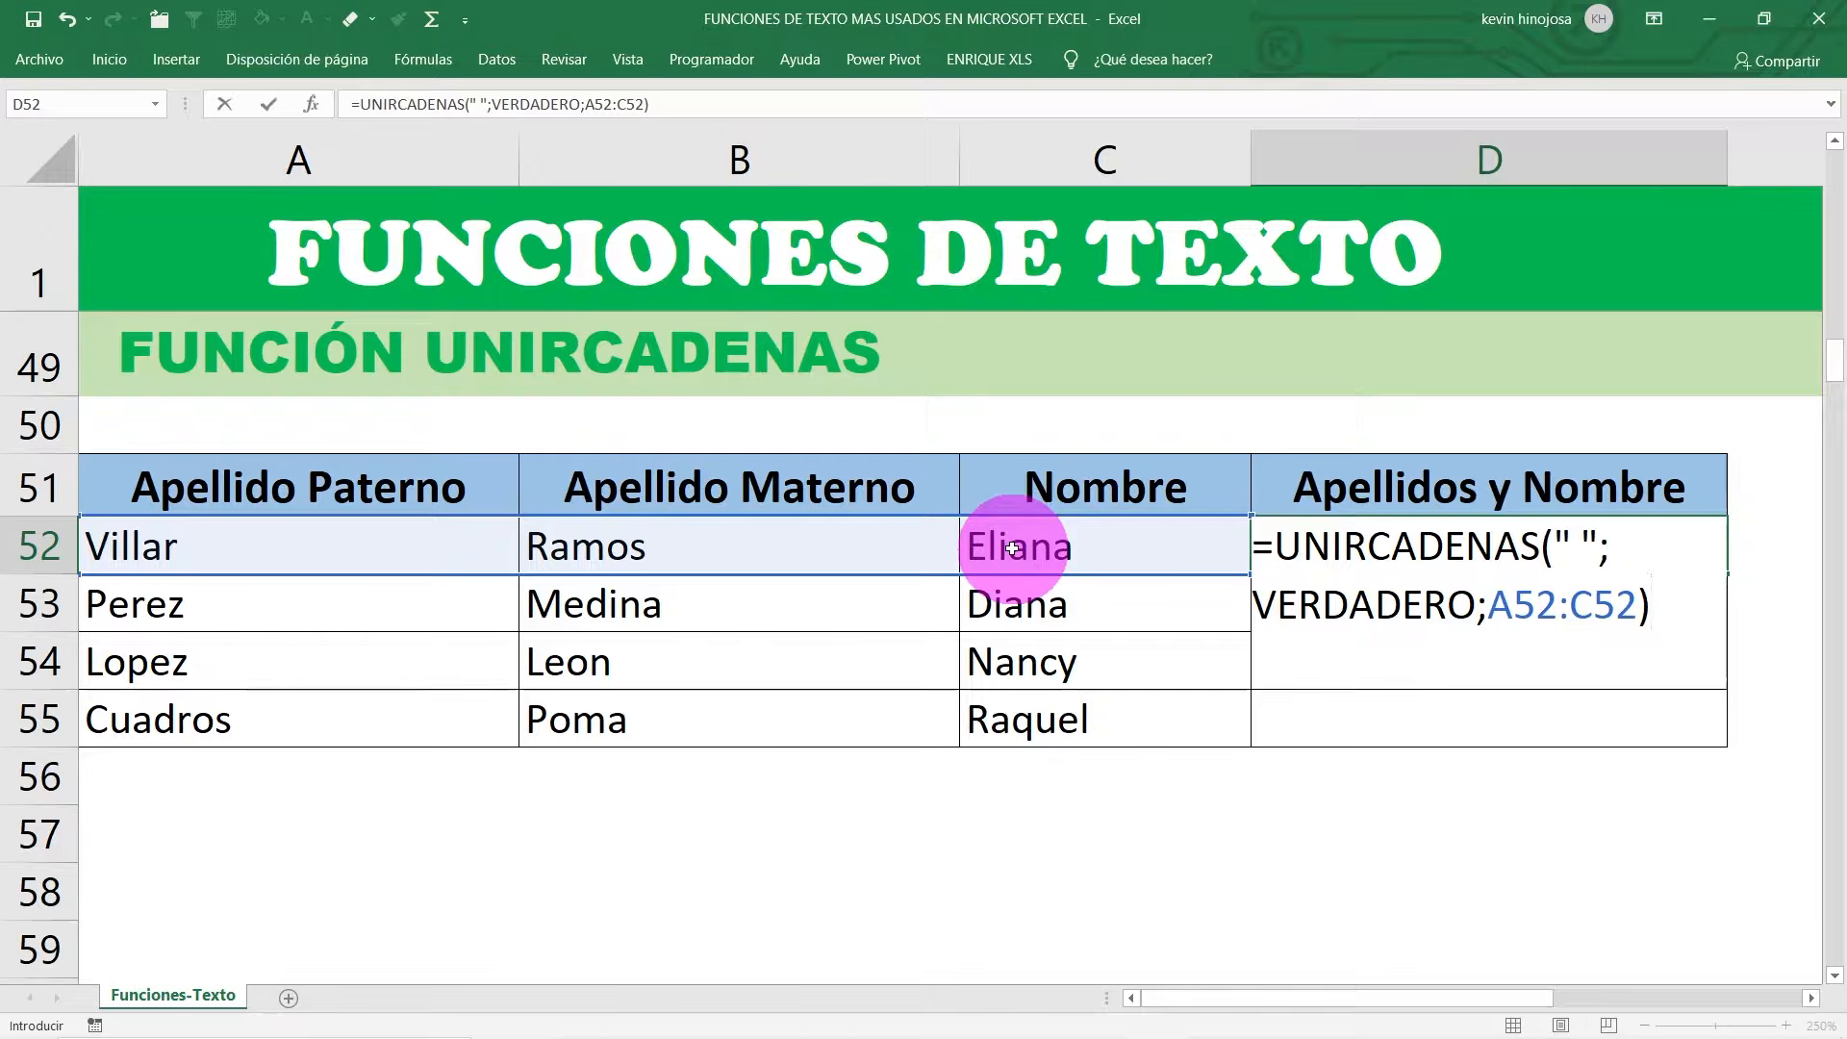
pyautogui.press('Return')
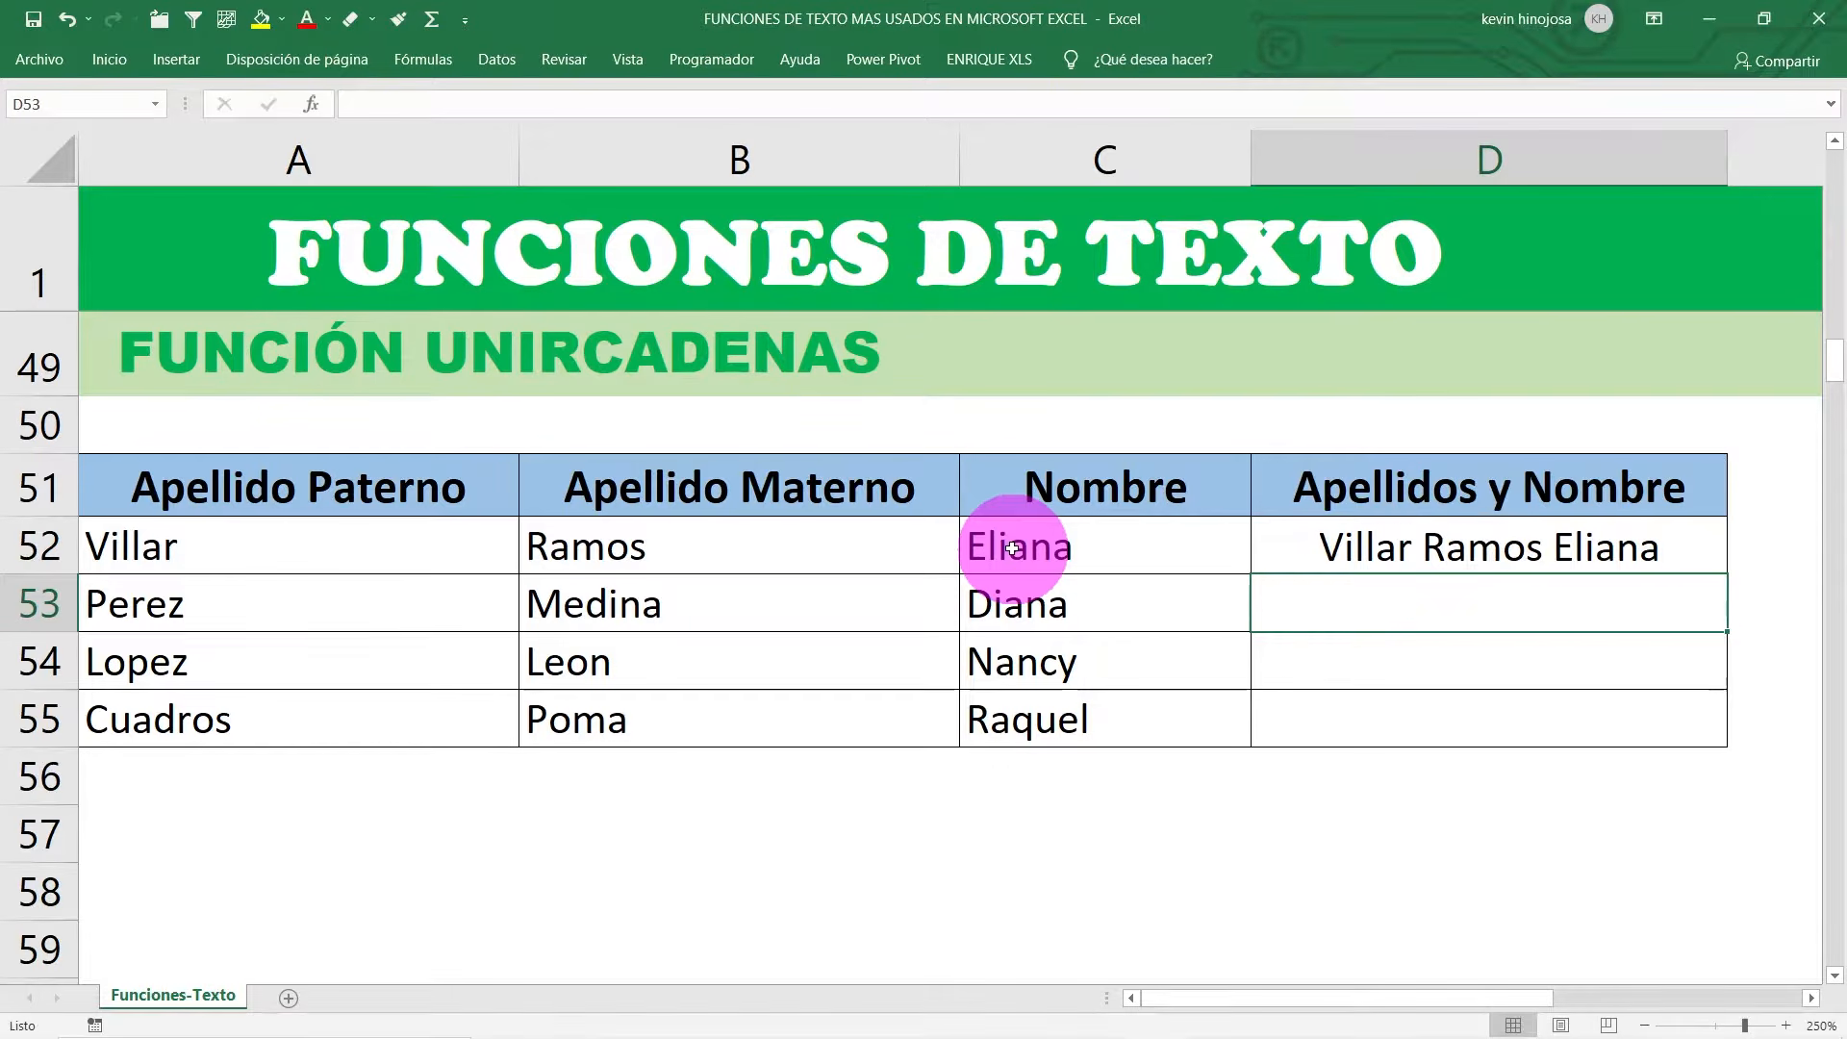
pyautogui.click(1429, 558)
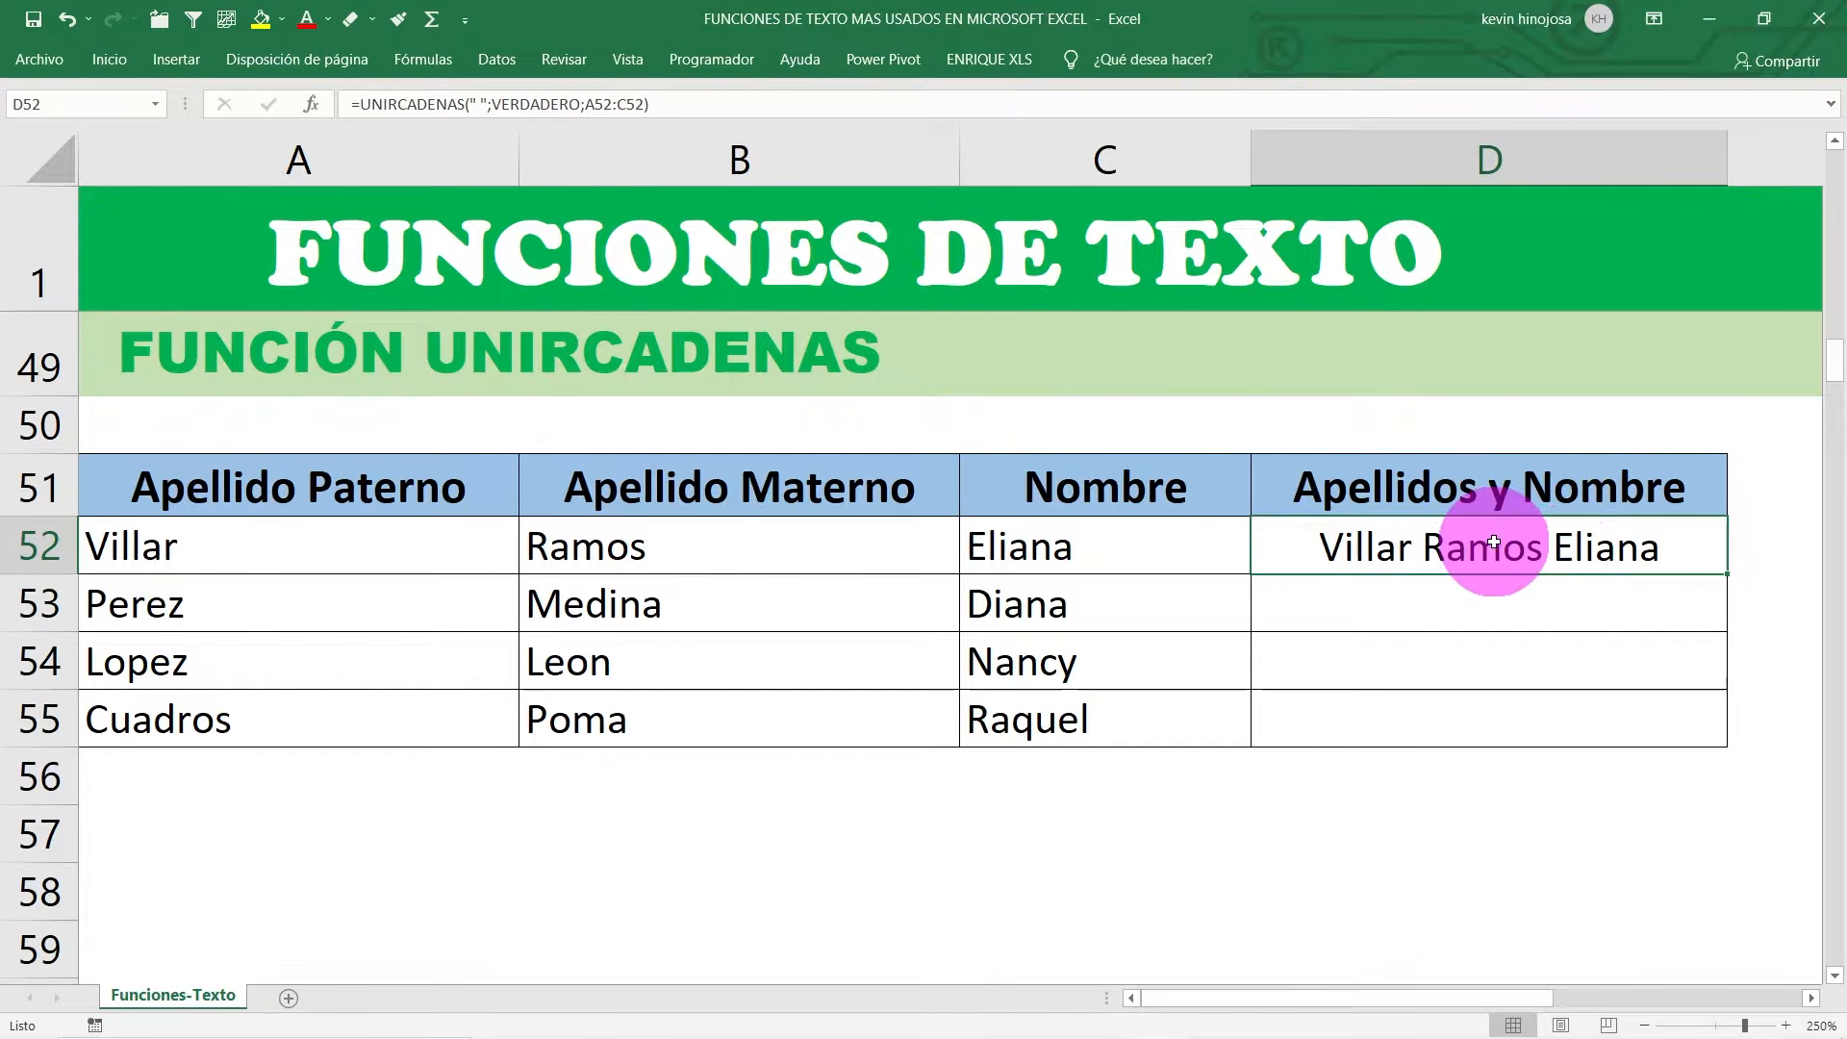
# Step: Copy the UNIRCADENAS formula from D52 down through D55 in the Apellidos y Nombre column
pyautogui.doubleClick(1724, 574)
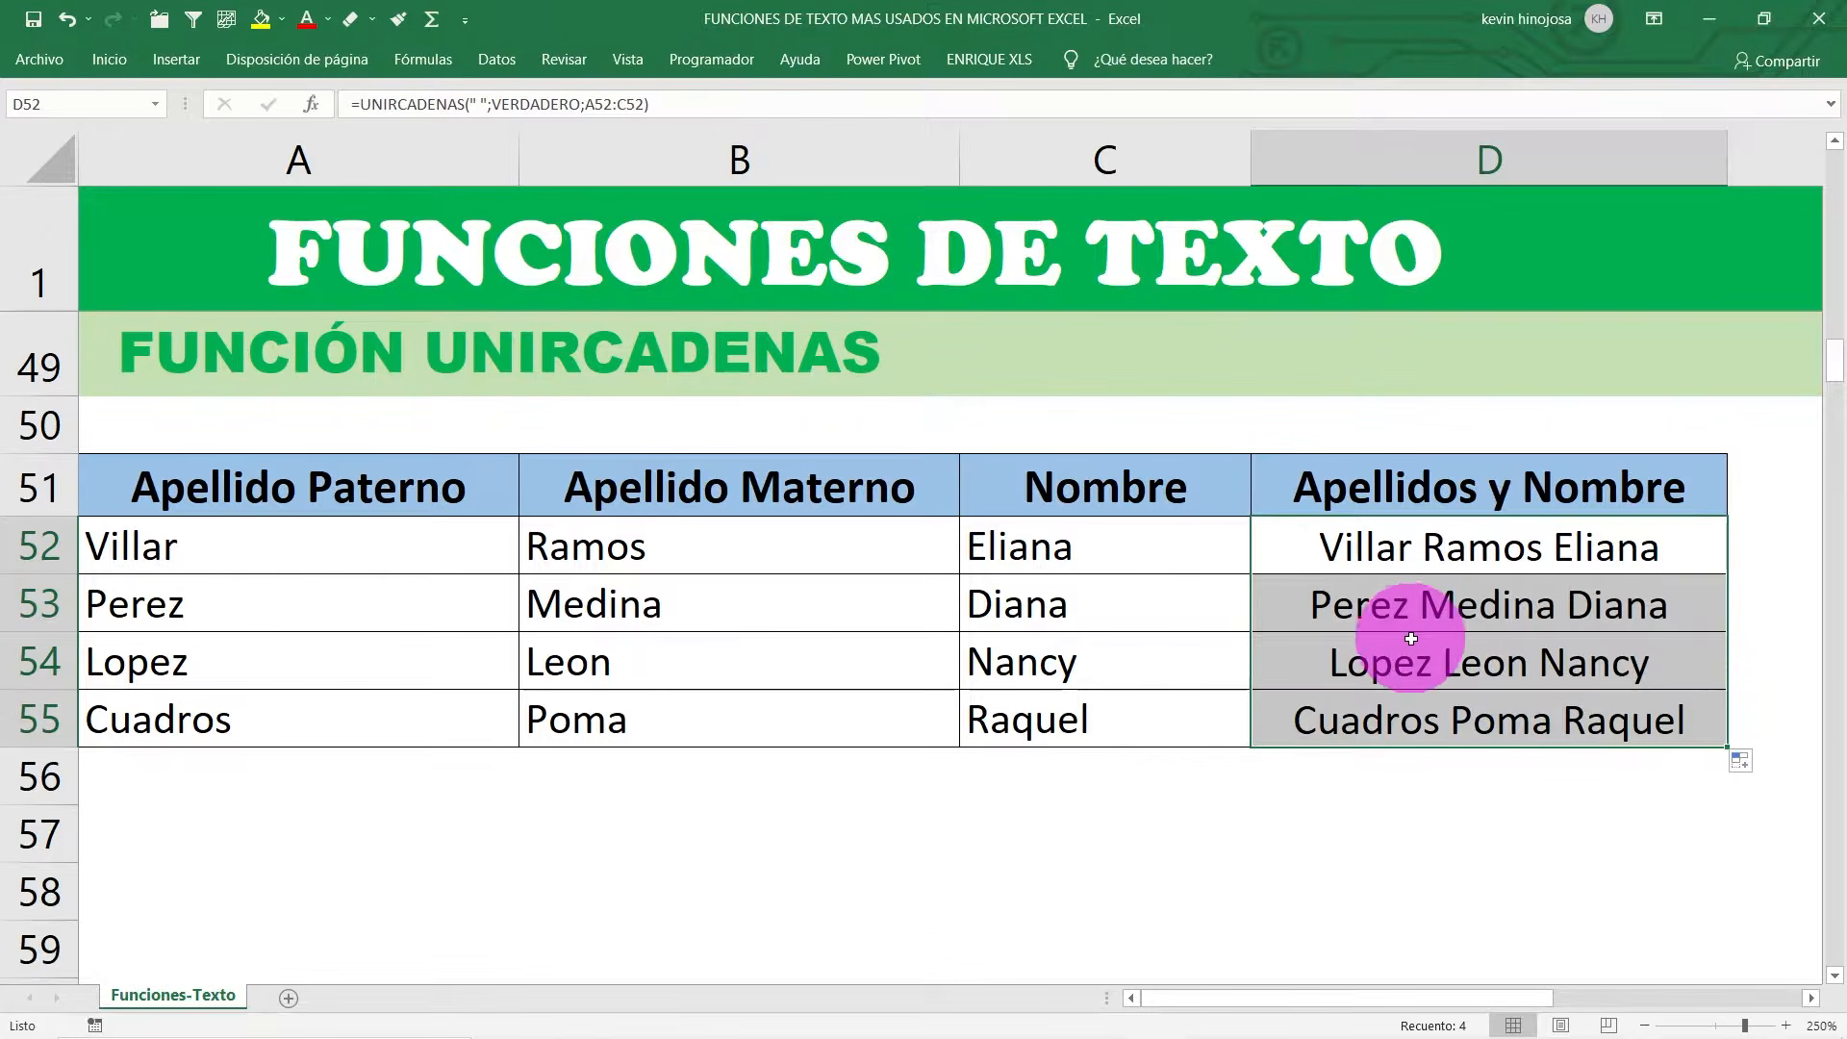
pyautogui.click(1448, 613)
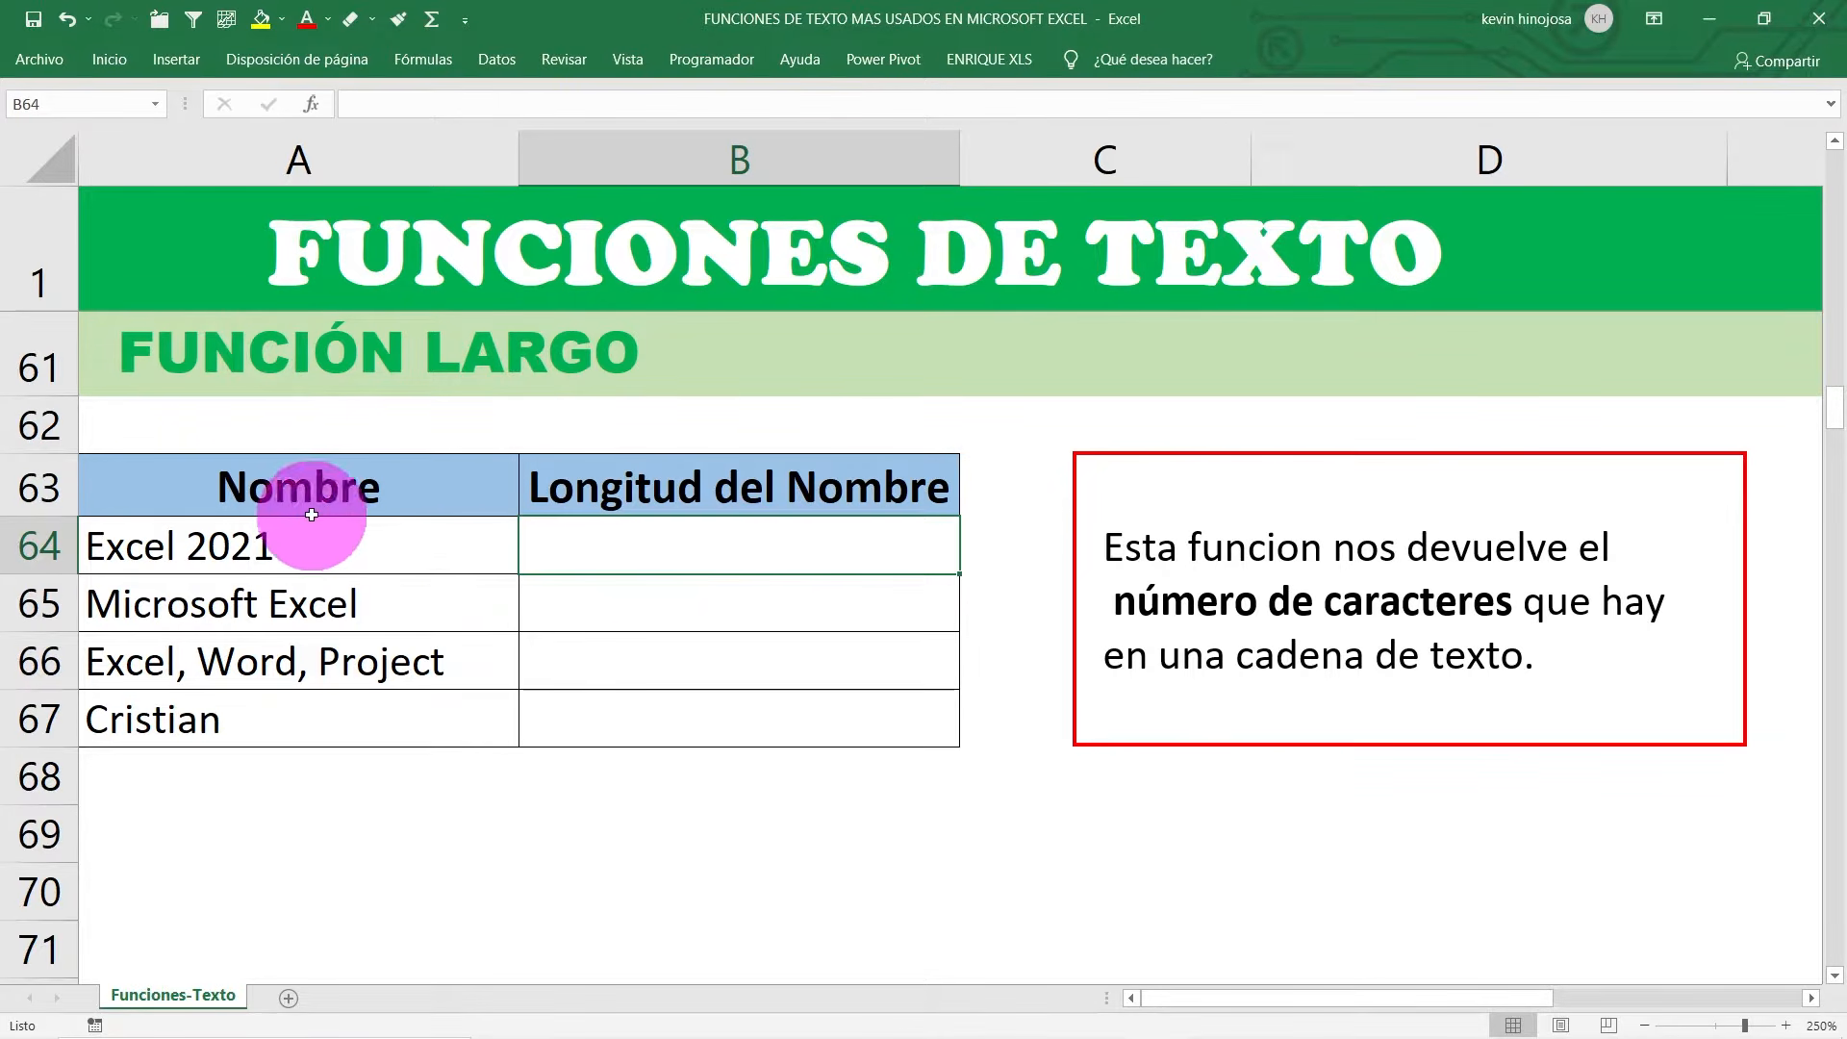
# Step: Examine the Nombre entries in A64:A67 and the empty Longitud del Nombre cells B64:B67 of the LARGO table
pyautogui.click(311, 532)
pyautogui.moveTo(316, 584); pyautogui.dragTo(344, 729)
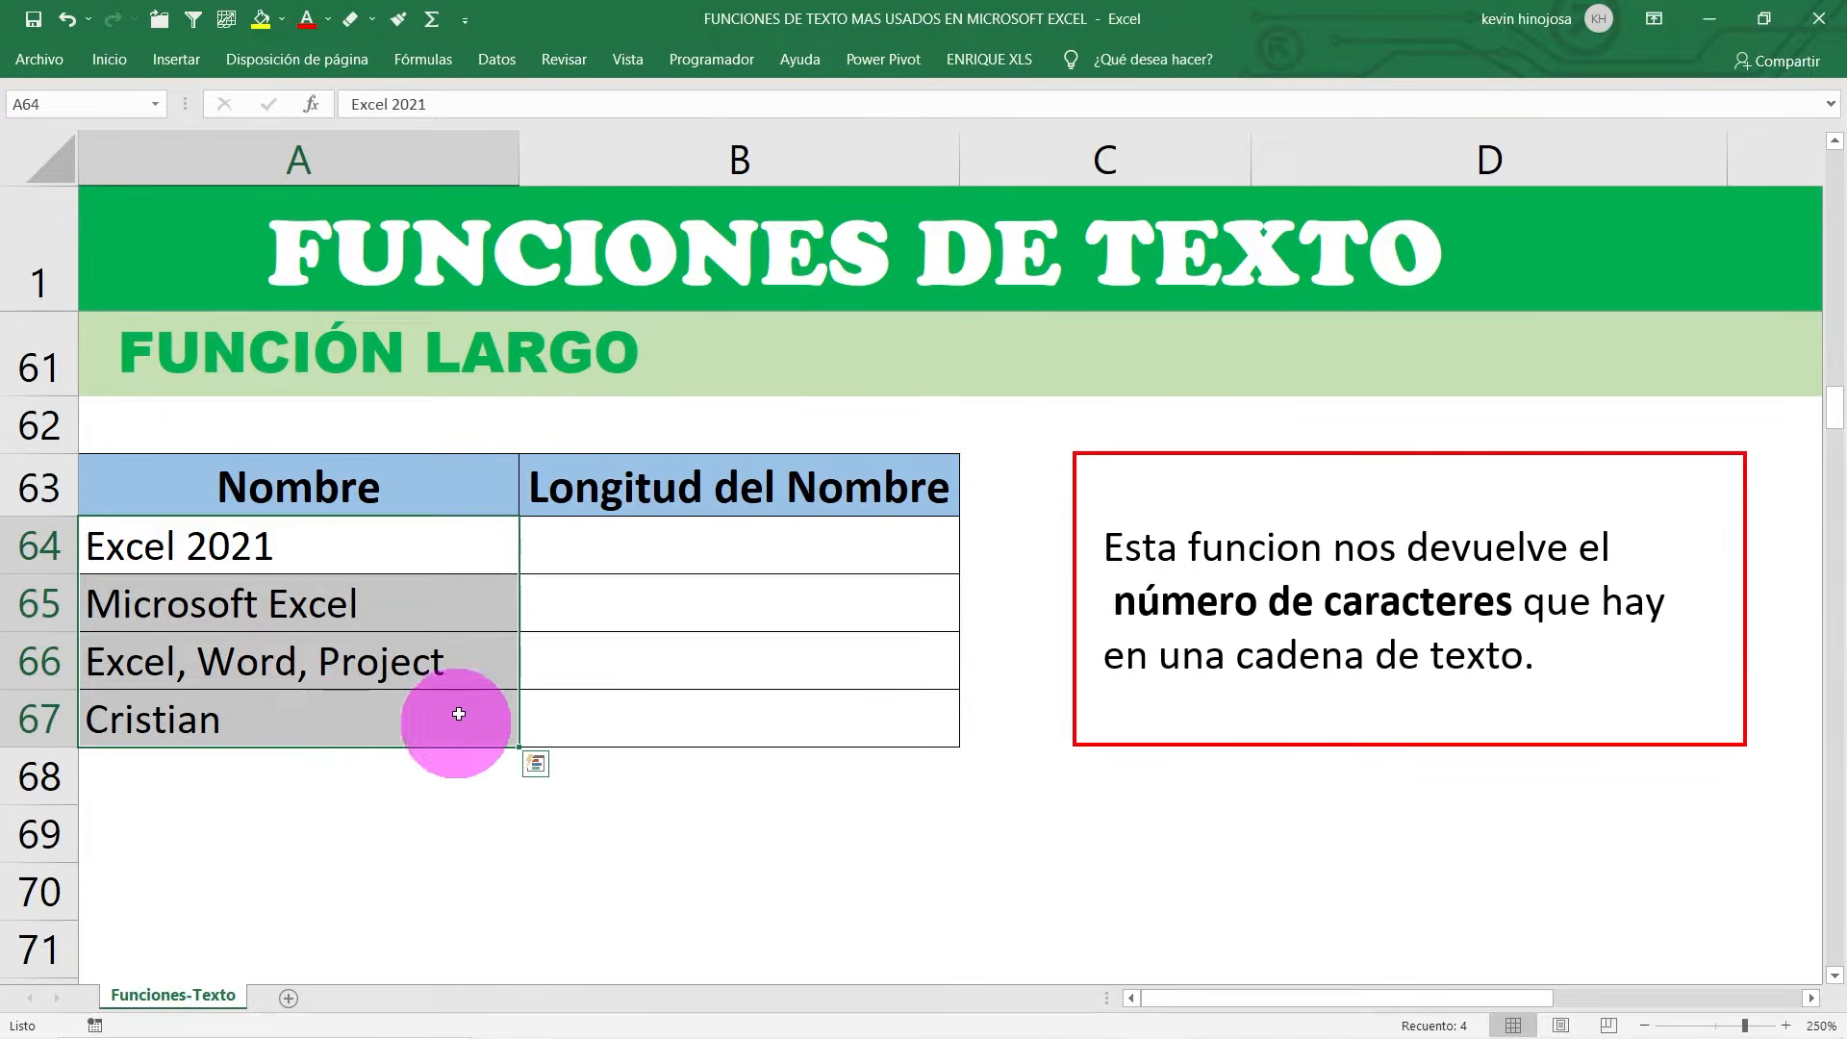
pyautogui.click(384, 545)
pyautogui.click(425, 606)
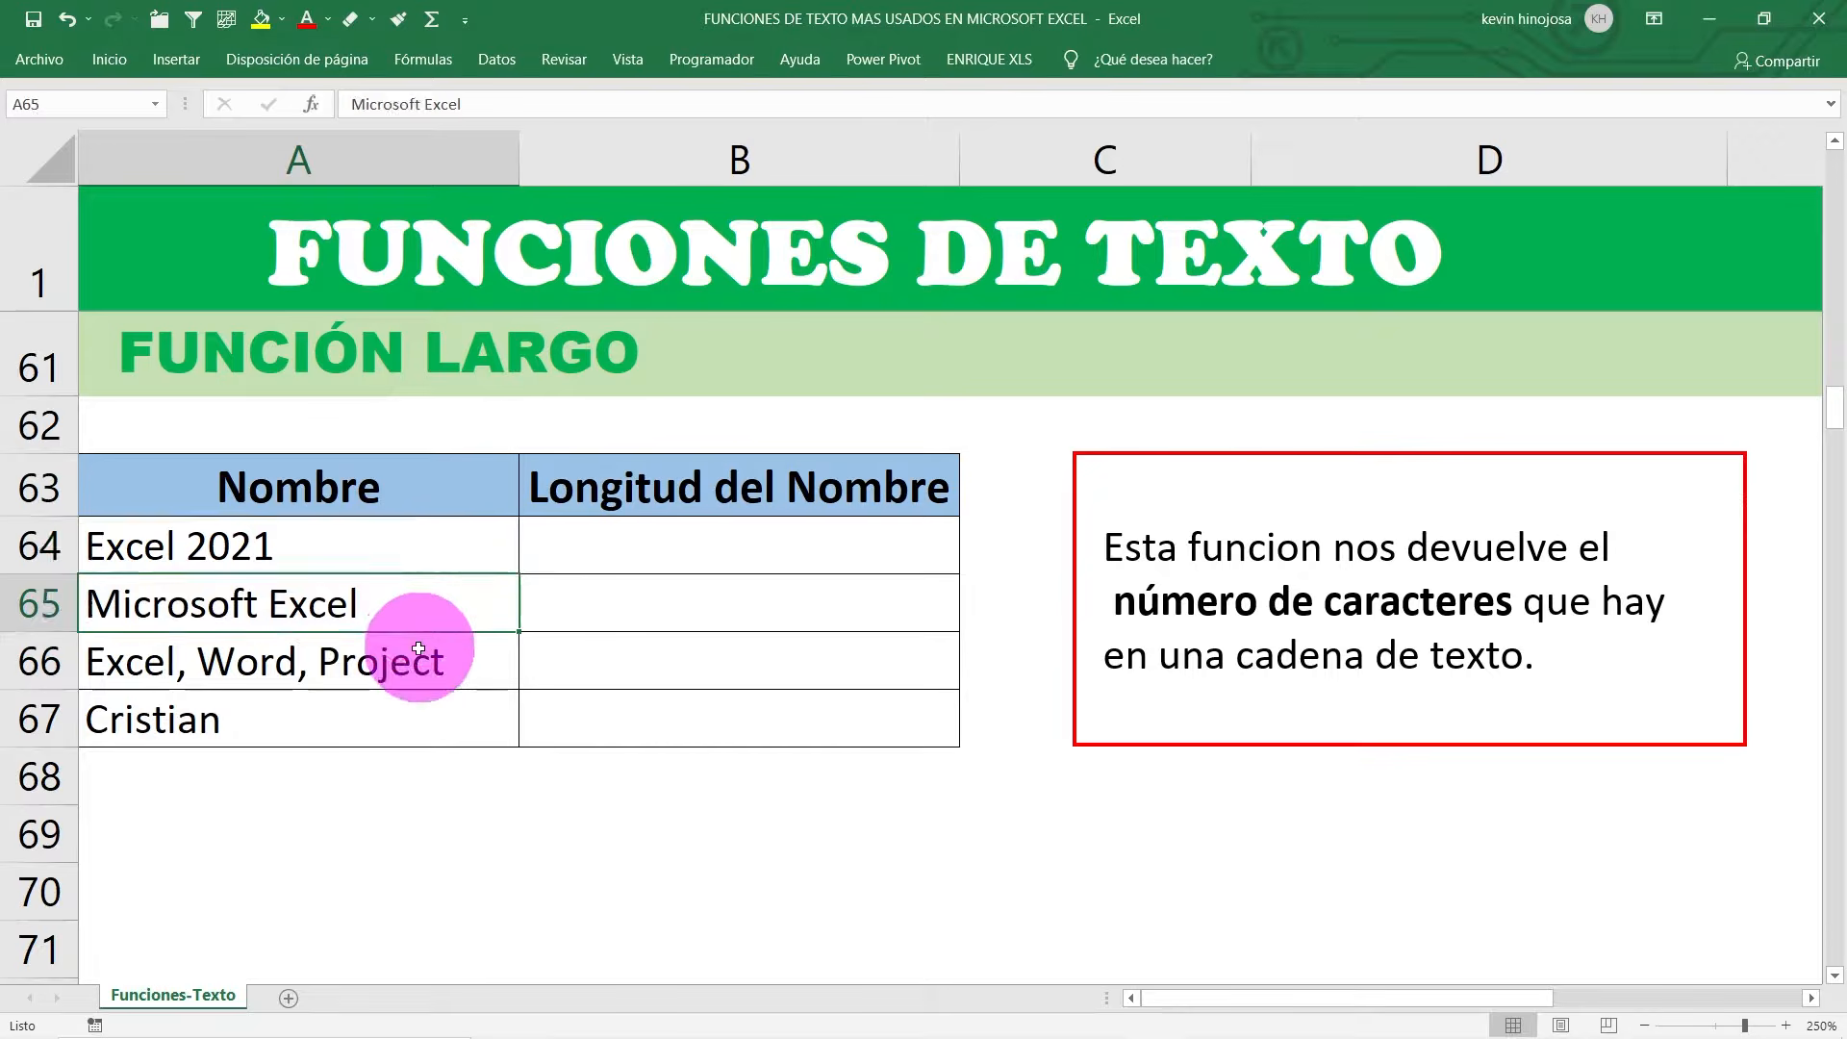
pyautogui.click(417, 673)
pyautogui.click(403, 712)
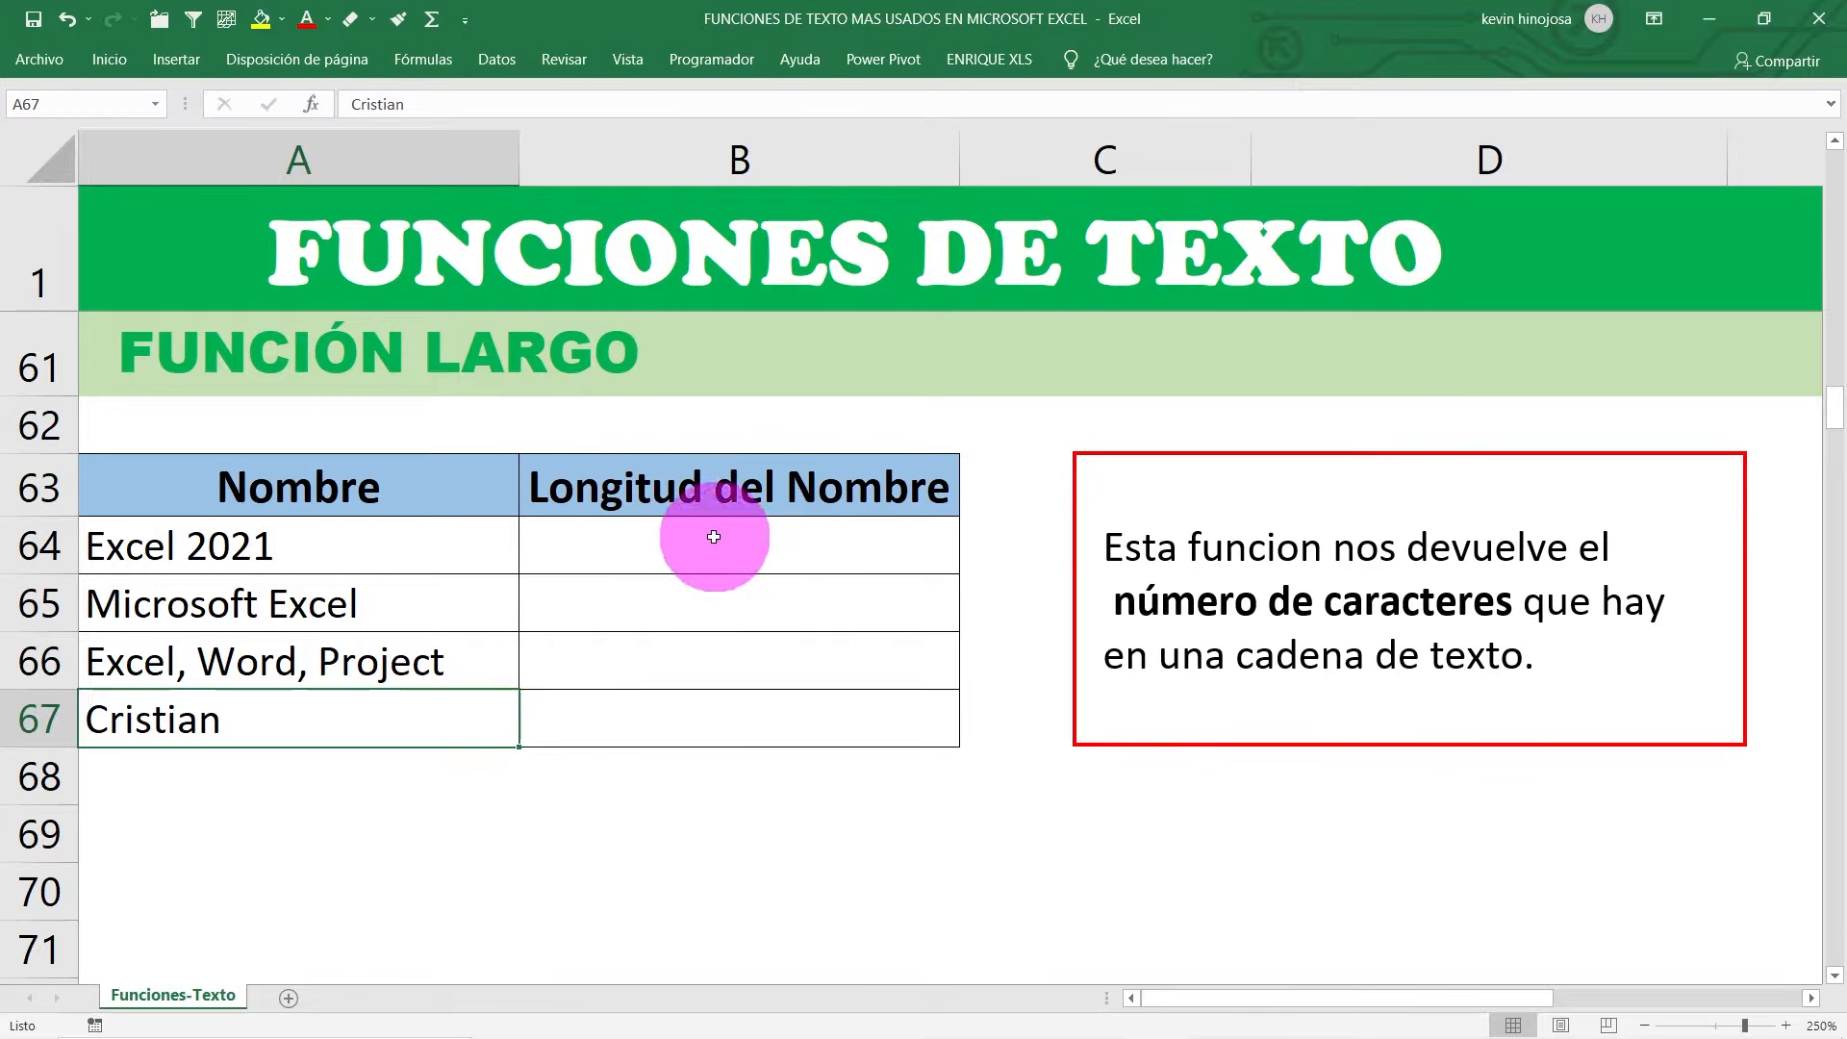
pyautogui.moveTo(709, 536); pyautogui.dragTo(719, 711)
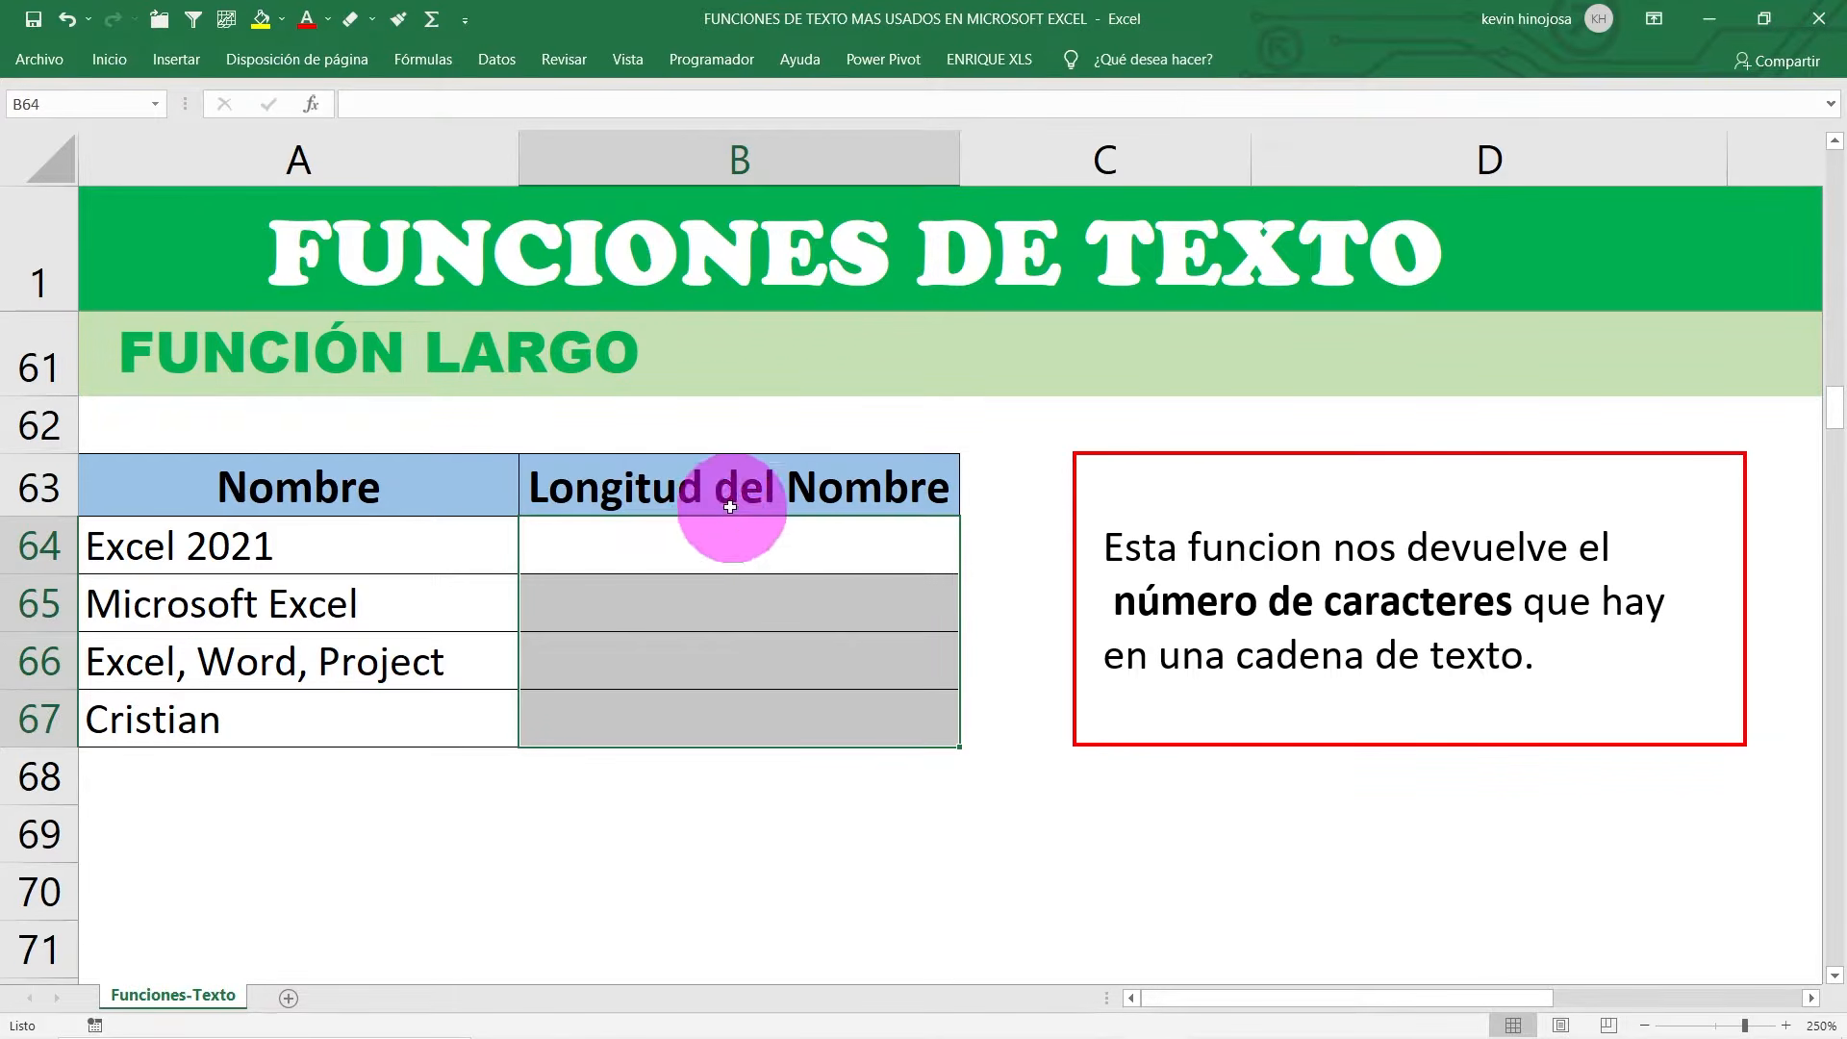
# Step: Enter the formula =LARGO(A64) in B64 to count the characters of the first entry
pyautogui.click(696, 544)
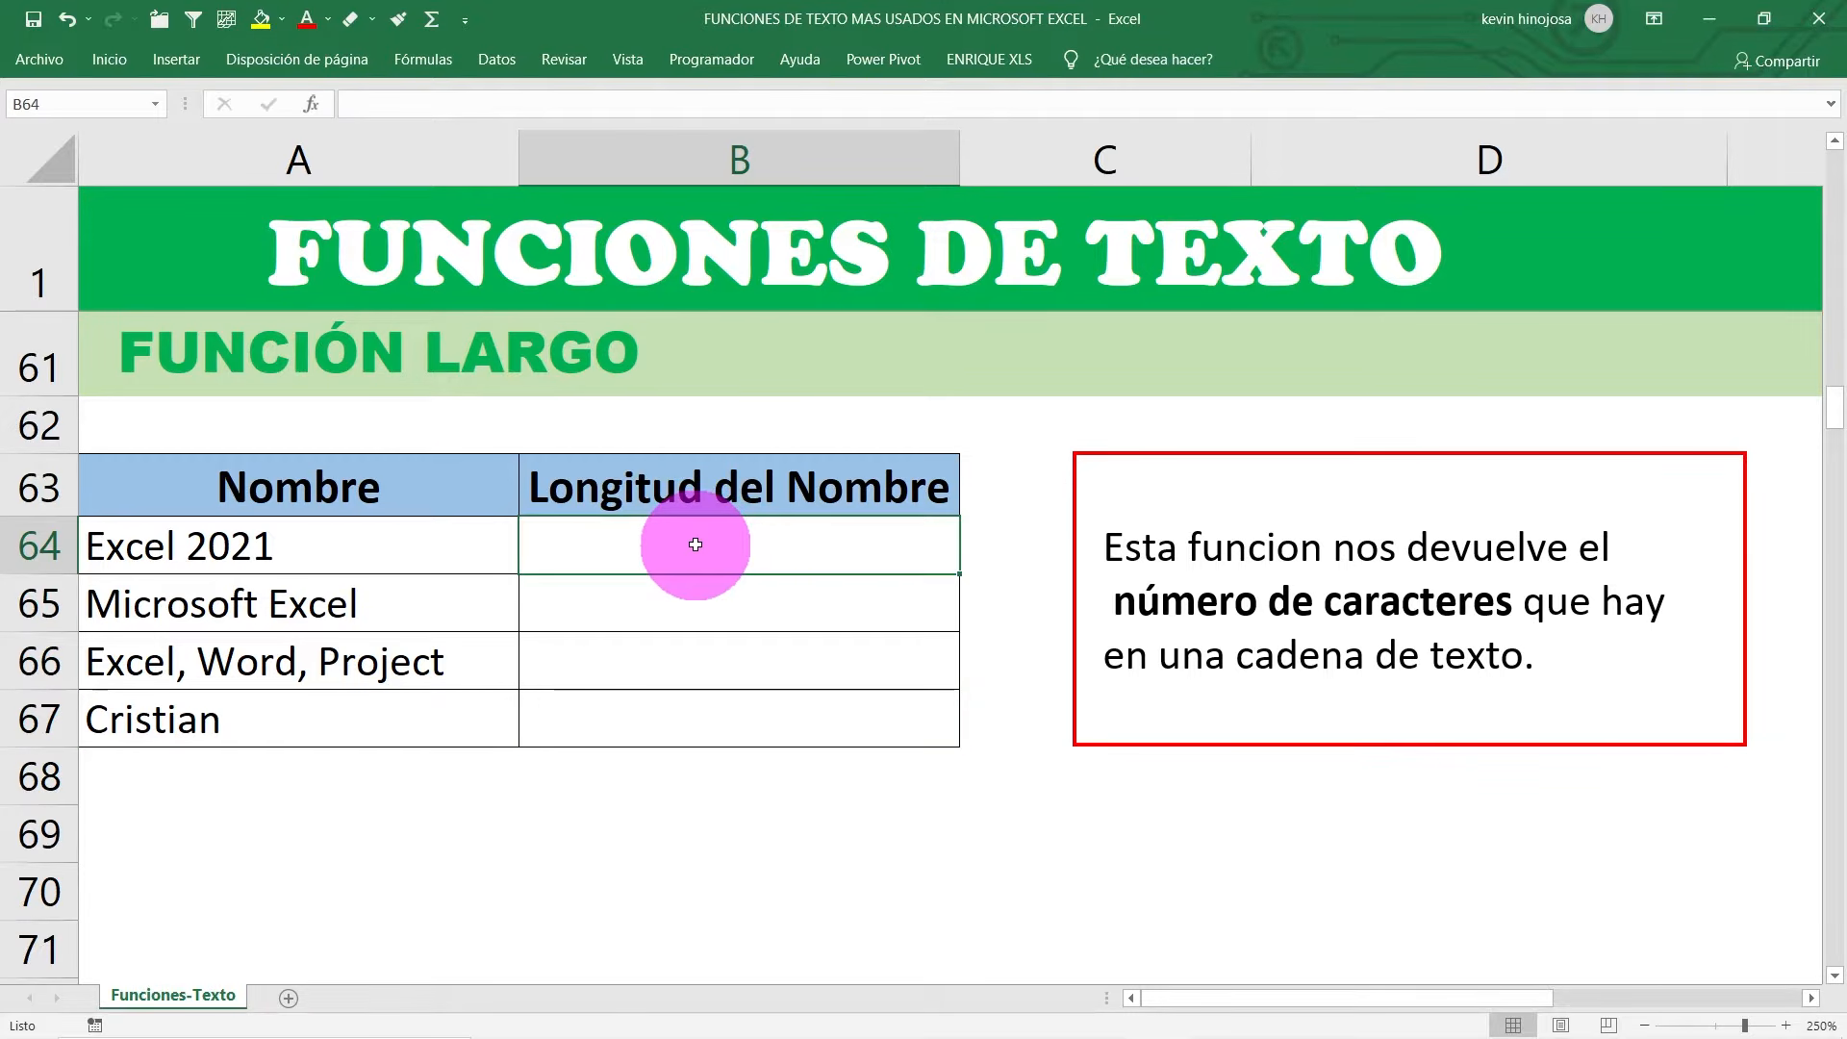
pyautogui.write('=')
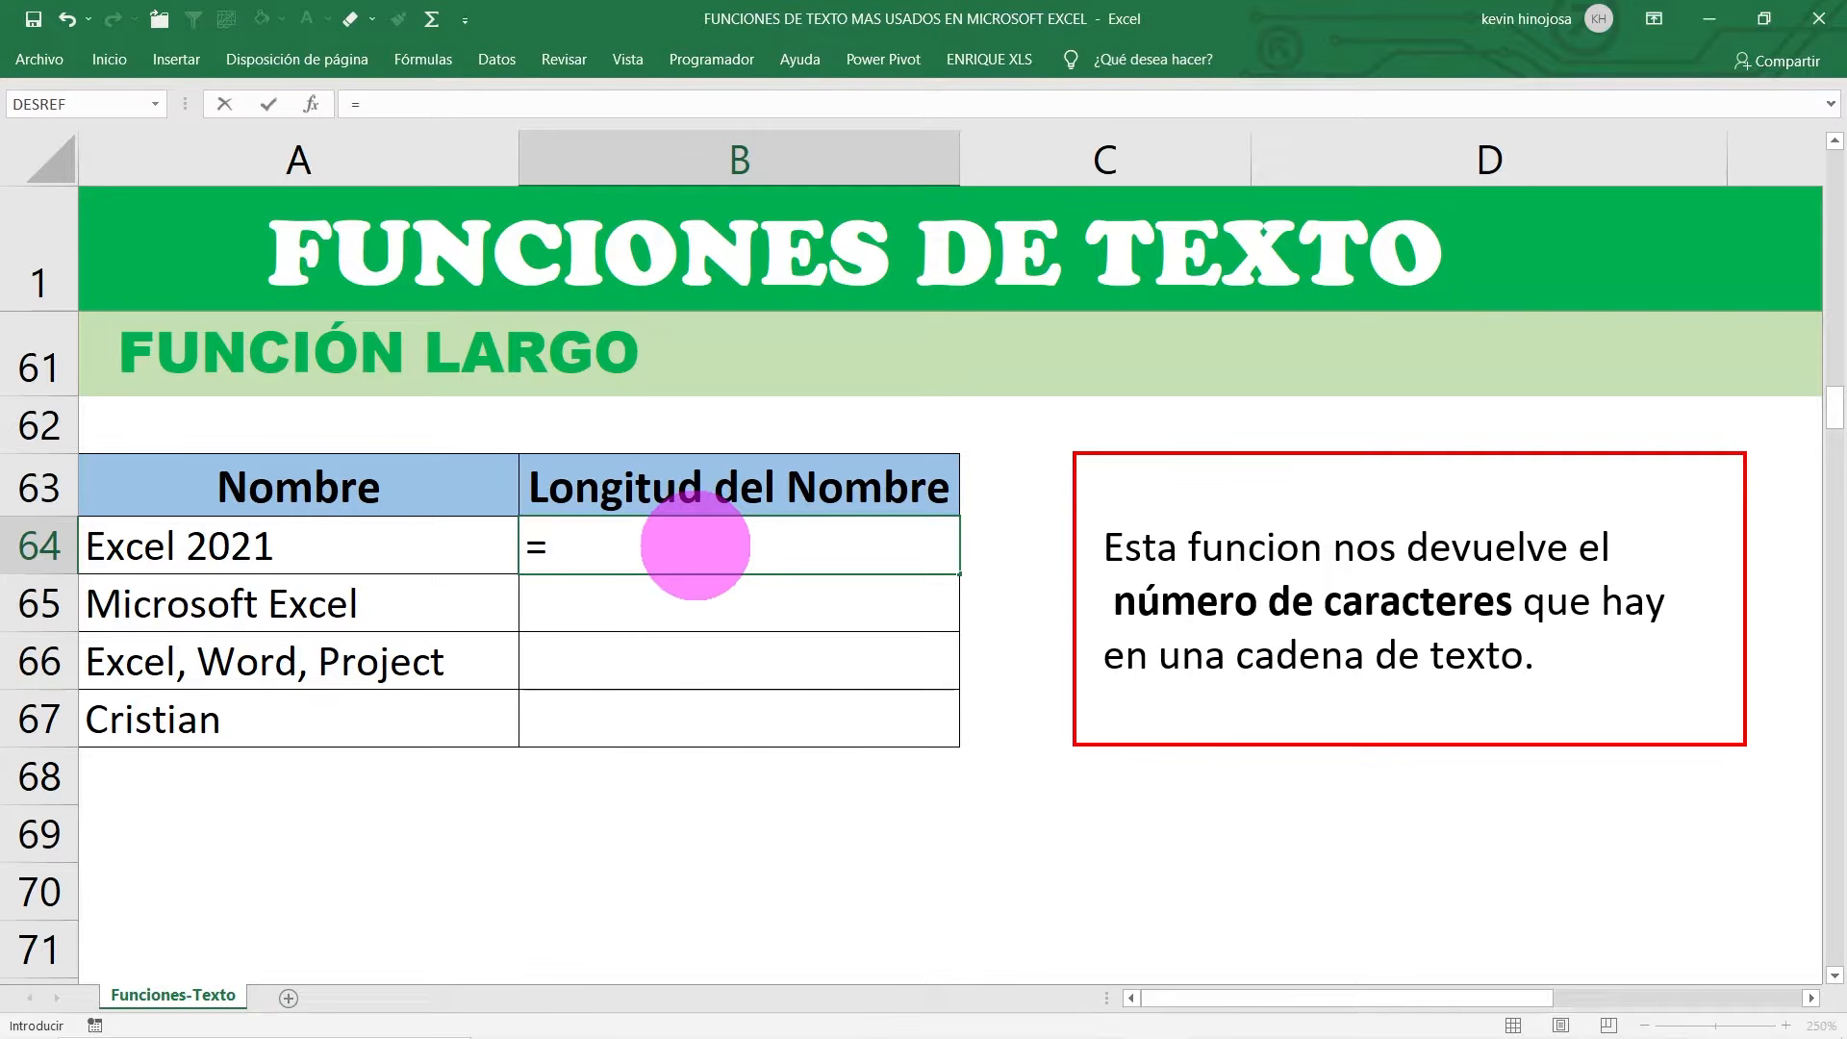
pyautogui.write('LARGO')
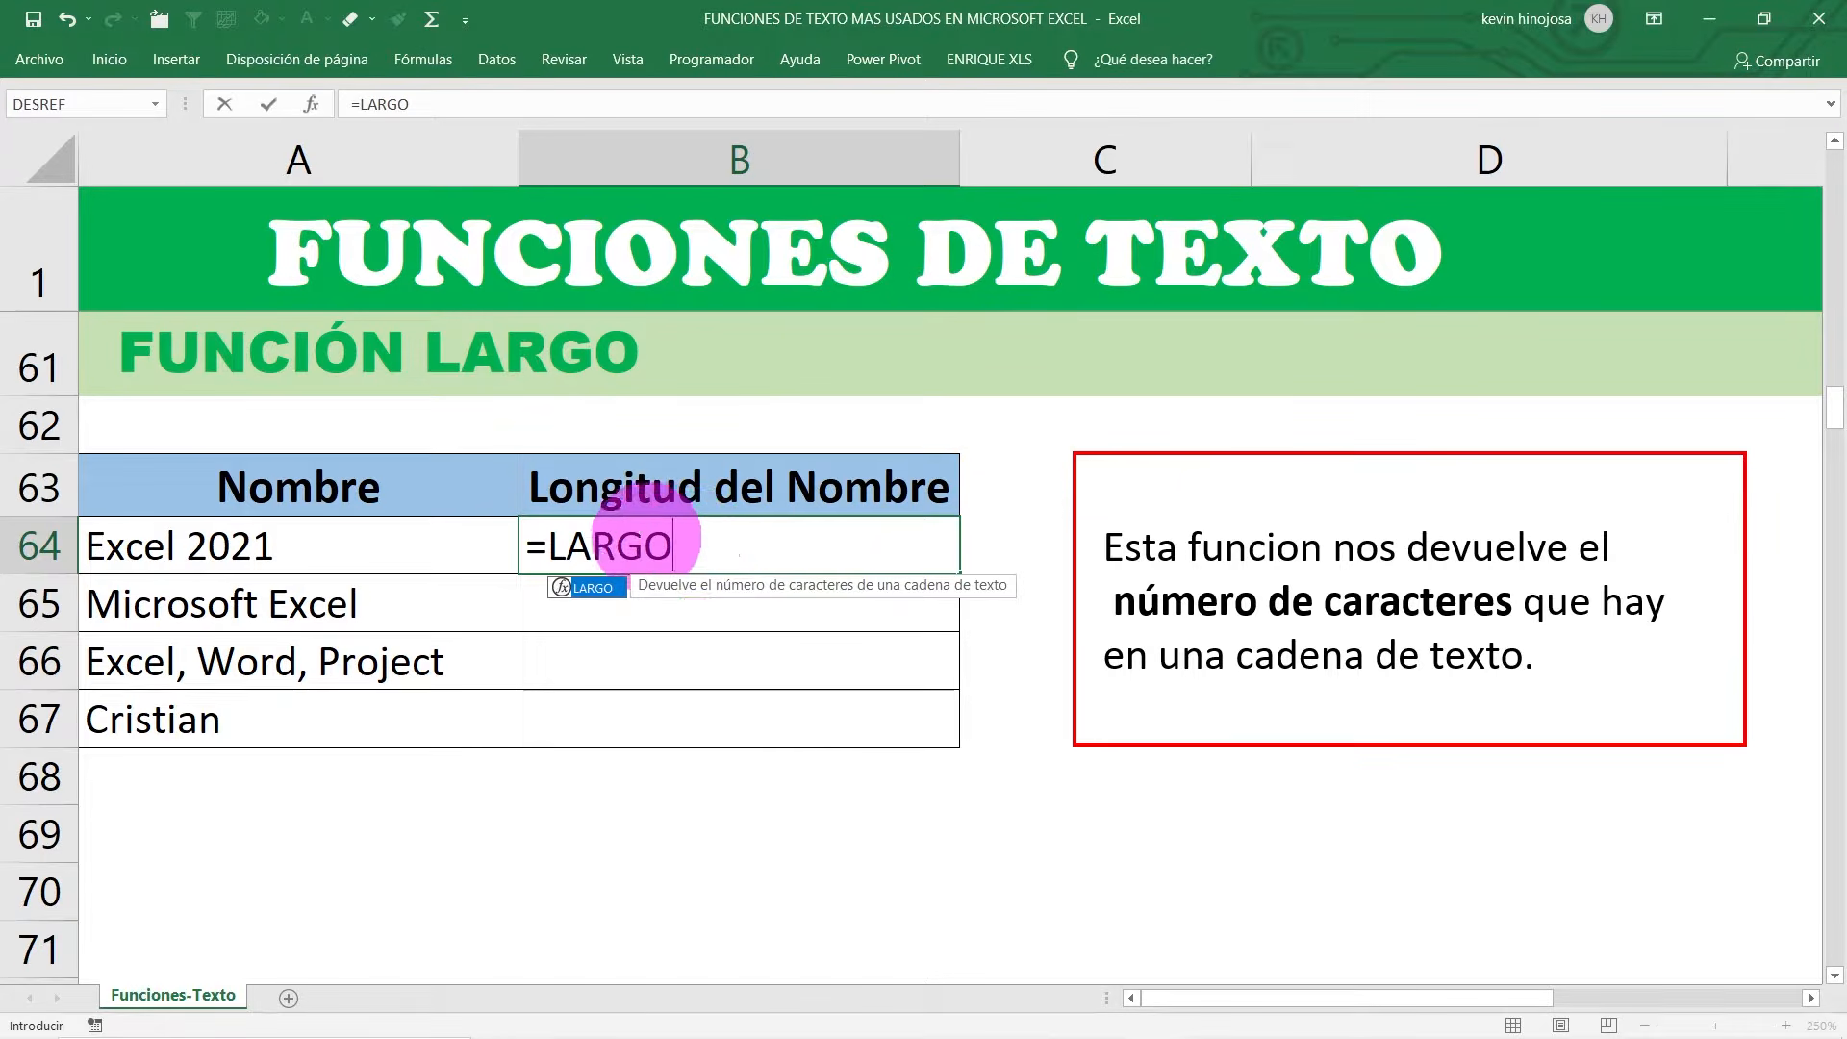
pyautogui.doubleClick(601, 585)
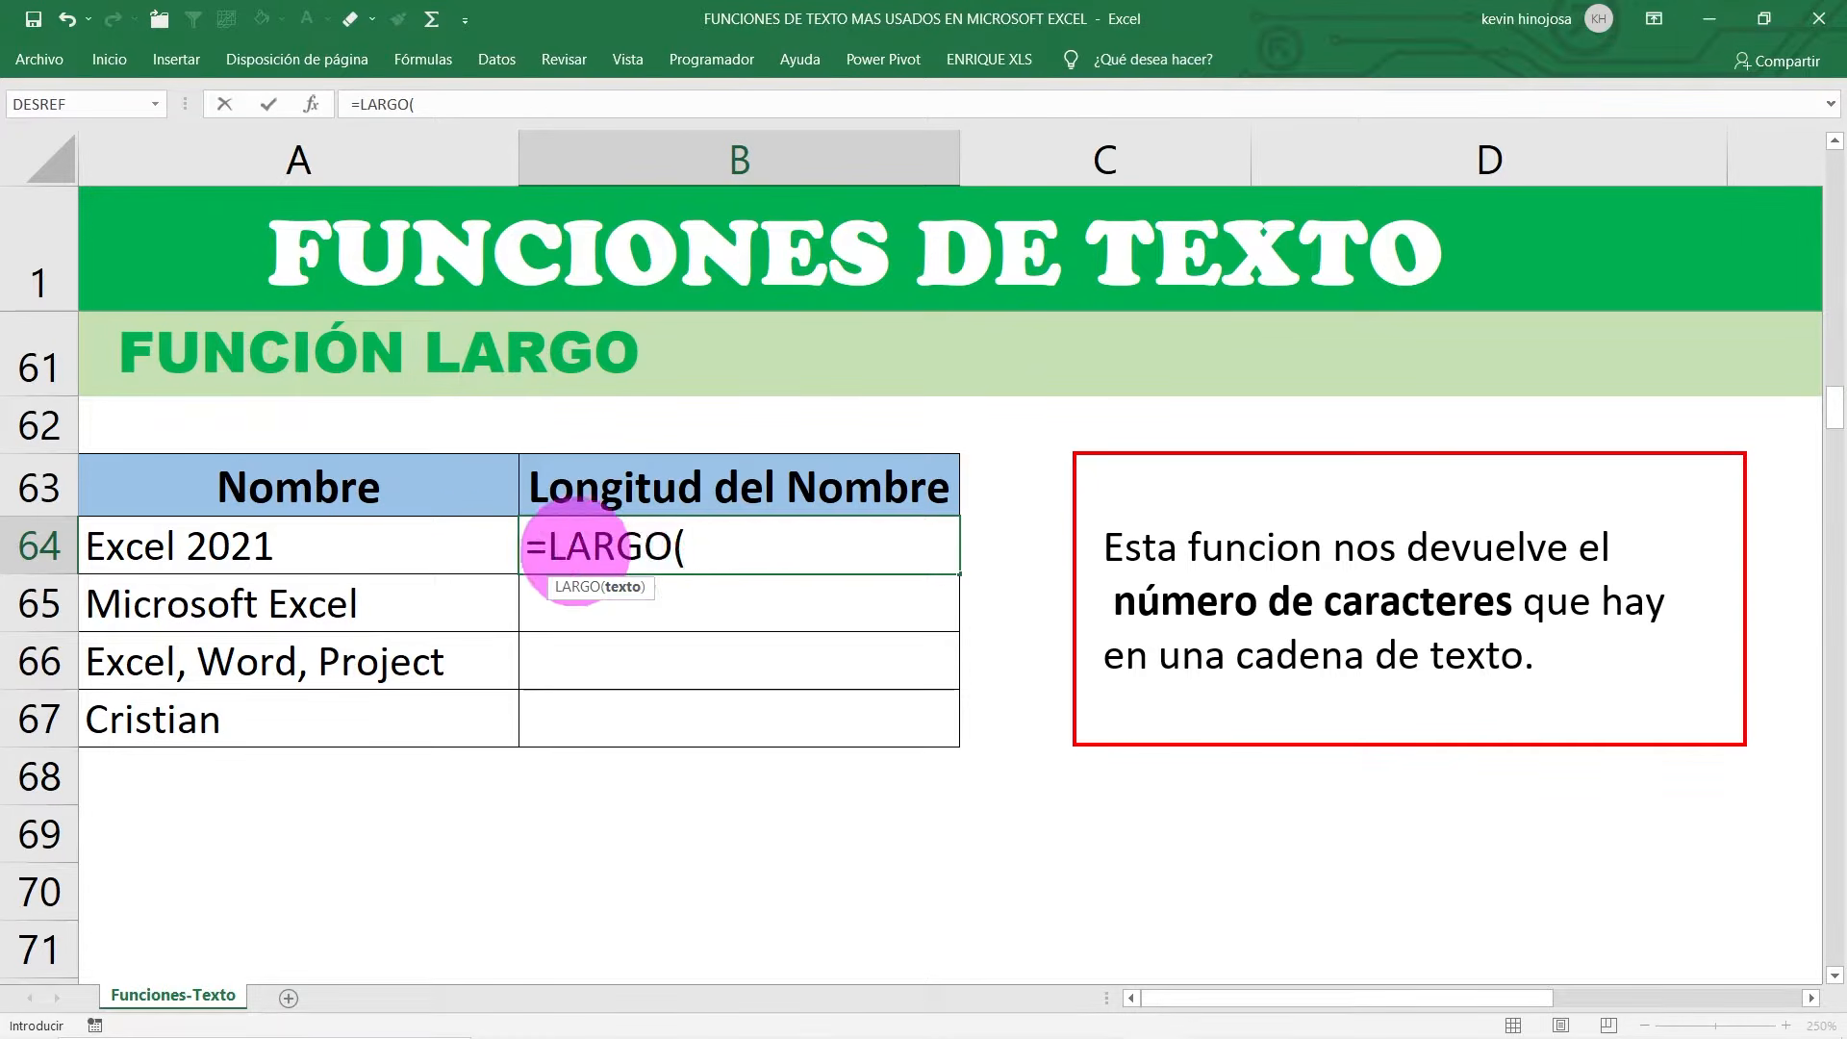
pyautogui.click(280, 539)
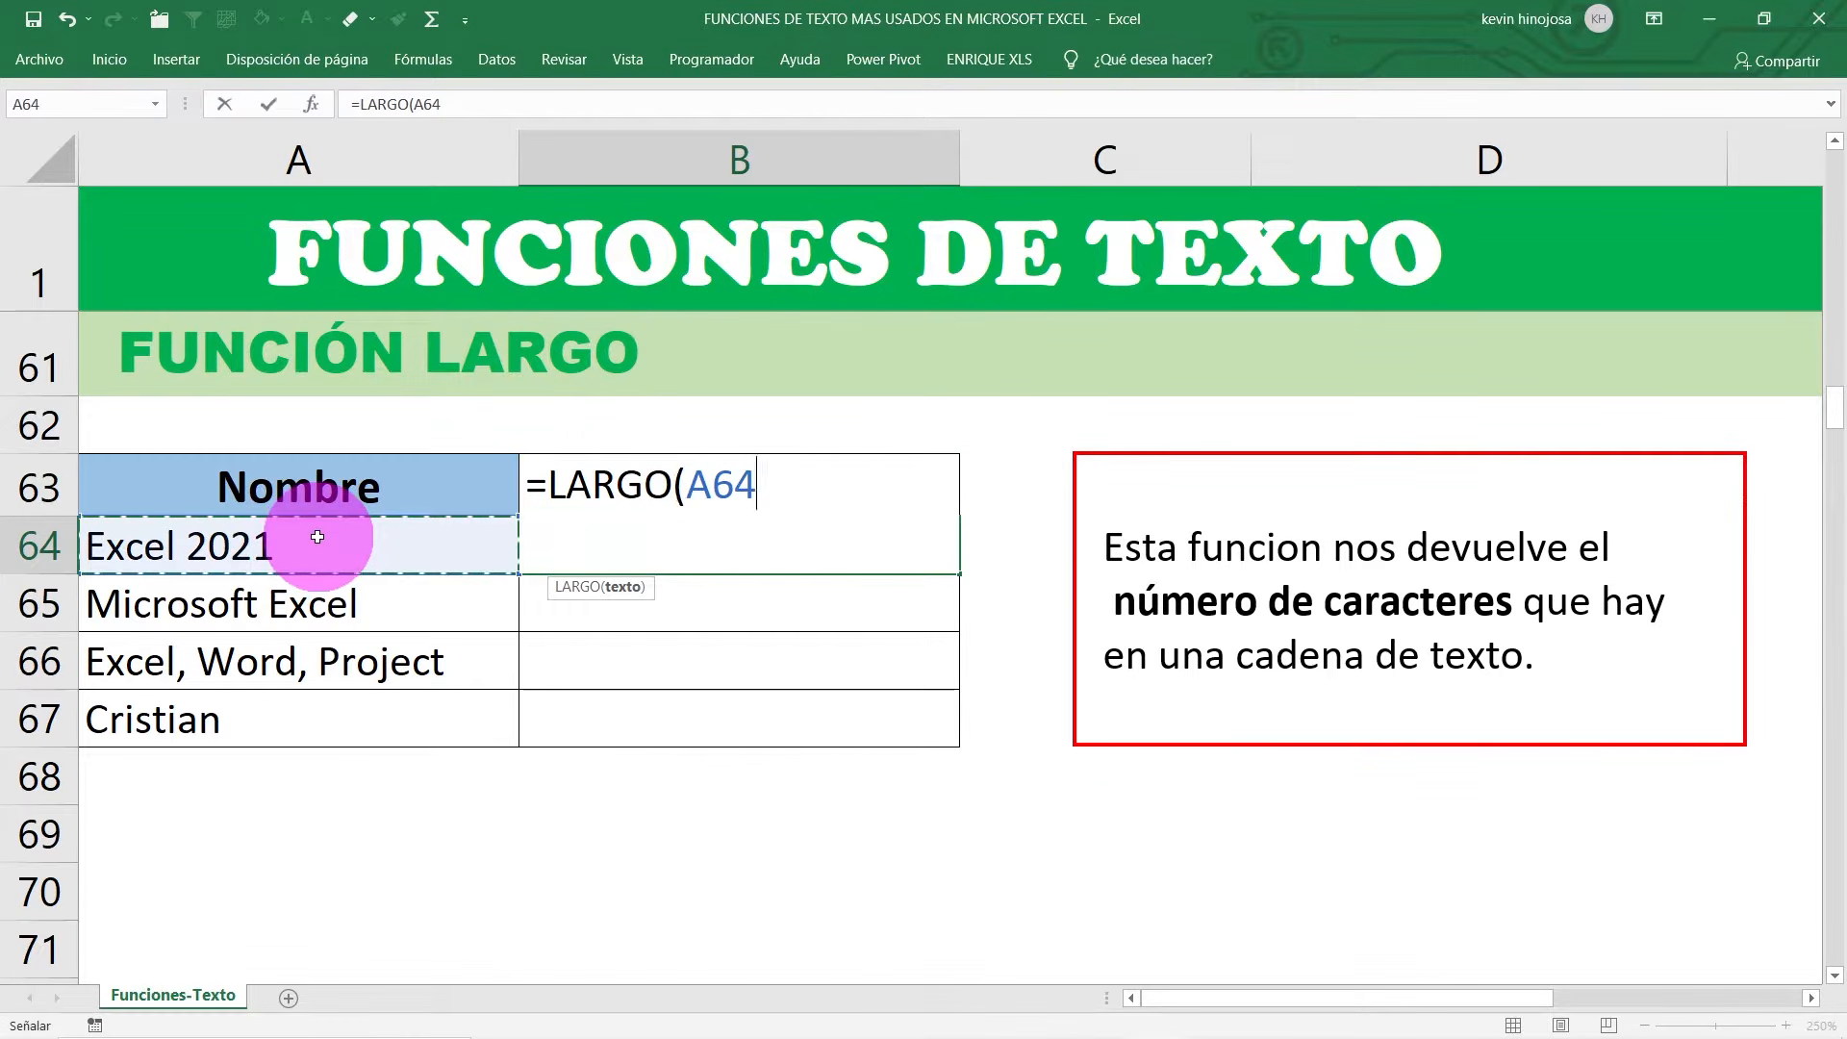
pyautogui.write(')')
pyautogui.hotkey('ctrl', 'Return')
pyautogui.press('Down')
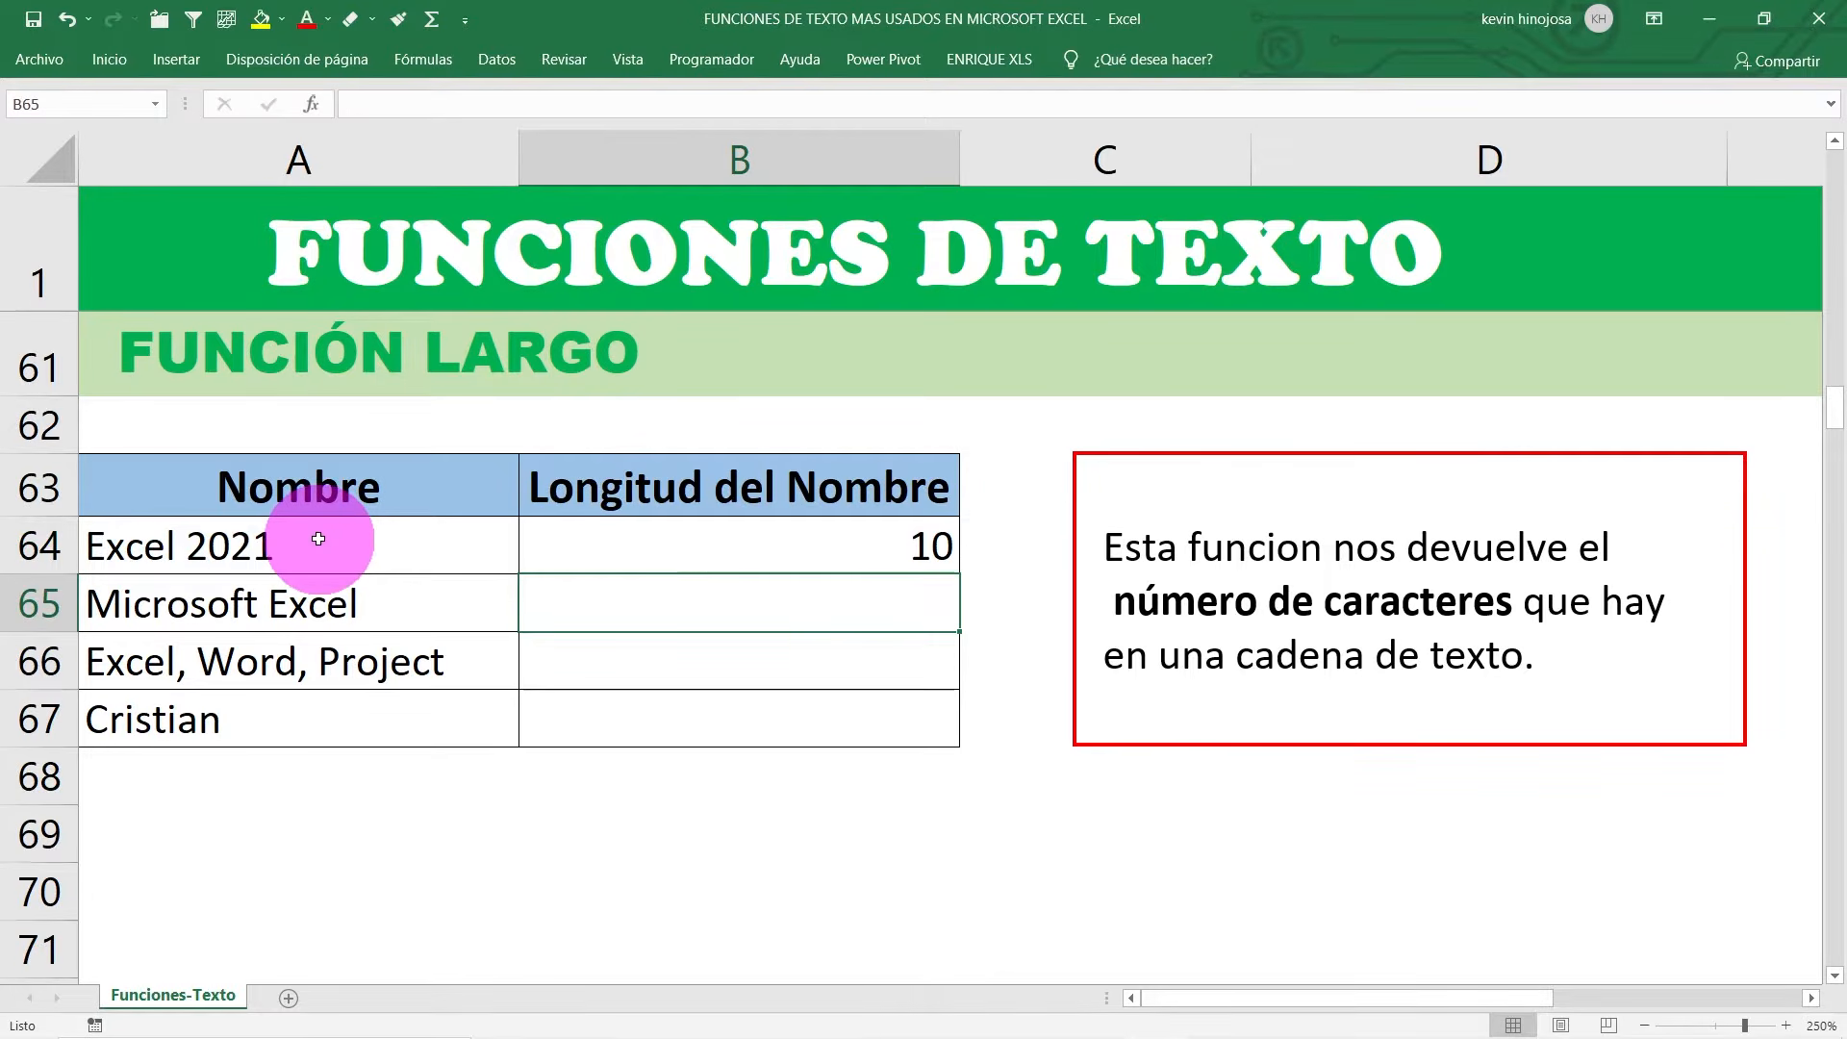
# Step: Copy the LARGO formula from B64 down through B67 and check the resulting lengths
pyautogui.click(806, 545)
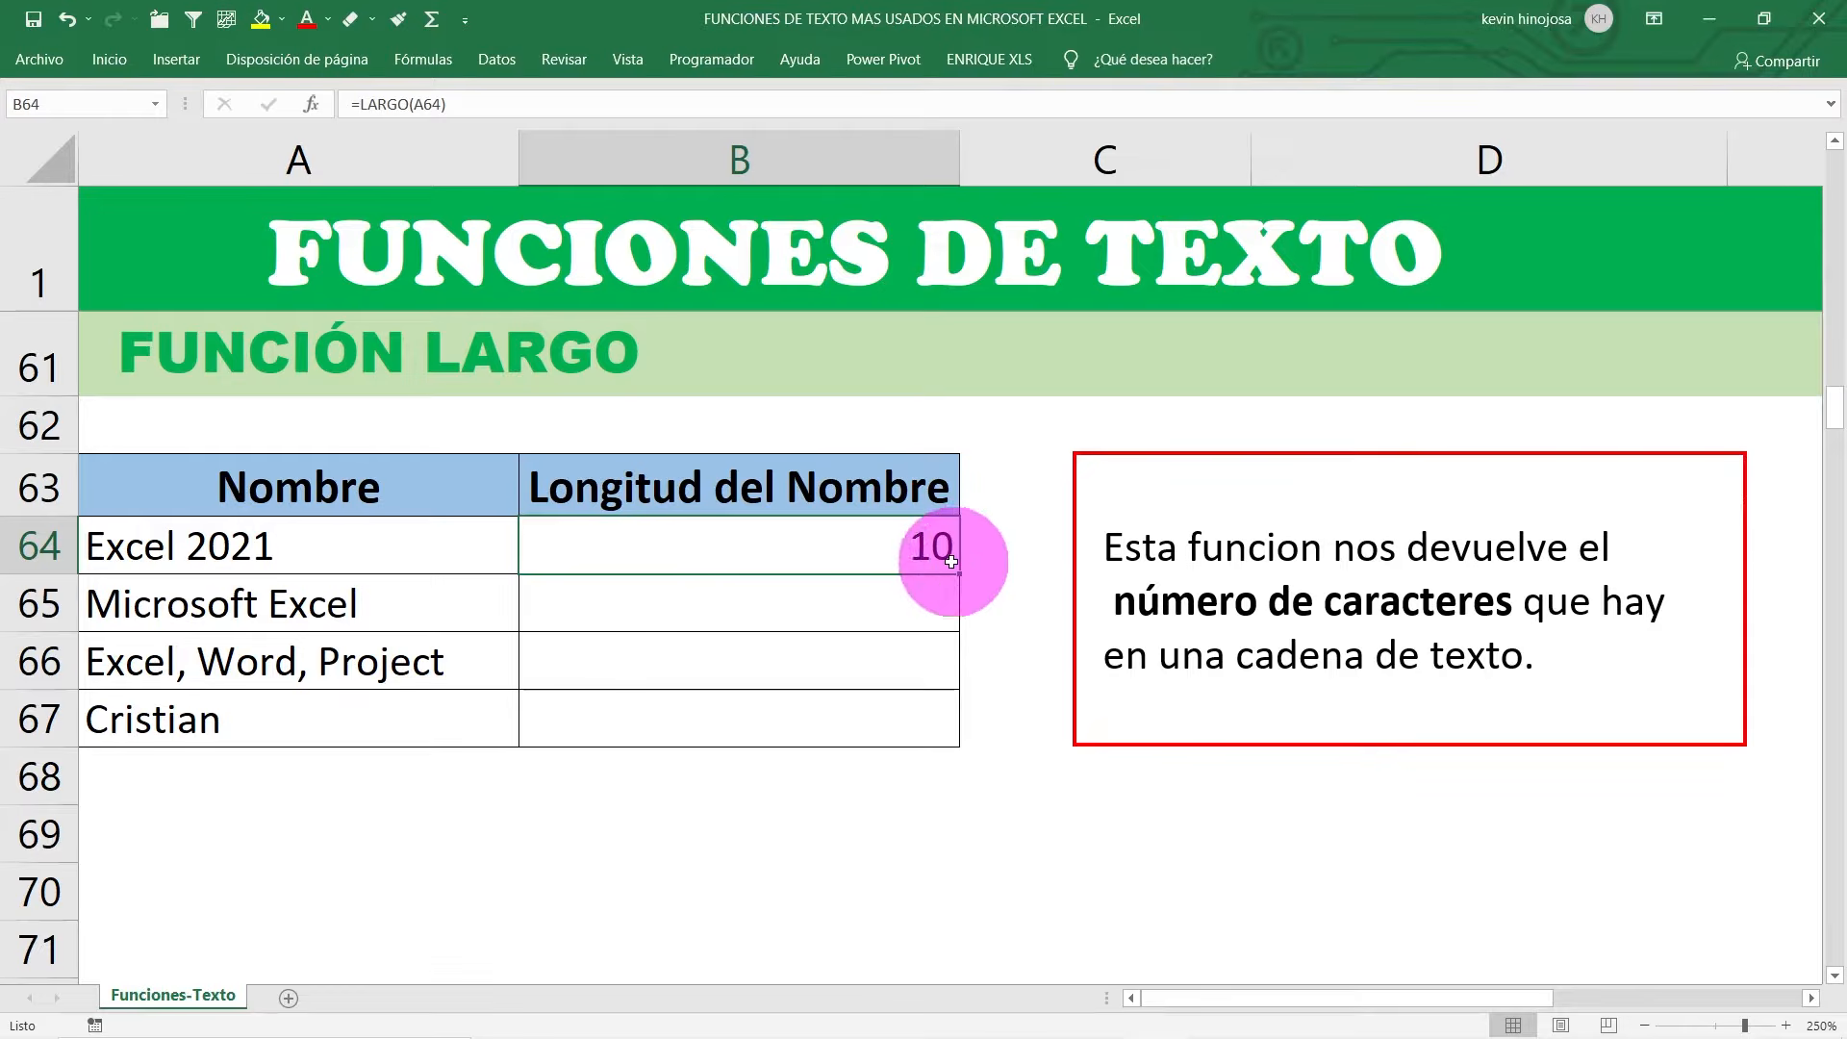
pyautogui.moveTo(958, 579); pyautogui.dragTo(938, 729)
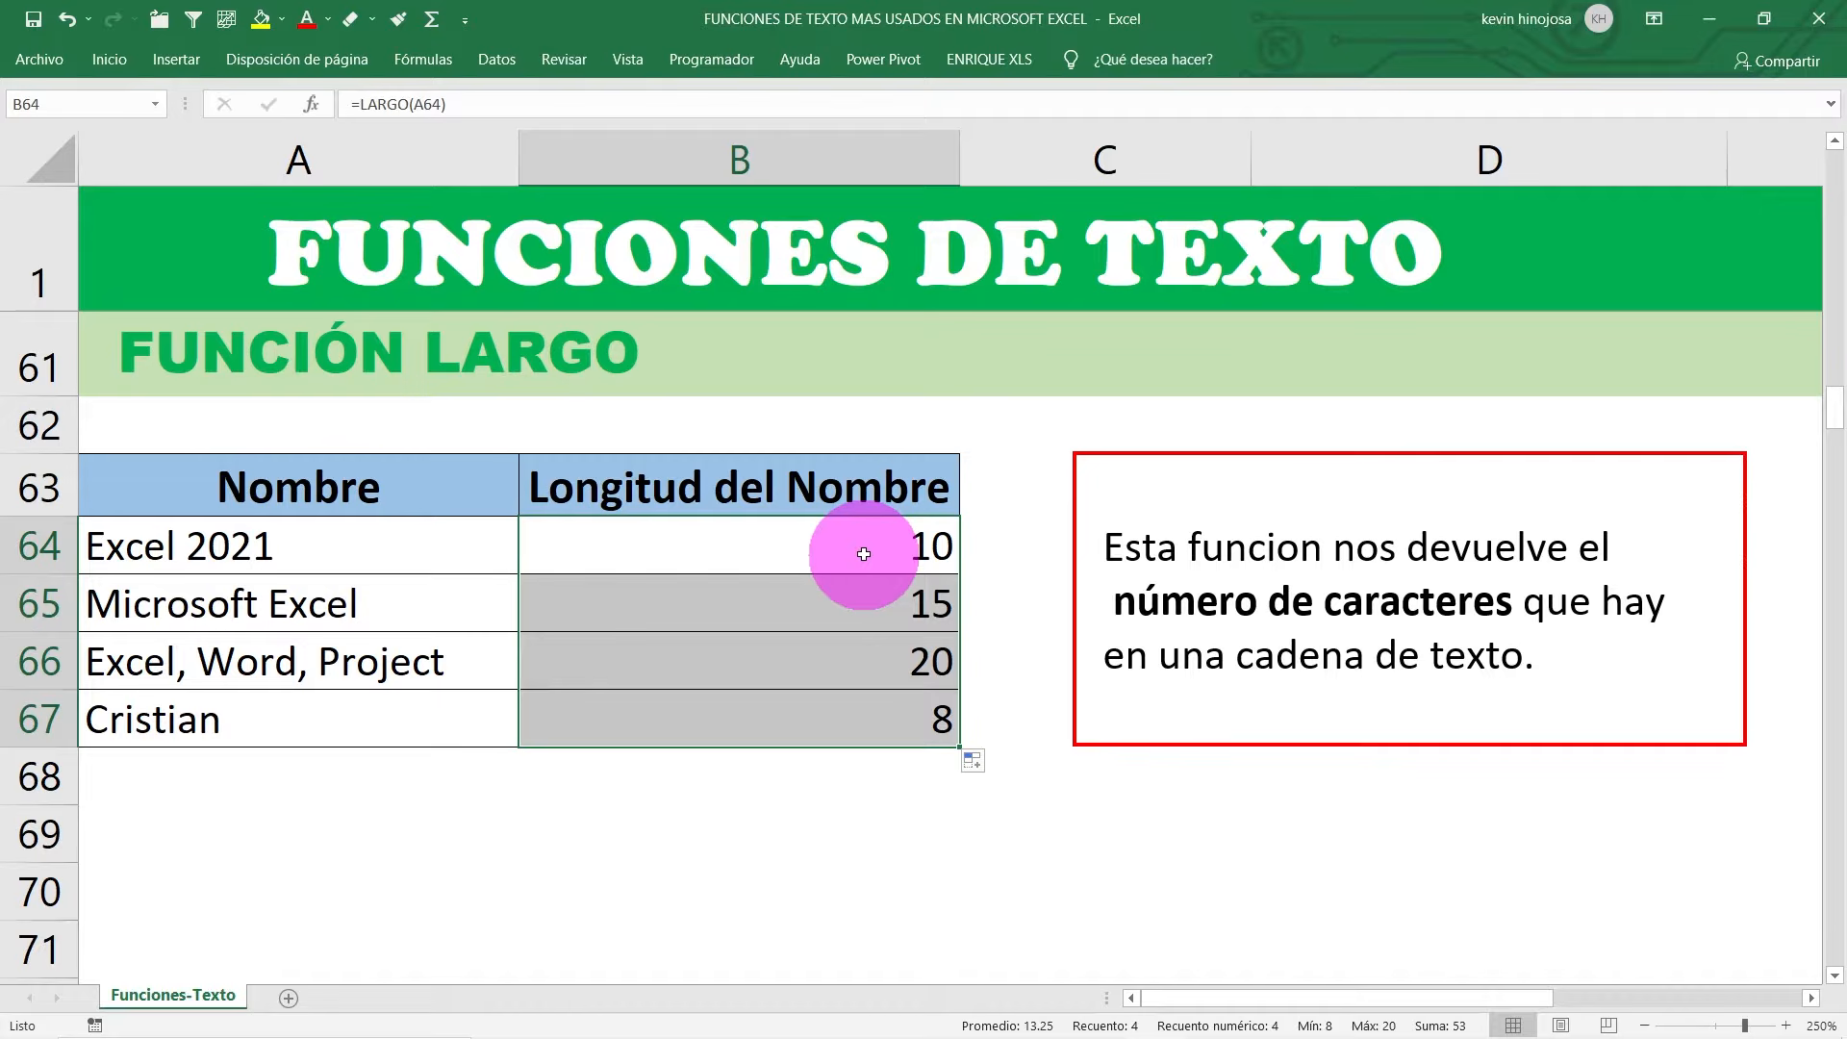
pyautogui.click(859, 542)
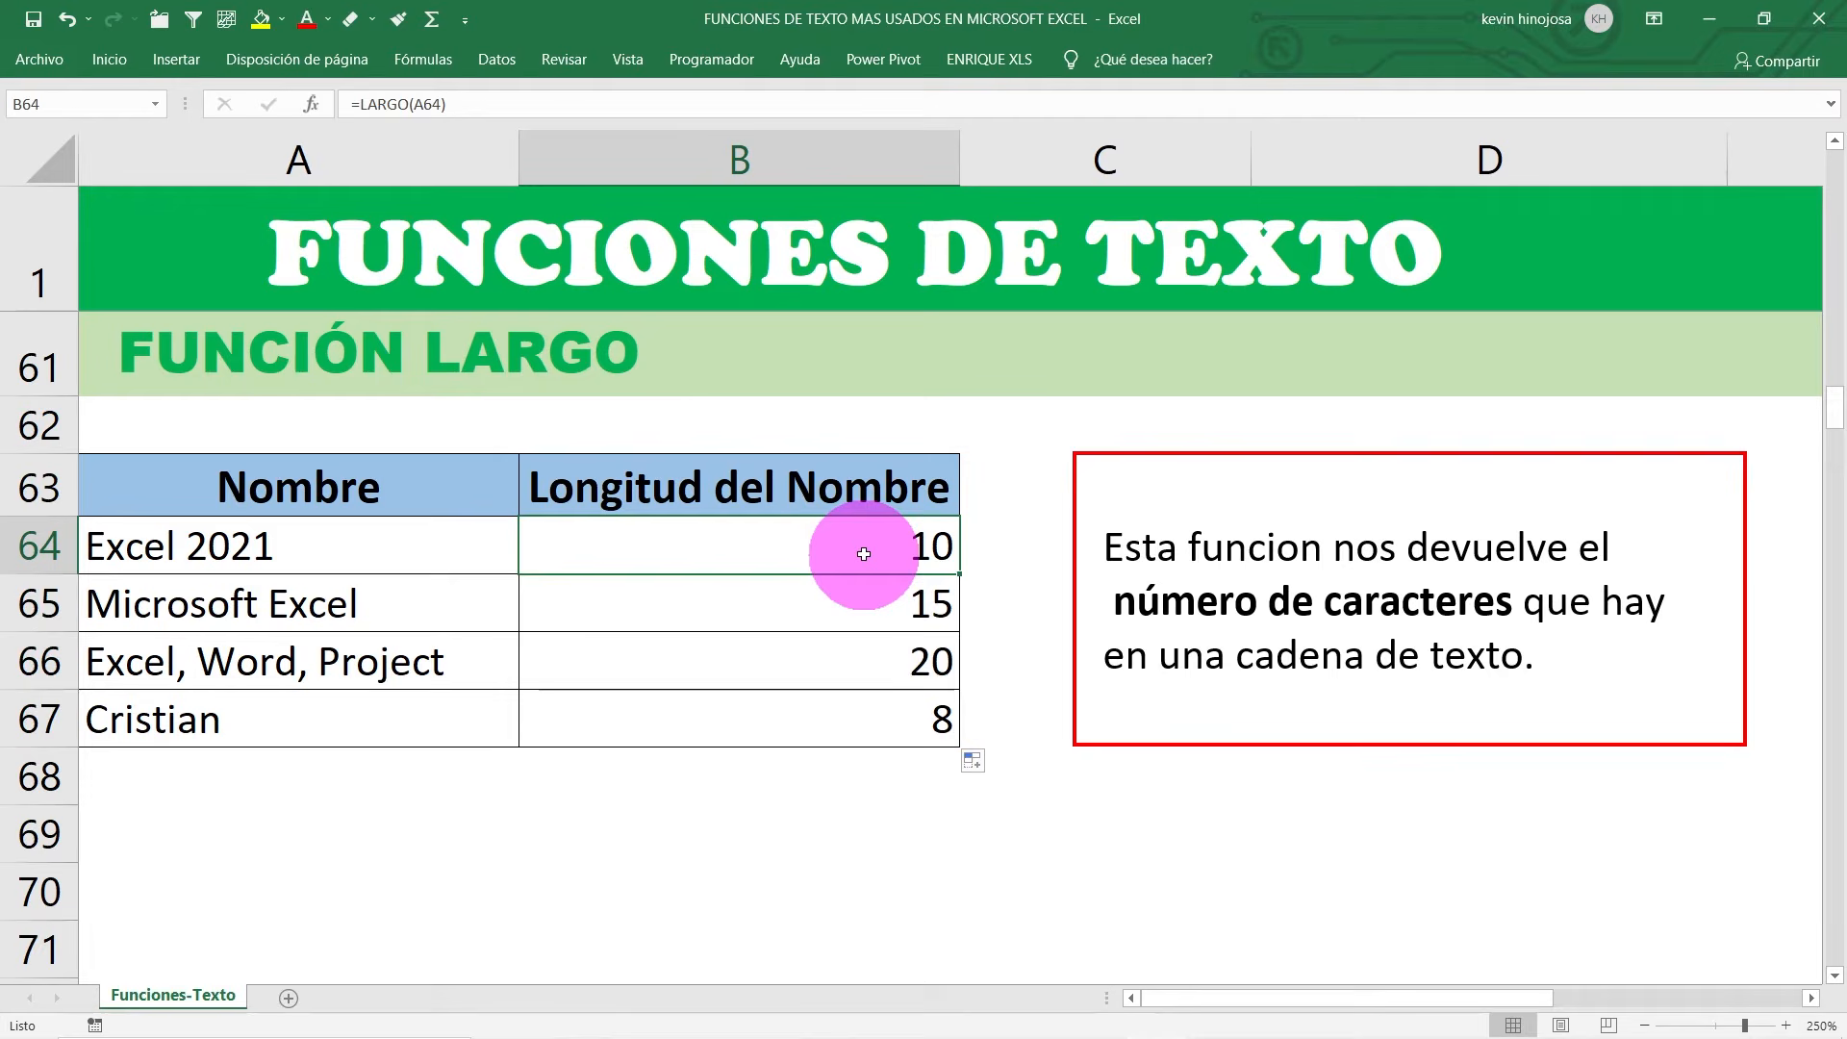
pyautogui.click(859, 606)
pyautogui.click(746, 543)
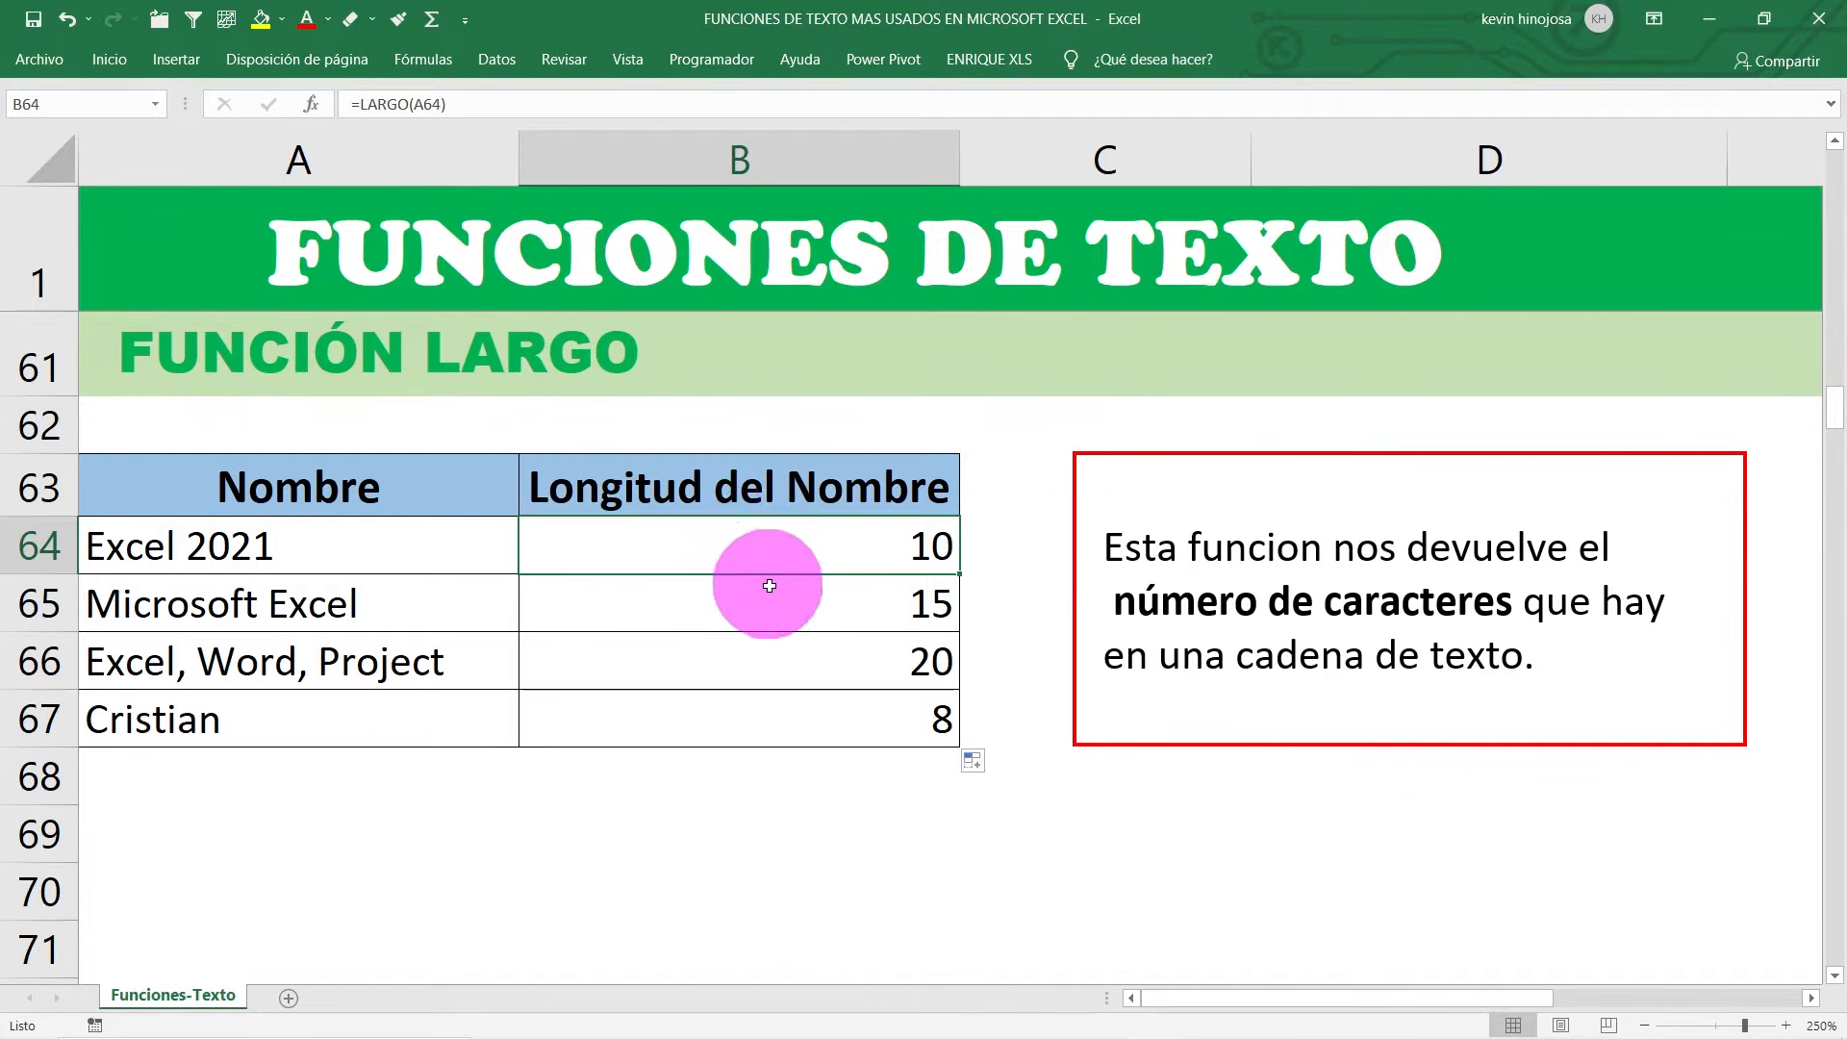
pyautogui.click(777, 618)
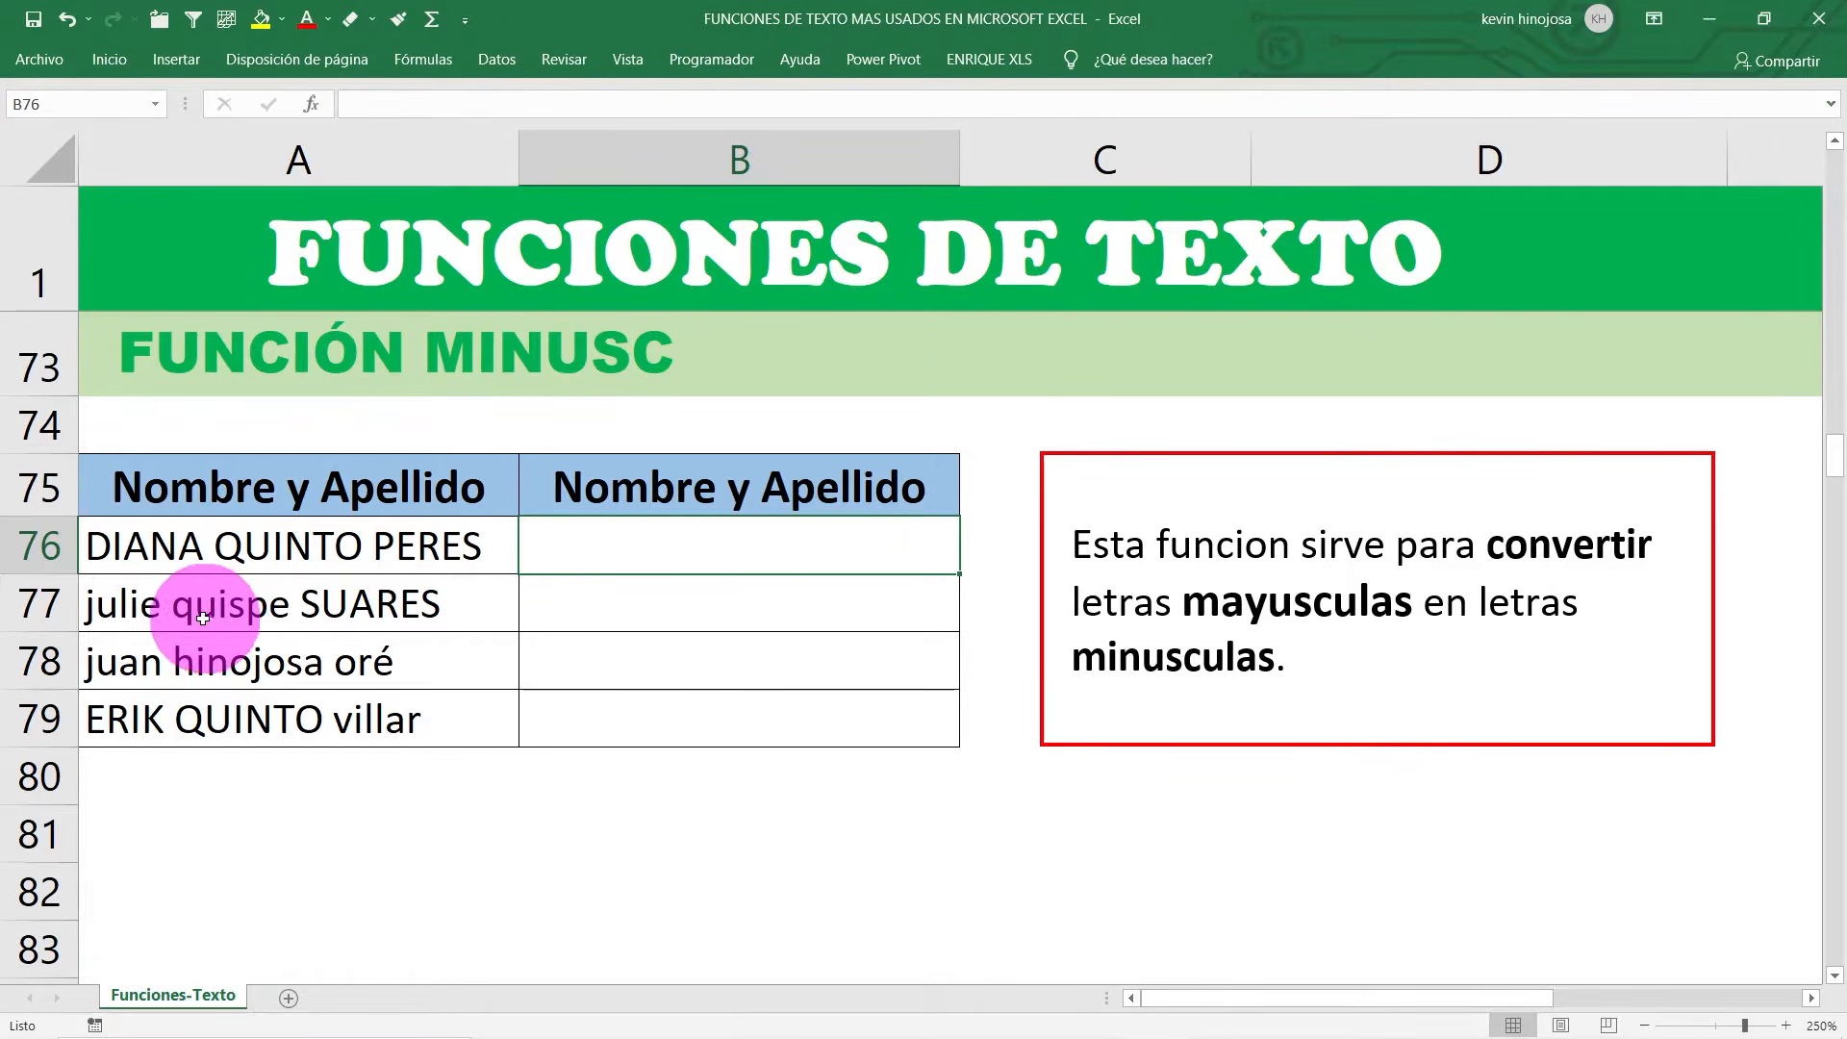
# Step: Examine the mix of uppercase and lowercase letters in the names in A76:A79 of the MINUSC table
pyautogui.click(373, 553)
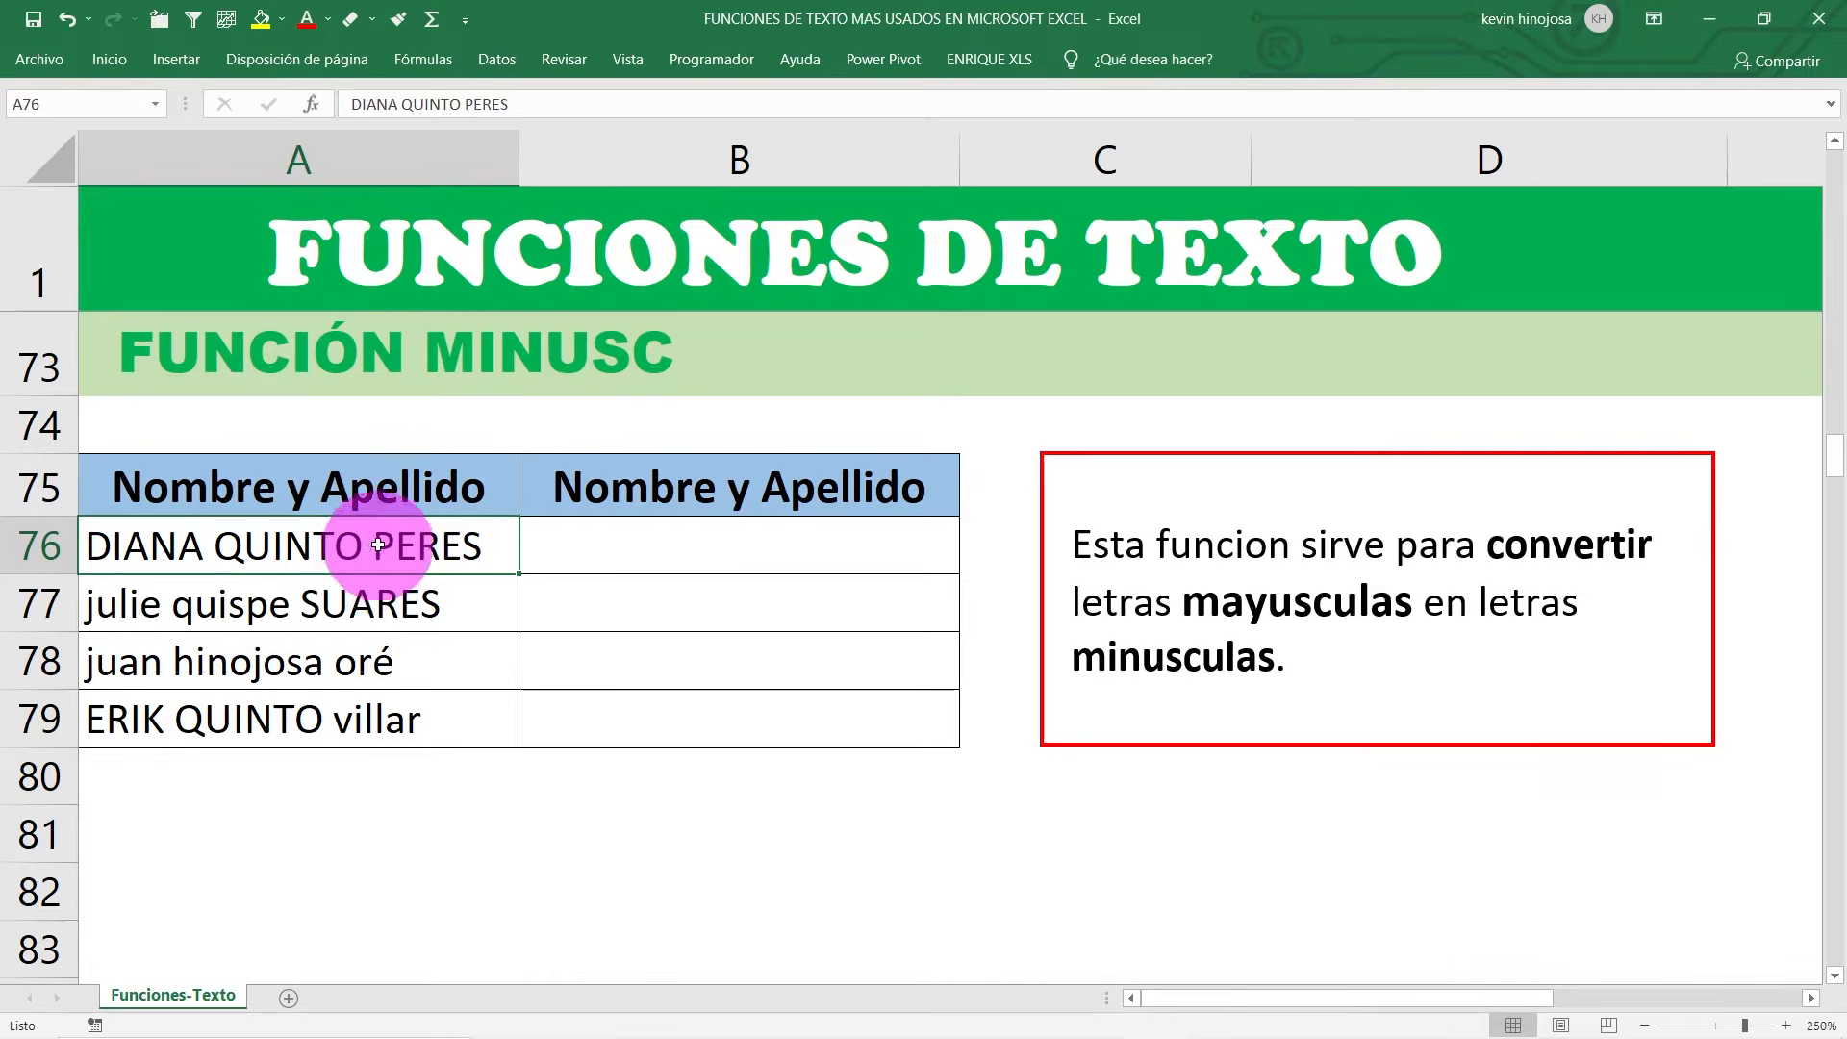
pyautogui.moveTo(373, 553); pyautogui.dragTo(381, 716)
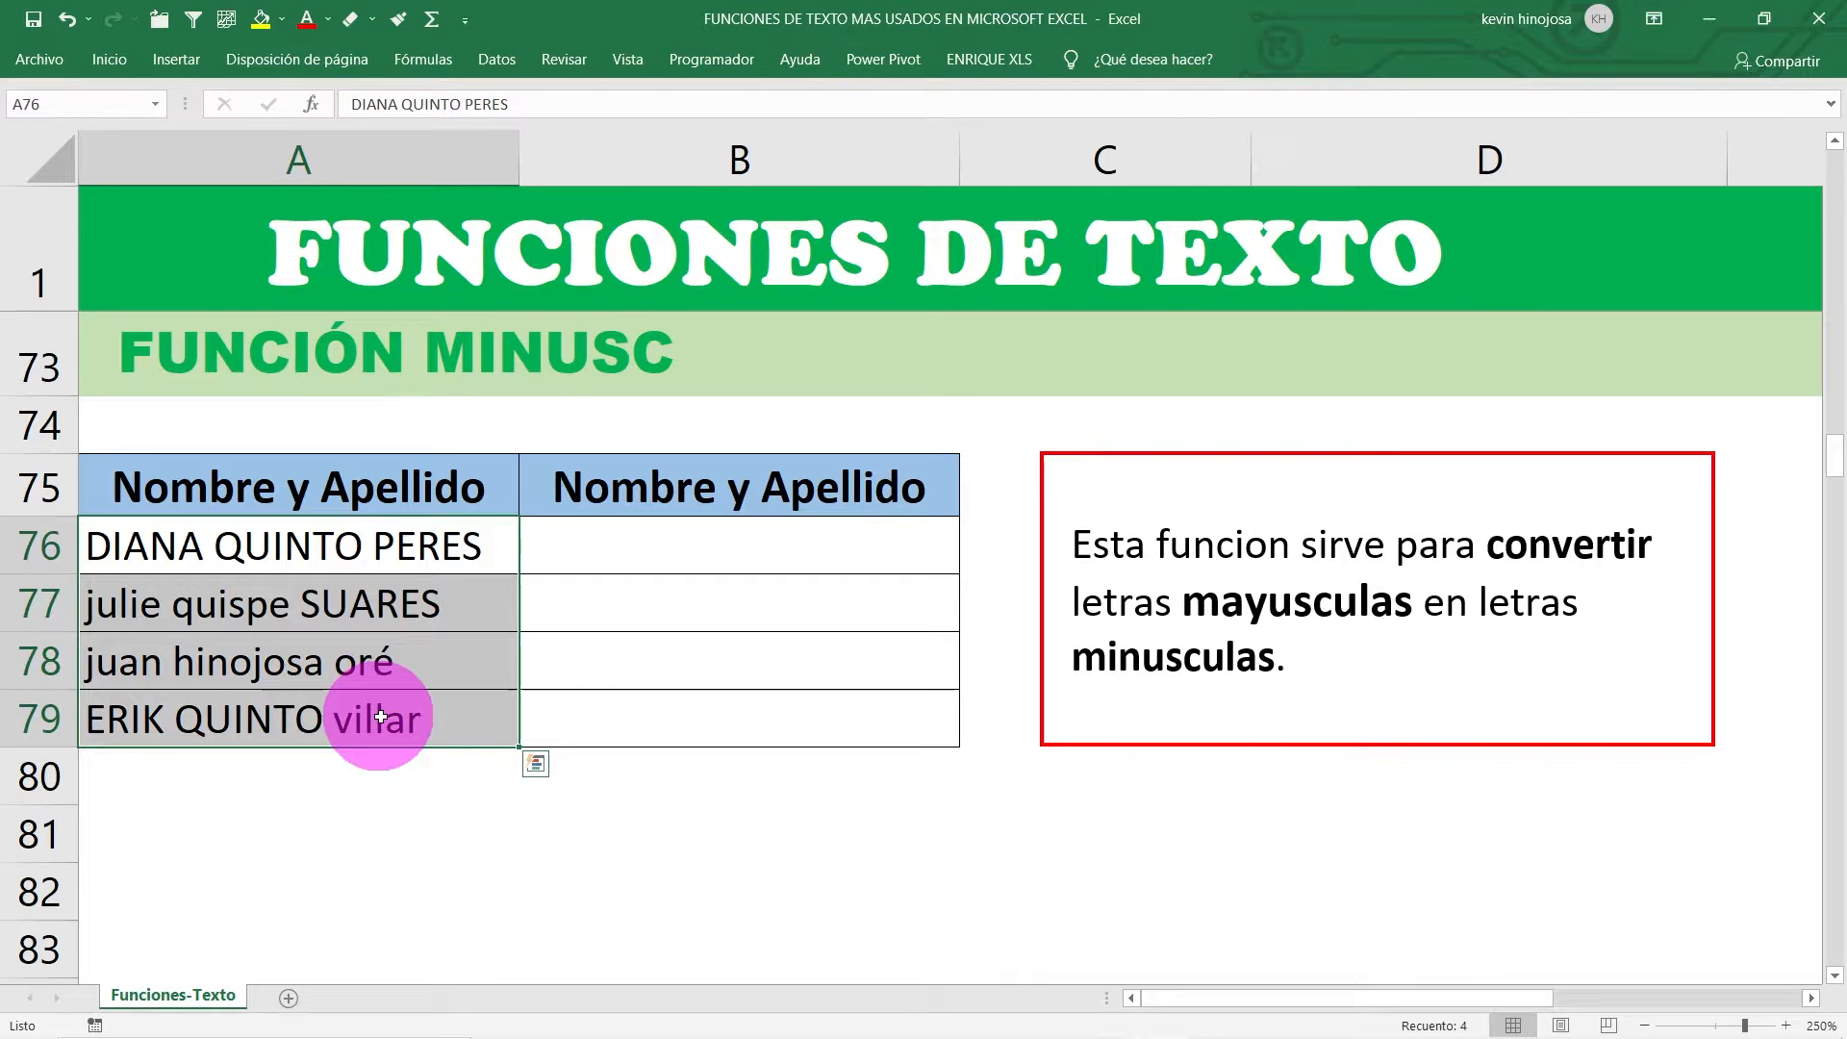
pyautogui.click(346, 547)
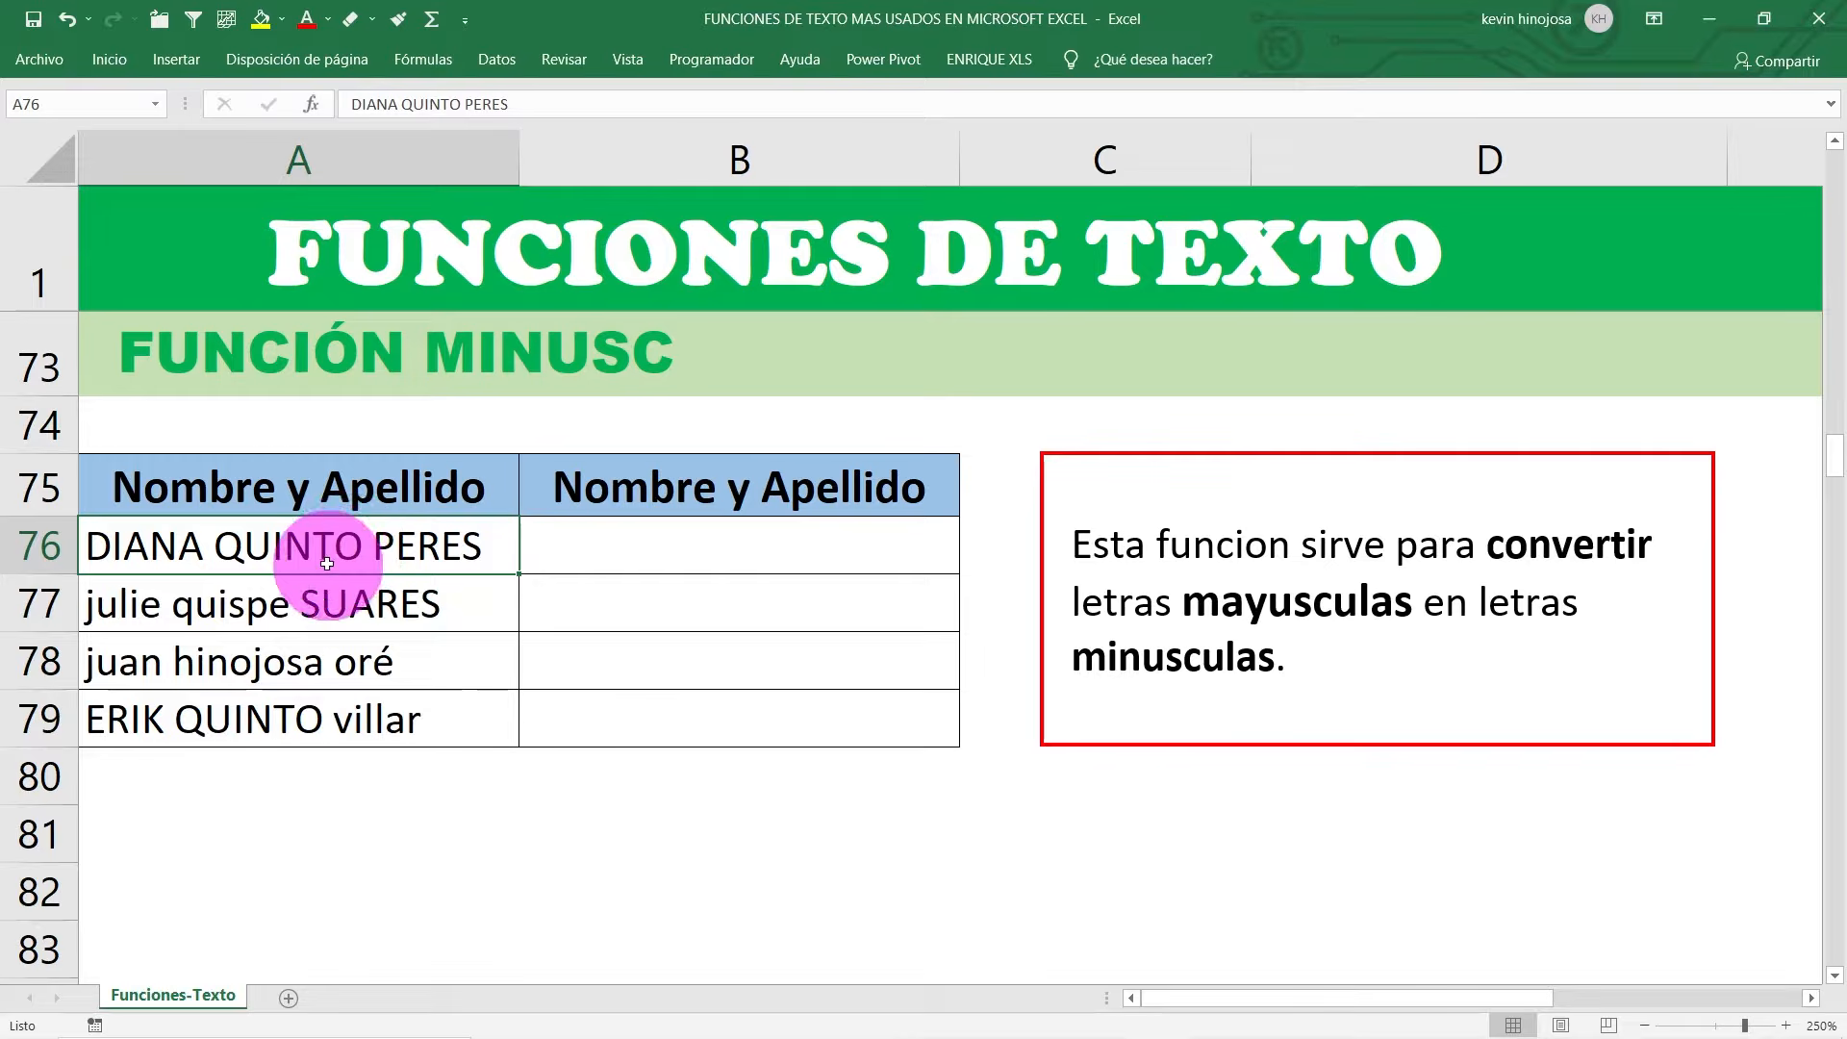
pyautogui.click(390, 593)
pyautogui.click(382, 546)
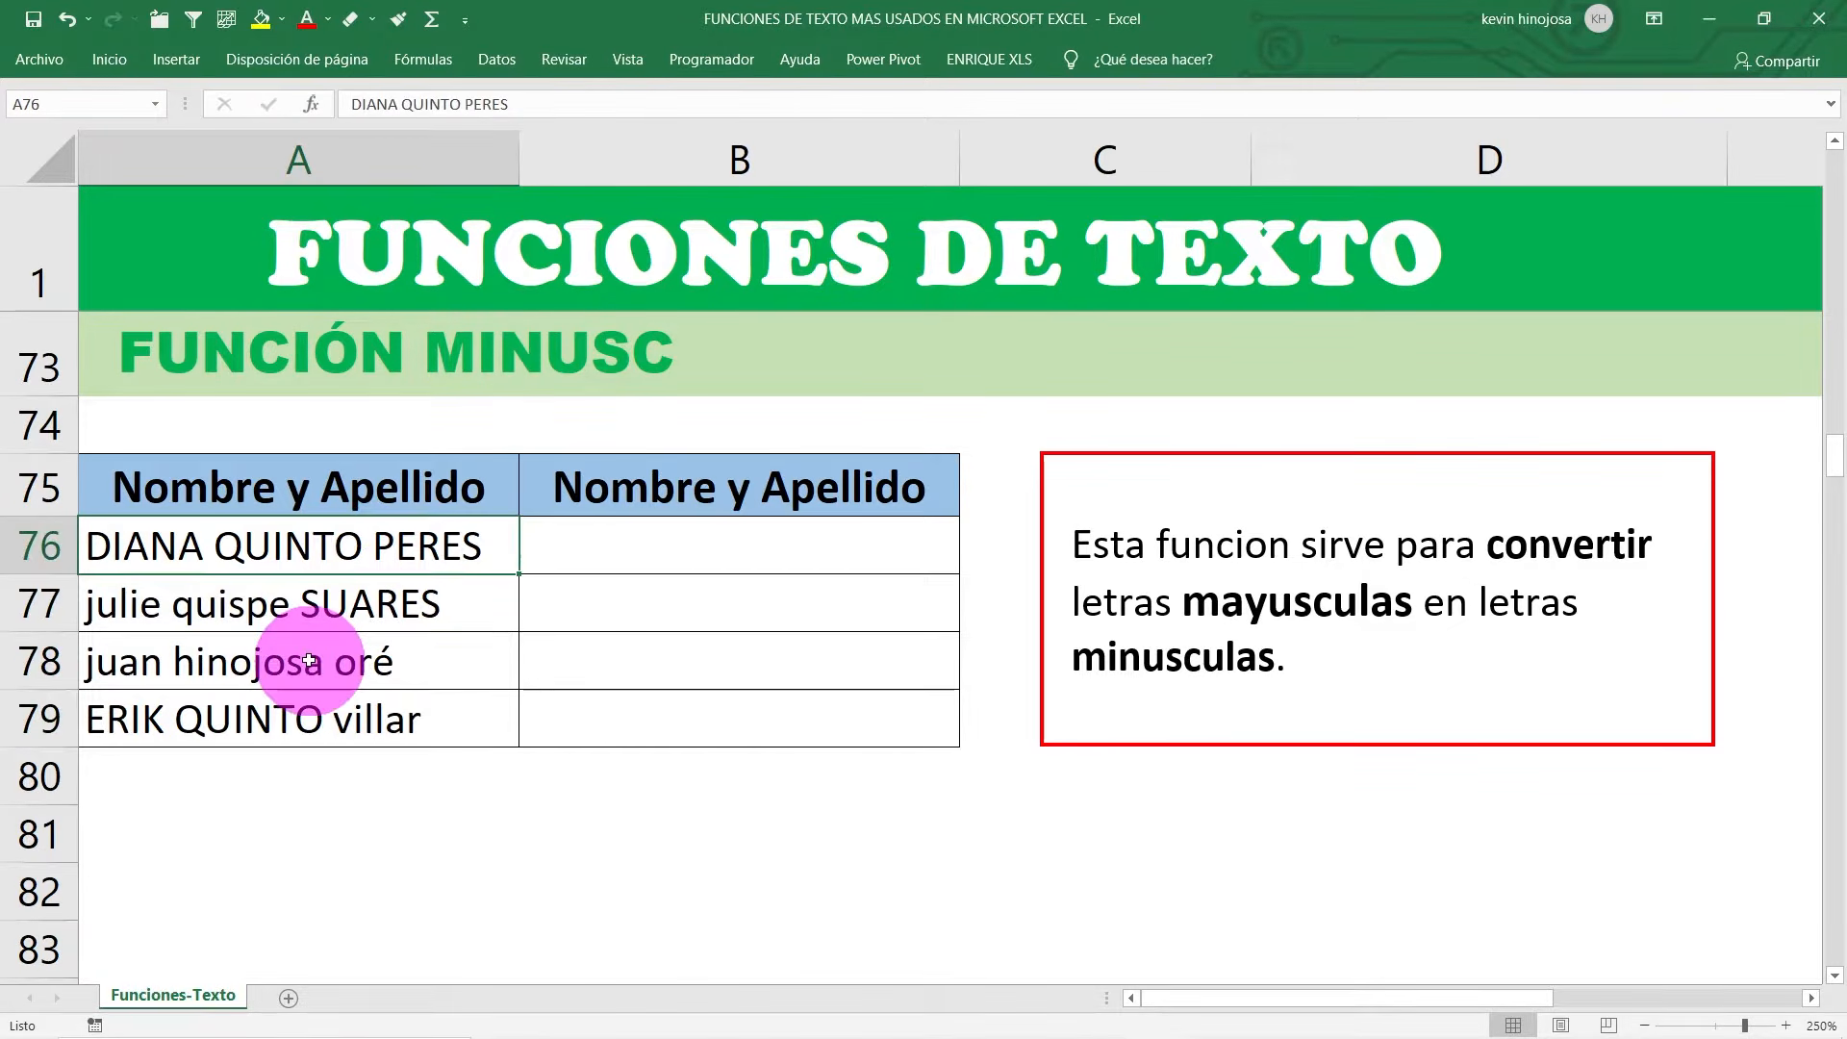
pyautogui.click(363, 664)
pyautogui.click(395, 603)
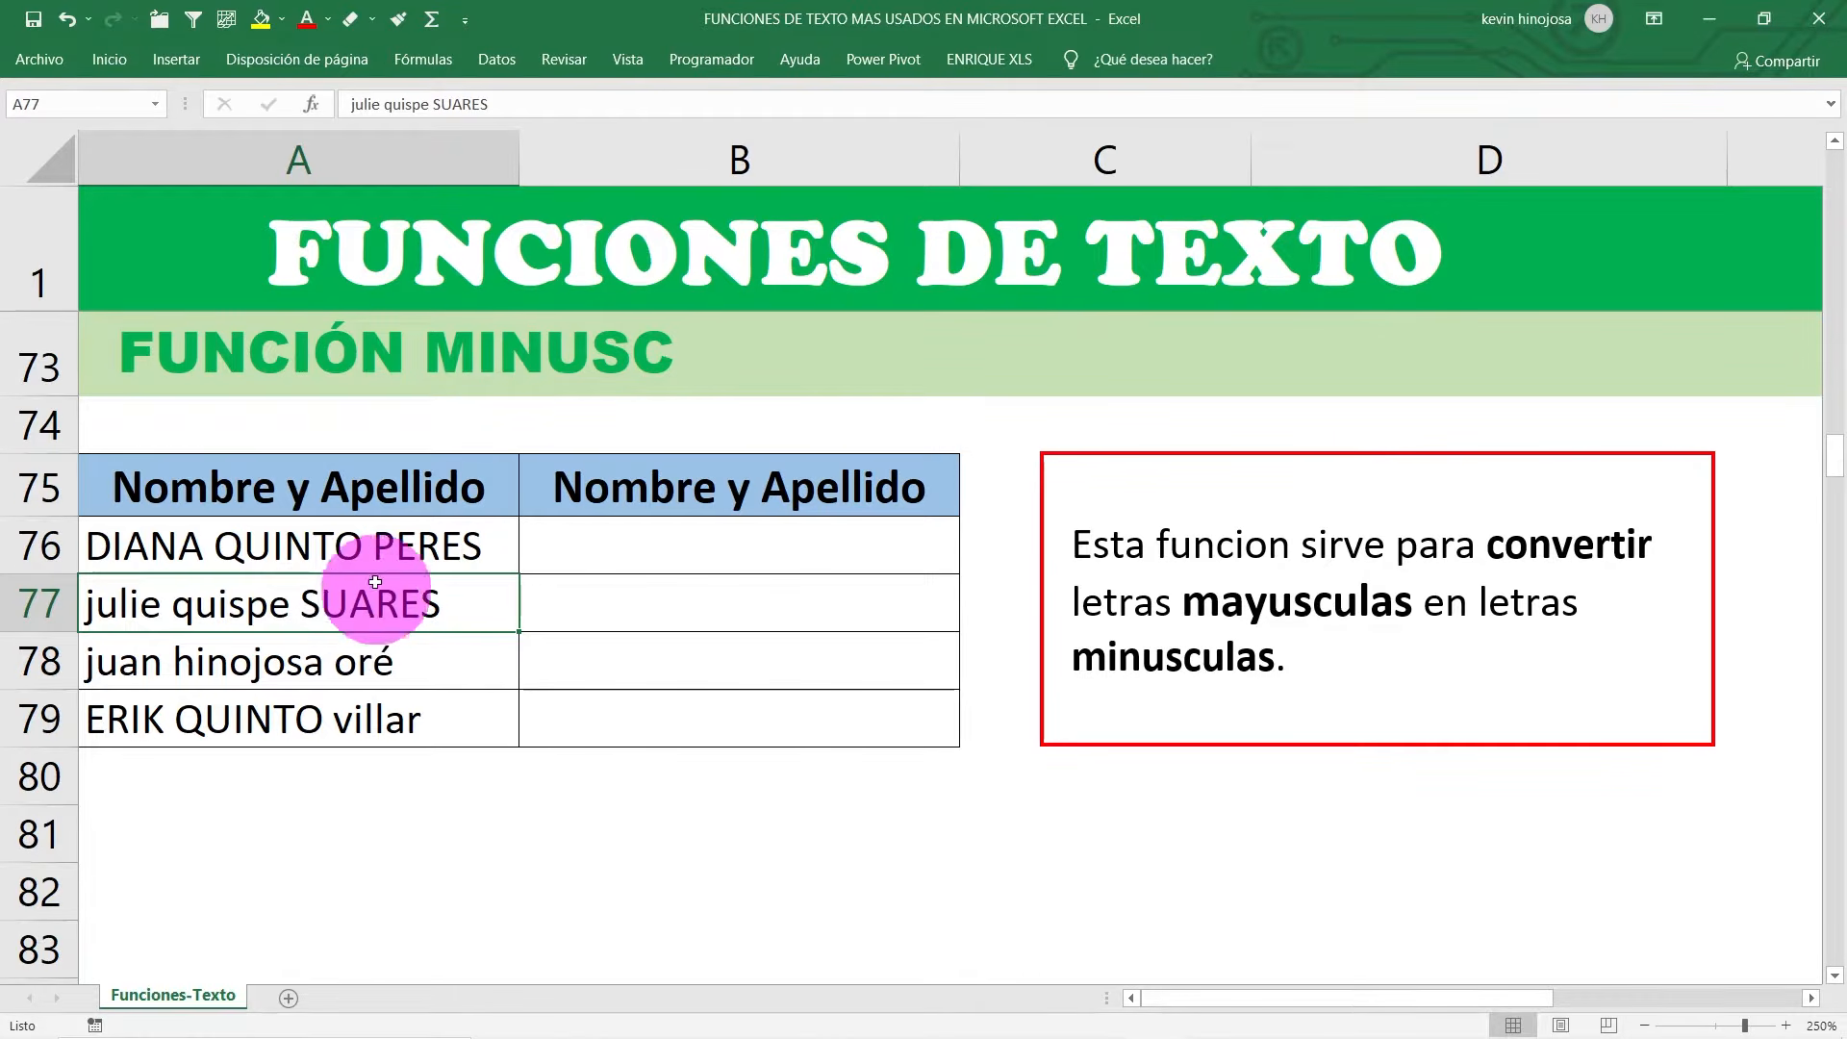
pyautogui.moveTo(384, 549); pyautogui.dragTo(377, 717)
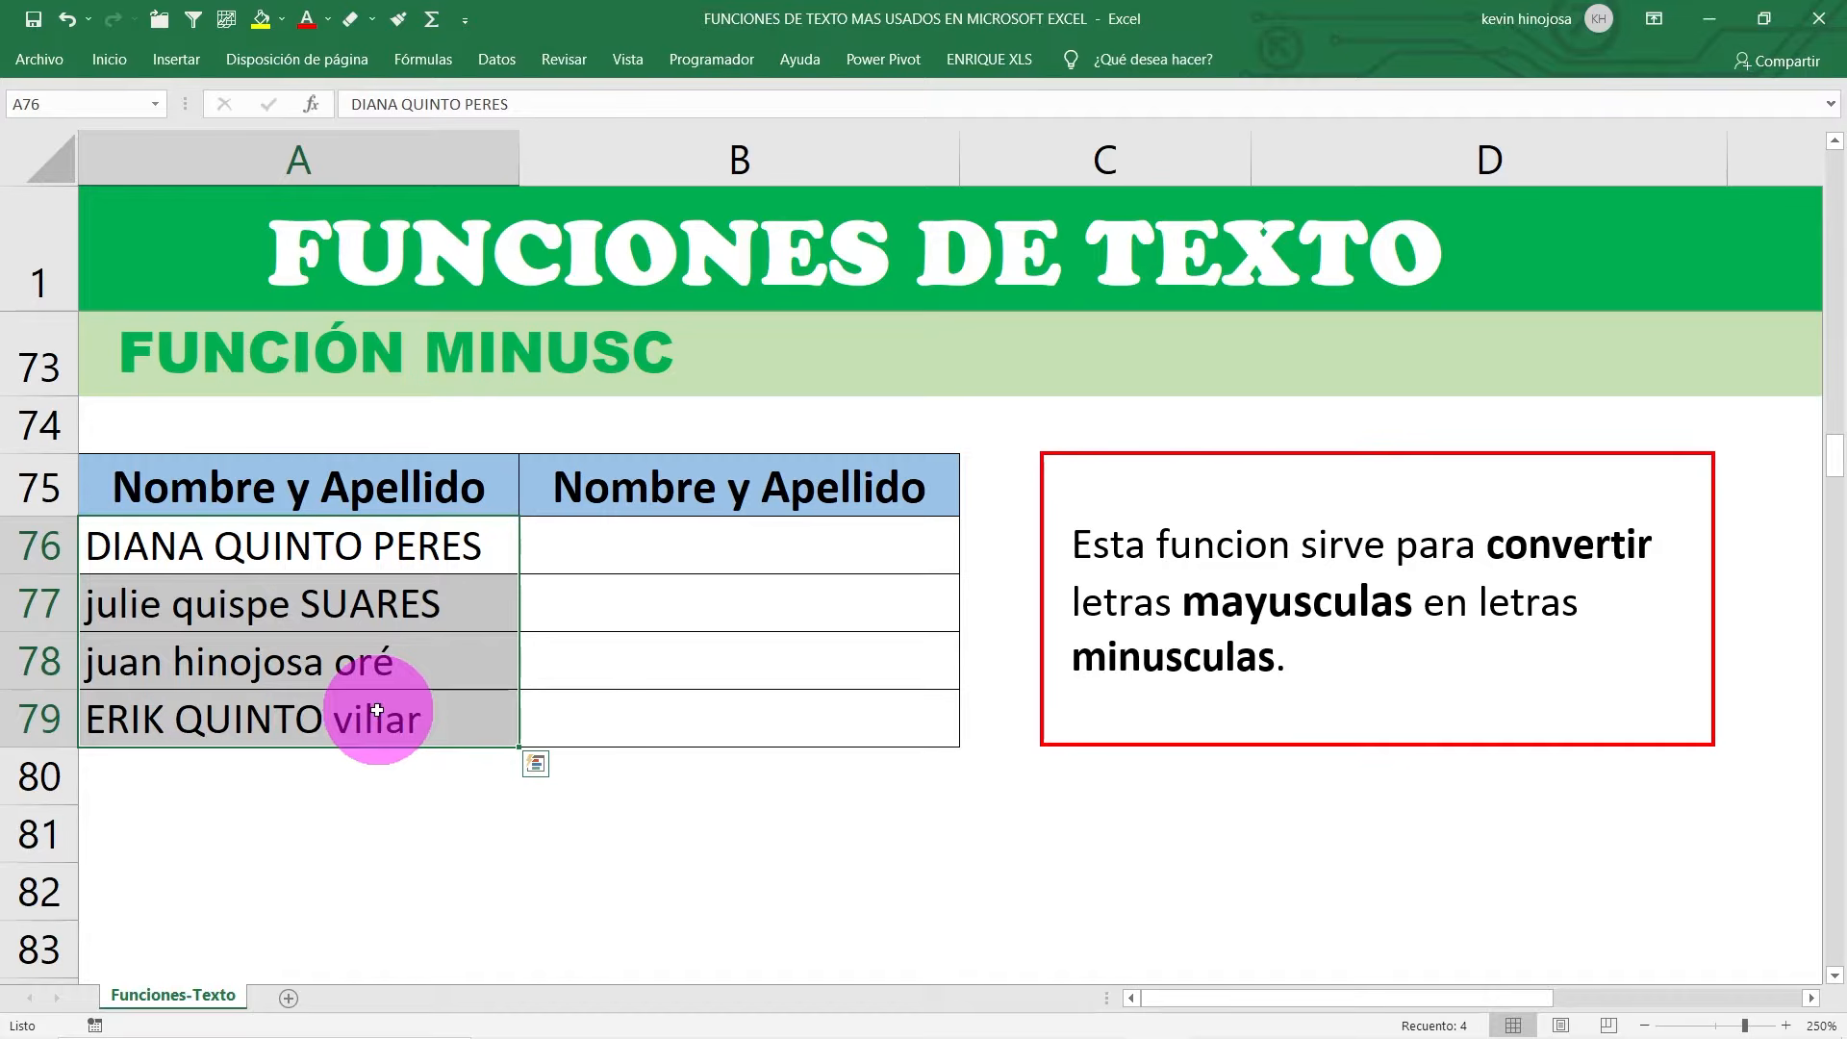
# Step: Enter the formula =MINUSC(A76) in B76 to convert the first name to lowercase
pyautogui.click(634, 544)
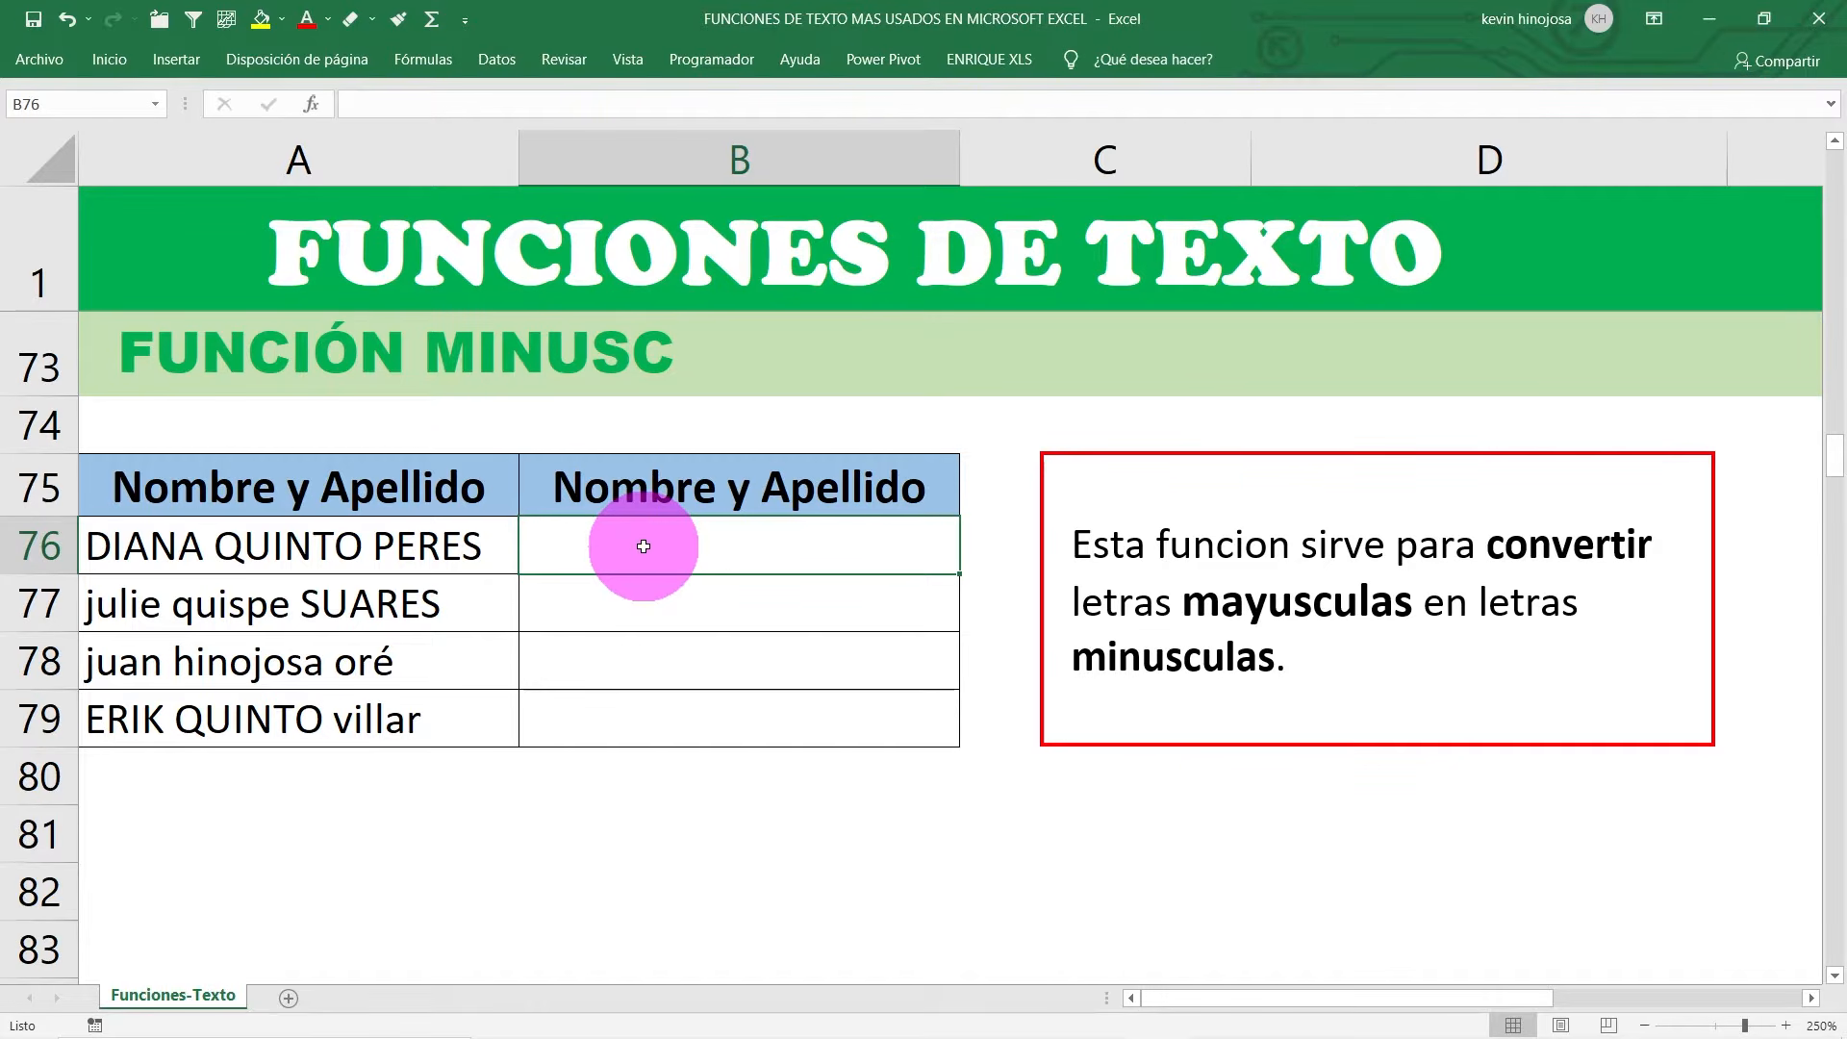
pyautogui.write('=')
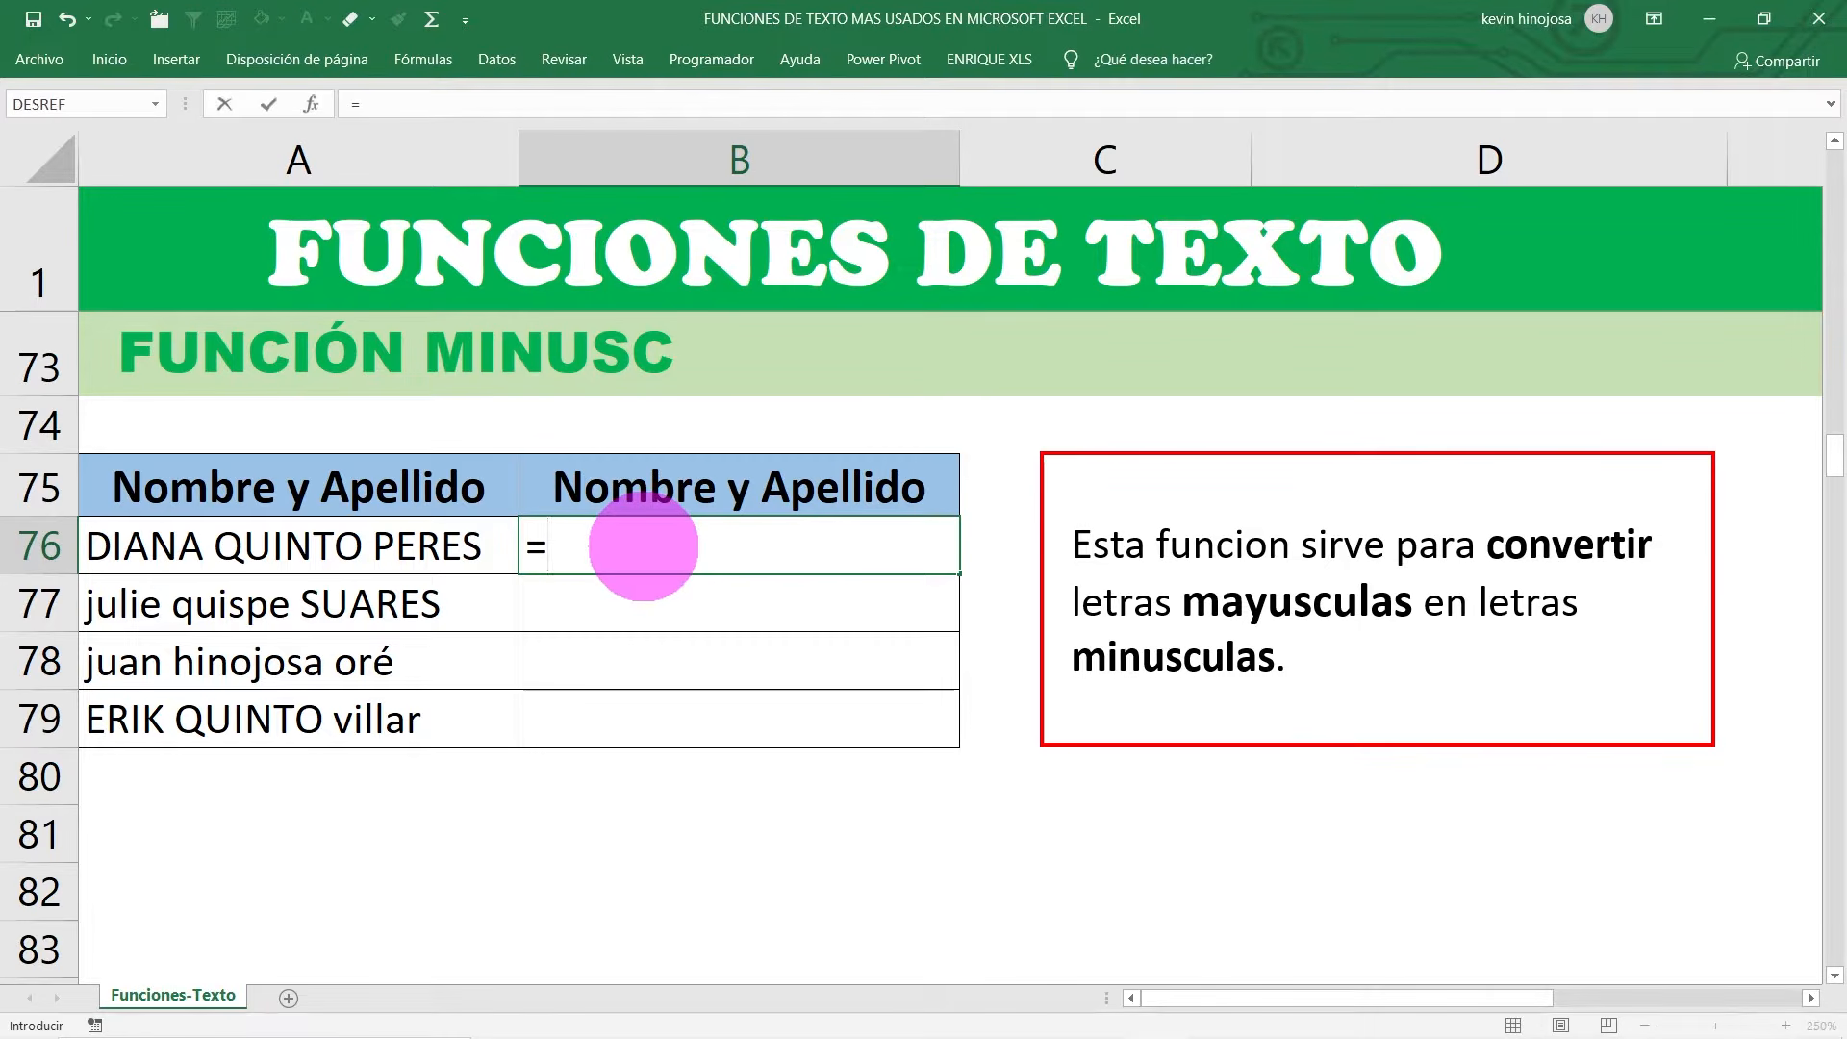
pyautogui.write('M')
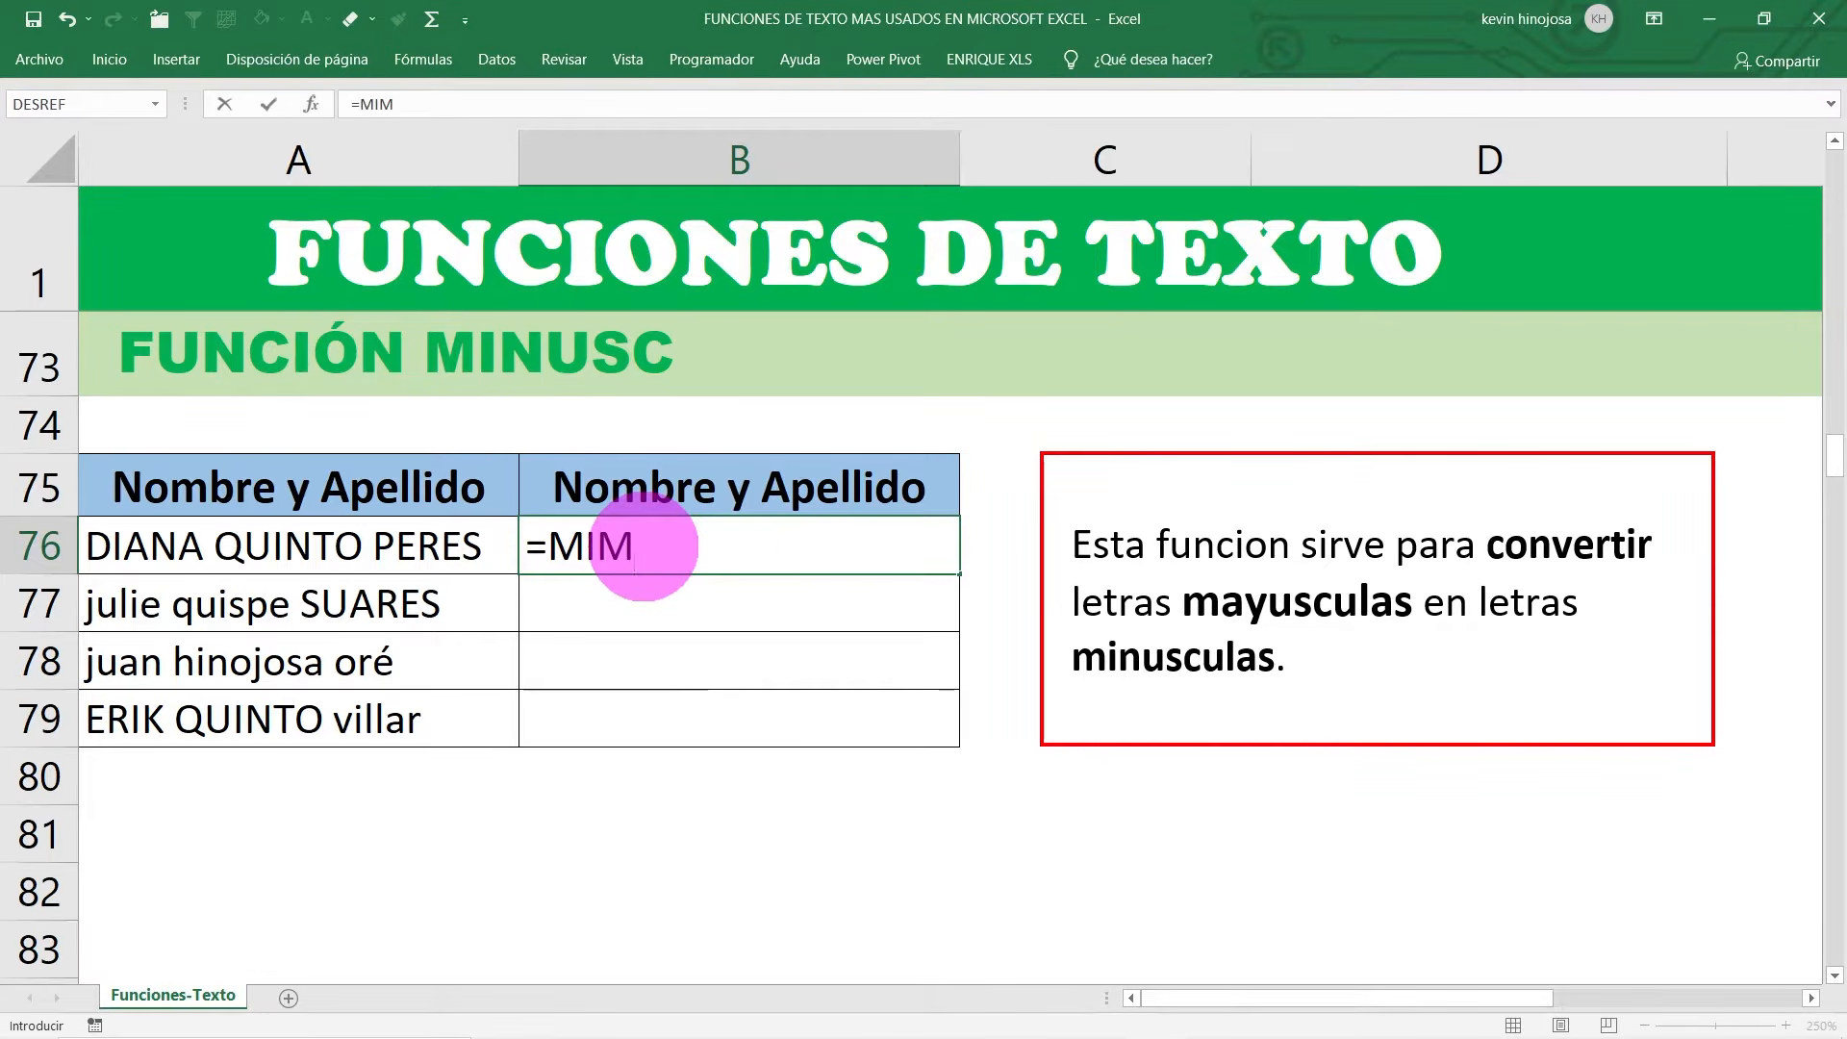
pyautogui.press('BackSpace')
pyautogui.write('NUSC(')
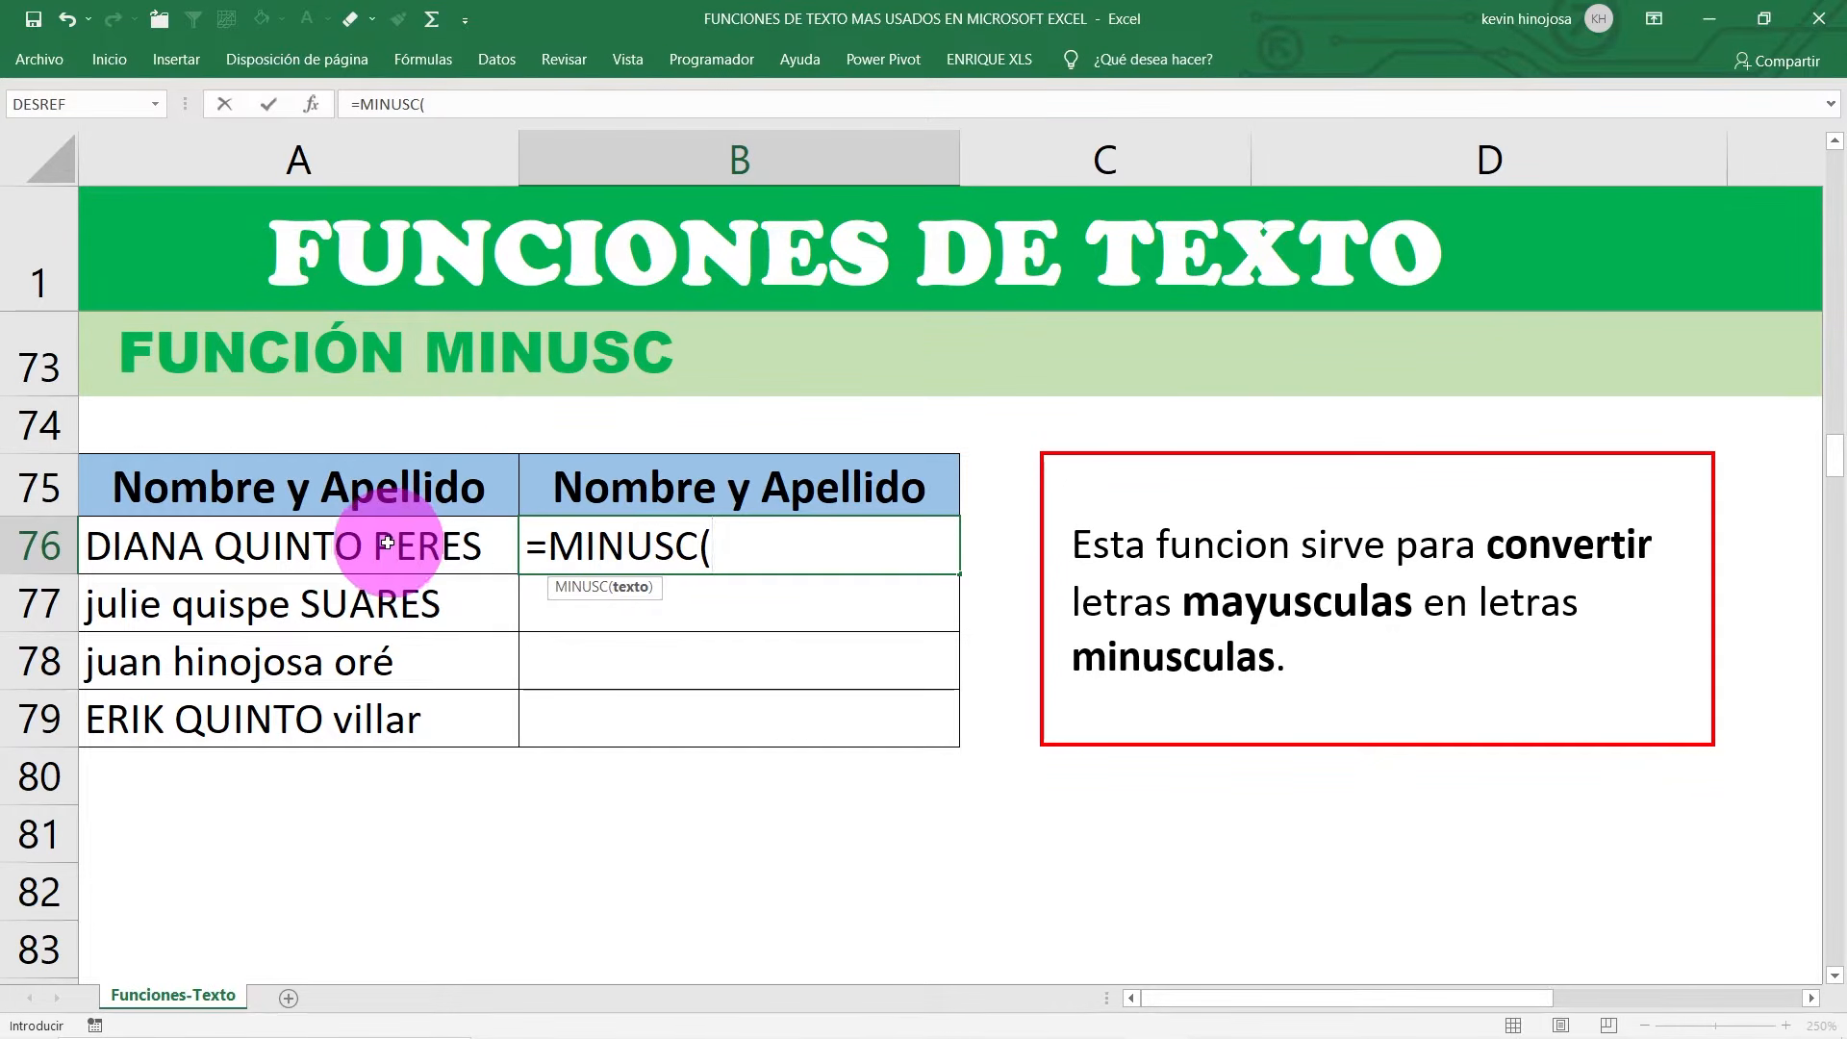
pyautogui.click(383, 543)
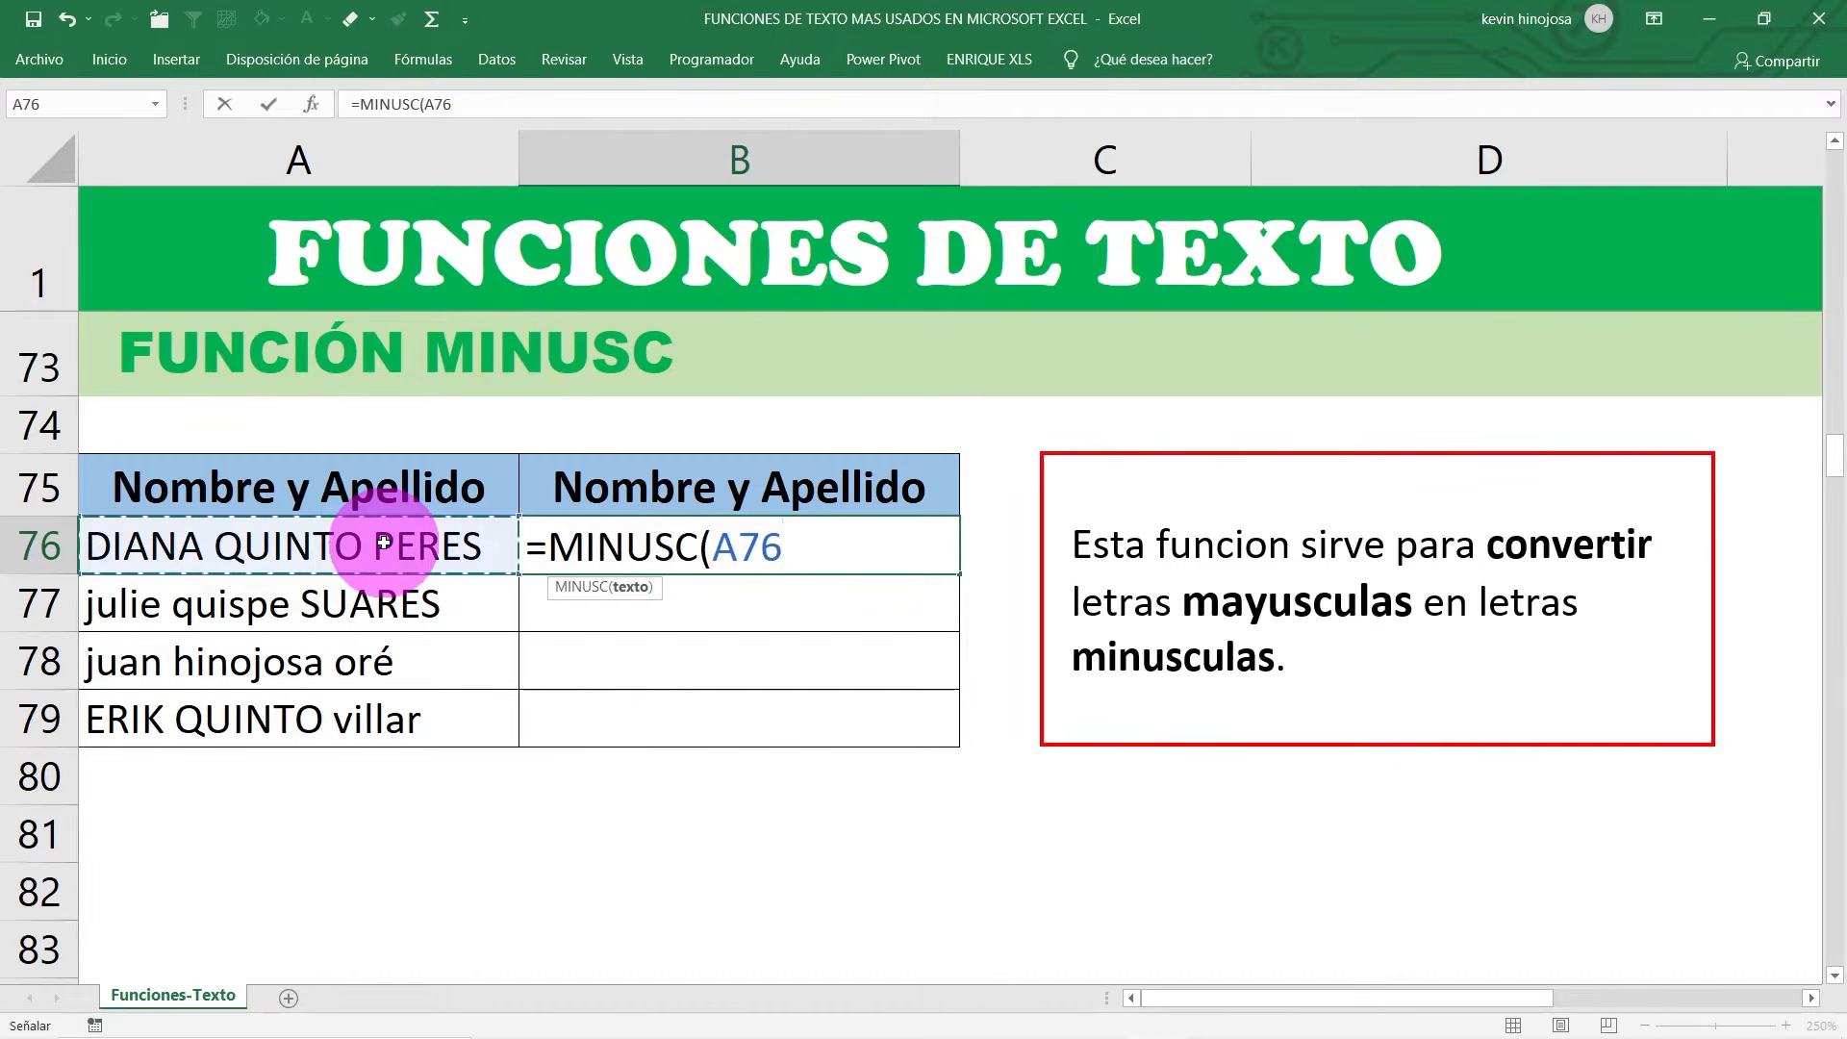
pyautogui.write(')')
pyautogui.press('Return')
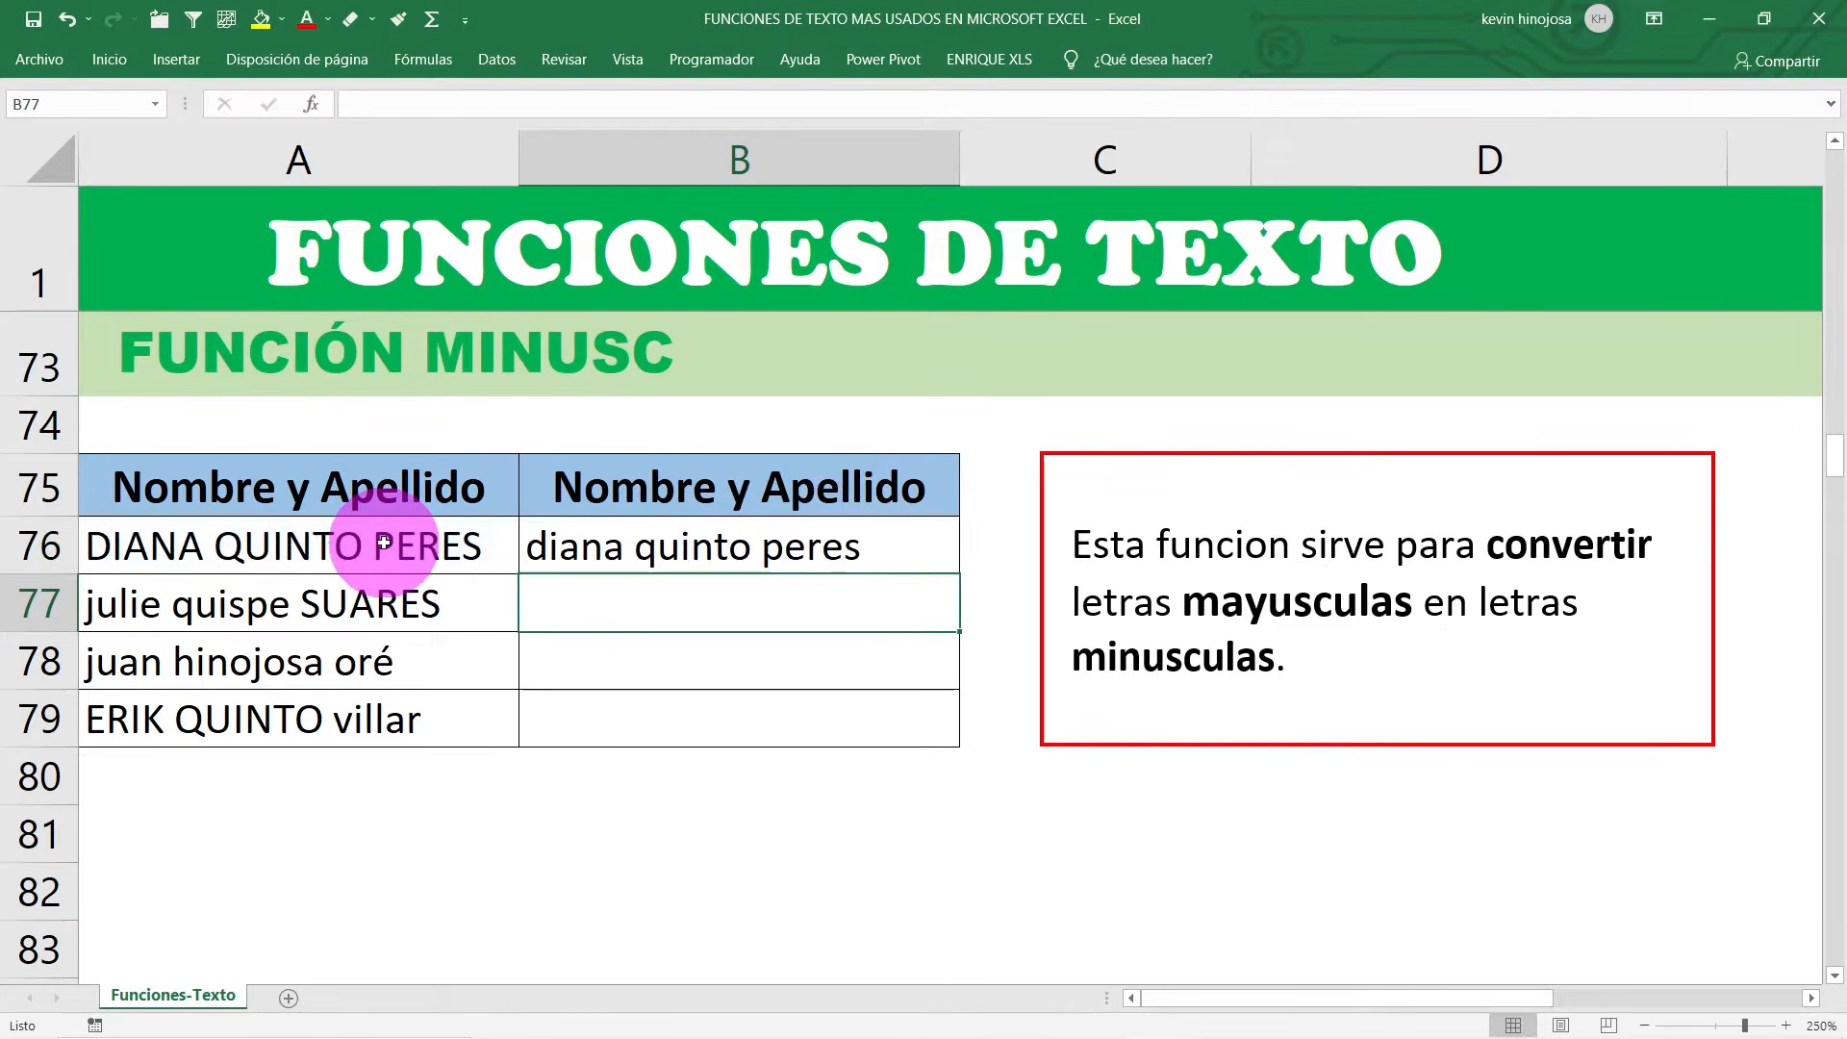
# Step: Compare B76 with the original name in A76, and copy the MINUSC formula down through B79
pyautogui.click(673, 550)
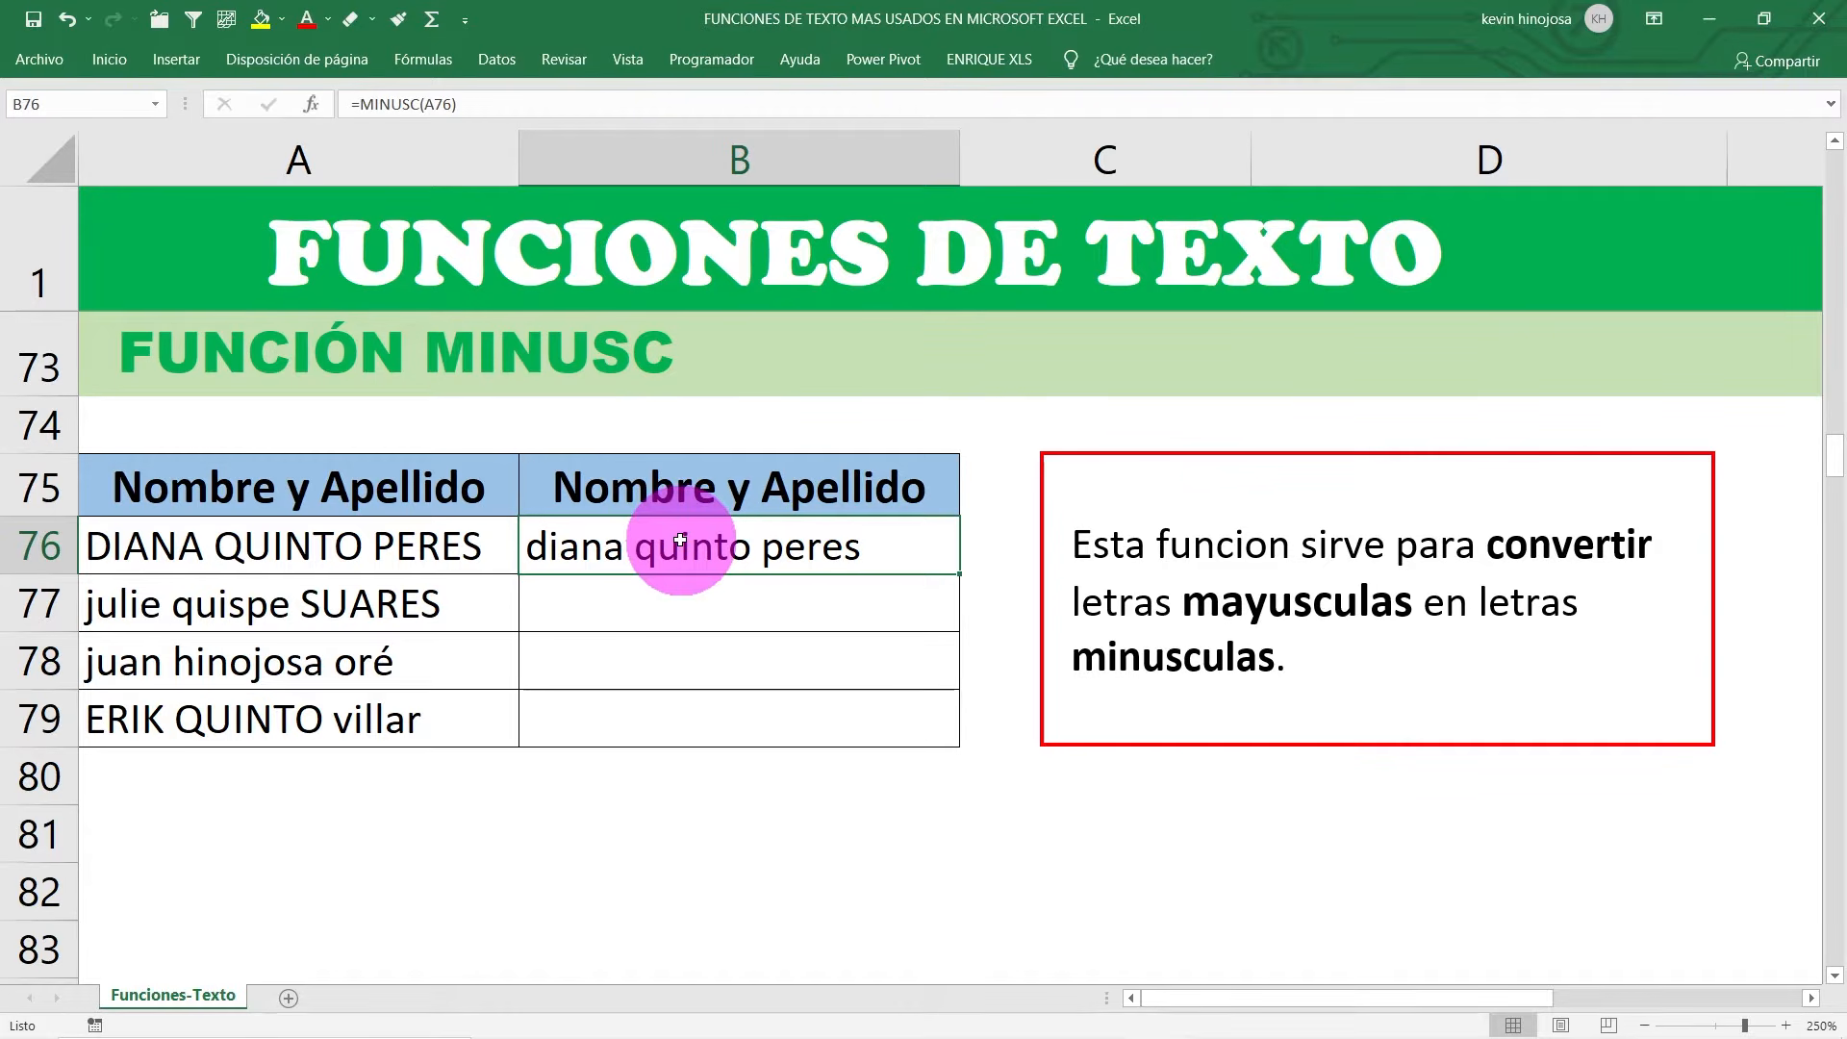
pyautogui.click(372, 540)
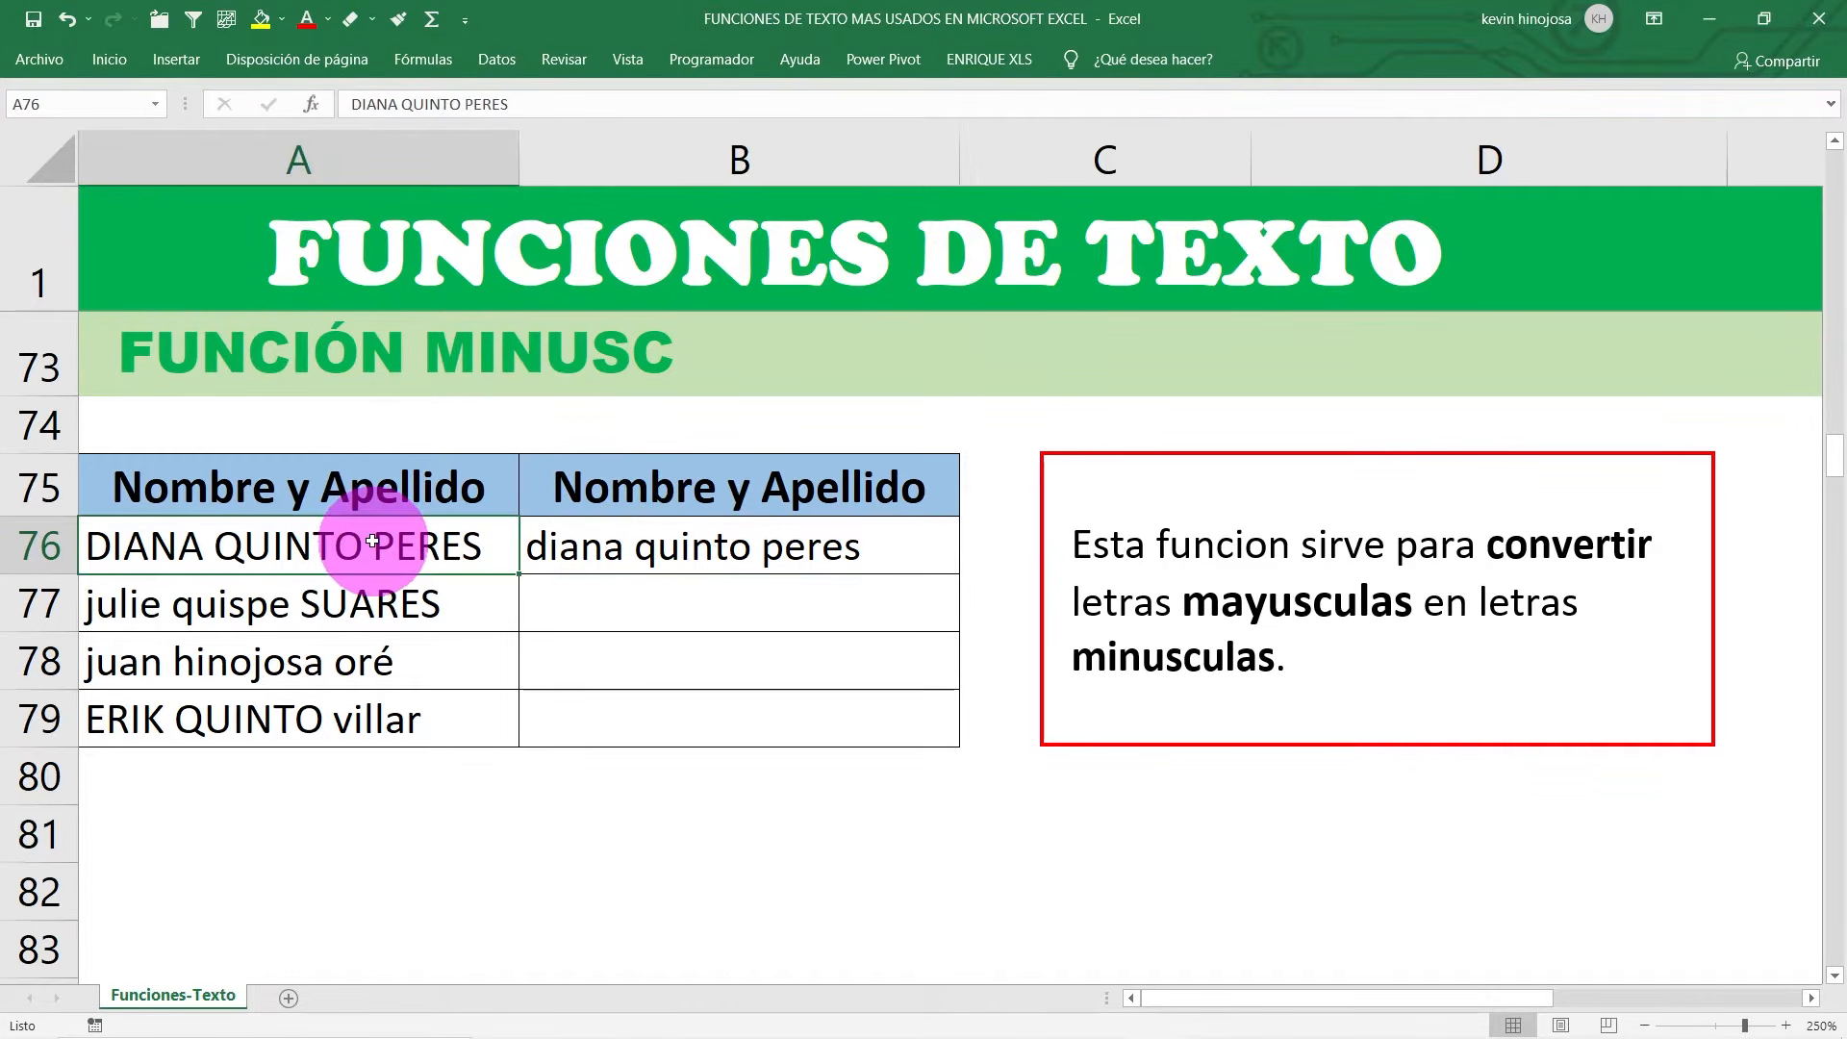
pyautogui.click(696, 540)
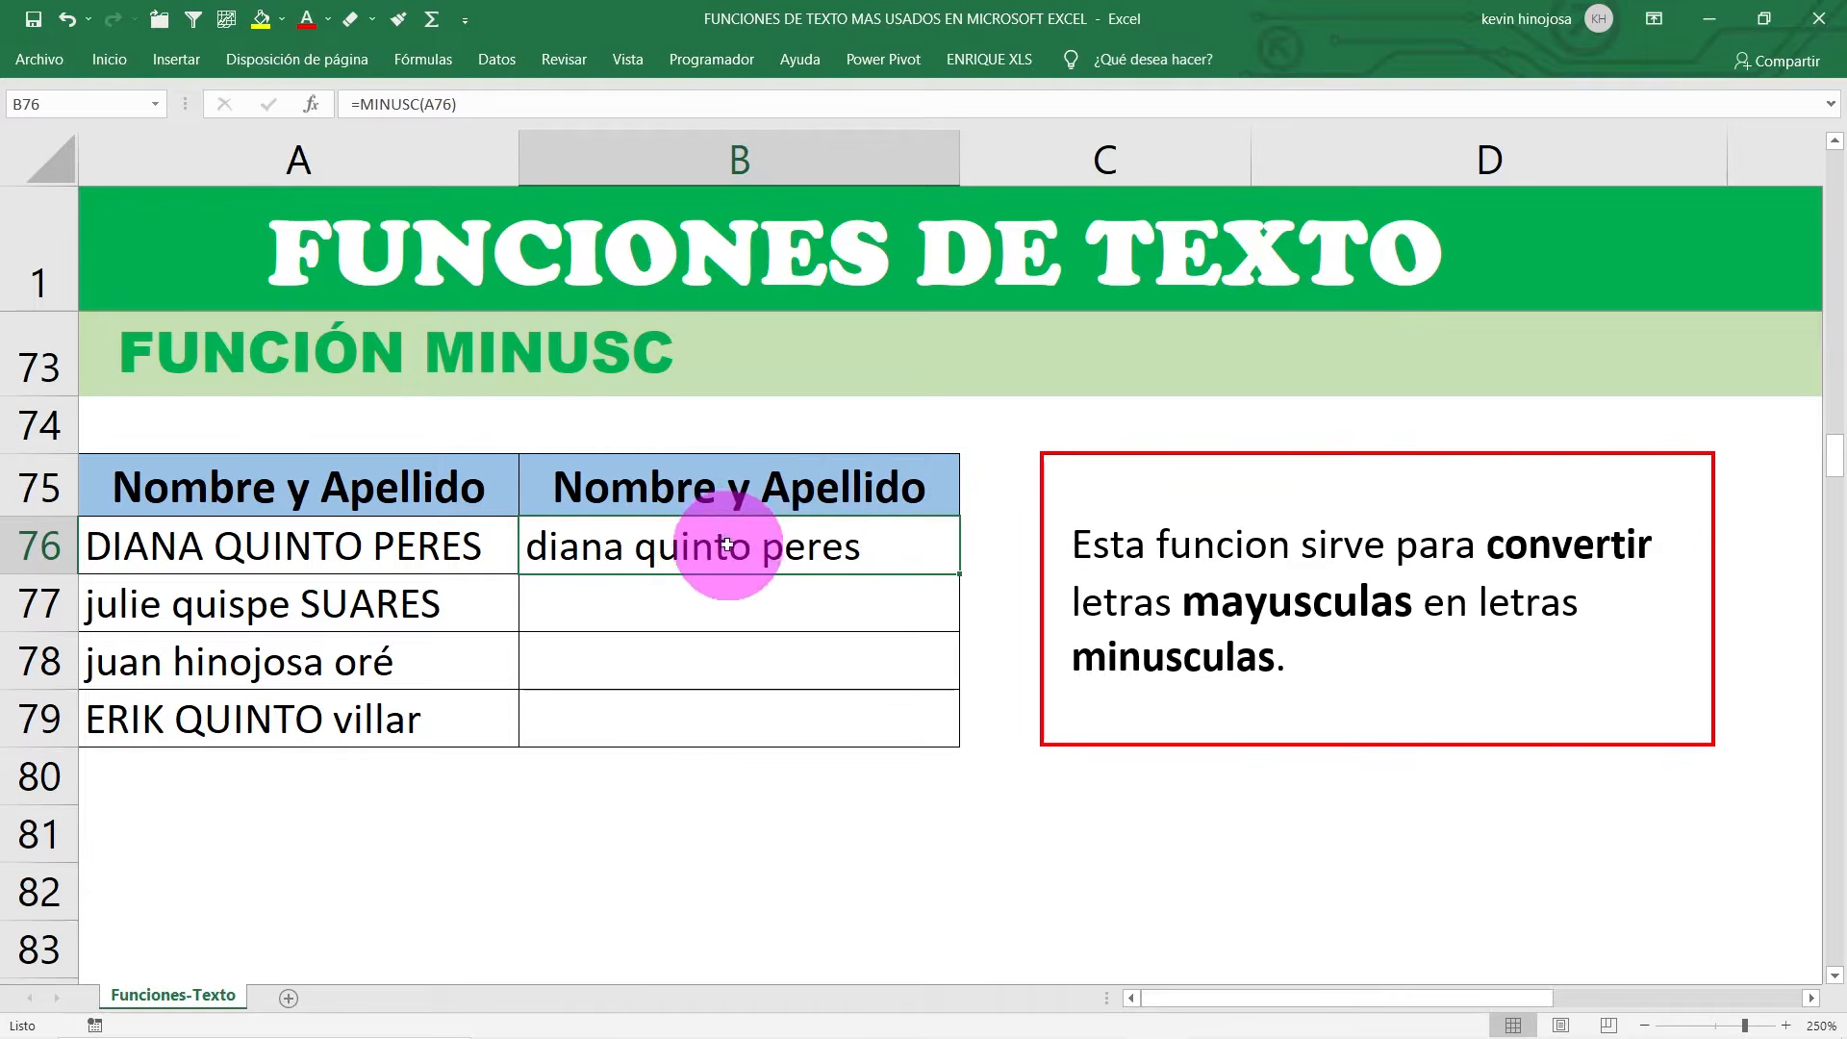
pyautogui.doubleClick(957, 575)
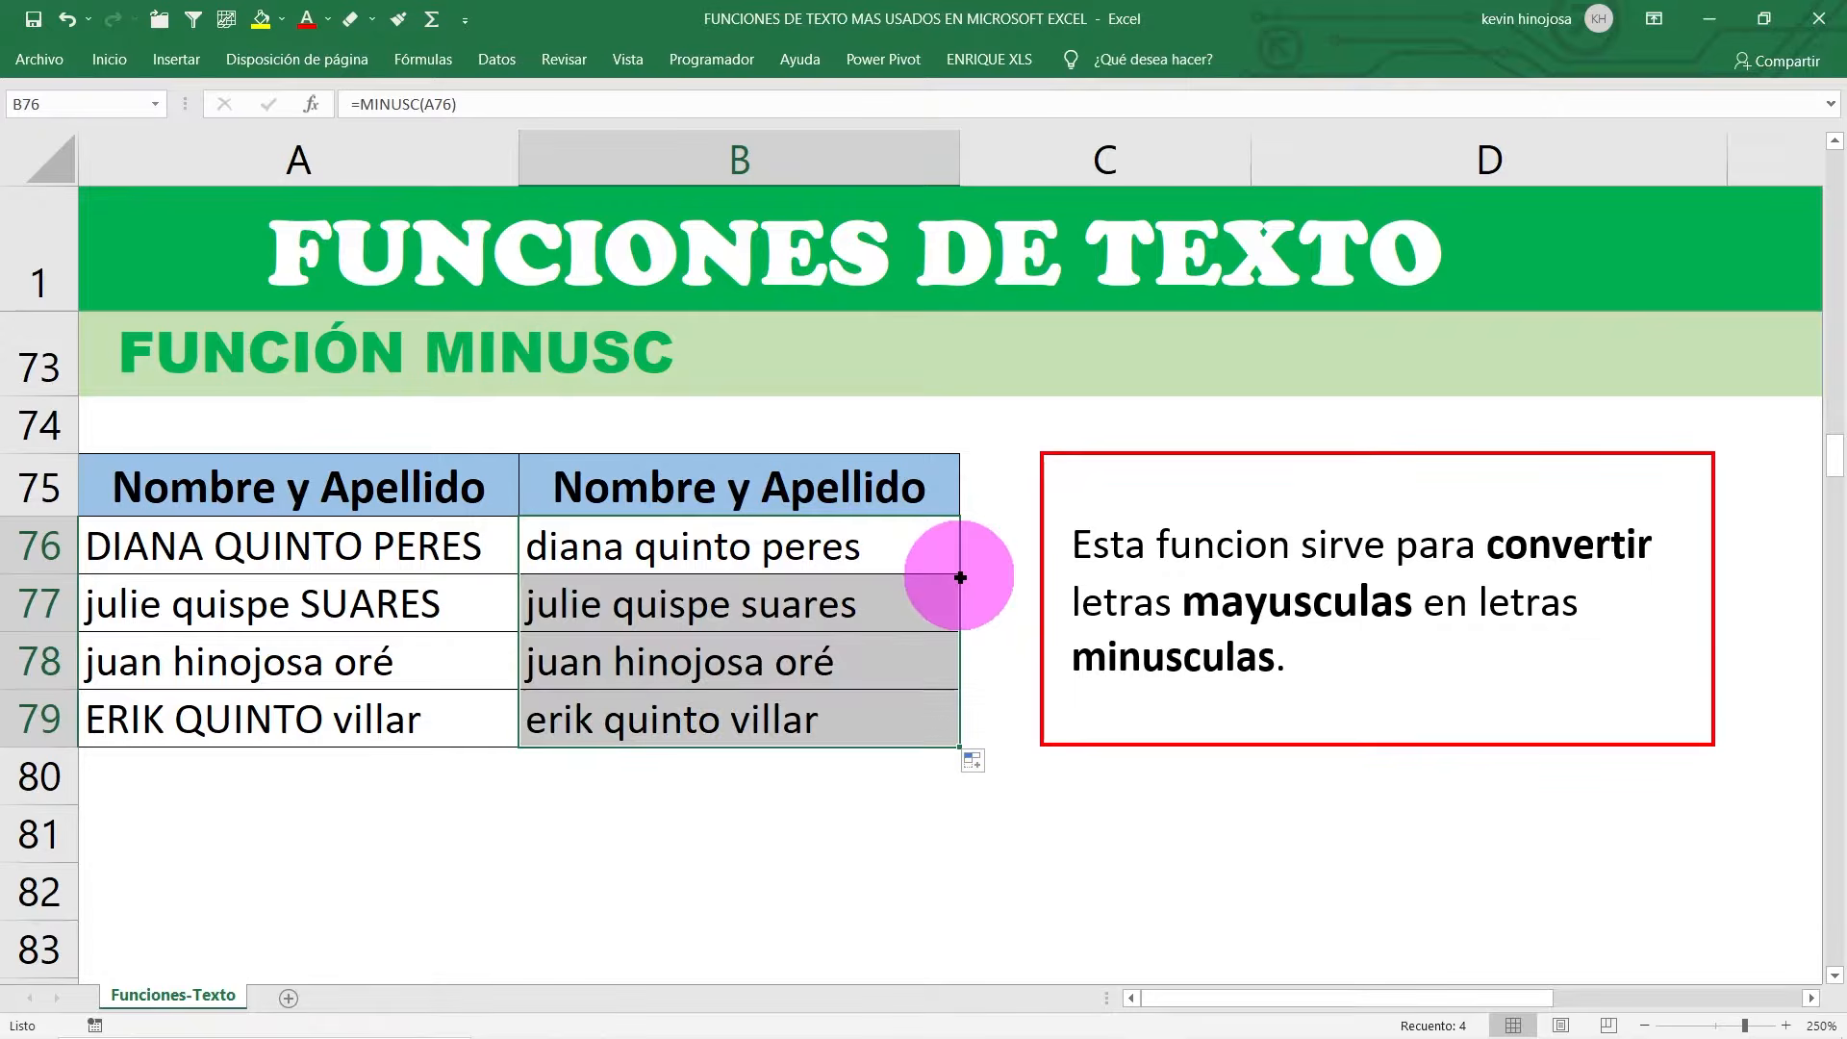
pyautogui.moveTo(754, 544); pyautogui.dragTo(770, 721)
pyautogui.click(859, 600)
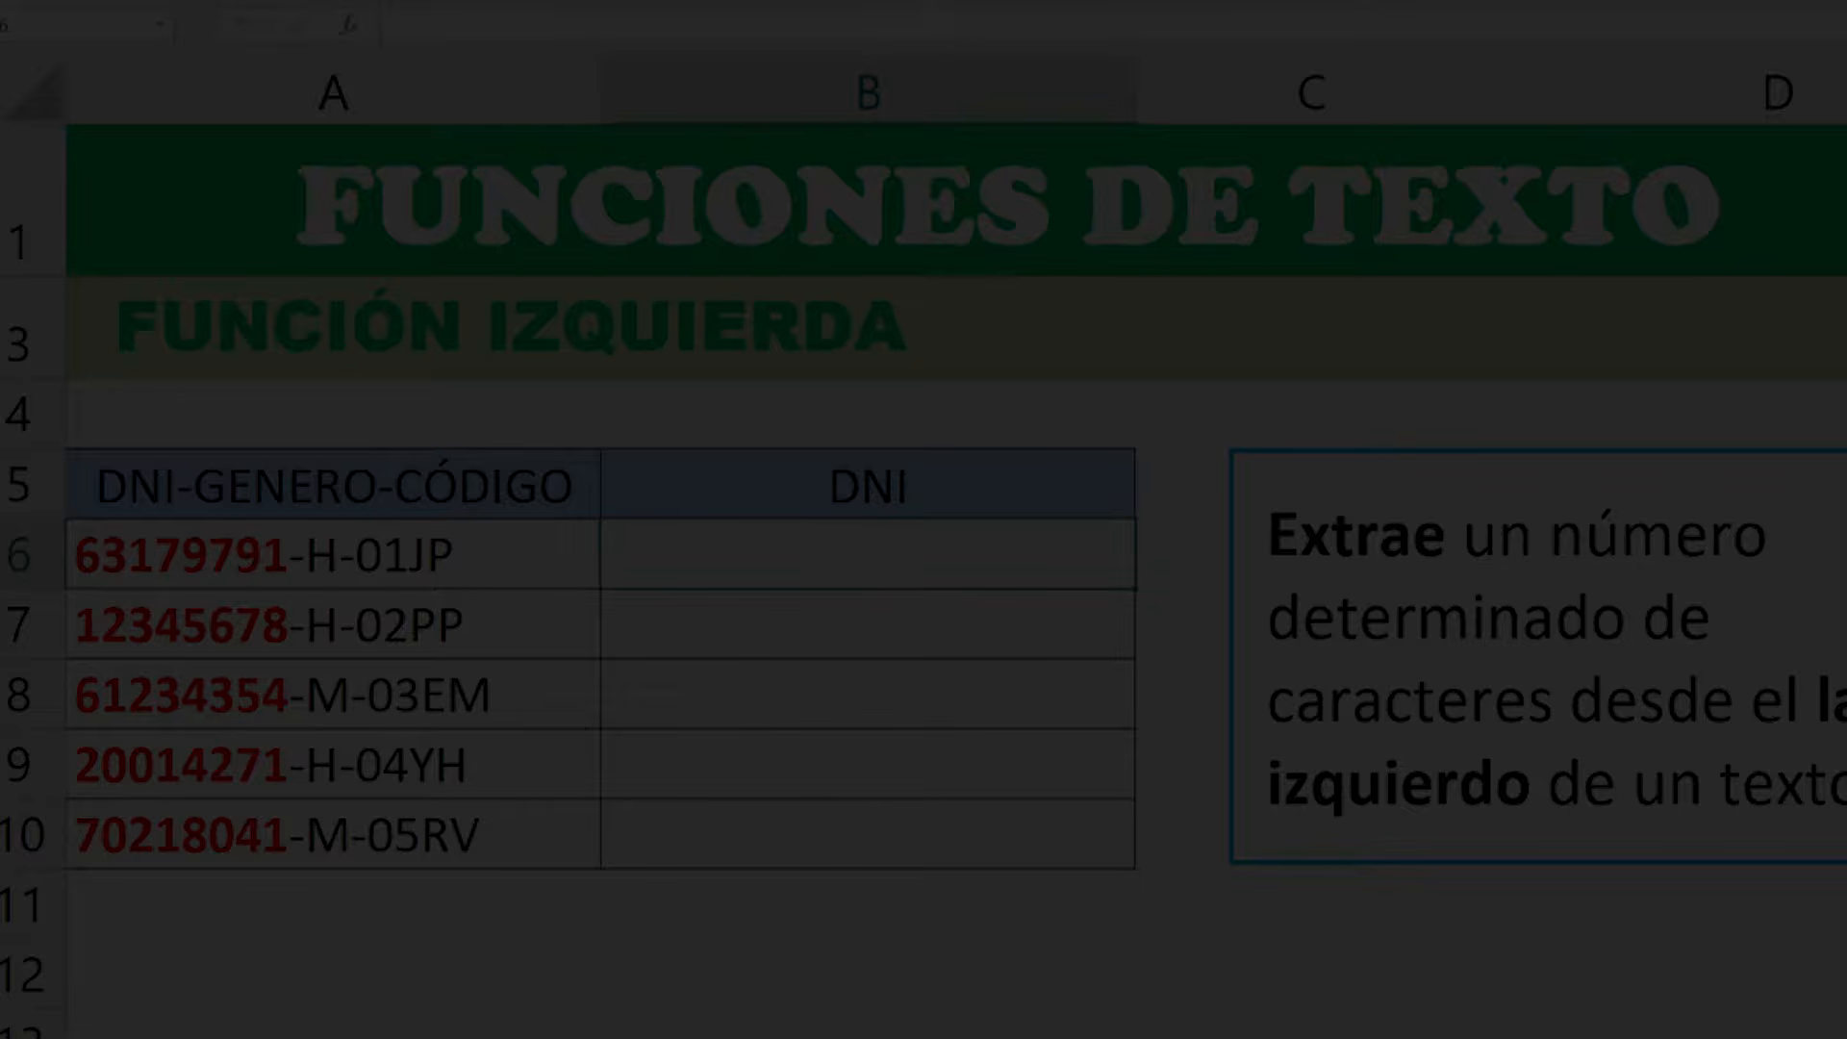
pyautogui.click(864, 528)
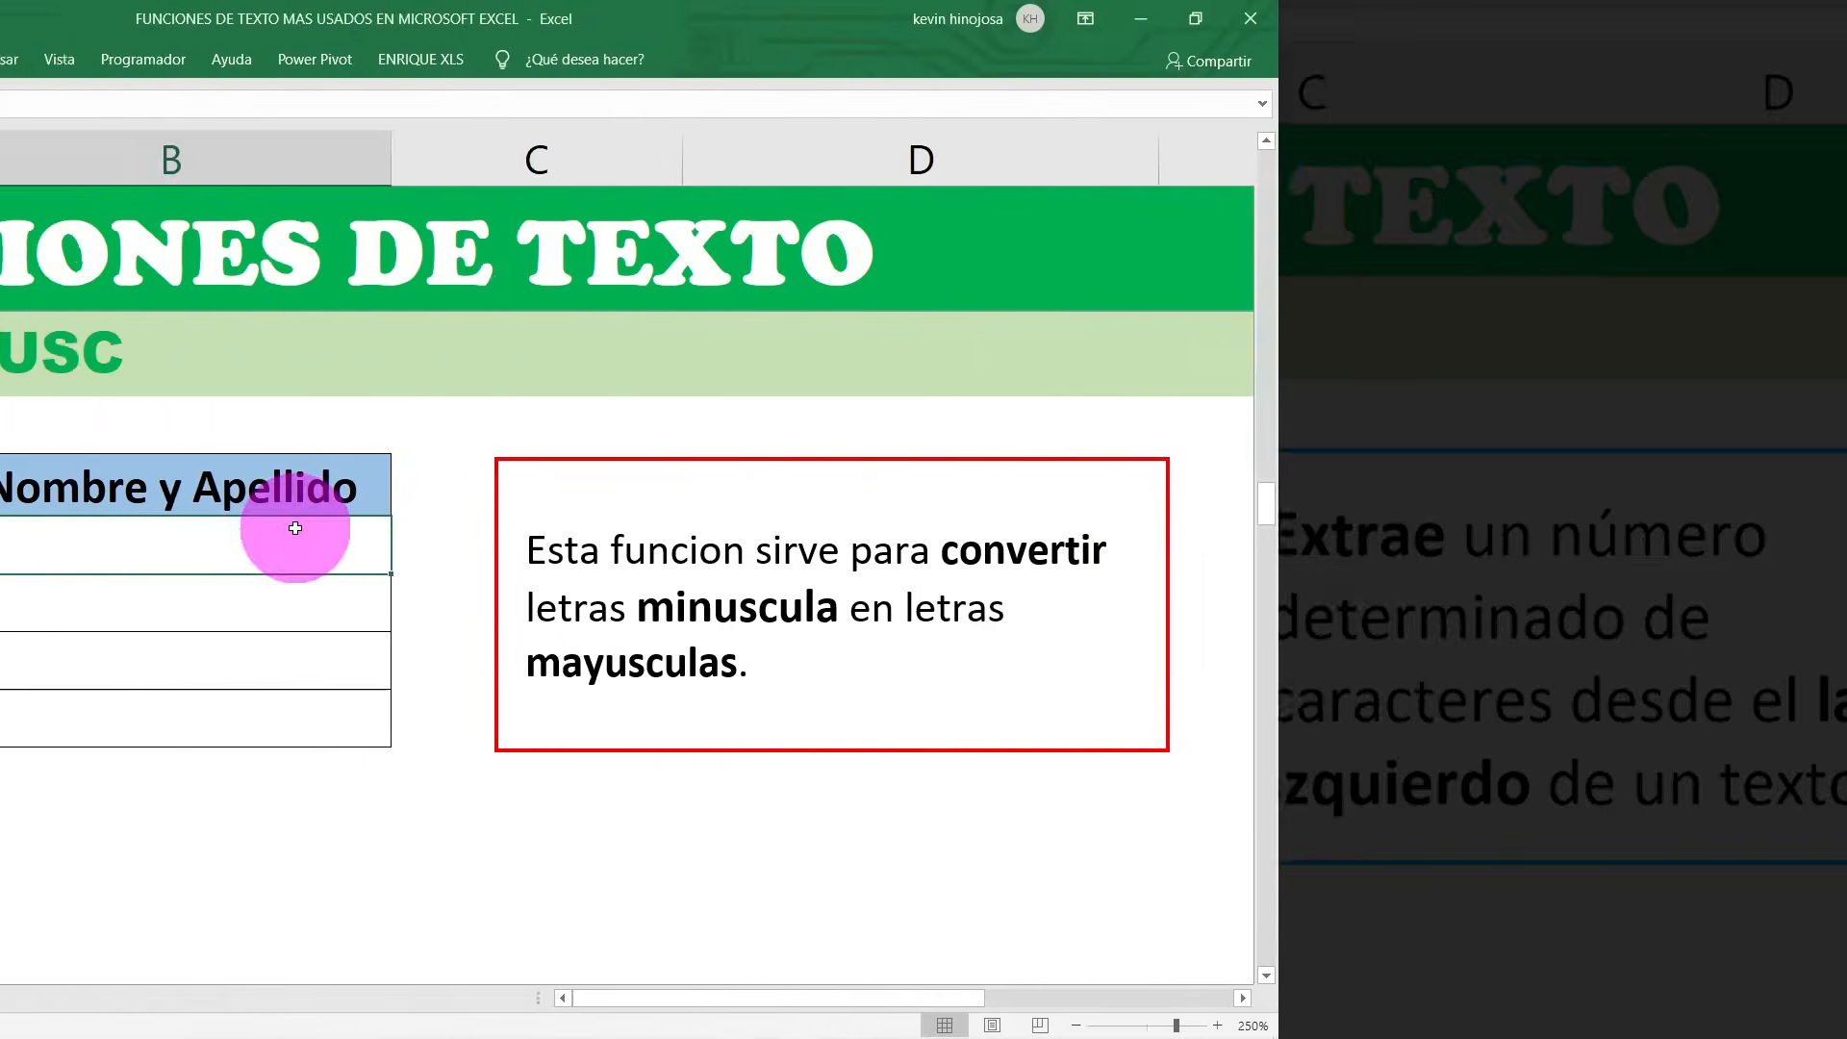
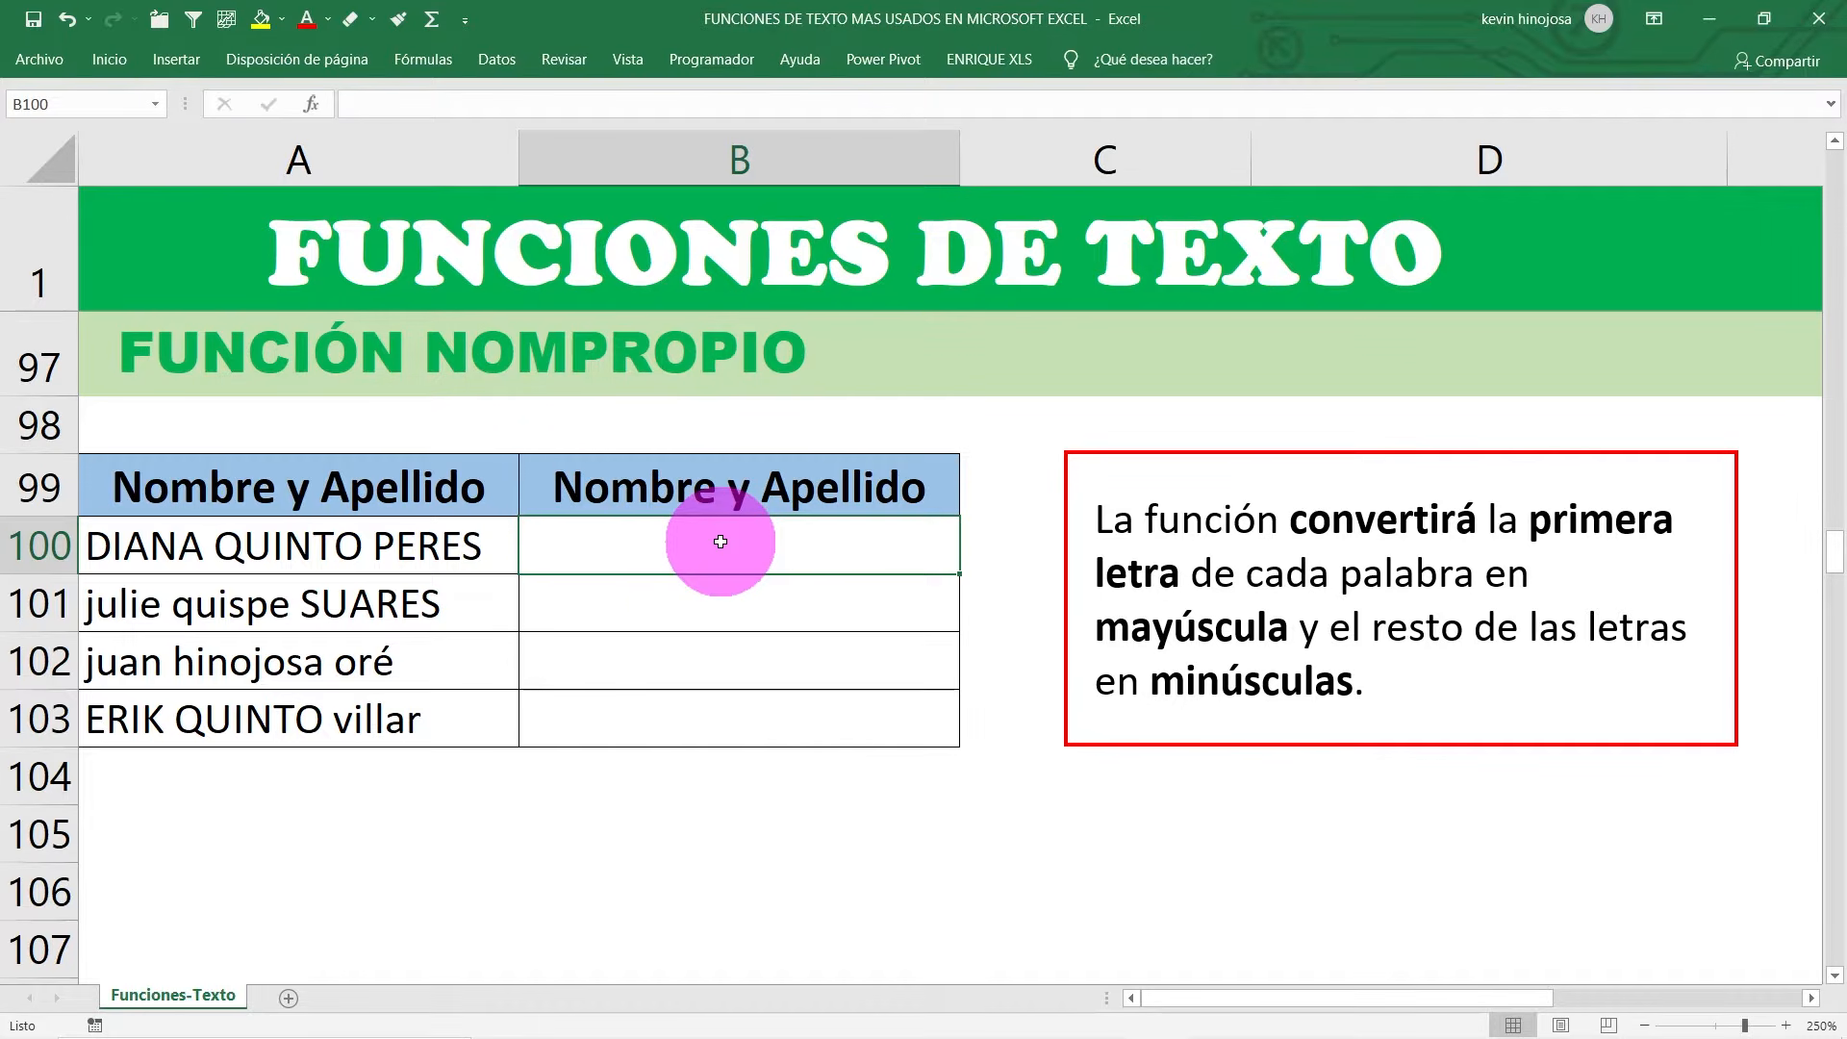
# Step: Examine the mix of uppercase and lowercase letters in the names in A100:A103 of the NOMPROPIO table
pyautogui.click(367, 546)
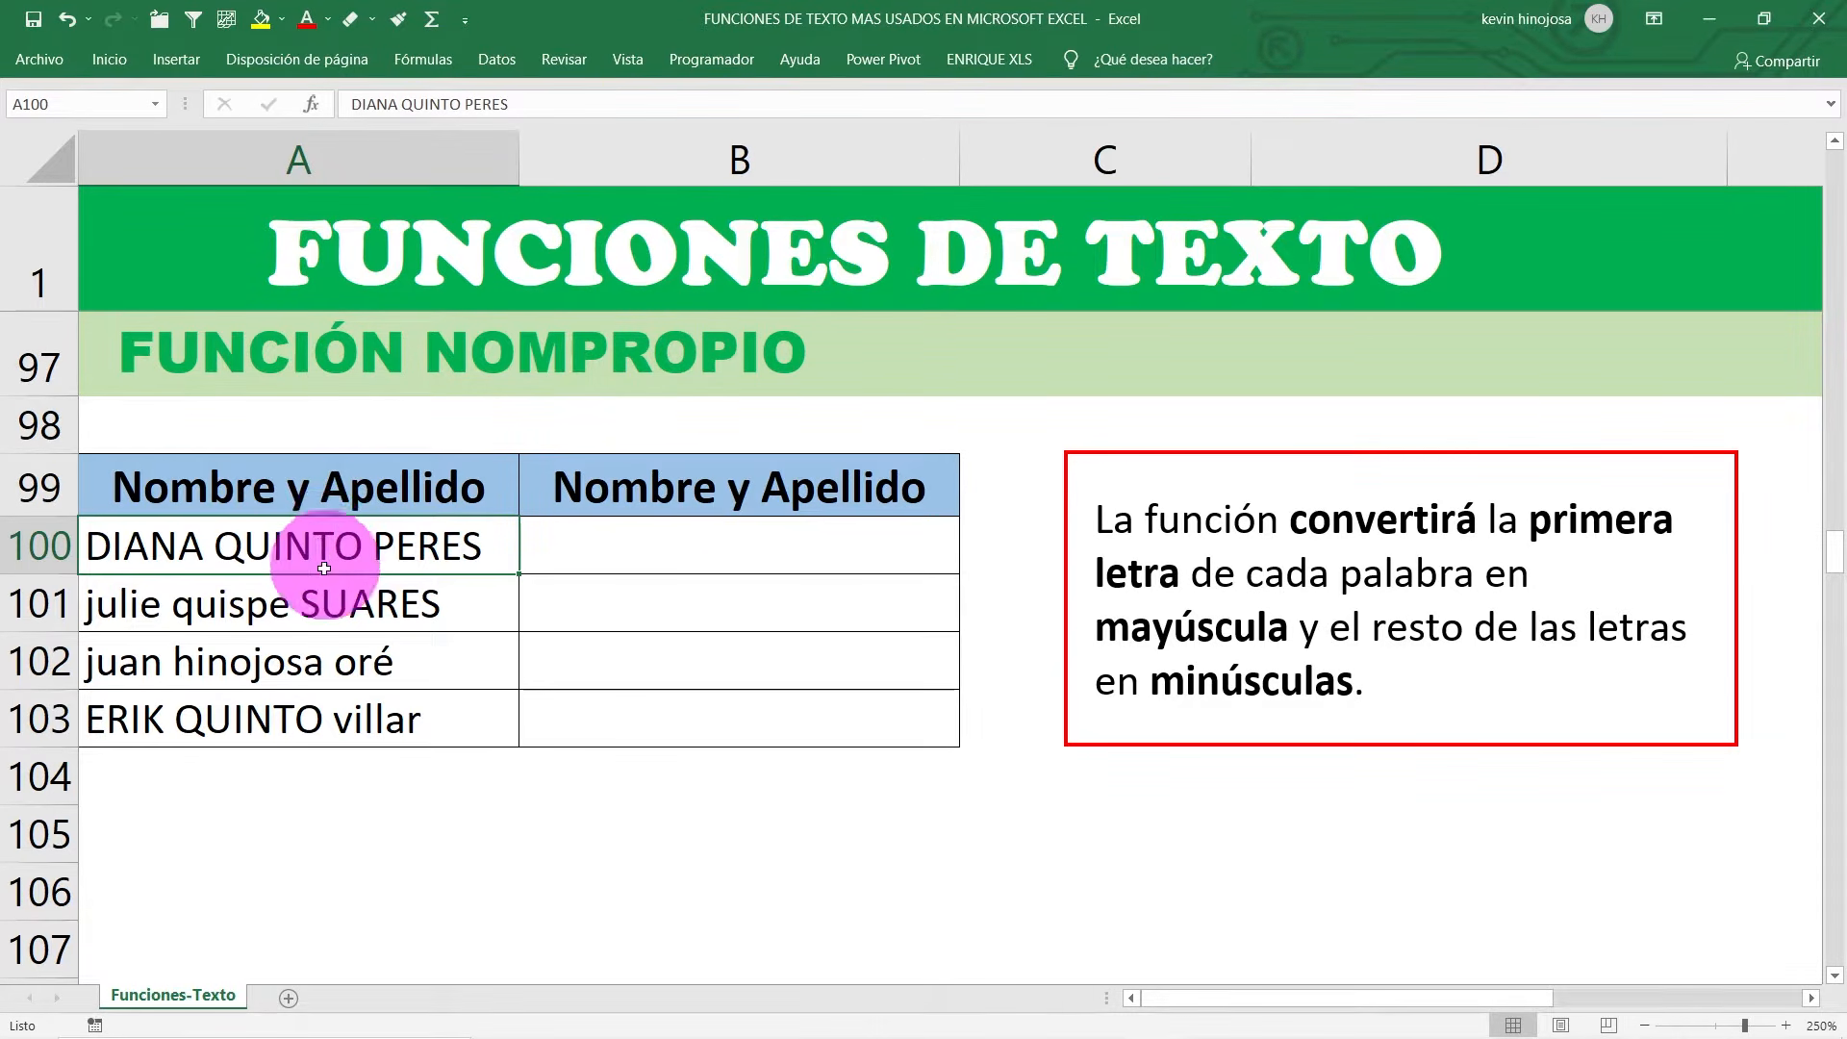
pyautogui.moveTo(317, 545); pyautogui.dragTo(328, 699)
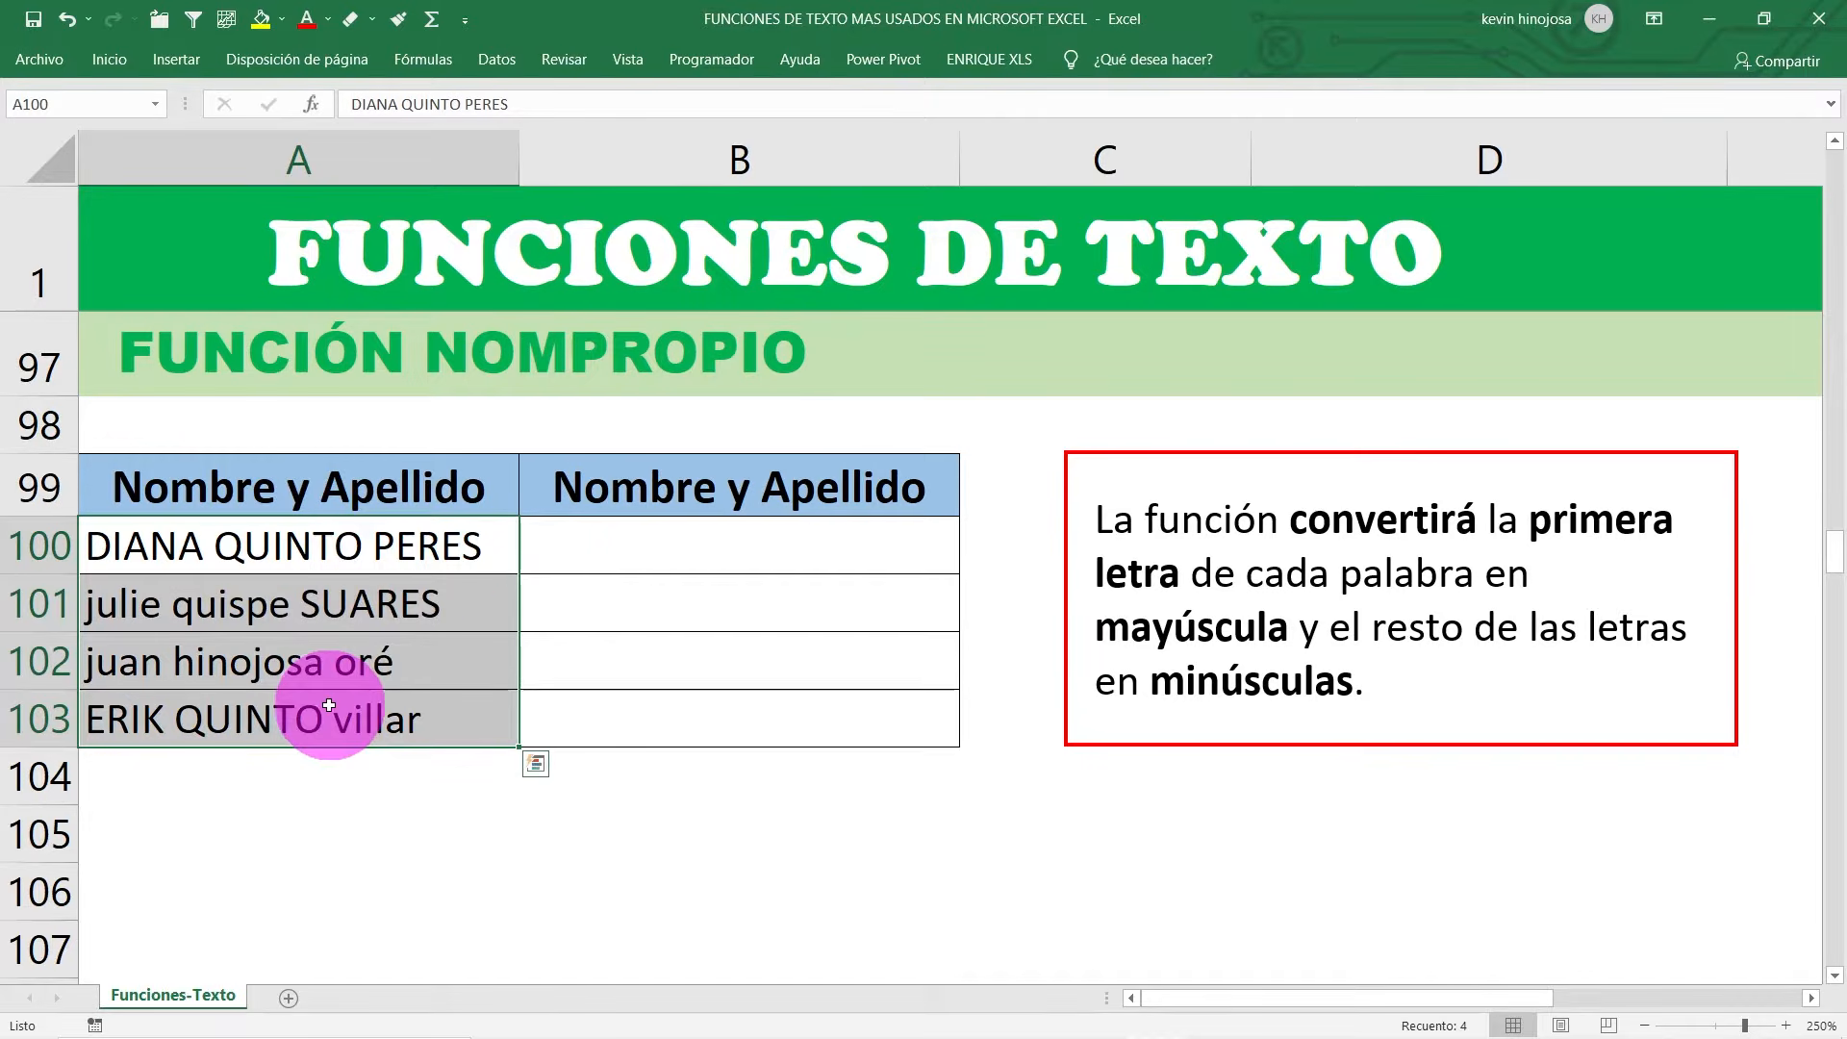
pyautogui.click(375, 550)
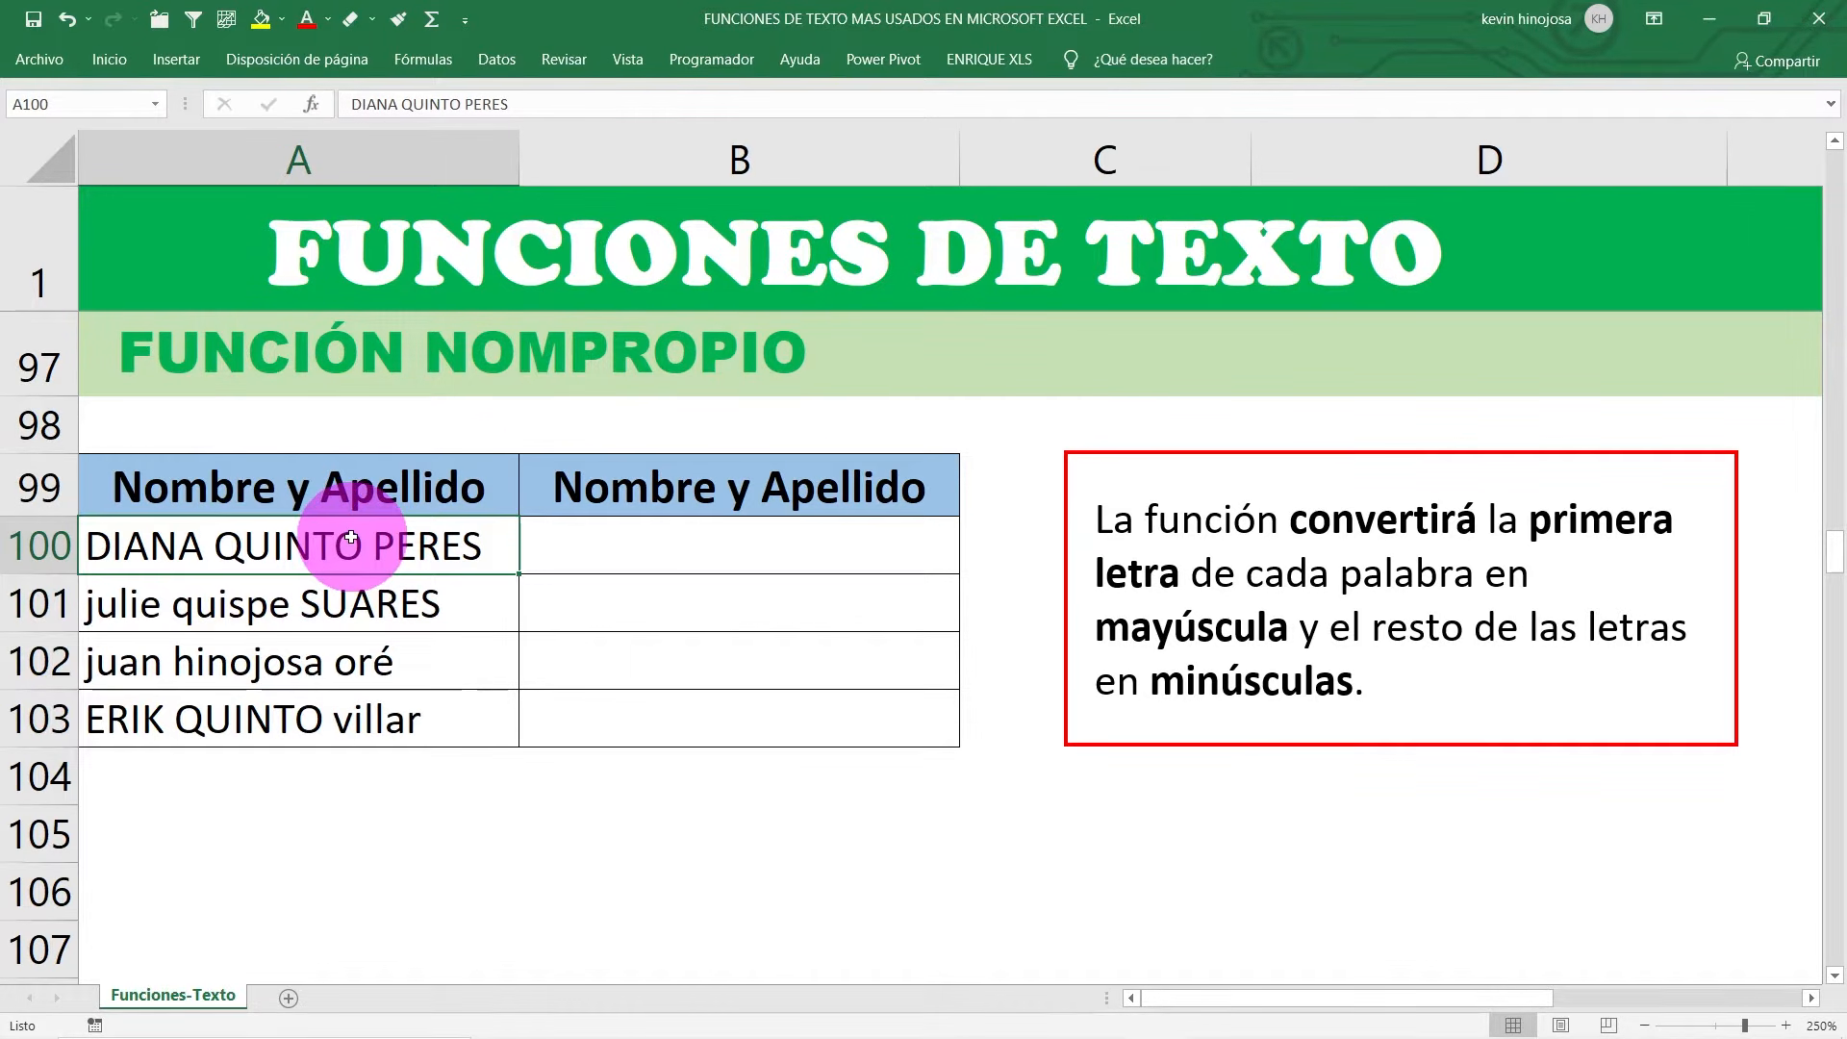
pyautogui.click(288, 656)
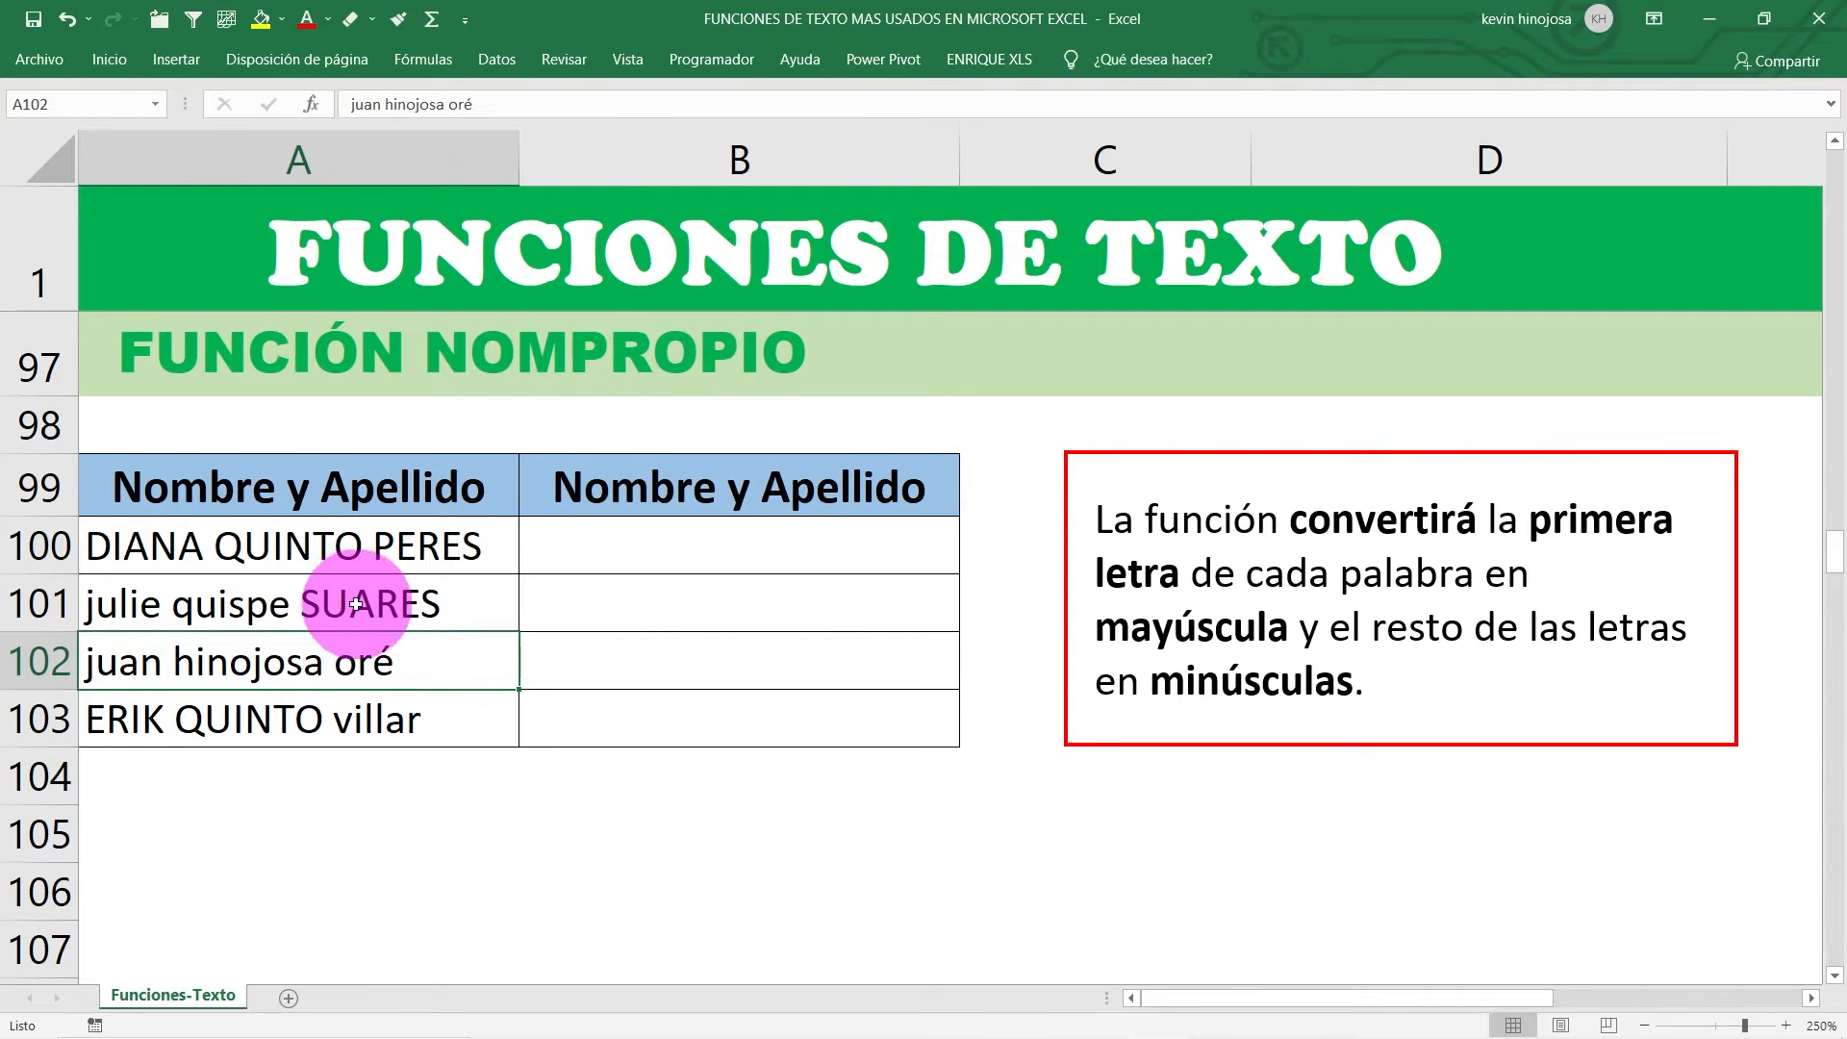
pyautogui.click(279, 603)
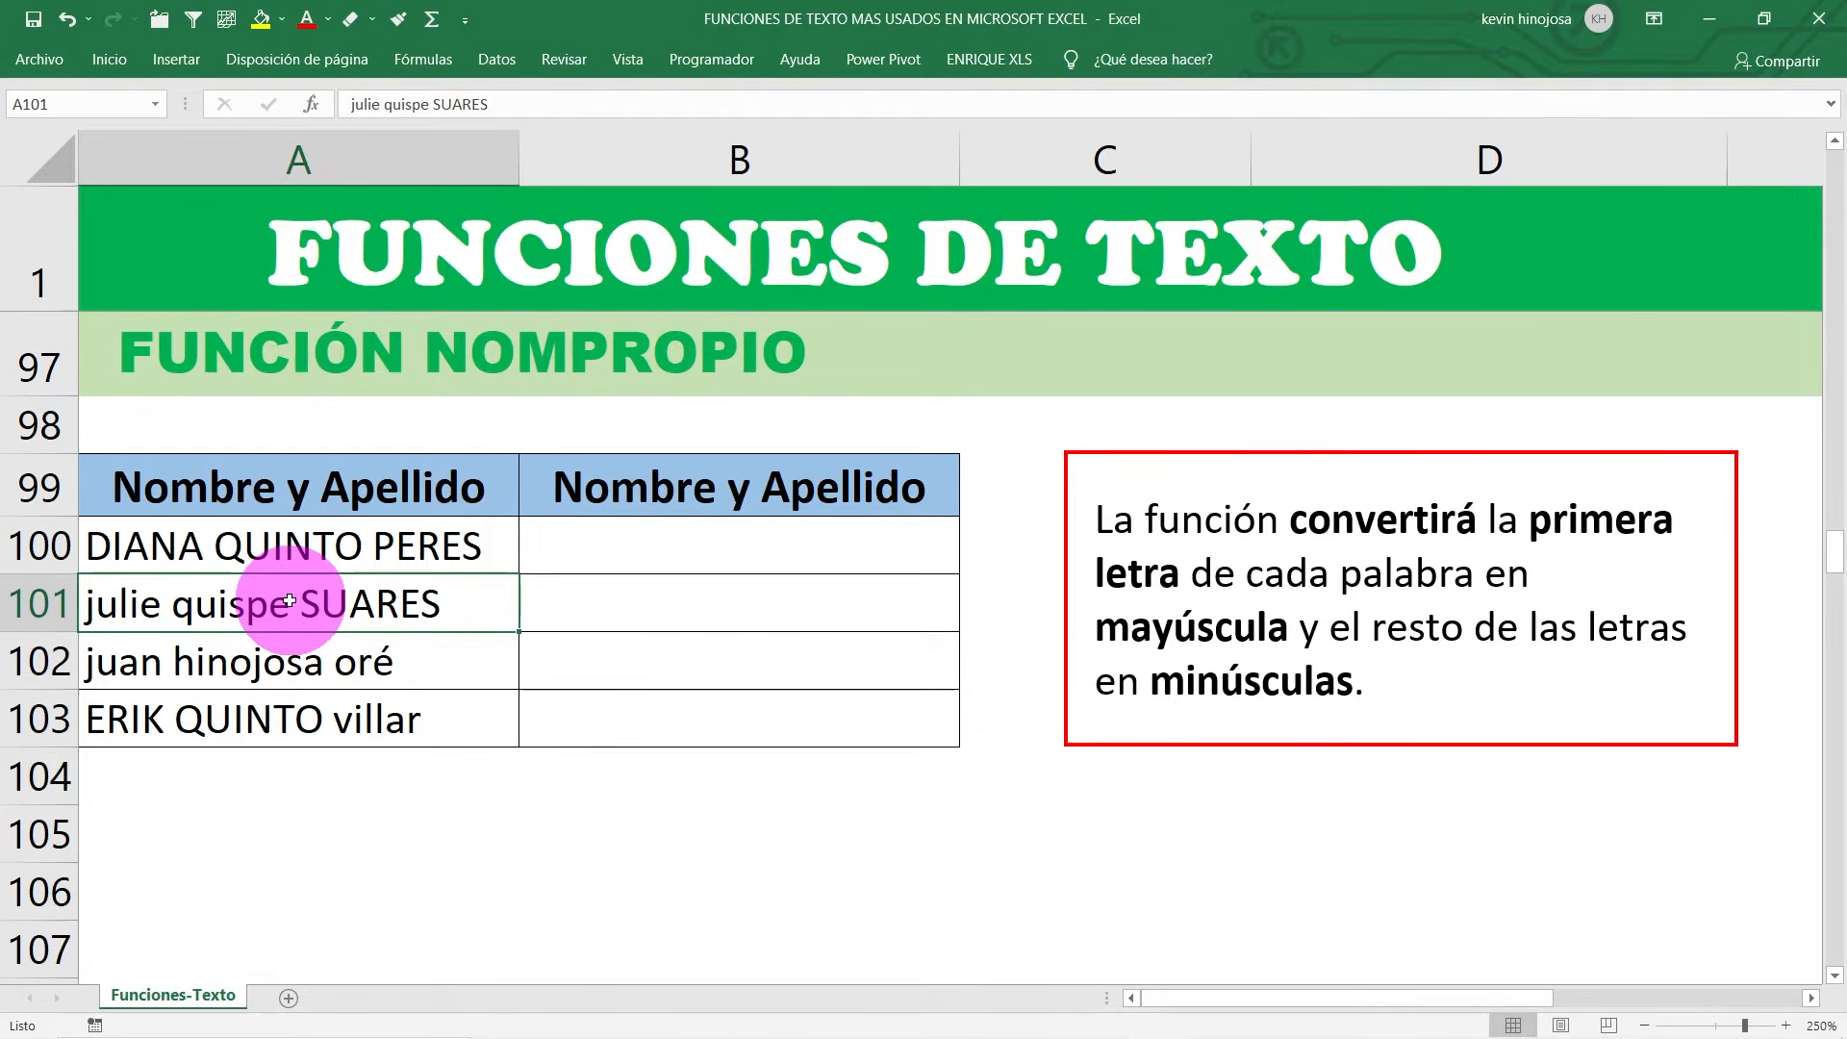
pyautogui.moveTo(309, 538); pyautogui.dragTo(320, 714)
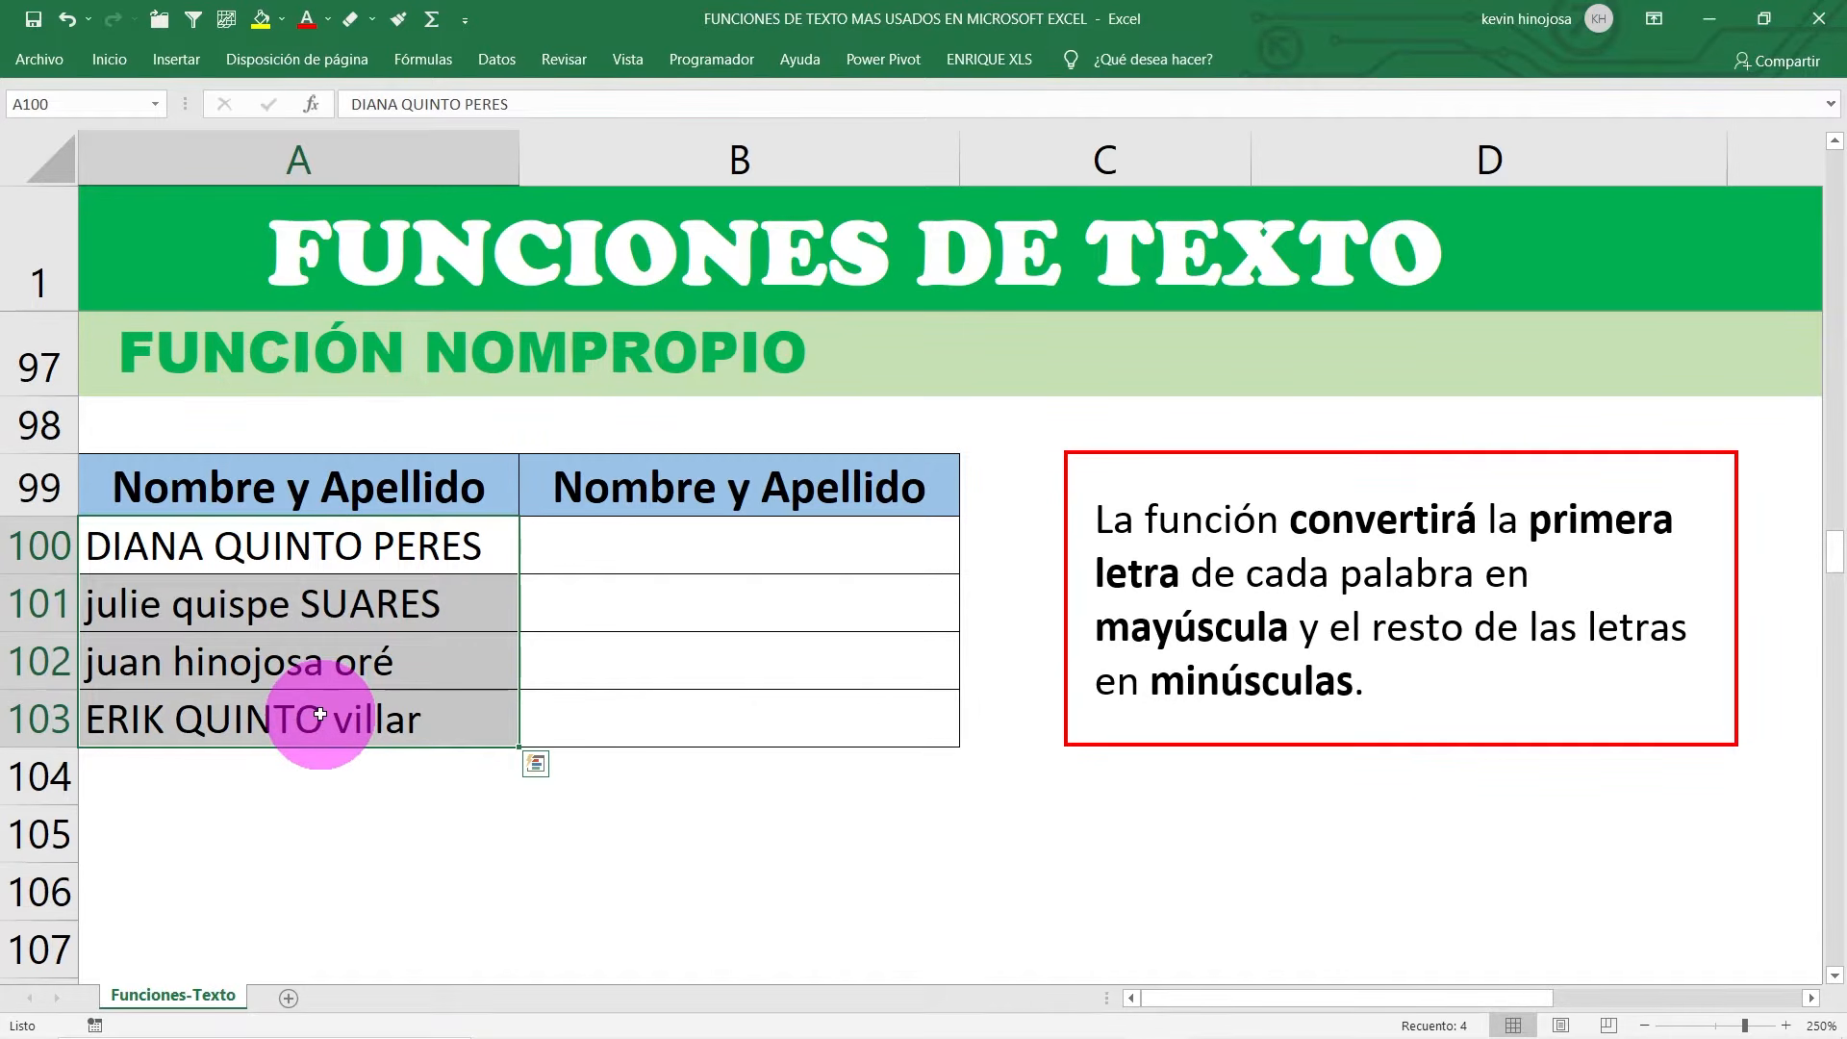
# Step: Enter =NOMPROPIO(A100) in B100 to capitalize the first letter of each word, and copy the formula down through B103
pyautogui.click(623, 538)
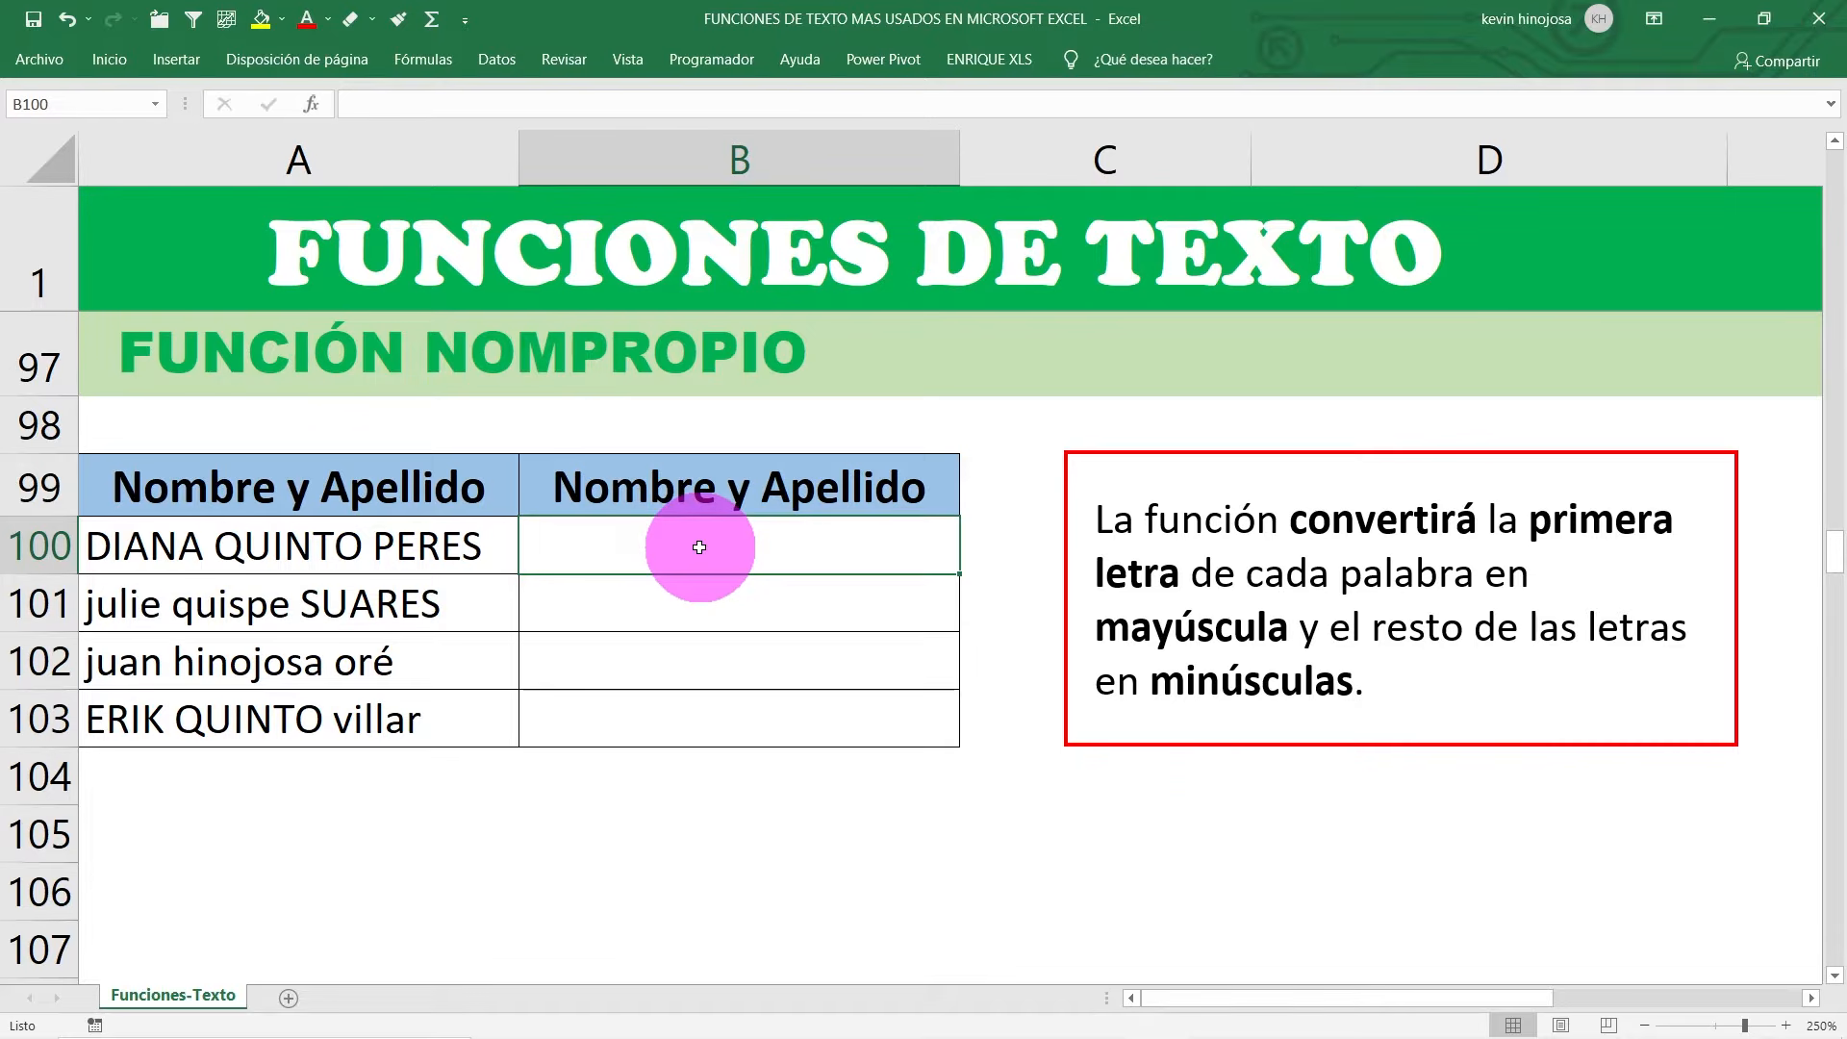
pyautogui.write('=')
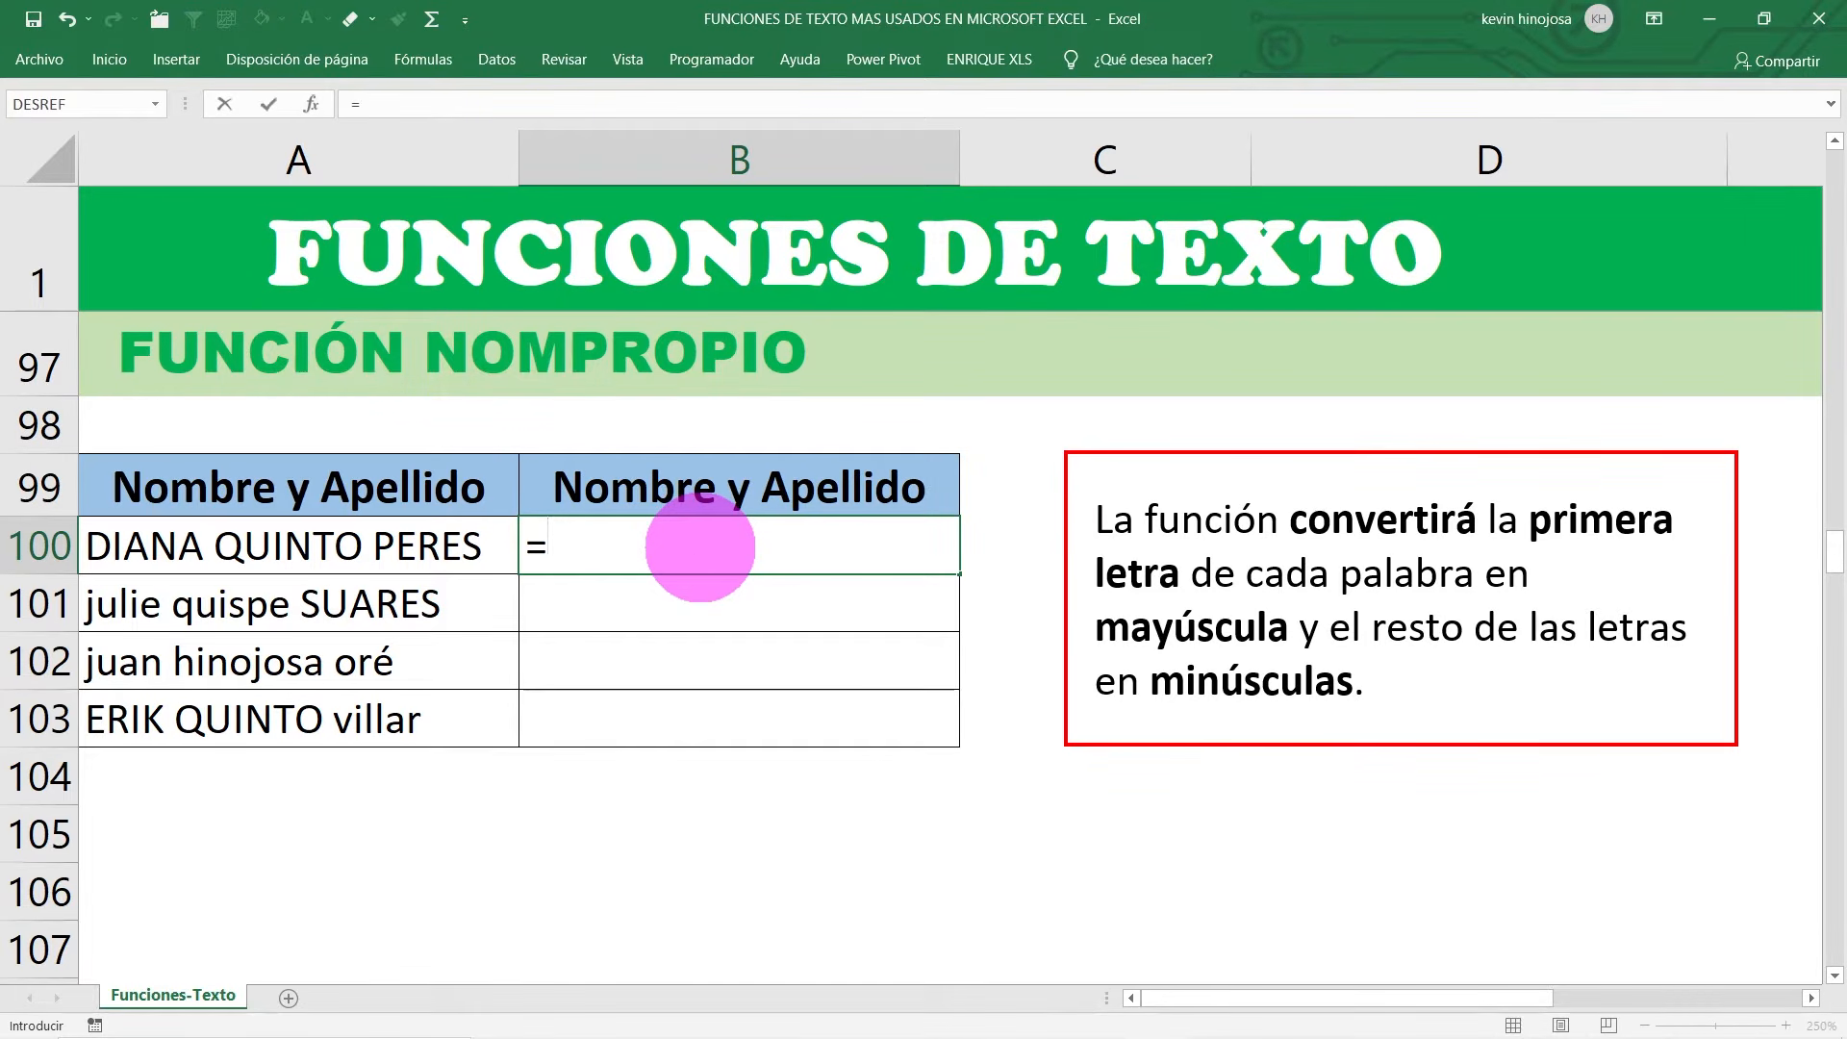
pyautogui.write('NOMPR')
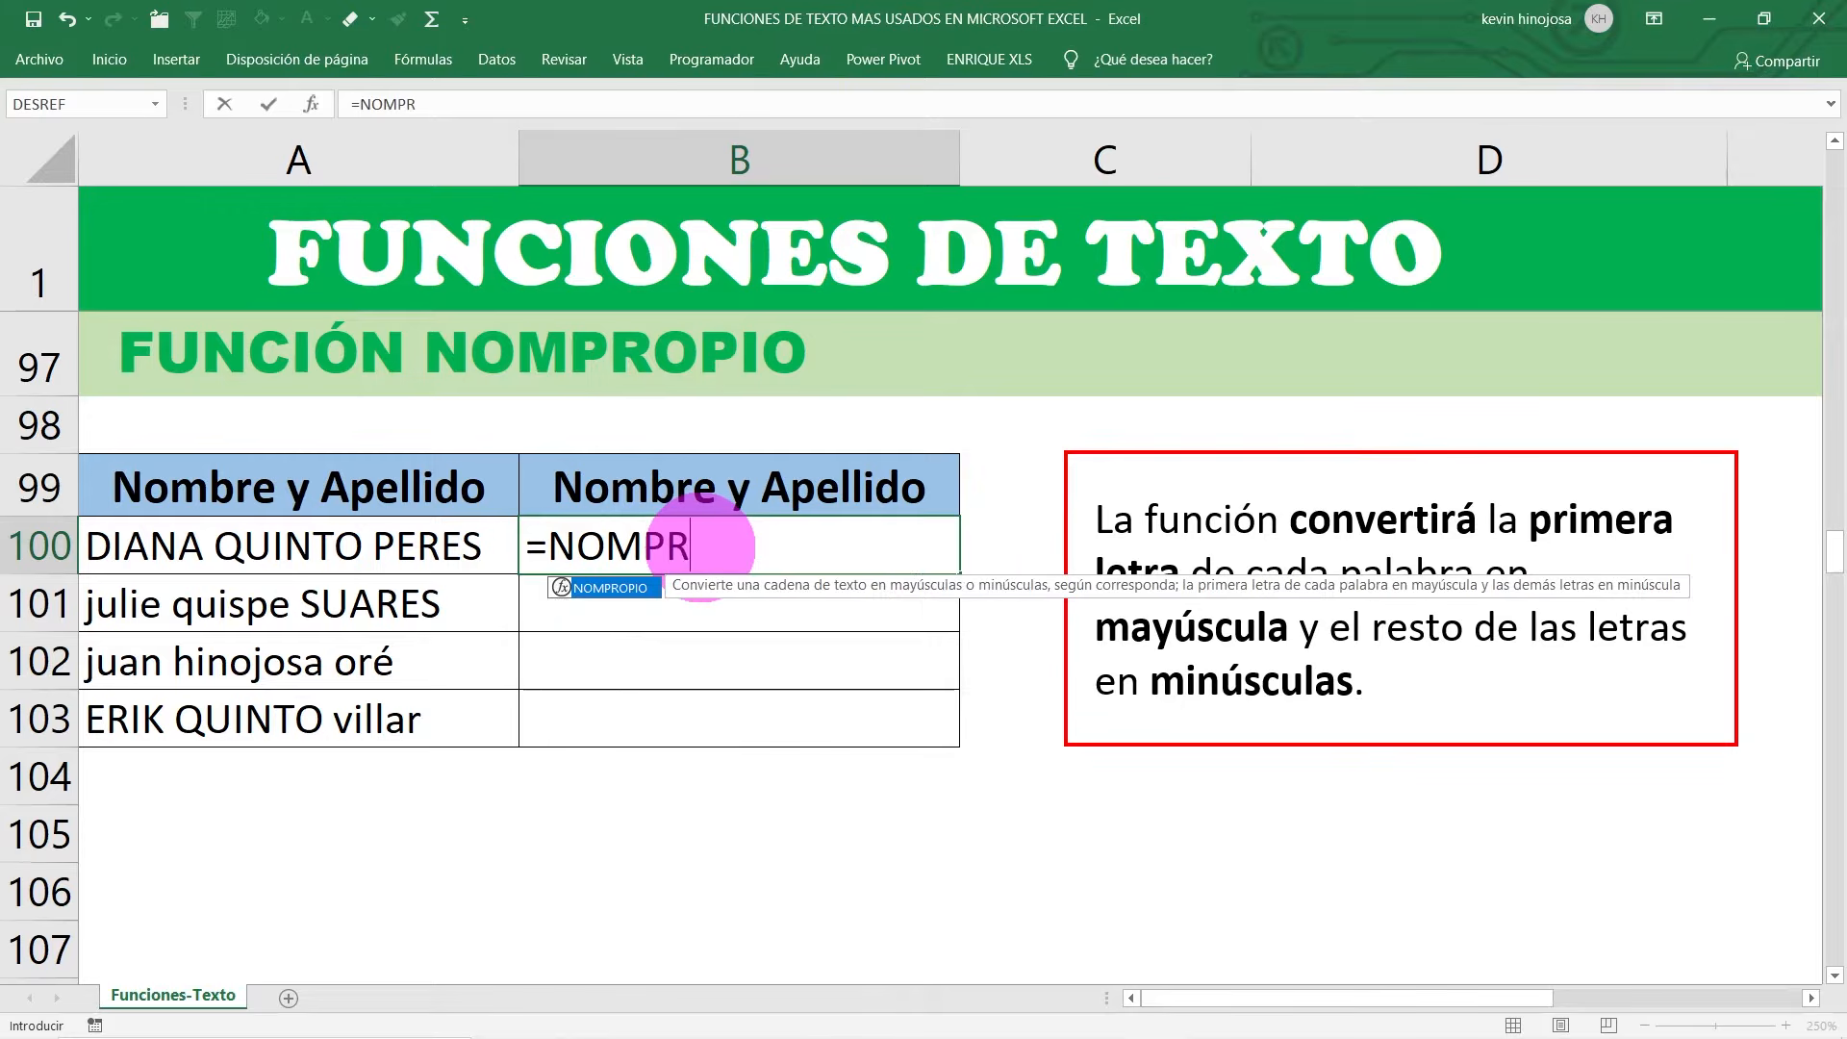
pyautogui.doubleClick(611, 586)
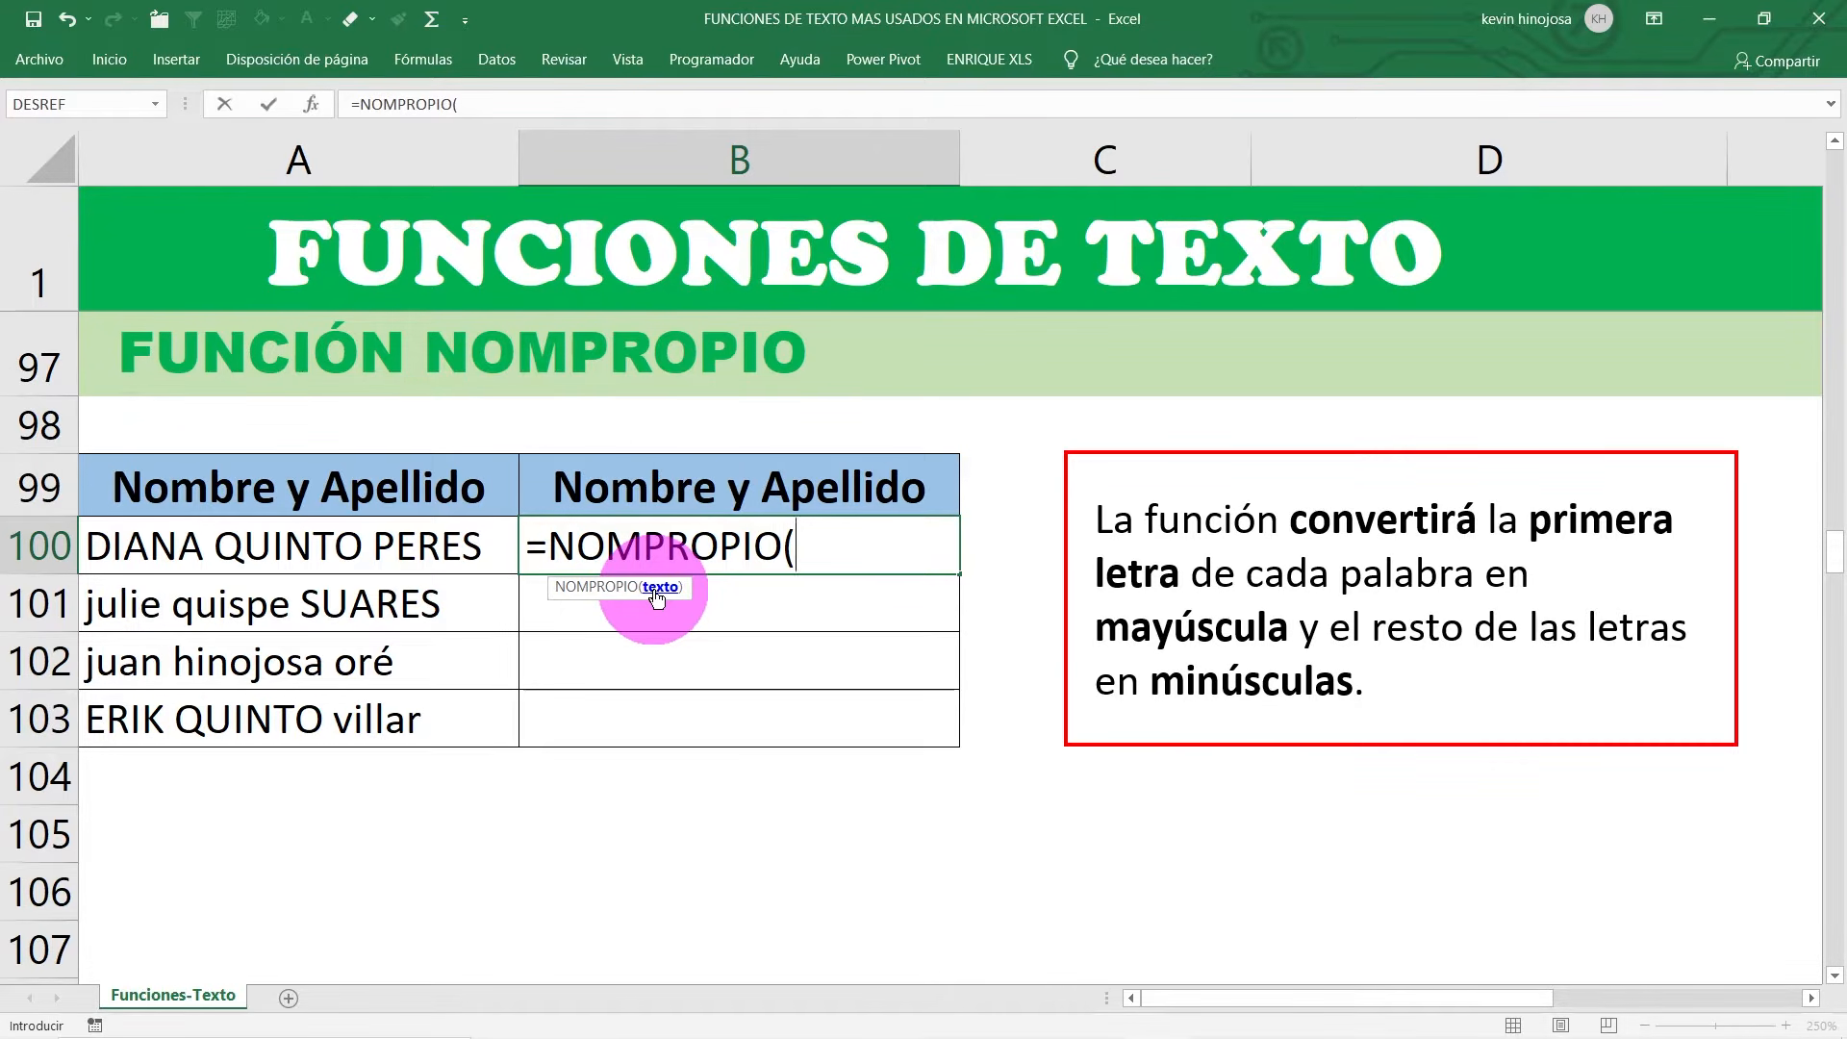
pyautogui.click(279, 550)
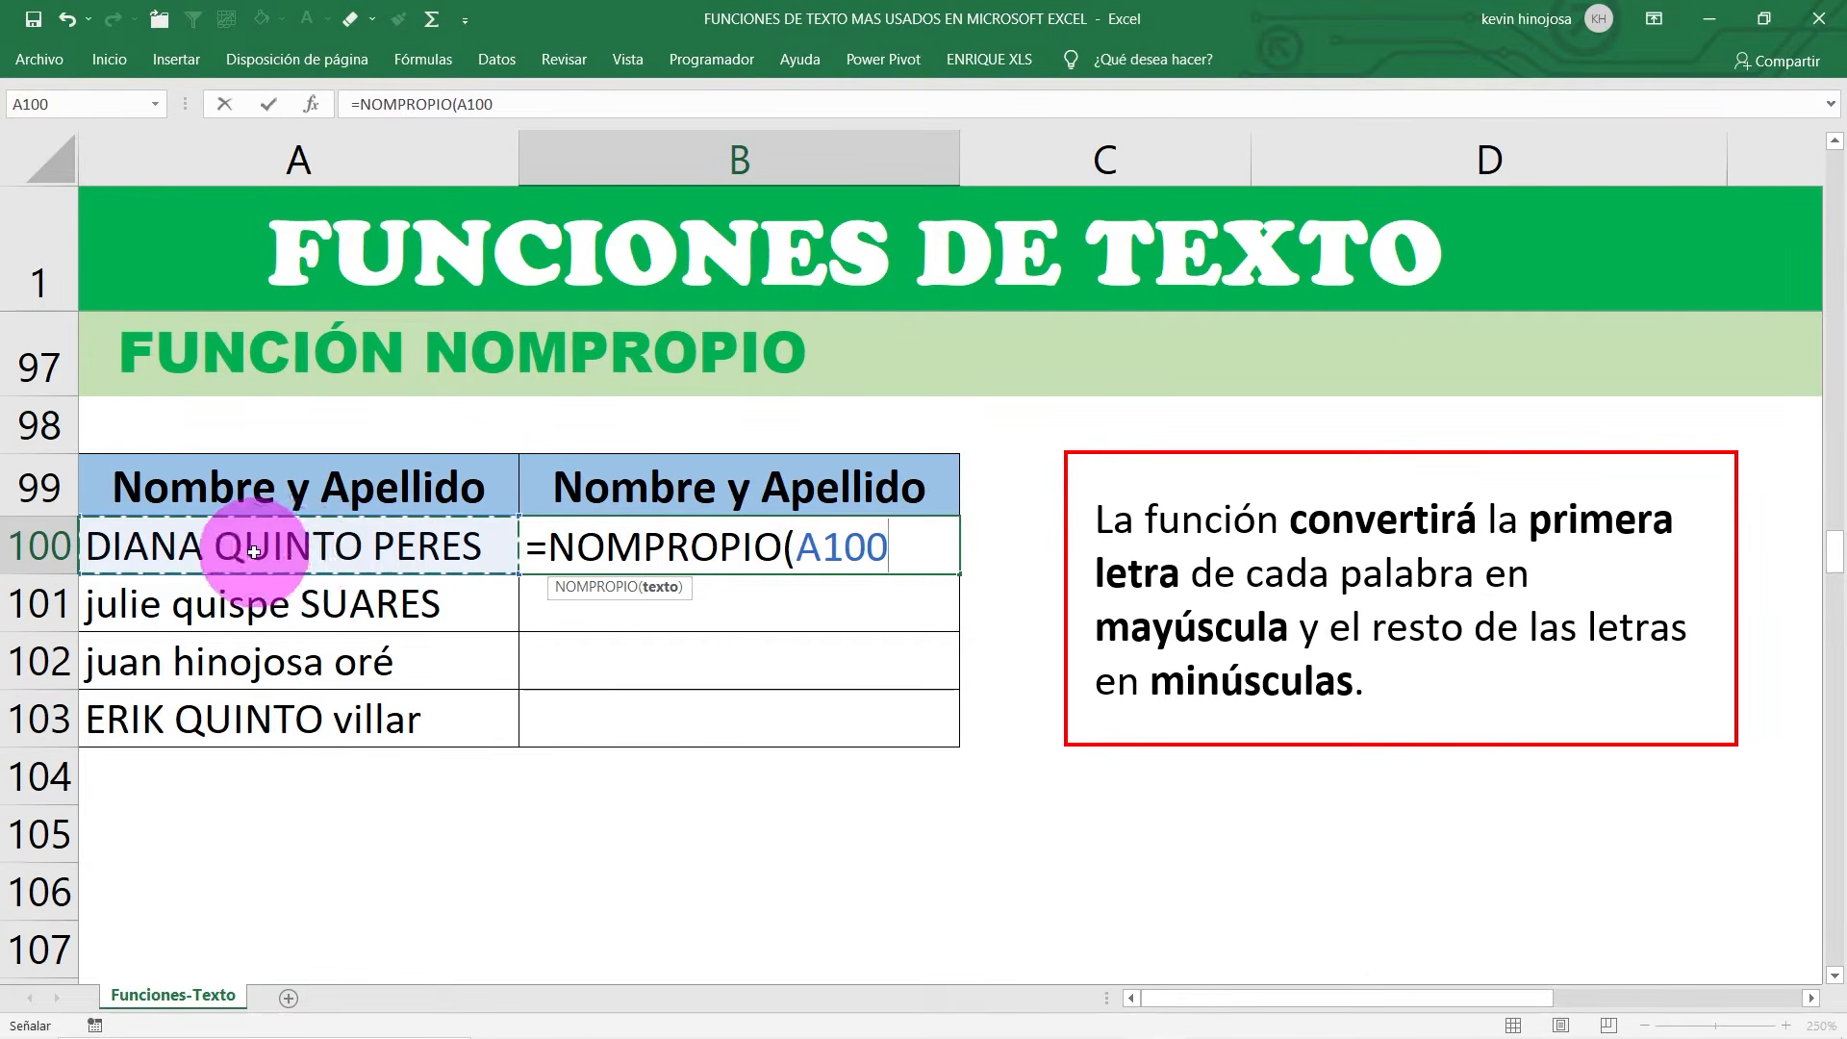
pyautogui.write(')')
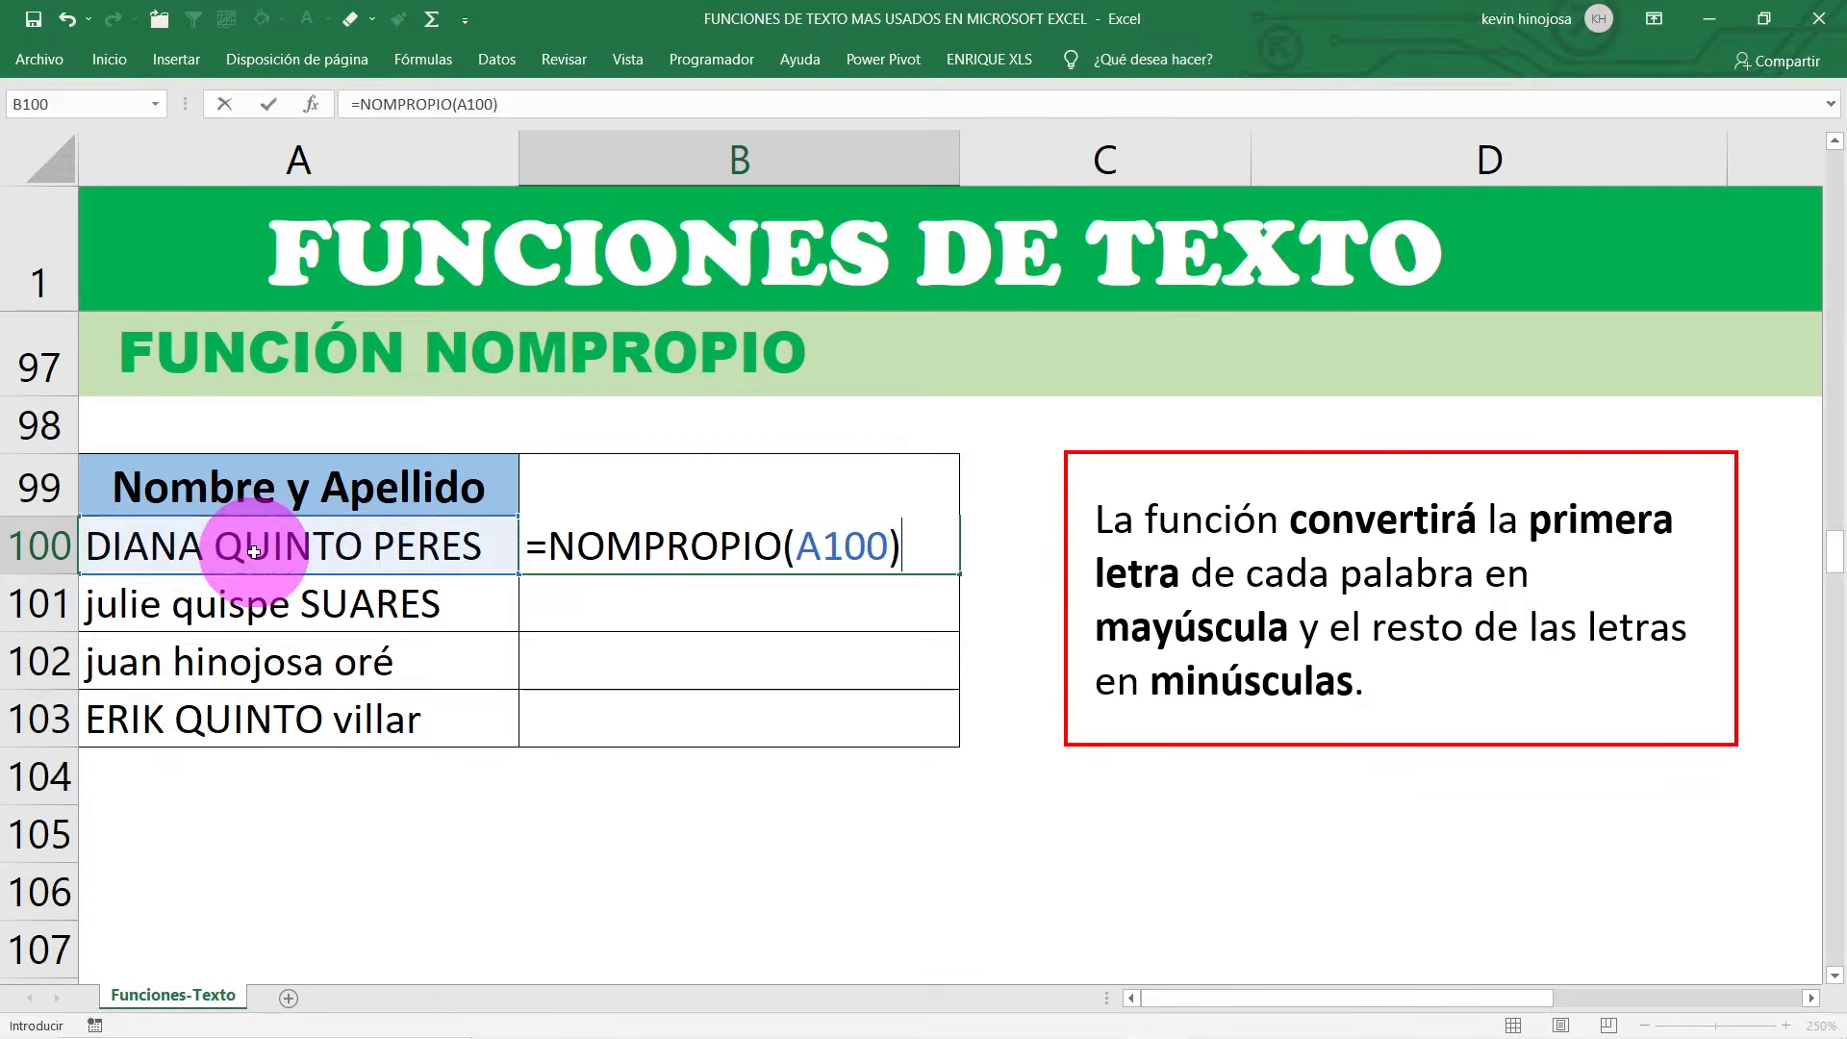
pyautogui.press('Return')
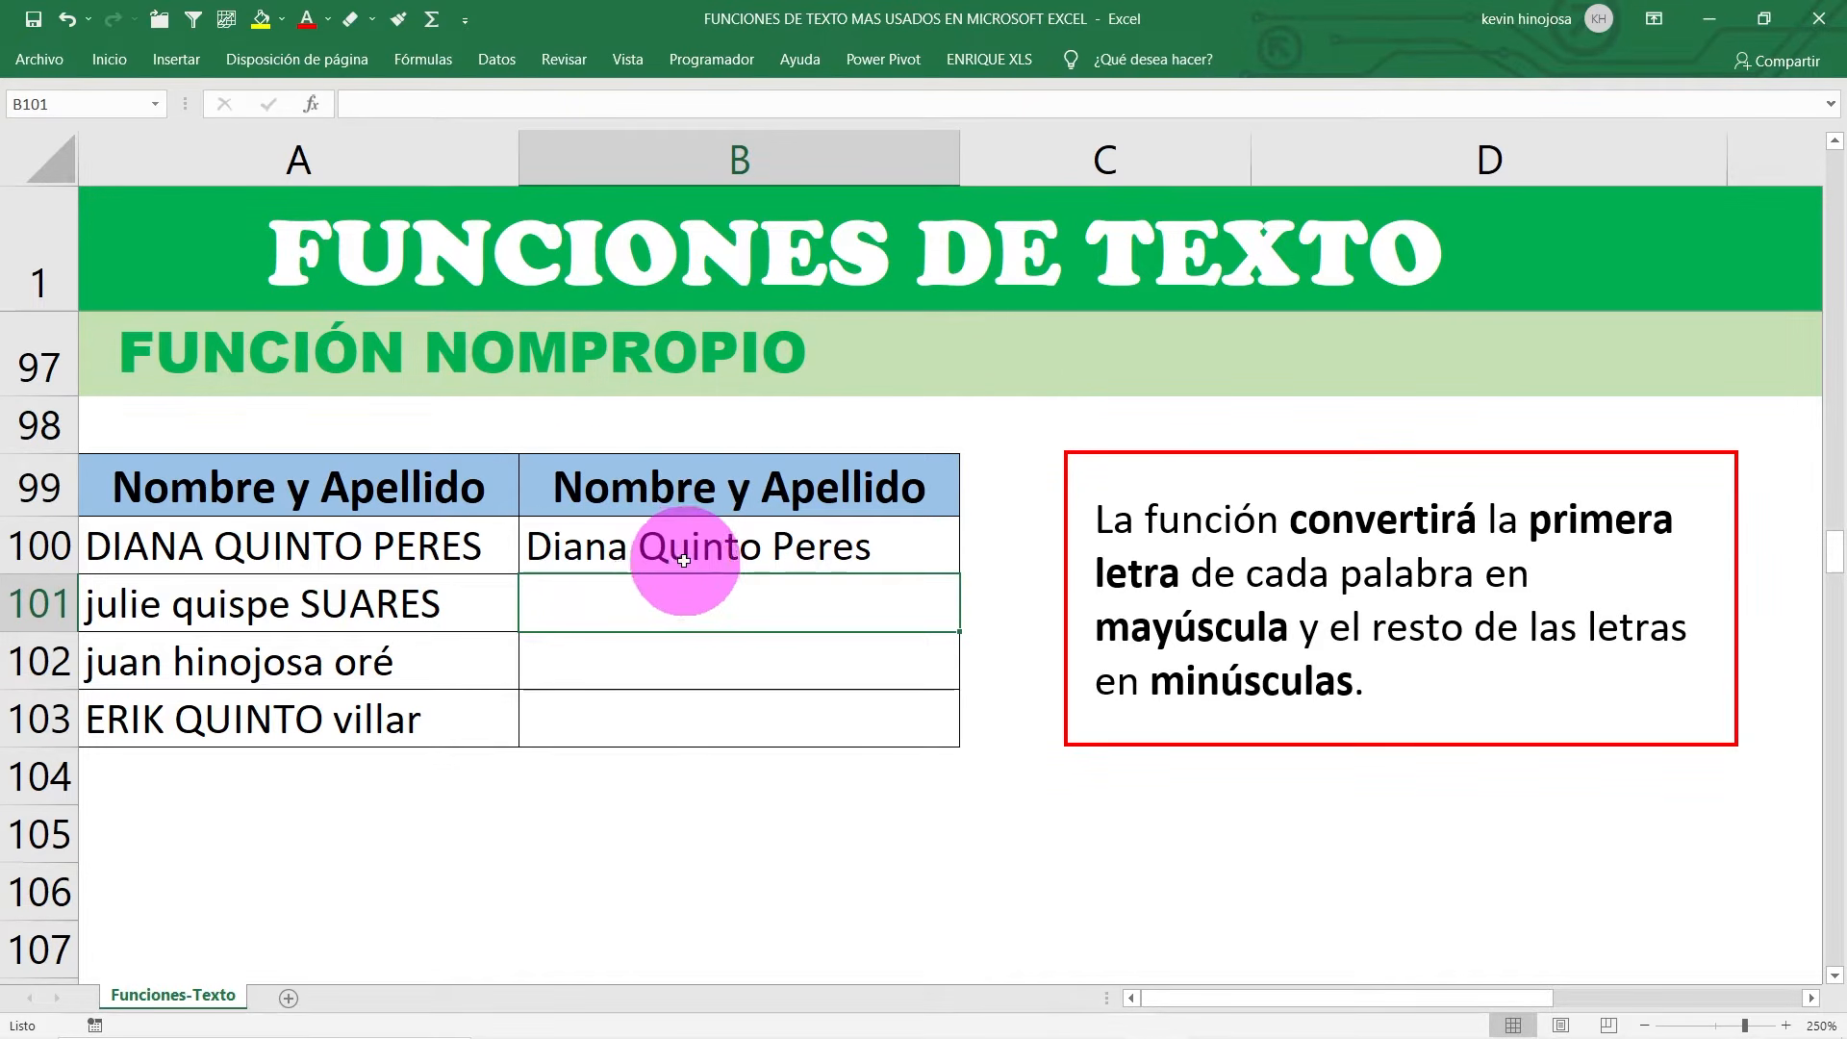
pyautogui.click(839, 539)
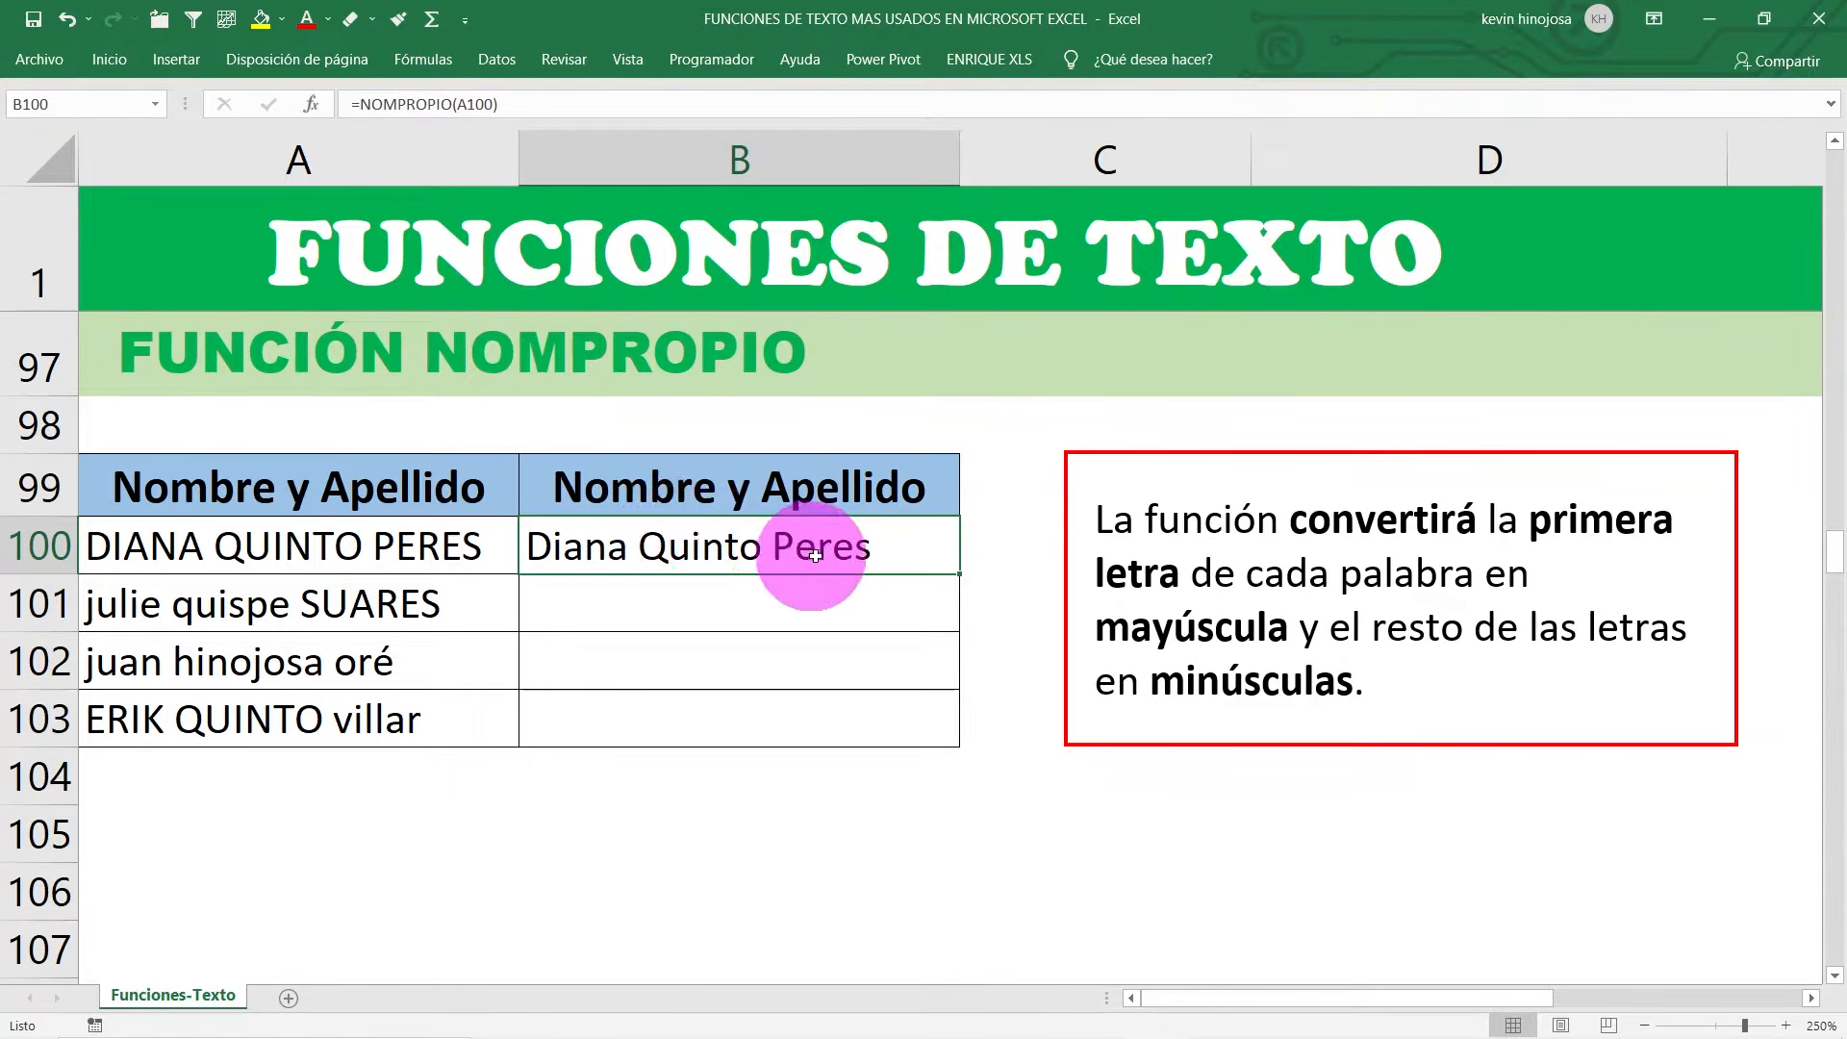
pyautogui.doubleClick(959, 573)
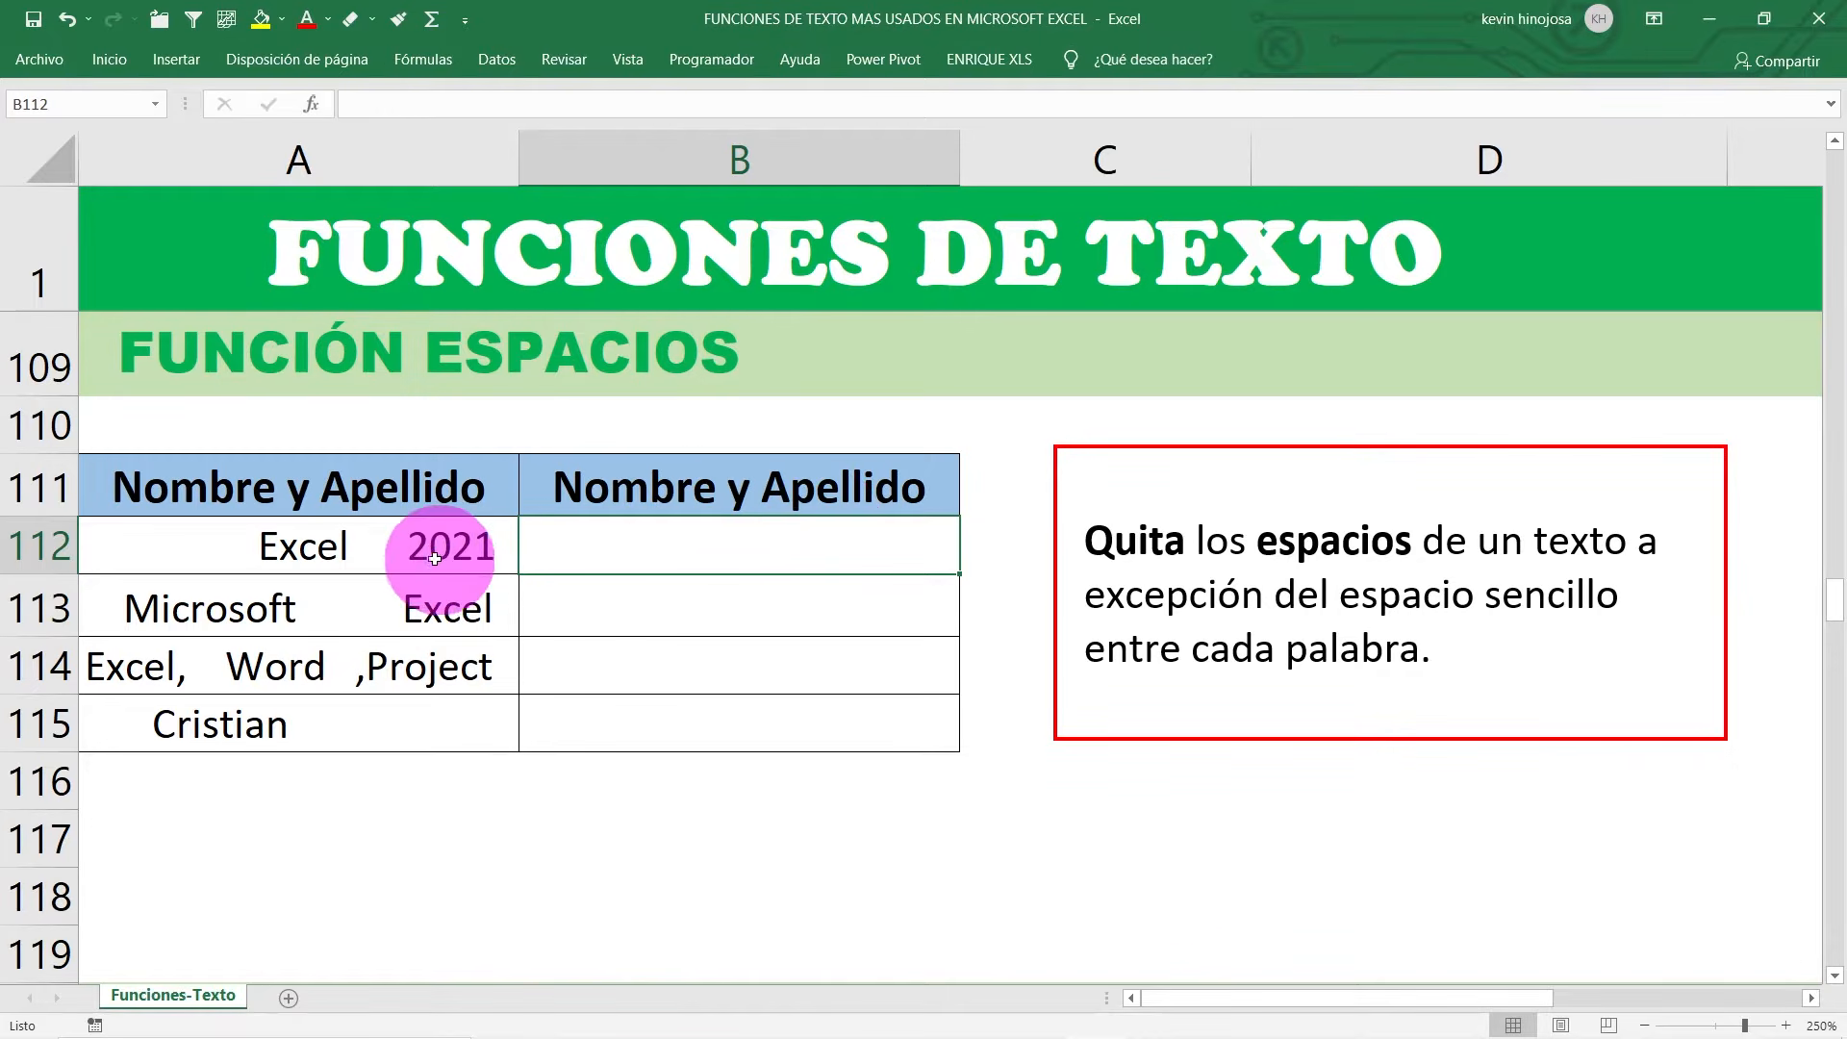
# Step: Examine the extra spaces before and between the words in A112:A115 of the ESPACIOS table
pyautogui.click(404, 560)
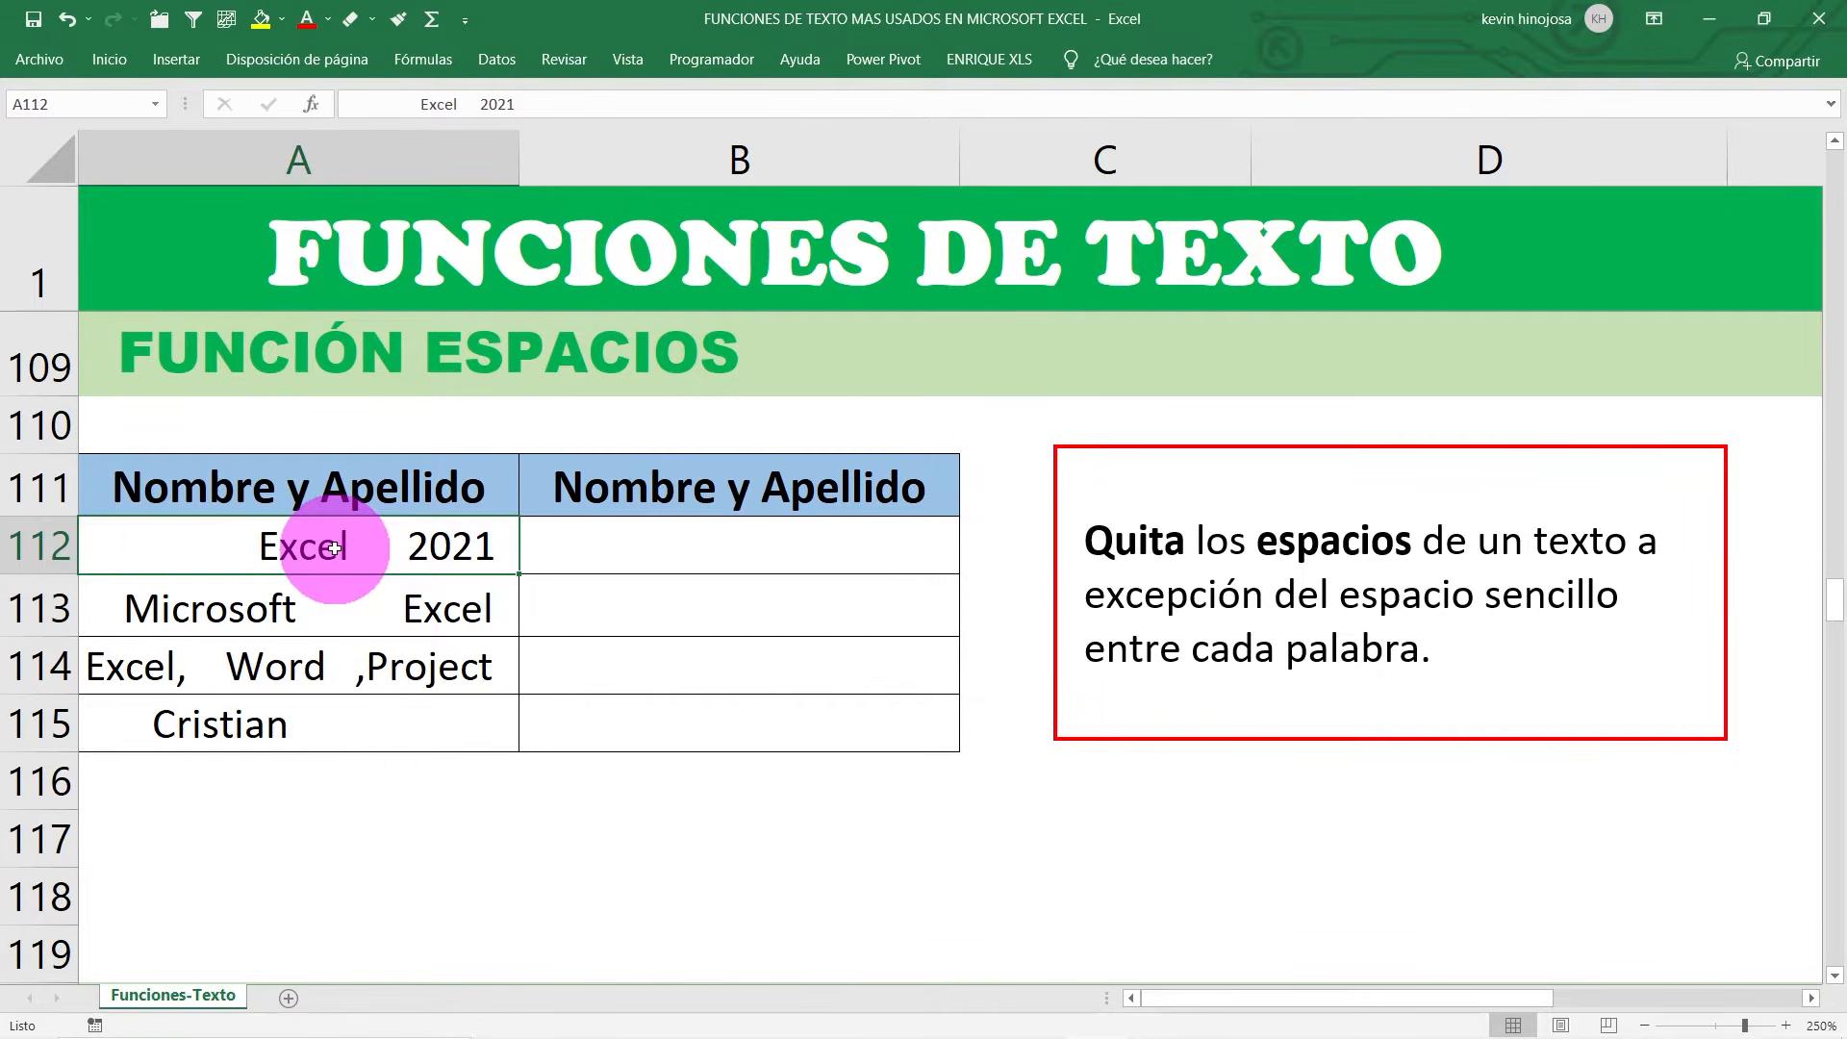
pyautogui.moveTo(331, 548); pyautogui.dragTo(350, 721)
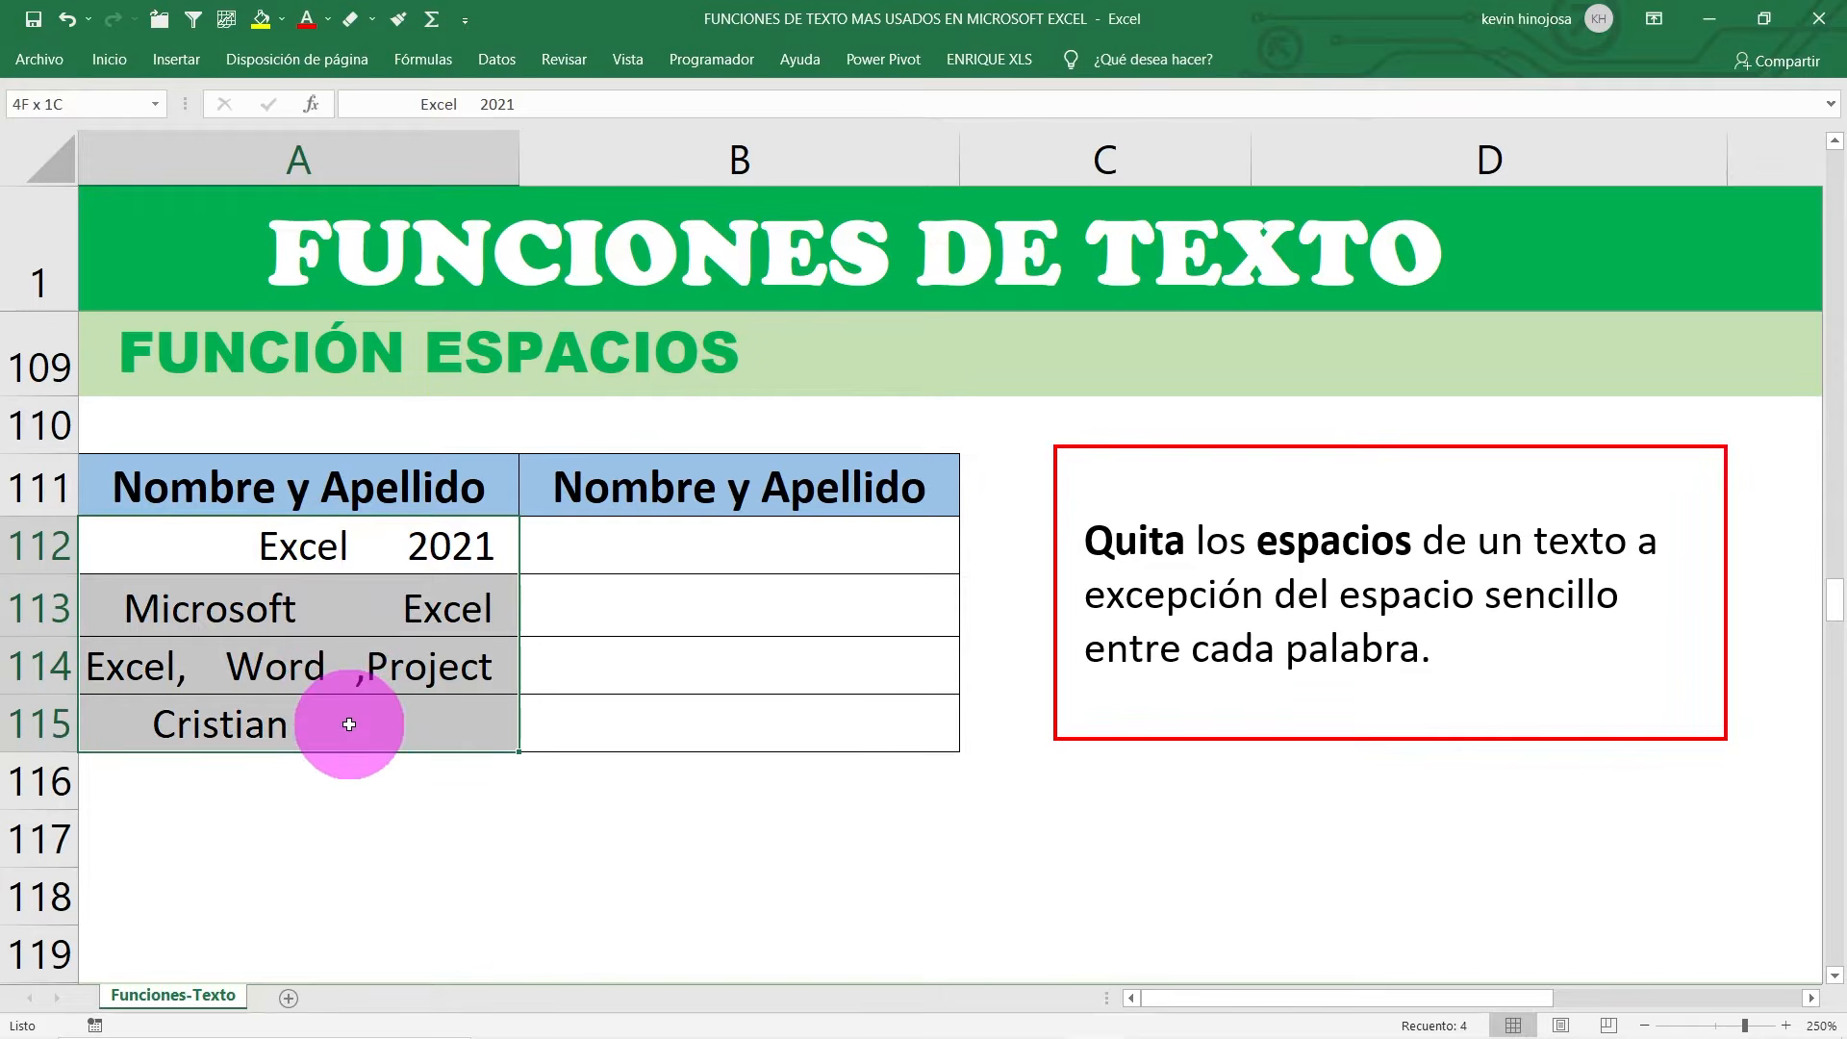
pyautogui.click(279, 544)
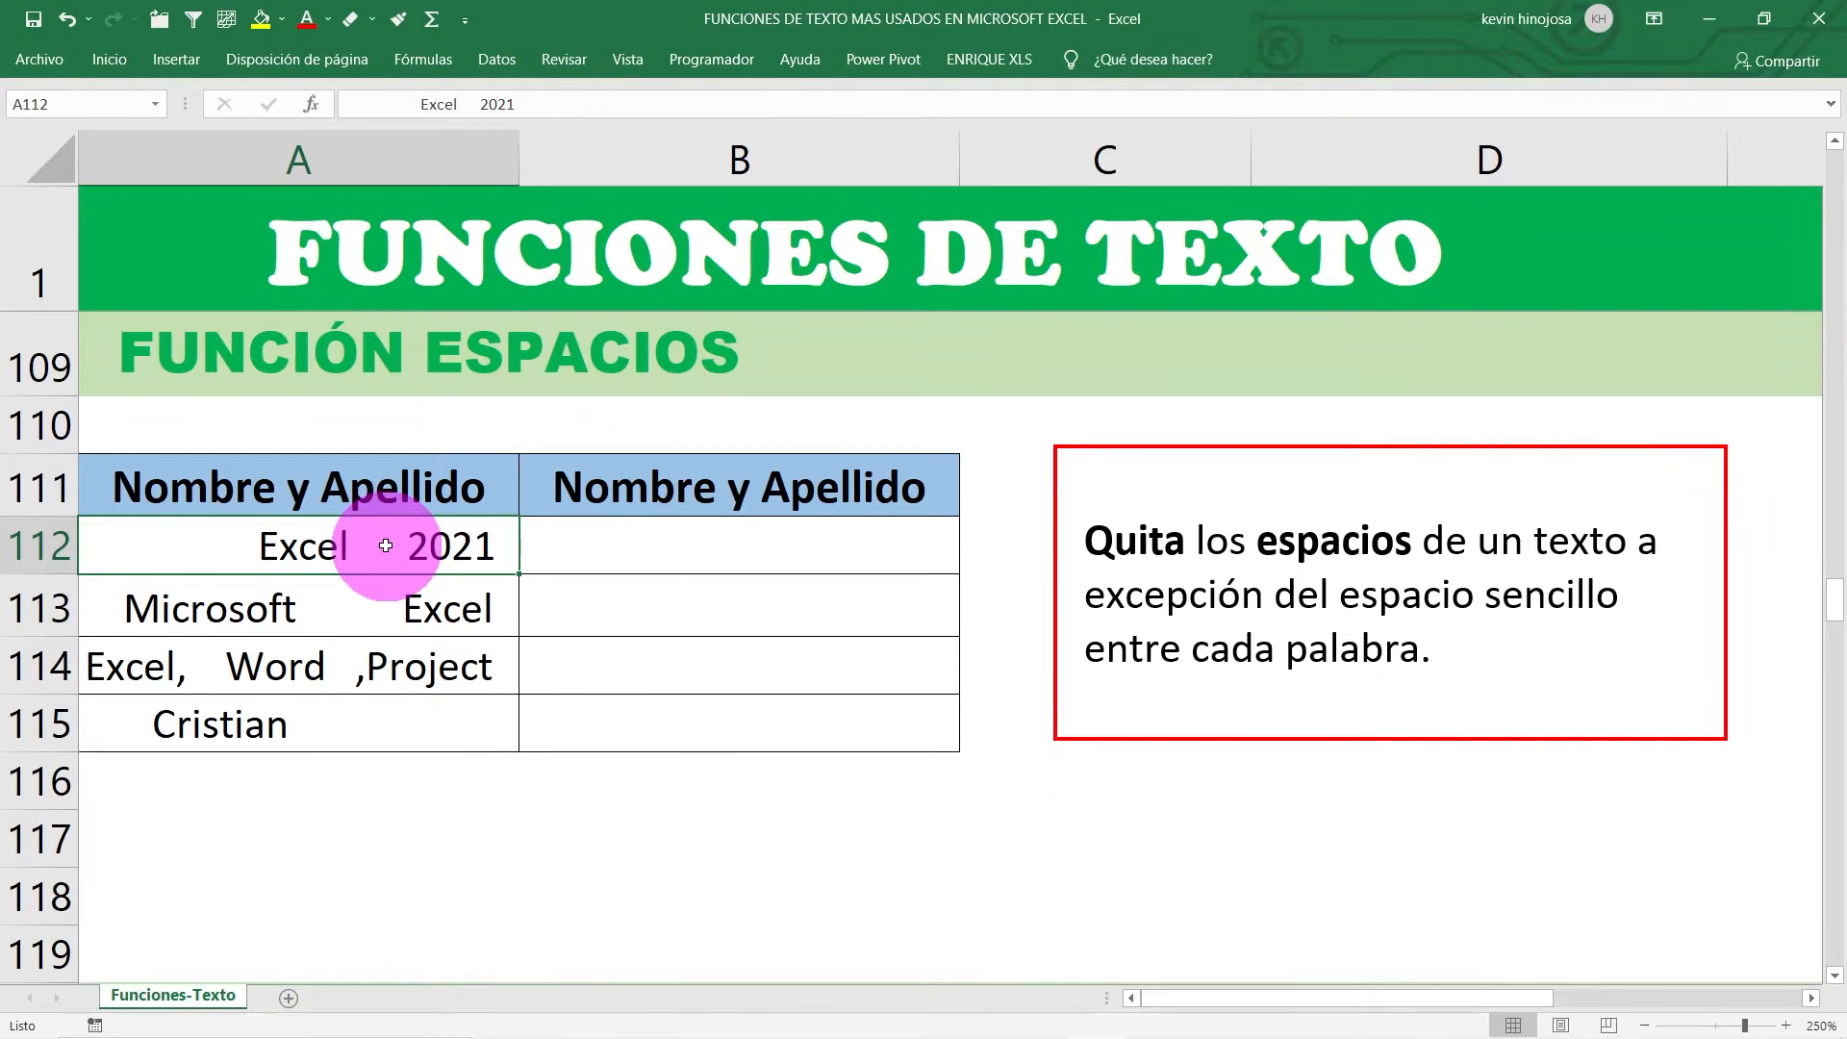
pyautogui.click(356, 607)
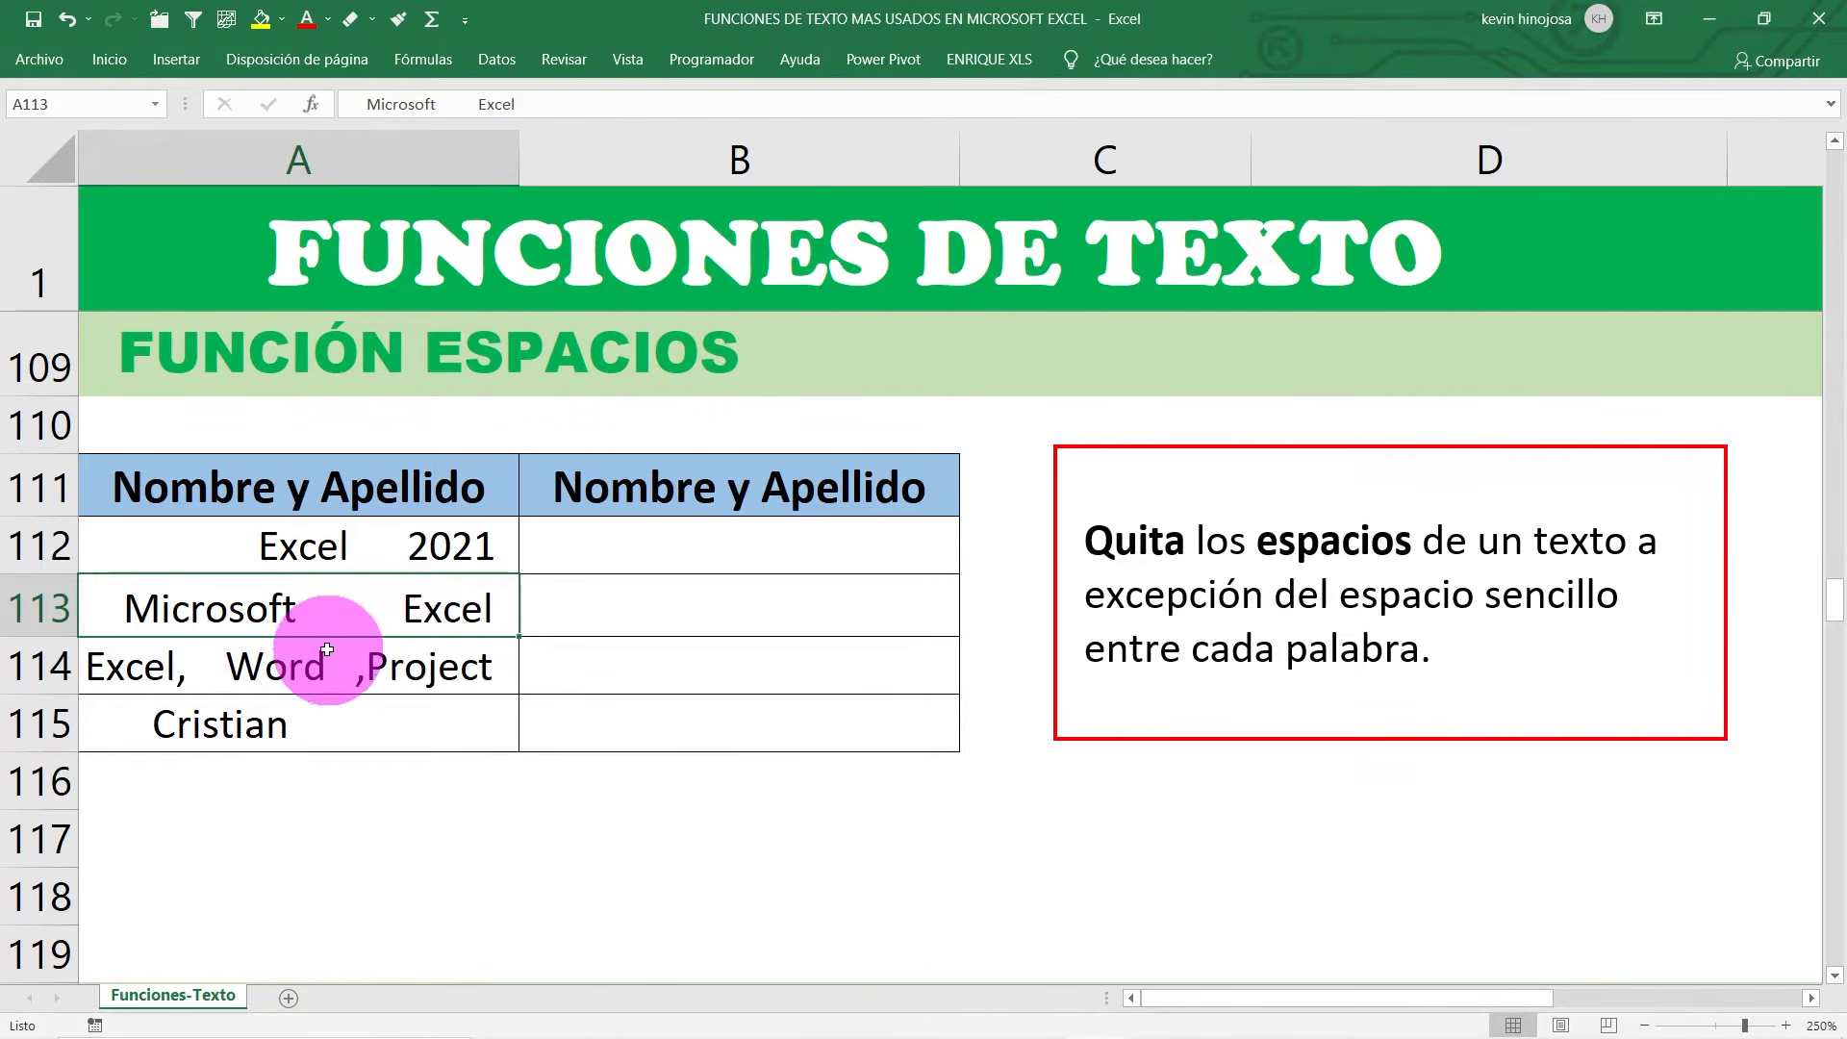
pyautogui.click(314, 674)
pyautogui.click(327, 716)
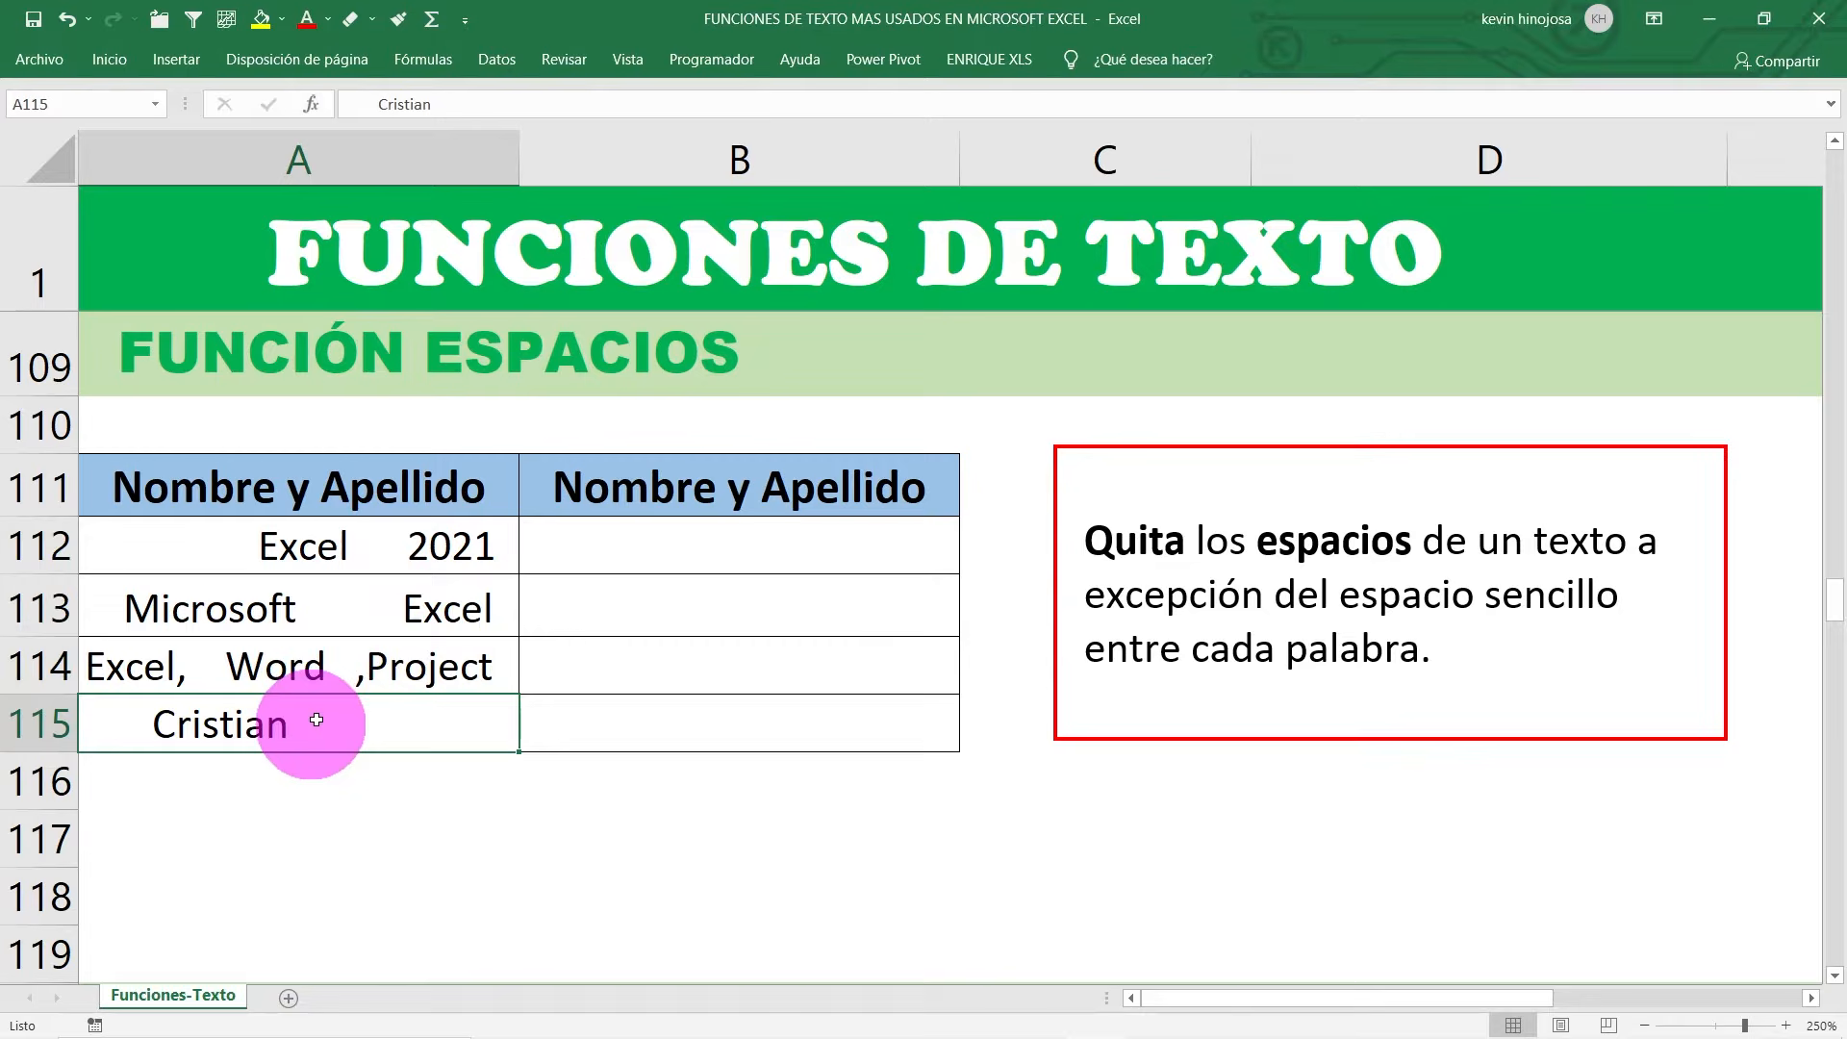
pyautogui.click(337, 604)
pyautogui.click(395, 531)
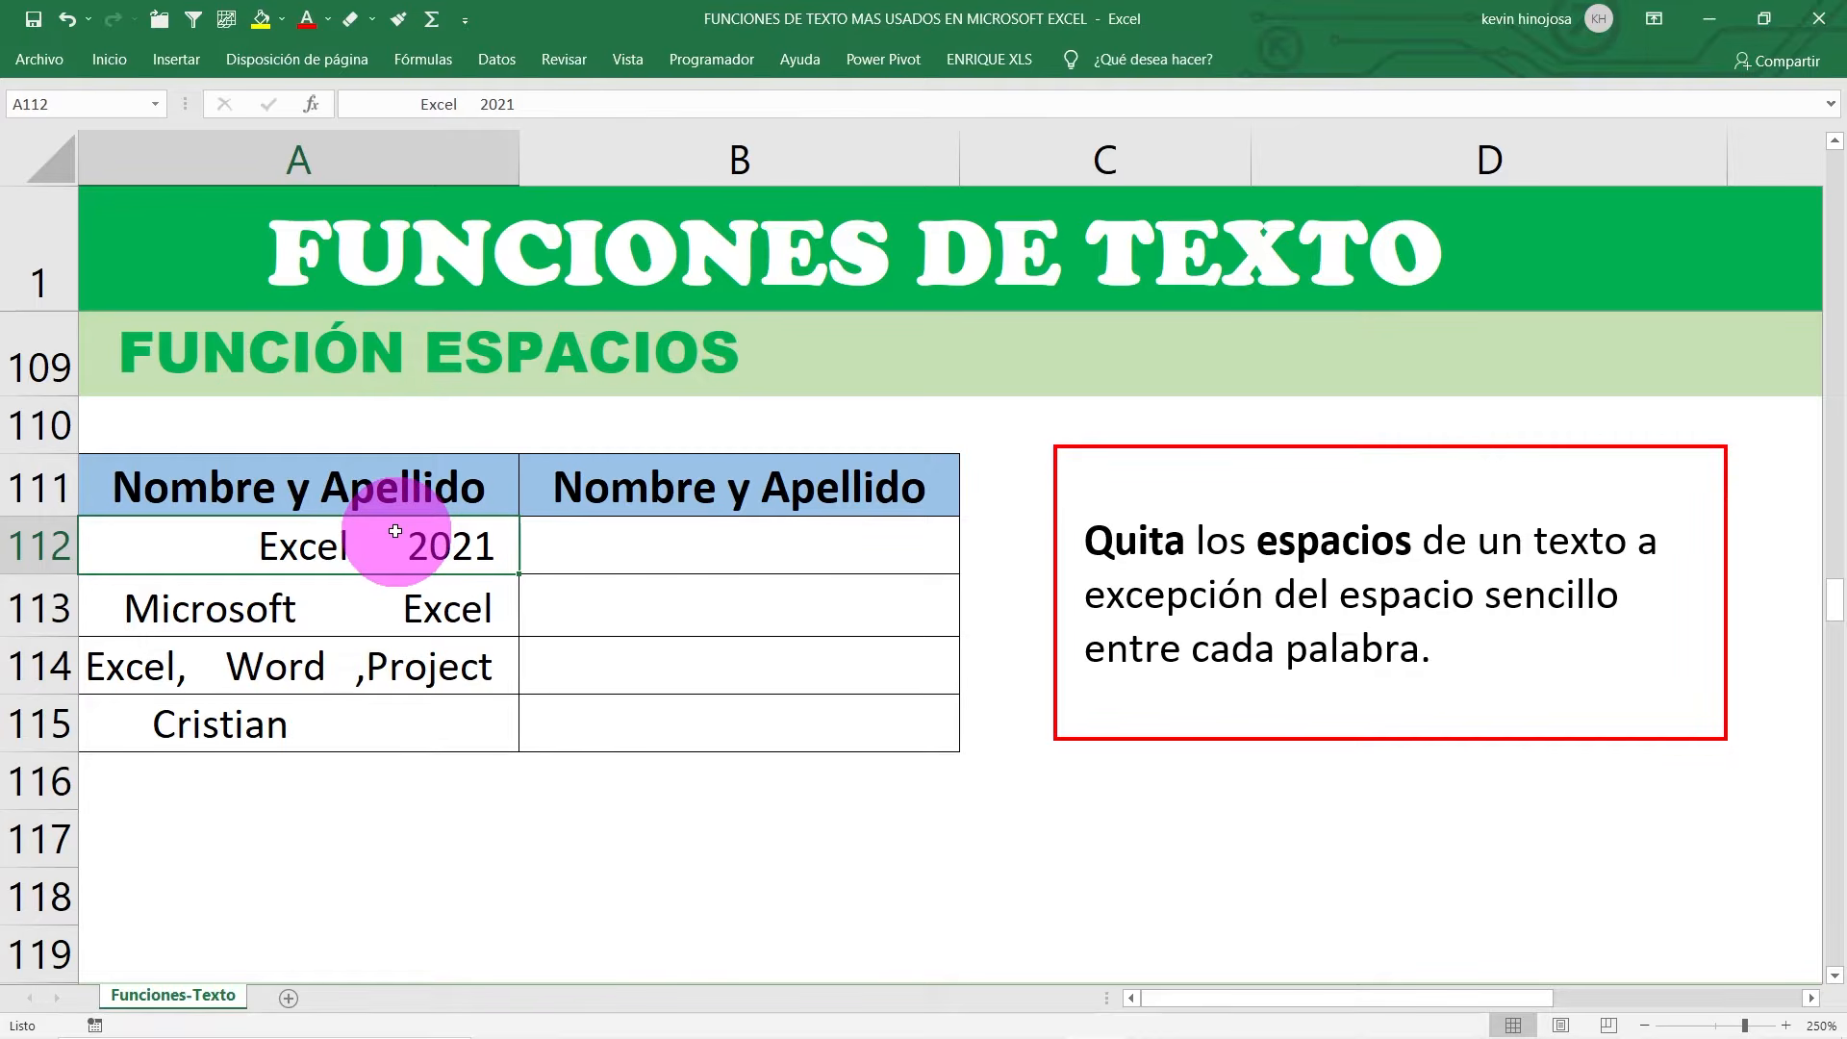
# Step: Enter the formula =ESPACIOS(A112) in B112 to remove the extra spaces from the first text
pyautogui.click(604, 541)
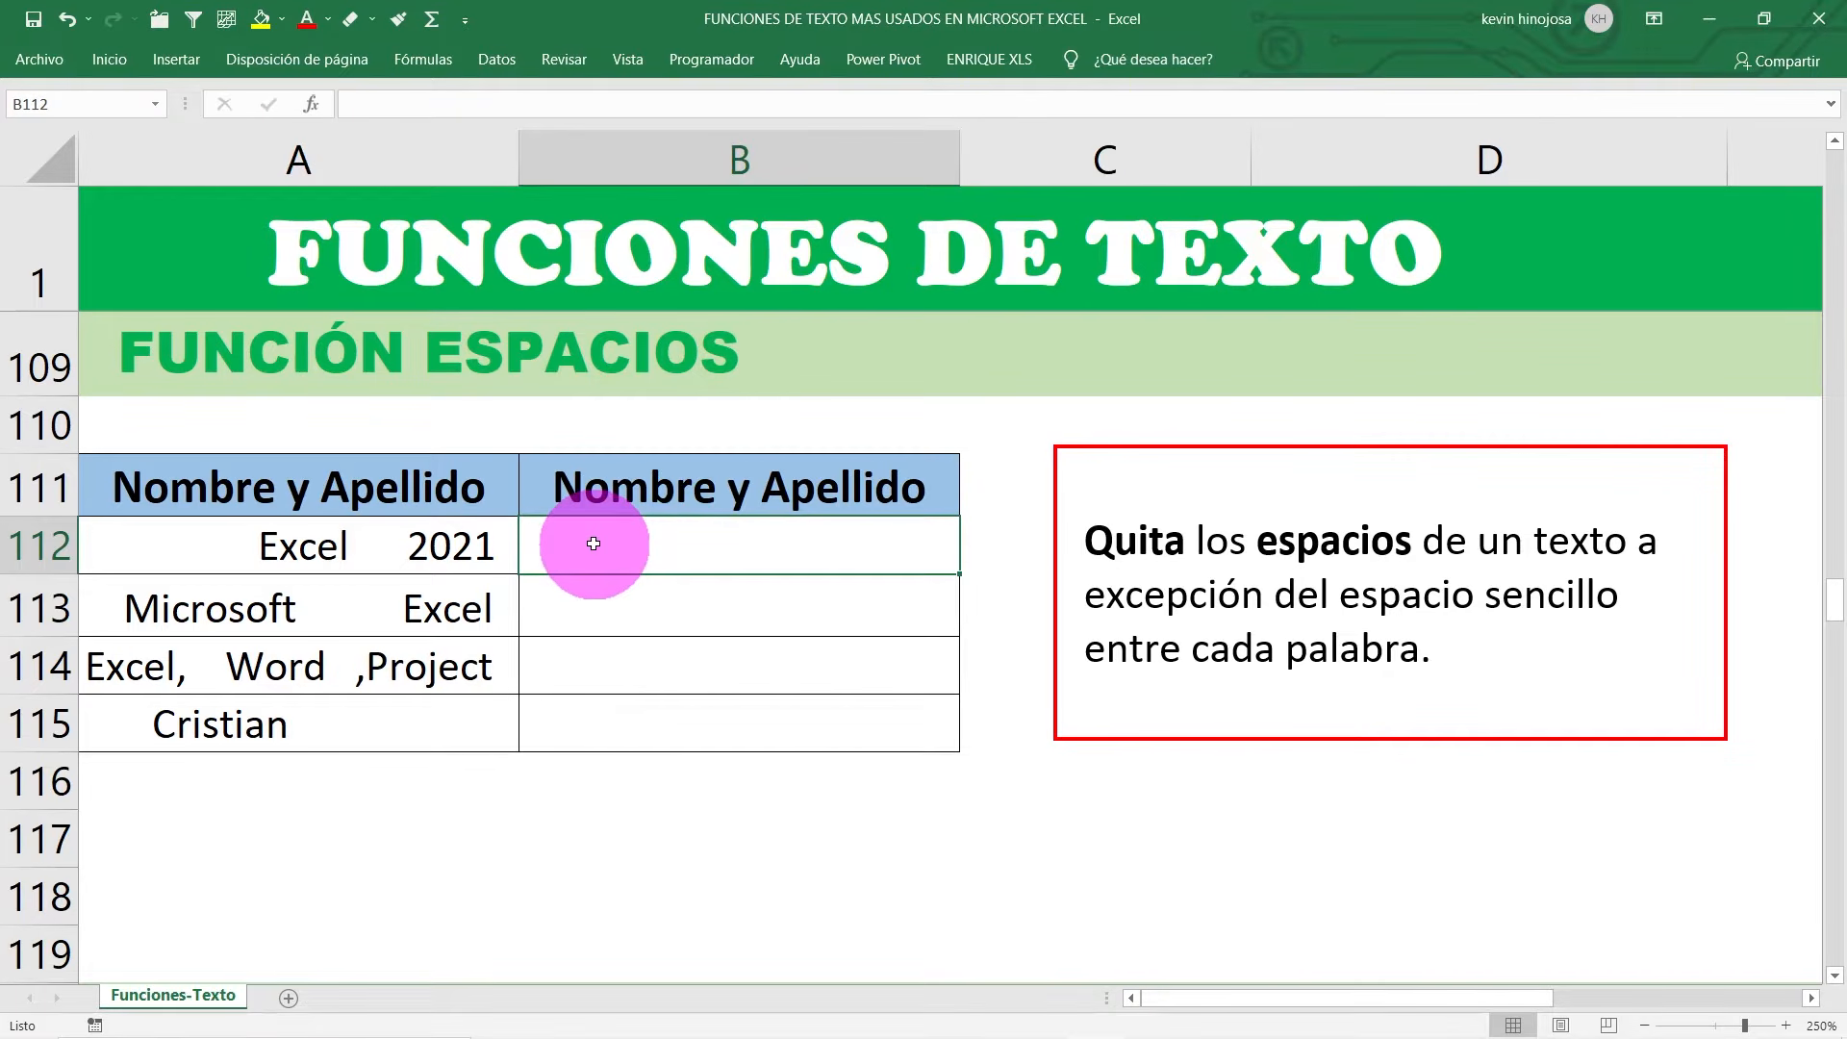
pyautogui.write('=')
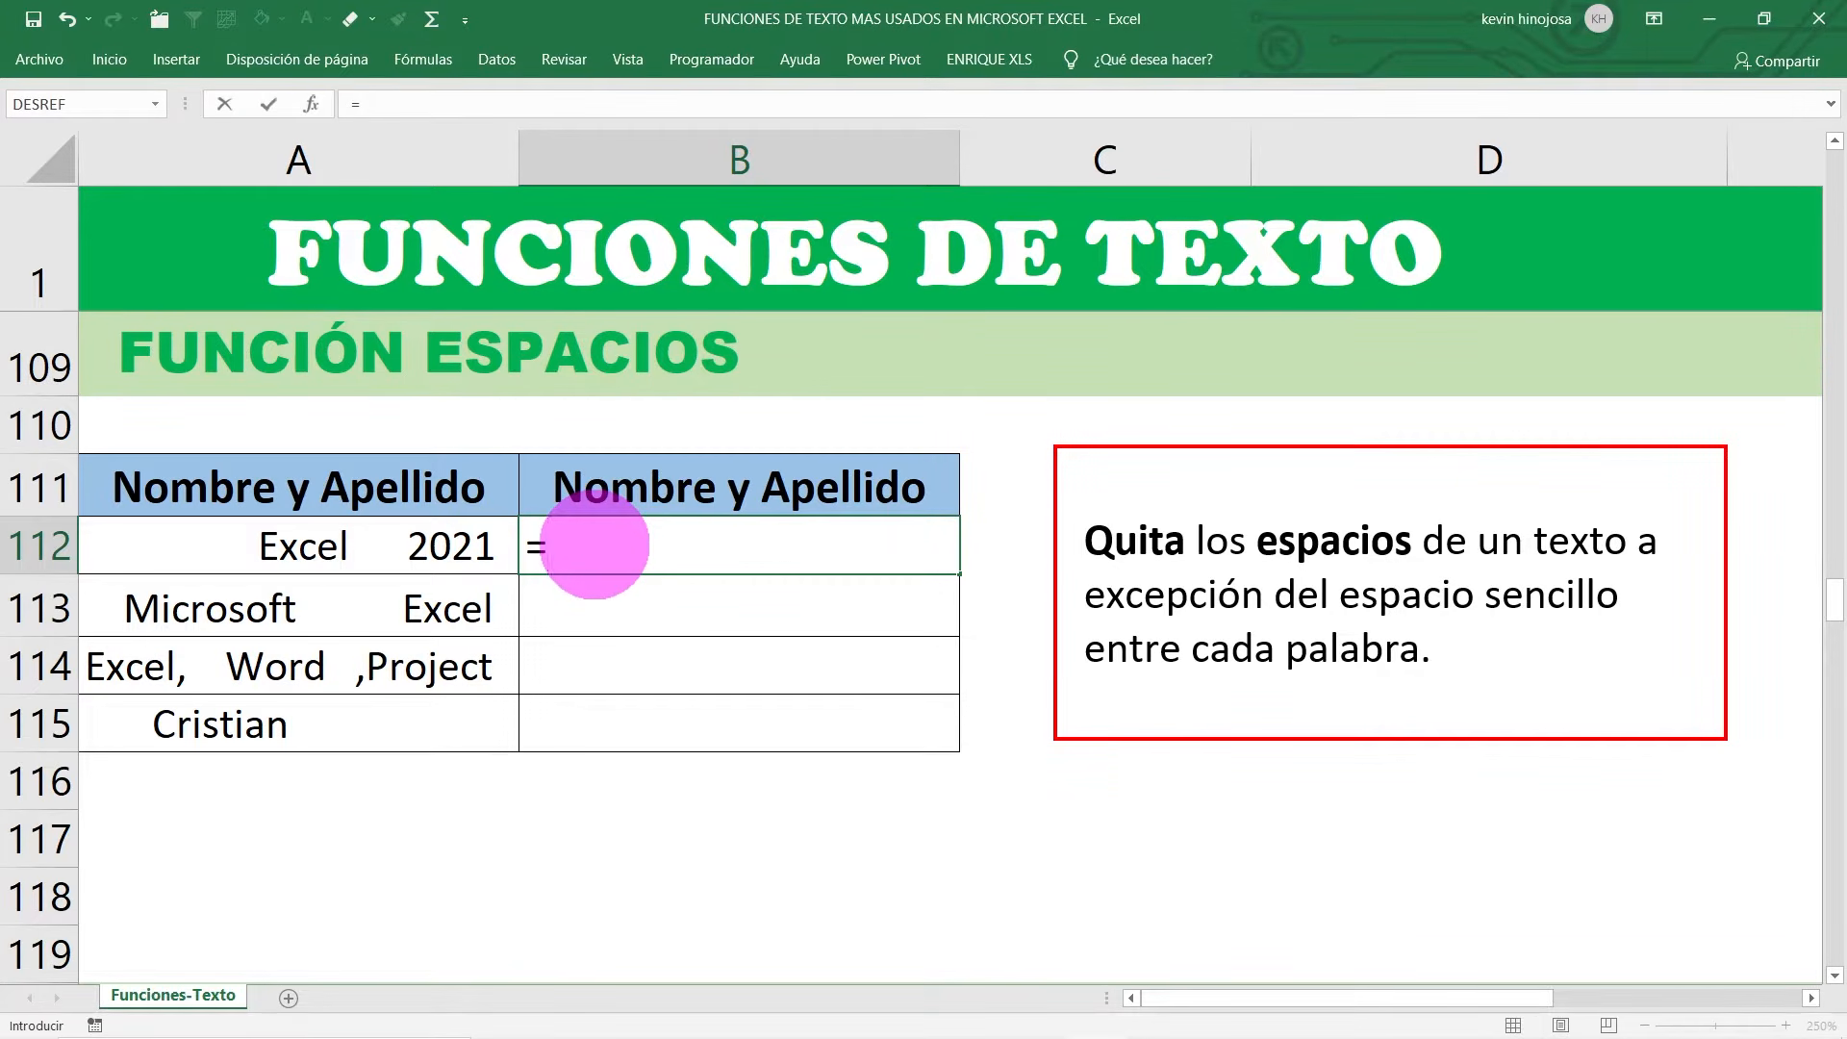
pyautogui.write('ESPAC')
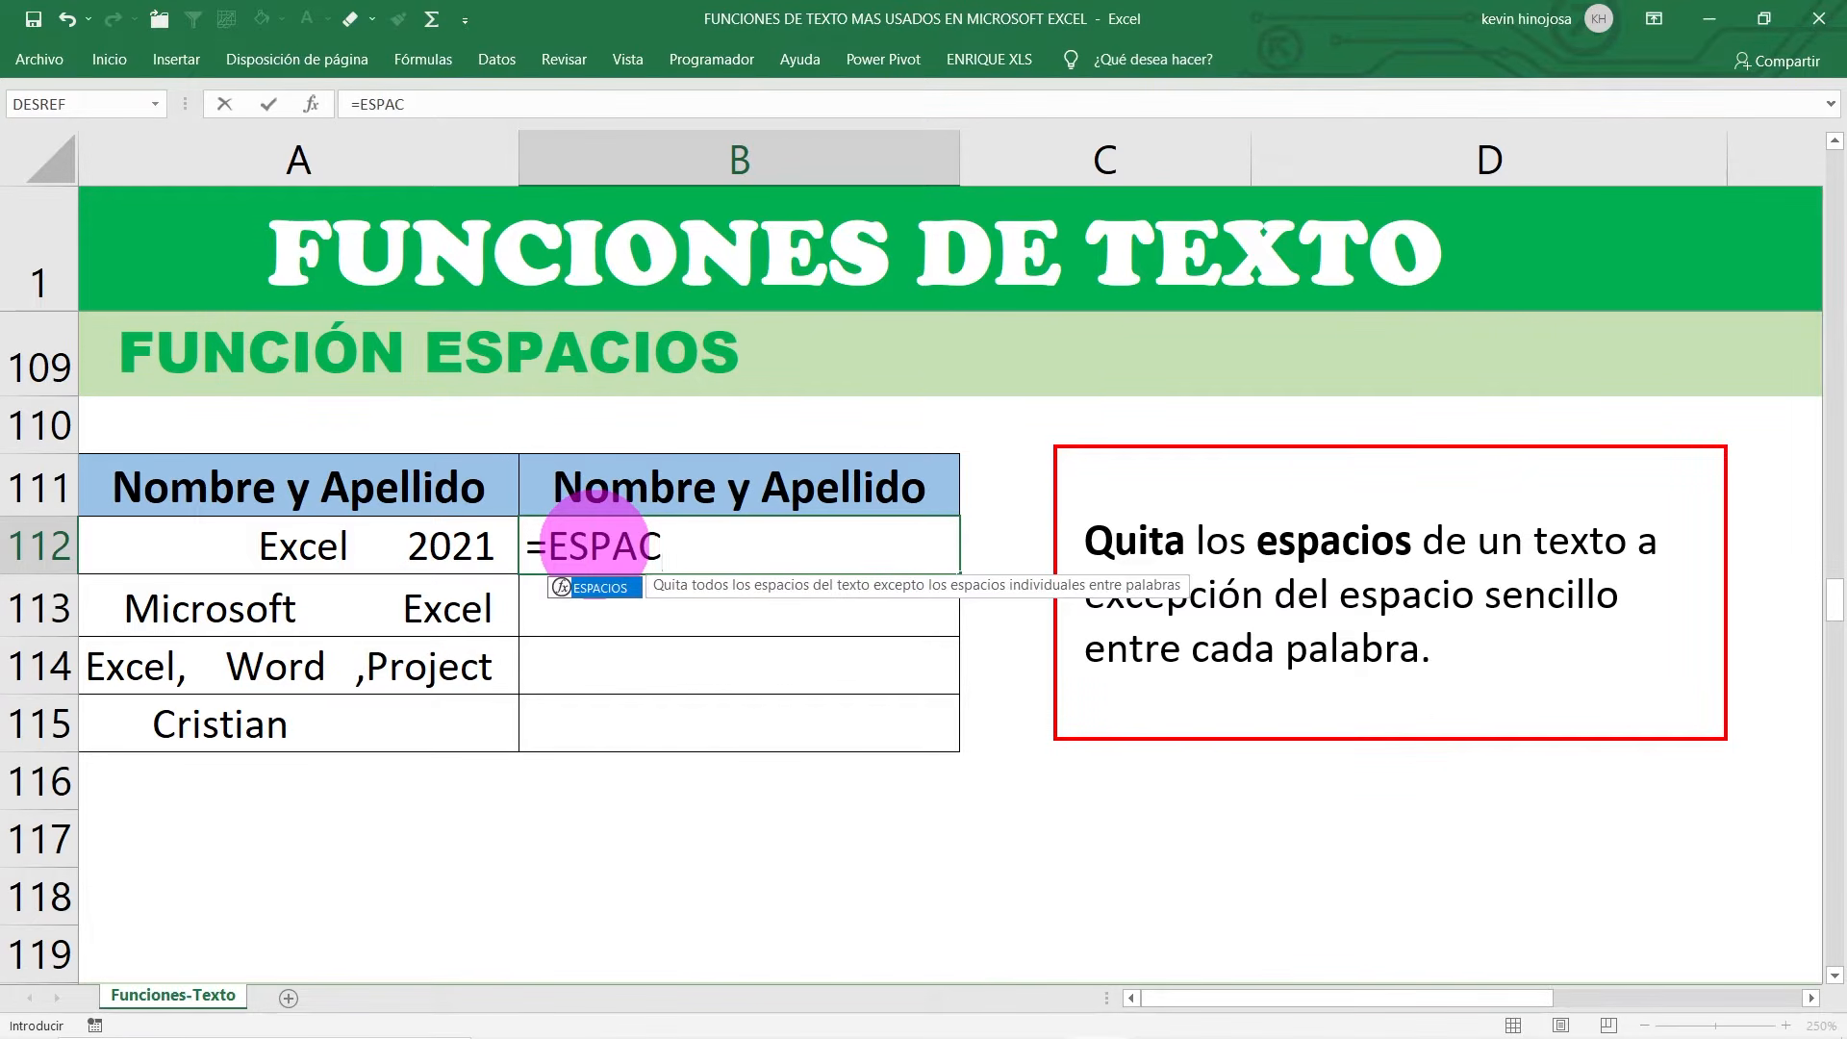
pyautogui.doubleClick(598, 587)
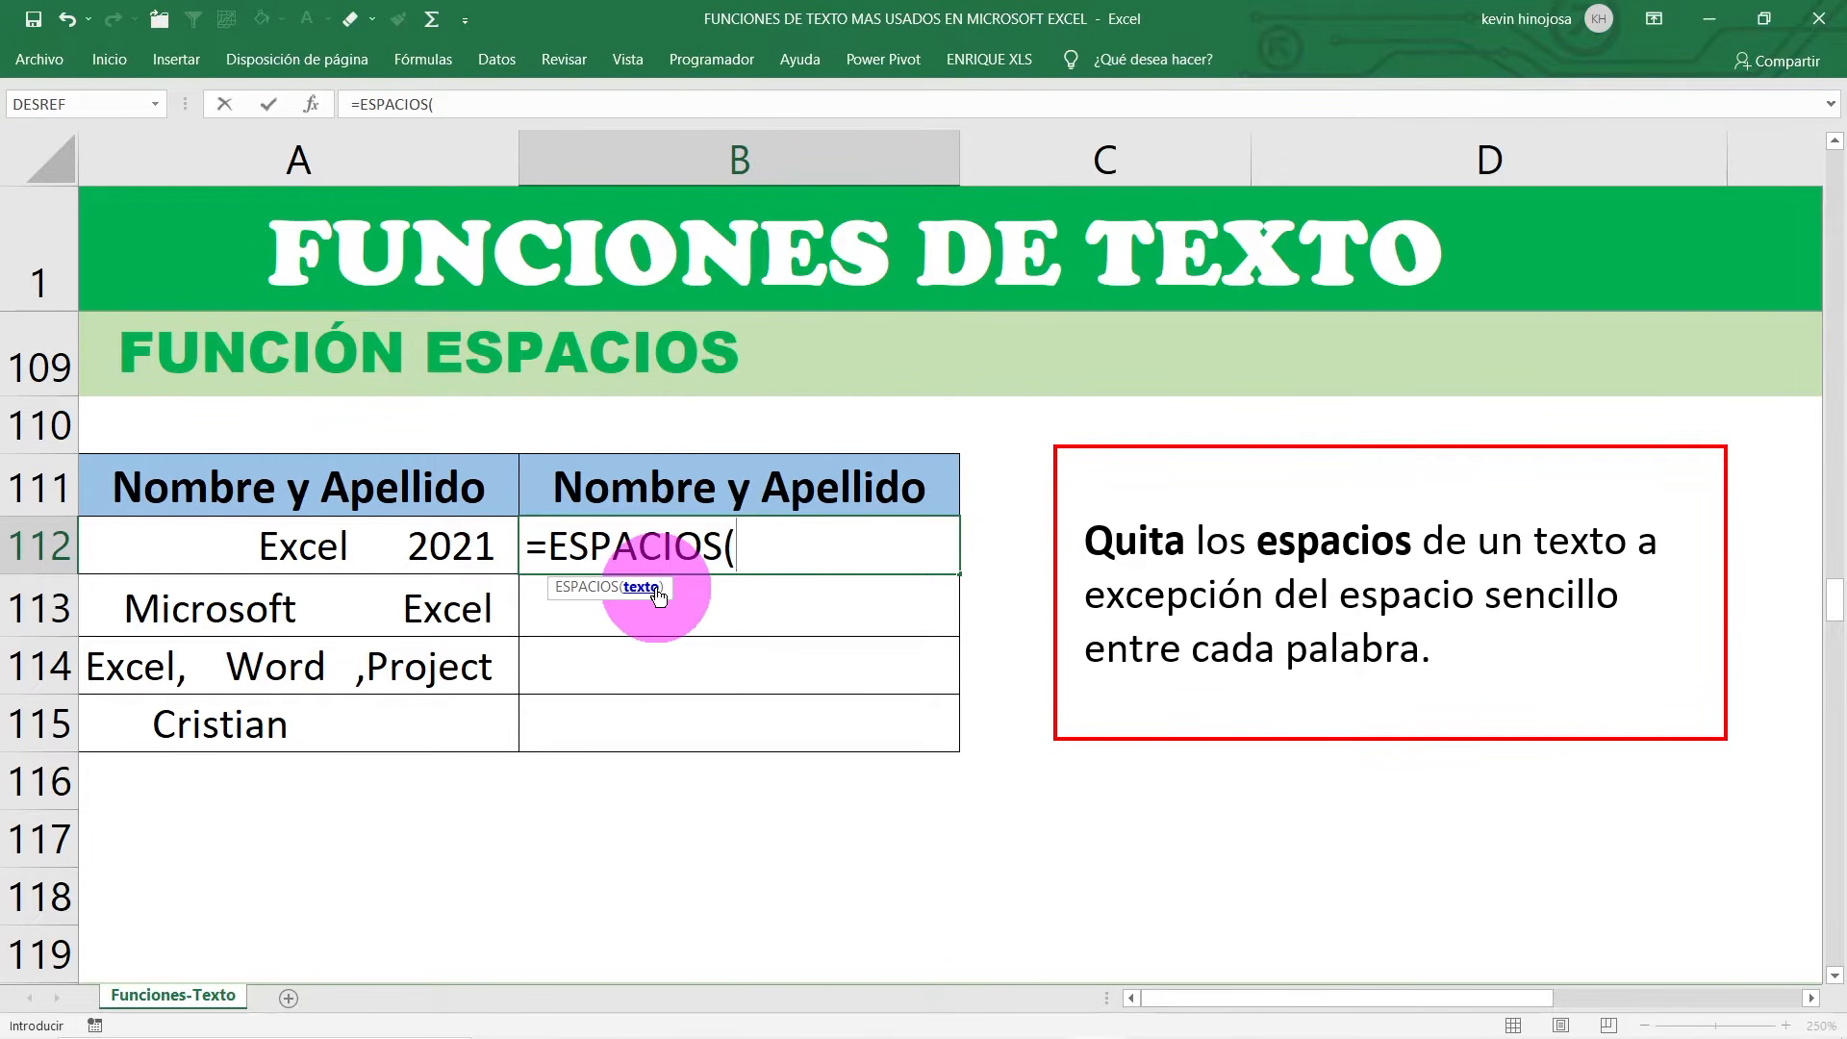
pyautogui.click(316, 540)
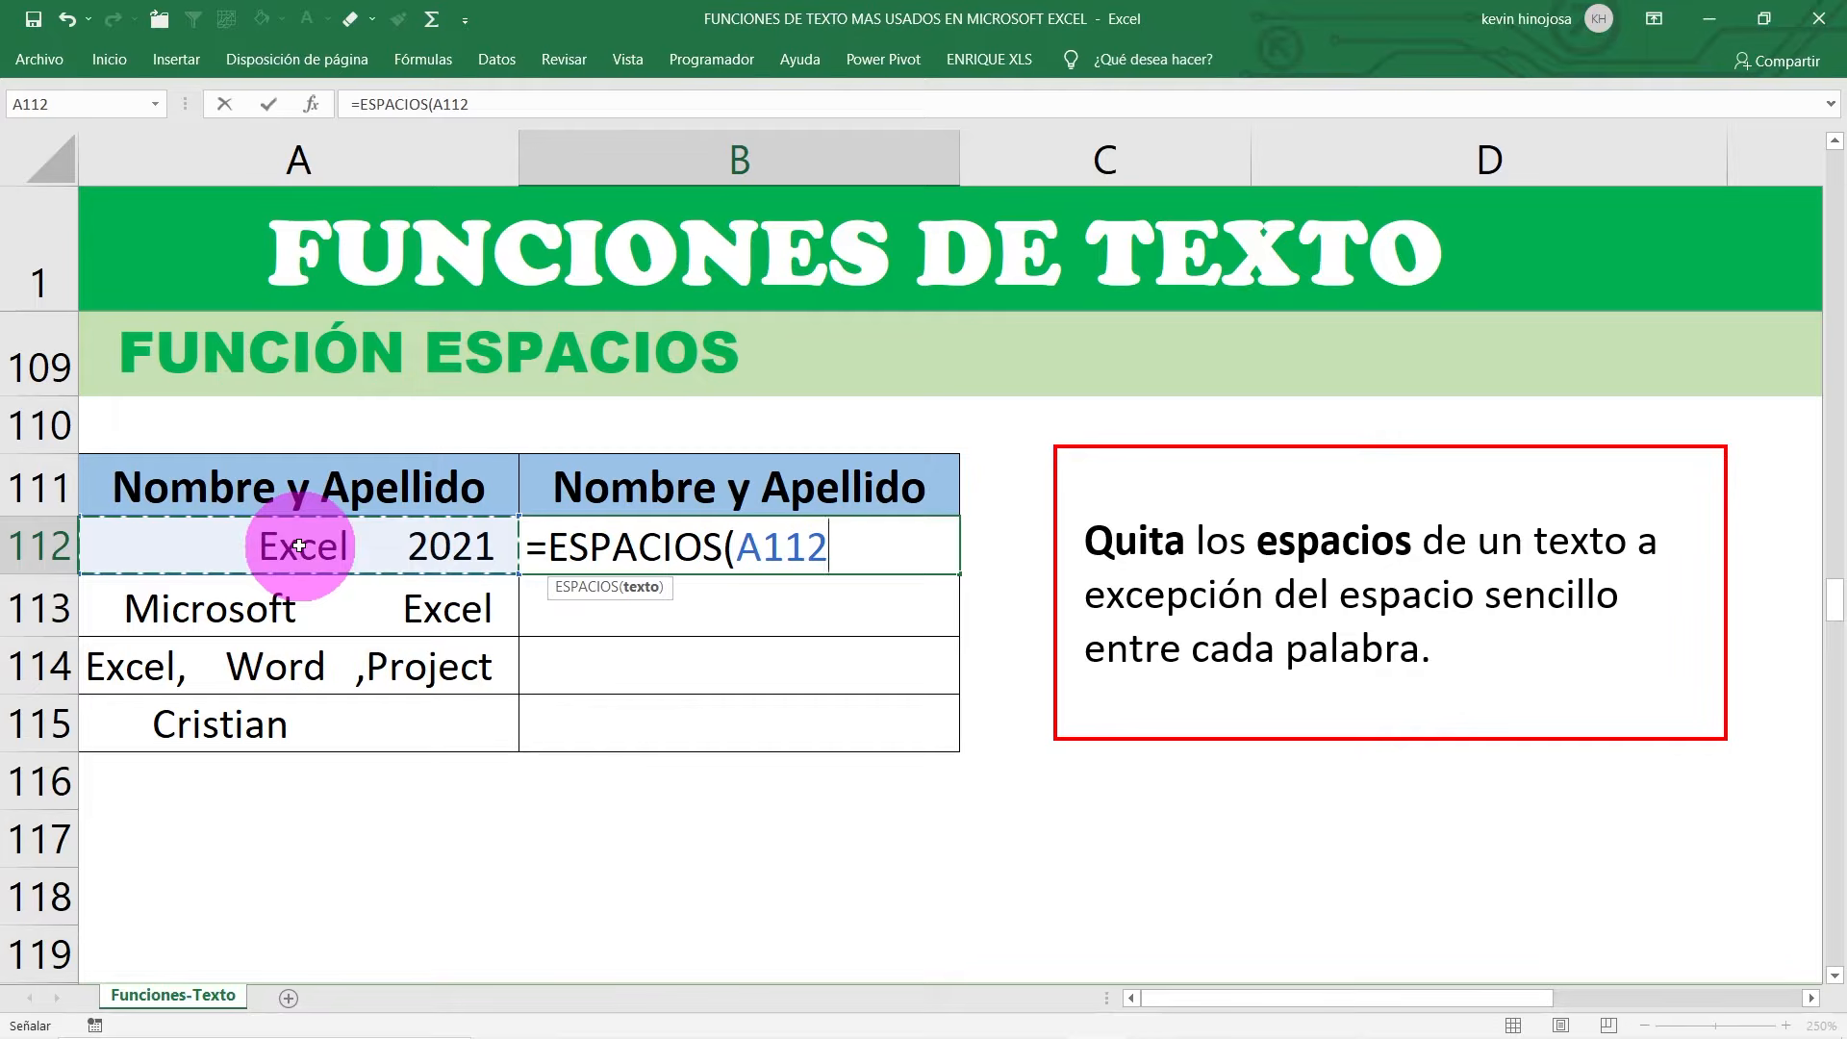
pyautogui.write(')')
pyautogui.press('Return')
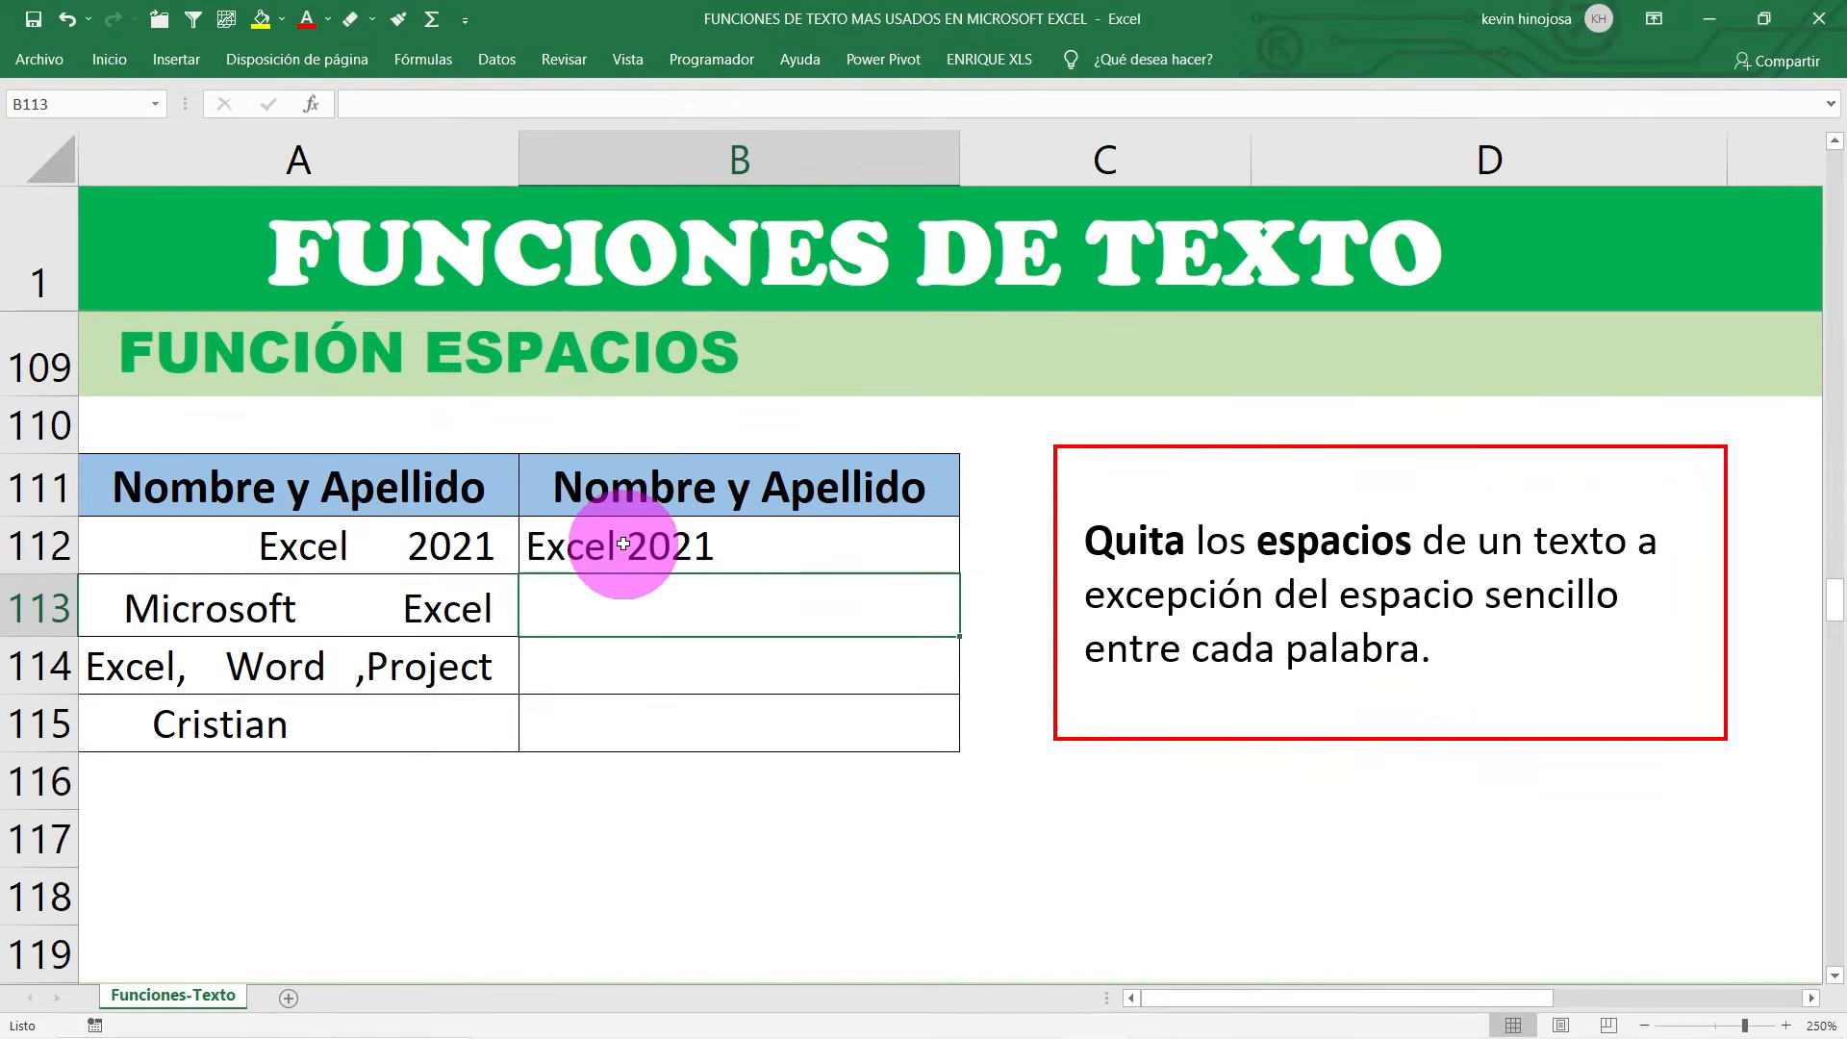
# Step: Copy the ESPACIOS formula from B112 down through B115 and check each resulting text
pyautogui.click(663, 532)
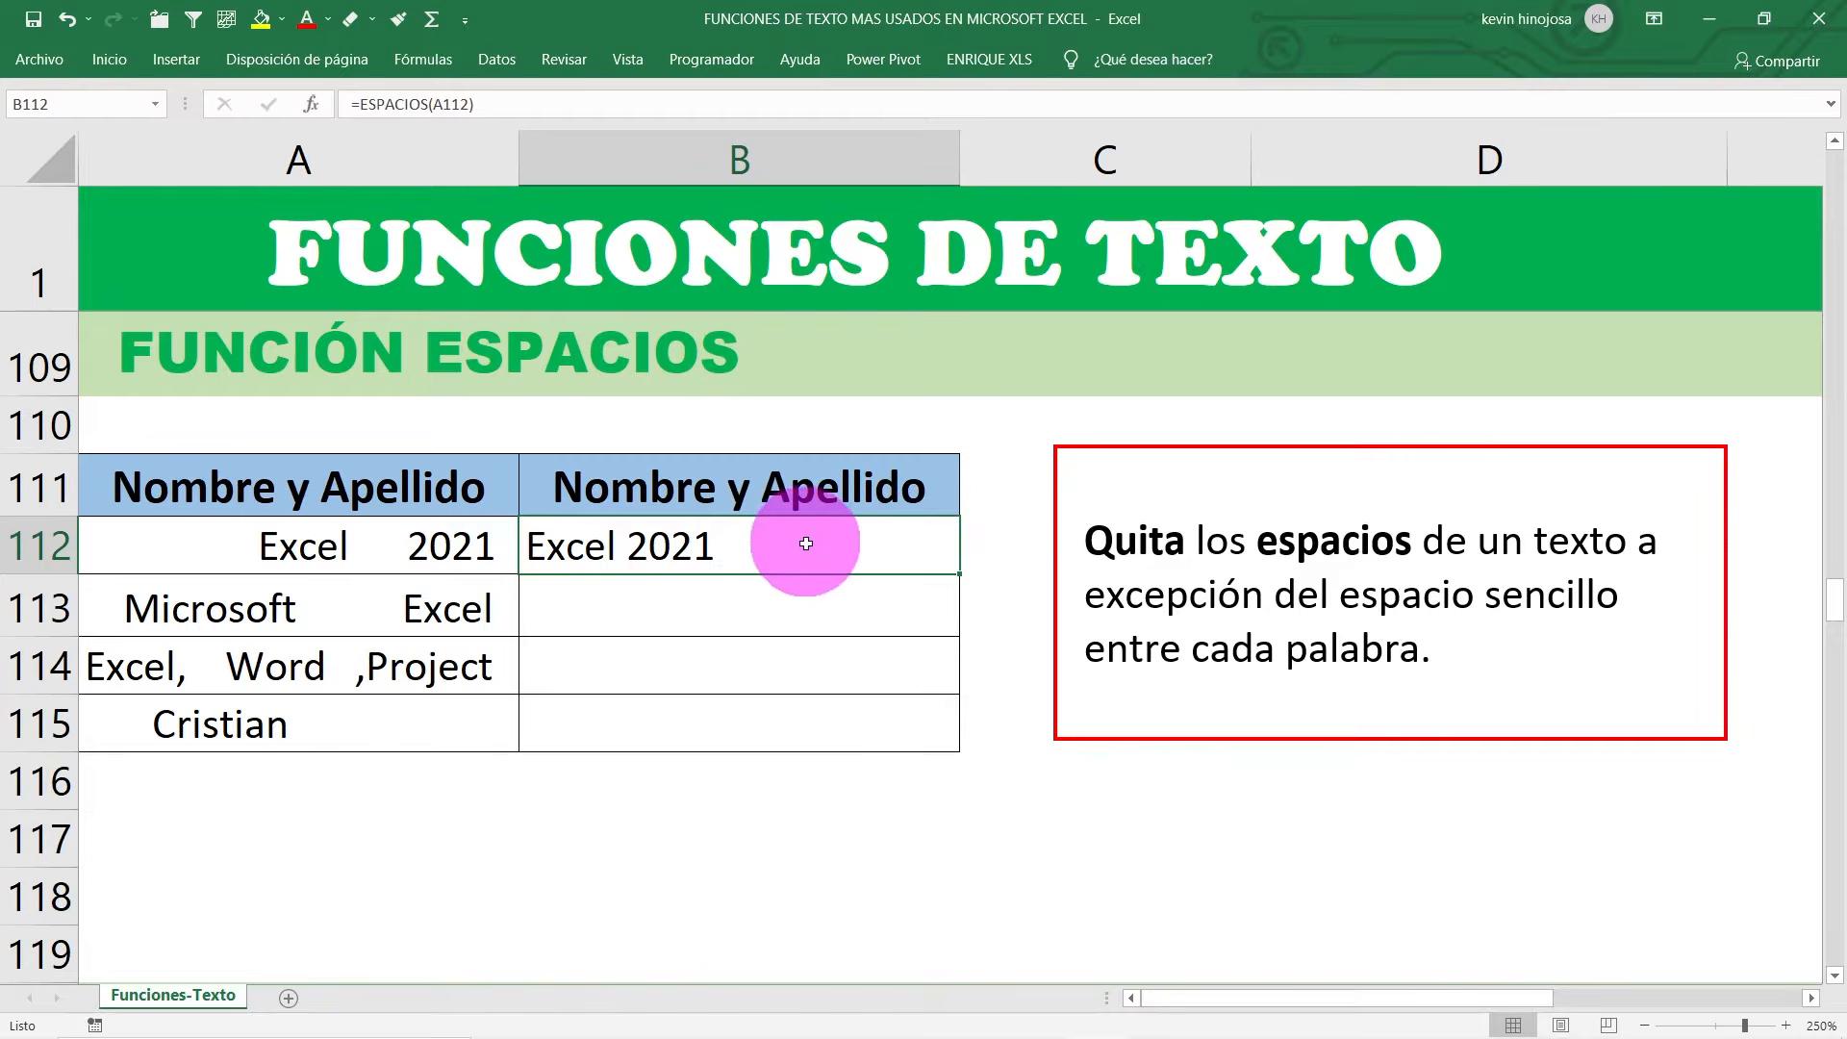
pyautogui.doubleClick(958, 573)
pyautogui.click(804, 602)
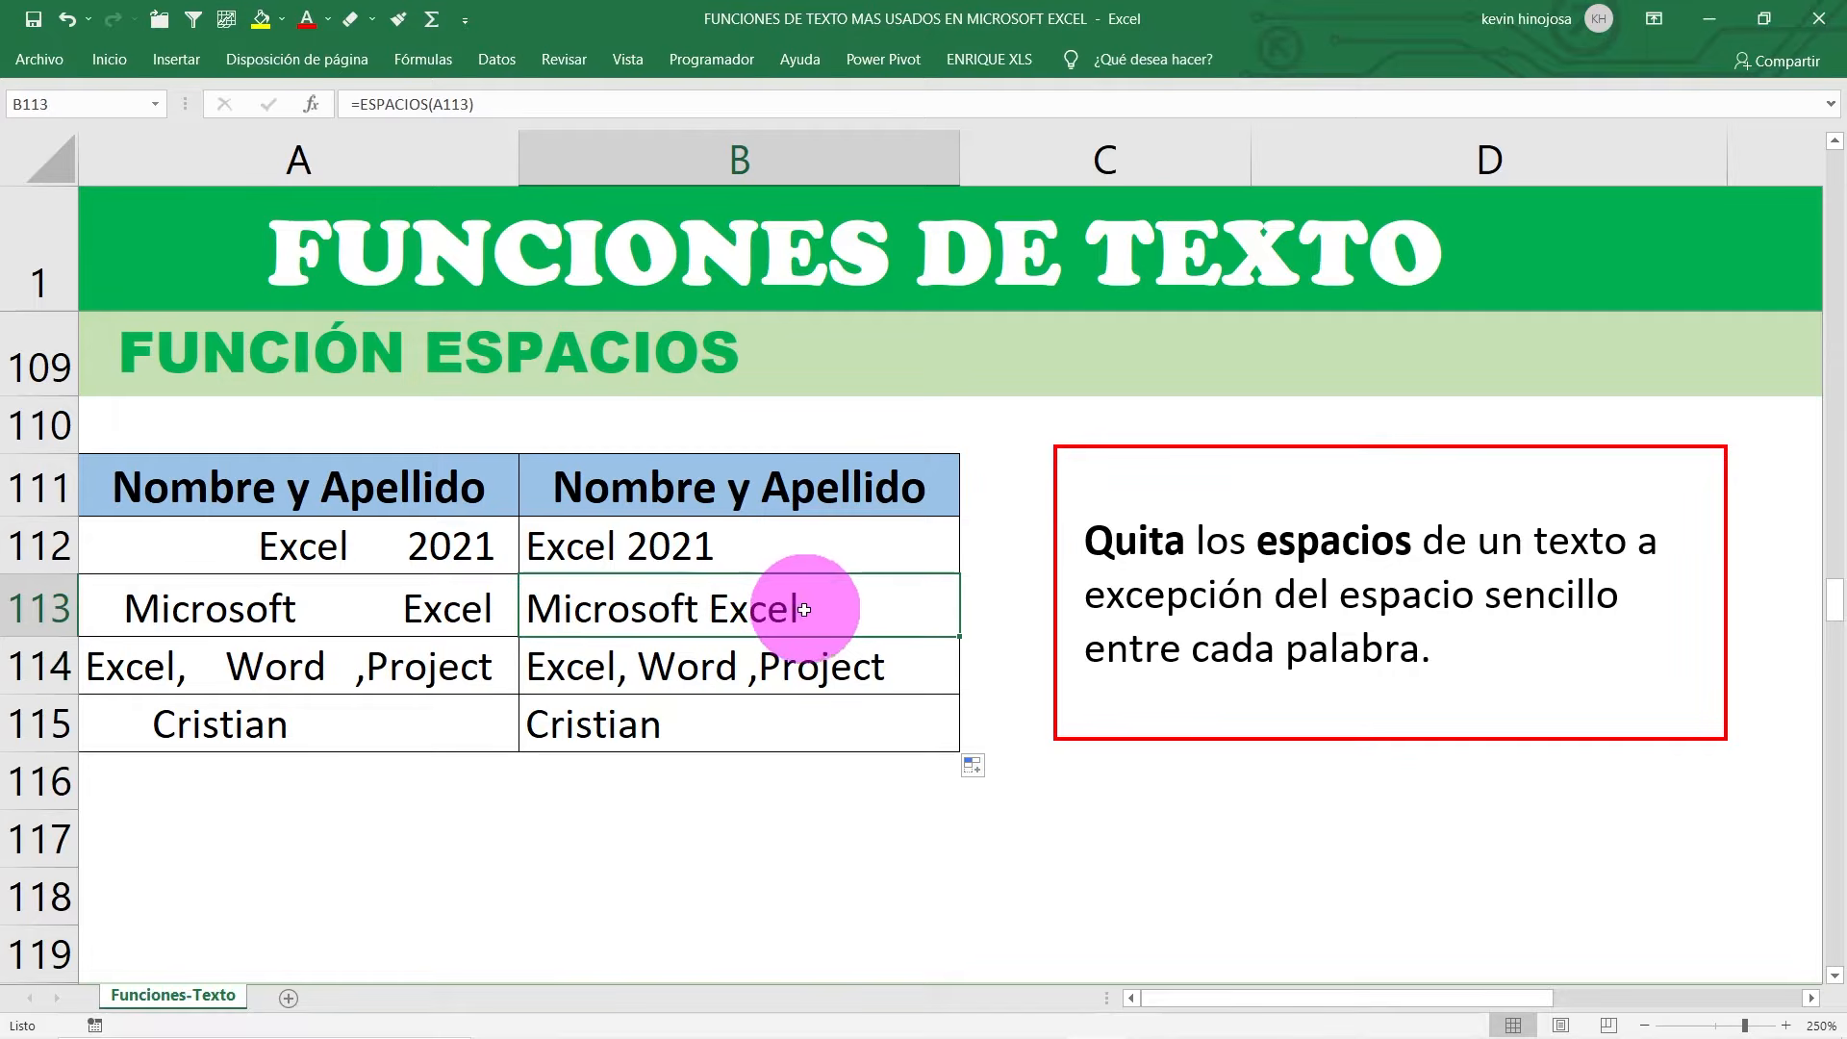
pyautogui.click(803, 664)
pyautogui.click(788, 717)
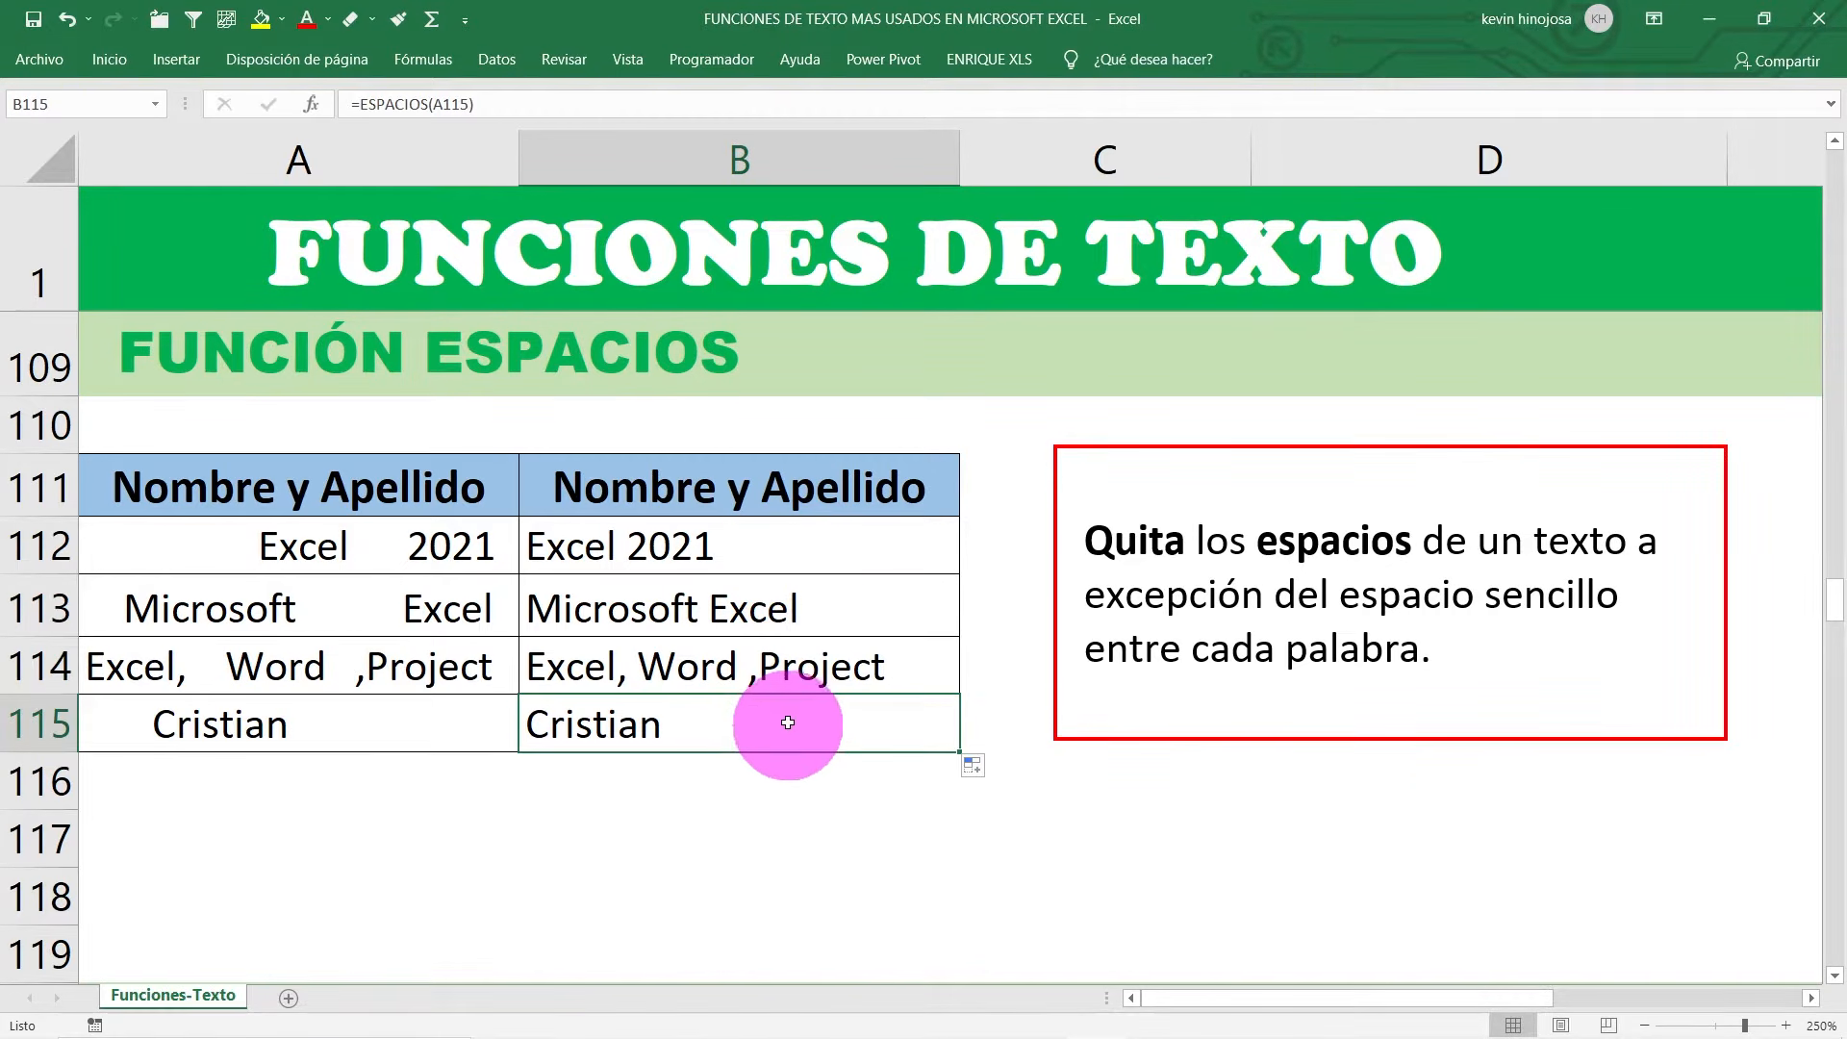
pyautogui.click(771, 531)
pyautogui.click(763, 594)
pyautogui.click(742, 662)
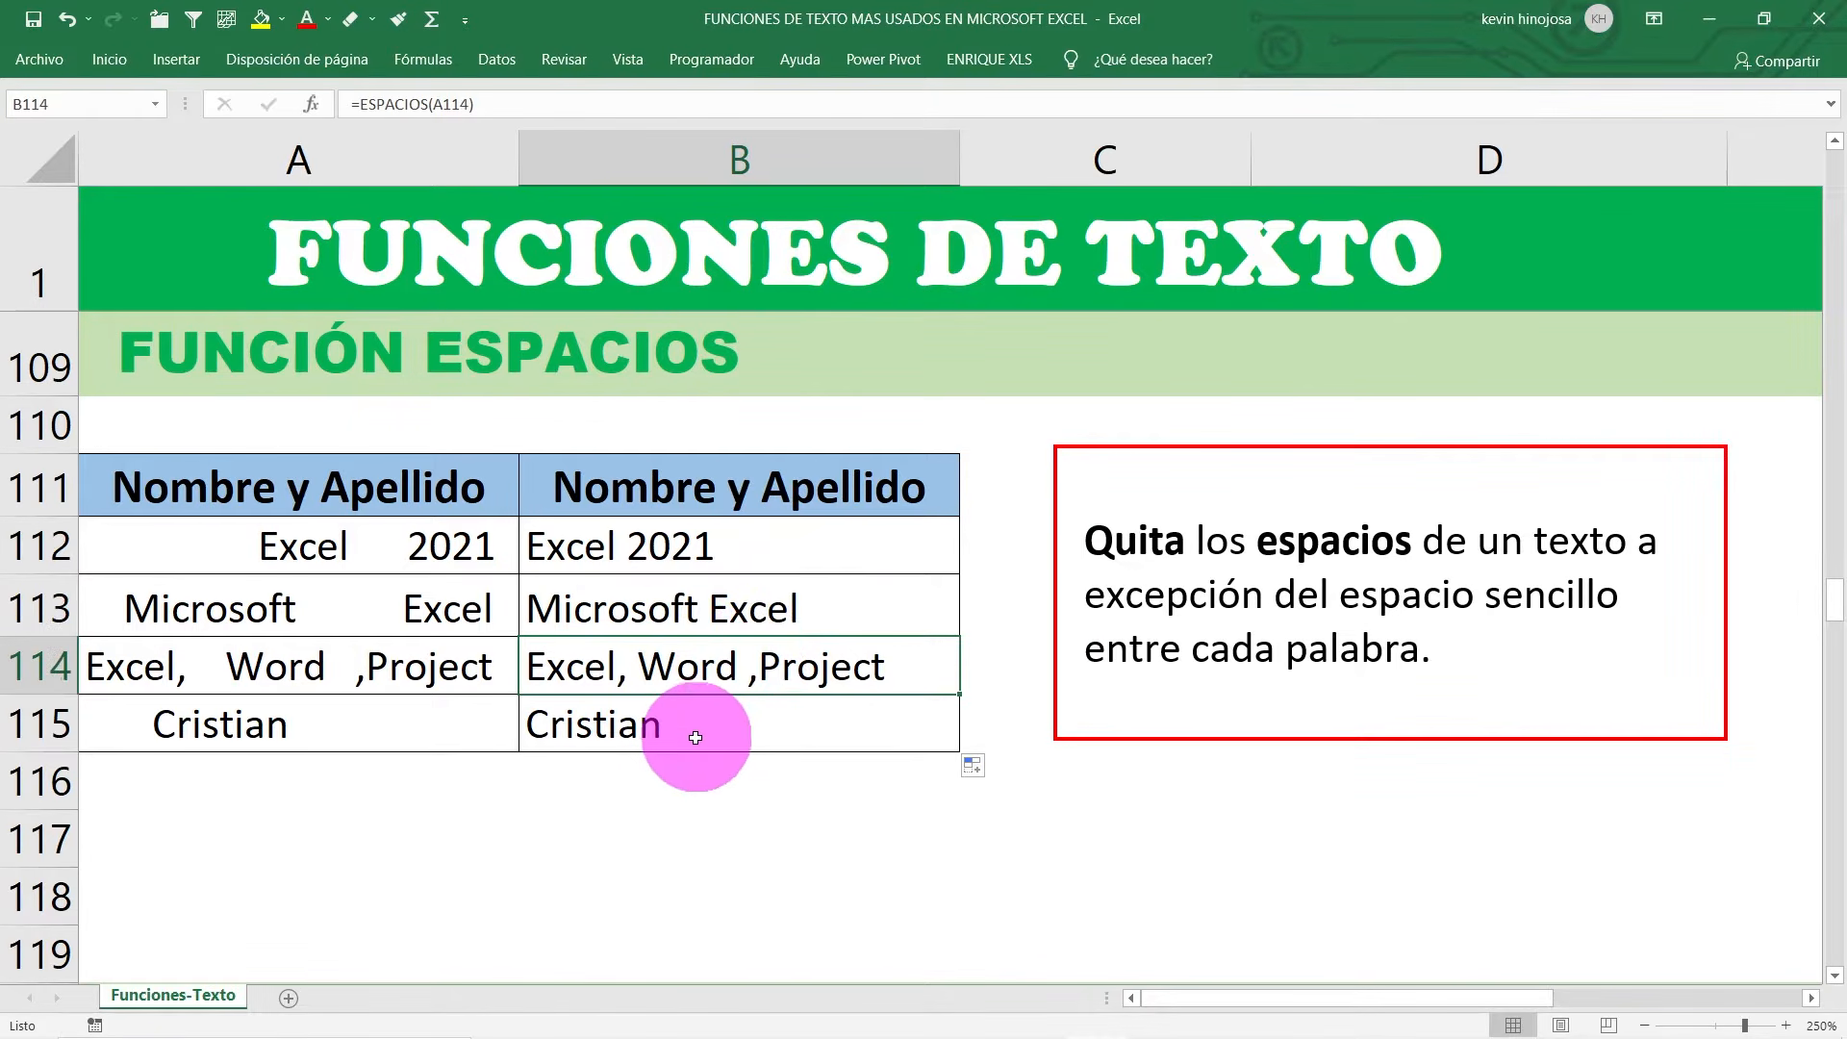
pyautogui.click(695, 738)
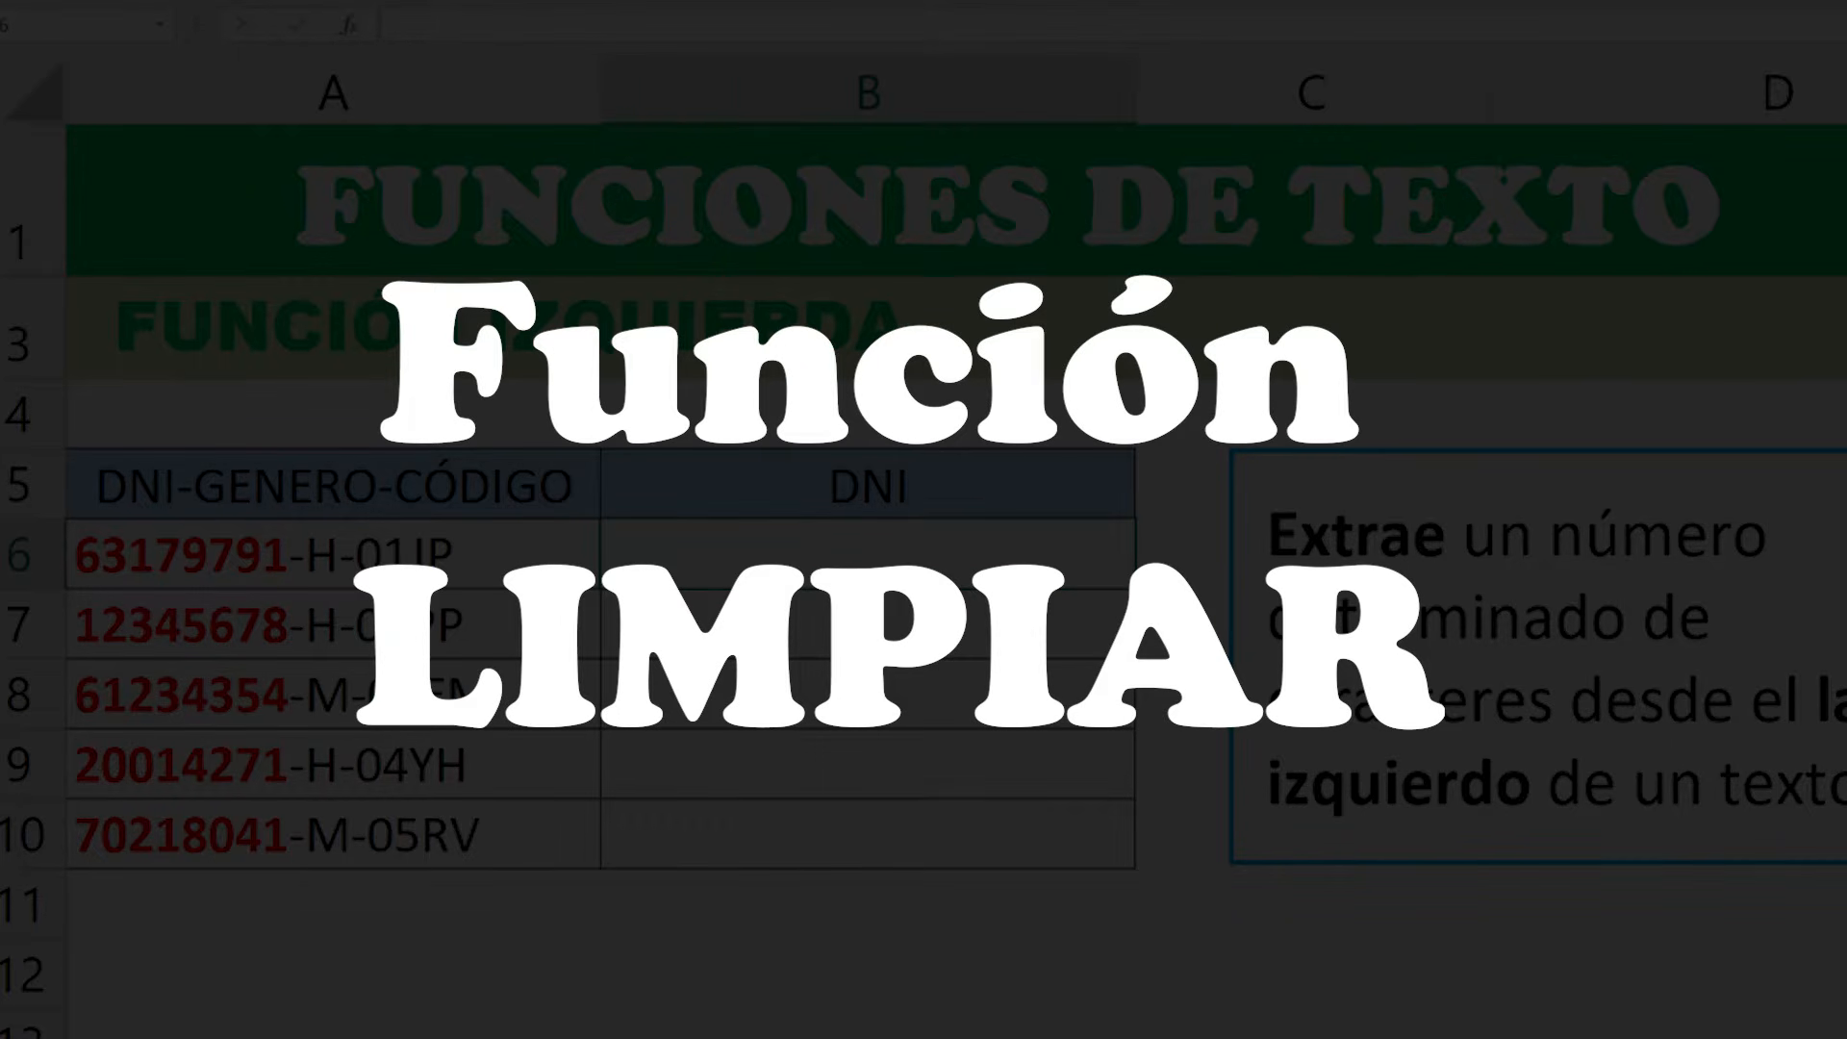
# Step: Examine the non-printable characters around and inside the texts in A123:A126 of the LIMPIAR table
pyautogui.click(691, 546)
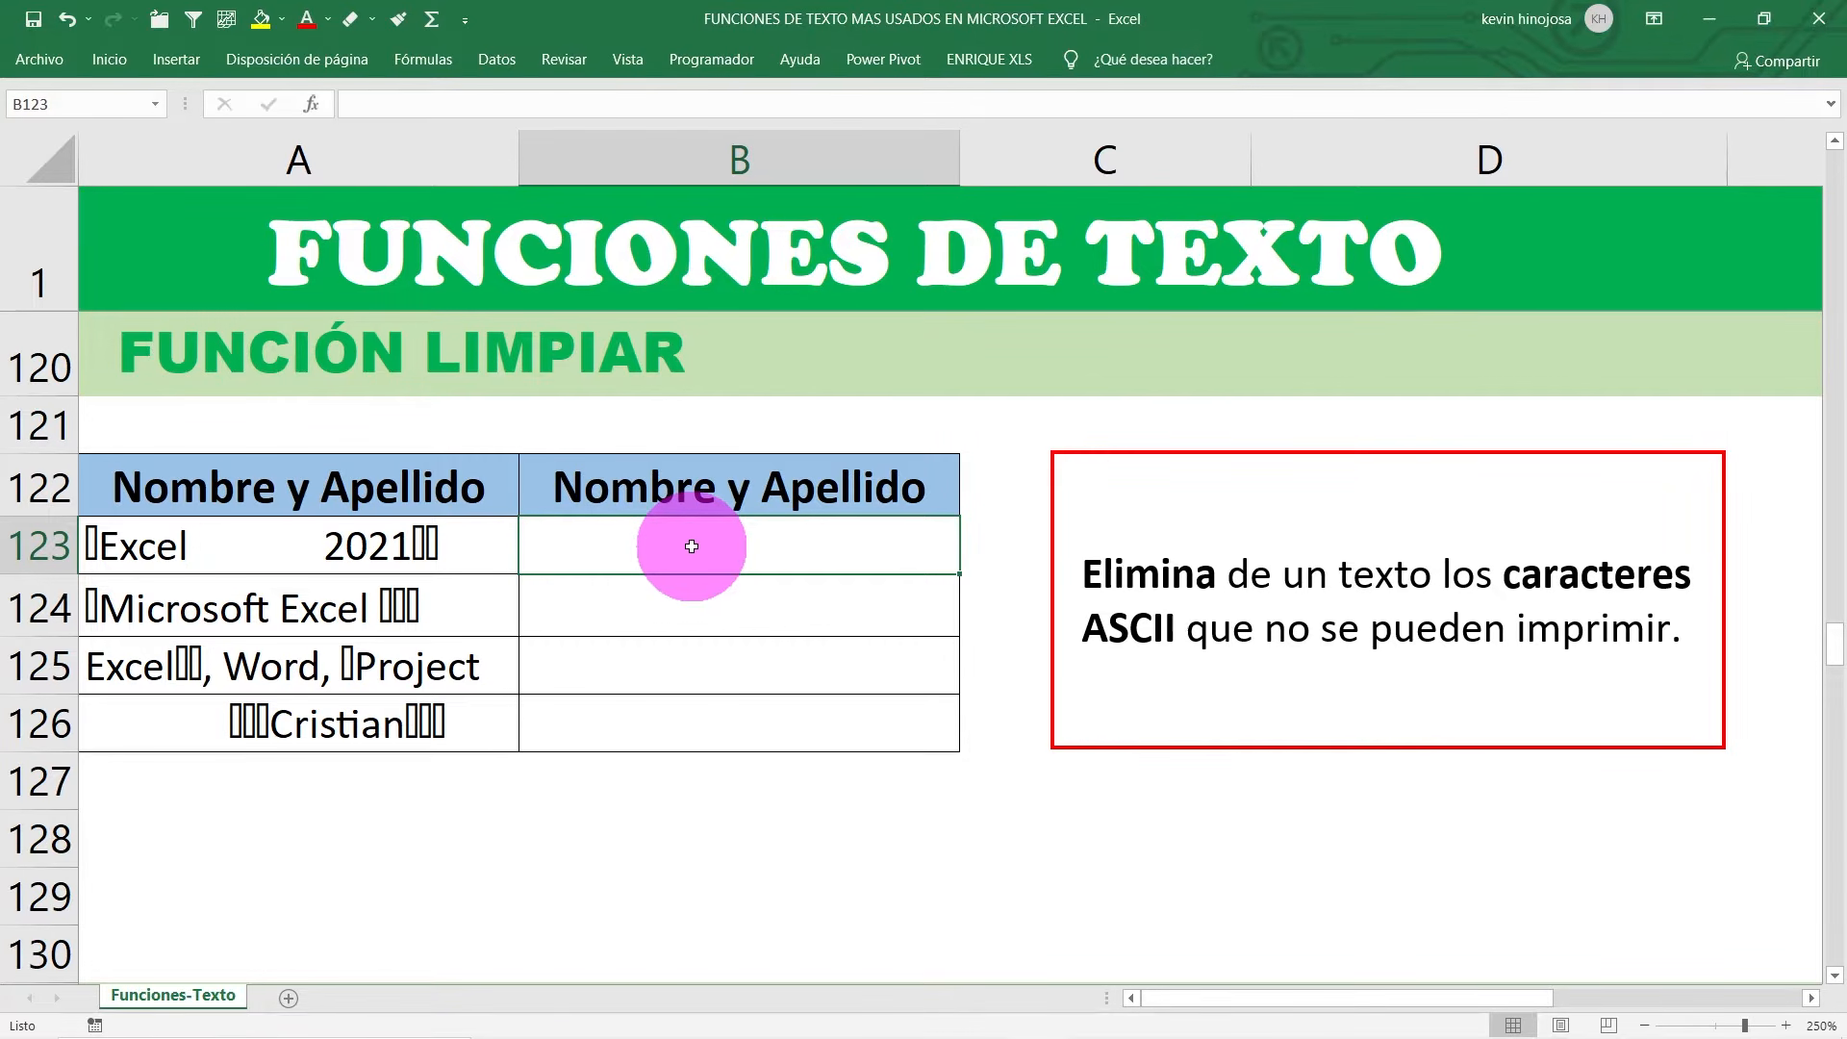
pyautogui.click(369, 544)
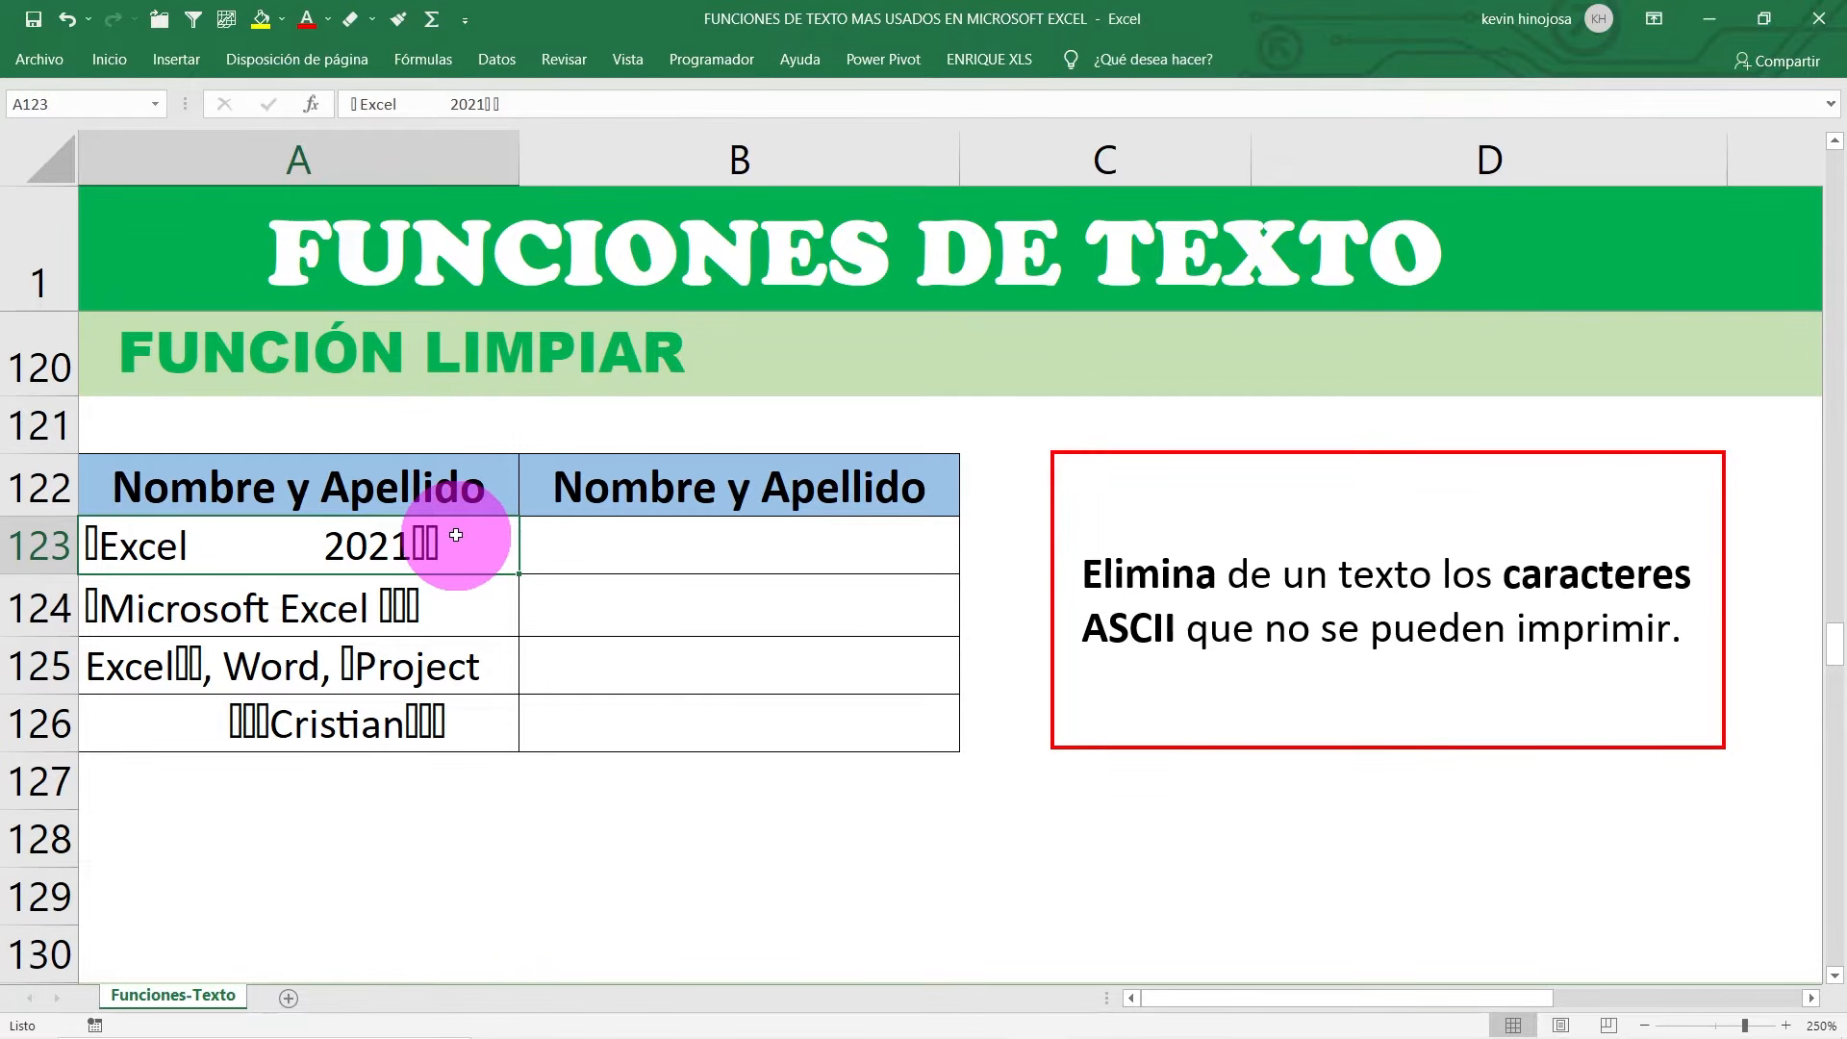
pyautogui.click(449, 594)
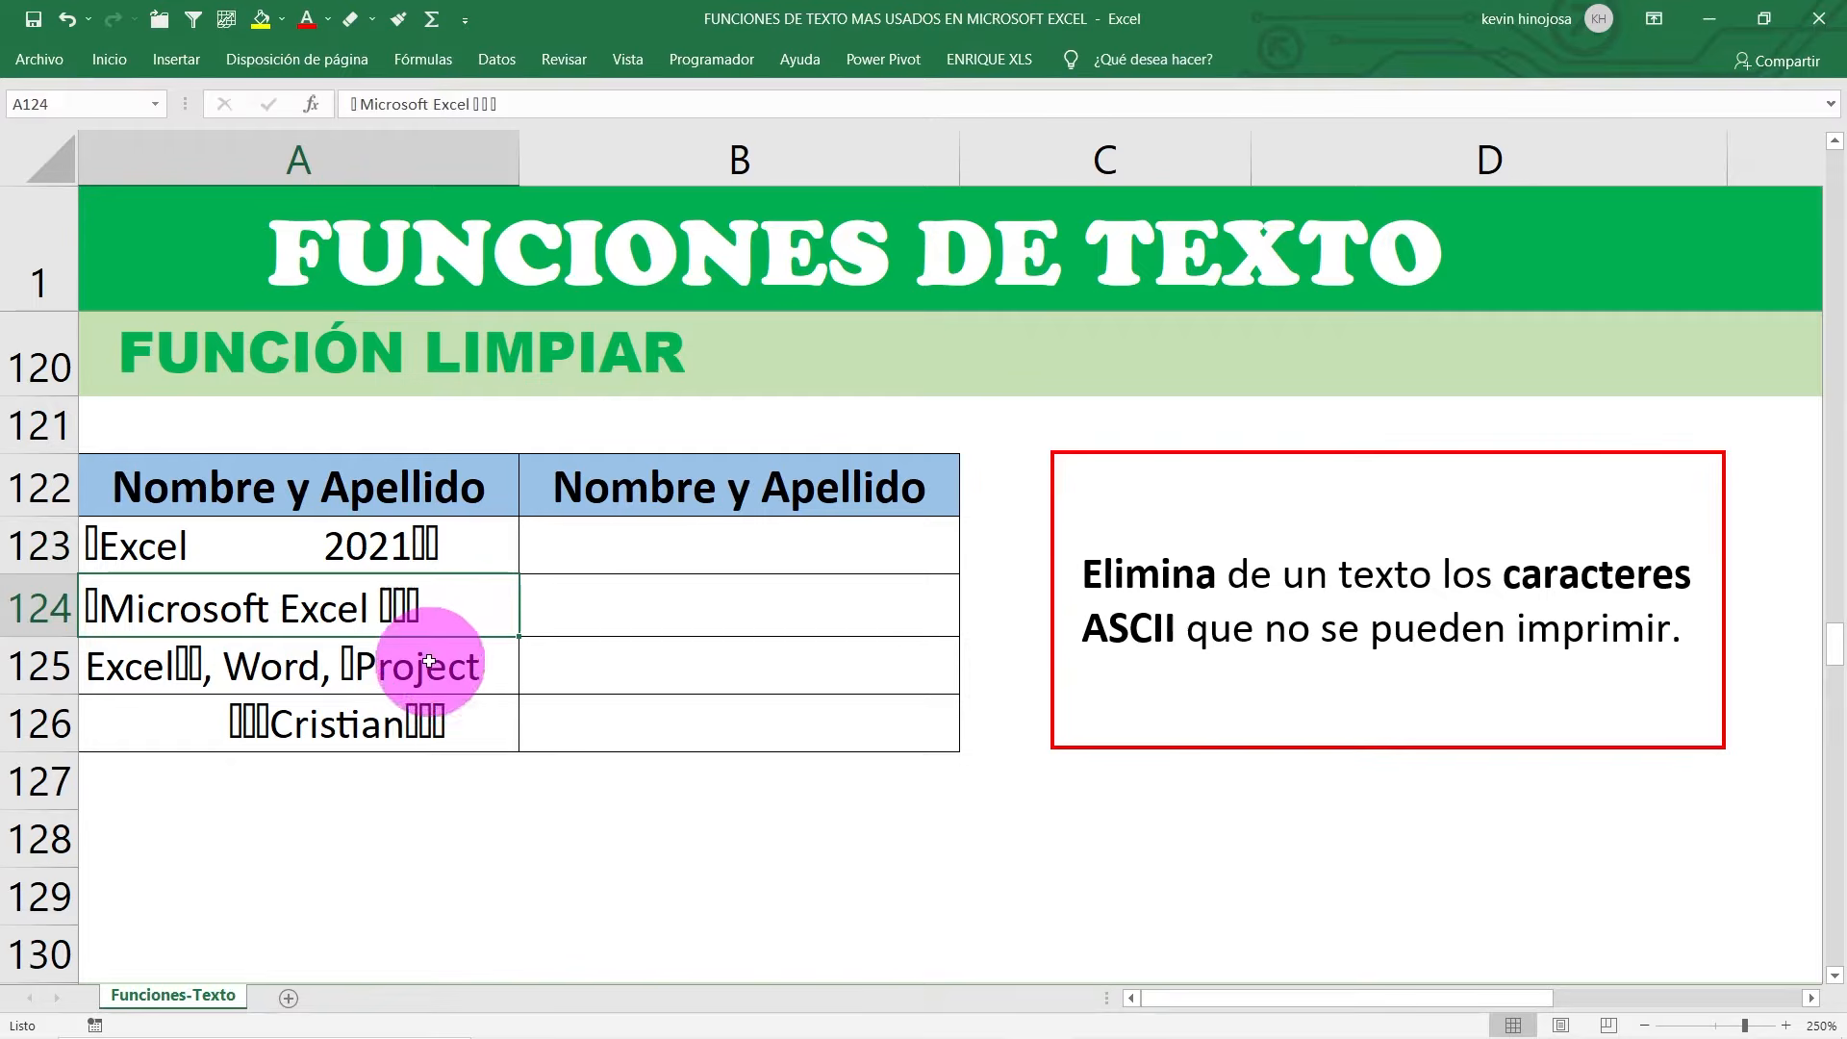
pyautogui.click(429, 664)
pyautogui.click(456, 714)
pyautogui.click(462, 666)
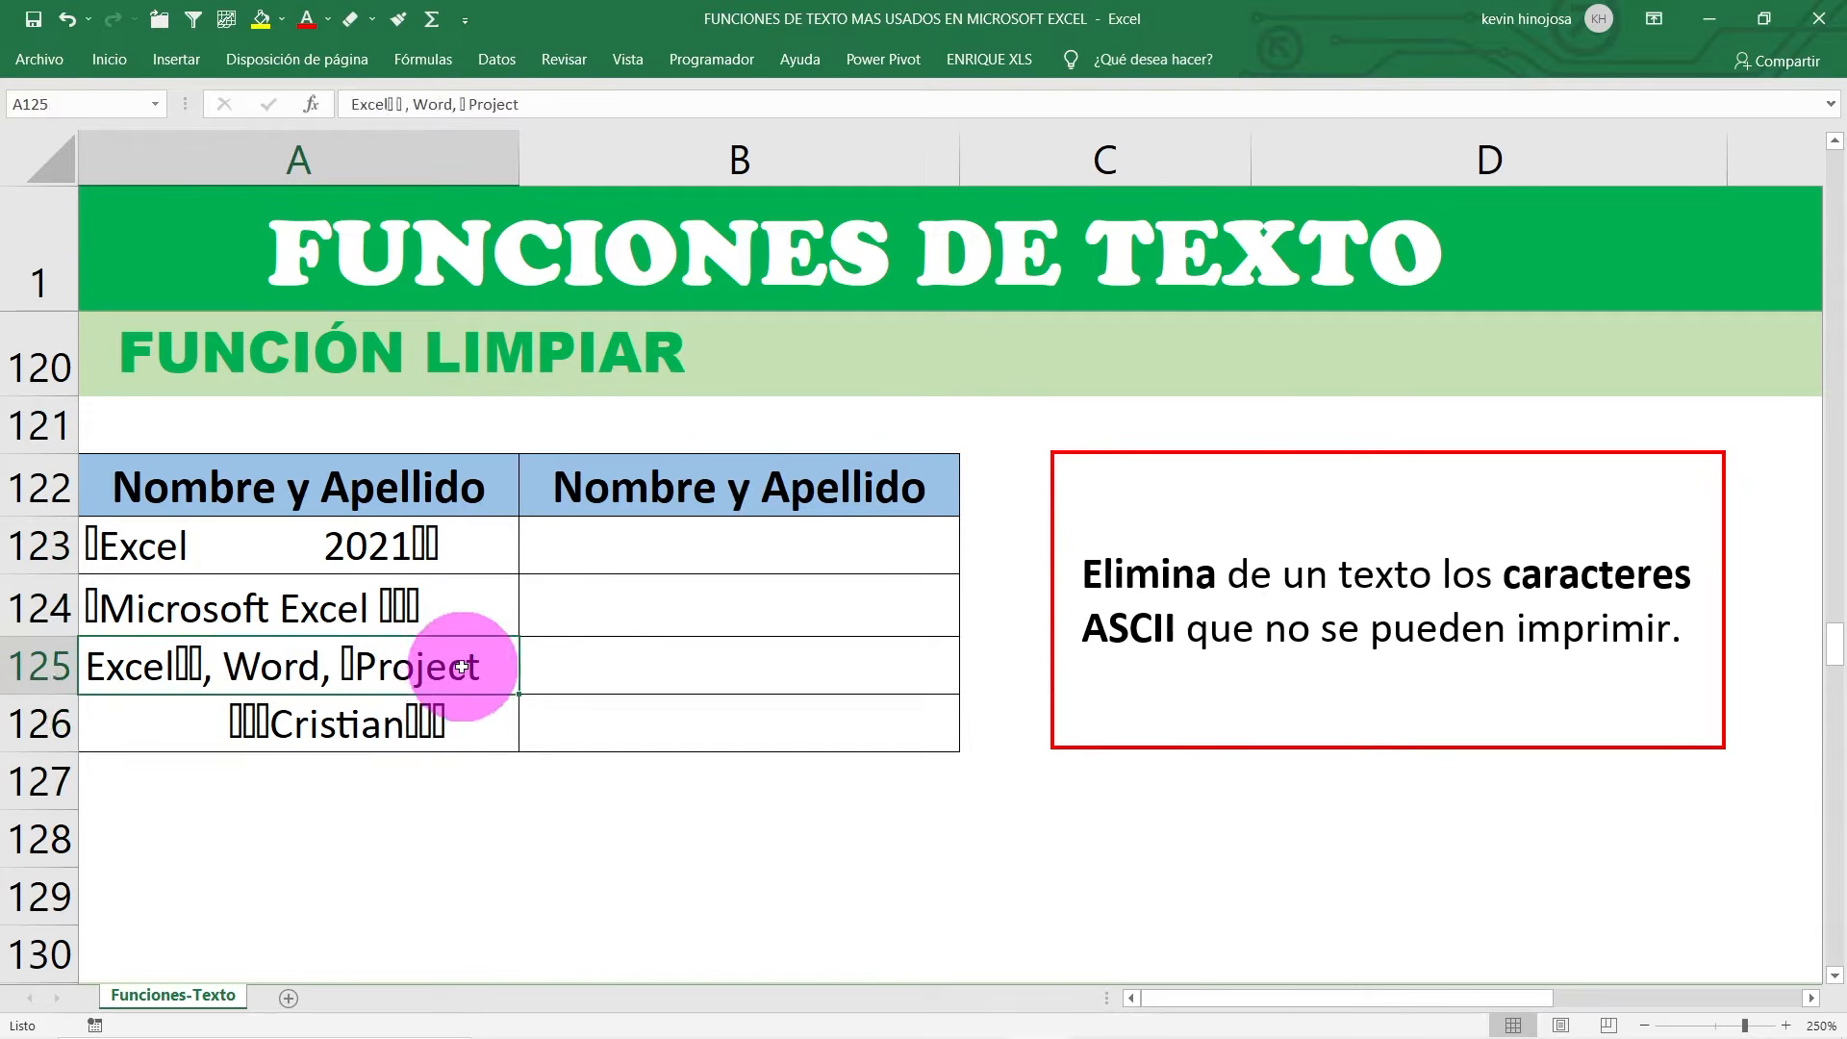
pyautogui.click(466, 591)
pyautogui.click(450, 545)
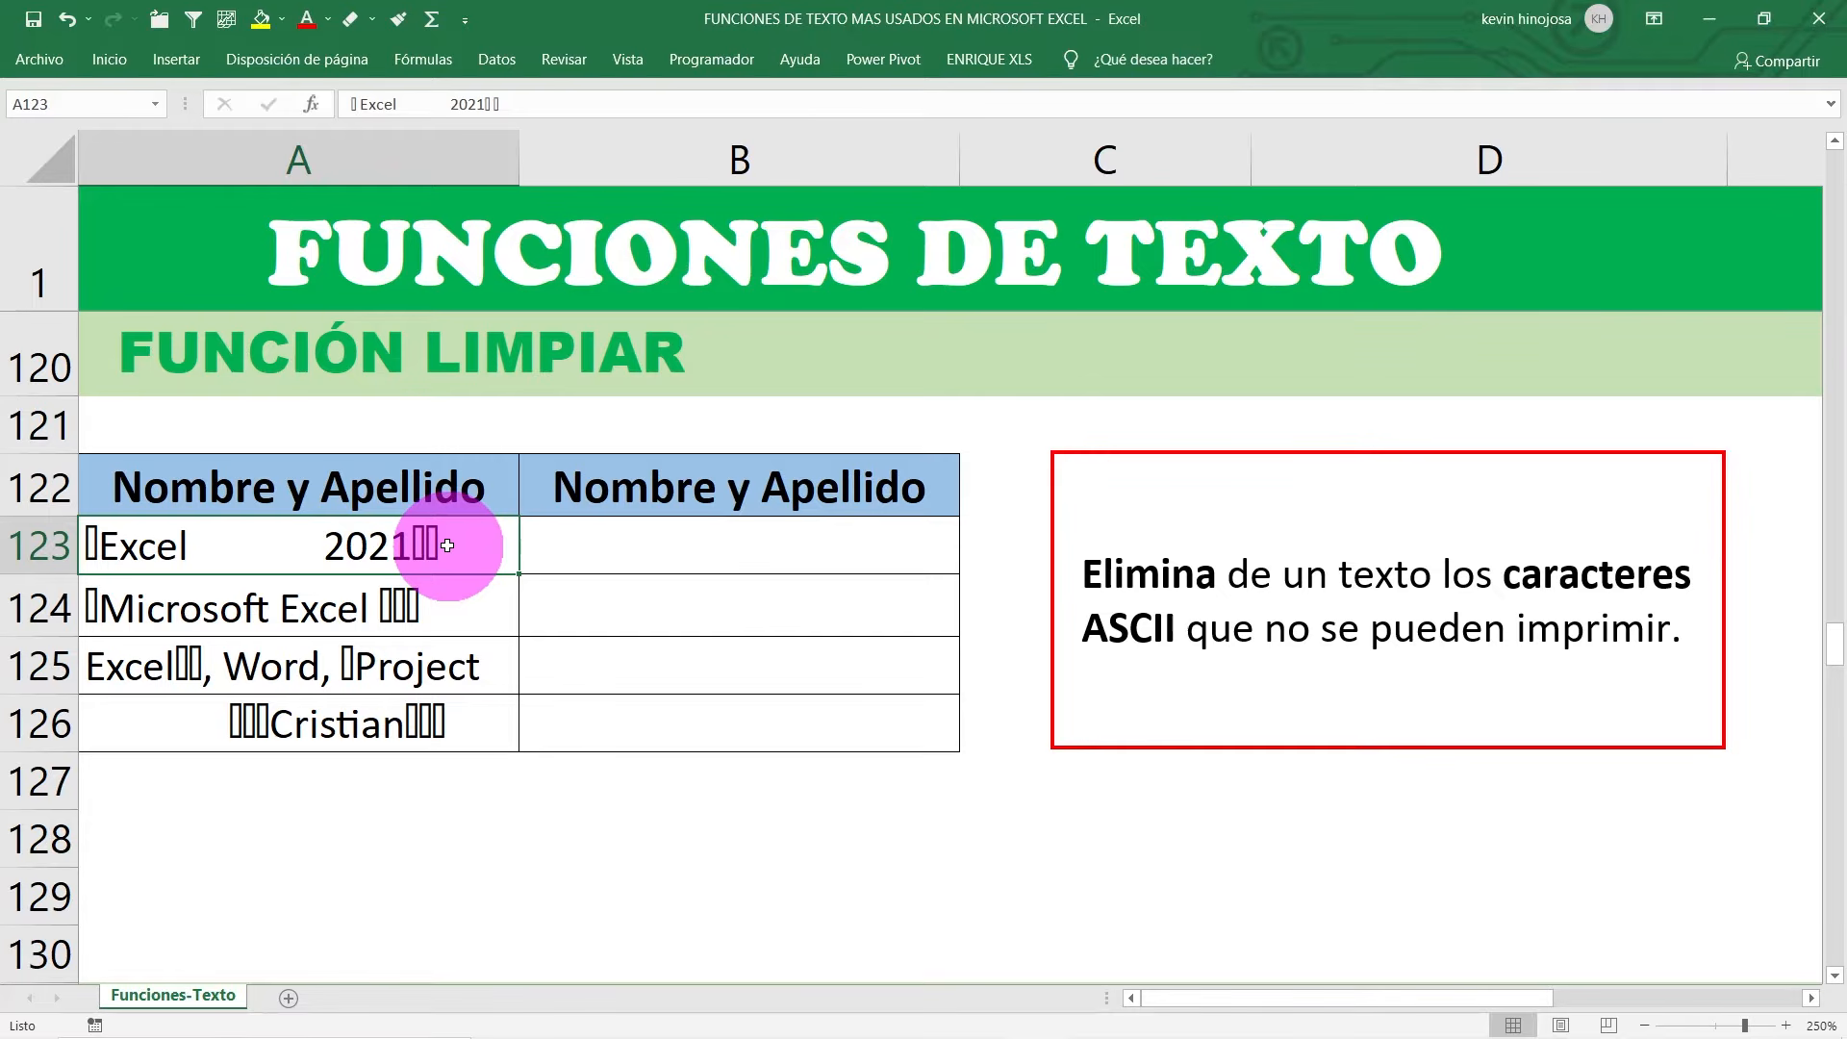
# Step: Enter the formula =LIMPIAR(A123) in B123 to remove the non-printable characters from the first text
pyautogui.click(731, 545)
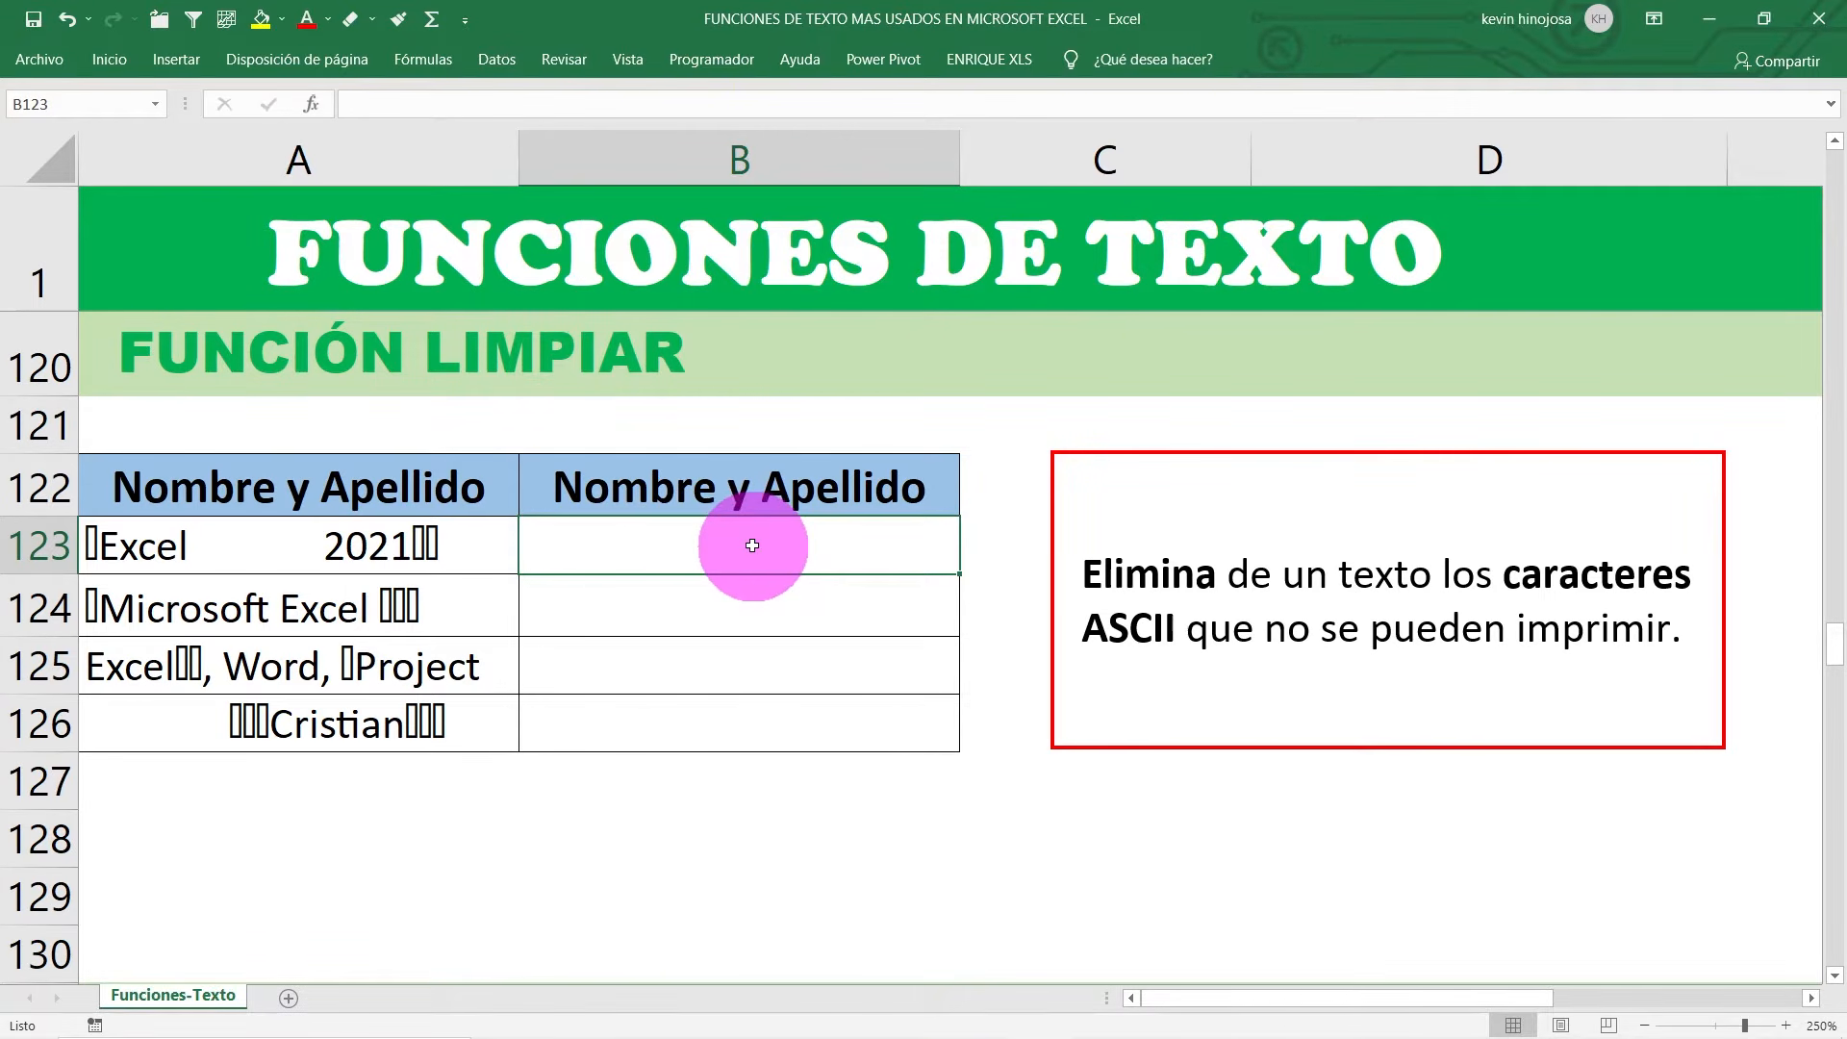
pyautogui.write('=')
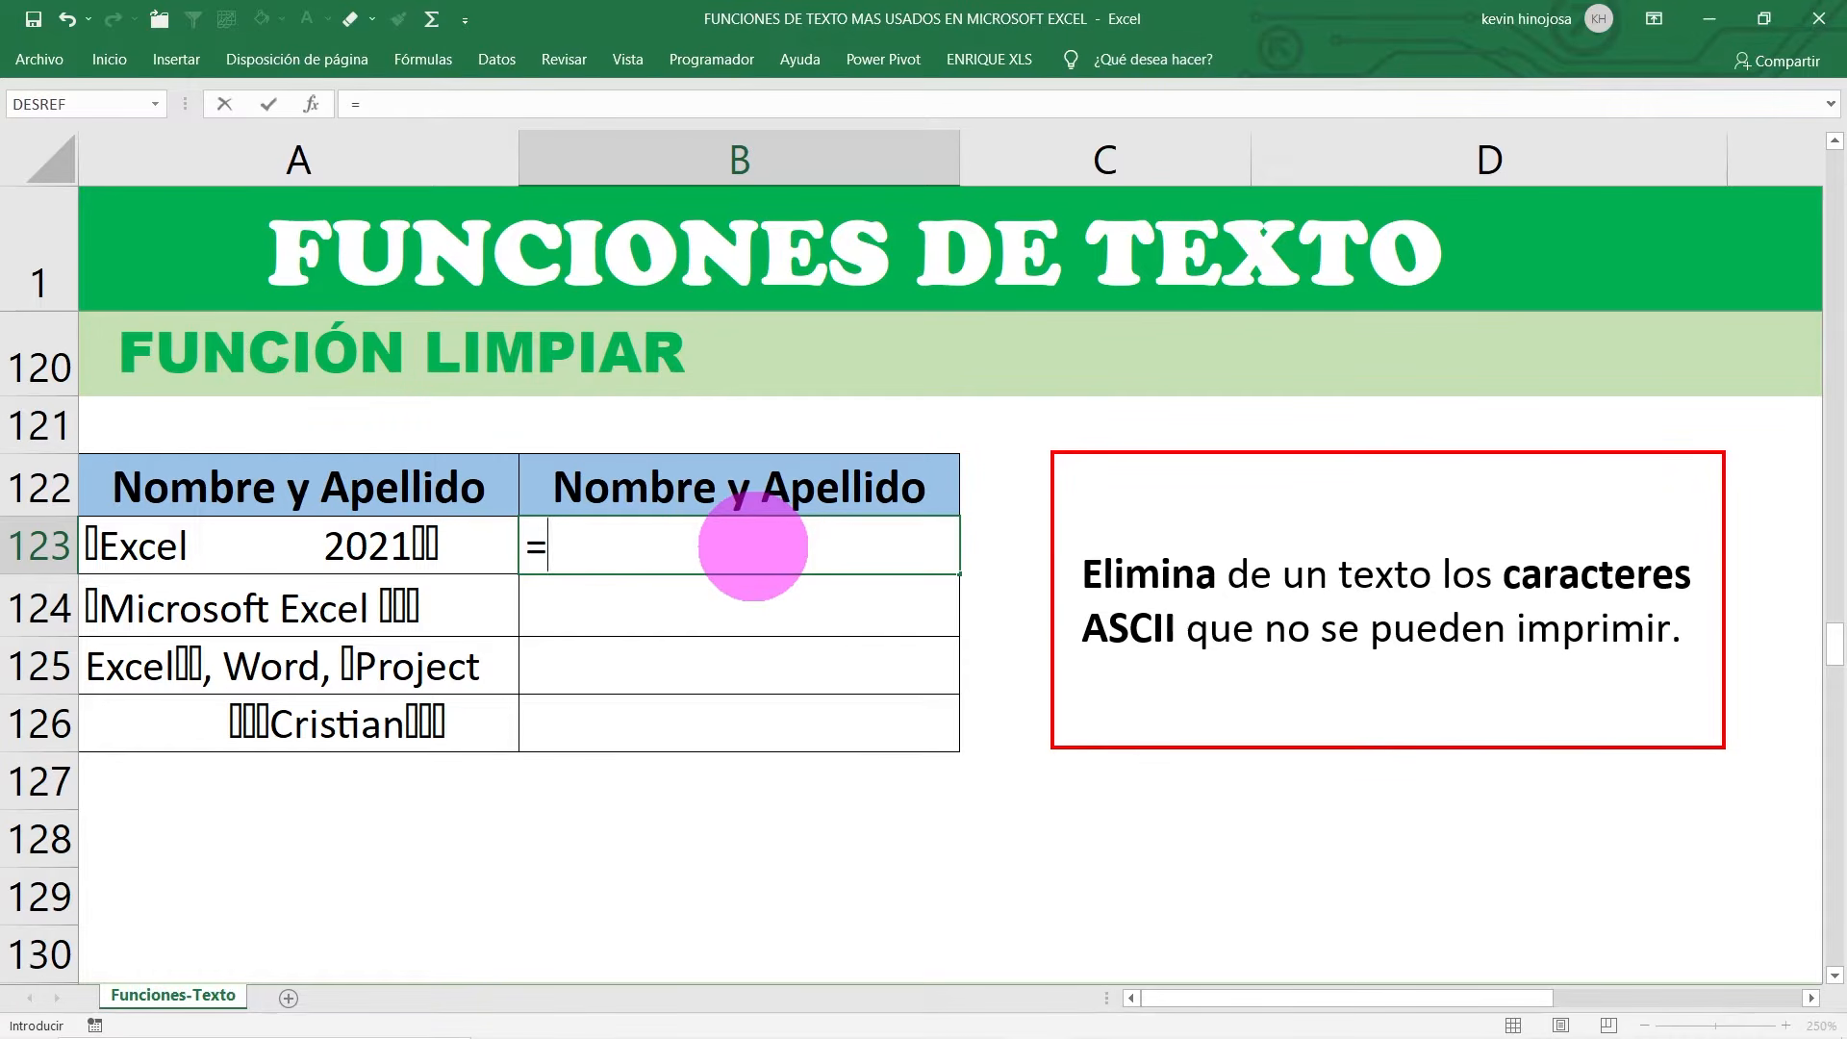
pyautogui.write('LIMP')
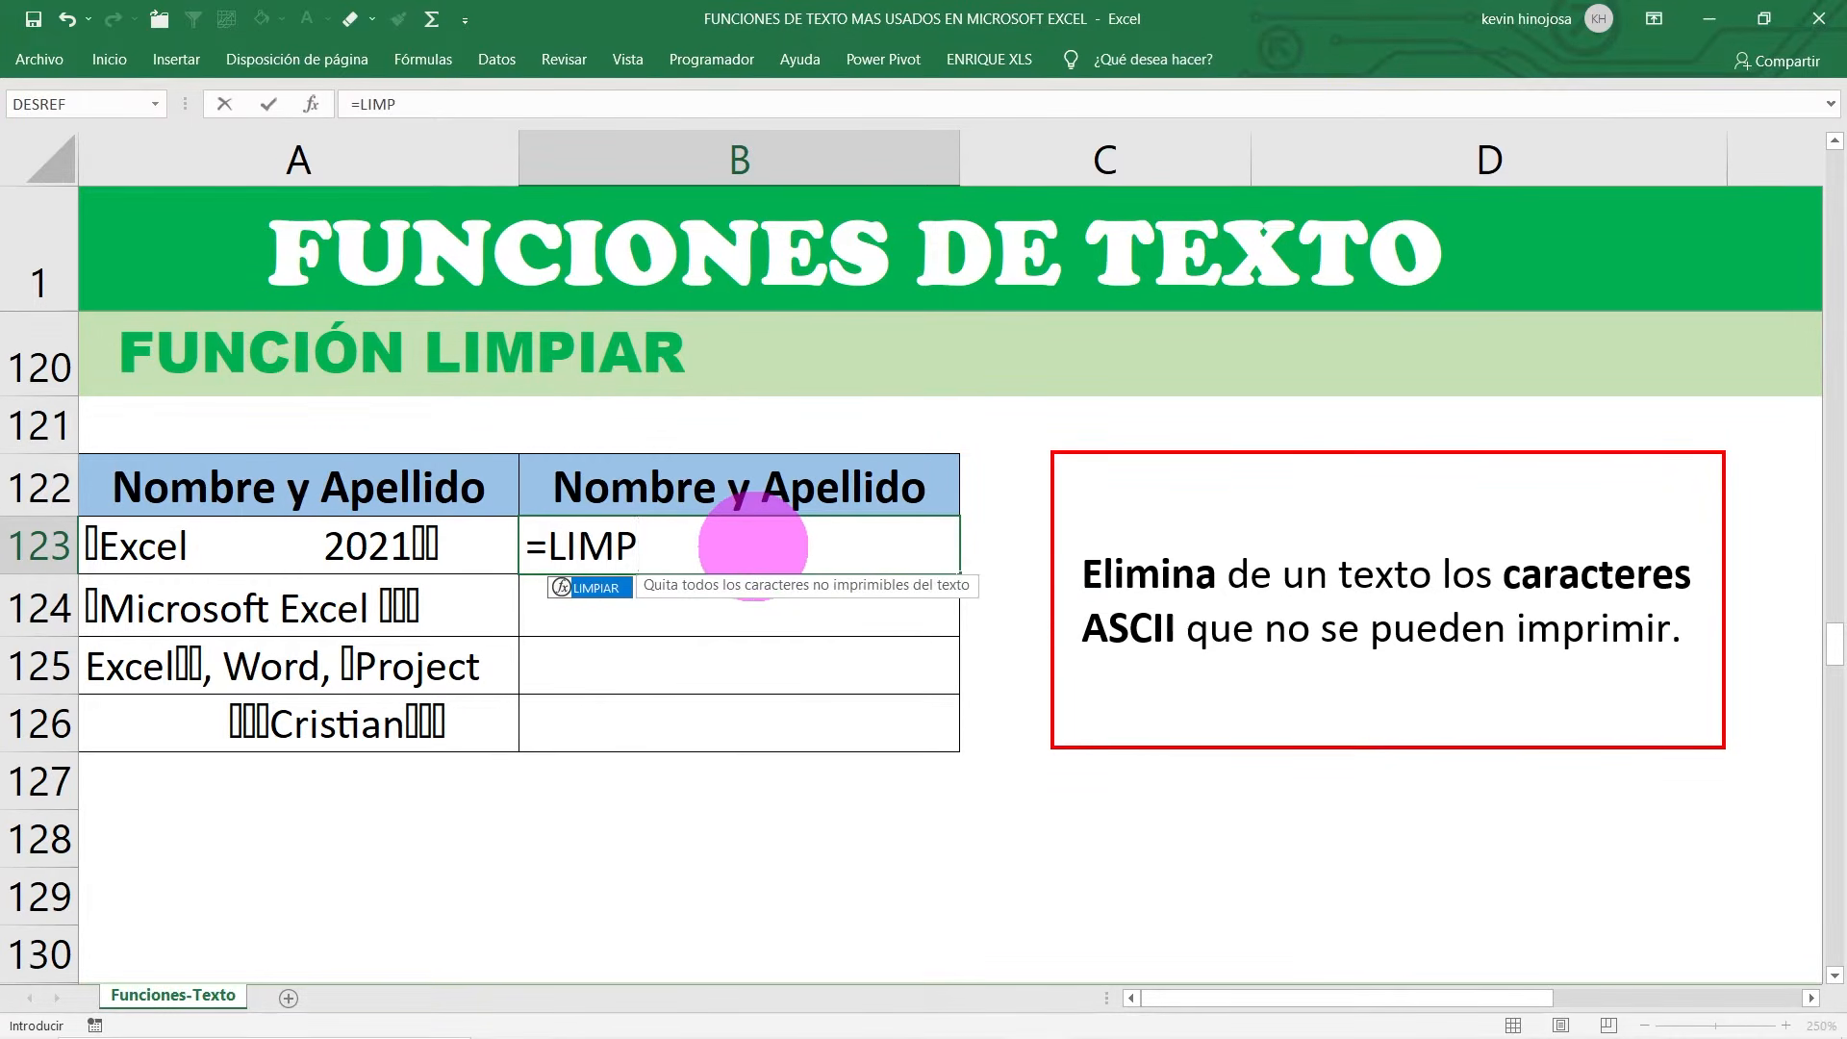
pyautogui.doubleClick(597, 588)
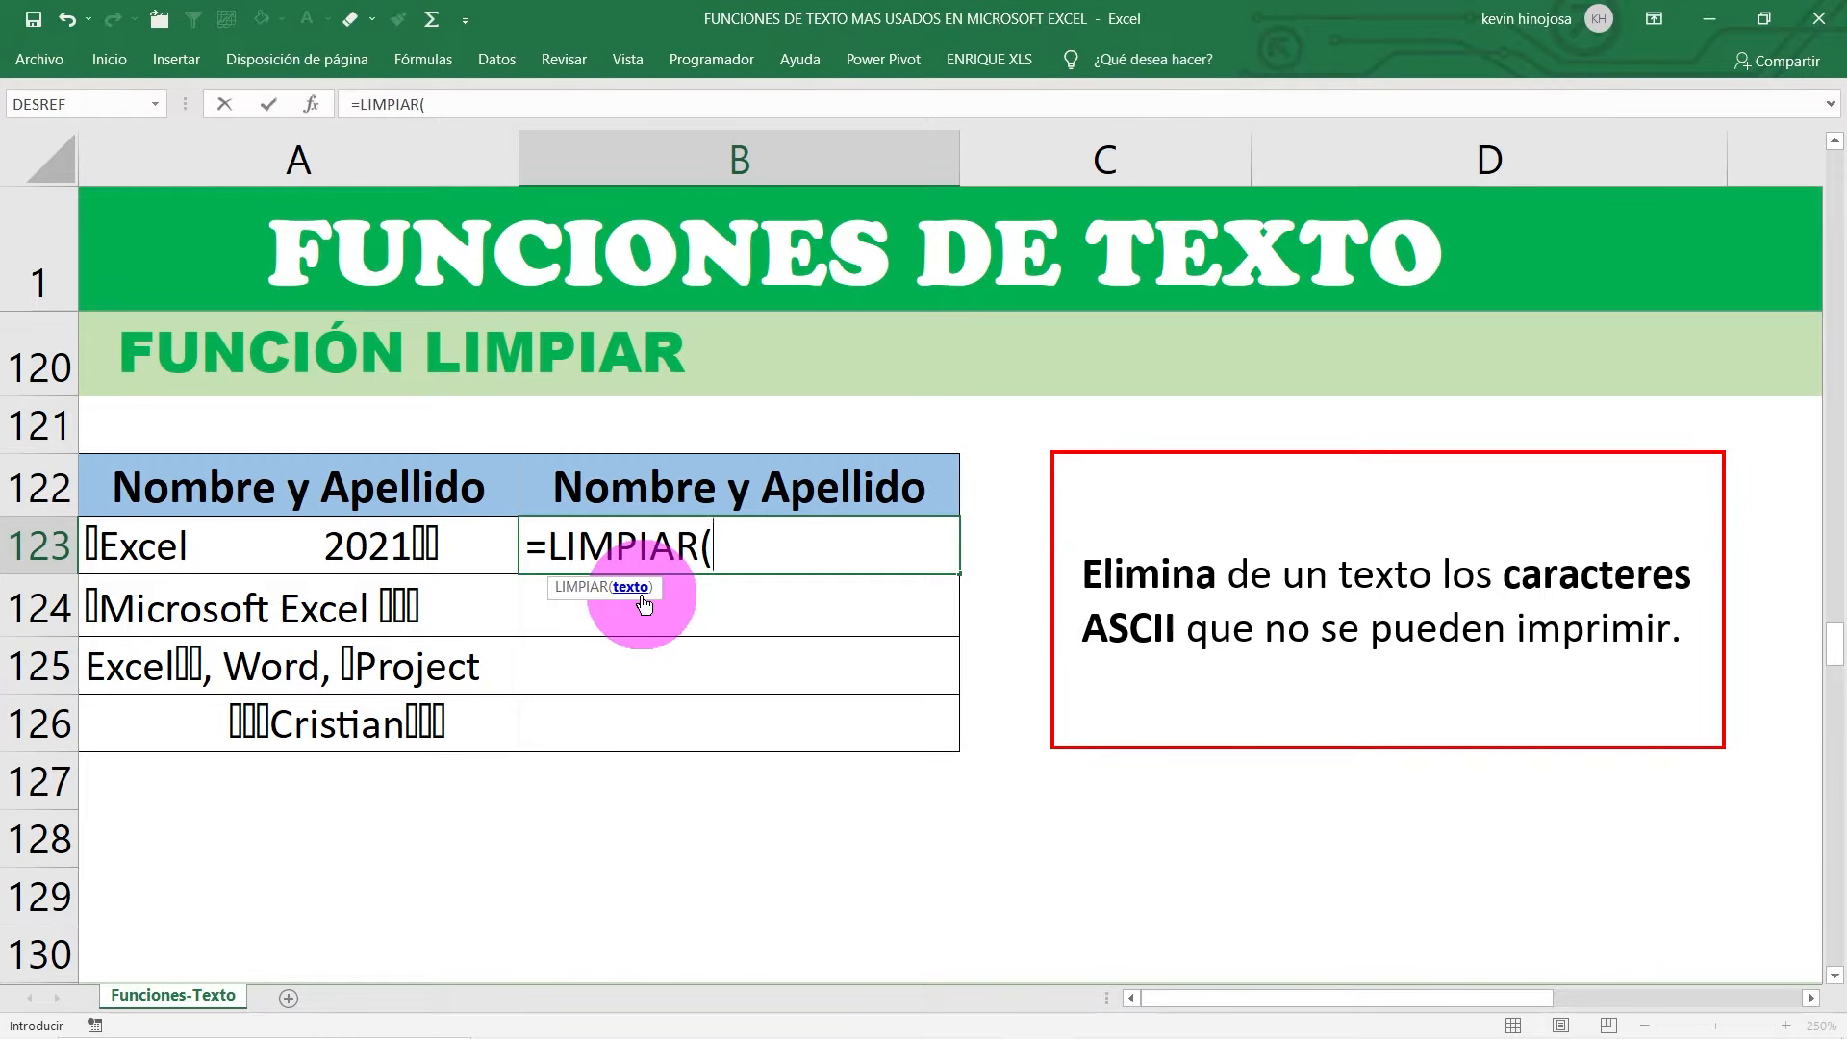
pyautogui.click(271, 541)
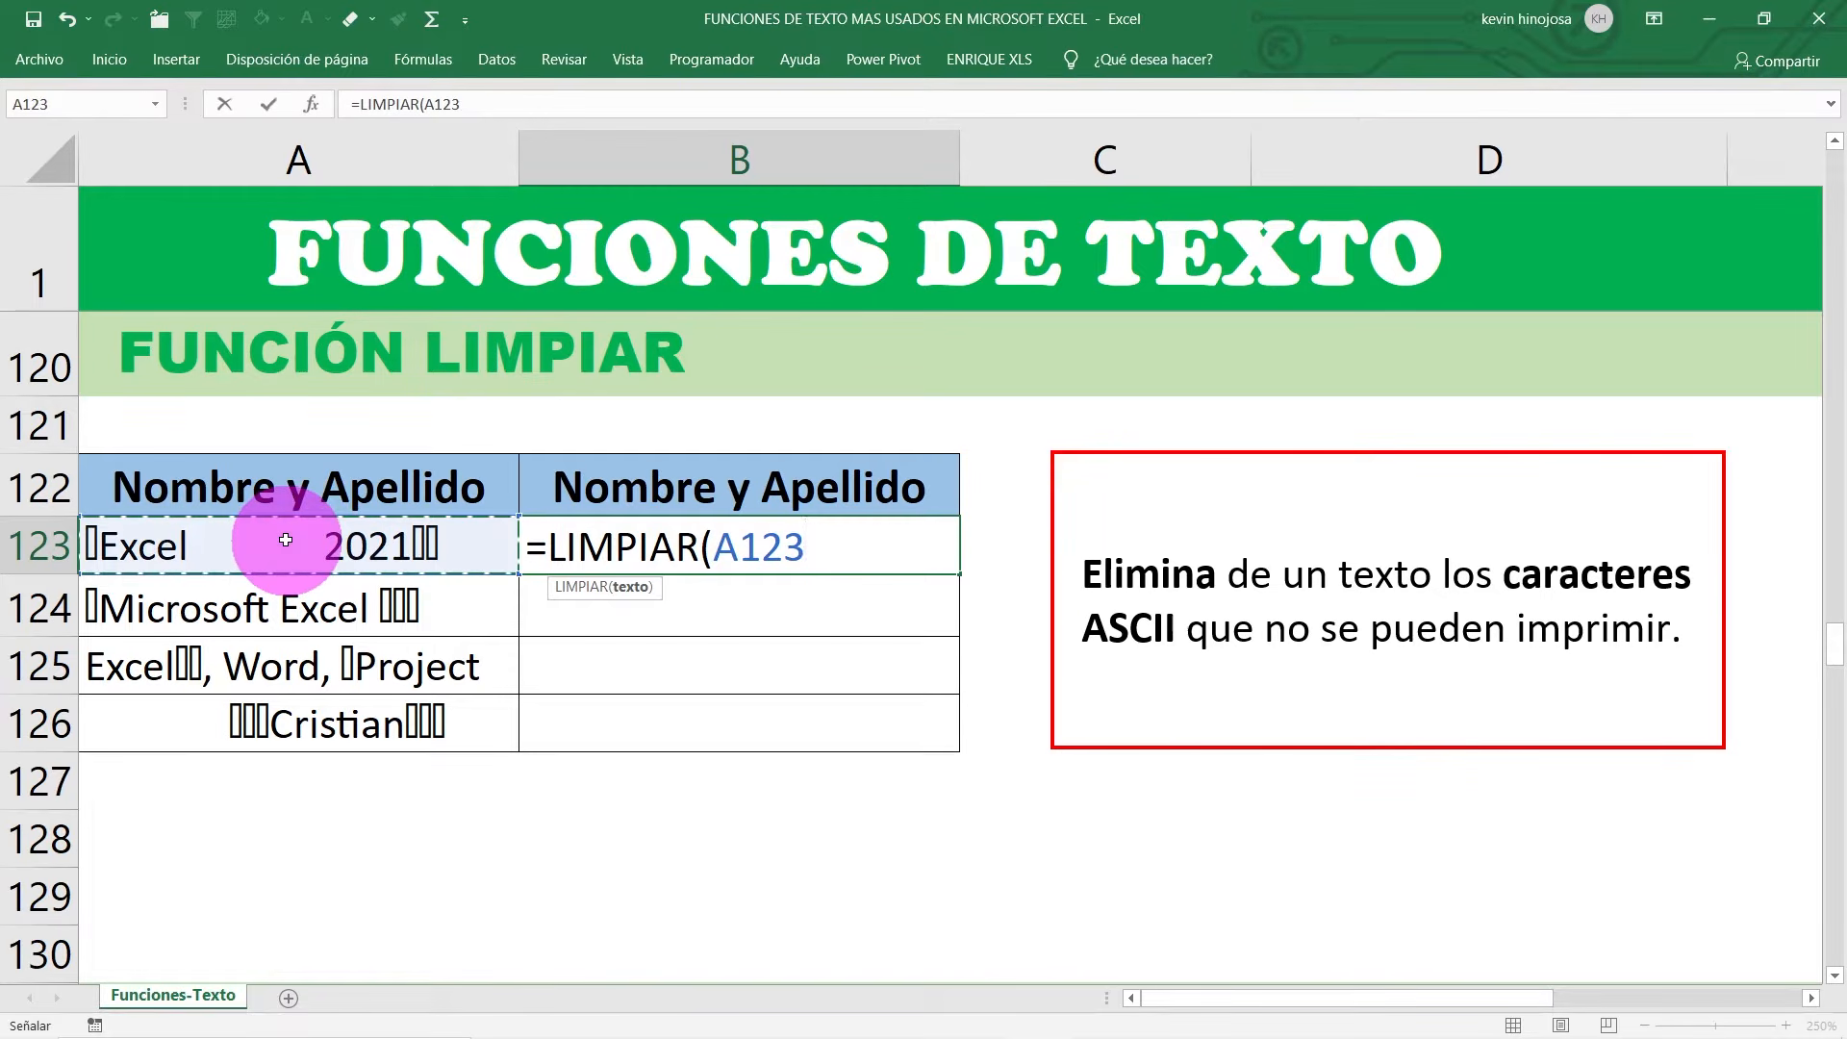
pyautogui.write(')')
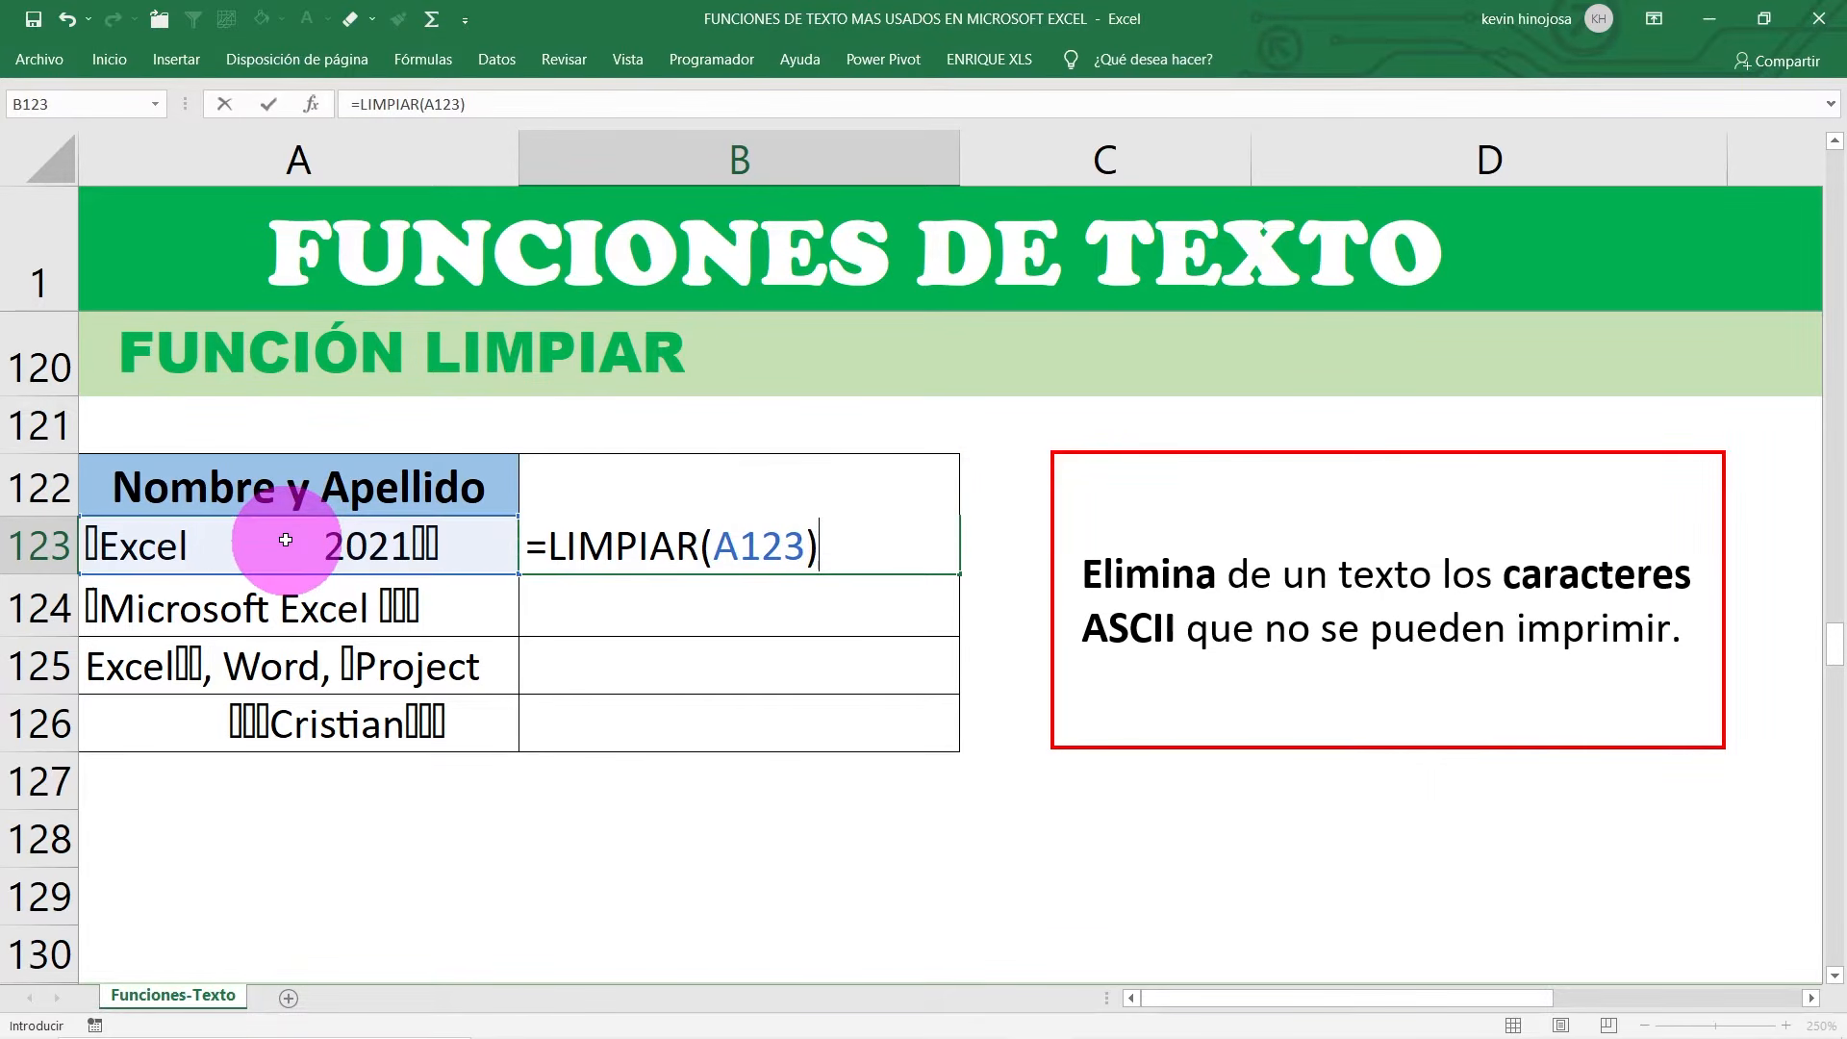
pyautogui.press('Return')
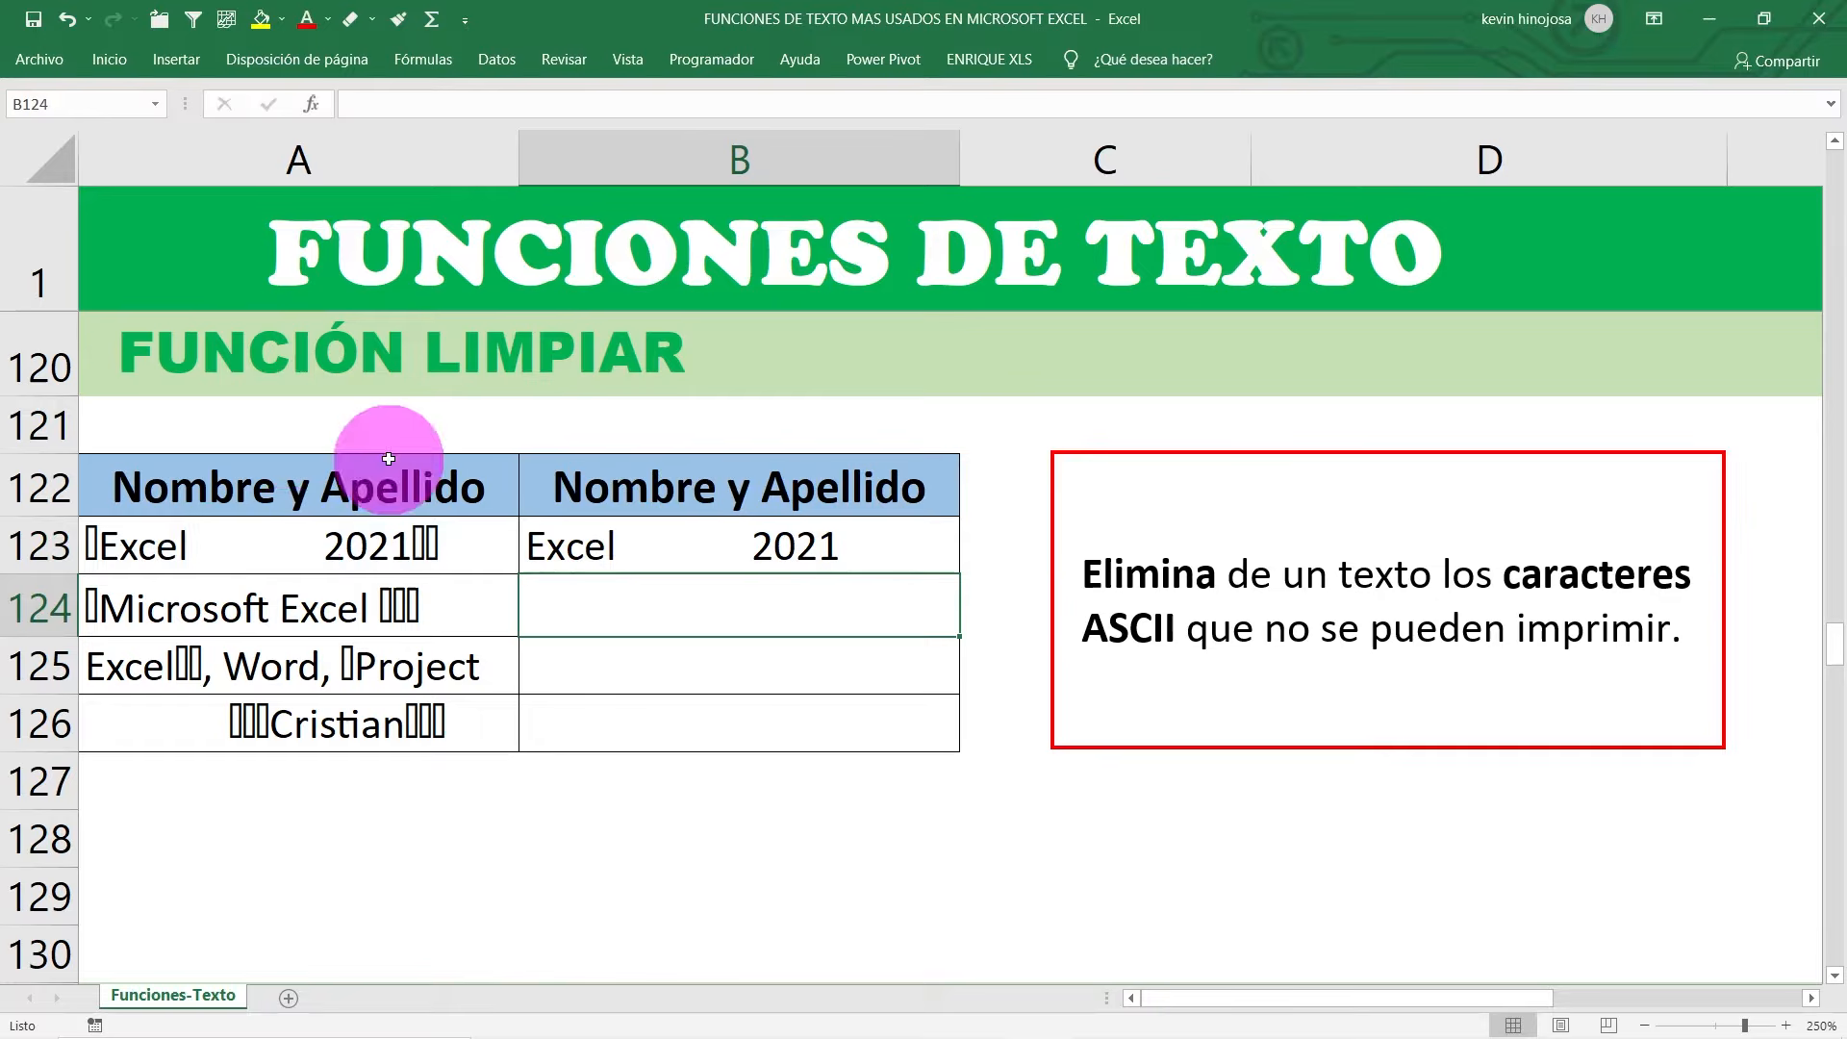
# Step: Copy the LIMPIAR formula from B123 down through B126 and check the cleaned texts
pyautogui.click(650, 537)
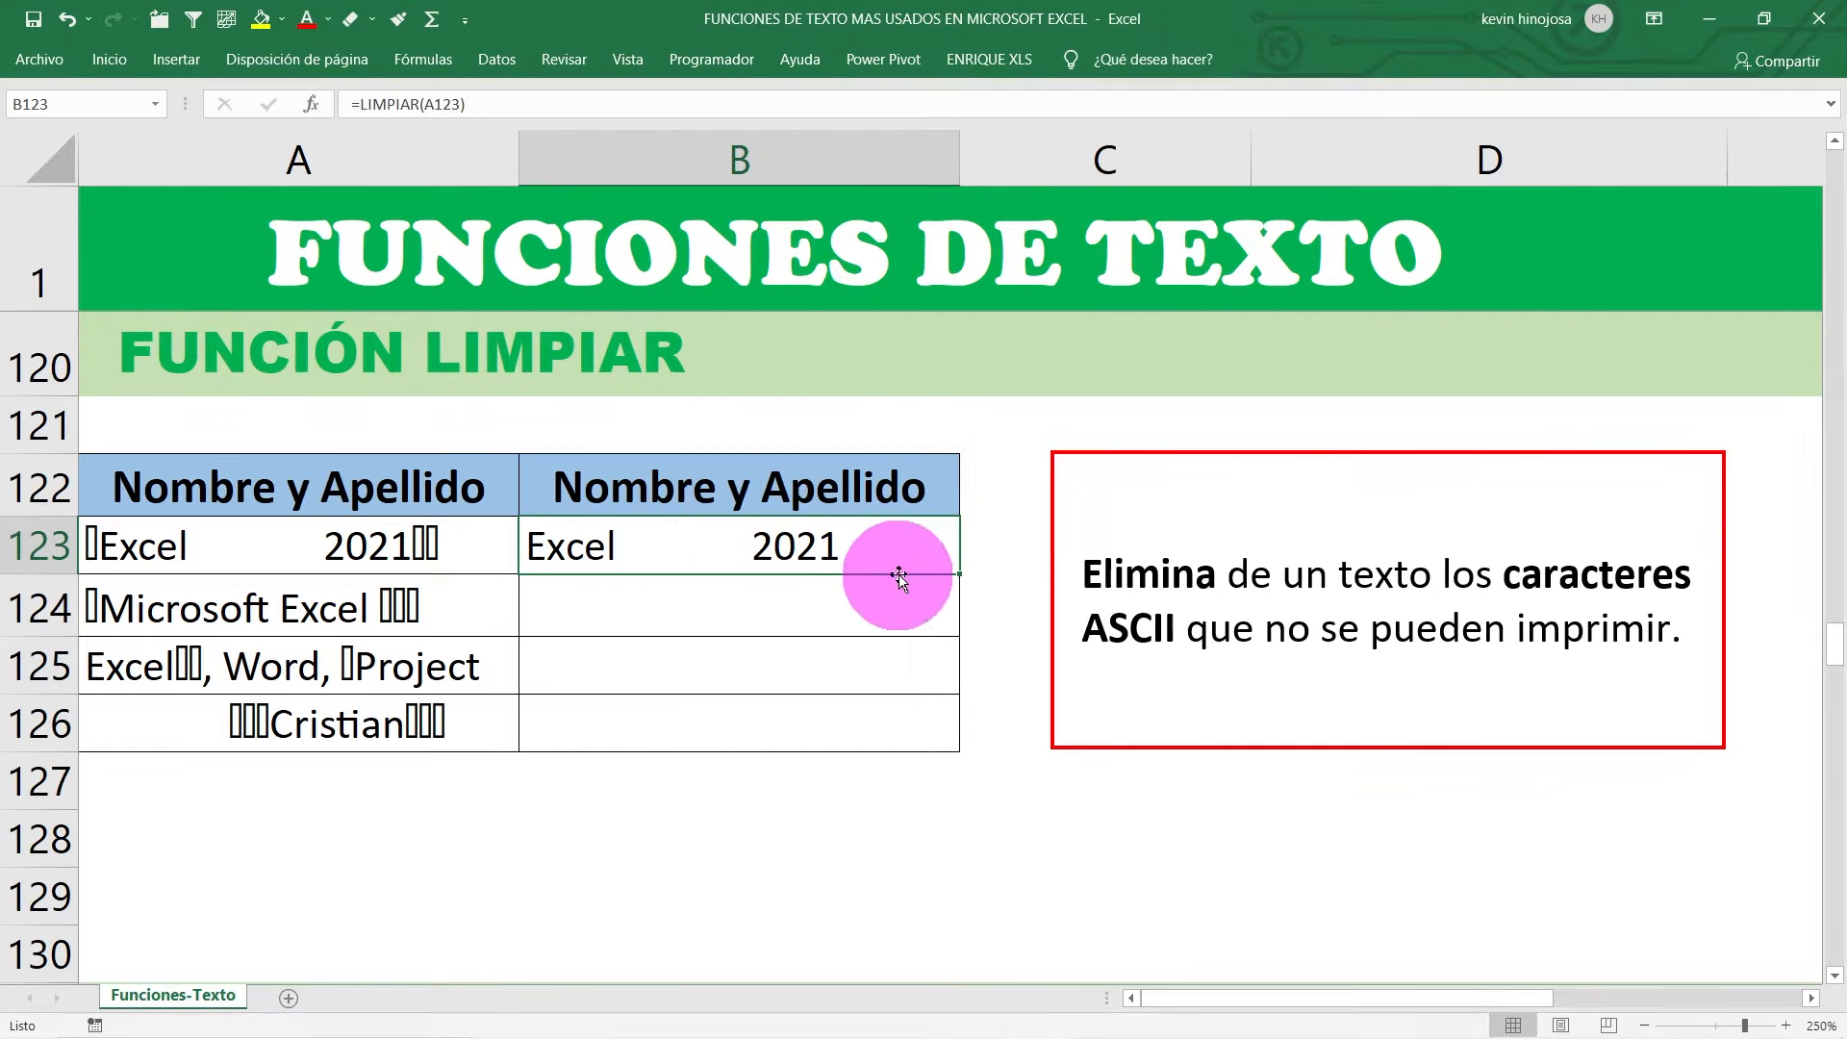
pyautogui.doubleClick(958, 575)
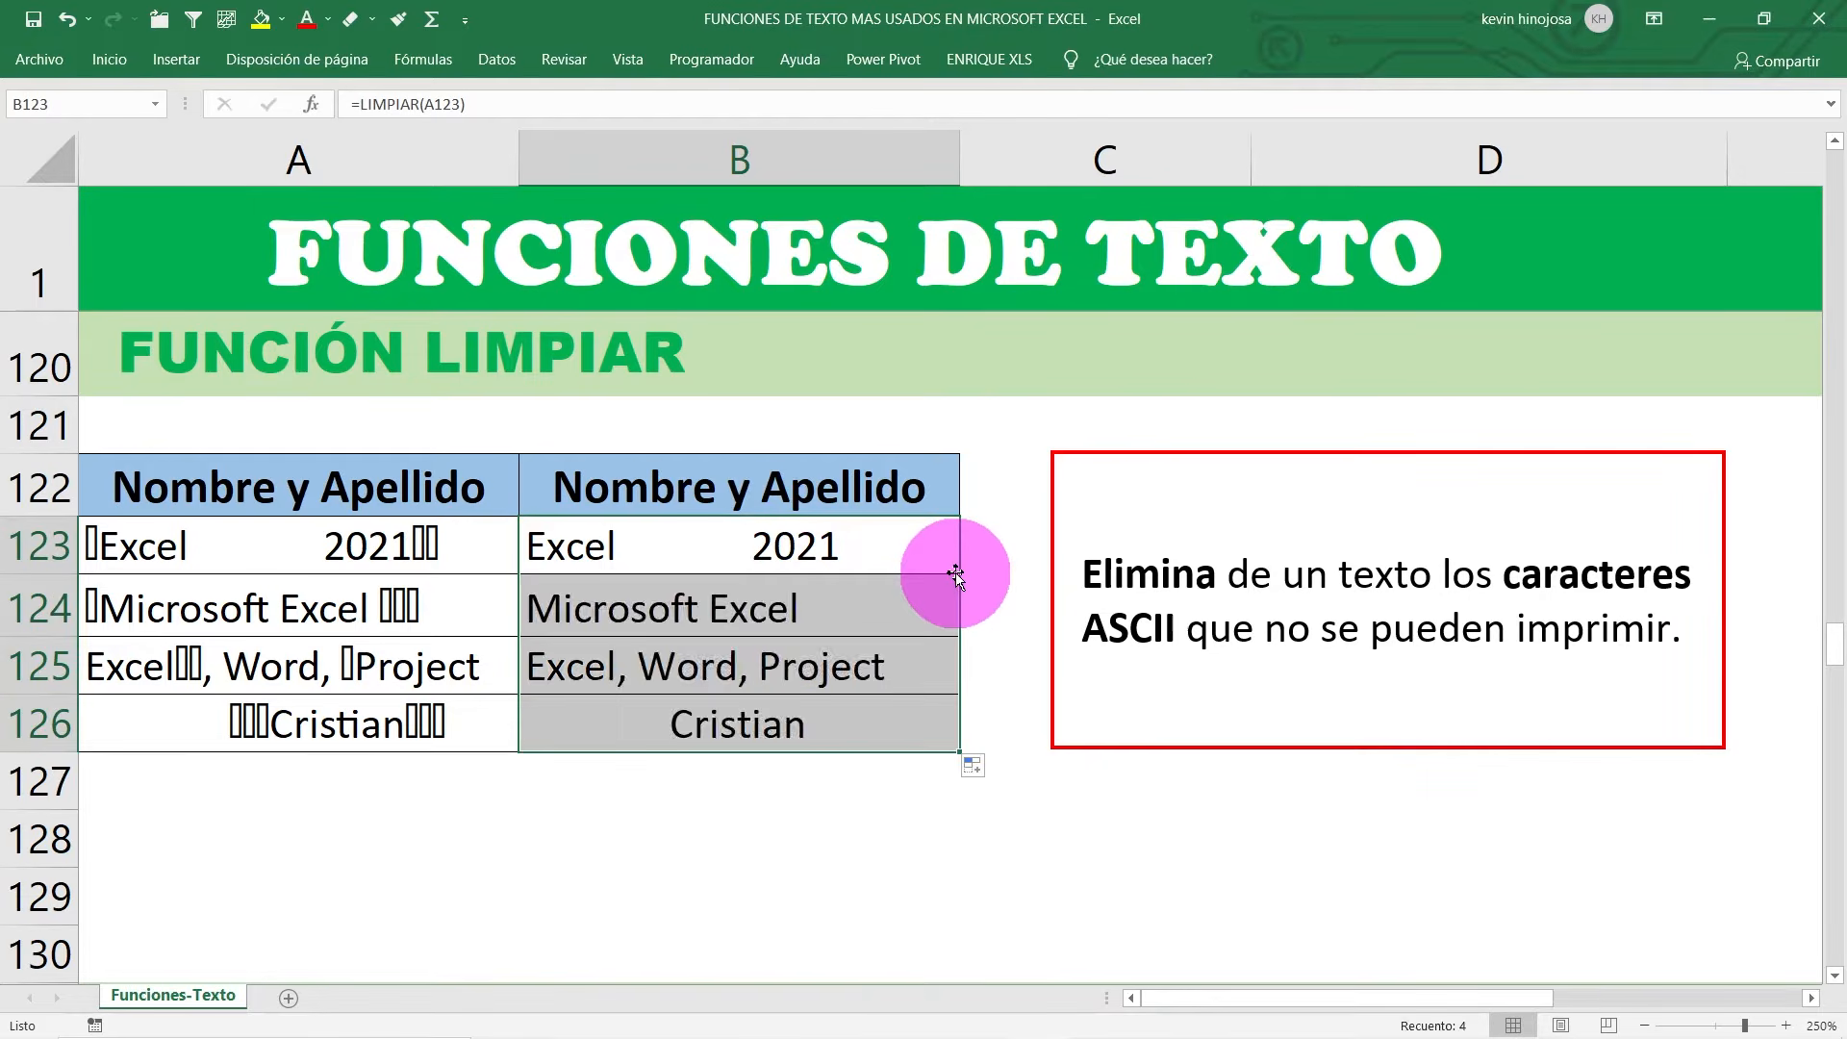
pyautogui.click(742, 543)
pyautogui.click(707, 608)
pyautogui.click(678, 651)
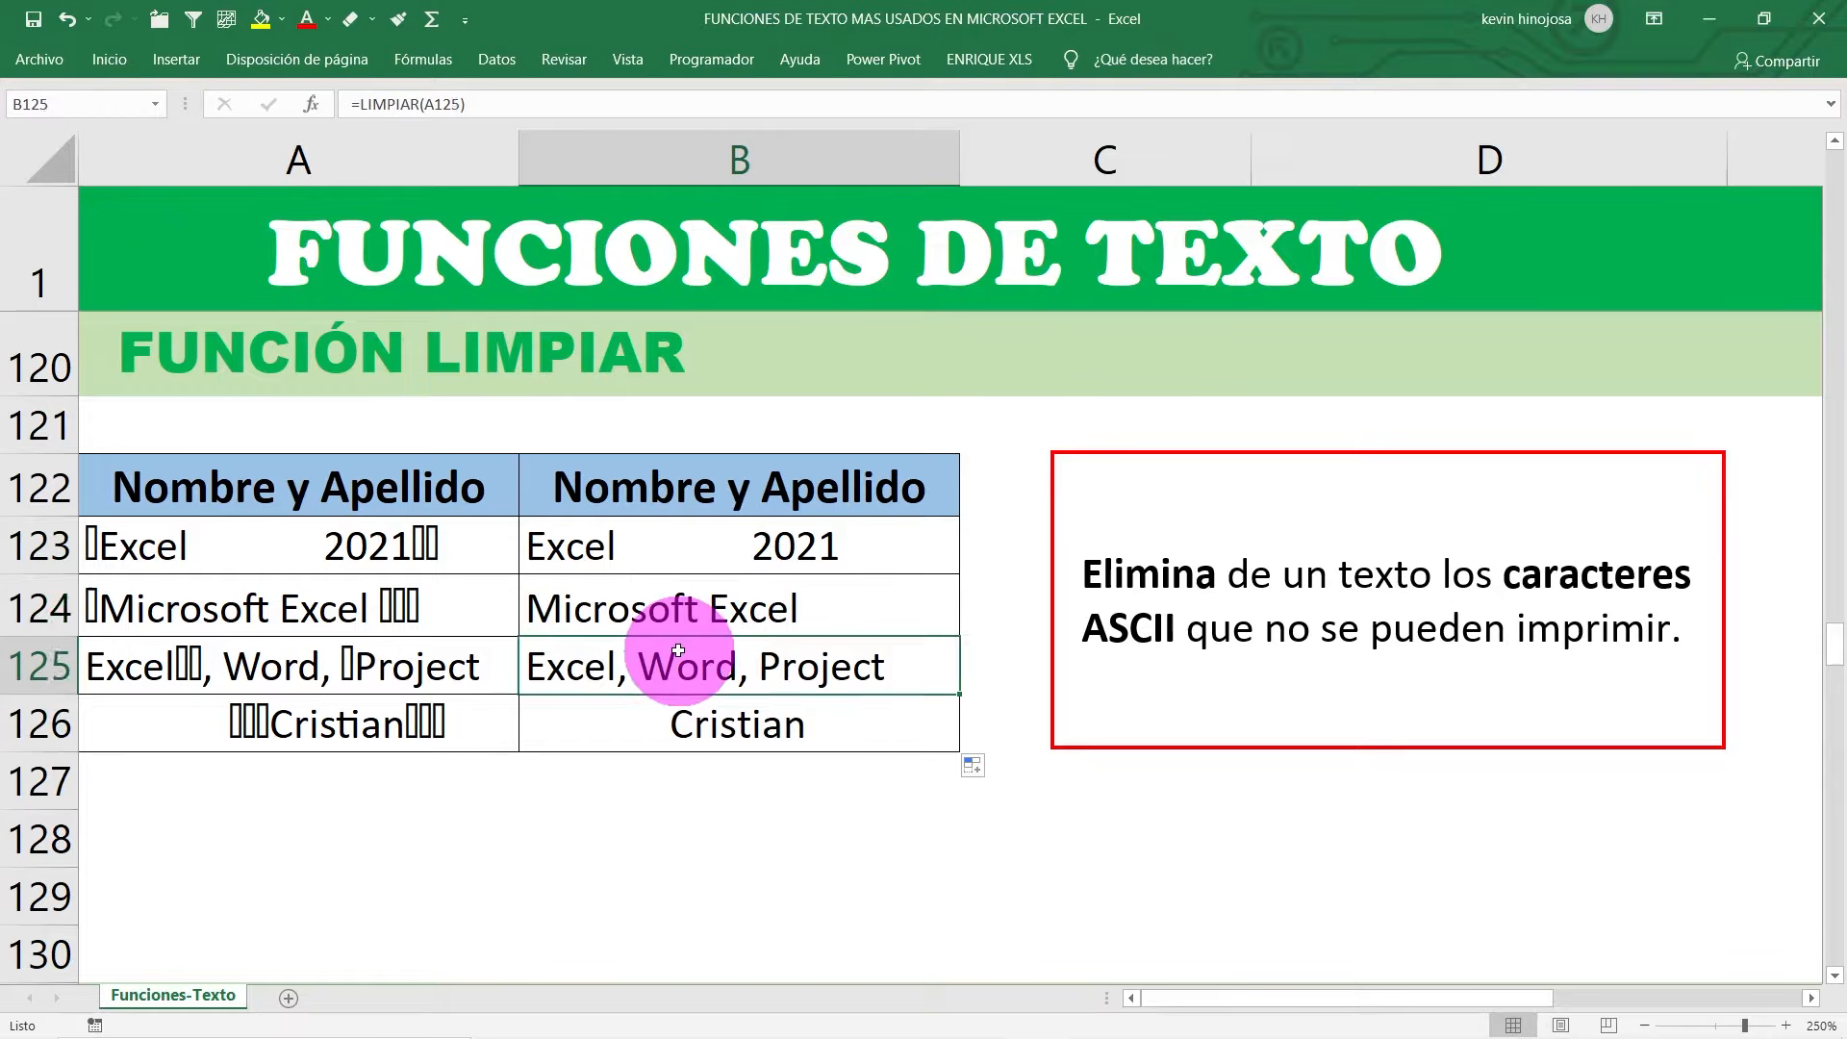
# Step: Examine the cleaned texts in B123:B126 for leftover extra spaces
pyautogui.click(692, 608)
pyautogui.click(717, 550)
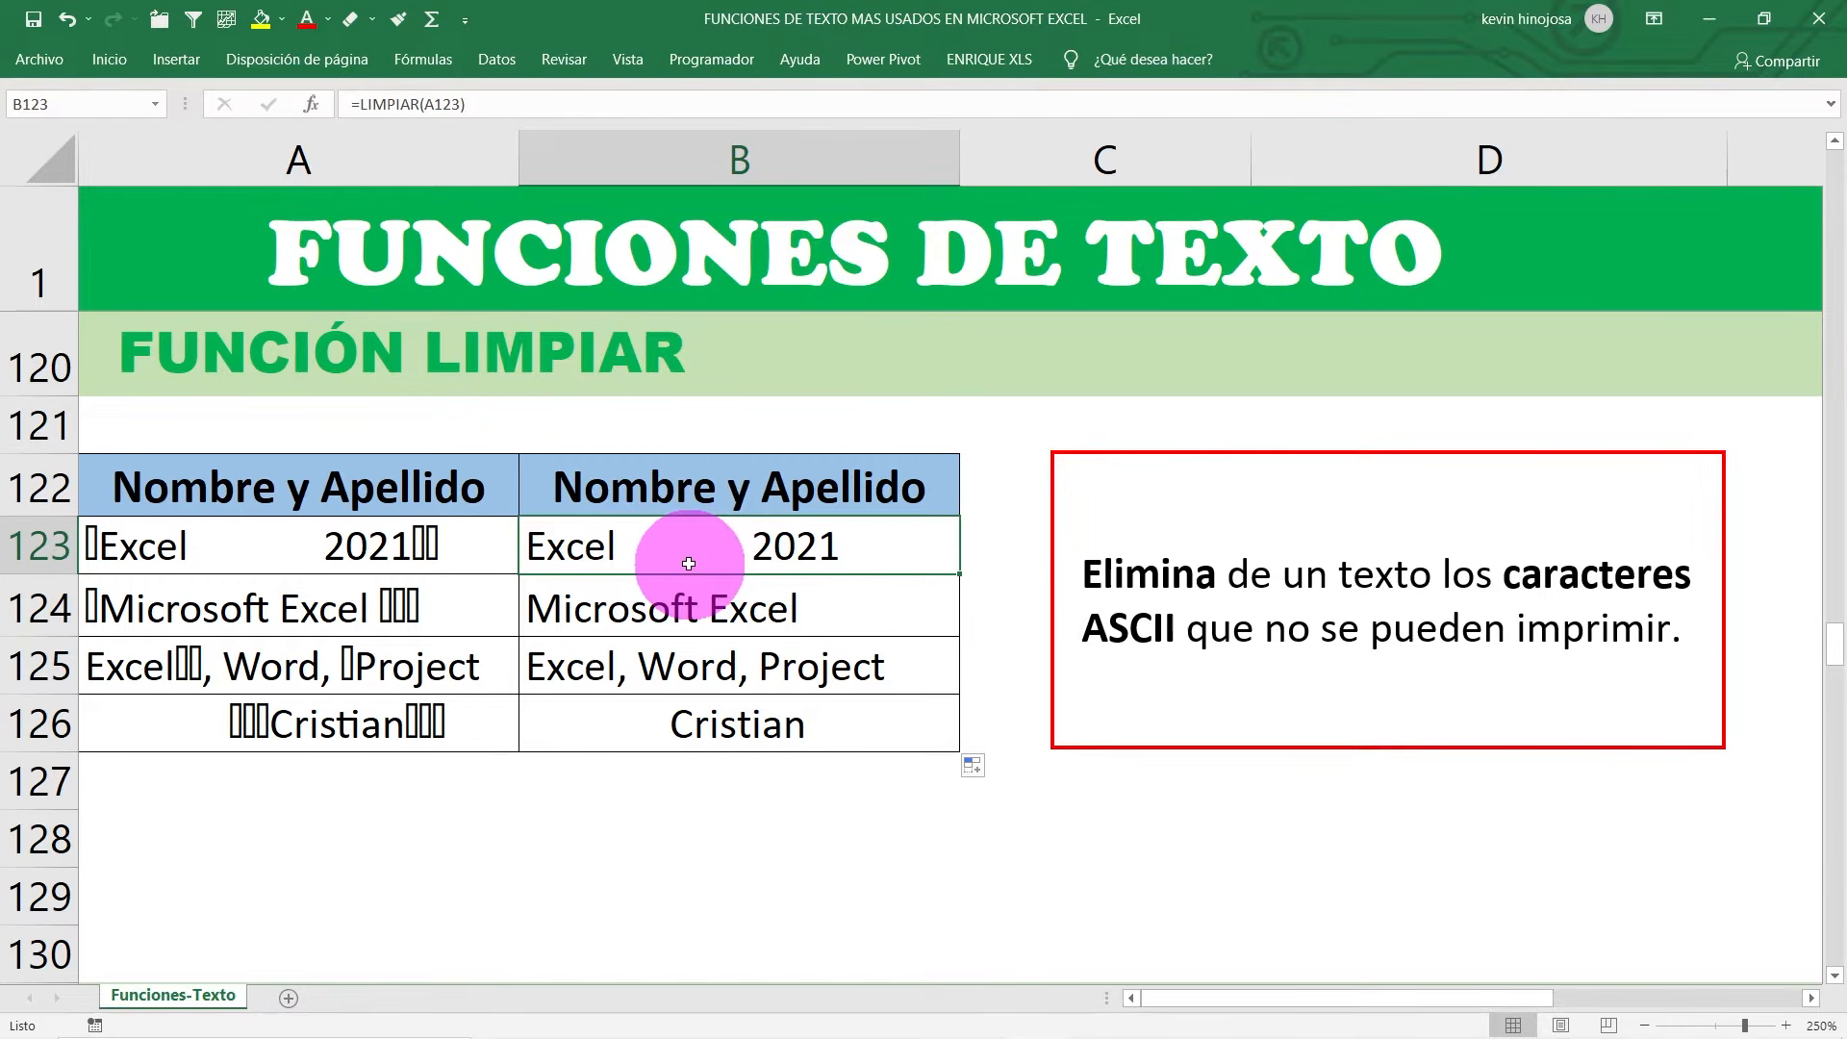
pyautogui.click(609, 726)
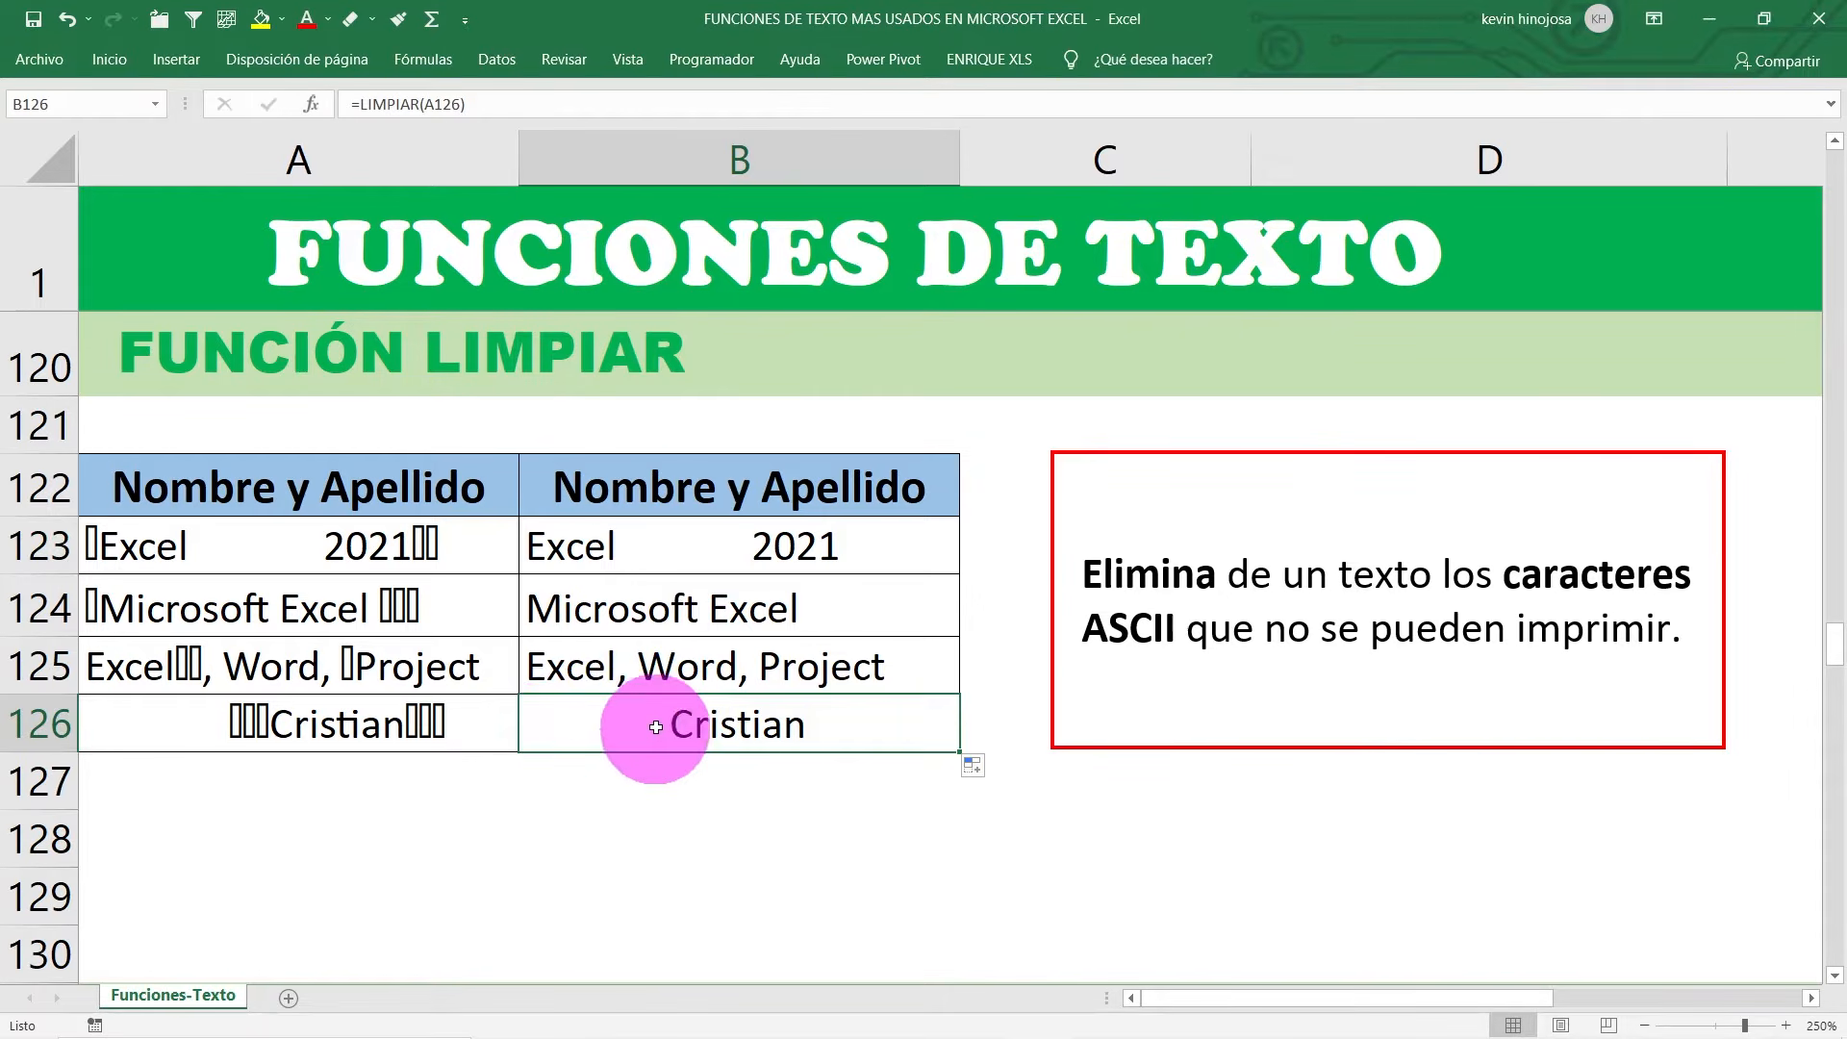
pyautogui.click(669, 563)
pyautogui.click(681, 598)
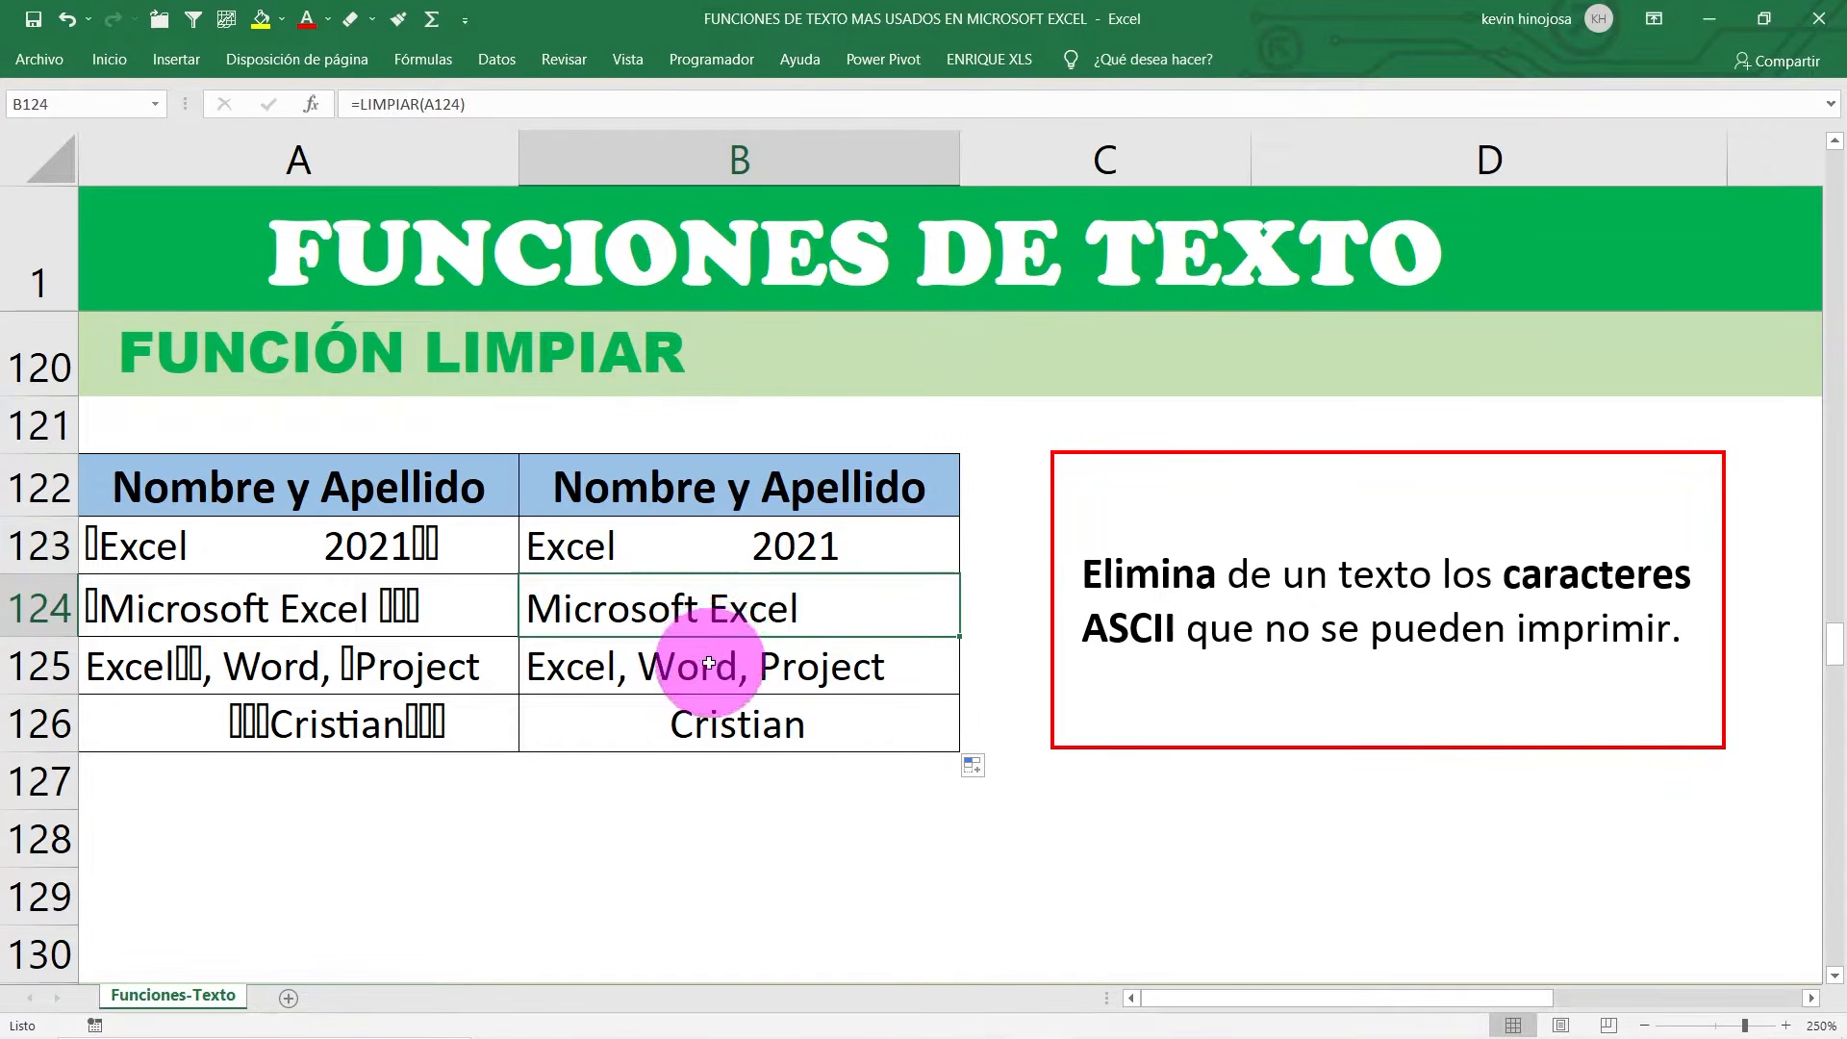
pyautogui.click(709, 664)
pyautogui.click(712, 726)
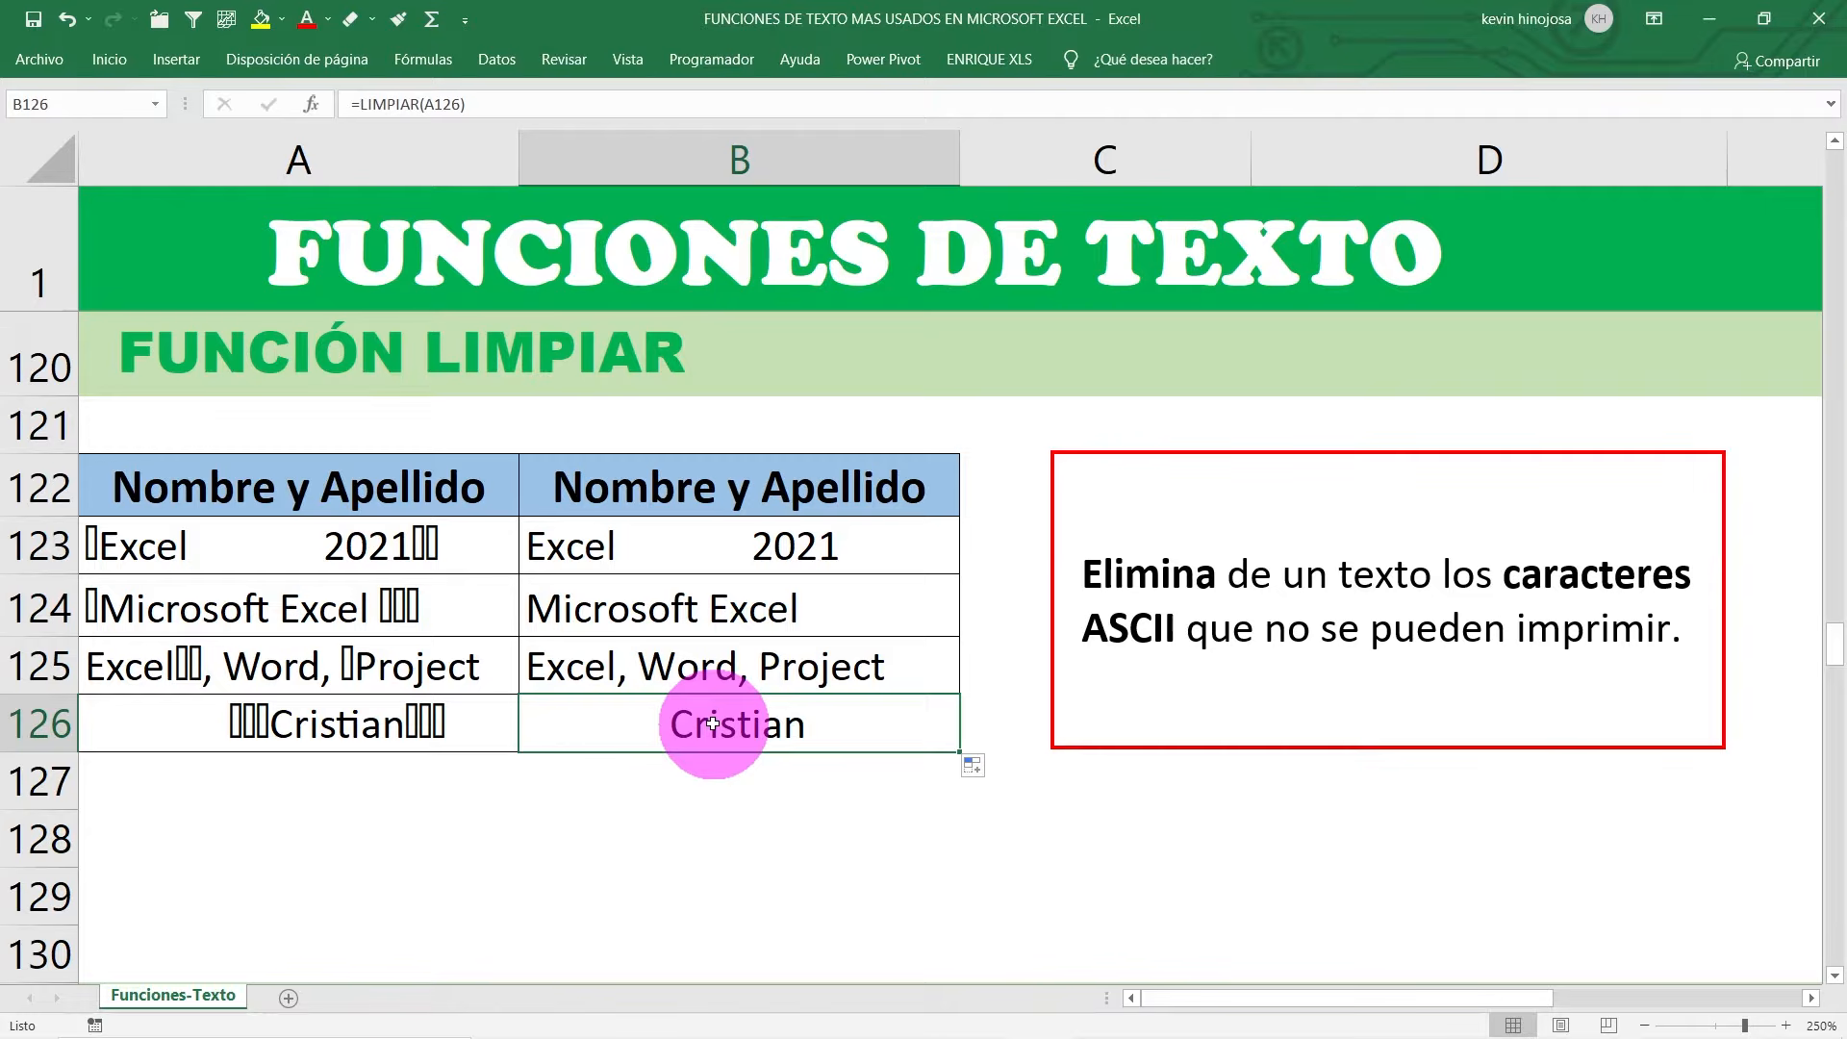
# Step: Nest the B123 formula inside ESPACIOS as =ESPACIOS(LIMPIAR(A123)) to also remove the extra spaces
pyautogui.click(627, 545)
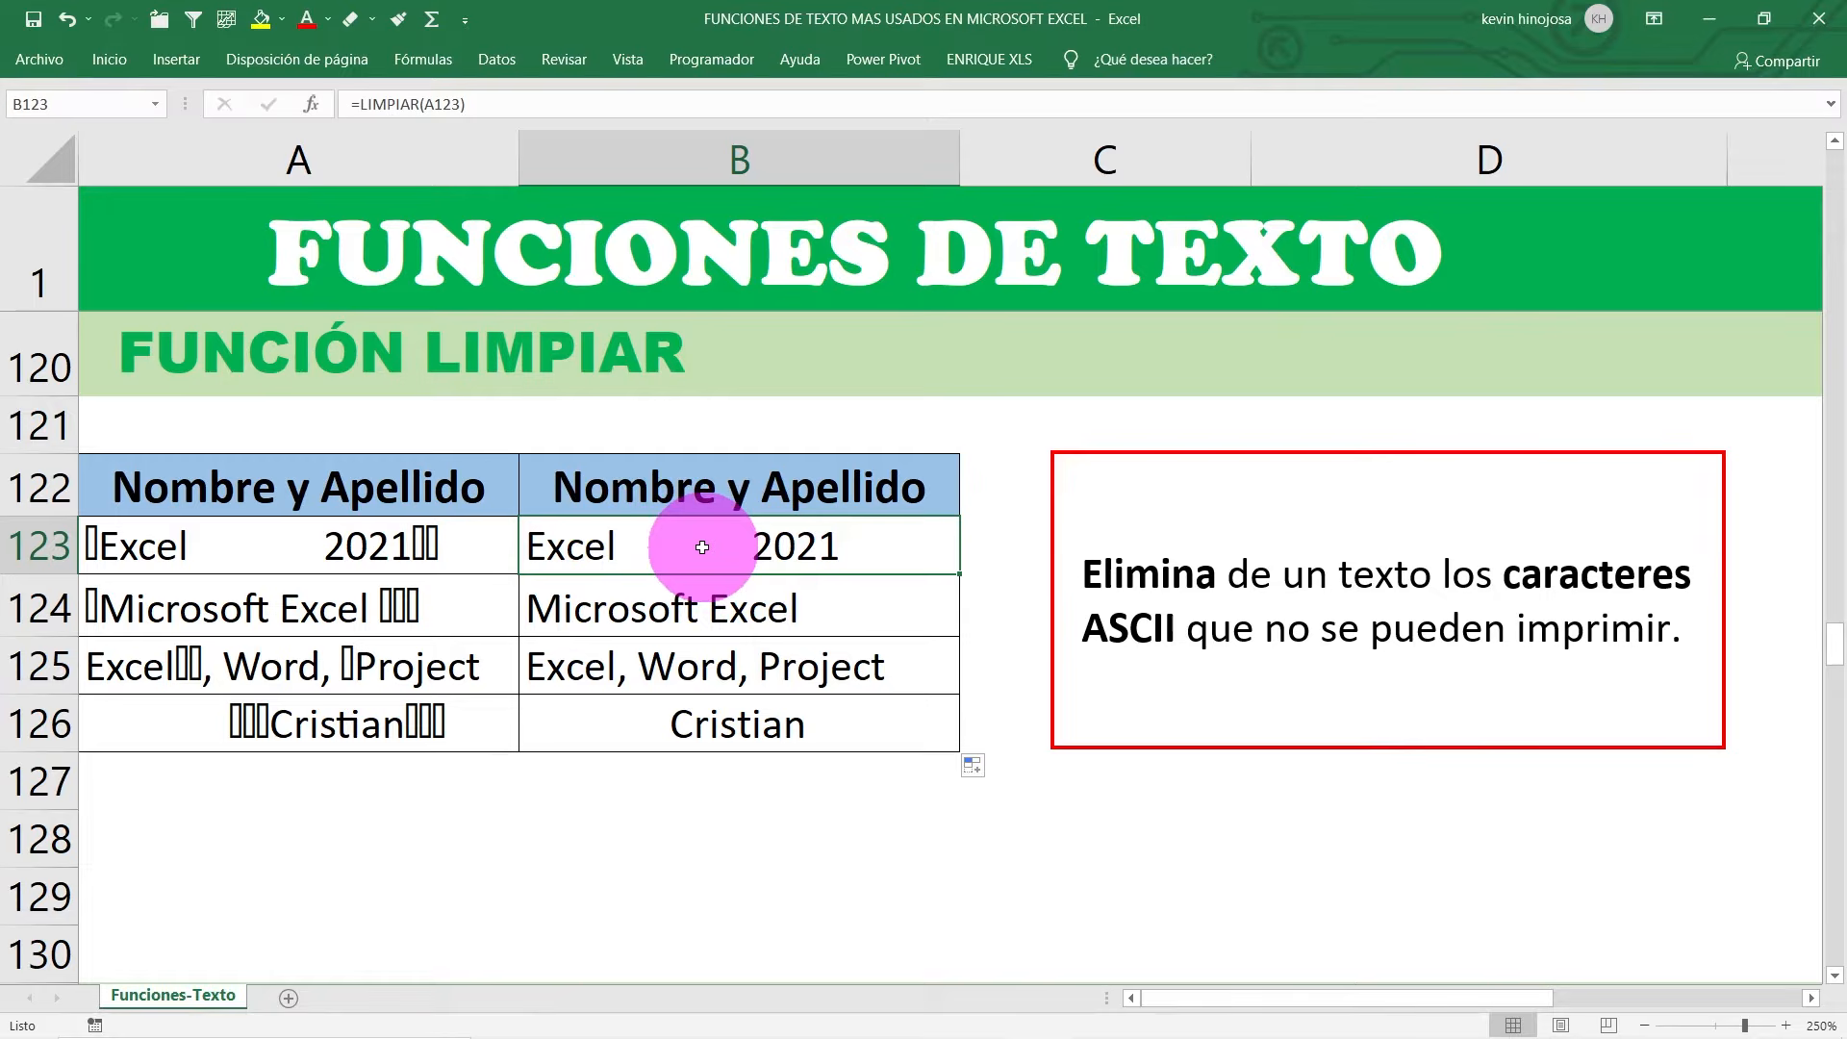
pyautogui.doubleClick(702, 546)
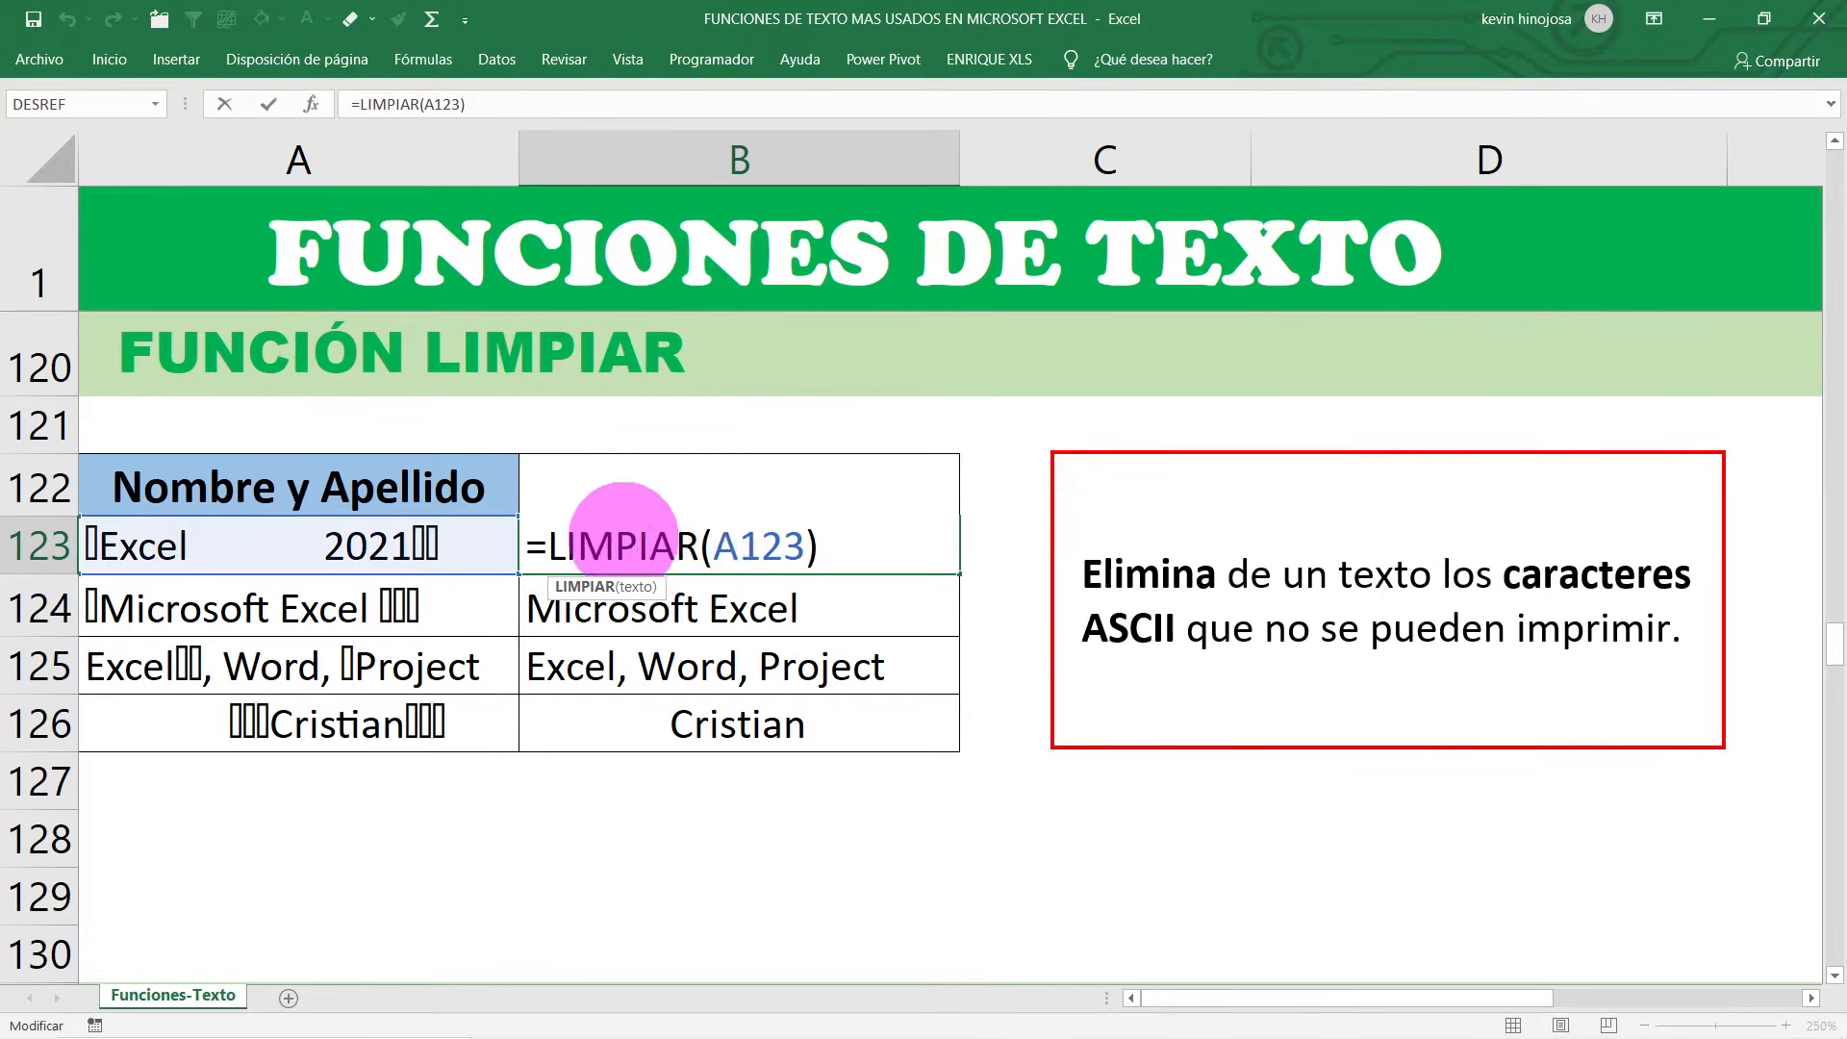
pyautogui.click(548, 546)
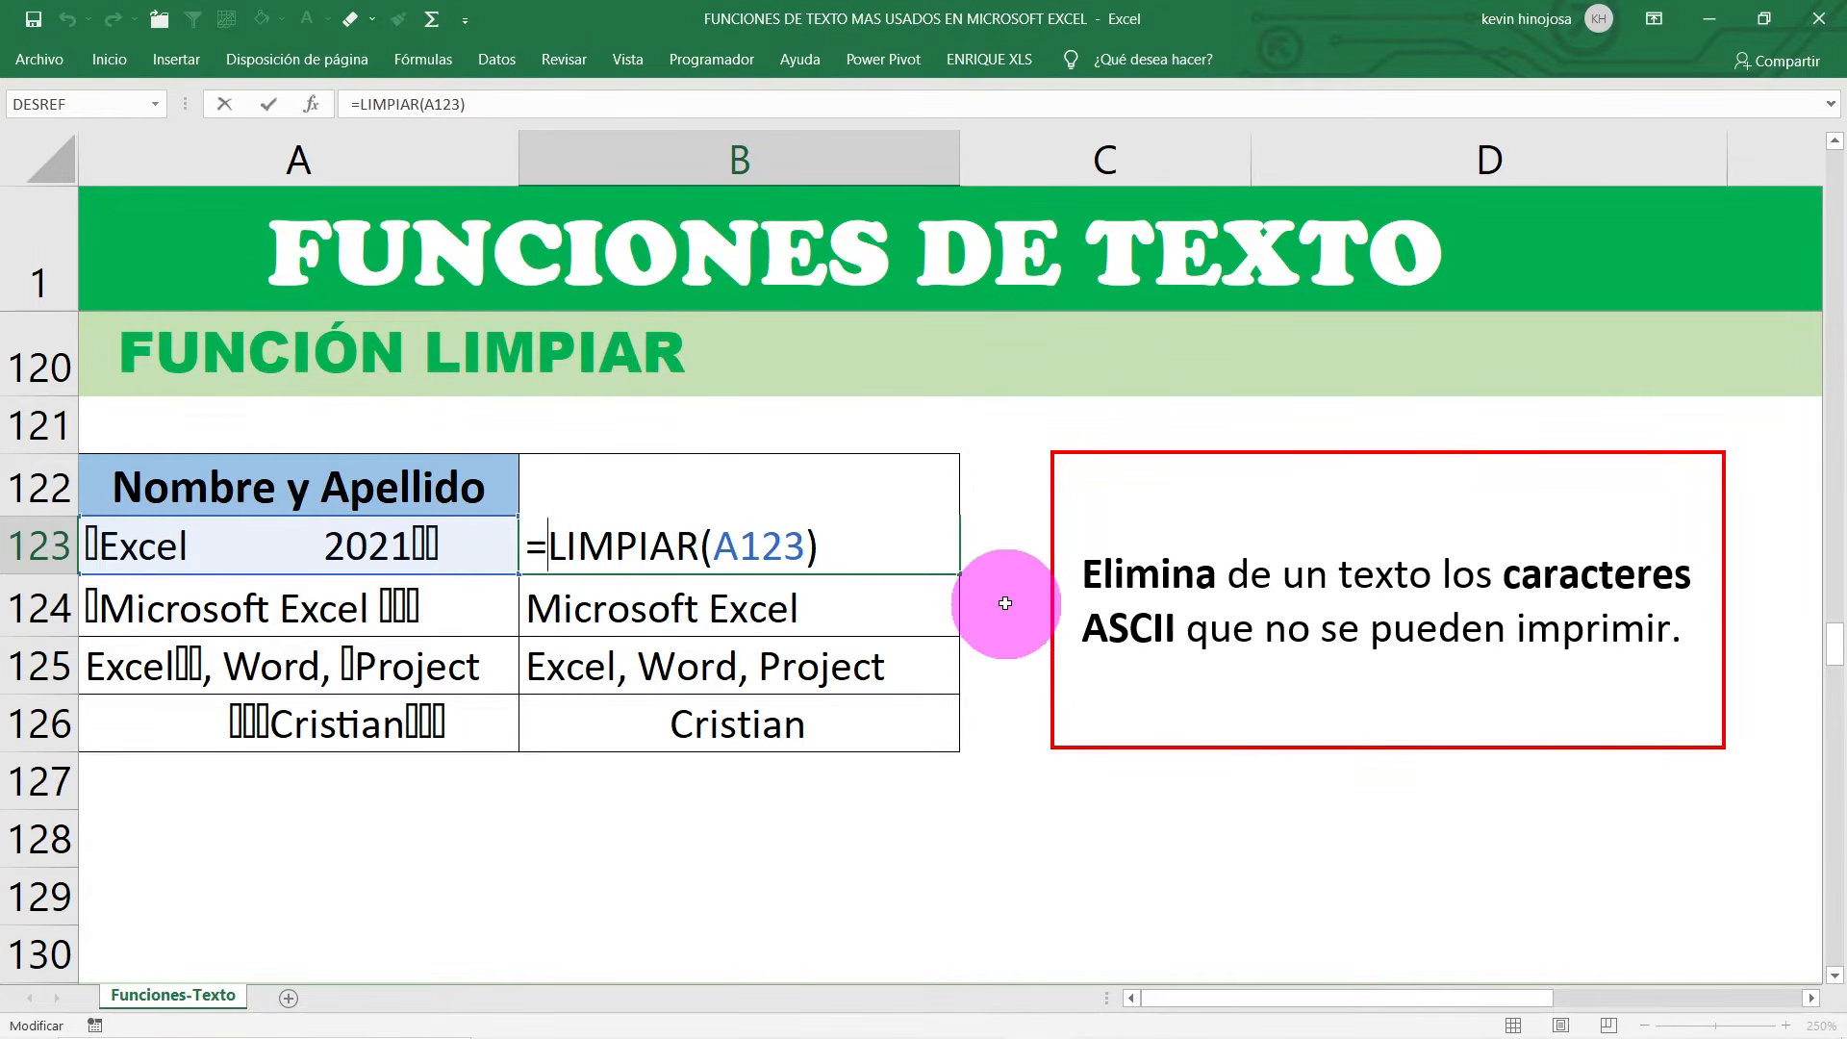
pyautogui.write('ESPACIOS')
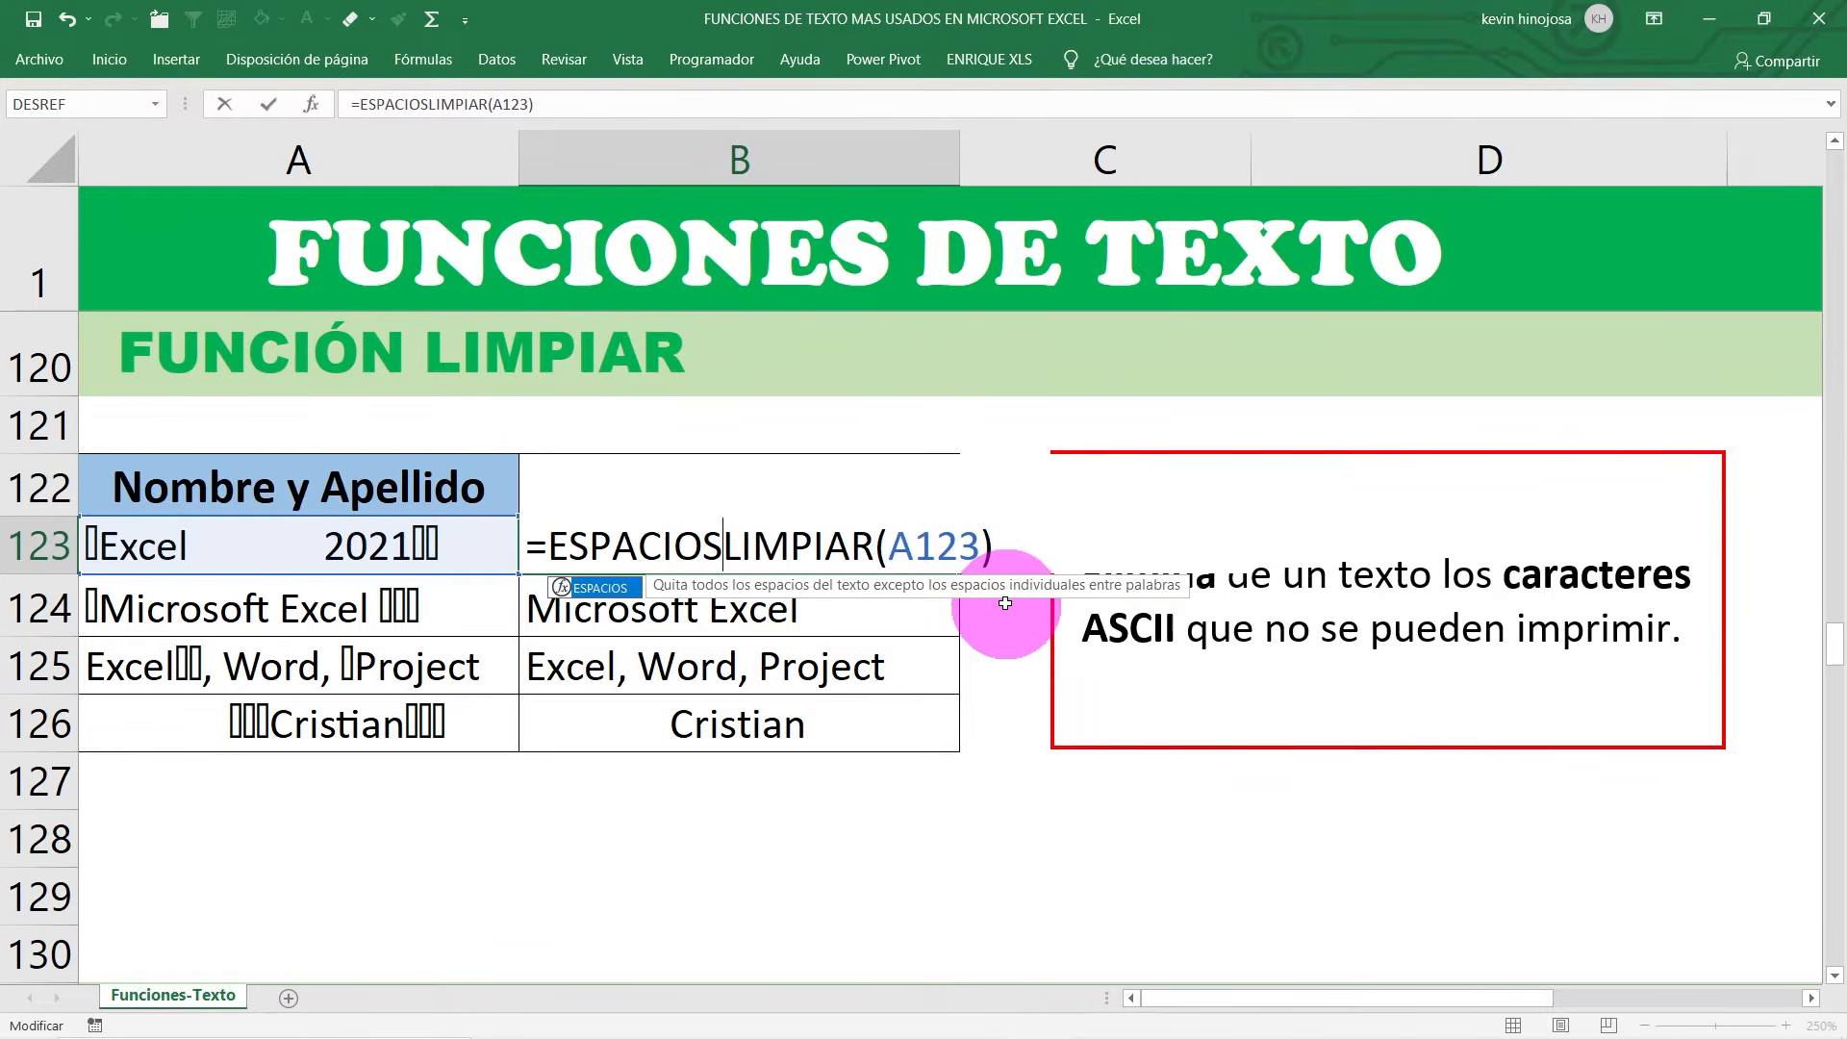
pyautogui.write('(')
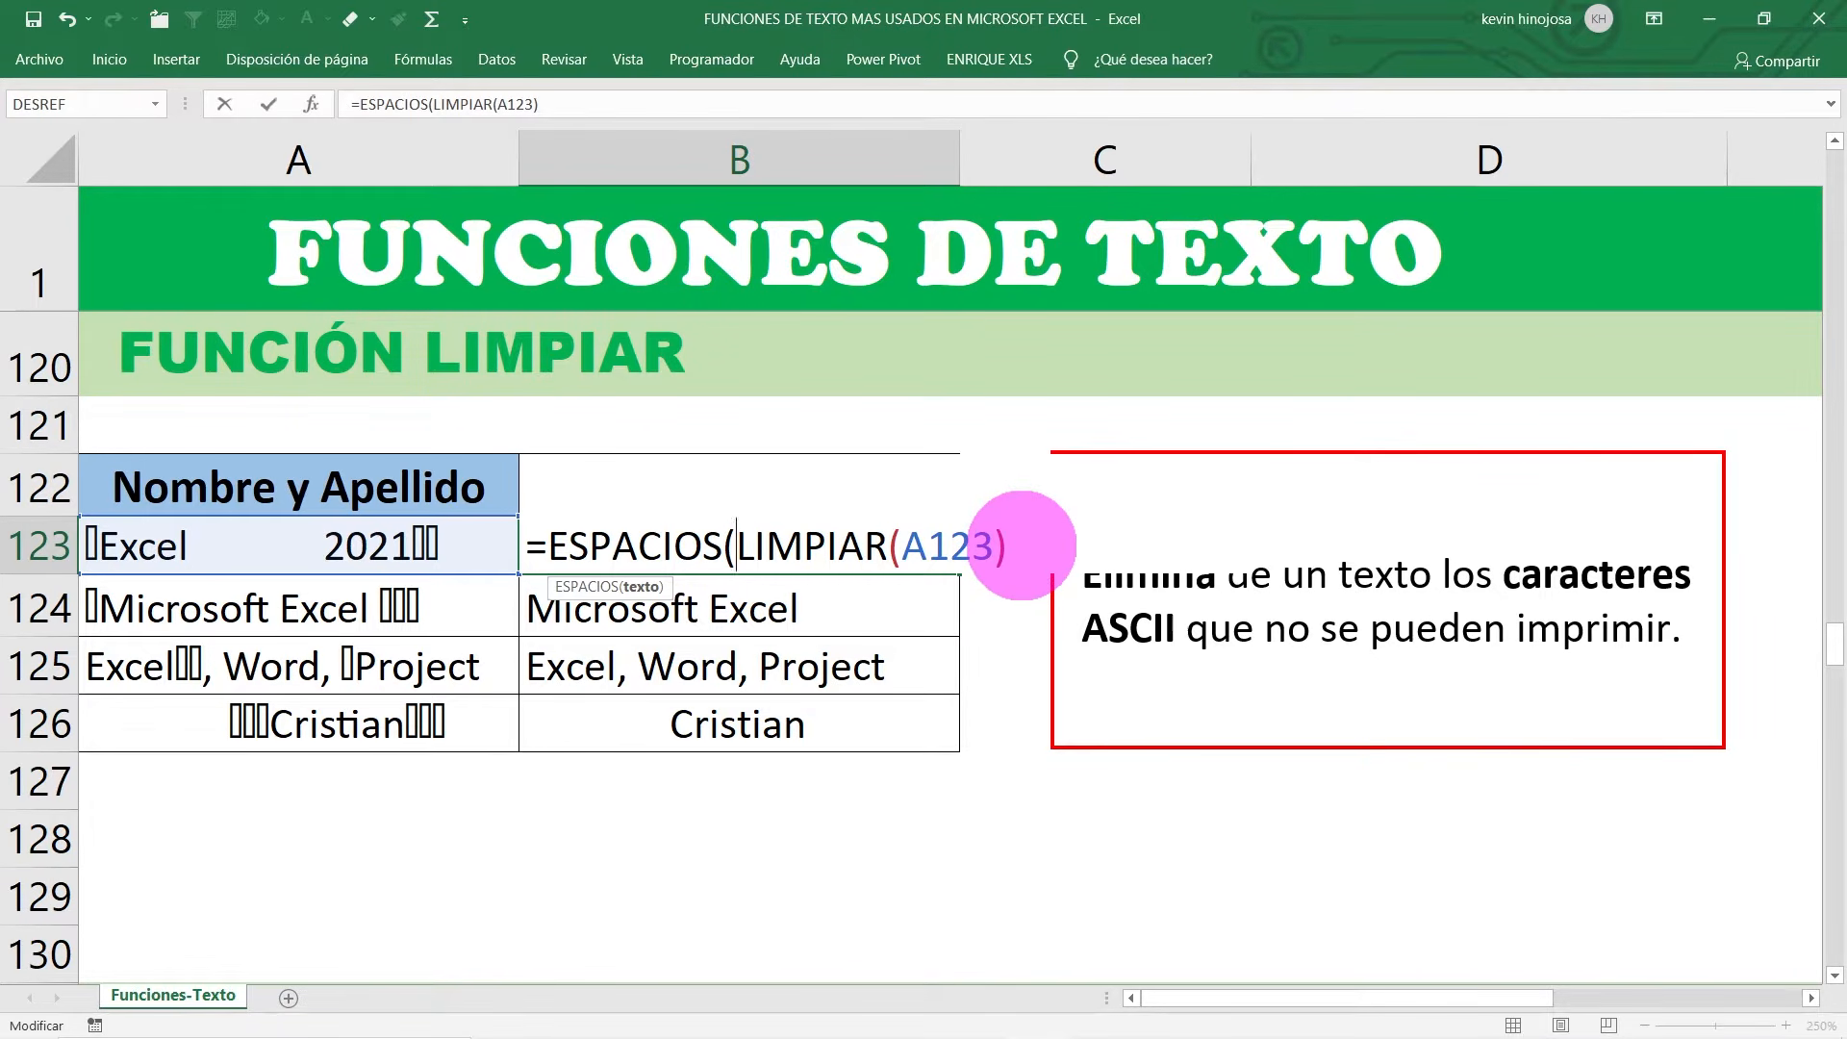
pyautogui.click(642, 593)
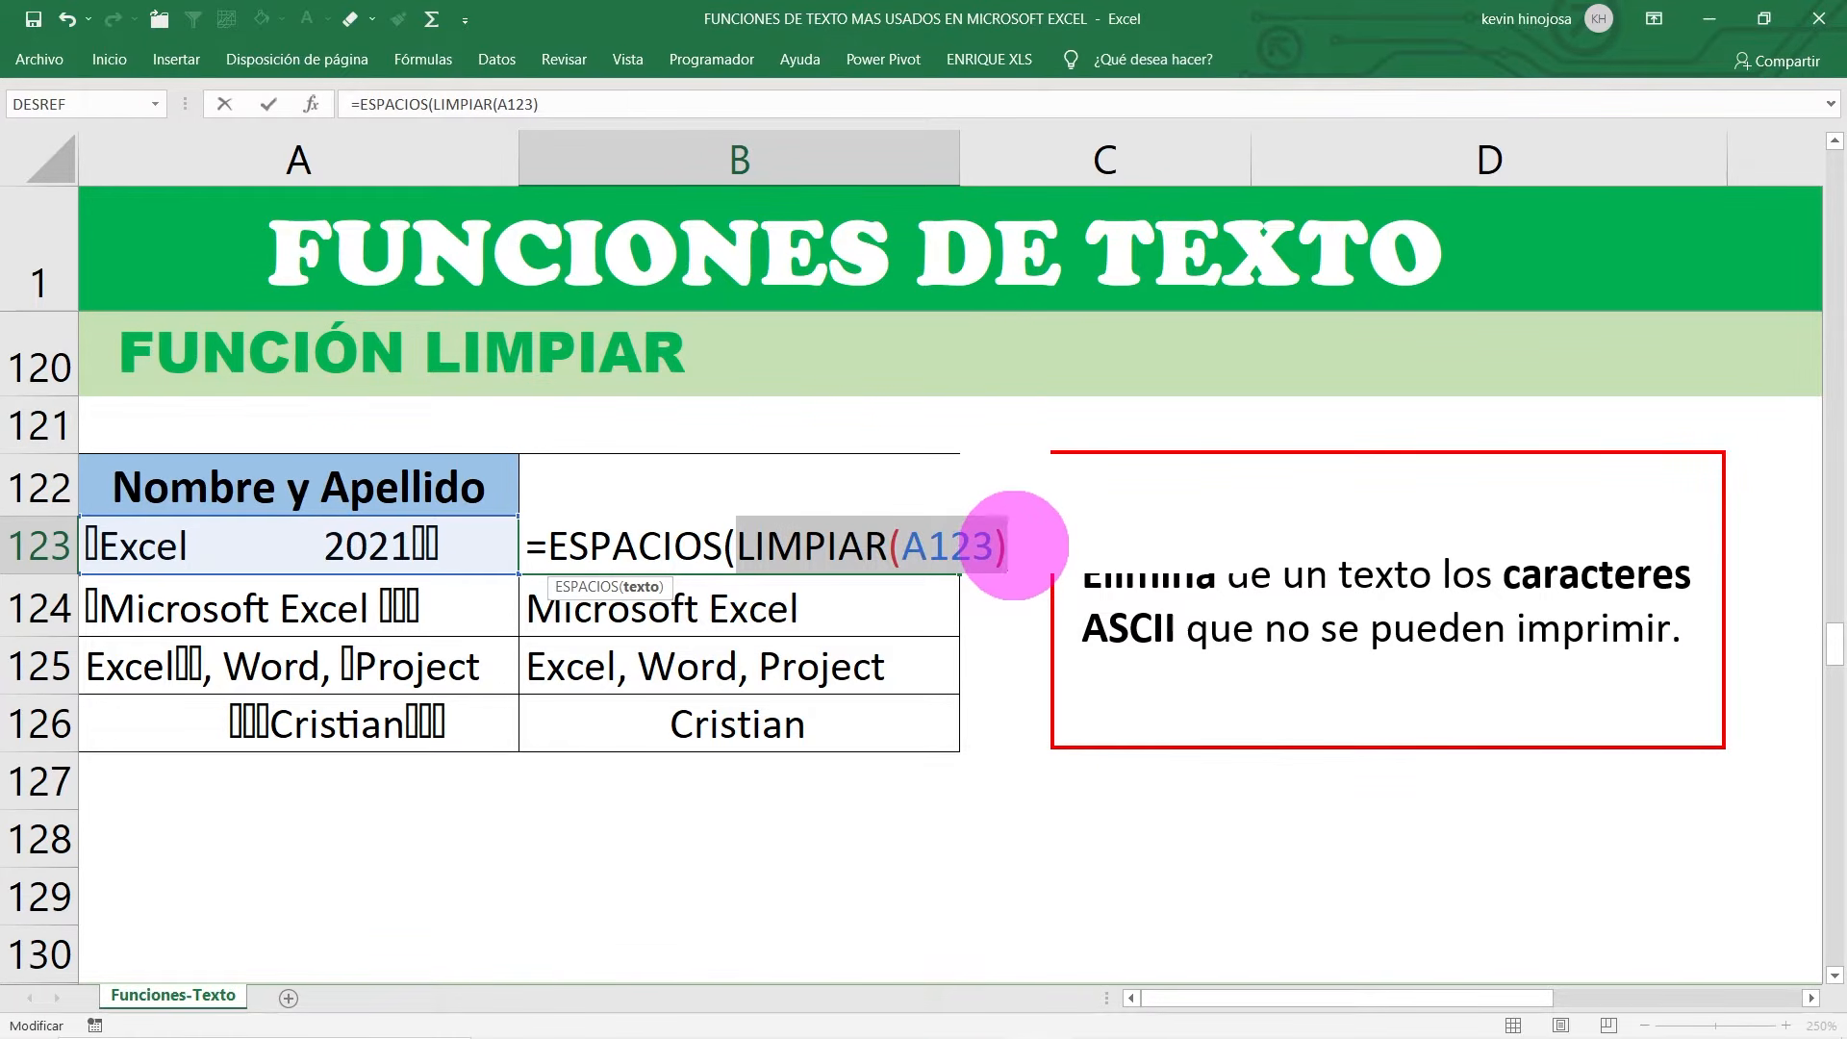
pyautogui.click(1012, 545)
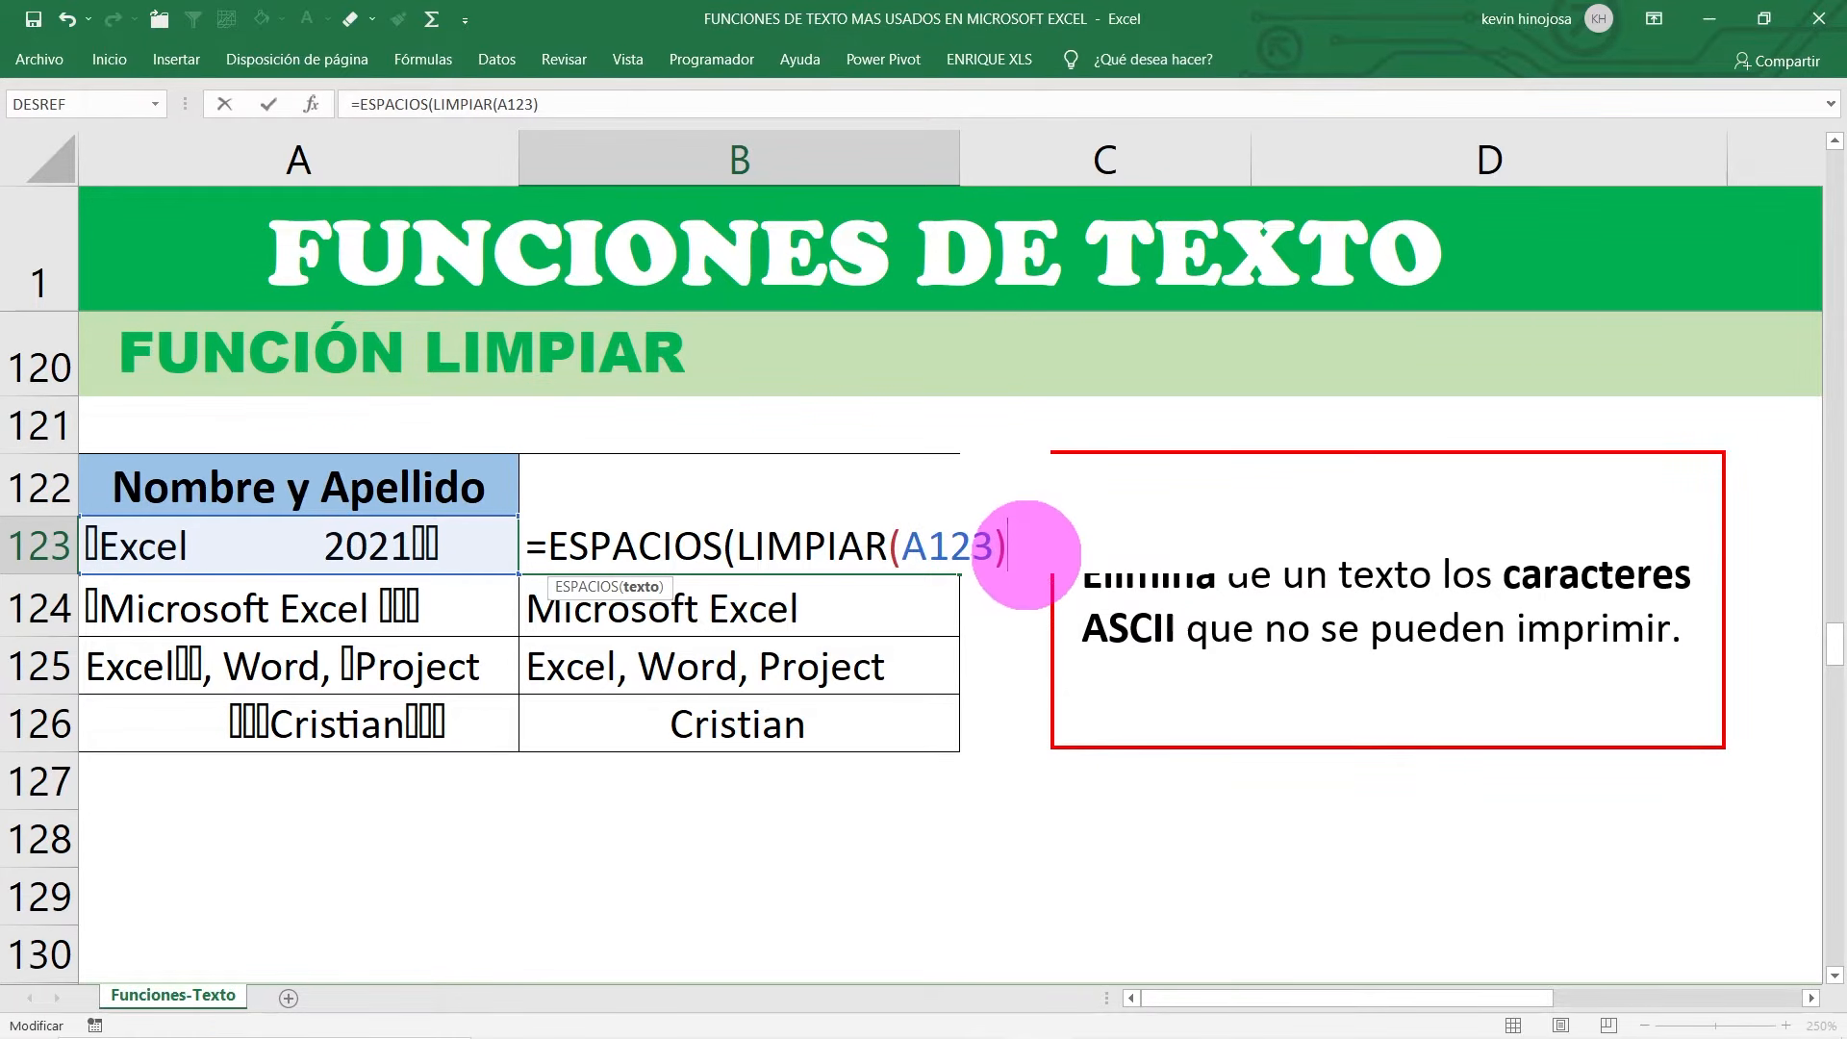
pyautogui.write(')')
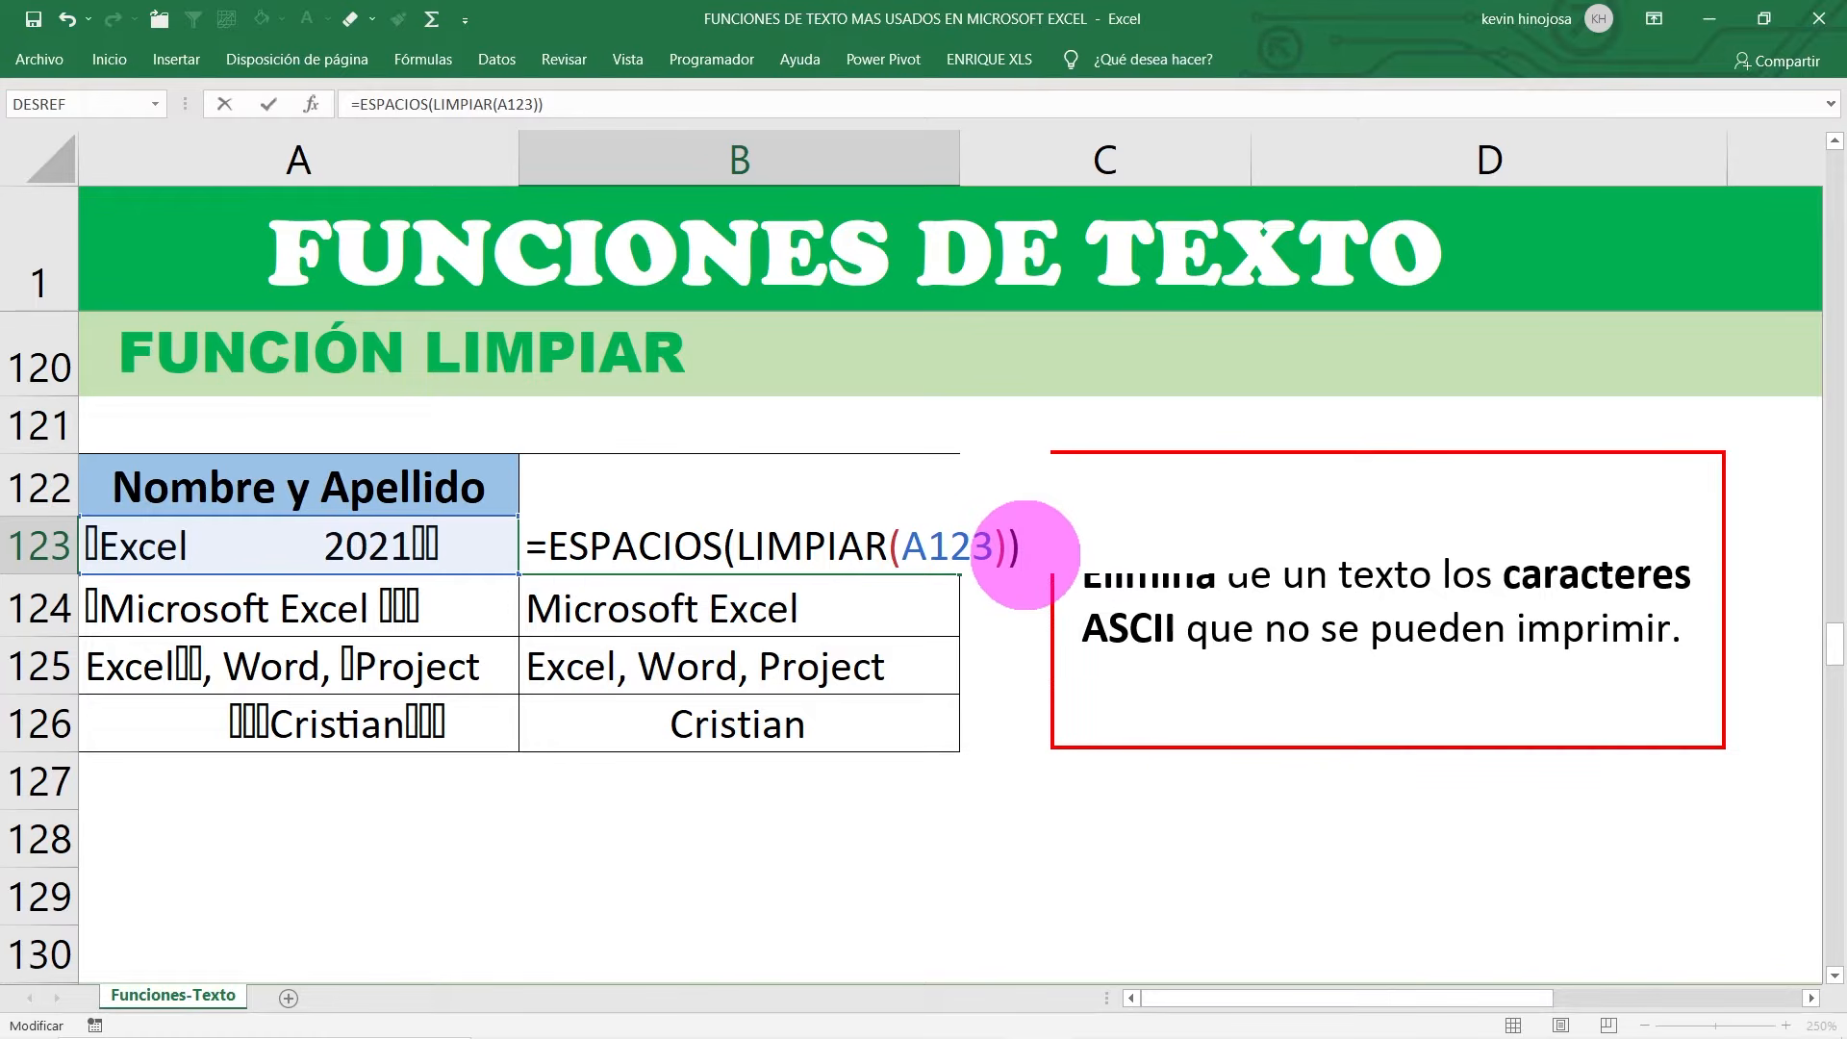
pyautogui.press('Return')
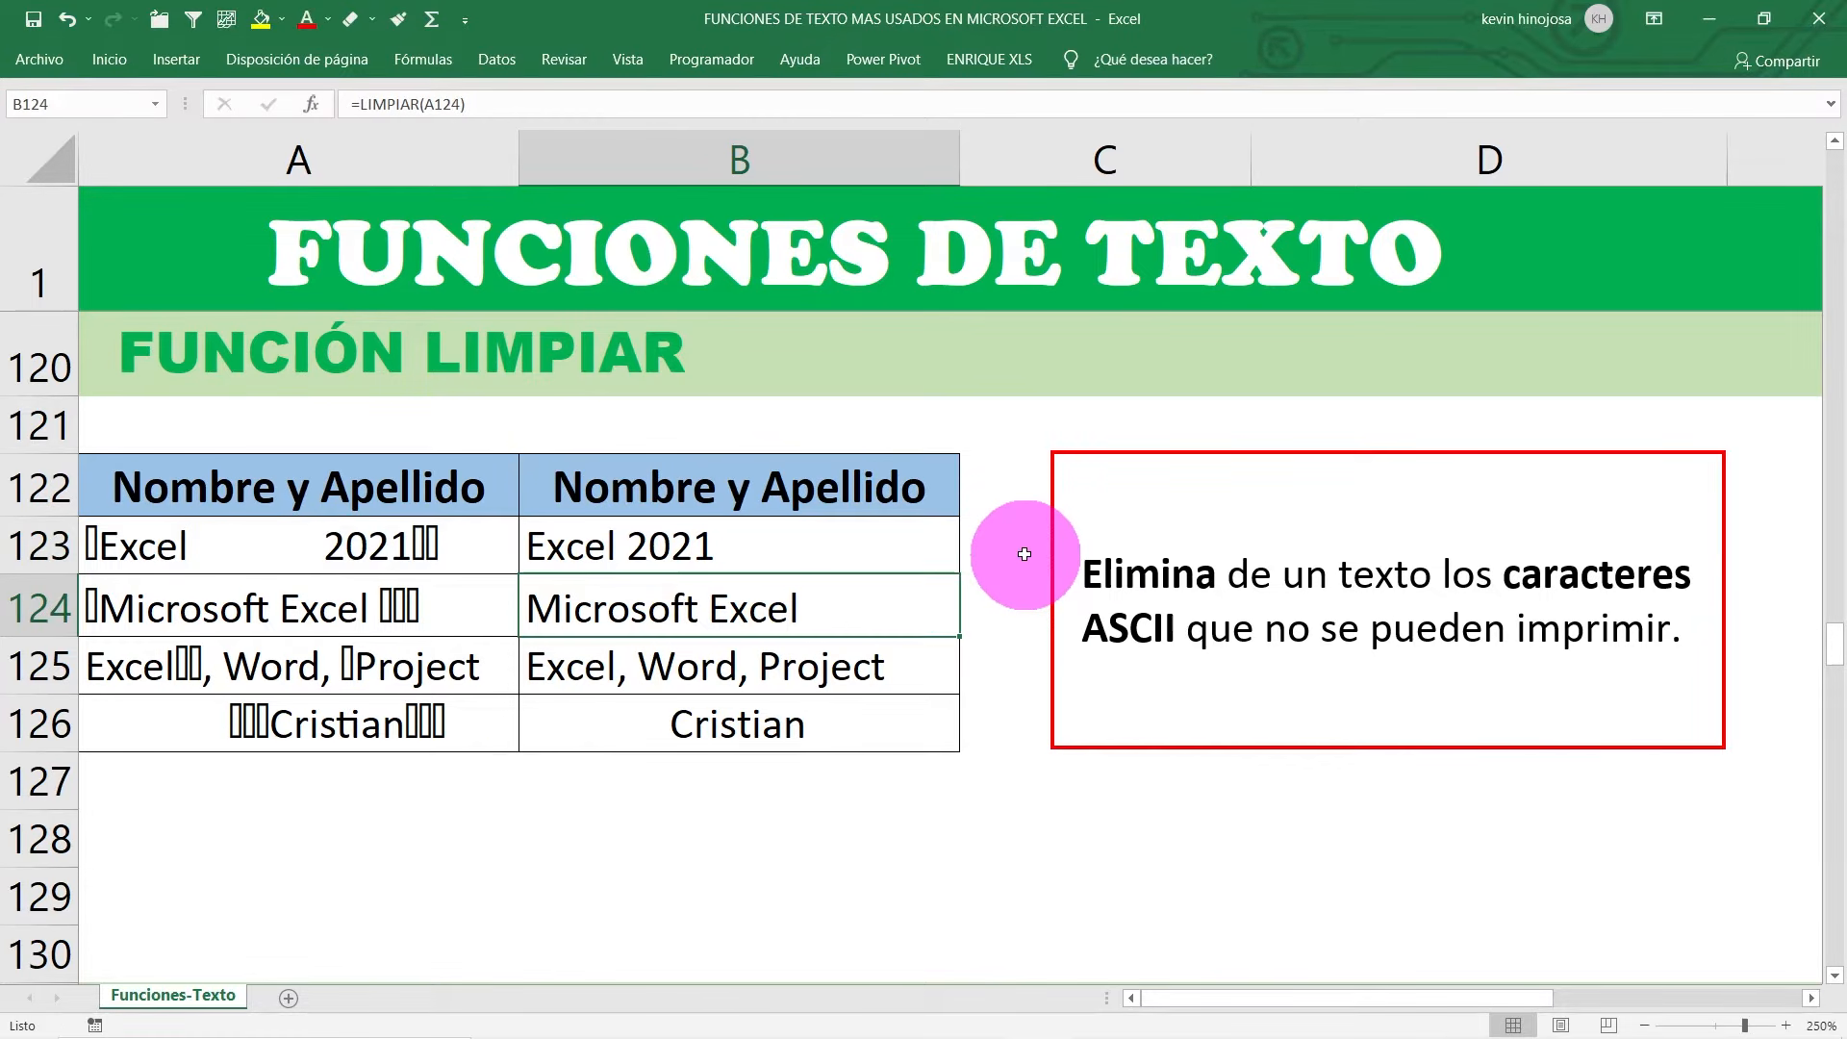
# Step: Copy the combined ESPACIOS and LIMPIAR formula from B123 down through B126 and check each resulting text
pyautogui.click(837, 548)
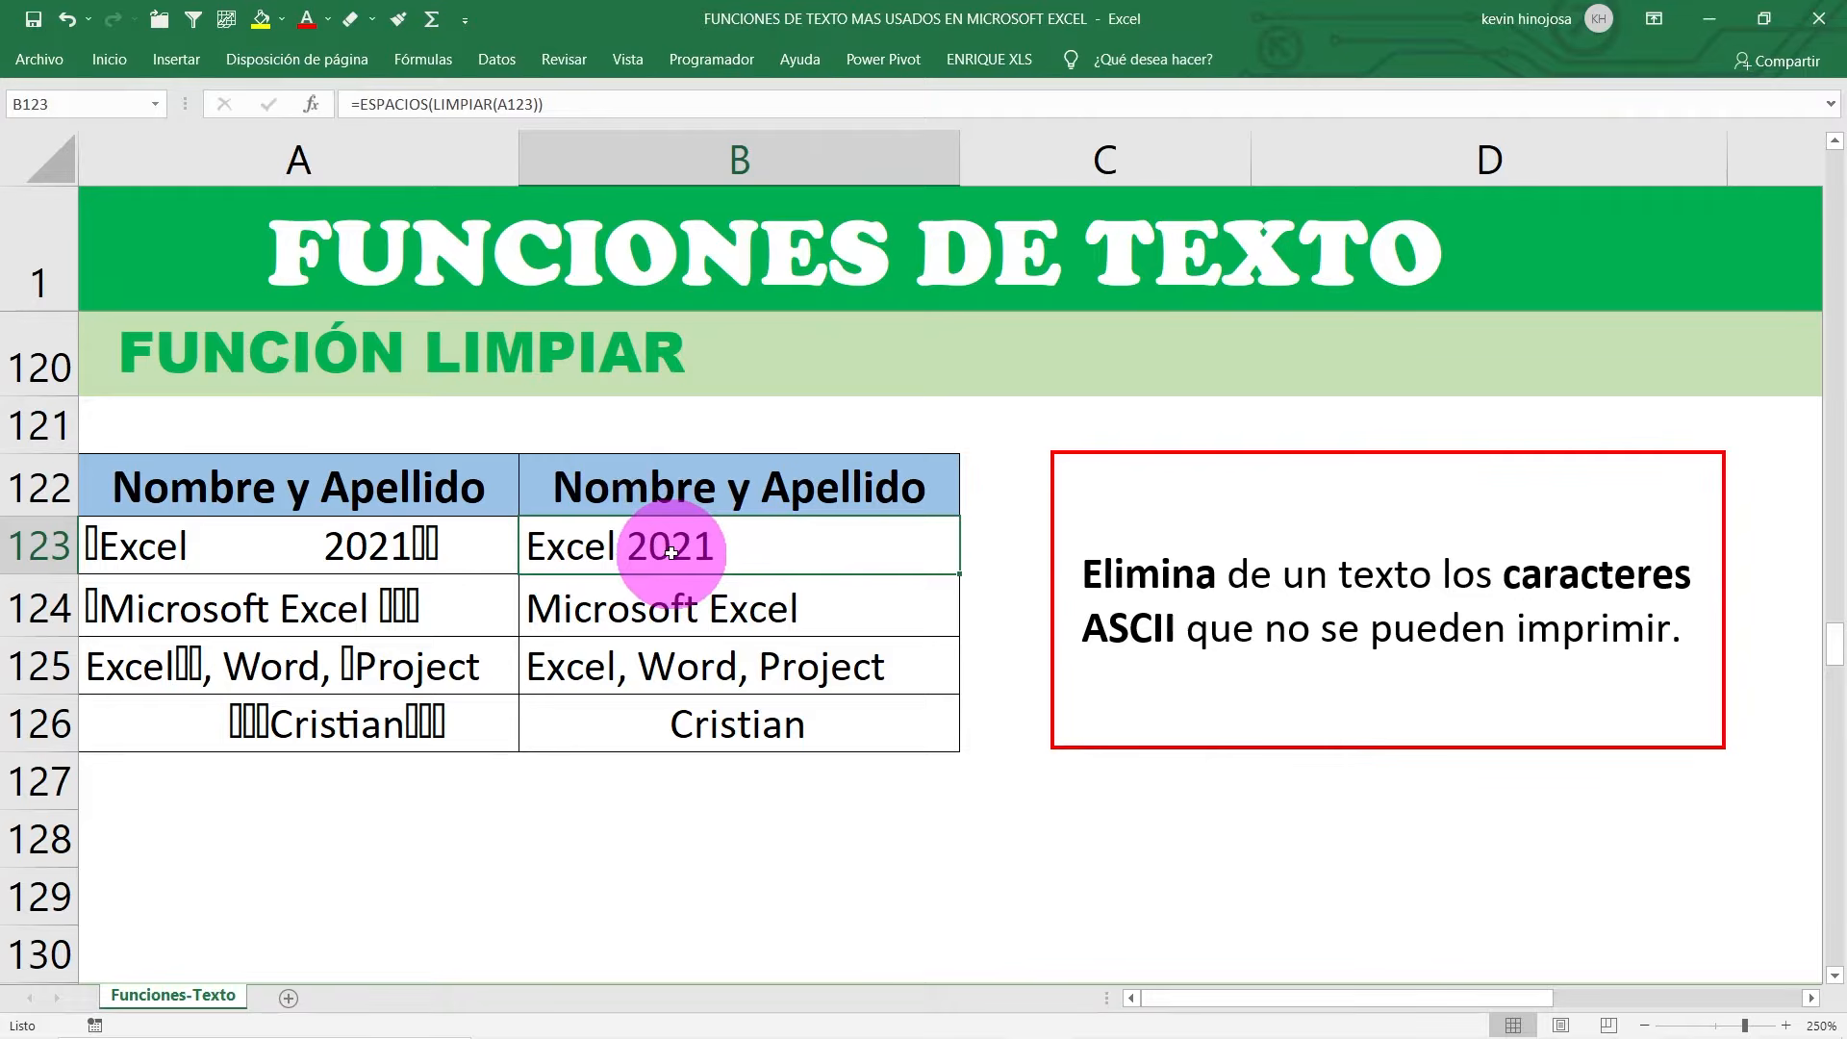
pyautogui.doubleClick(960, 571)
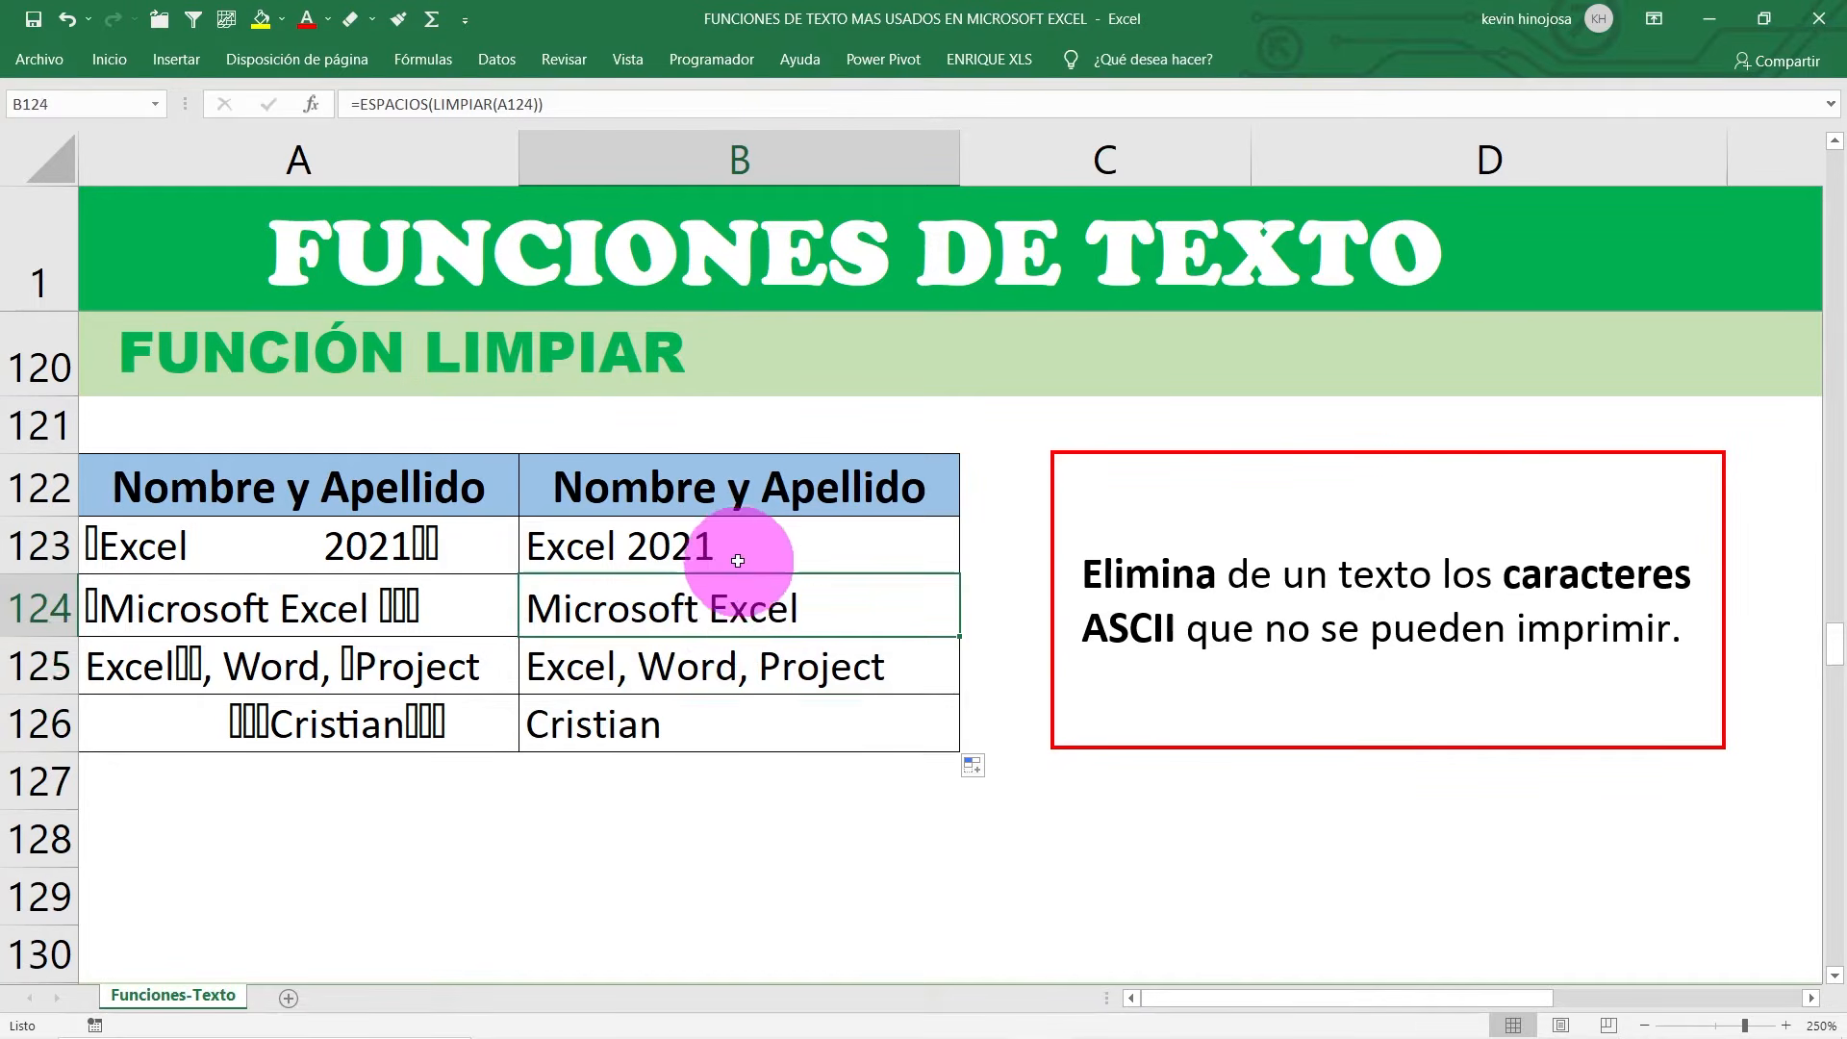
pyautogui.click(763, 546)
pyautogui.click(716, 723)
pyautogui.click(745, 664)
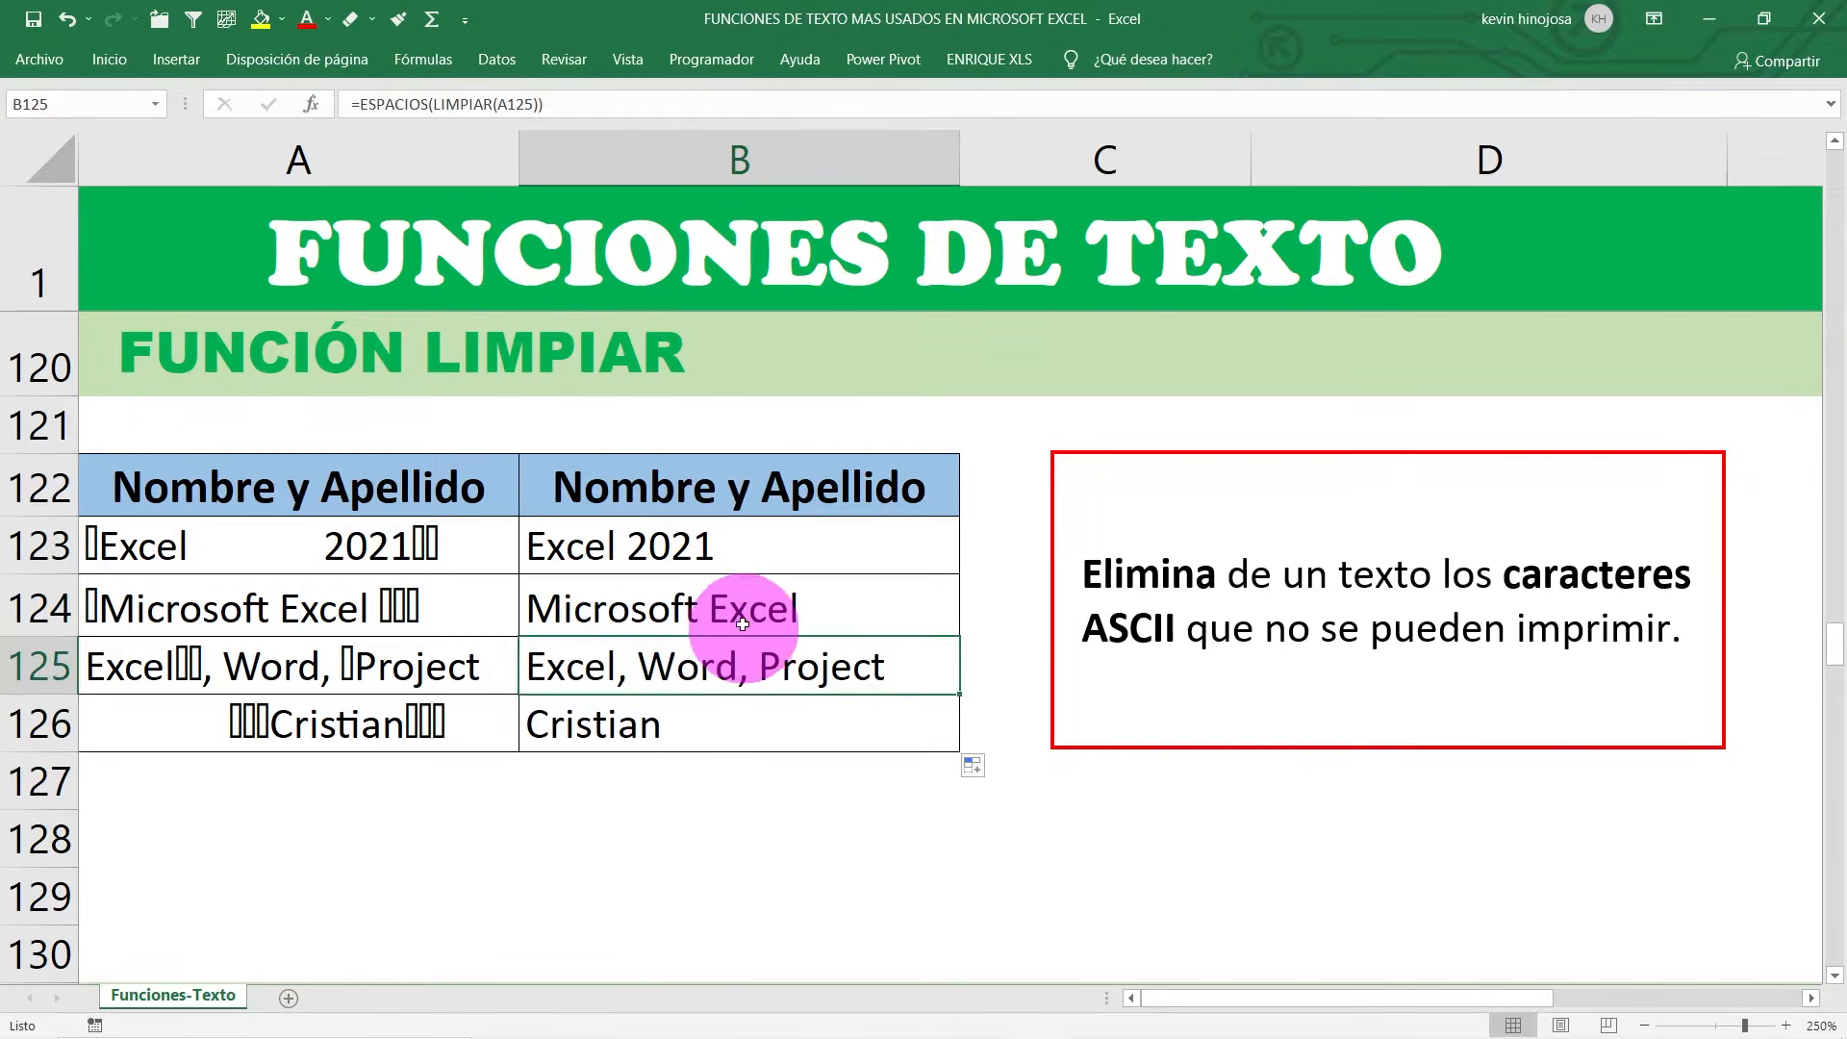
pyautogui.click(763, 598)
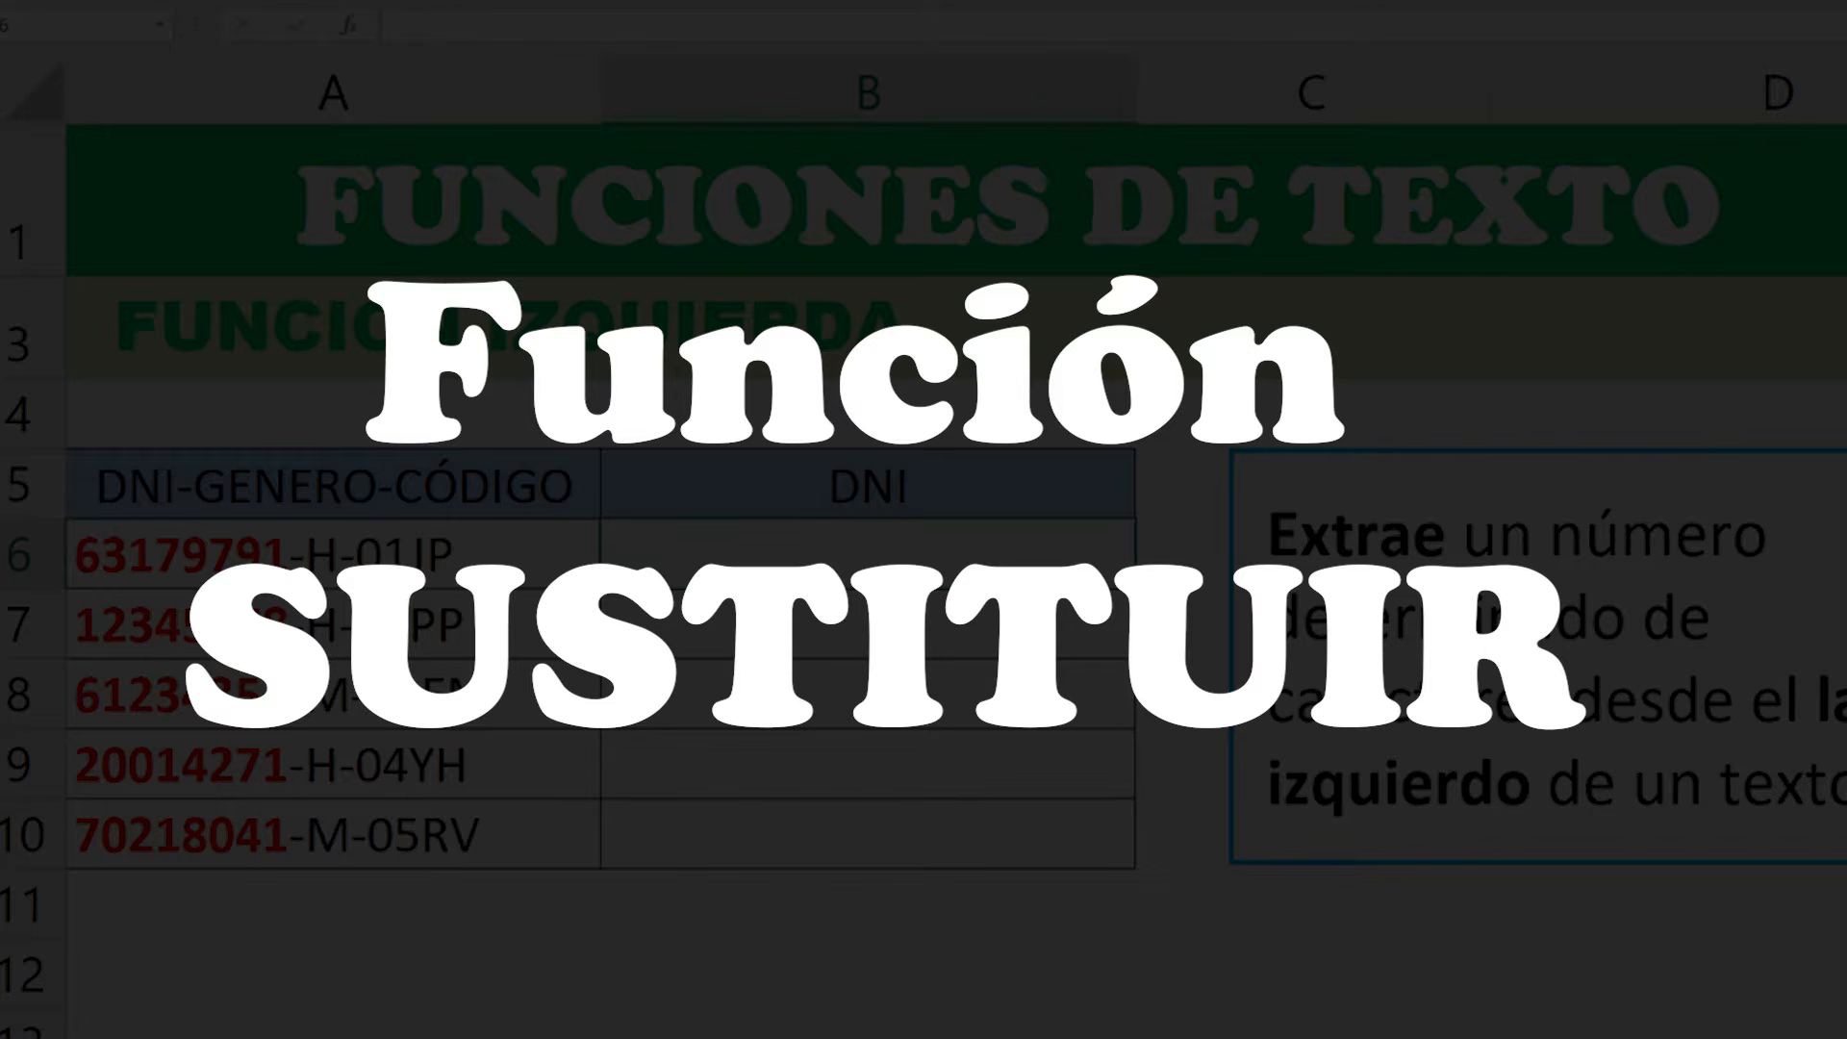
# Step: Examine the source texts in A134:A137 of the FUNCIÓN SUSTITUIR section to find where the word Word occurs
pyautogui.click(774, 561)
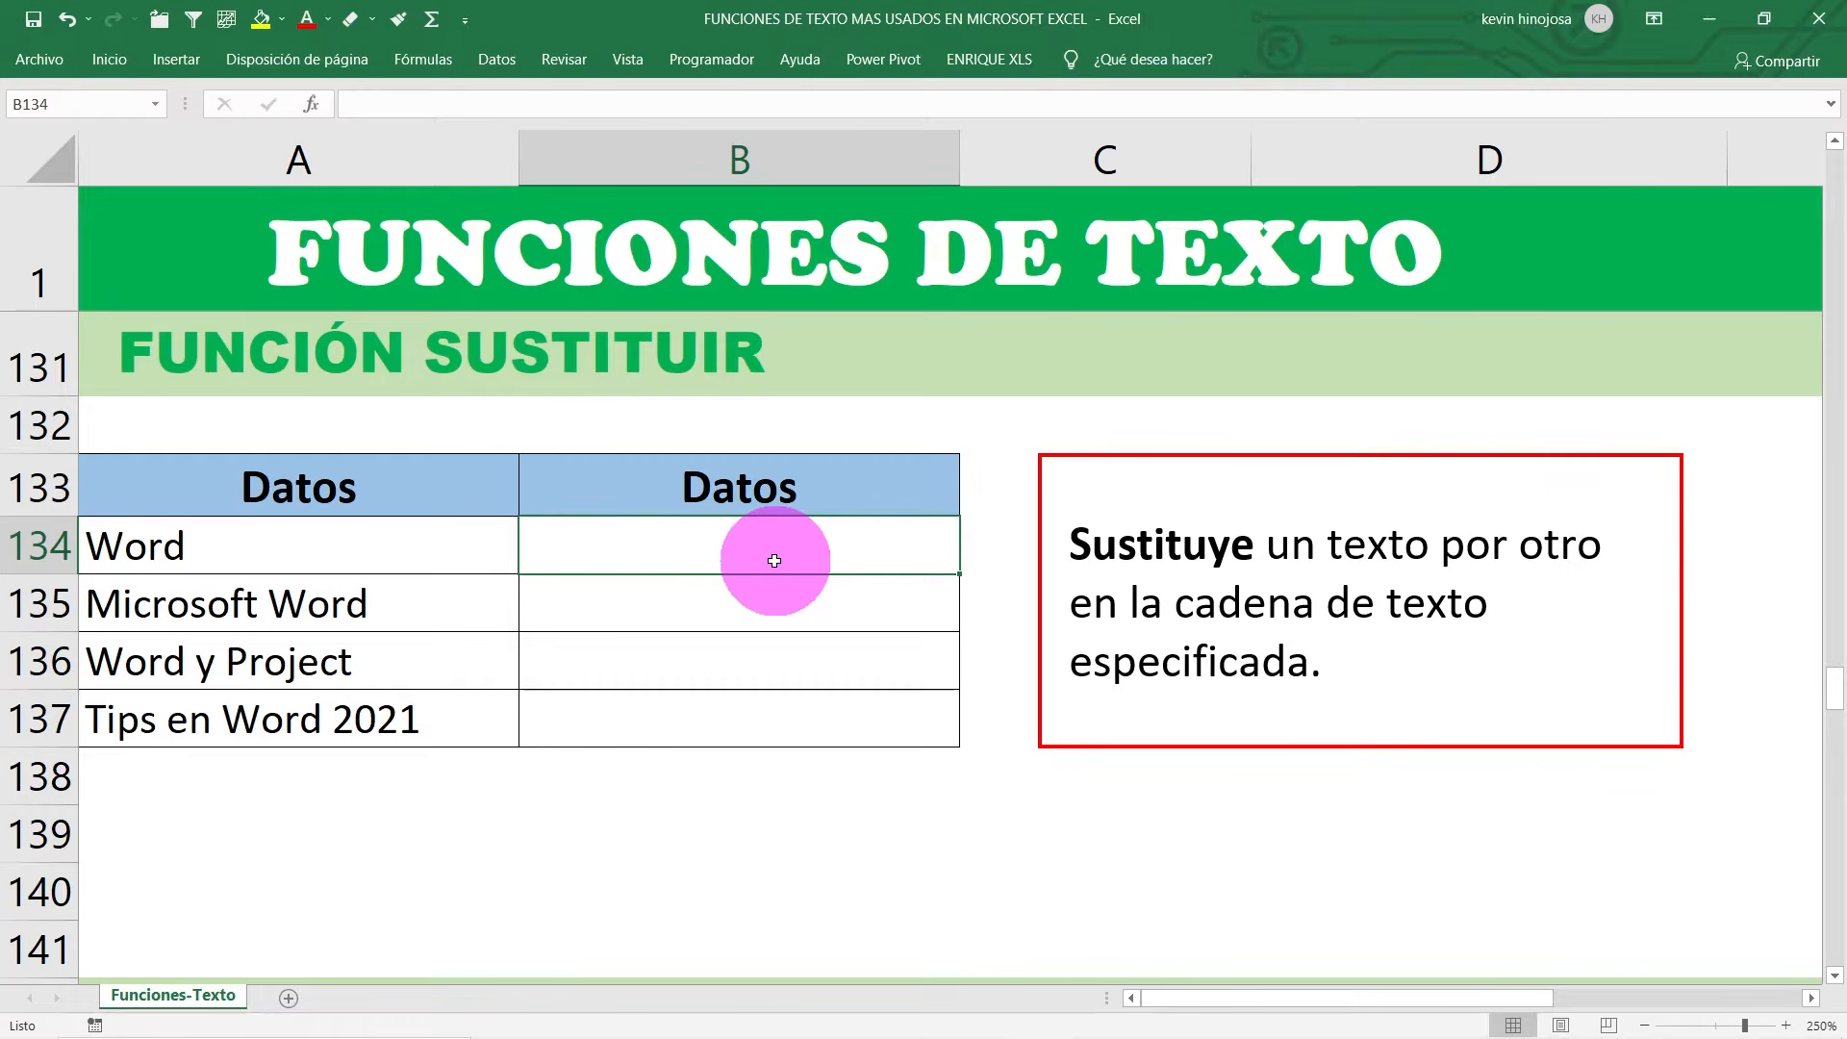
pyautogui.click(368, 540)
pyautogui.moveTo(387, 535); pyautogui.dragTo(372, 709)
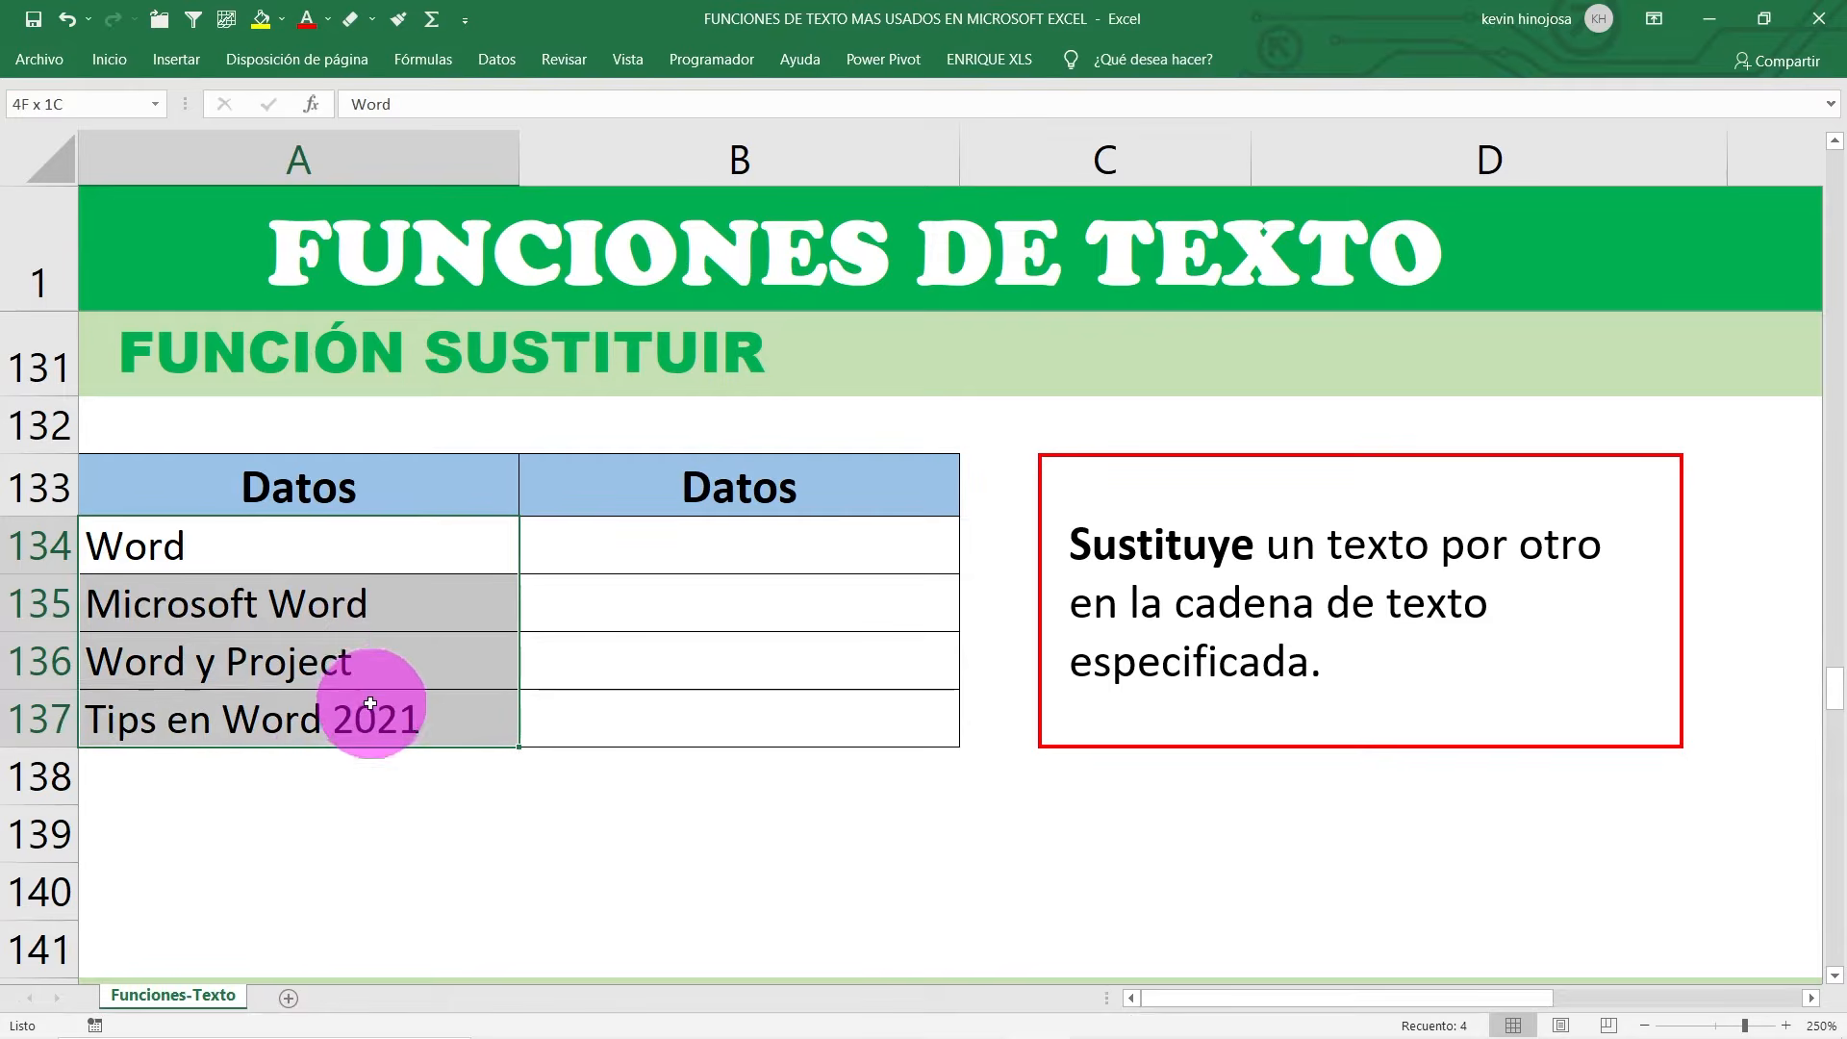
pyautogui.click(240, 543)
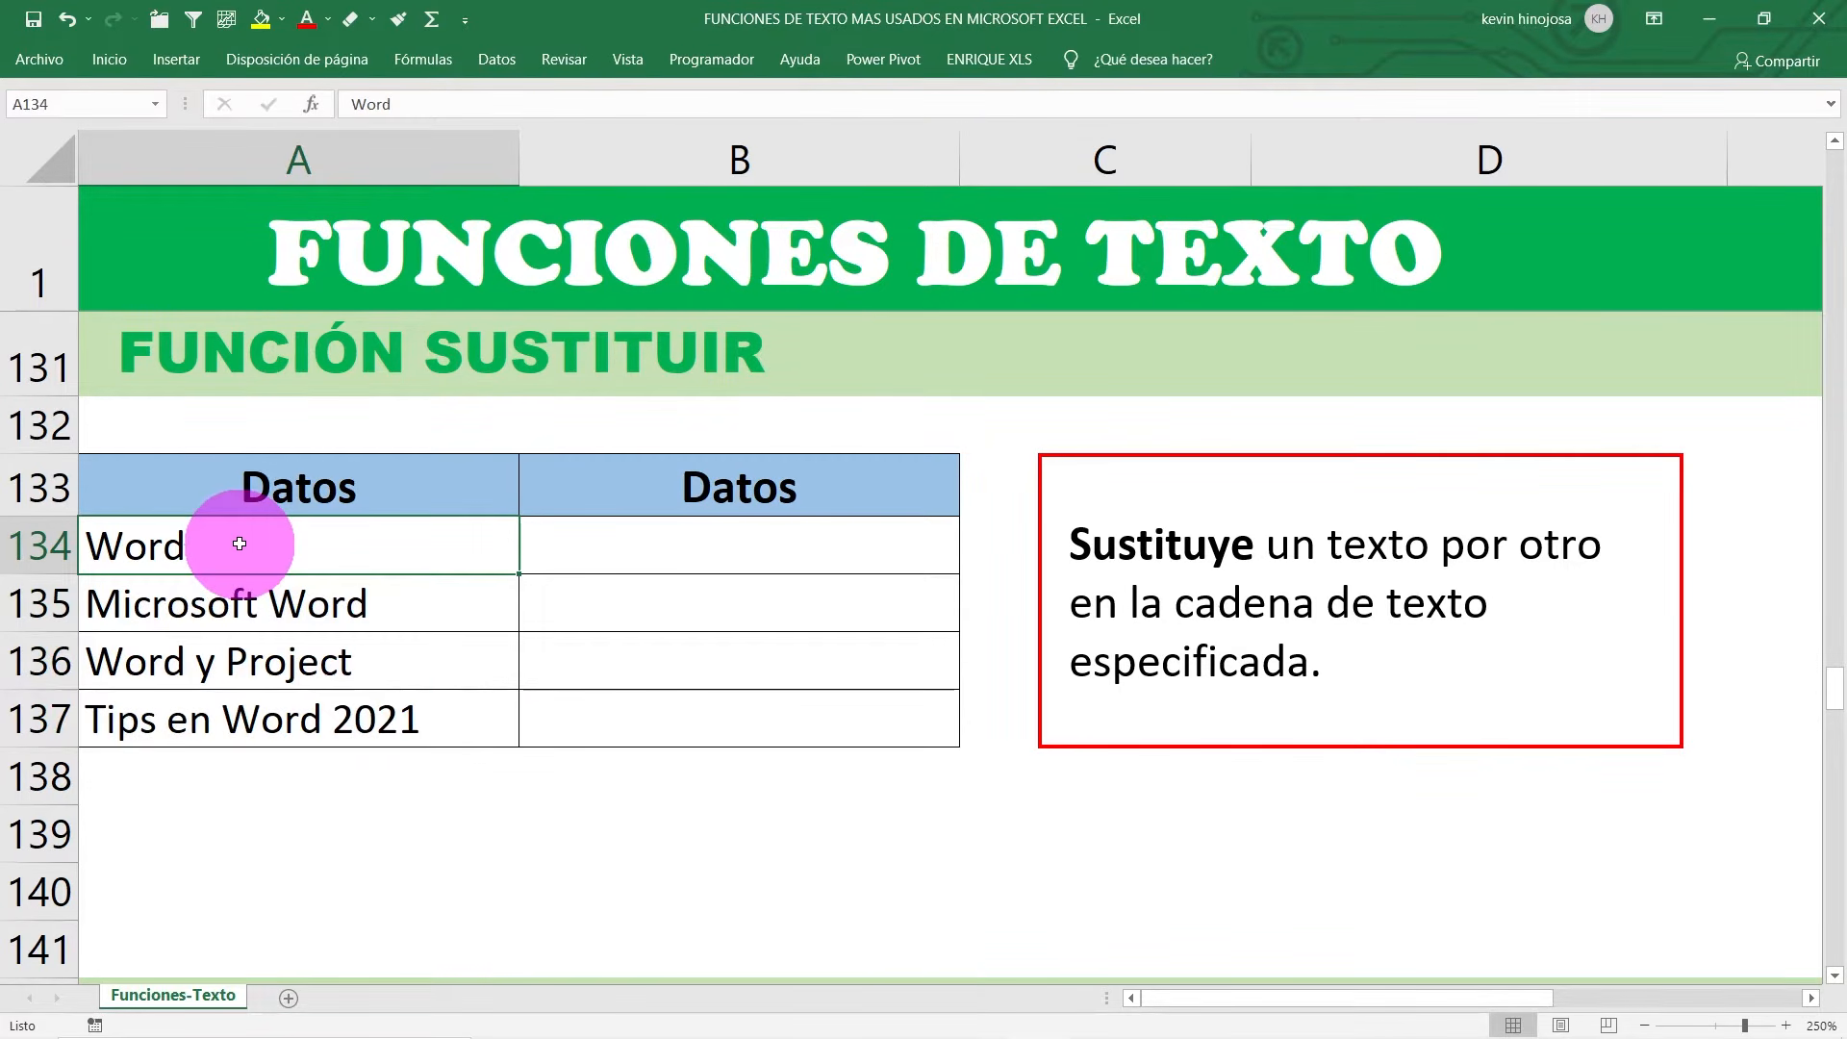
pyautogui.click(349, 619)
pyautogui.click(288, 656)
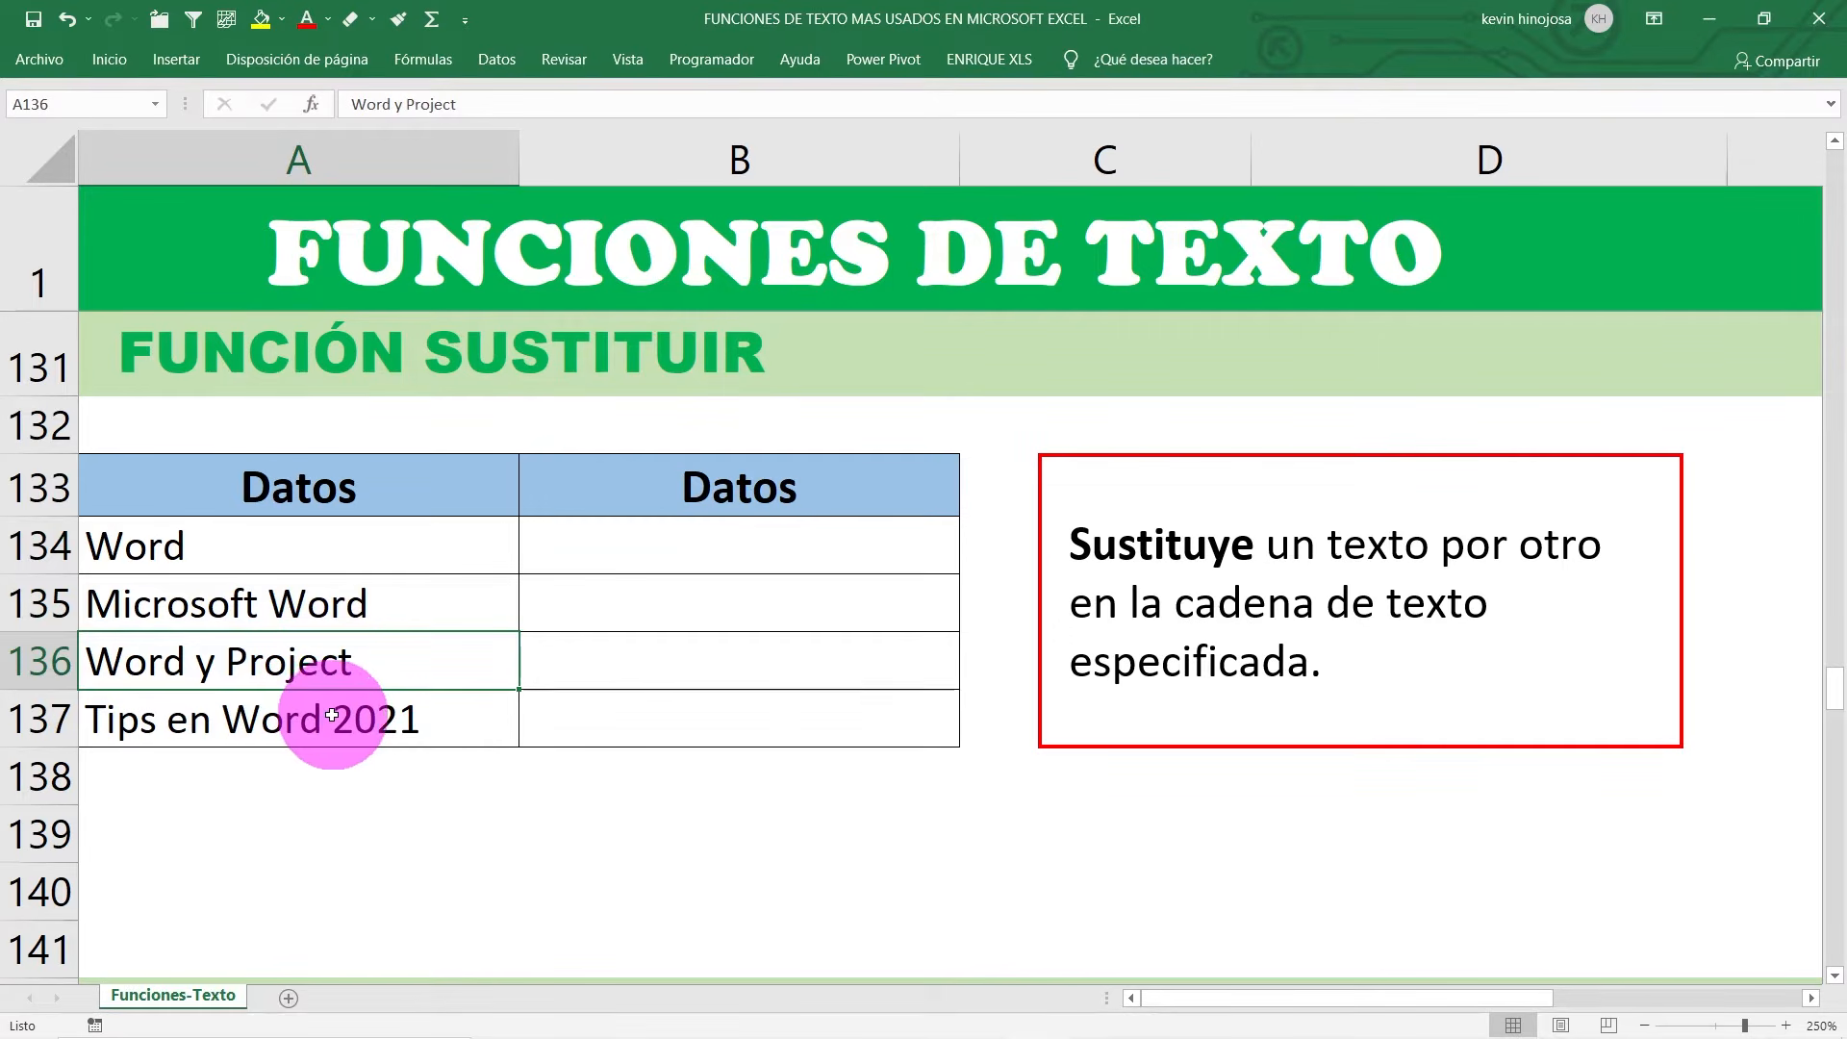
pyautogui.click(374, 719)
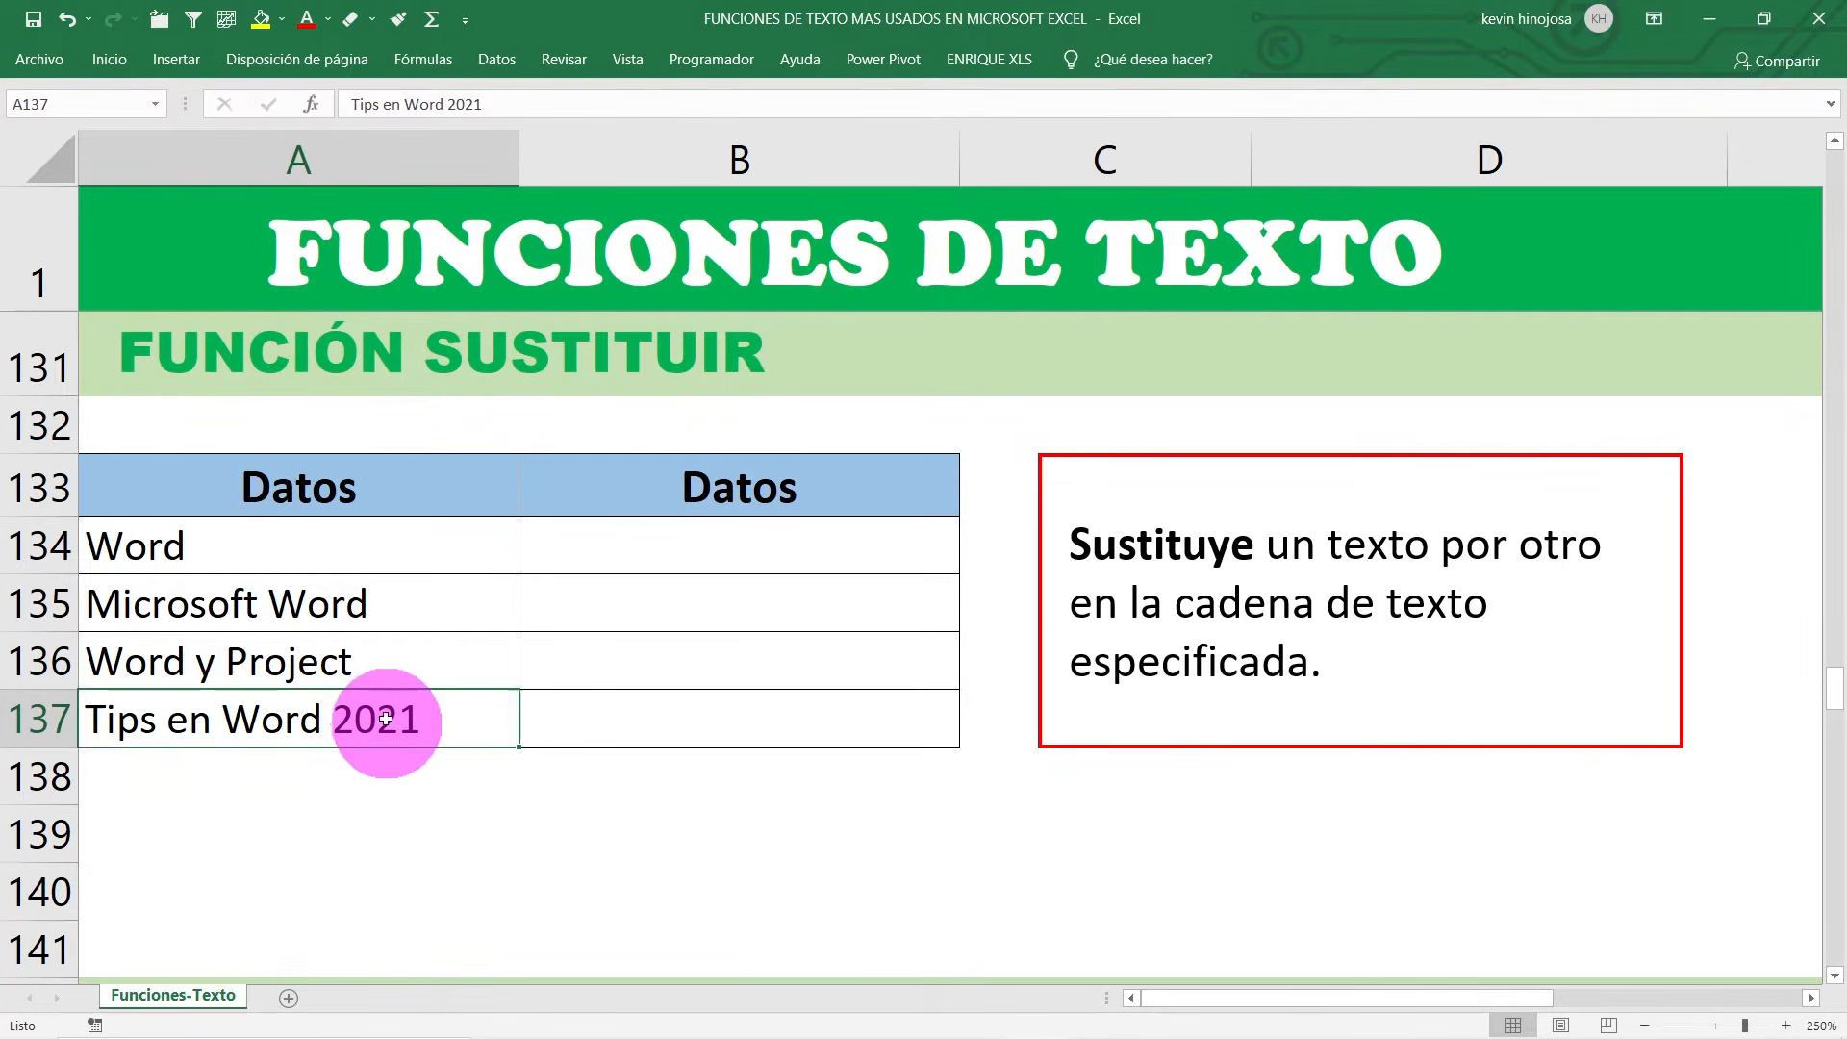
pyautogui.click(406, 648)
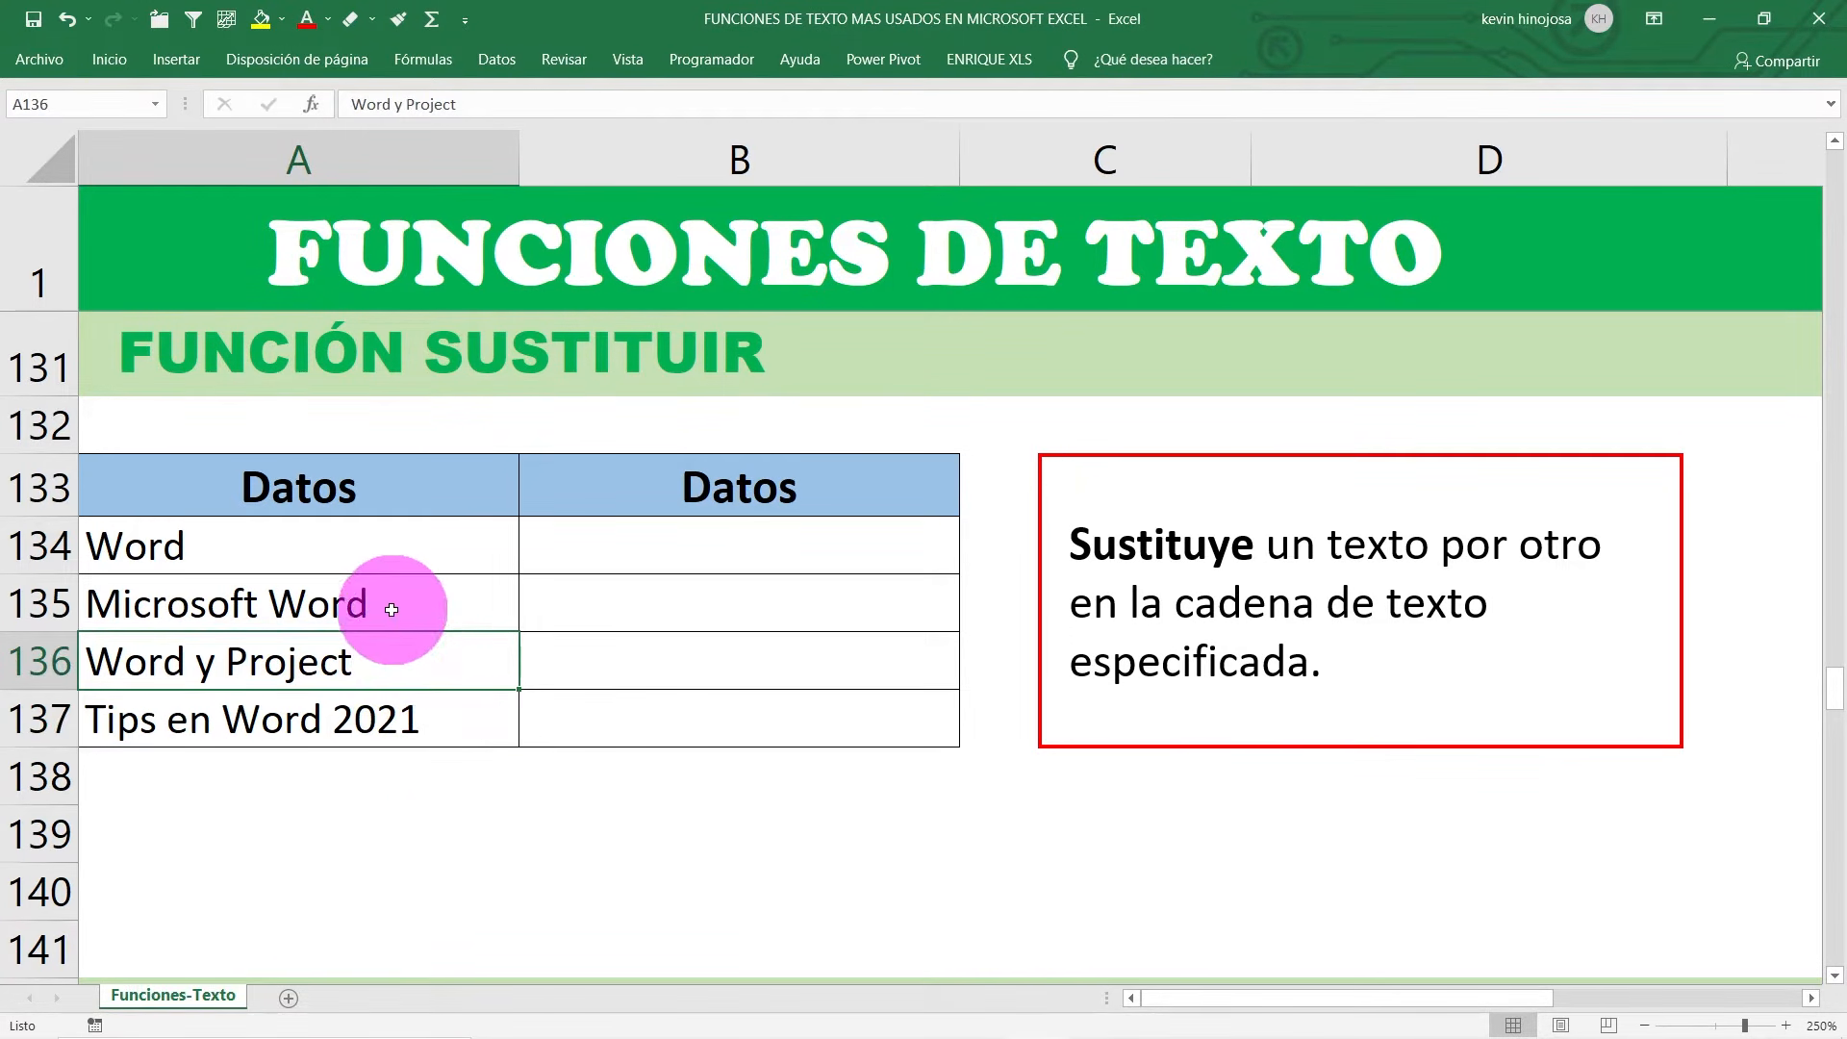
pyautogui.click(391, 610)
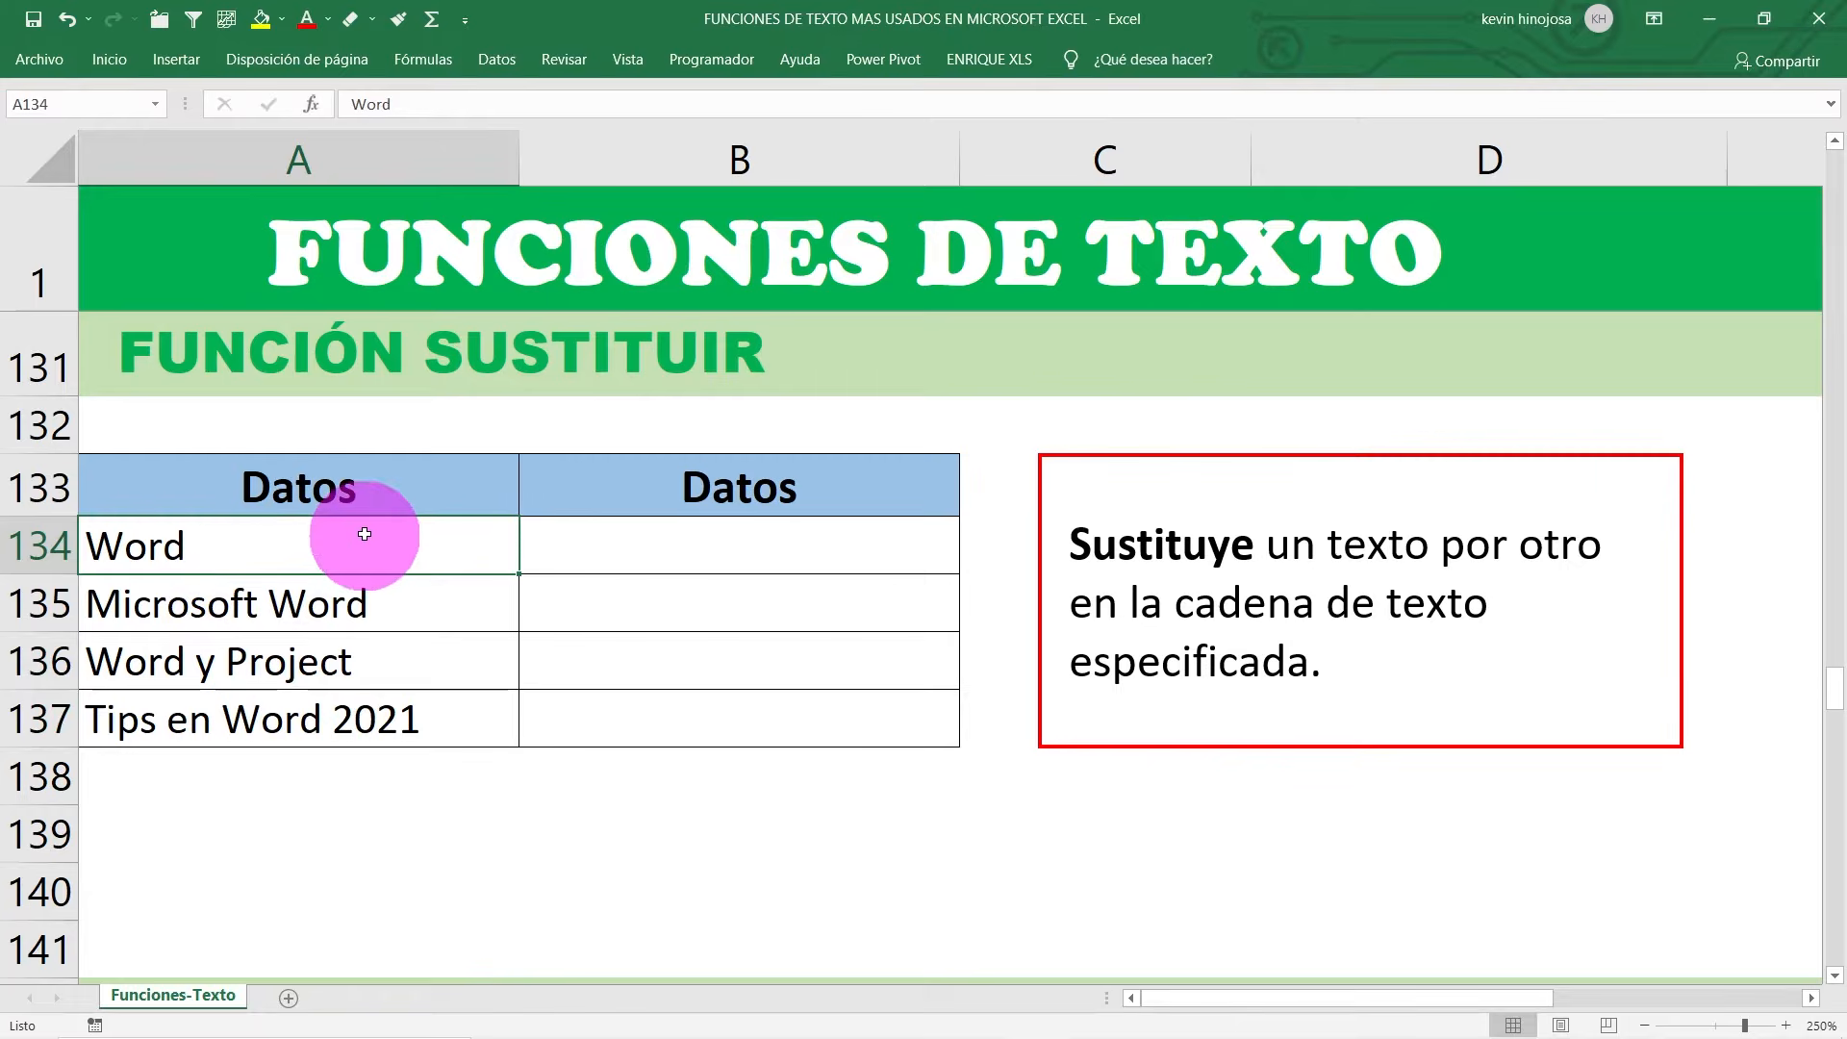
pyautogui.moveTo(363, 548); pyautogui.dragTo(350, 697)
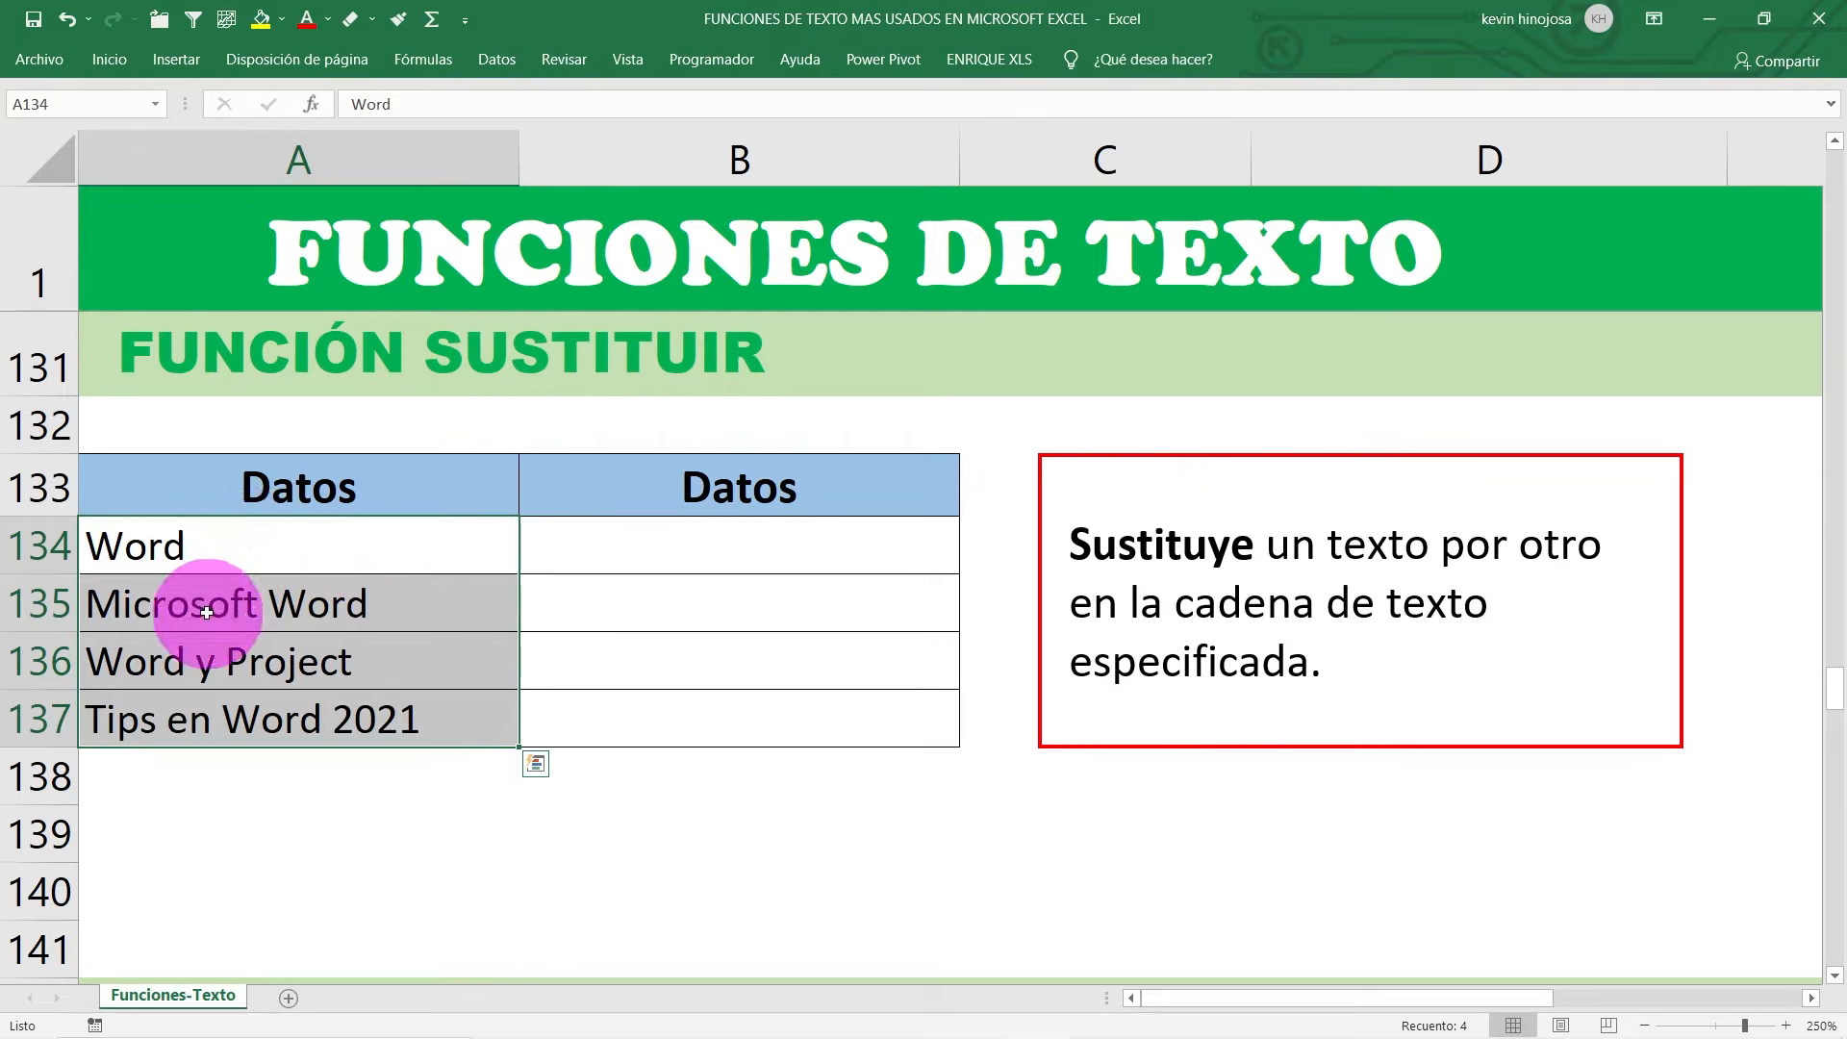
pyautogui.click(235, 615)
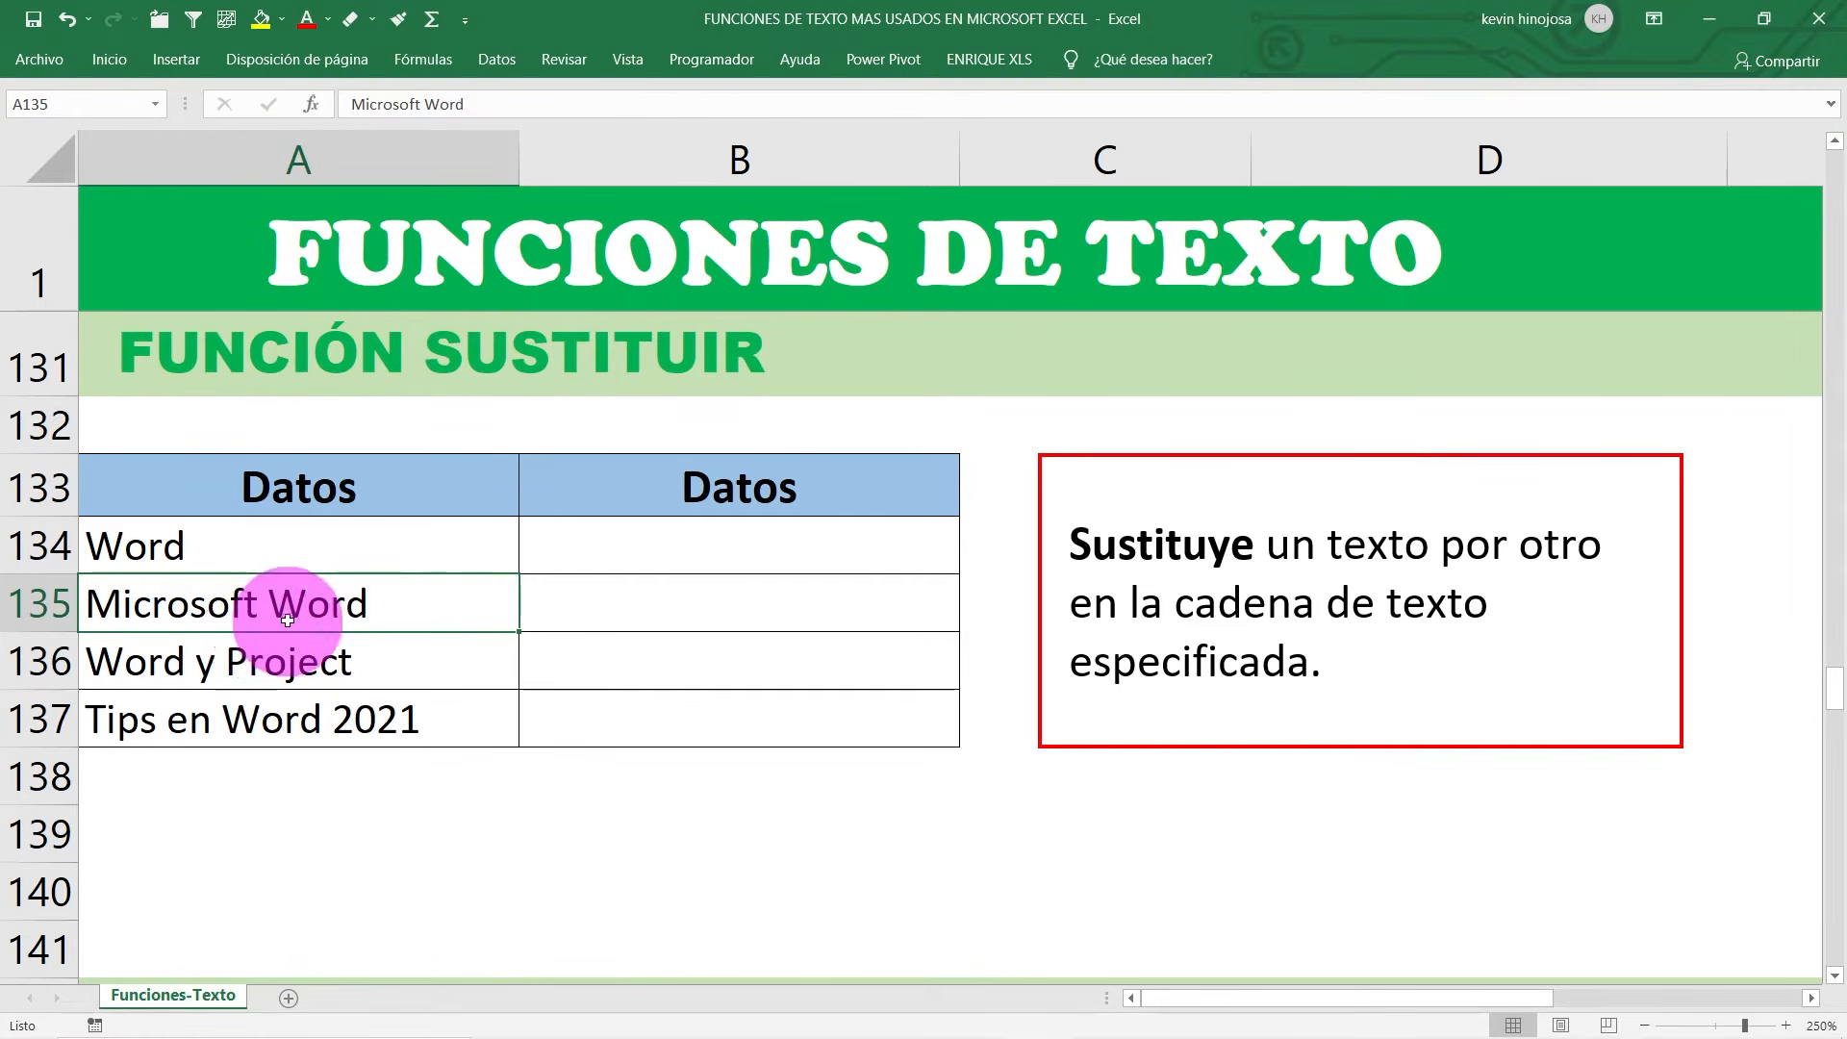
pyautogui.click(281, 662)
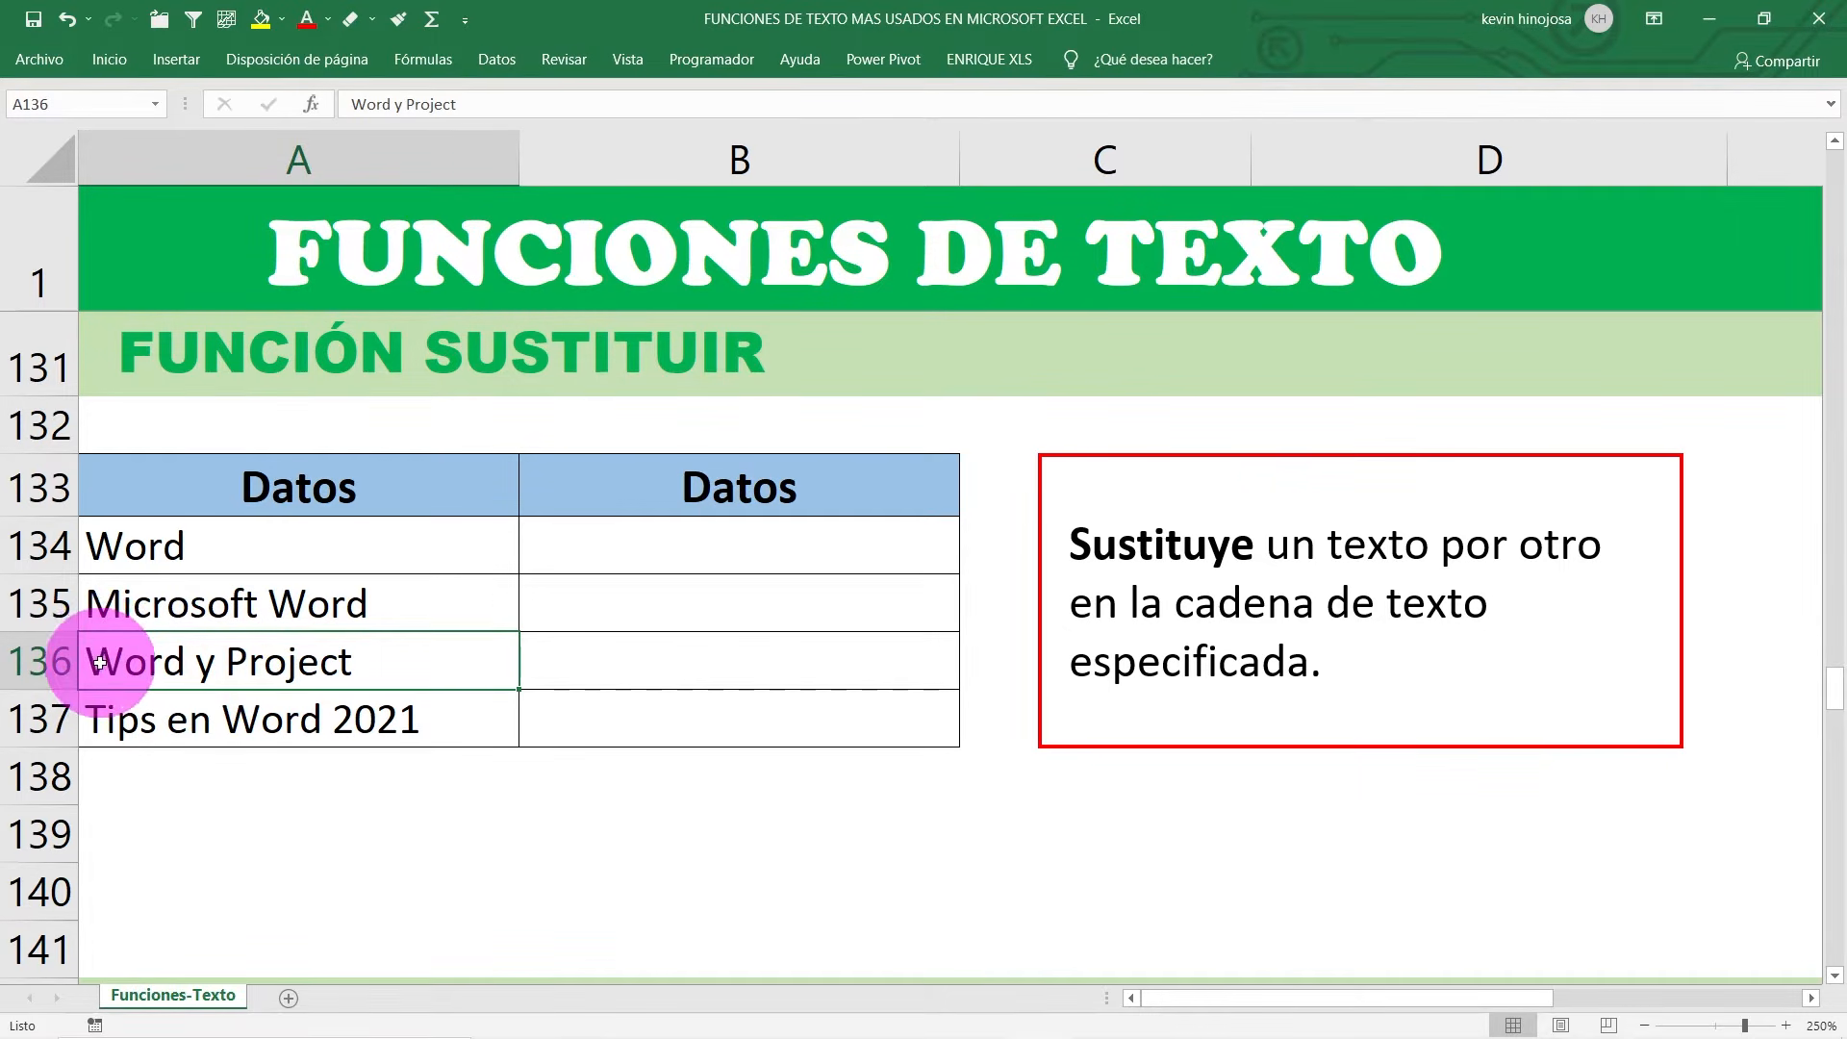
pyautogui.click(235, 719)
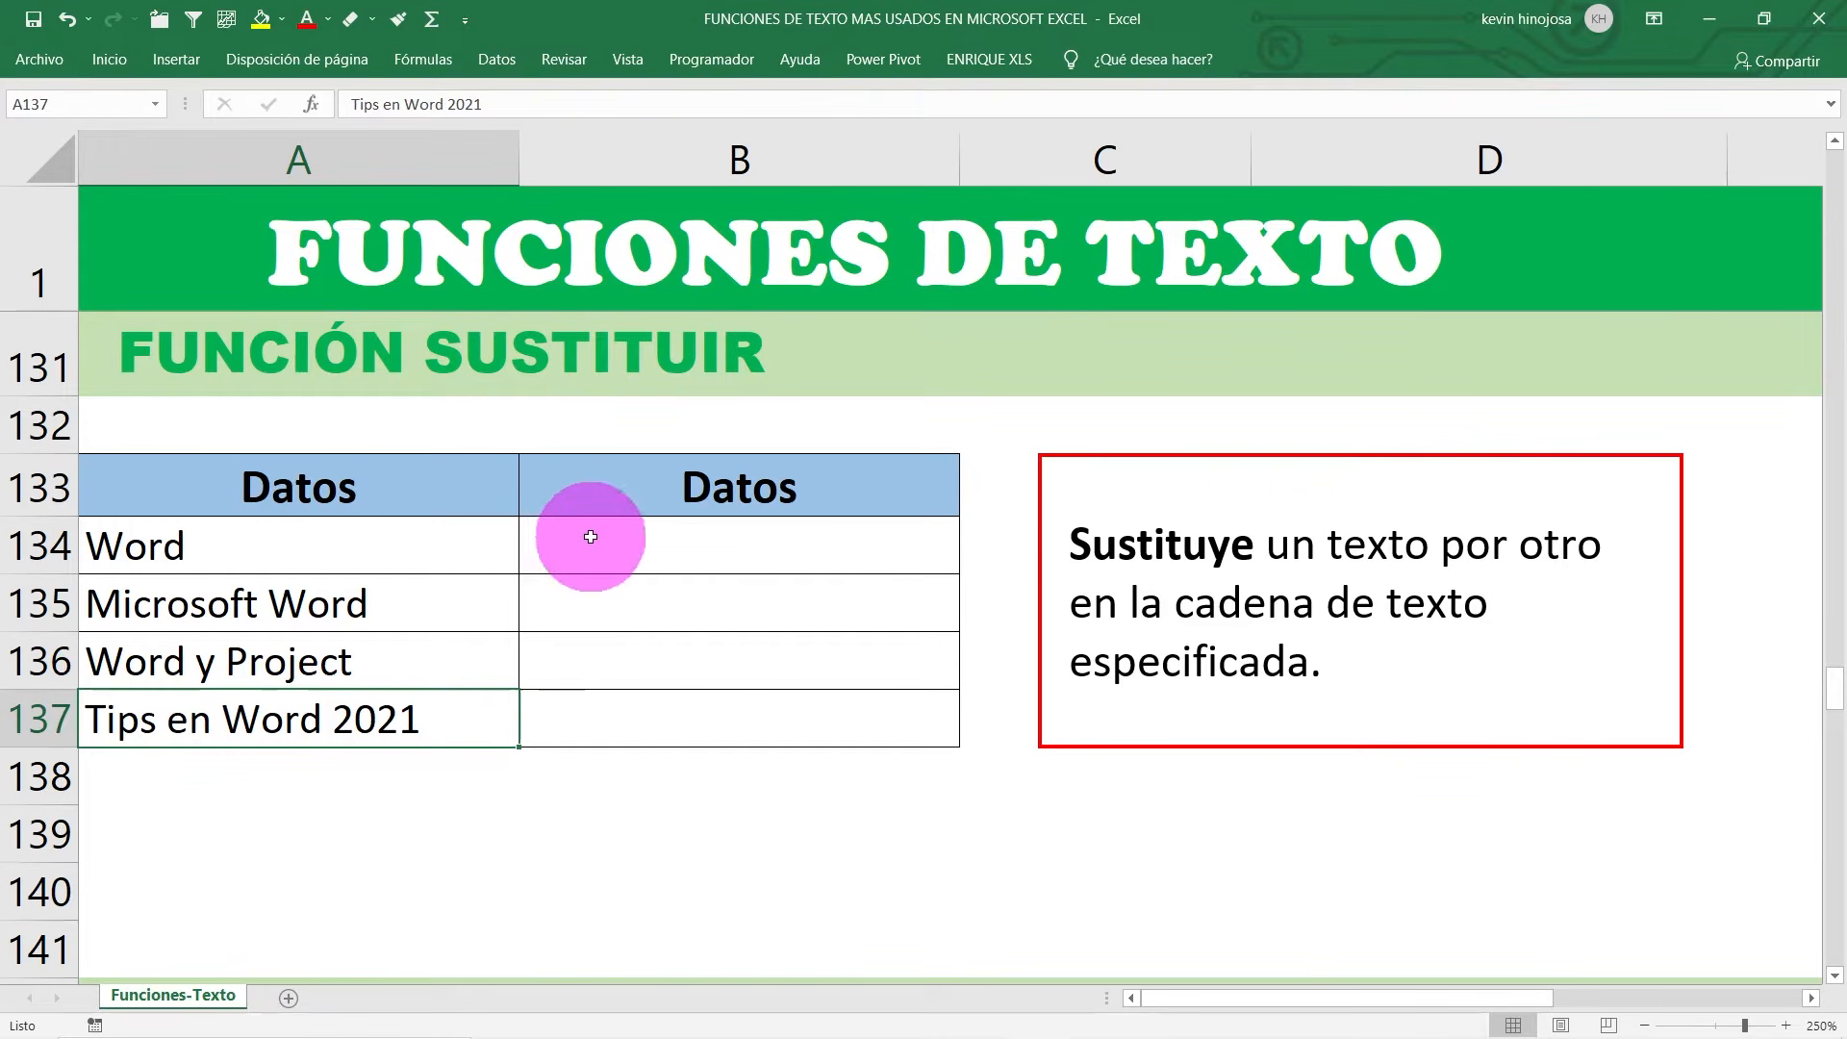
pyautogui.moveTo(391, 543); pyautogui.dragTo(352, 738)
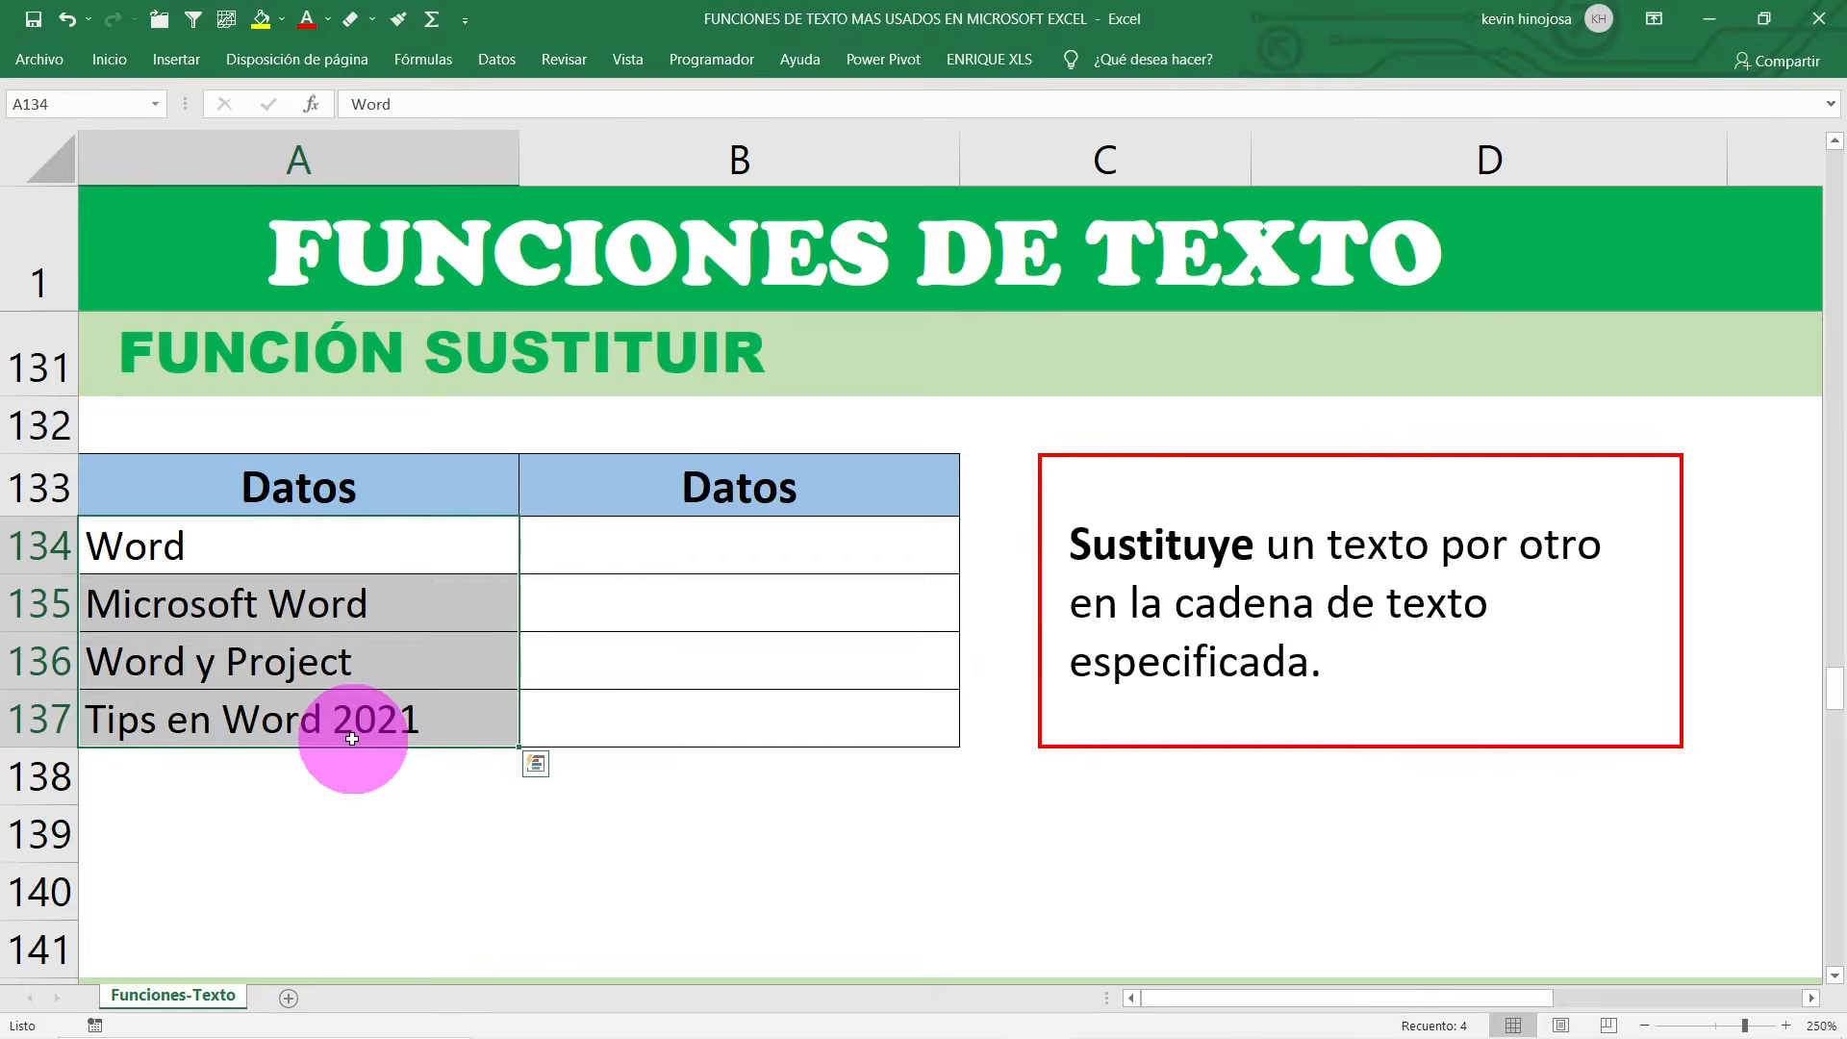
# Step: Start a SUSTITUIR formula in B134 with A134 as the text argument
pyautogui.click(663, 547)
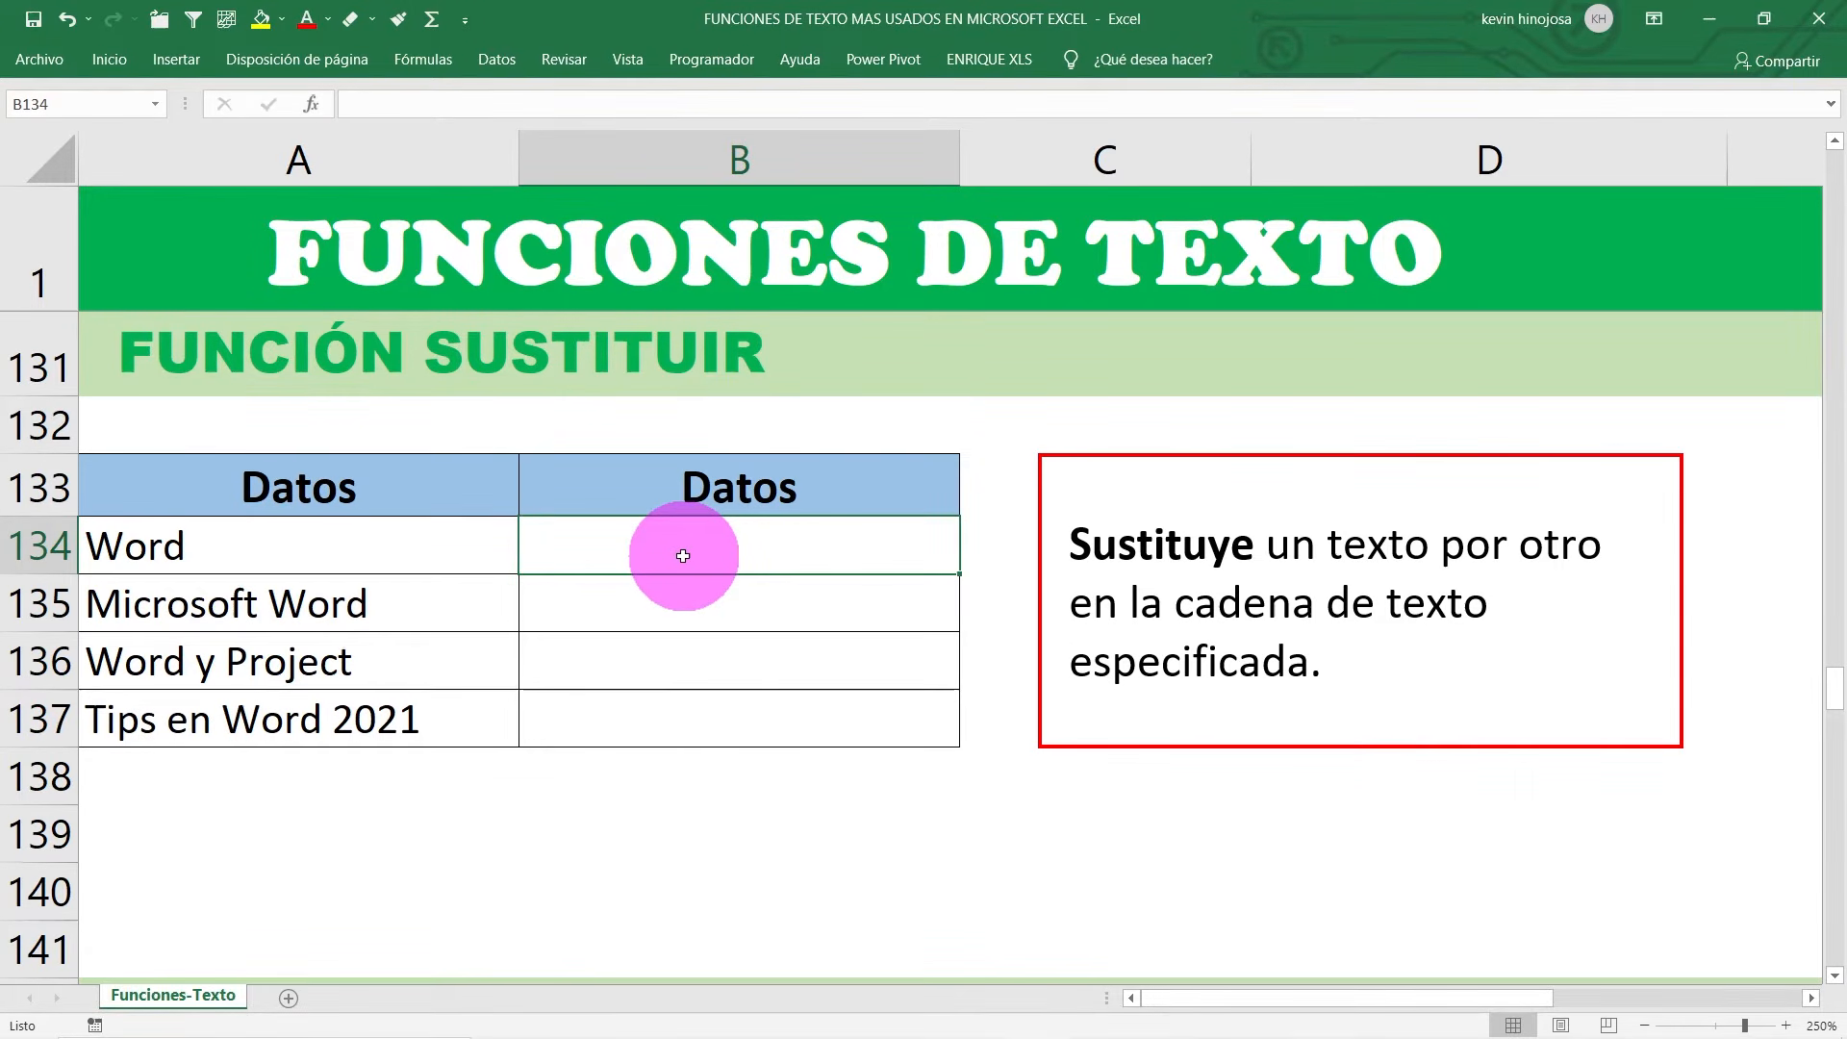
pyautogui.write('=')
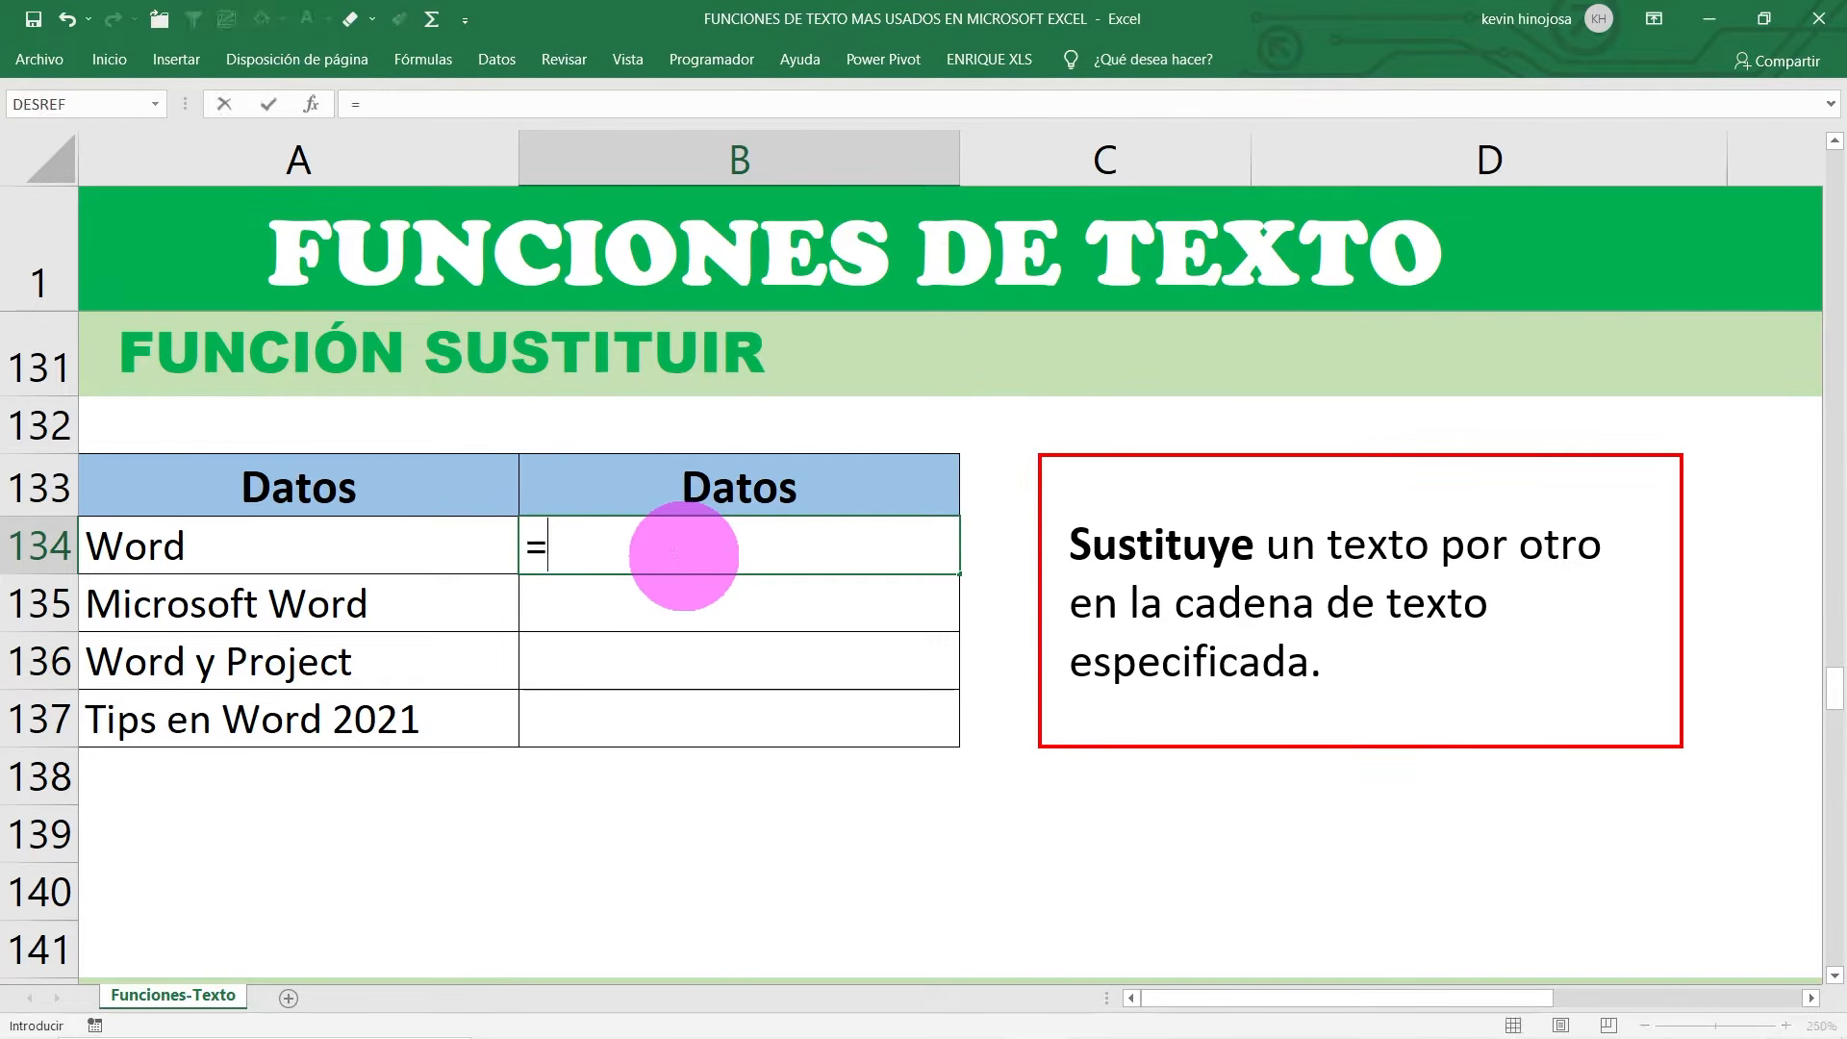
pyautogui.write('sustit')
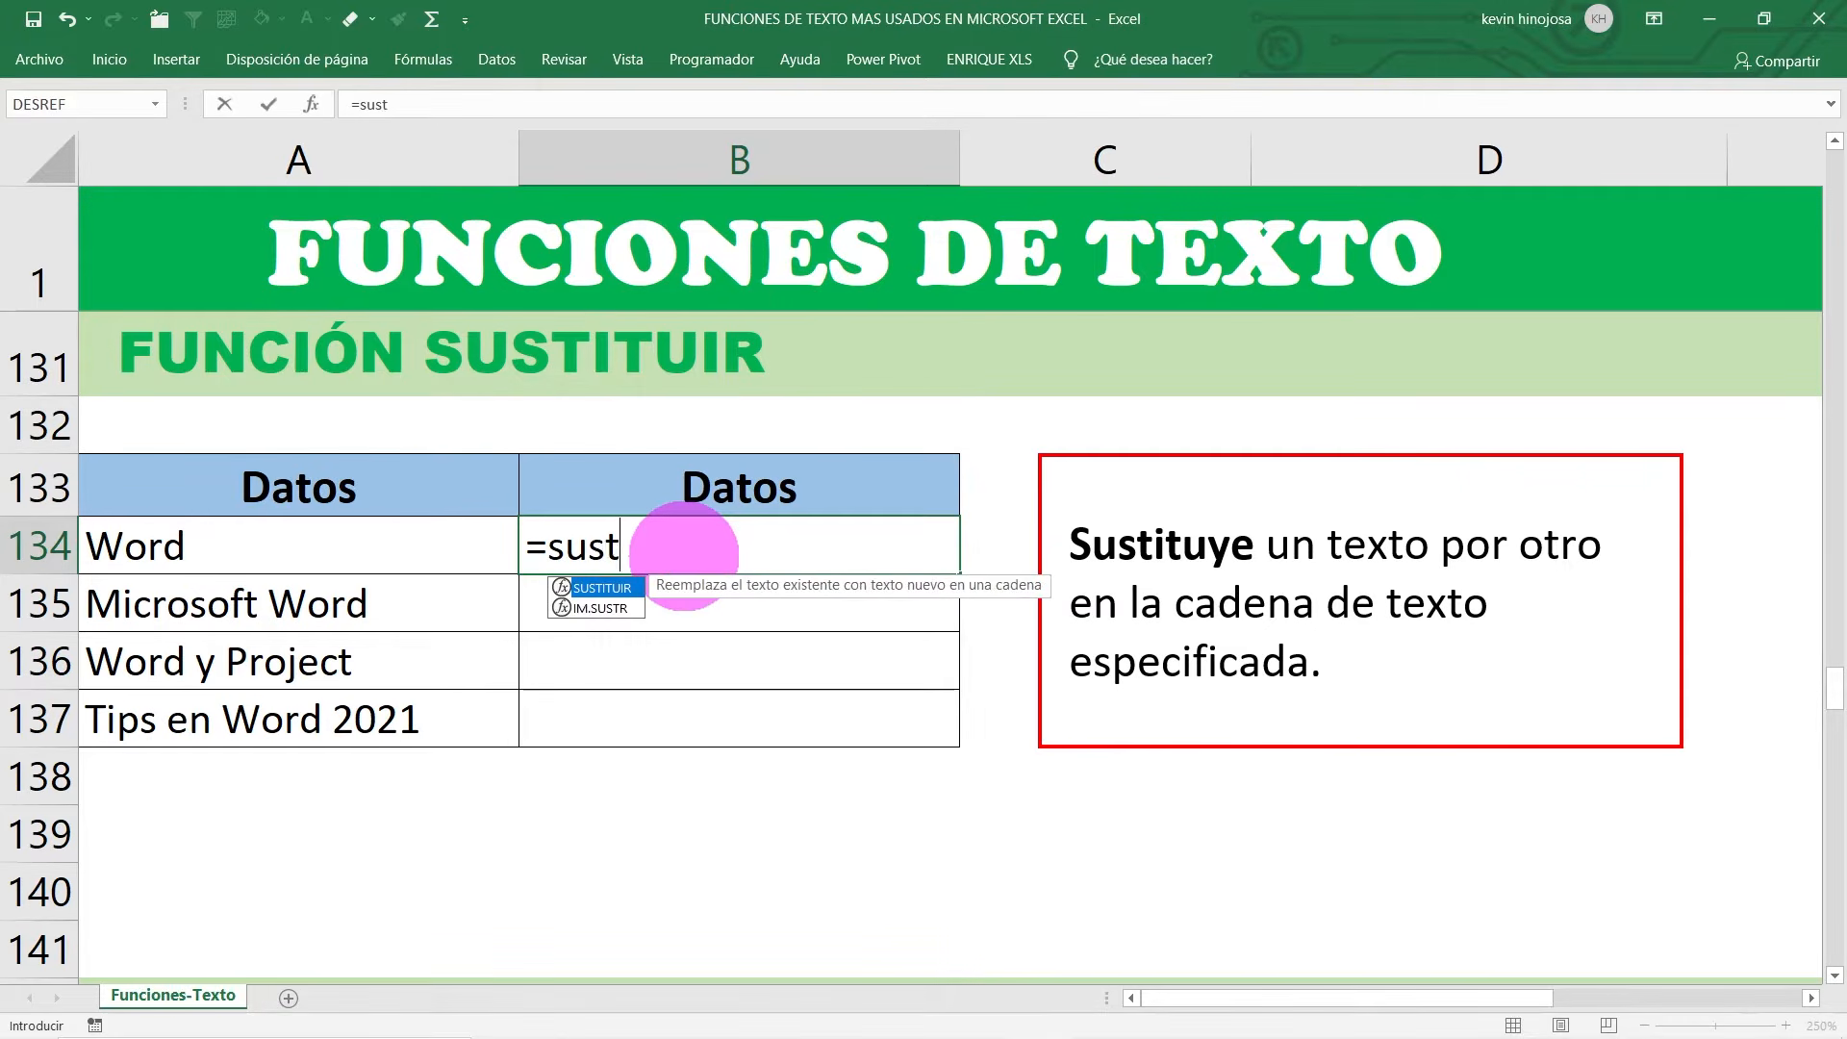
pyautogui.doubleClick(590, 587)
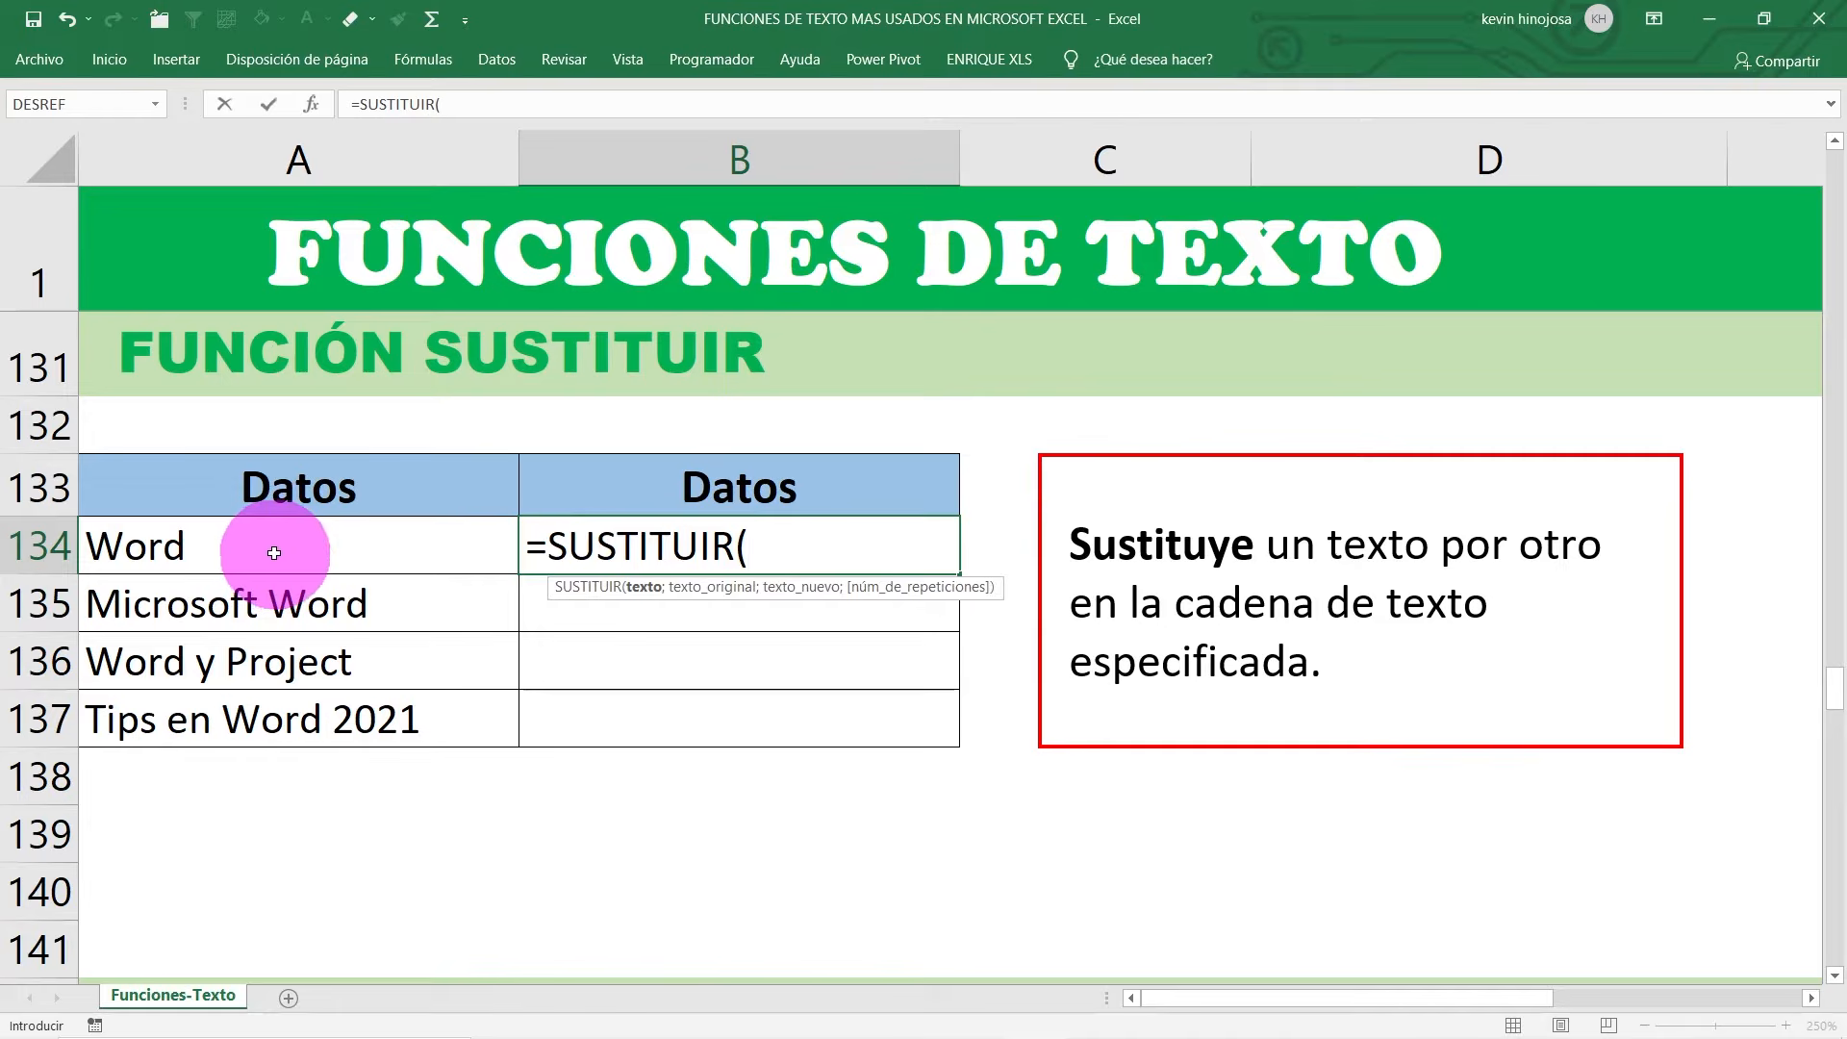
pyautogui.click(274, 553)
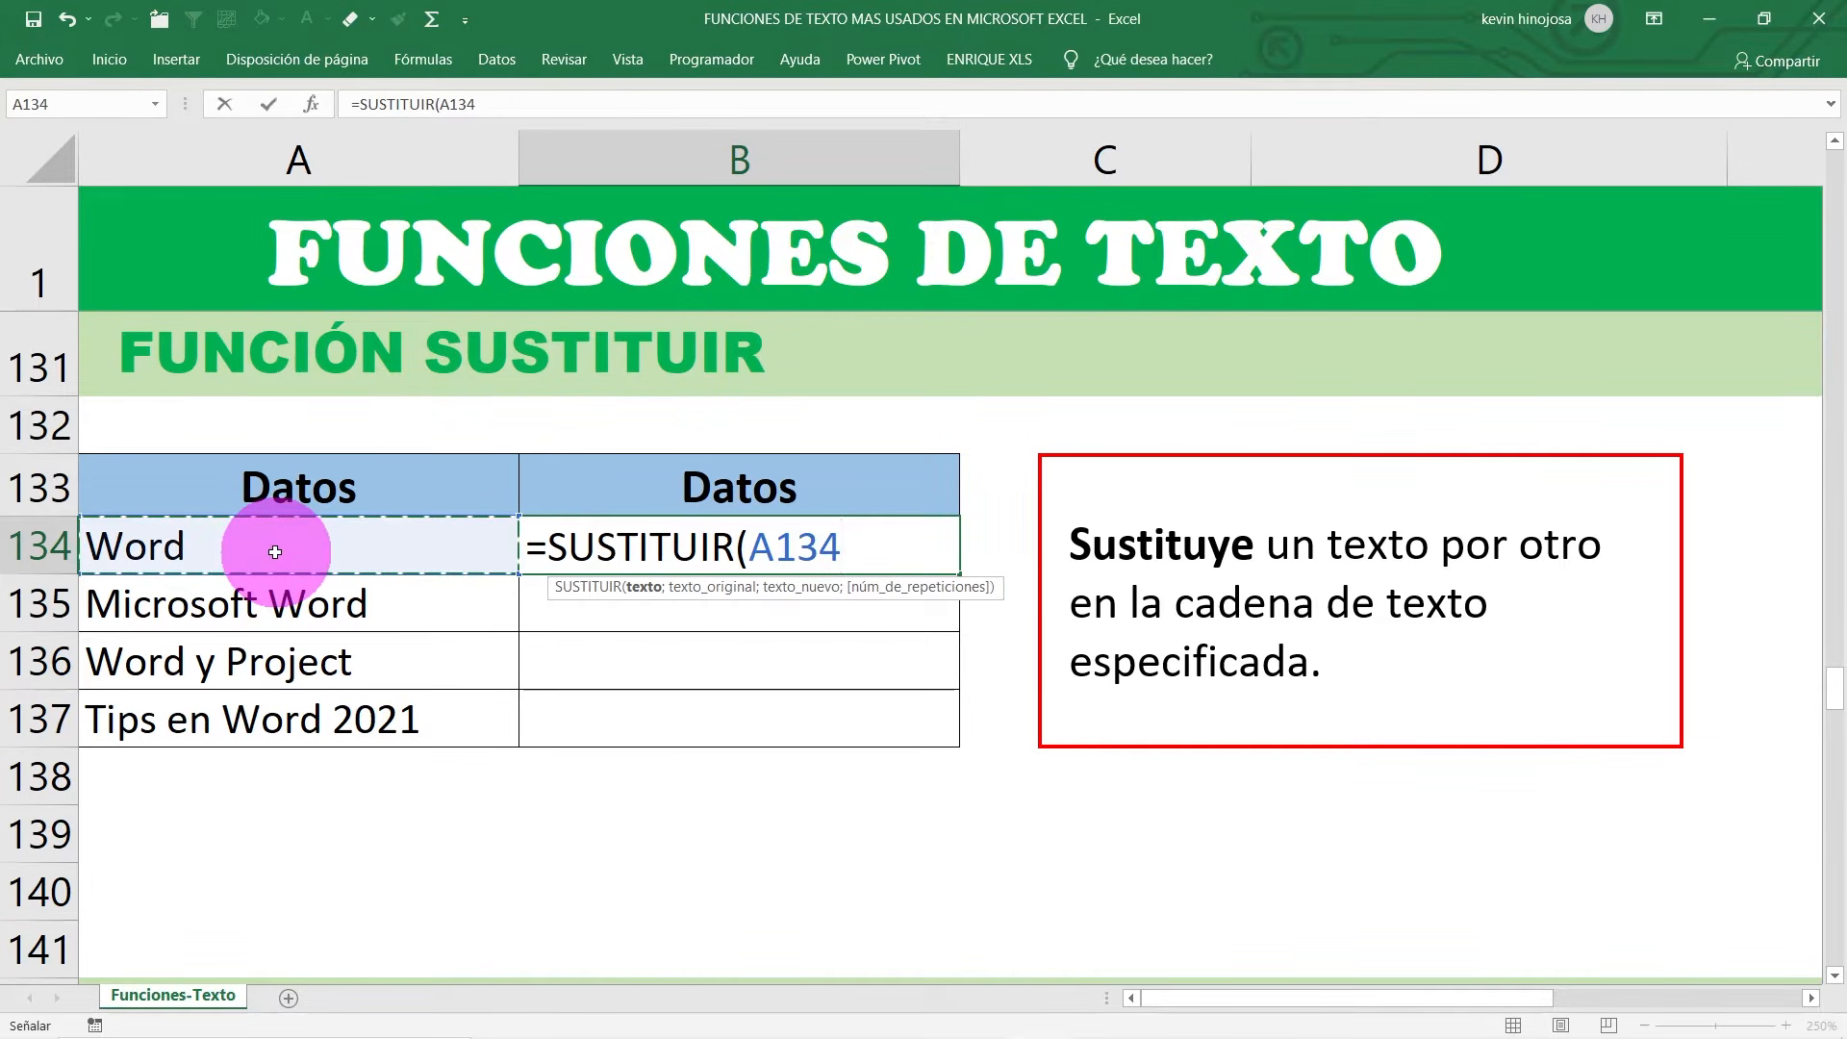
pyautogui.write(';')
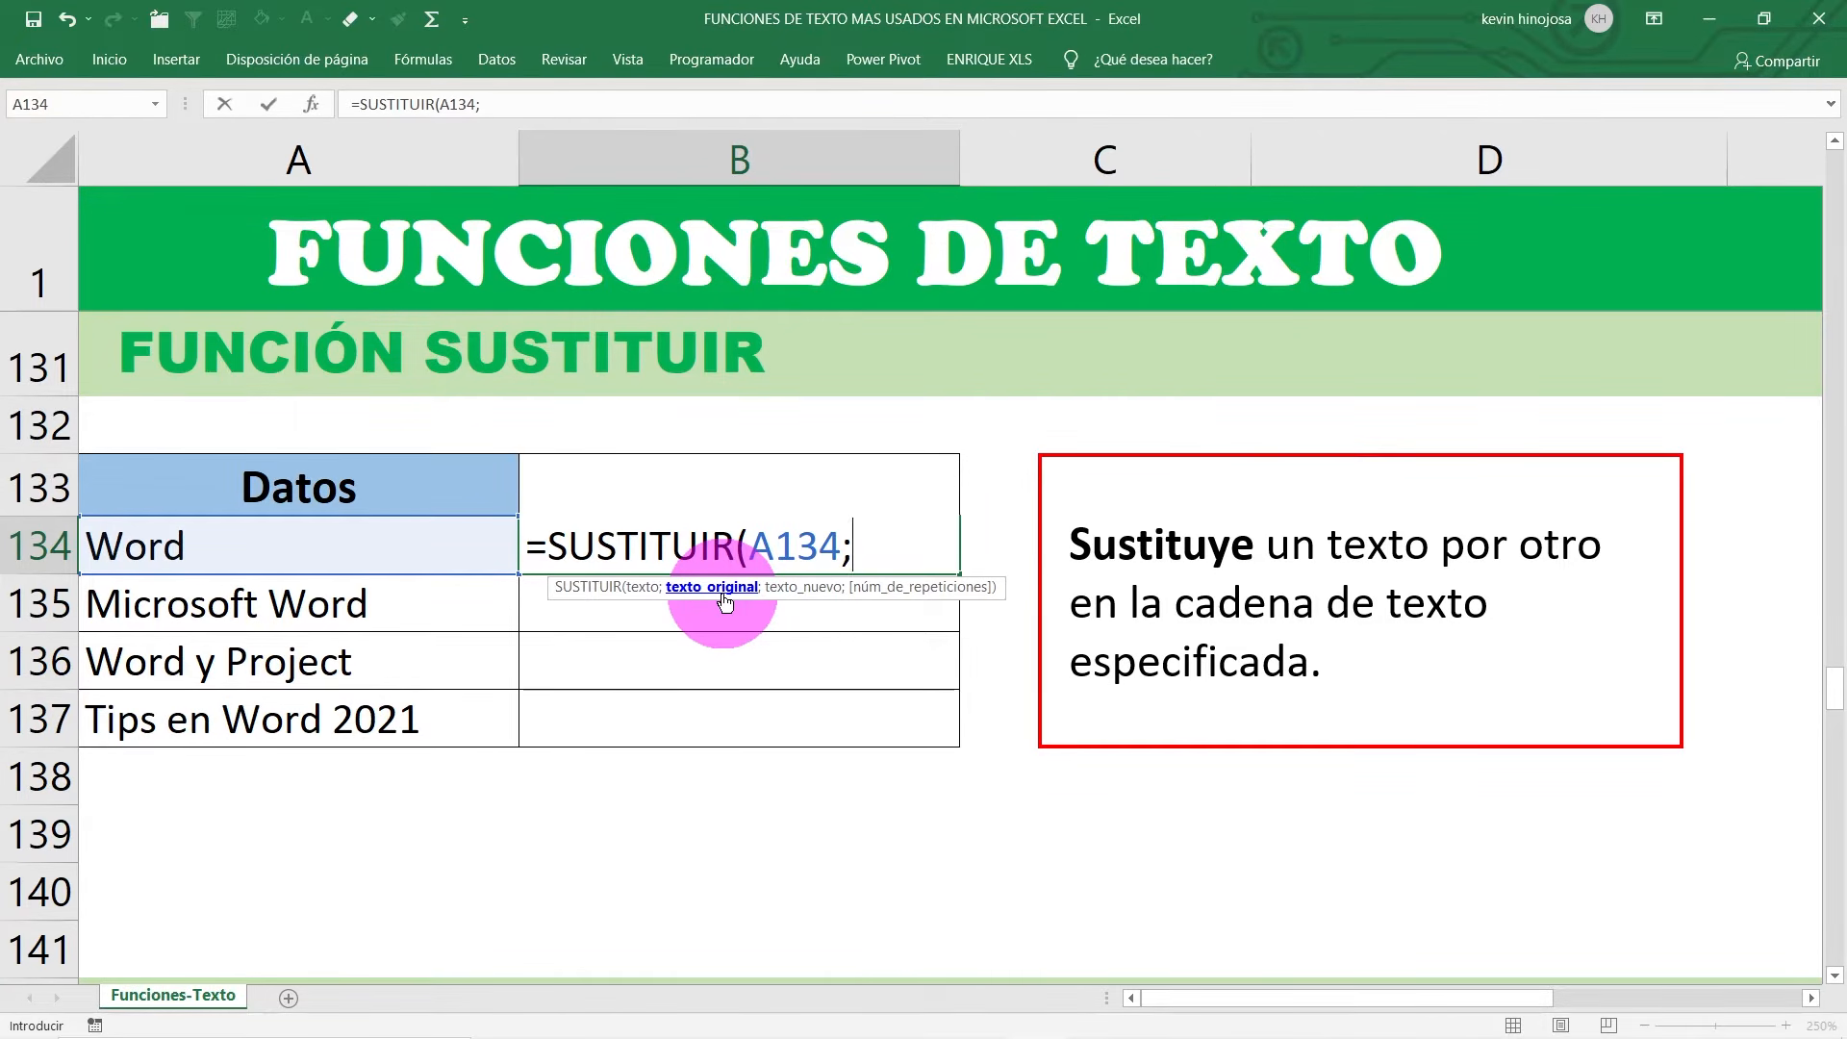
# Step: Enter "Word" as the original text argument of the SUSTITUIR formula in B134
pyautogui.write('"')
pyautogui.press('capslock')
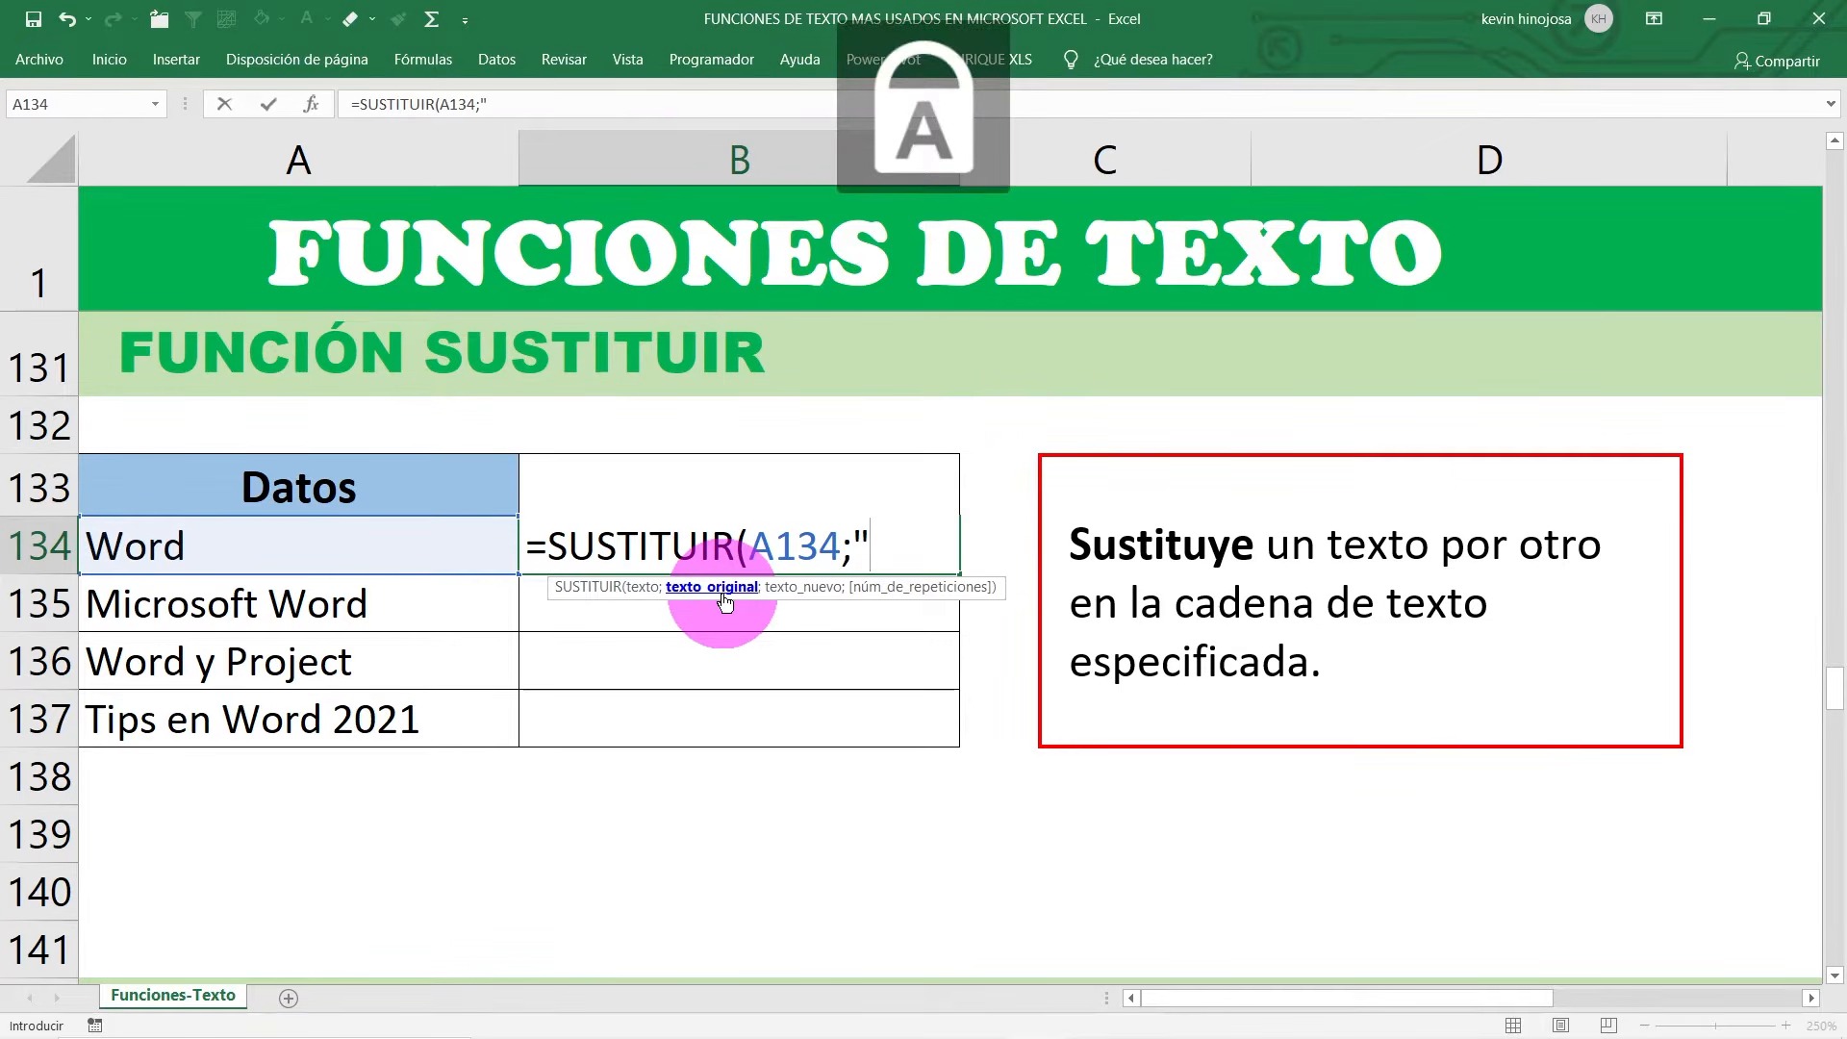
pyautogui.write('W')
pyautogui.press('capslock')
pyautogui.write('ord')
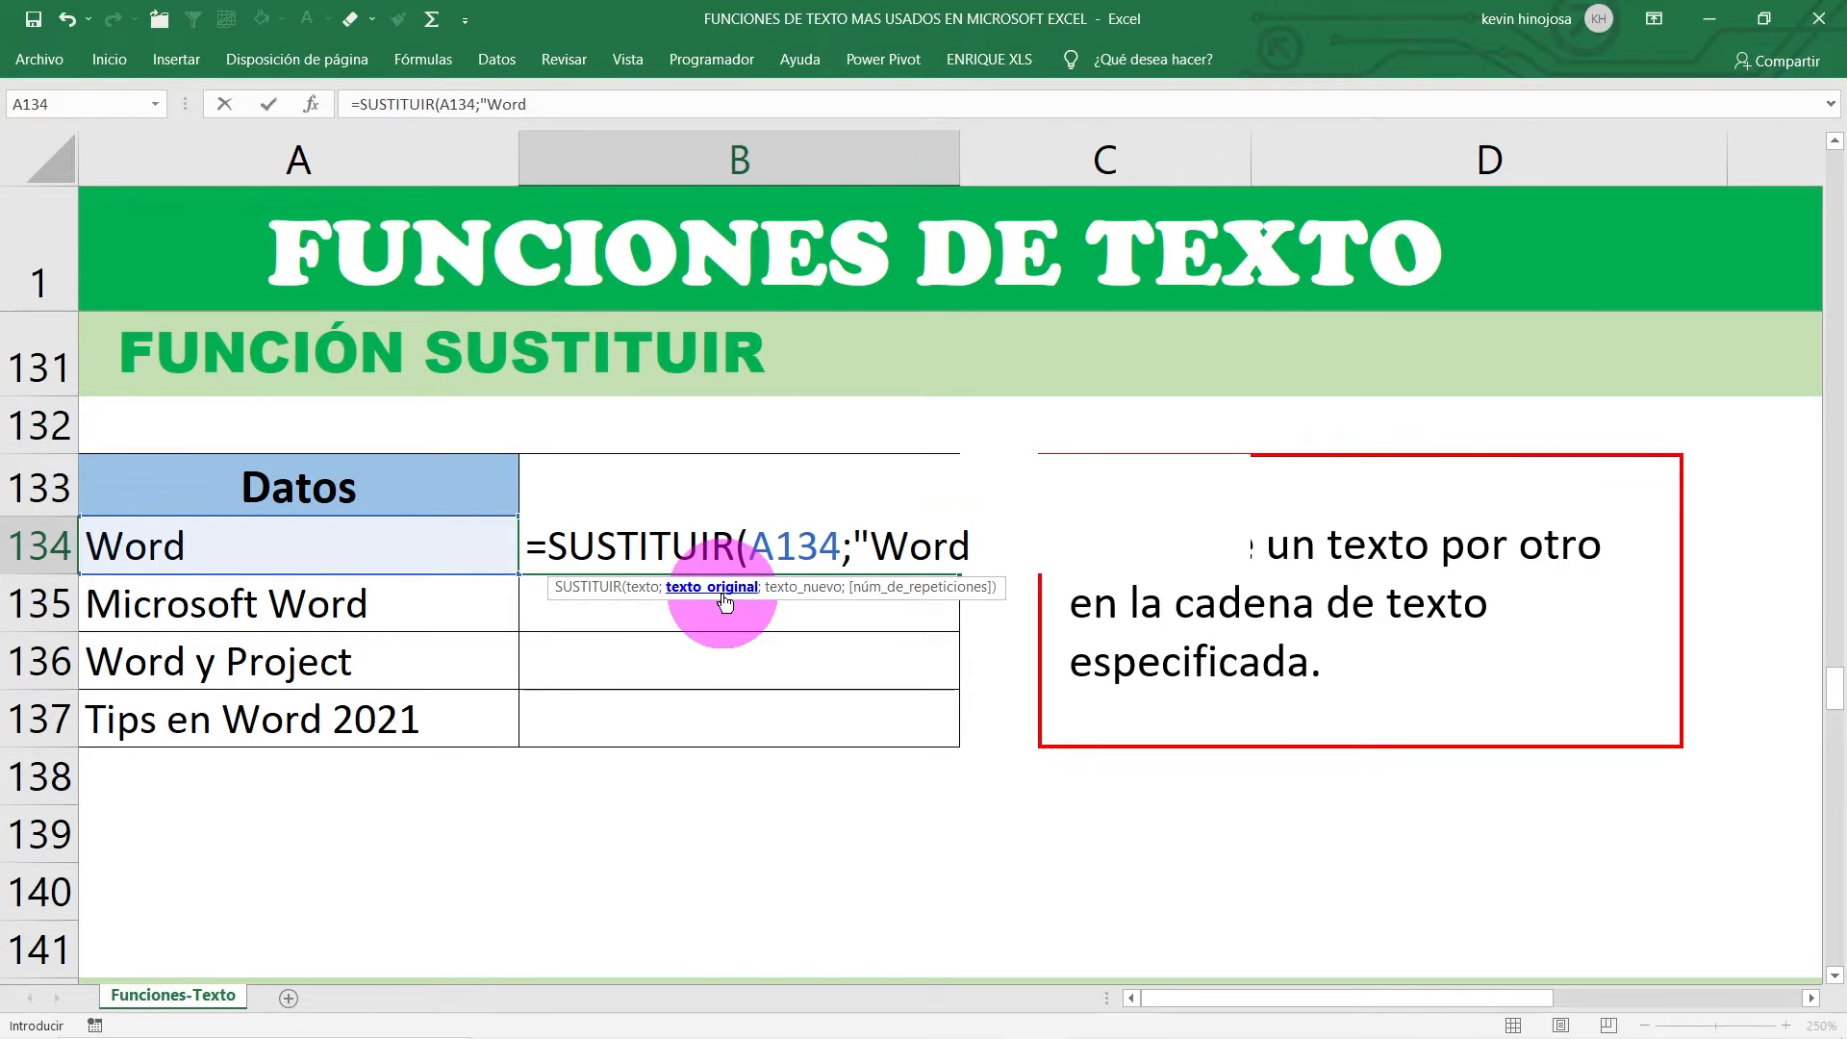
pyautogui.write('"')
pyautogui.write(';')
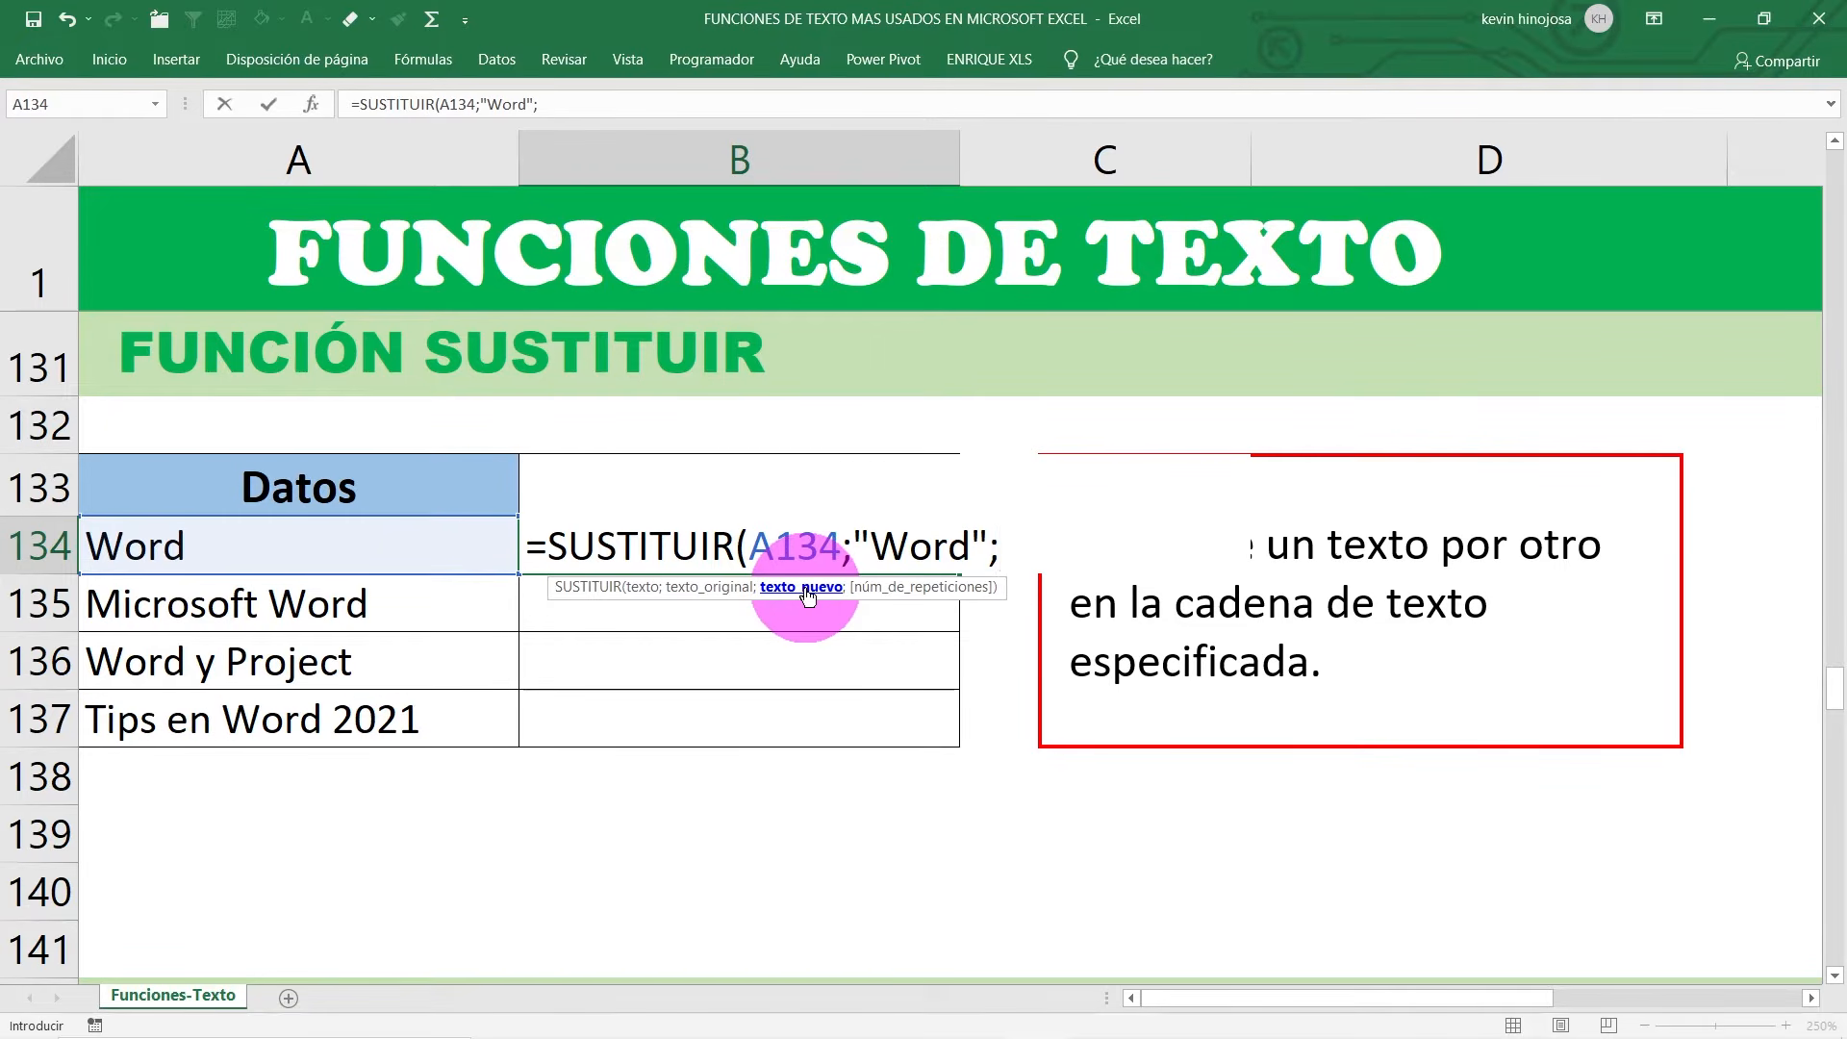
# Step: Enter "Excel" as the new text and complete the B134 formula as =SUSTITUIR(A134;"Word";"Excel")
pyautogui.press('capslock')
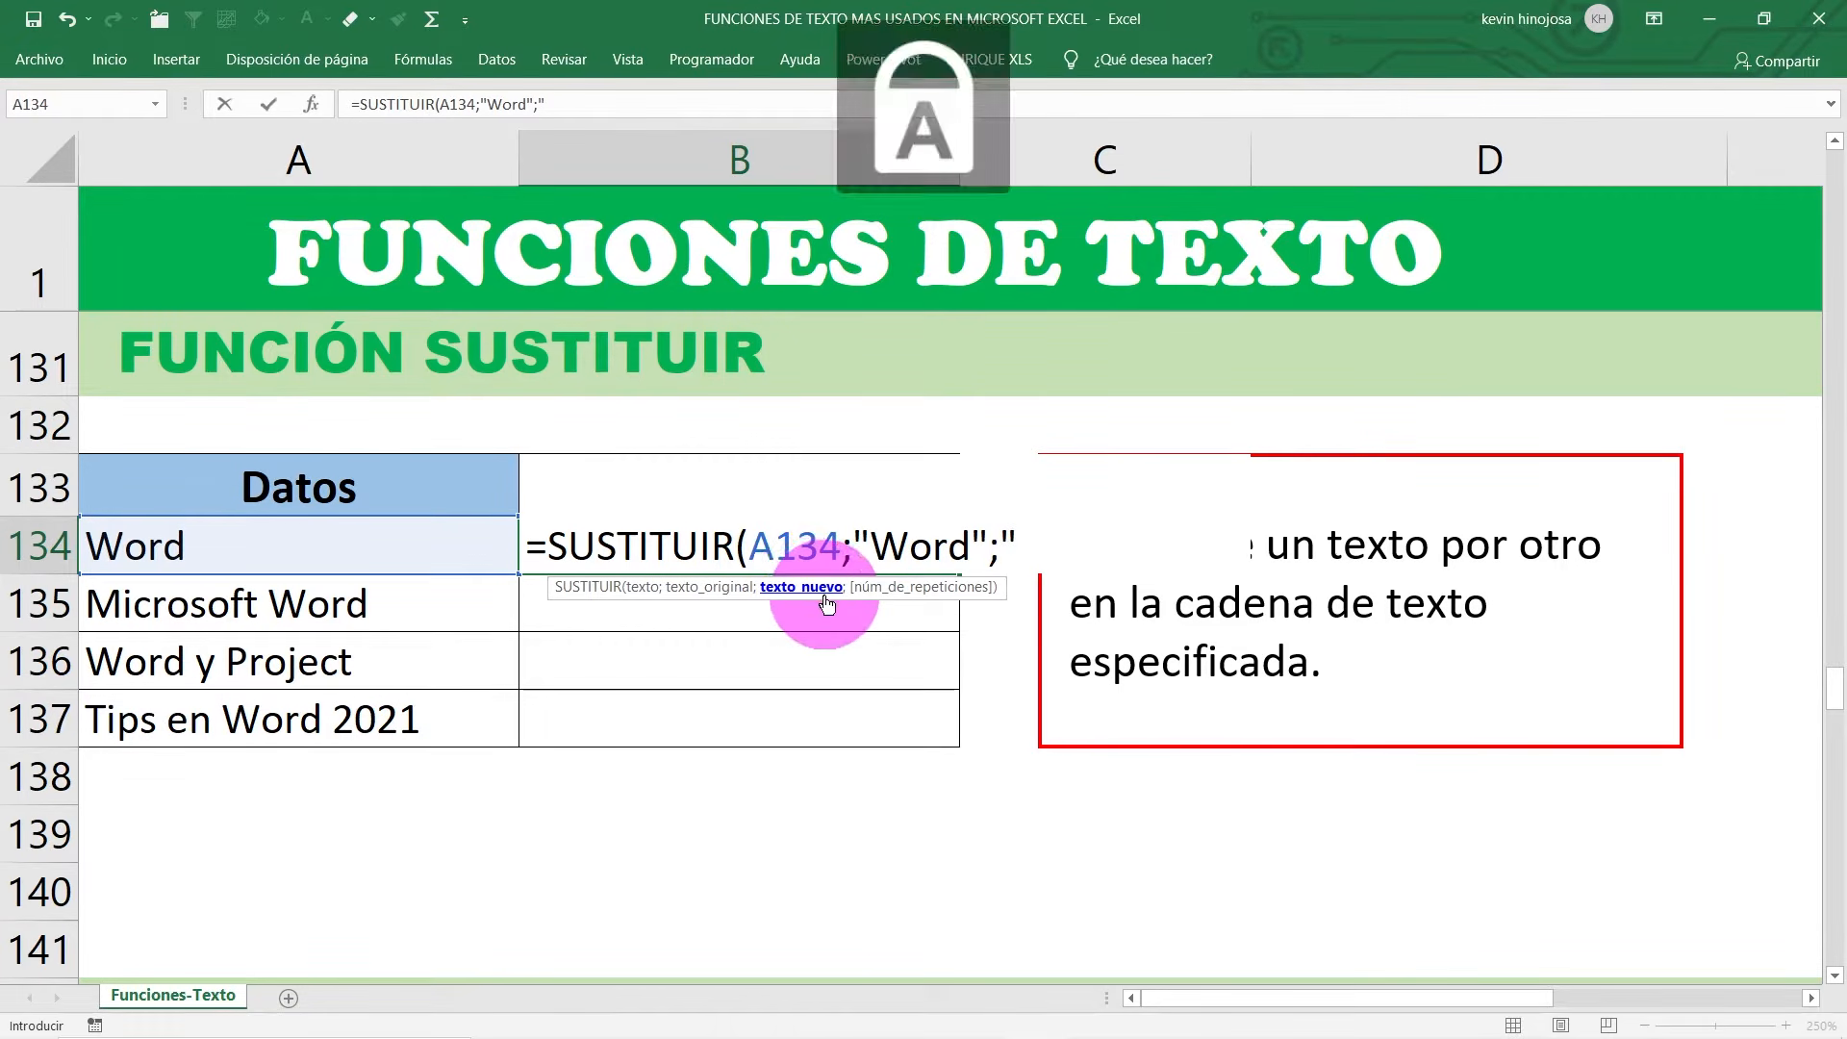
pyautogui.write('"E')
pyautogui.press('capslock')
pyautogui.write('xcel')
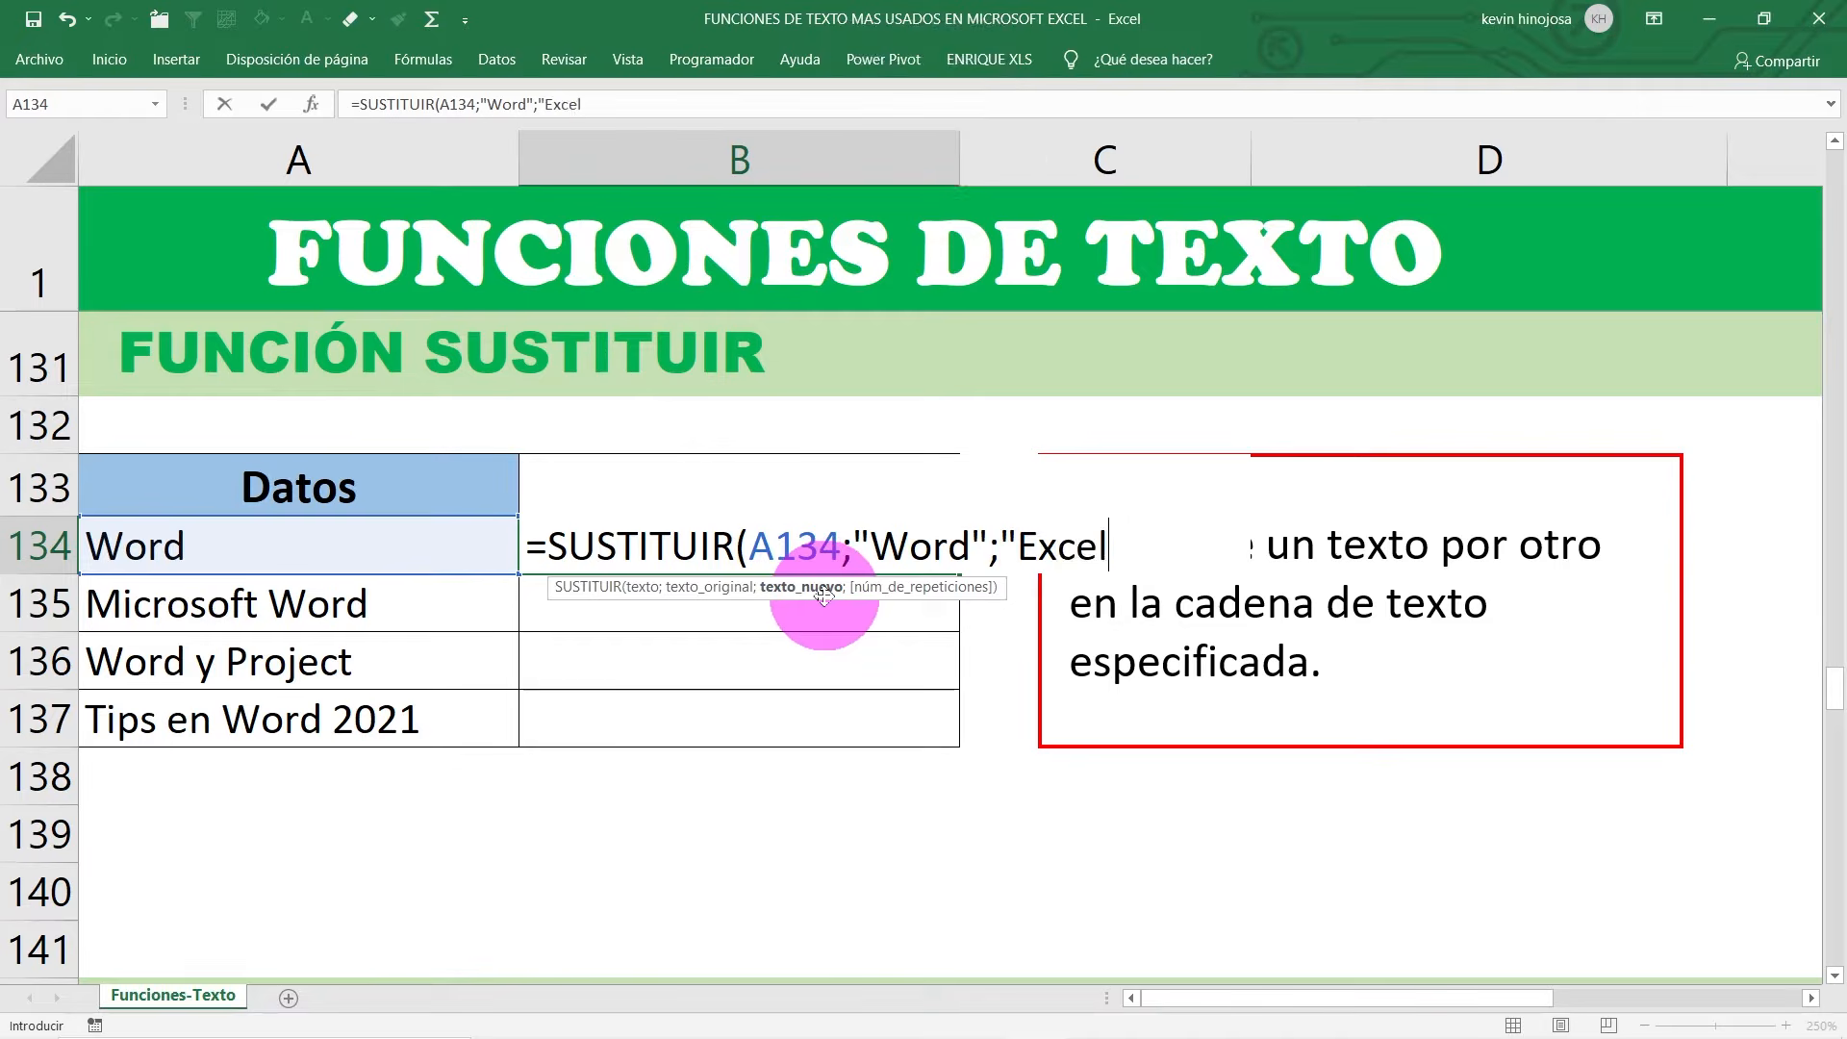
pyautogui.write('")')
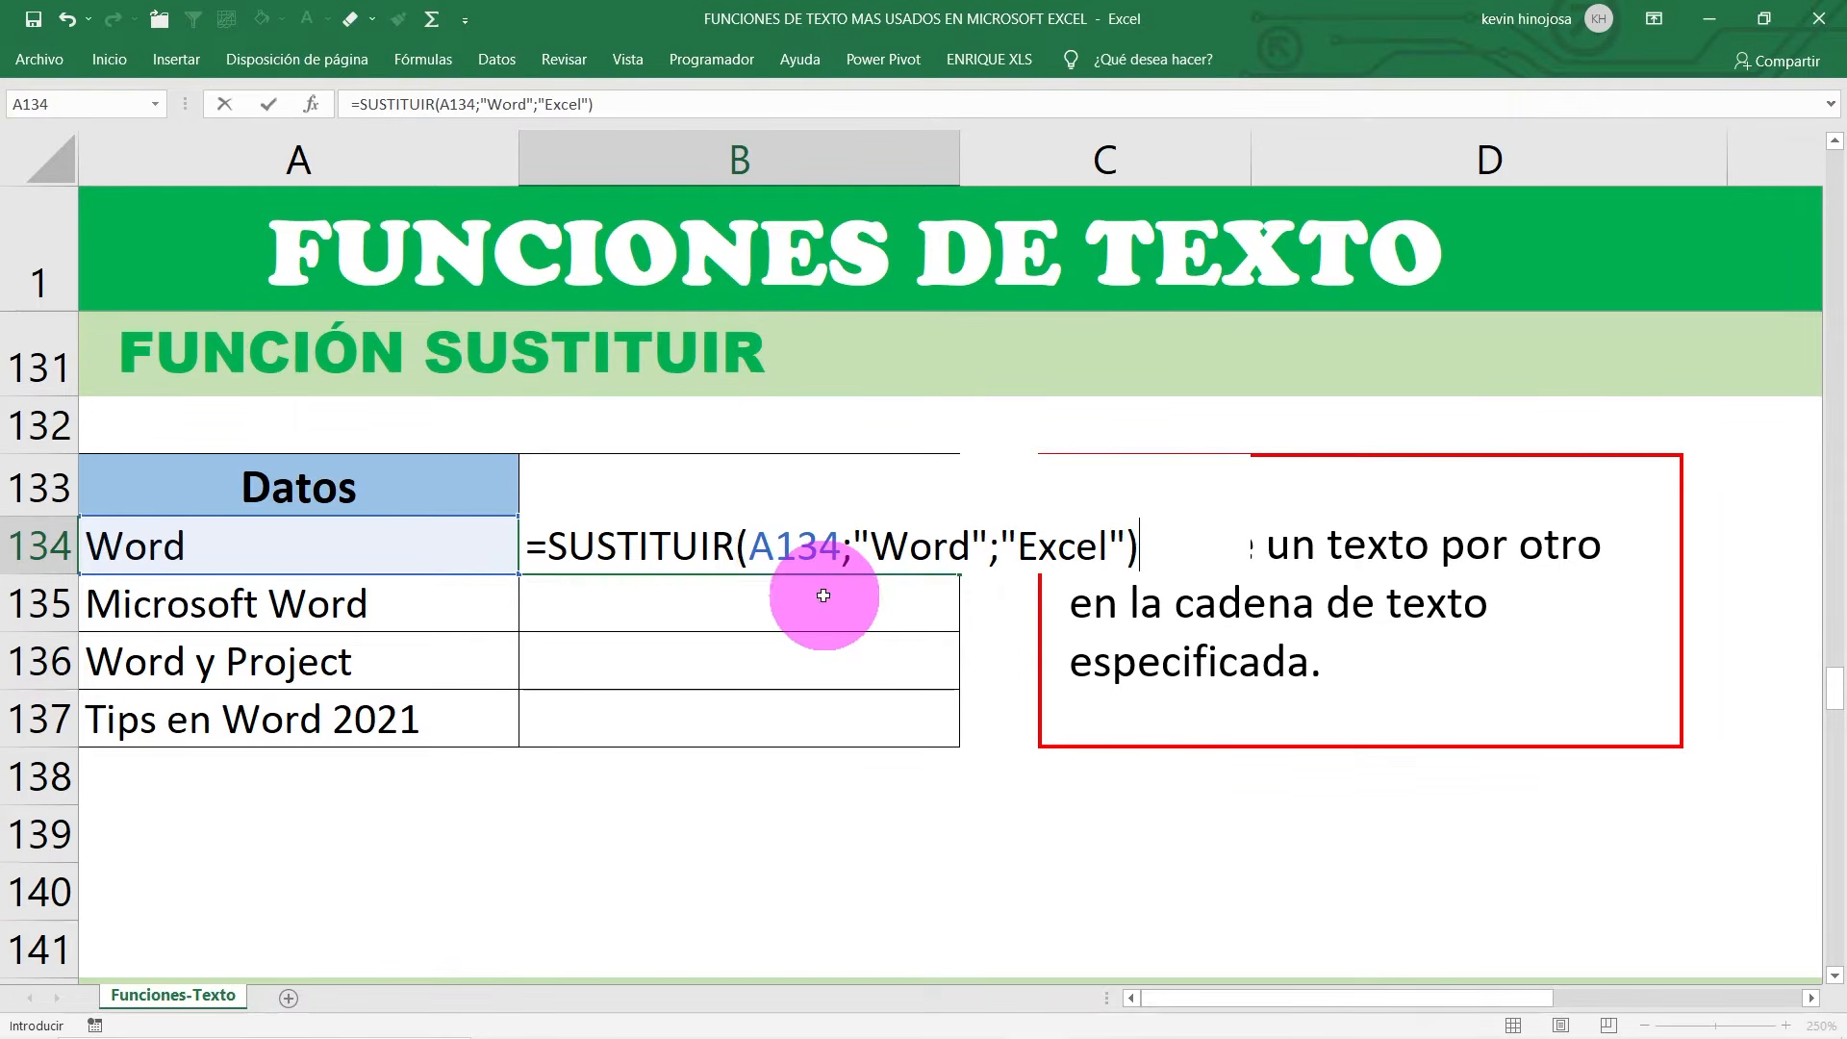
pyautogui.press('Return')
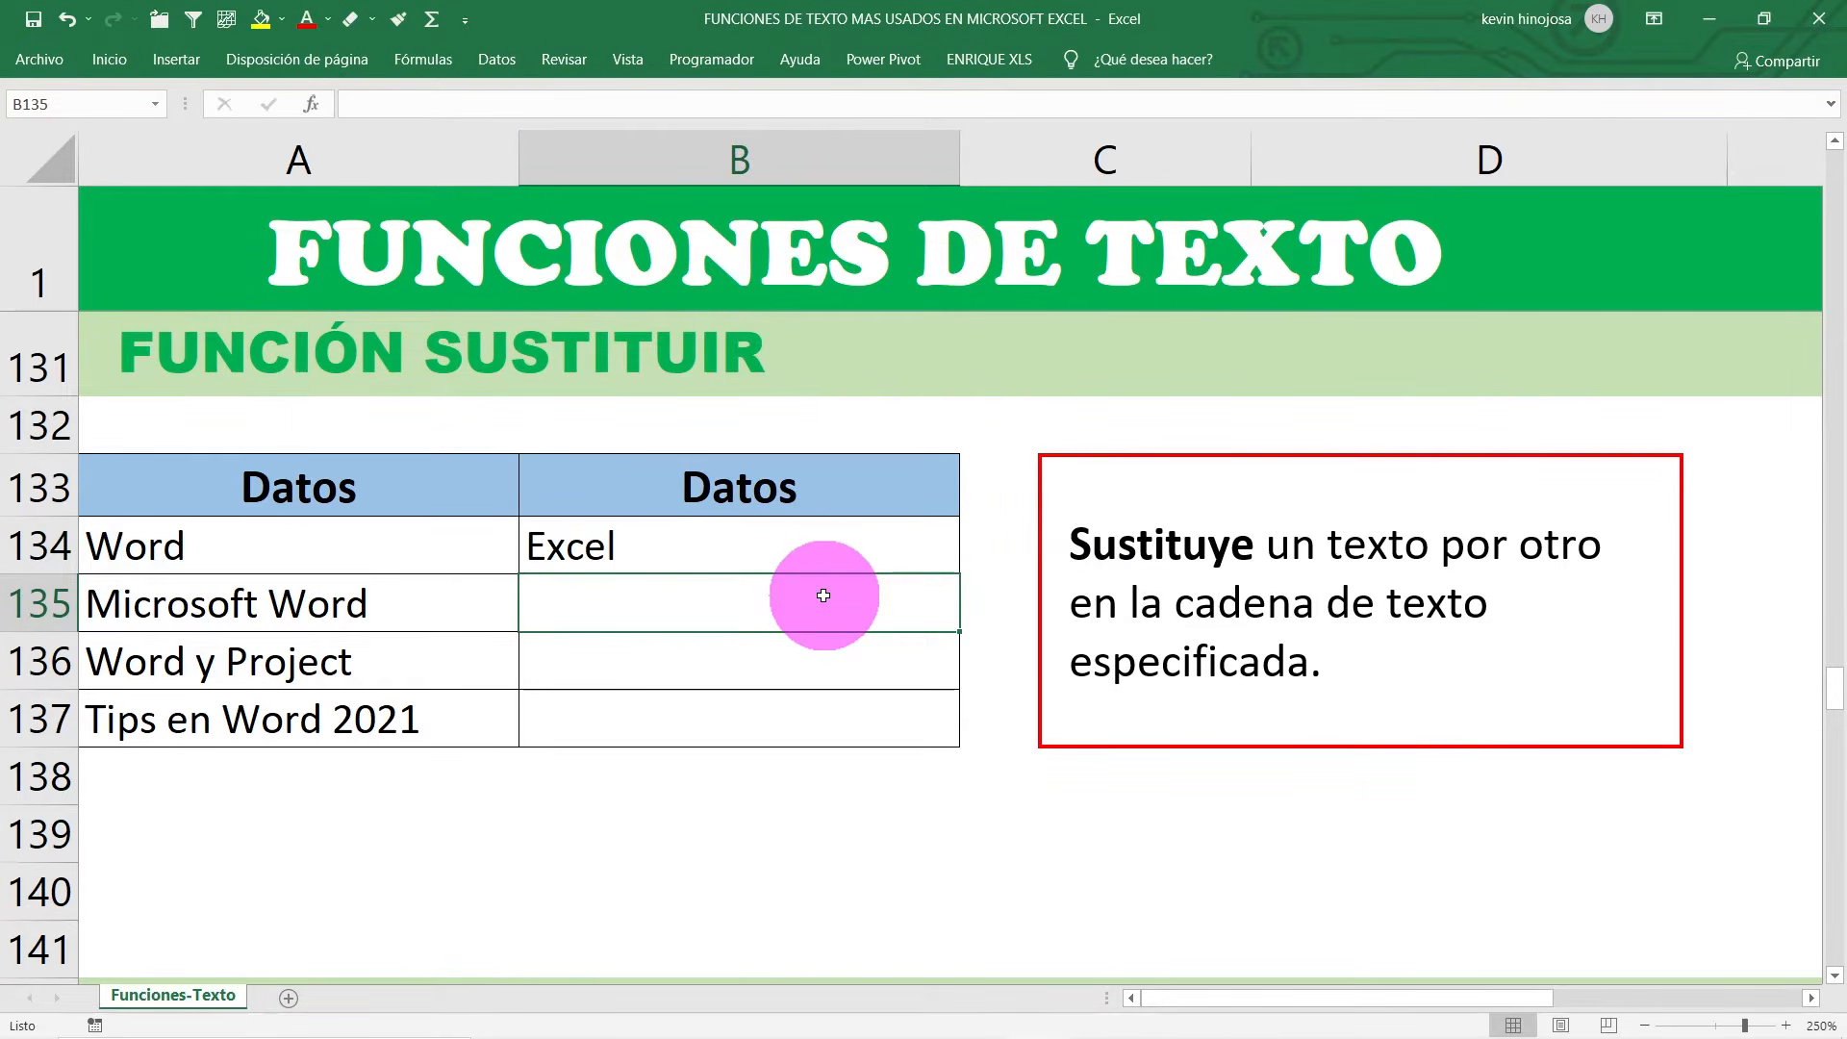
# Step: Compare B134 with its source text, copy its SUSTITUIR formula down through B137 and check the resulting texts
pyautogui.click(781, 550)
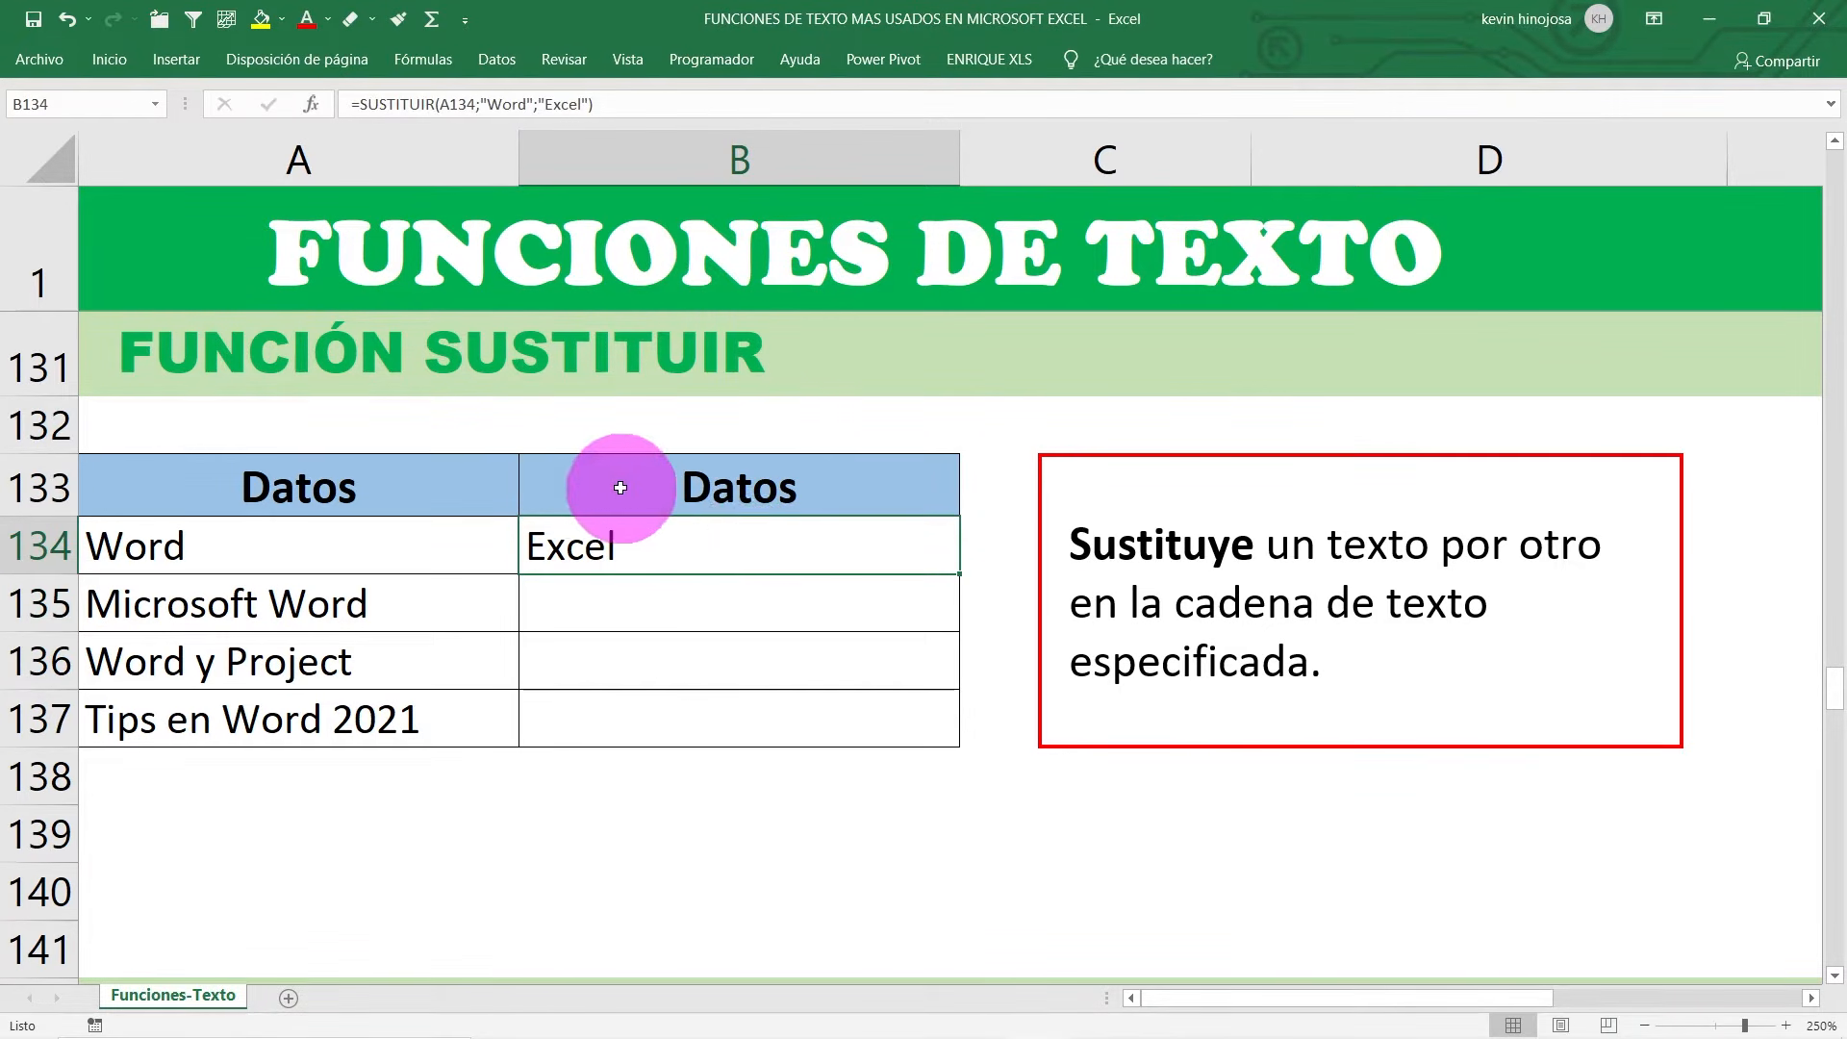
pyautogui.click(318, 540)
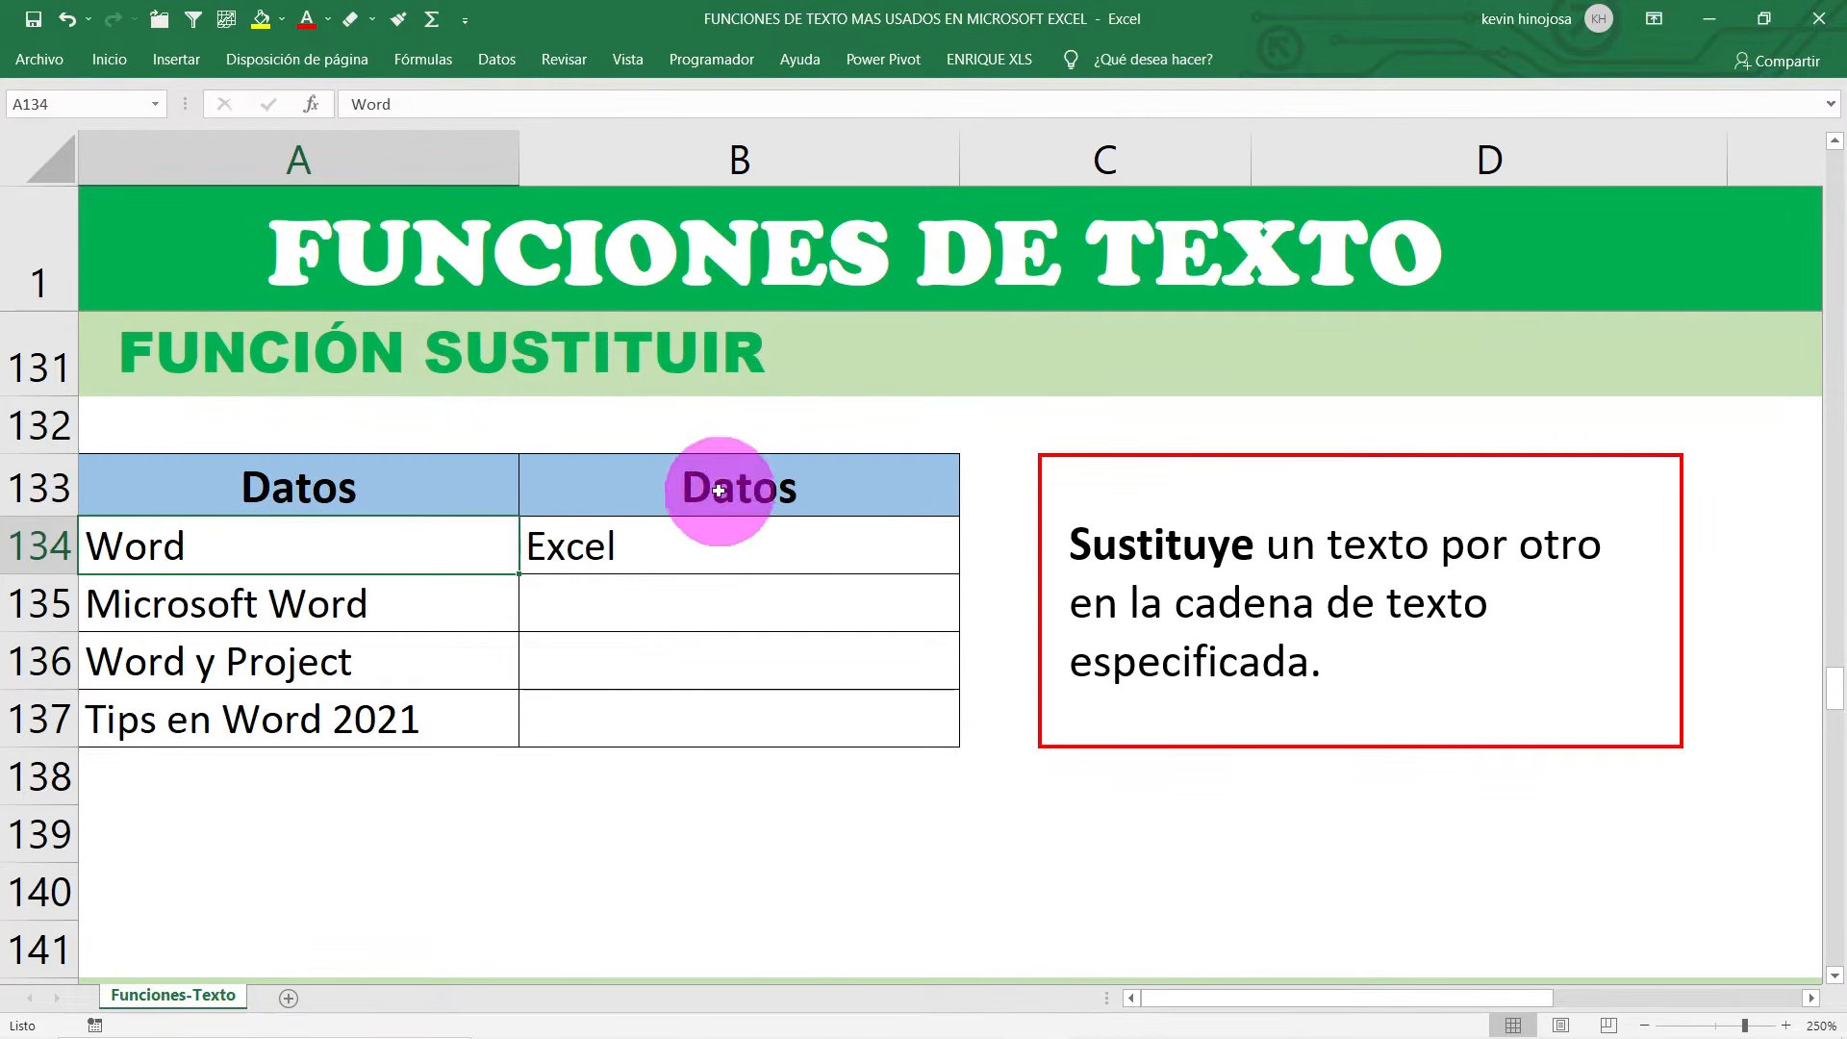
pyautogui.click(661, 541)
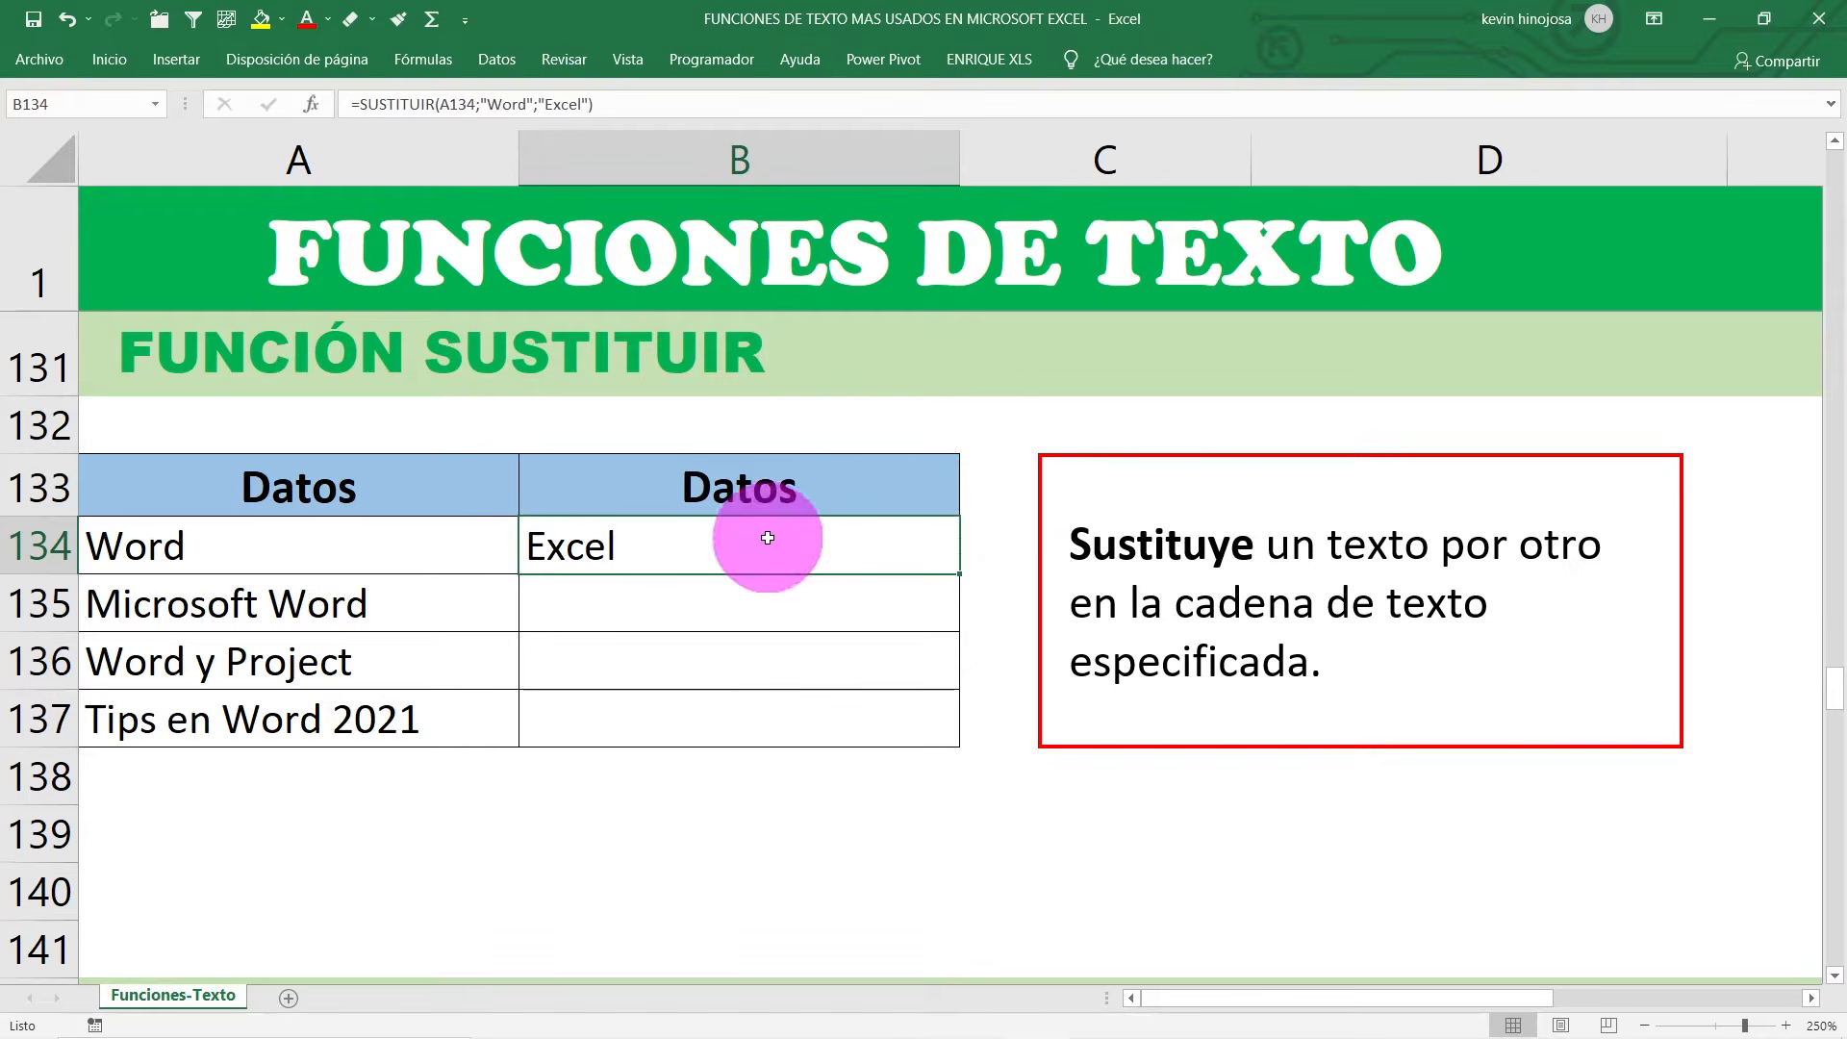
pyautogui.doubleClick(958, 572)
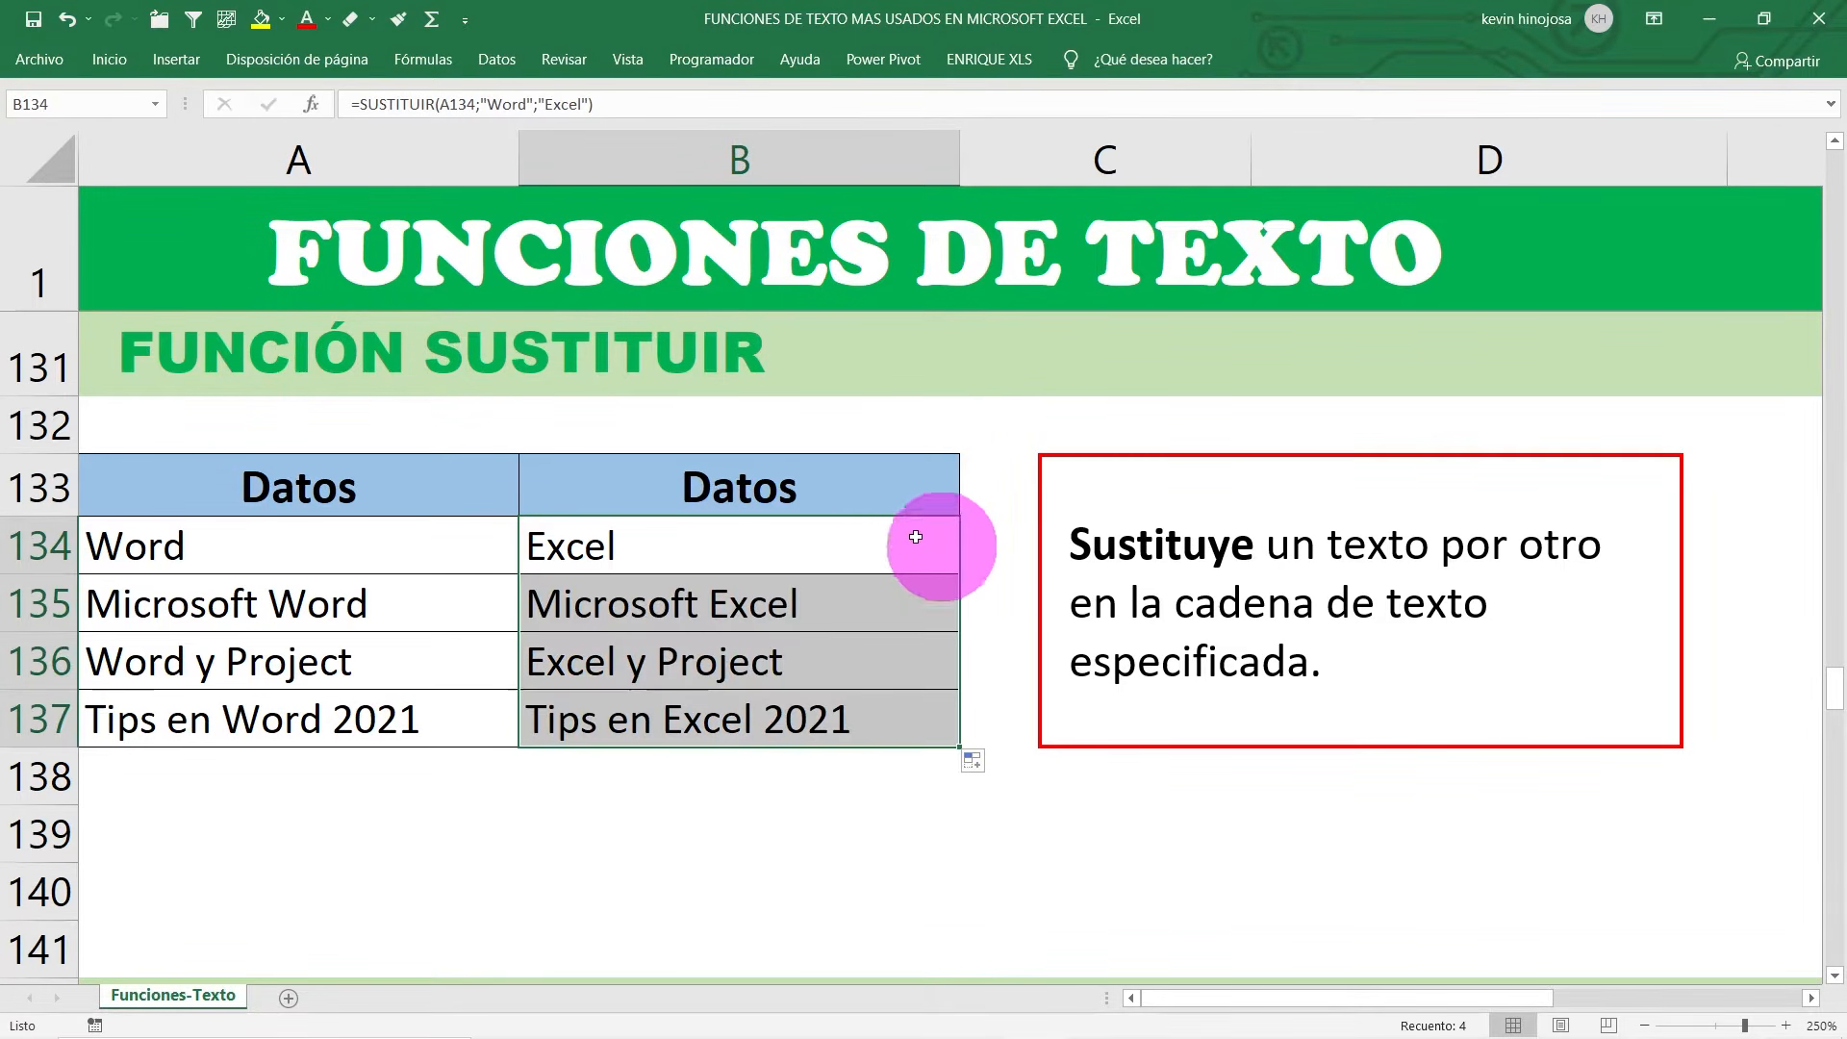
pyautogui.click(654, 591)
pyautogui.click(699, 666)
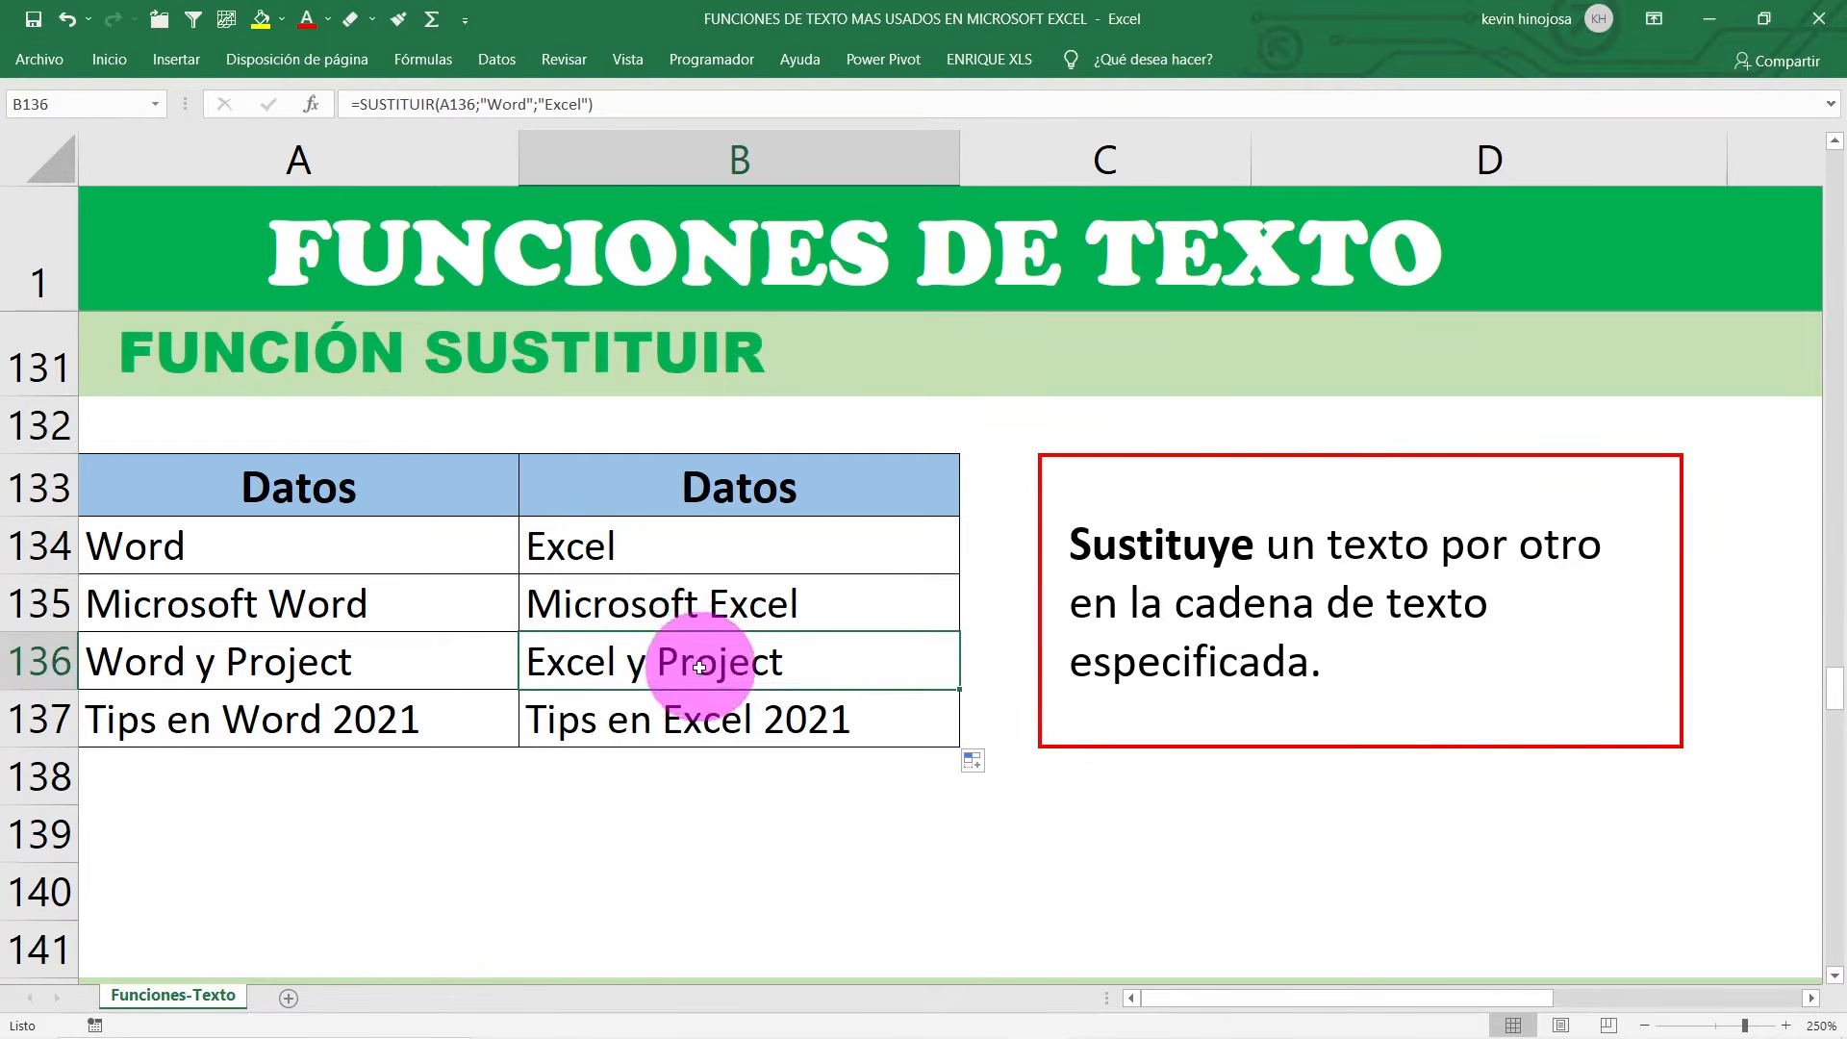
pyautogui.click(712, 717)
pyautogui.click(742, 662)
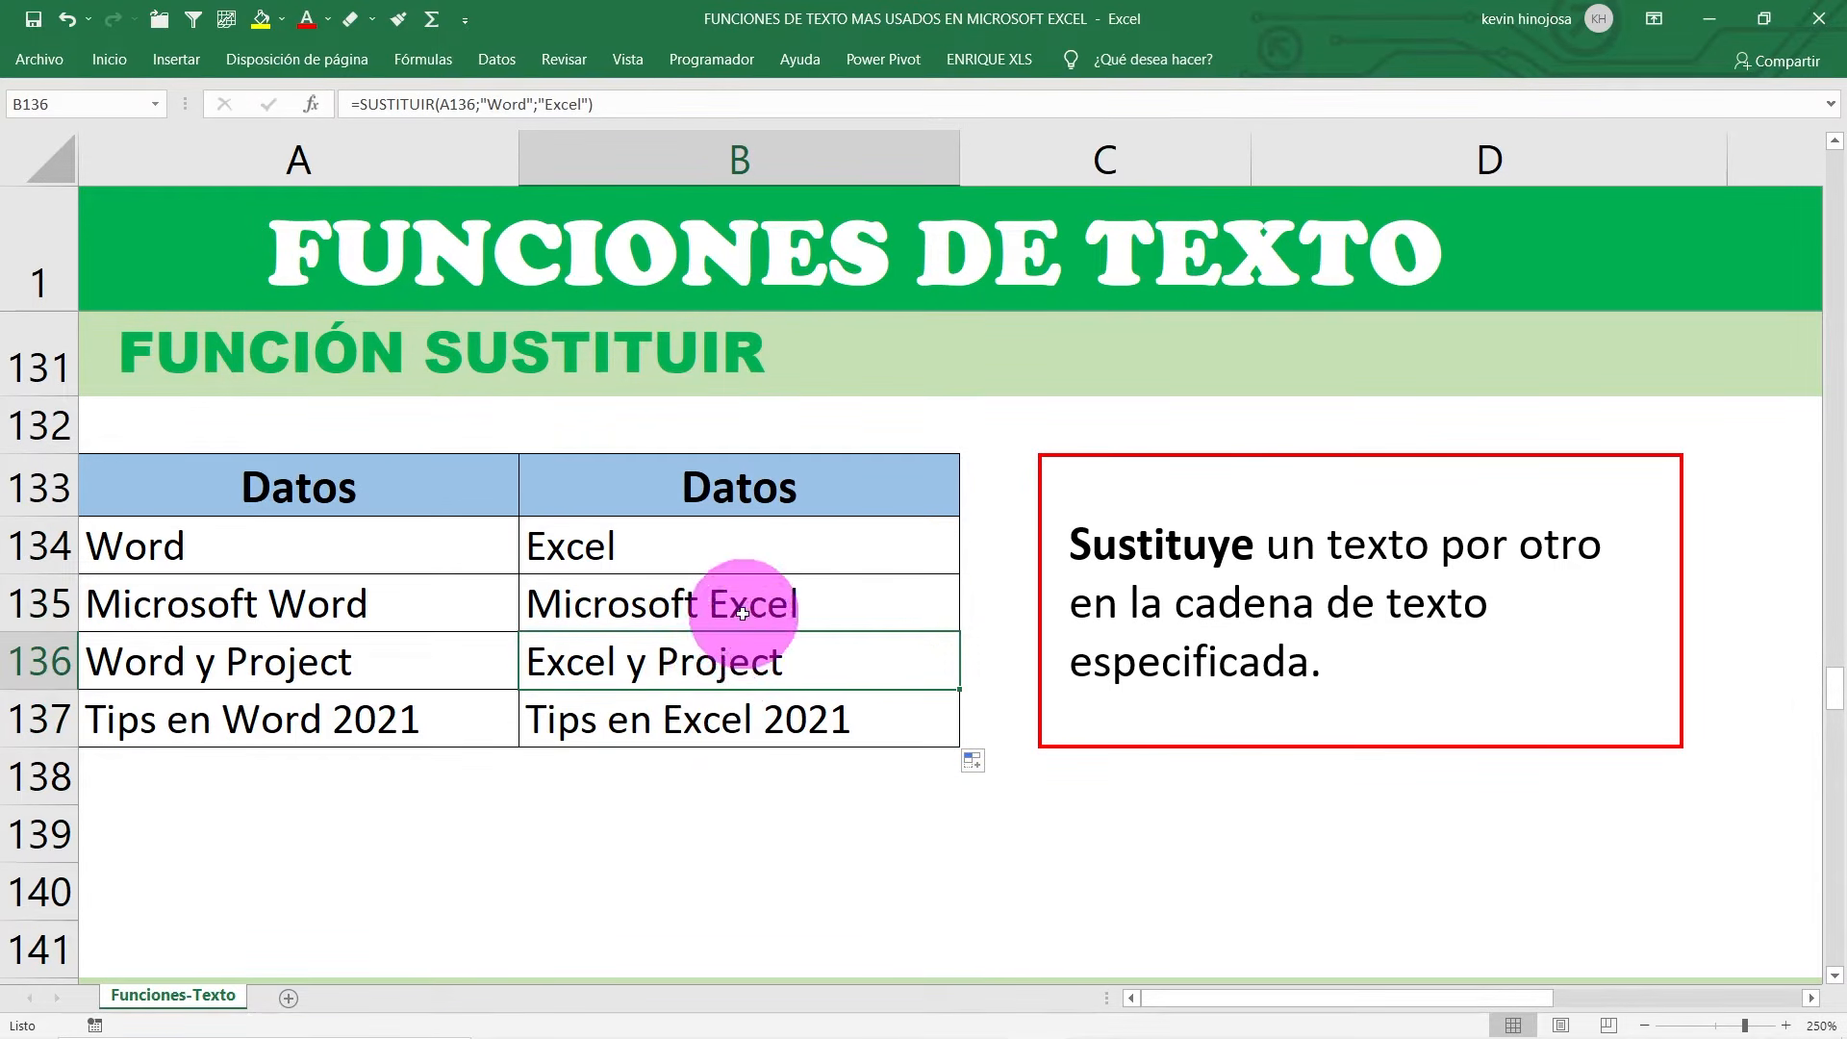
pyautogui.click(741, 613)
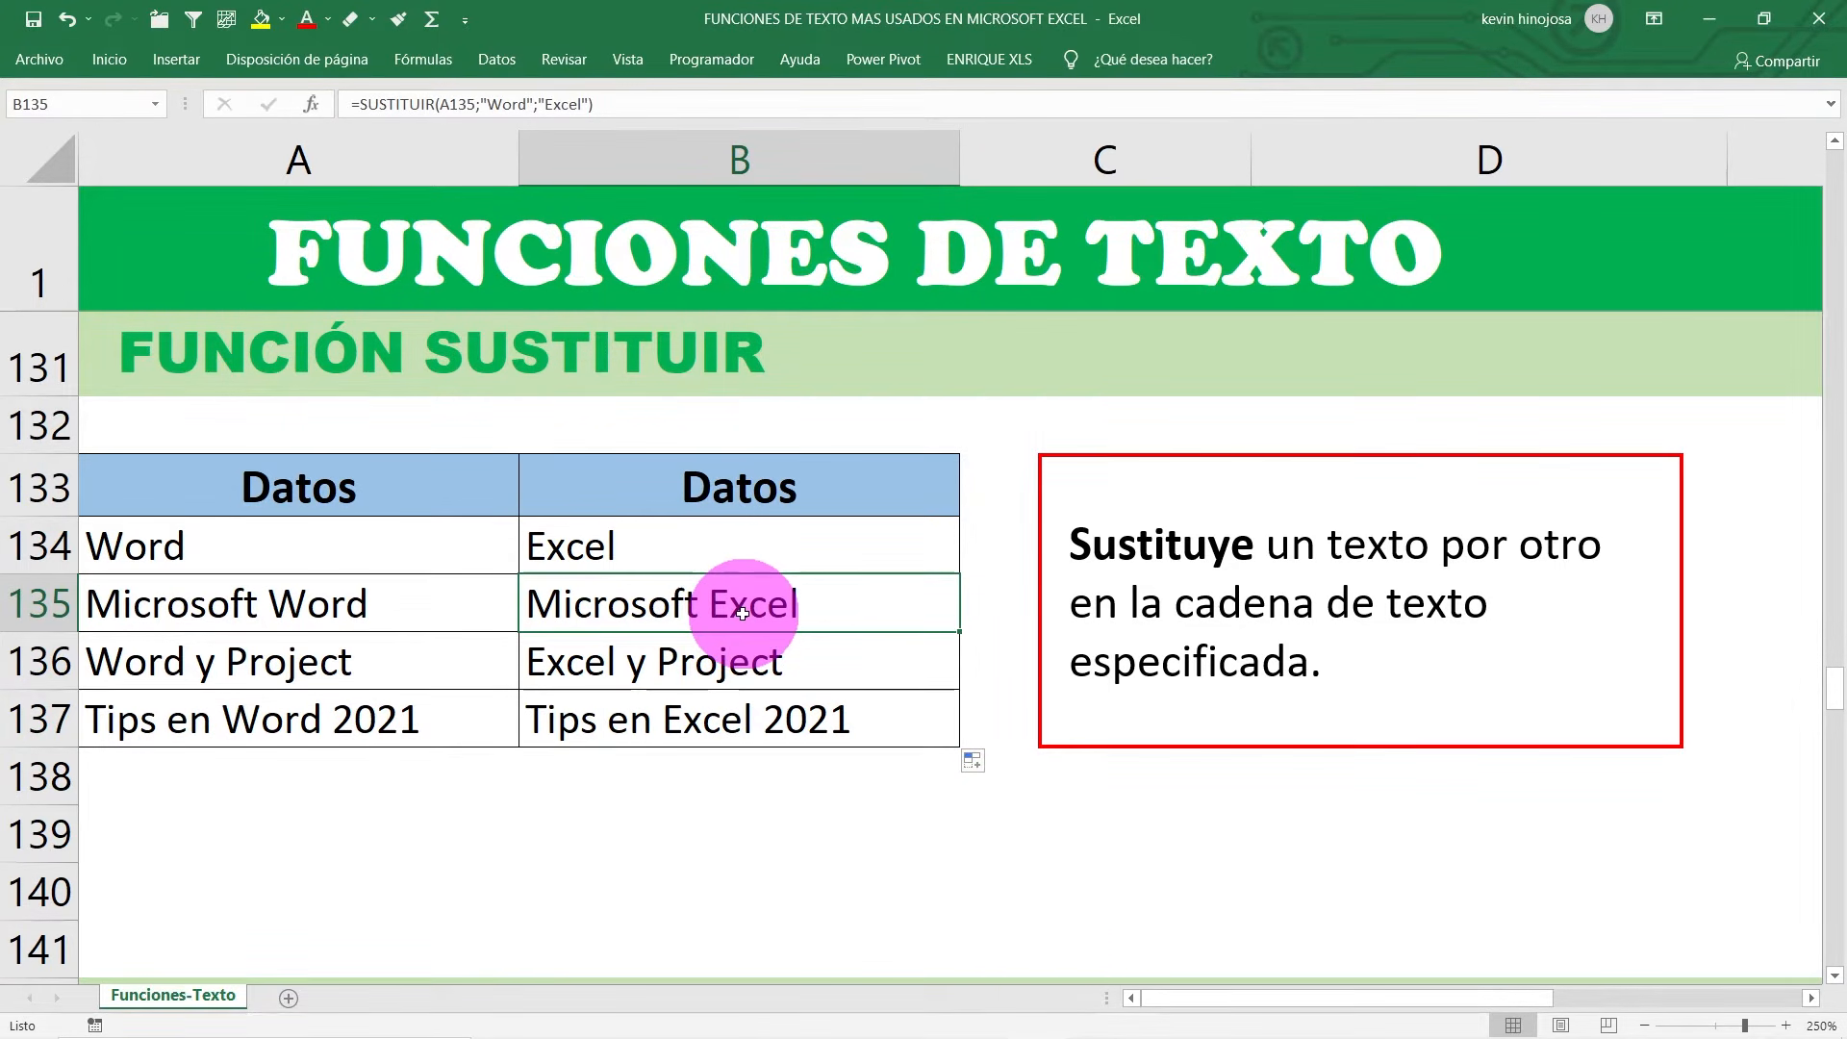
pyautogui.click(726, 661)
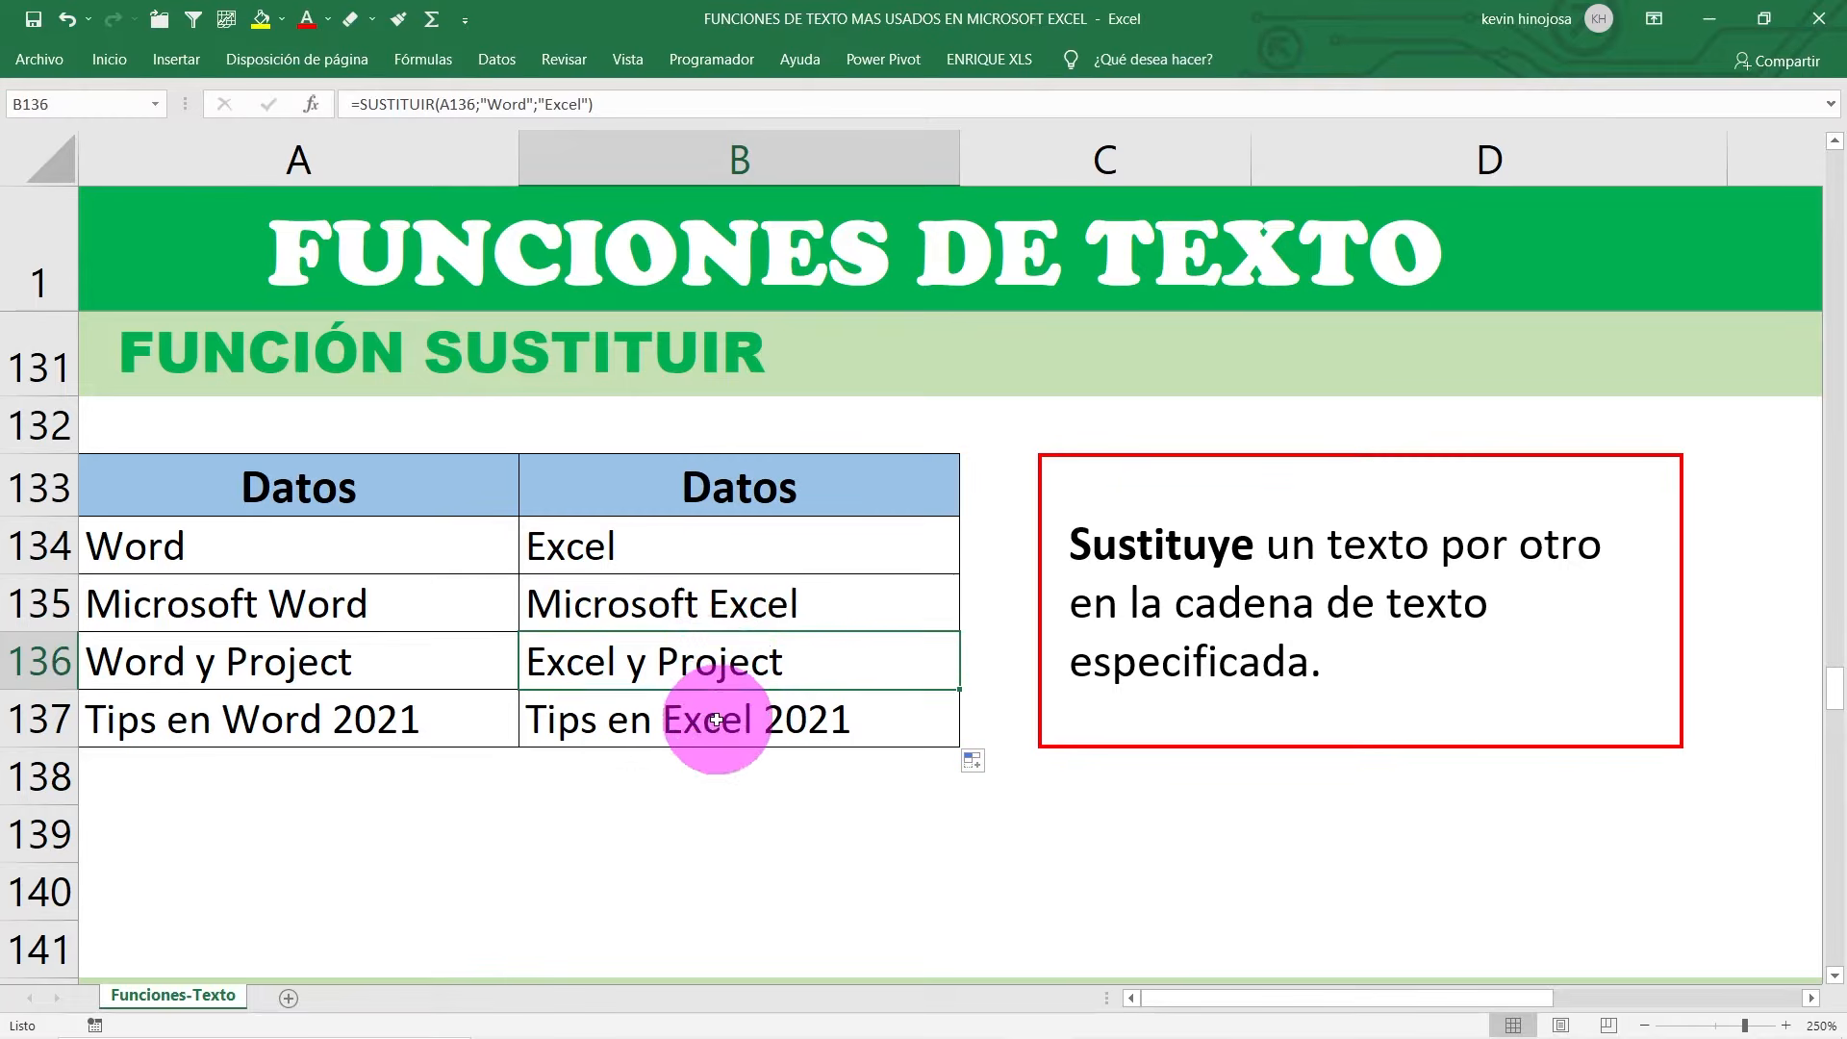
pyautogui.click(741, 721)
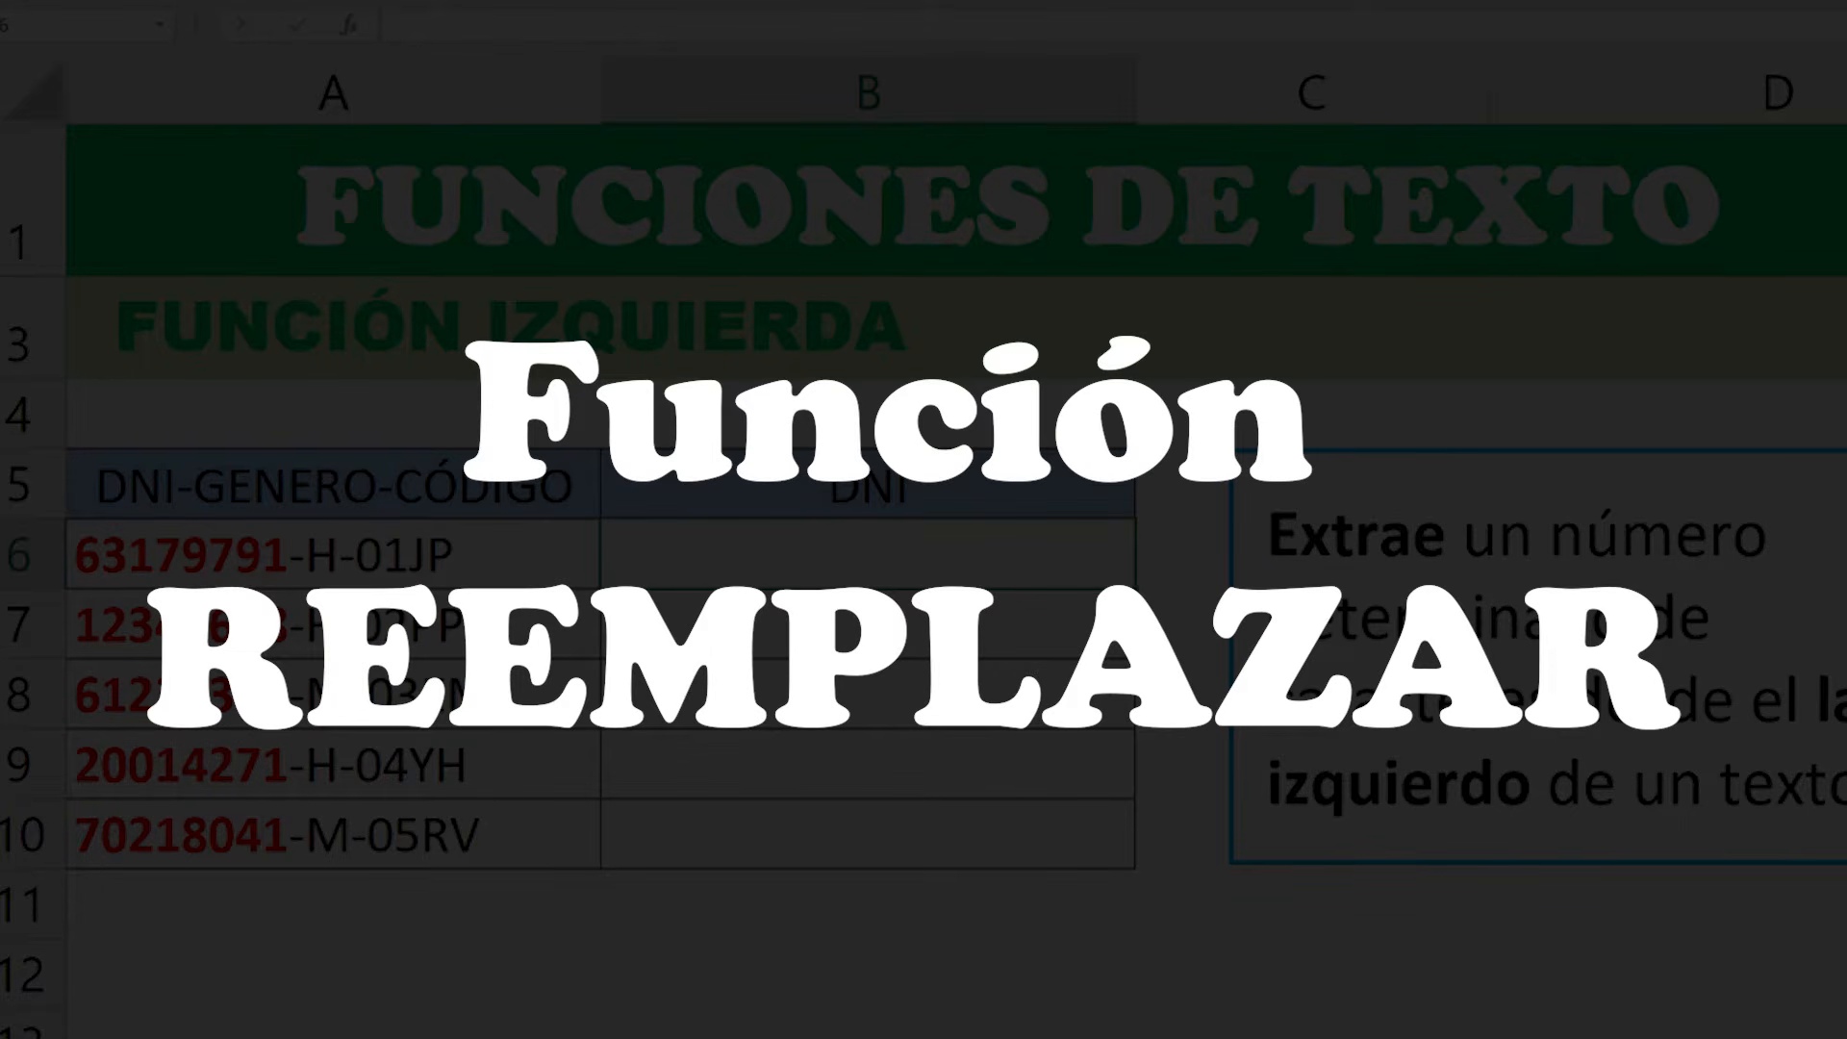
# Step: Review the ID numbers in A145:A148 of the REEMPLAZAR section
pyautogui.click(684, 521)
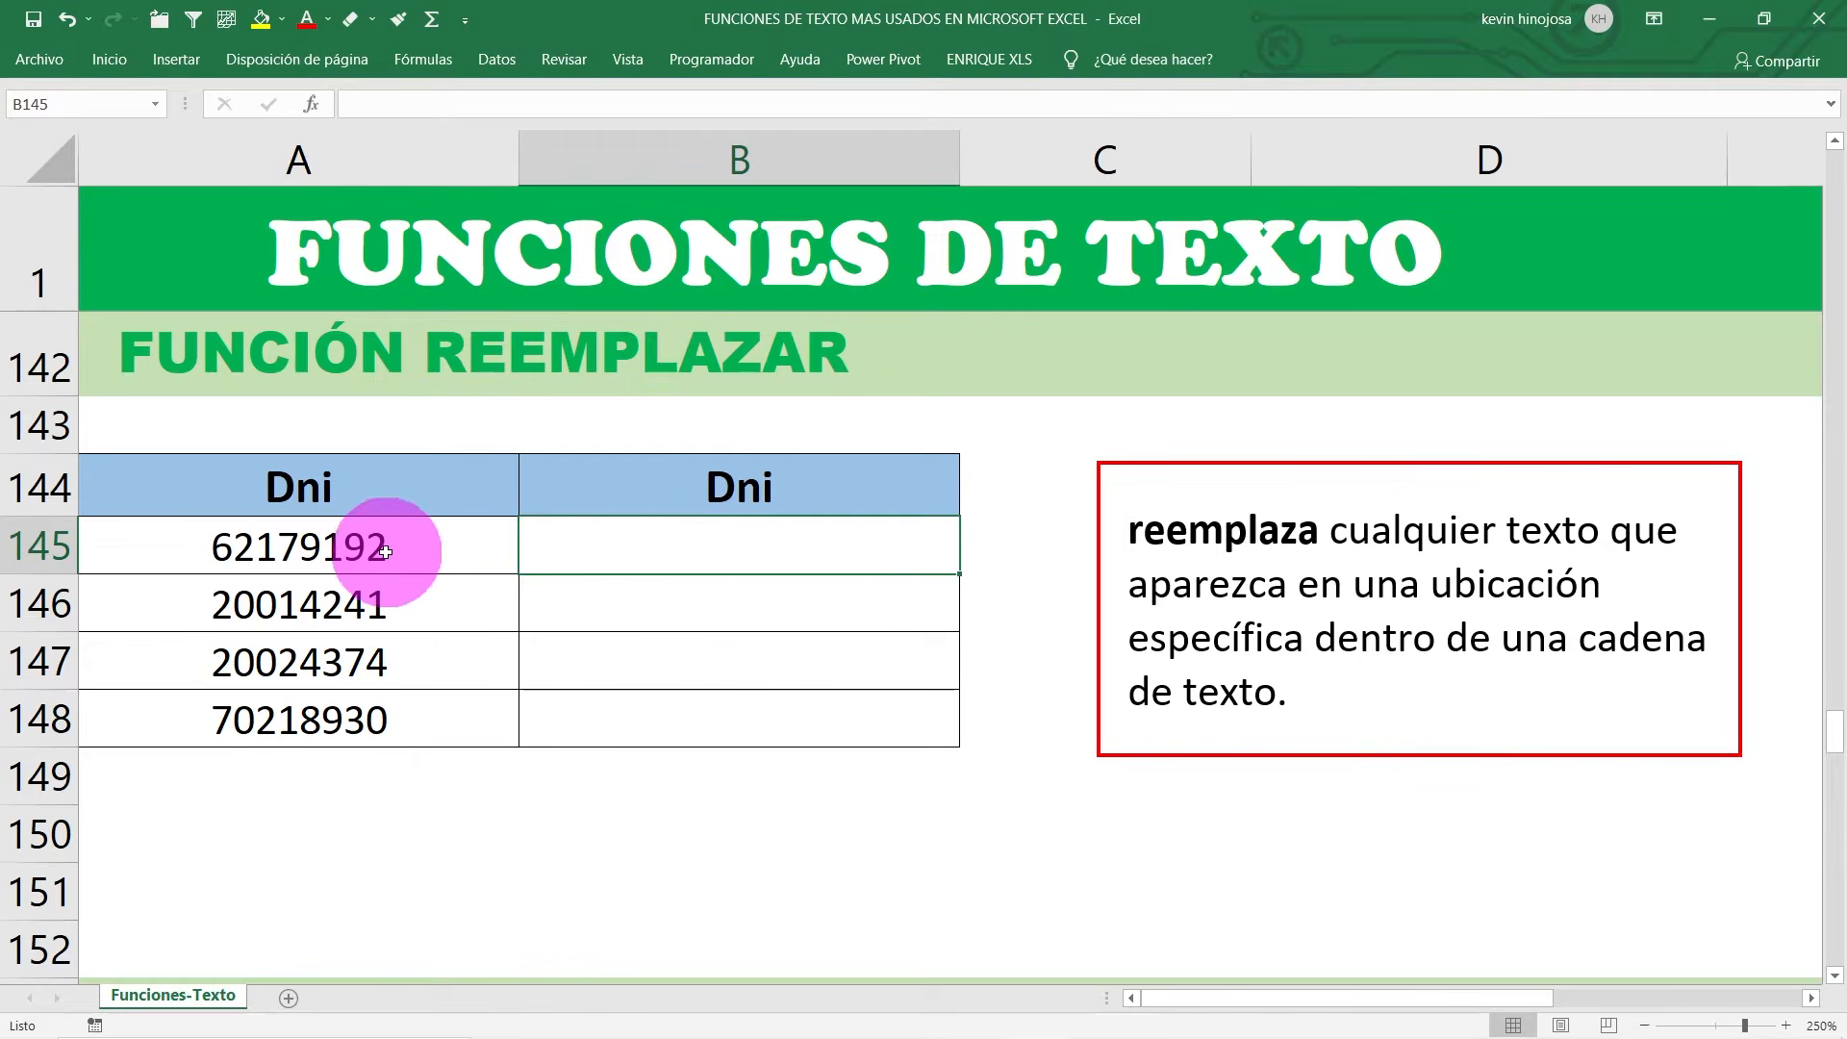
pyautogui.moveTo(363, 548); pyautogui.dragTo(365, 733)
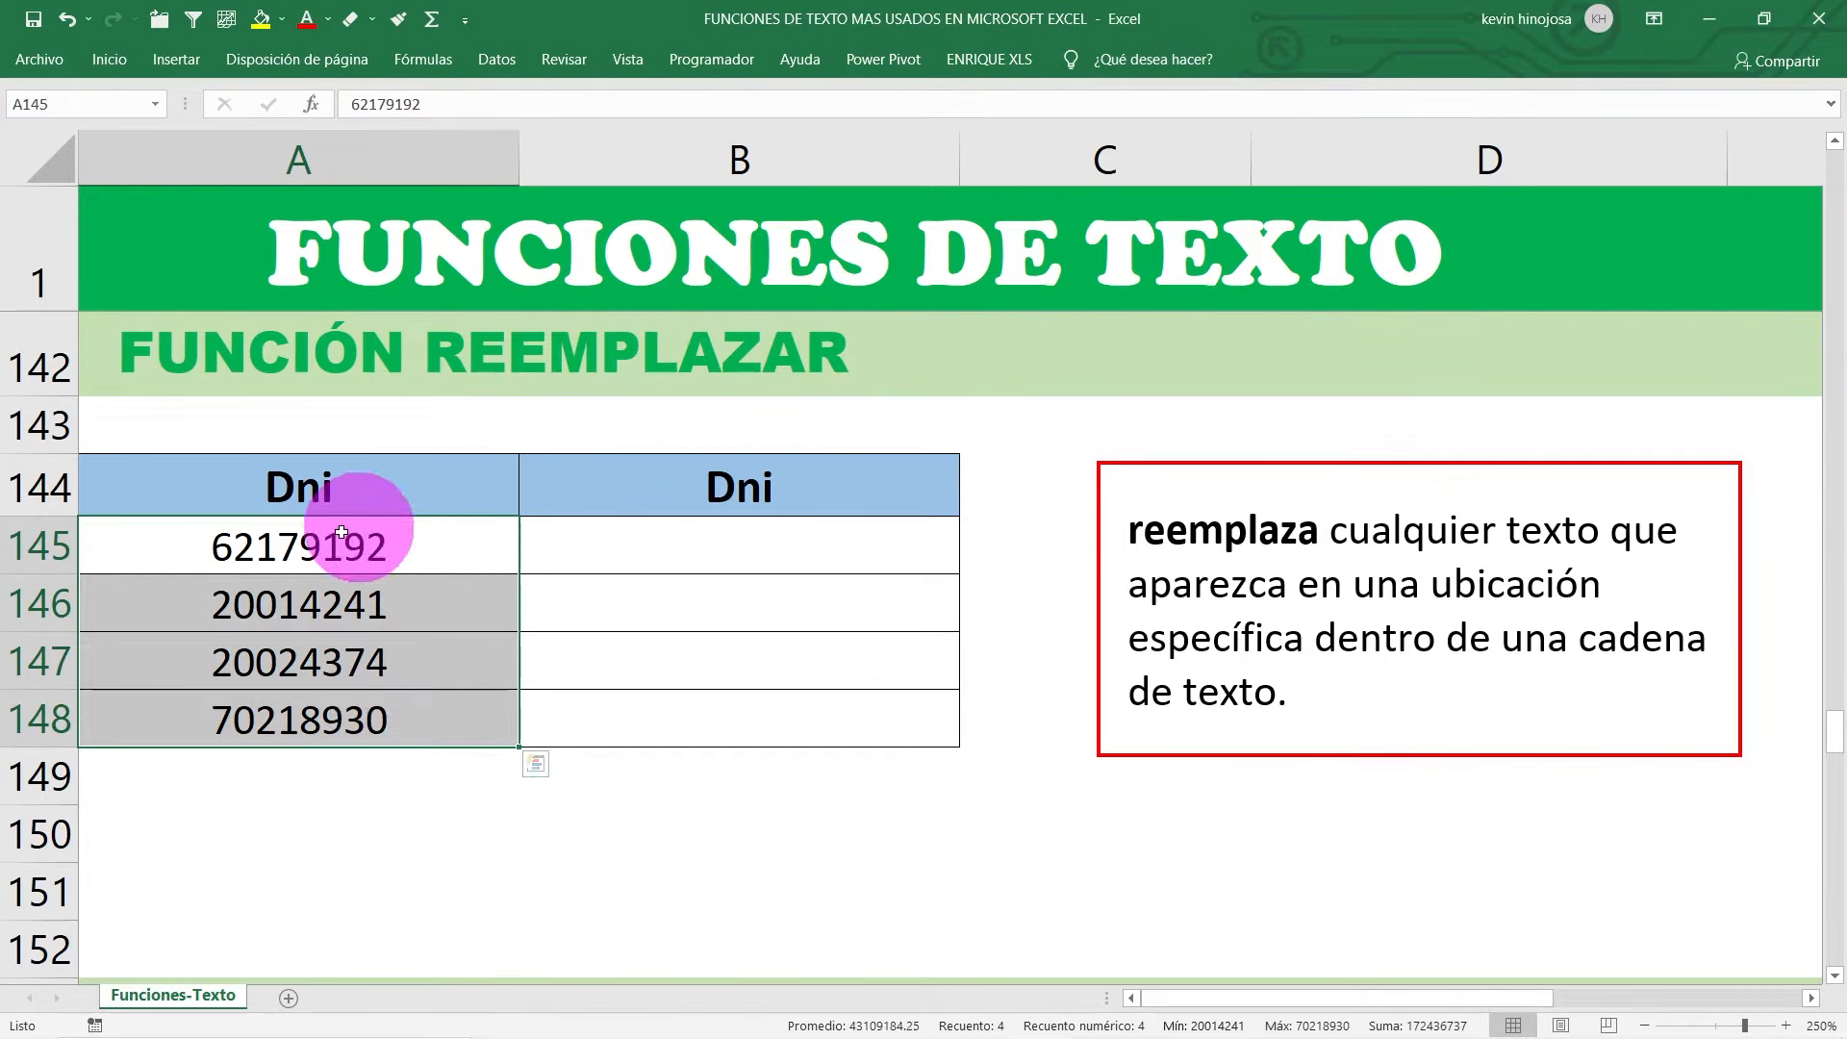
pyautogui.click(394, 548)
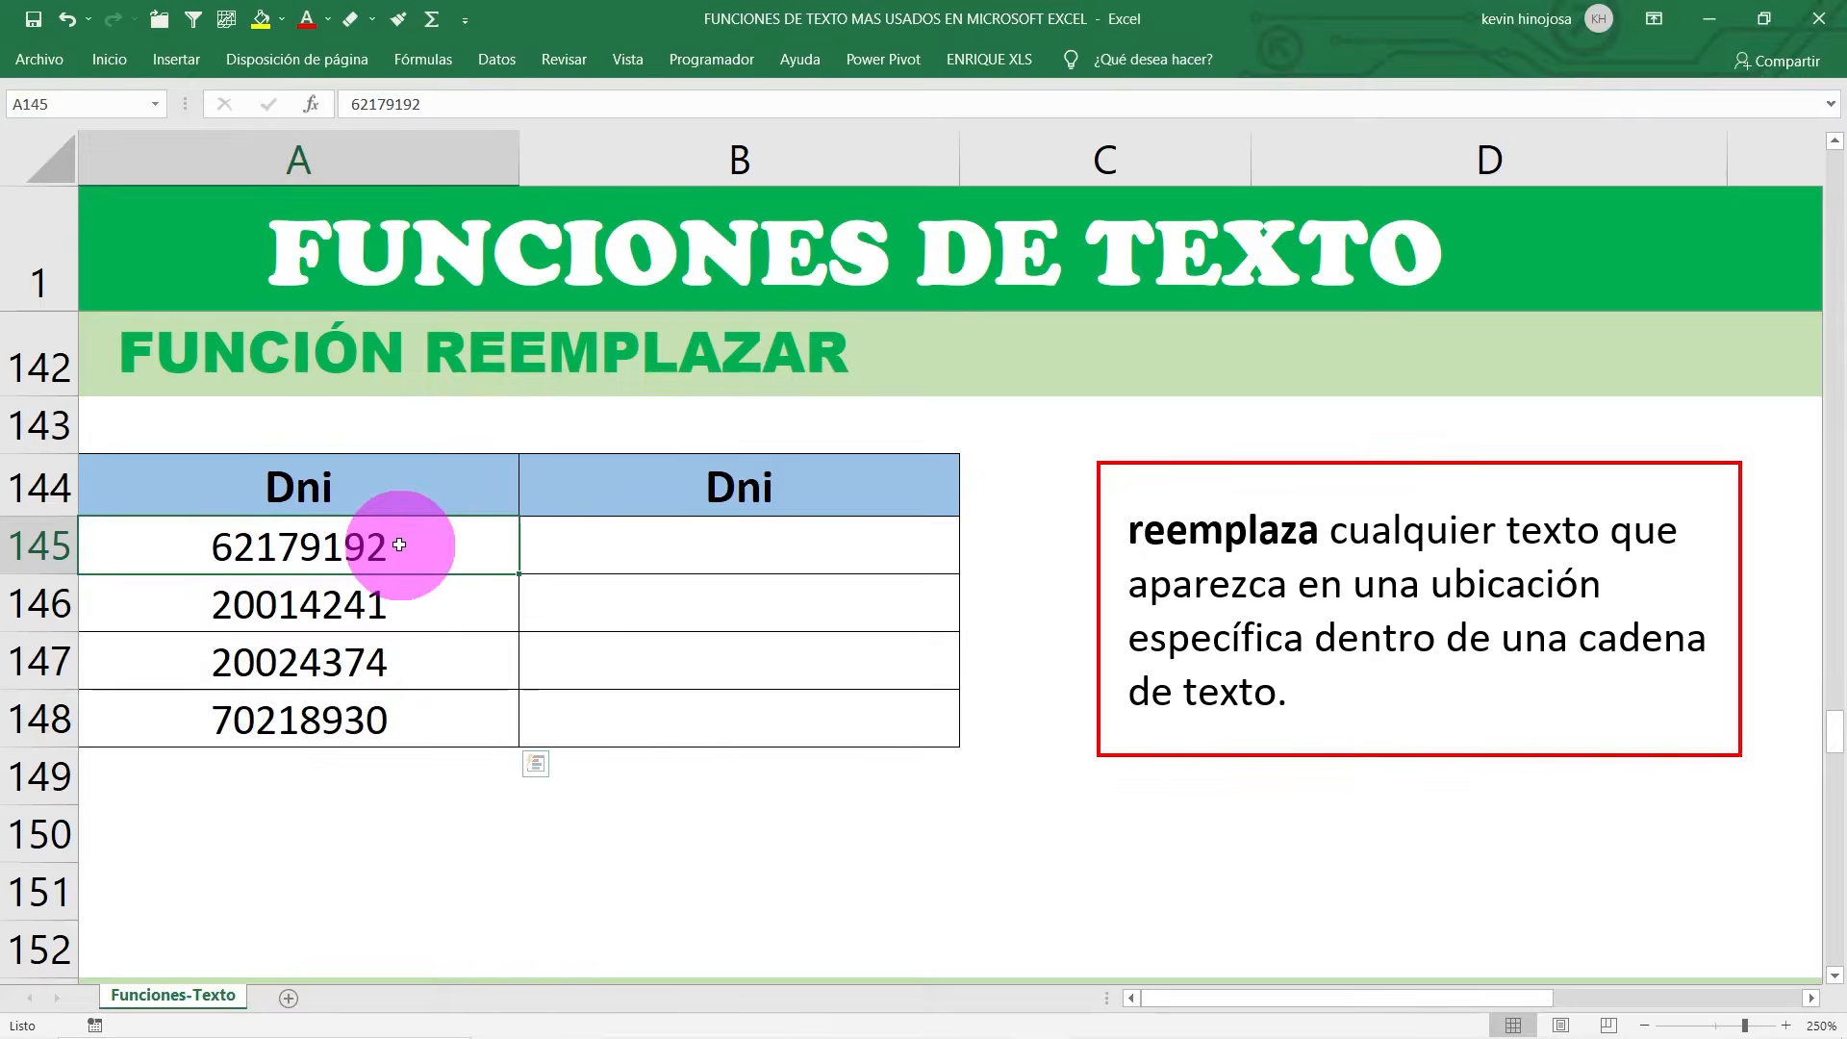
pyautogui.click(390, 606)
pyautogui.click(371, 668)
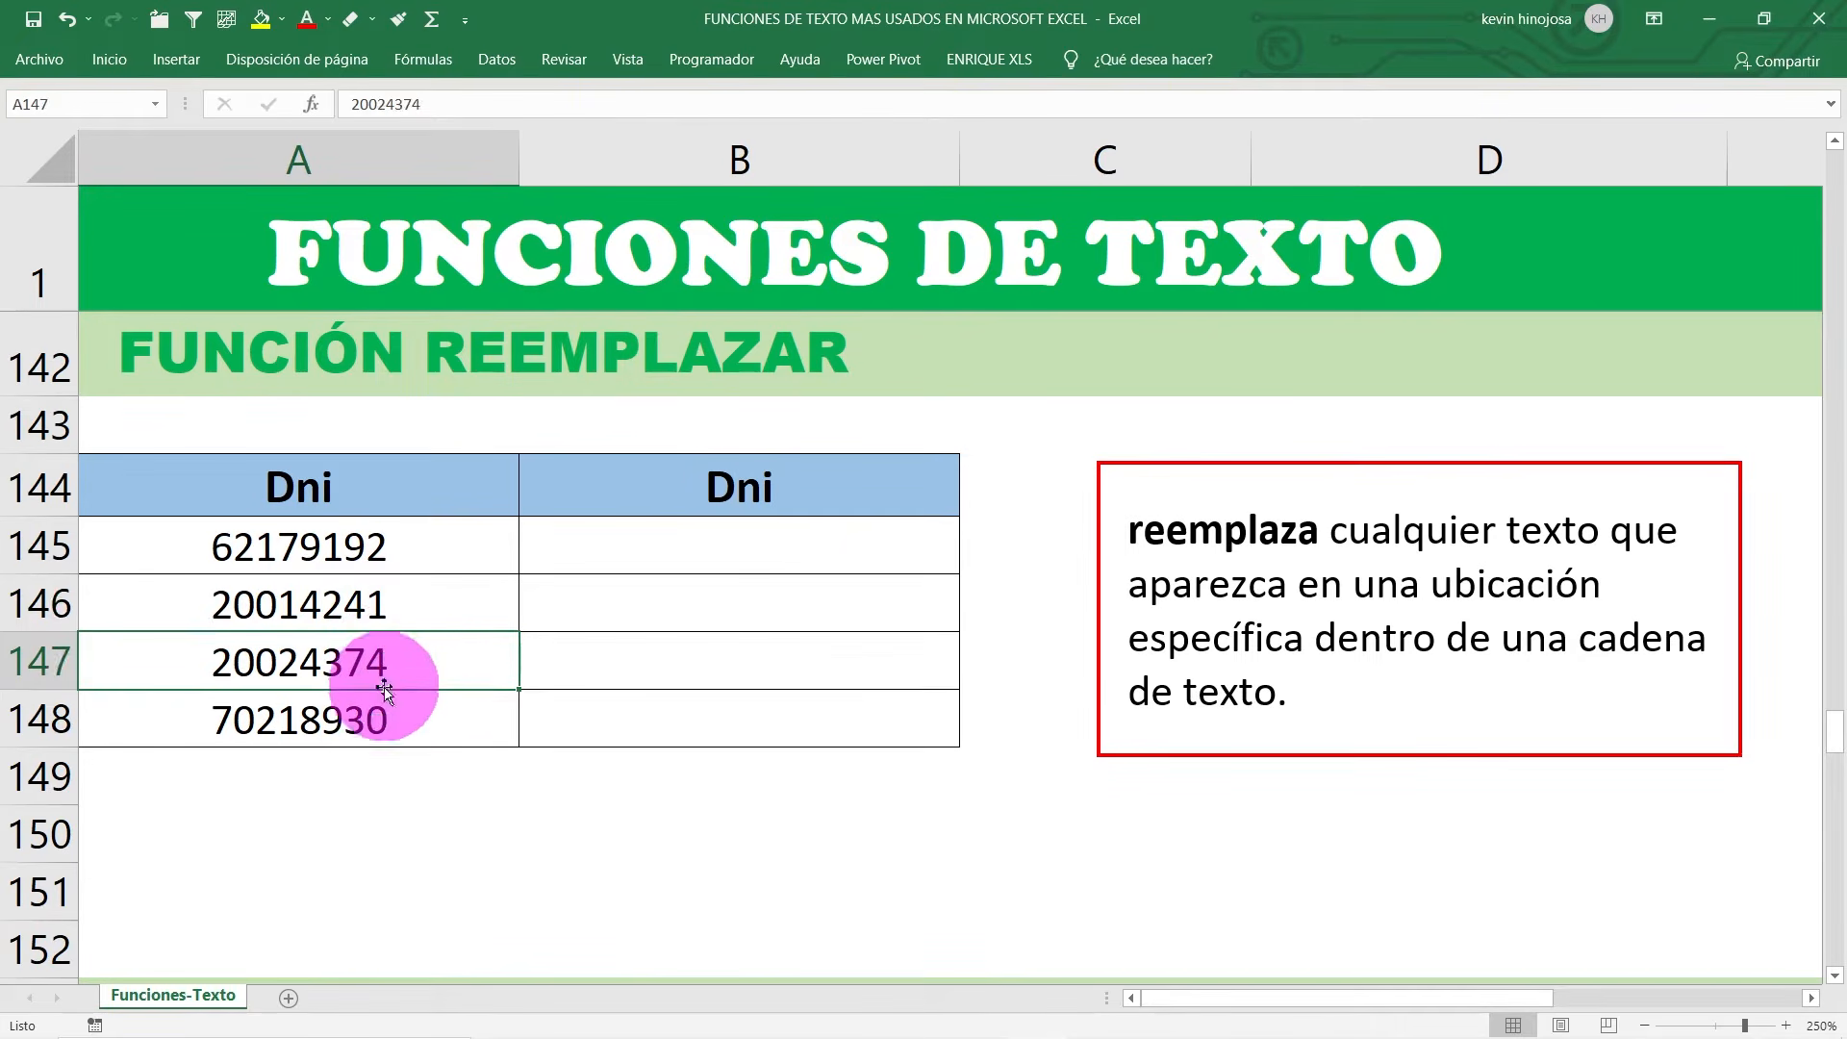
pyautogui.click(371, 719)
pyautogui.click(365, 547)
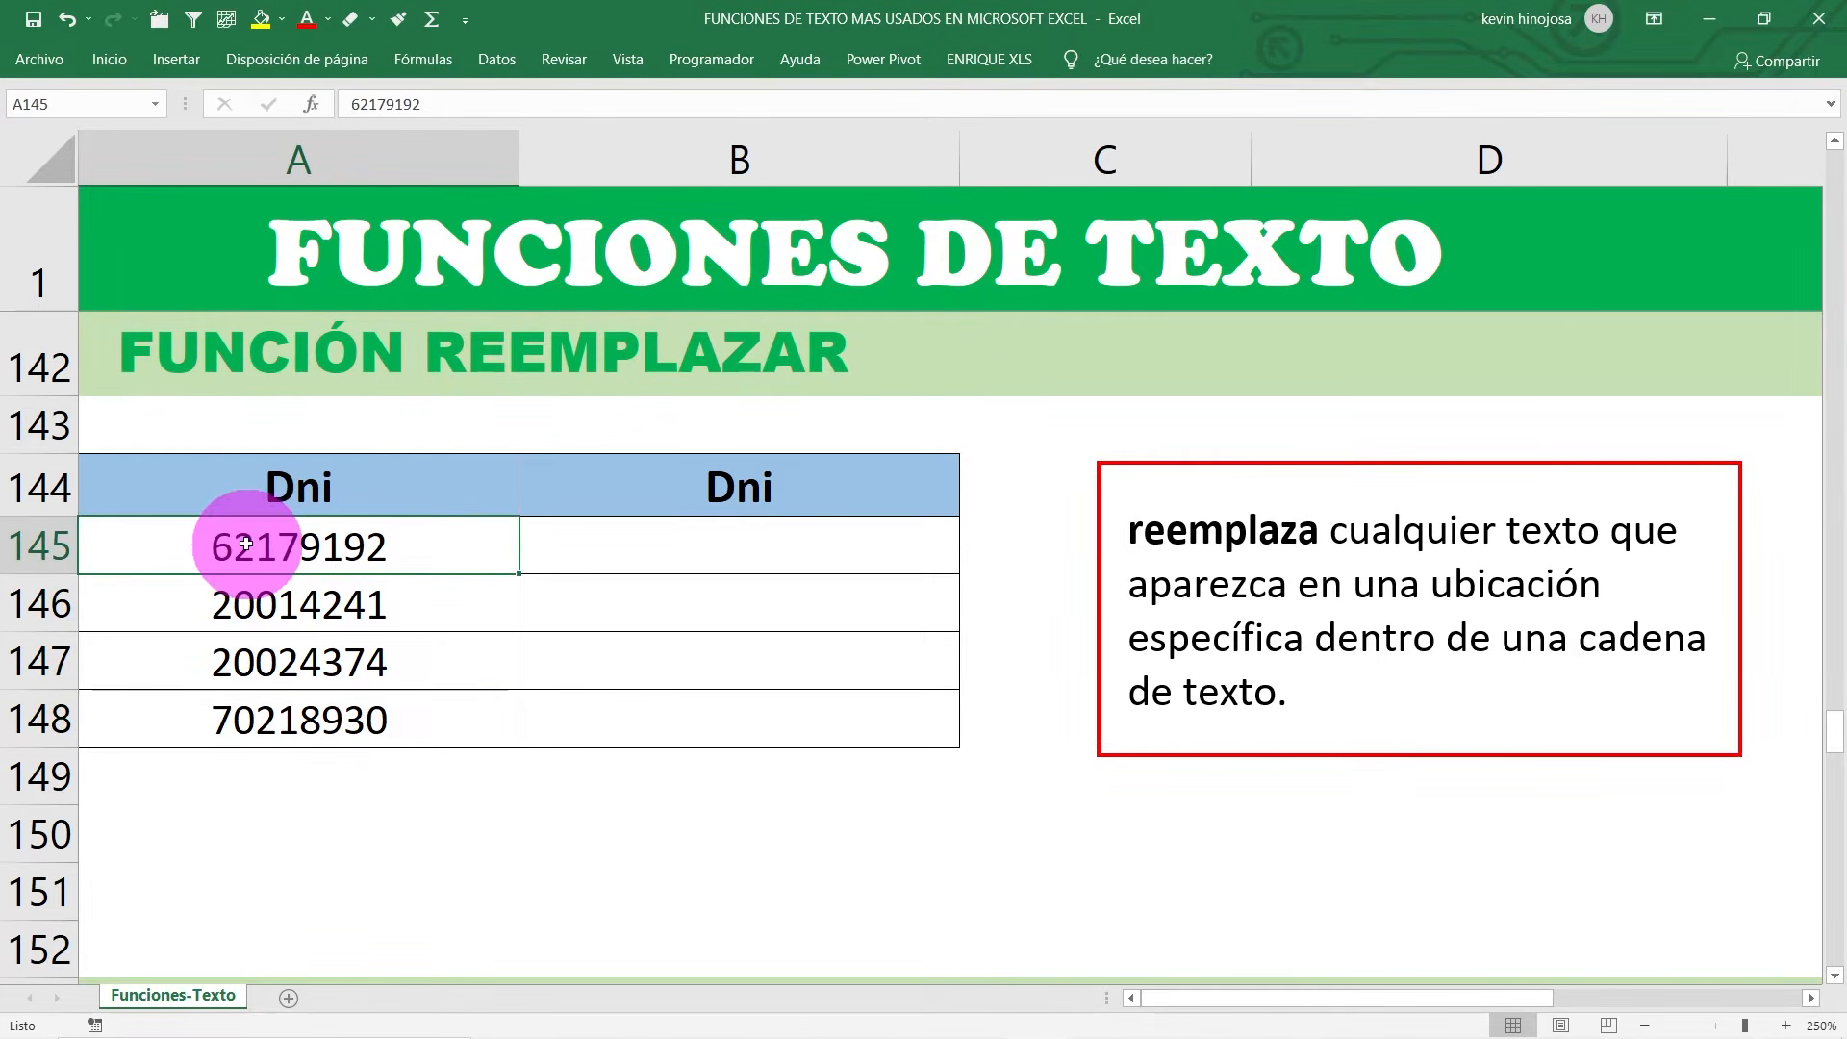
# Step: Examine the four middle digits of the ID numbers in A145 and A146, leaving both cells unedited
pyautogui.doubleClick(278, 538)
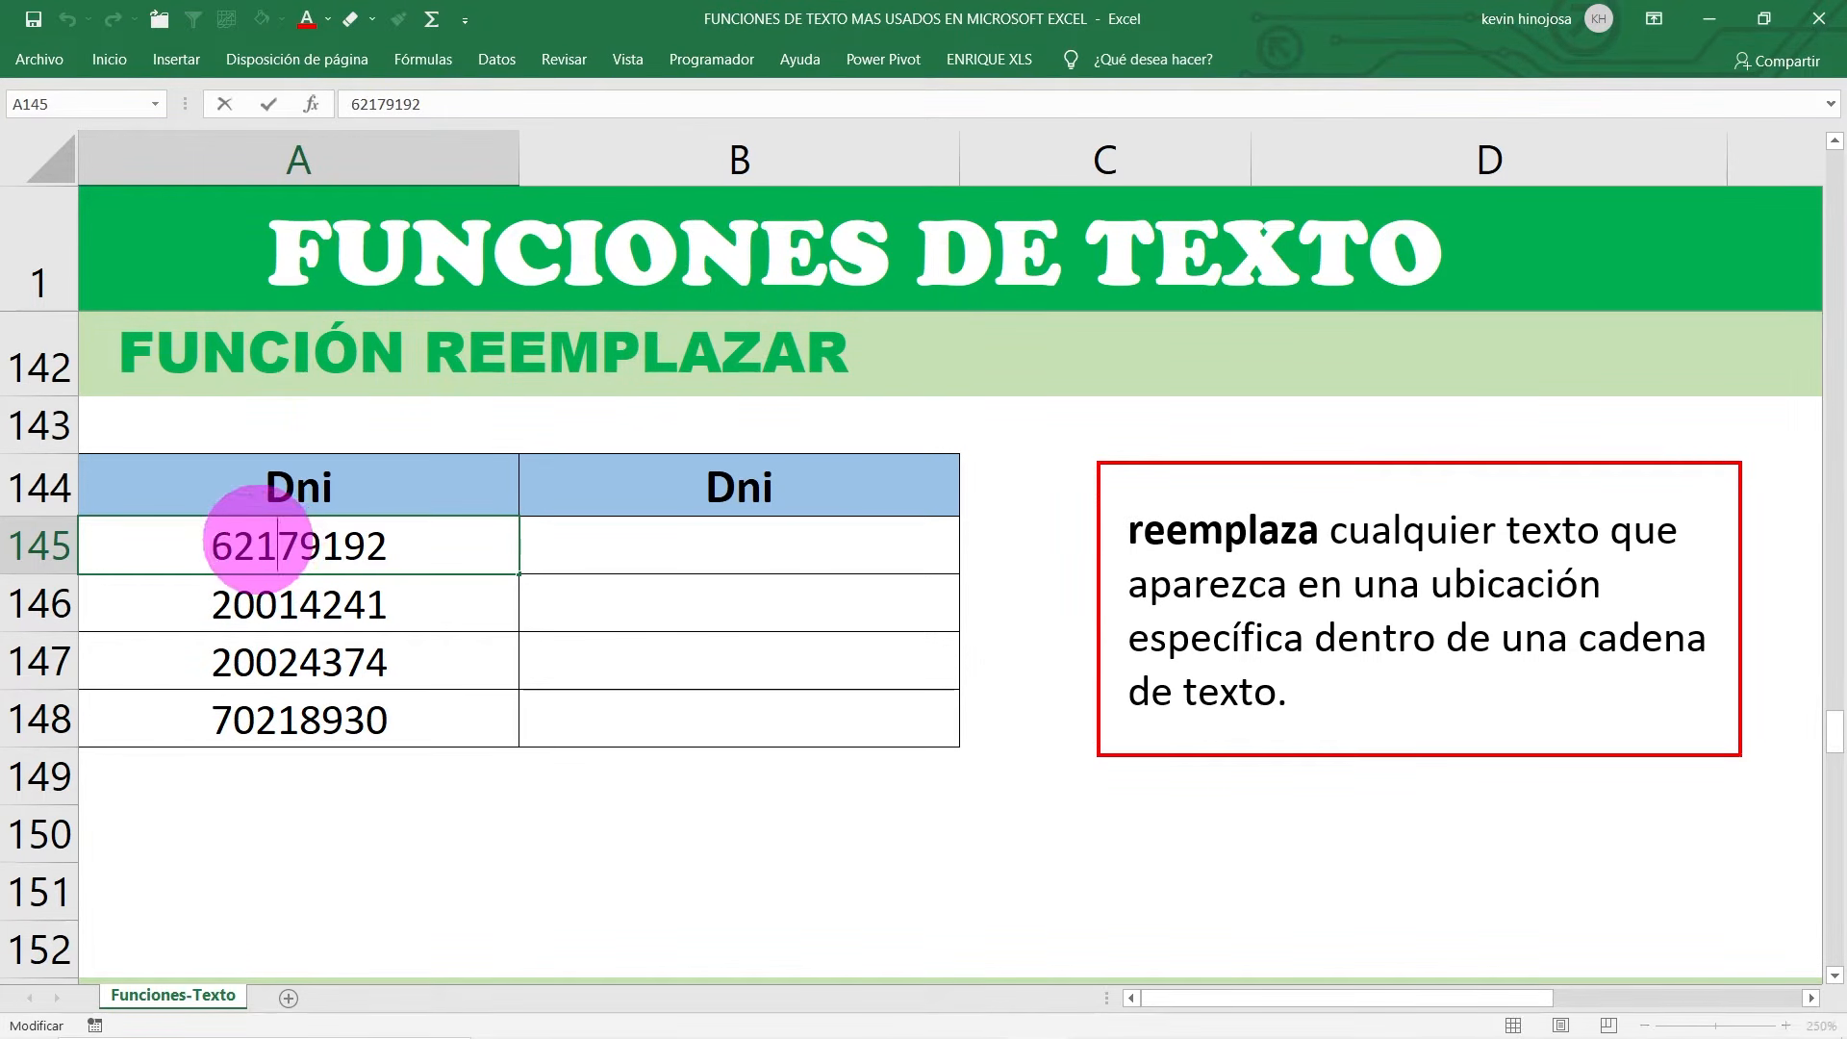
pyautogui.moveTo(258, 544); pyautogui.dragTo(337, 546)
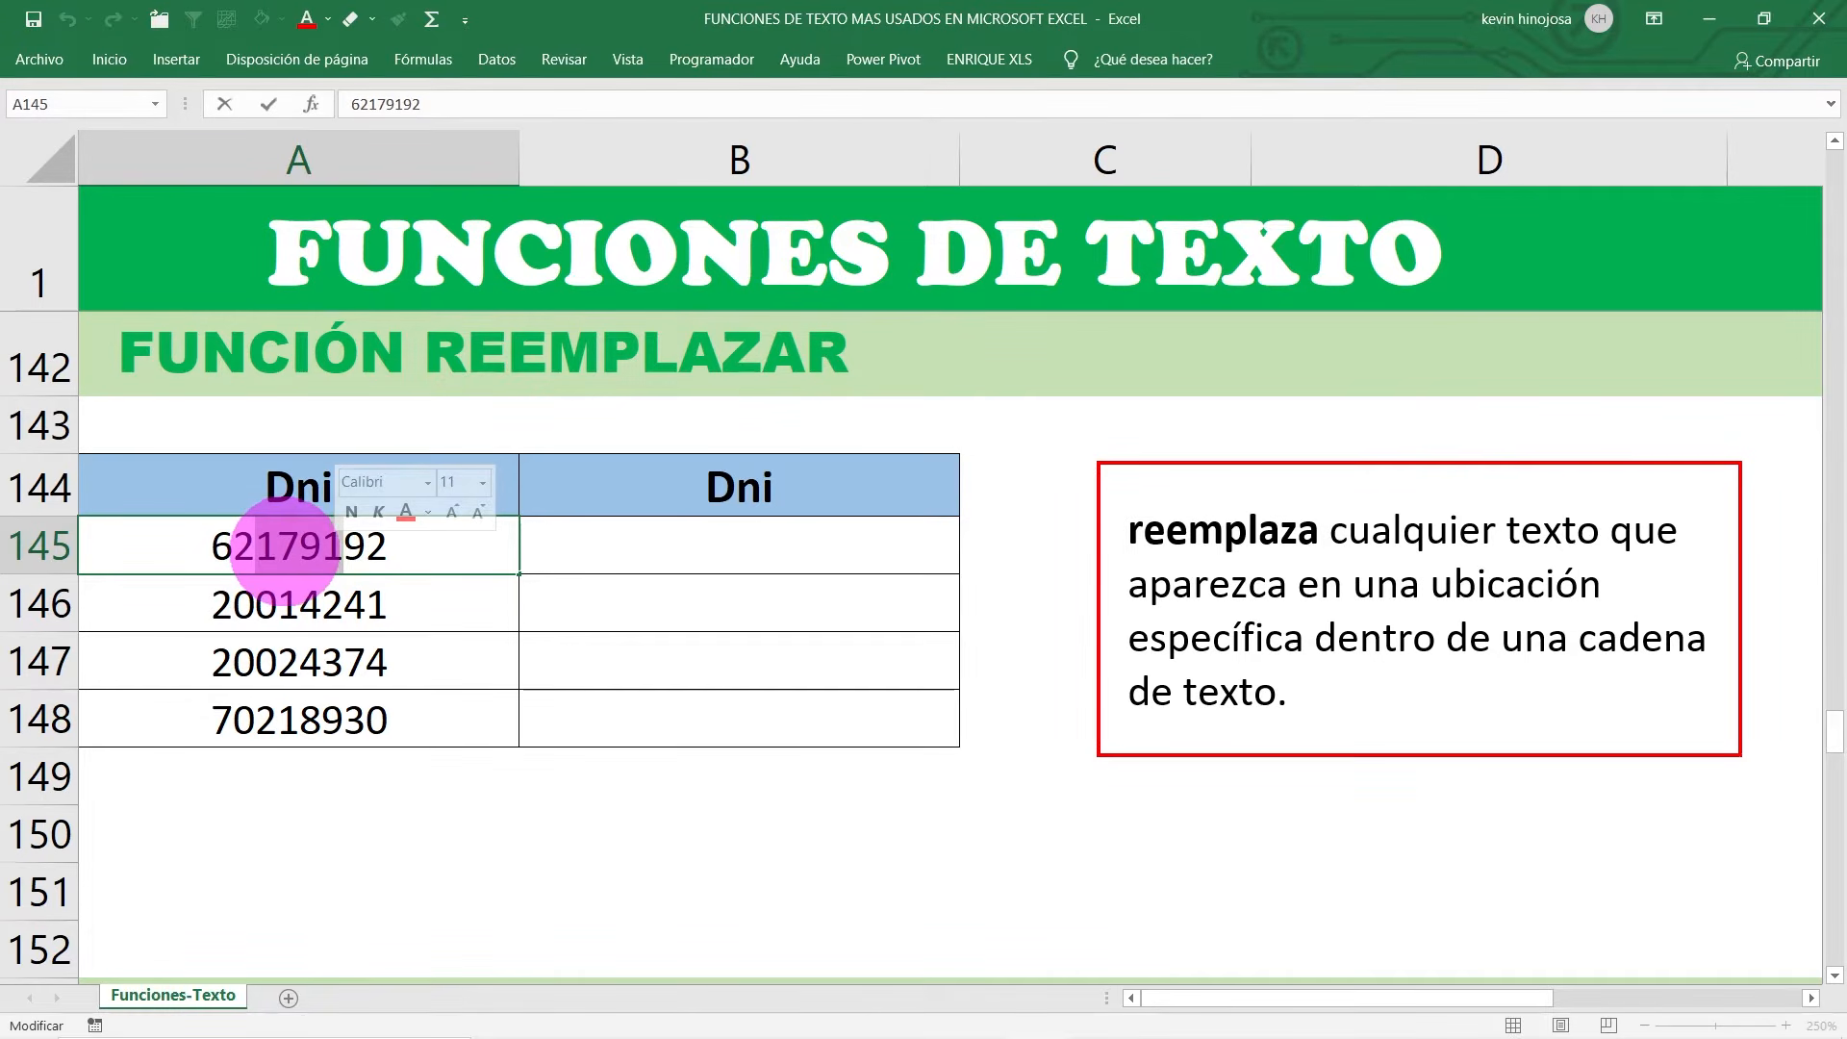
pyautogui.press('Escape')
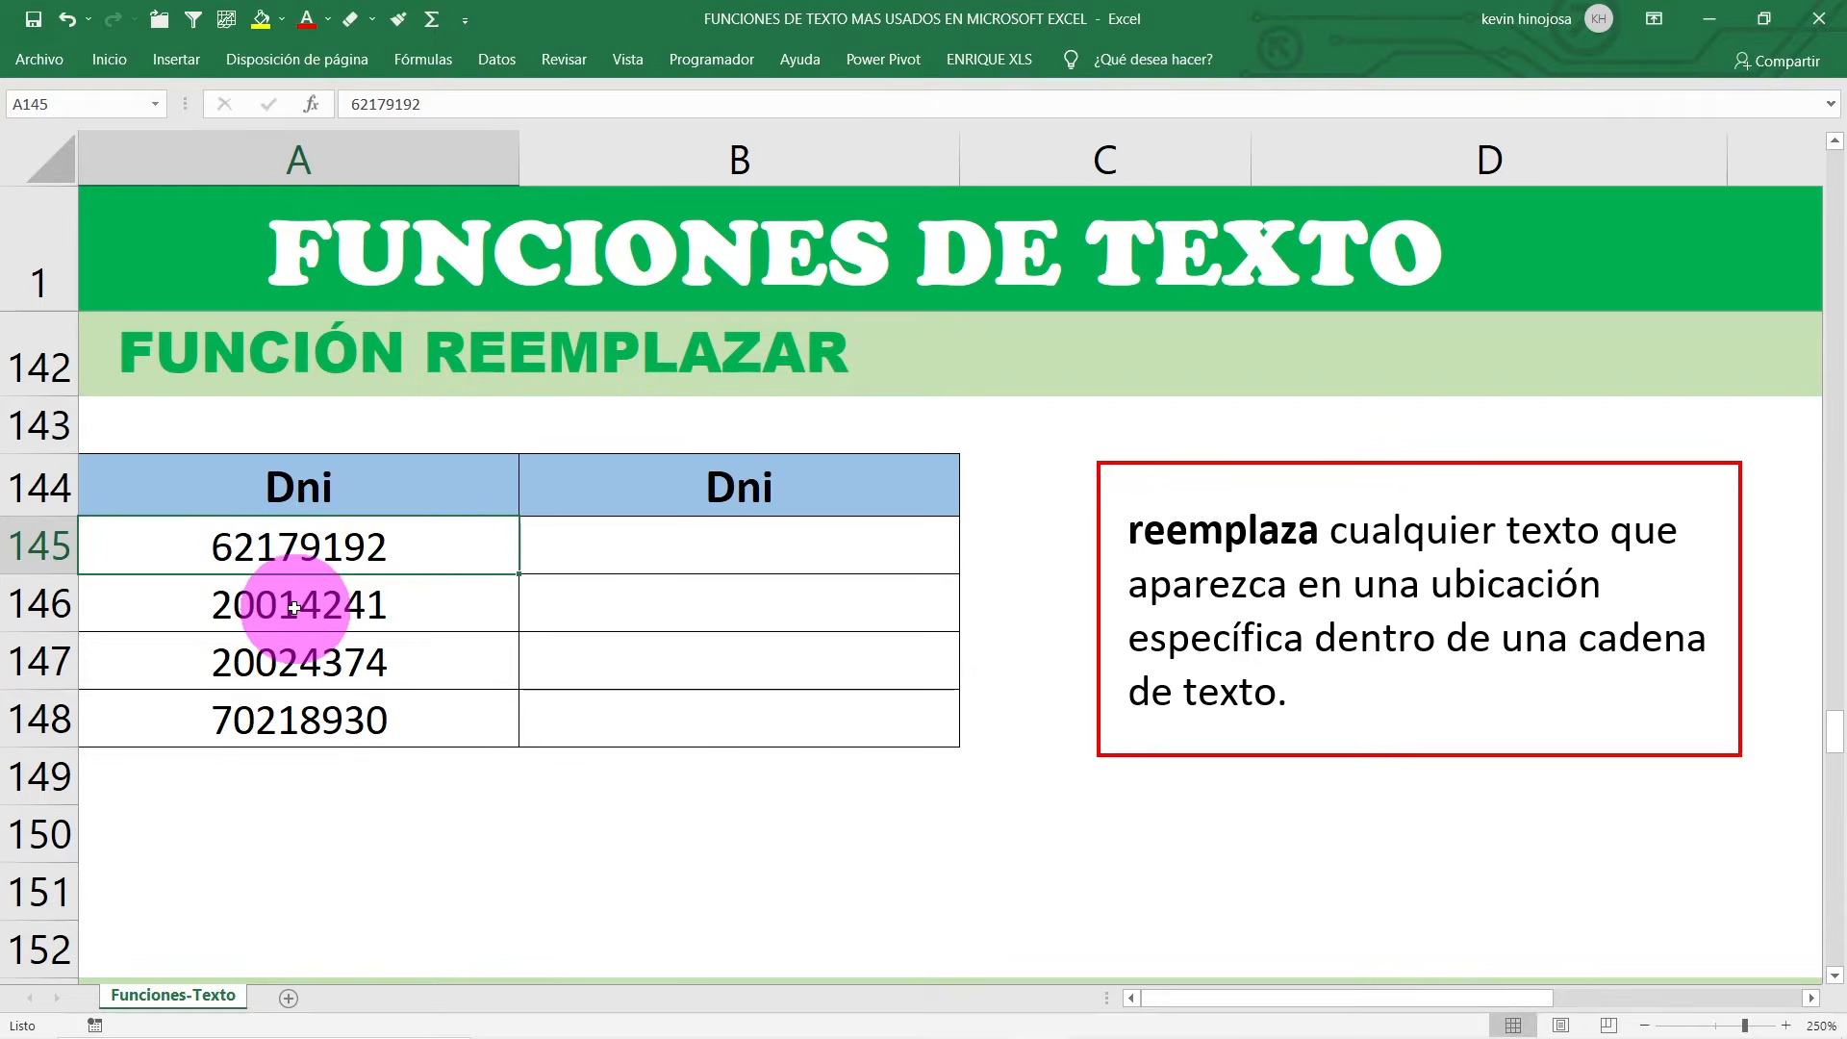
pyautogui.click(298, 601)
pyautogui.doubleClick(299, 602)
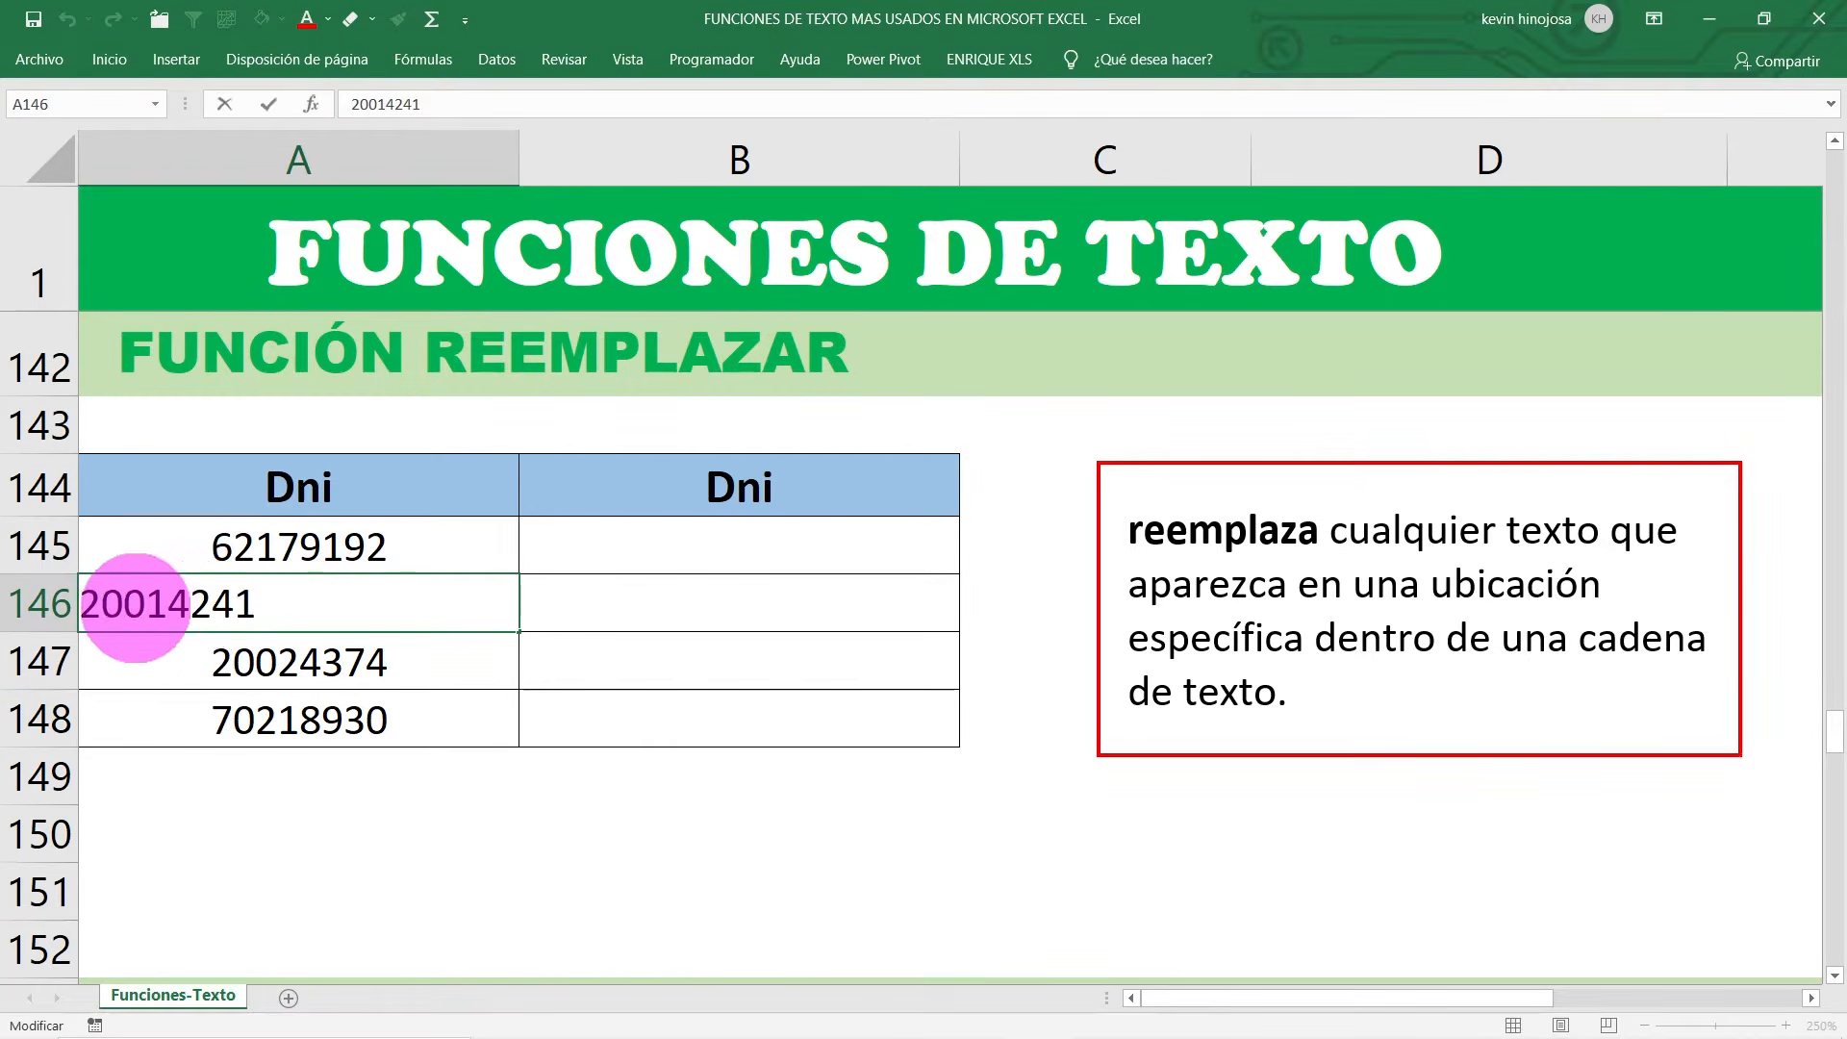
pyautogui.moveTo(123, 601); pyautogui.dragTo(212, 598)
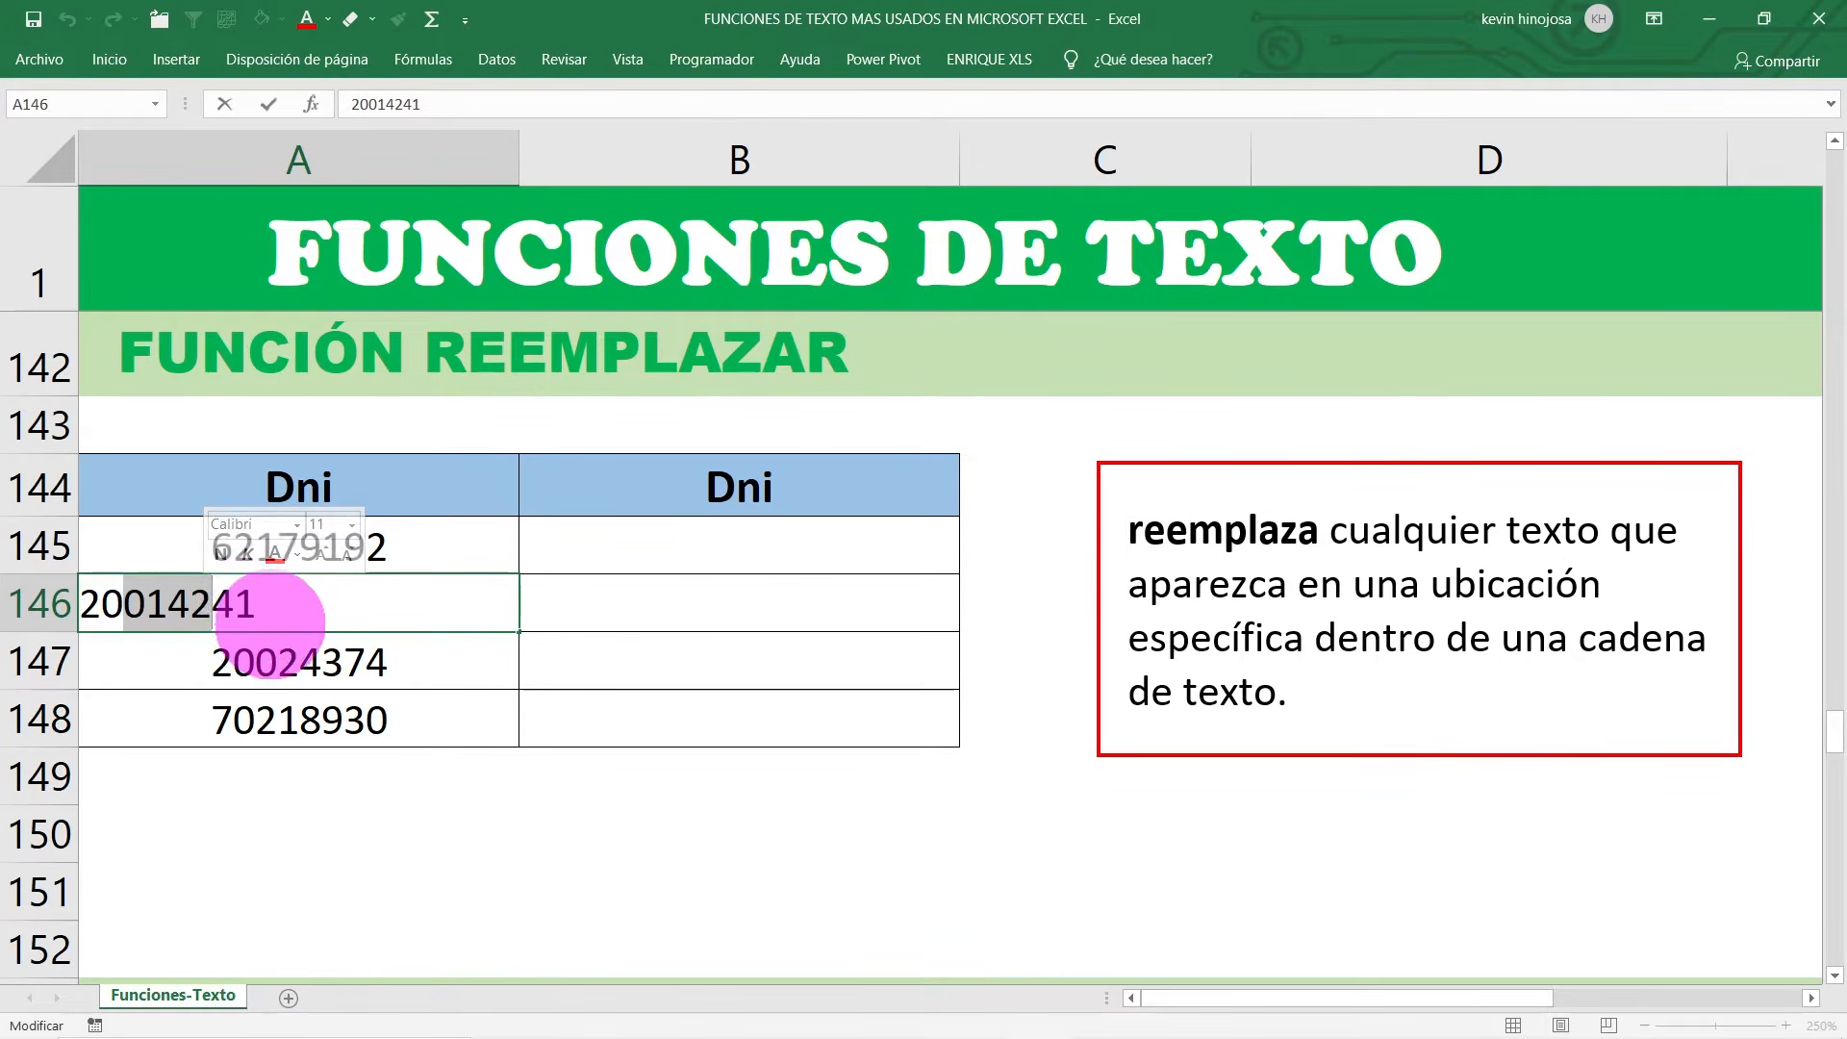
pyautogui.press('Escape')
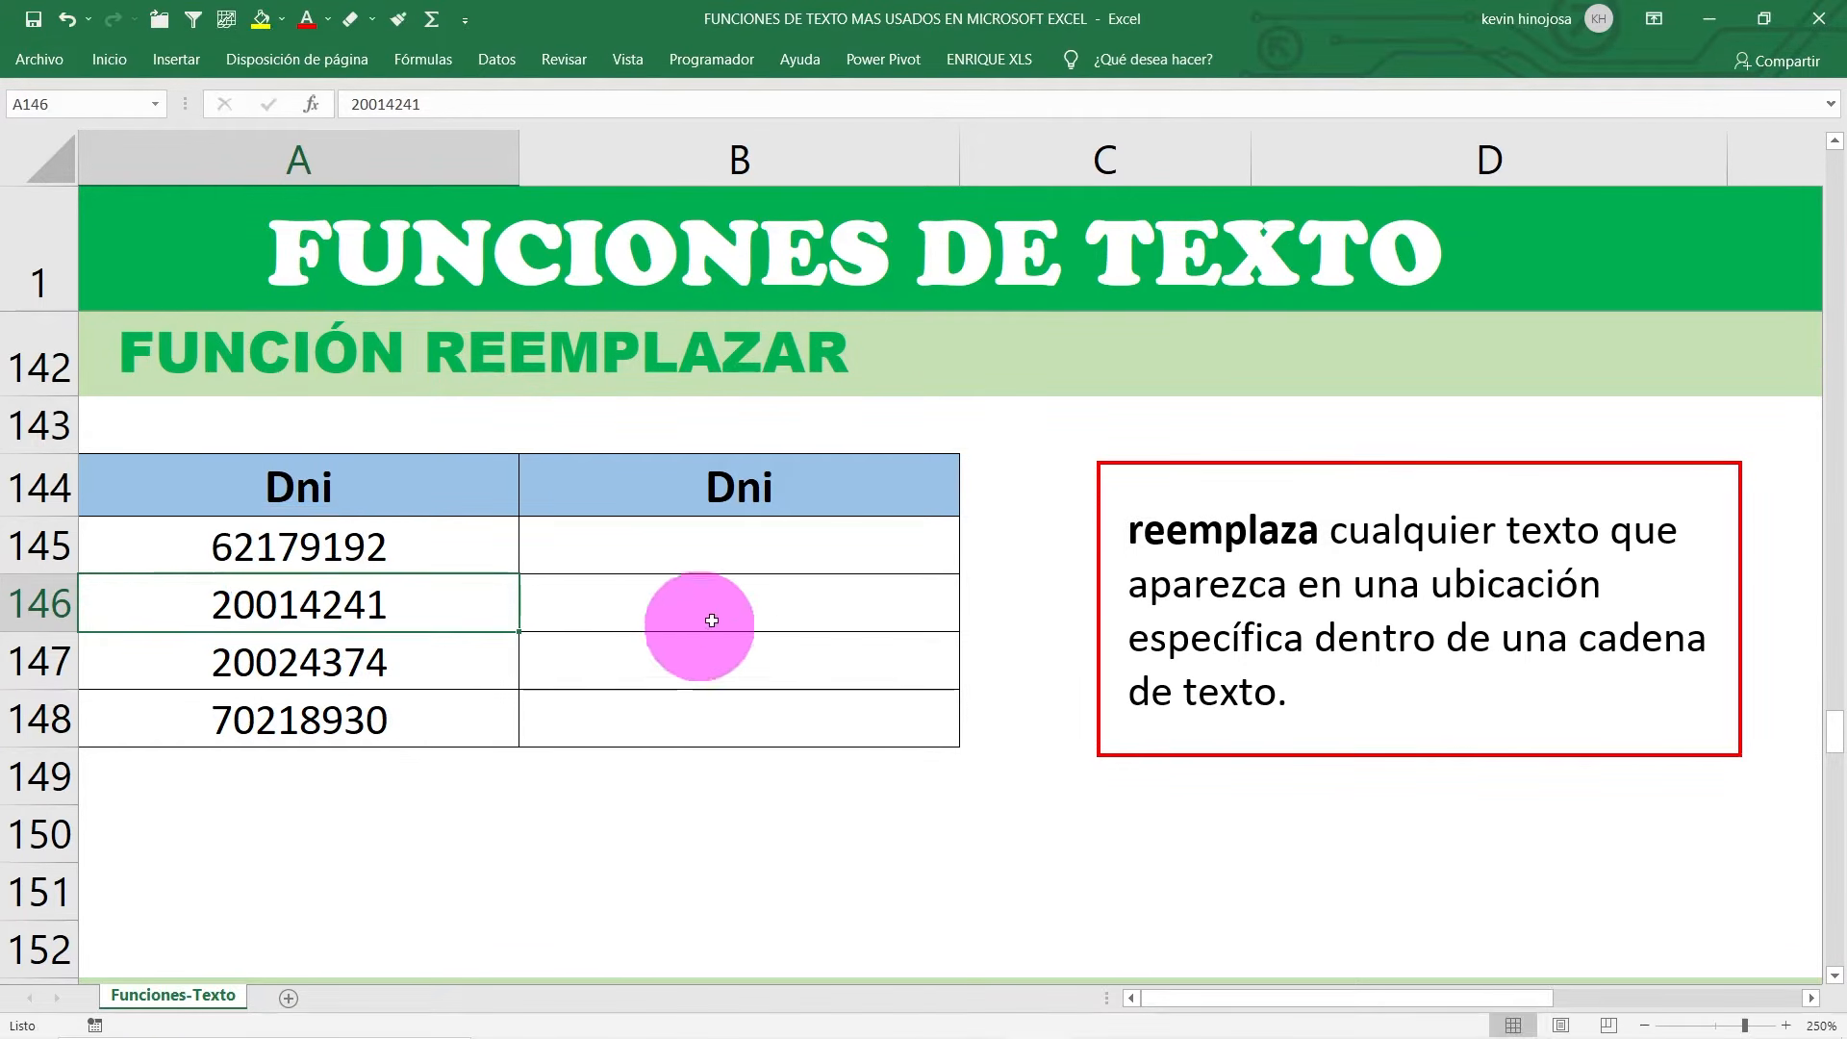
# Step: Start a REEMPLAZAR formula in B145 with A145 as the original text argument
pyautogui.click(666, 535)
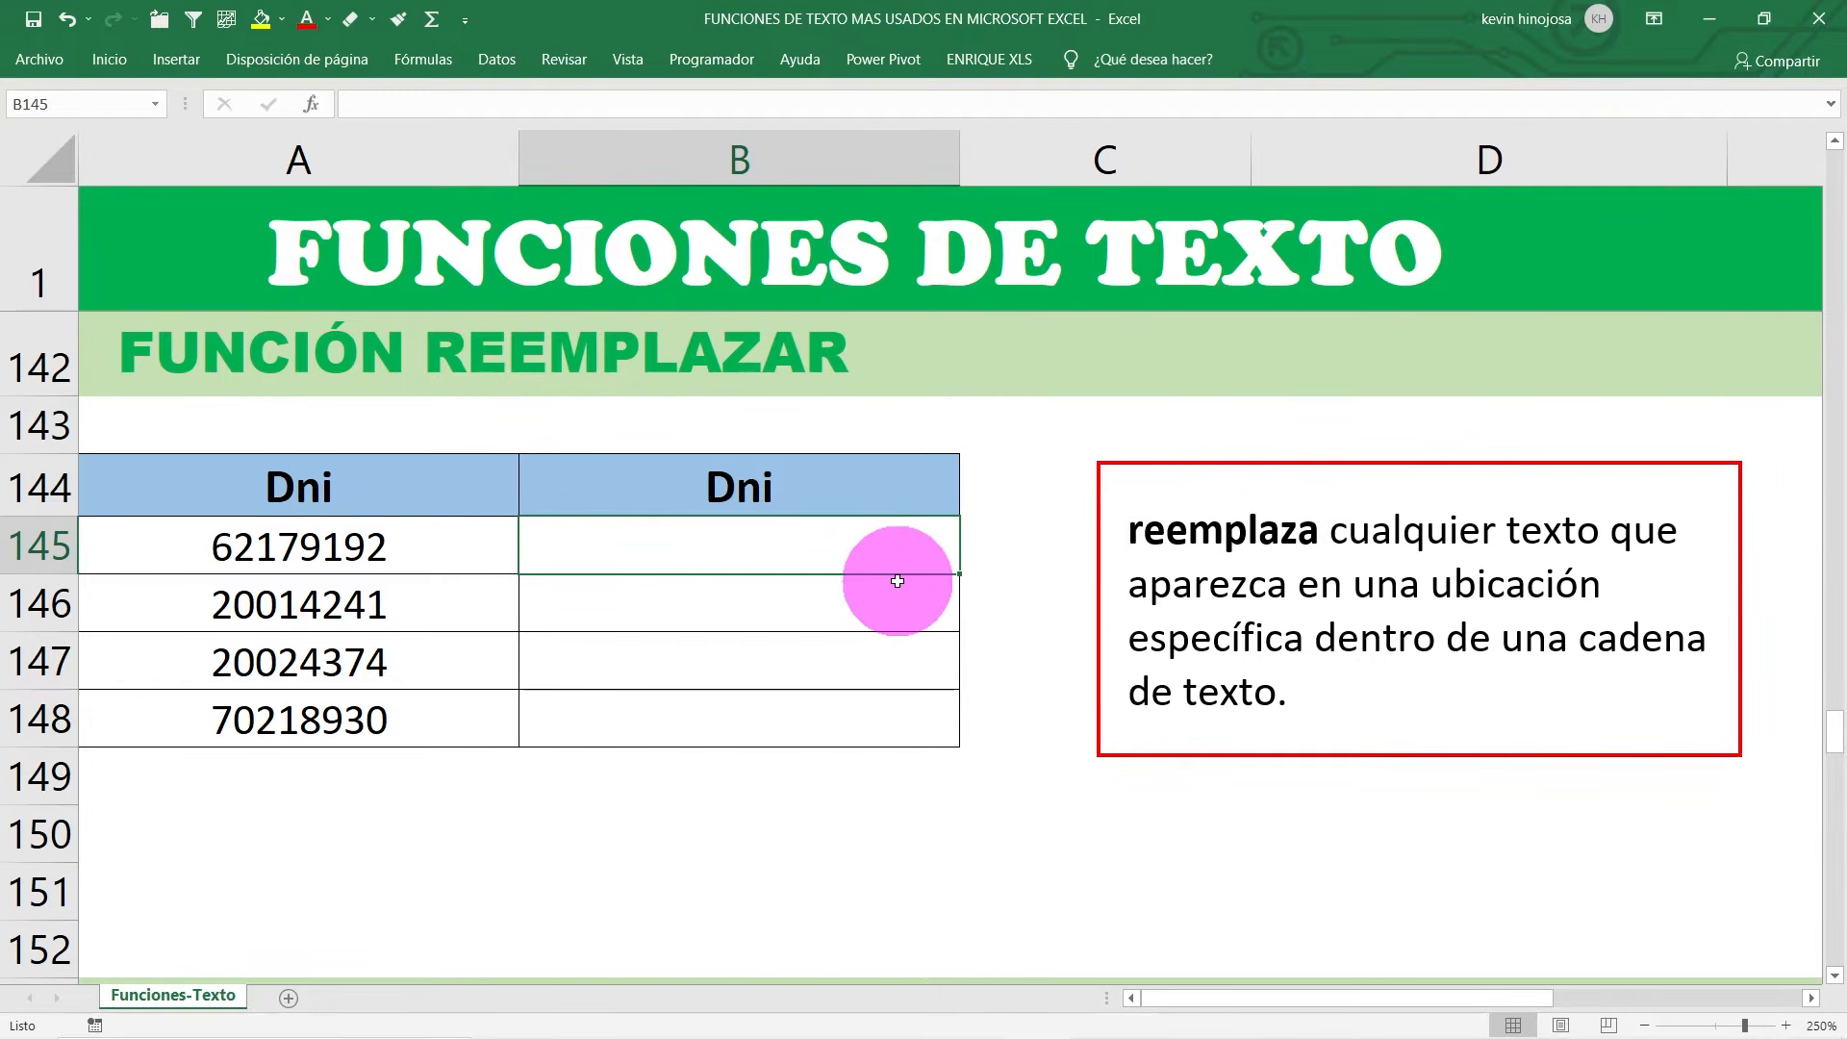
pyautogui.write('=')
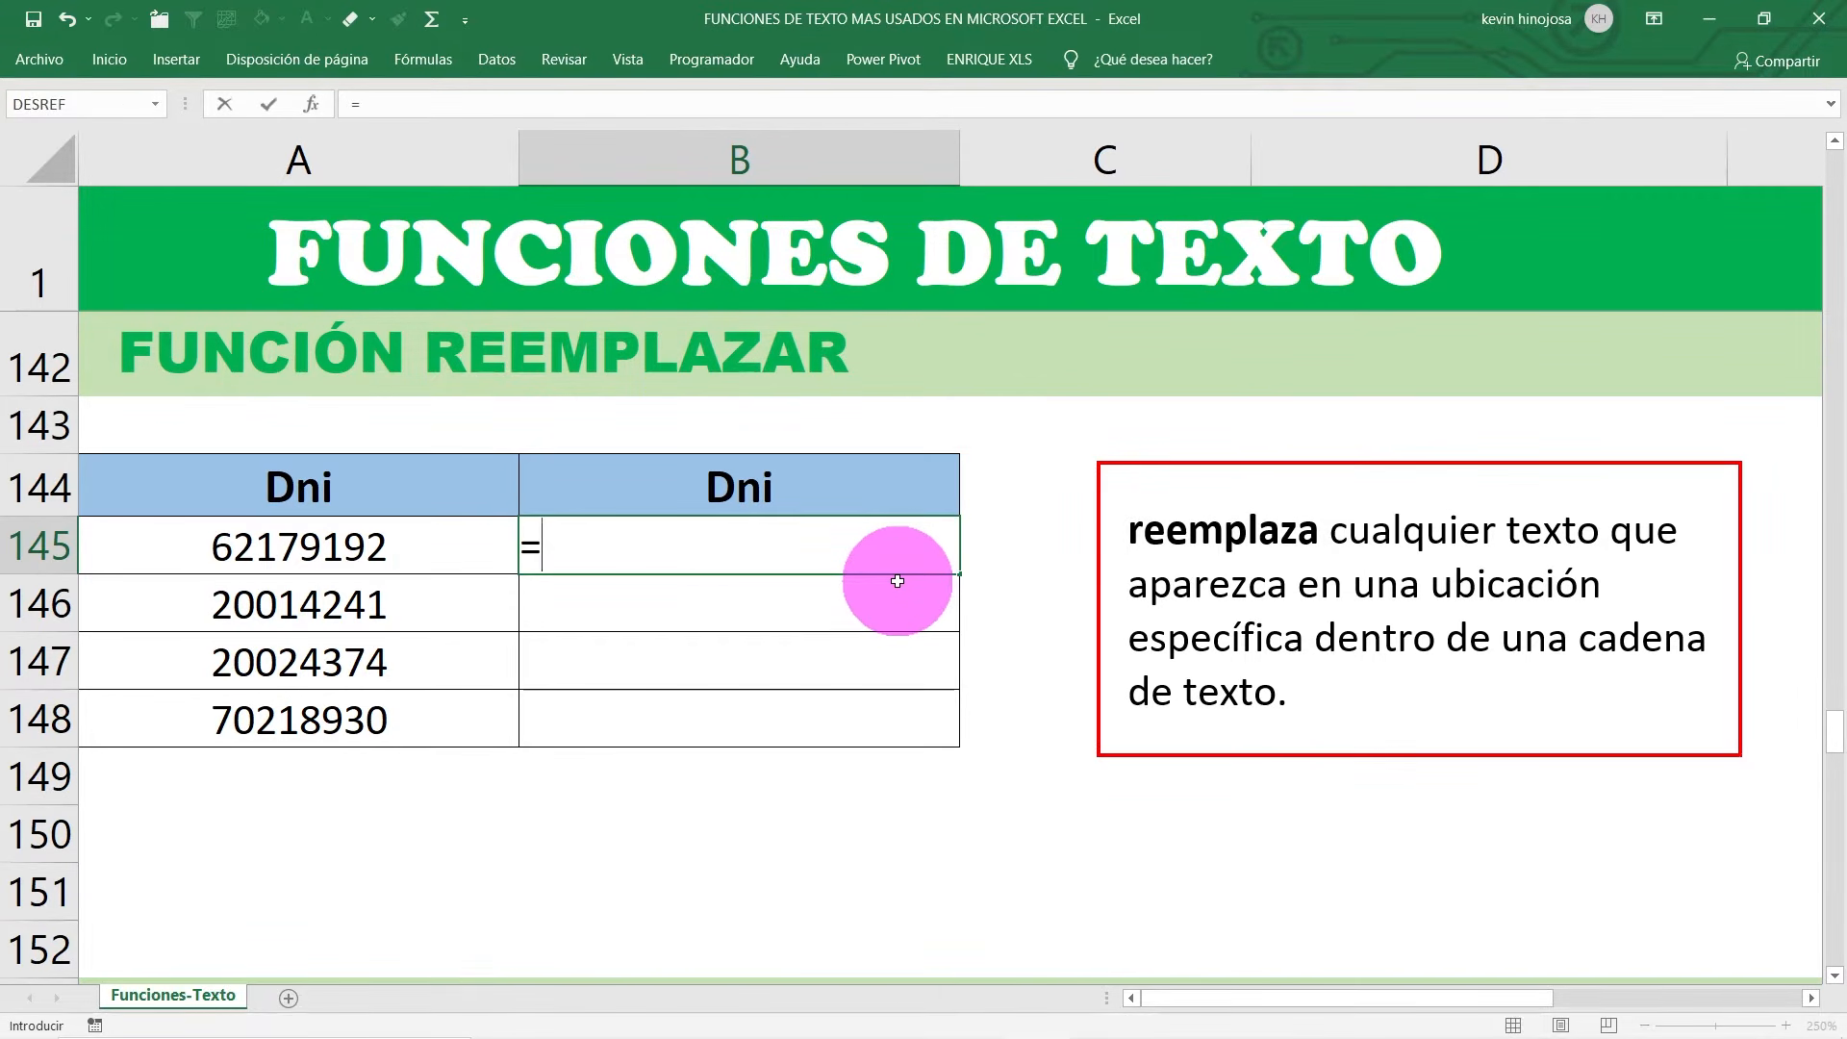
pyautogui.write('REEM')
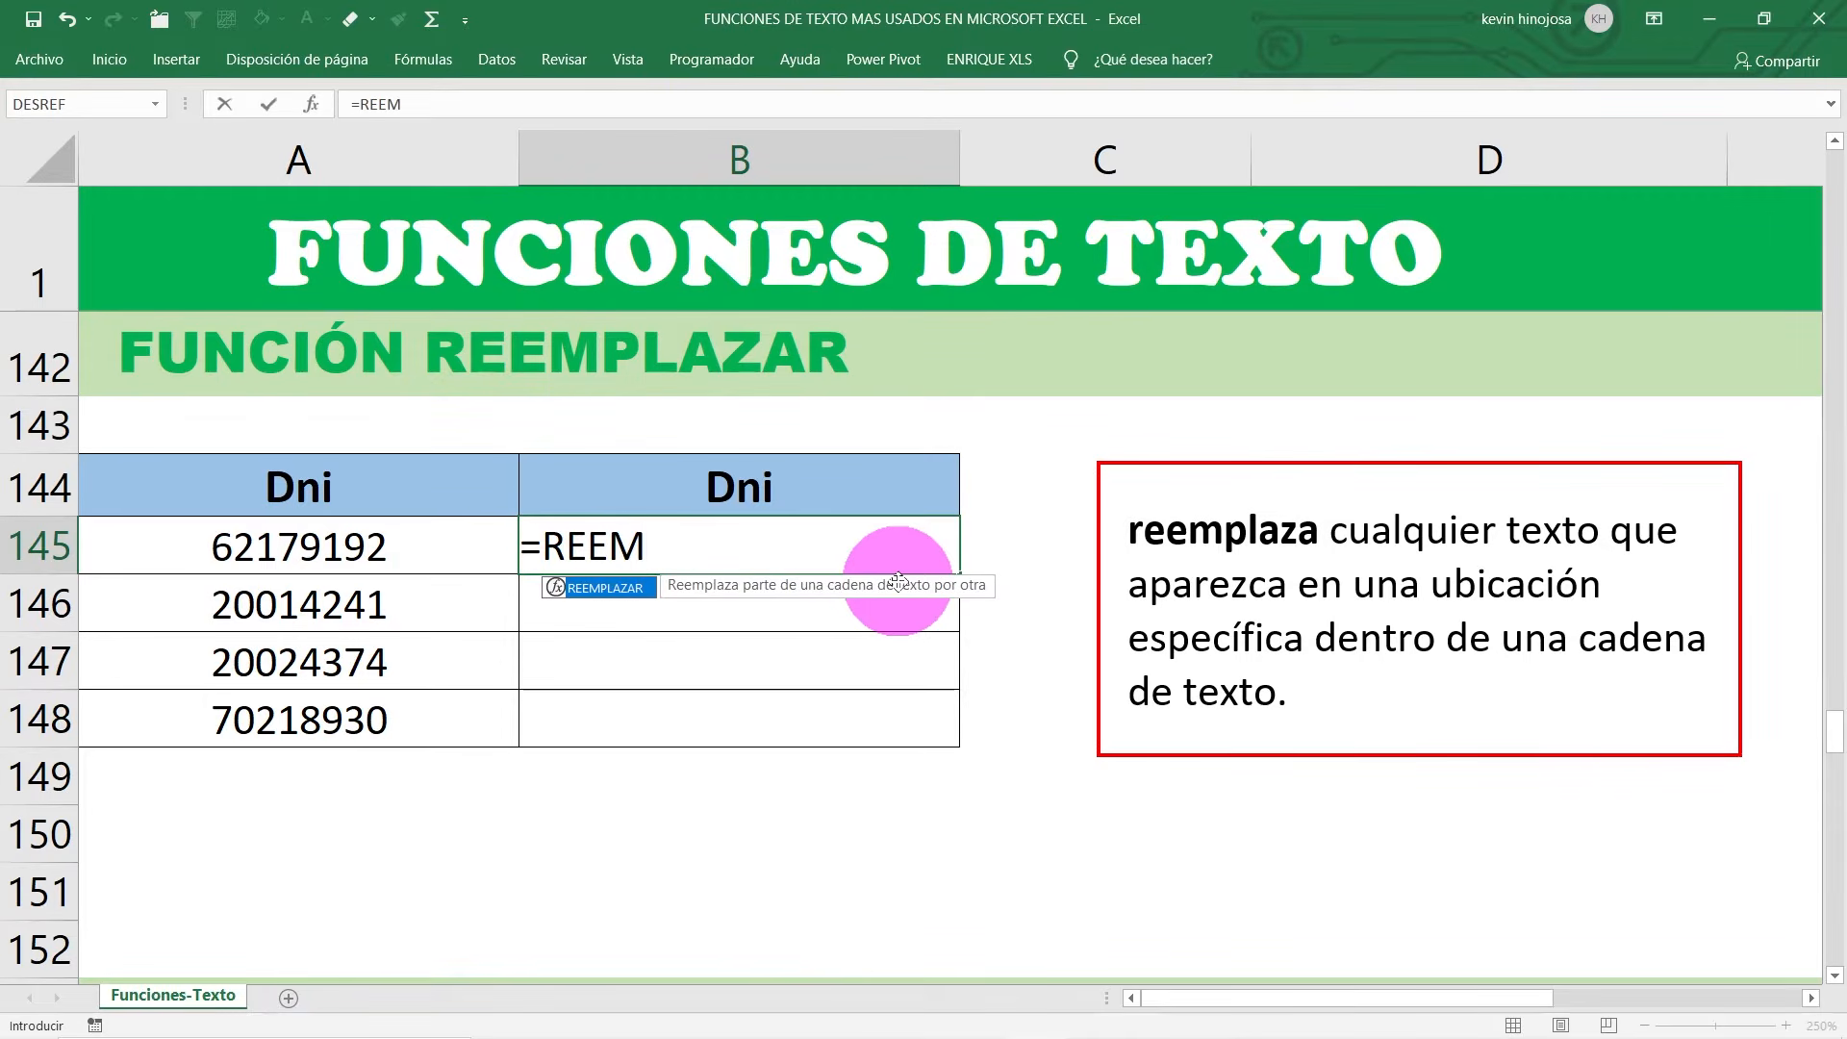
pyautogui.doubleClick(642, 589)
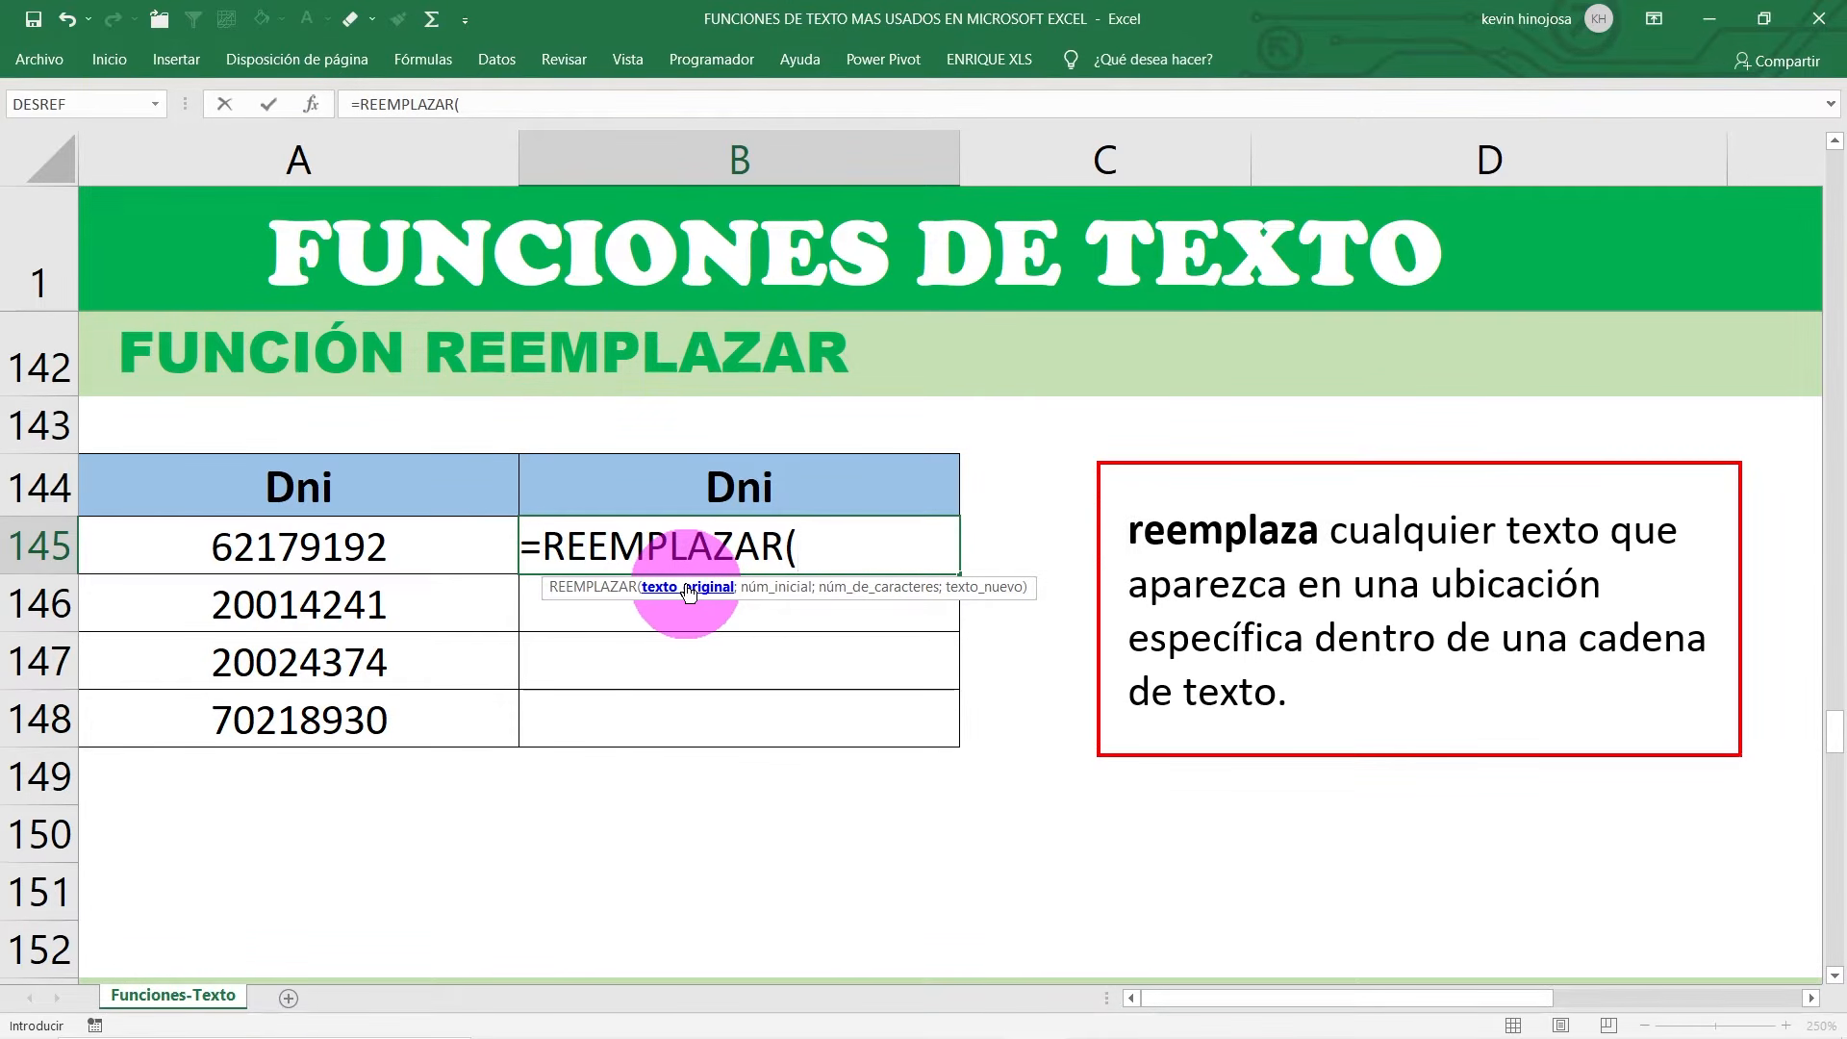
pyautogui.click(357, 542)
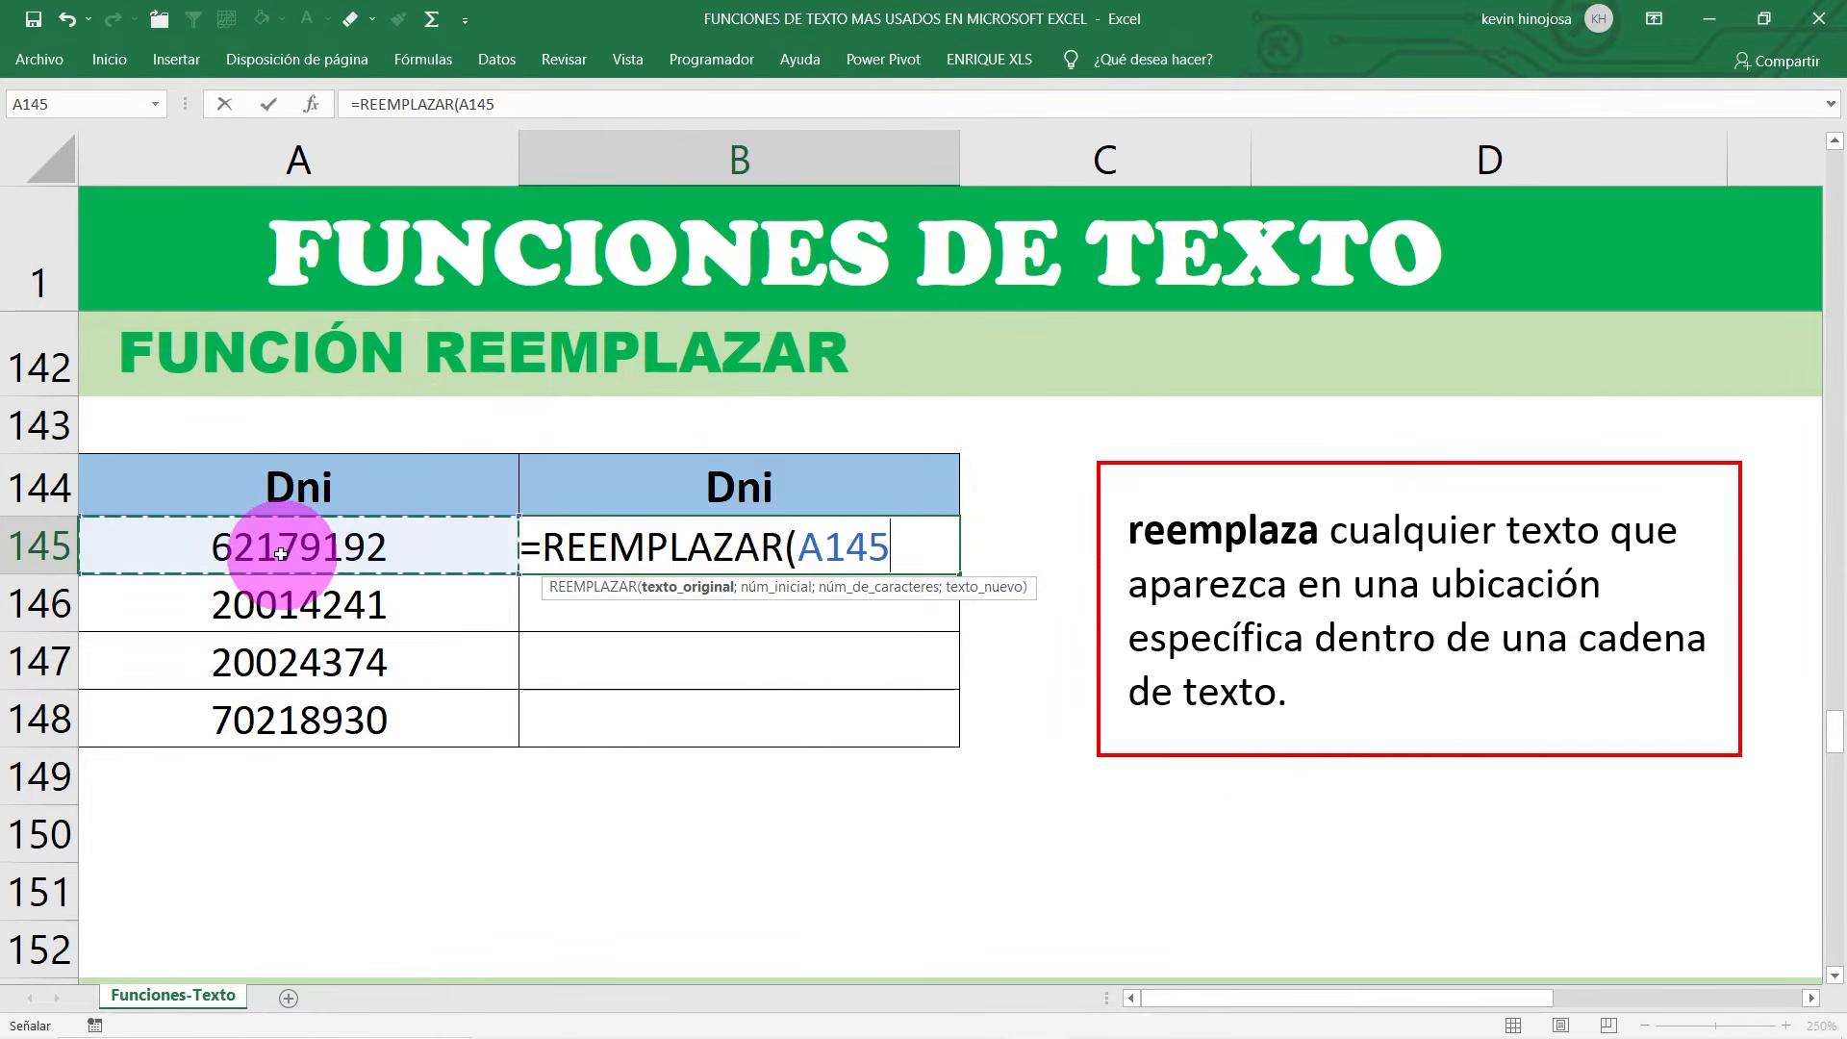
# Step: Enter 3 as the starting position and 4 as the number of characters in the B145 REEMPLAZAR formula
pyautogui.write(';')
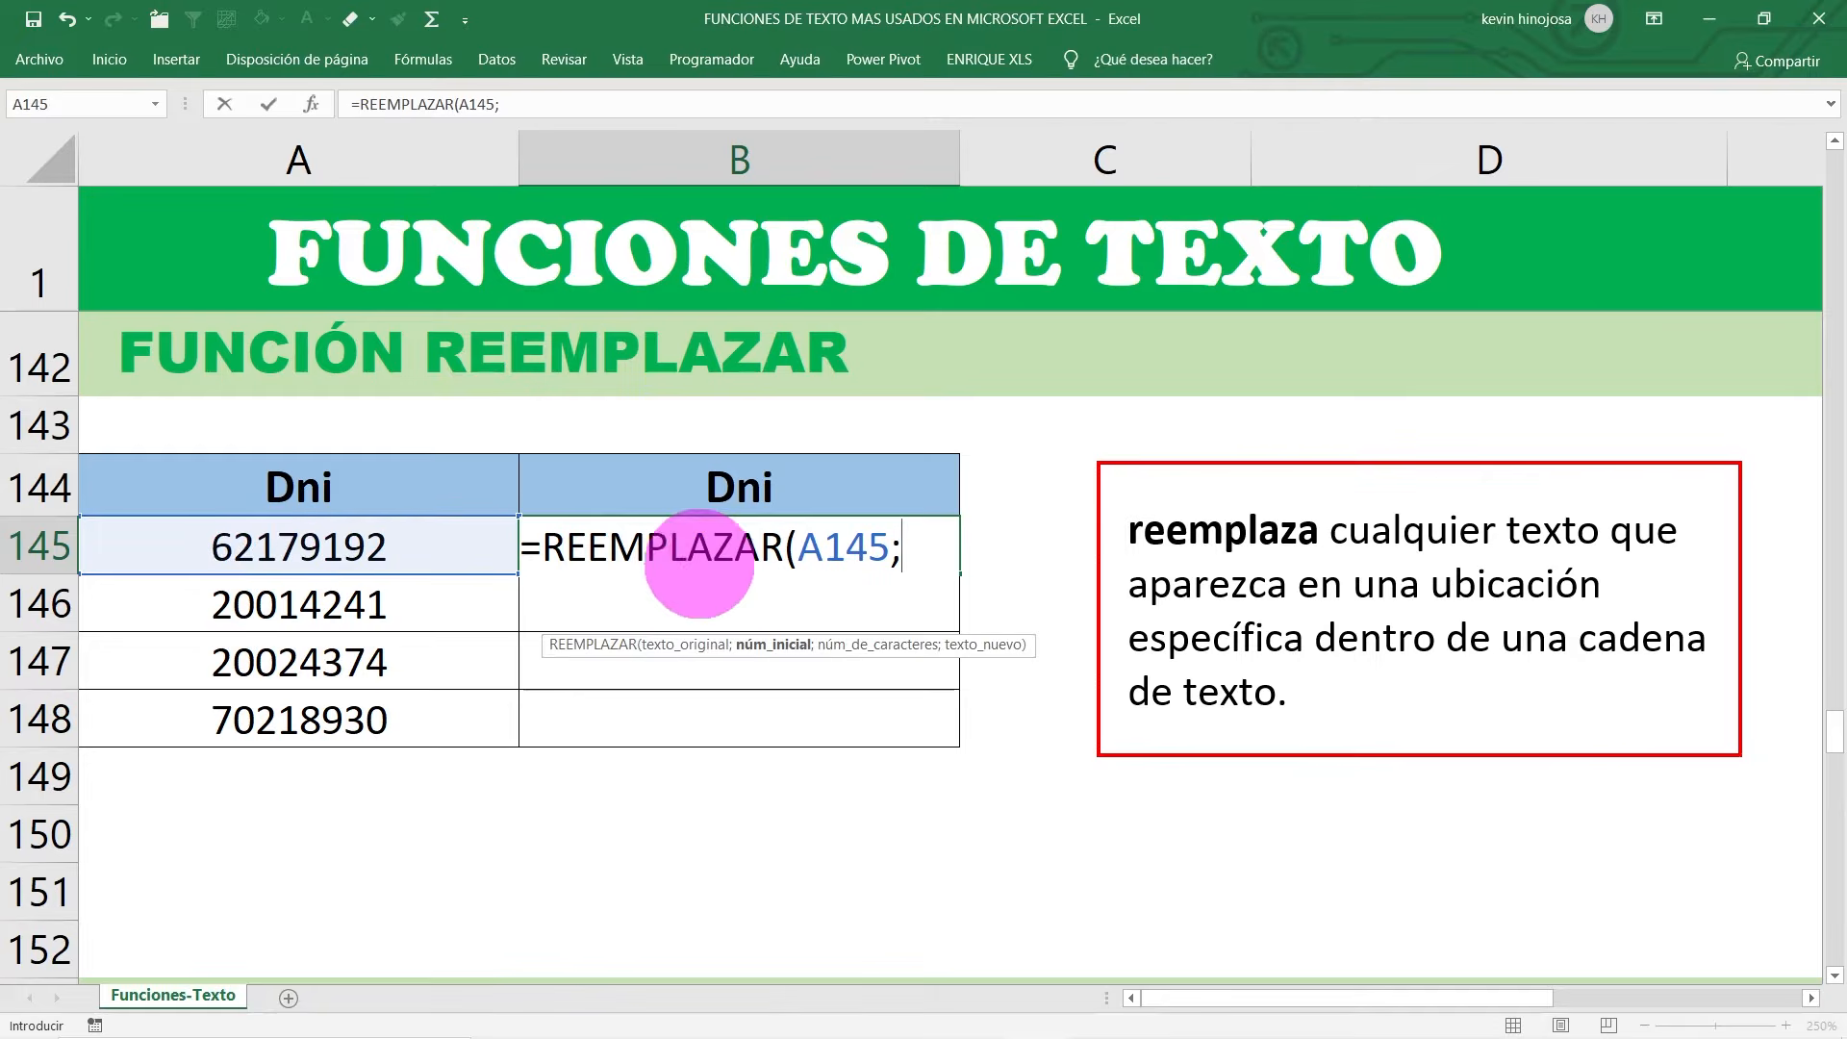
pyautogui.write('3')
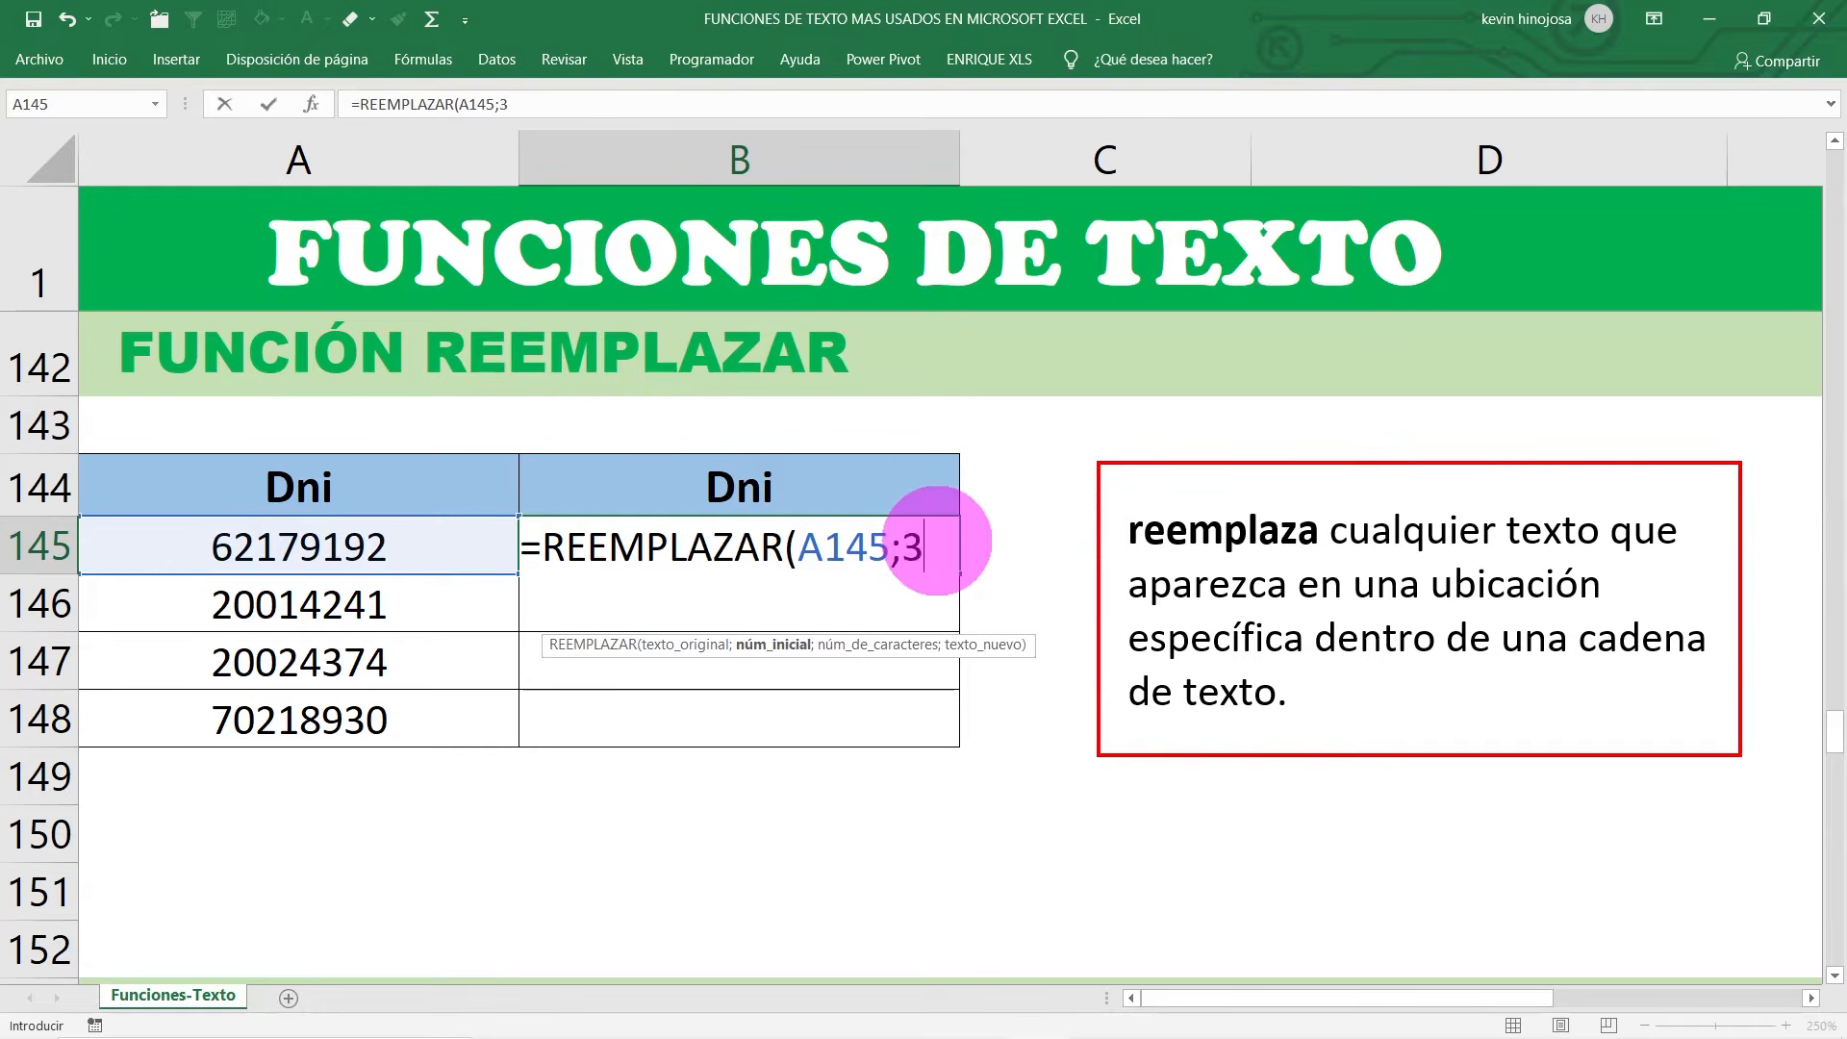
pyautogui.write(';')
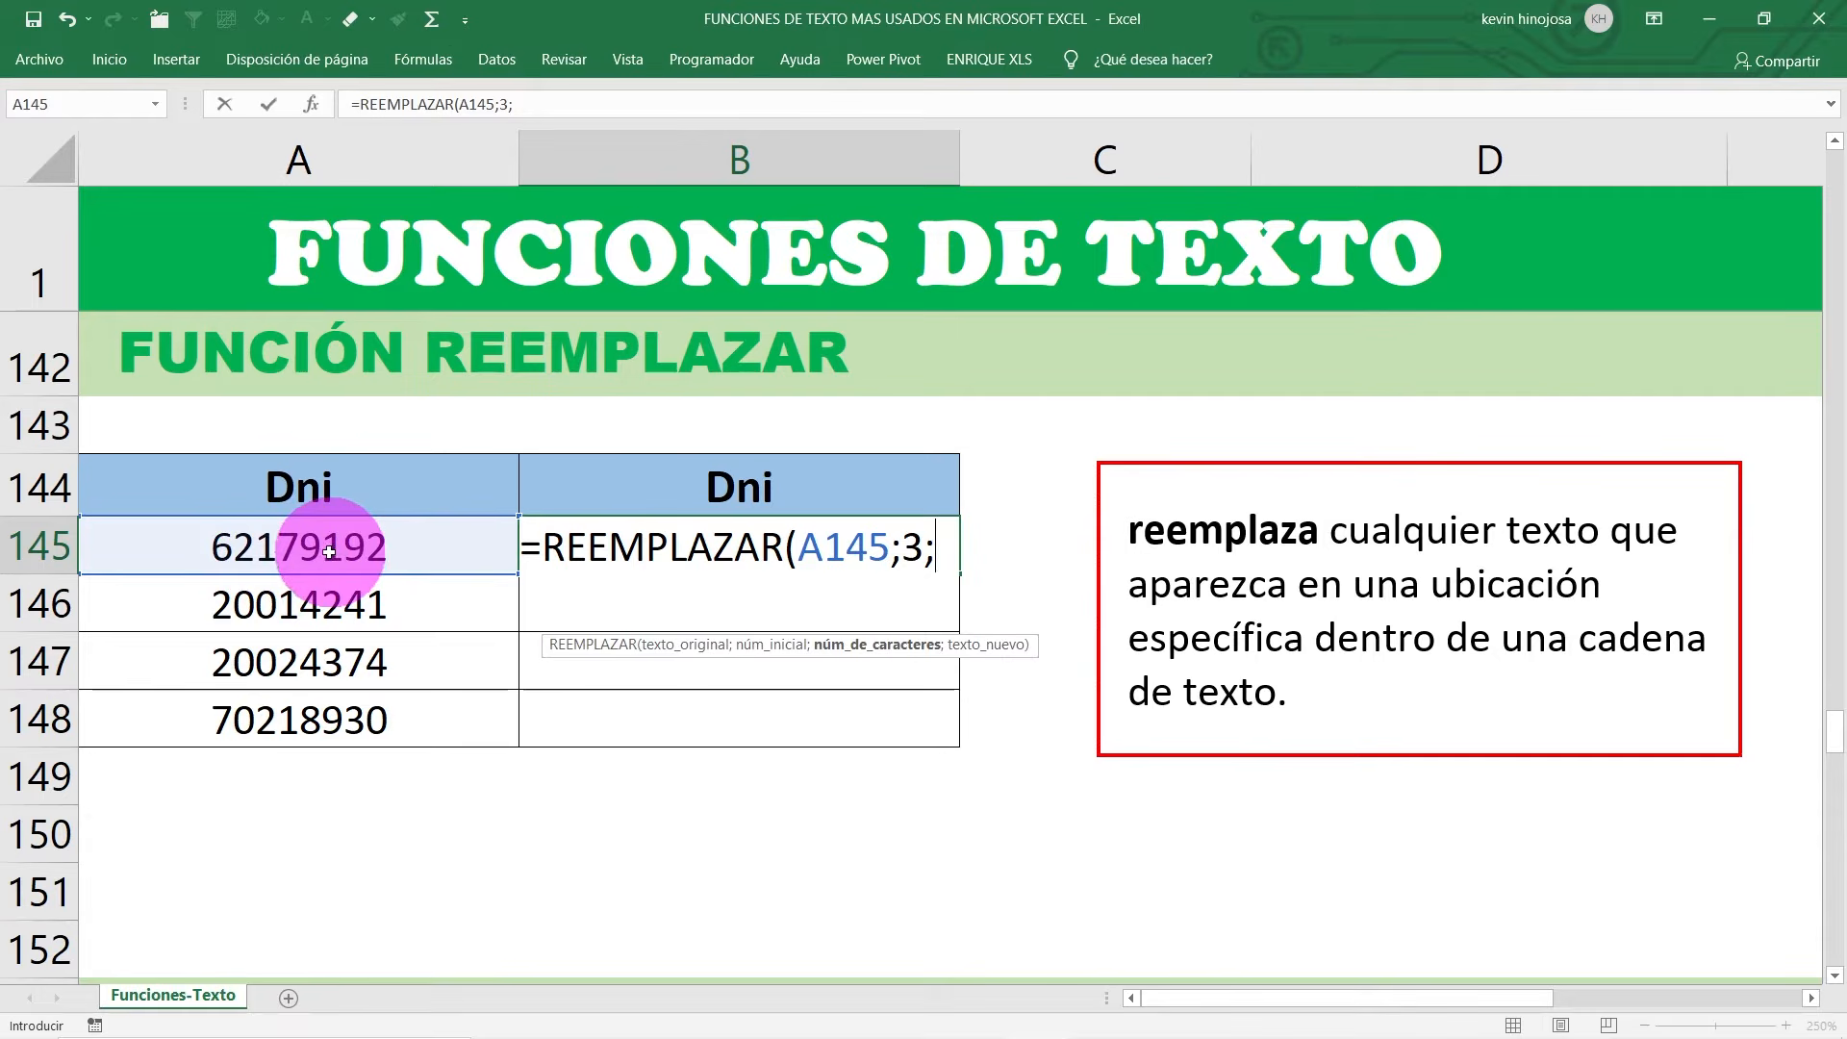
pyautogui.write('4')
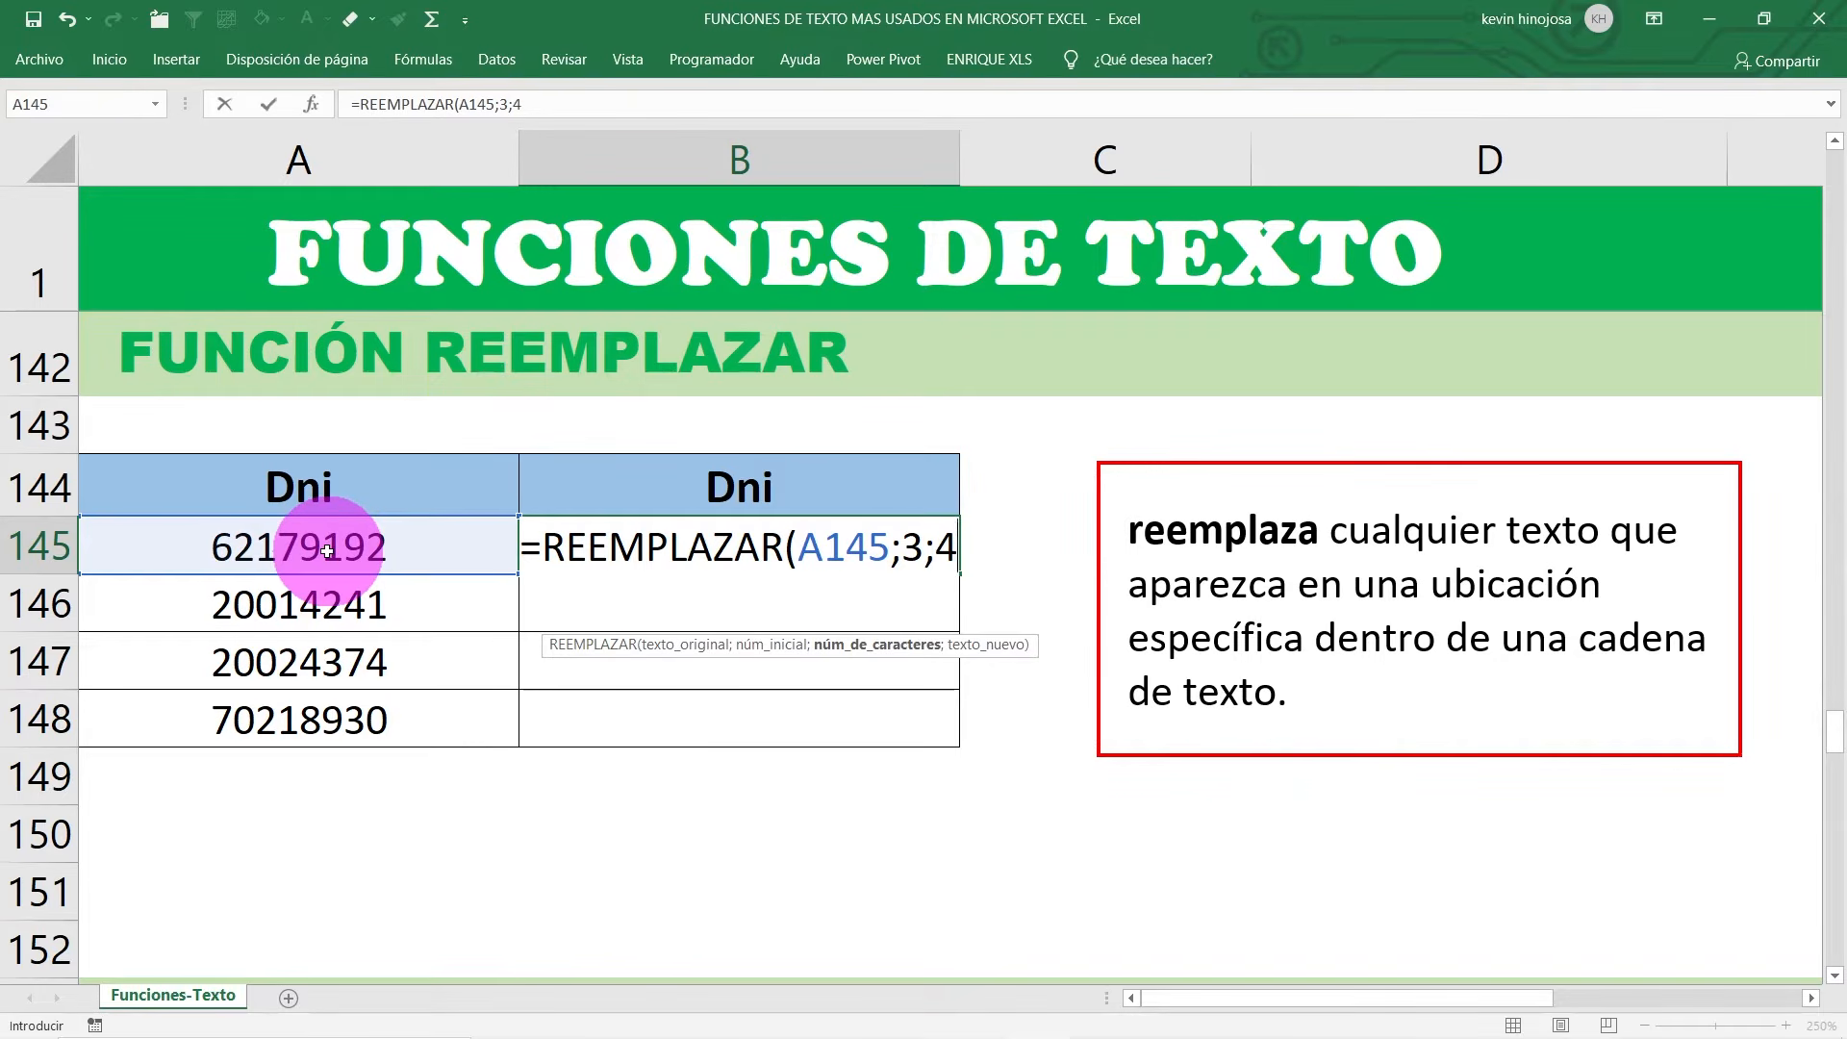
# Step: Enter "*" as the new text and complete the B145 formula as =REEMPLAZAR(A145;3;4;"*")
pyautogui.write(';')
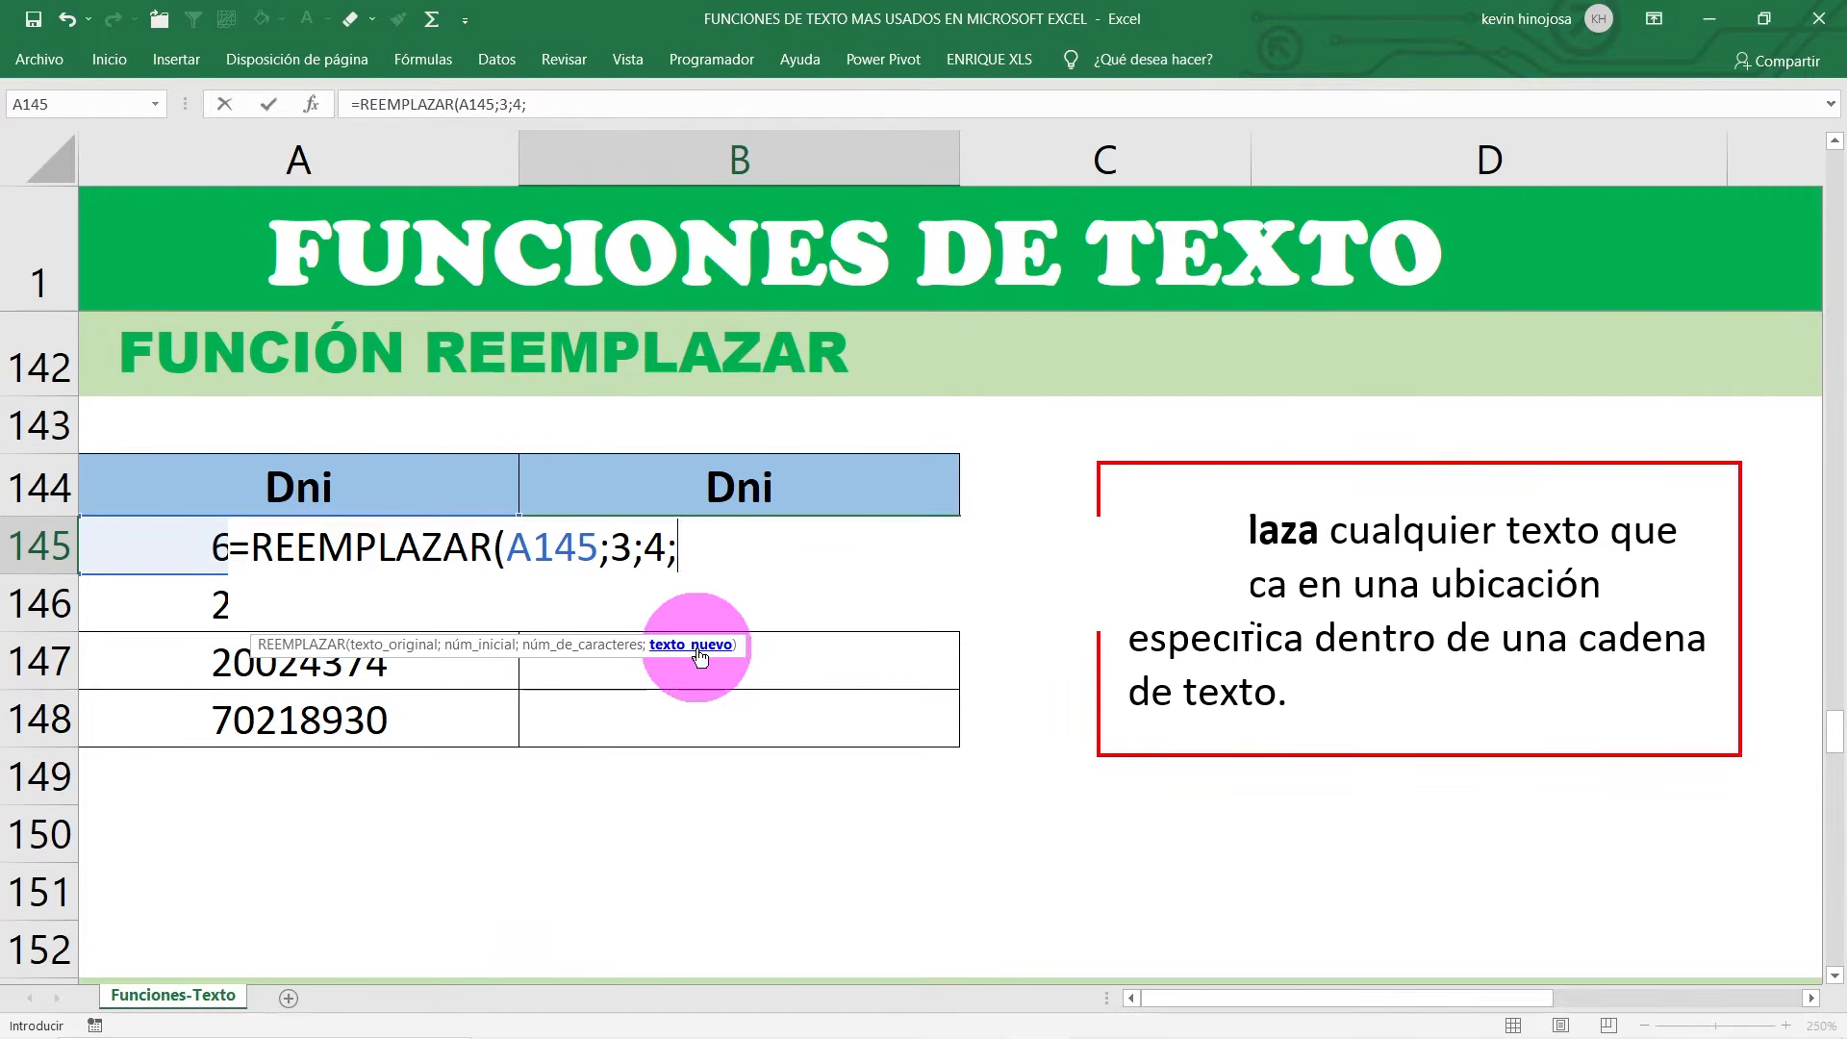
pyautogui.write('"*')
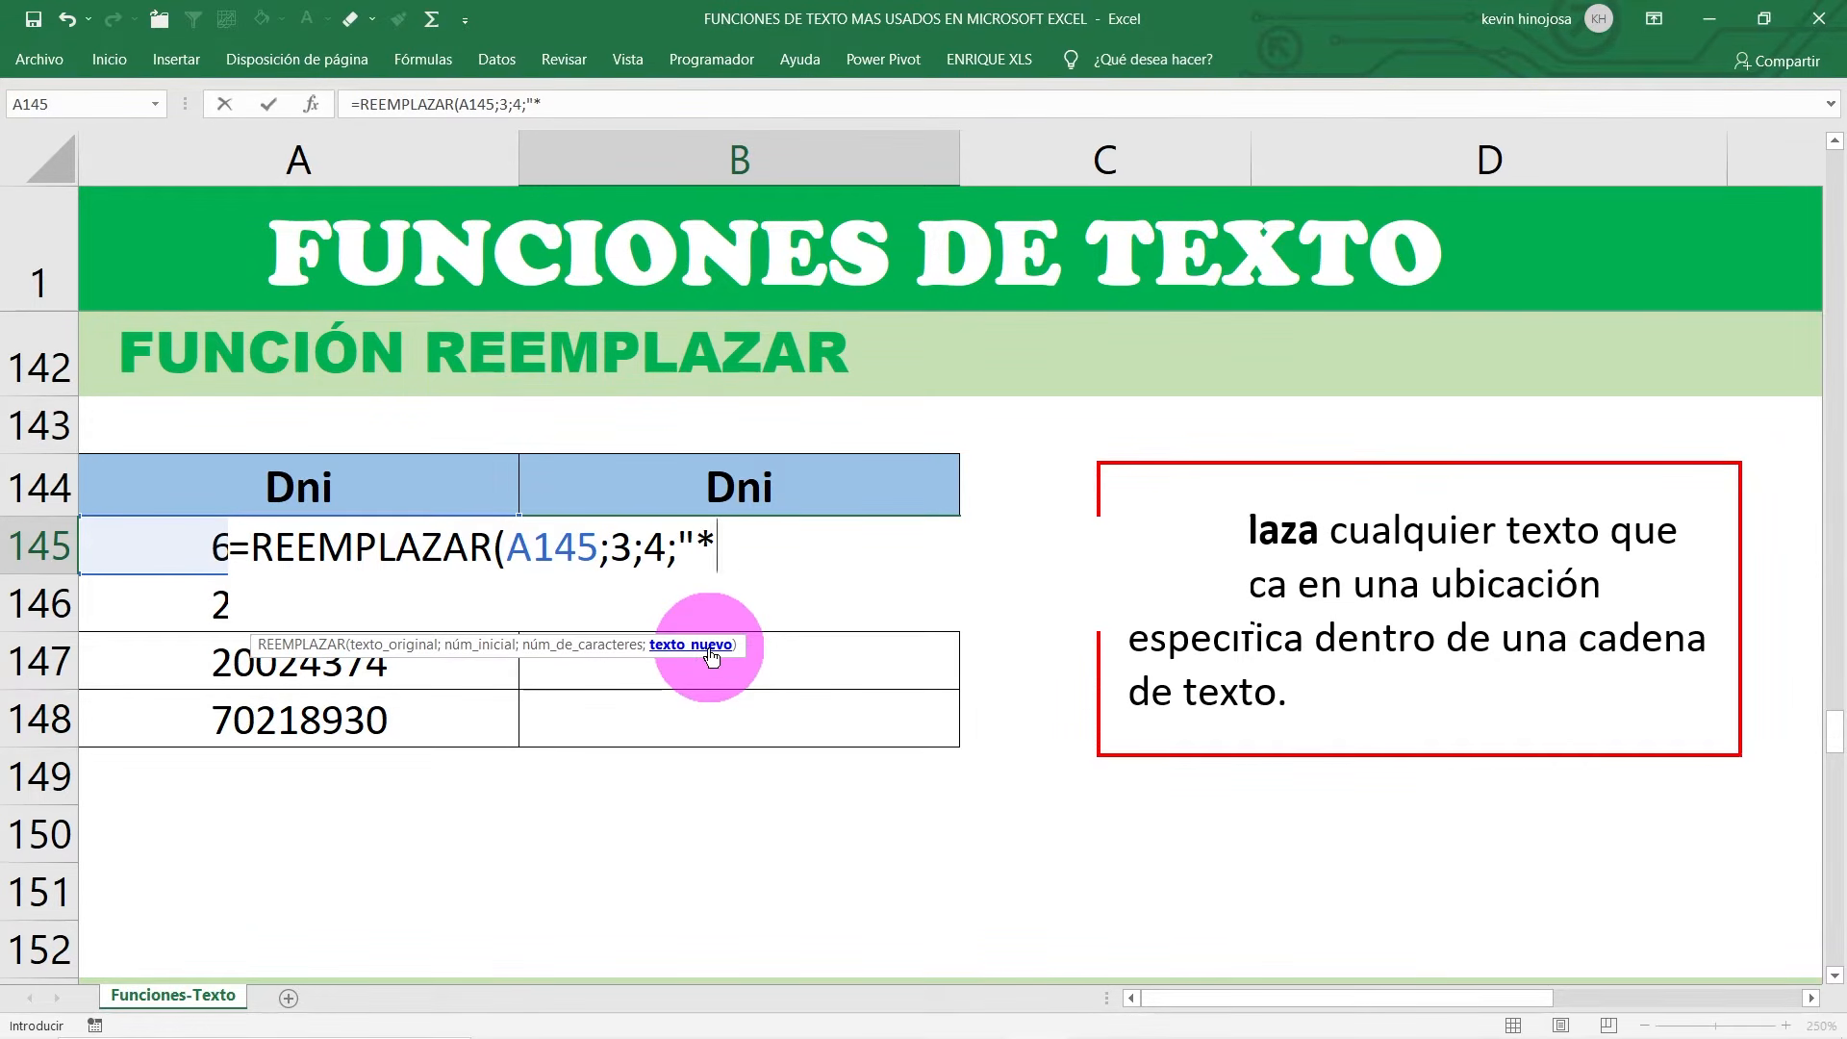
pyautogui.write('")')
pyautogui.press('Return')
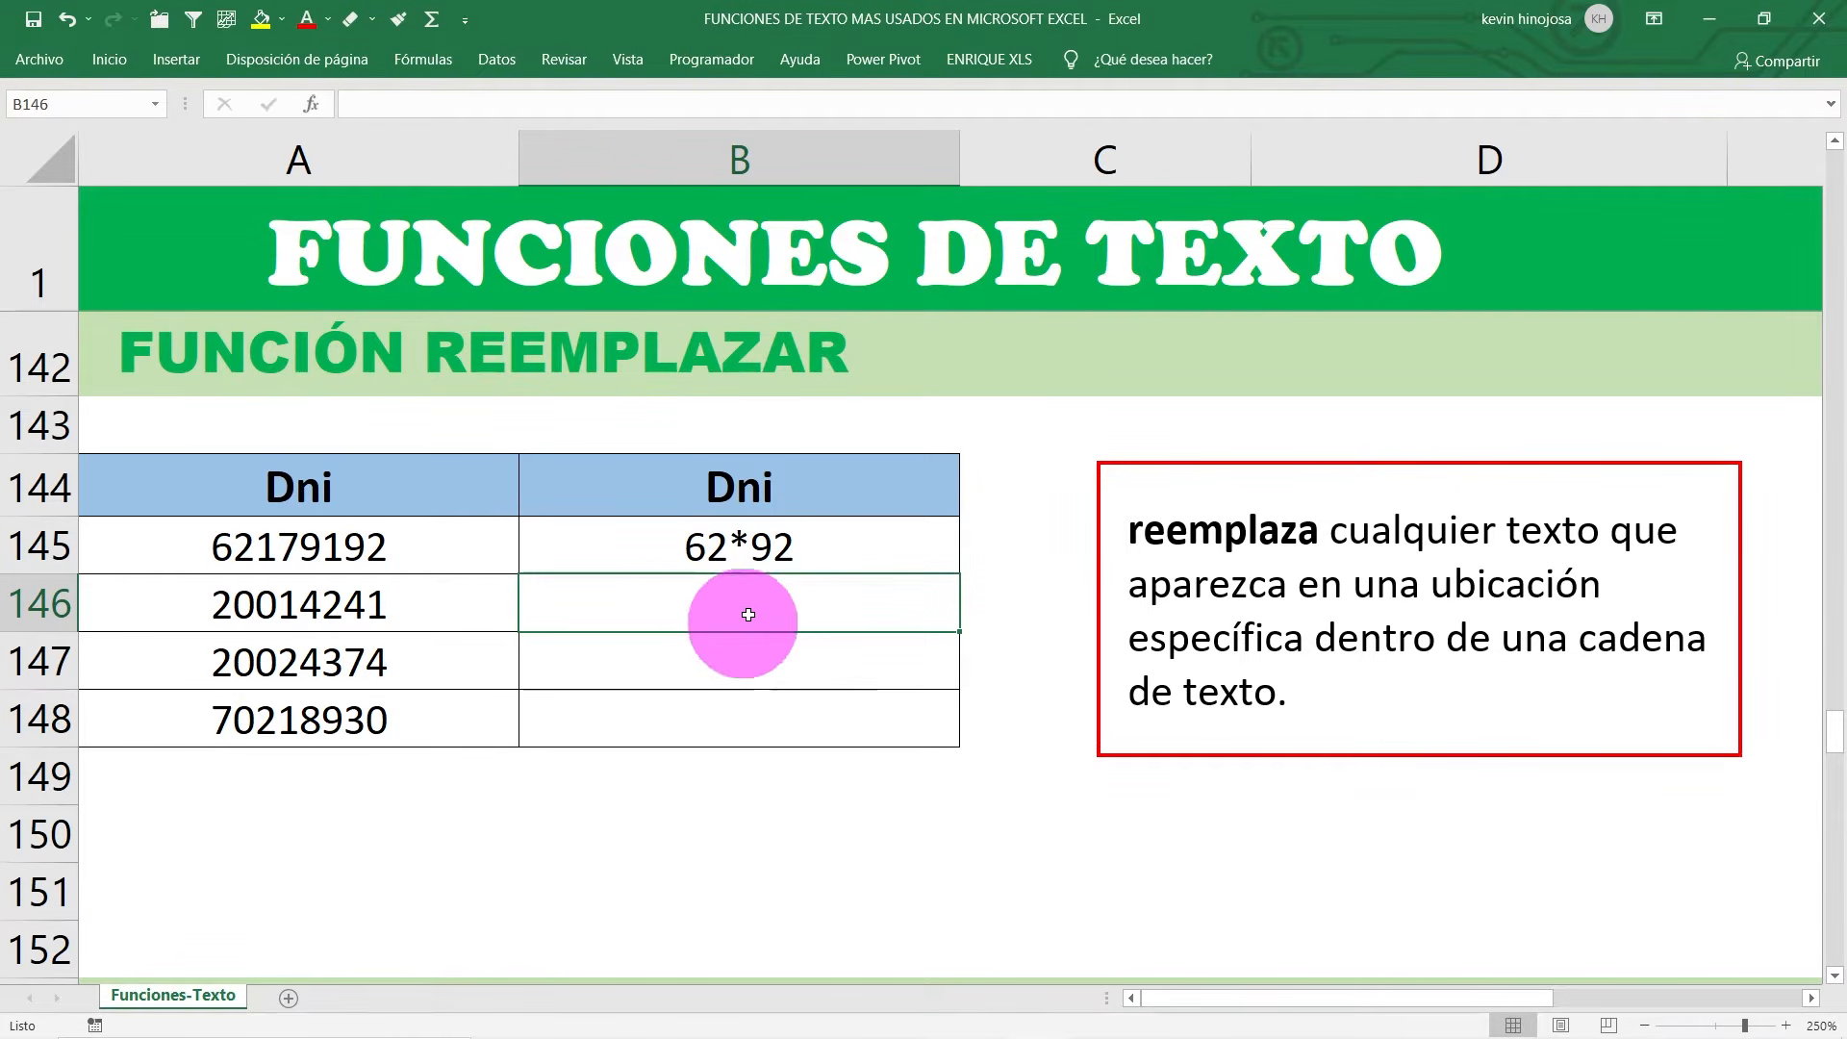
# Step: Compare B145 with the middle digits of A145 and copy its REEMPLAZAR formula down through B148
pyautogui.click(839, 534)
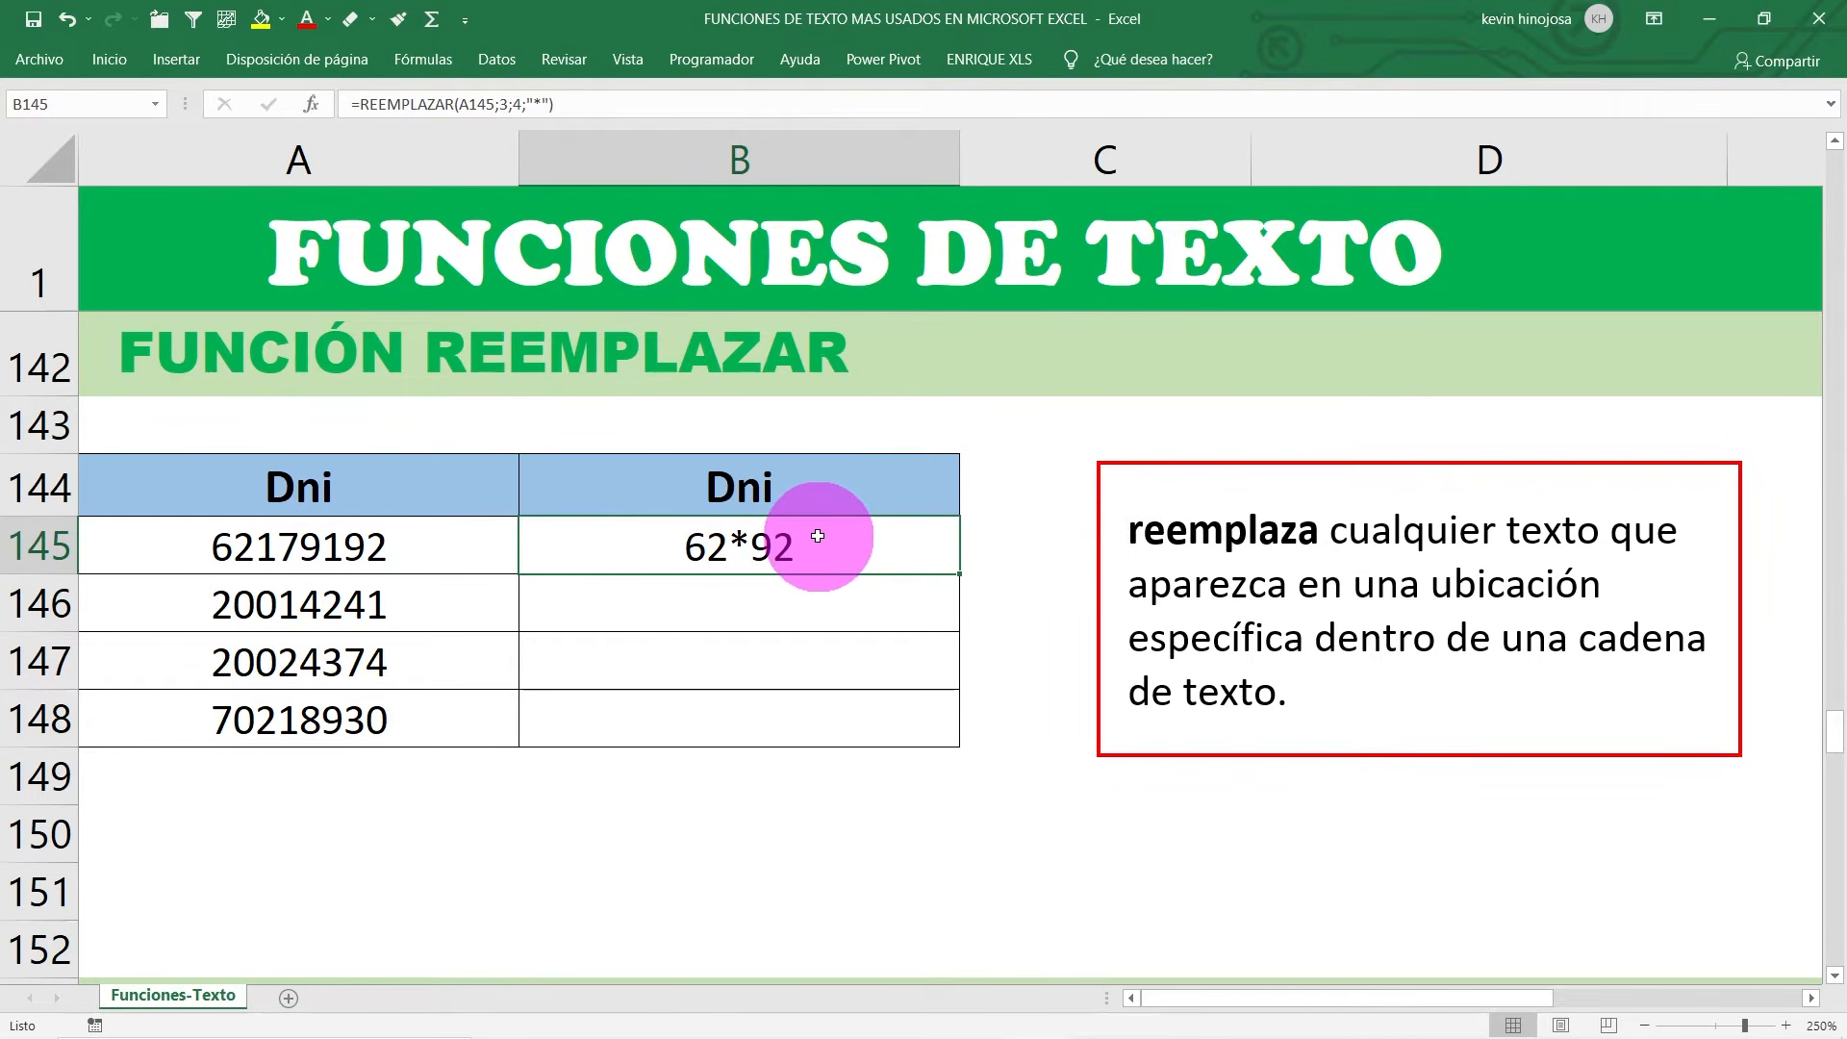
pyautogui.doubleClick(255, 547)
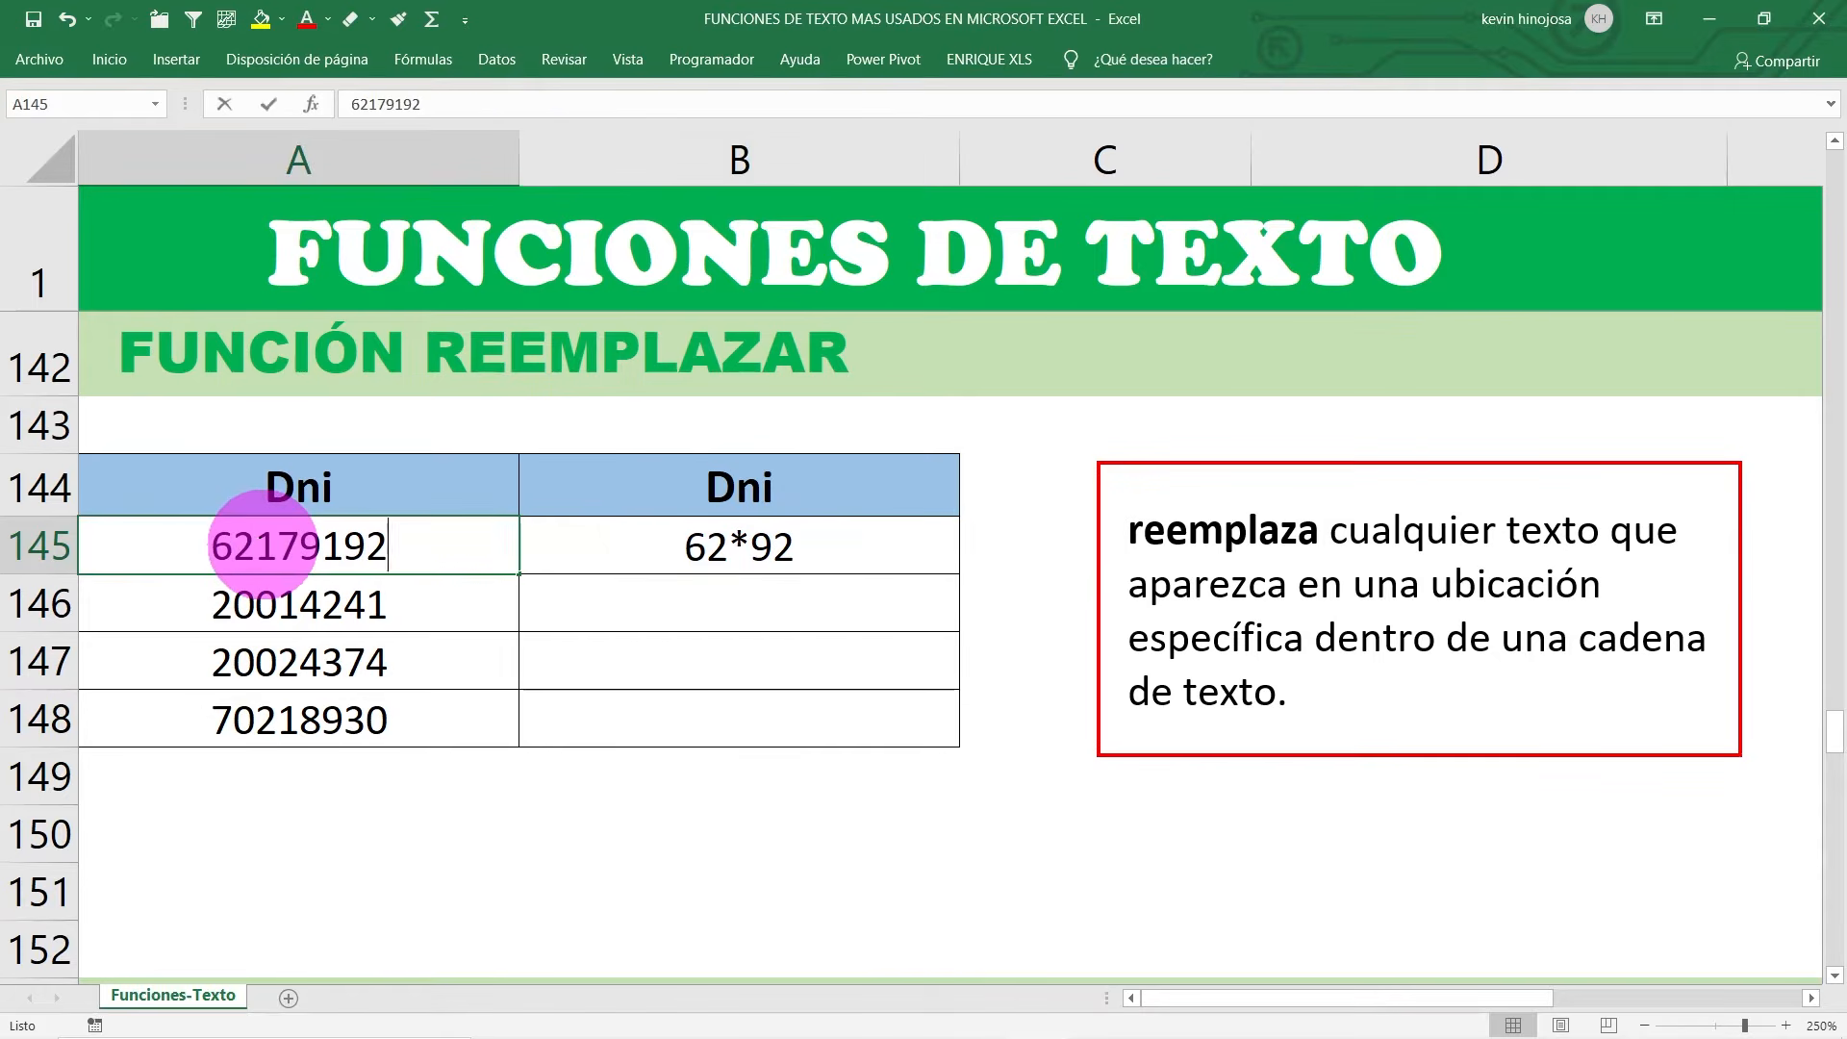
pyautogui.moveTo(252, 546); pyautogui.dragTo(337, 546)
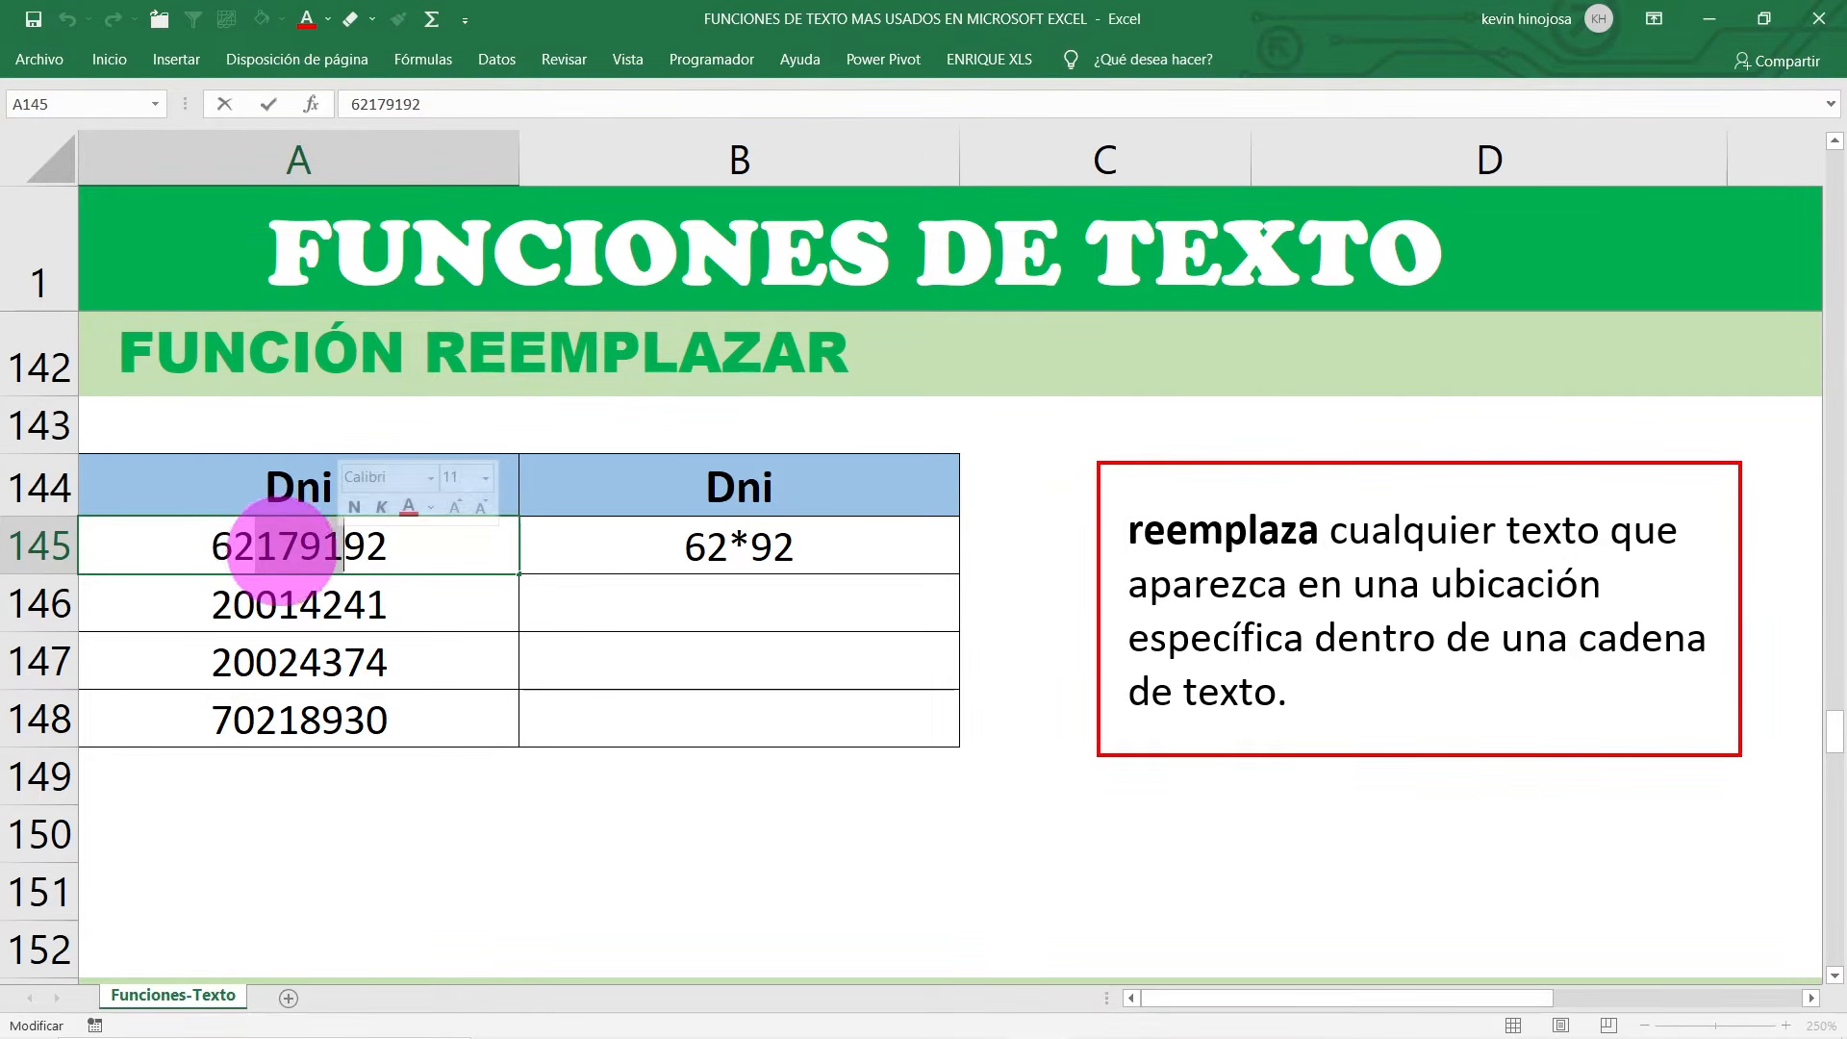
pyautogui.click(798, 544)
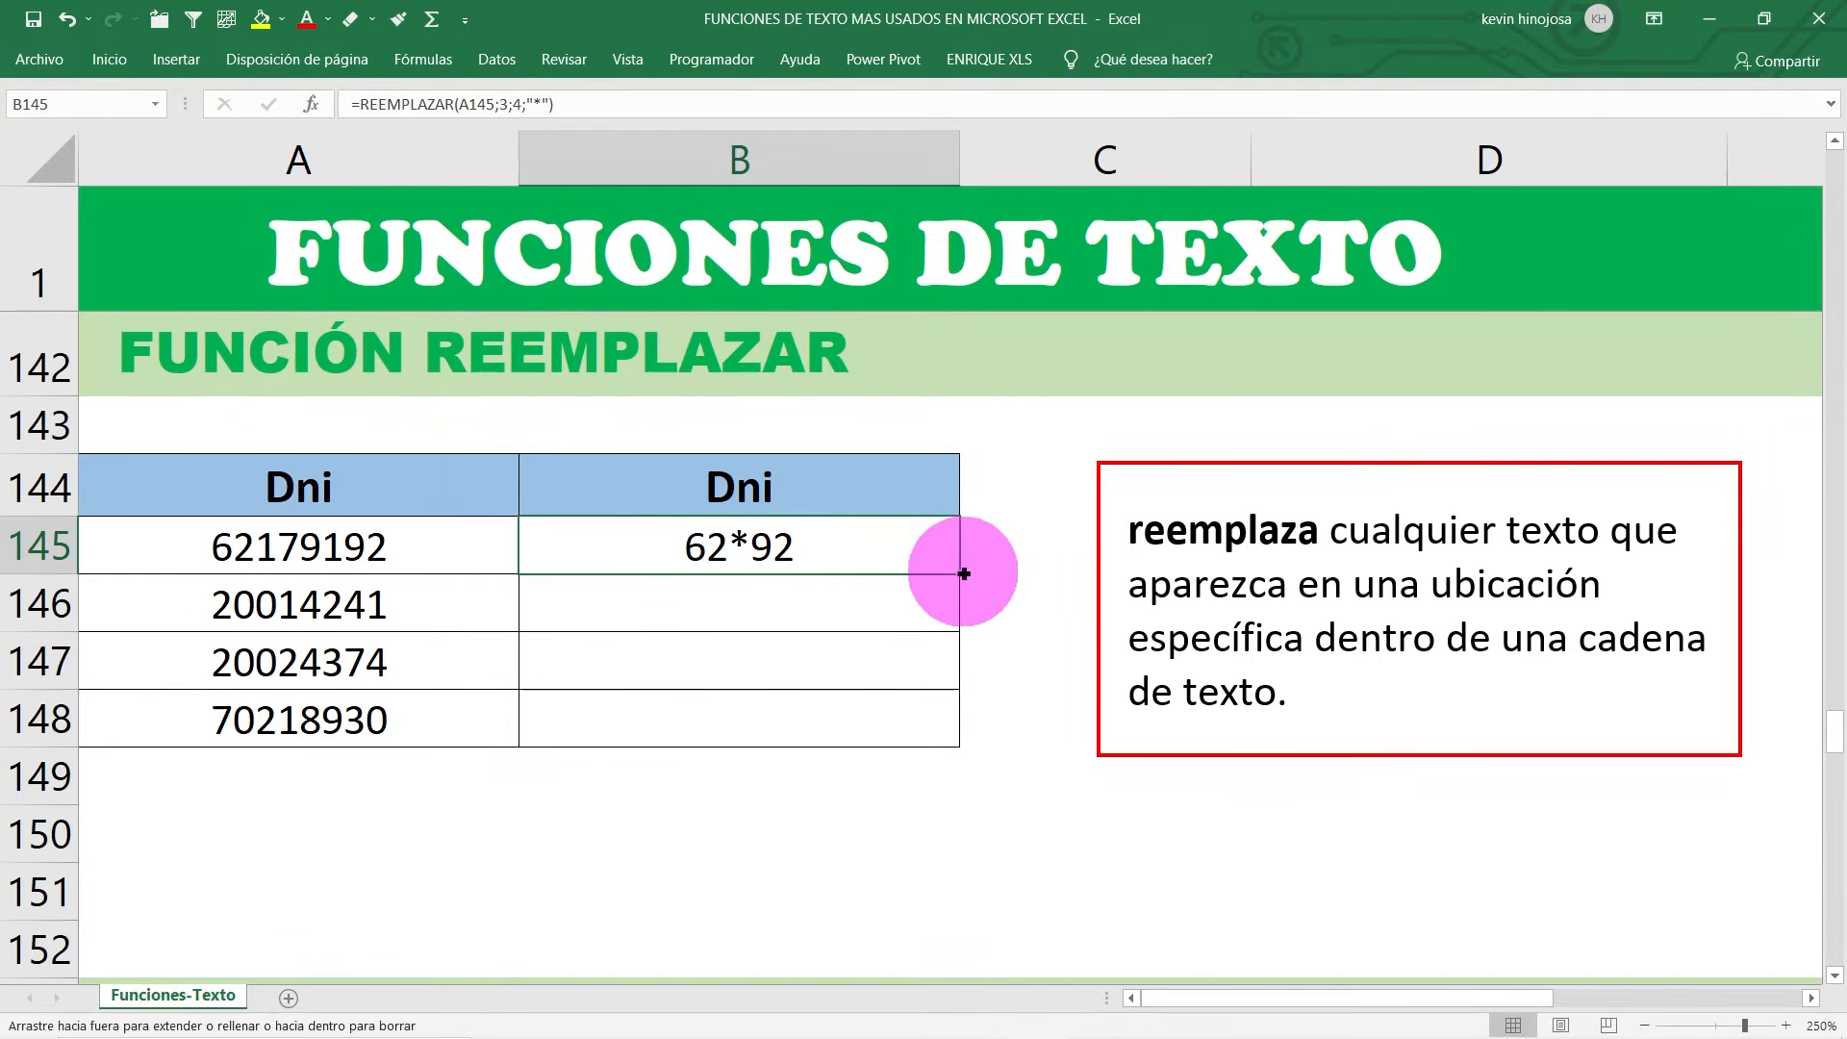
pyautogui.doubleClick(959, 573)
# Step: Check the copied REEMPLAZAR formulas and masked results cell by cell in B145:B148
pyautogui.click(813, 611)
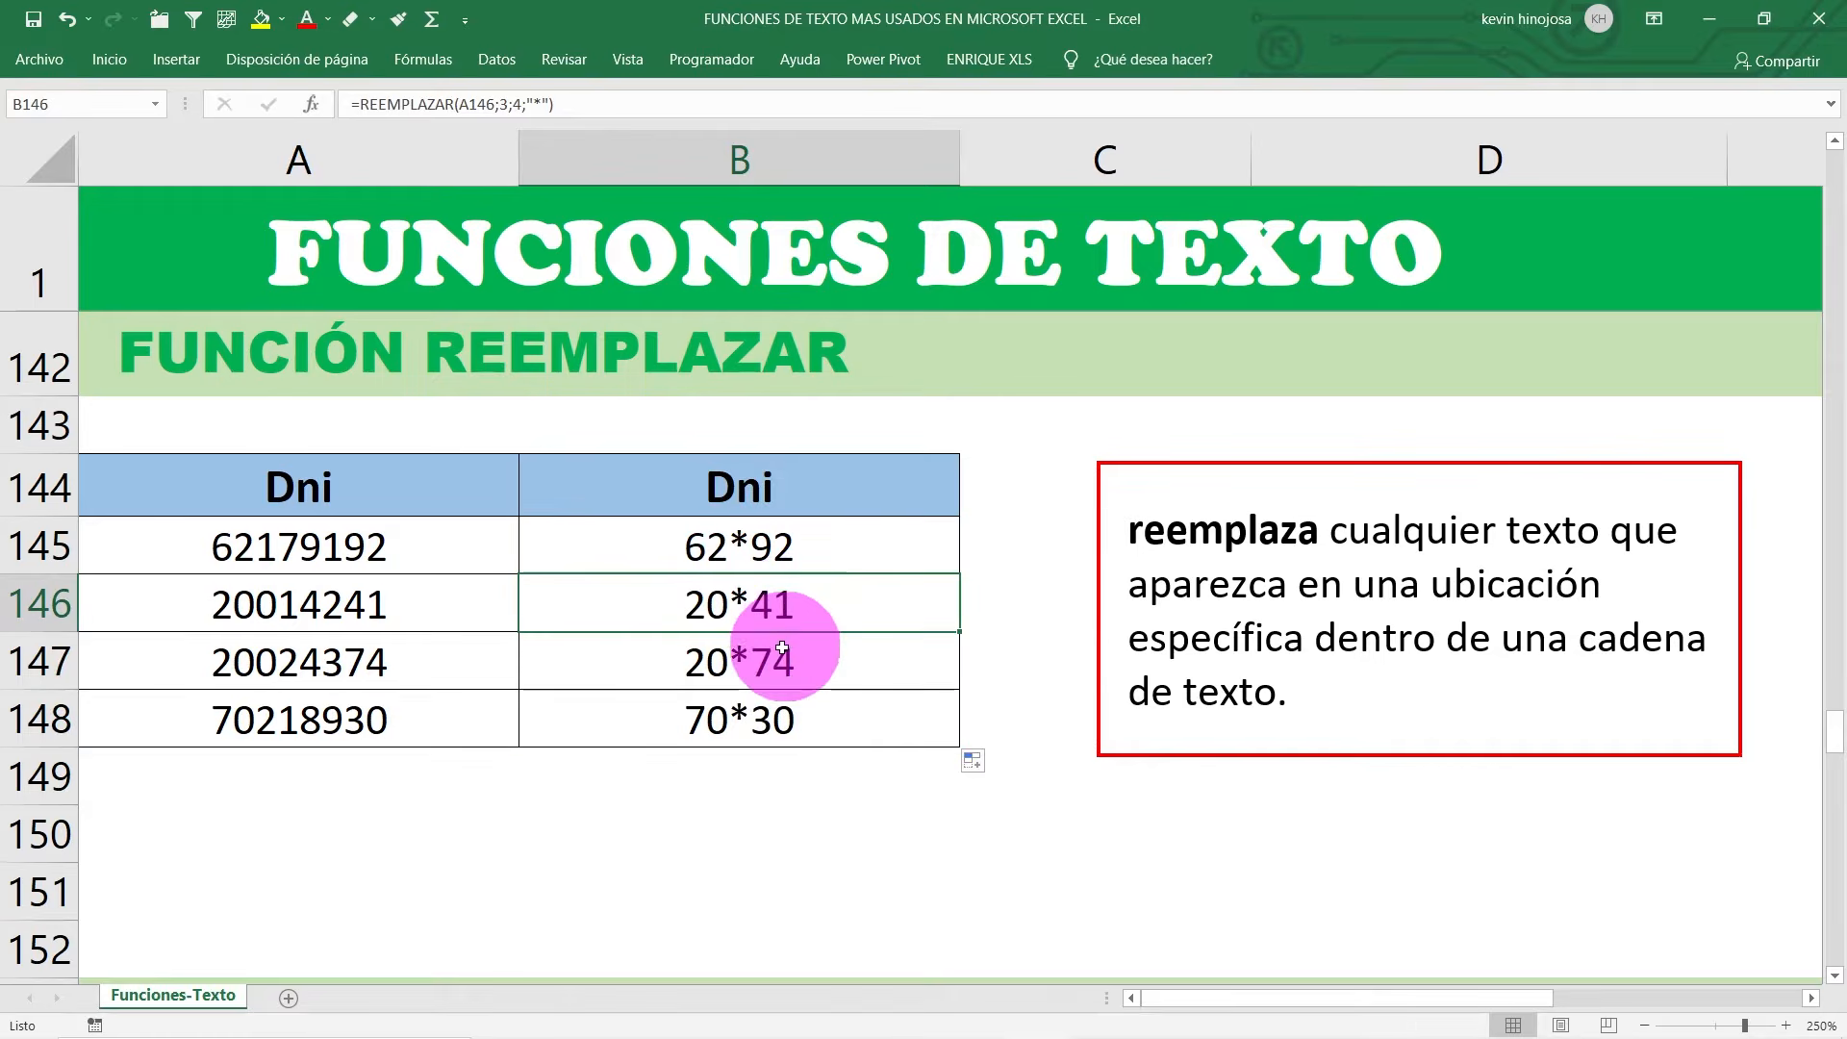
pyautogui.click(784, 671)
pyautogui.click(774, 729)
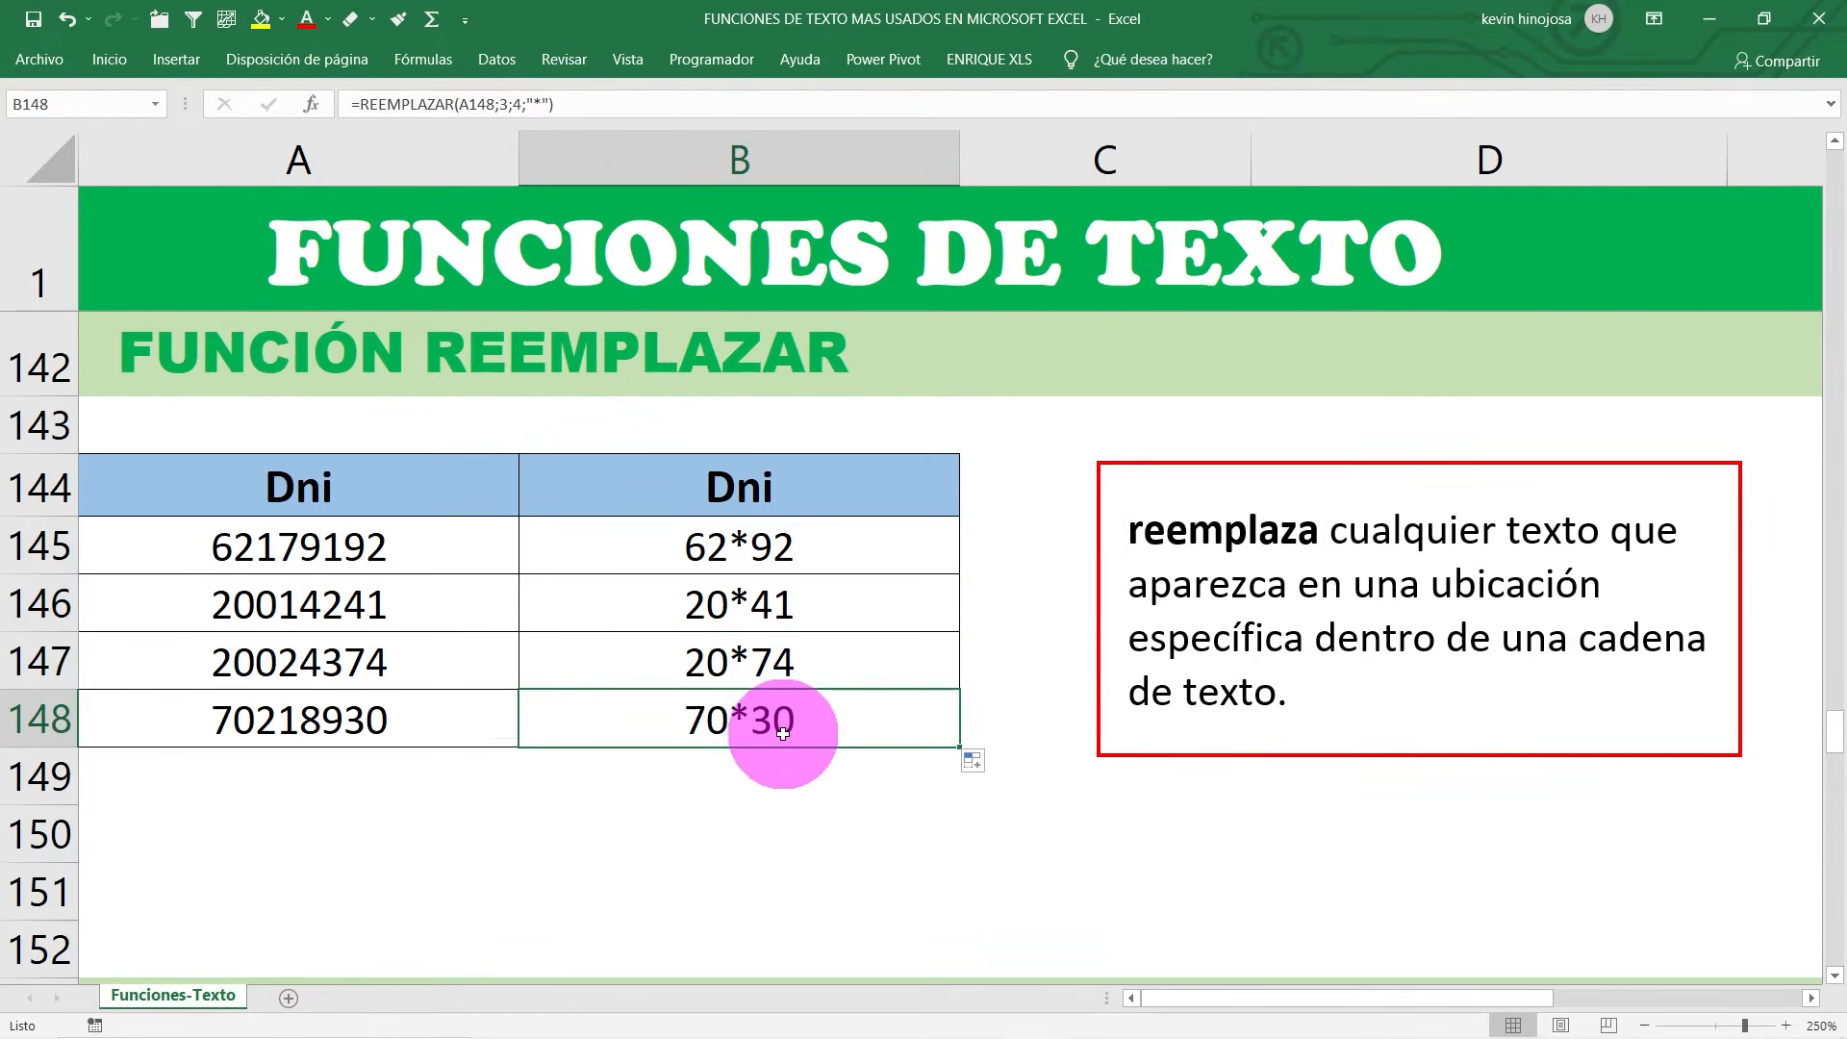
pyautogui.click(760, 654)
pyautogui.click(810, 598)
pyautogui.click(819, 543)
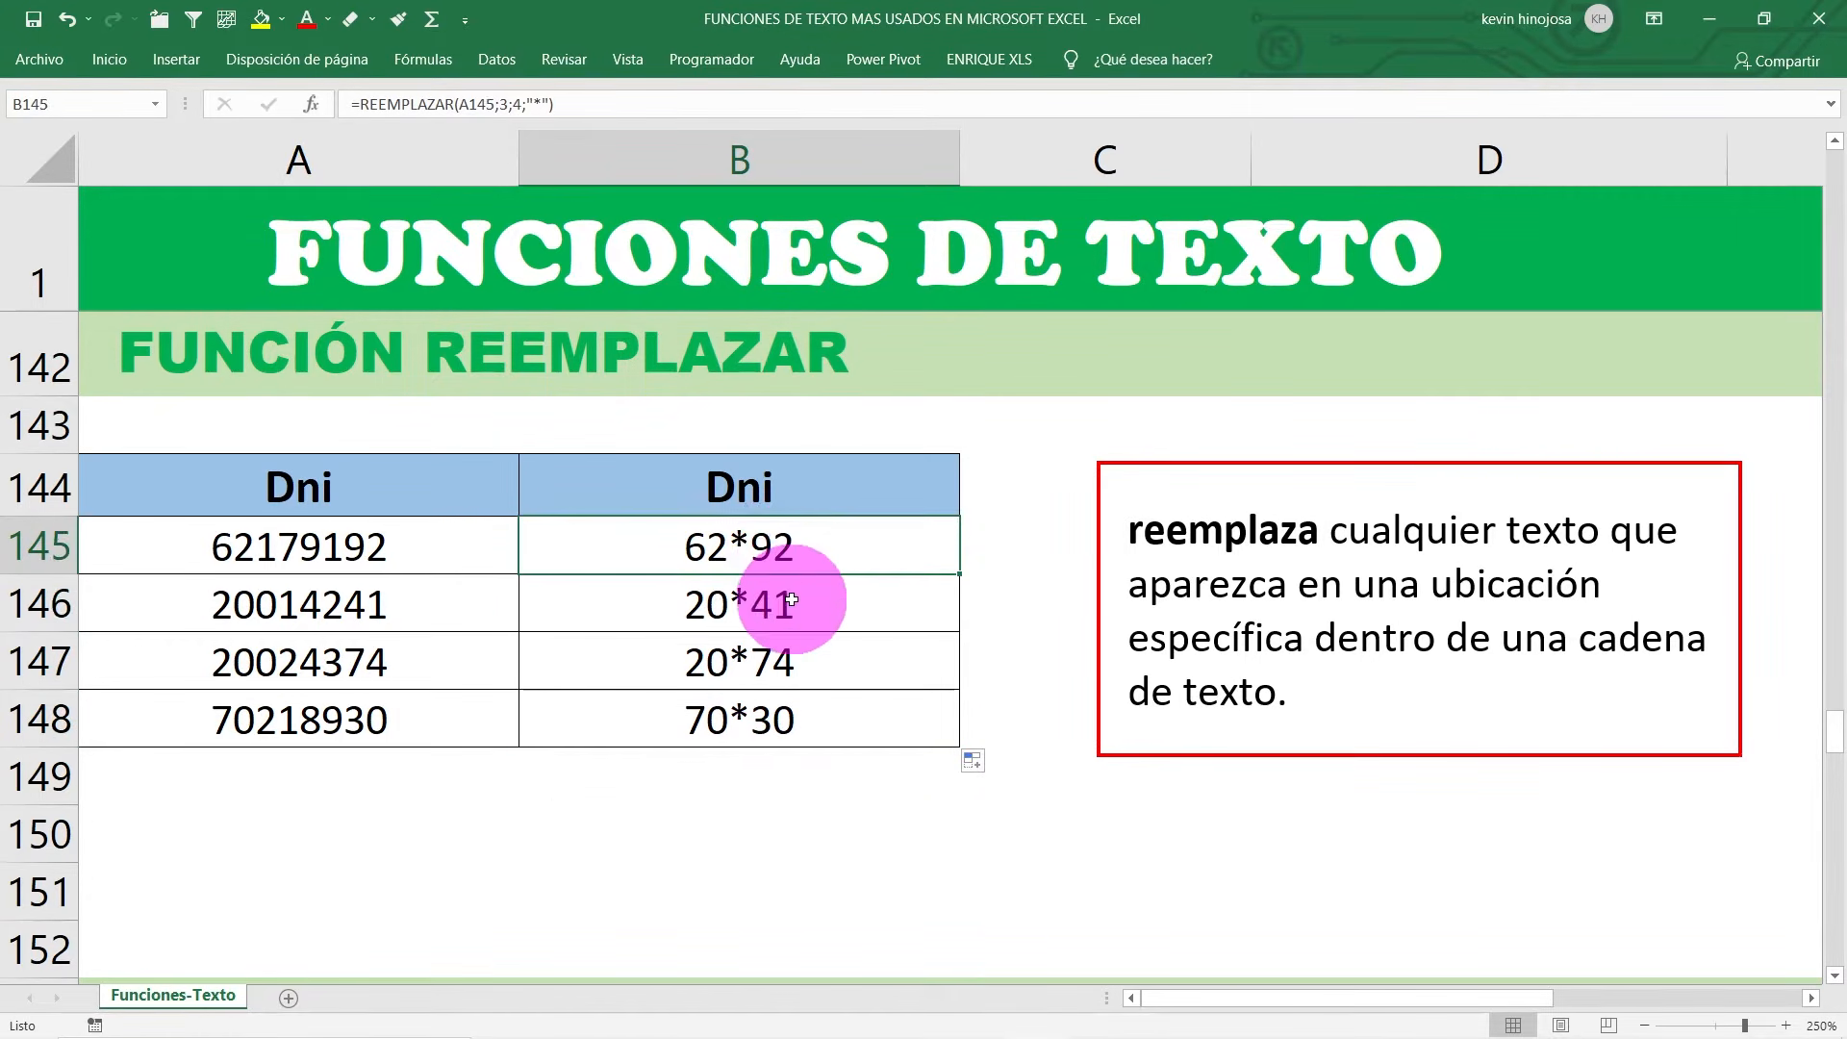
pyautogui.click(791, 601)
pyautogui.click(812, 664)
pyautogui.click(815, 716)
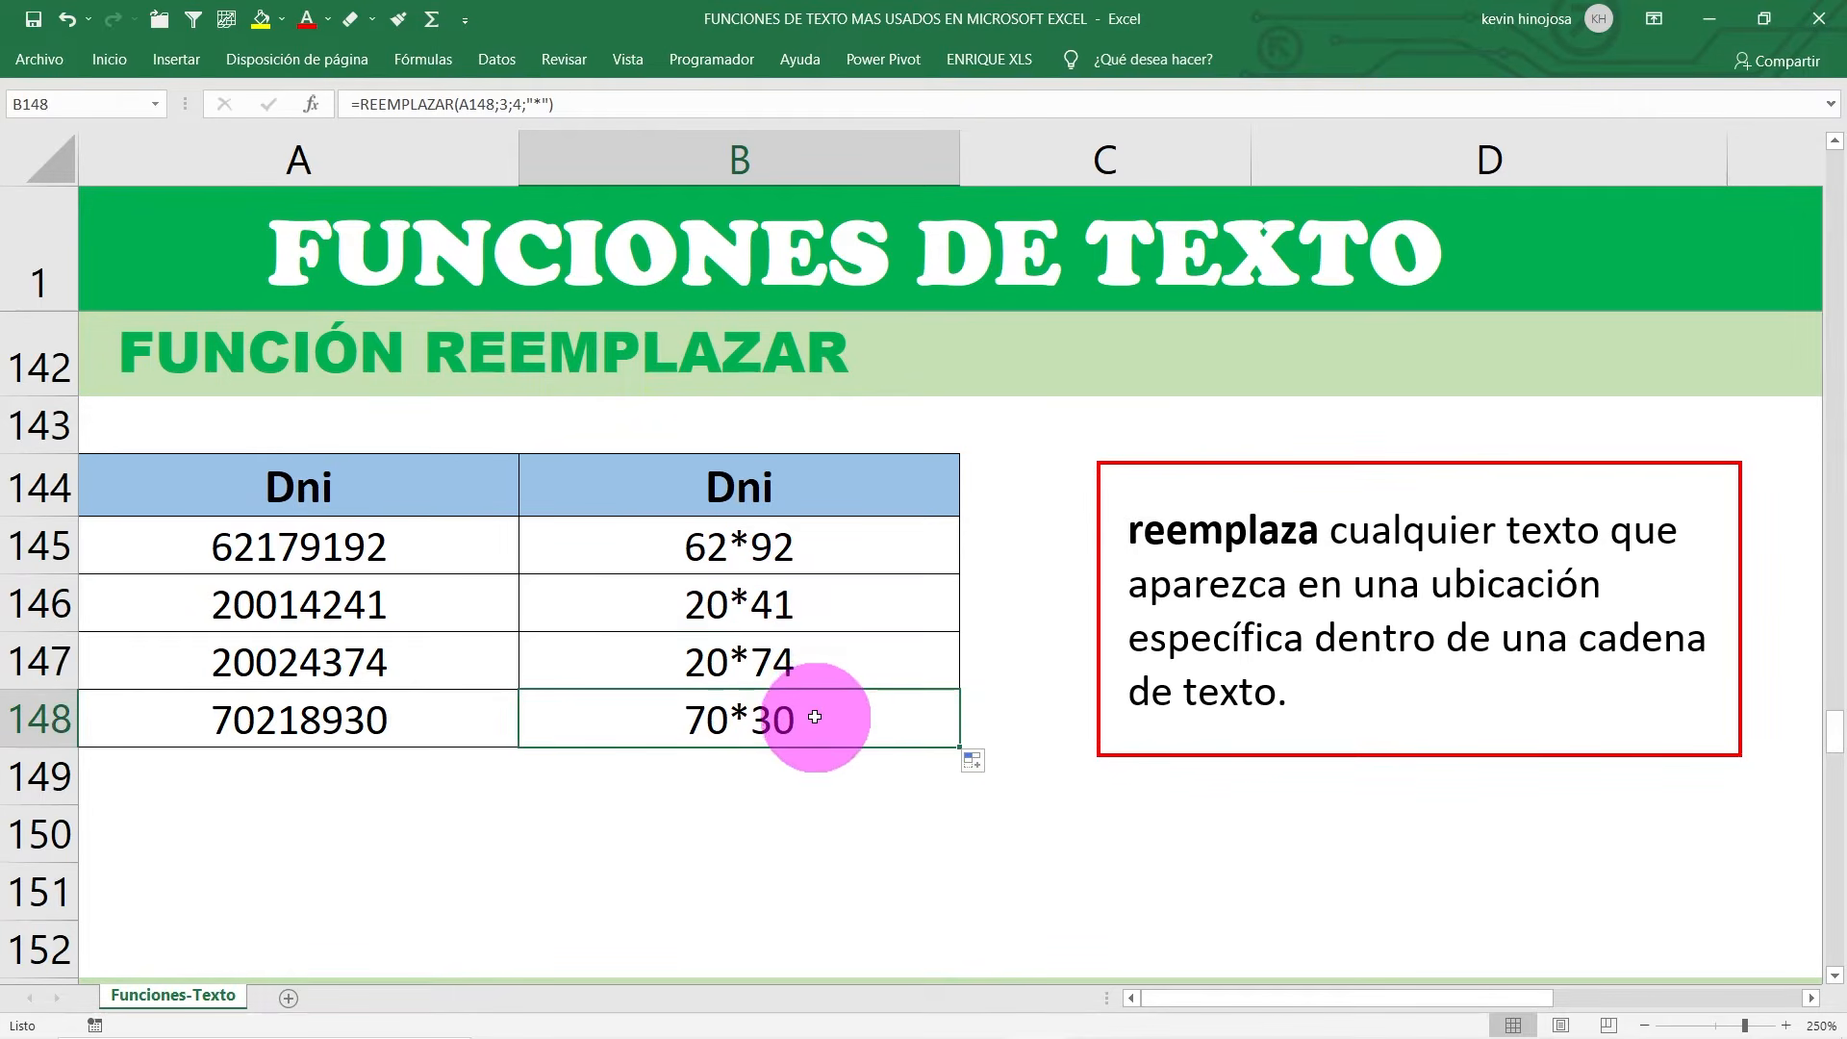
pyautogui.click(807, 654)
pyautogui.click(806, 599)
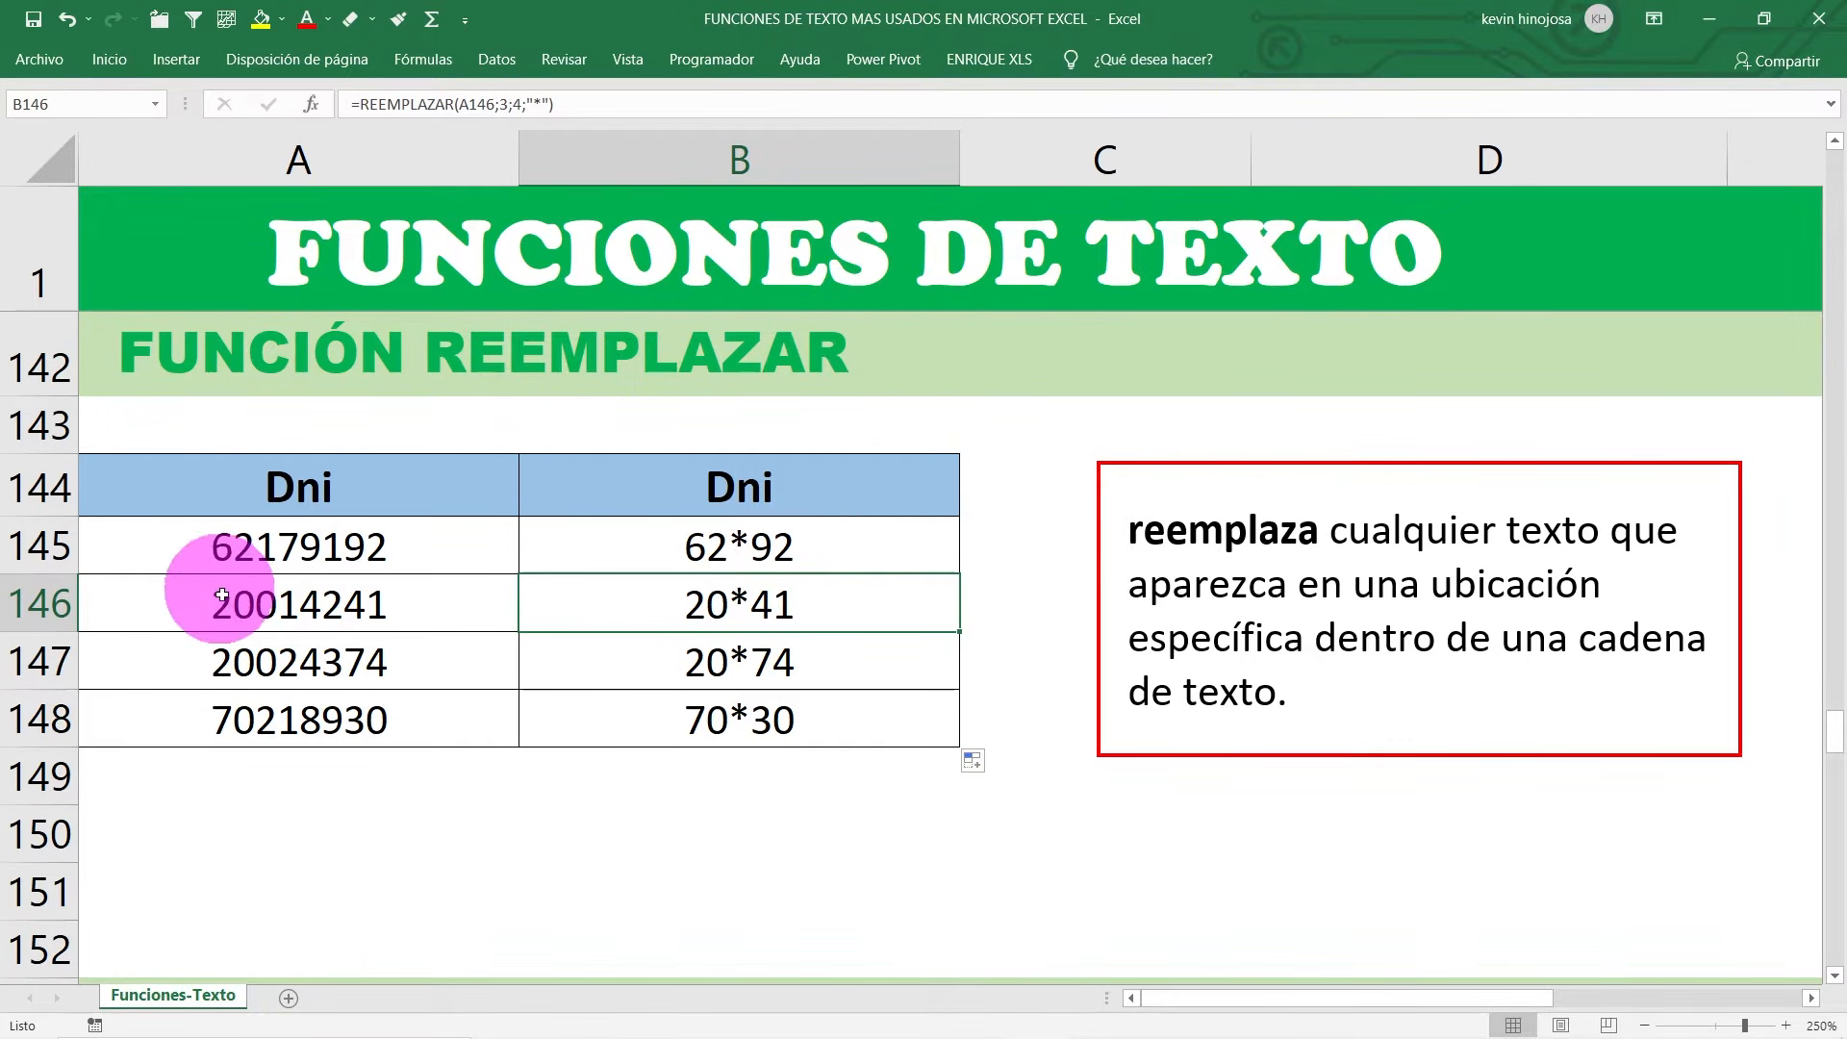
# Step: Compare the original DNI values in A145:A148 with the masked results, highlighting the third to sixth digits of A145
pyautogui.click(342, 536)
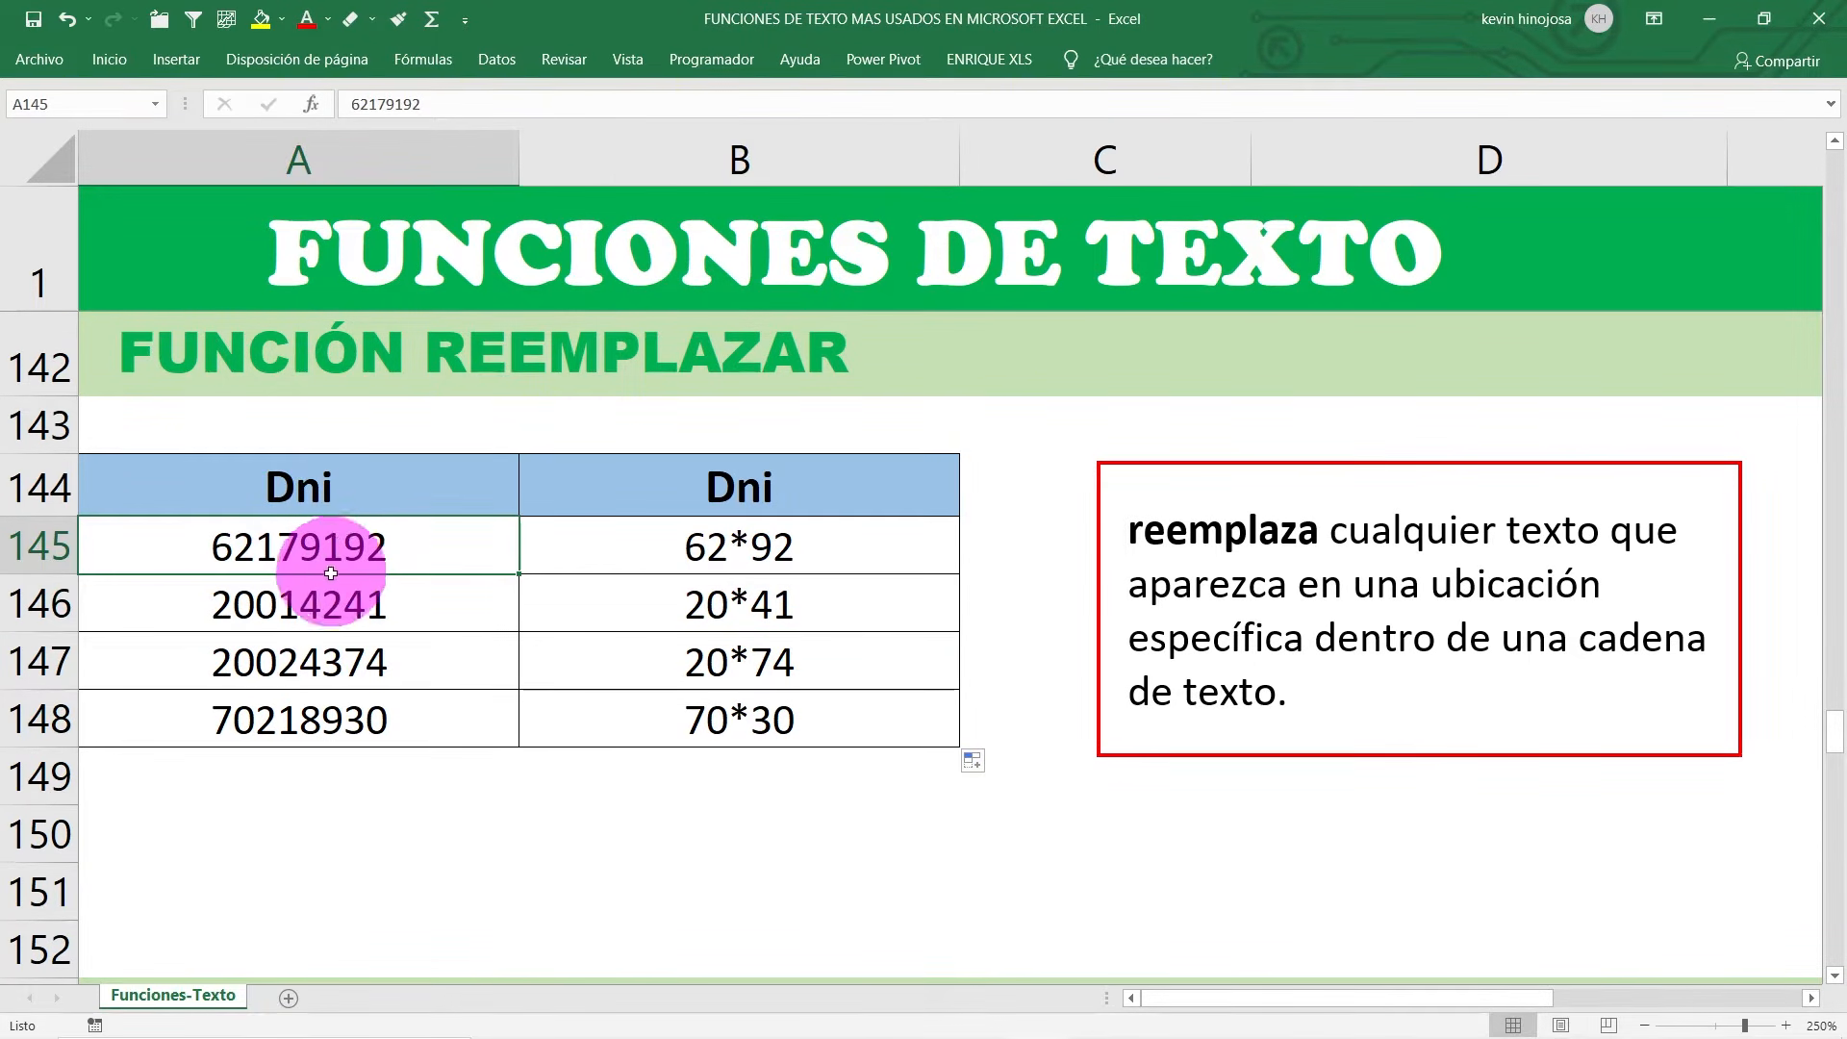
pyautogui.moveTo(343, 548); pyautogui.dragTo(363, 722)
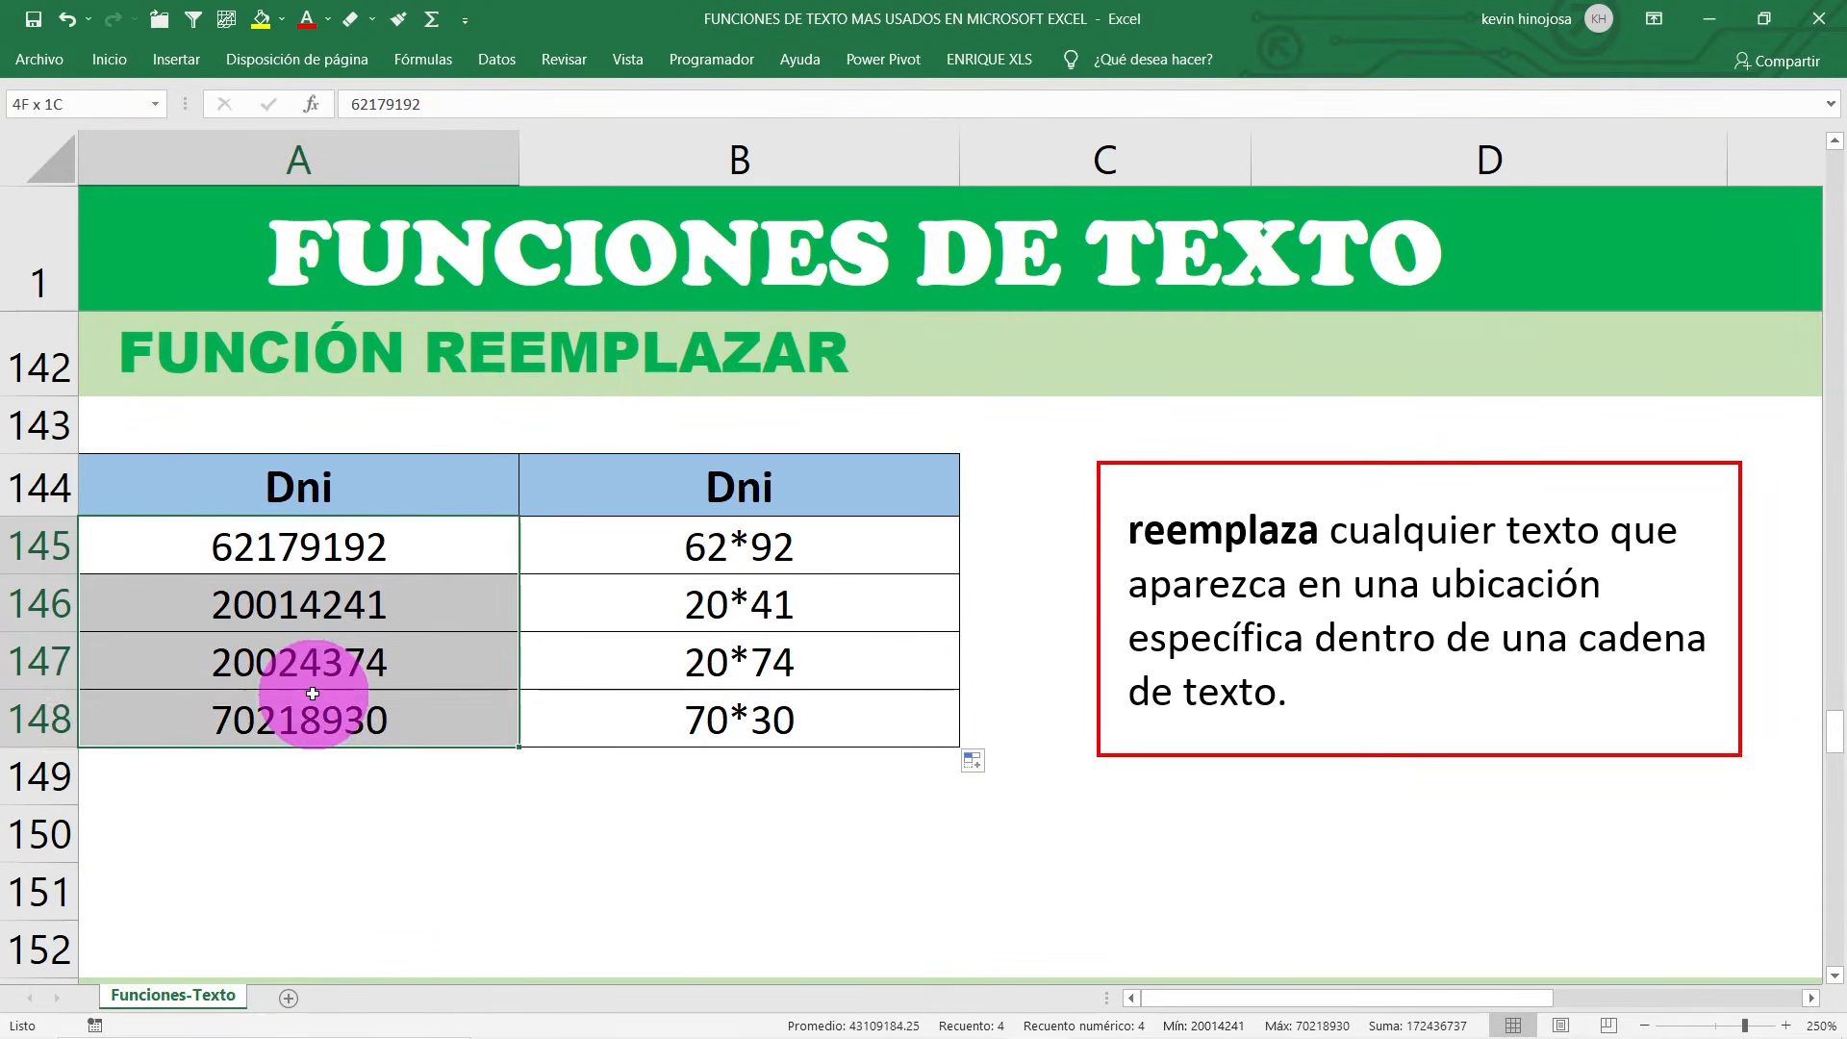
pyautogui.doubleClick(258, 544)
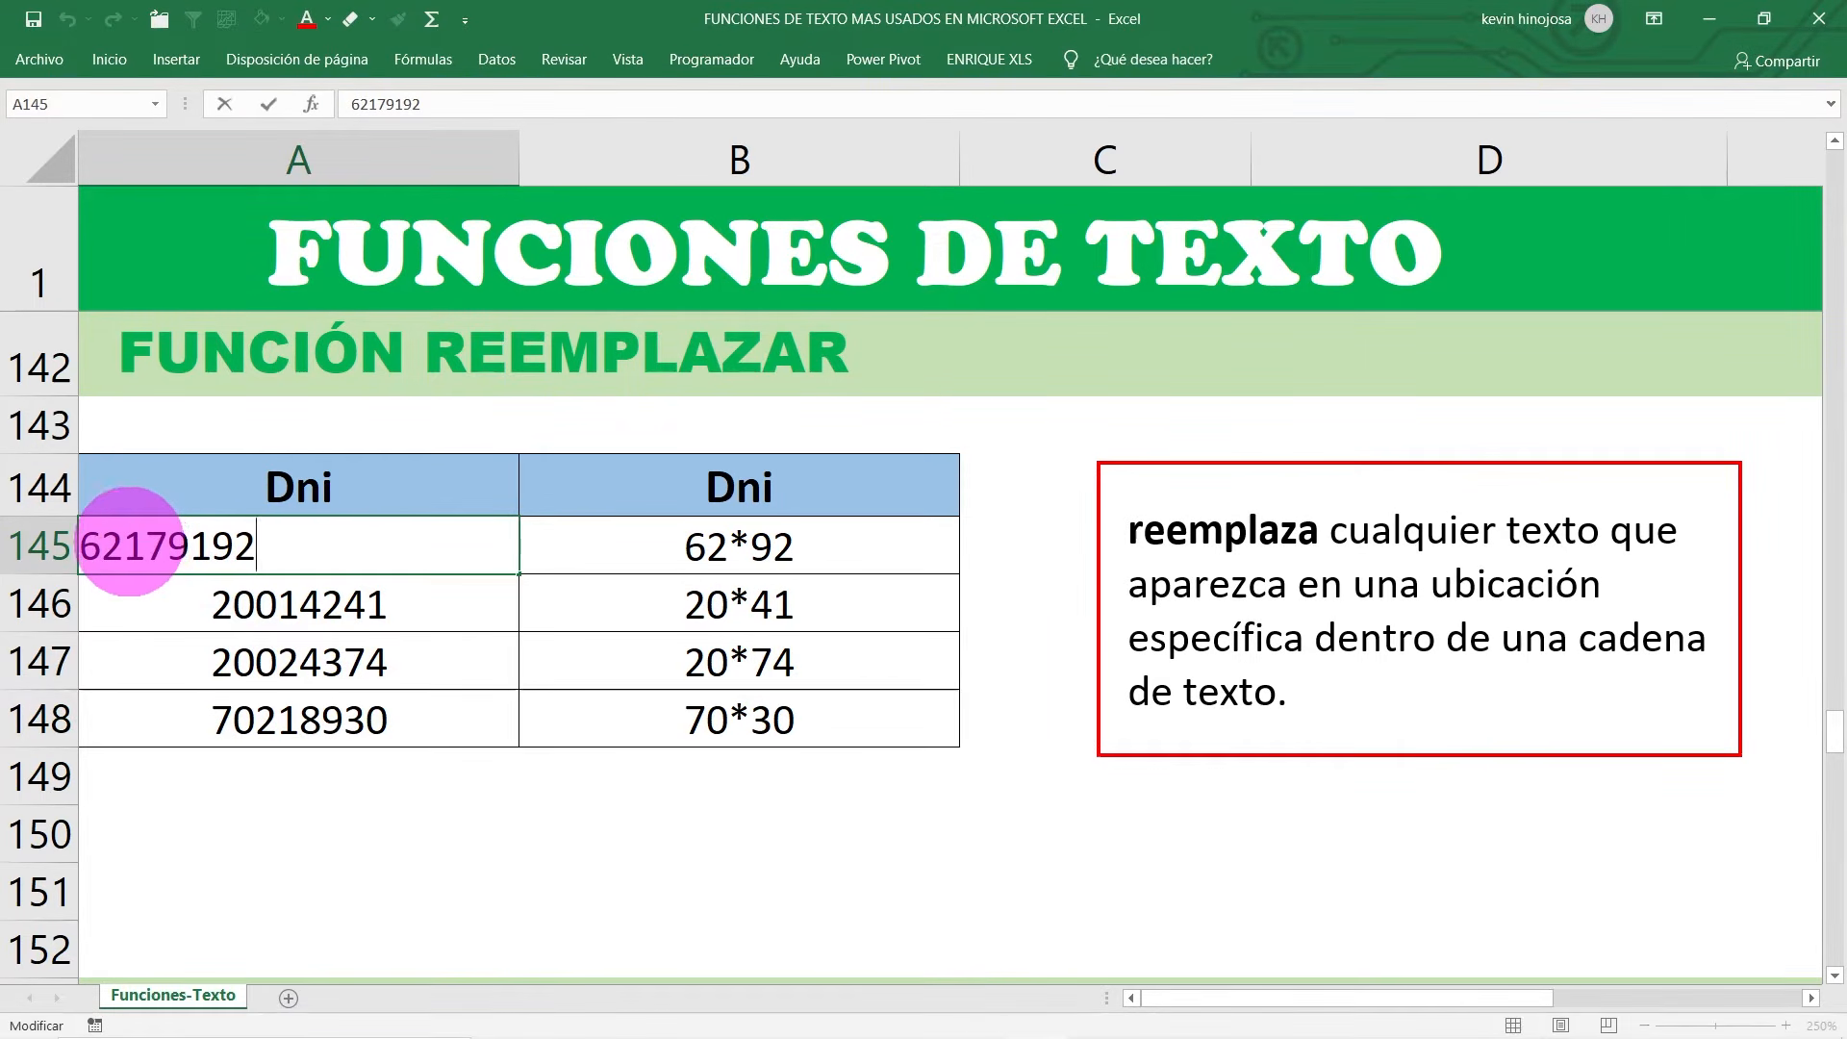
pyautogui.moveTo(123, 543); pyautogui.dragTo(210, 545)
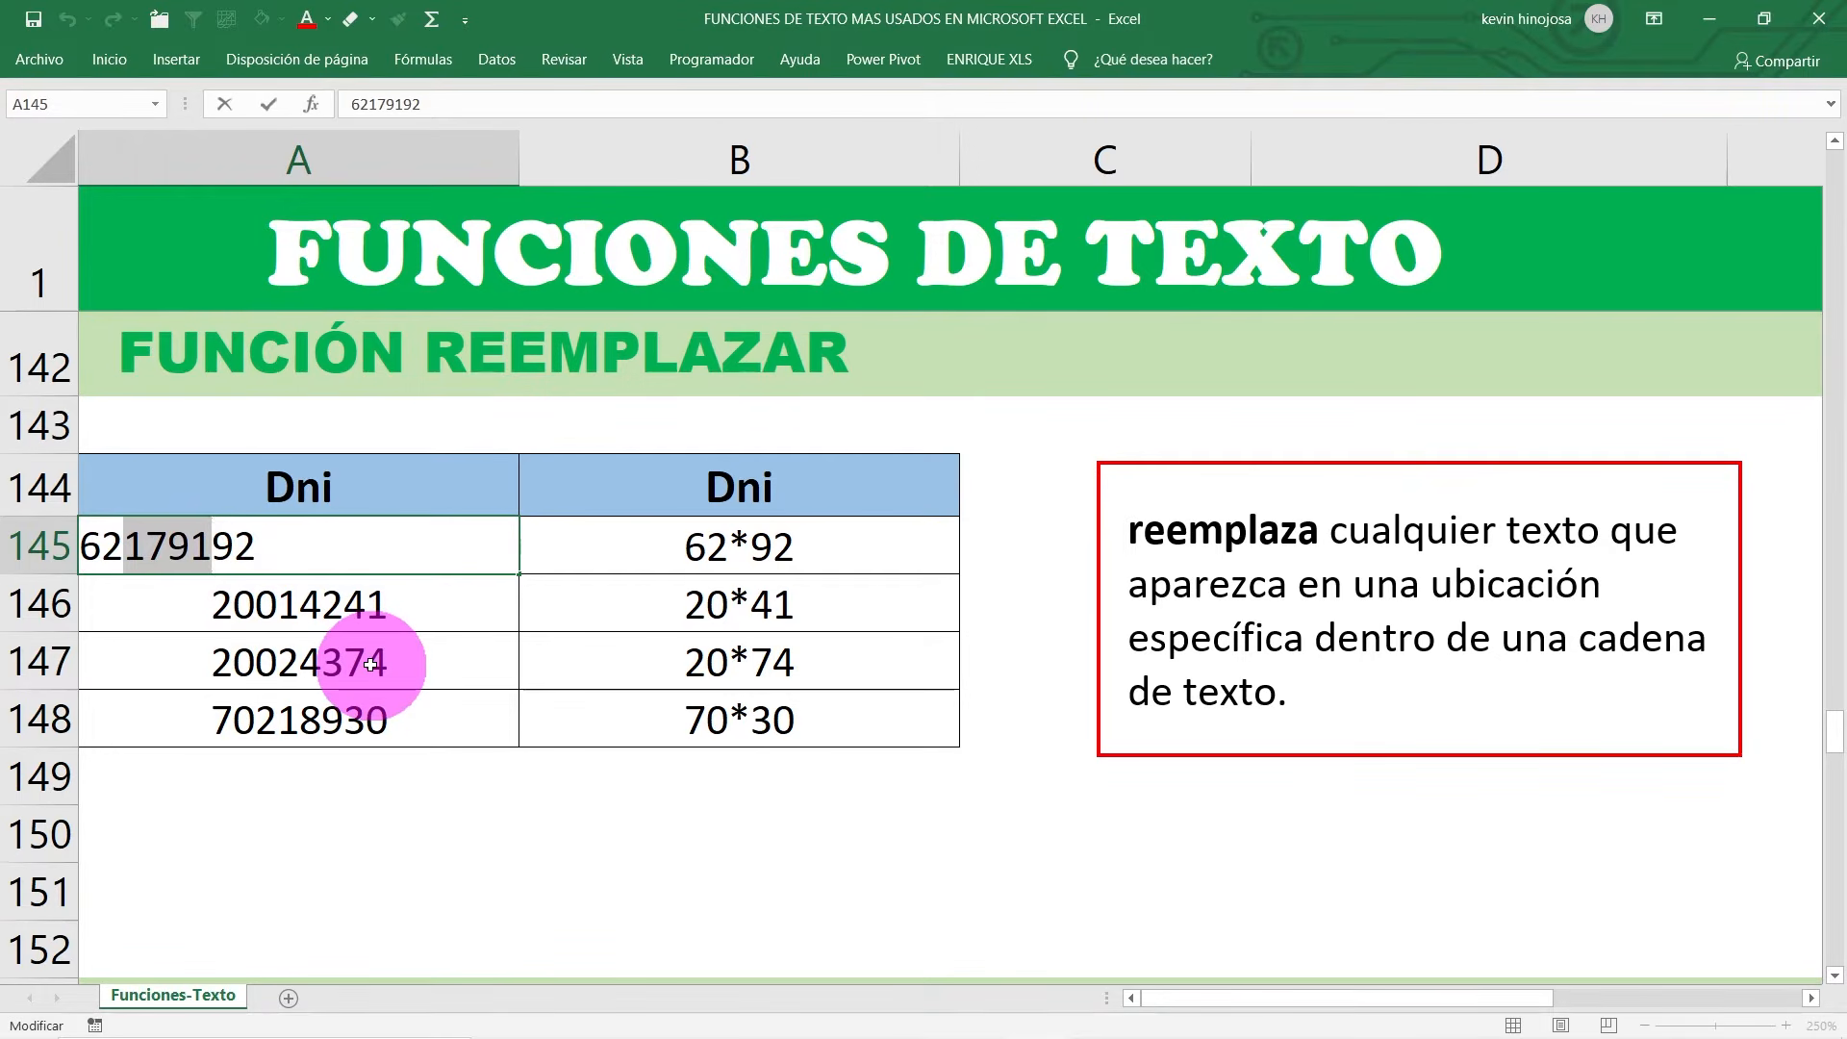
pyautogui.click(322, 709)
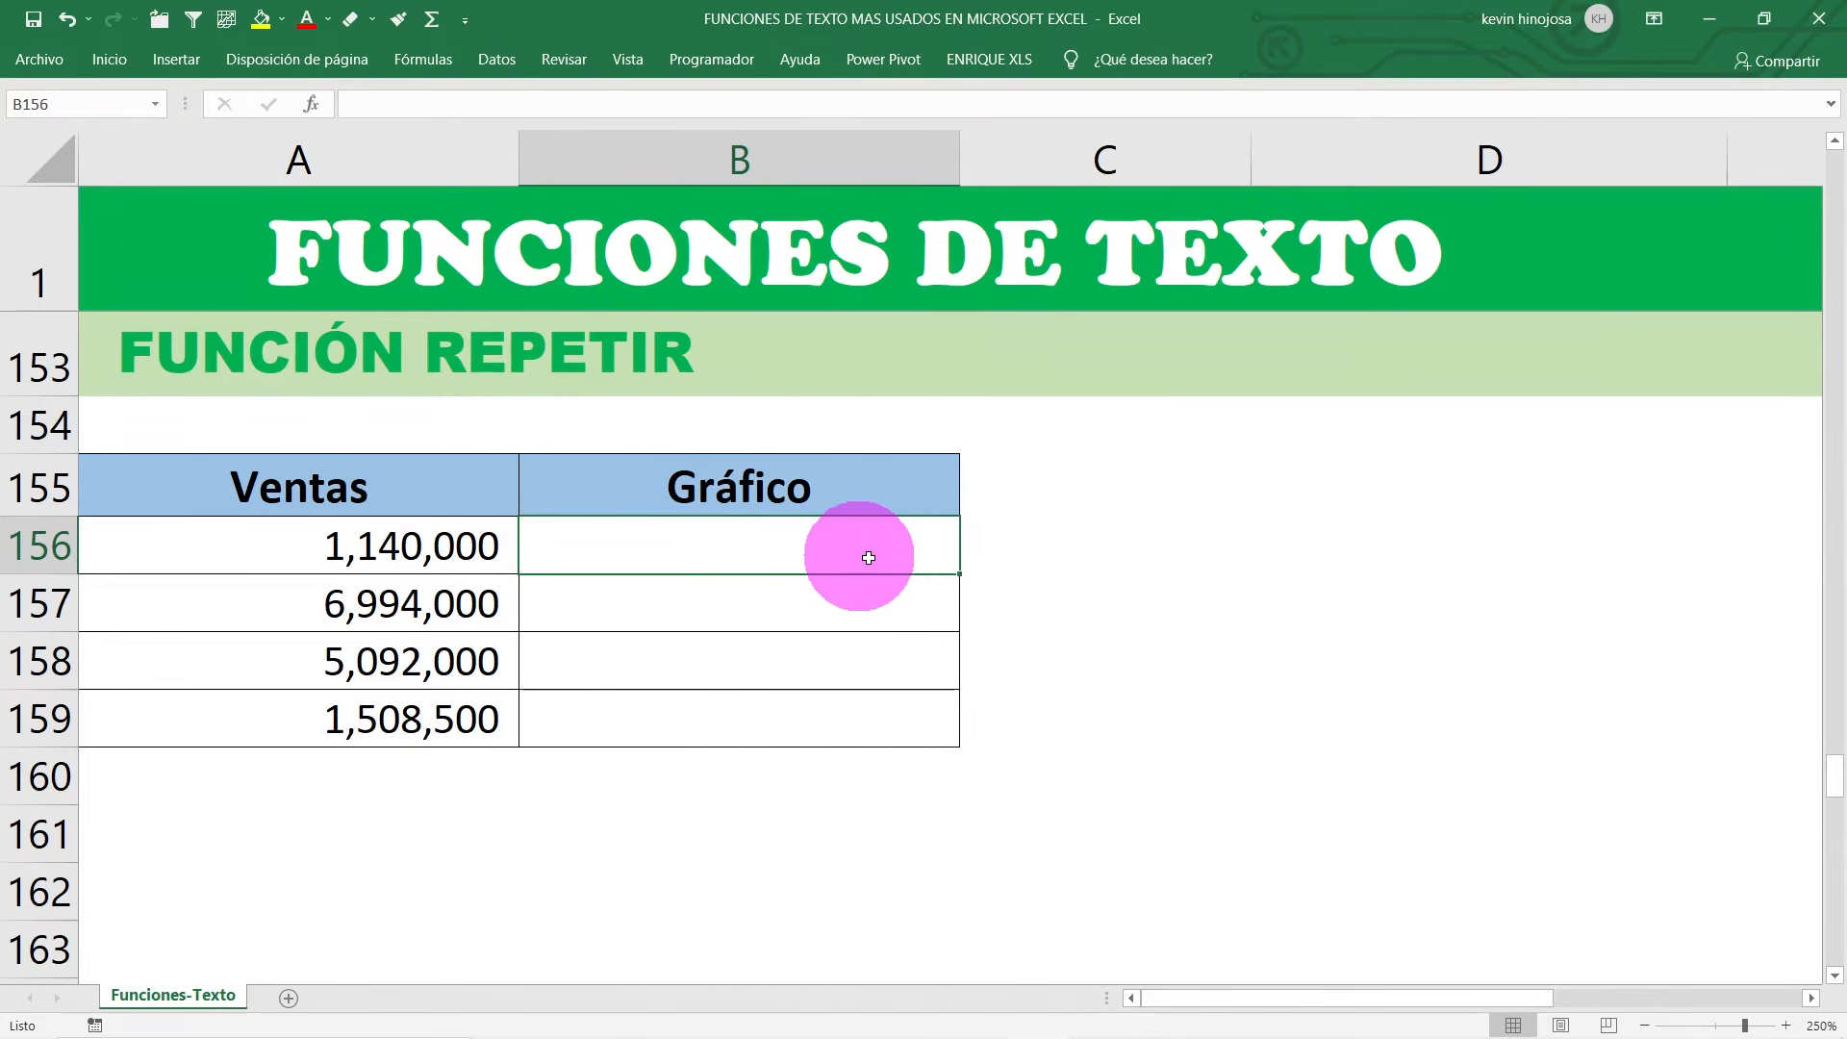
# Step: Enter =REPETIR(2;5) in D156 to repeat the digit 2 five times and check the result
pyautogui.click(1405, 536)
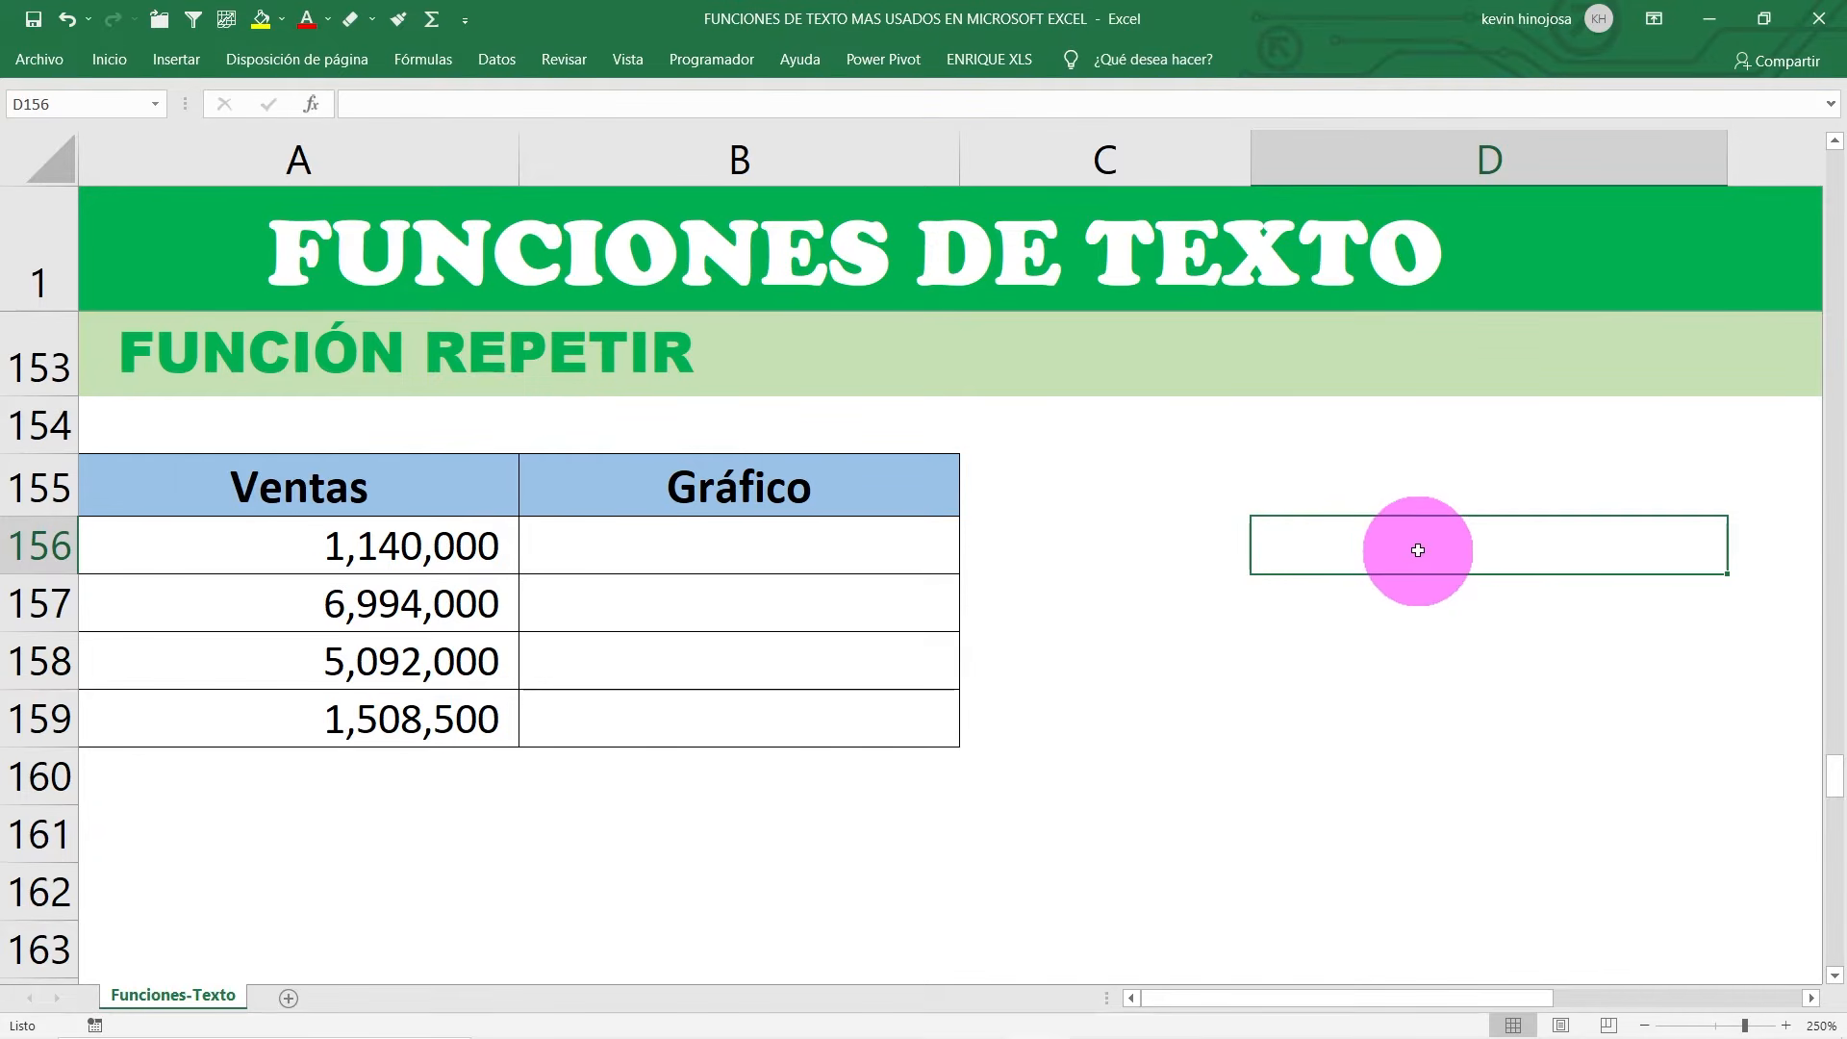
pyautogui.write('=')
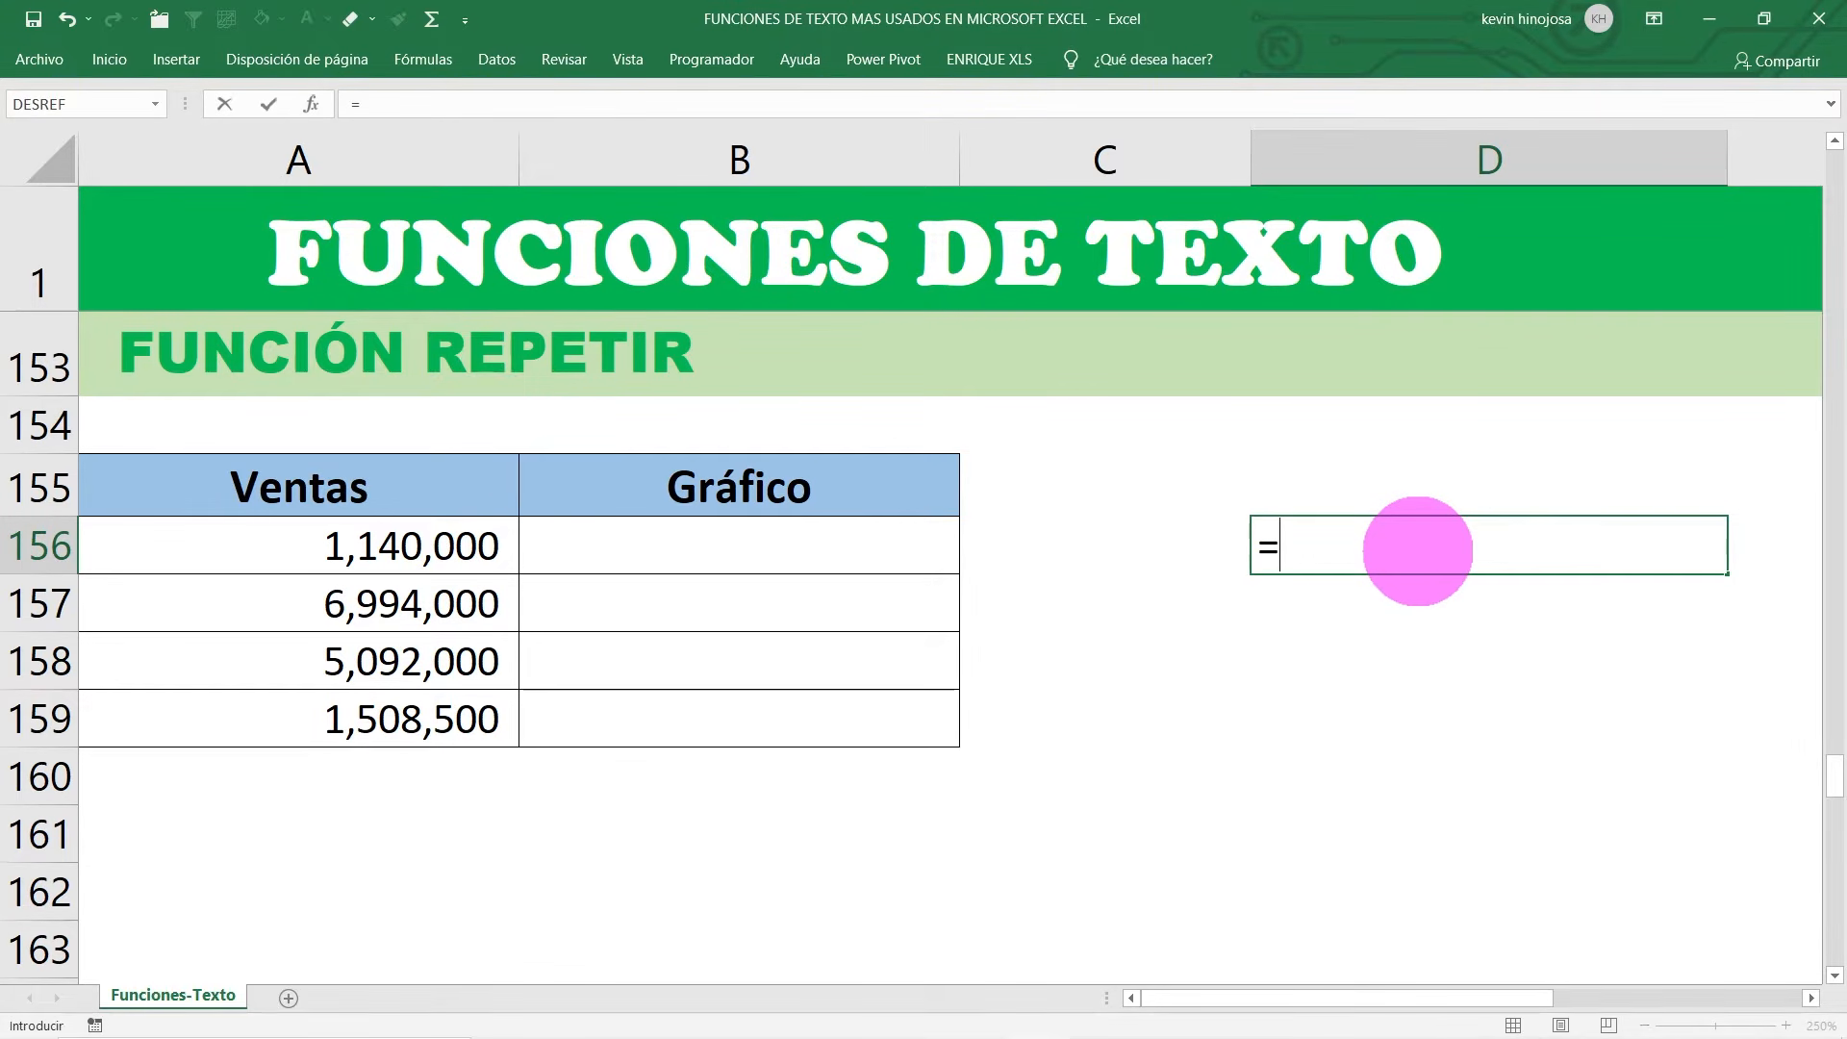
pyautogui.write('REPETIR')
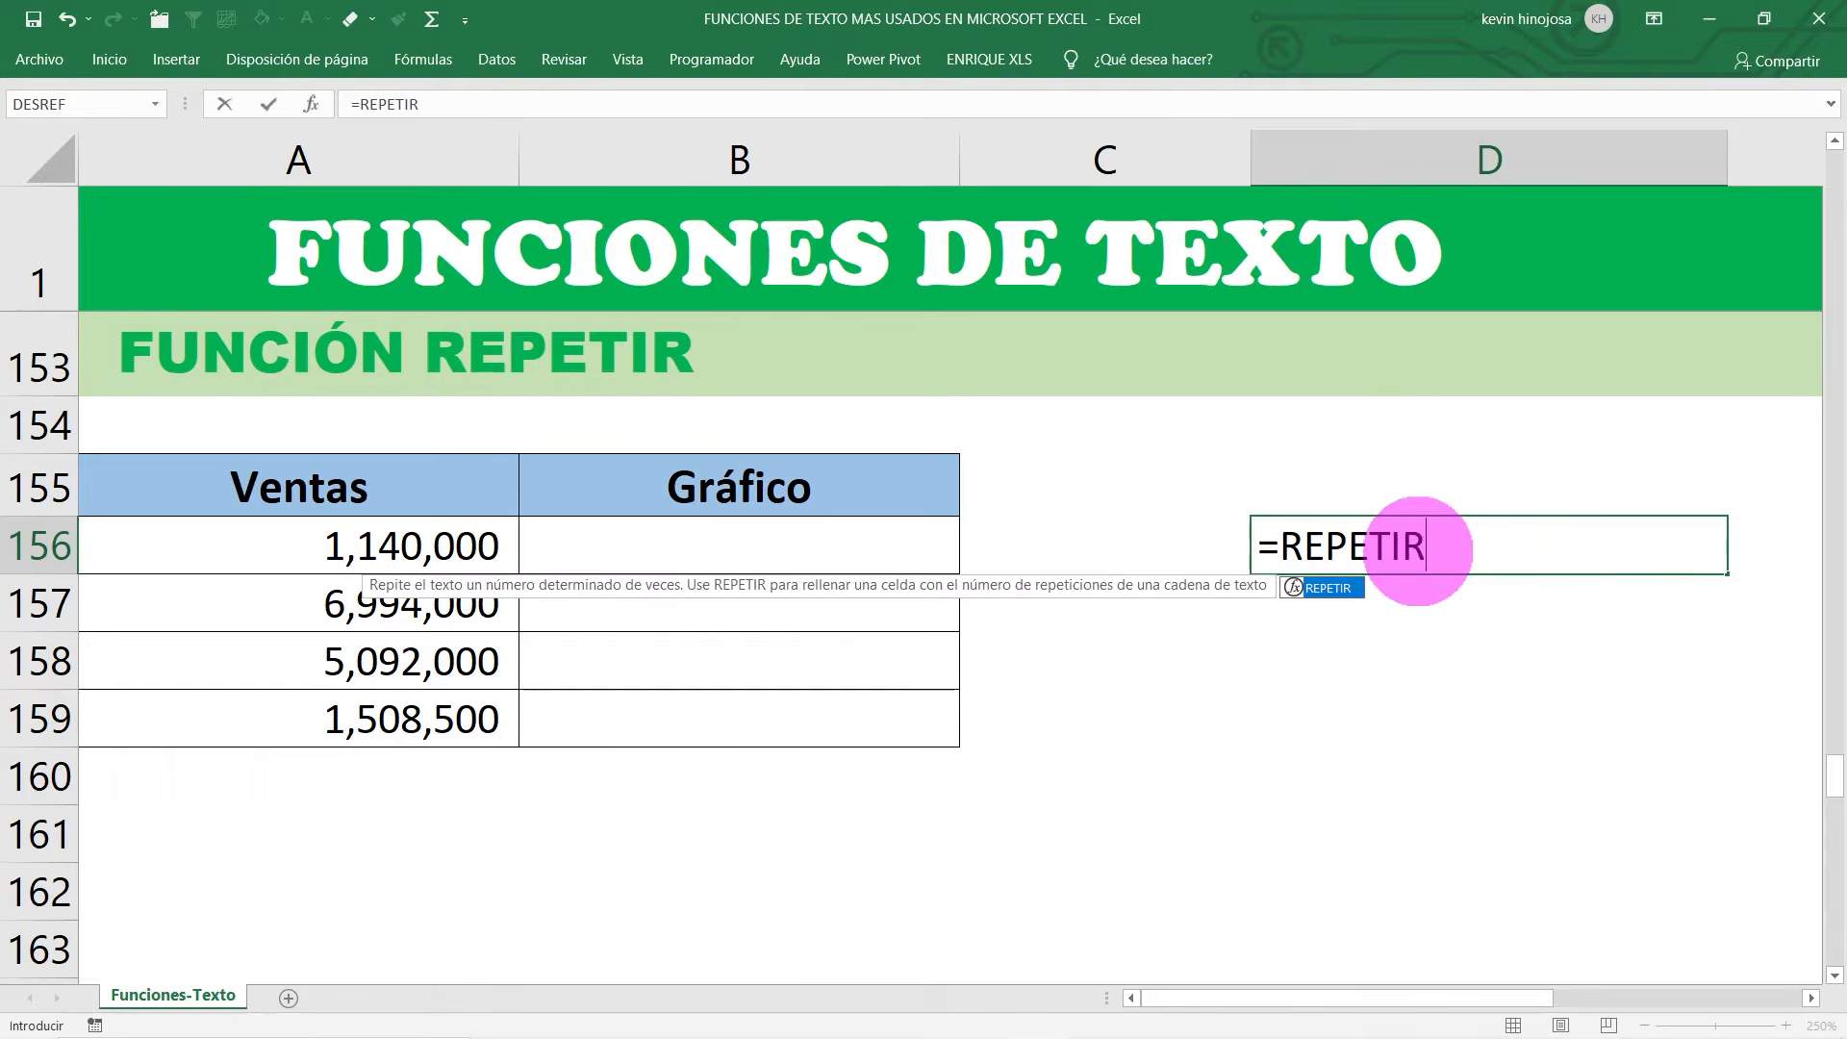
pyautogui.doubleClick(1331, 587)
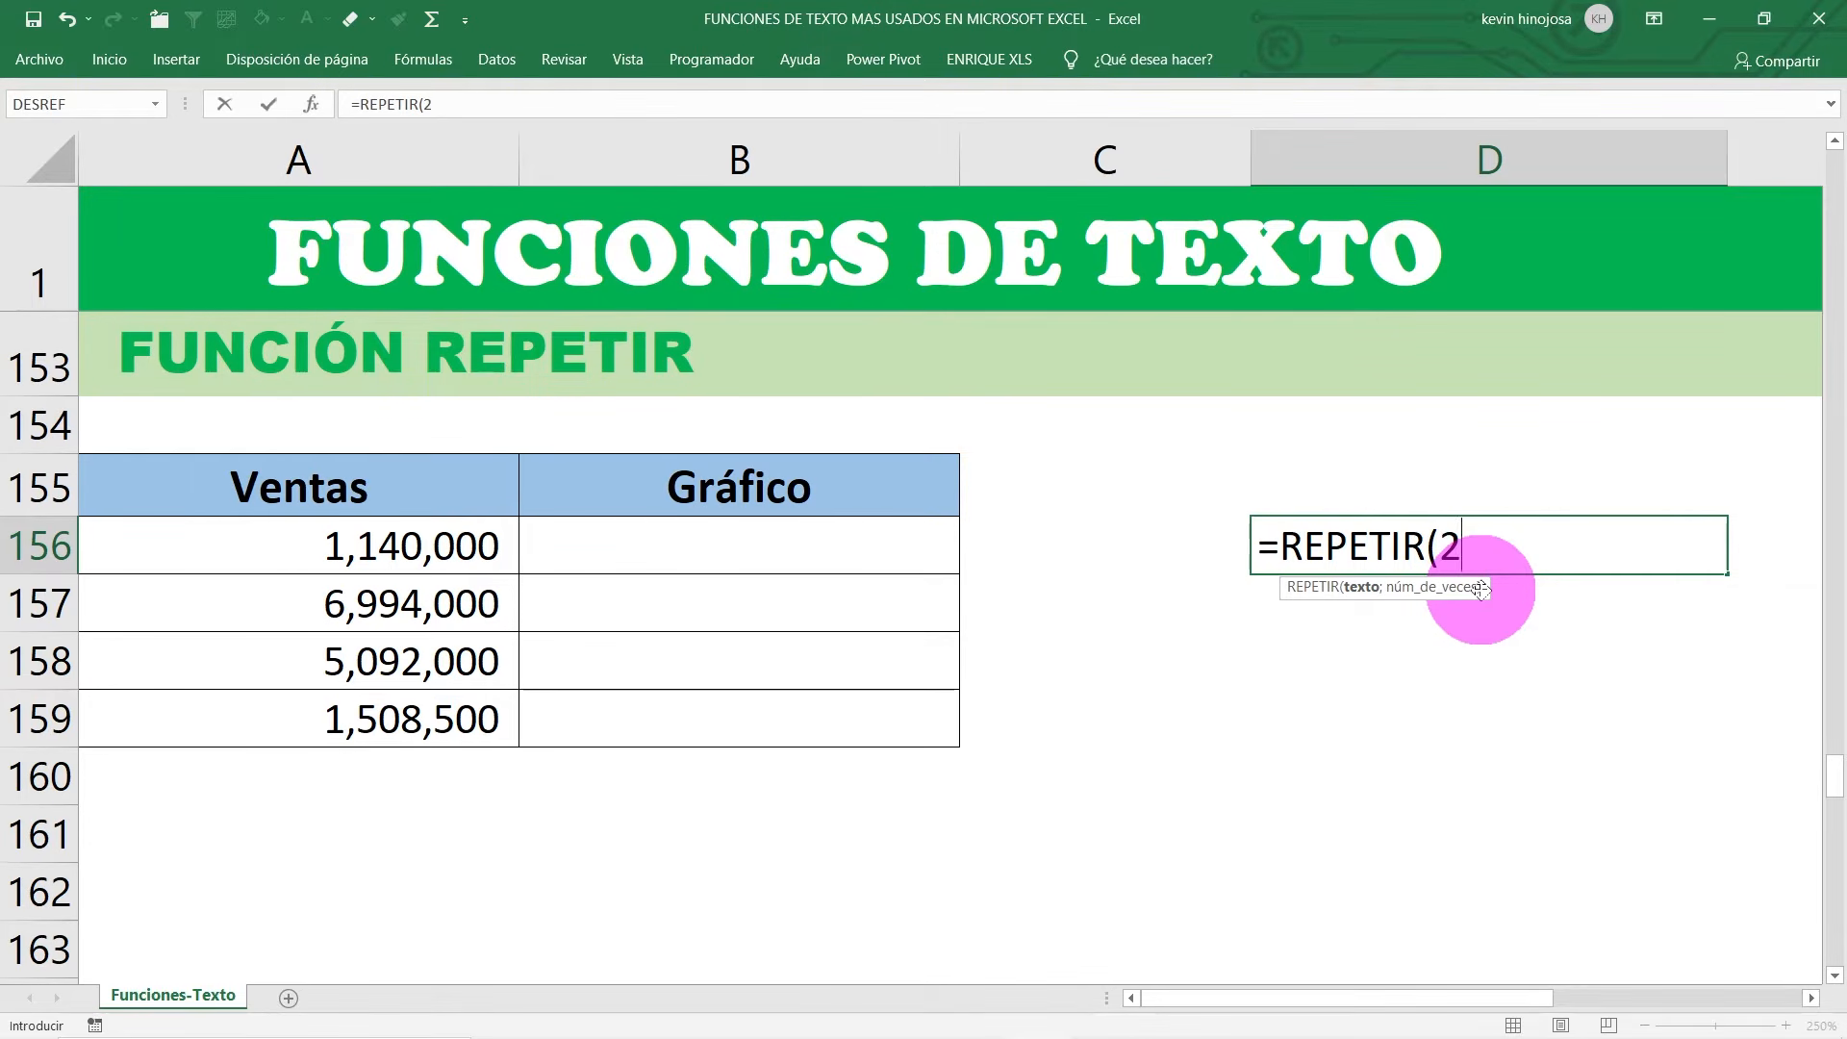
pyautogui.write(';')
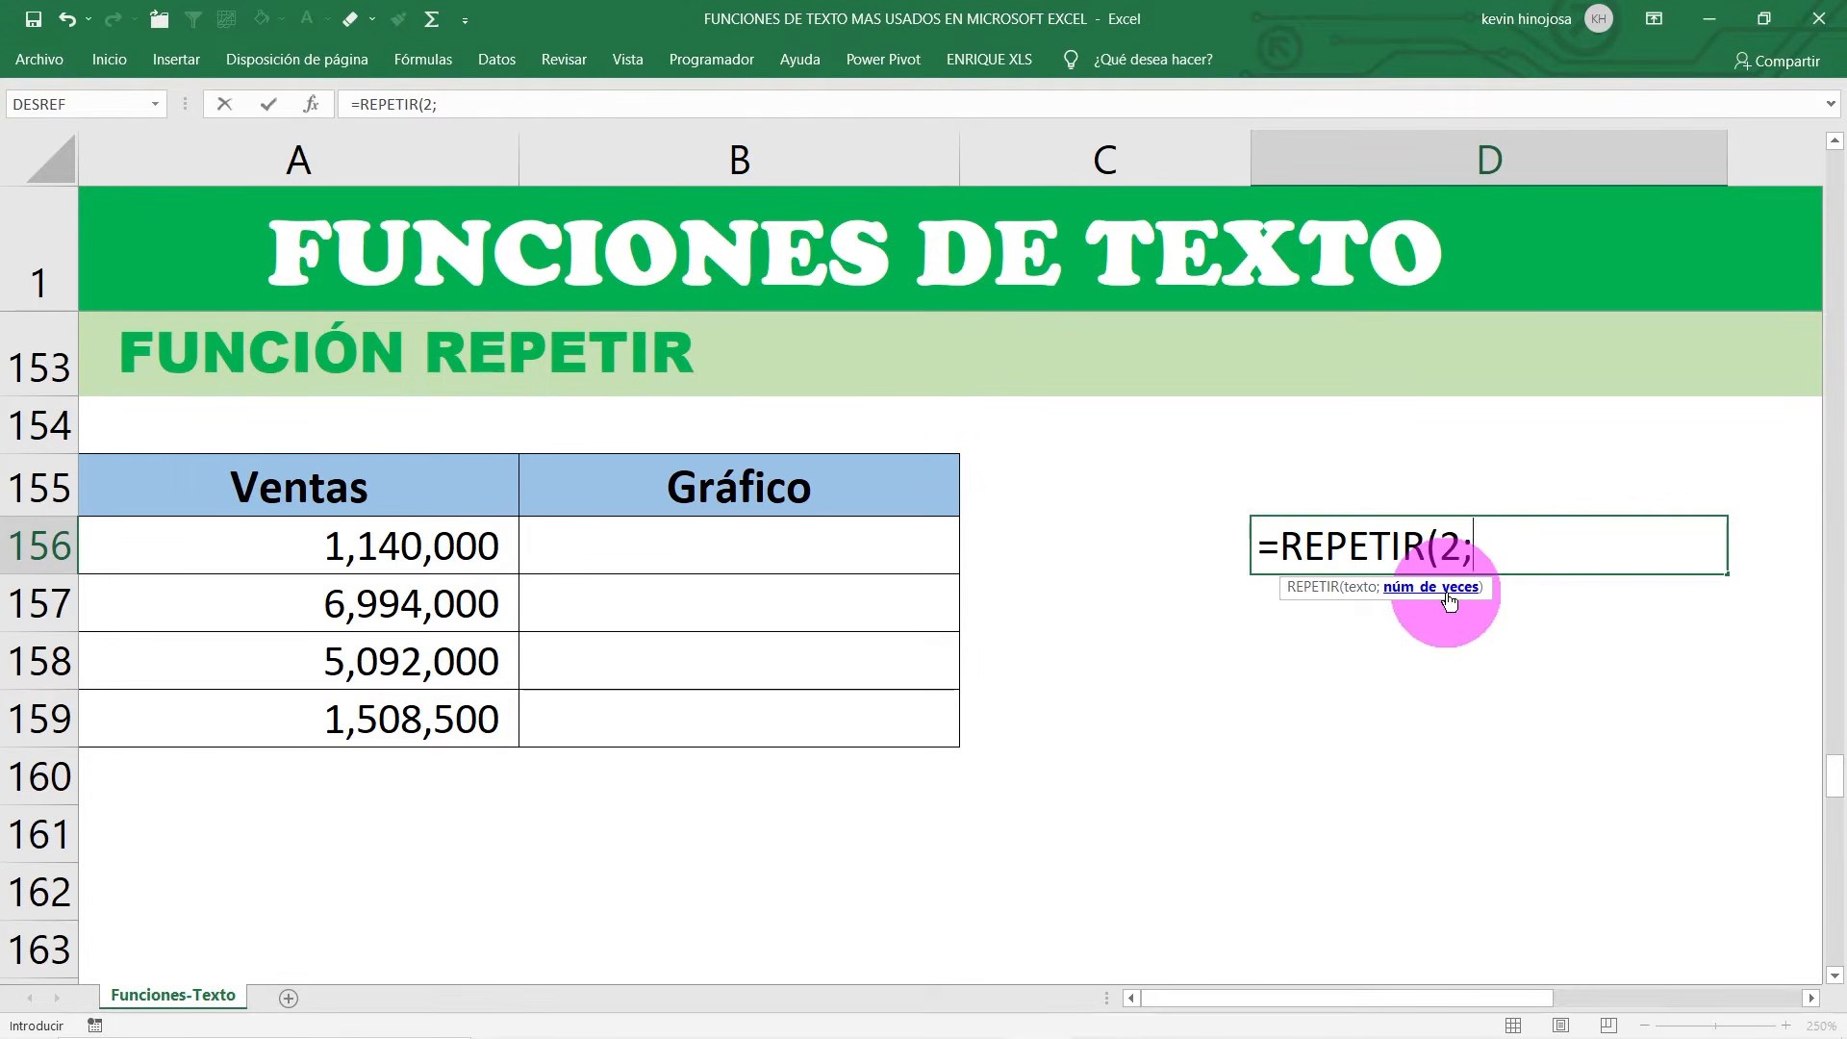
pyautogui.write('5)')
pyautogui.press('Return')
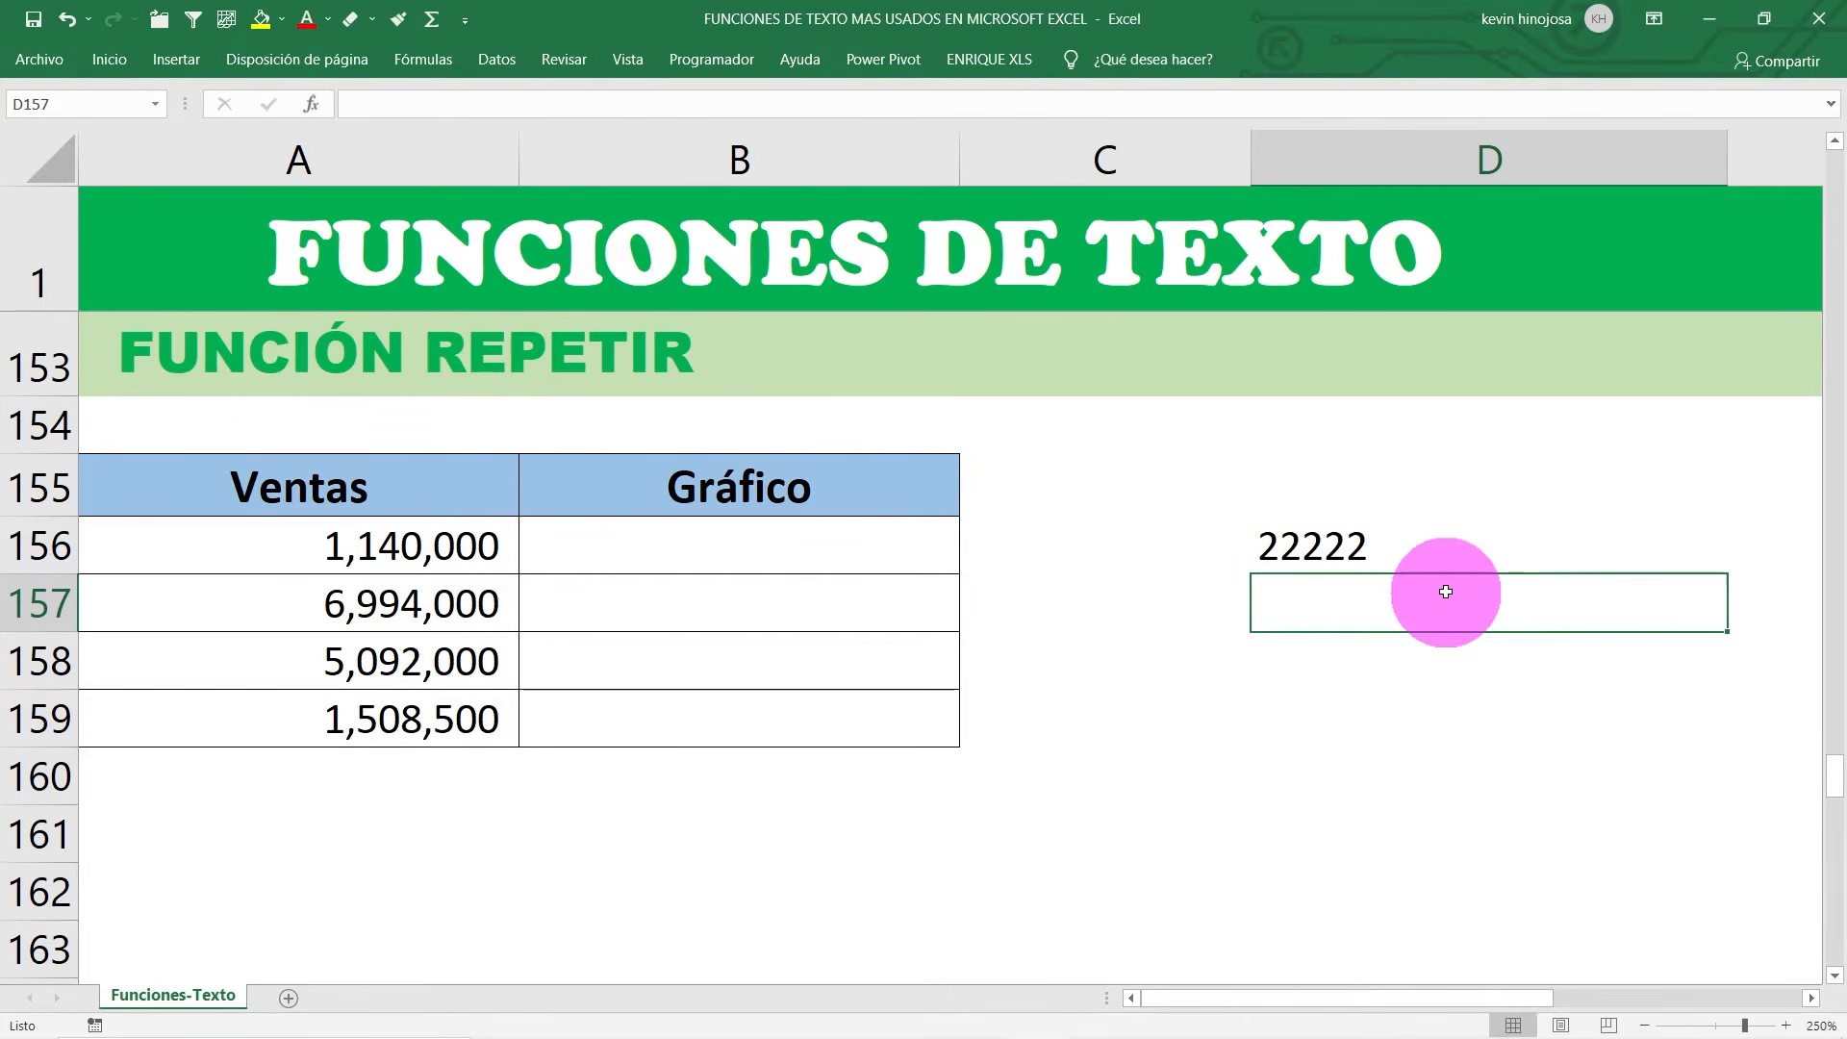
pyautogui.click(1406, 534)
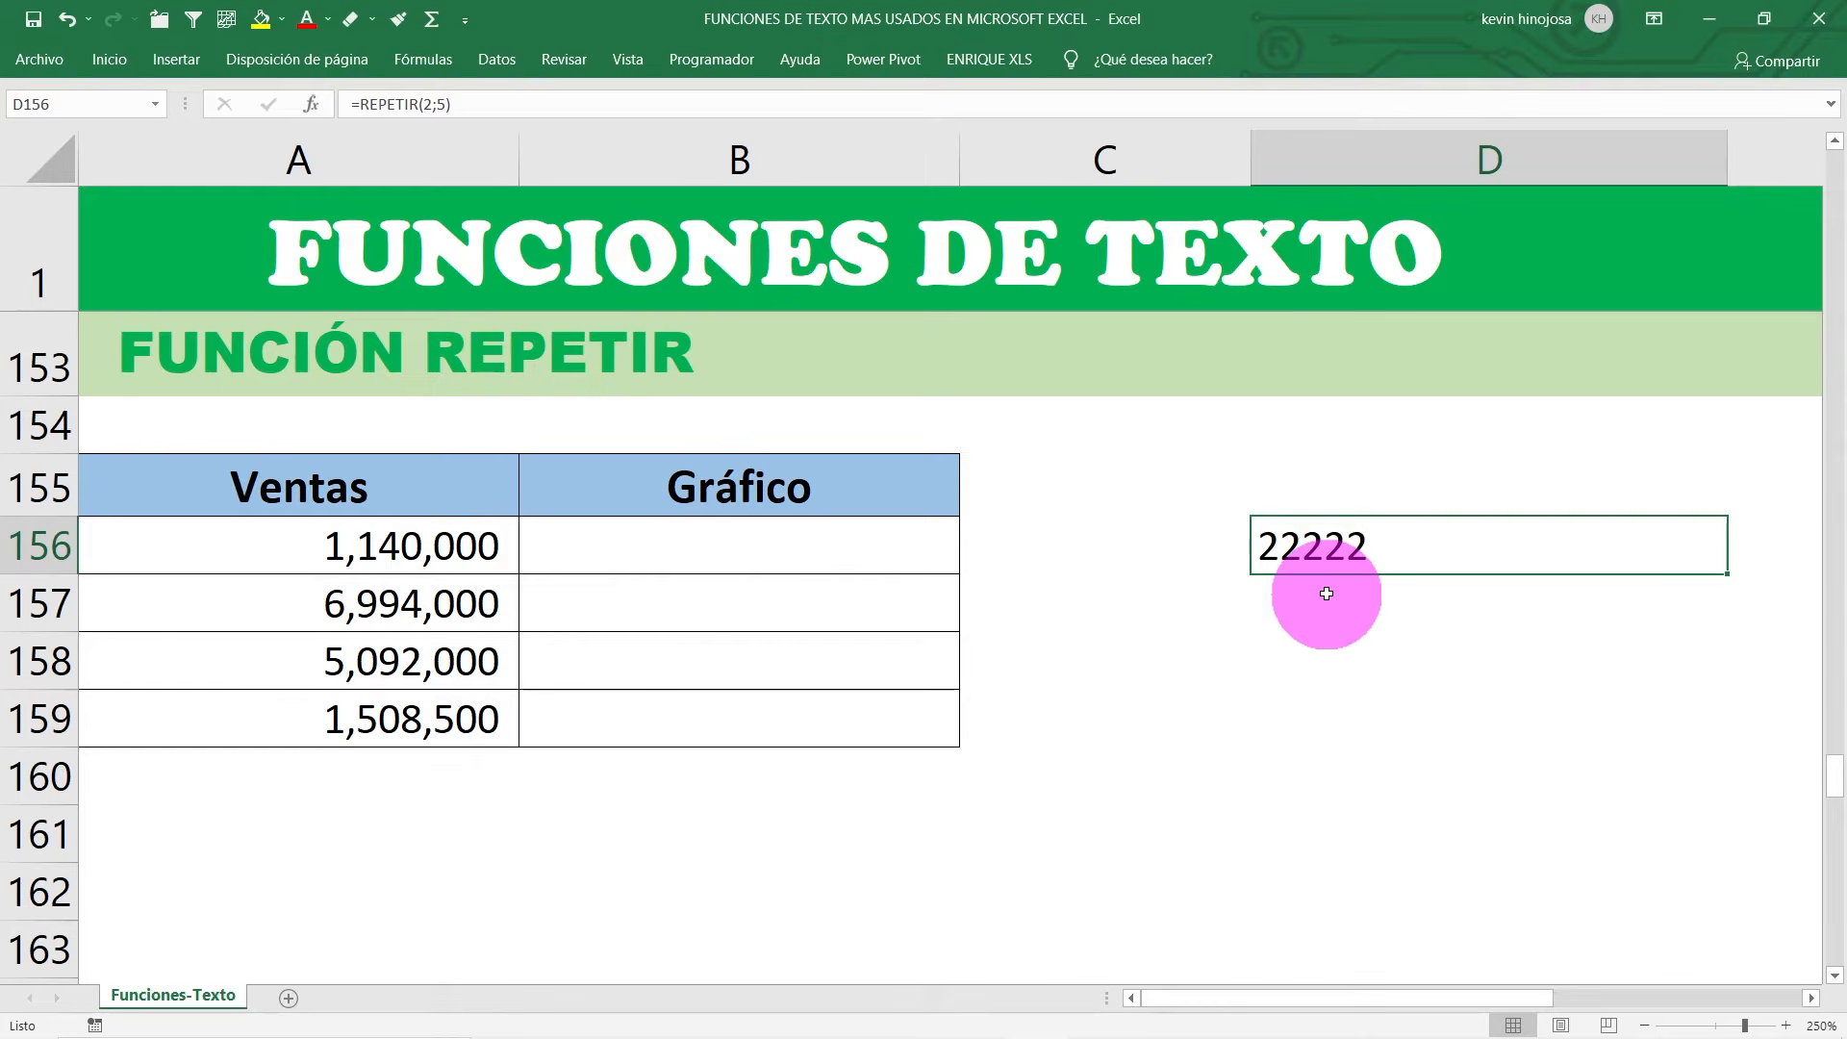
# Step: Review the Ventas values in A156:A159 and enter a REPETIR formula in B156 that repeats quoted solid block text 4 times
pyautogui.click(1080, 610)
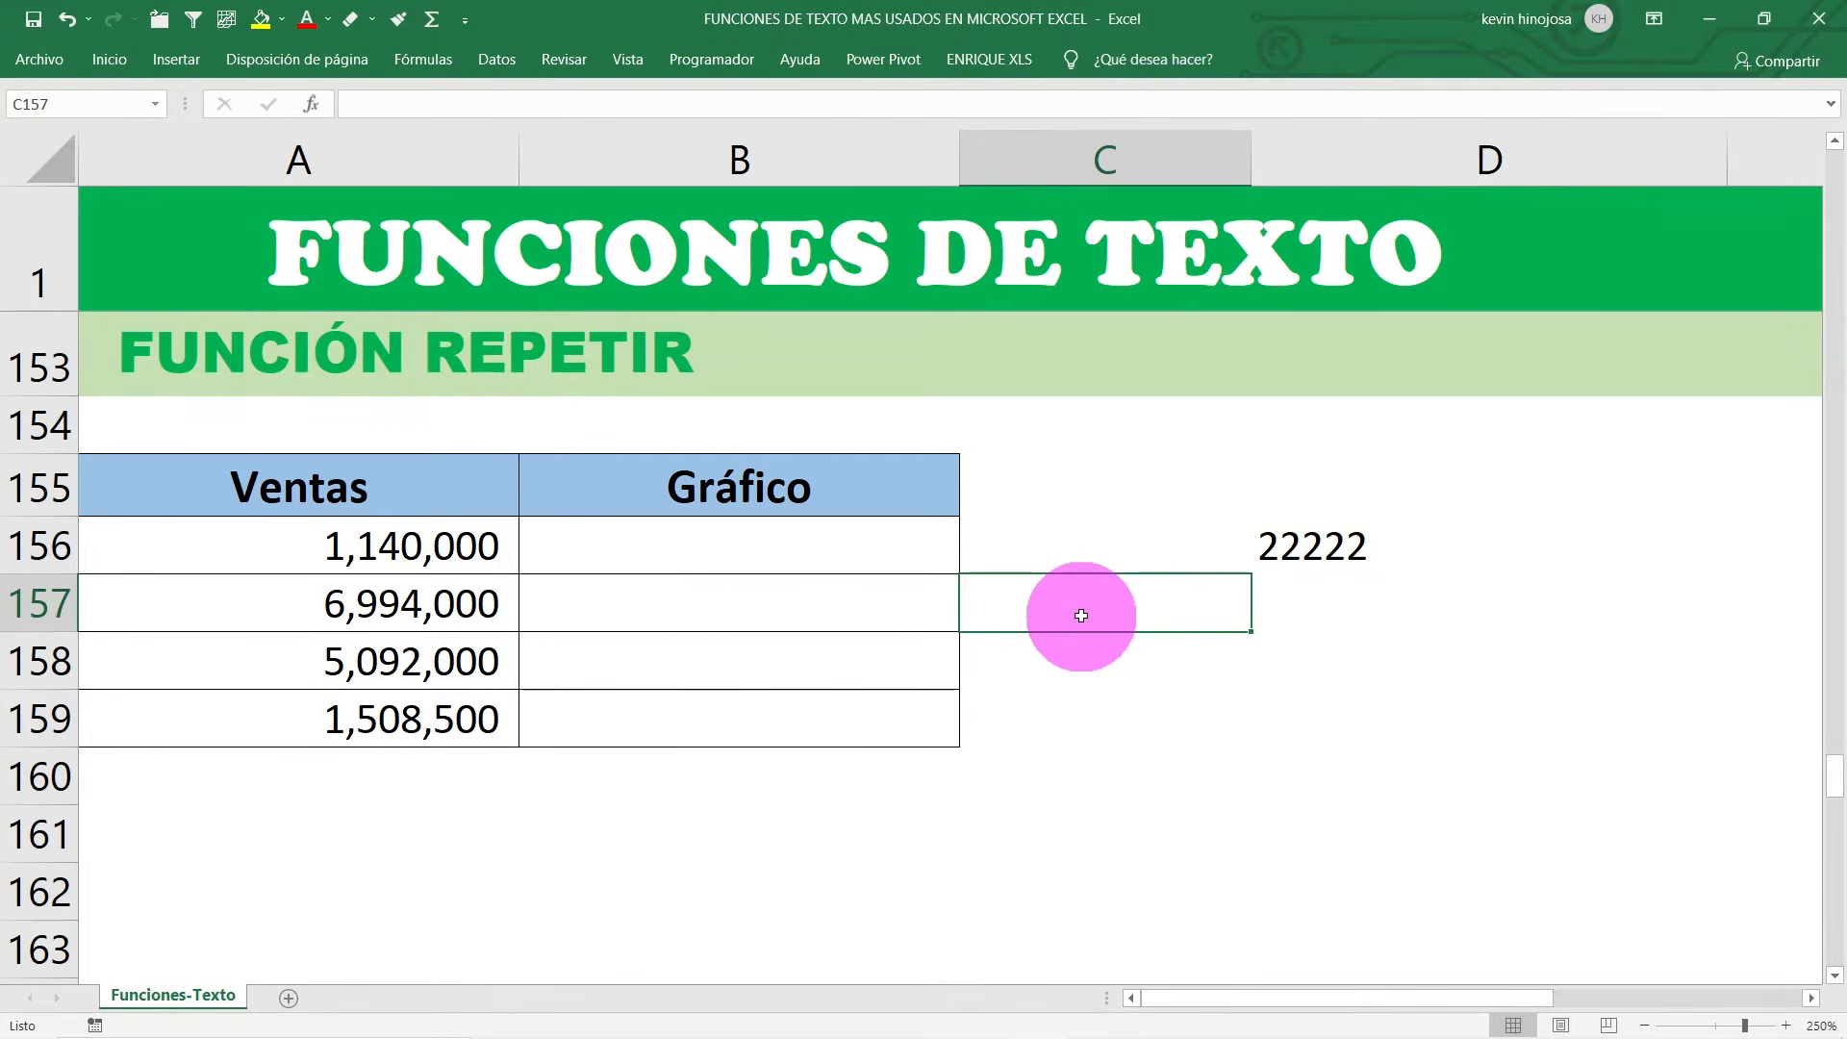
pyautogui.click(349, 532)
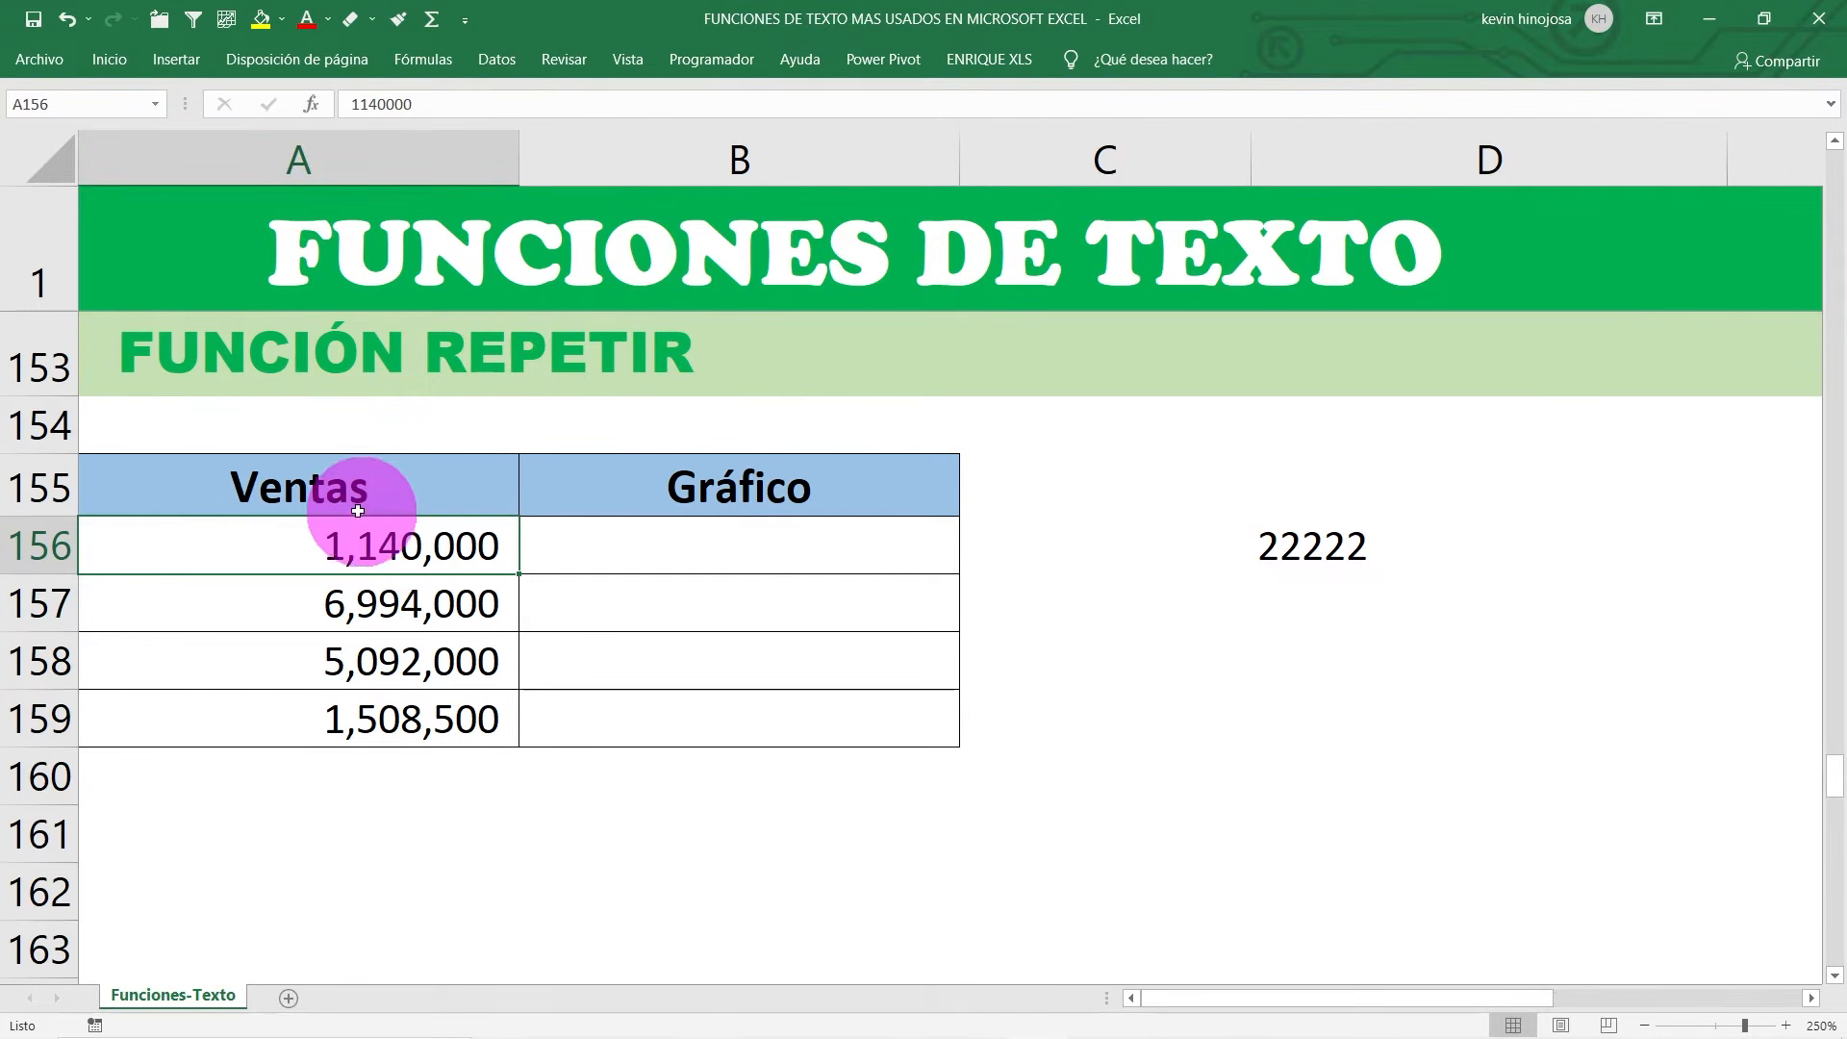
pyautogui.moveTo(323, 523); pyautogui.dragTo(454, 711)
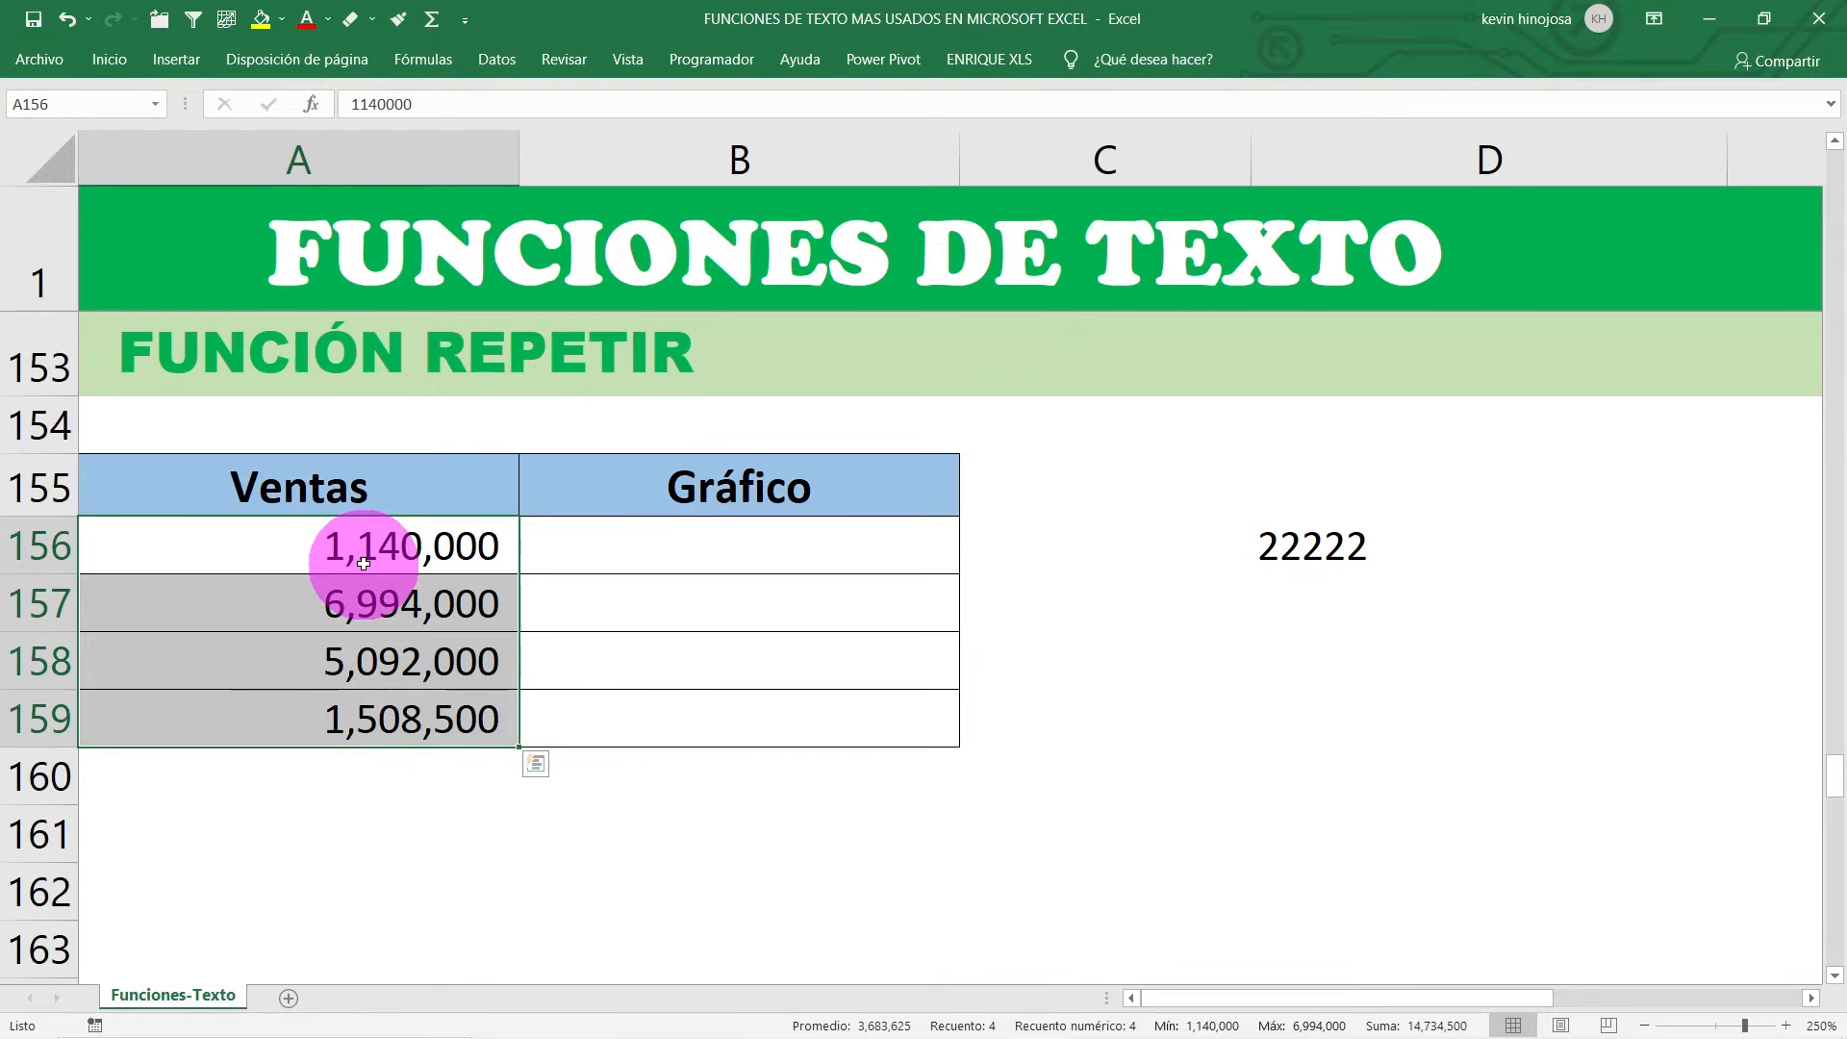
pyautogui.click(697, 543)
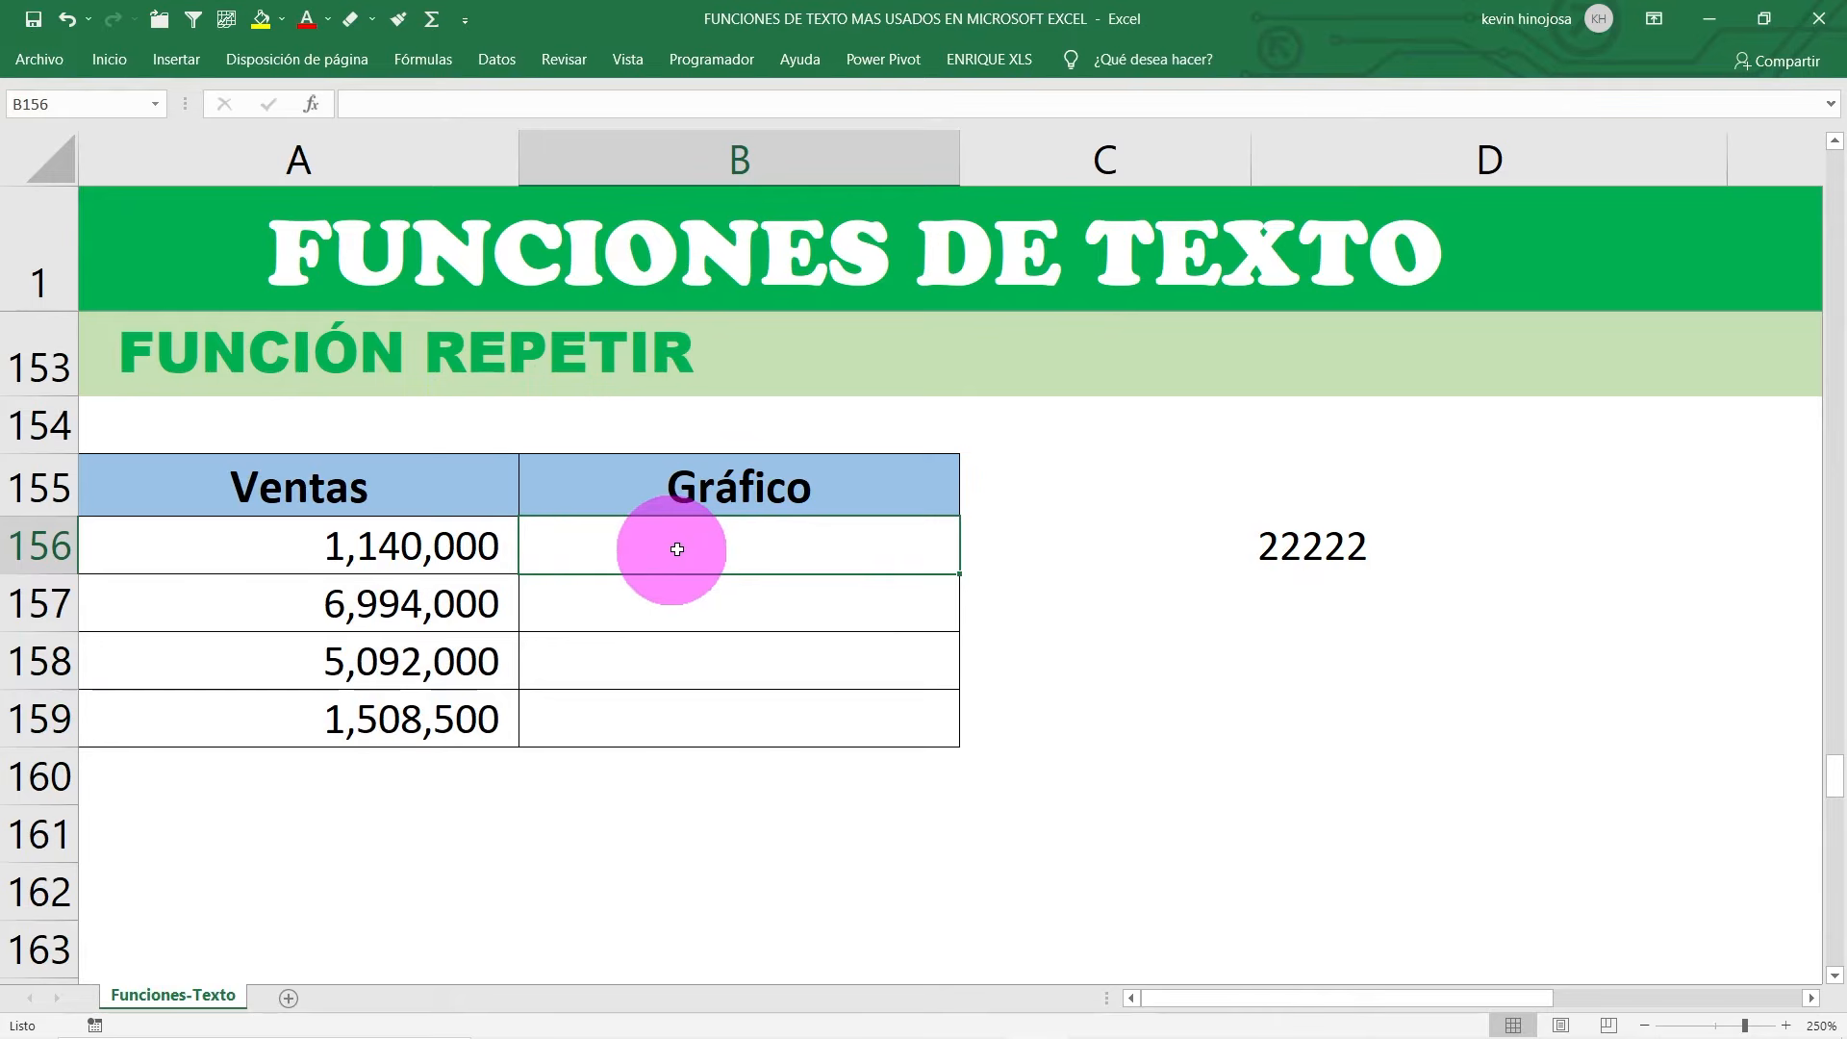
pyautogui.write('=')
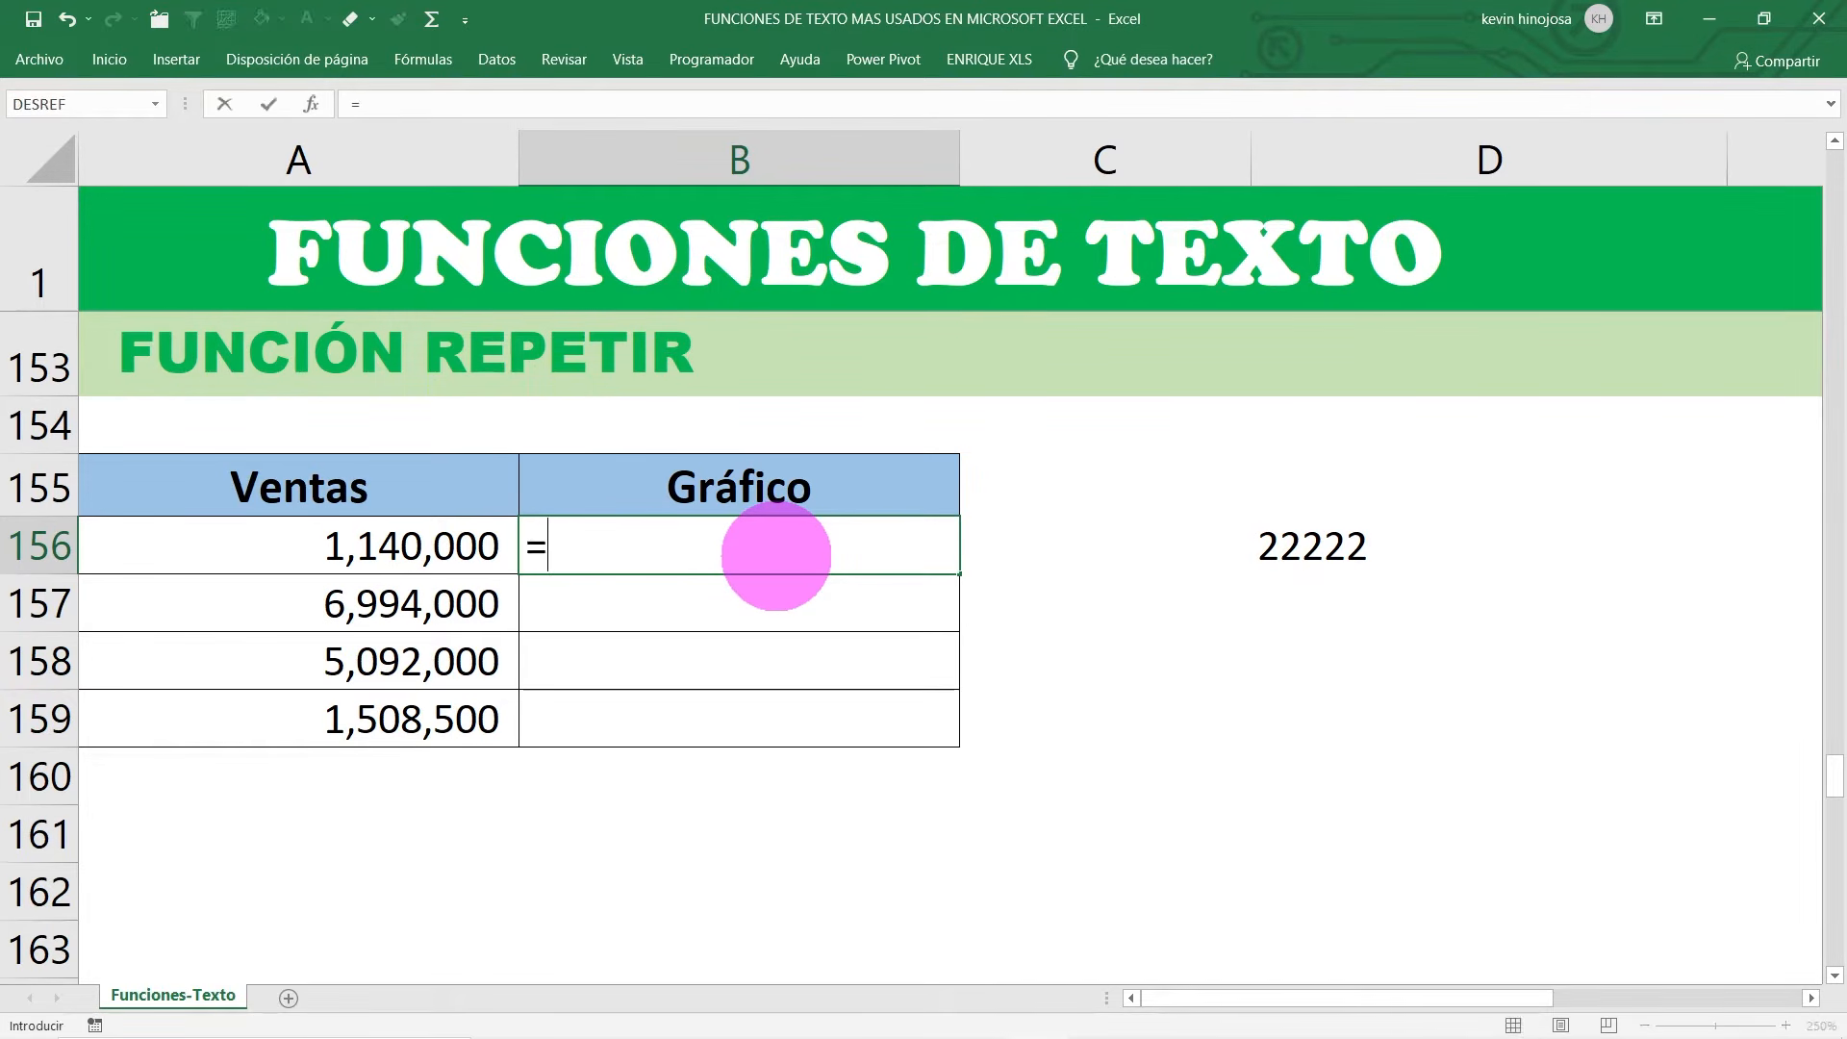
pyautogui.write('REPETIR')
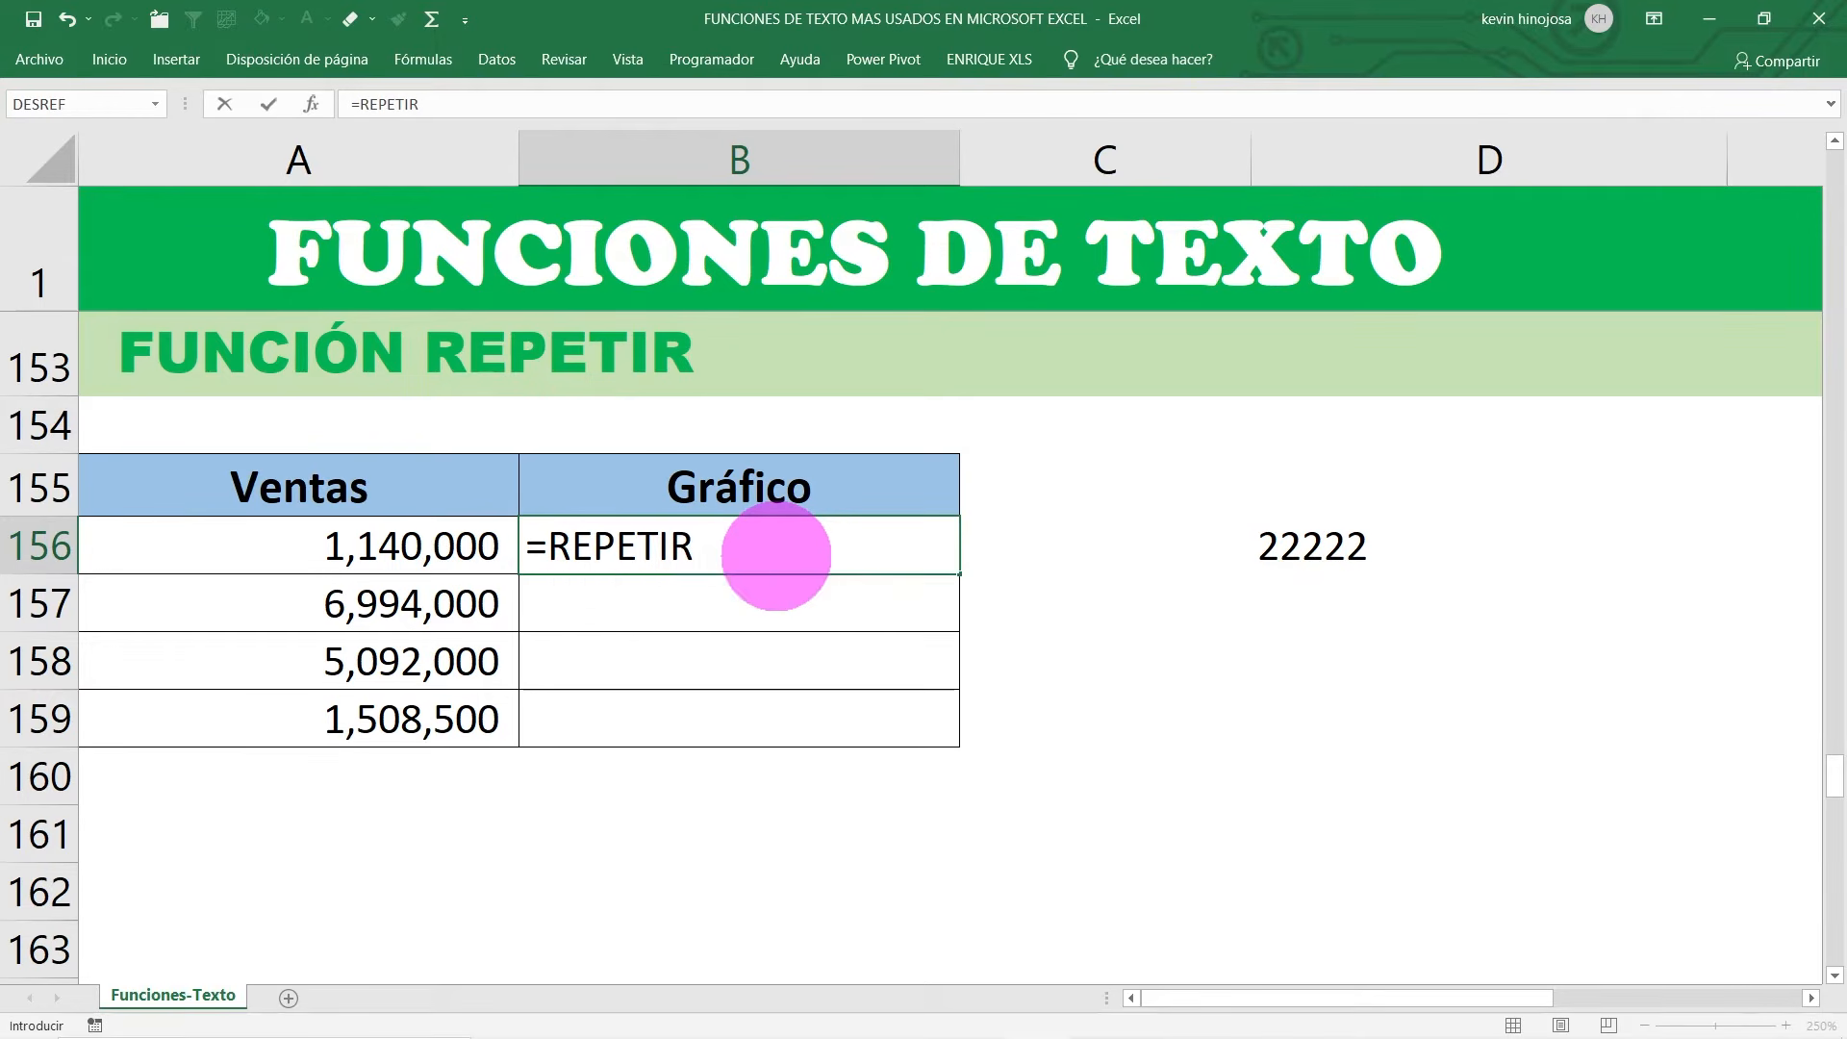
pyautogui.write('(')
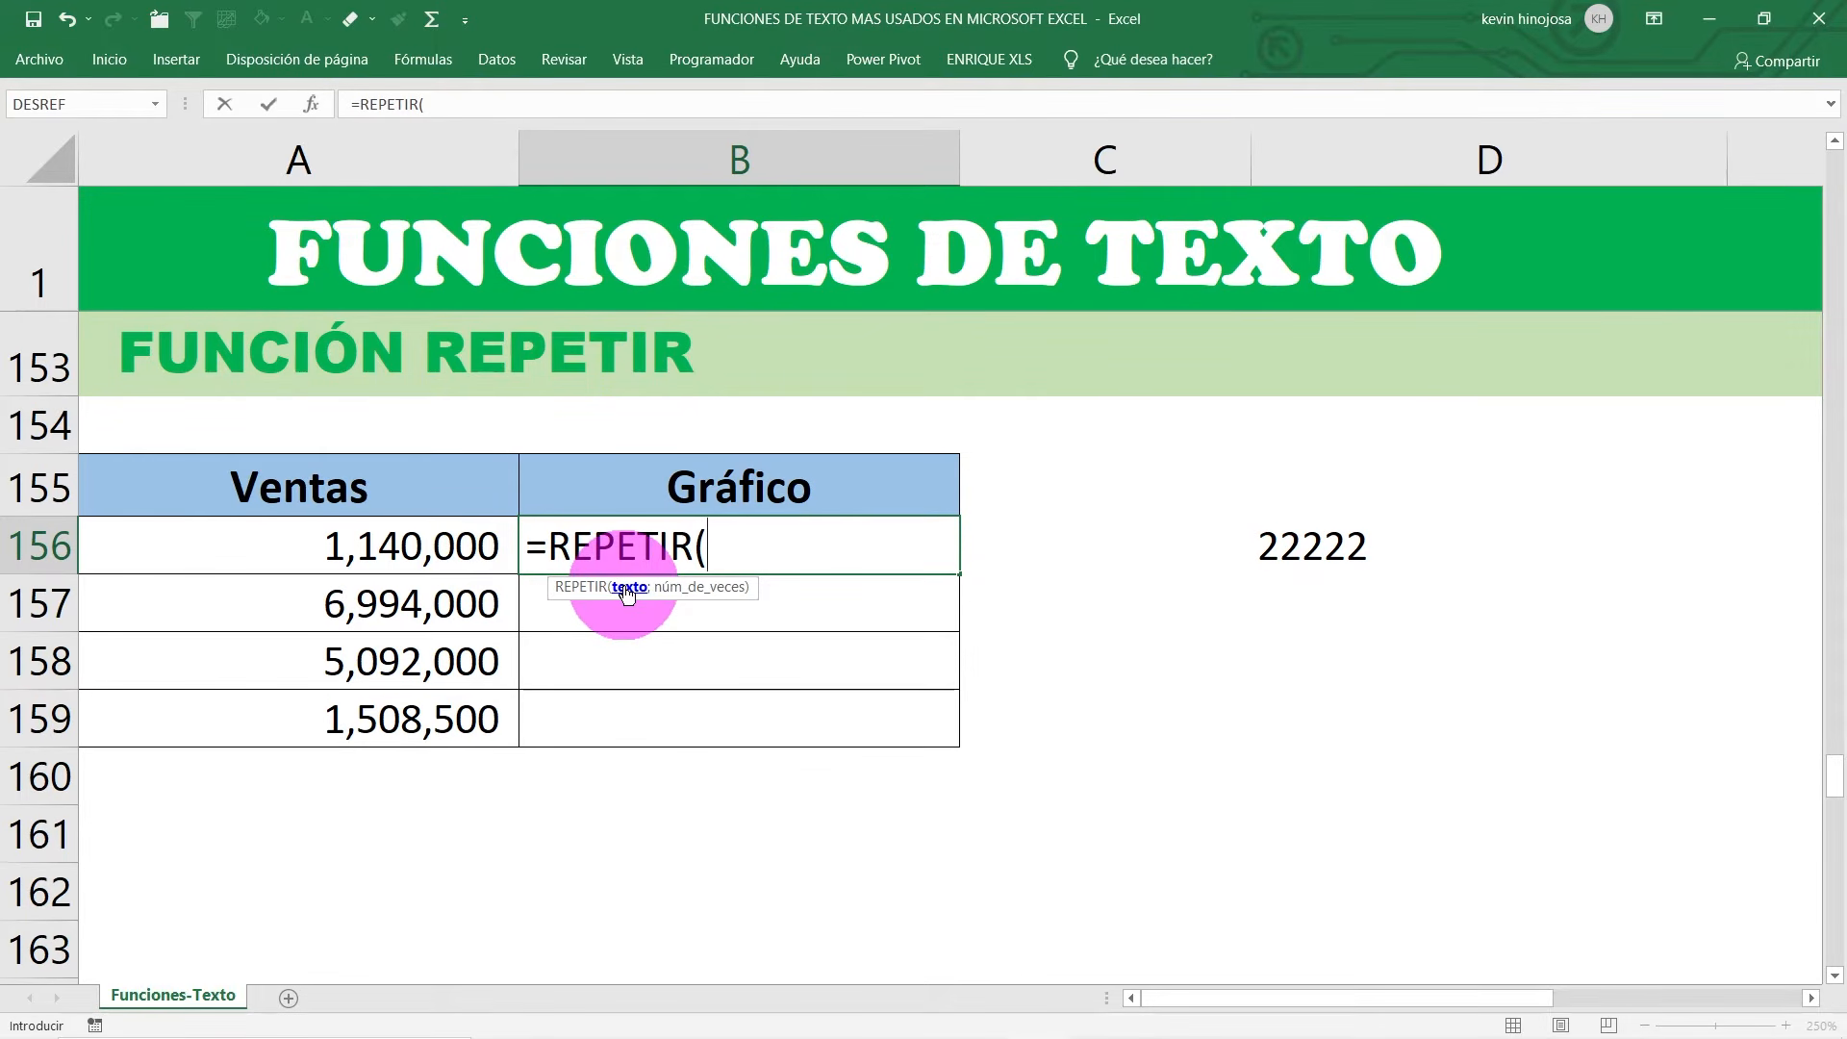
pyautogui.write('"')
pyautogui.write('█')
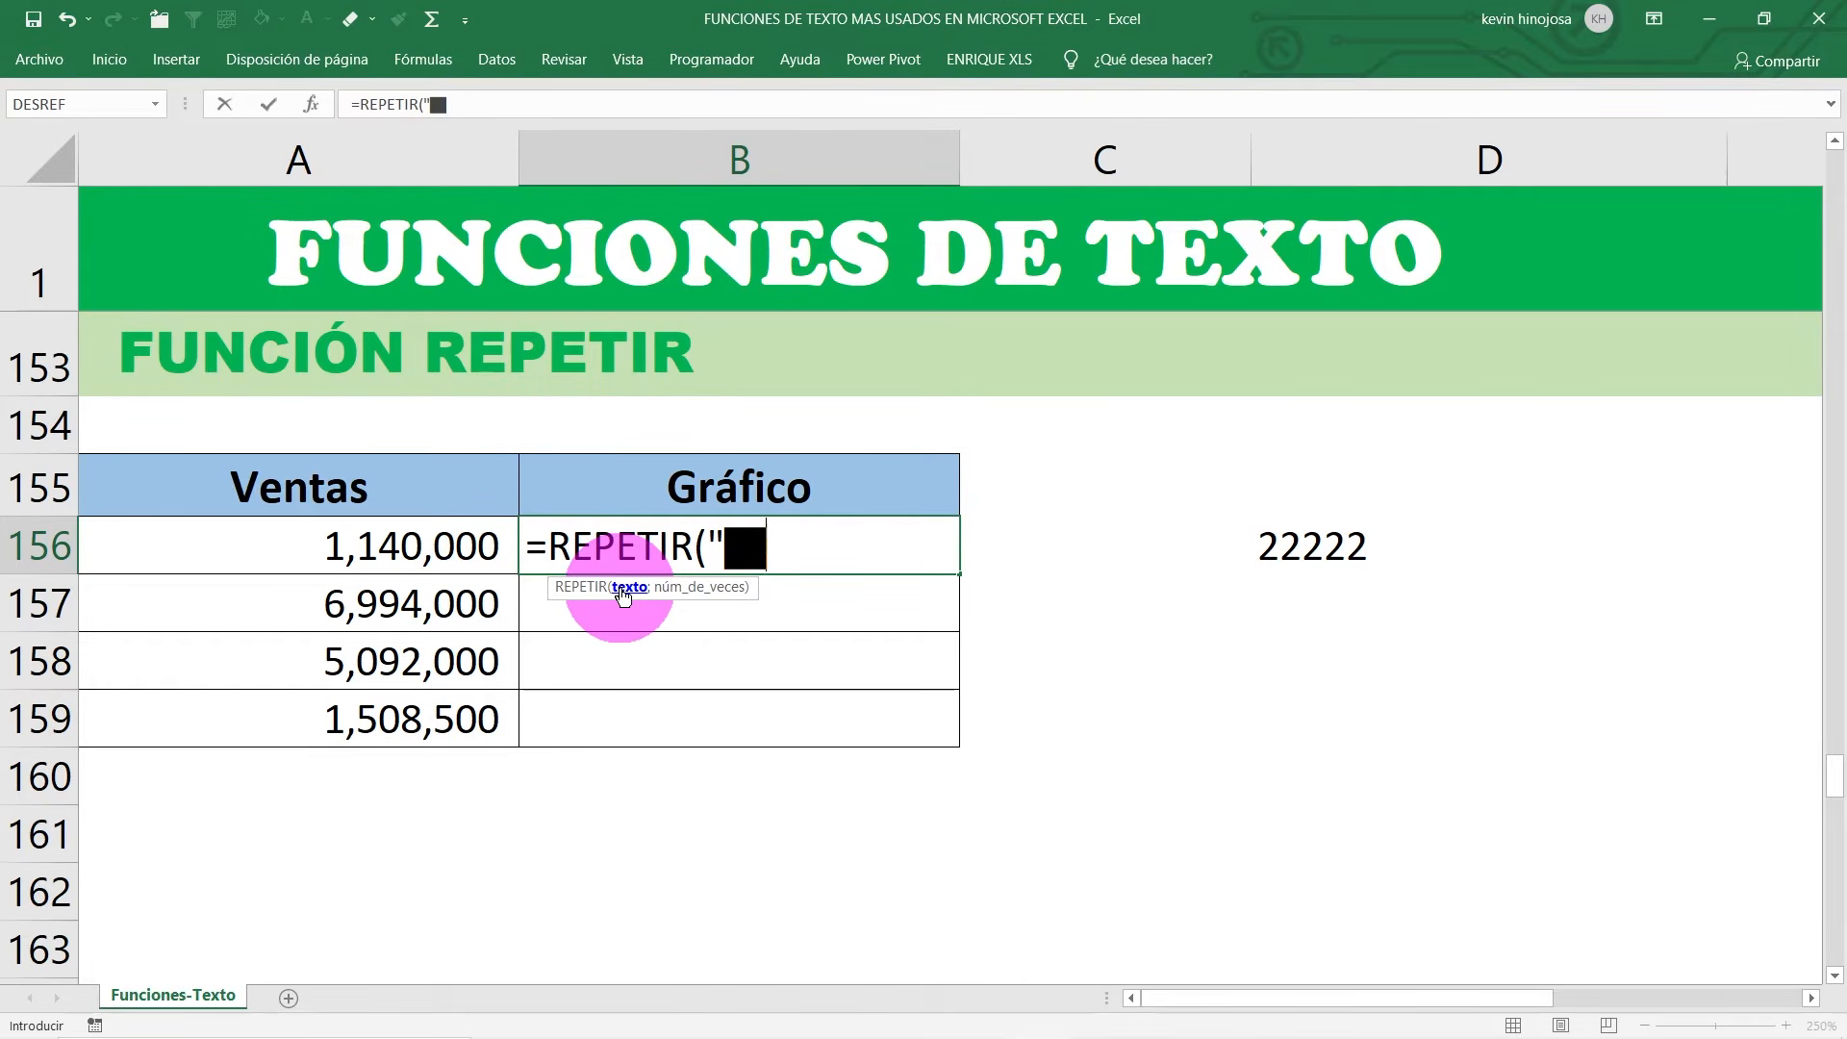
pyautogui.write('";')
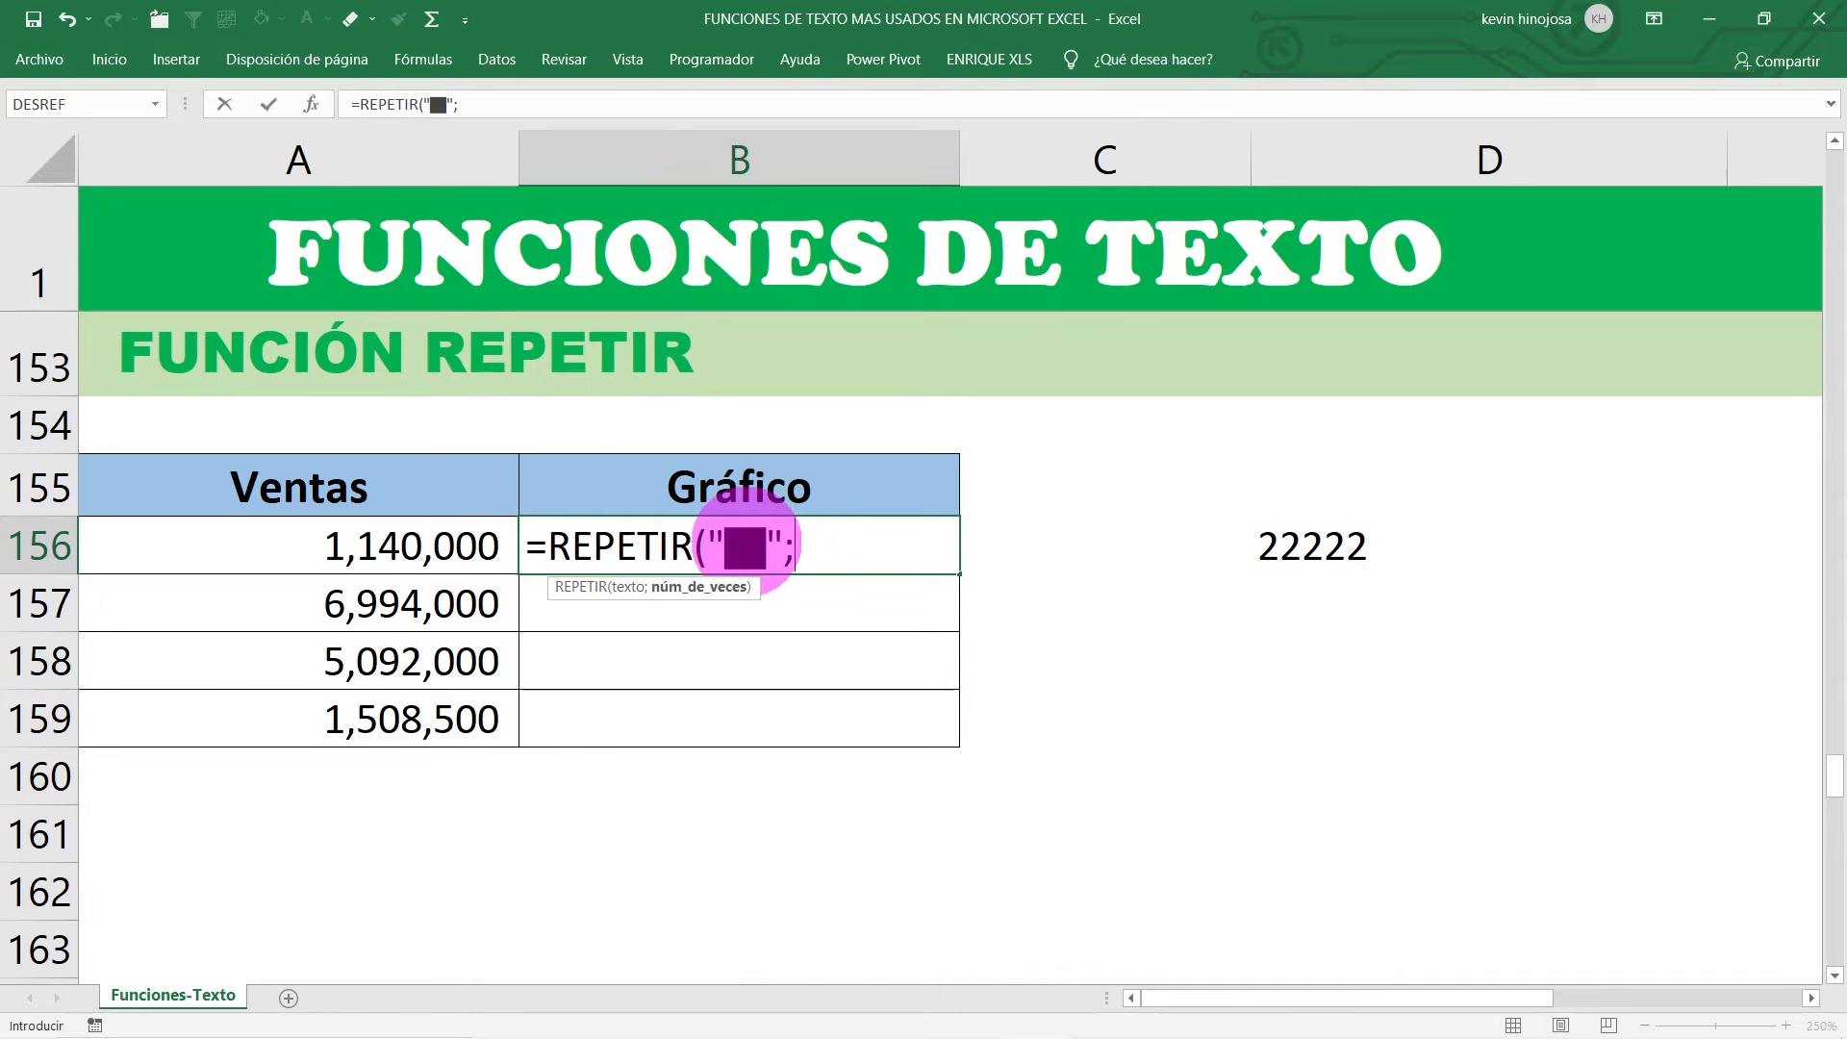
pyautogui.write('4')
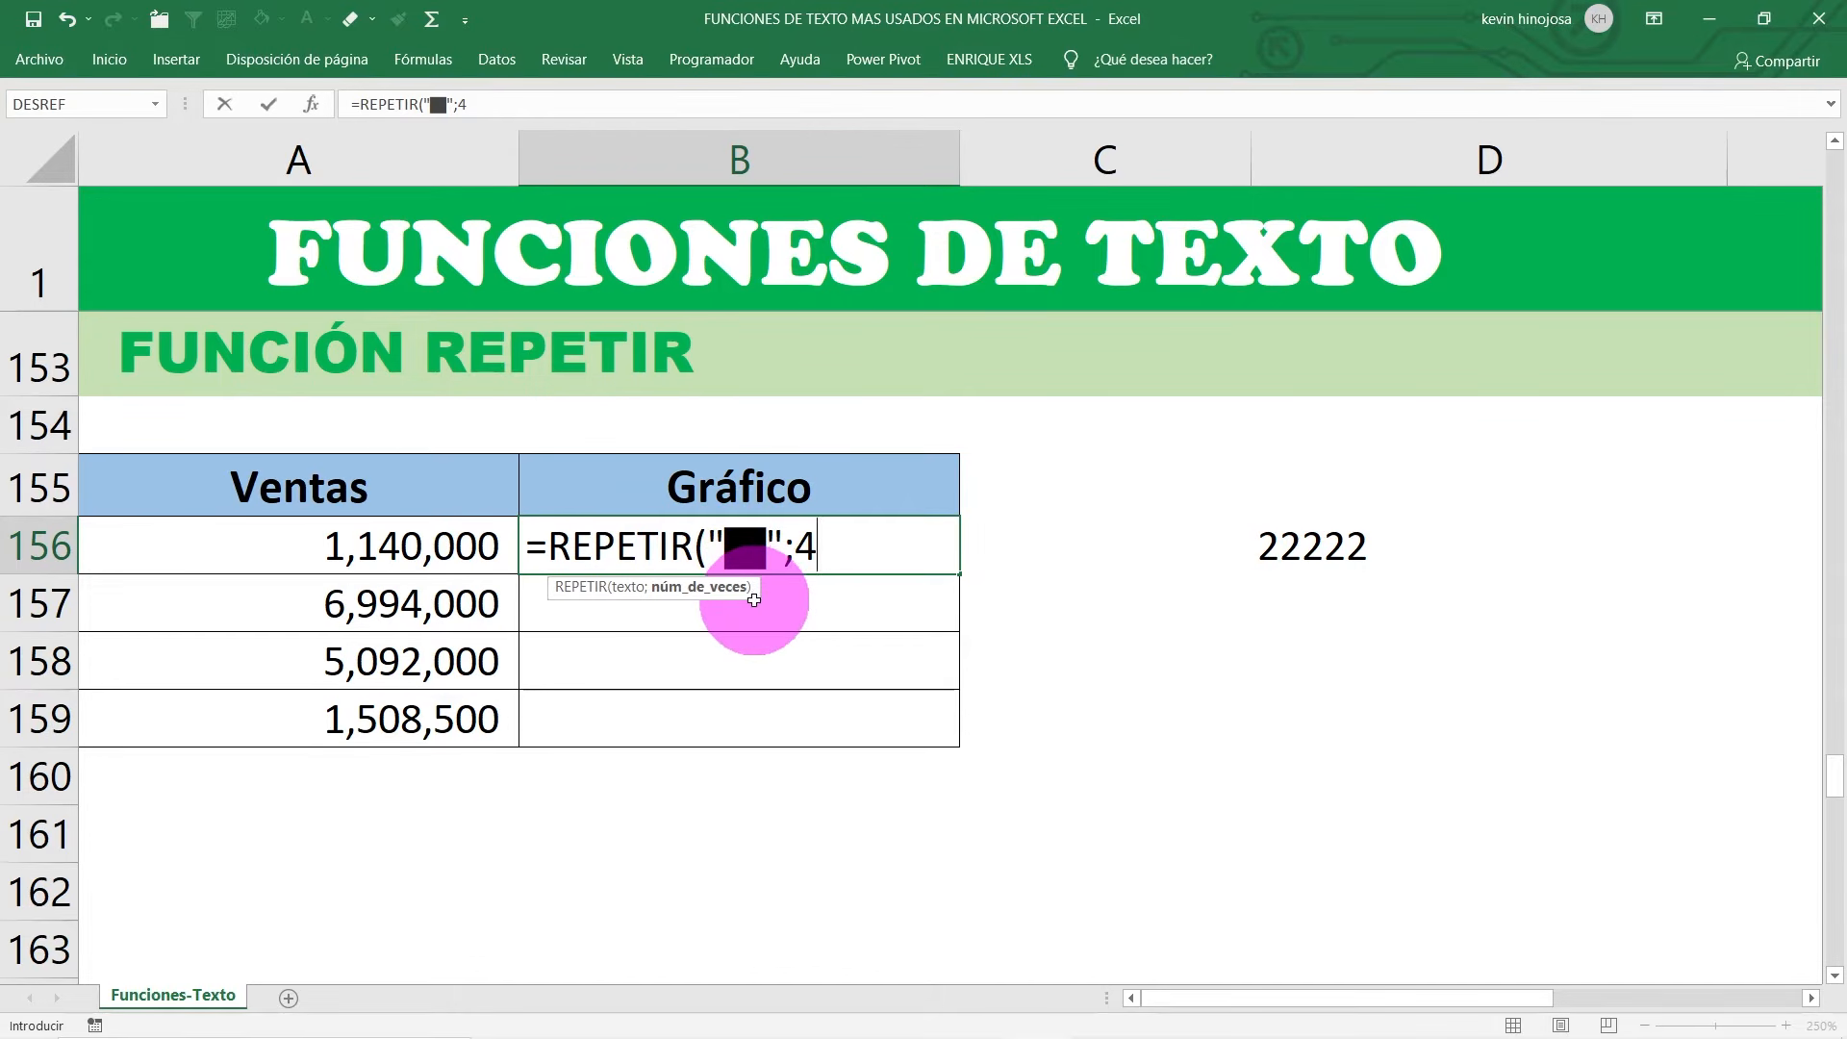
pyautogui.press('Return')
pyautogui.click(754, 541)
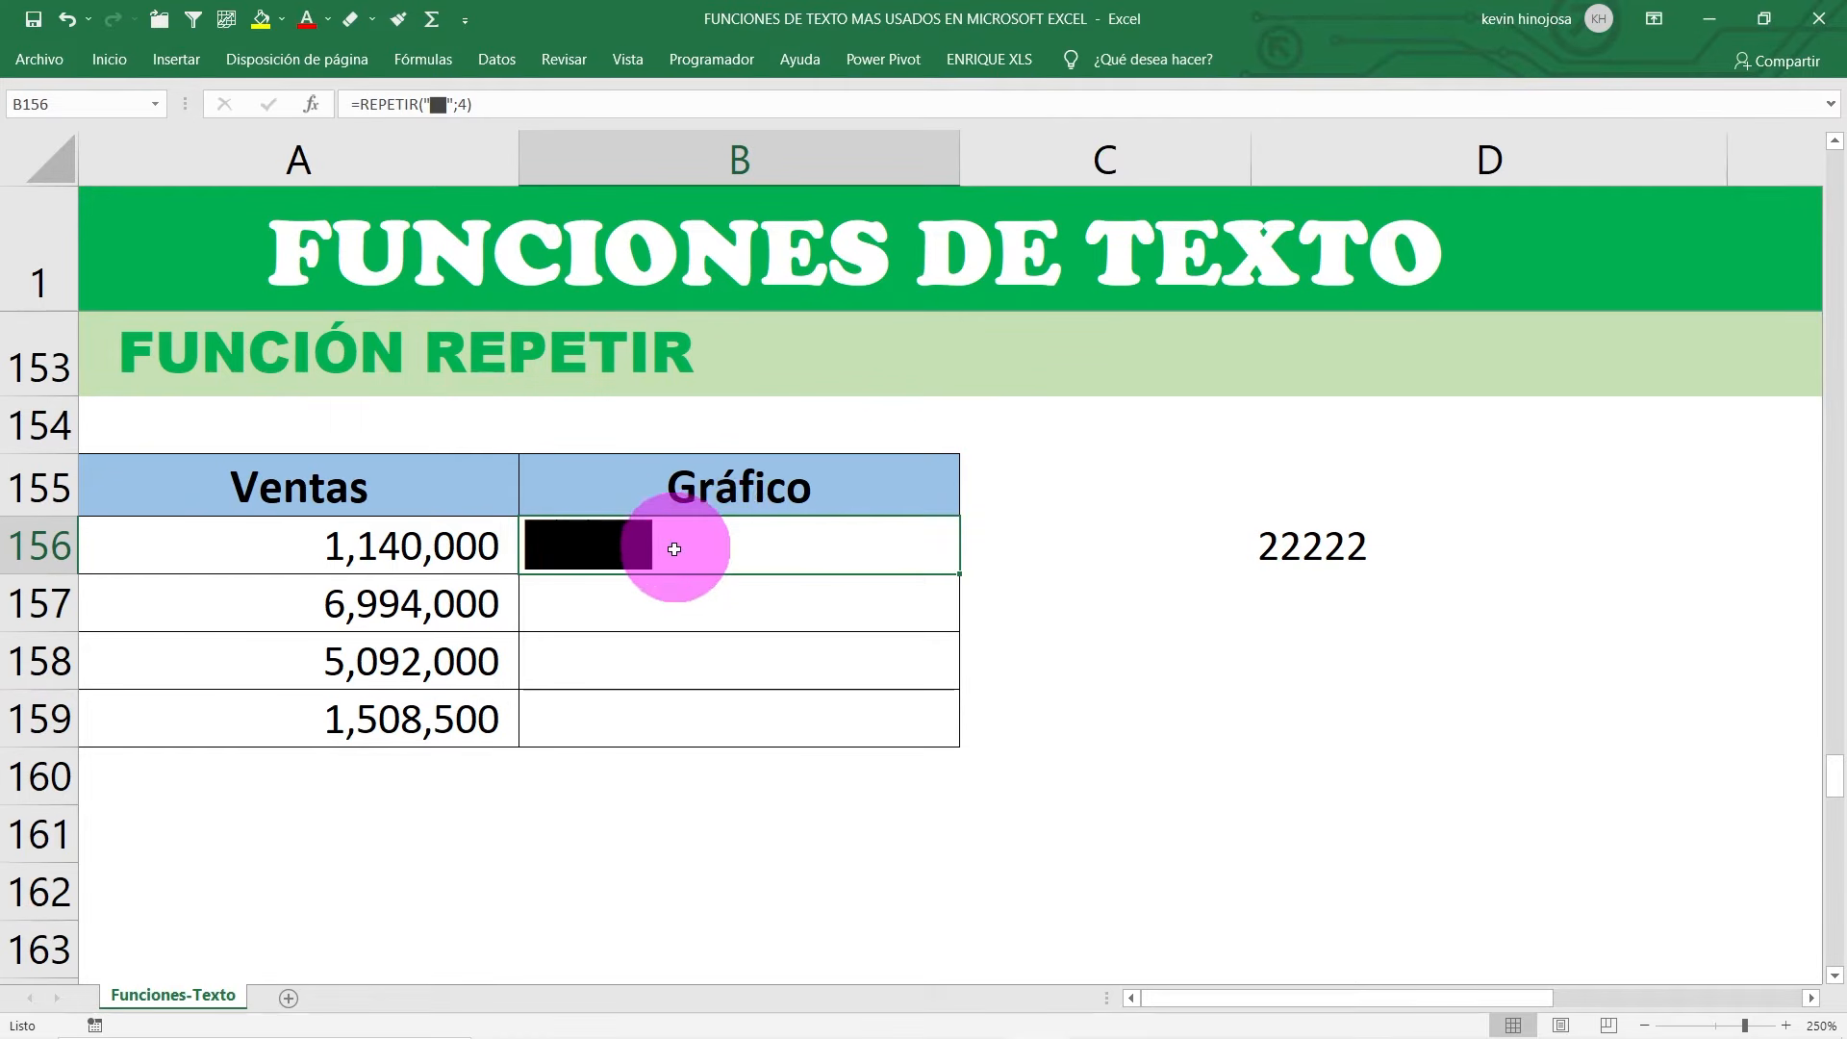
# Step: Replace the number of repetitions in the B156 REPETIR formula with A156/1000000 and check the resulting bar
pyautogui.doubleClick(726, 540)
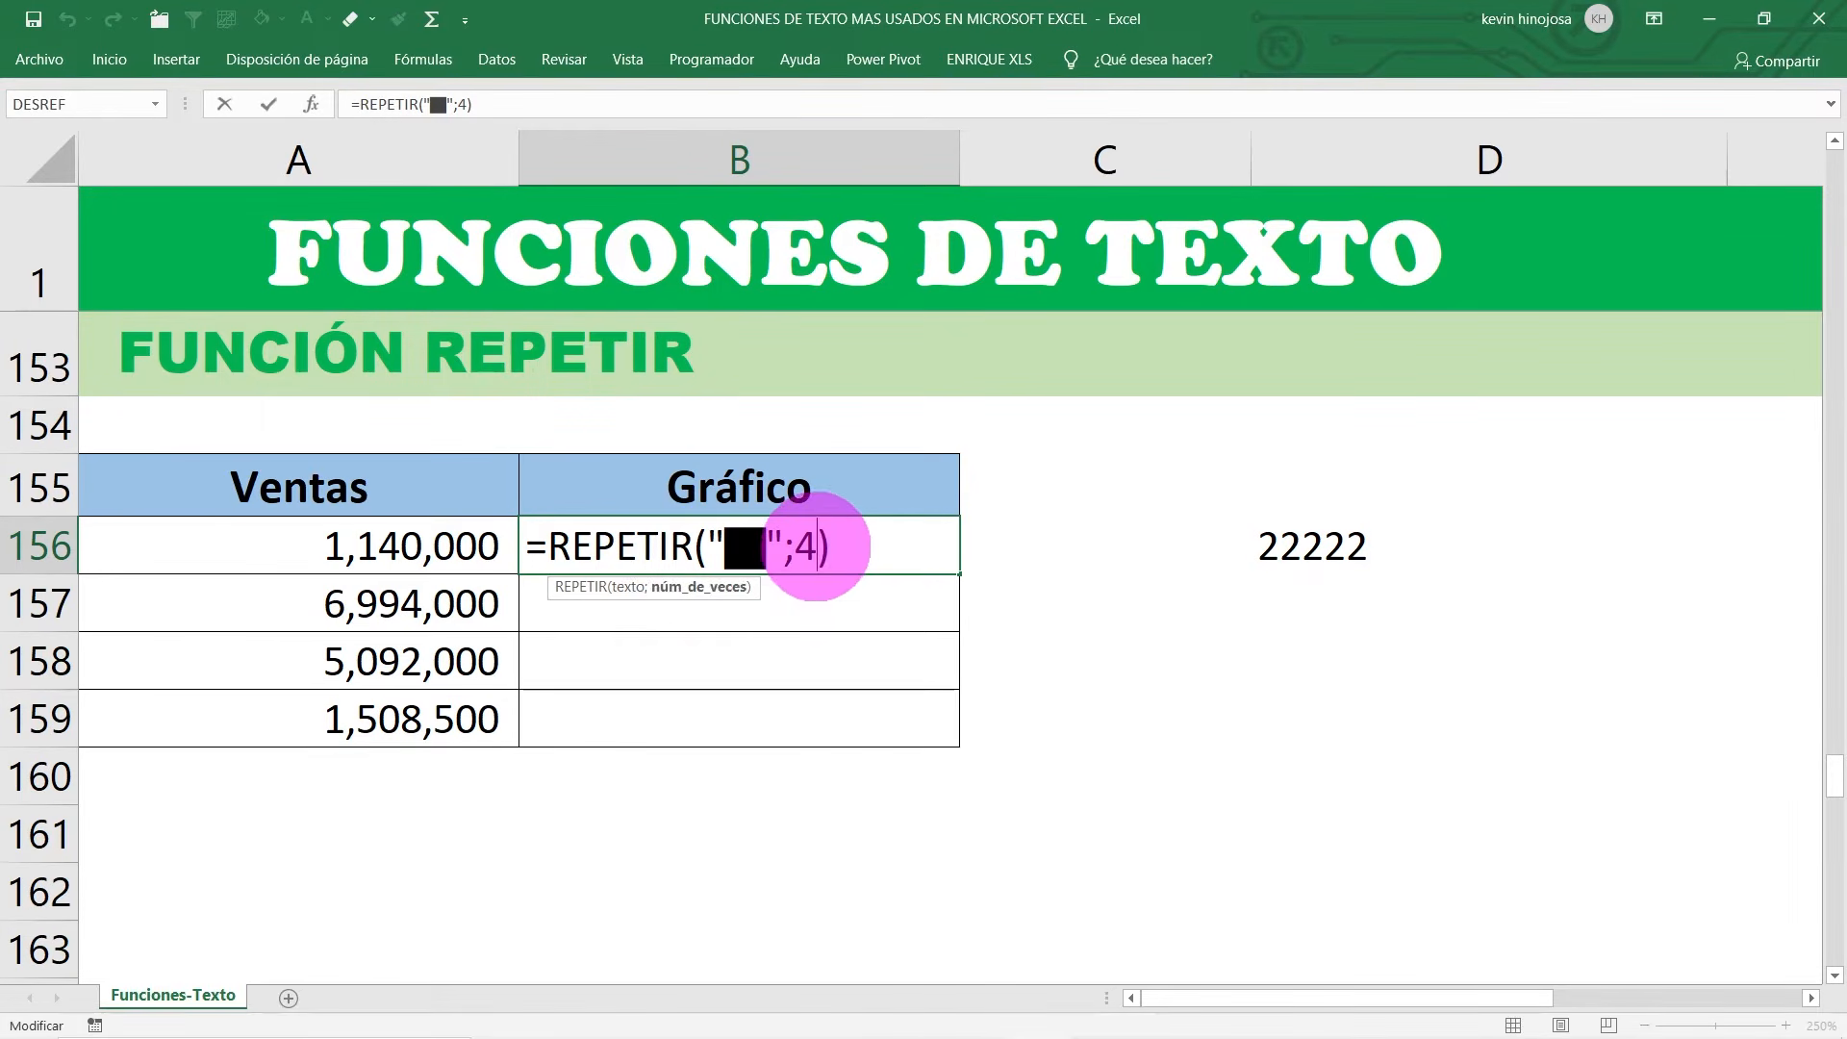
pyautogui.doubleClick(805, 547)
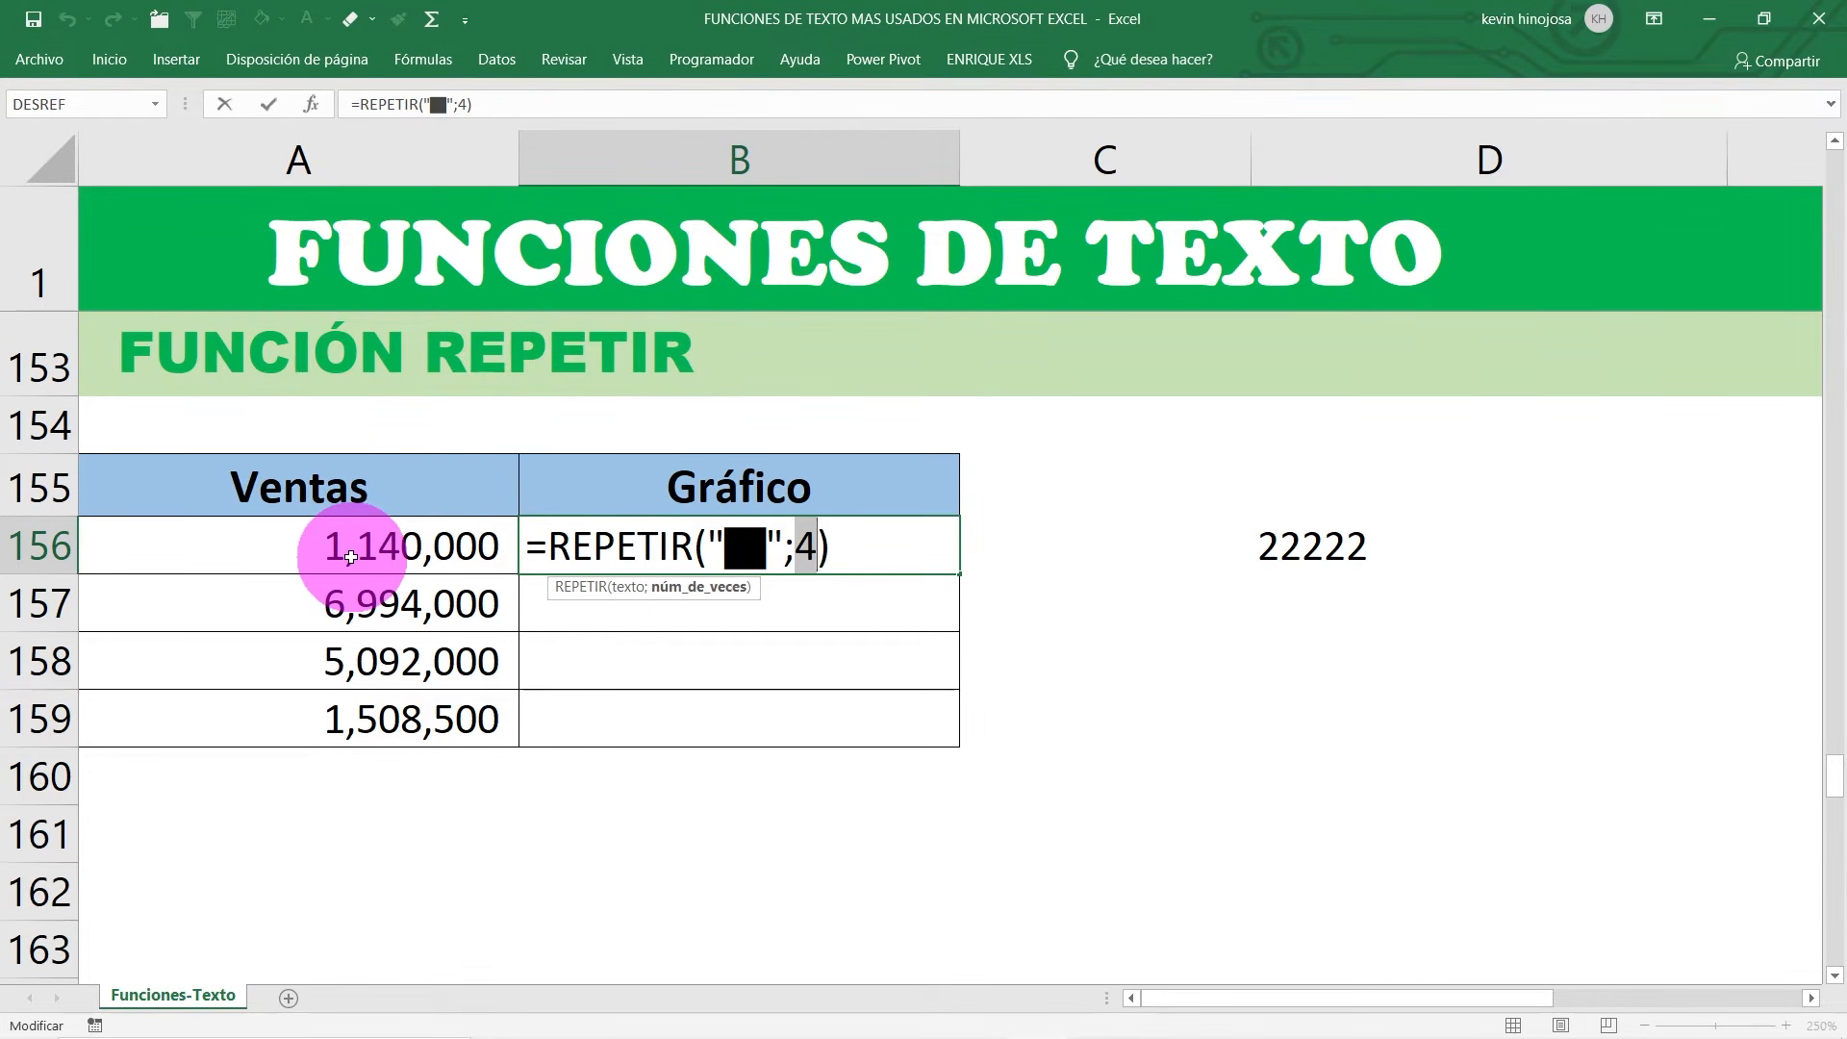
pyautogui.press('Delete')
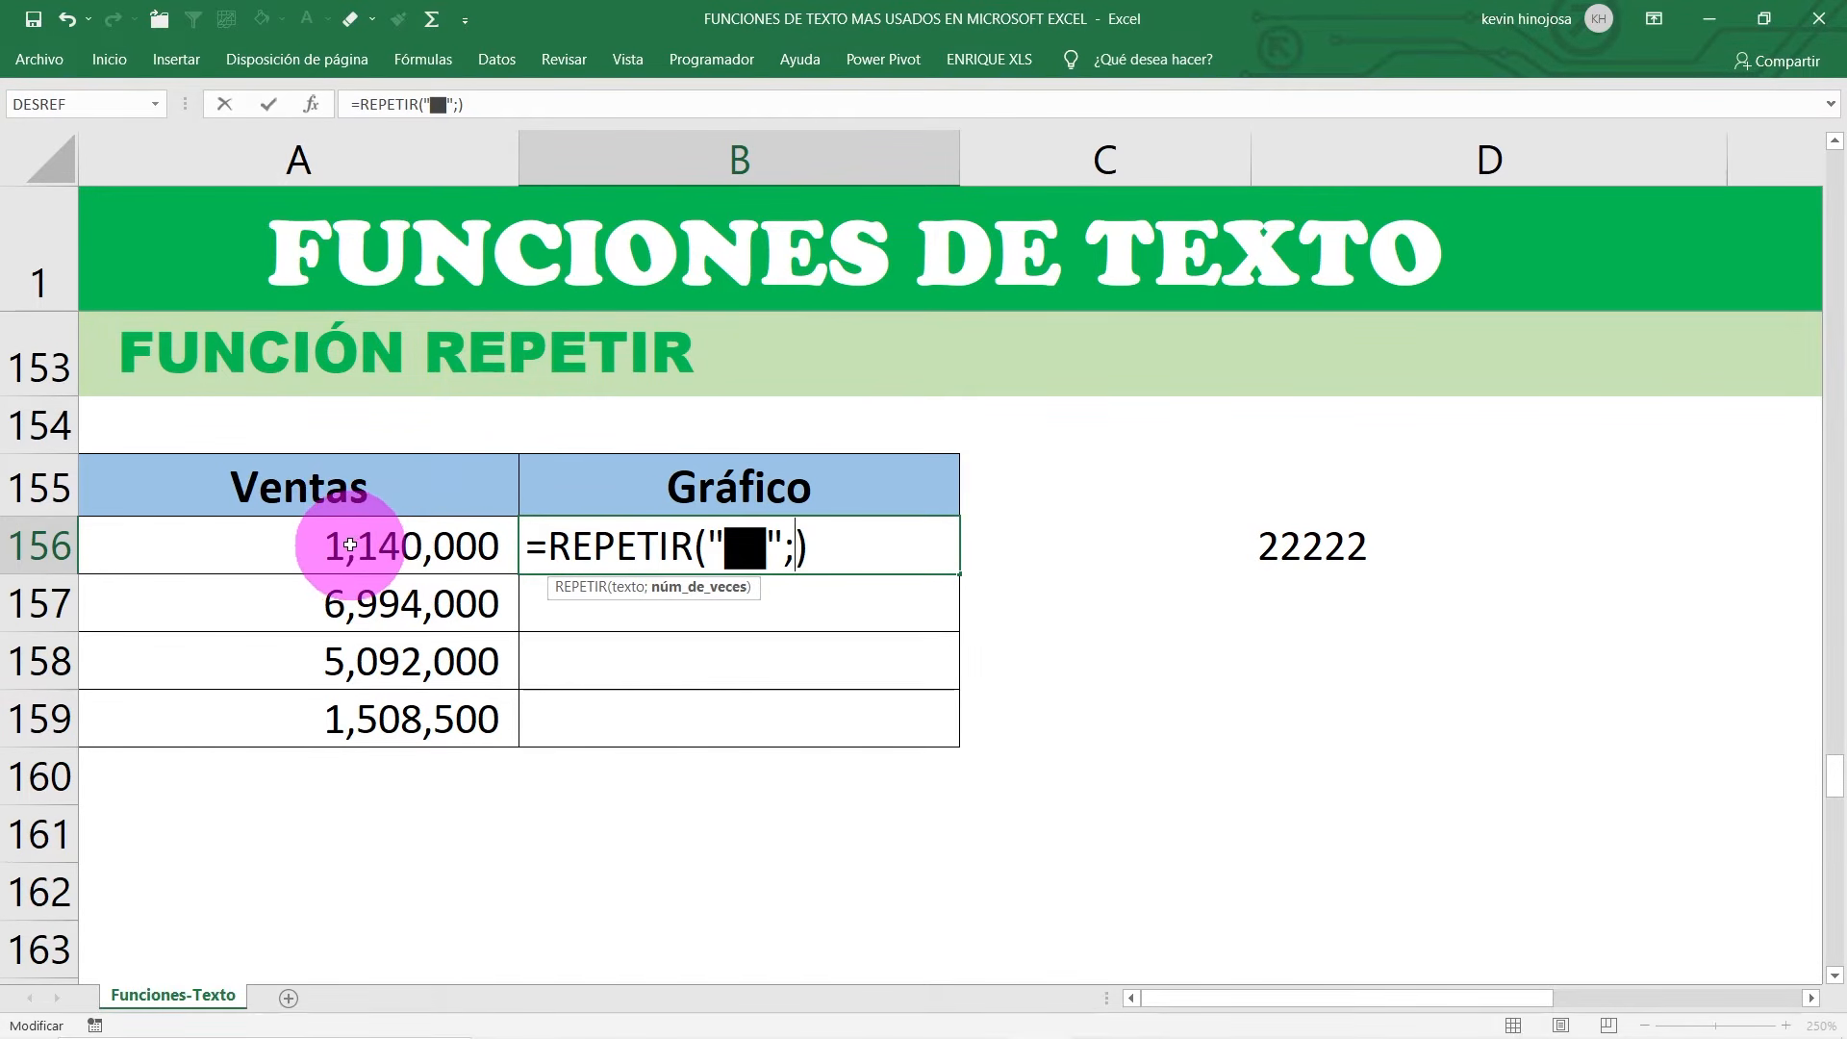
pyautogui.click(350, 546)
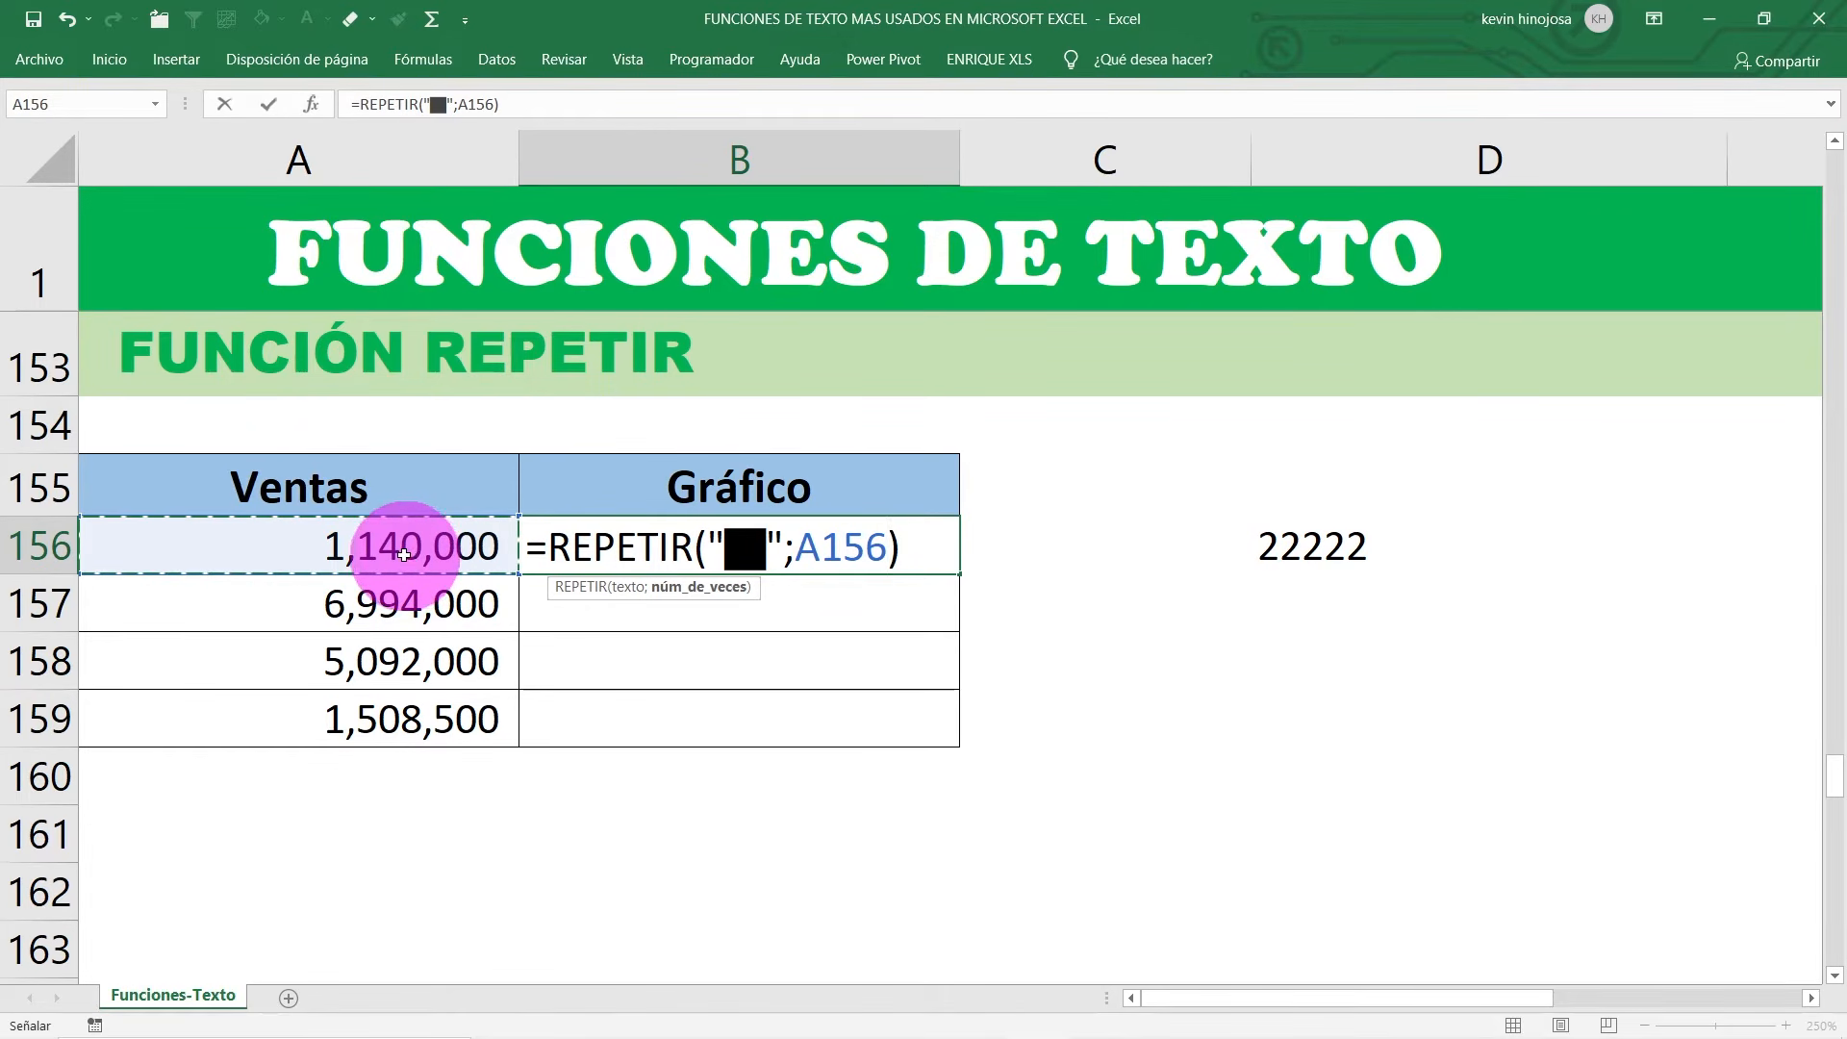
pyautogui.write('/')
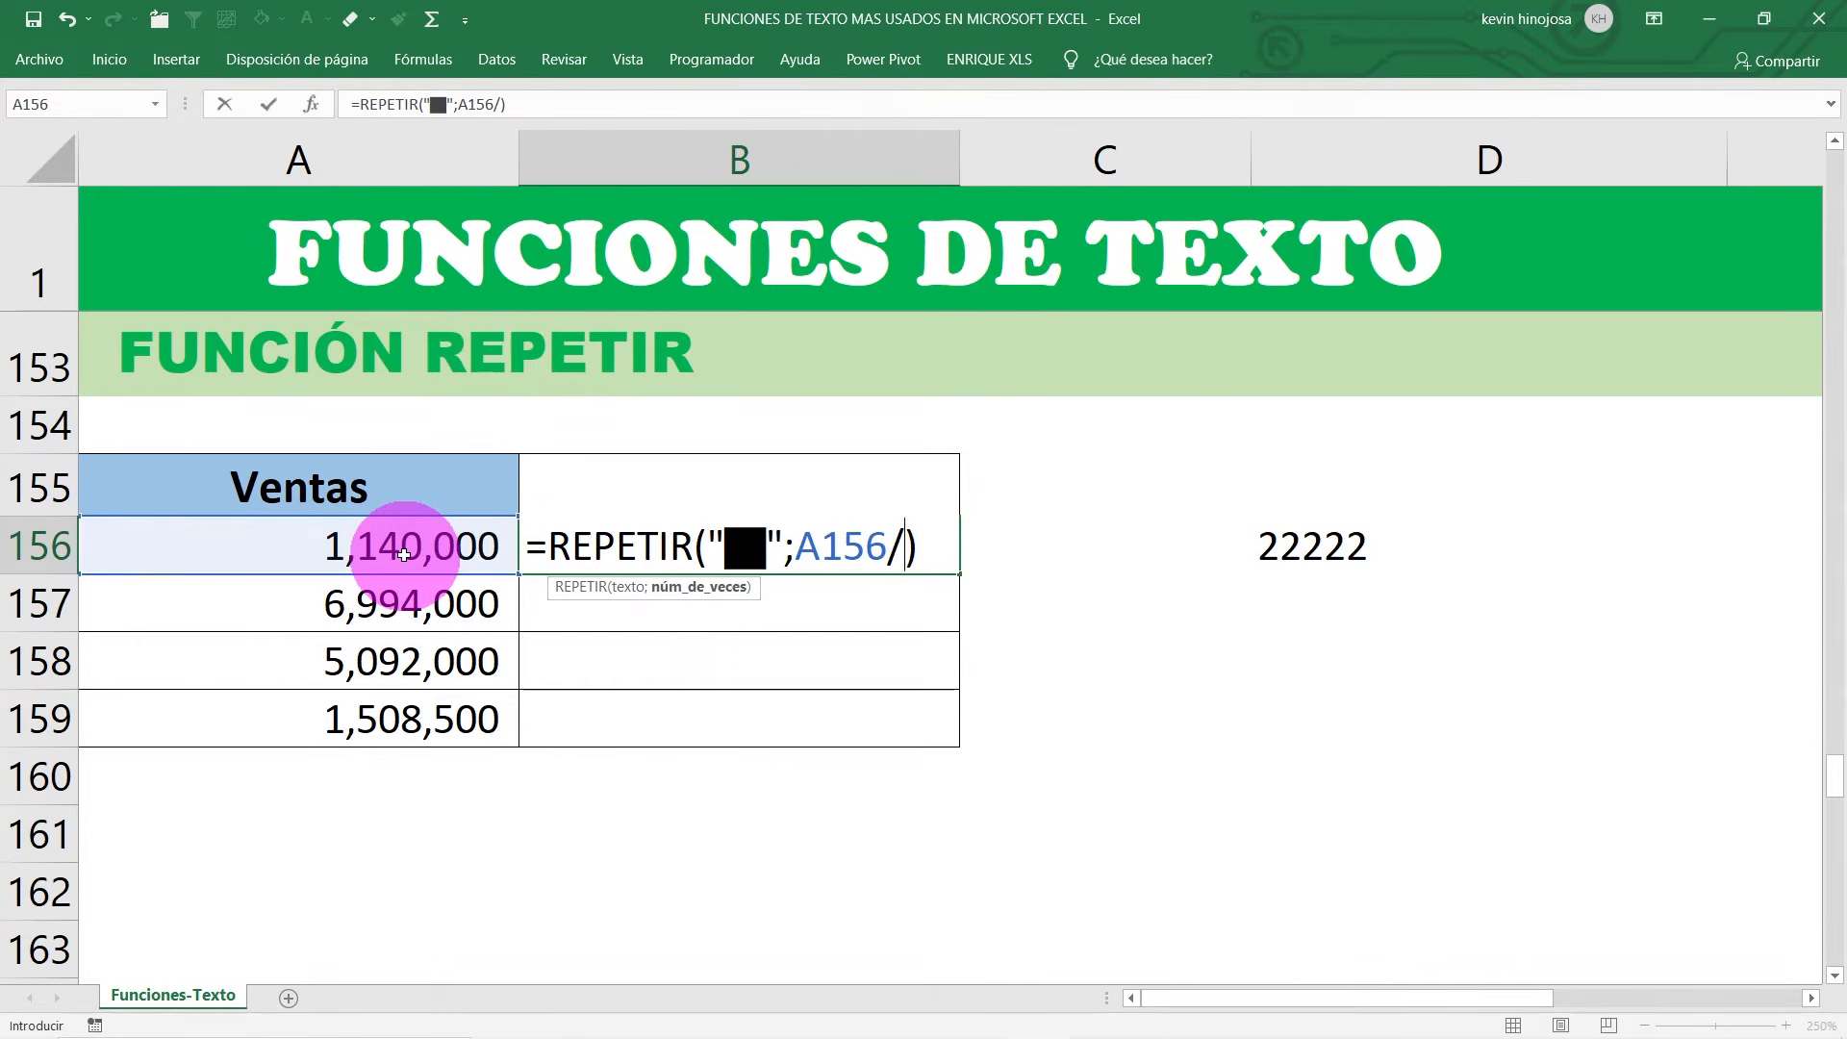
pyautogui.write('1000')
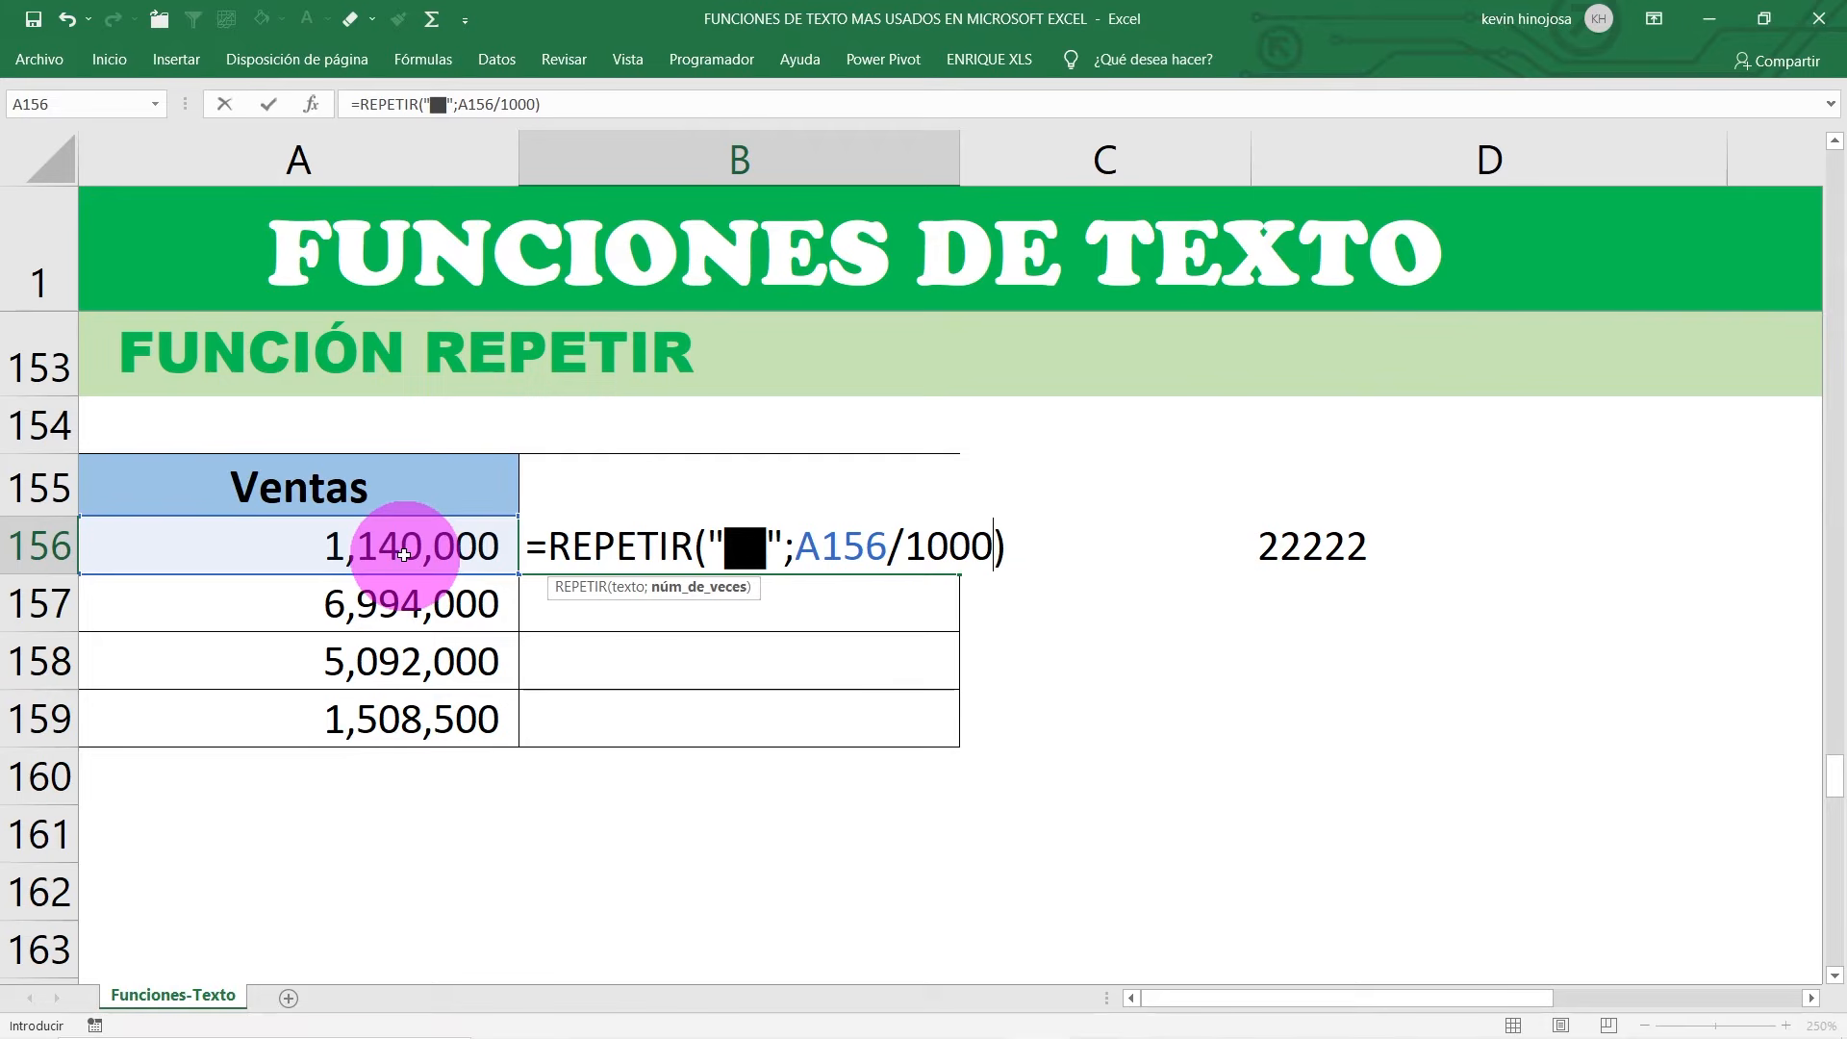
pyautogui.write('000')
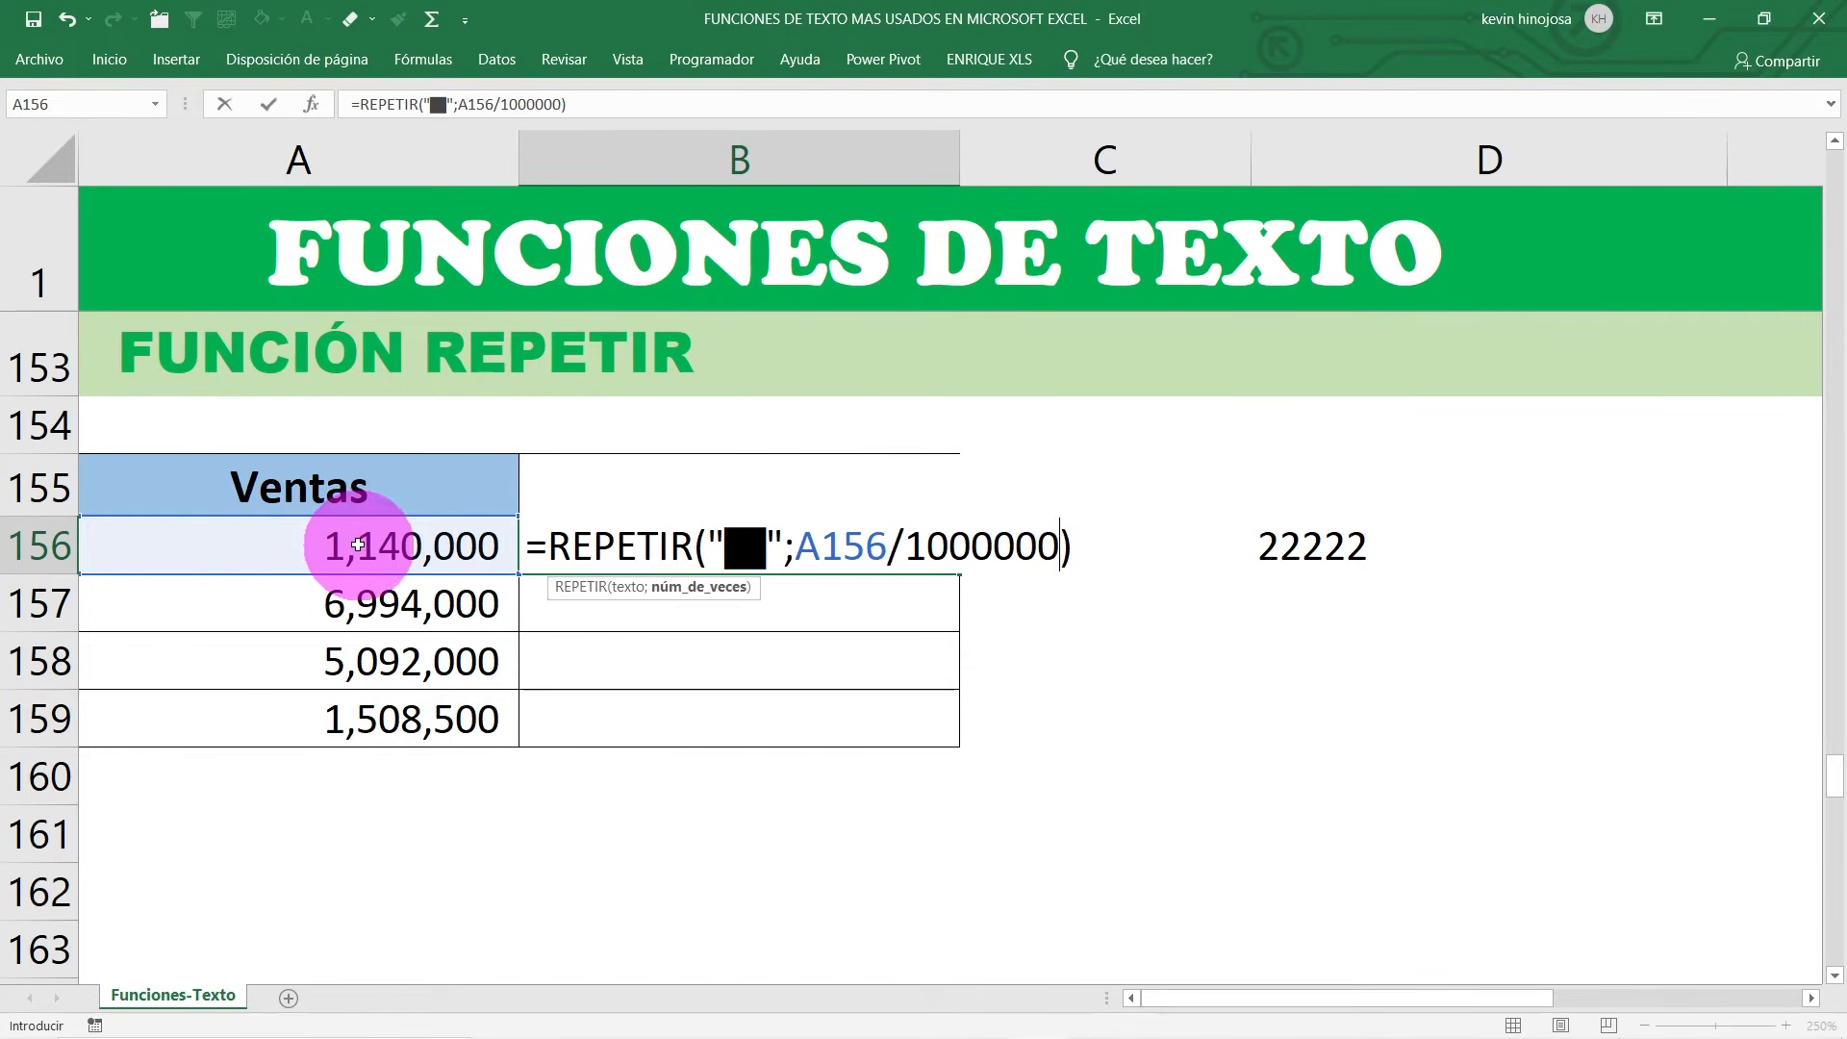
pyautogui.press('Return')
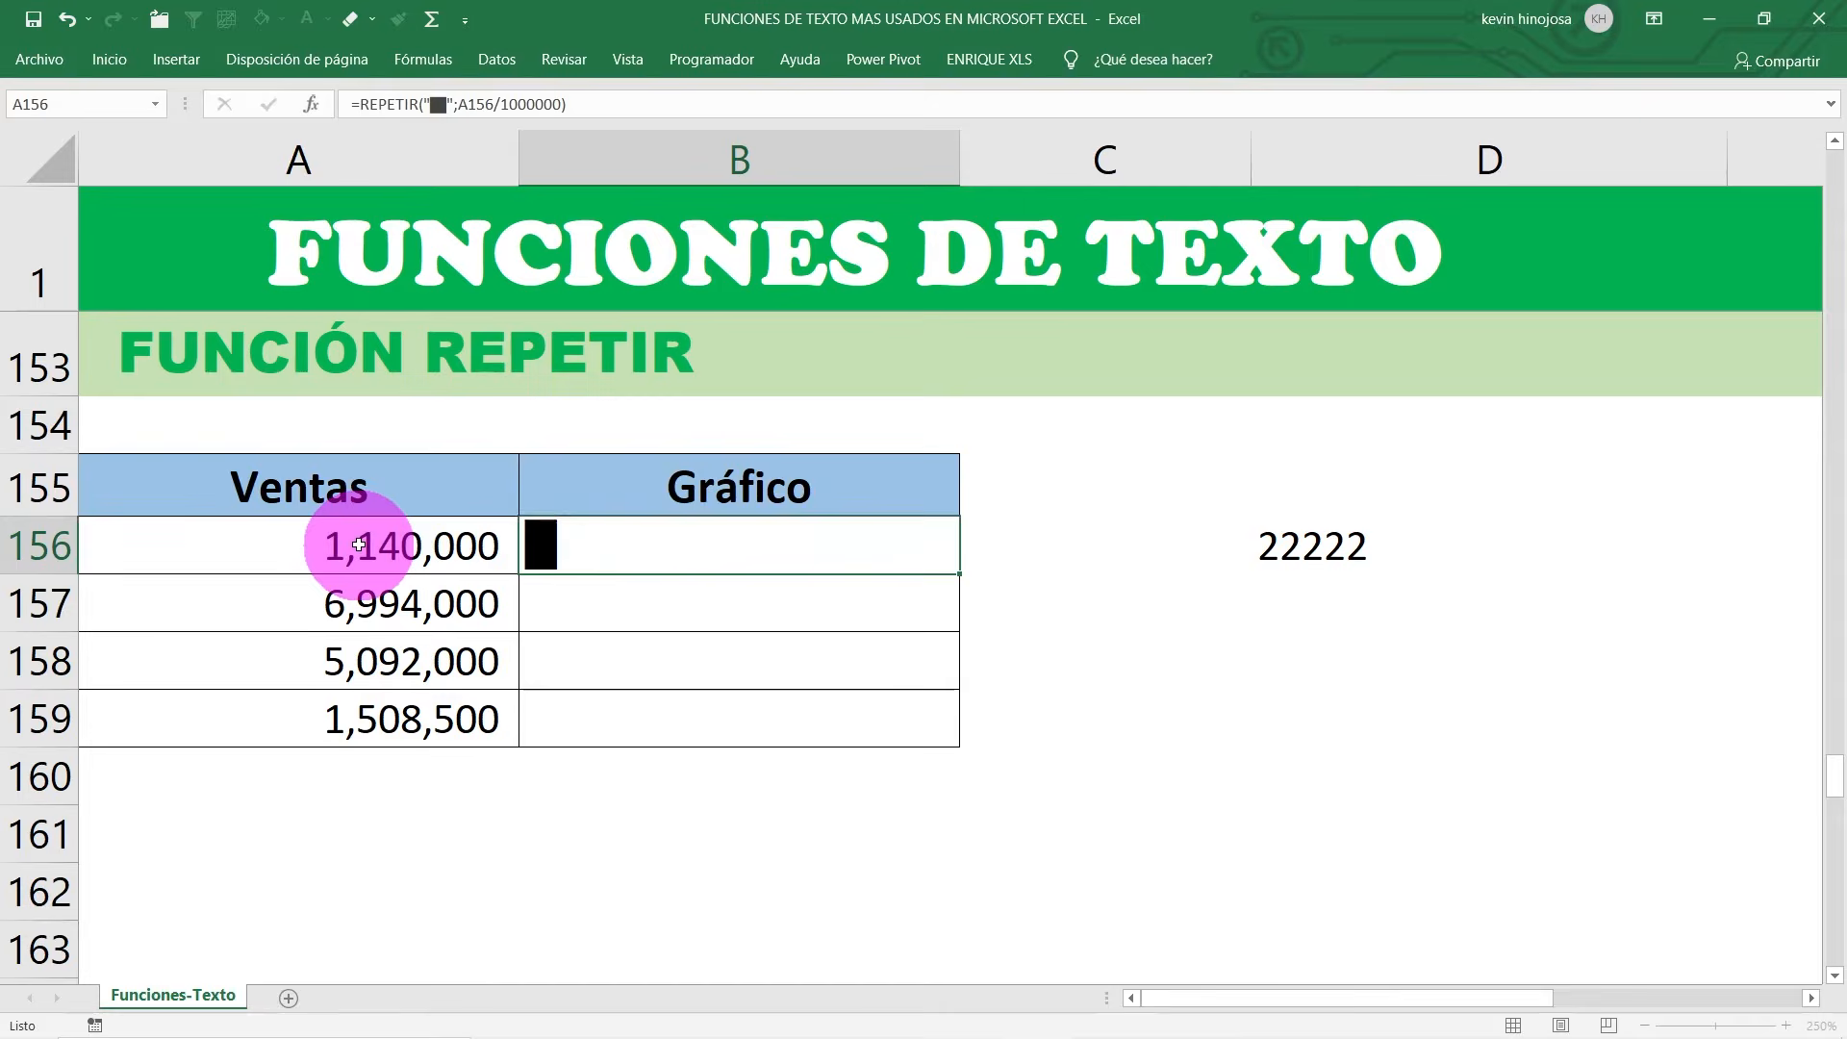
pyautogui.click(709, 541)
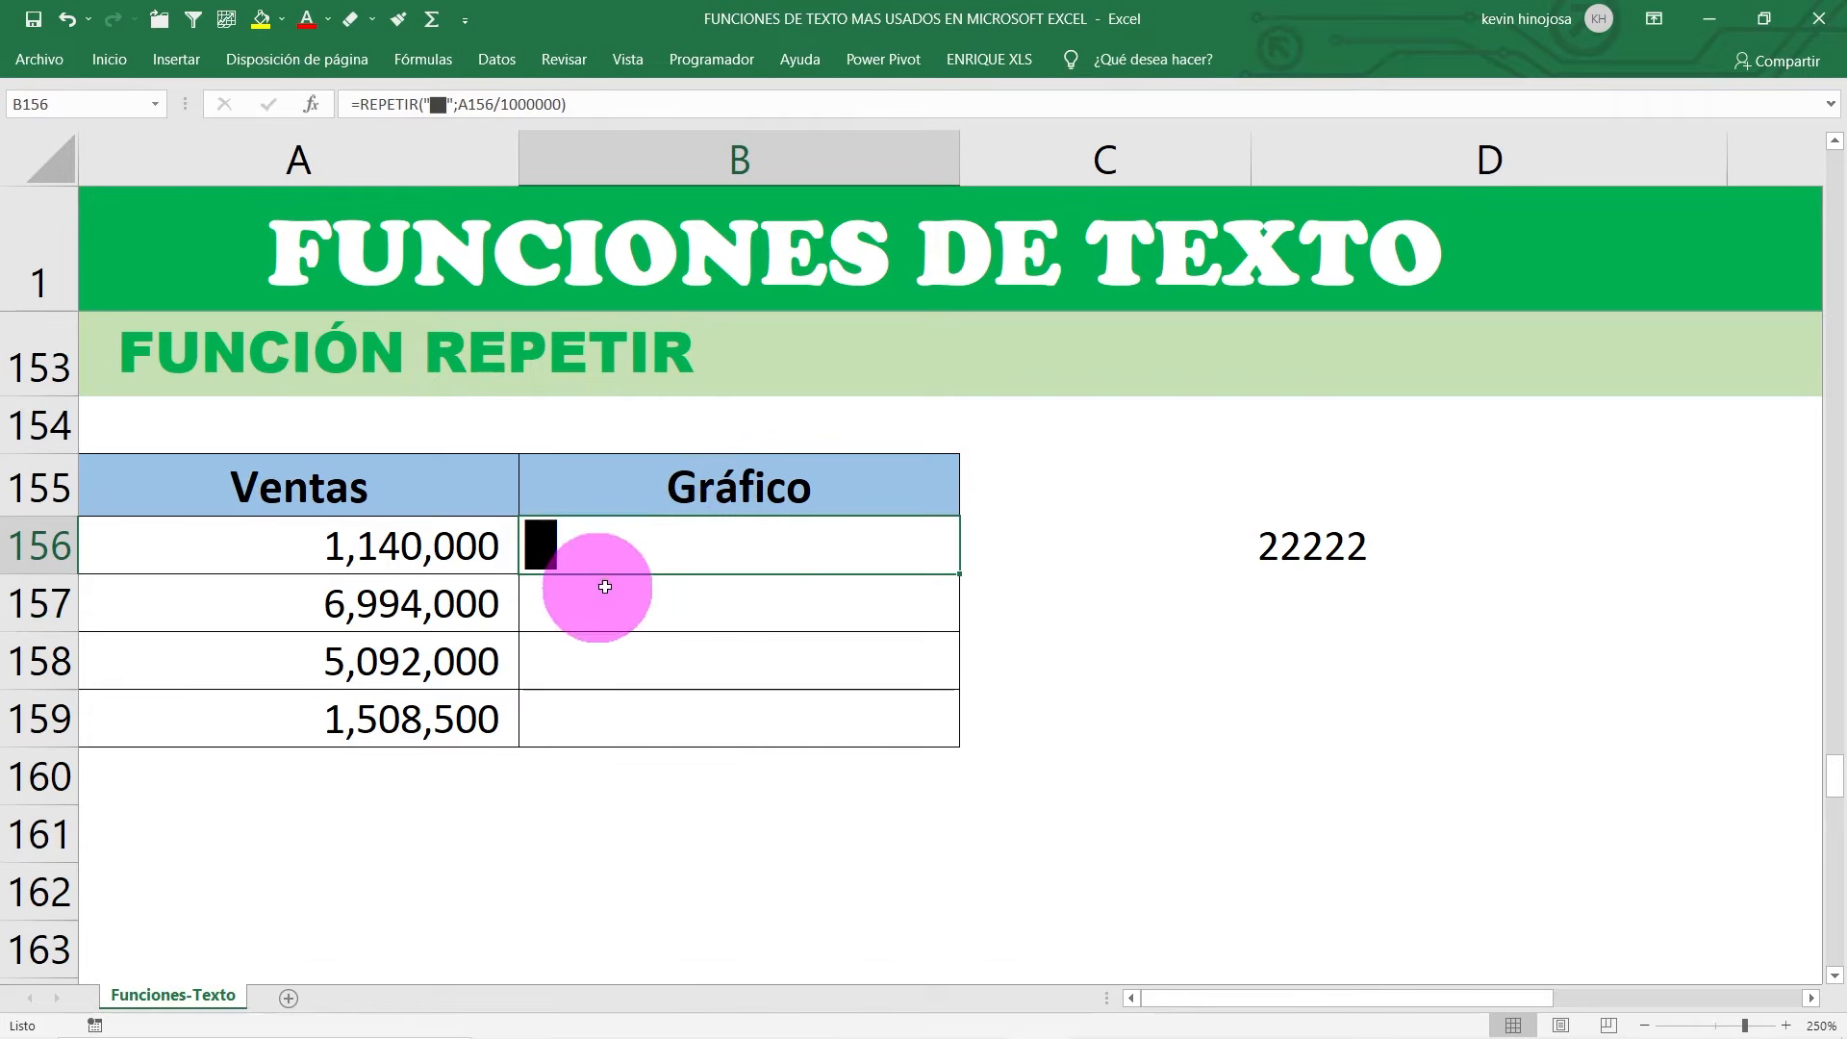
# Step: Change the divisor in the B156 REPETIR formula to 500000
pyautogui.doubleClick(642, 546)
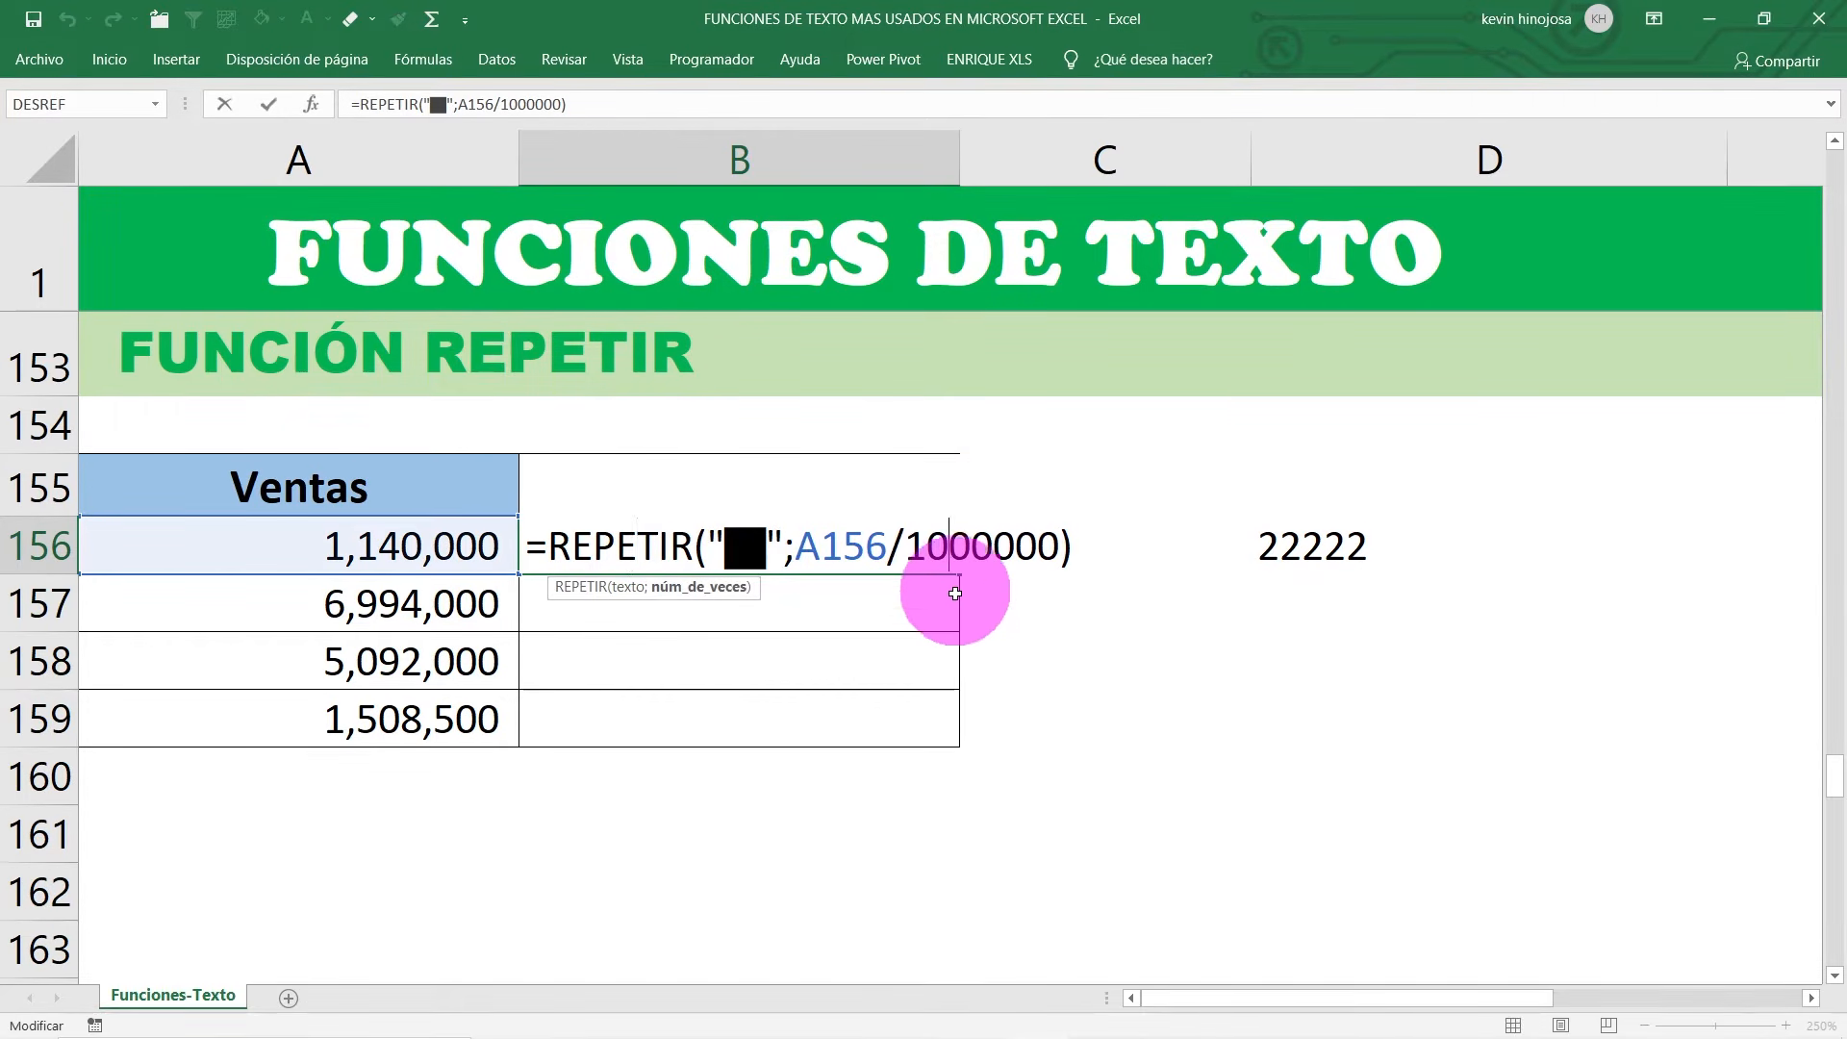
pyautogui.click(953, 546)
pyautogui.press('BackSpace')
pyautogui.press('BackSpace')
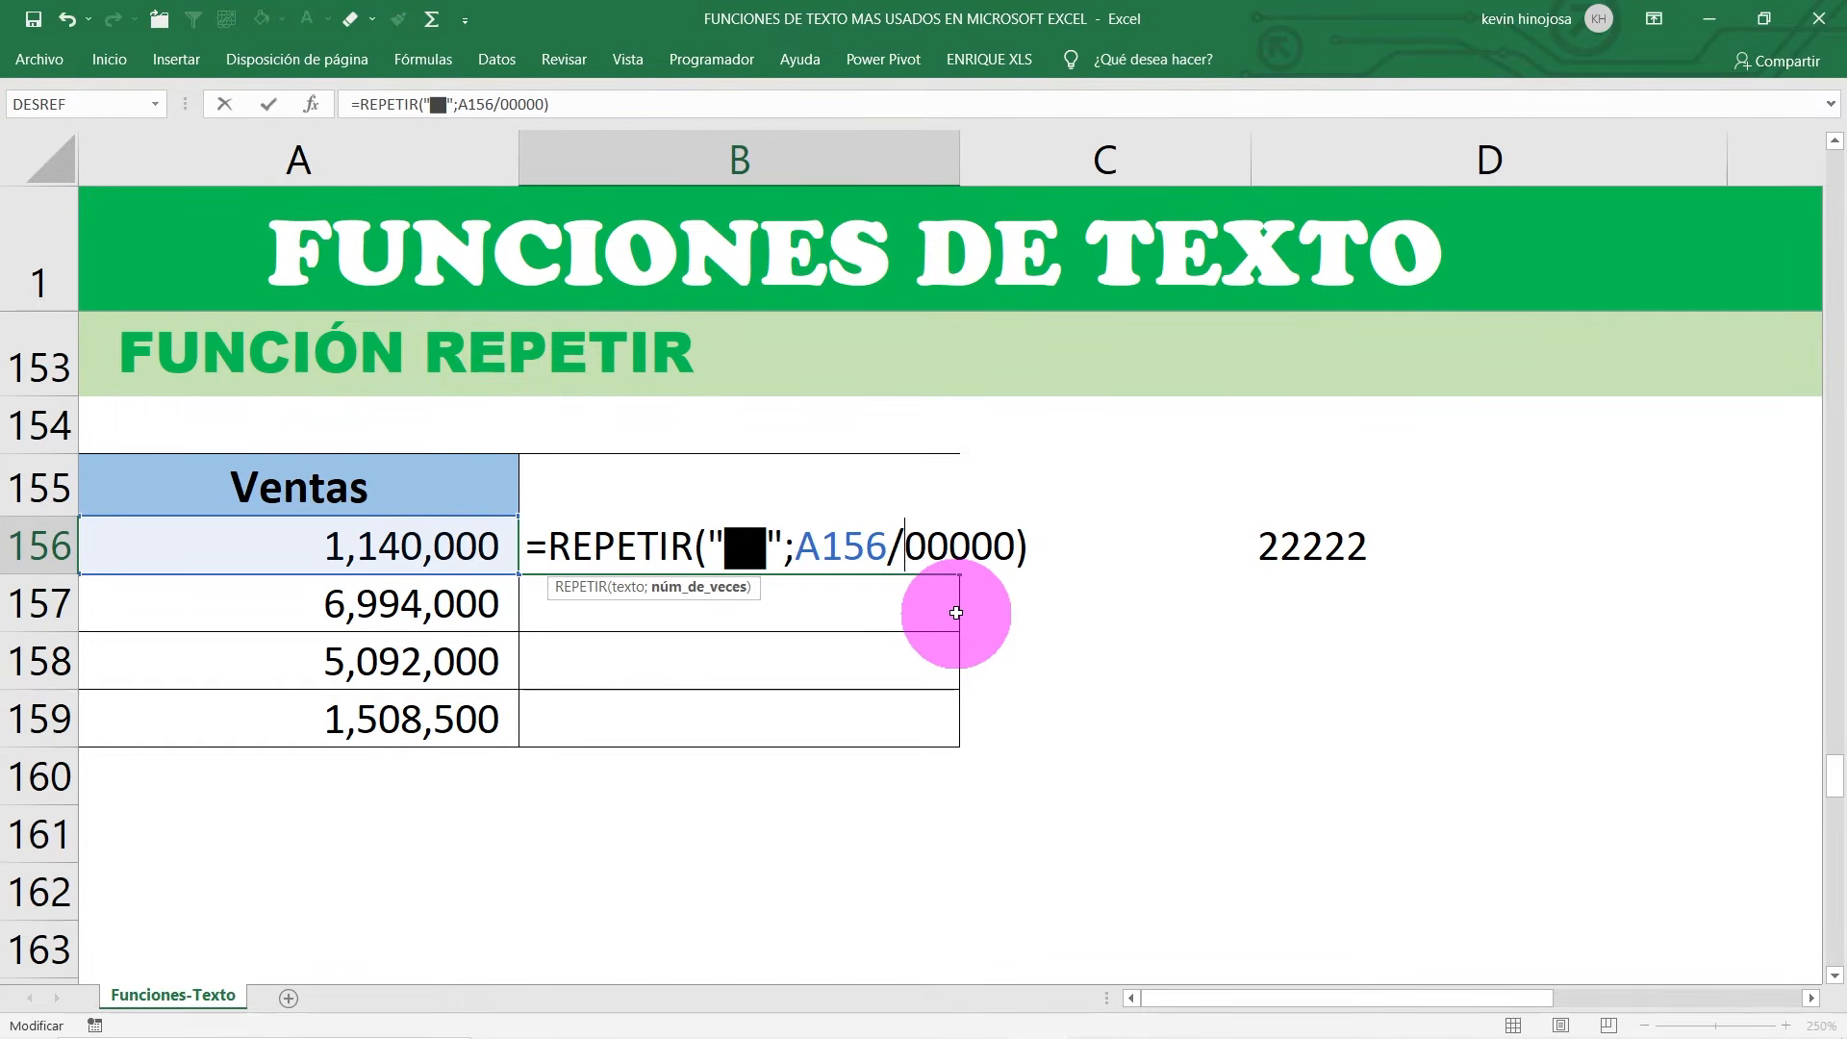
pyautogui.write('5')
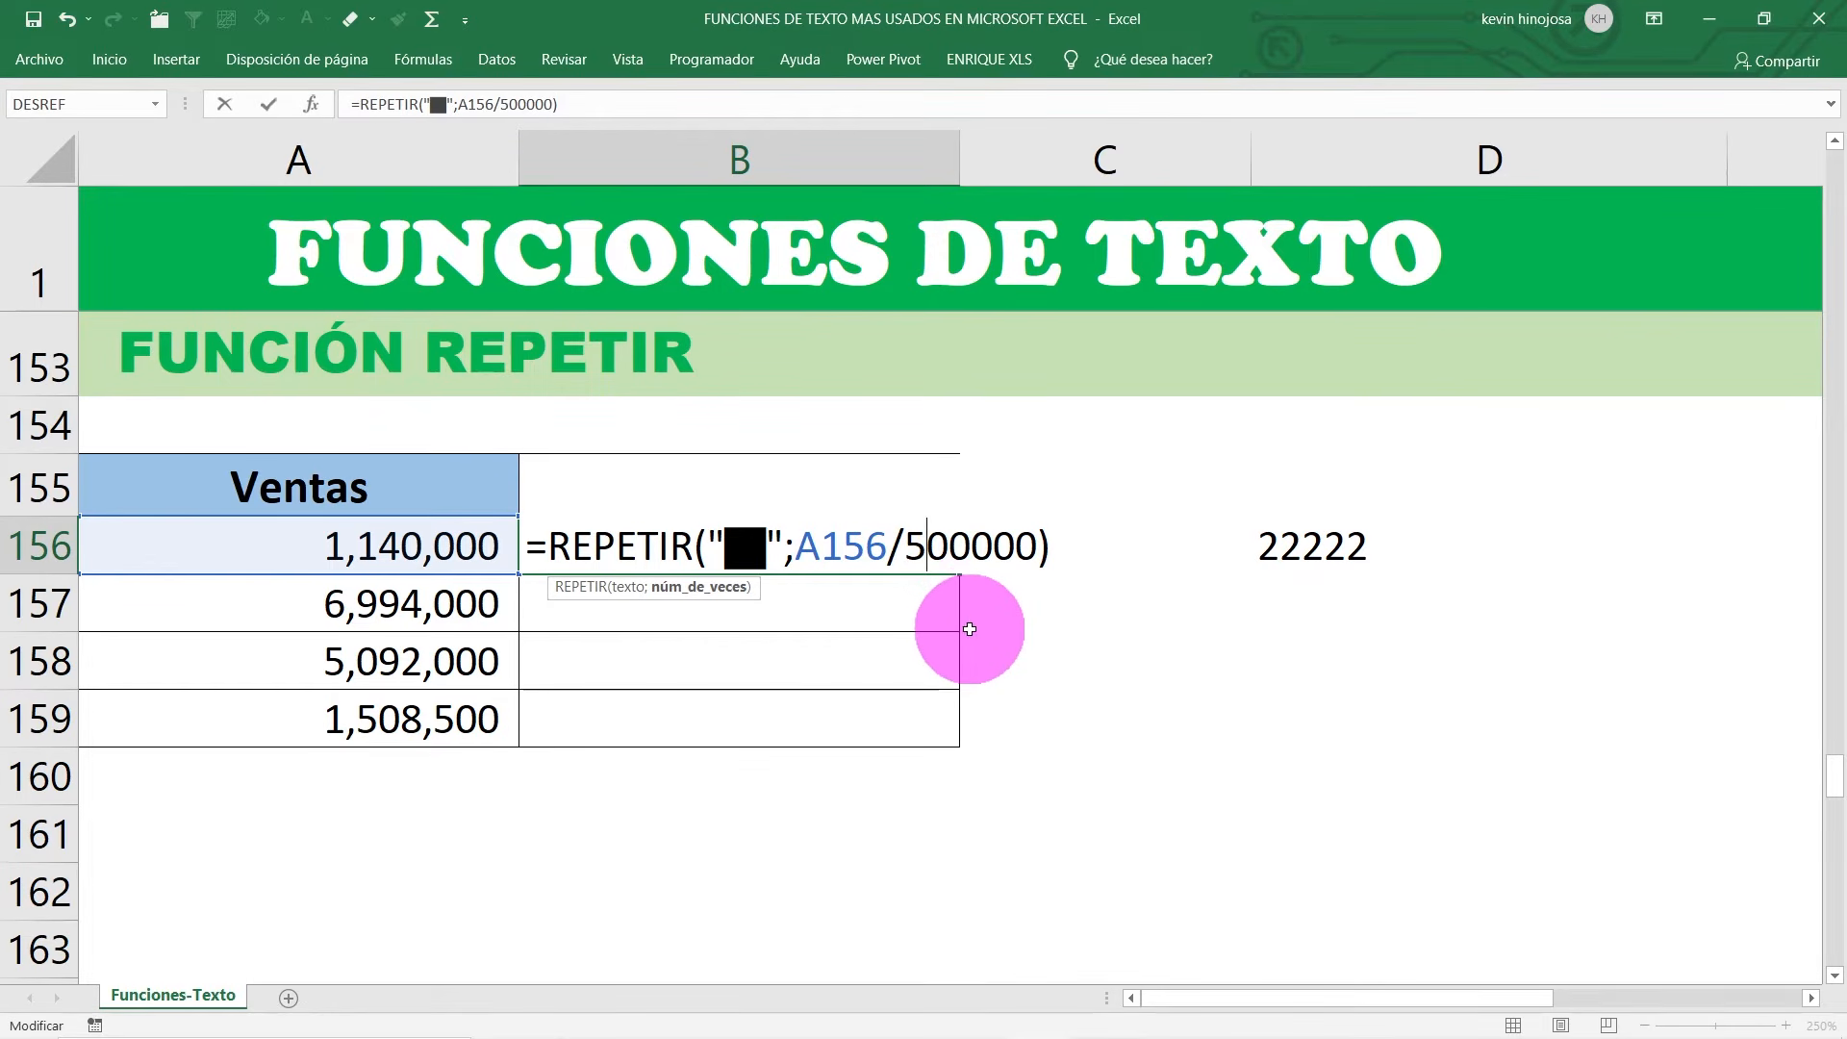
pyautogui.press('Return')
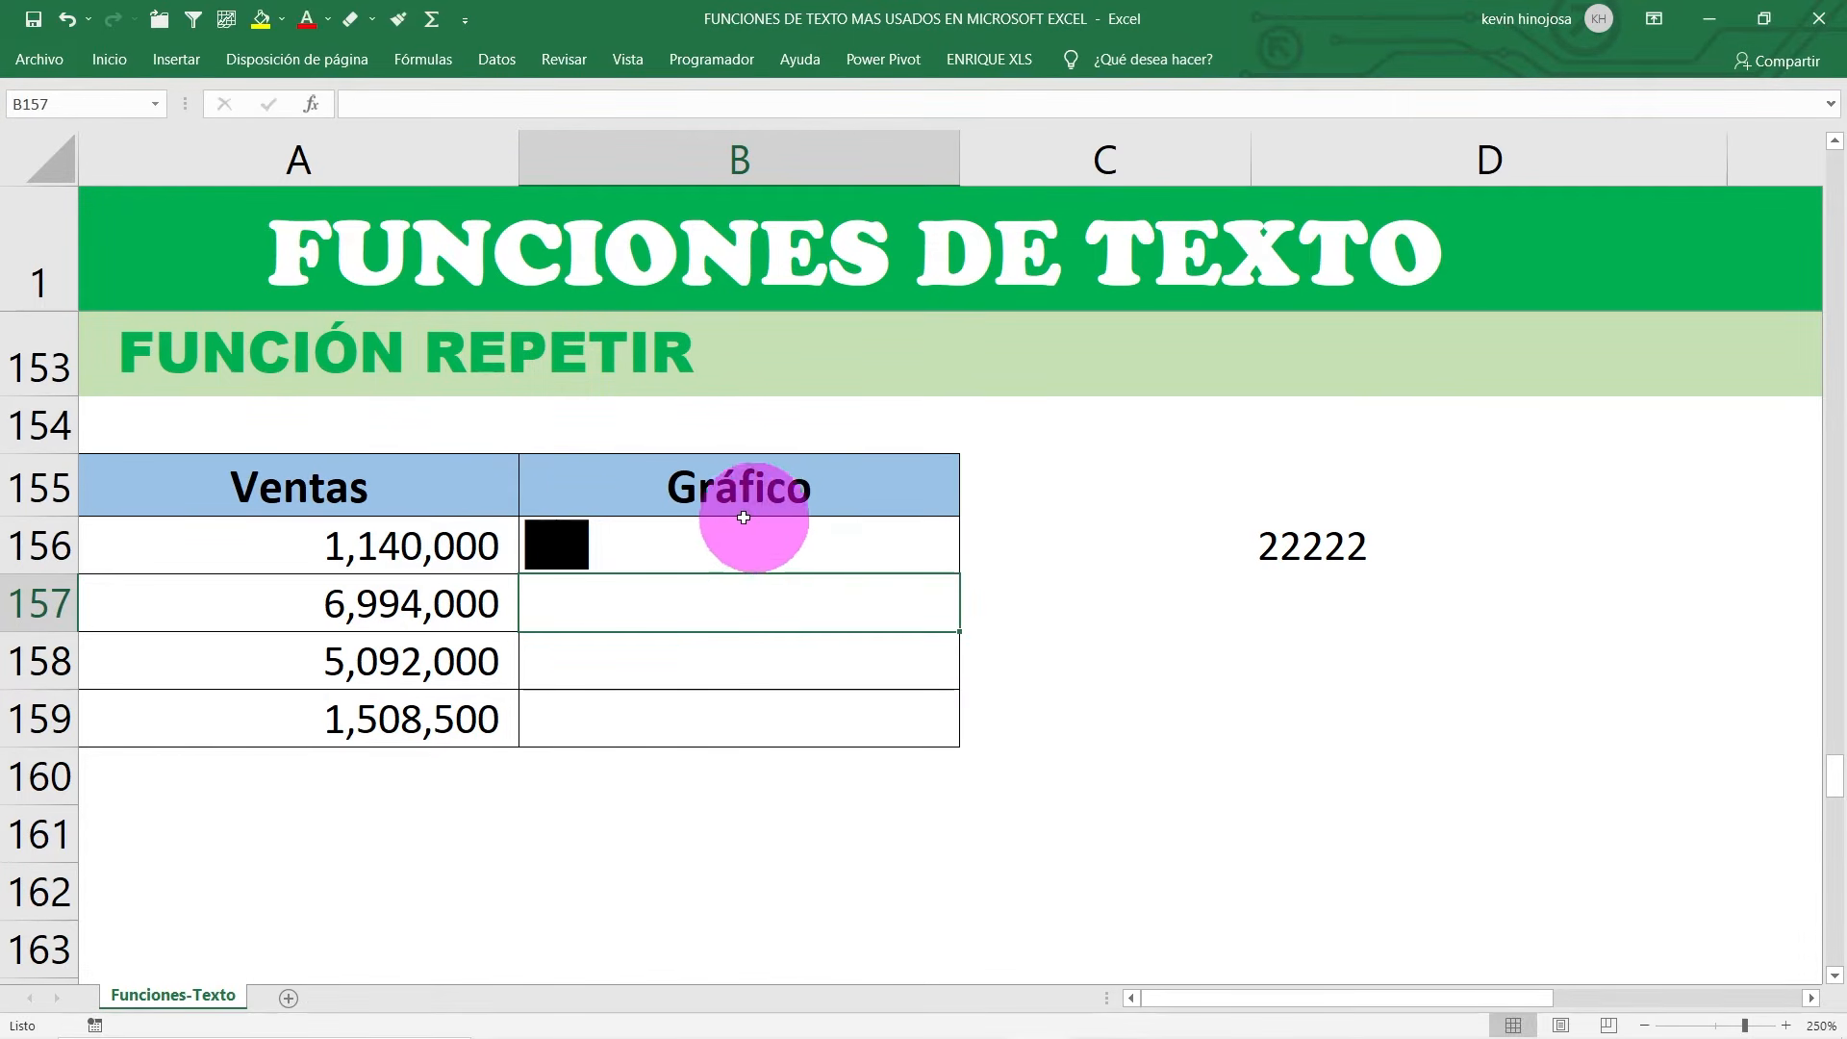
# Step: Fill the B156 REPETIR formula down through B159 and review the copied formula in each Gráfico cell
pyautogui.click(716, 550)
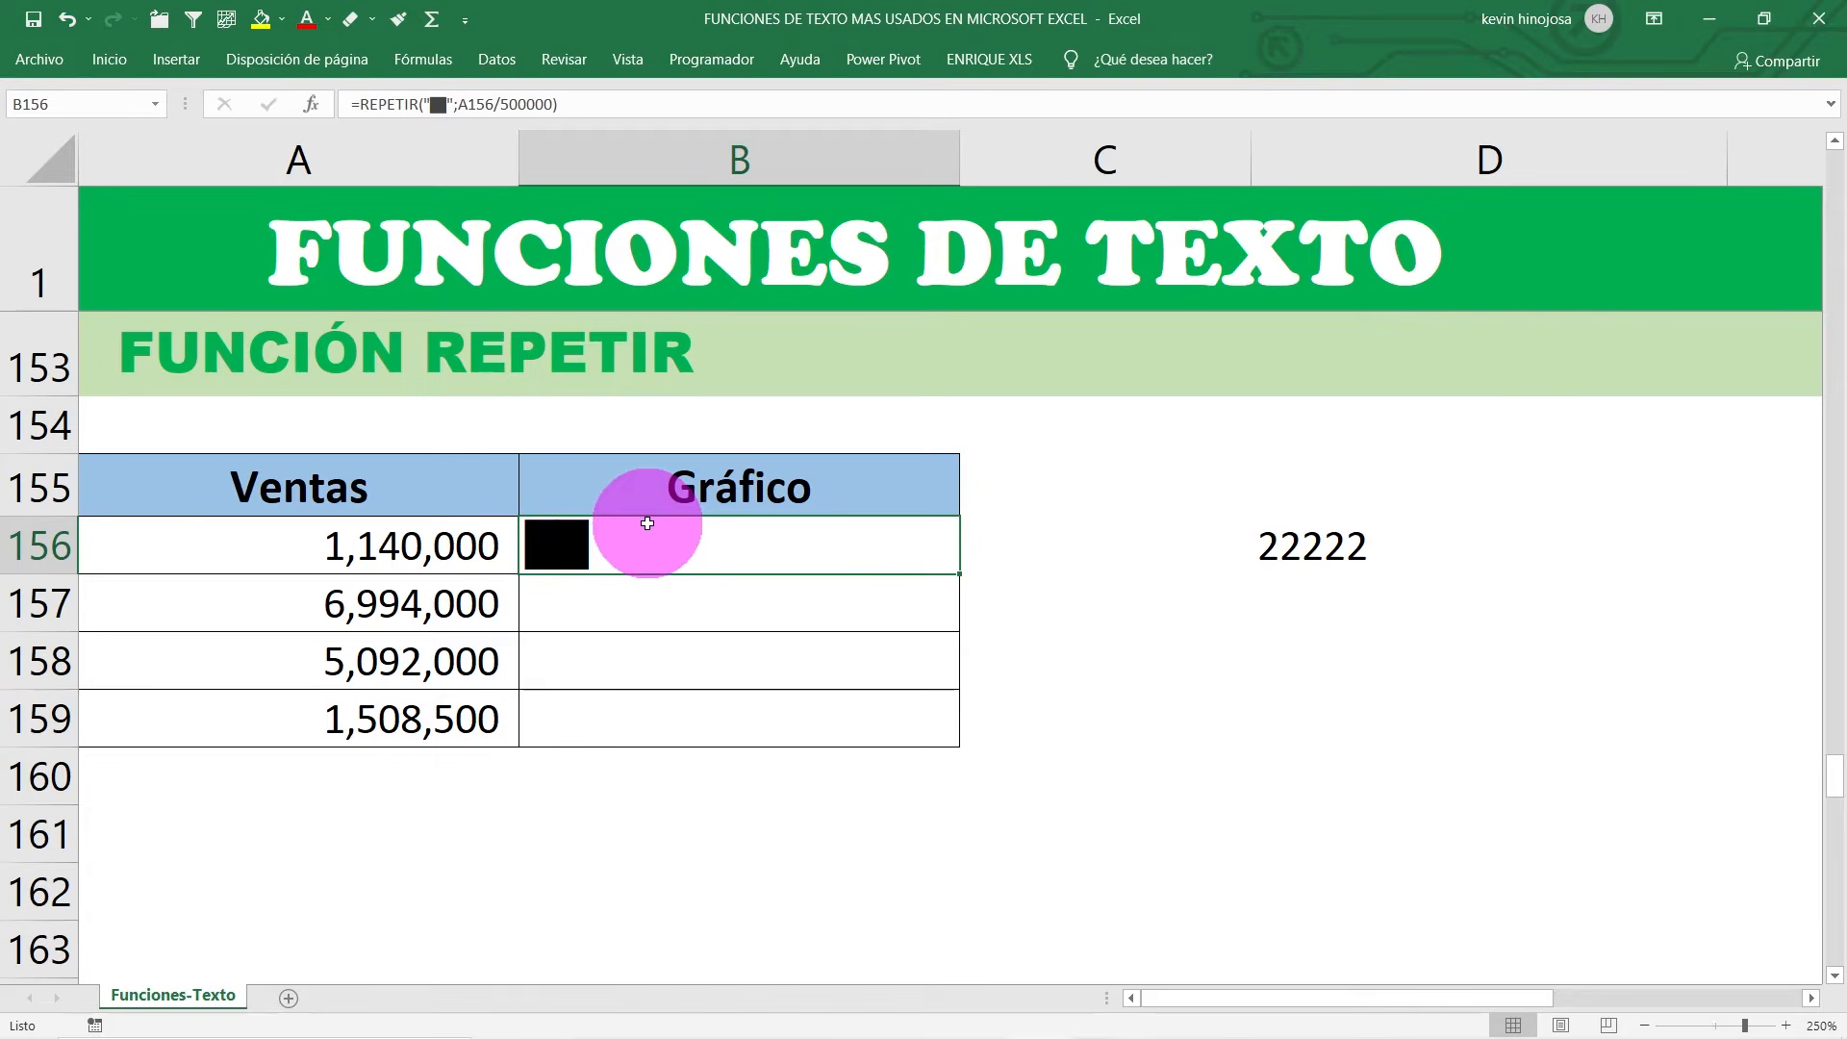
pyautogui.moveTo(934, 676); pyautogui.dragTo(927, 734)
pyautogui.click(781, 720)
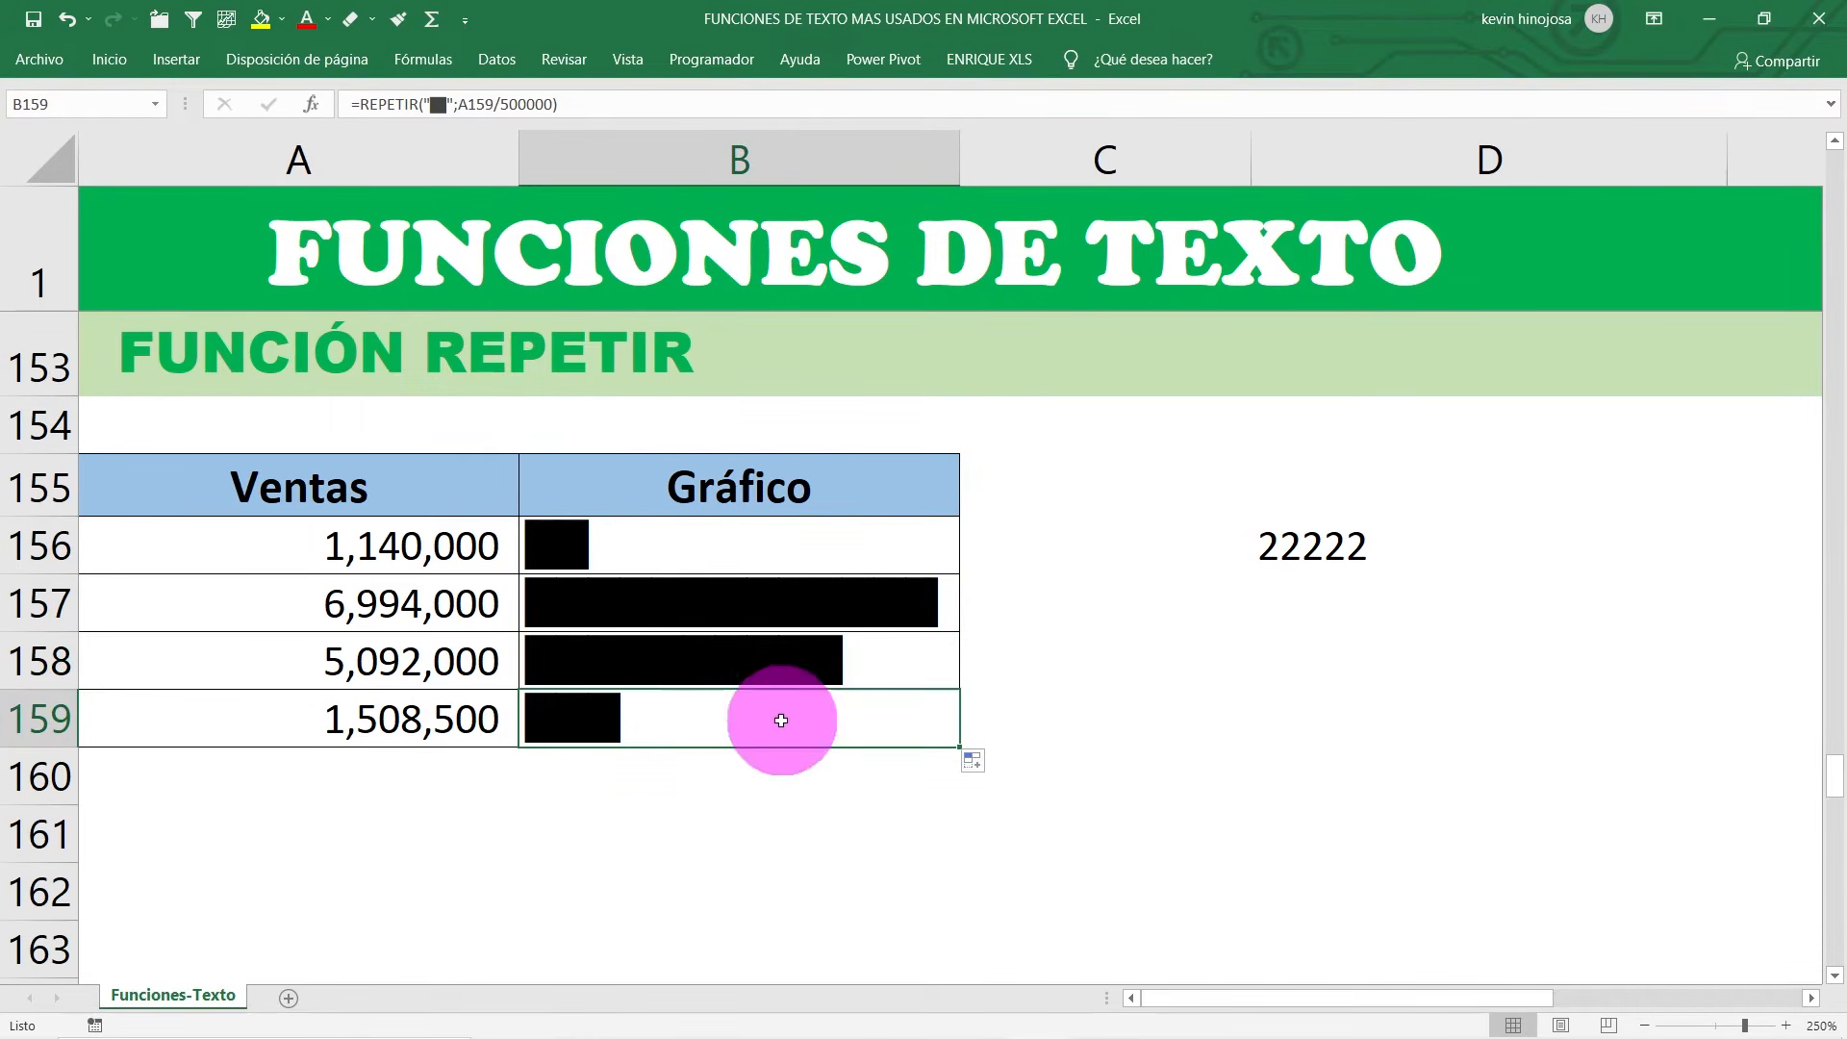
pyautogui.click(783, 651)
pyautogui.click(788, 589)
pyautogui.click(763, 544)
pyautogui.click(781, 713)
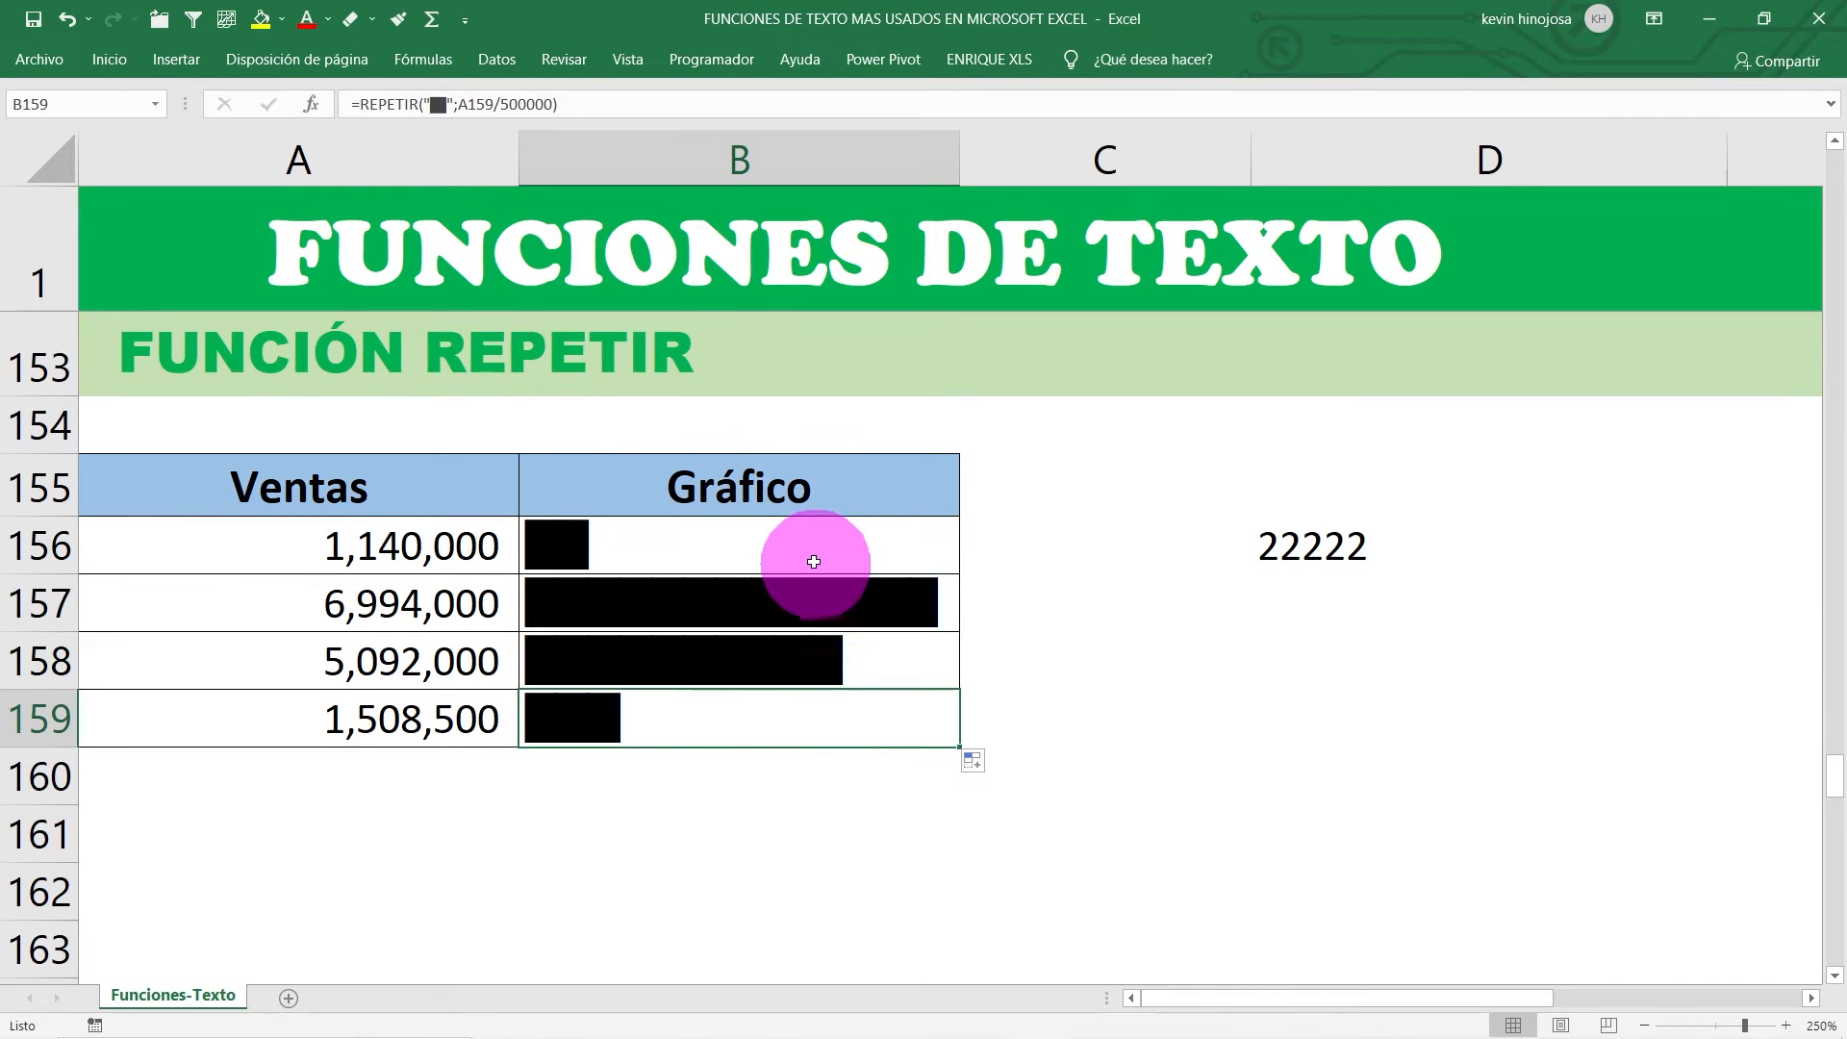
# Step: Set the font color of the bars in B156:B159 to standard orange
pyautogui.moveTo(730, 537); pyautogui.dragTo(751, 714)
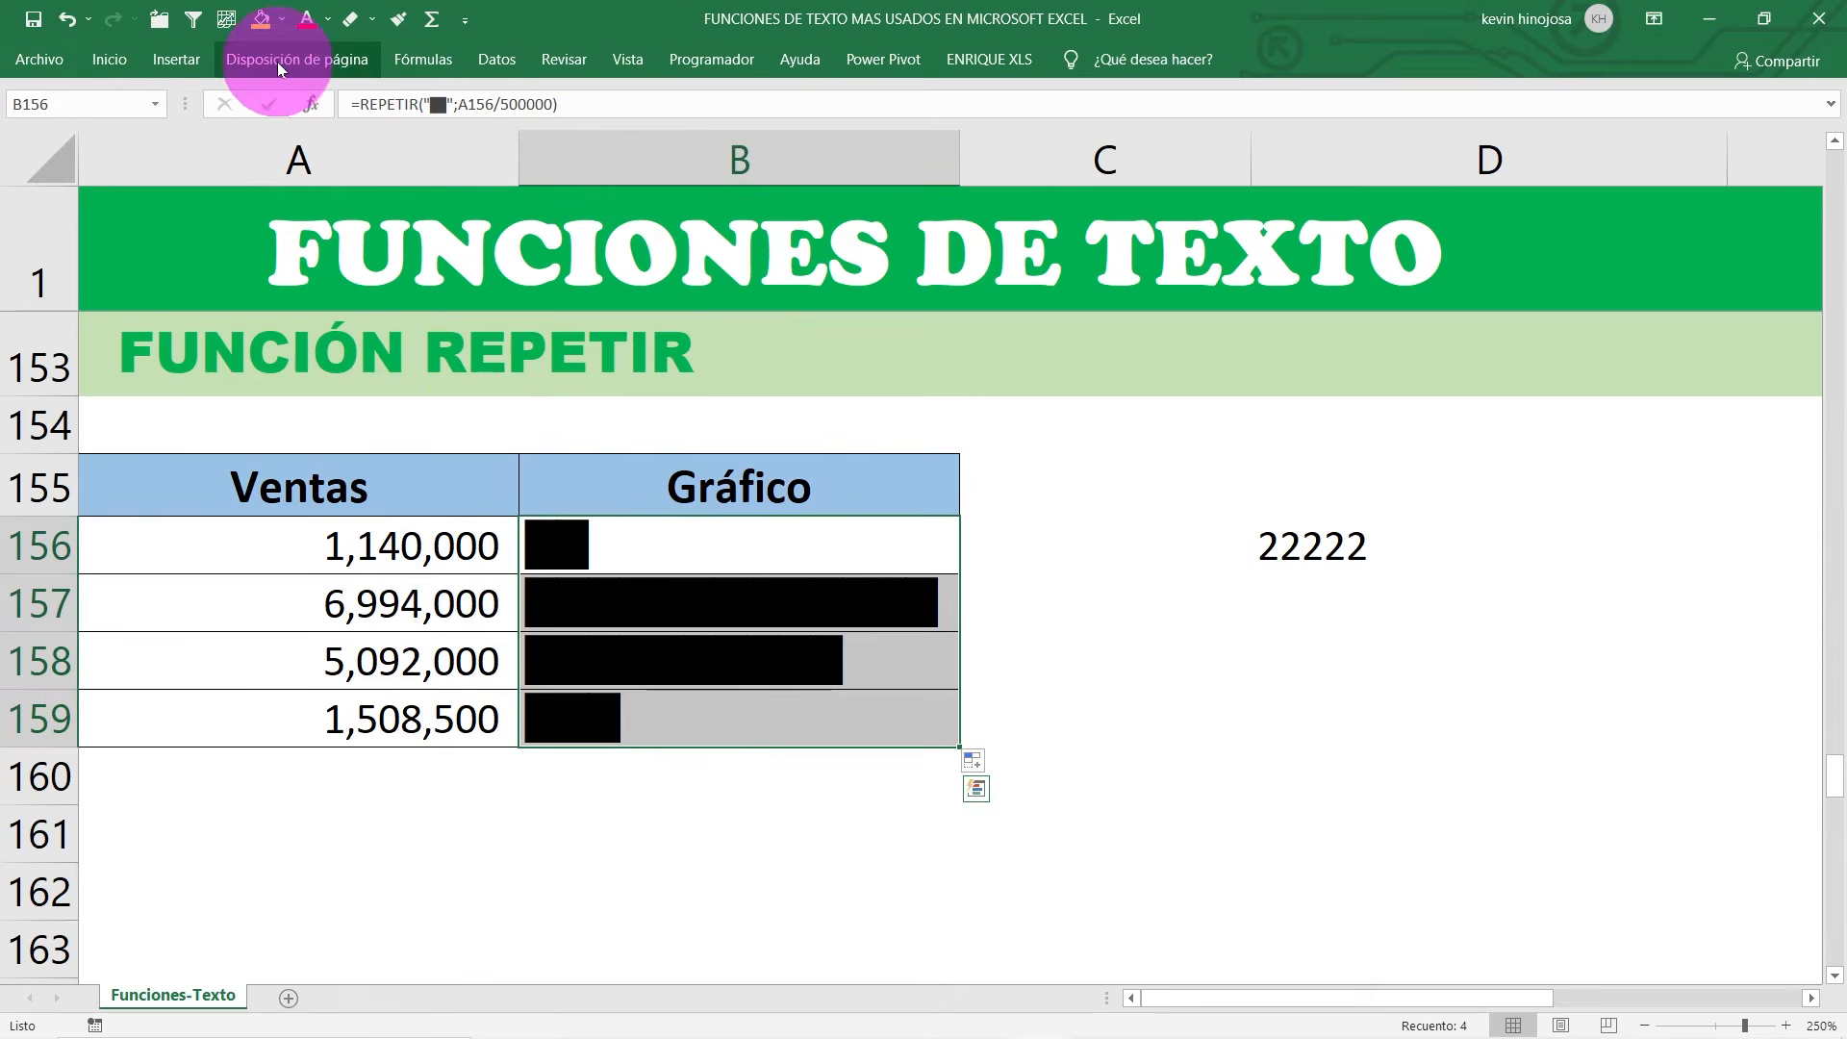
pyautogui.click(121, 58)
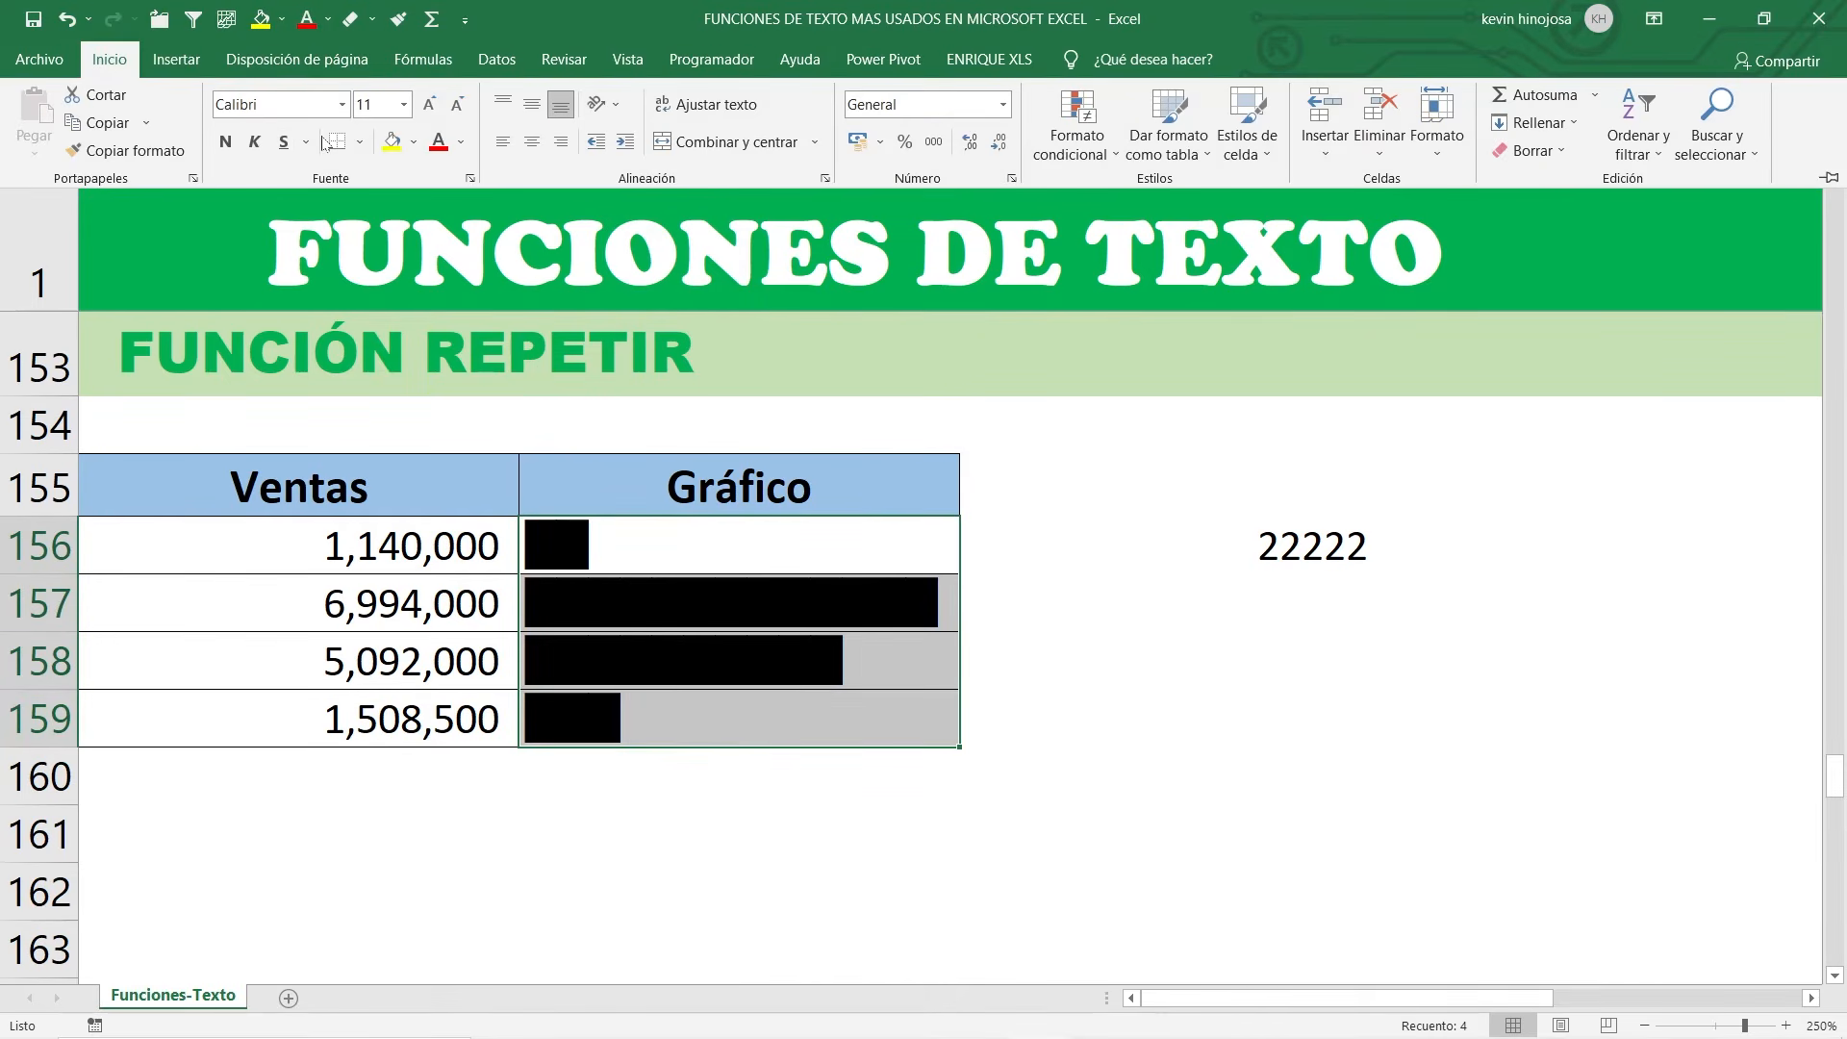
pyautogui.click(460, 142)
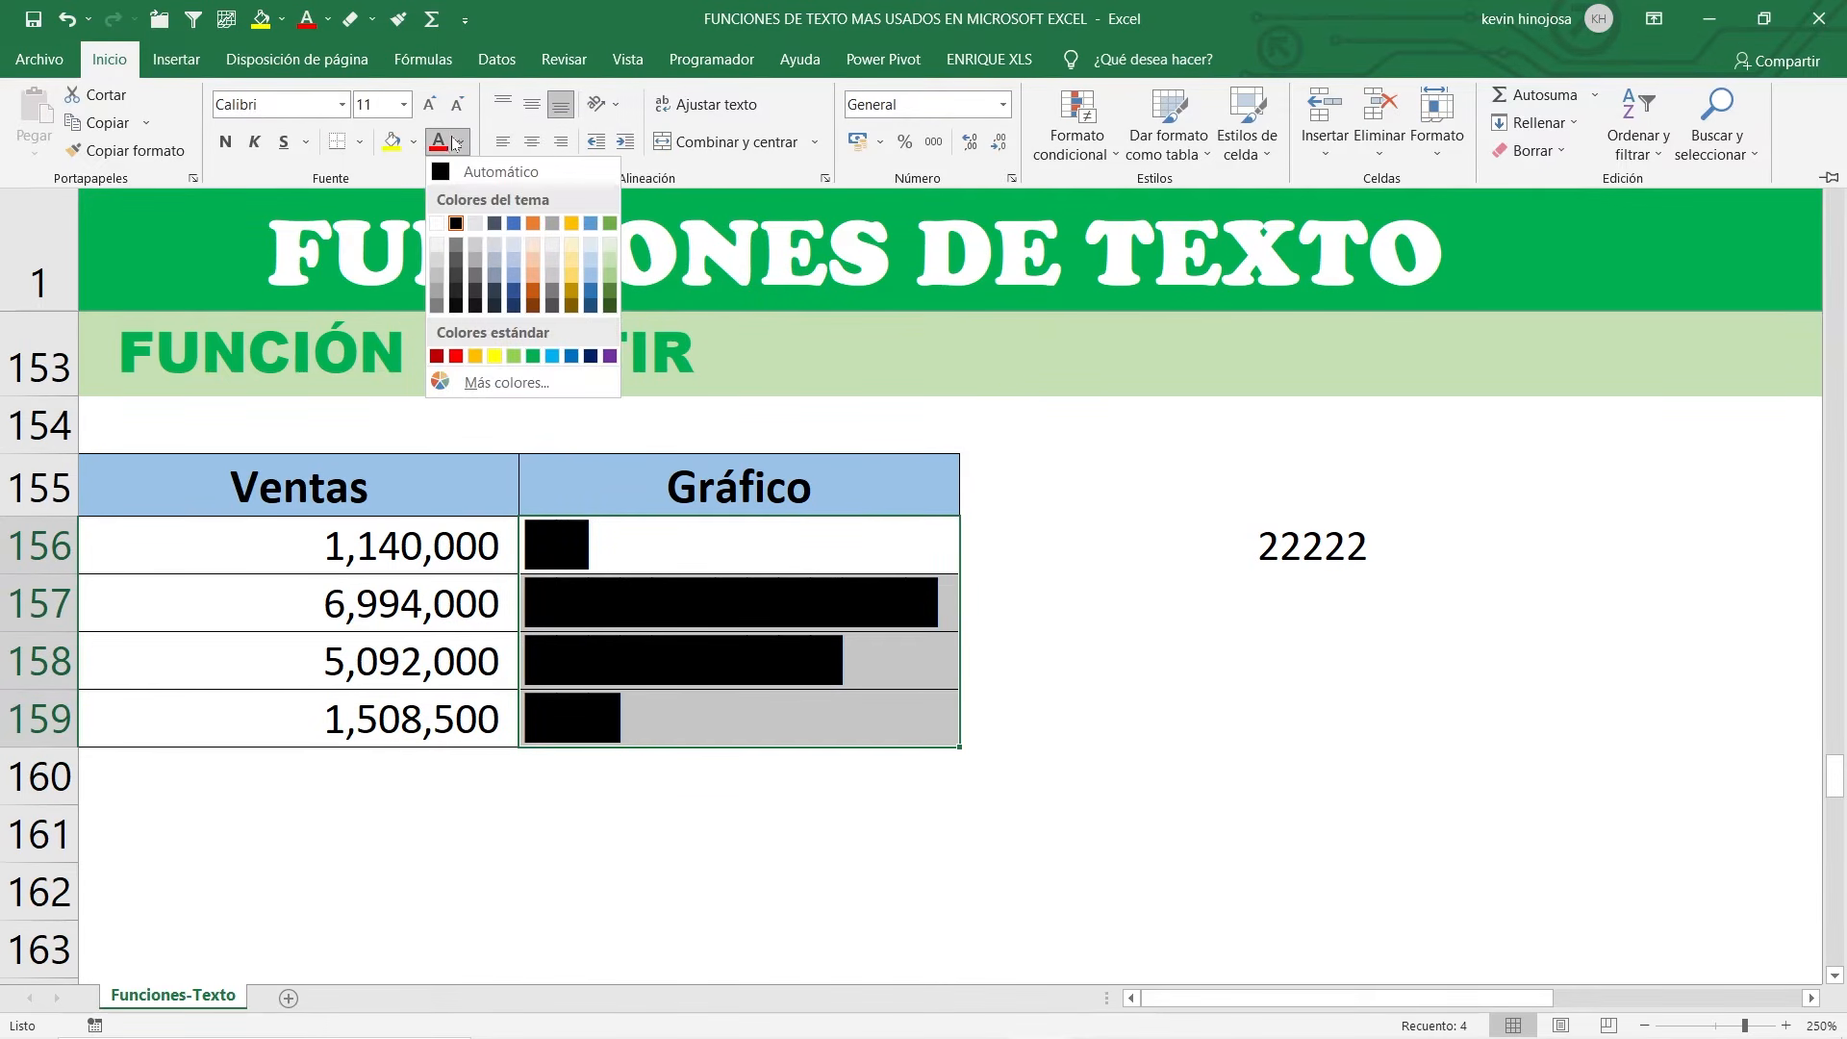
pyautogui.click(475, 355)
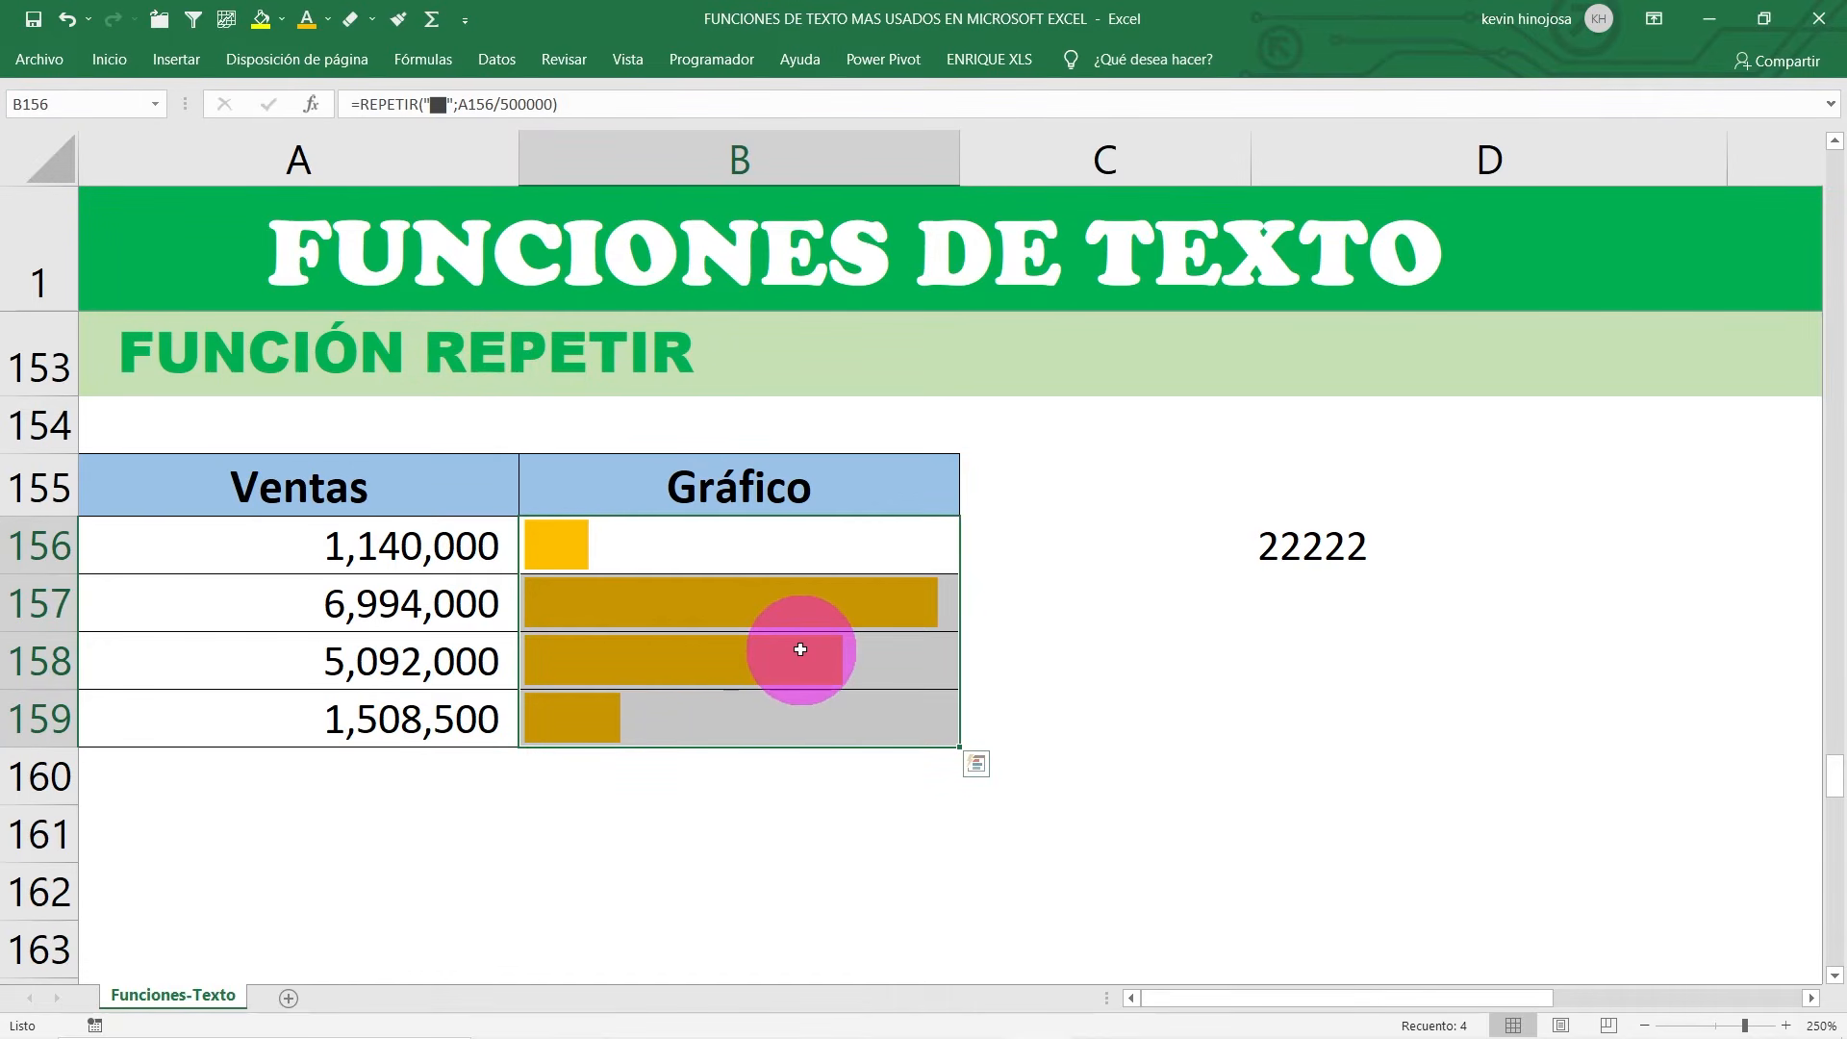
pyautogui.click(1023, 551)
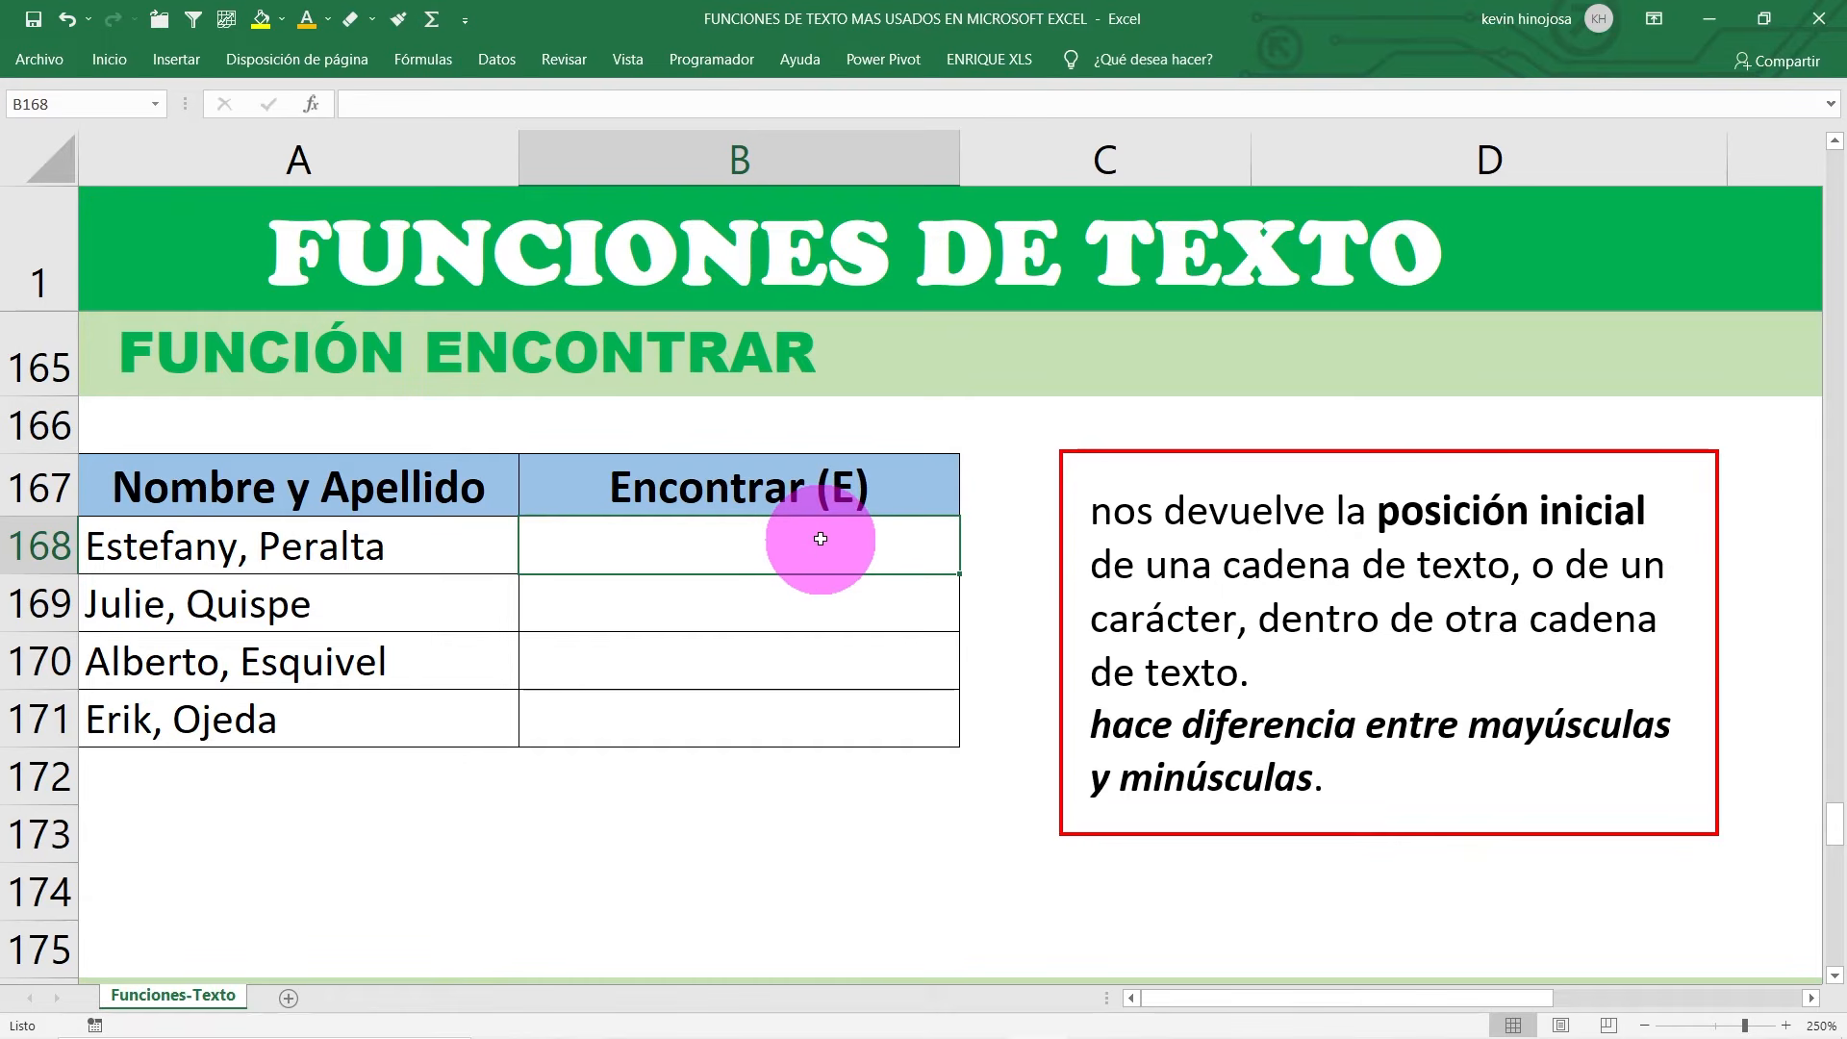
# Step: Review the names in A168:A171 and enter =ENCONTRAR("E";A168) in B168 to find the position of capital E
pyautogui.click(362, 541)
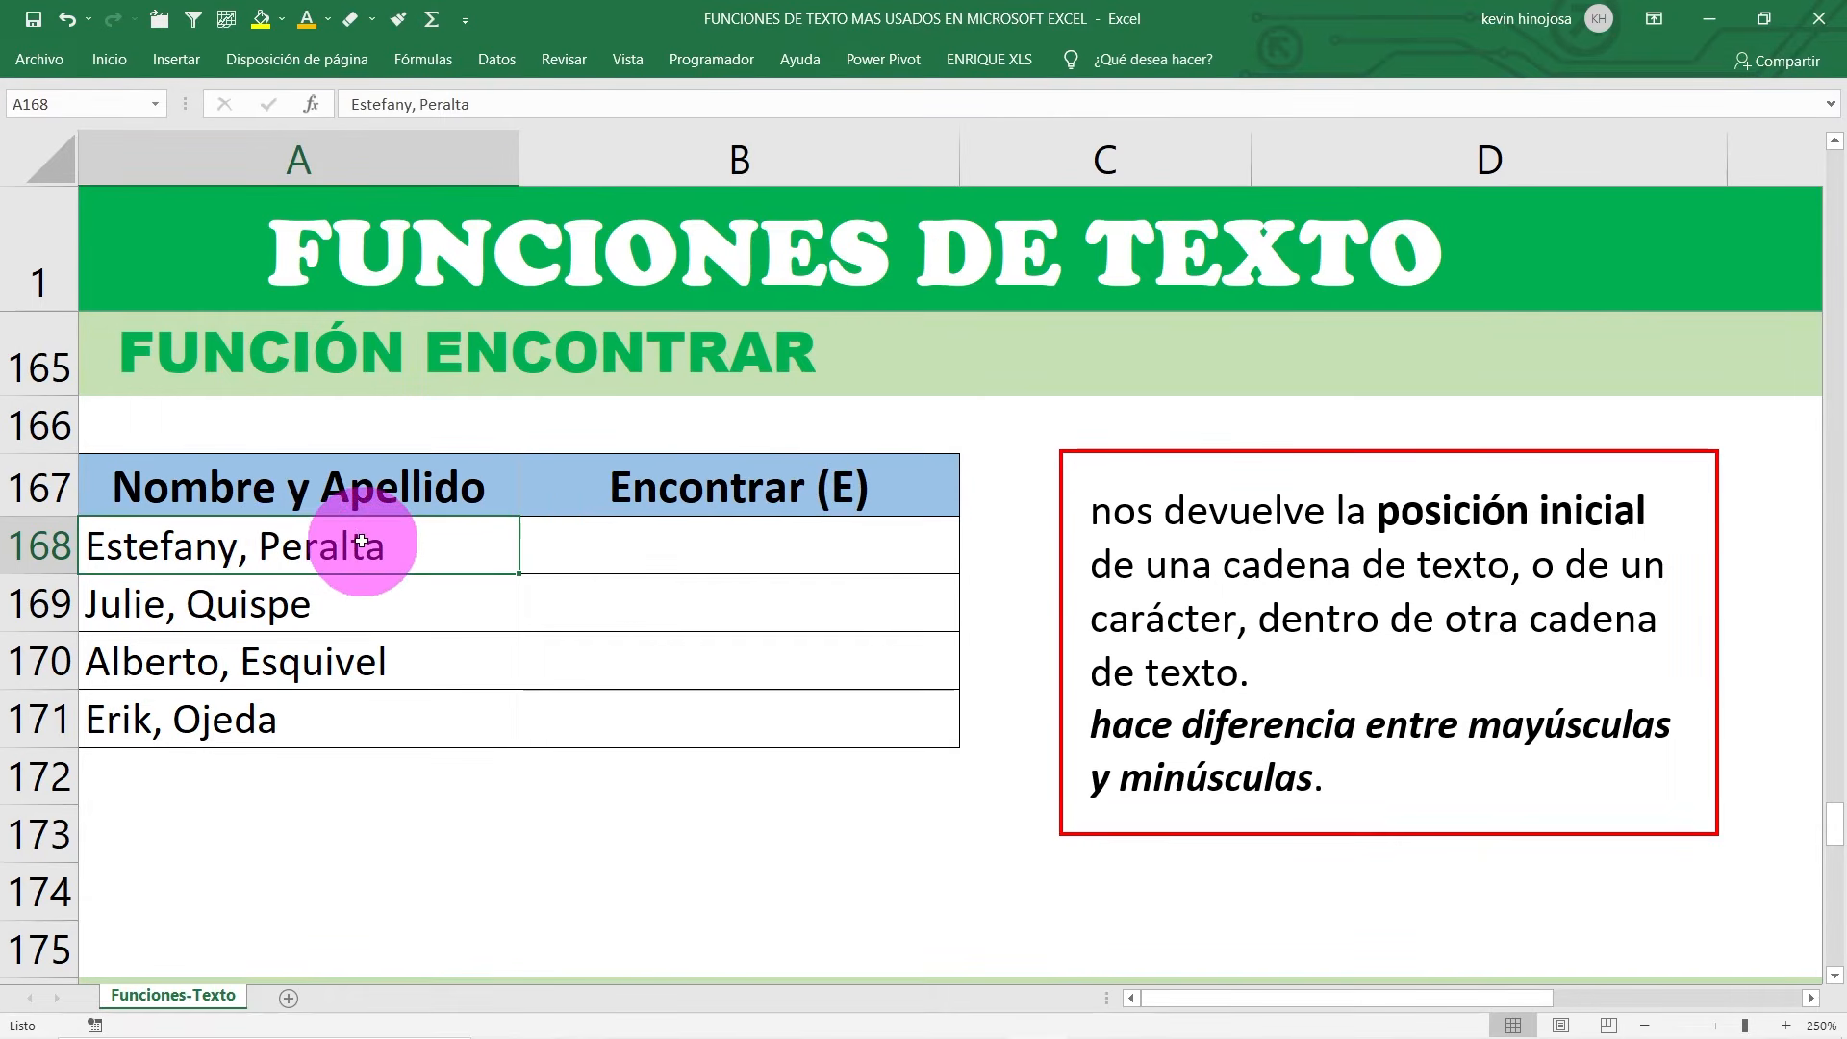
pyautogui.moveTo(362, 541); pyautogui.dragTo(339, 712)
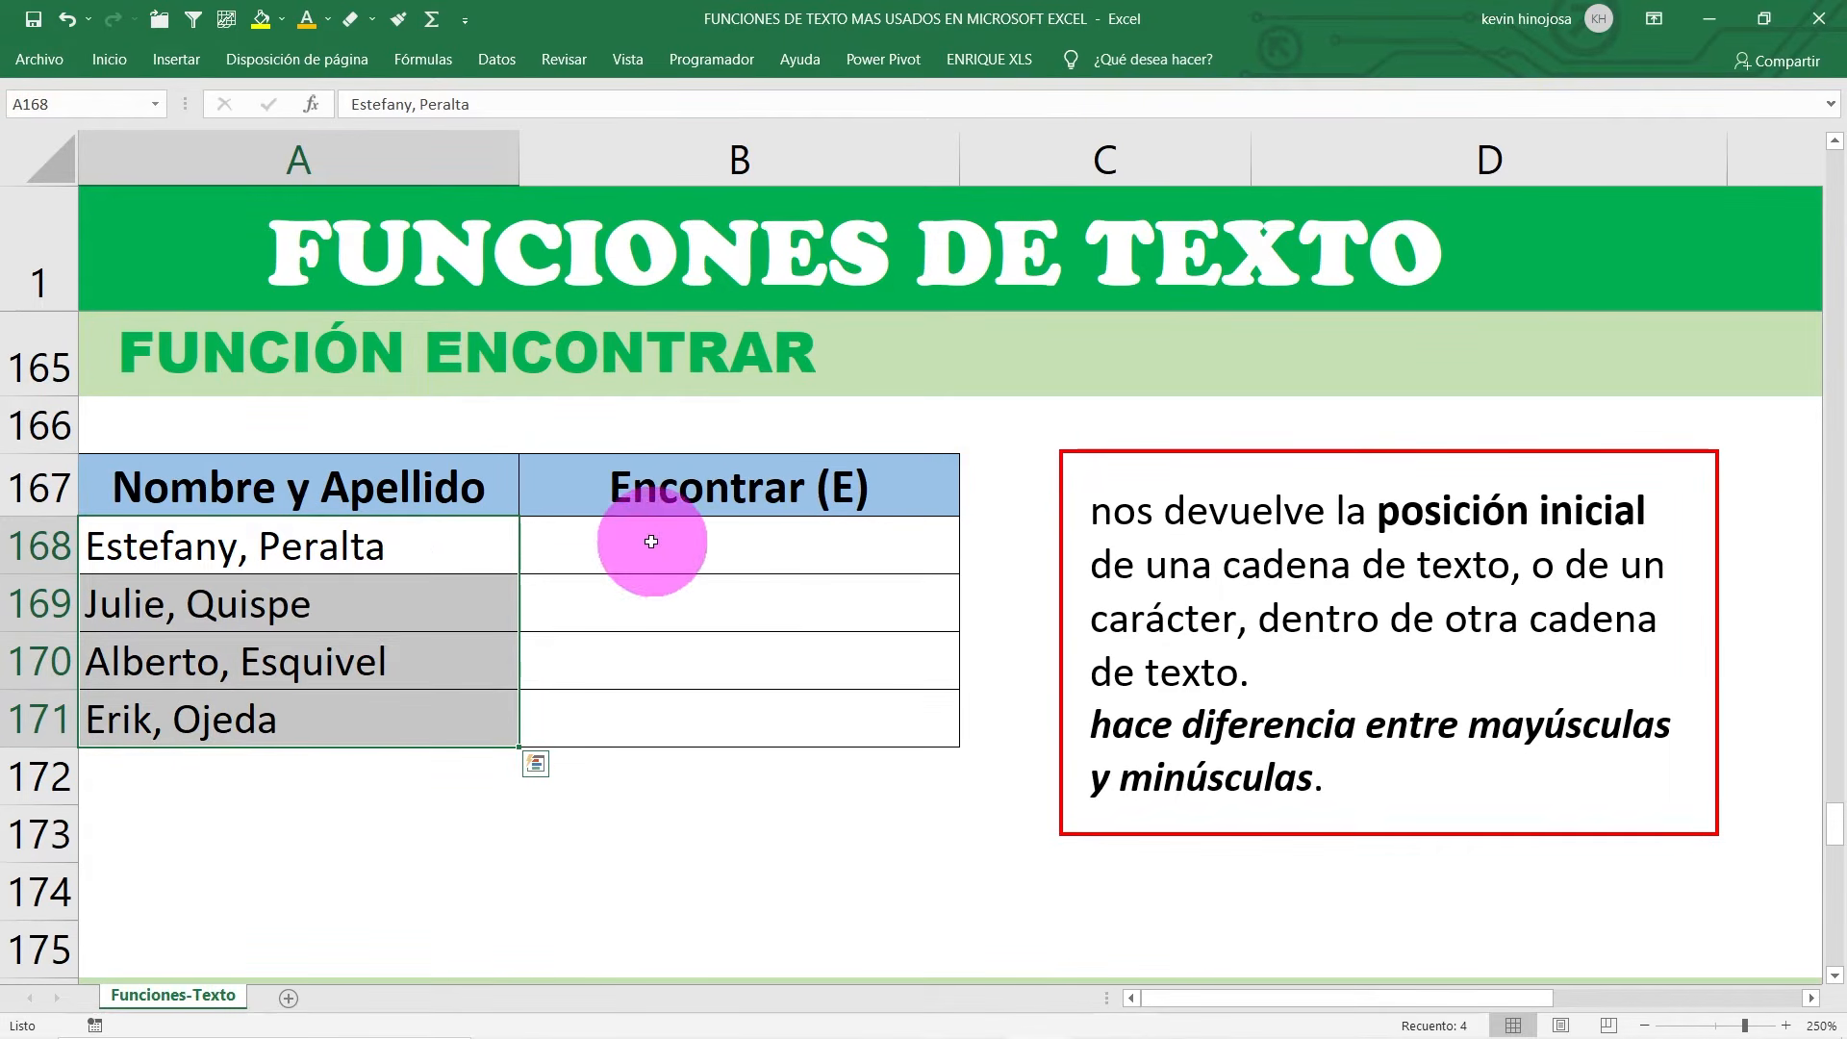
pyautogui.moveTo(652, 542); pyautogui.dragTo(668, 713)
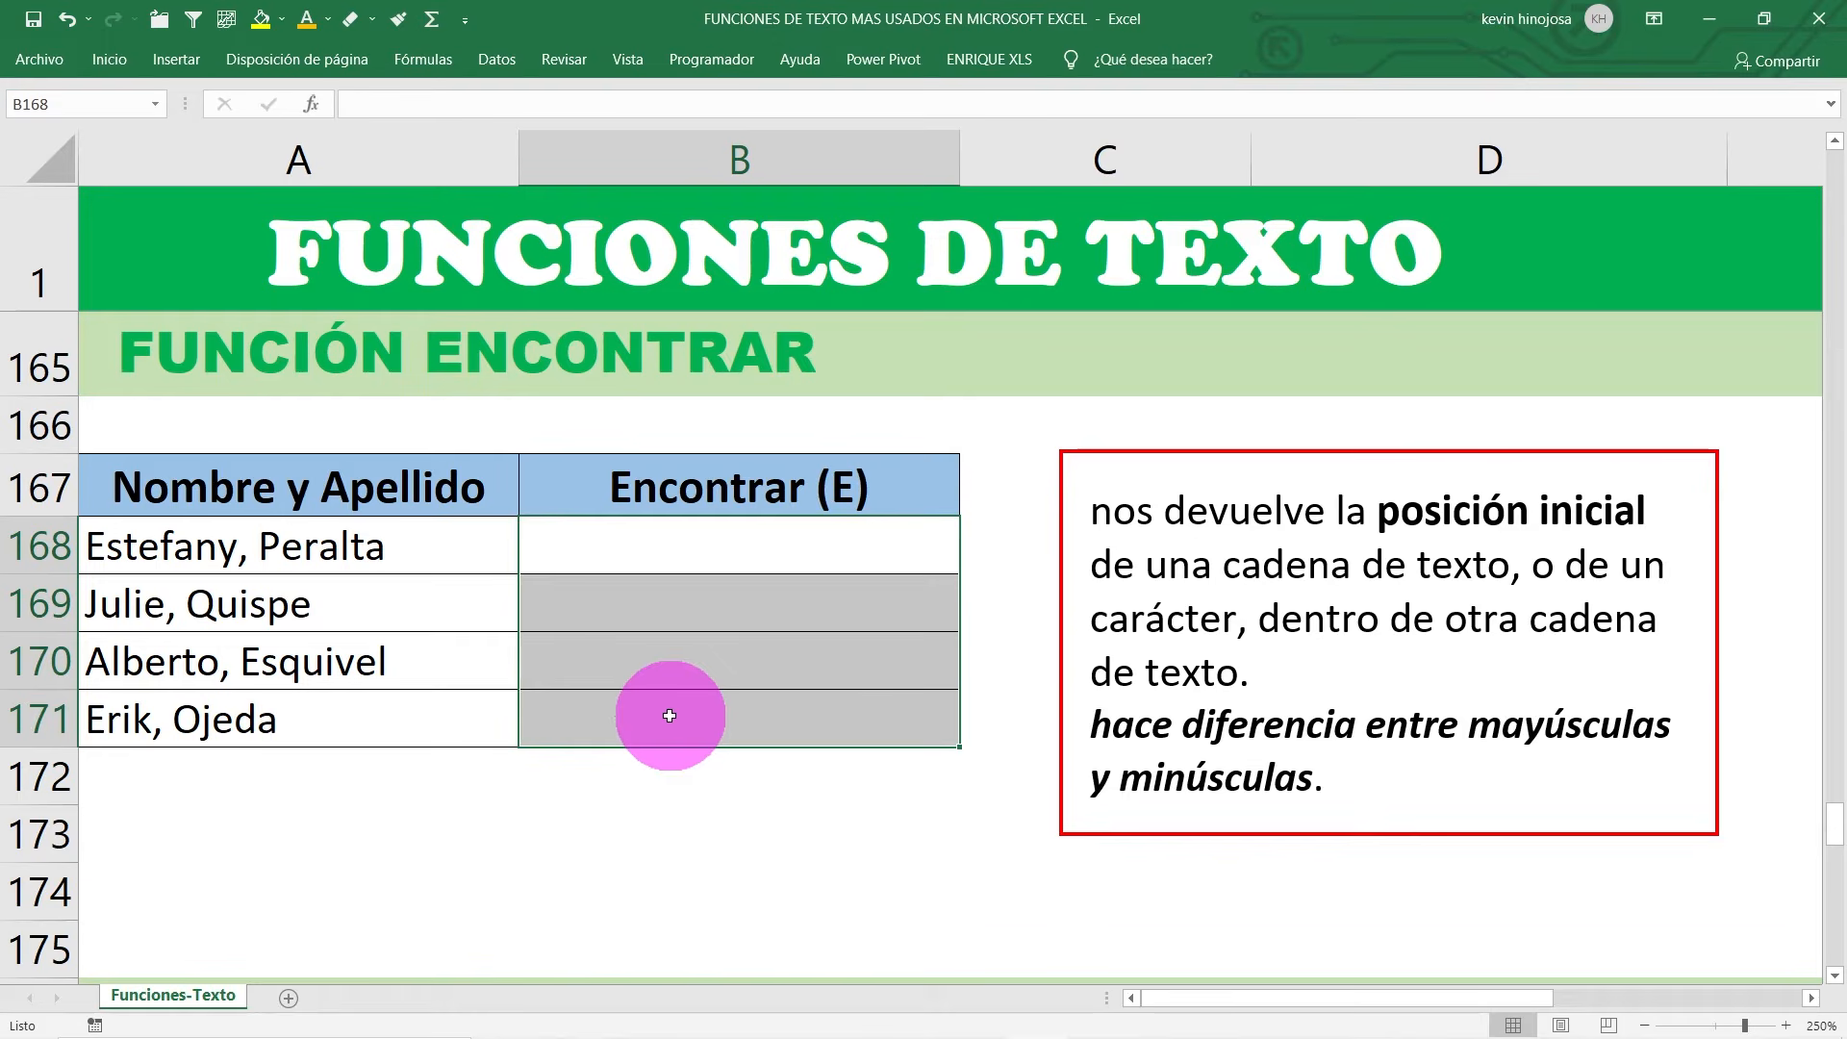
pyautogui.click(683, 545)
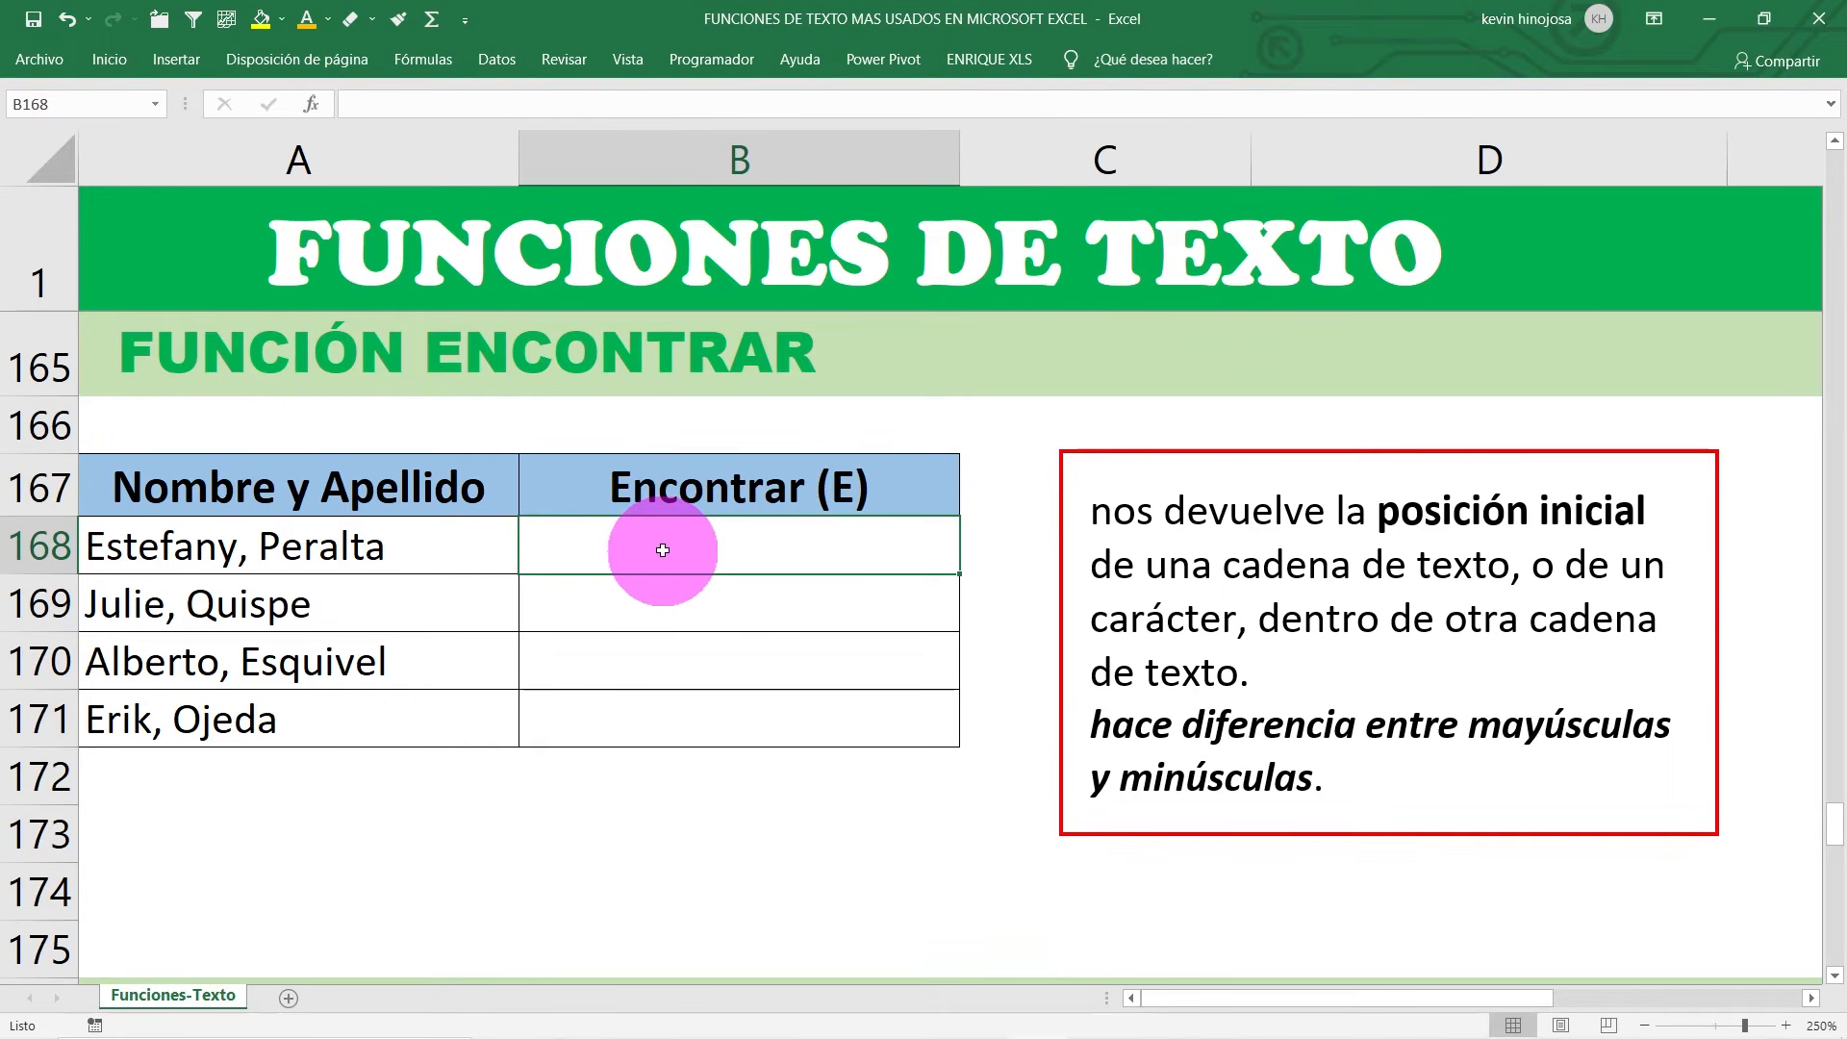
pyautogui.write('=')
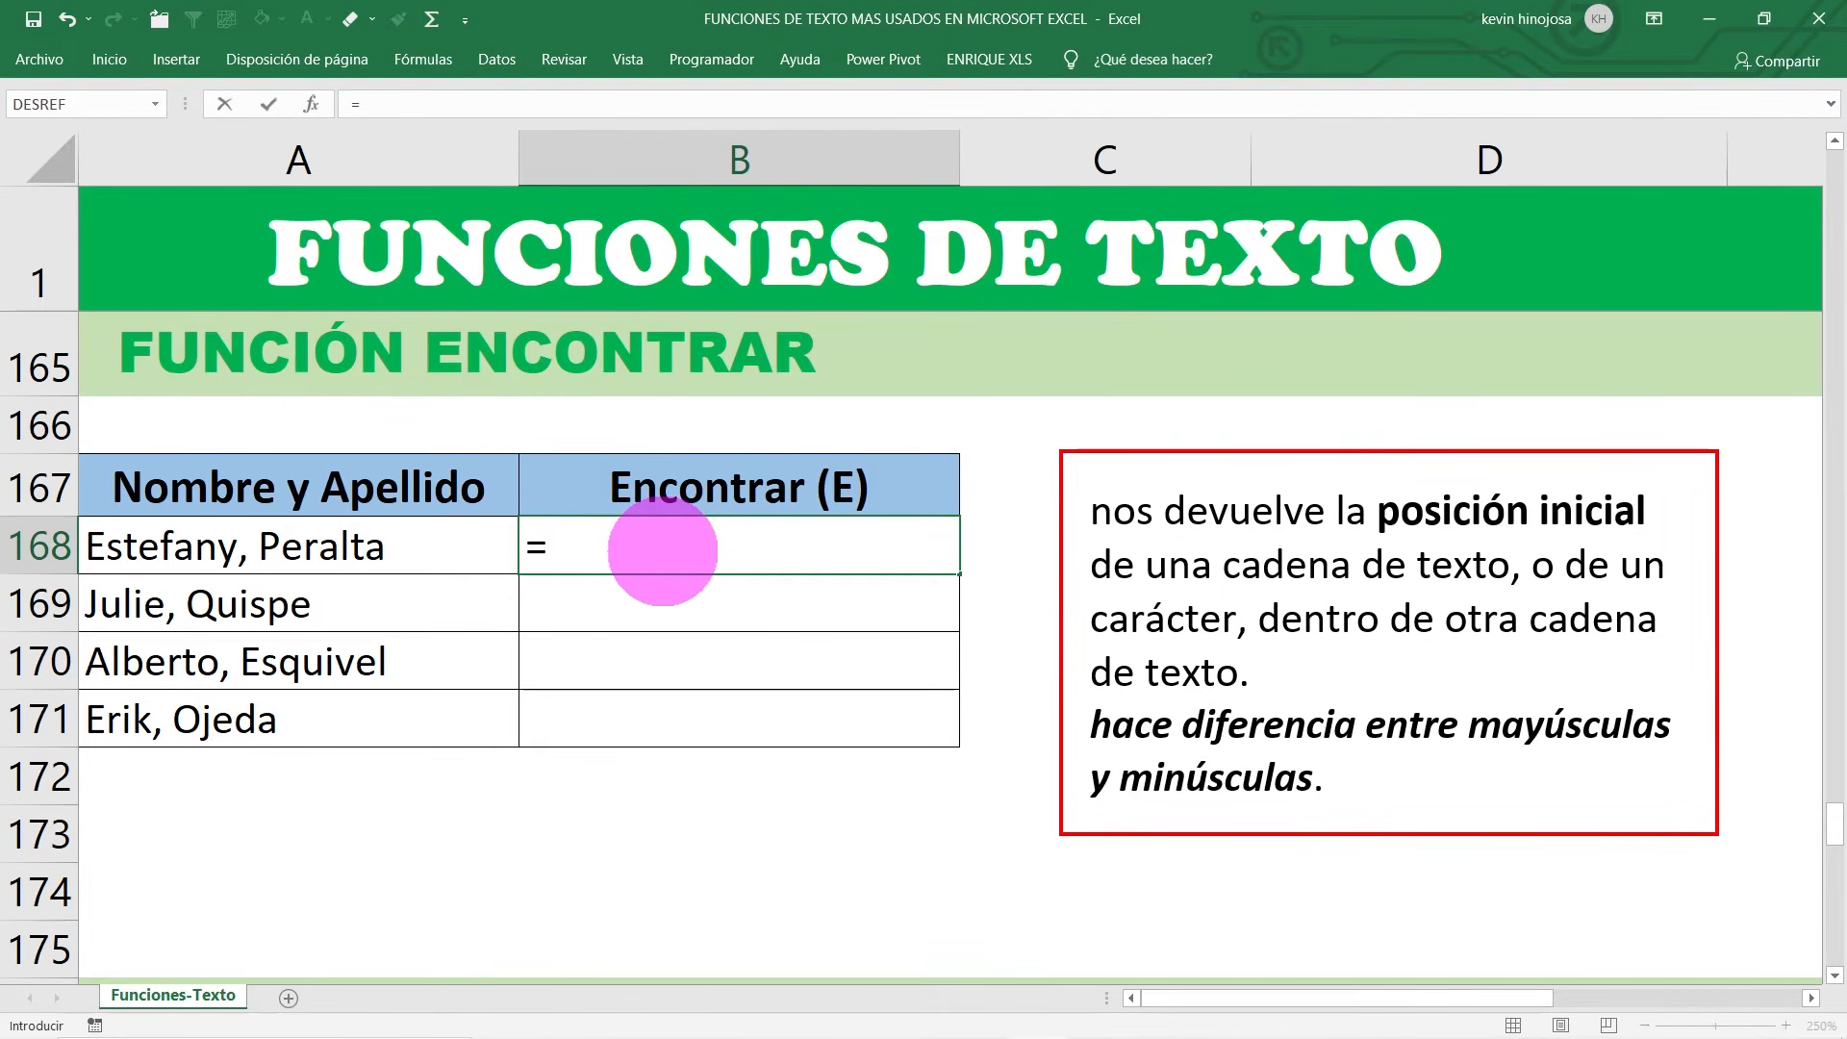
pyautogui.write('ENCO')
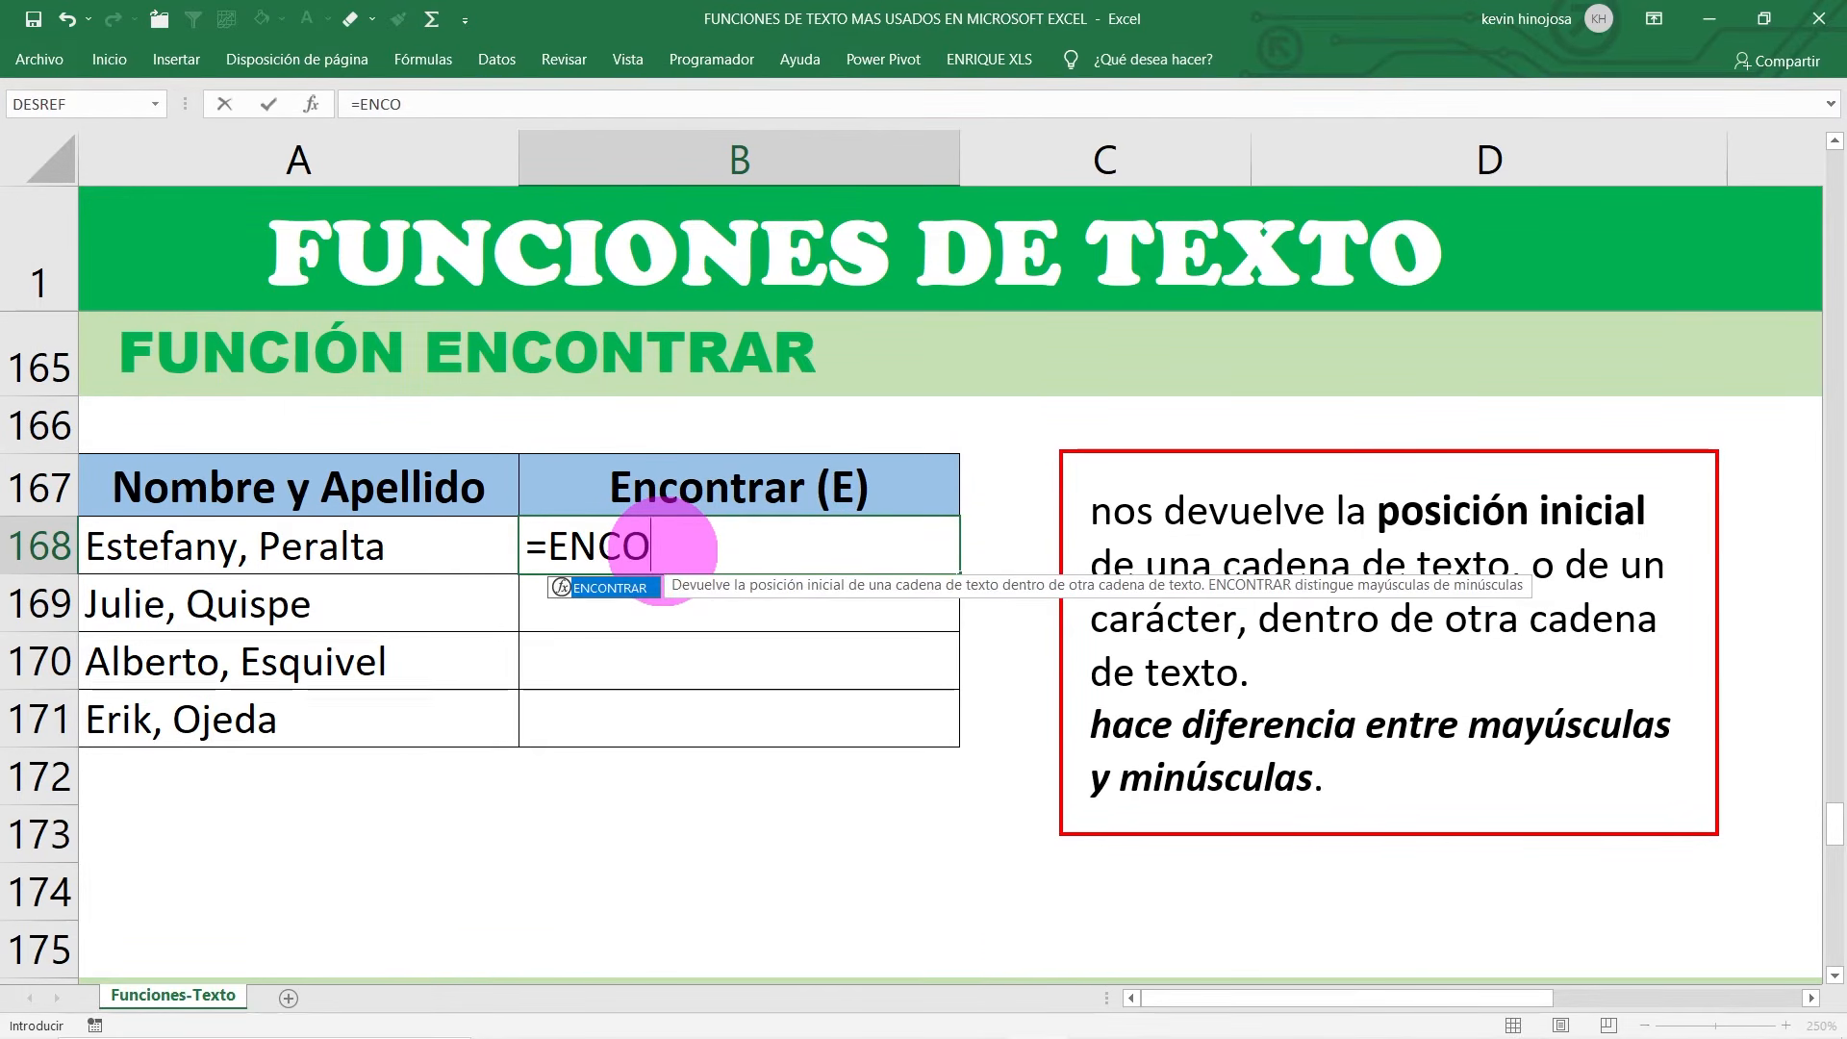
pyautogui.doubleClick(615, 588)
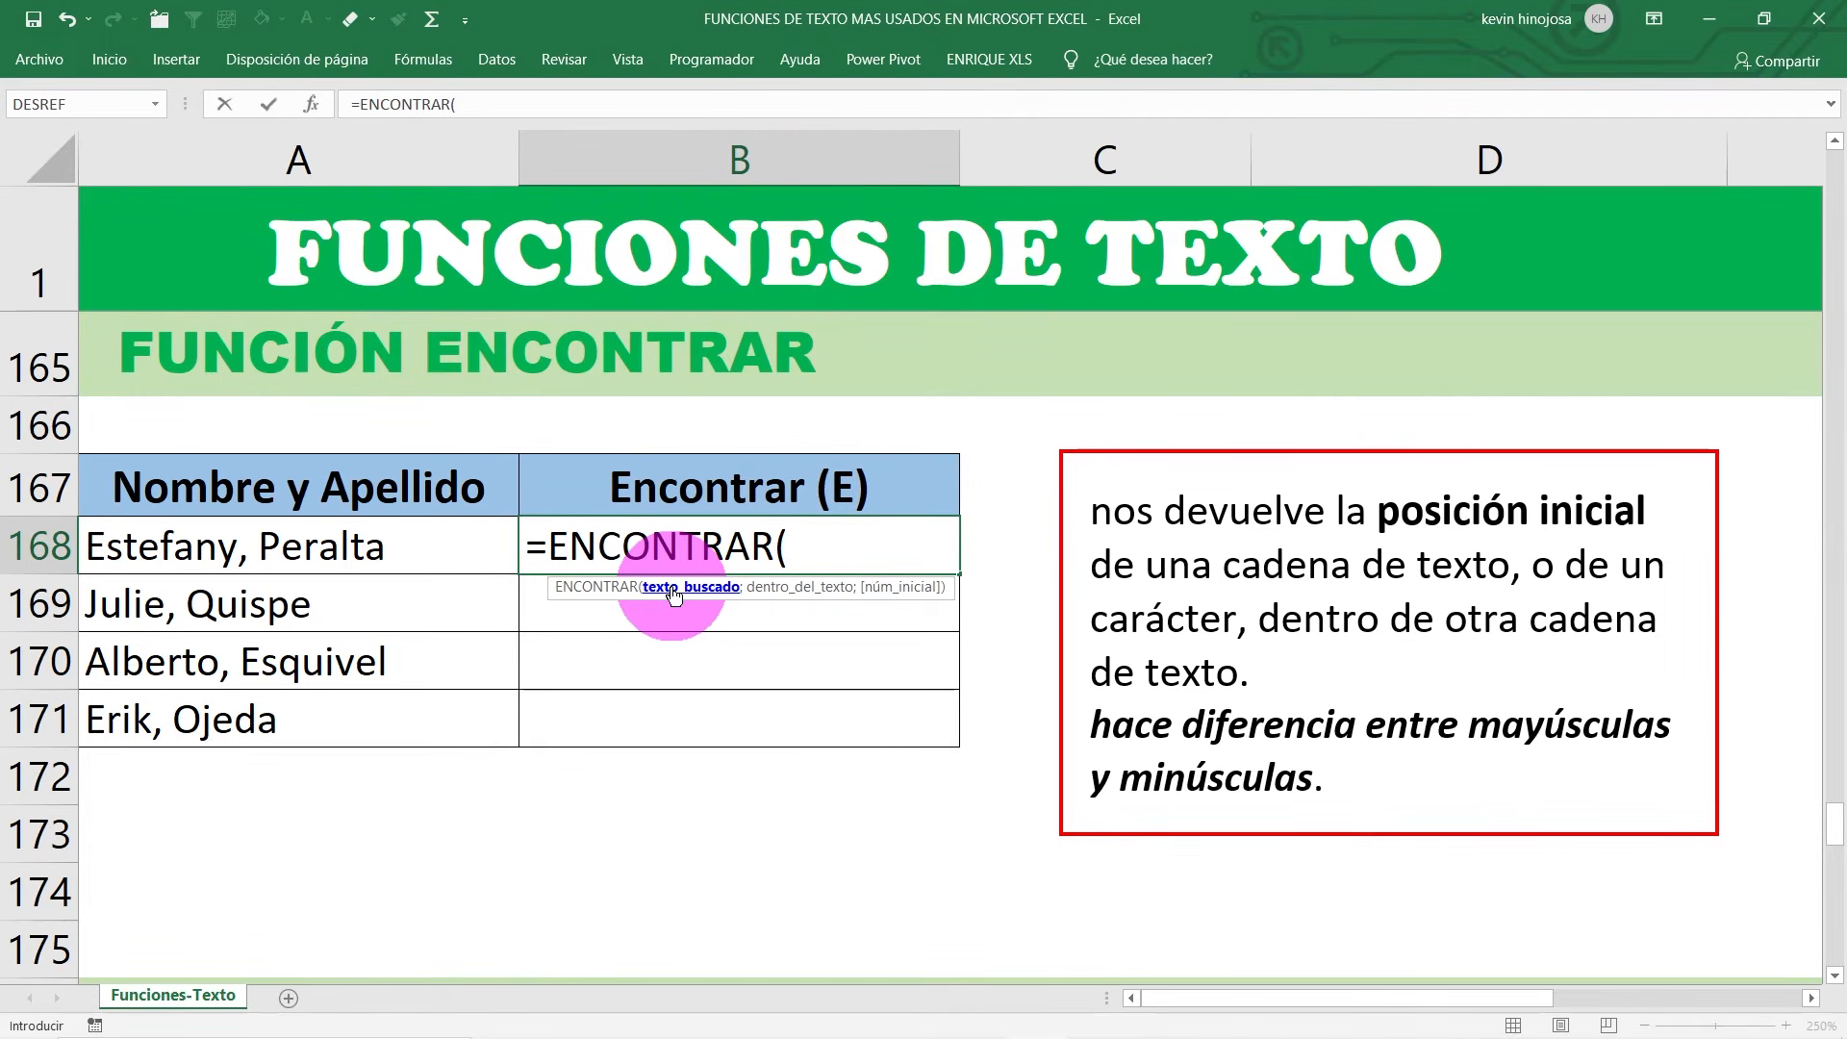
pyautogui.write('"E";')
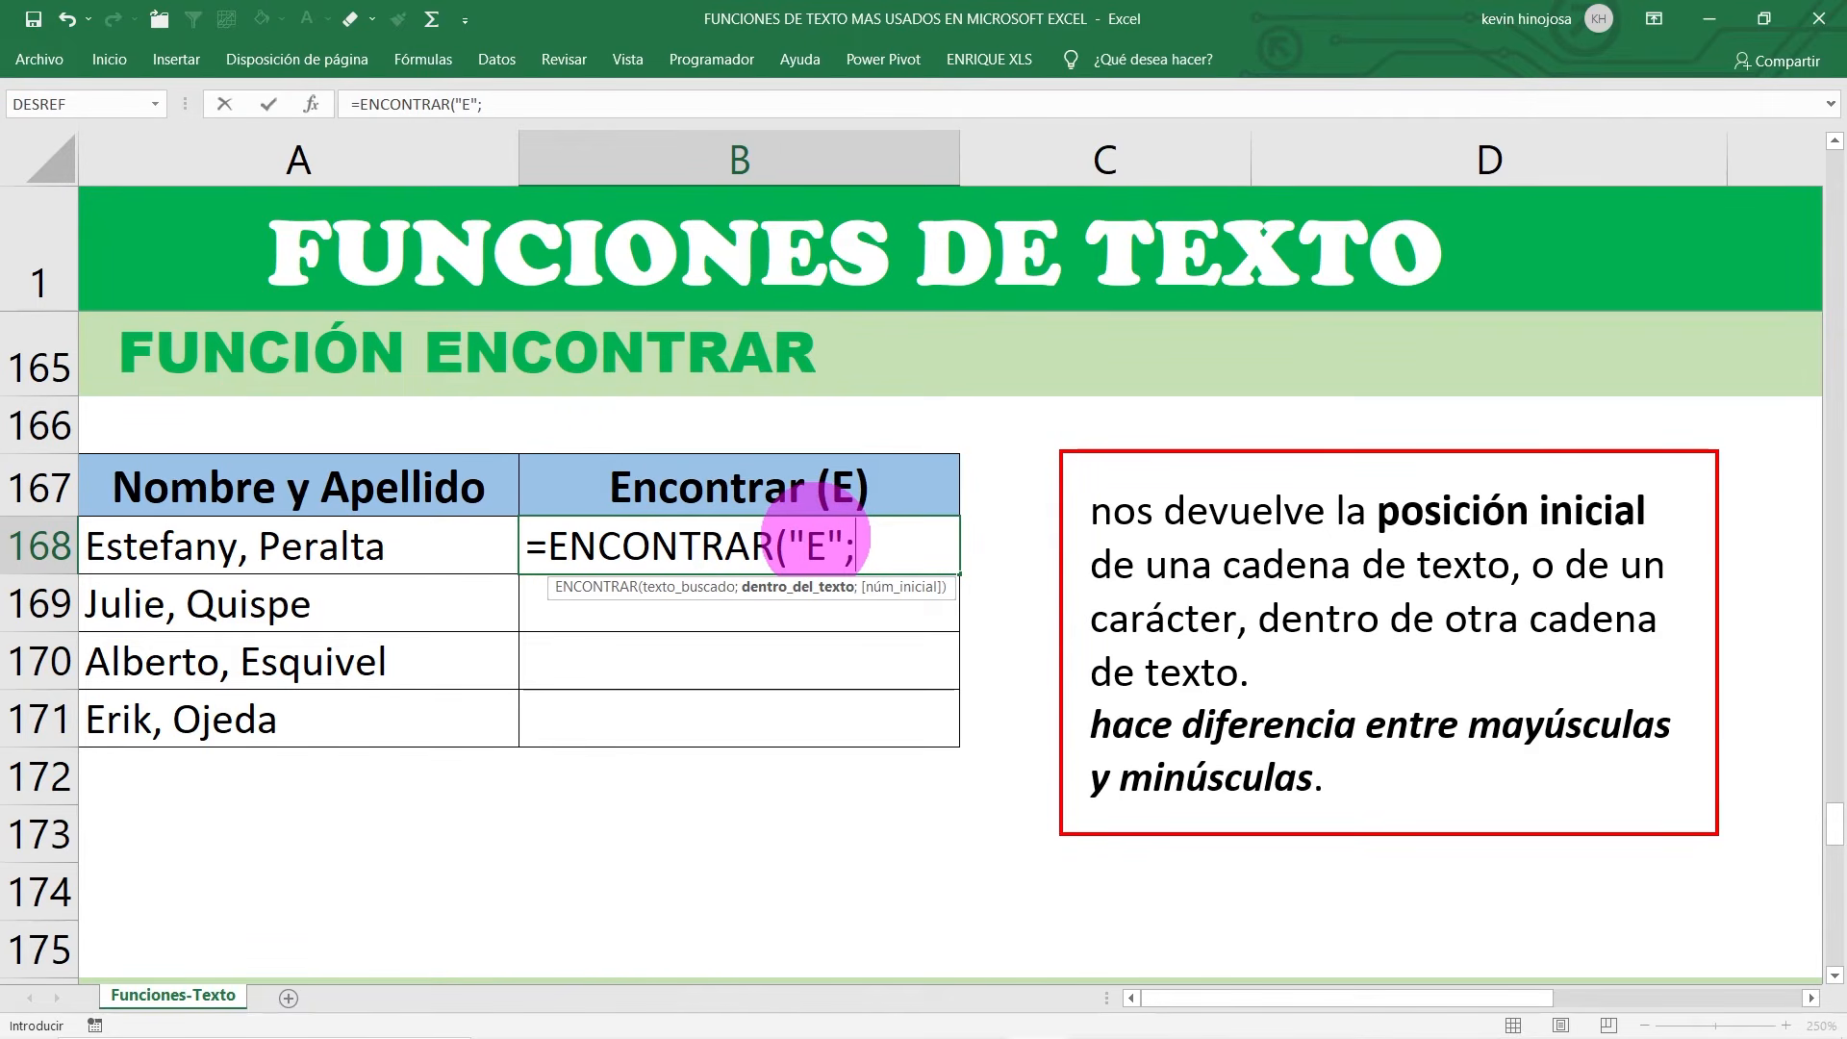
pyautogui.click(298, 537)
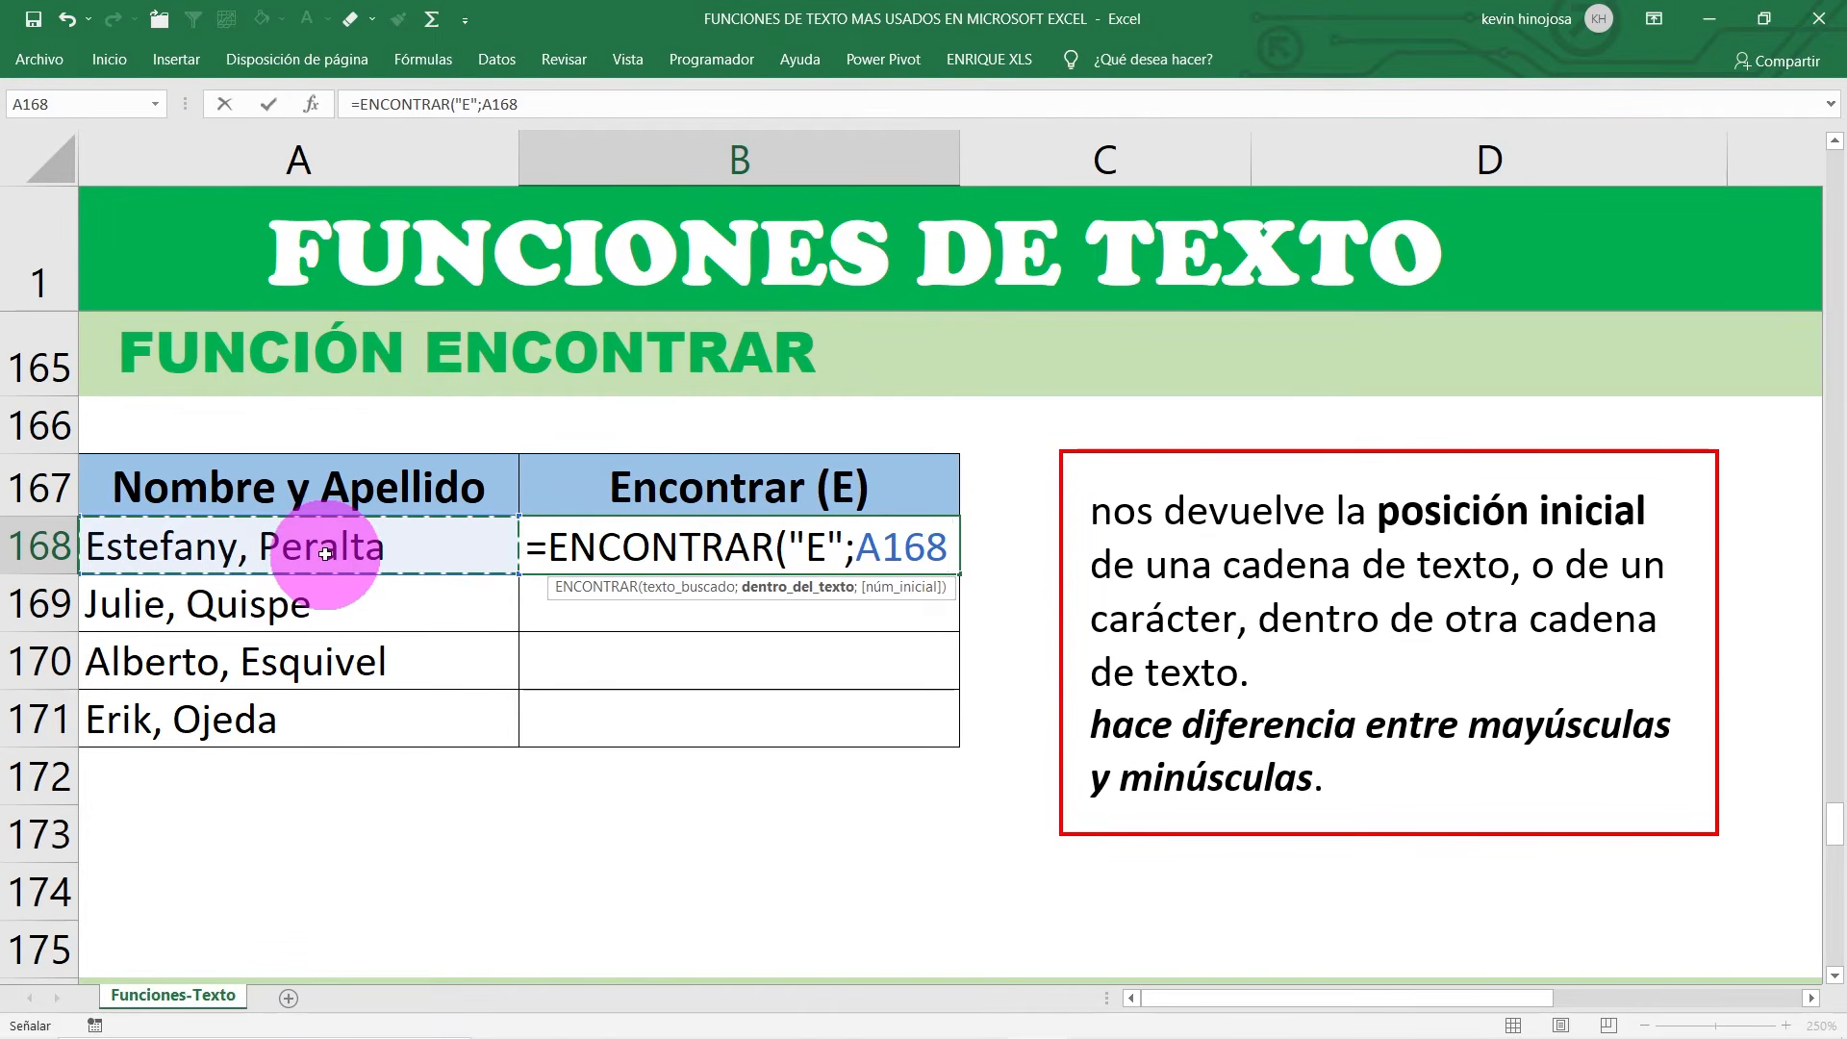
pyautogui.write(')')
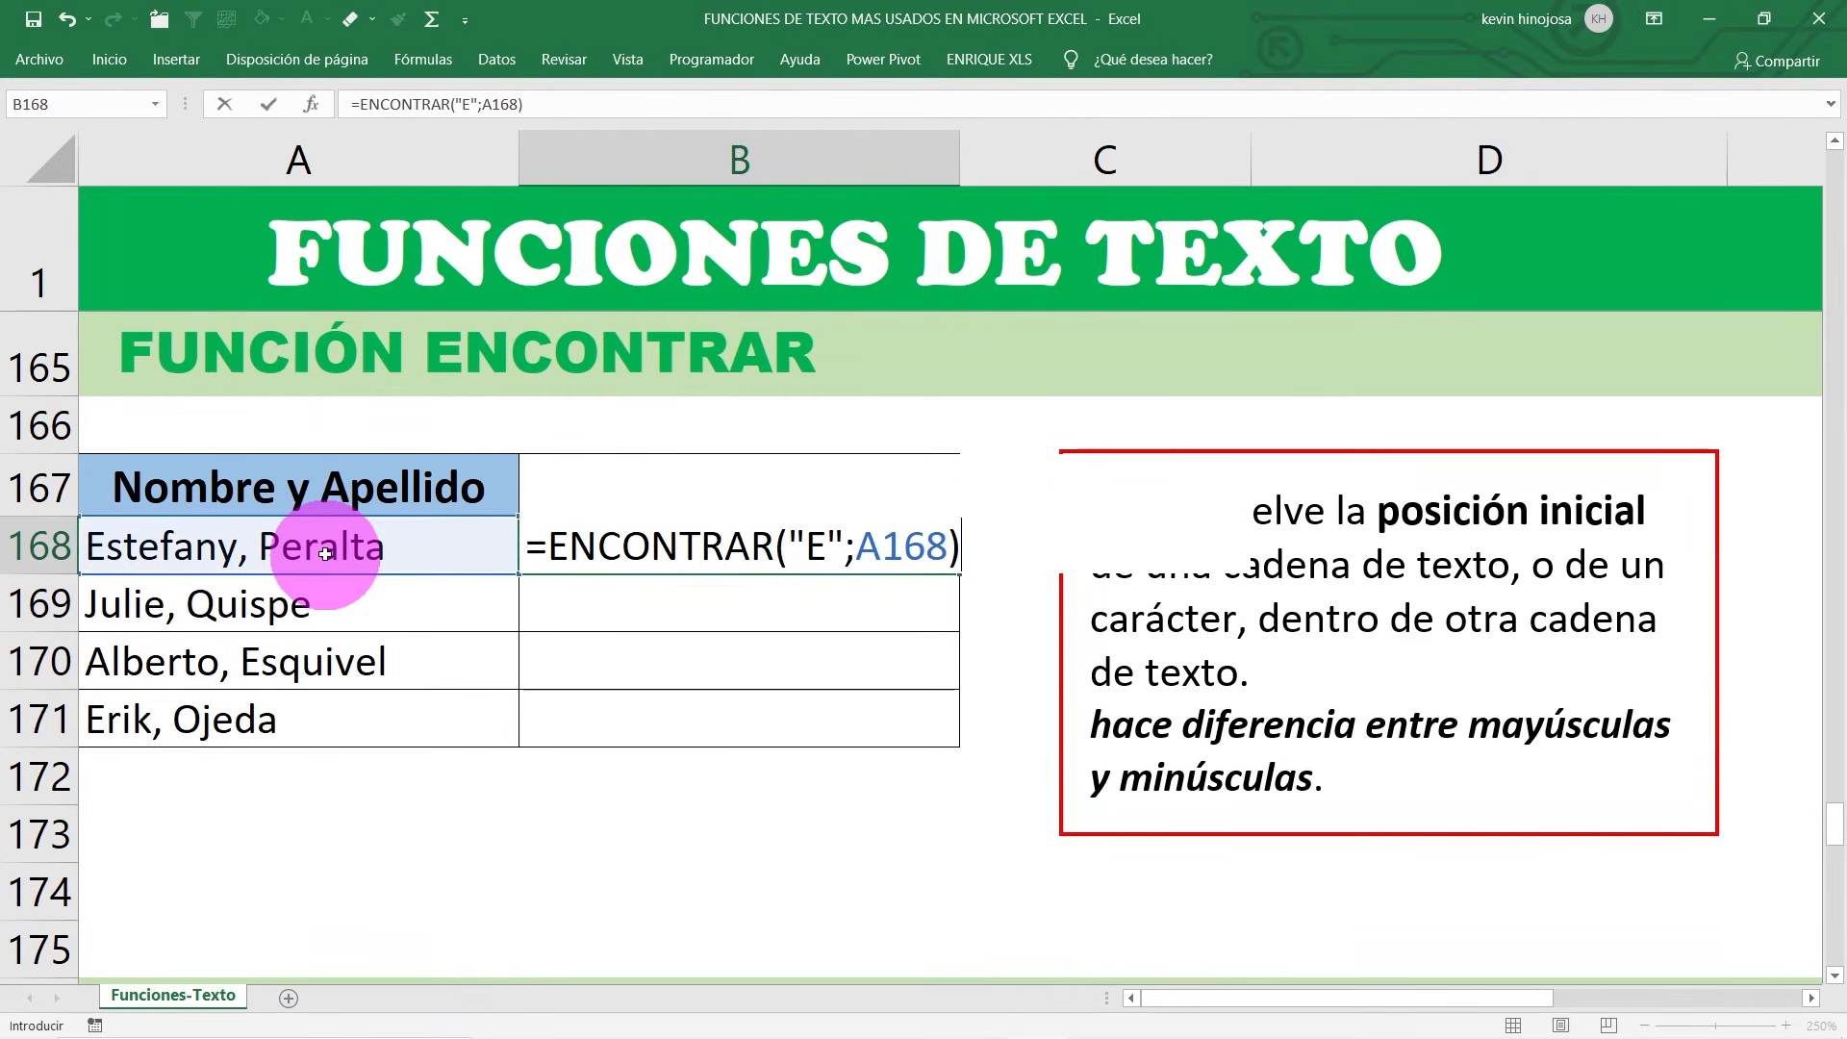
pyautogui.press('Return')
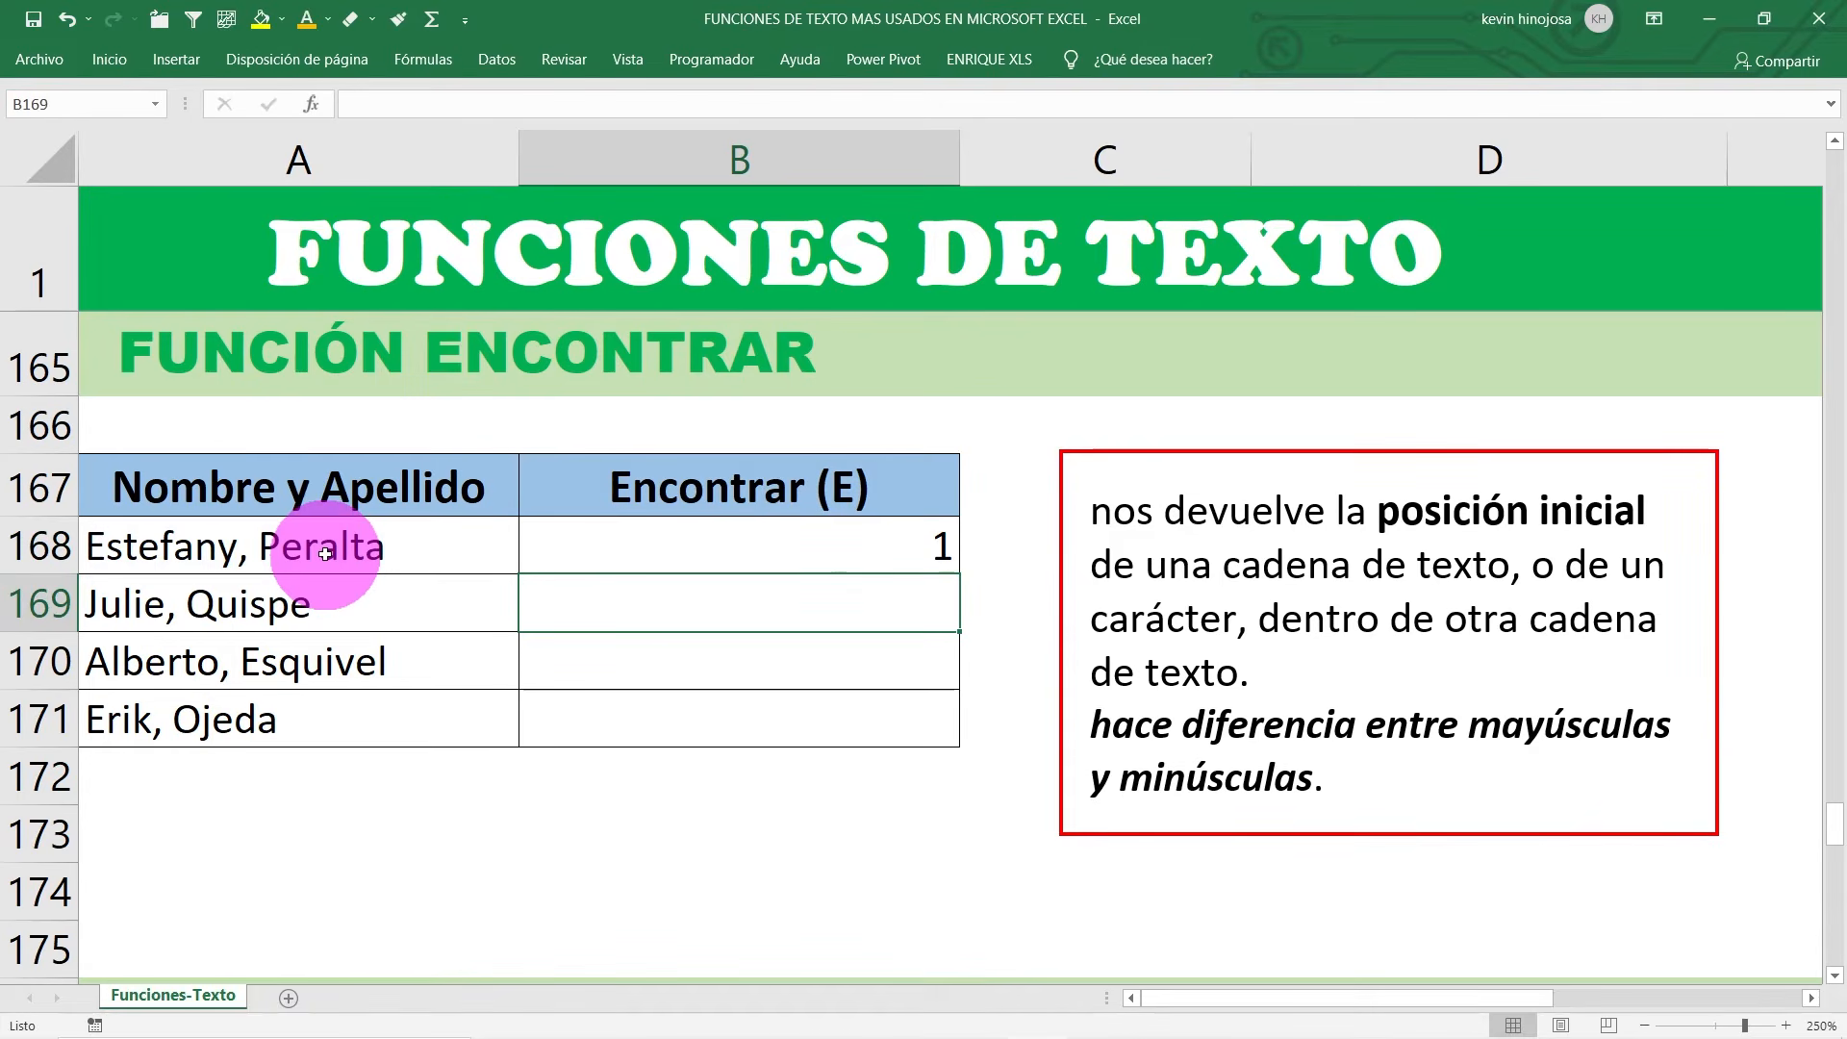
# Step: Check the B168 result against A168, fill the ENCONTRAR formula down through B171 and inspect row 169
pyautogui.click(597, 544)
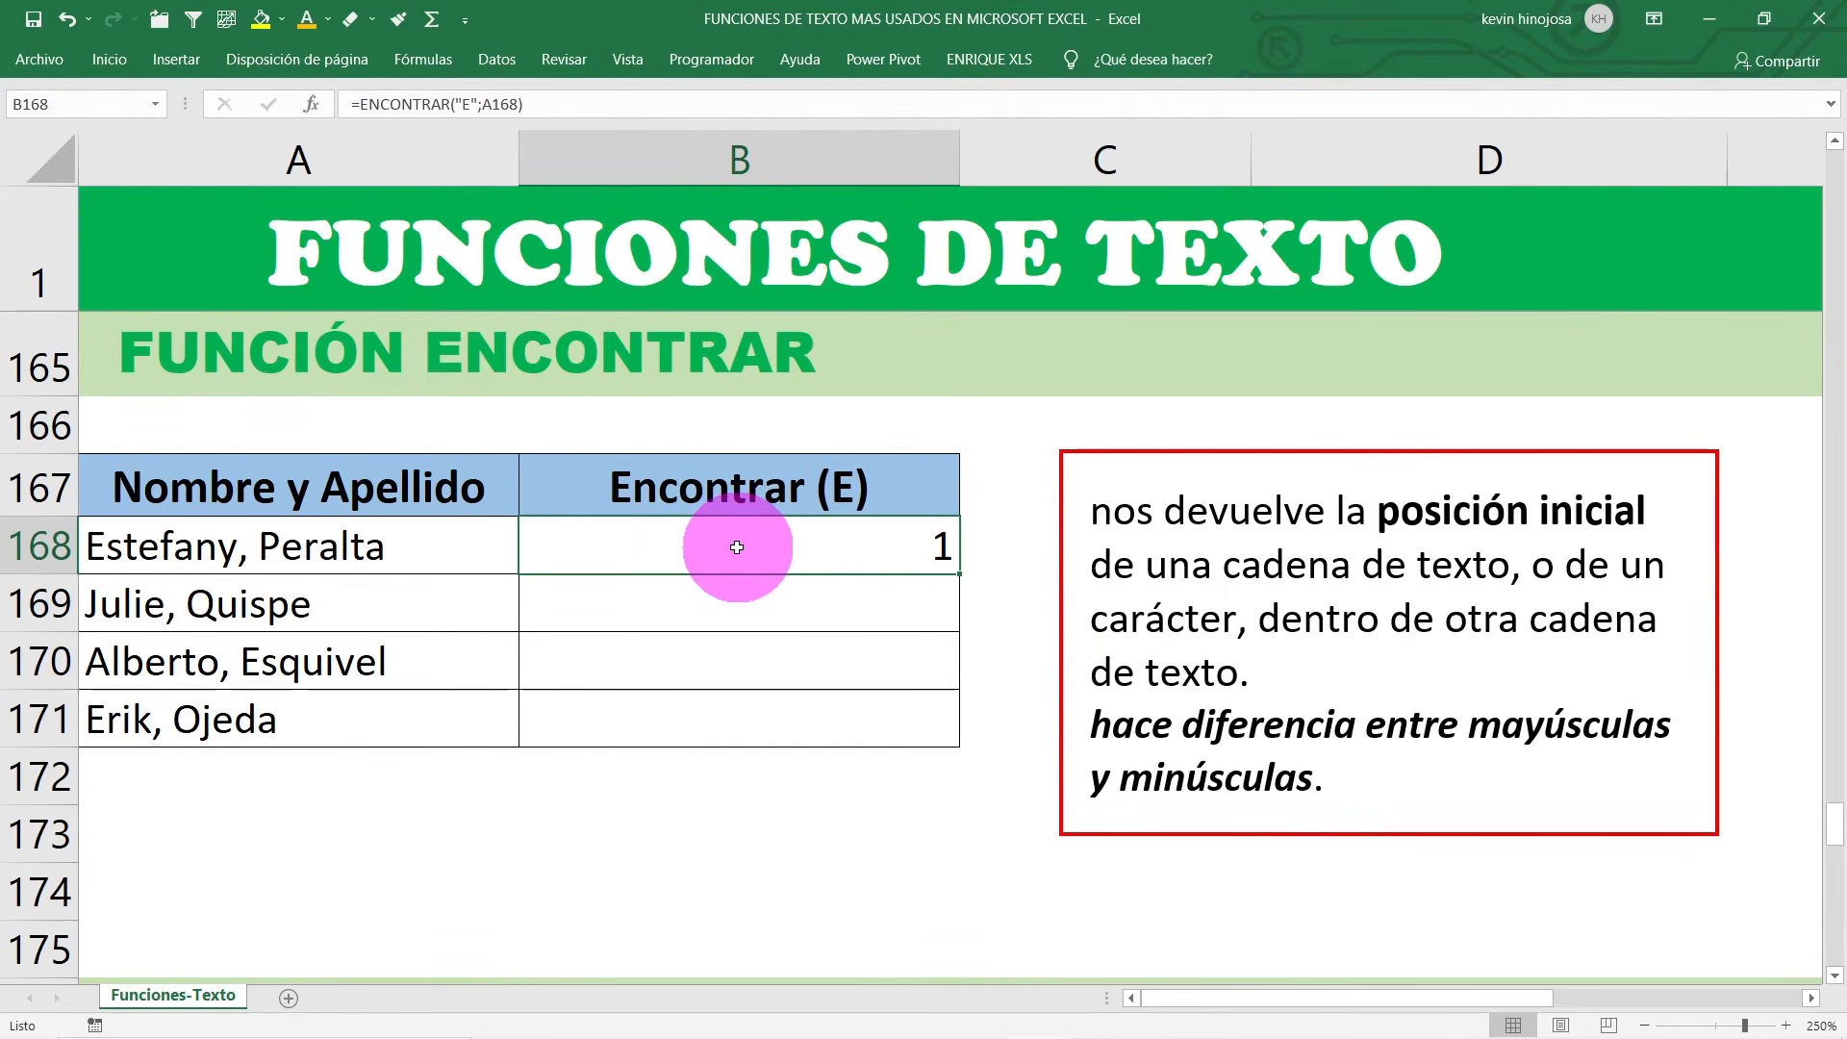
pyautogui.click(286, 547)
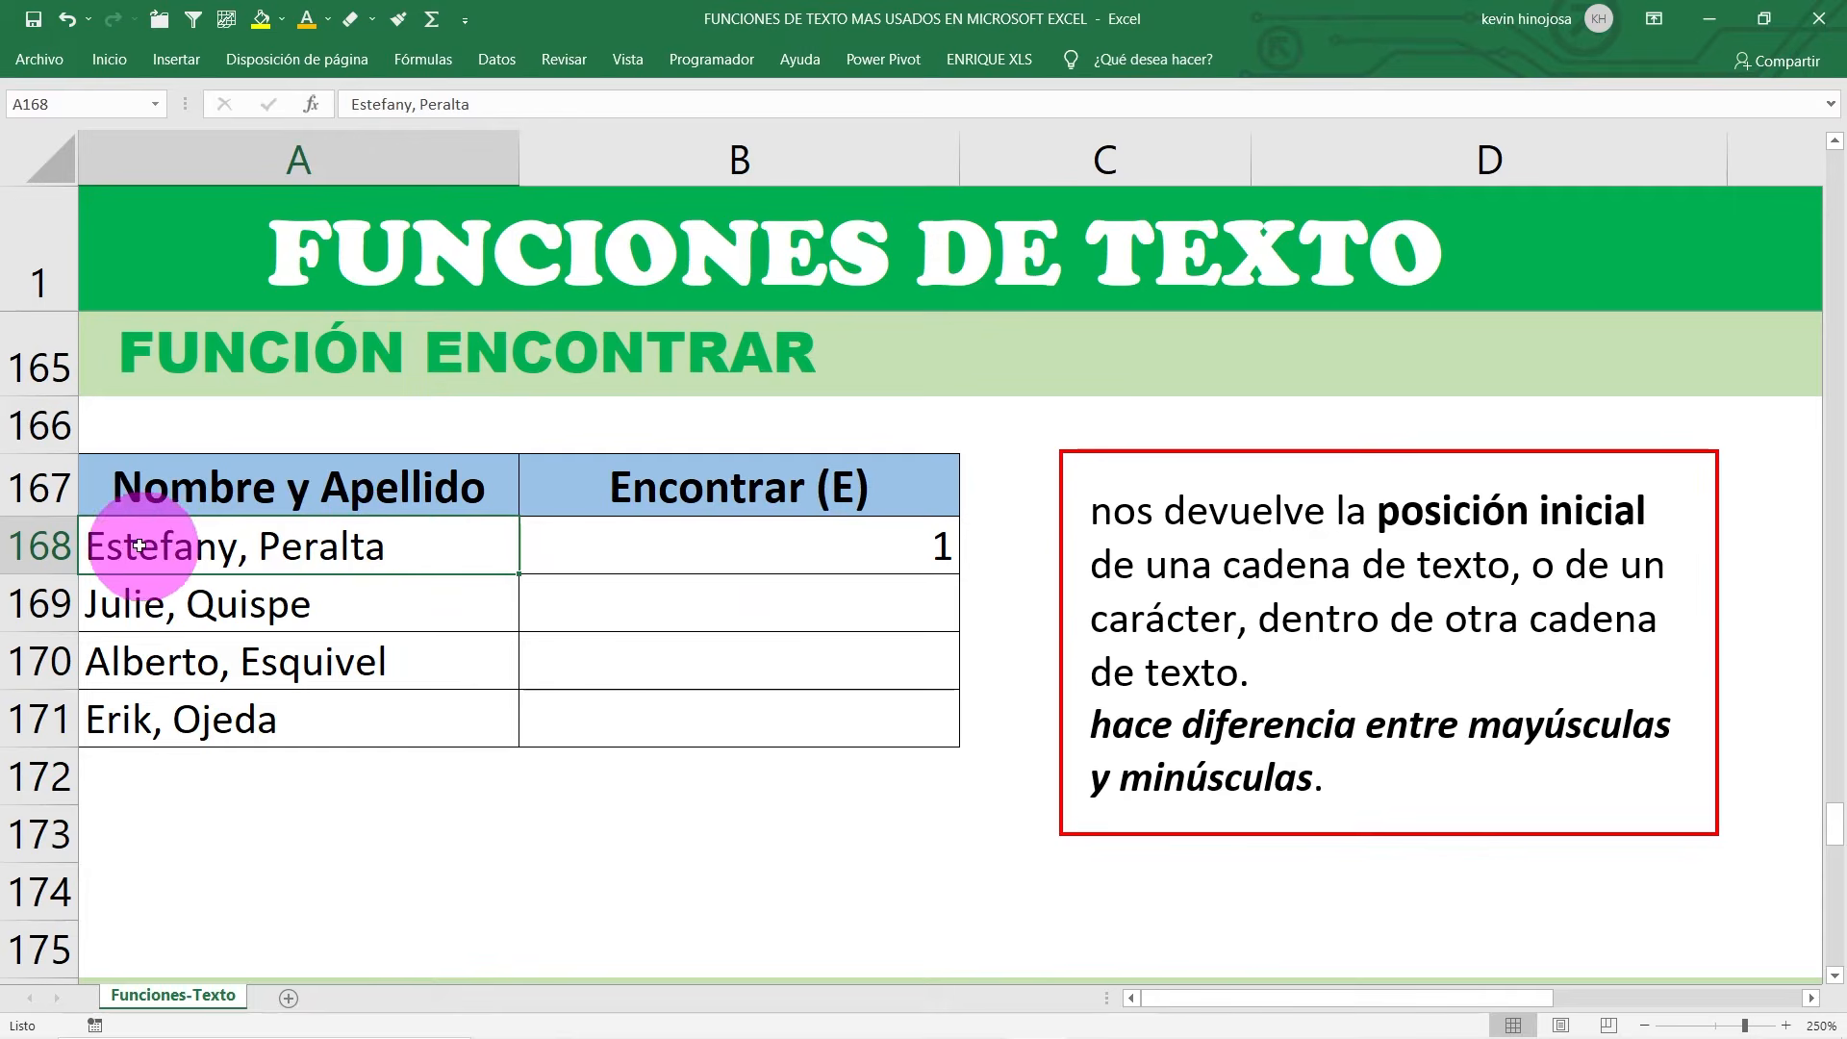
pyautogui.click(36, 546)
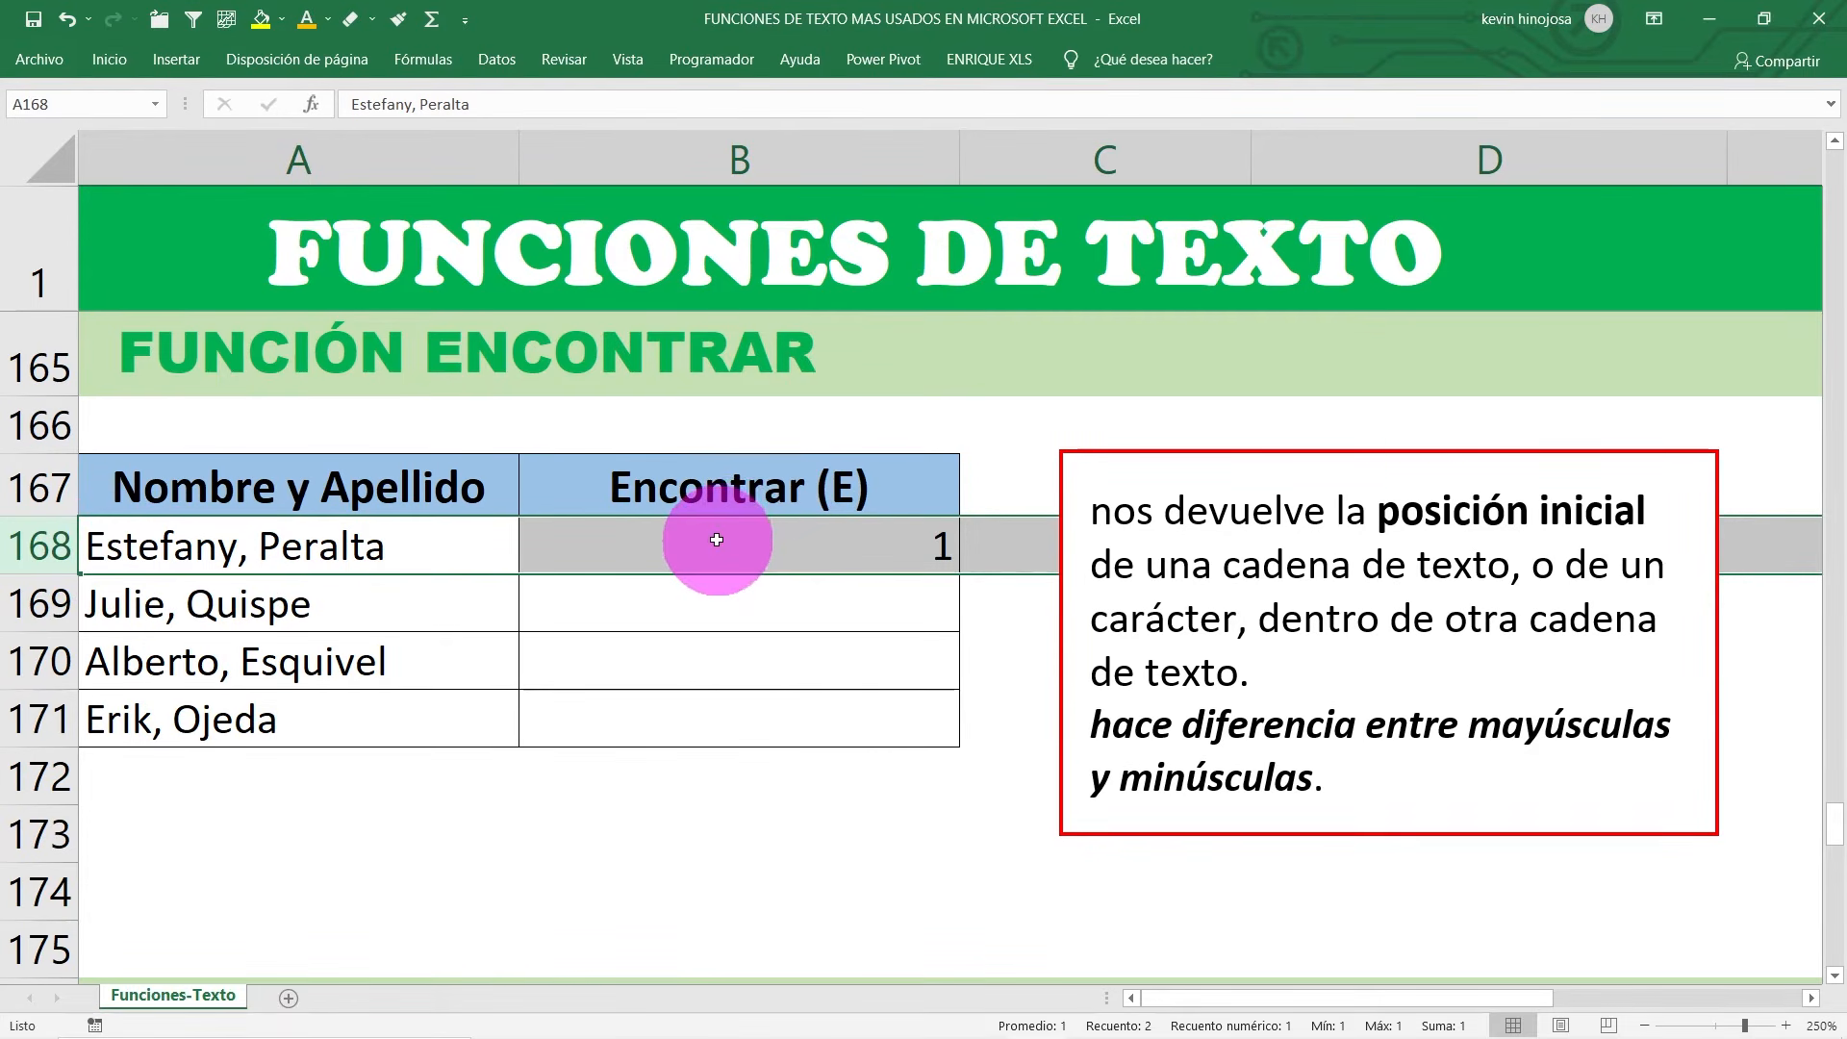
pyautogui.click(776, 529)
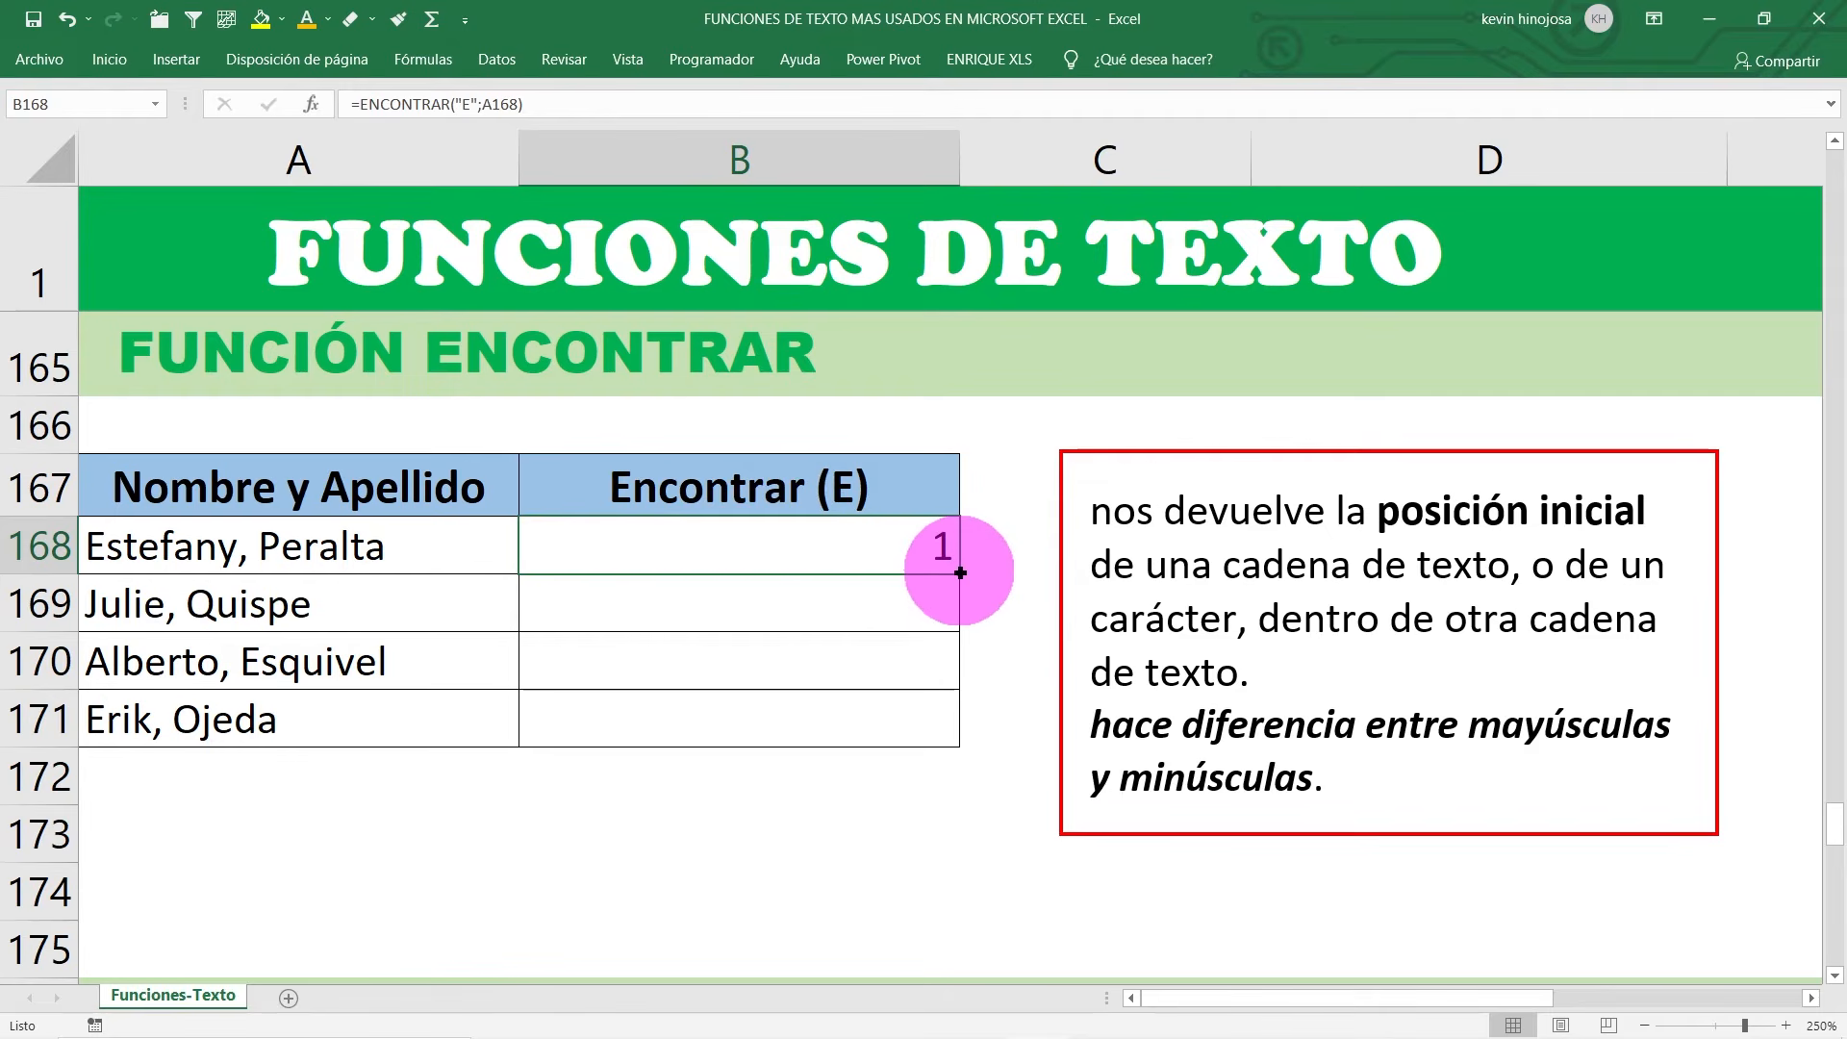
pyautogui.doubleClick(958, 572)
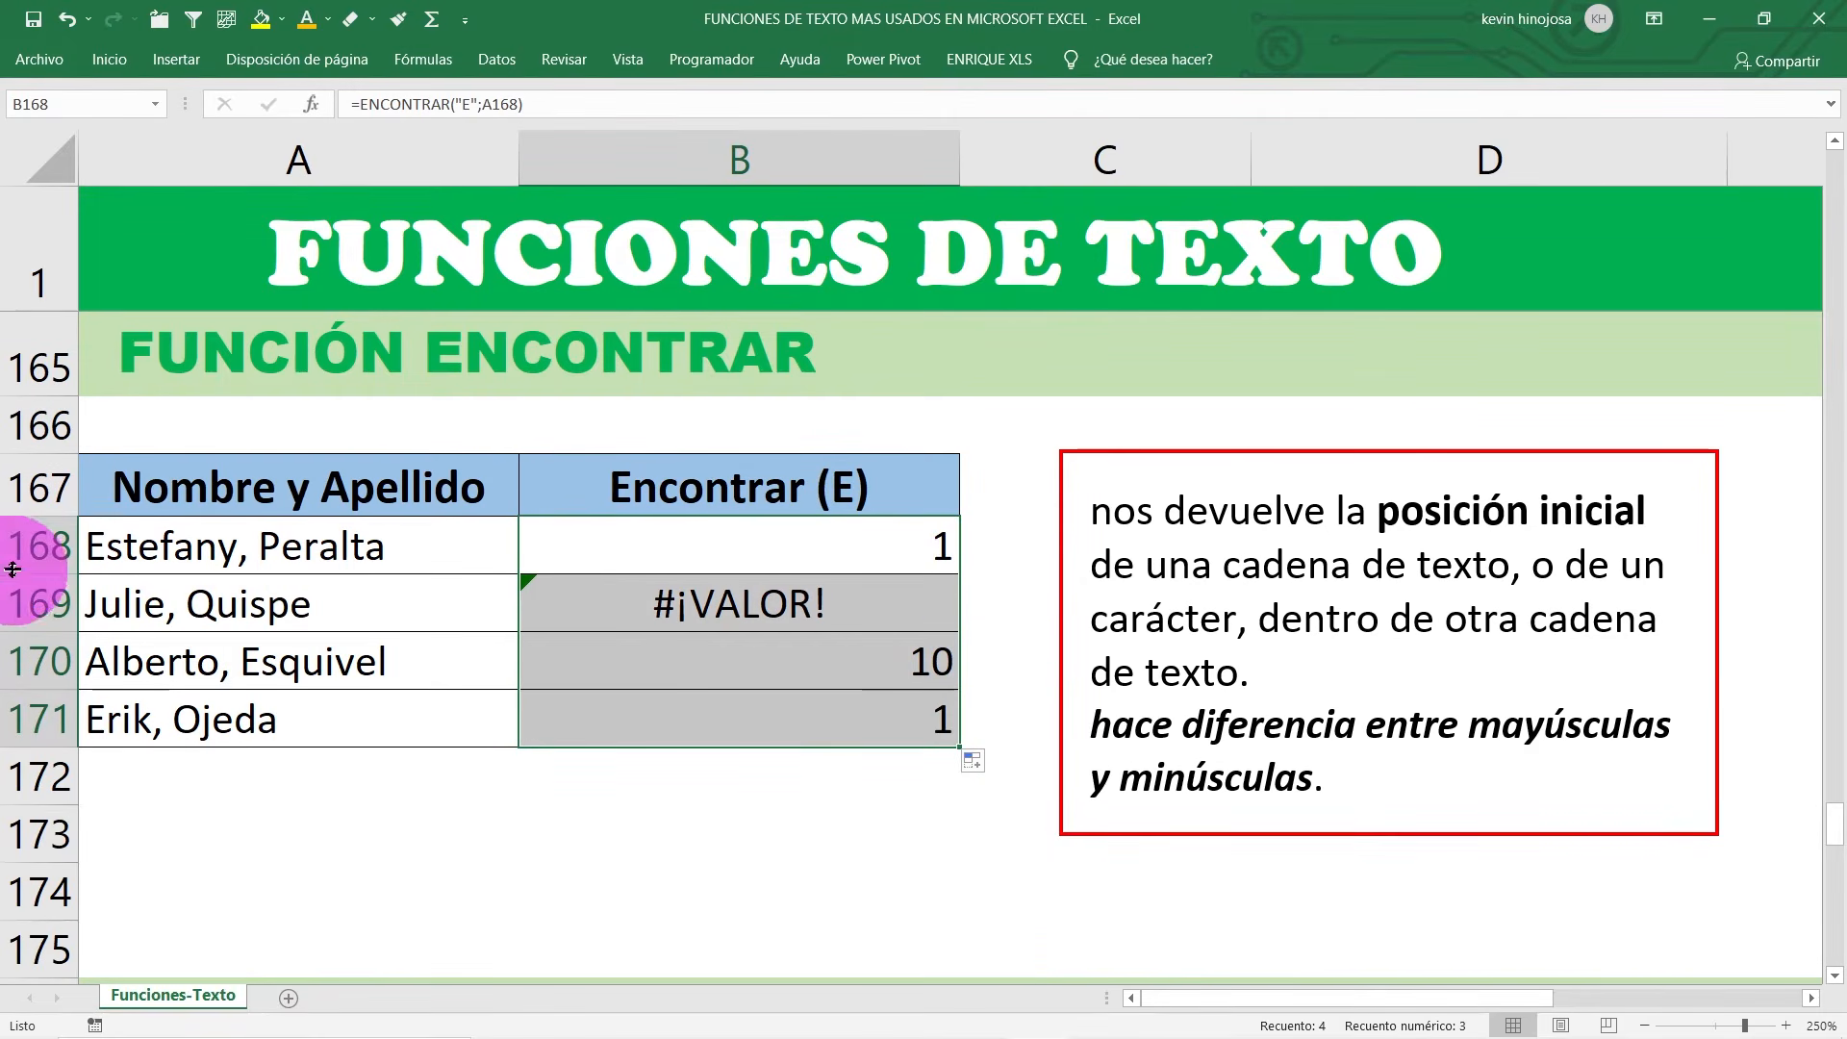
pyautogui.click(40, 603)
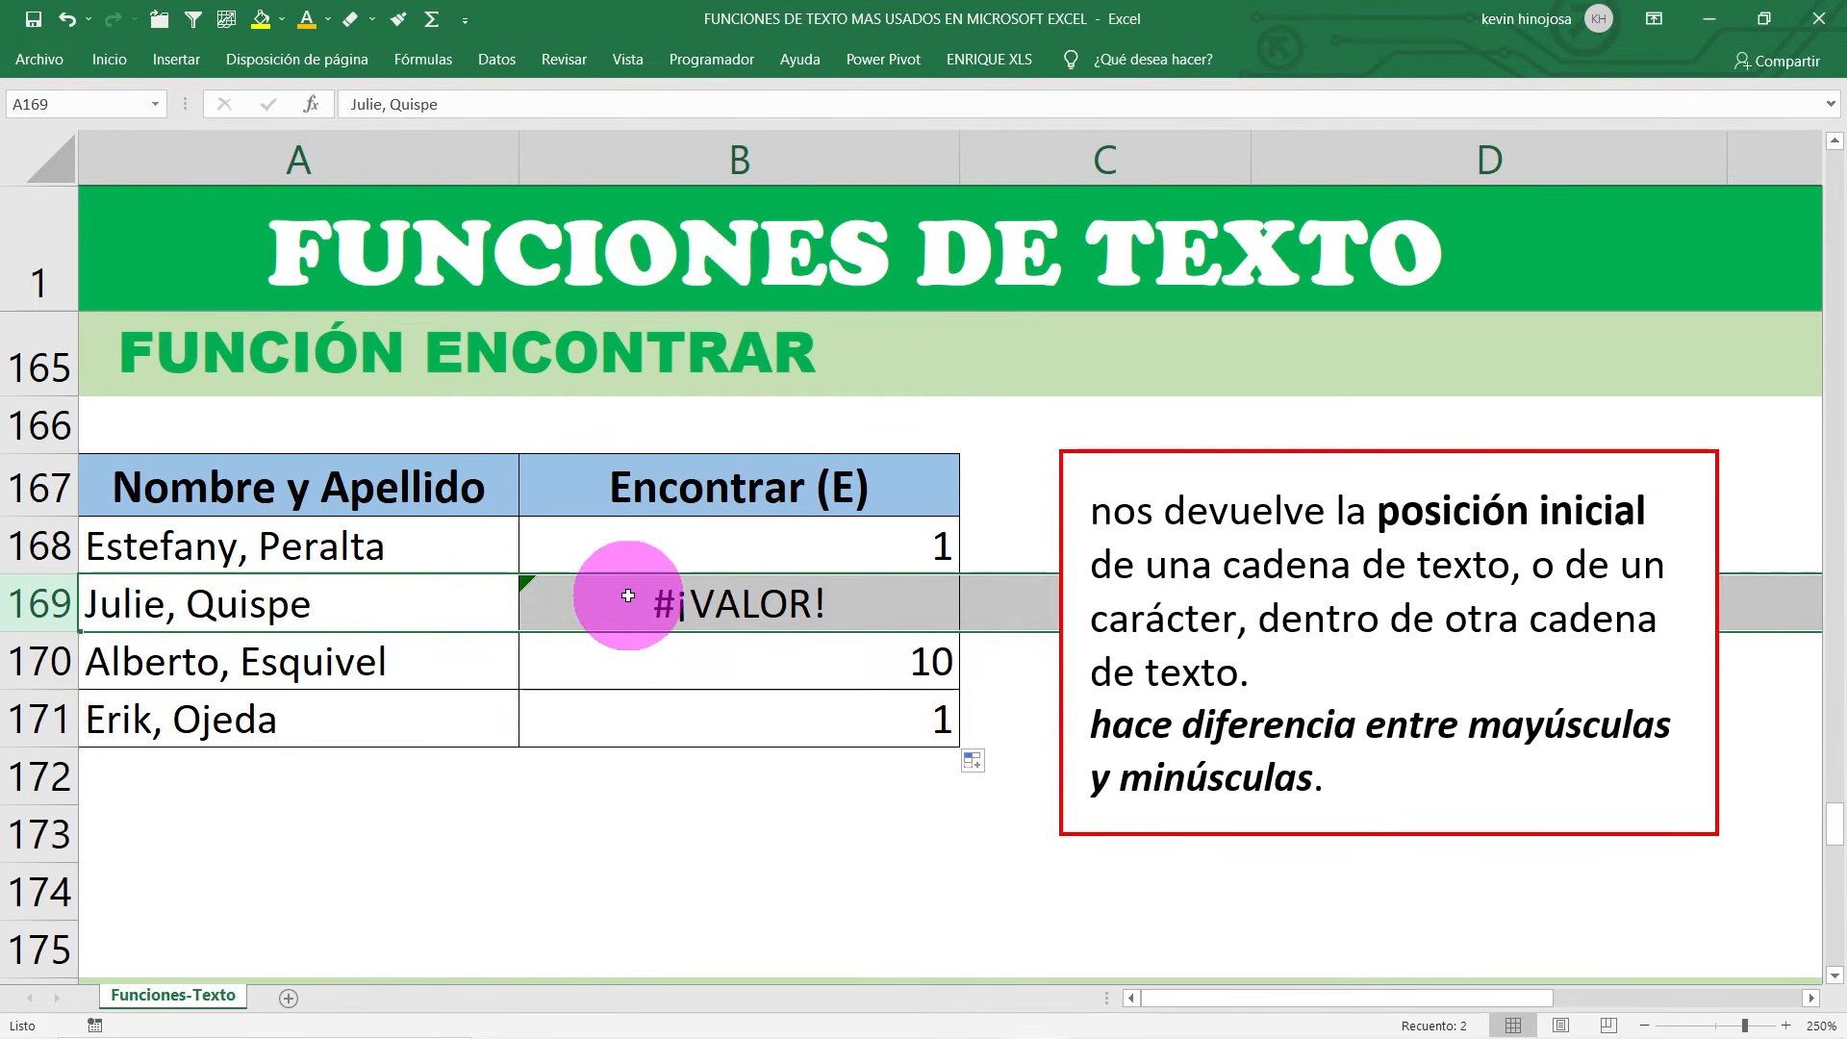
pyautogui.click(379, 602)
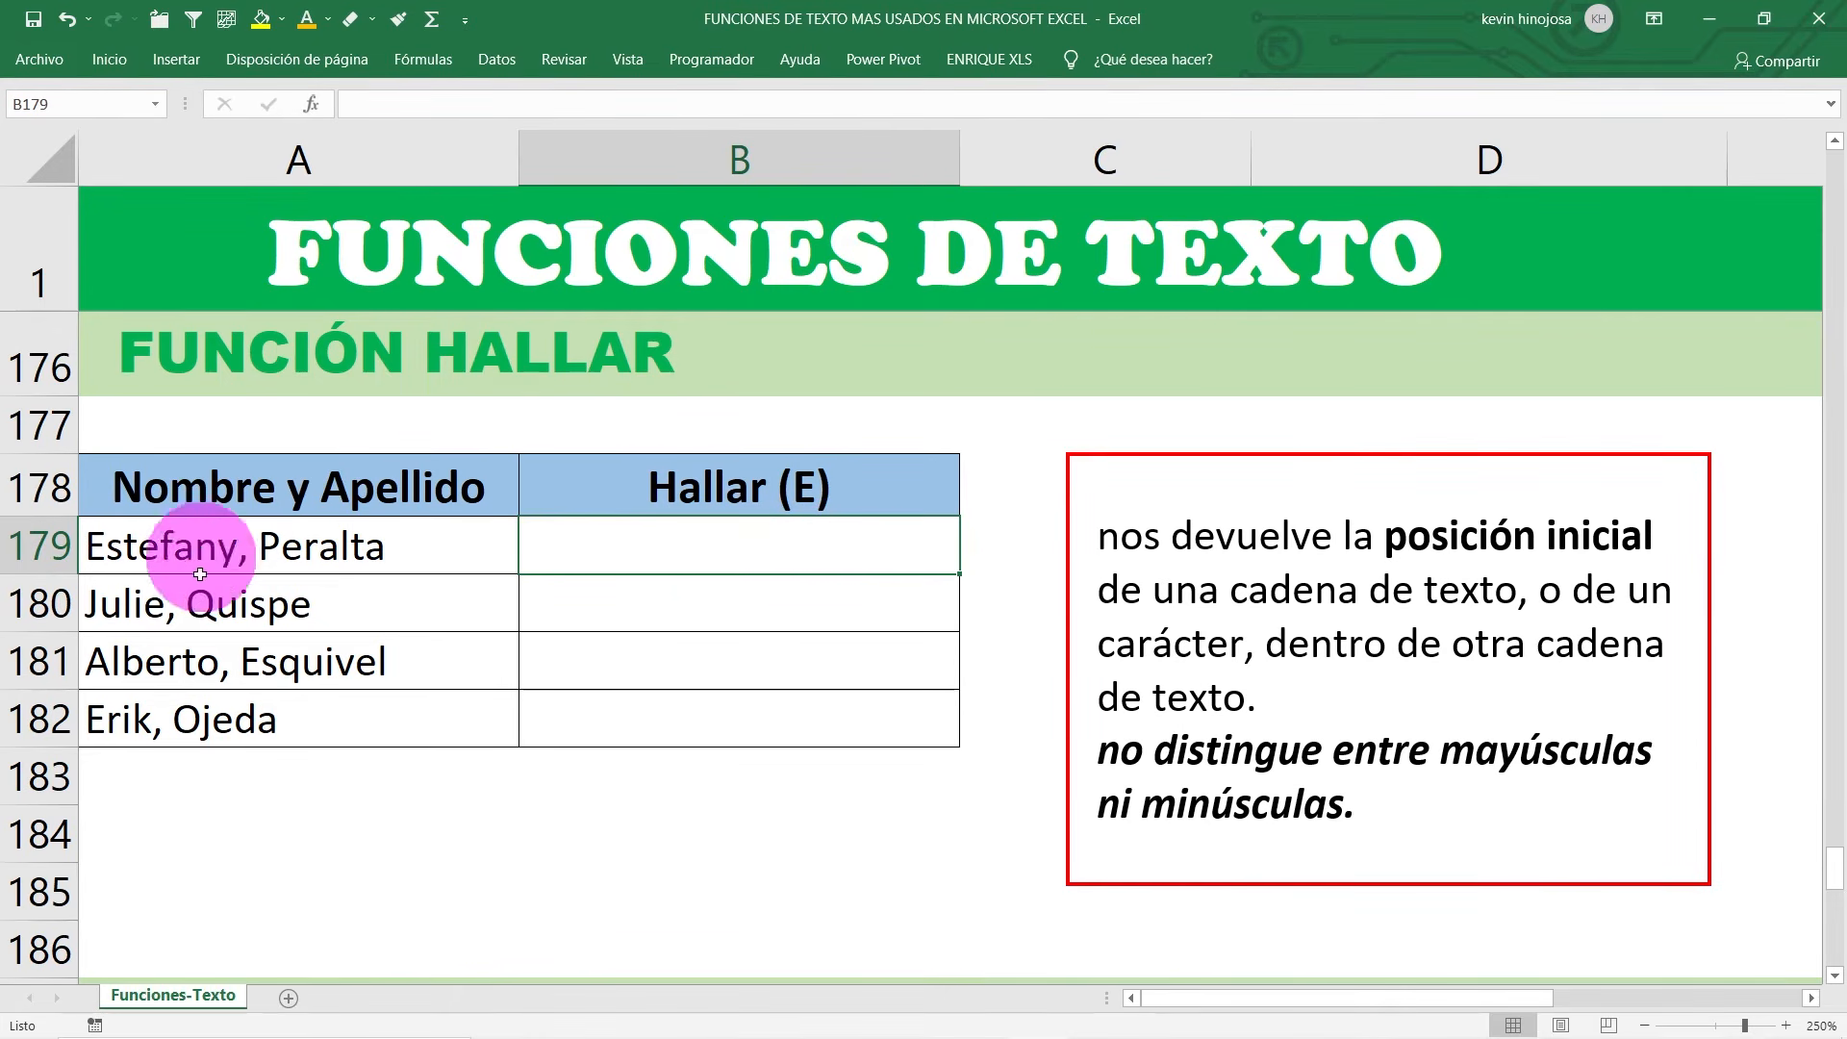
# Step: Review the names in A178:A182 and enter =HALLAR("E";A179) in B179 to find the letter E regardless of case
pyautogui.moveTo(297, 487); pyautogui.dragTo(356, 712)
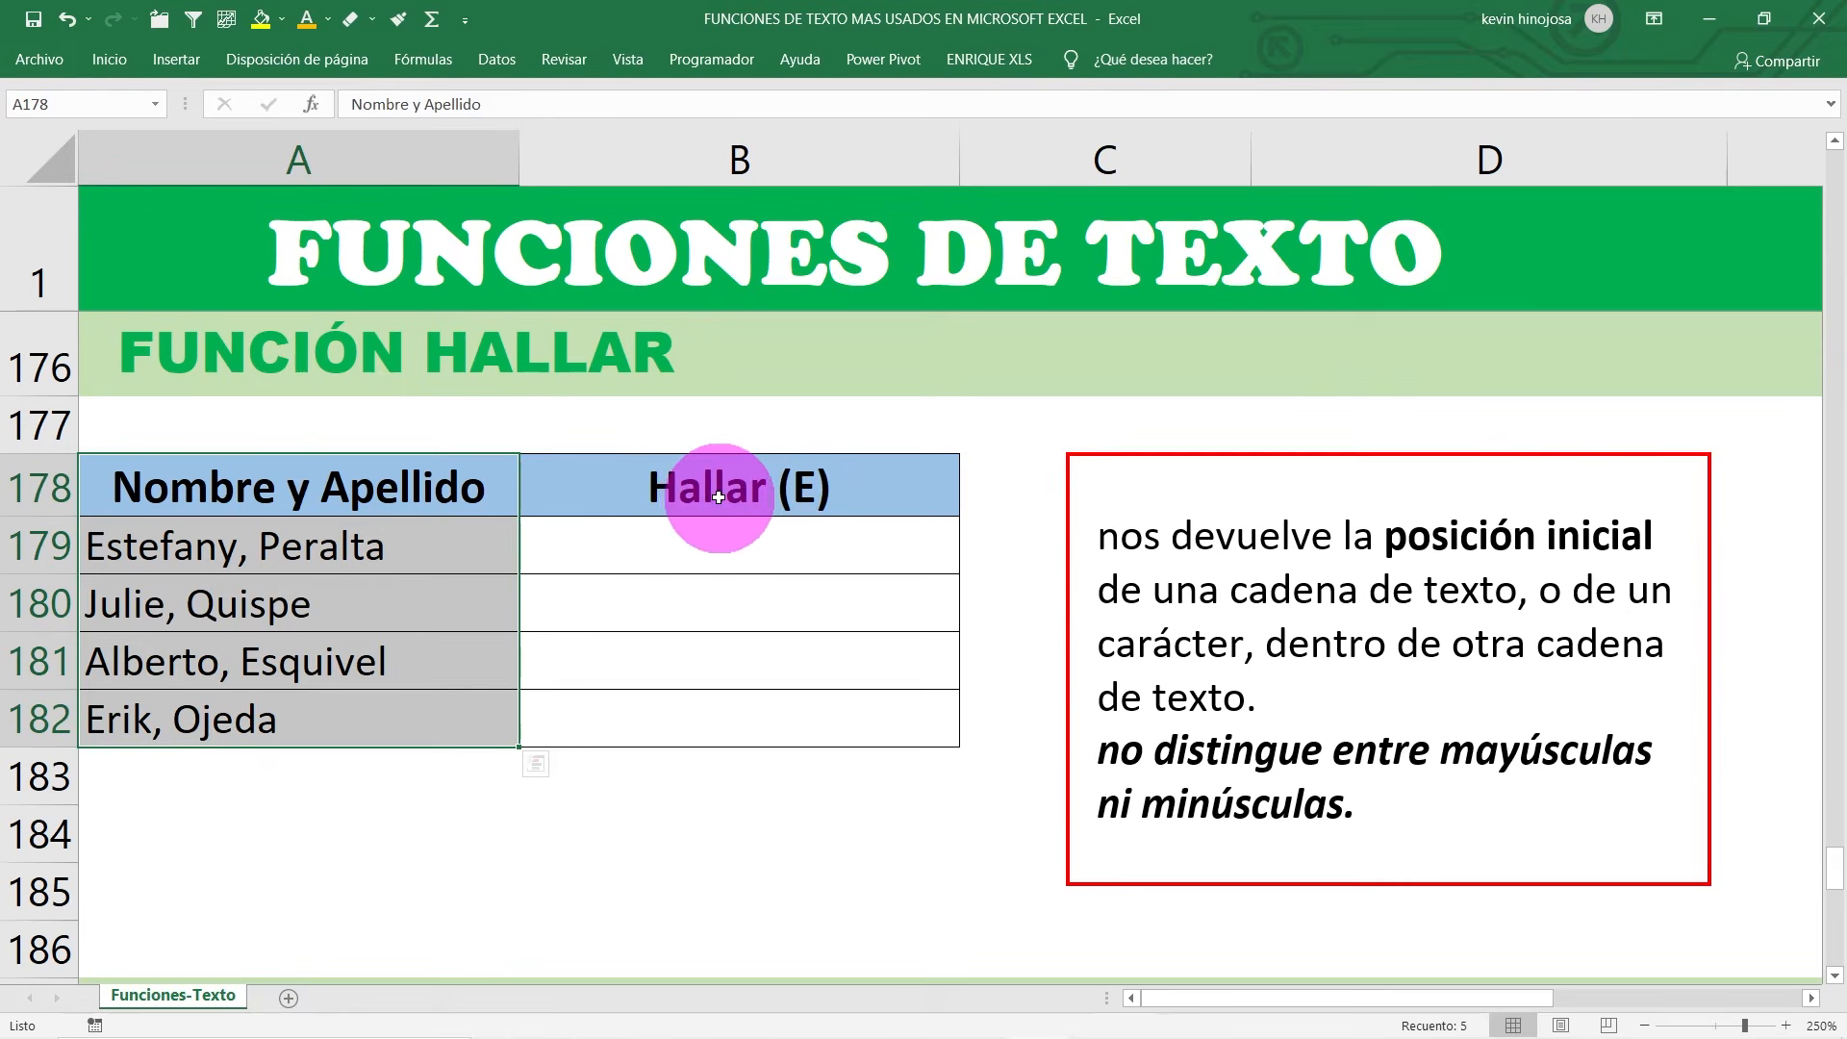
pyautogui.click(702, 543)
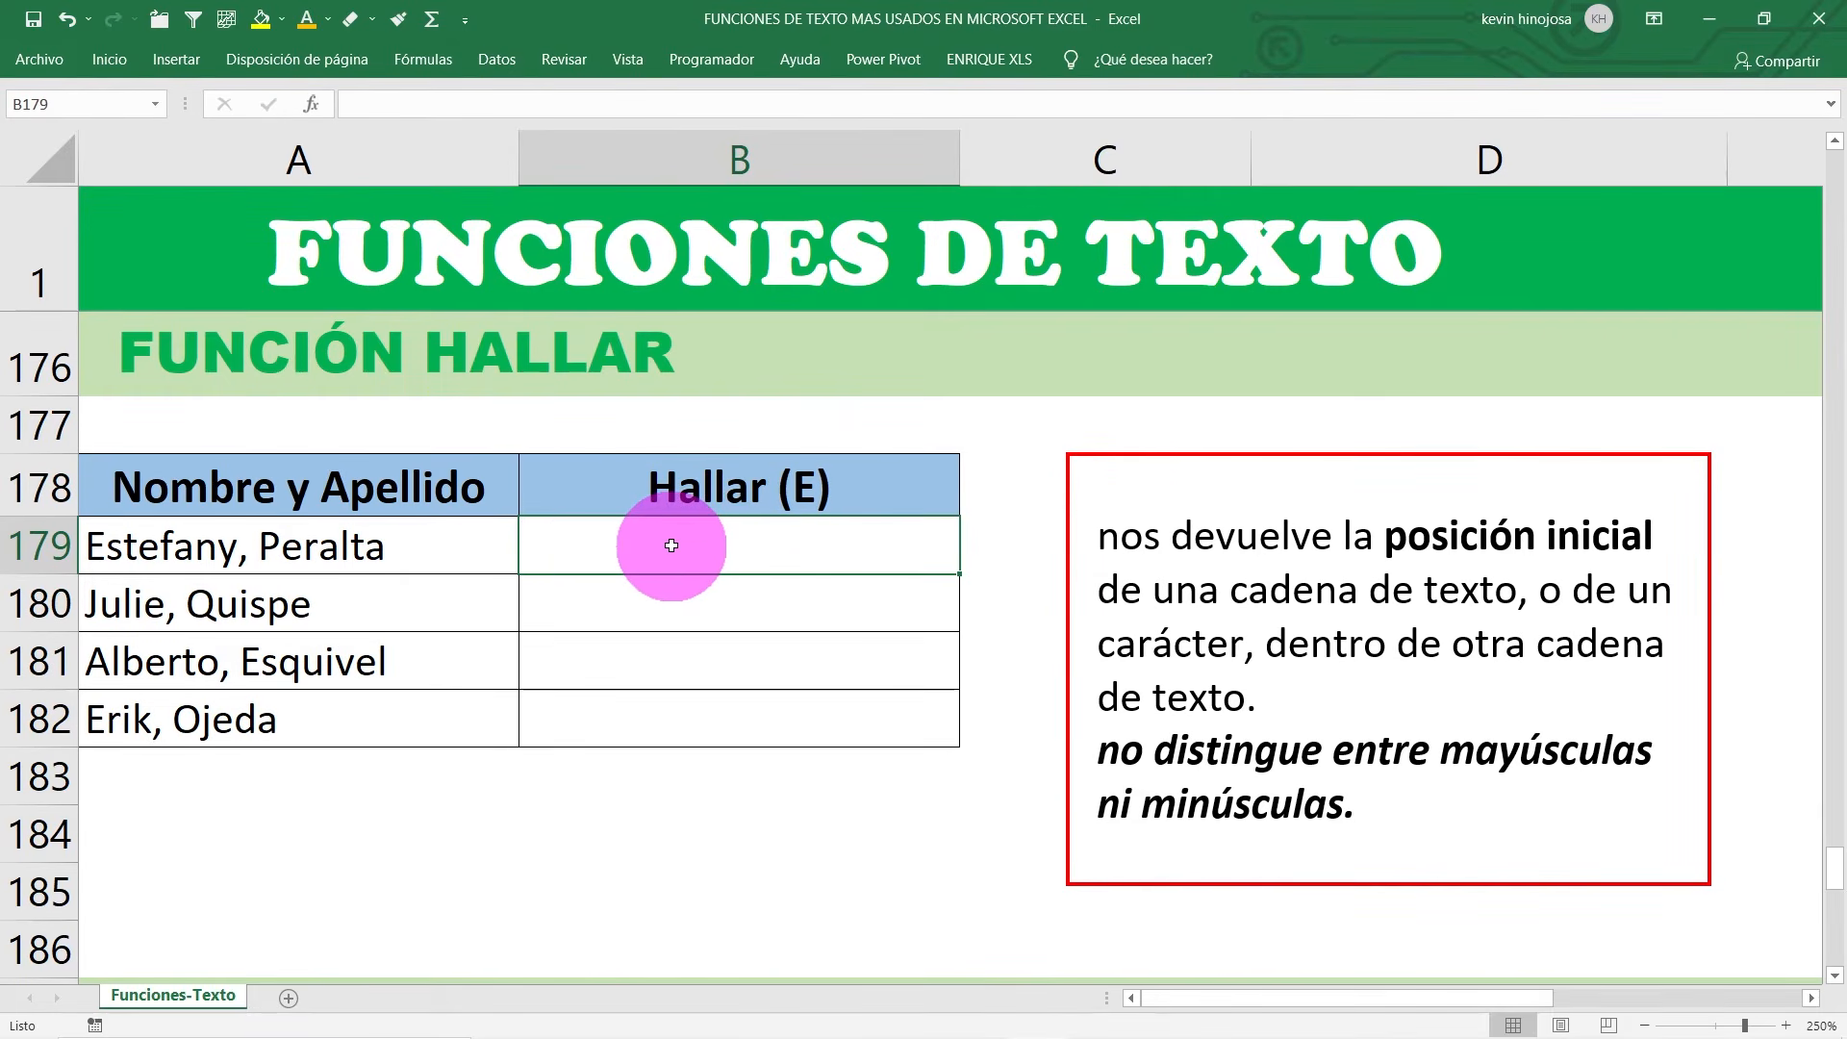
pyautogui.write('=')
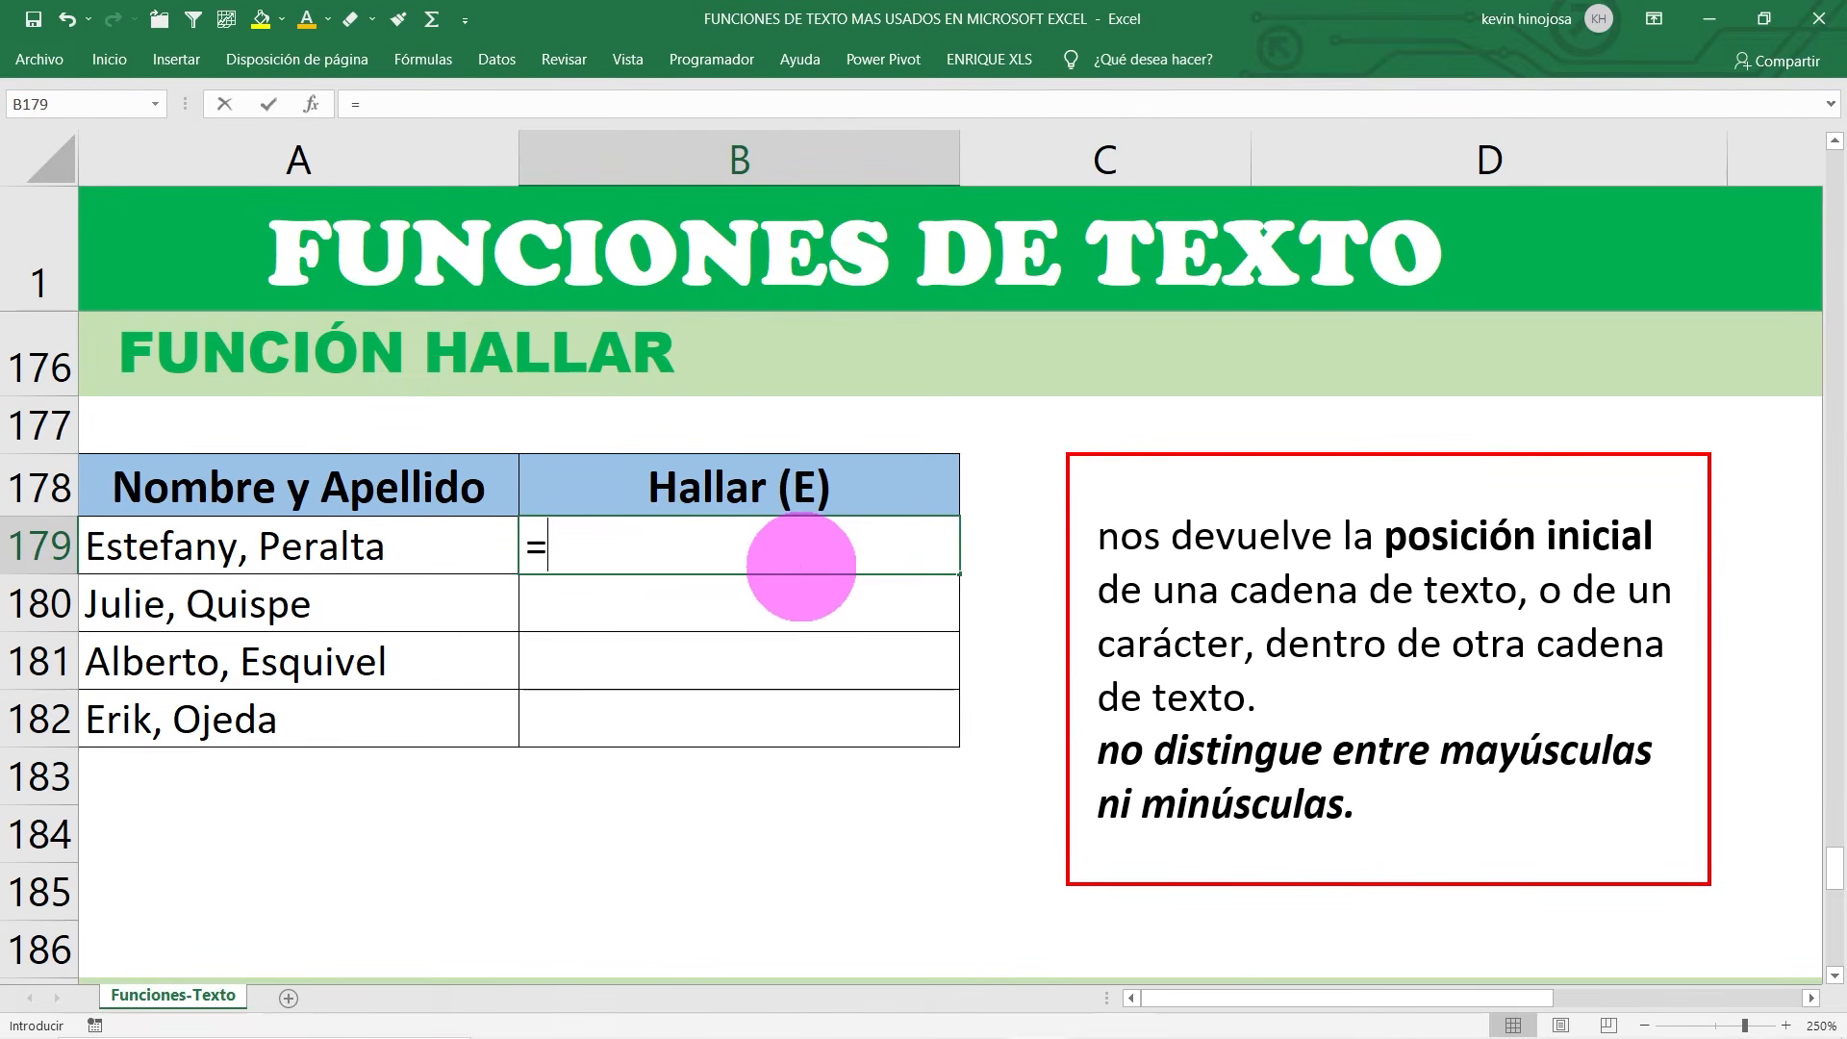
pyautogui.write('HA')
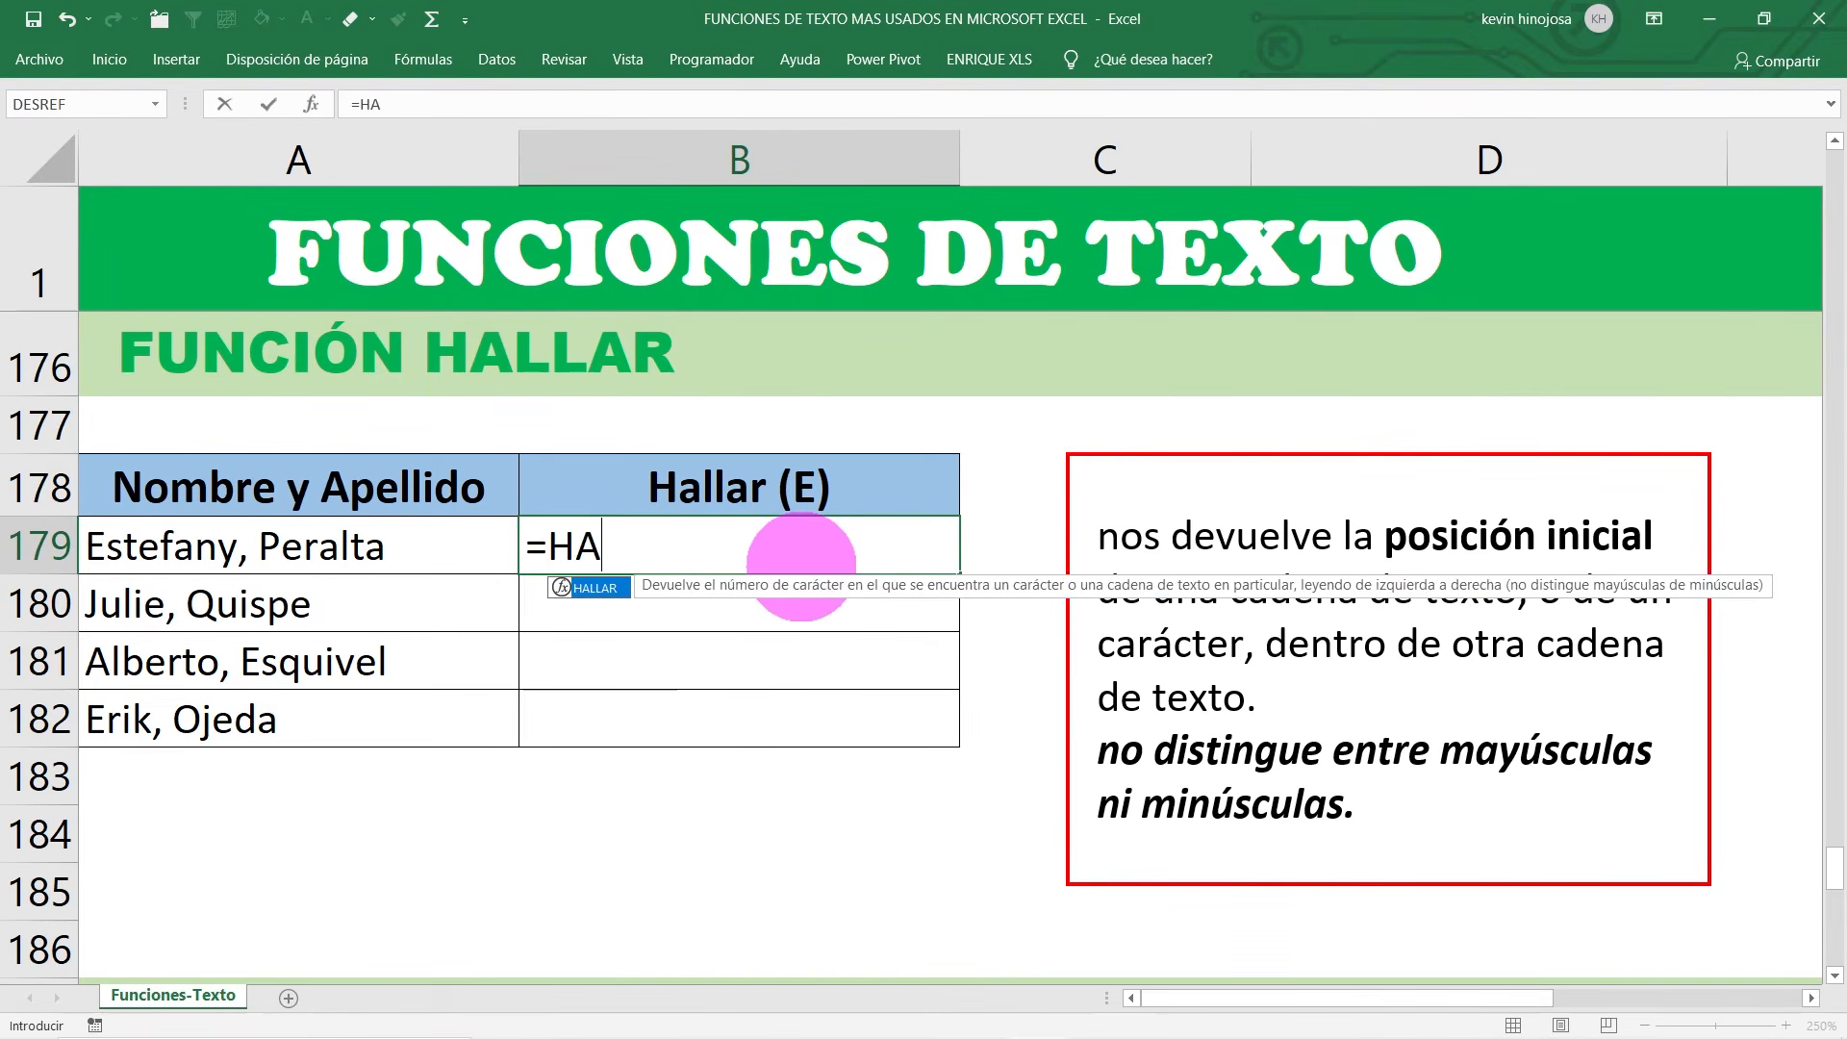
pyautogui.write('LLAR(')
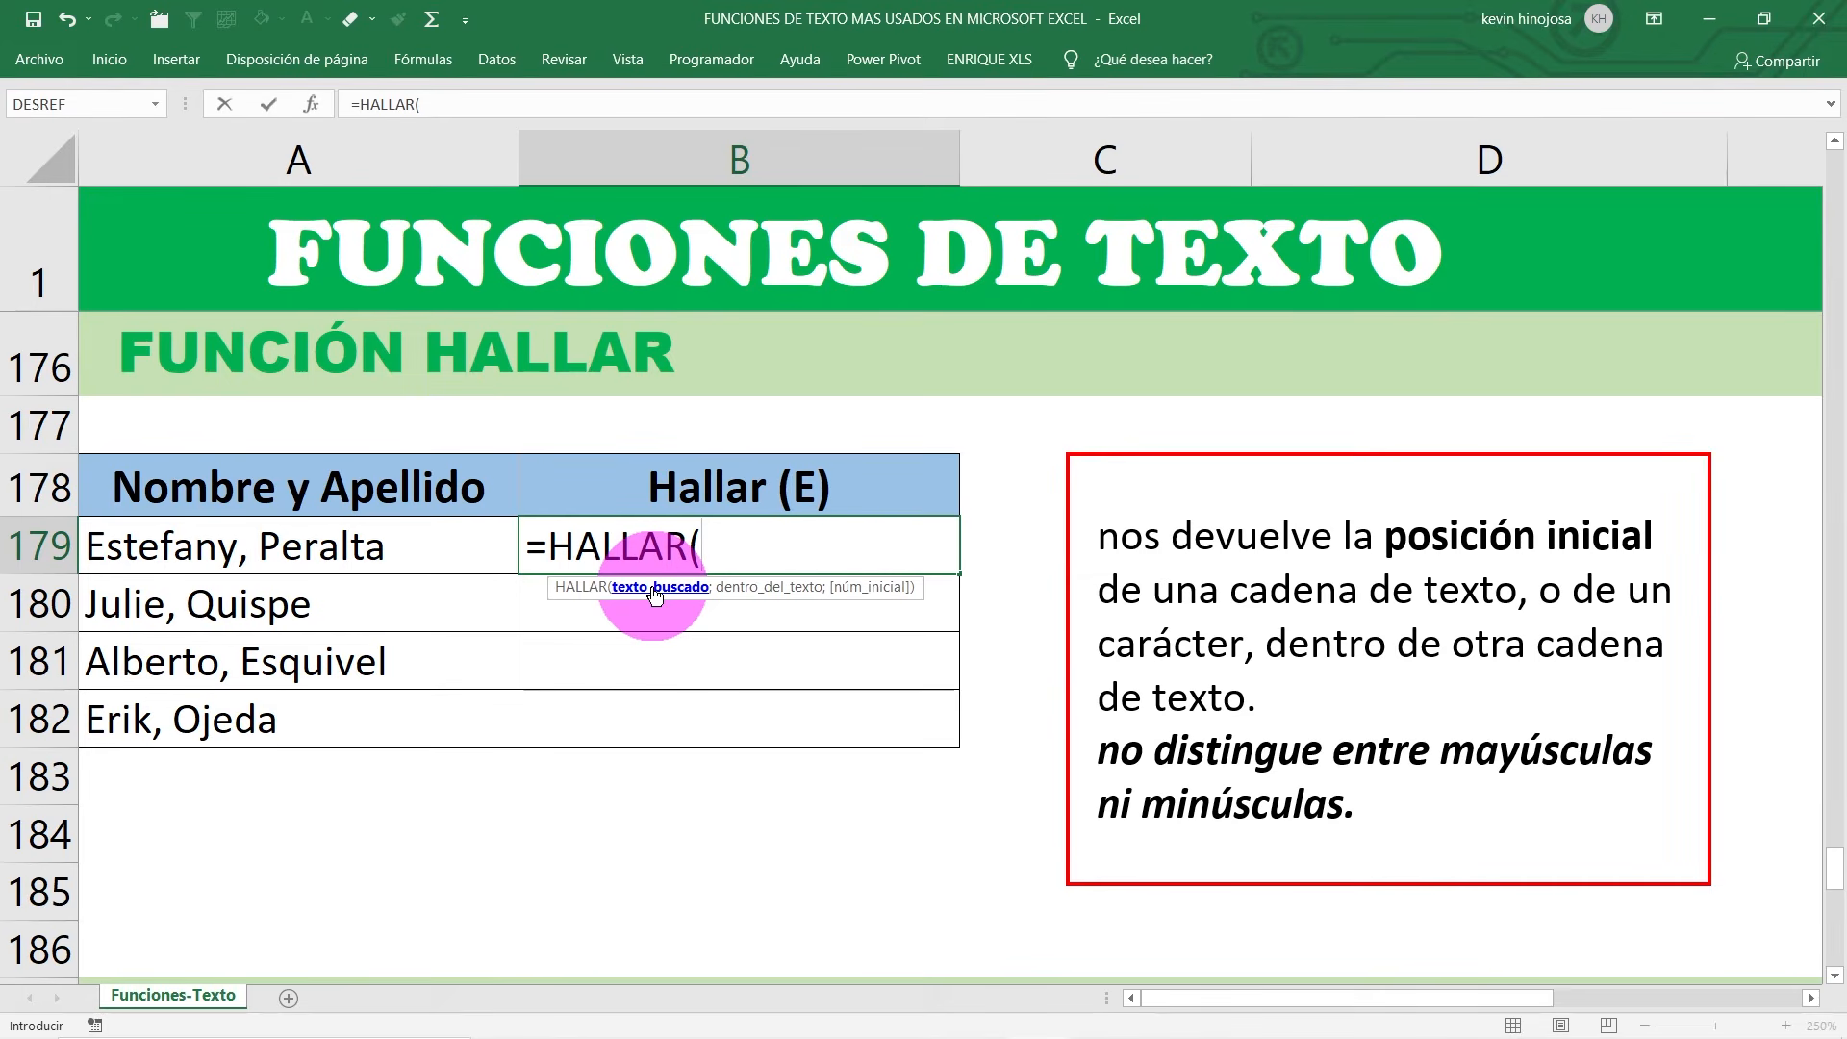
pyautogui.write('"E"')
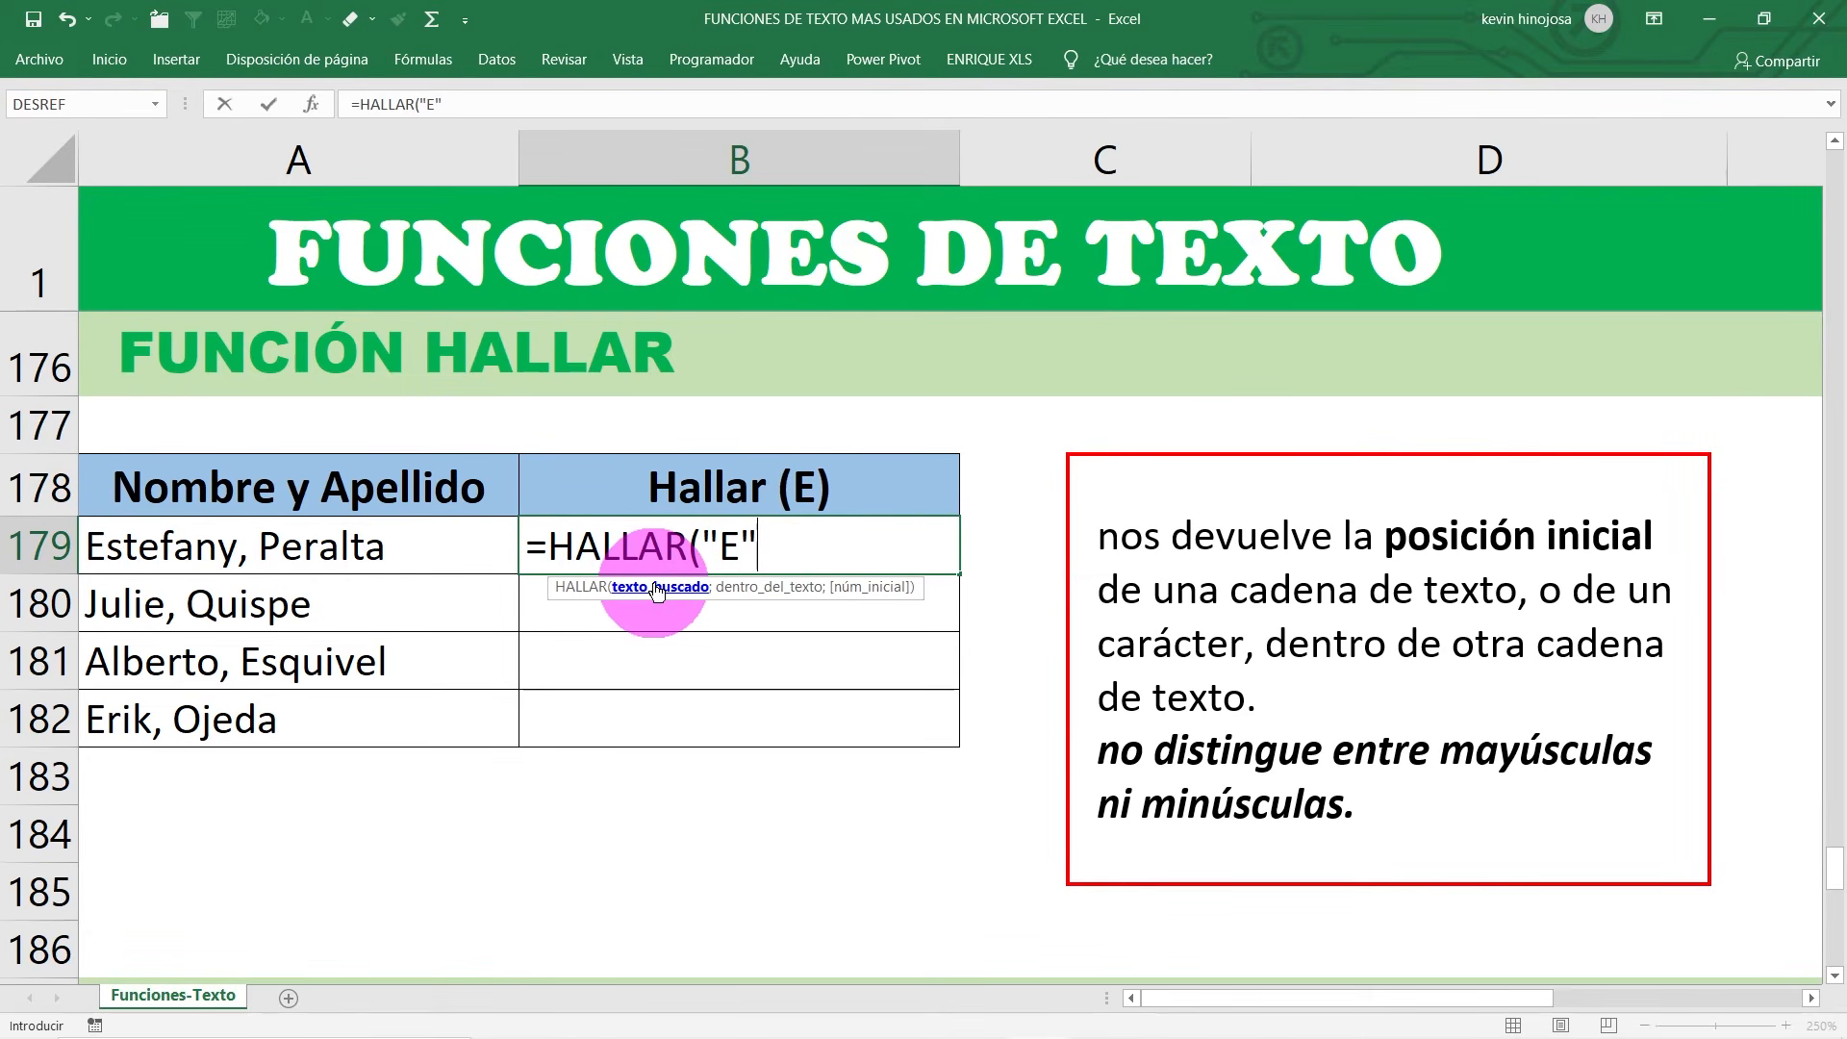
pyautogui.write(';')
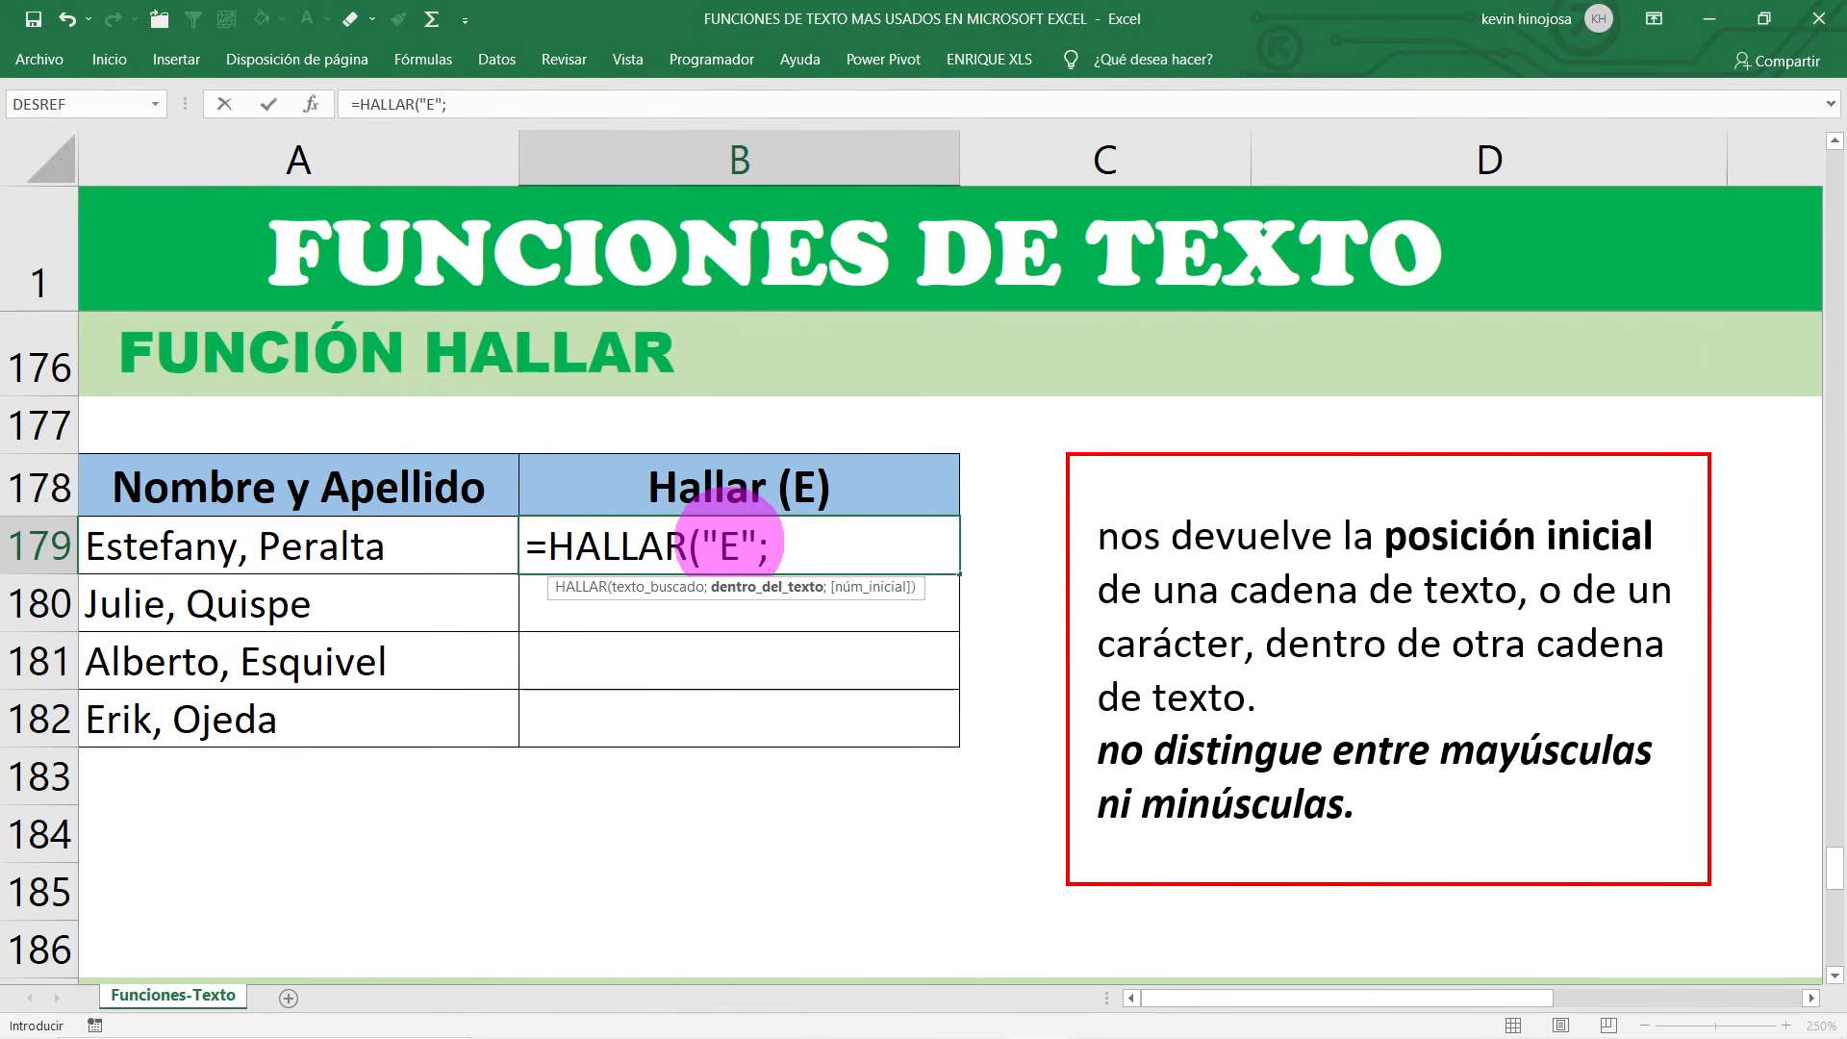
pyautogui.click(374, 541)
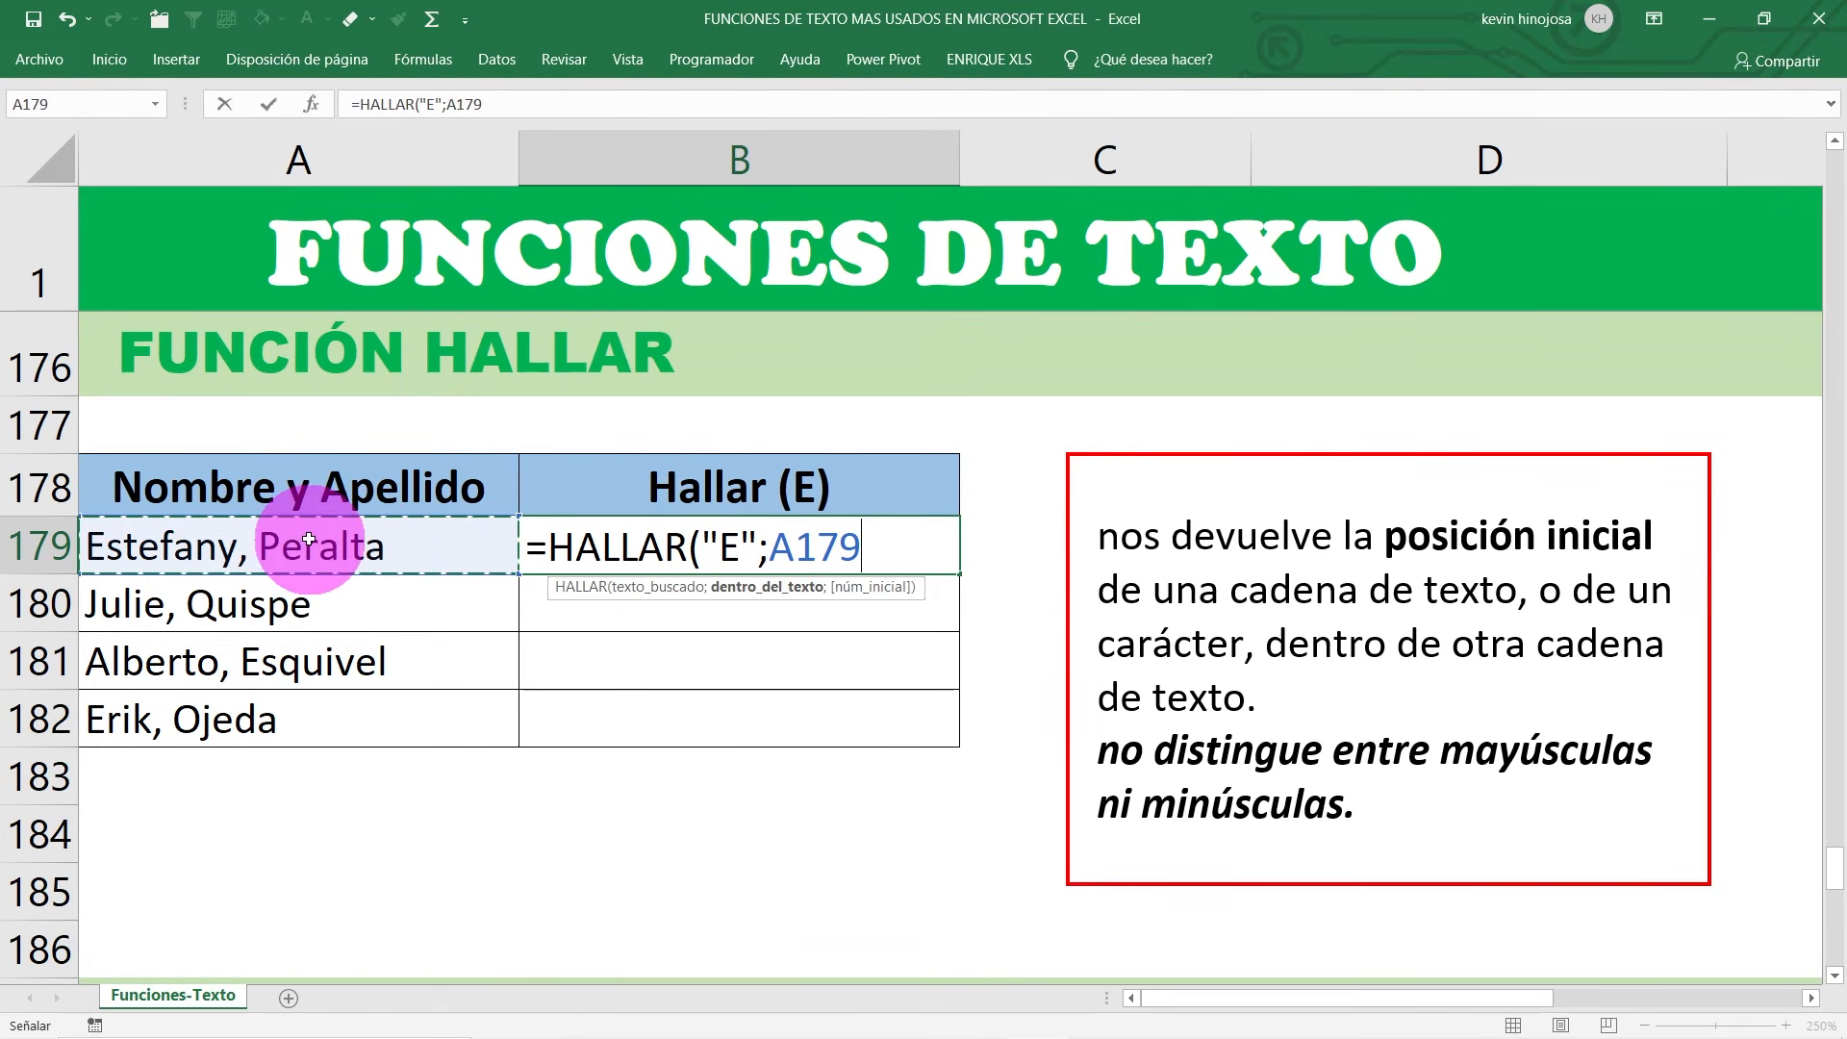
pyautogui.write(')')
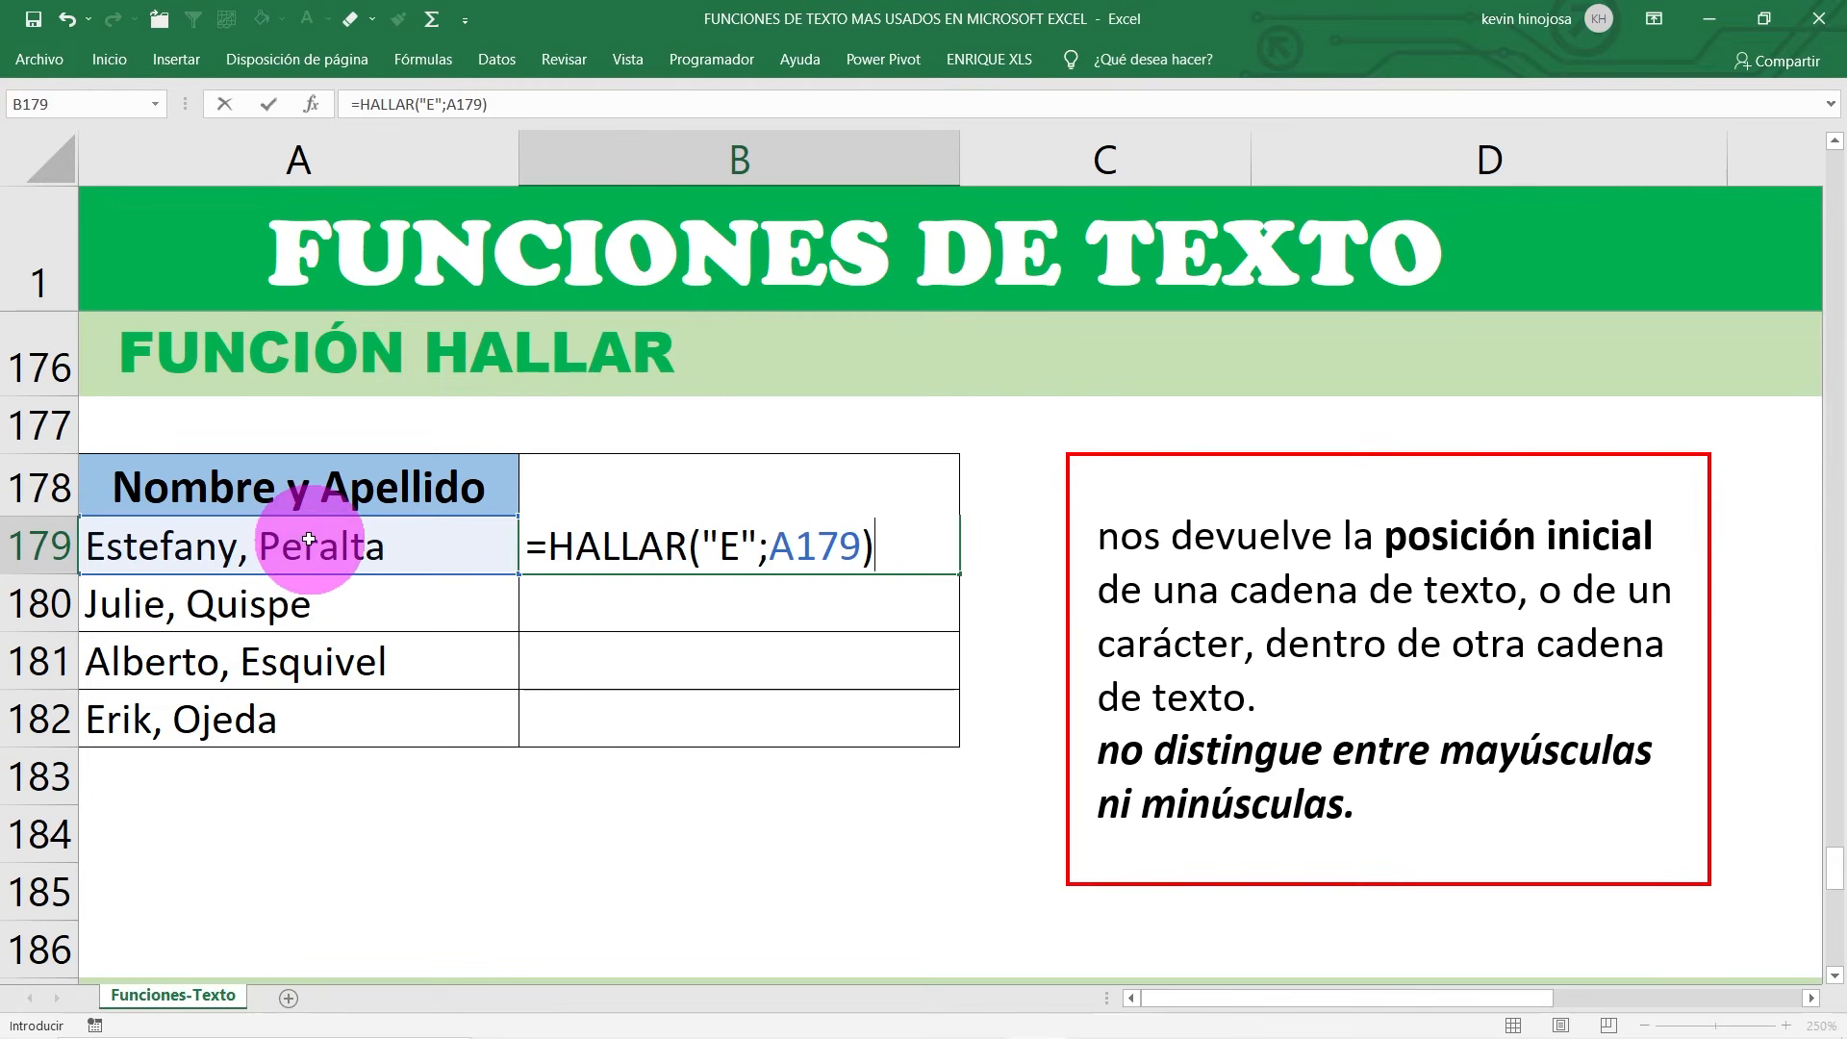
pyautogui.press('Return')
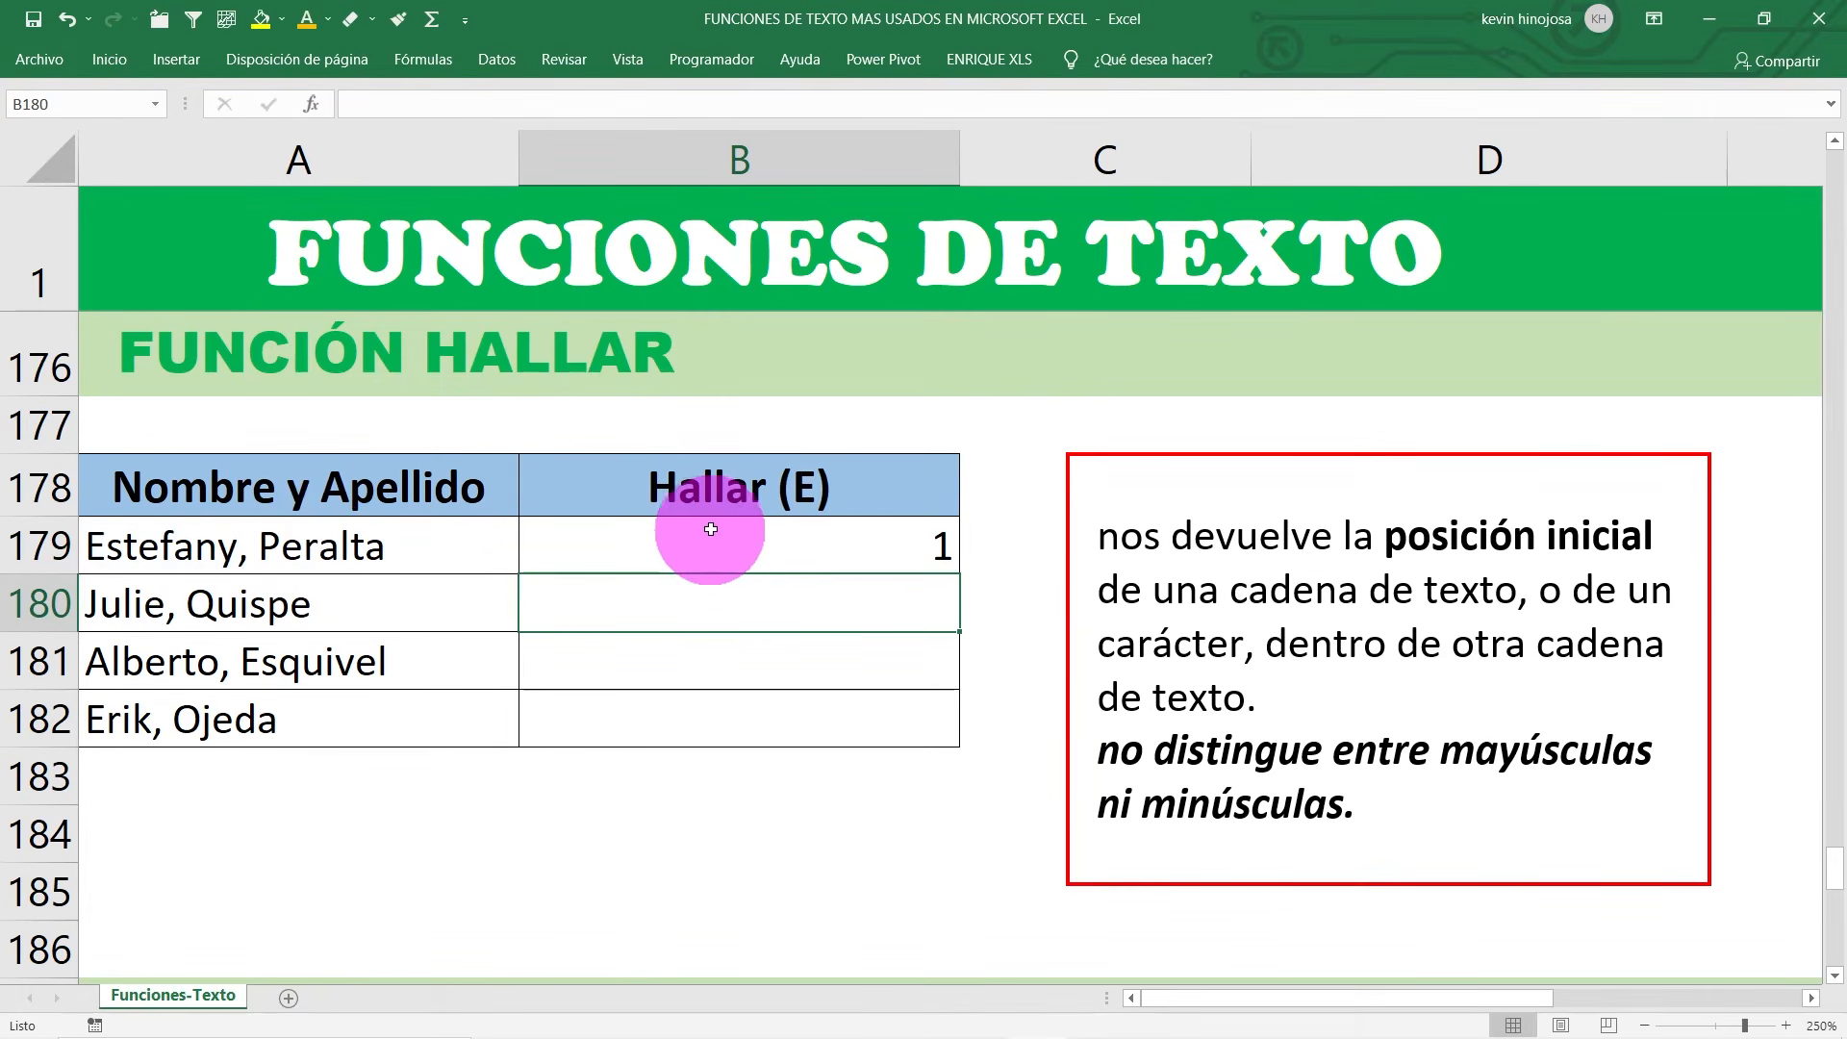
# Step: Fill the B179 HALLAR formula down through B182 and inspect row 180
pyautogui.click(741, 536)
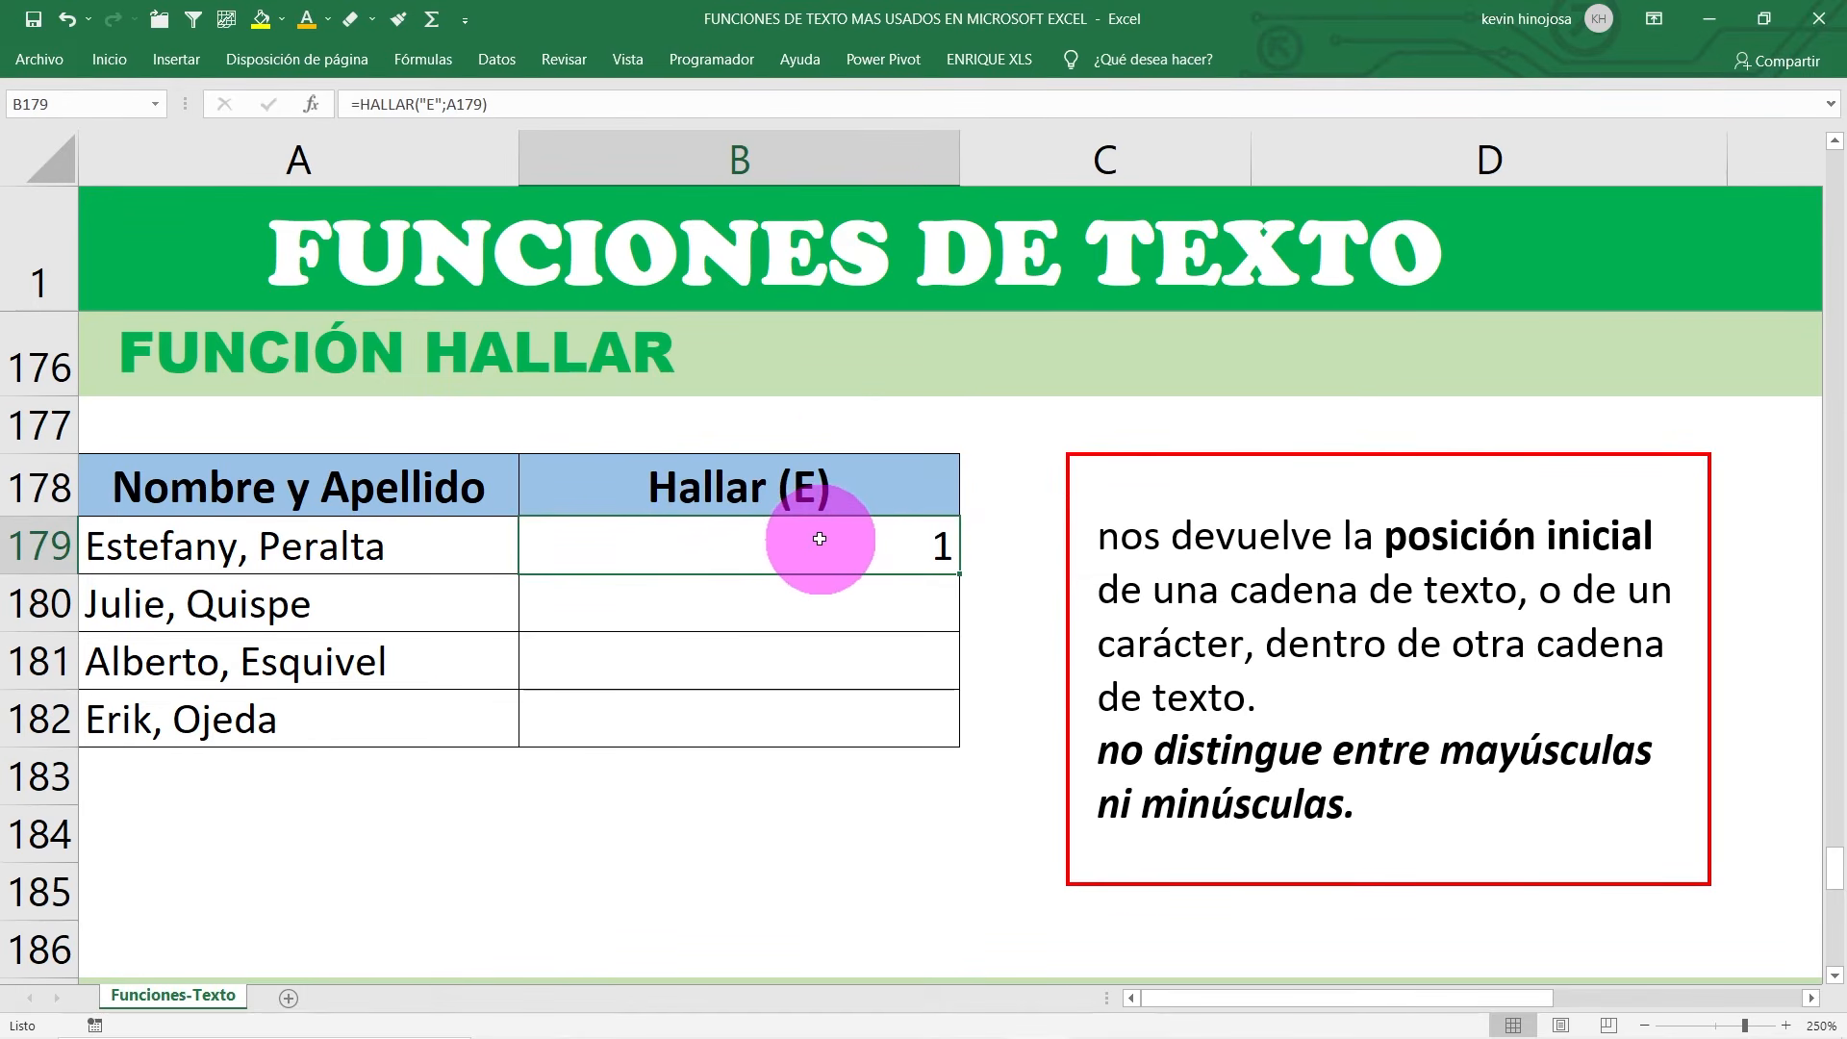
pyautogui.doubleClick(956, 573)
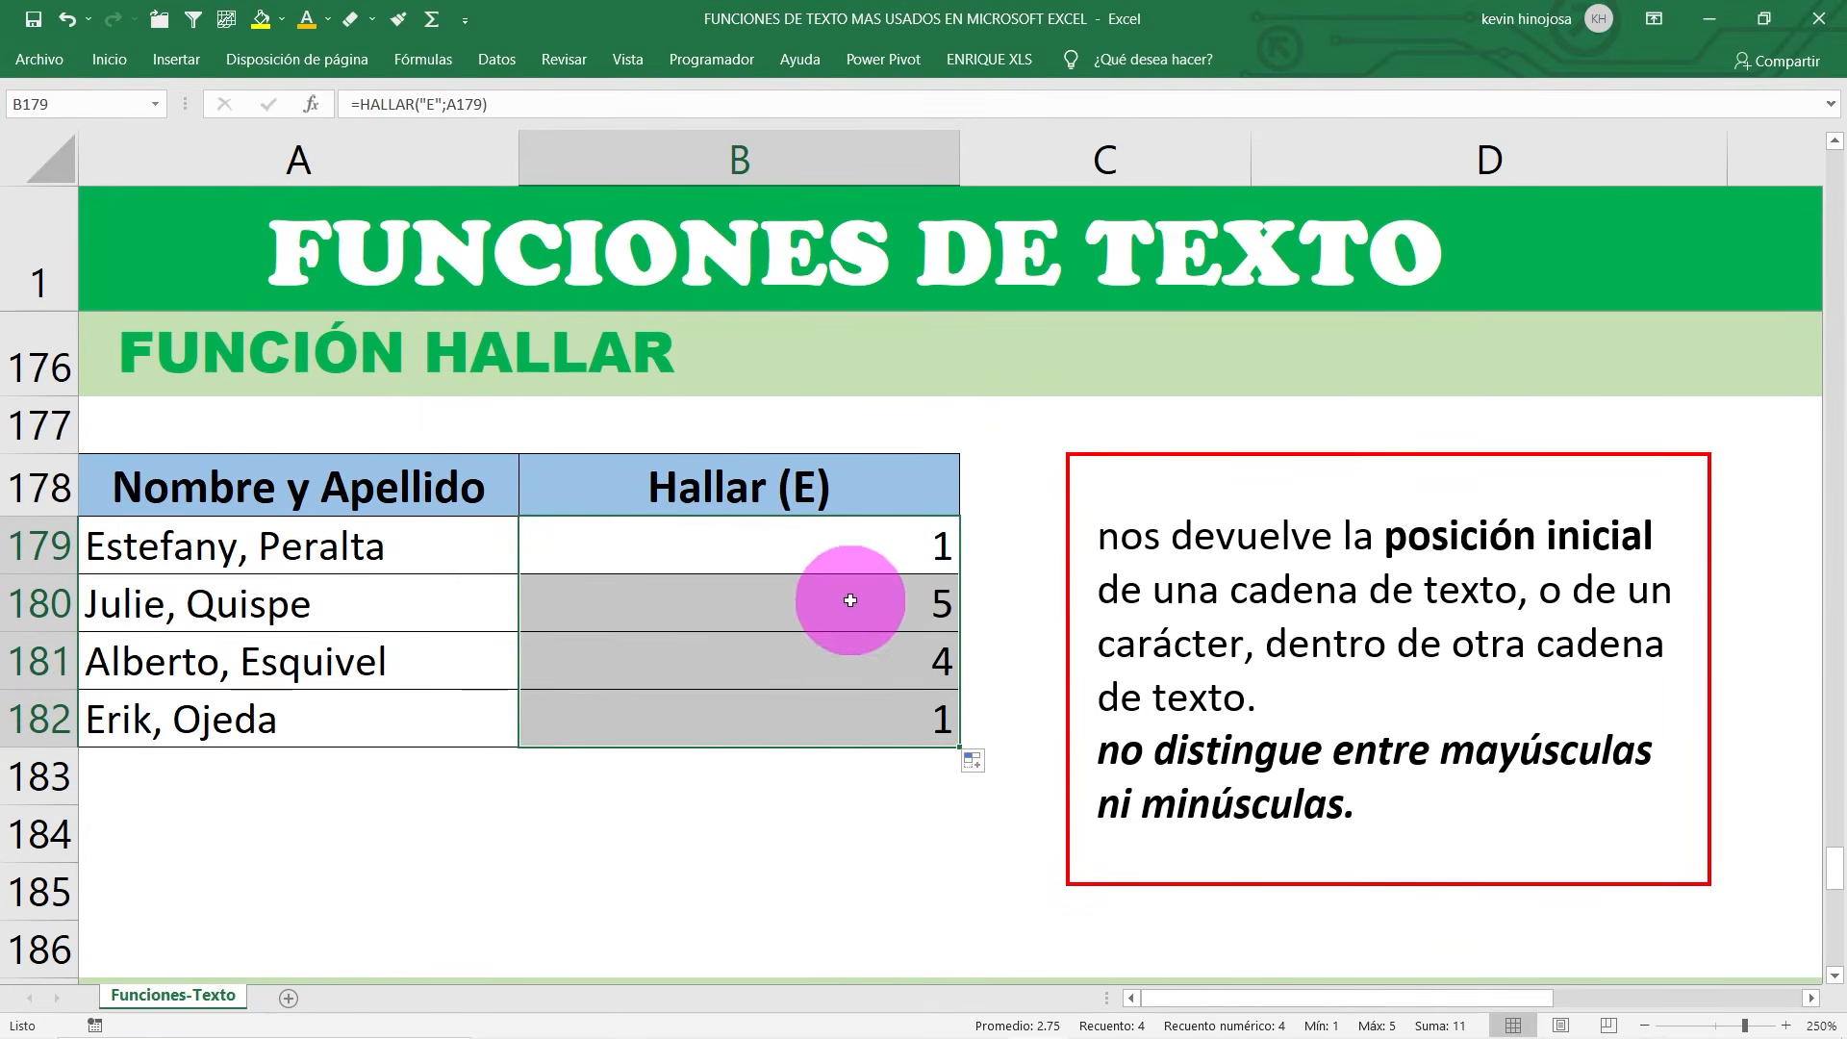
pyautogui.click(21, 600)
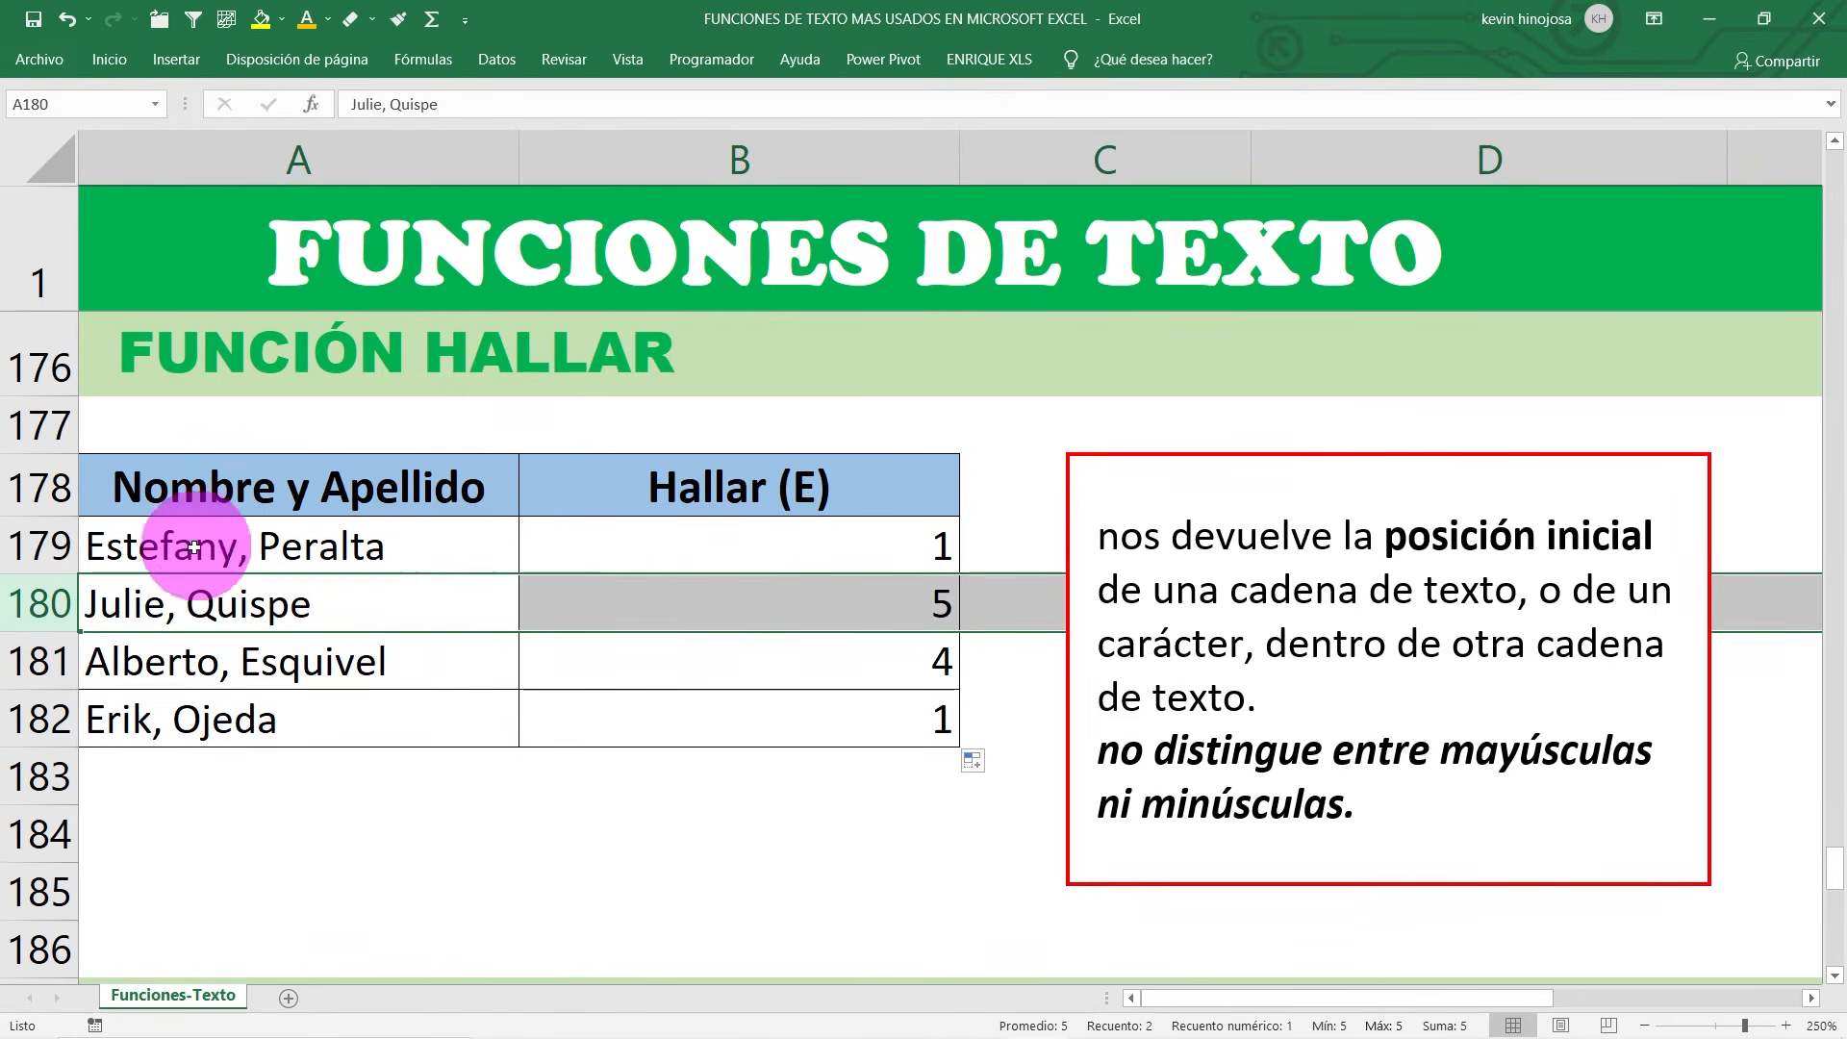
pyautogui.click(587, 600)
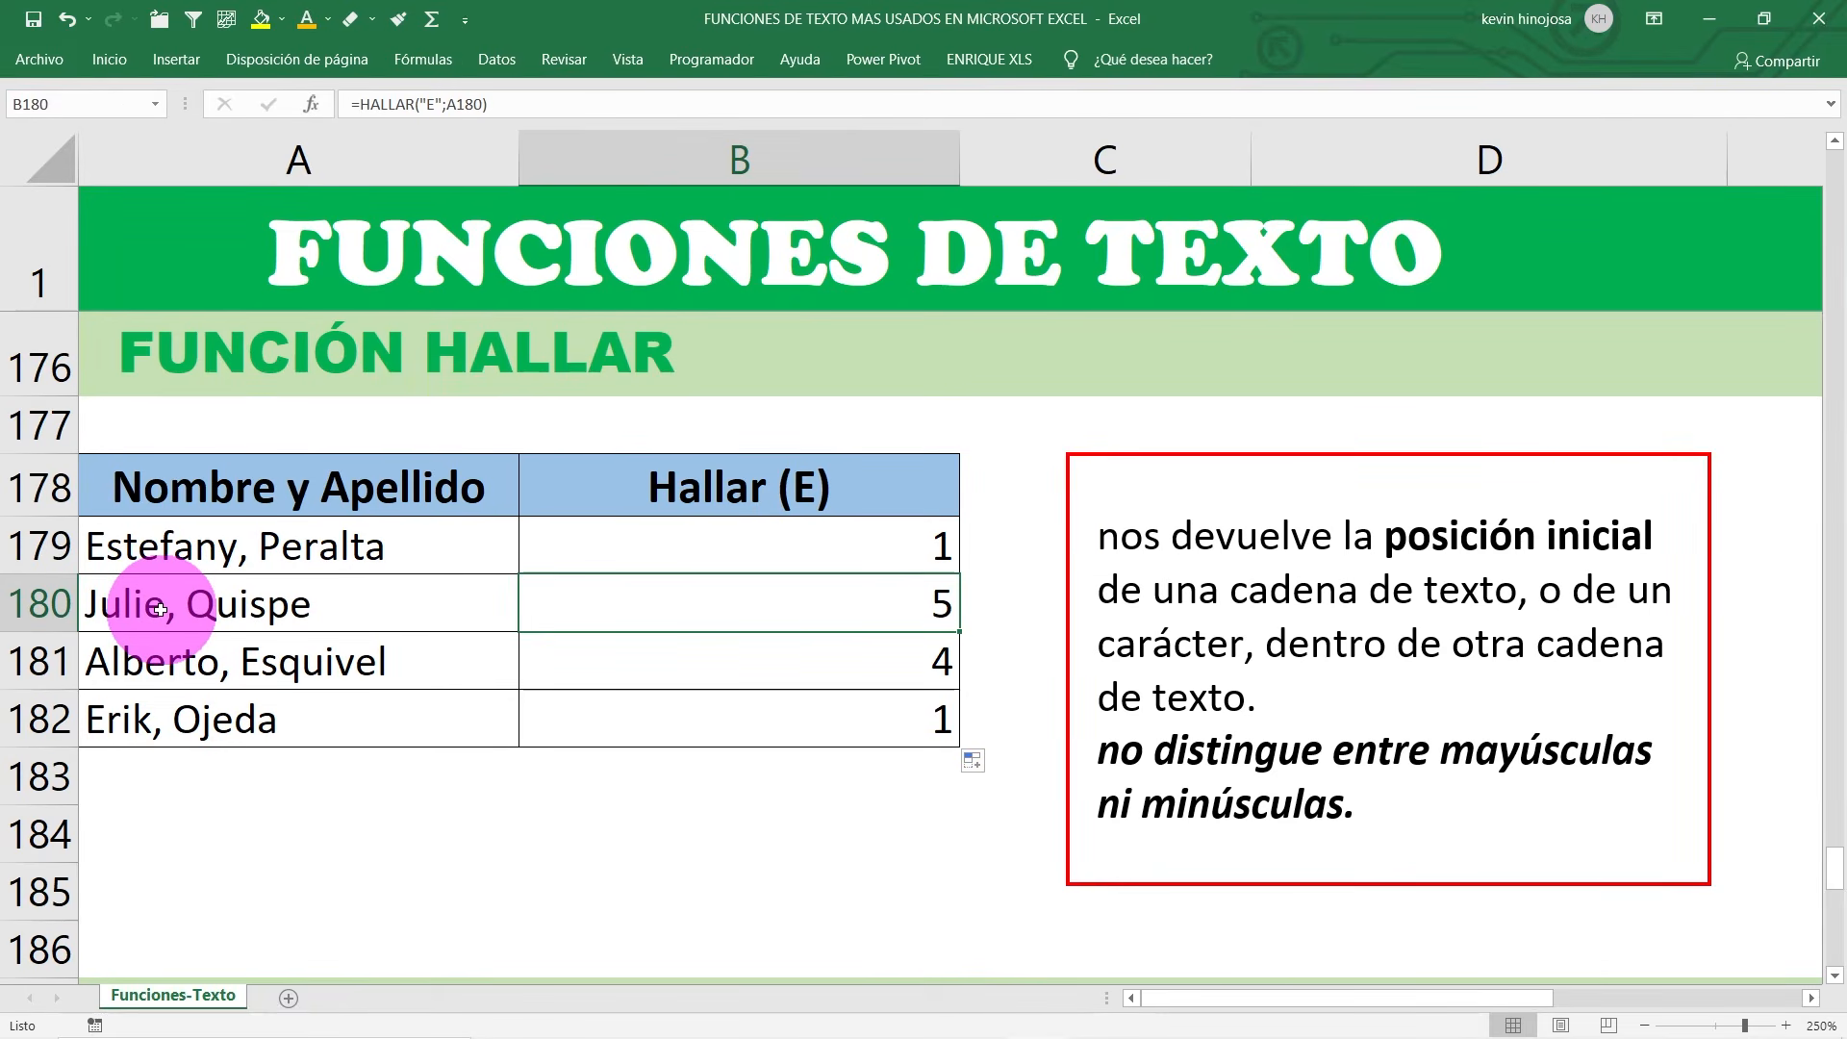
pyautogui.click(59, 608)
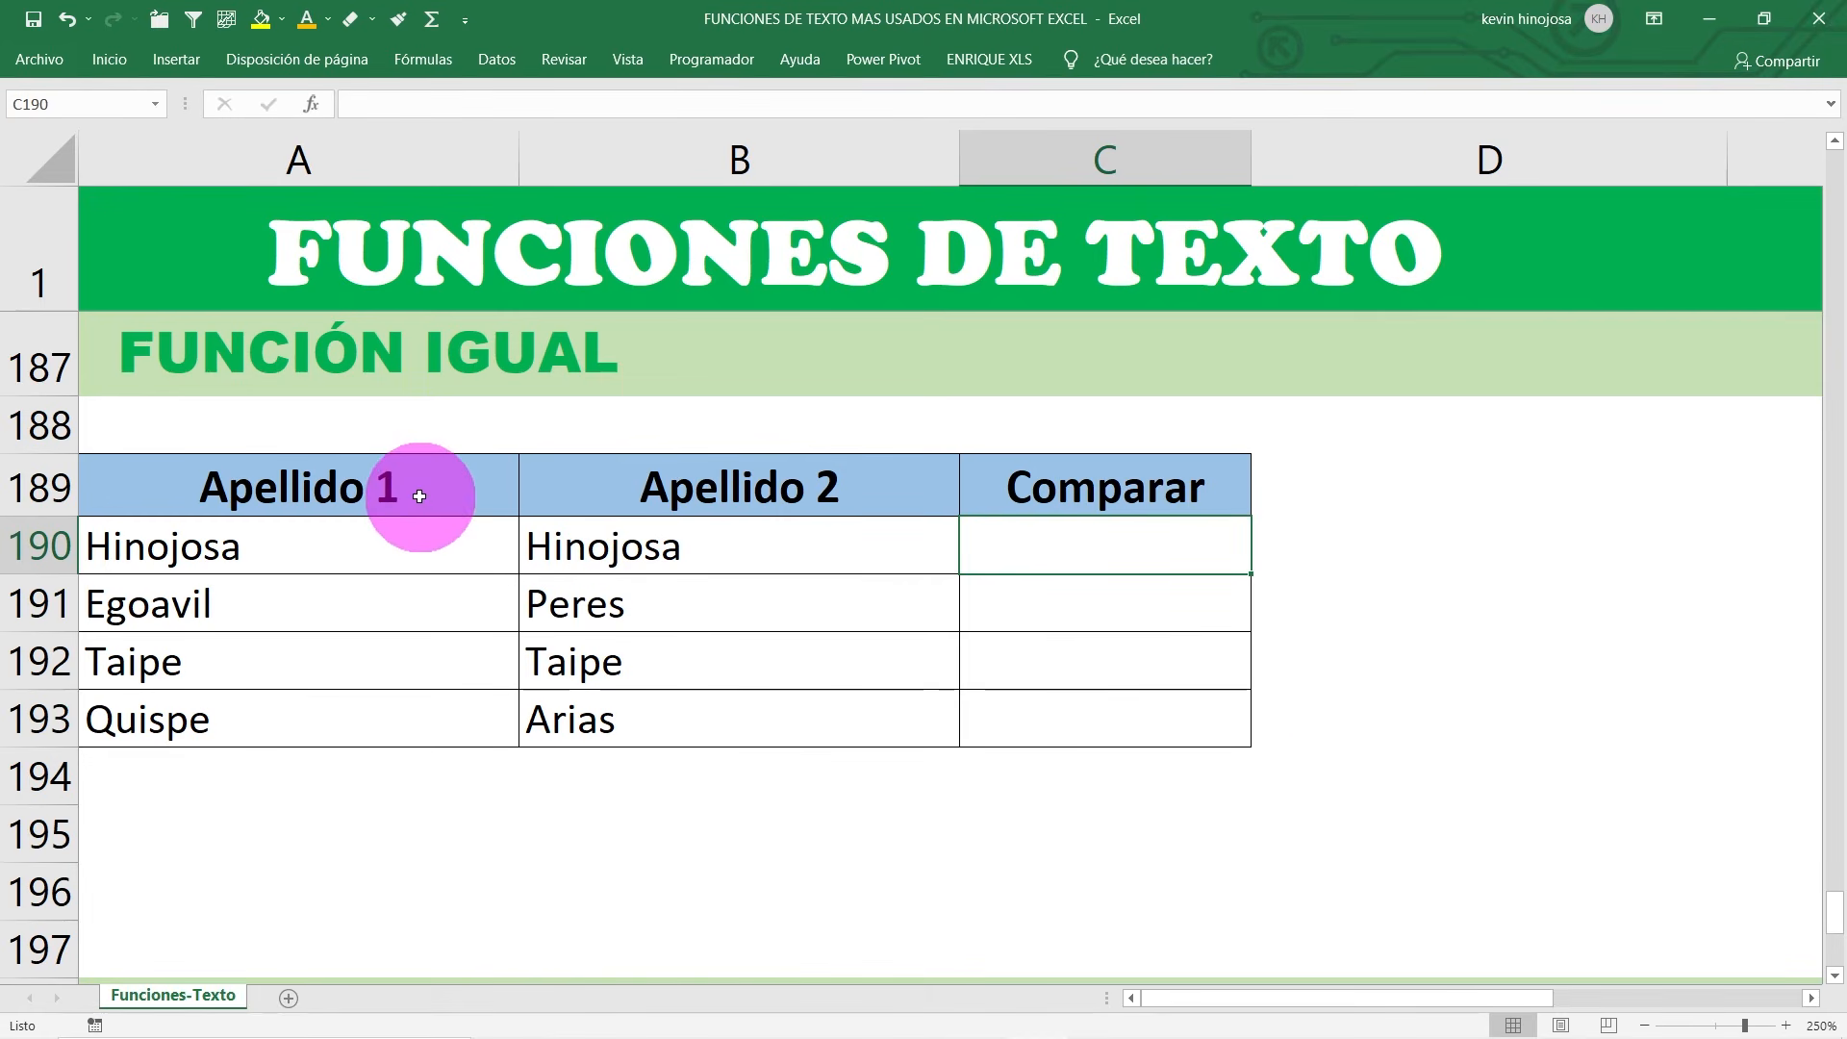
# Step: Review the Apellido 1 and Apellido 2 columns and enter =IGUAL(A190;B190) in C190 to compare the two surnames
pyautogui.click(420, 496)
pyautogui.moveTo(445, 490); pyautogui.dragTo(418, 708)
pyautogui.moveTo(808, 487); pyautogui.dragTo(795, 725)
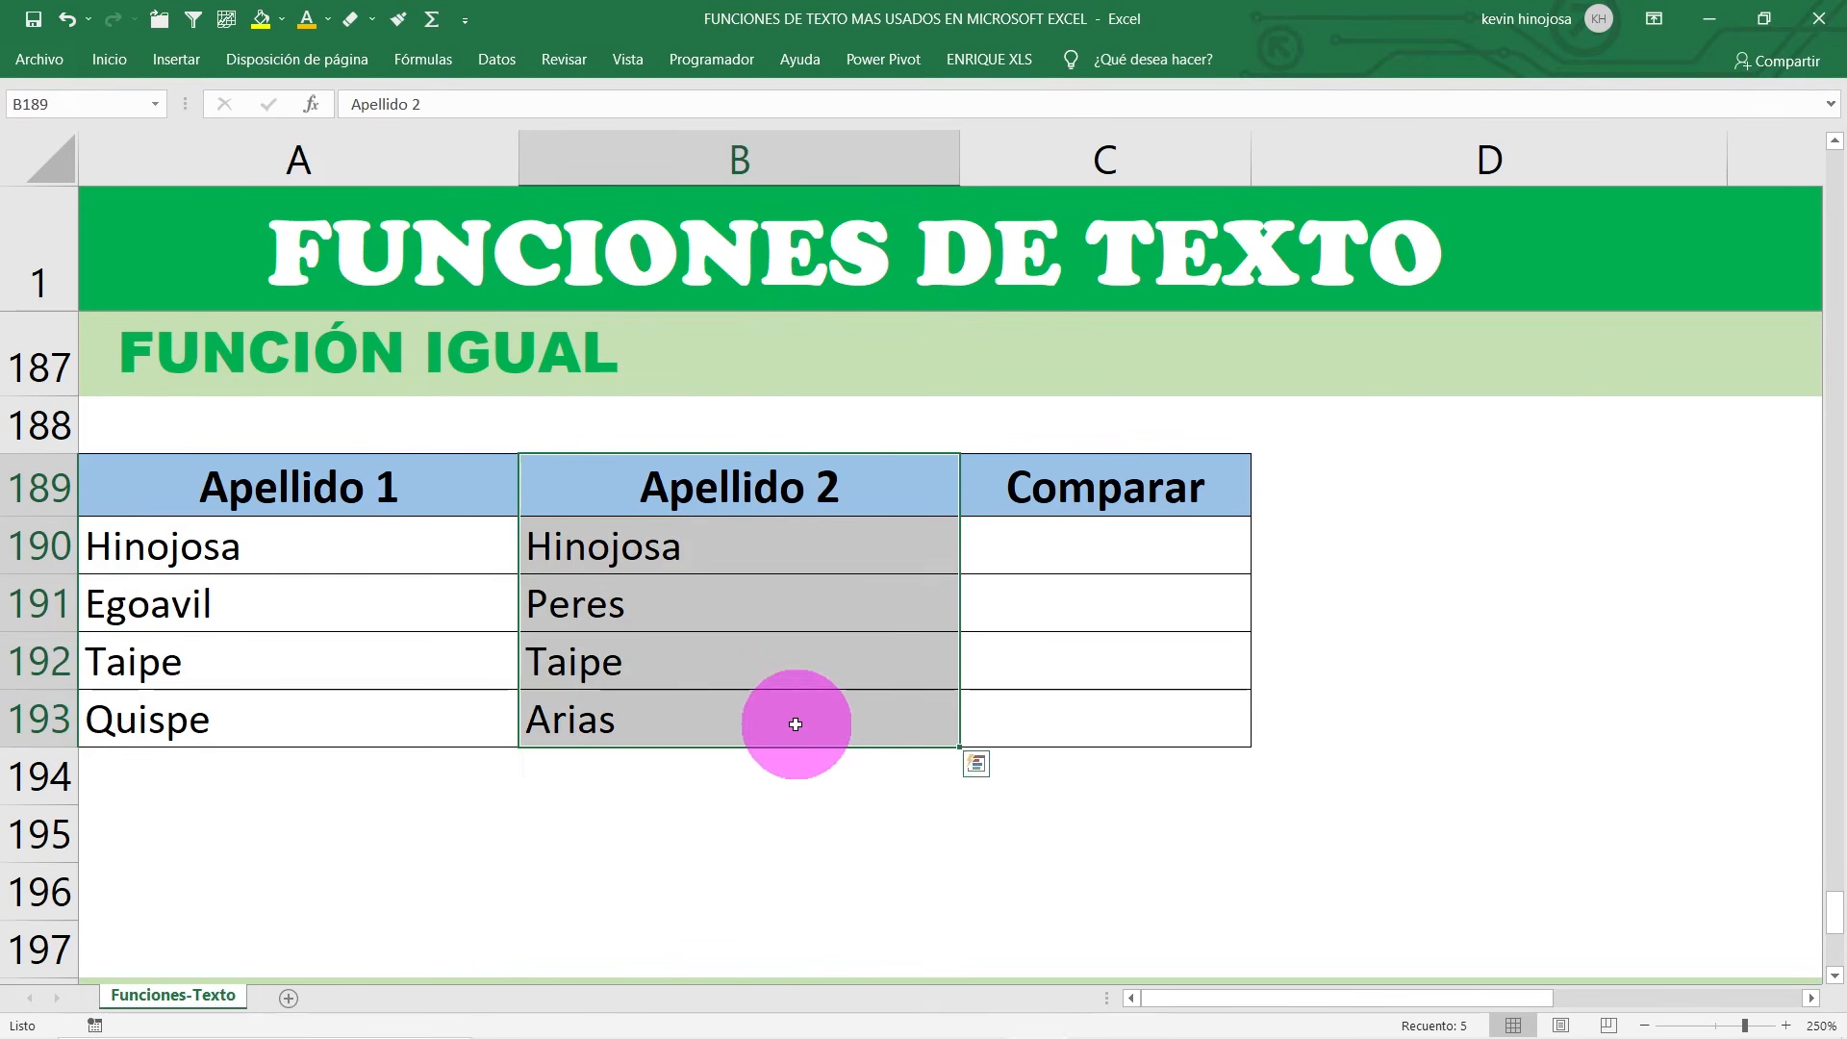
pyautogui.click(1176, 540)
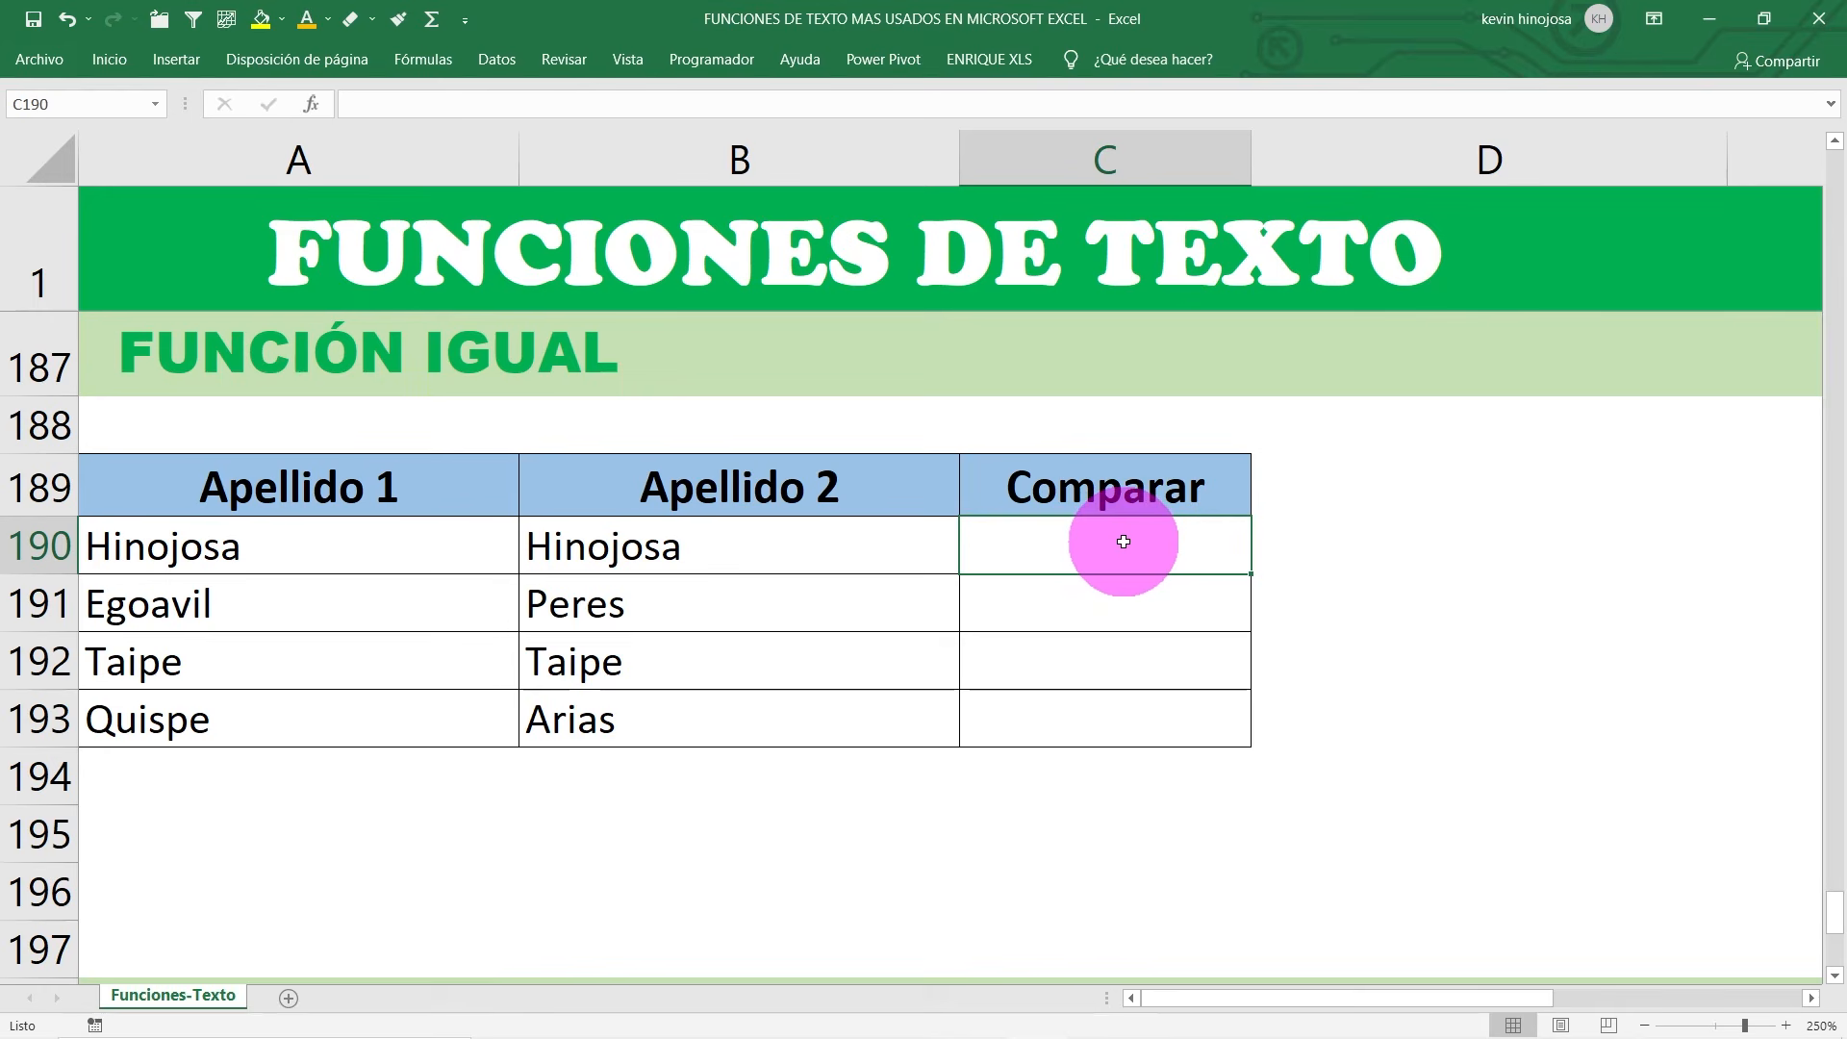
pyautogui.write('=')
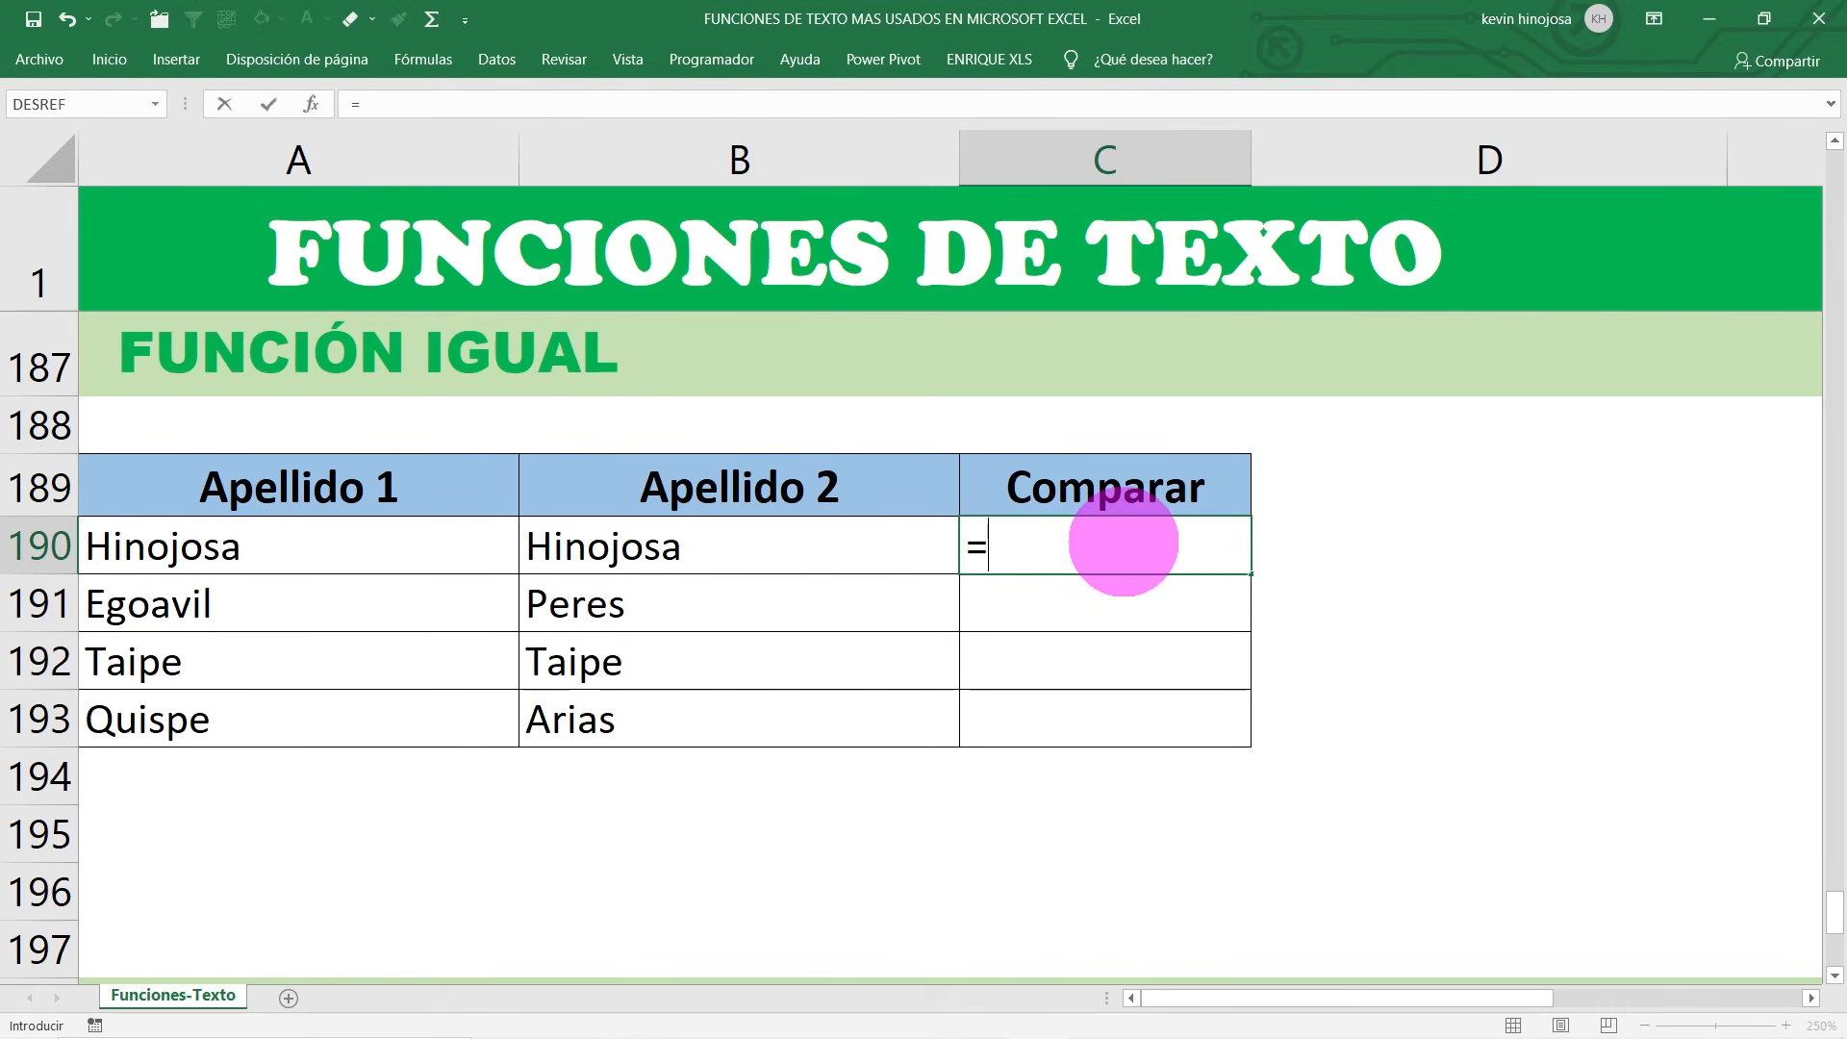
pyautogui.write('I')
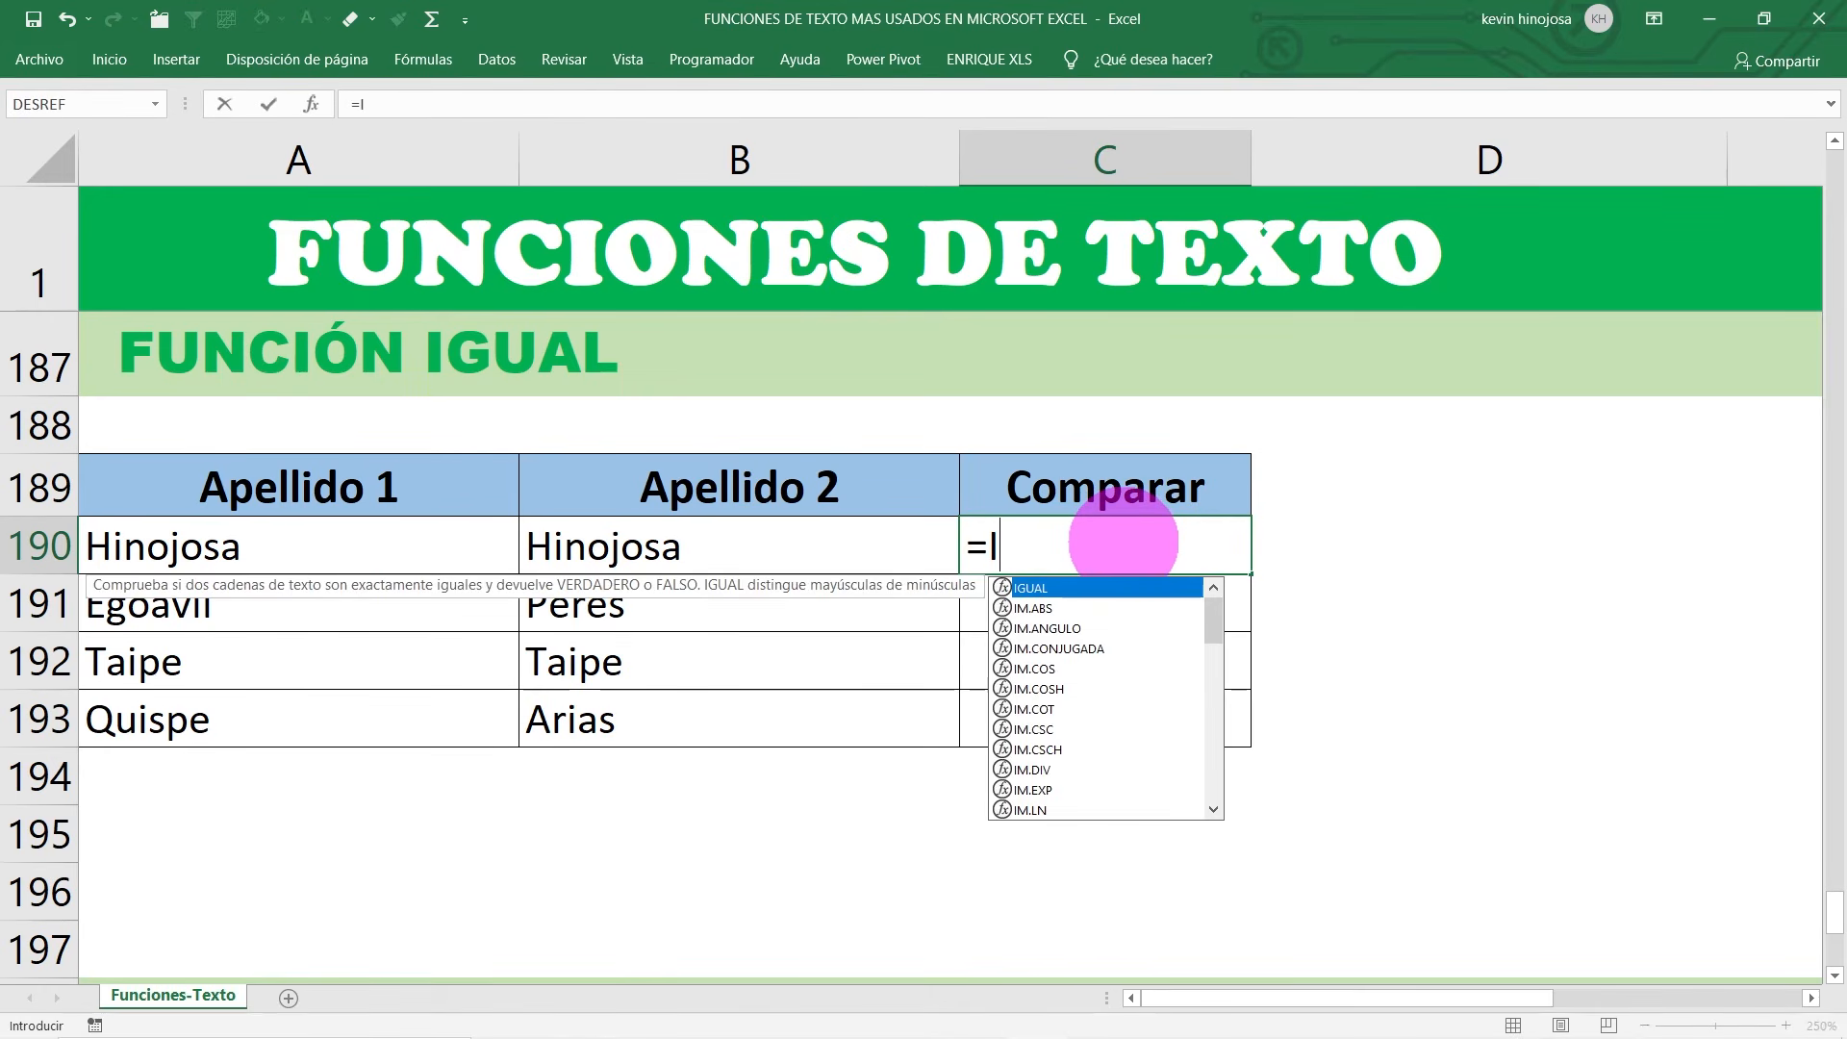
pyautogui.write('GUAL')
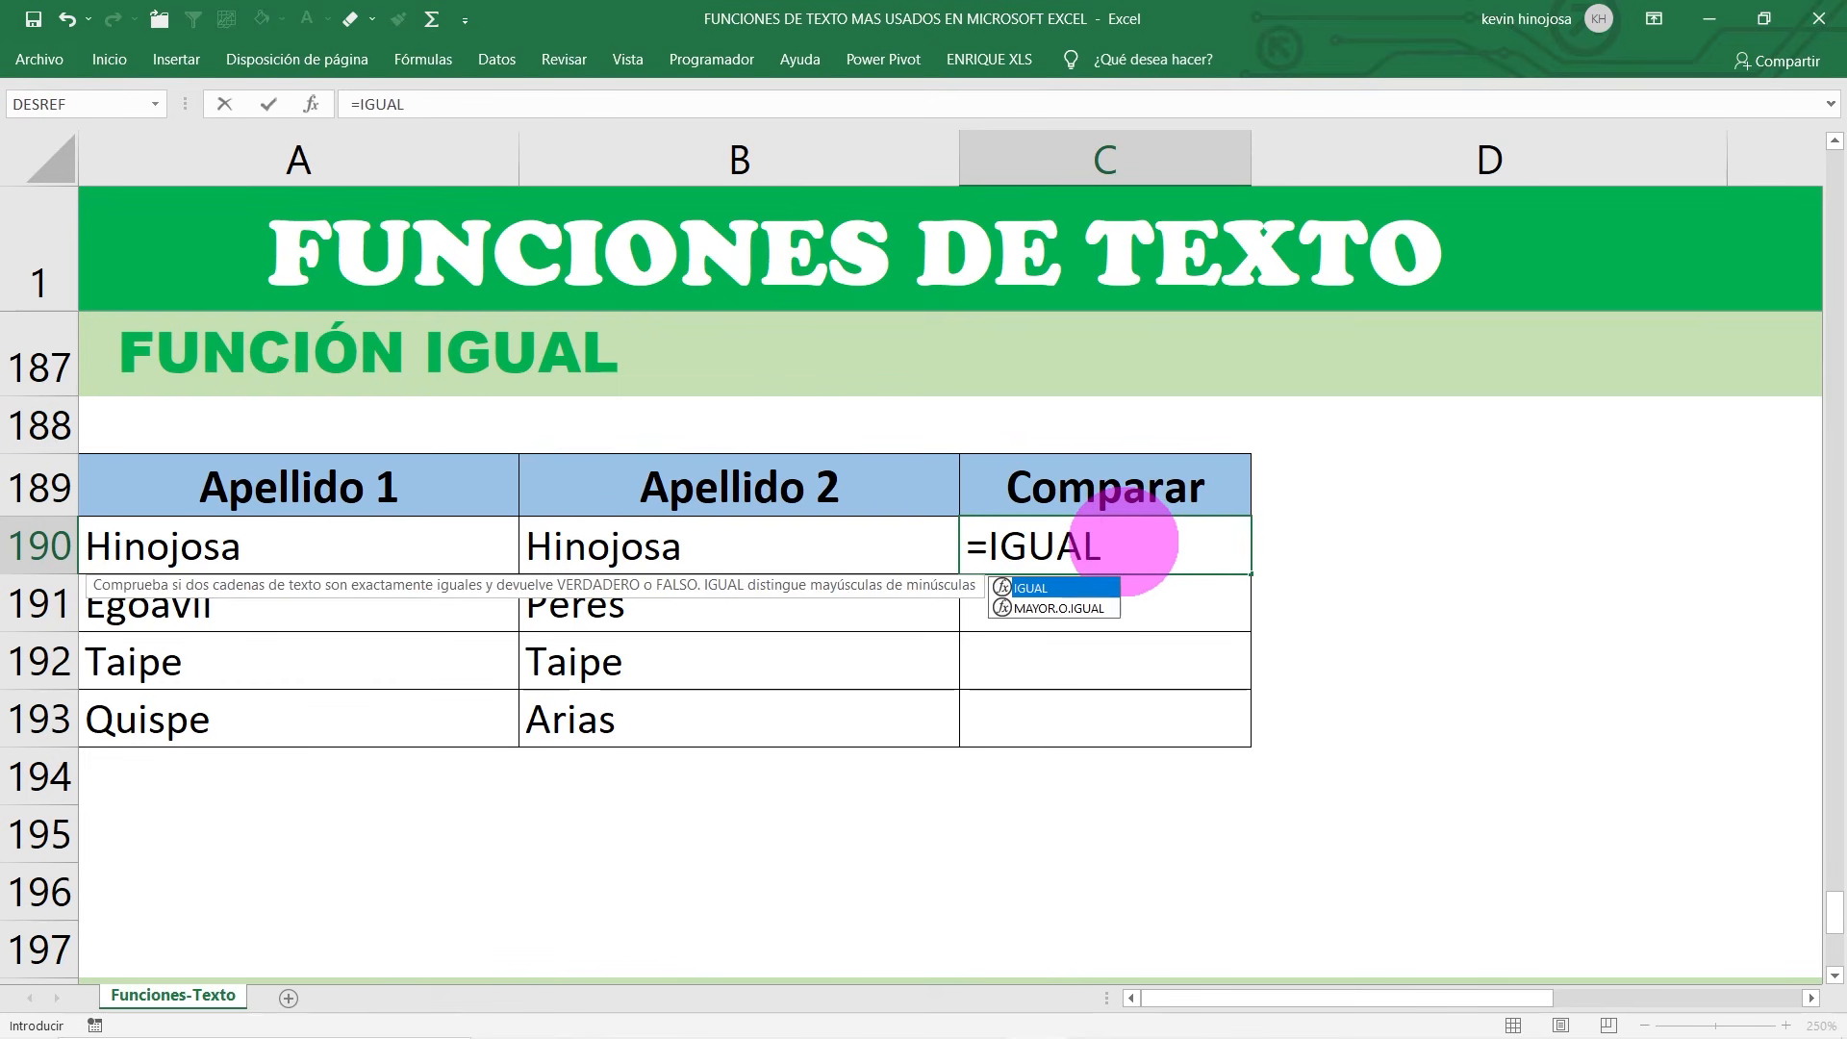
pyautogui.write('(')
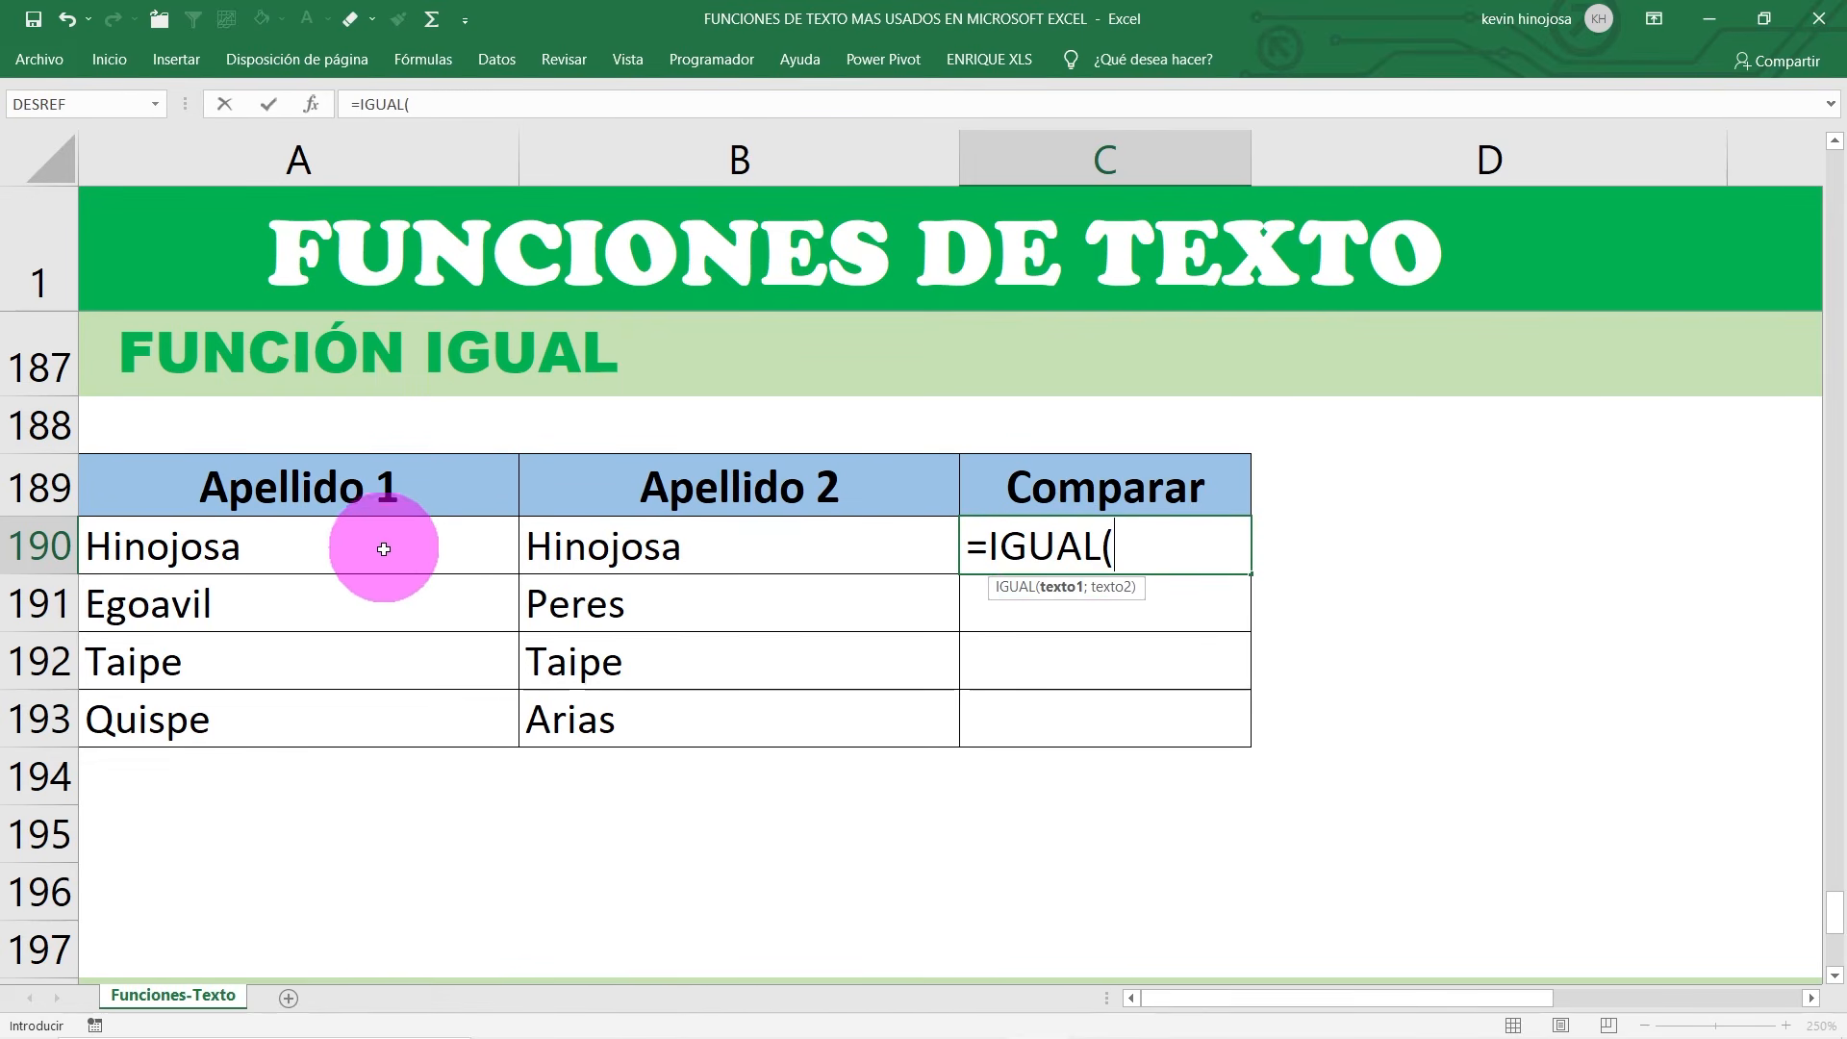
pyautogui.click(326, 547)
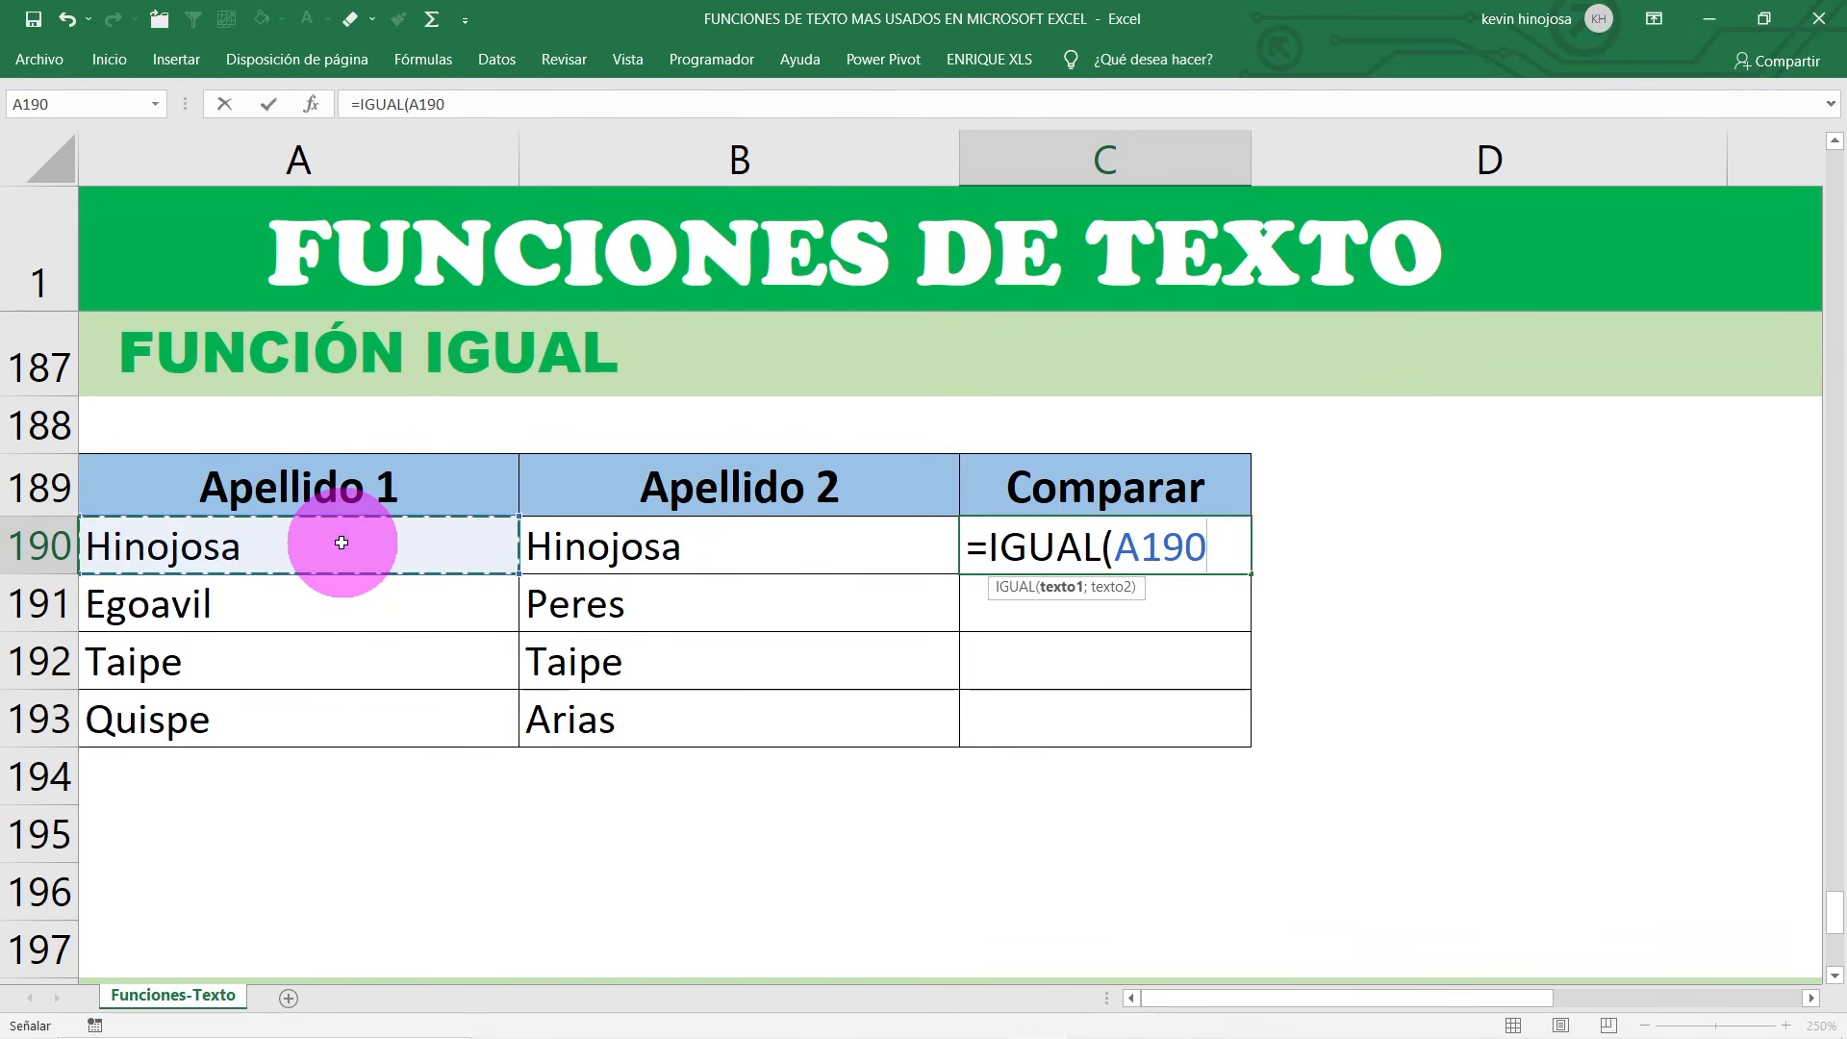
pyautogui.write(';')
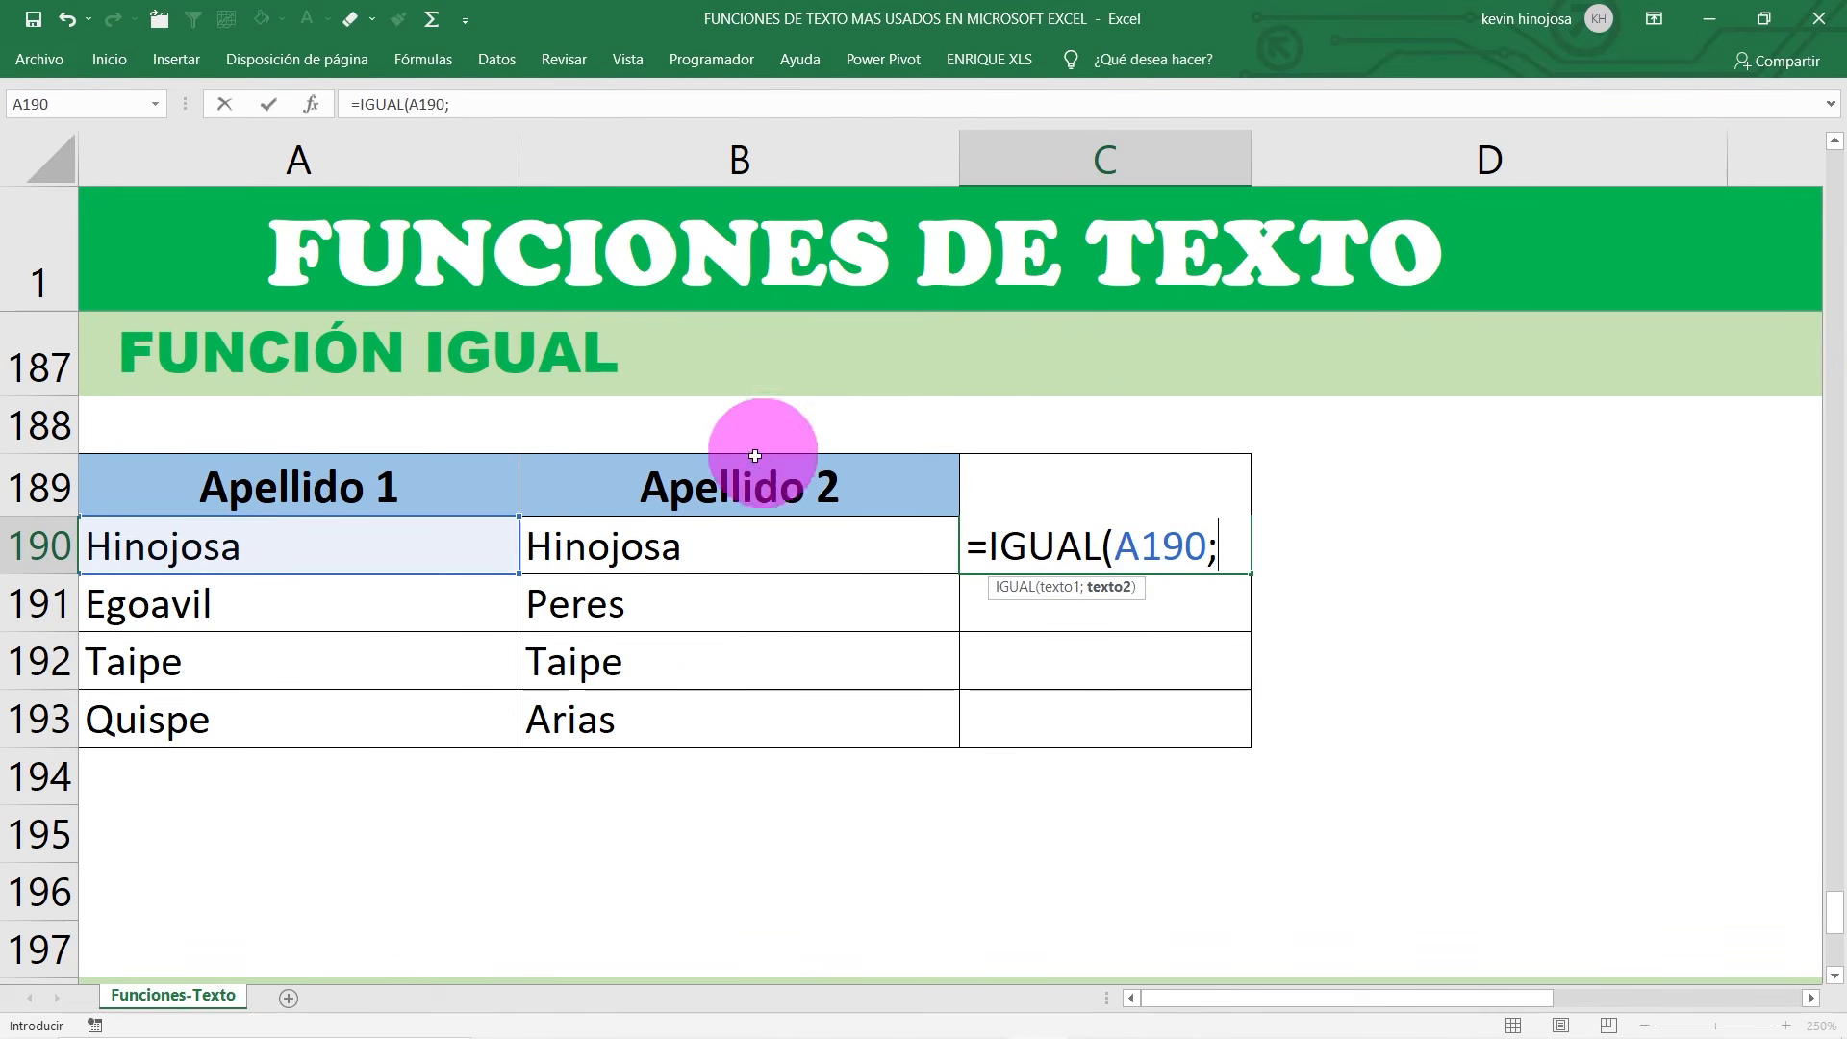
pyautogui.click(753, 547)
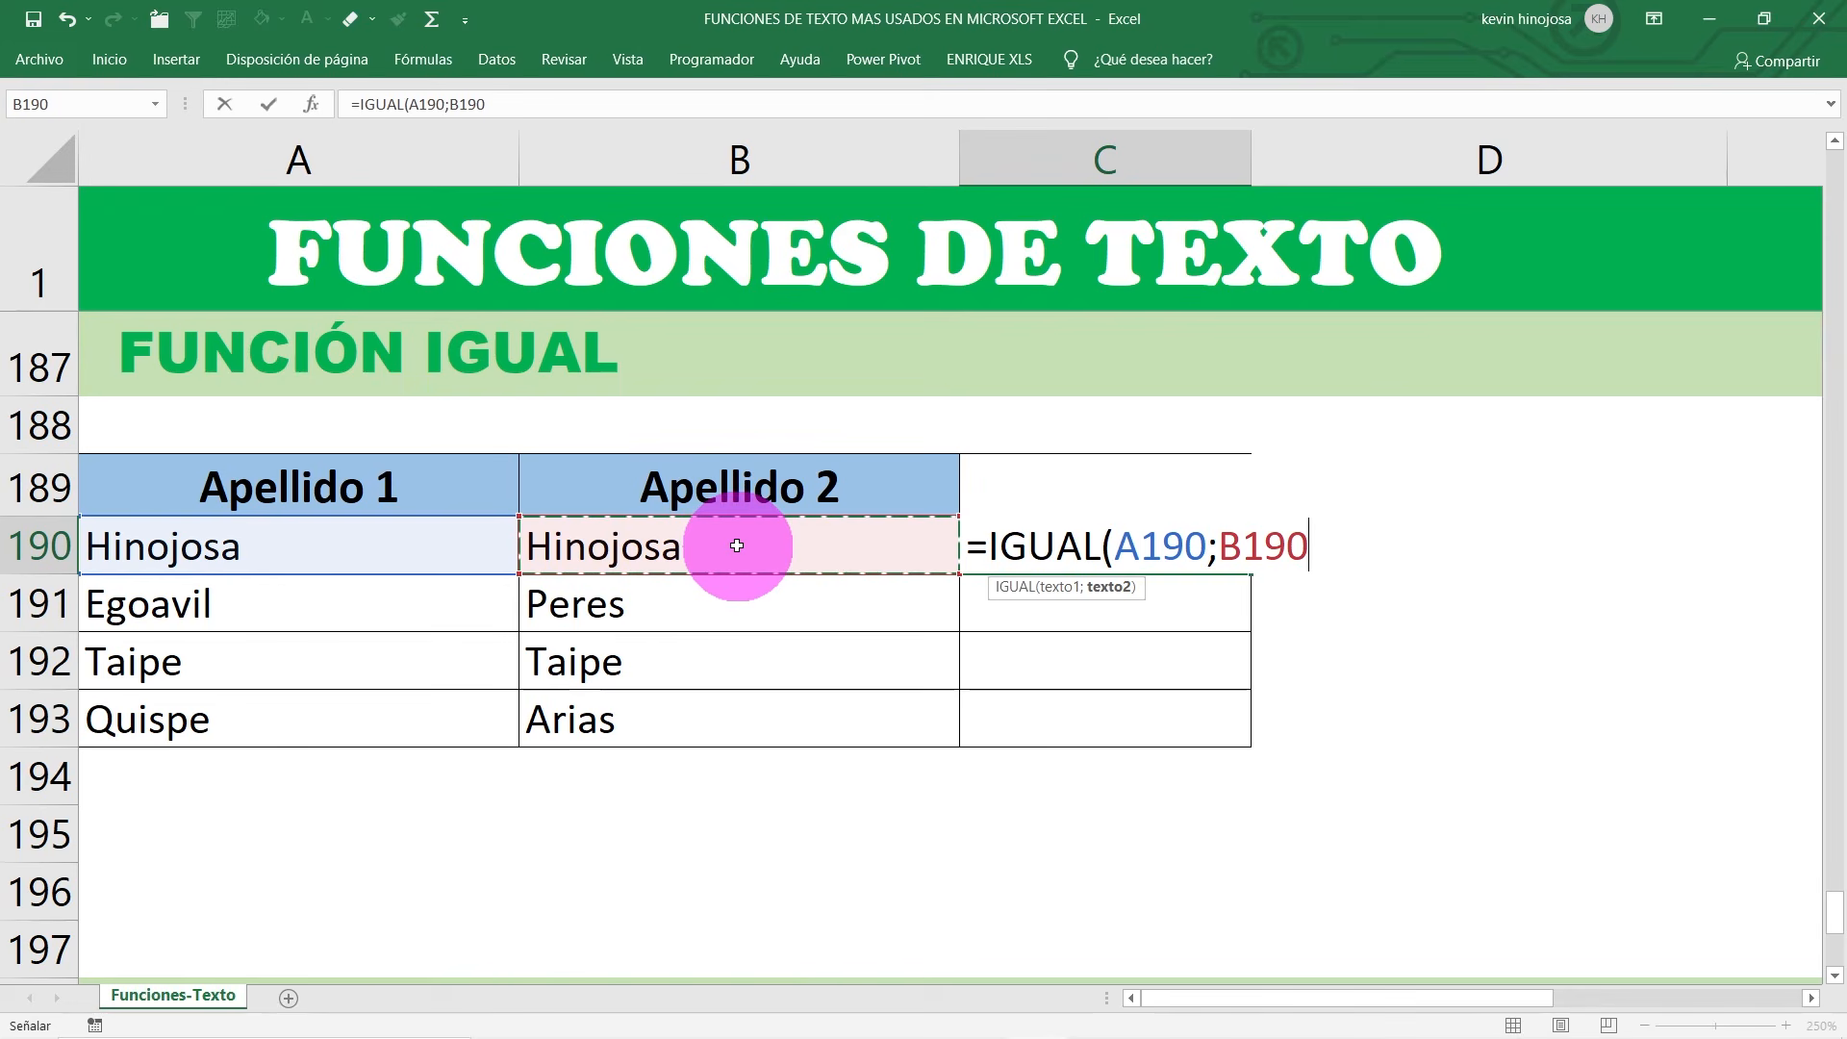
pyautogui.write(')')
pyautogui.press('Return')
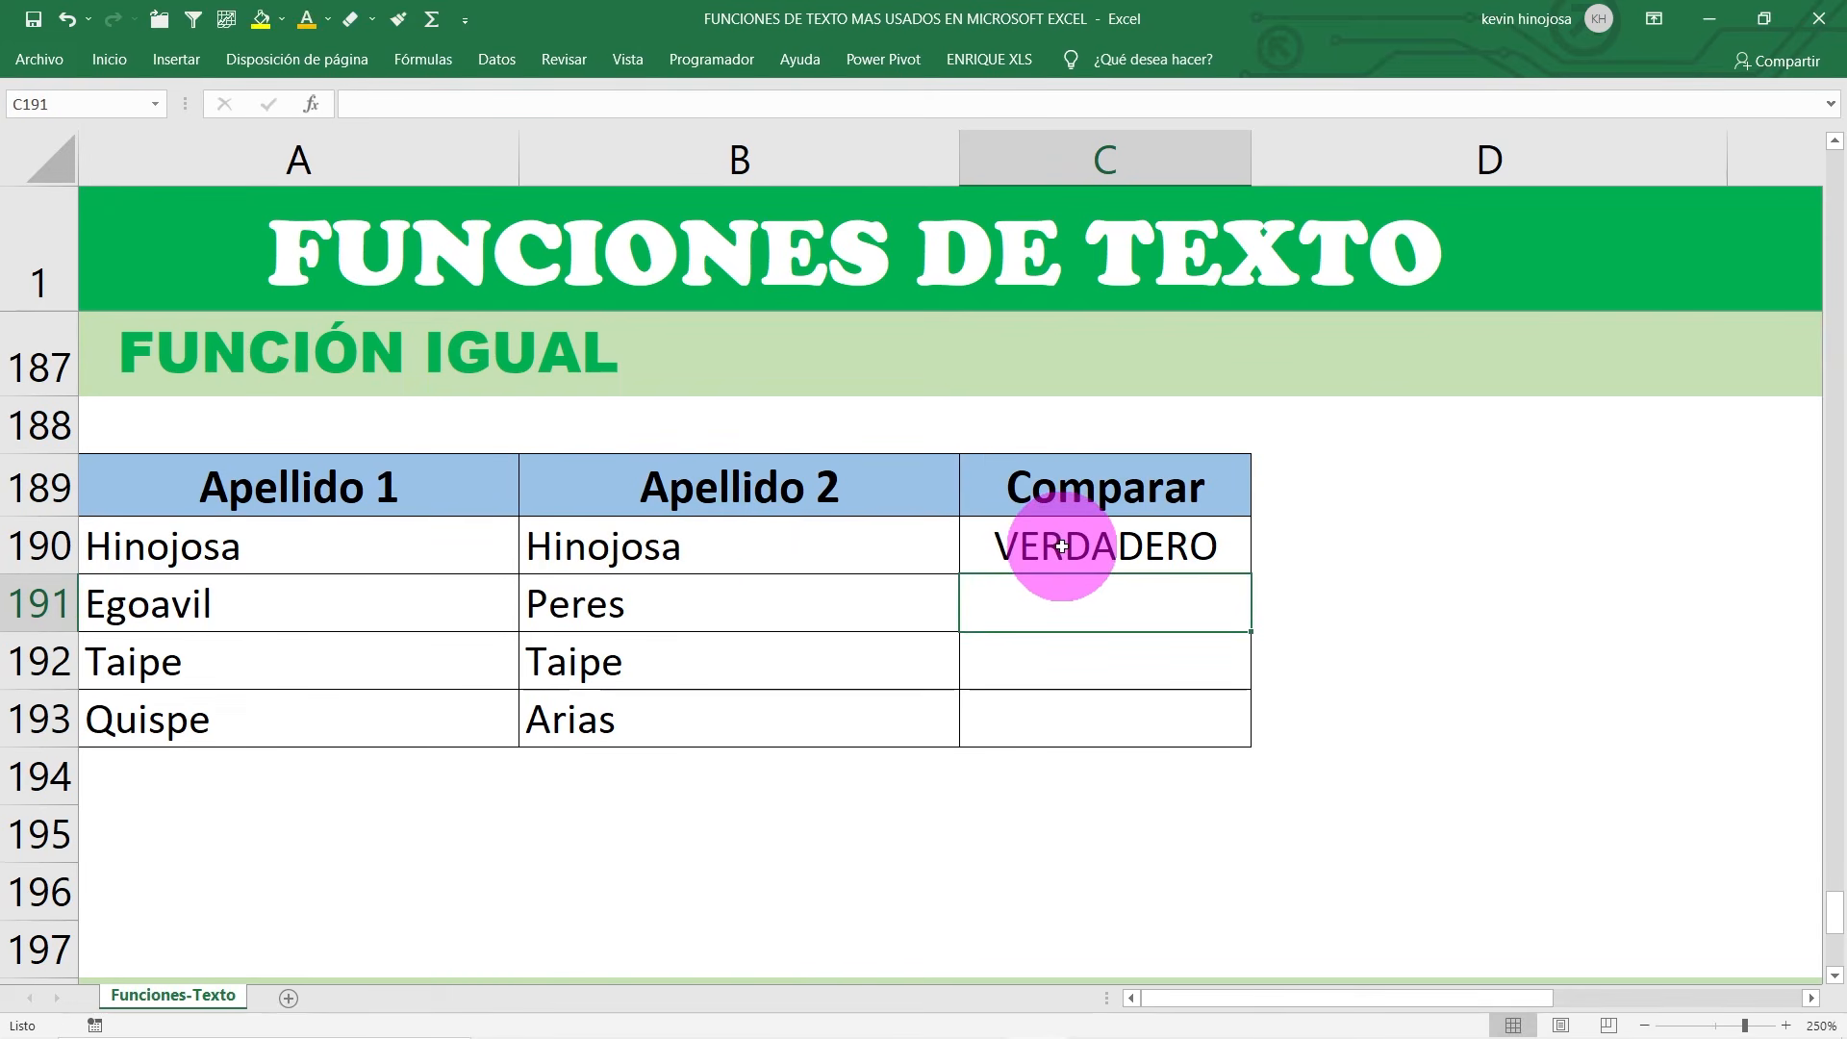
# Step: Check the C190 result against A190 and B190, fill the IGUAL formula down through C193 and inspect row 190
pyautogui.click(1097, 545)
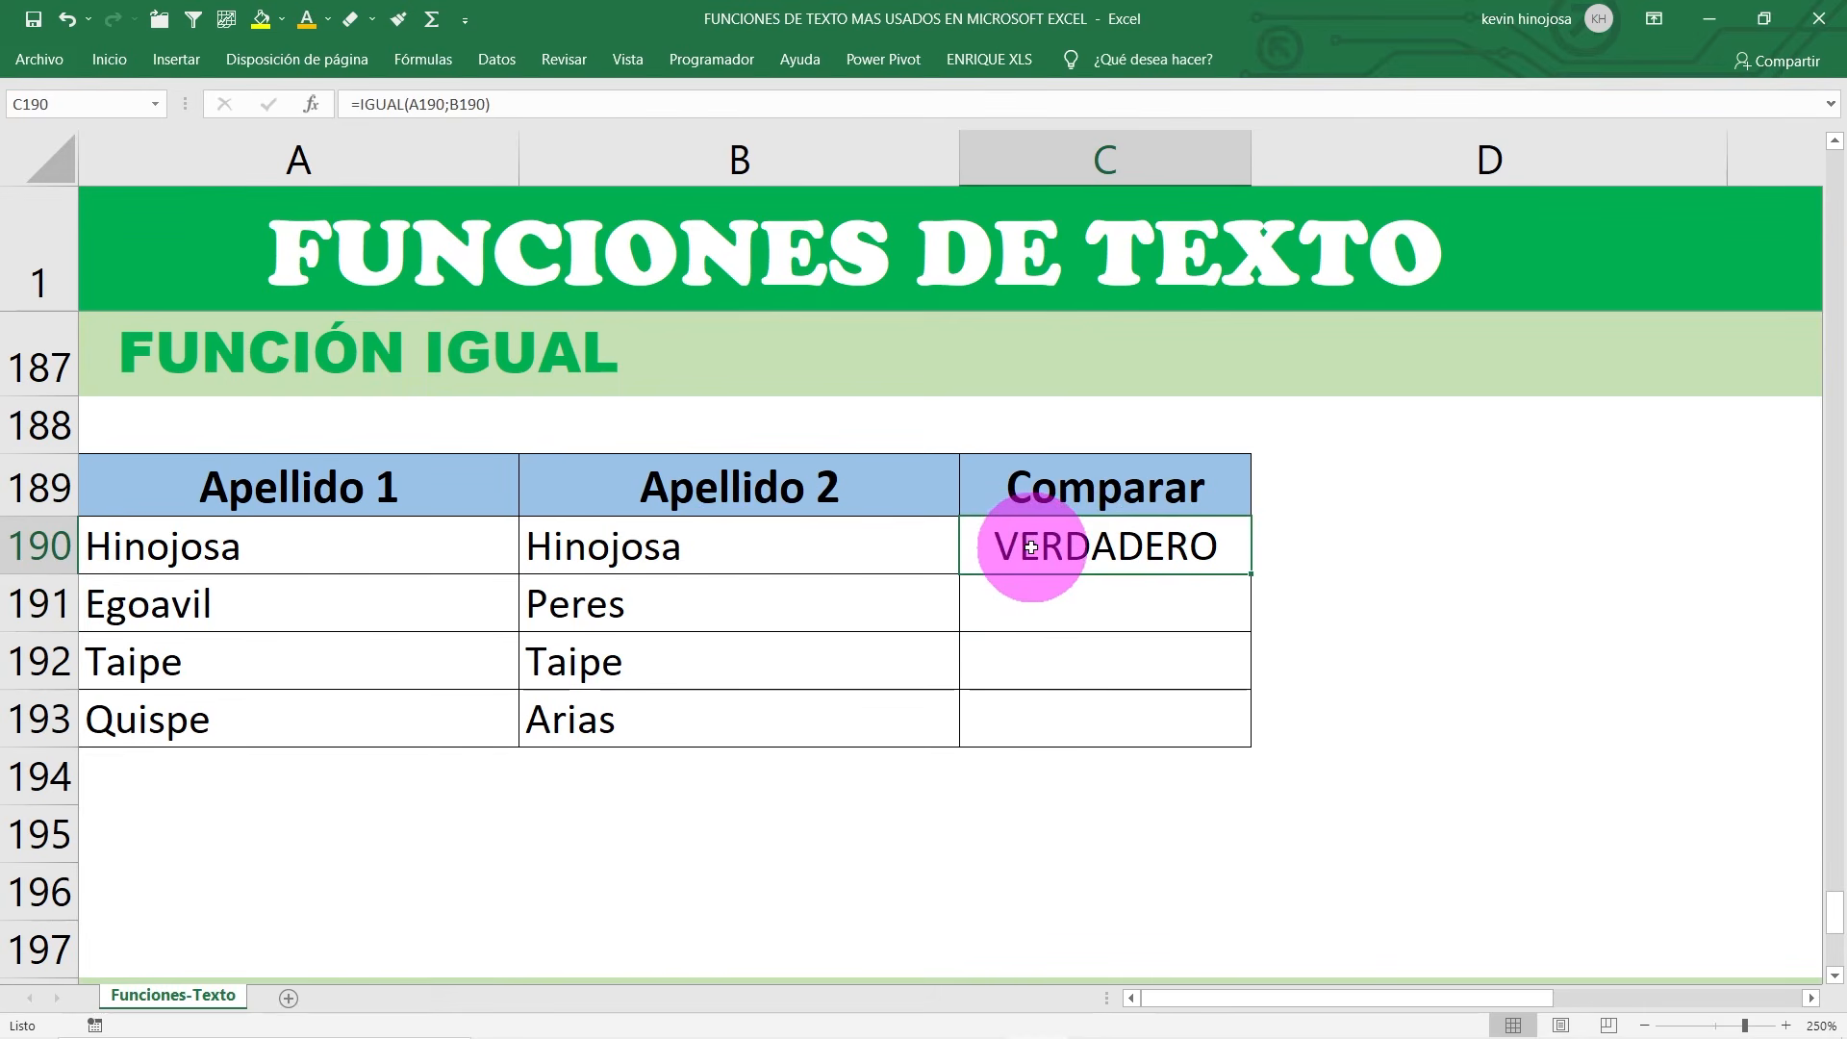
pyautogui.click(377, 551)
pyautogui.click(711, 551)
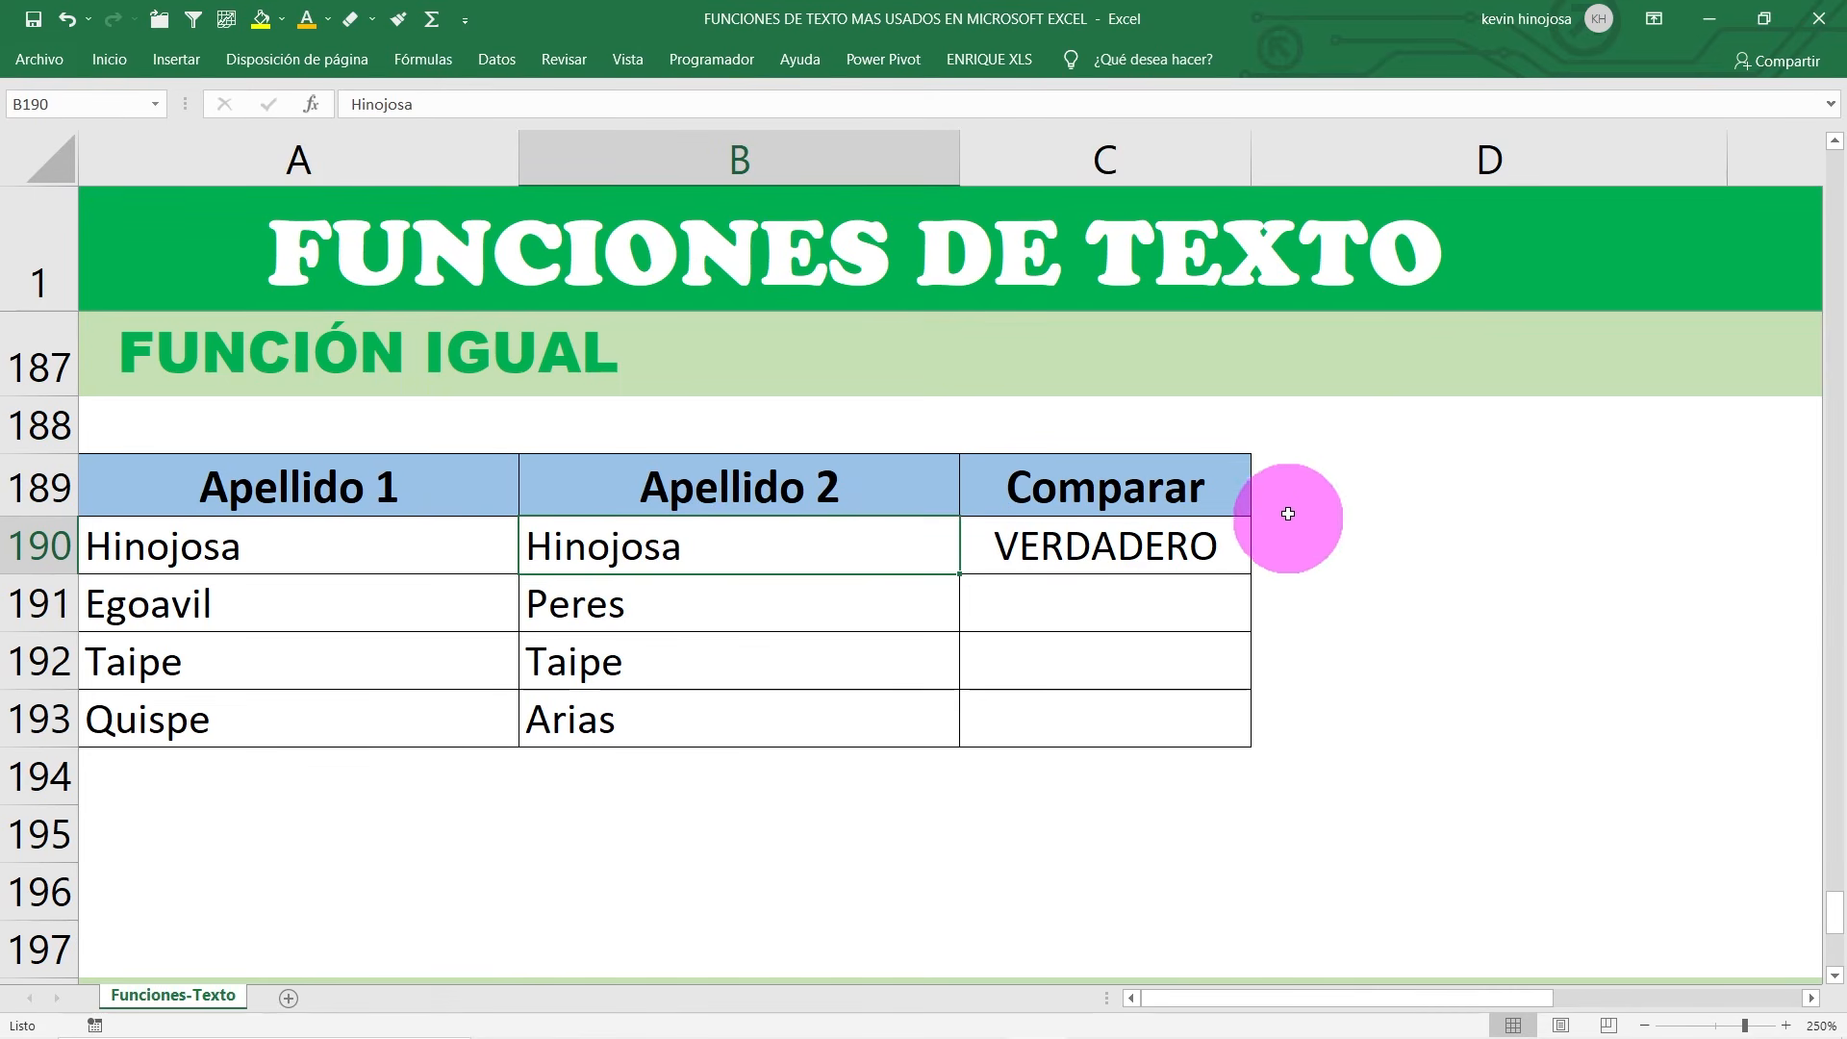
pyautogui.click(1177, 544)
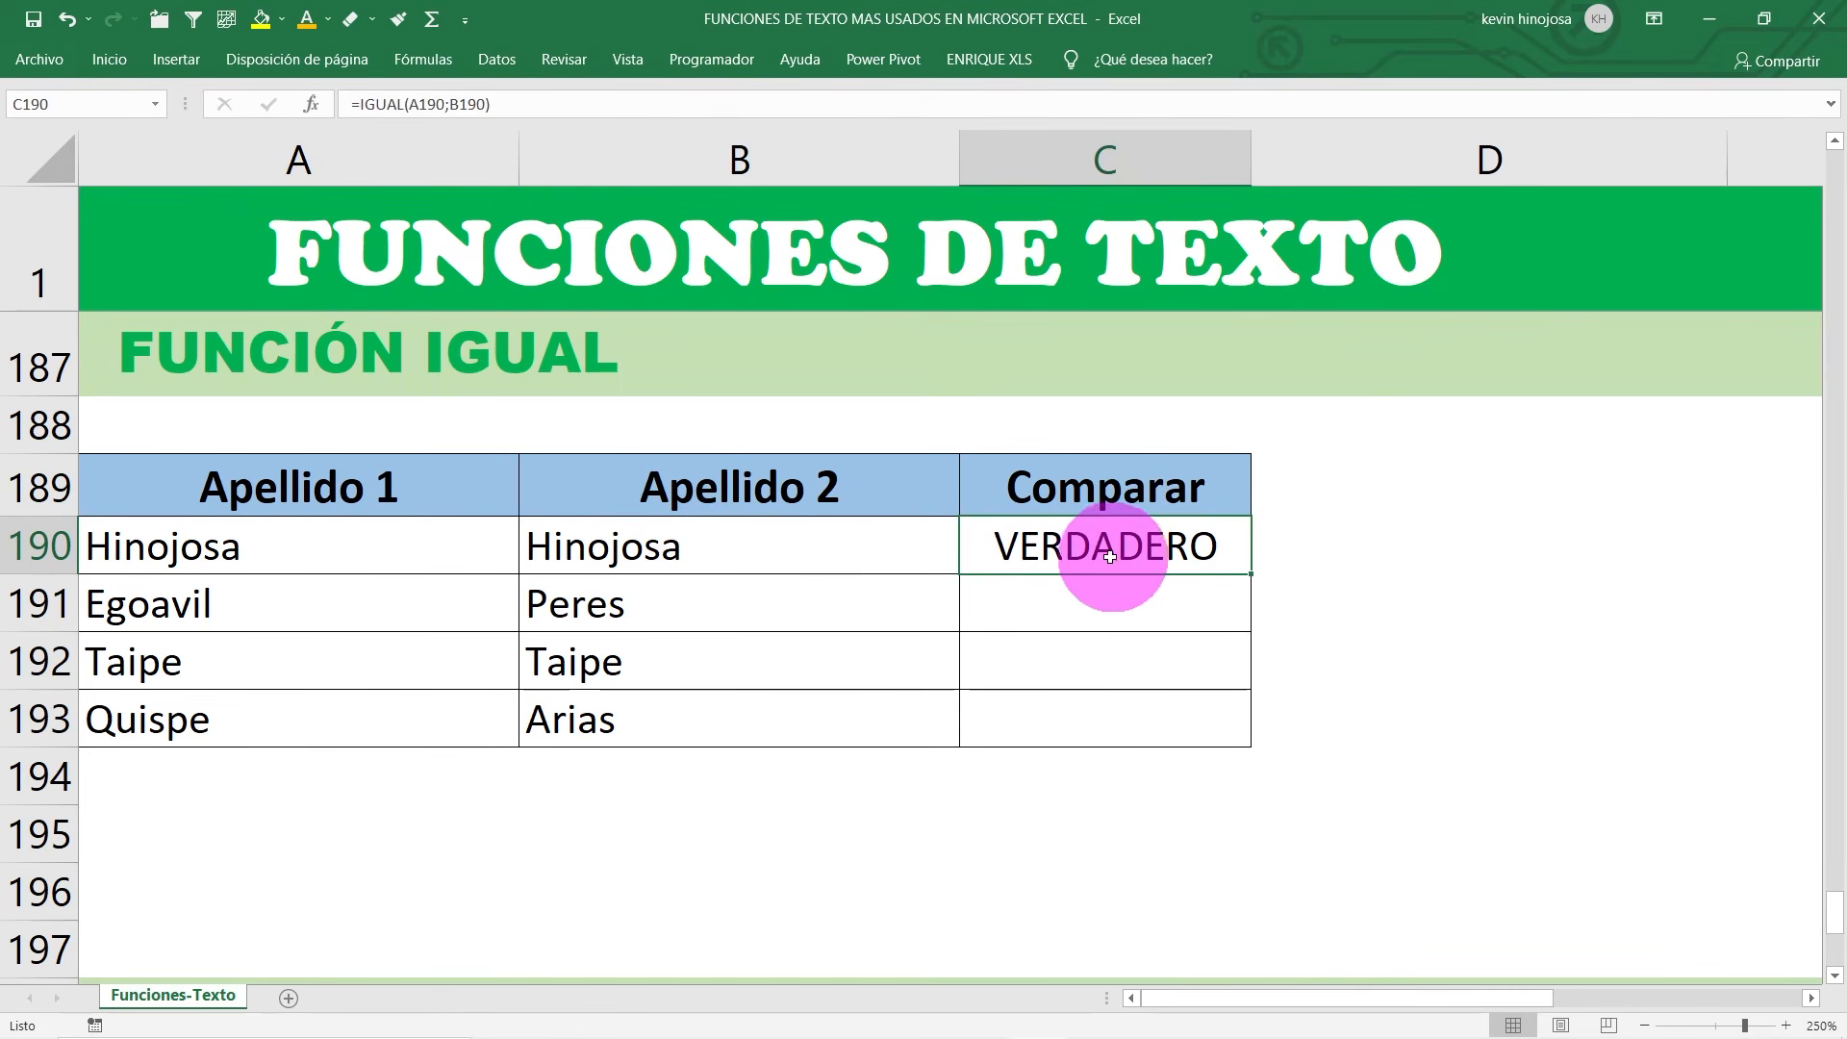
pyautogui.doubleClick(1235, 574)
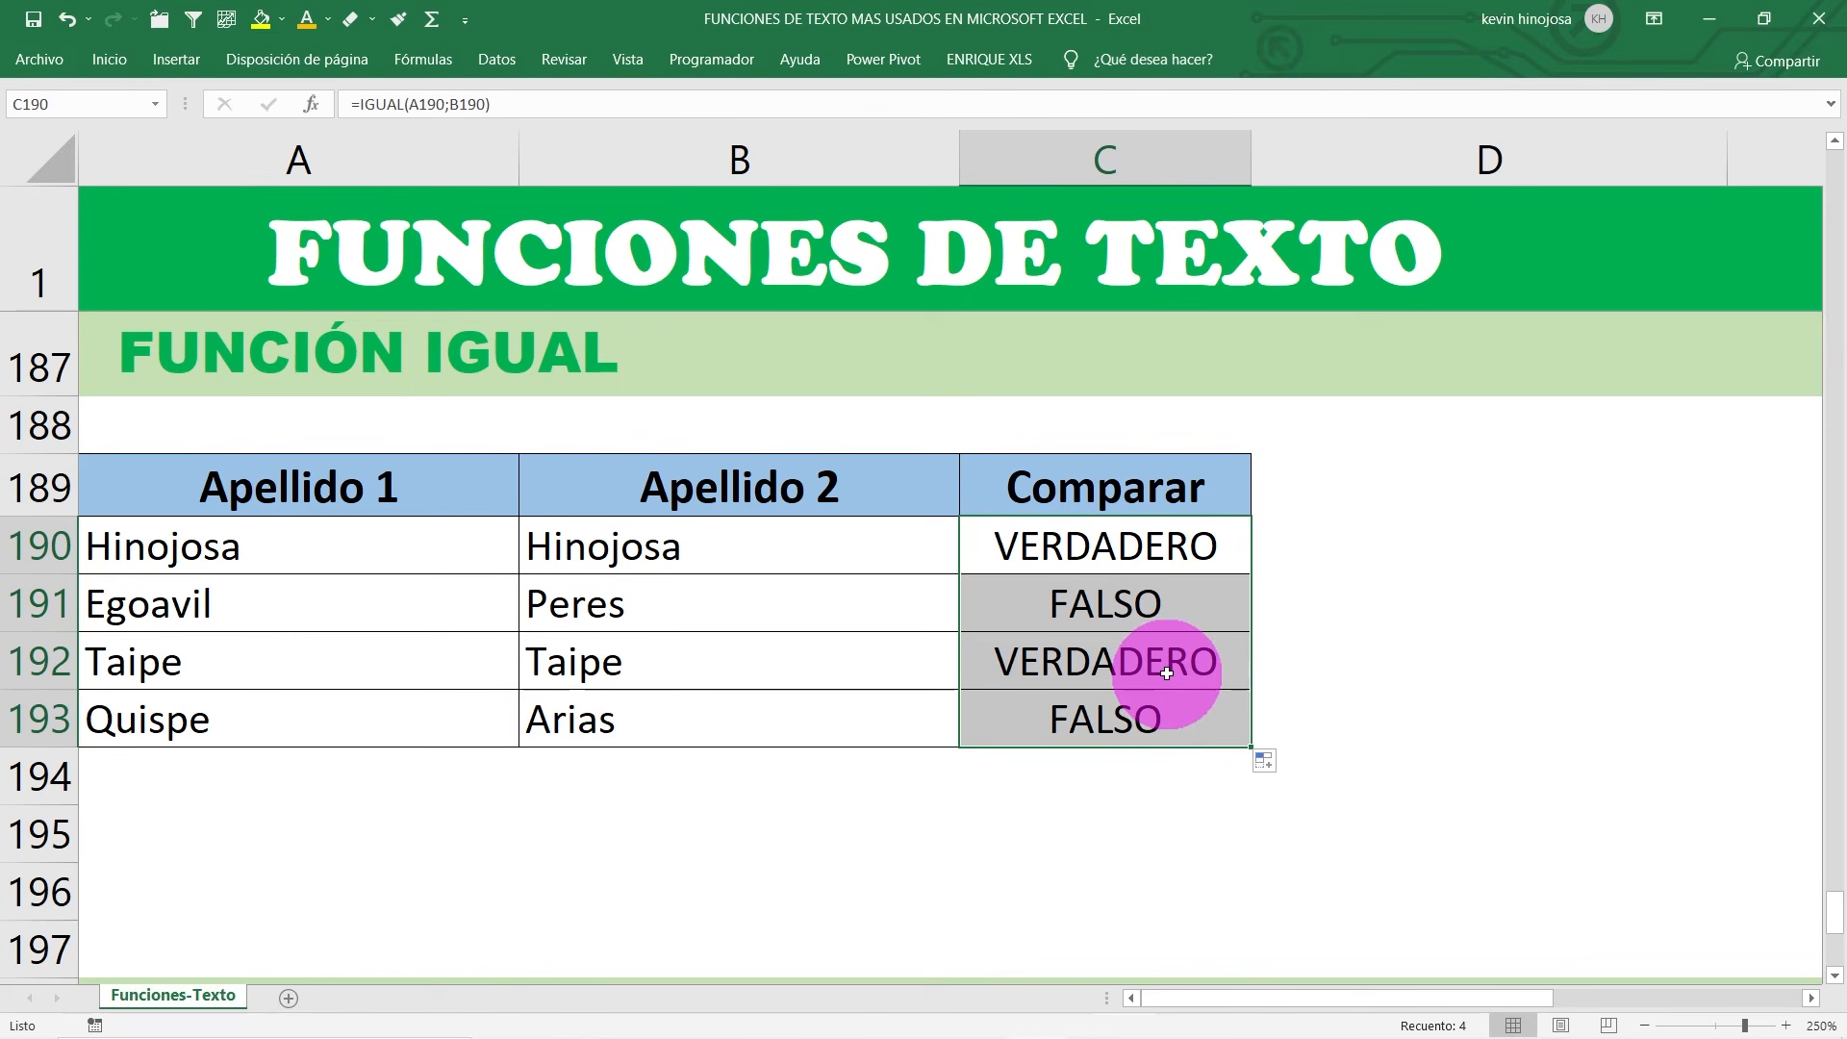
pyautogui.click(582, 544)
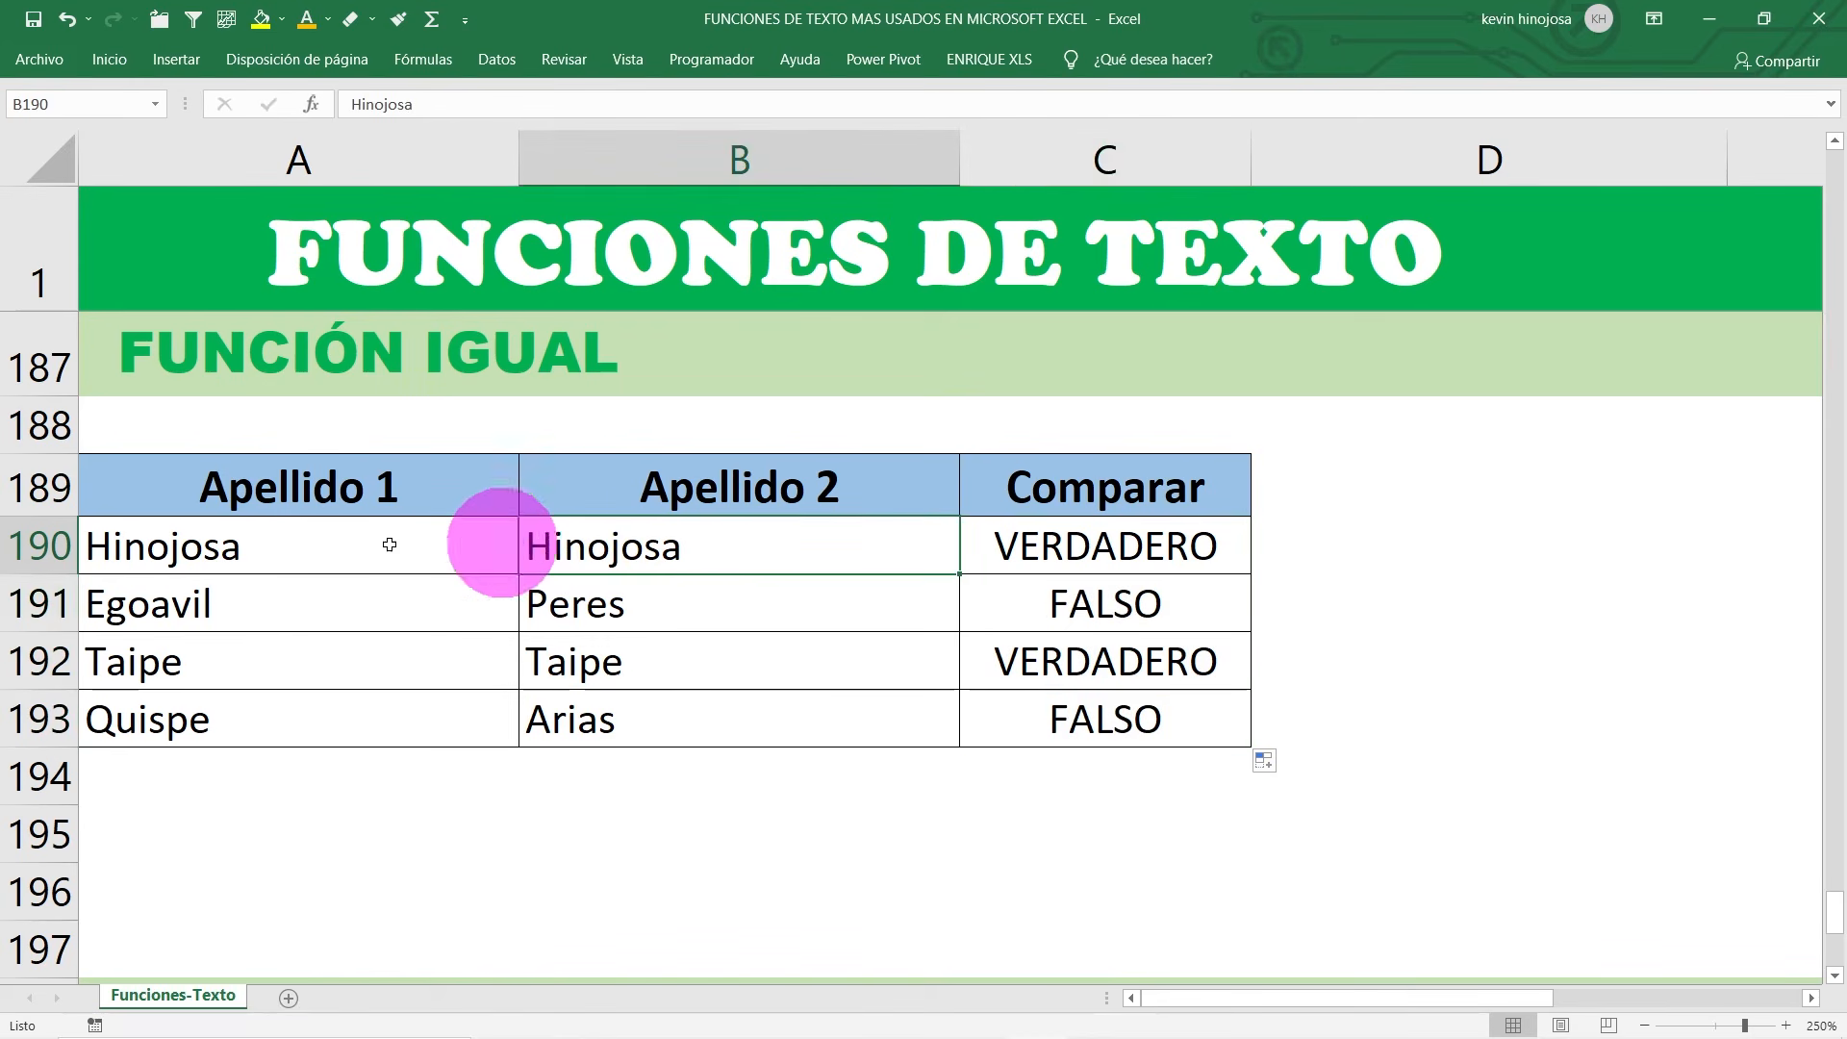
pyautogui.click(27, 555)
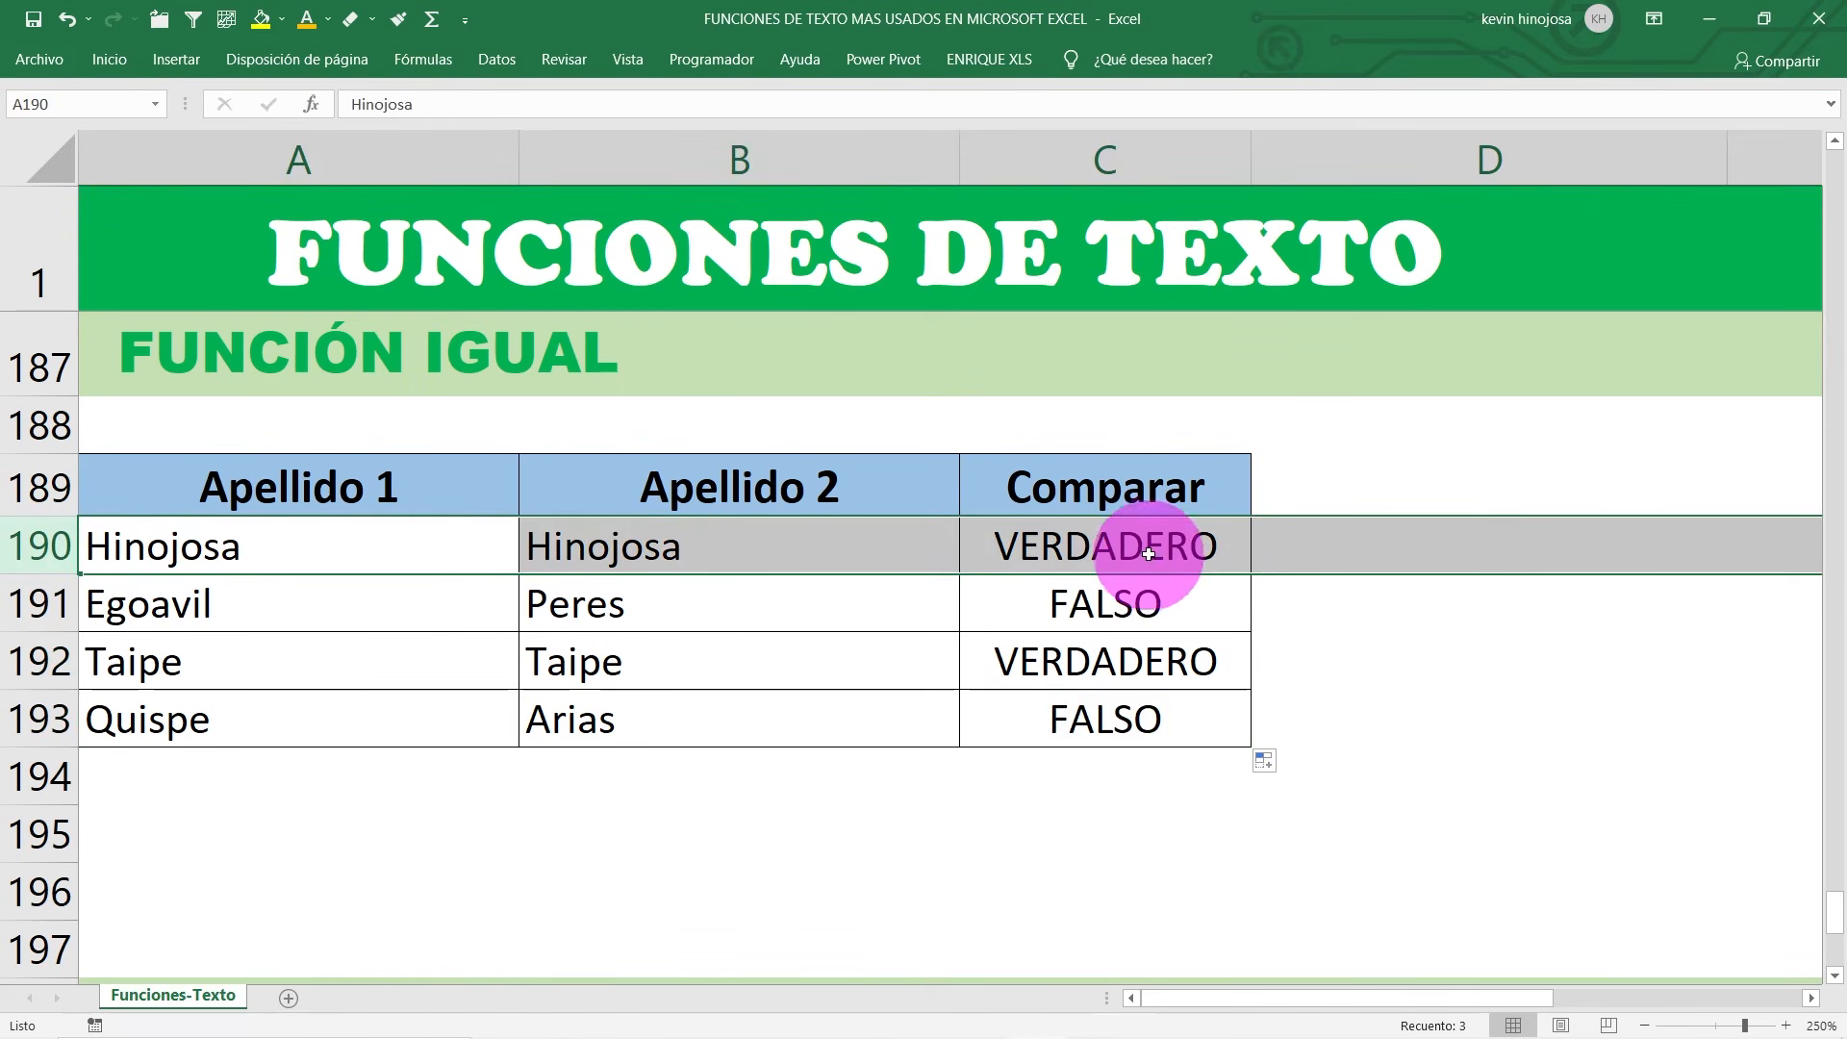
# Step: Change the initial capital H of the surname in B190 to a lowercase h to test IGUAL's case sensitivity
pyautogui.doubleClick(563, 546)
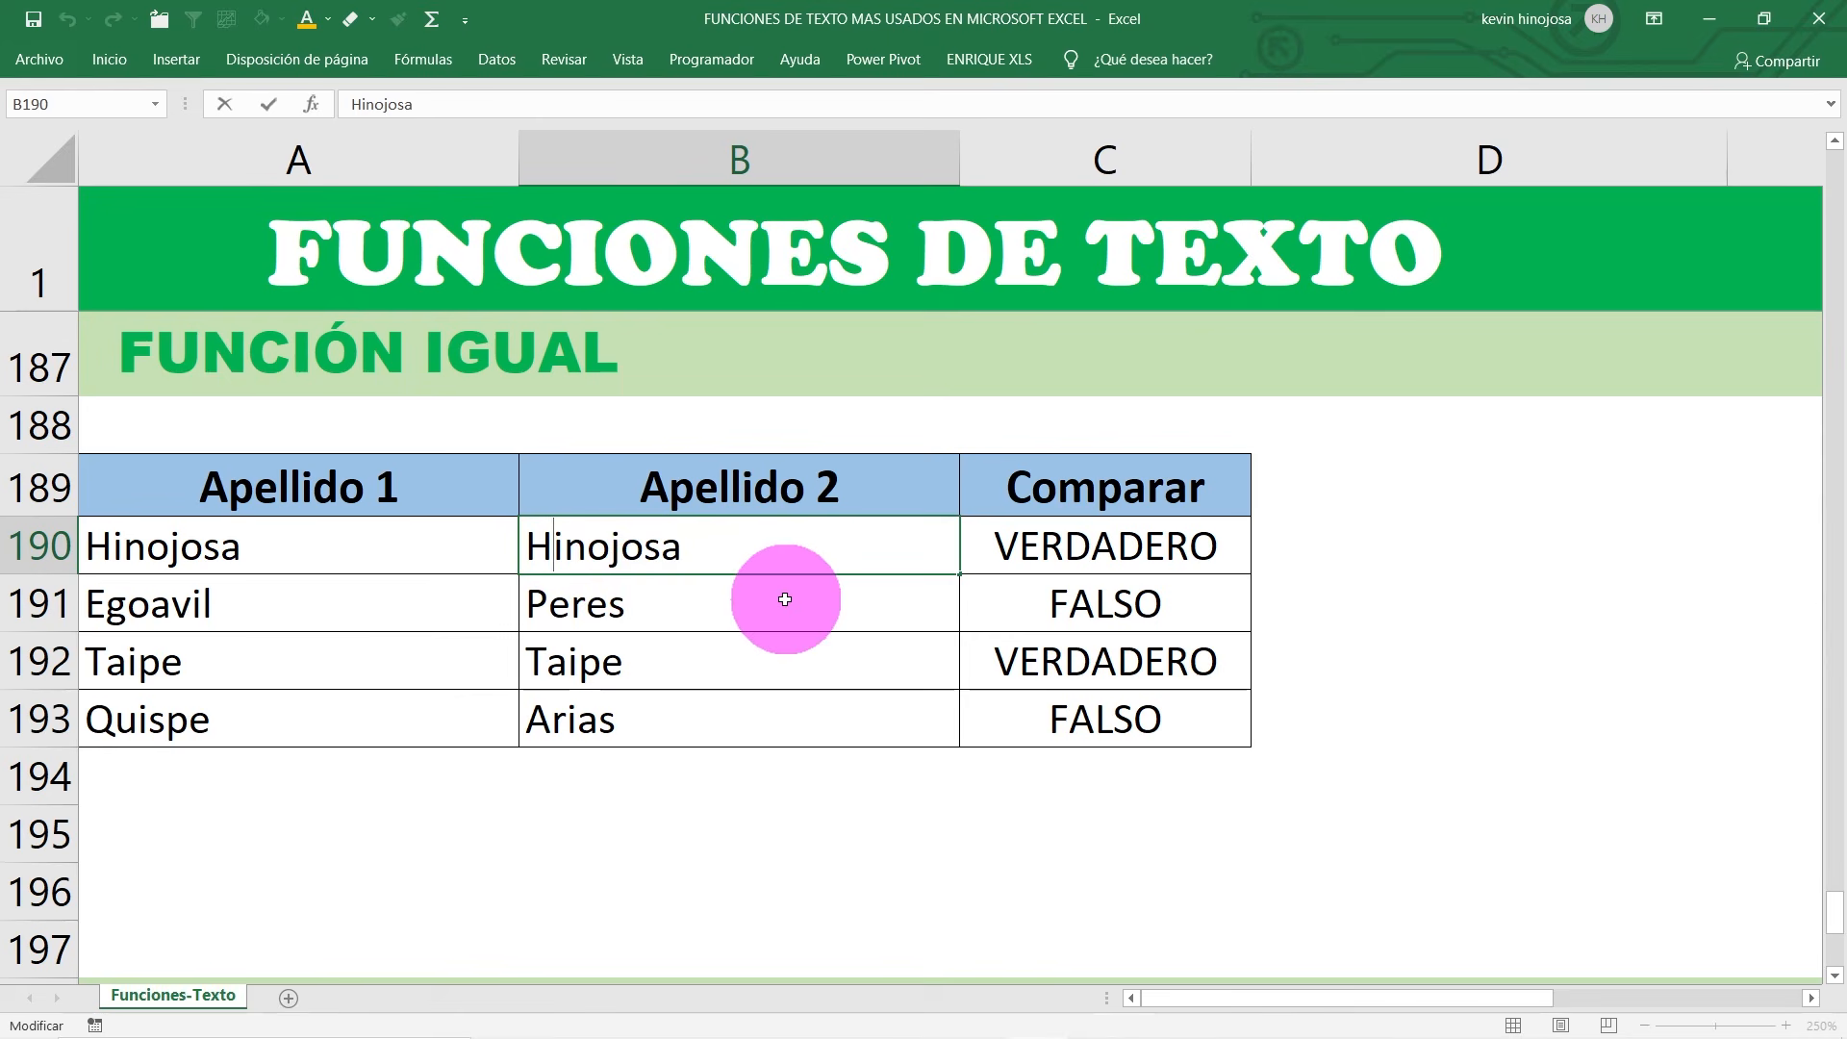
pyautogui.press('BackSpace')
pyautogui.press('capslock')
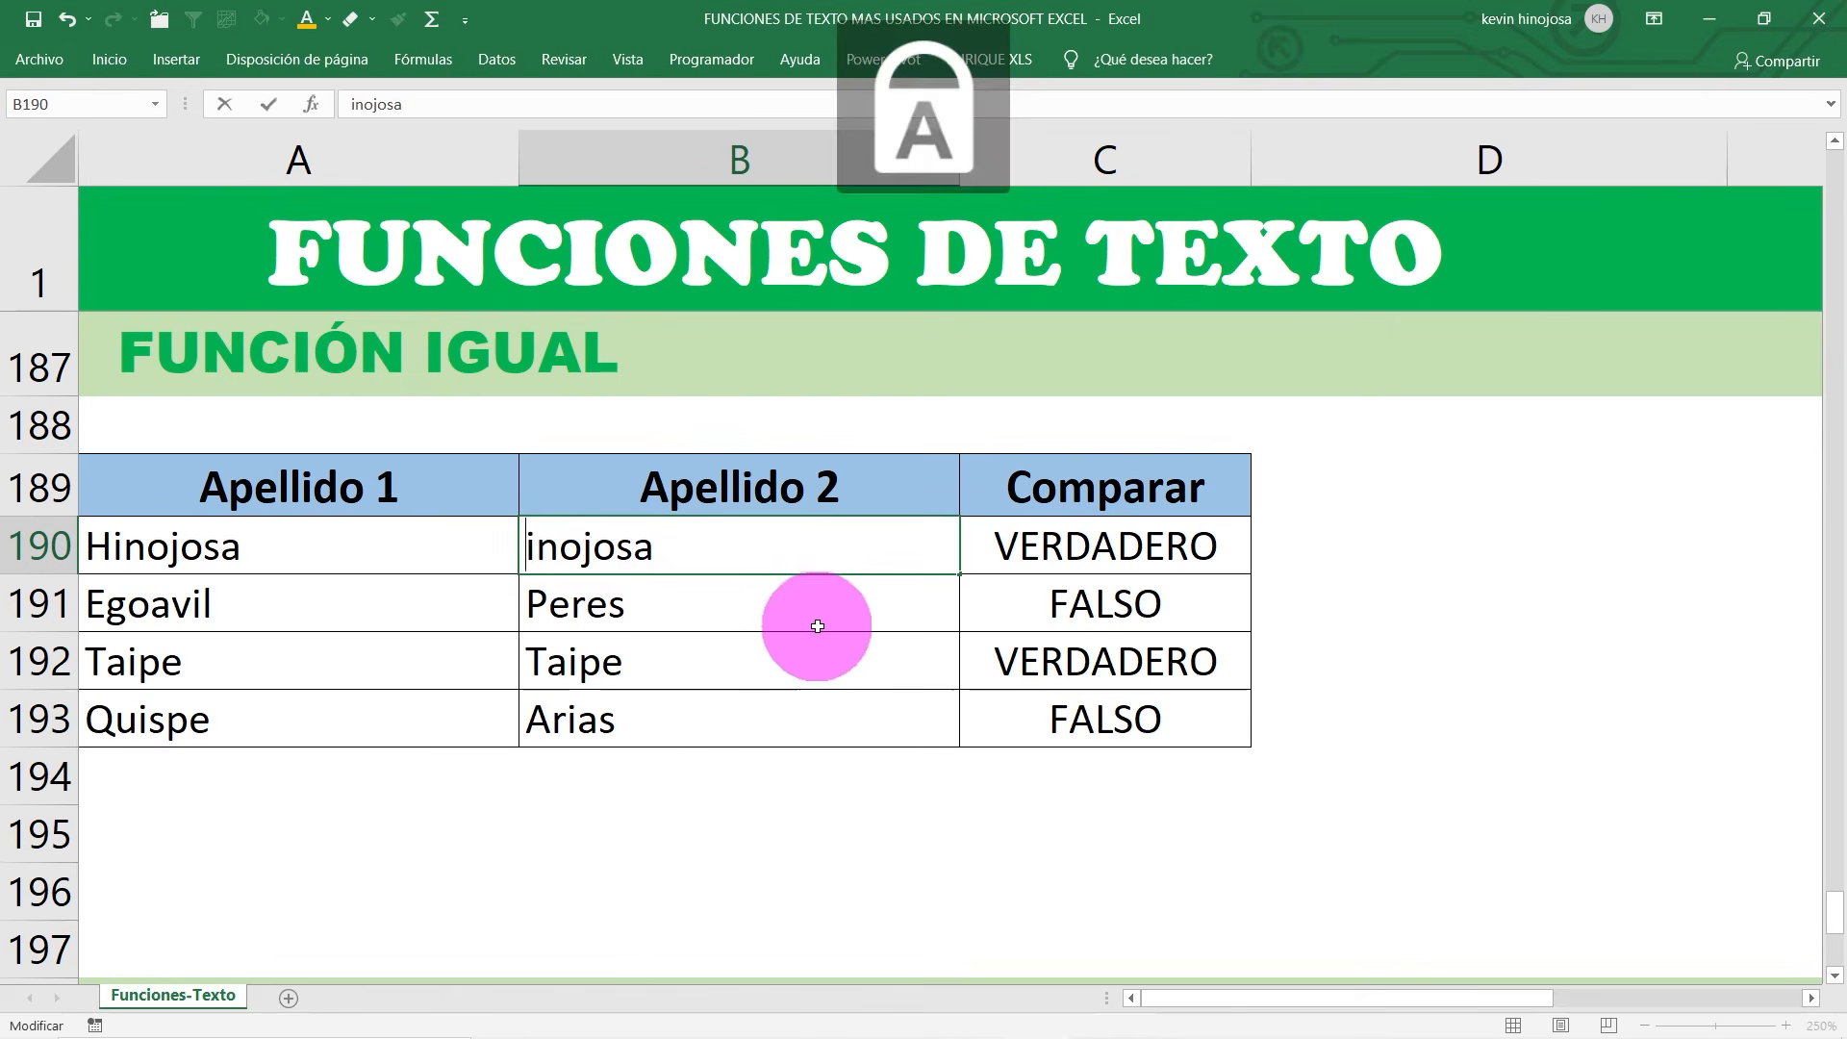
pyautogui.press('capslock')
pyautogui.write('h')
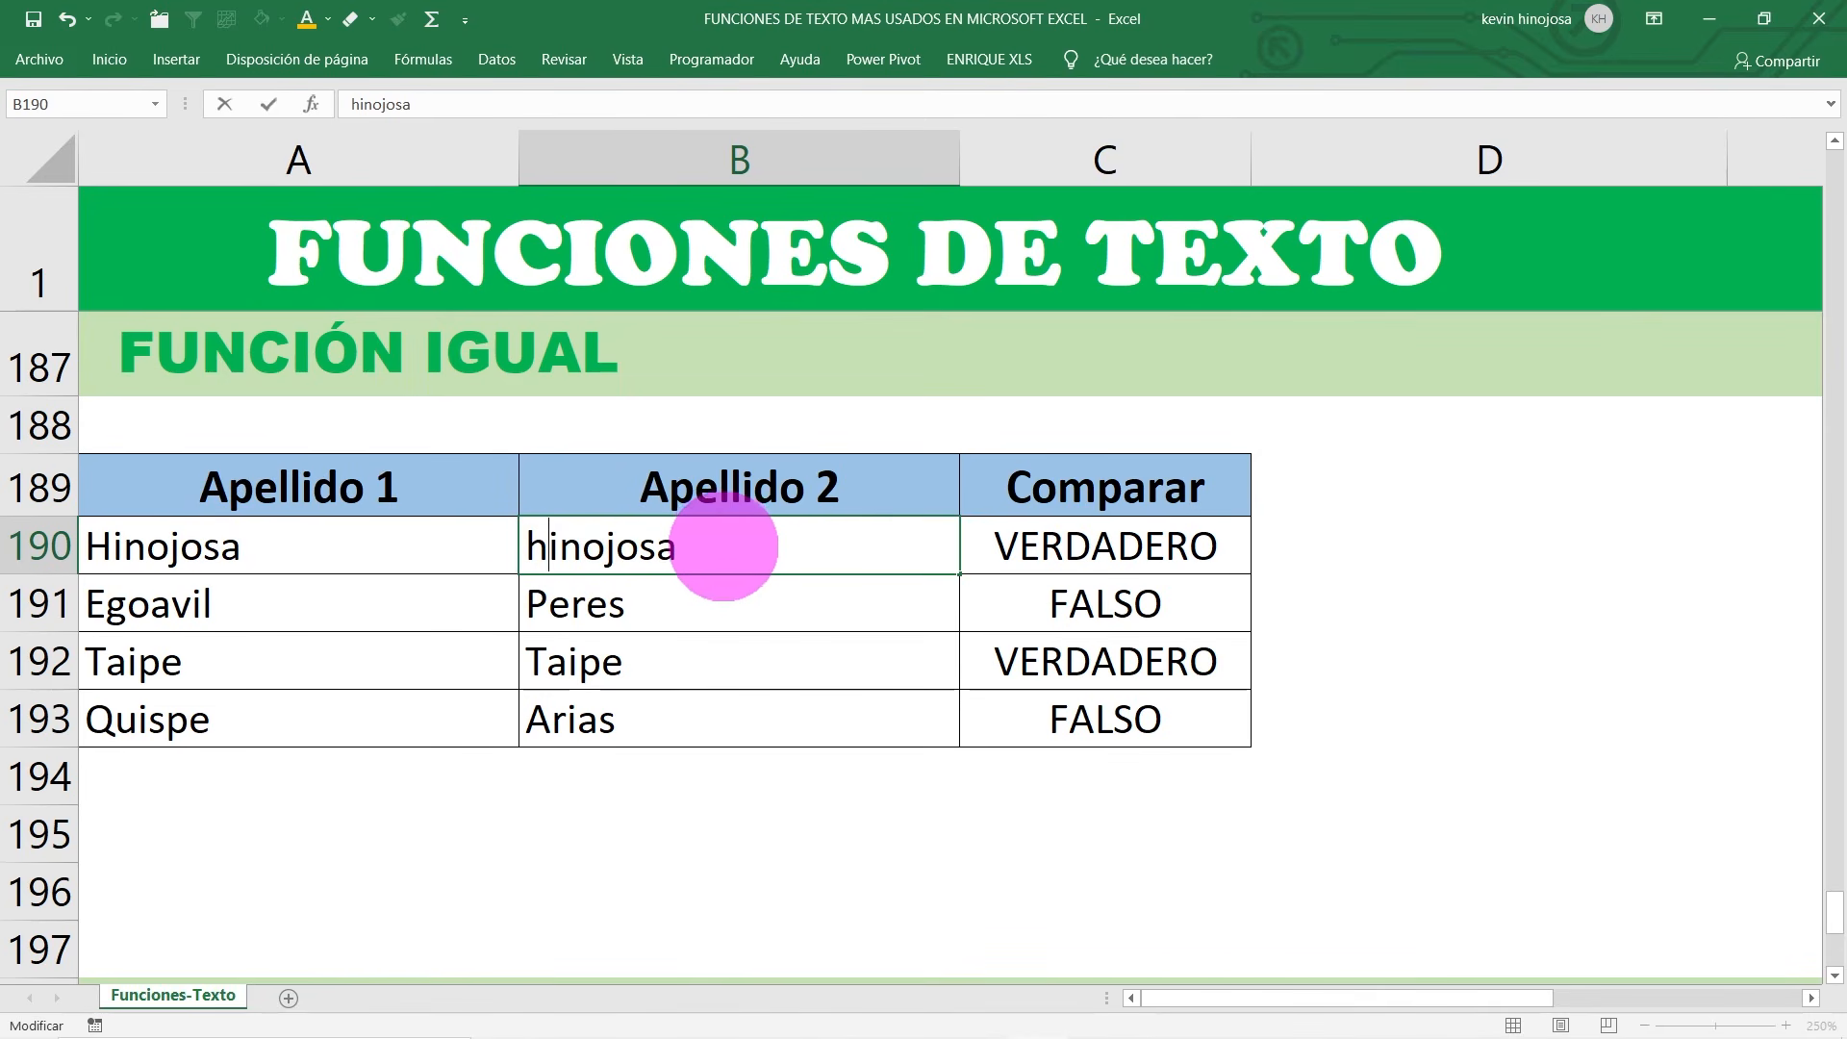
pyautogui.press('Return')
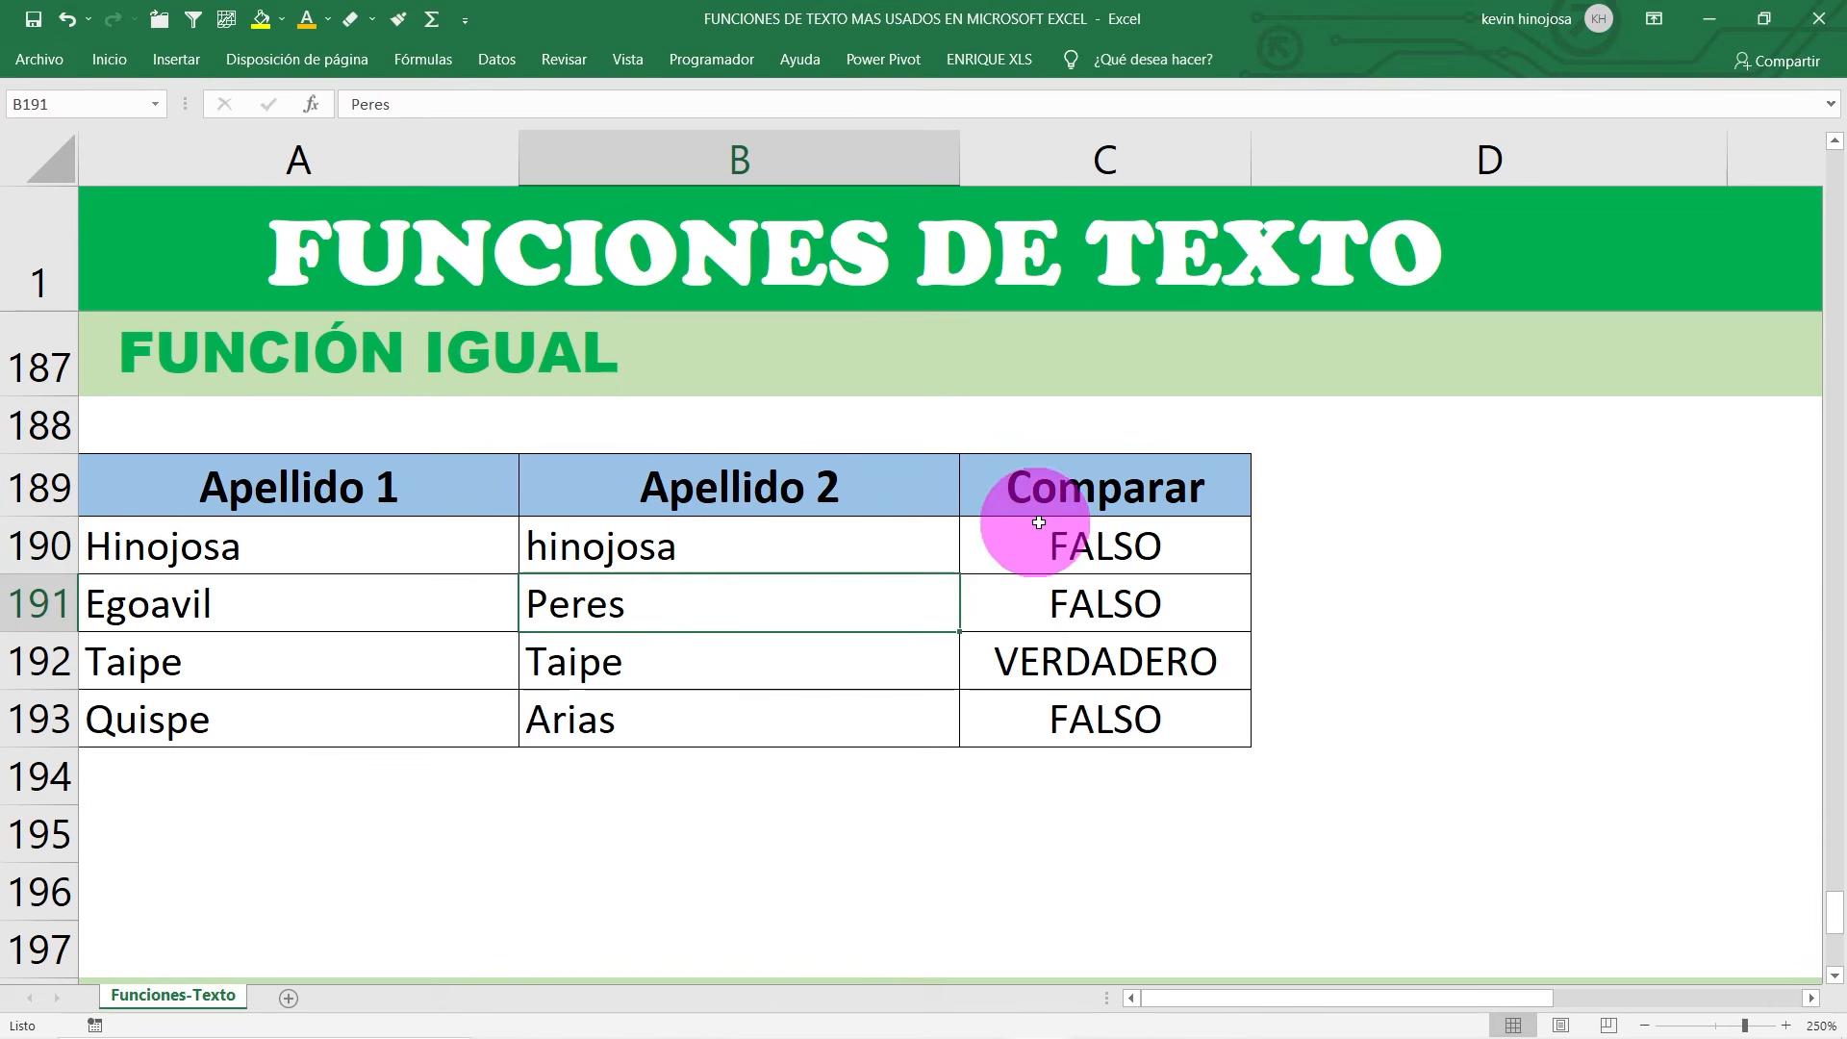
# Step: Check the IGUAL result in C190 and examine the REPETIR formulas behind the Sueldo values in C201:C205
pyautogui.click(1111, 538)
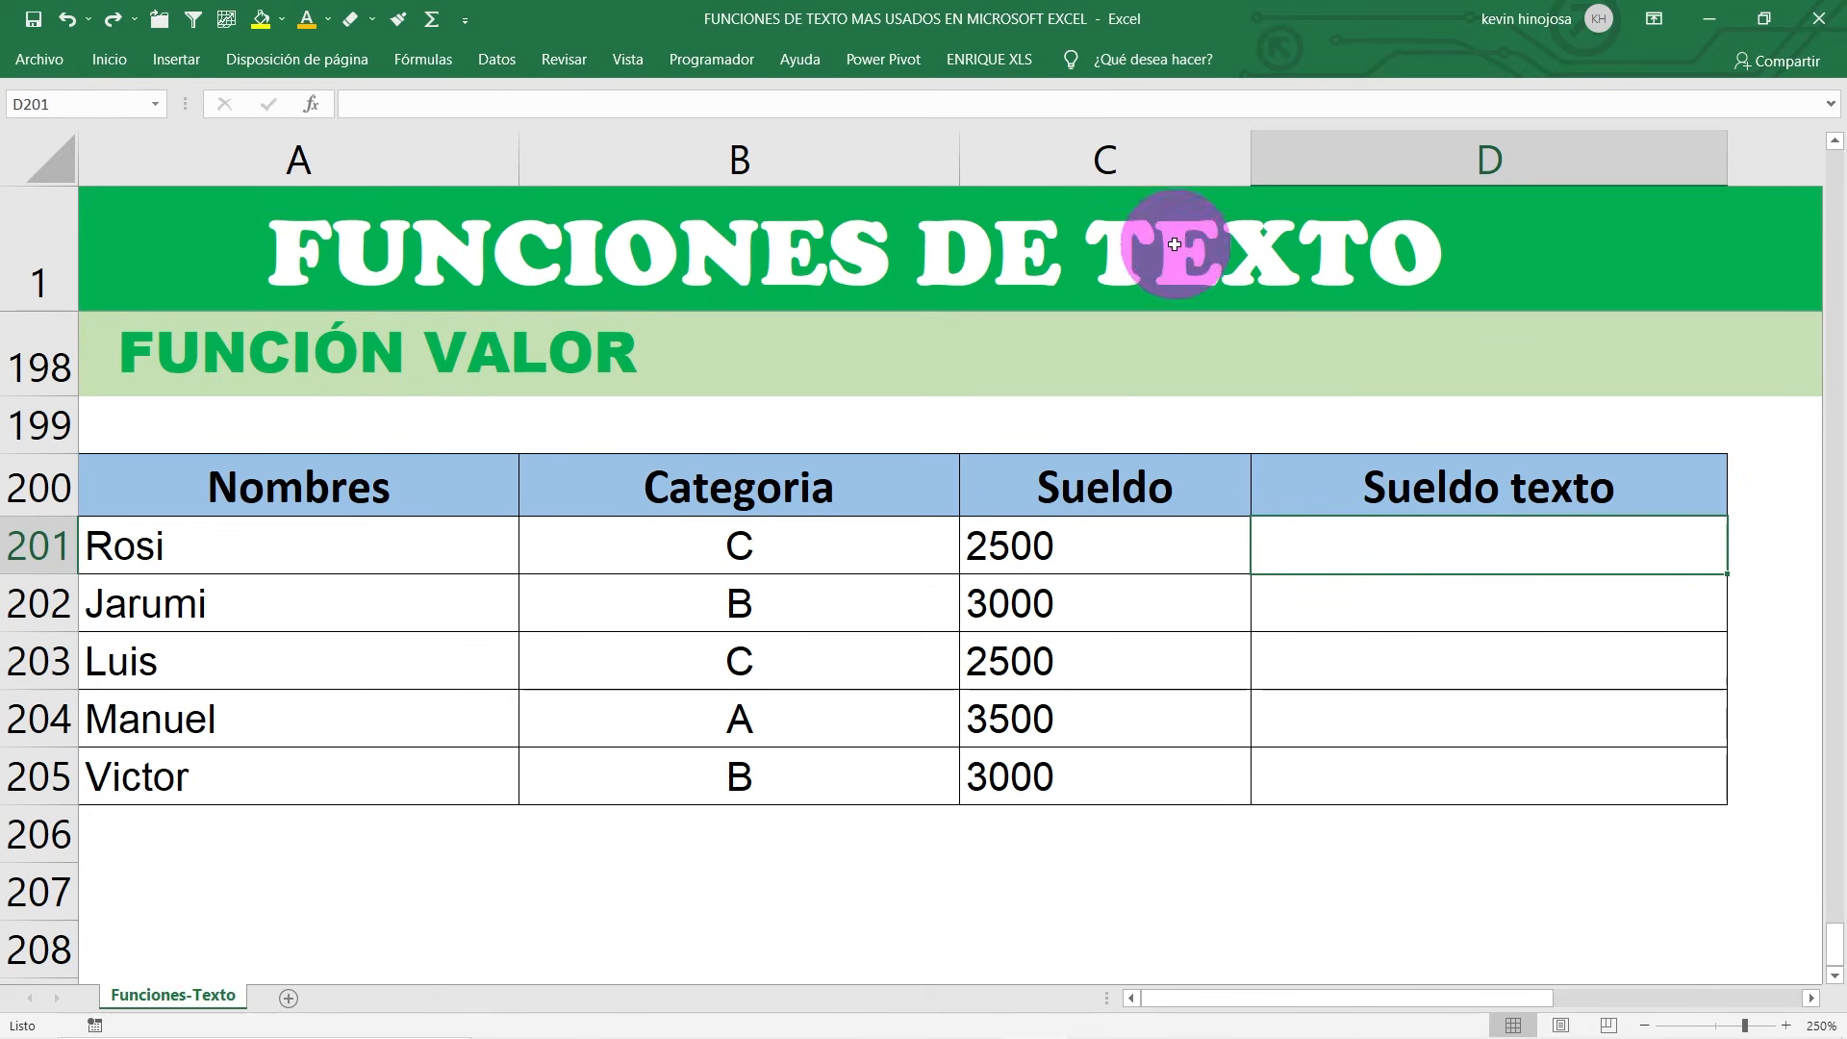
pyautogui.click(1142, 146)
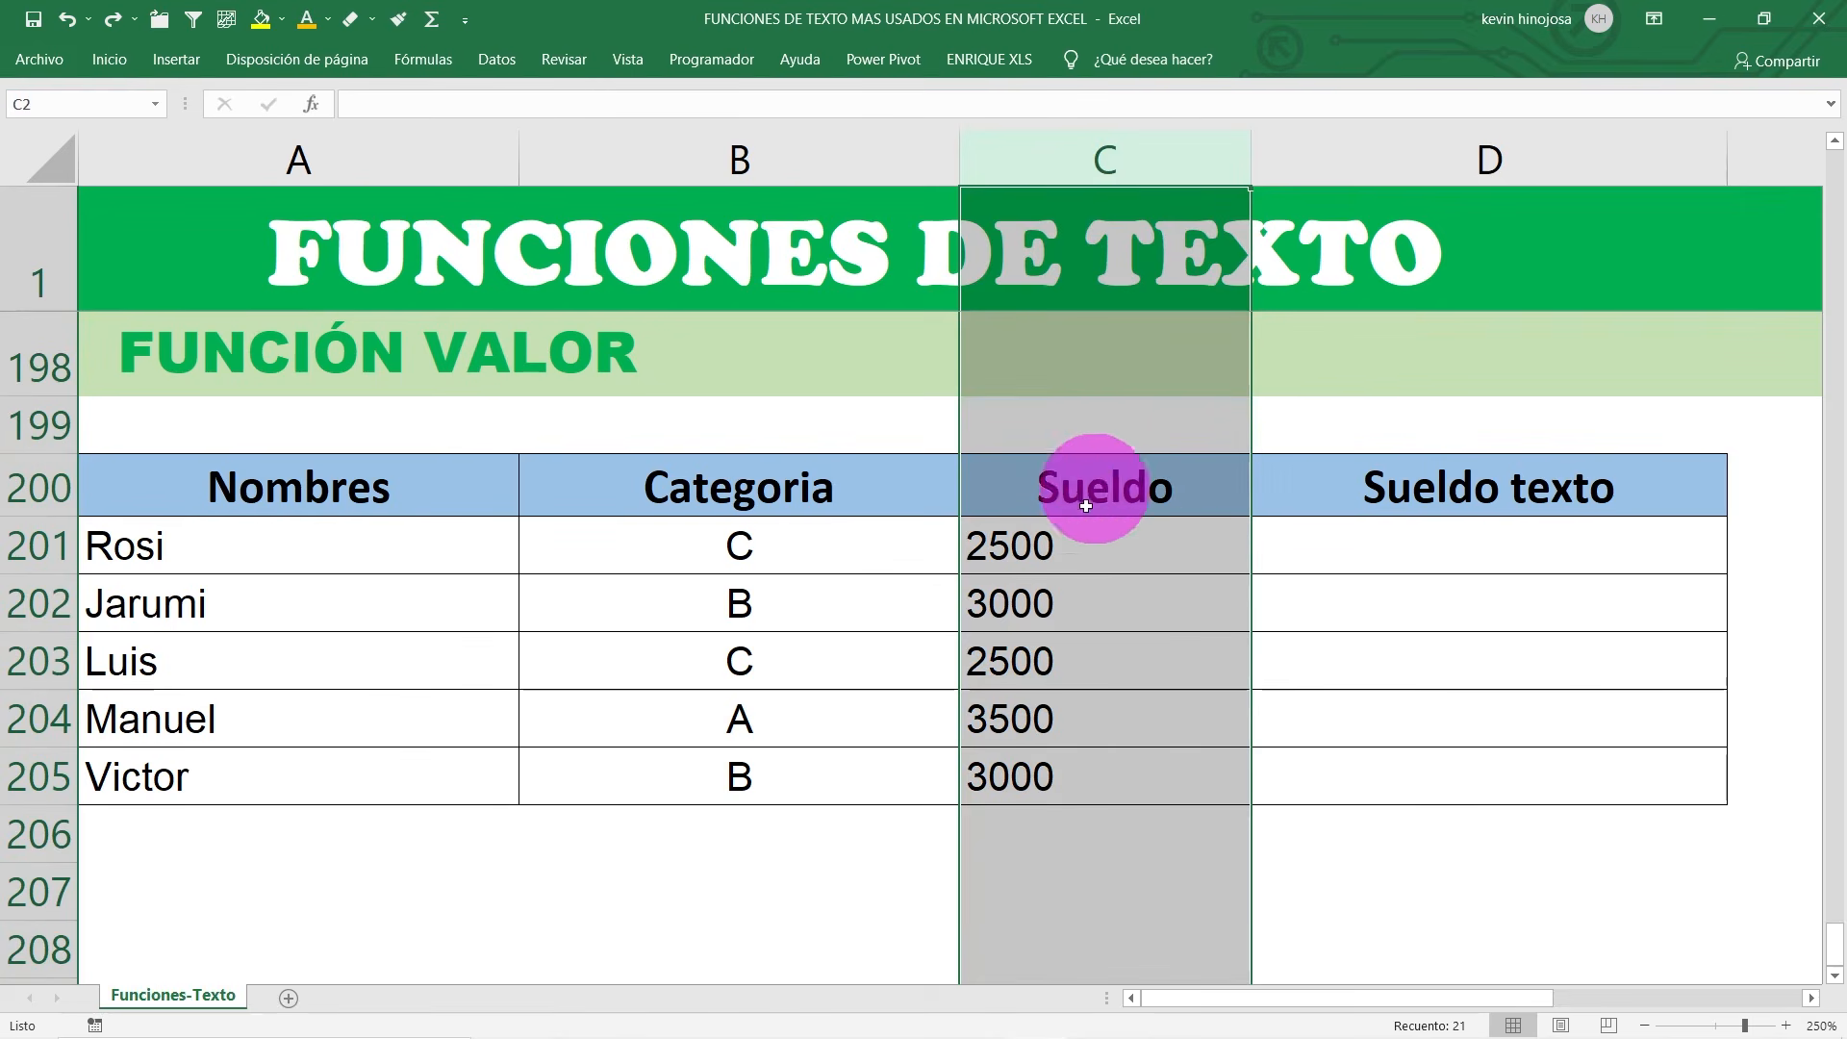
pyautogui.click(1130, 536)
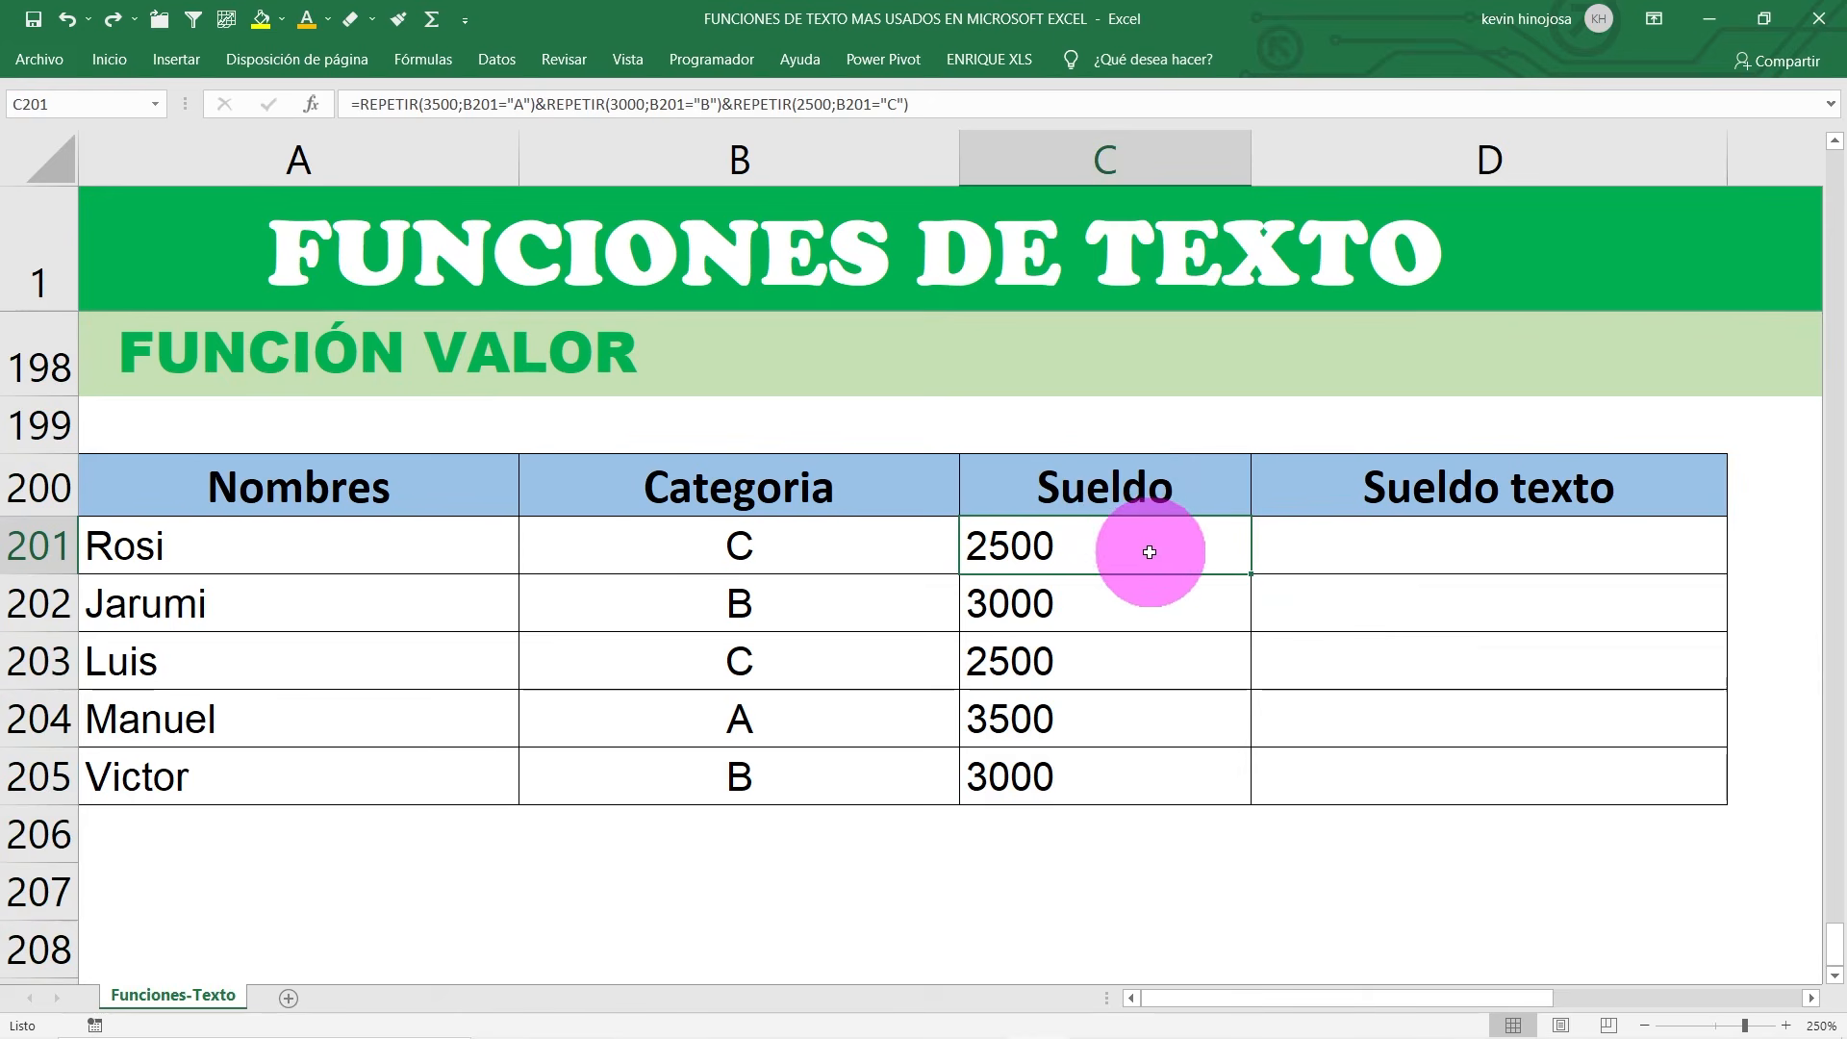
pyautogui.moveTo(1154, 556); pyautogui.dragTo(1174, 746)
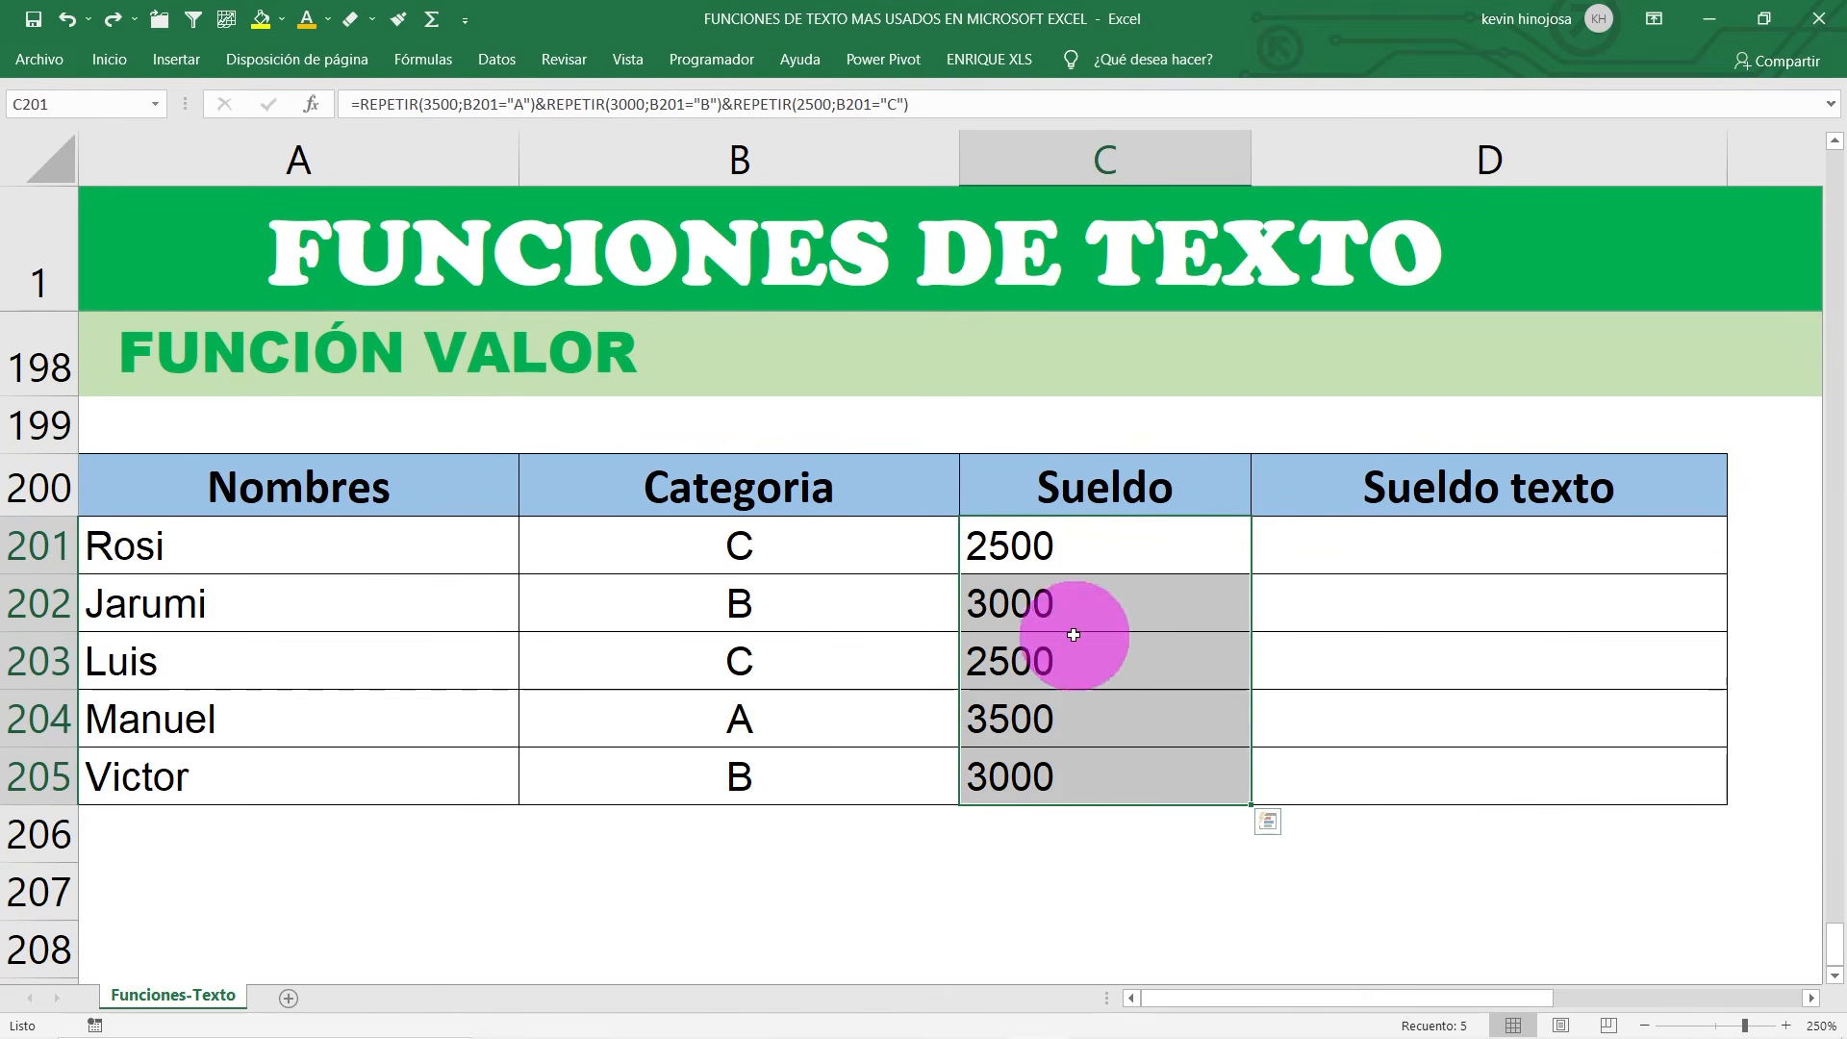
pyautogui.click(1106, 543)
pyautogui.click(1105, 593)
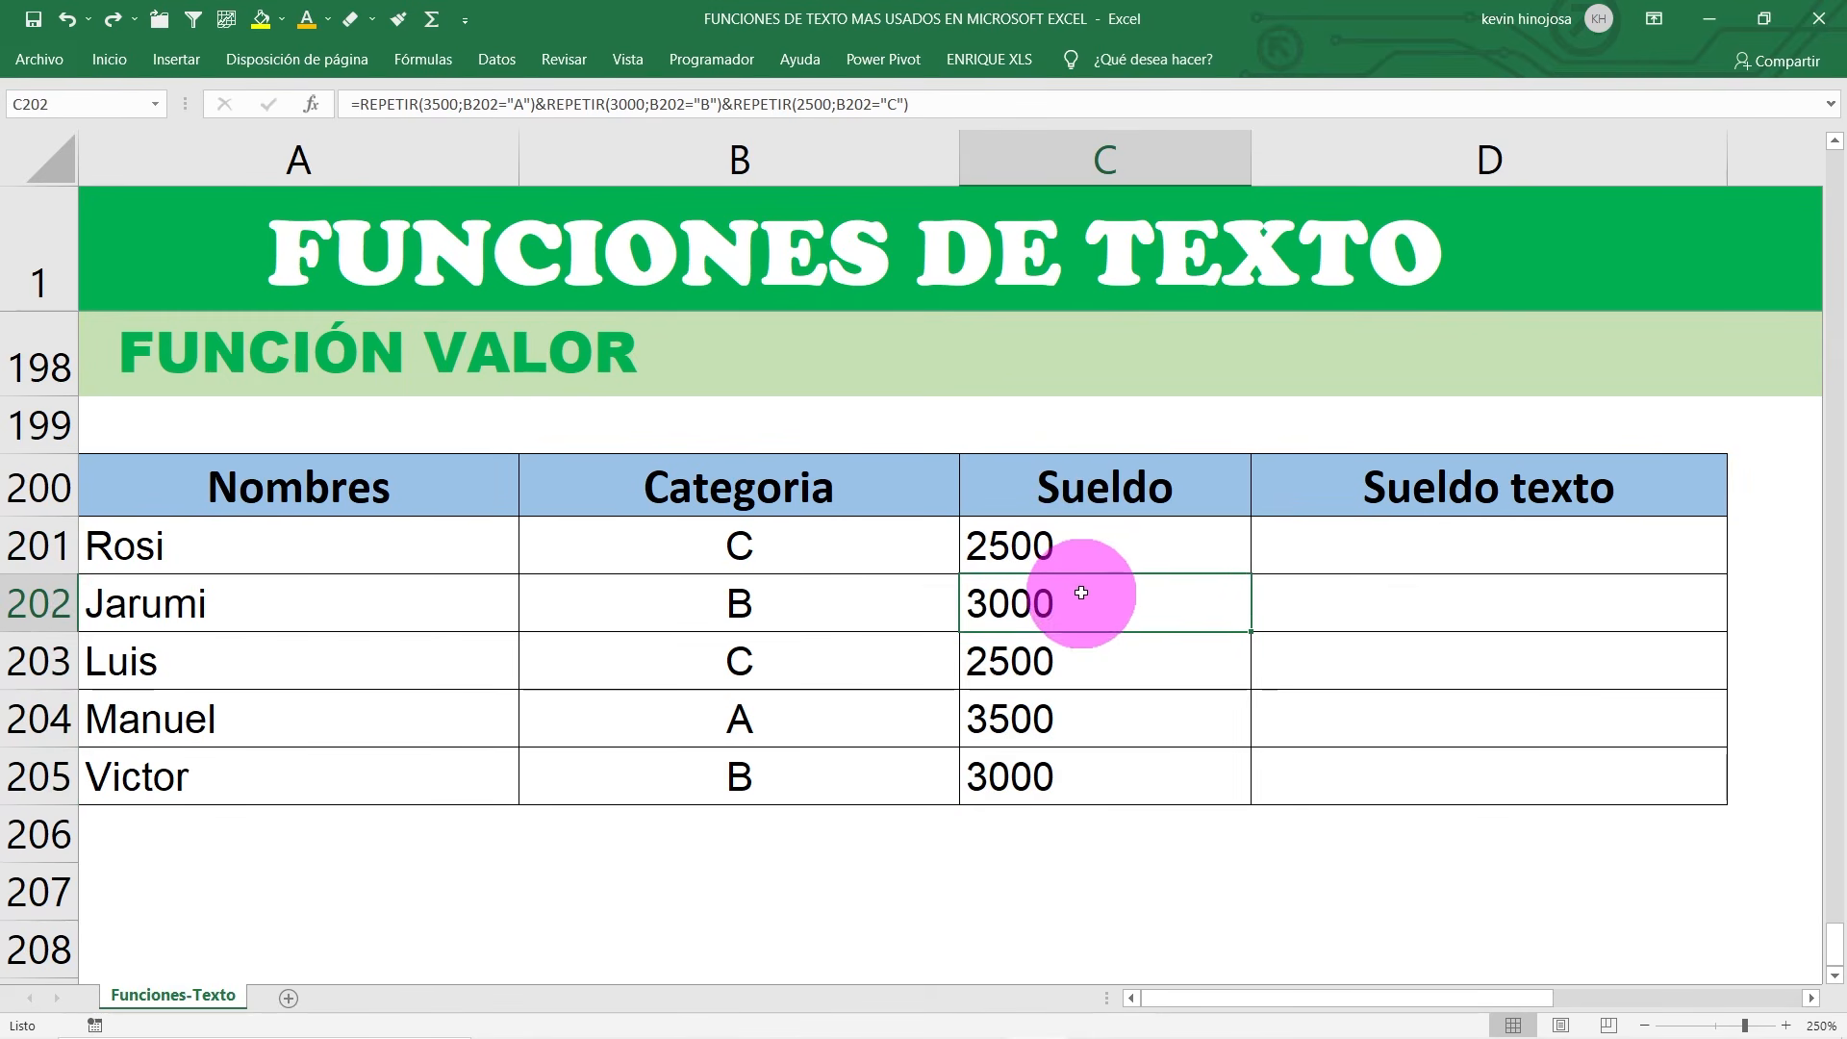
pyautogui.click(1080, 652)
pyautogui.click(1088, 723)
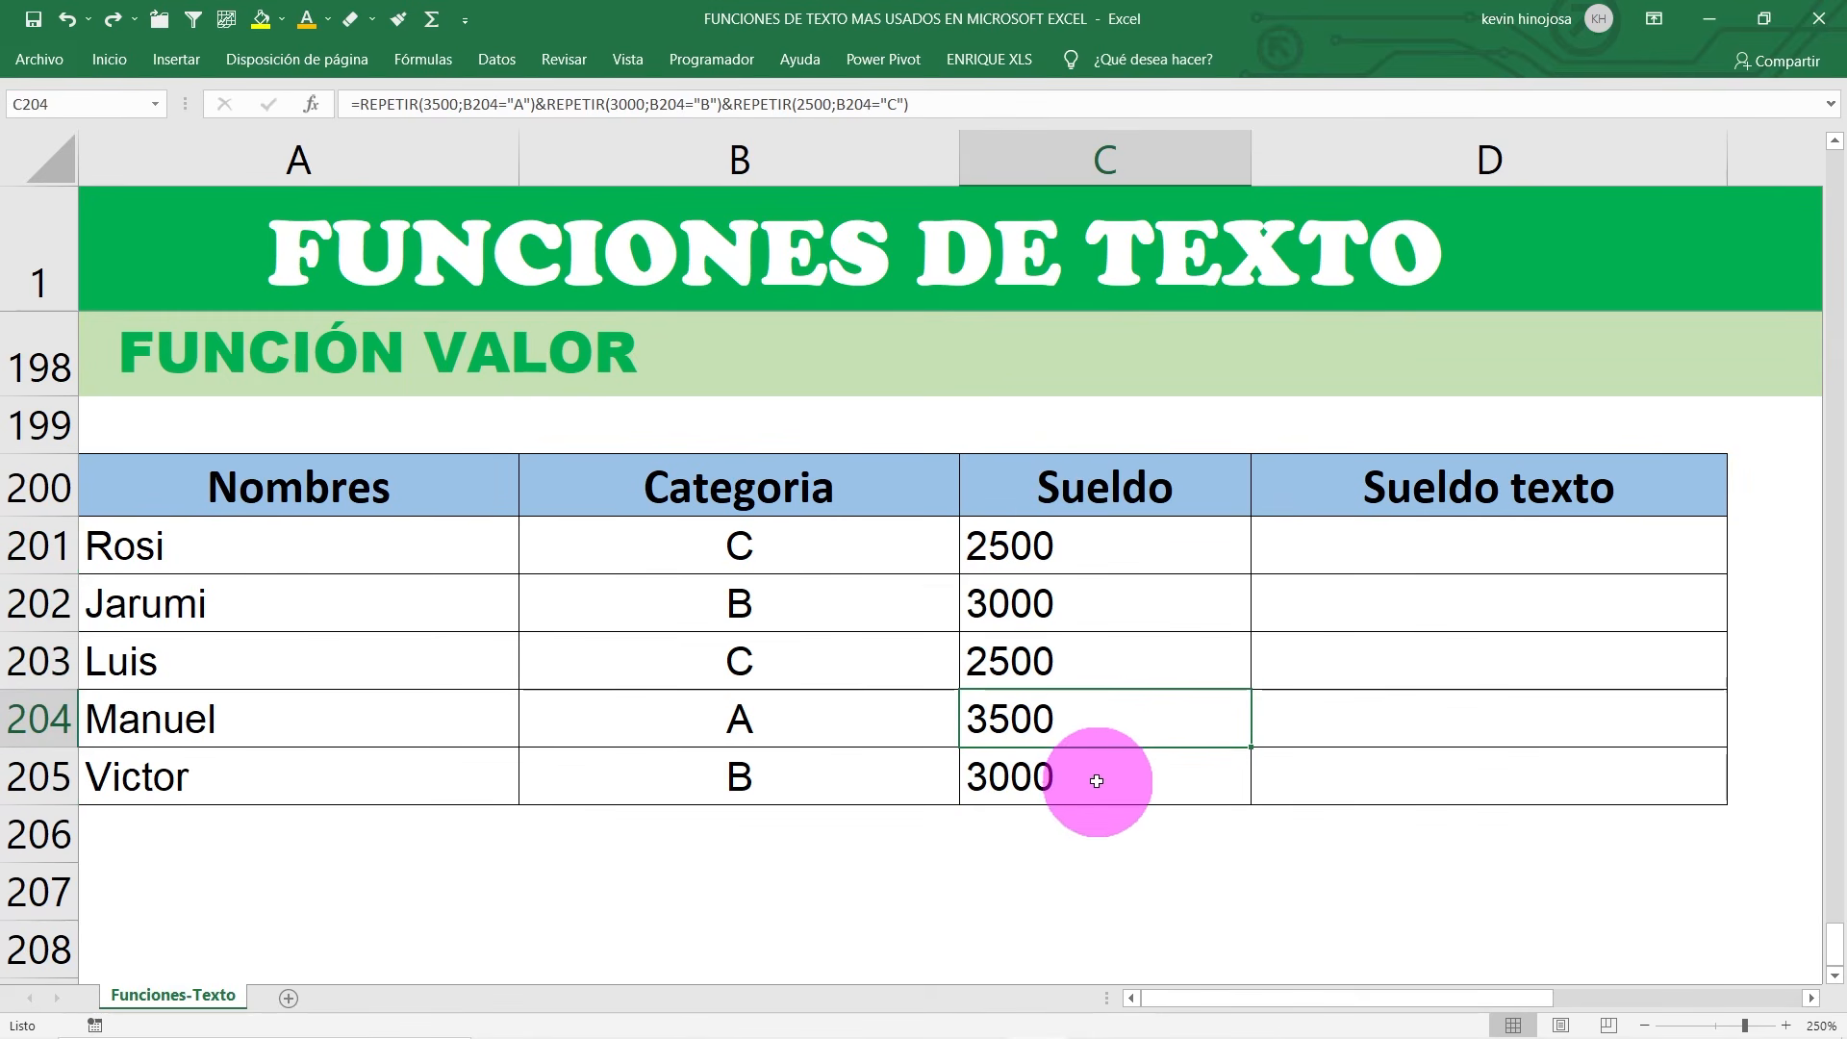
pyautogui.click(1097, 772)
# Step: Apply the Contabilidad number format to the Sueldo values in C201:C205
pyautogui.click(1142, 537)
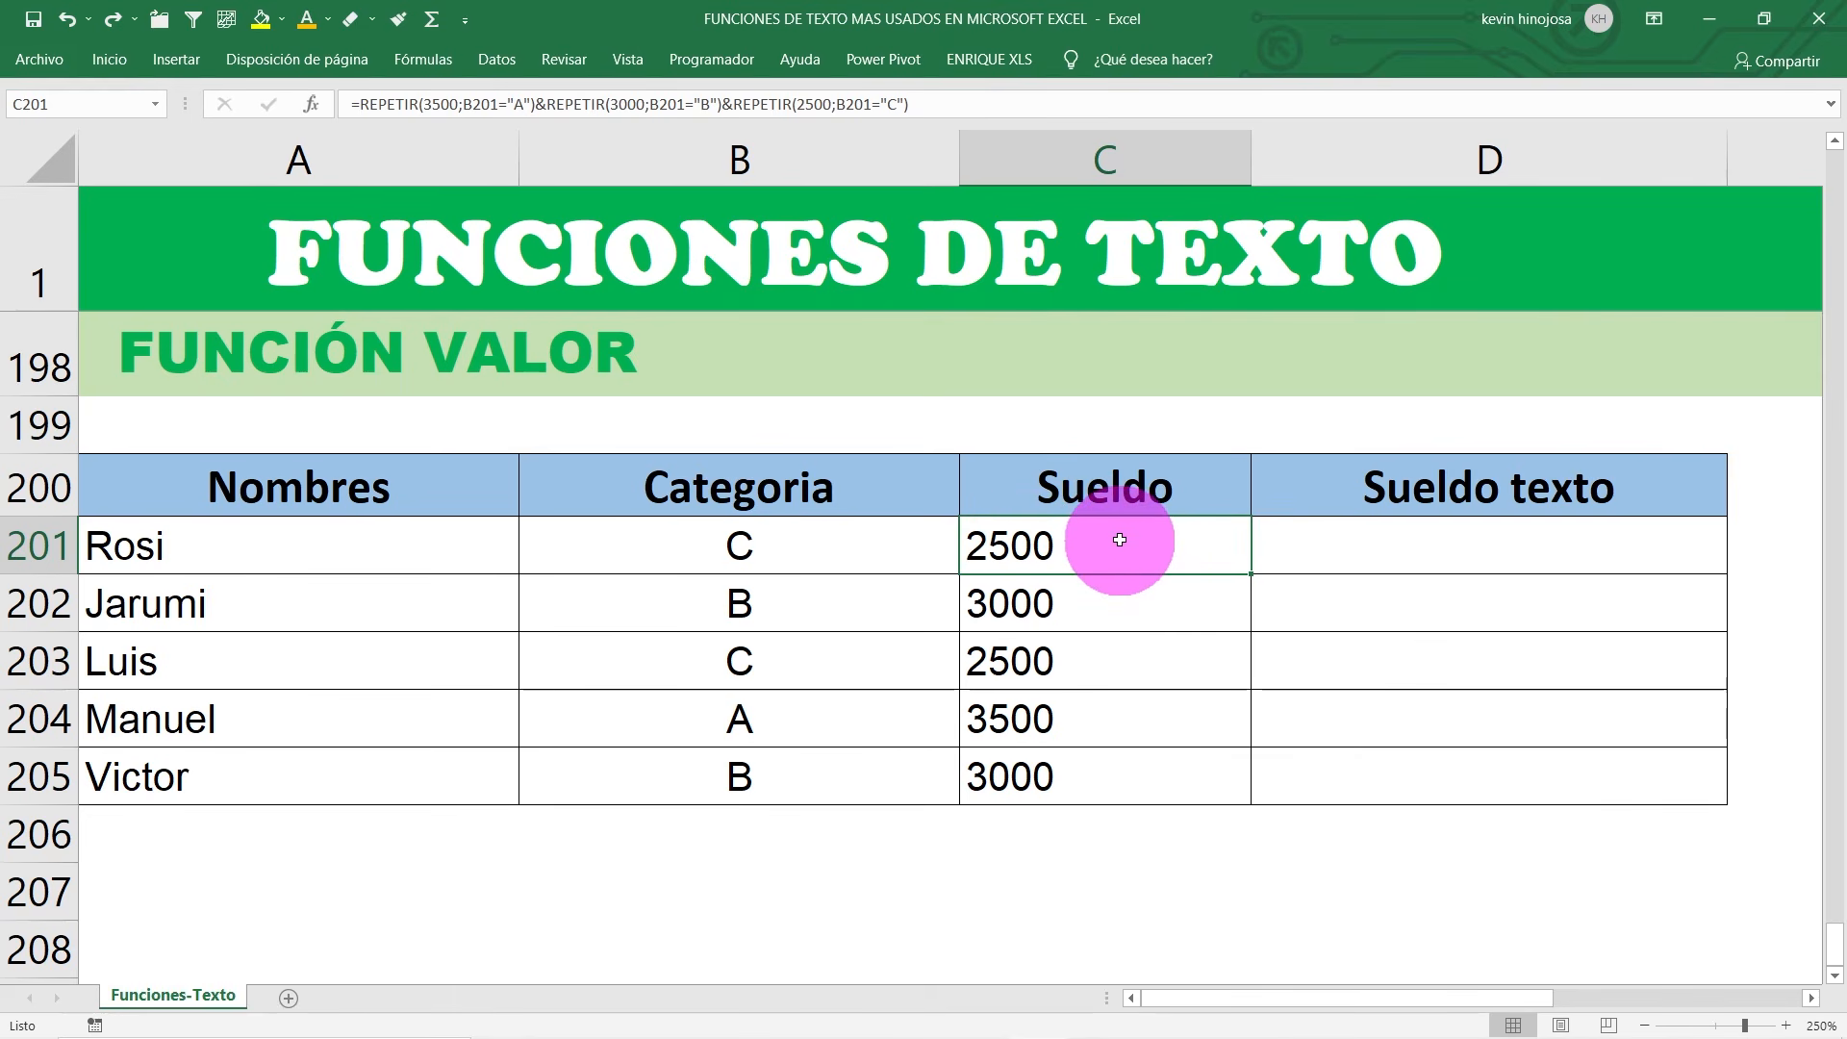
pyautogui.moveTo(1120, 539); pyautogui.dragTo(1114, 784)
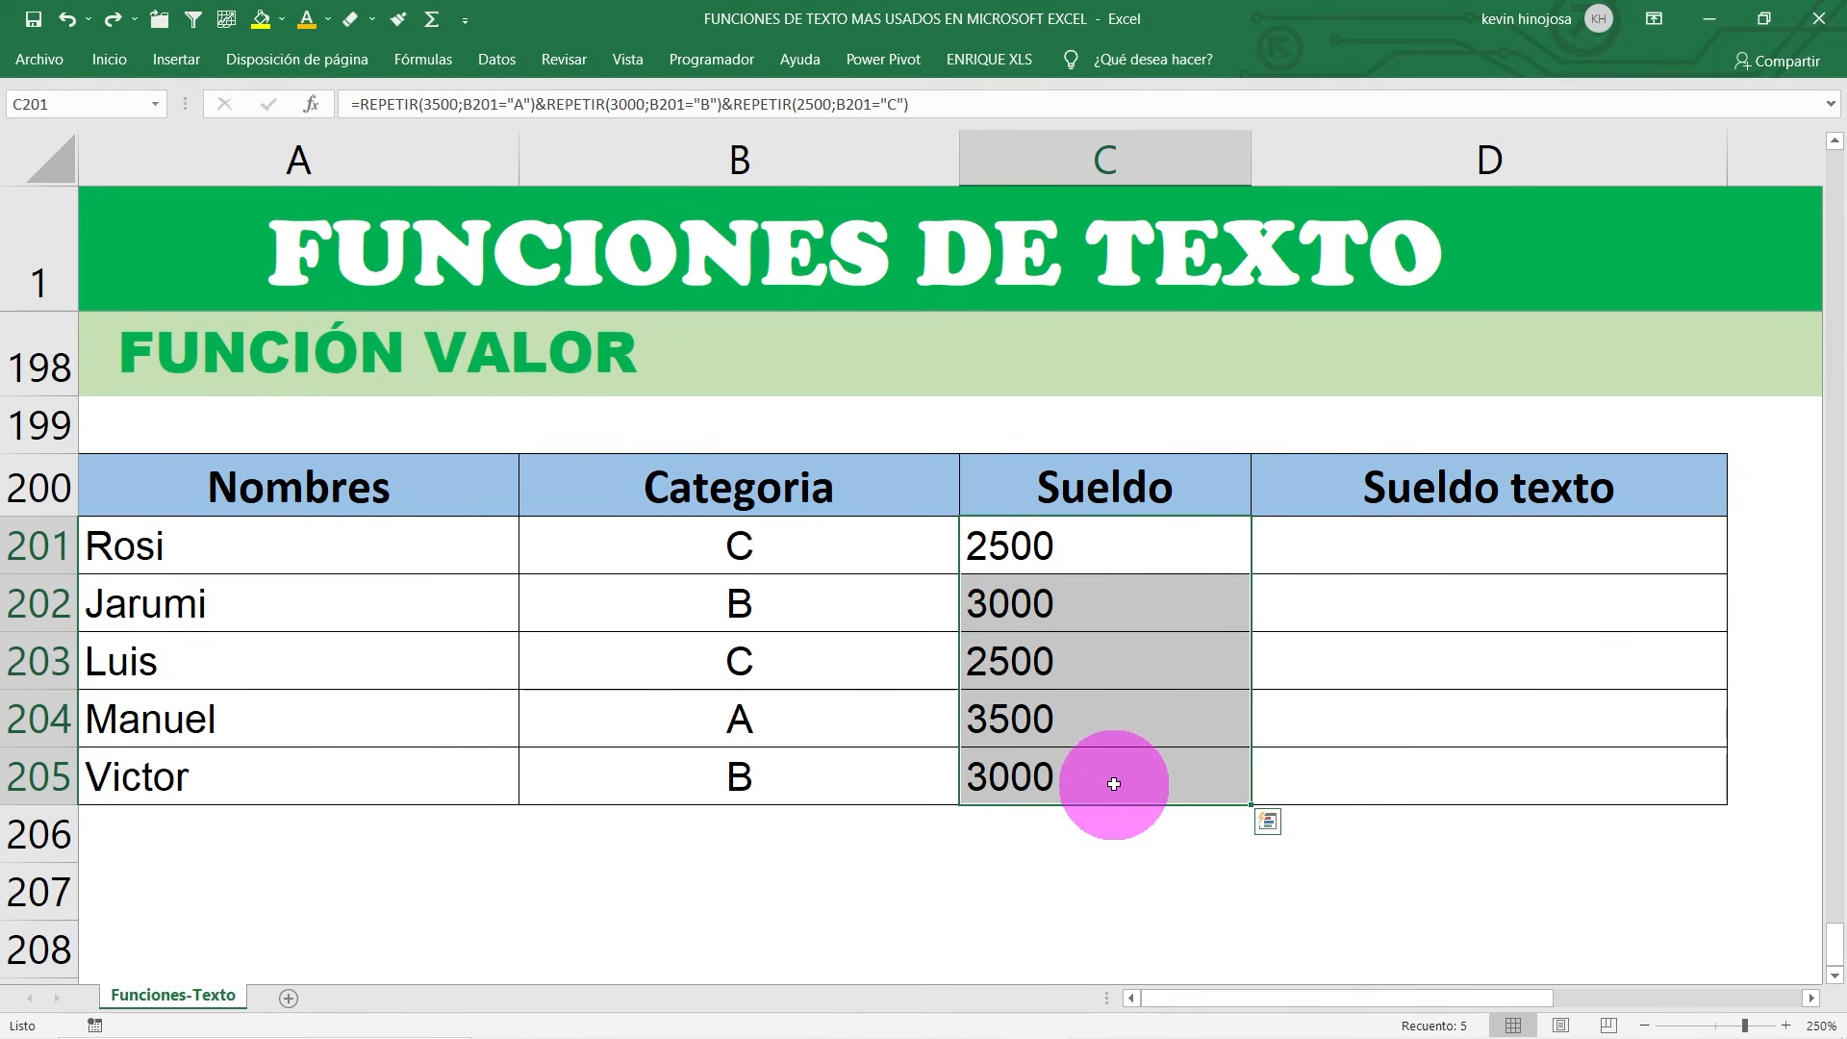
pyautogui.click(117, 65)
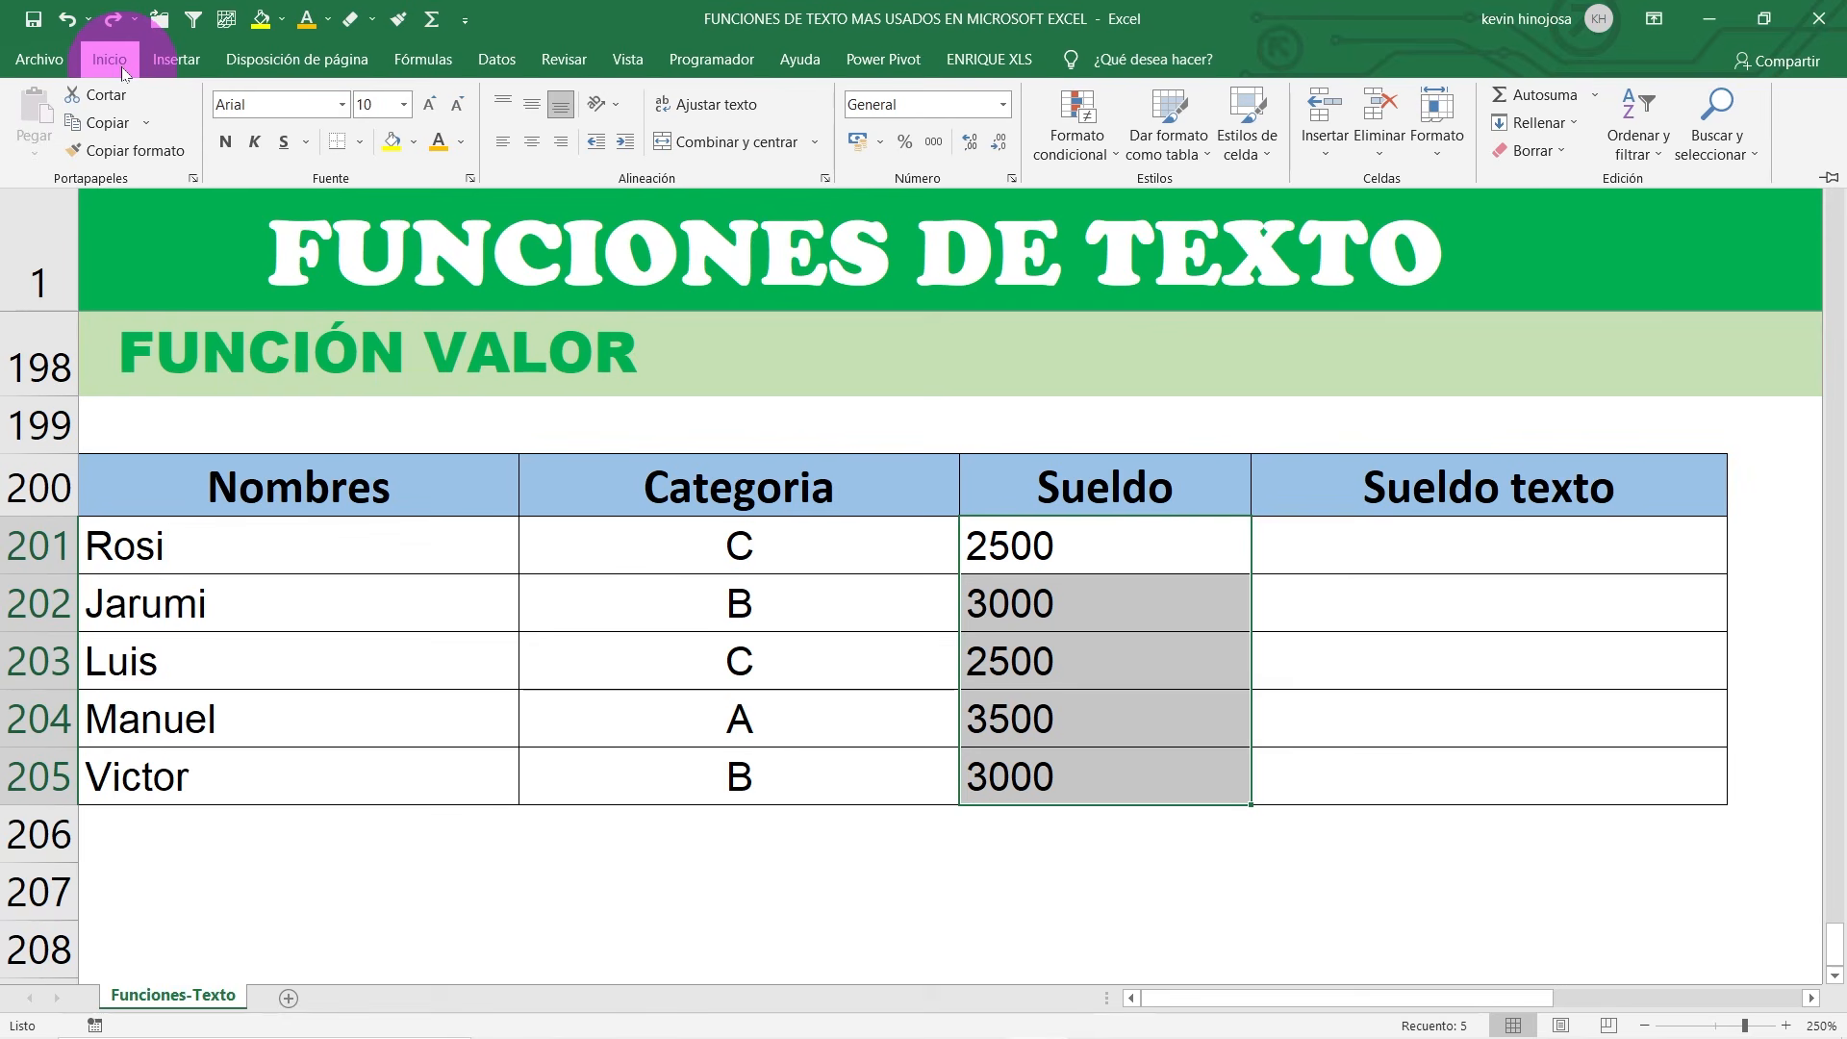
pyautogui.click(1003, 104)
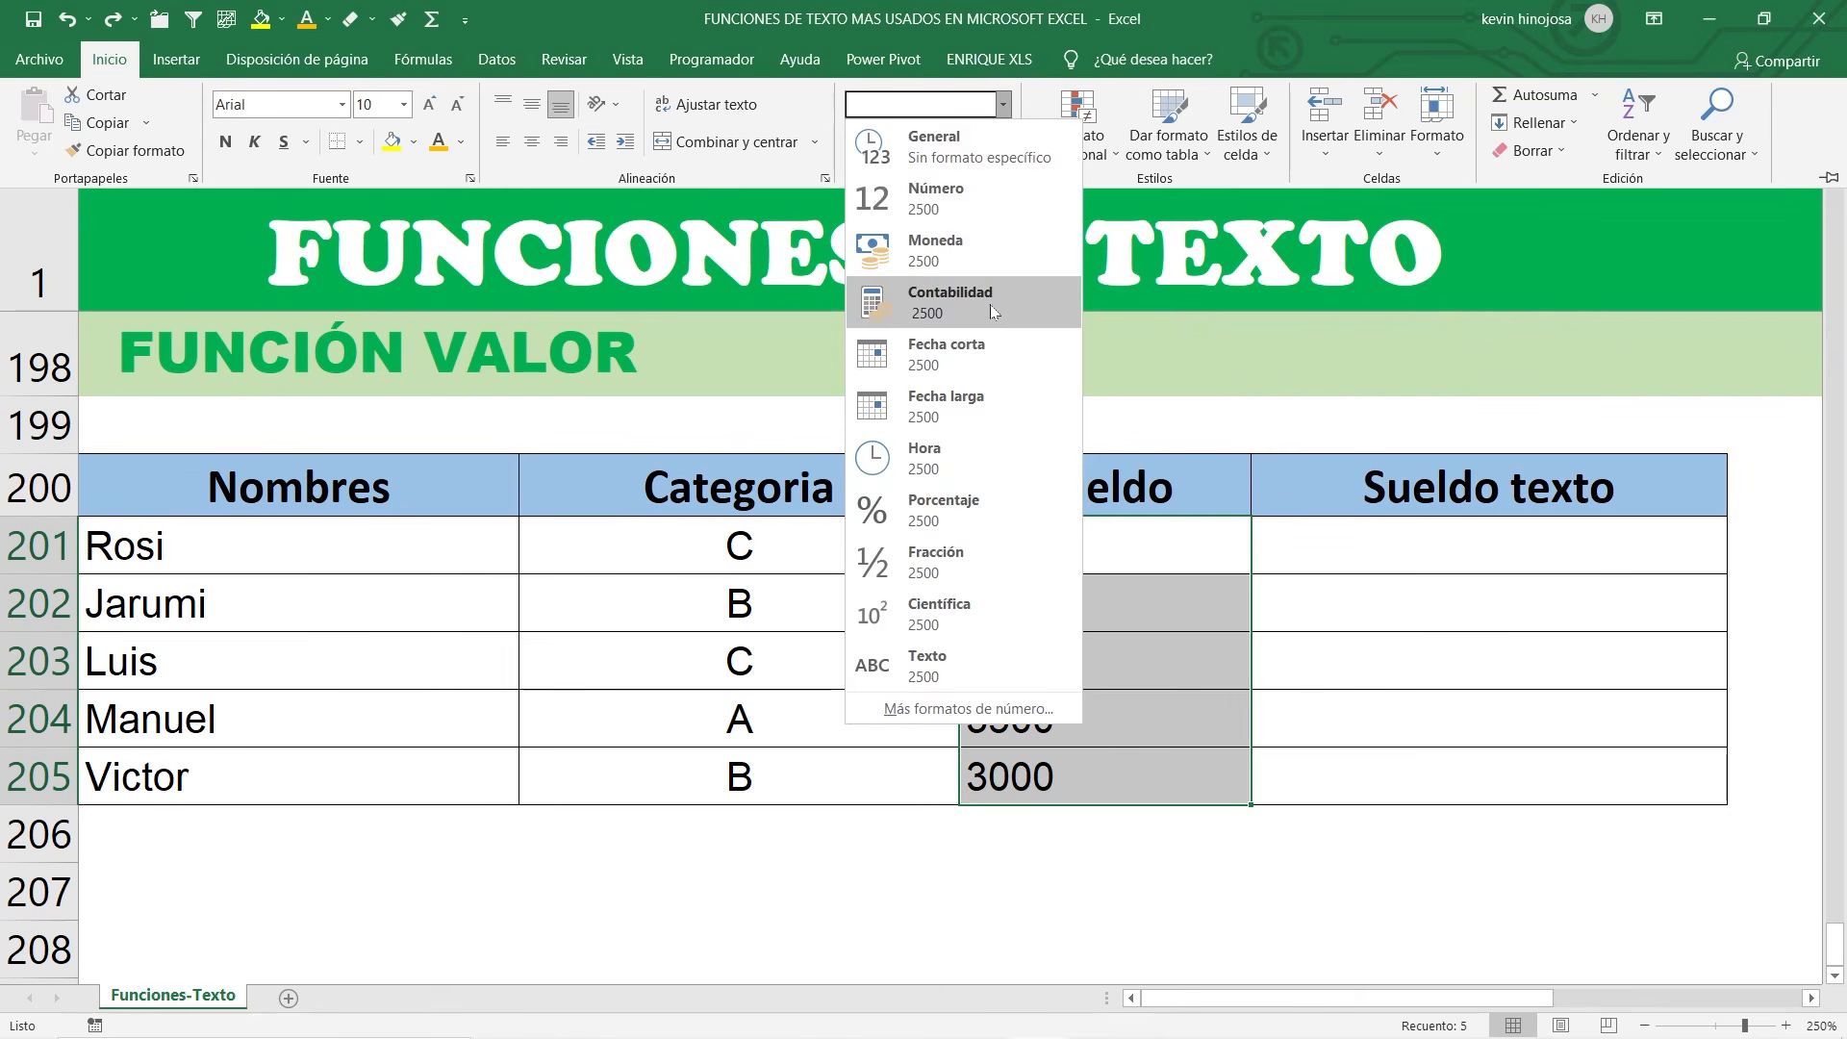
pyautogui.click(927, 305)
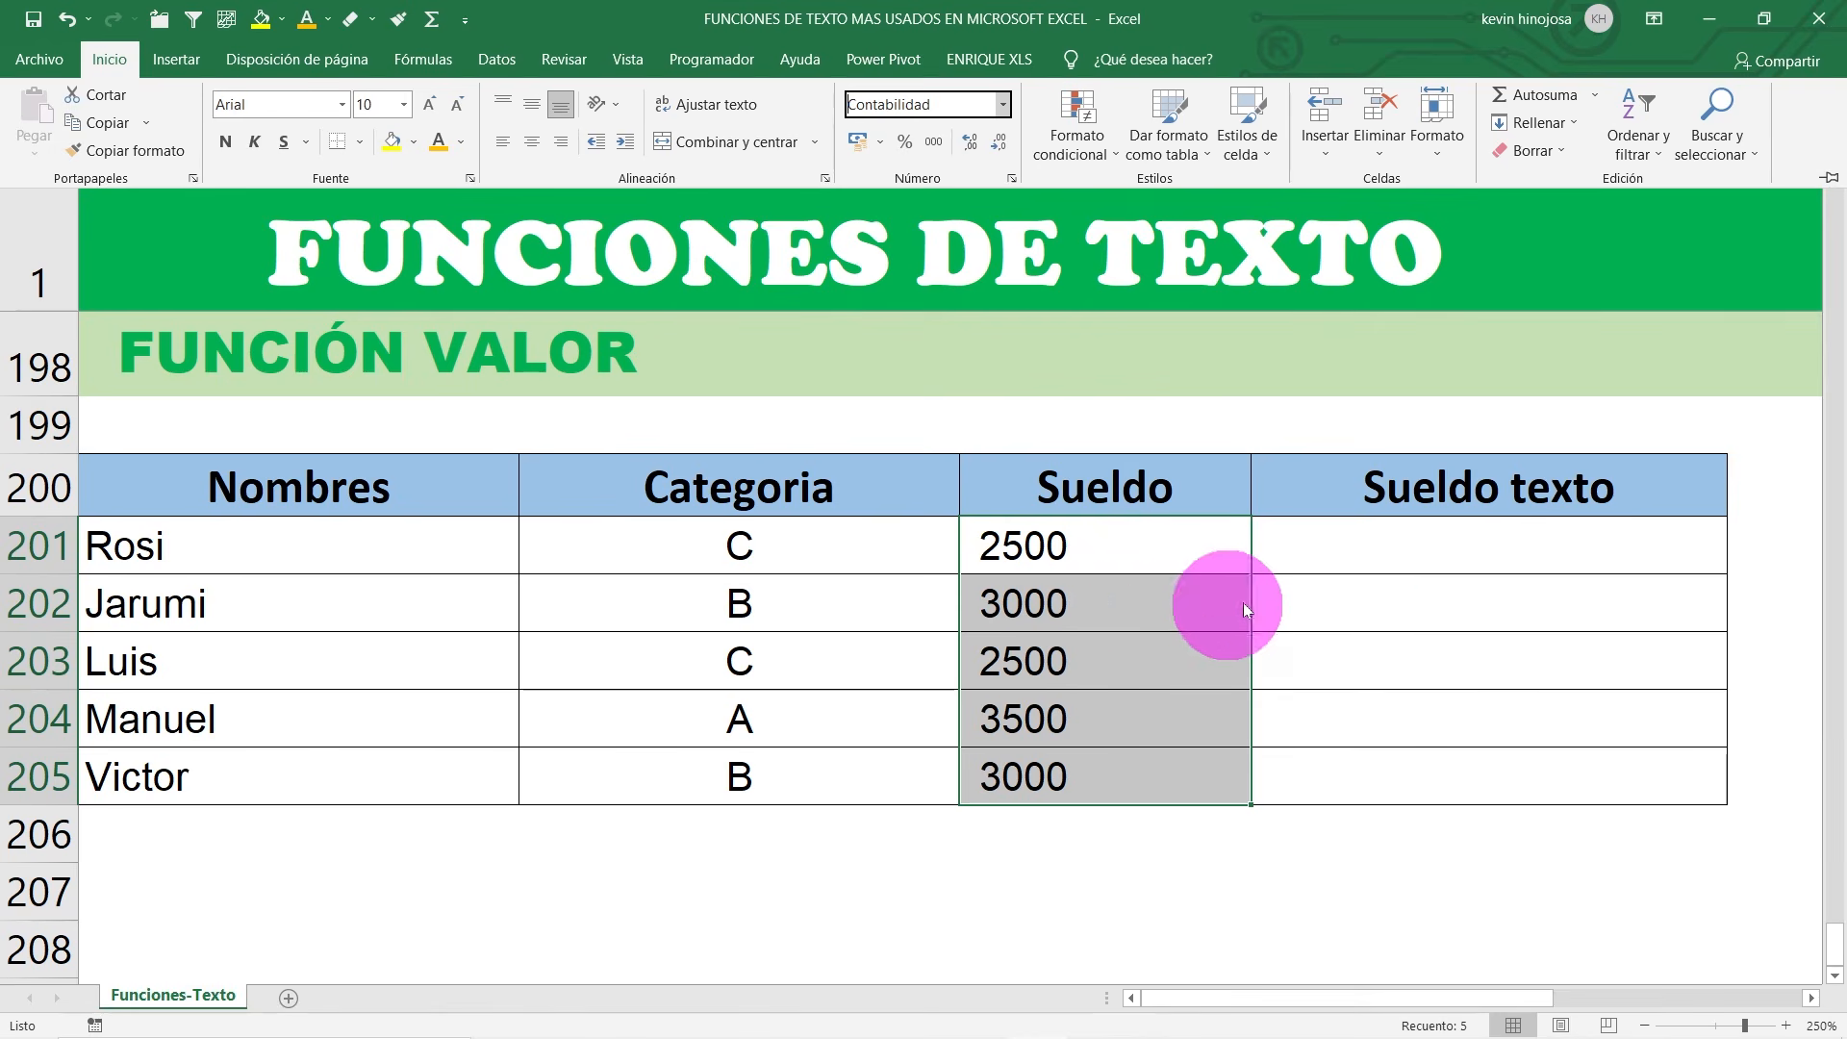
pyautogui.hotkey('ctrl', 'F1')
# Step: Enter =VALOR(C201) in D201 under Sueldo texto and fill the formula down through D205
pyautogui.click(1445, 556)
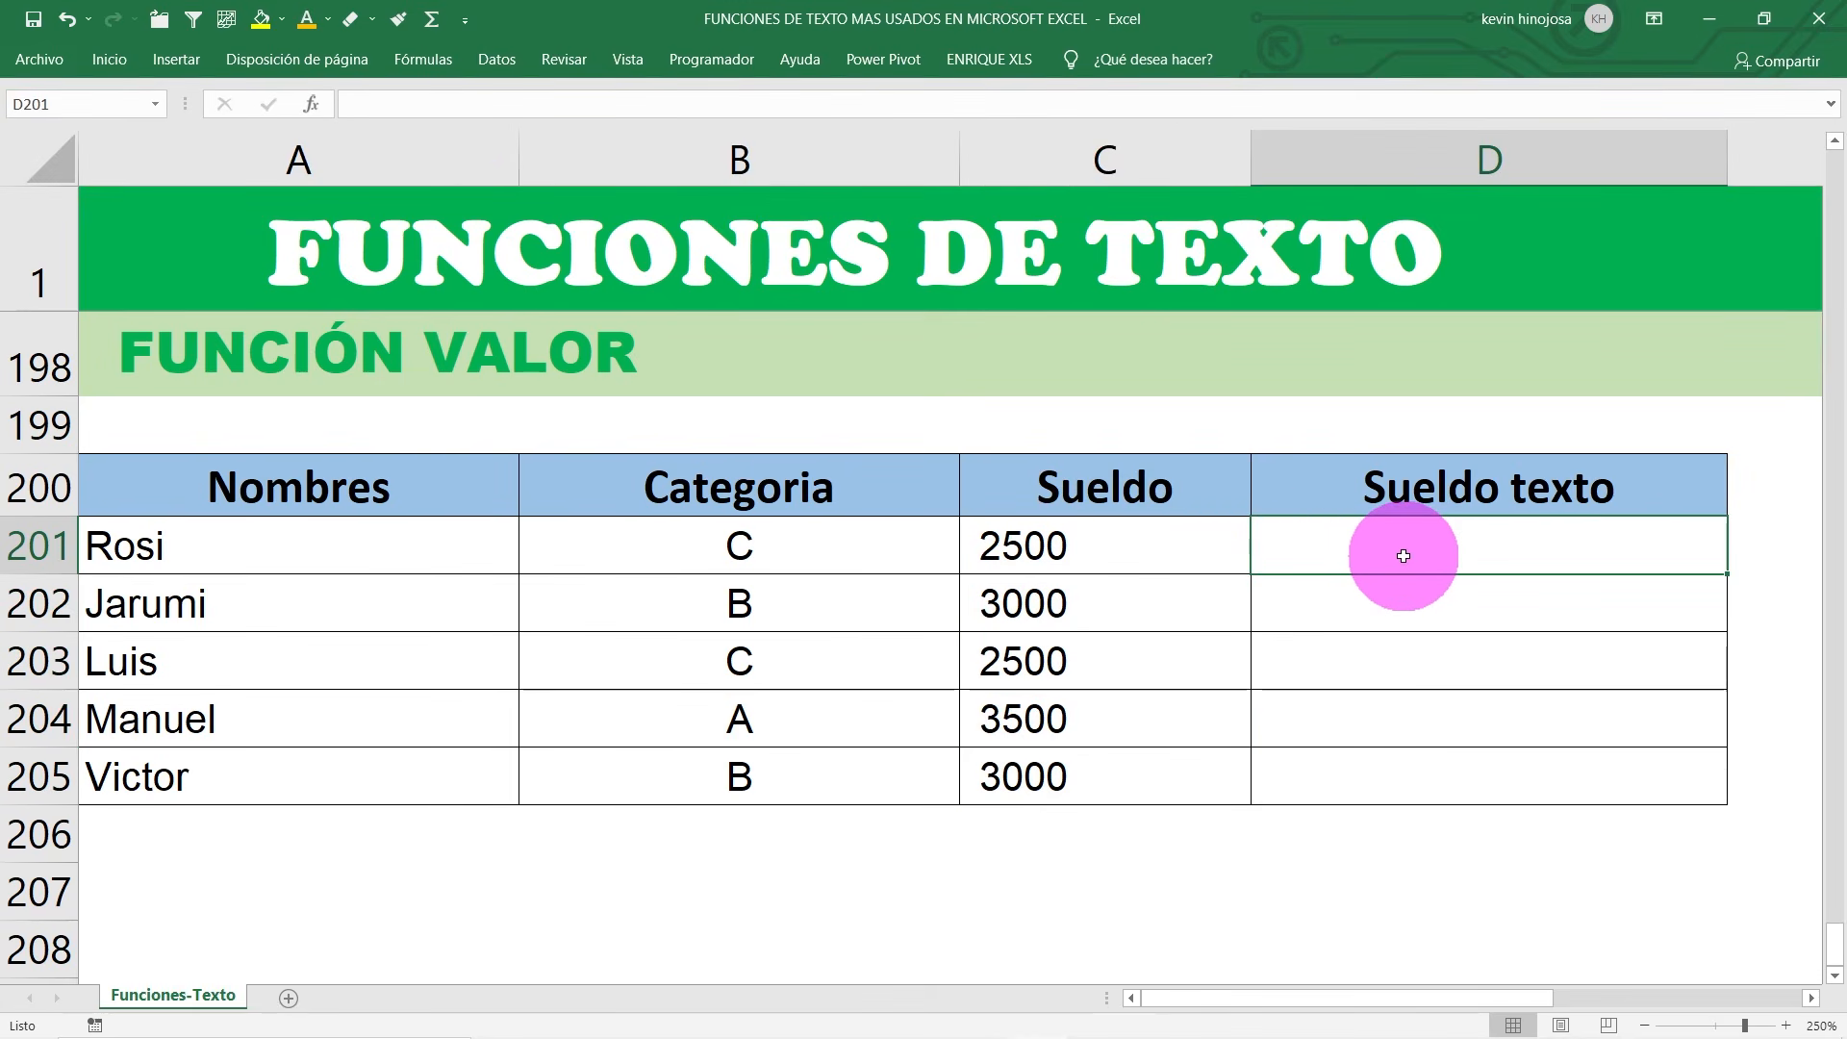
pyautogui.write('=')
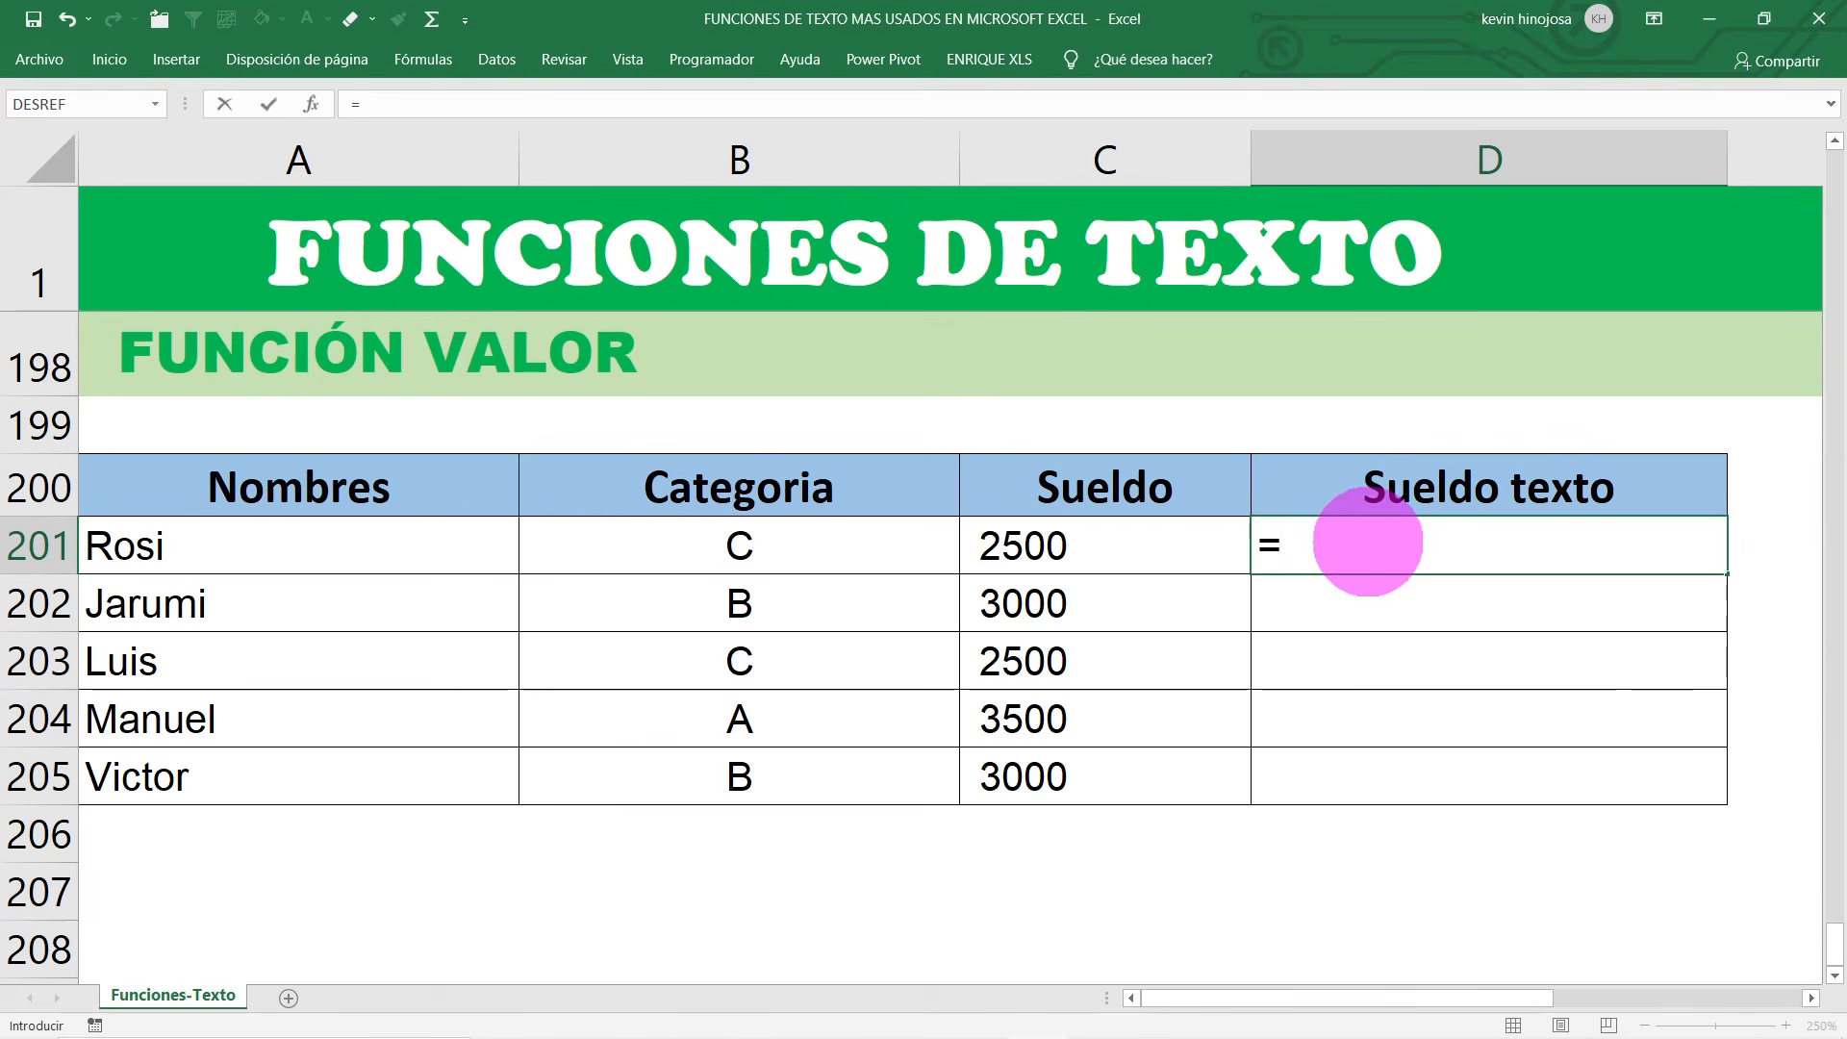
pyautogui.write('VALOR')
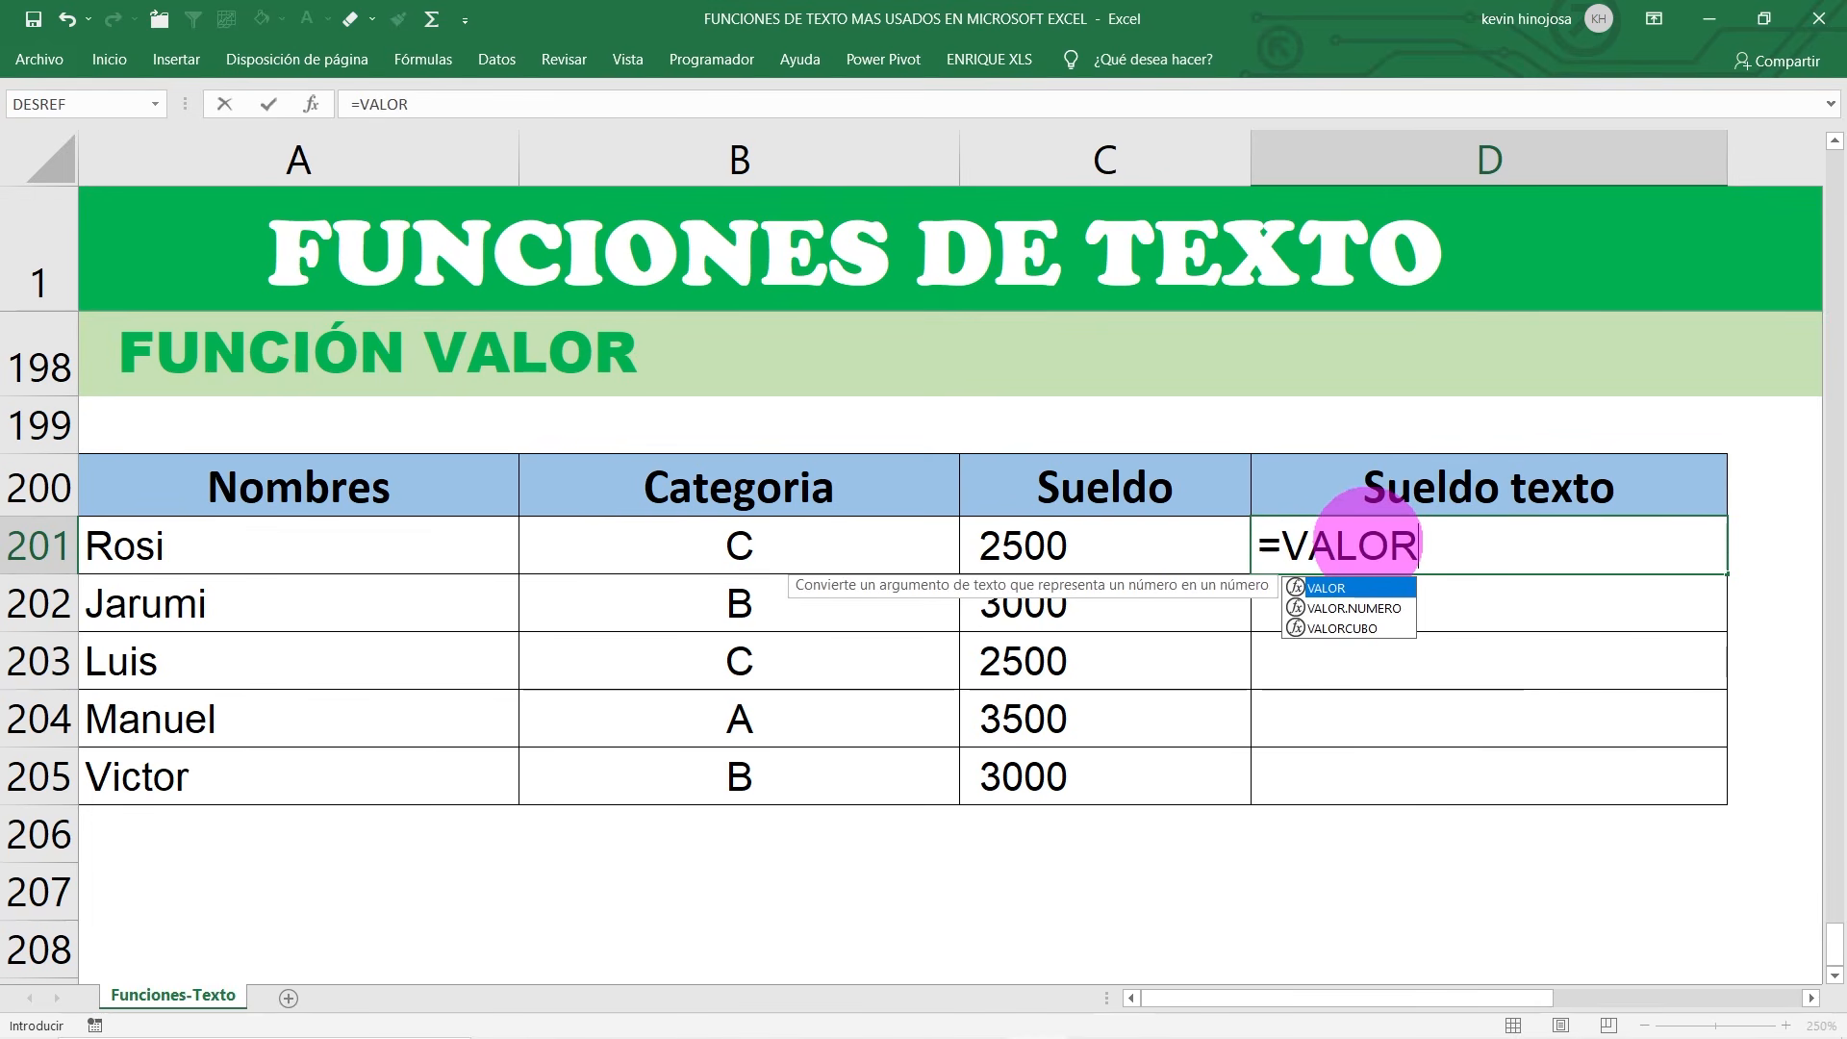
pyautogui.write('(')
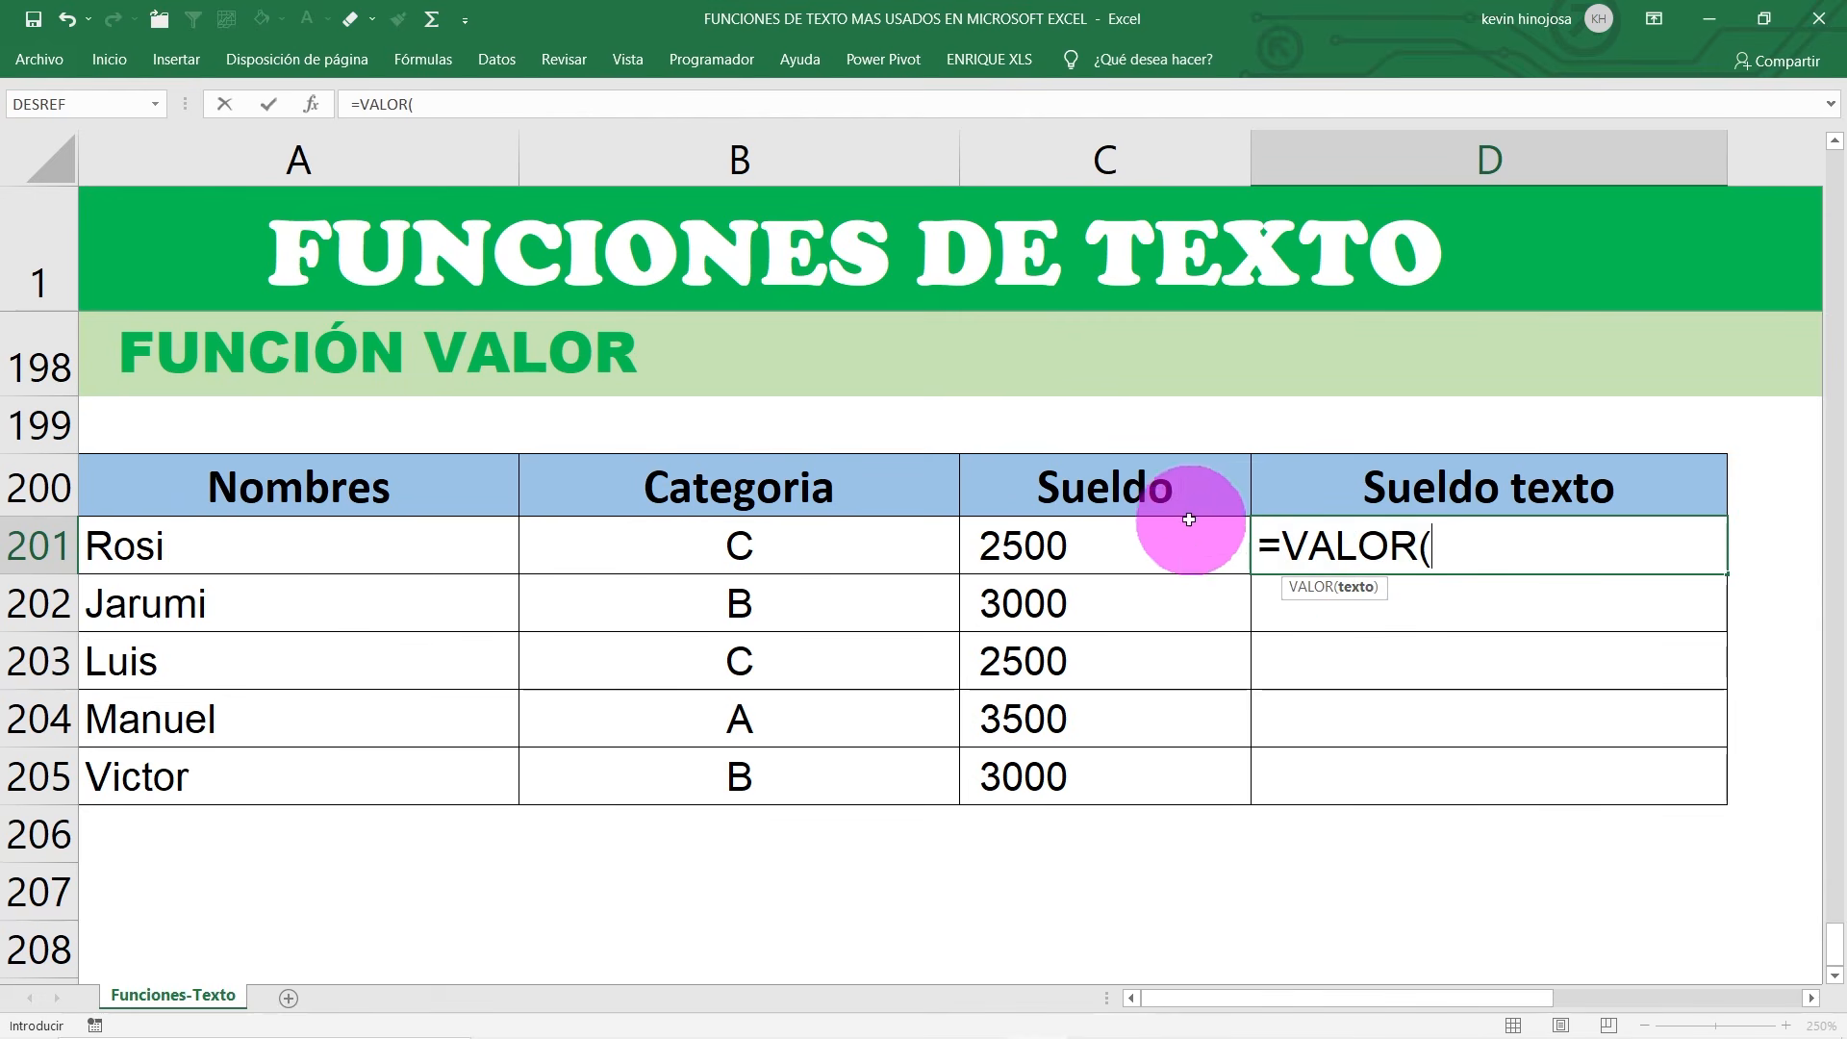
pyautogui.click(1113, 540)
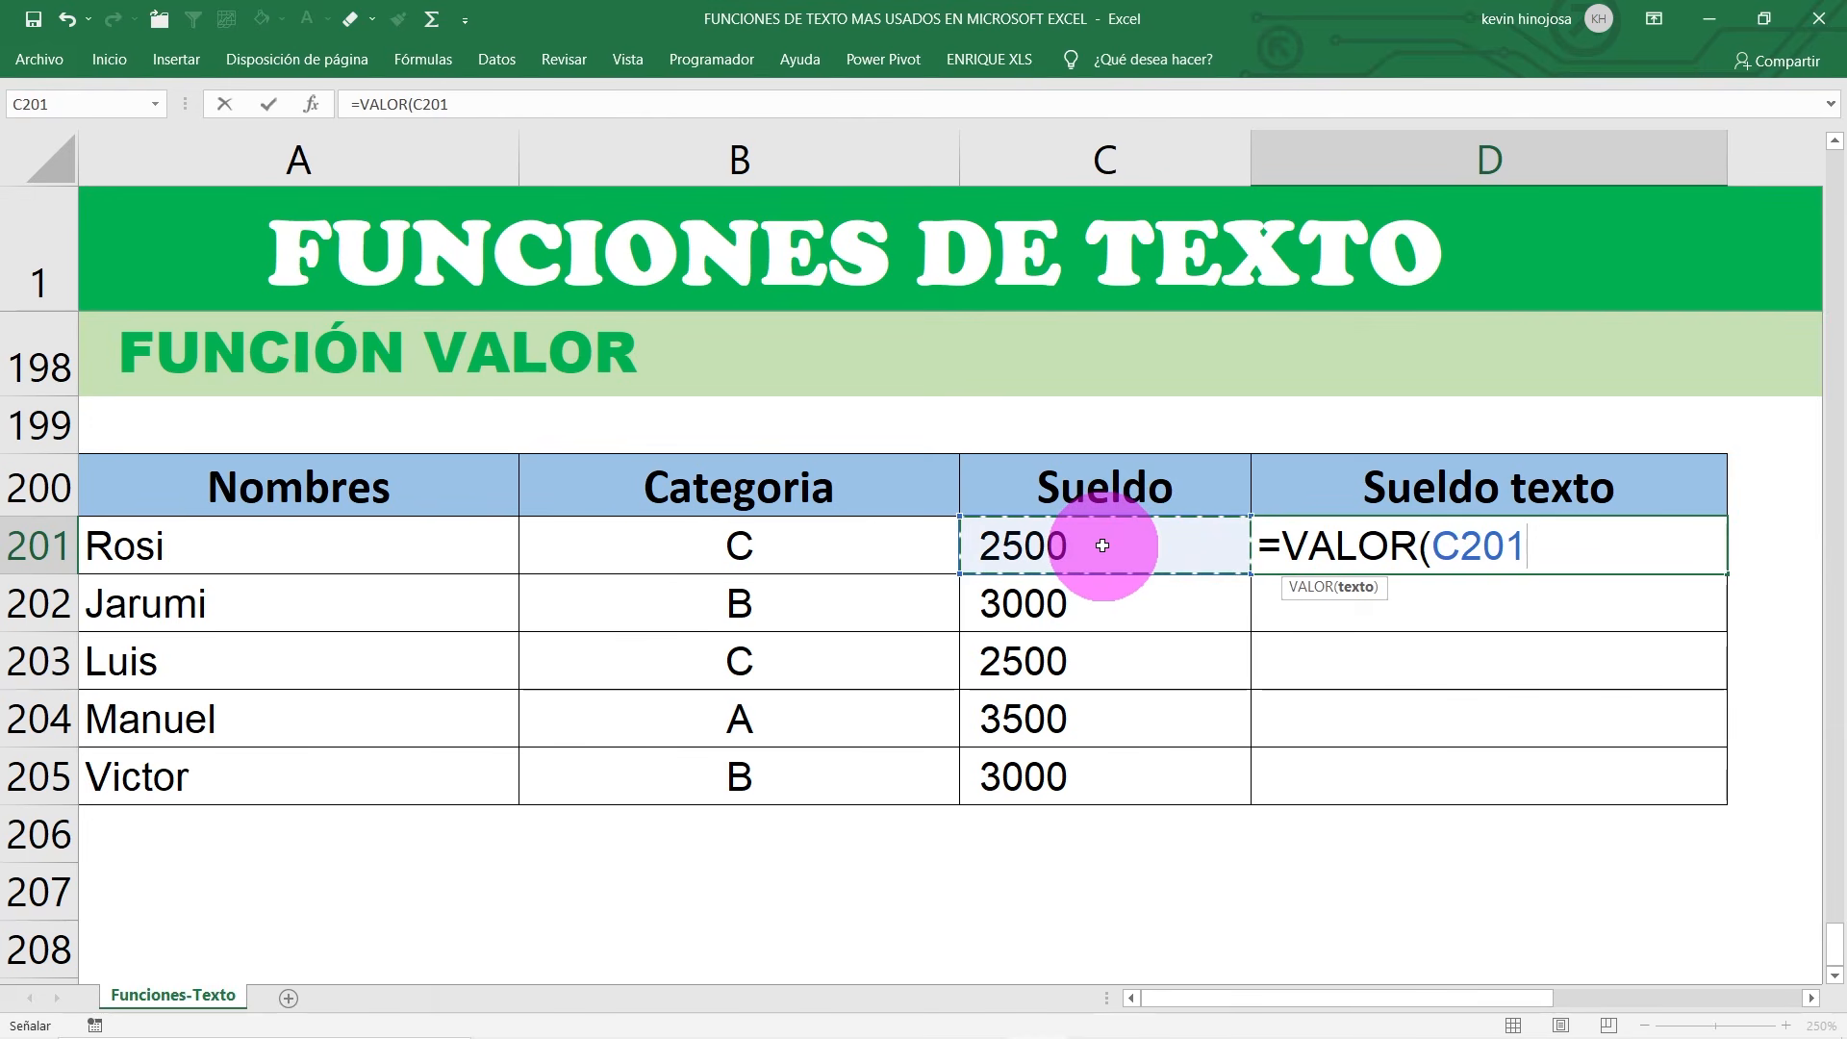
pyautogui.write(')')
pyautogui.press('Return')
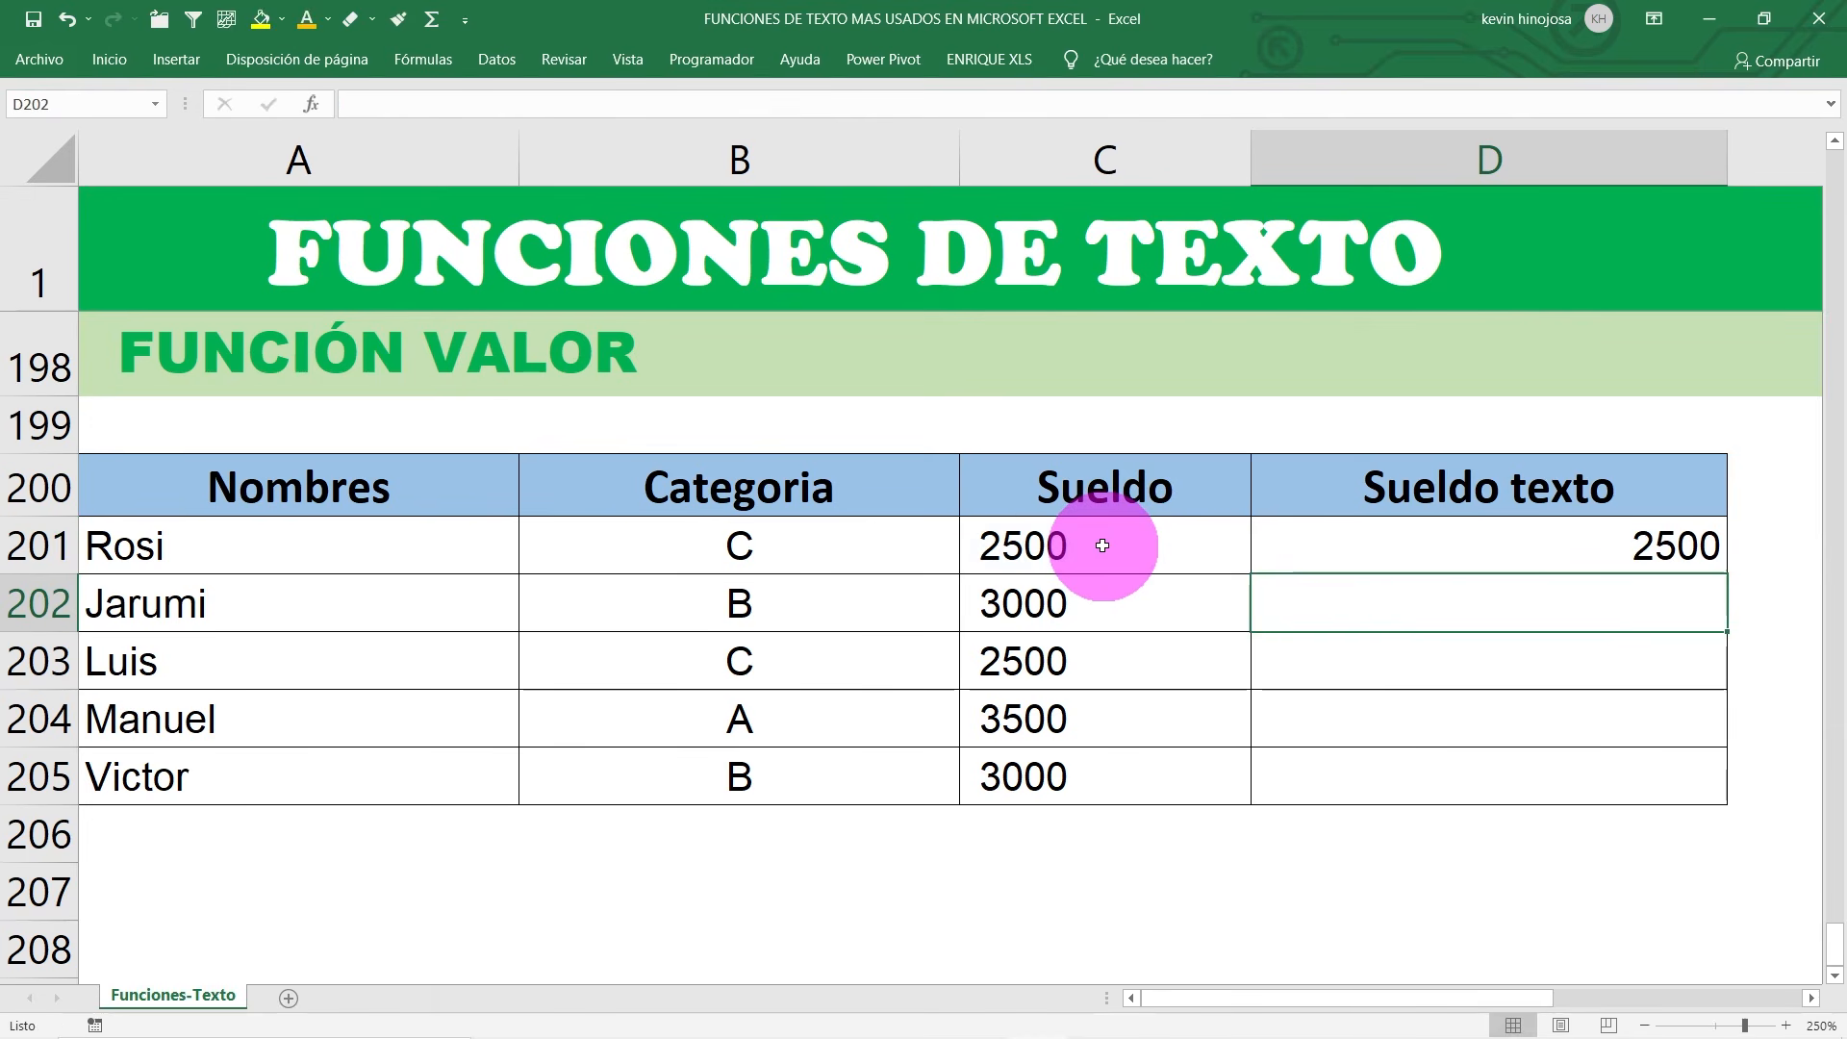
pyautogui.click(1472, 542)
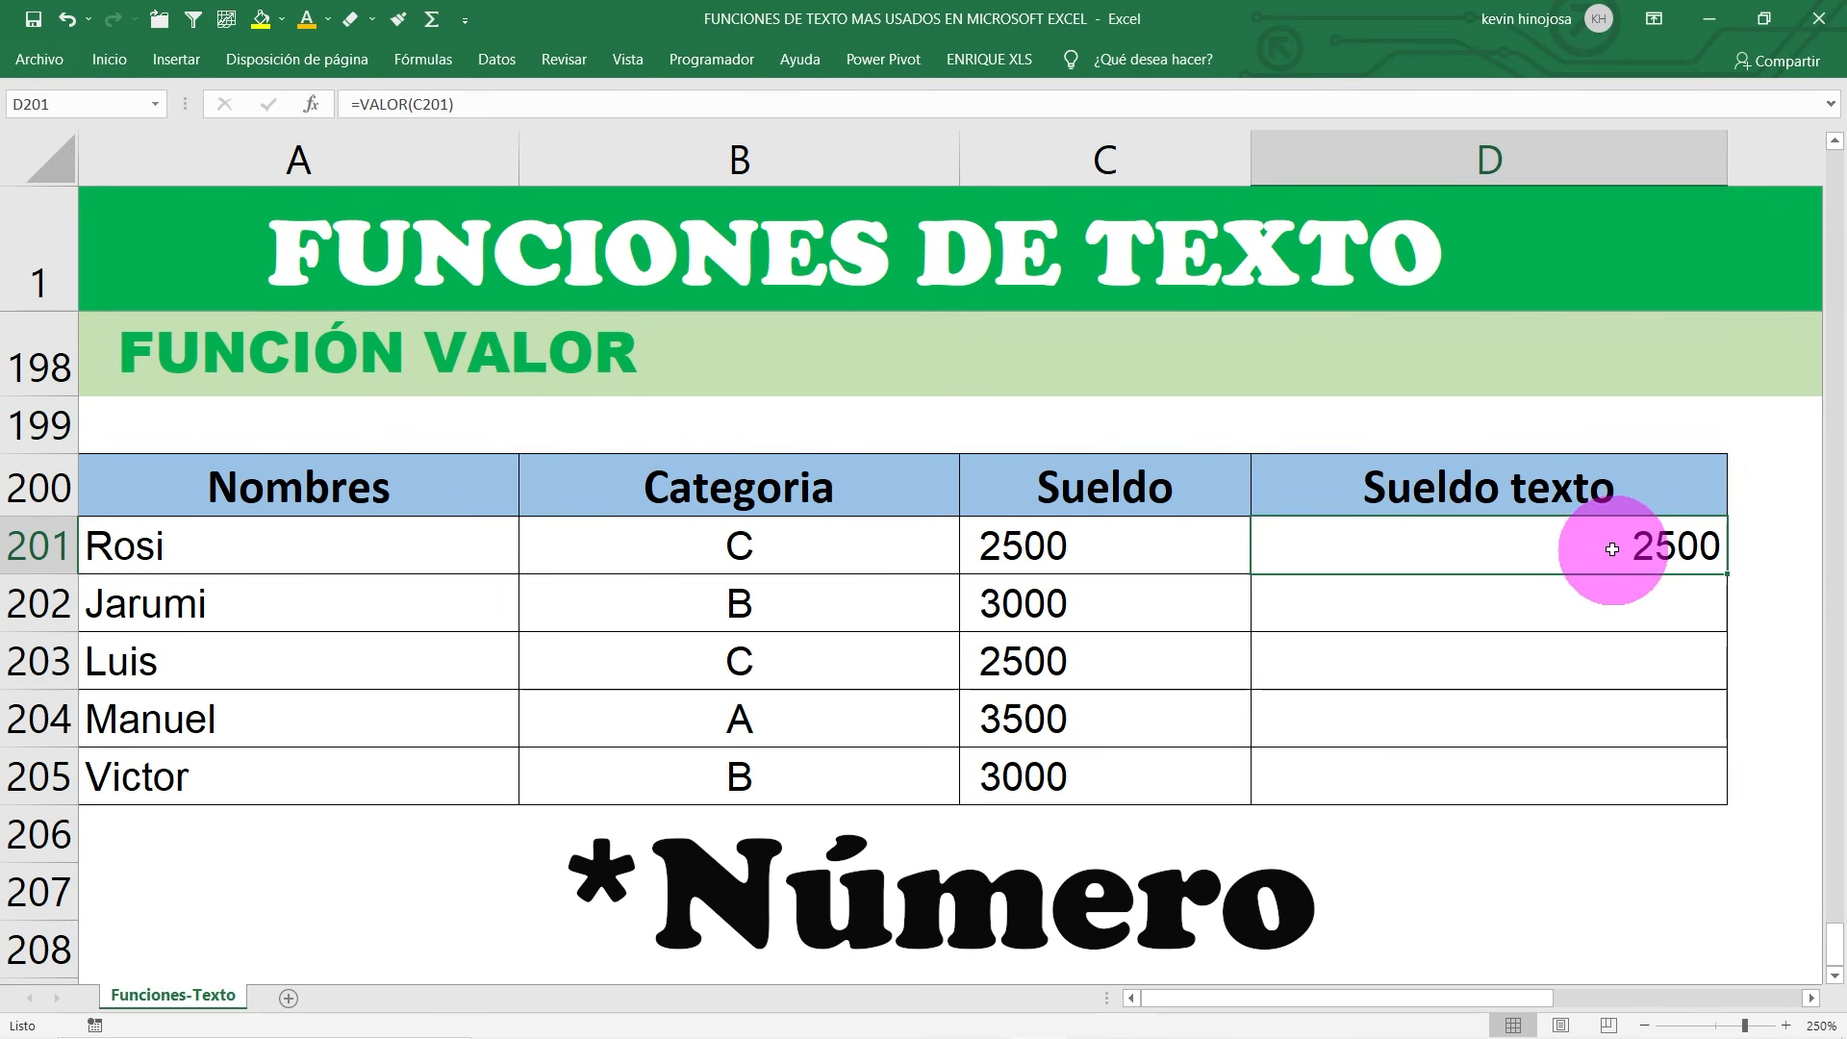
pyautogui.doubleClick(1727, 574)
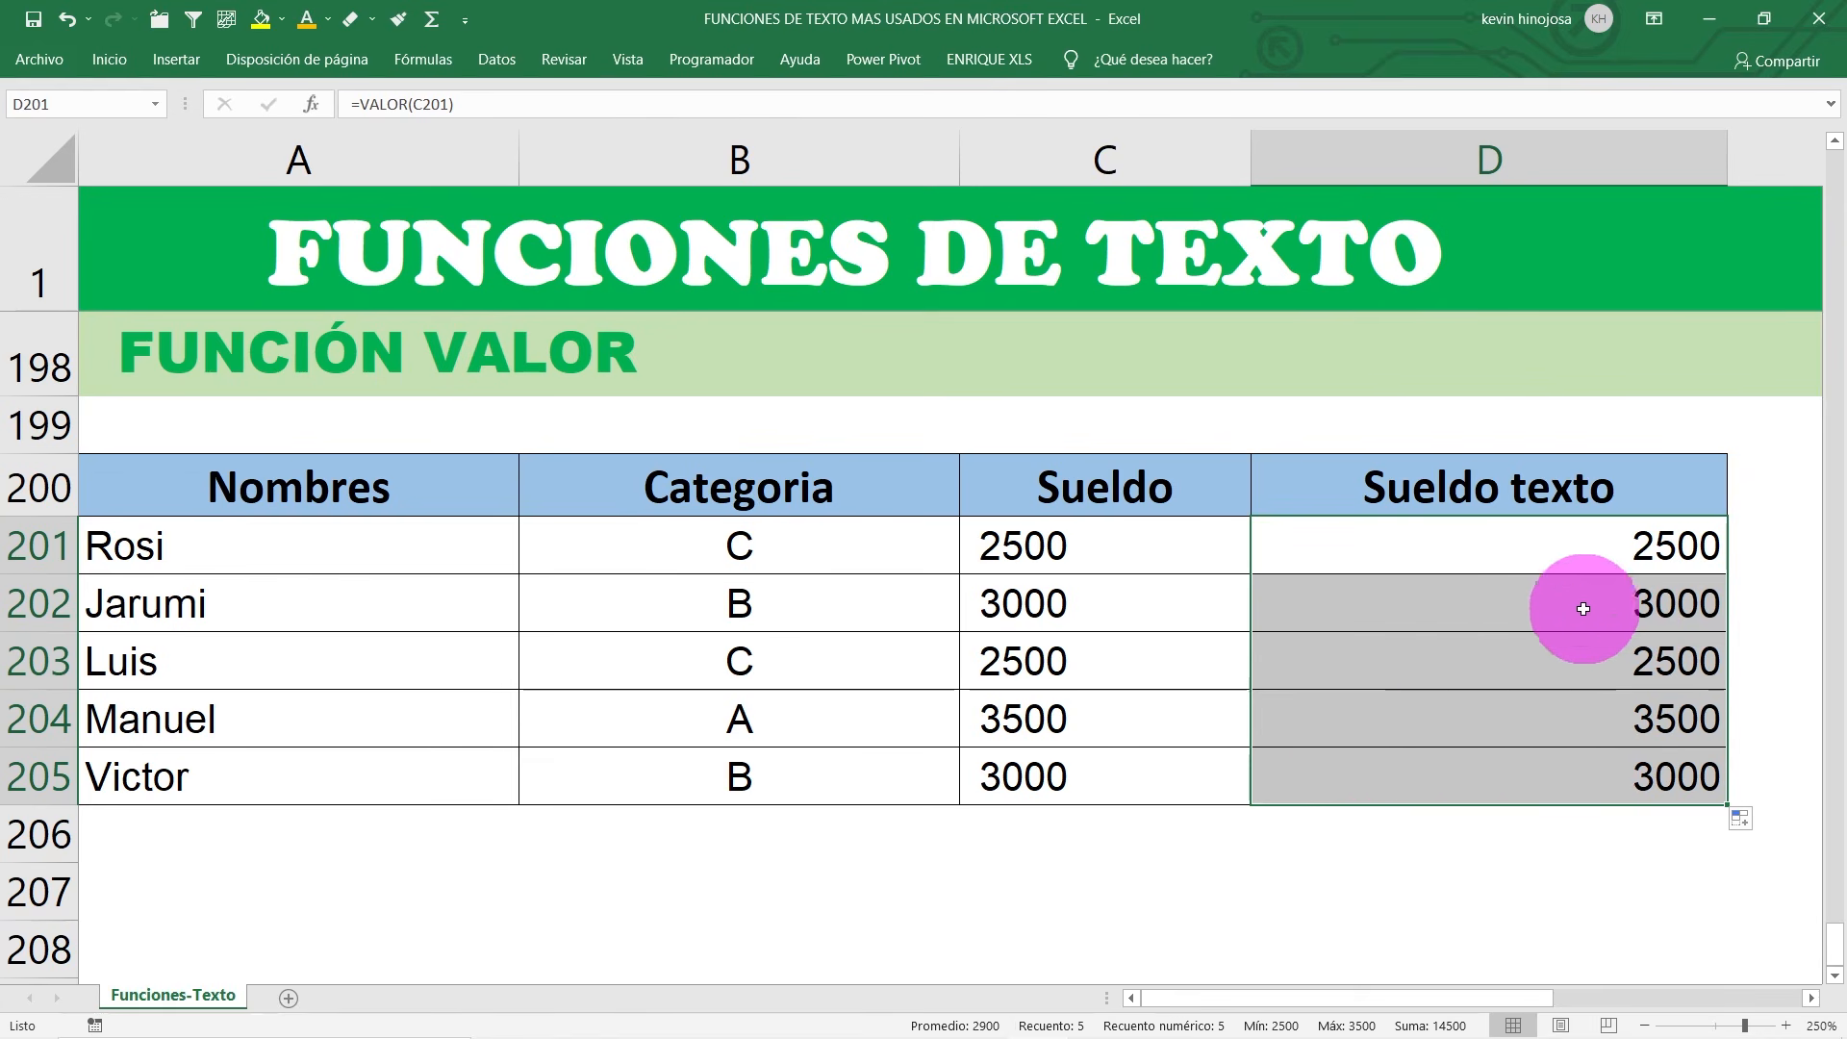
# Step: Format the VALOR results in D201:D205 with the Contabilidad number format
pyautogui.click(104, 54)
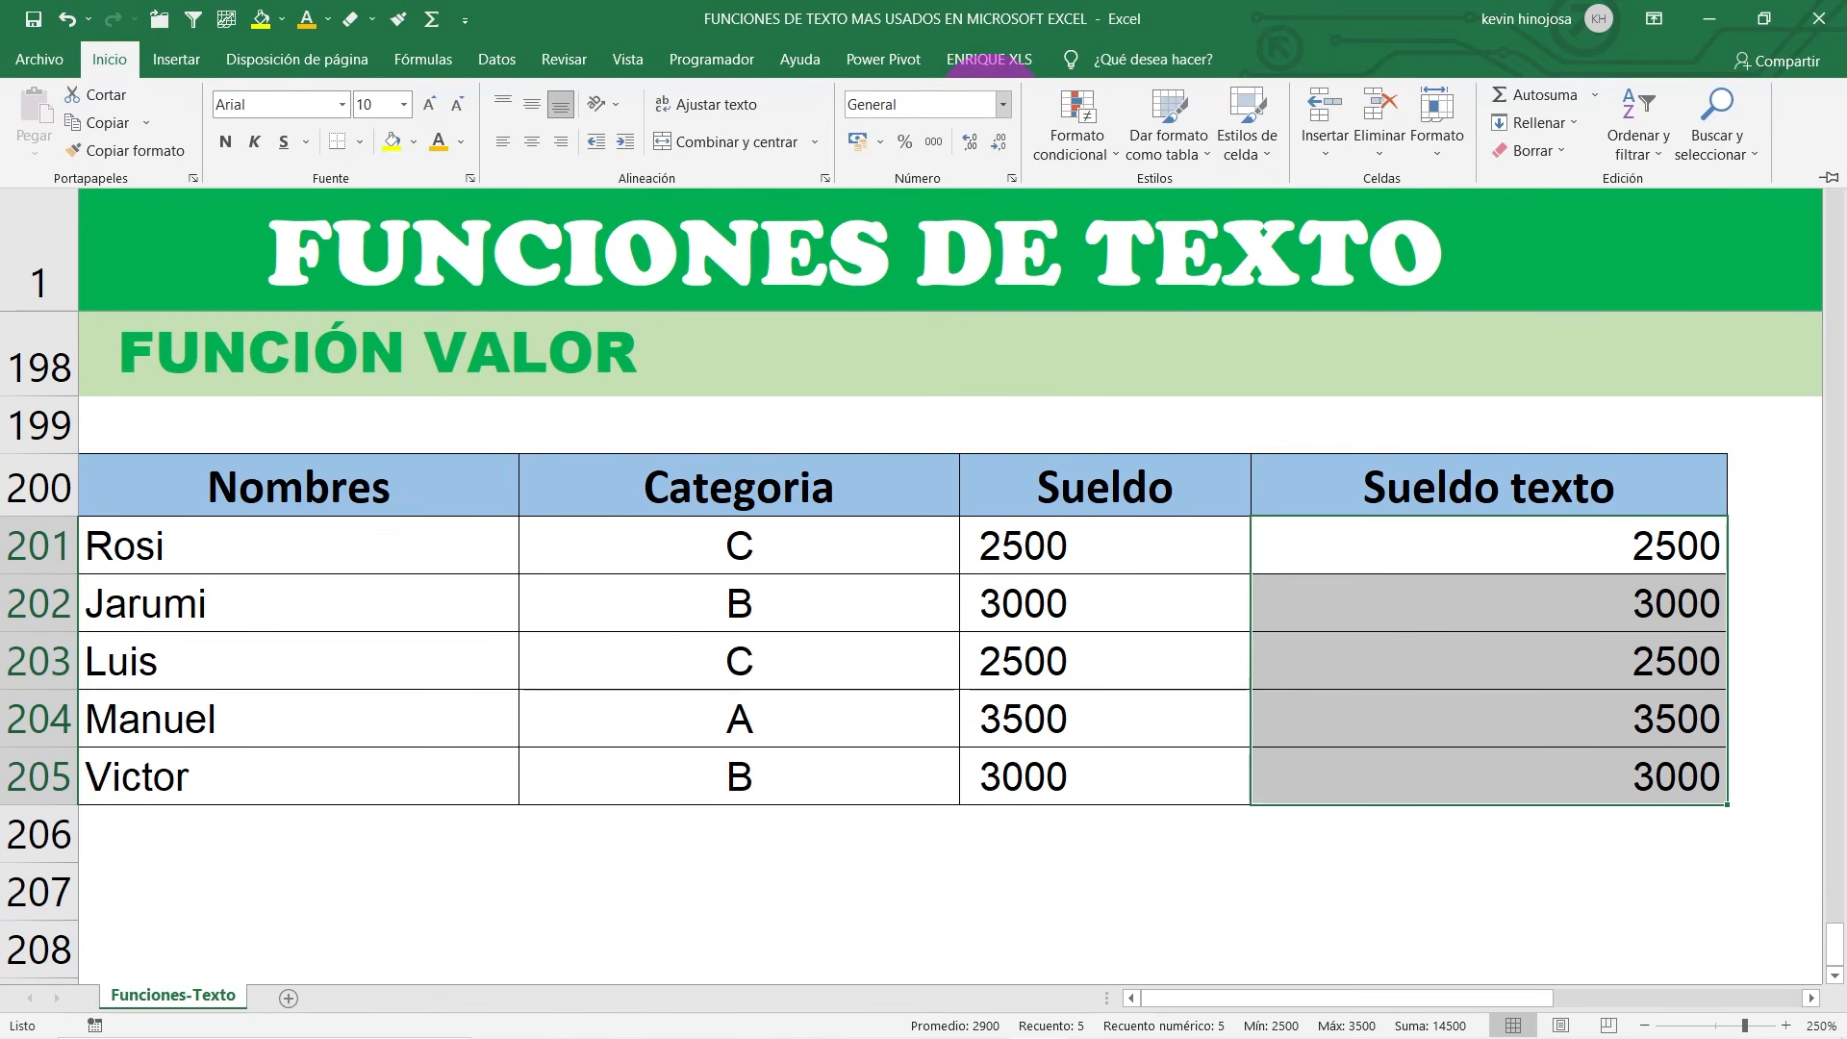
pyautogui.click(1002, 104)
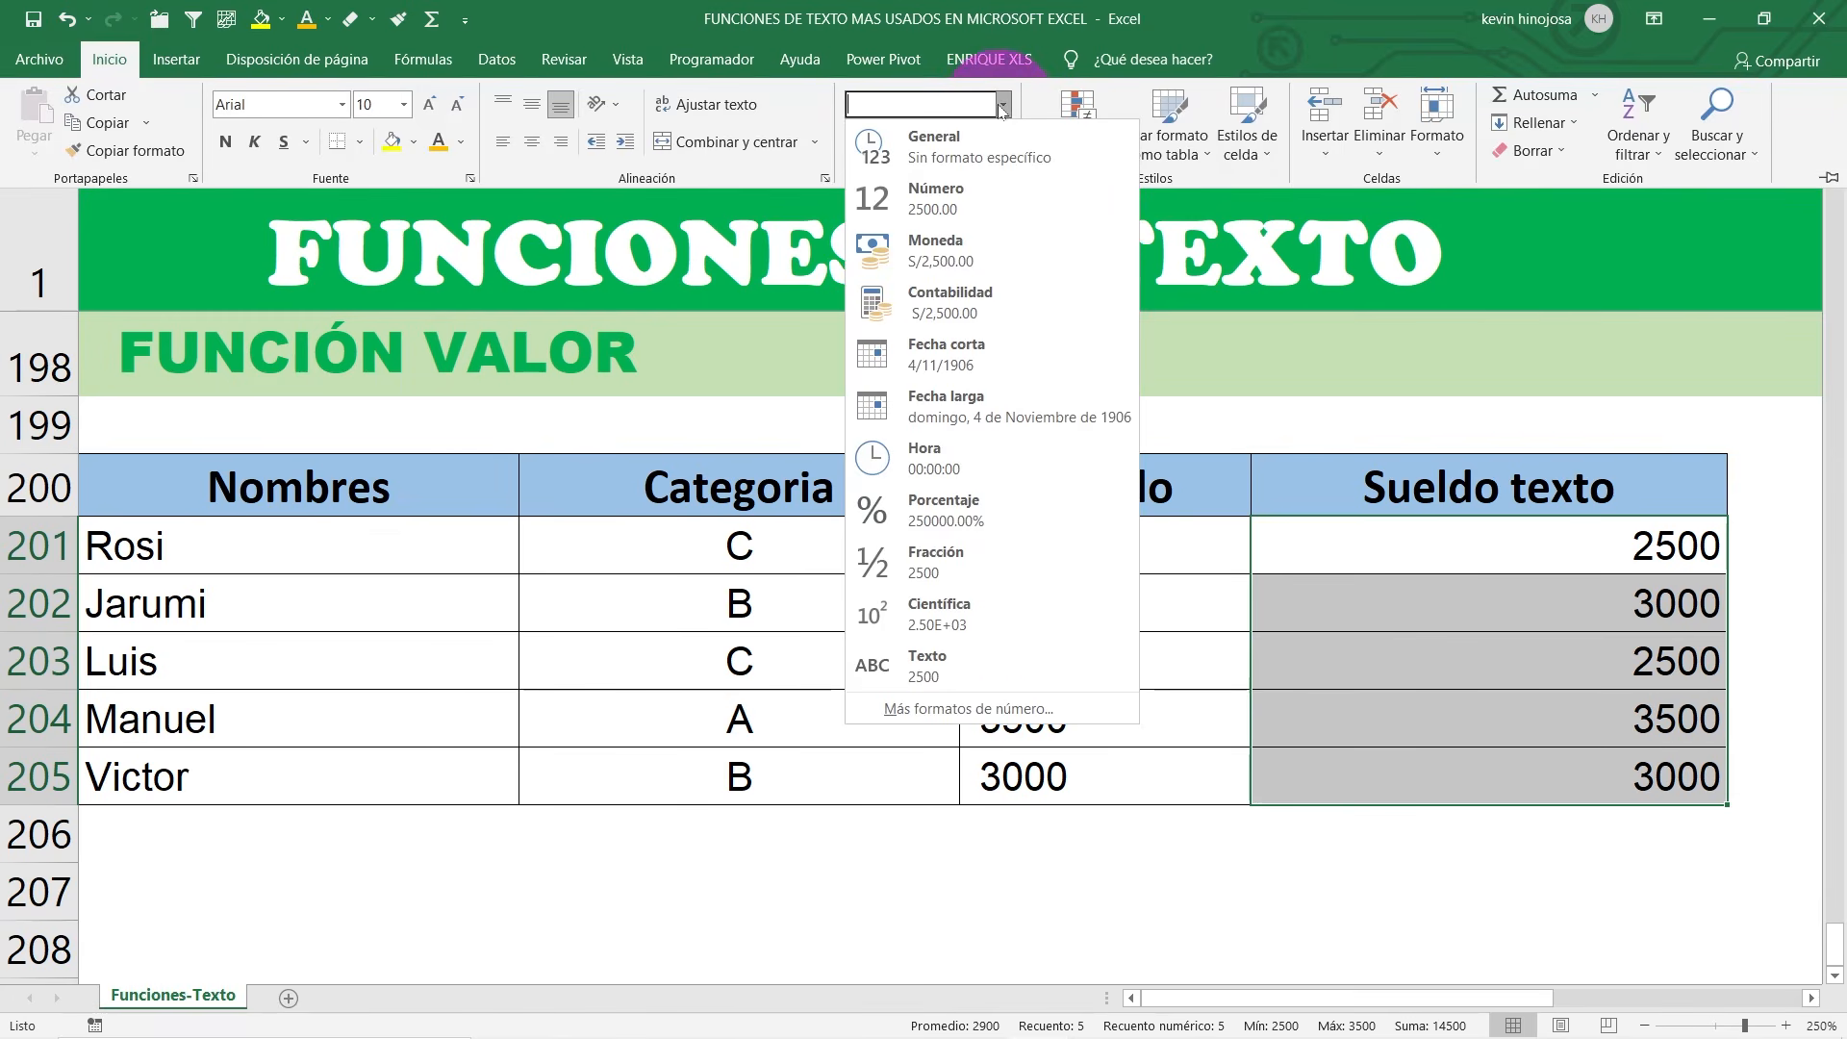
pyautogui.click(987, 299)
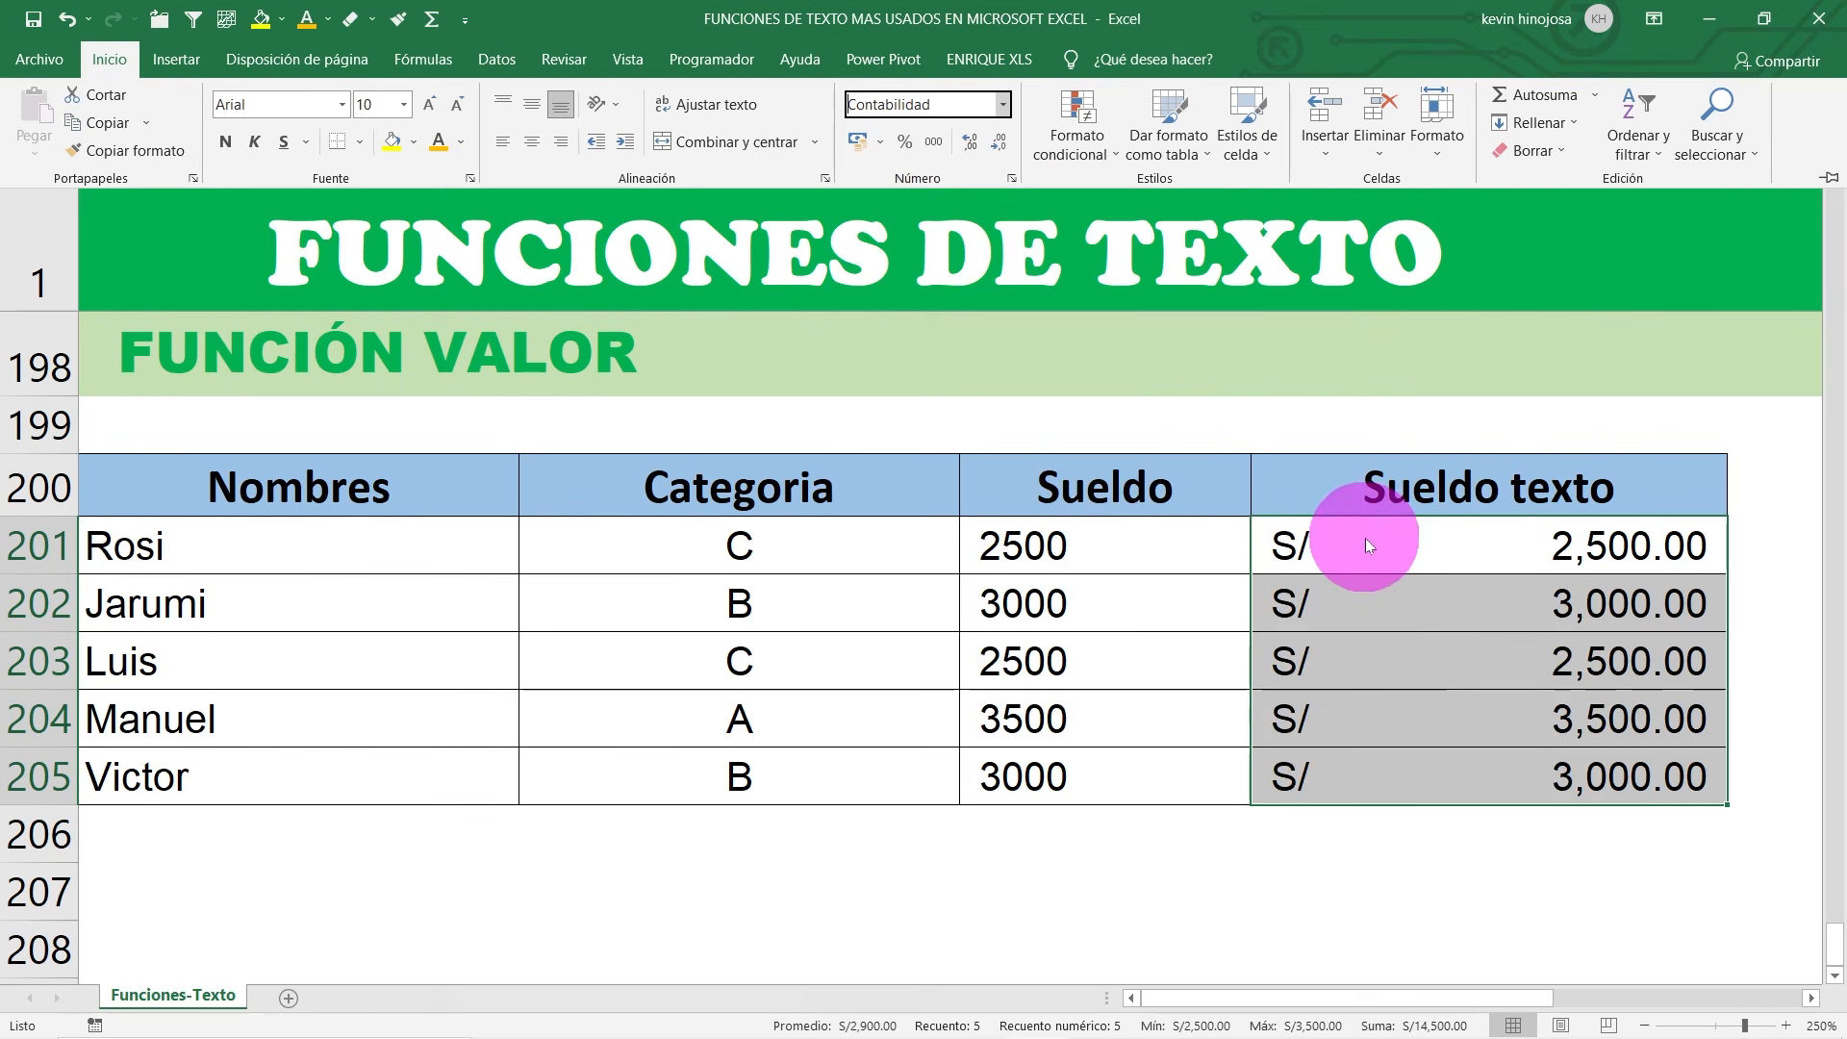